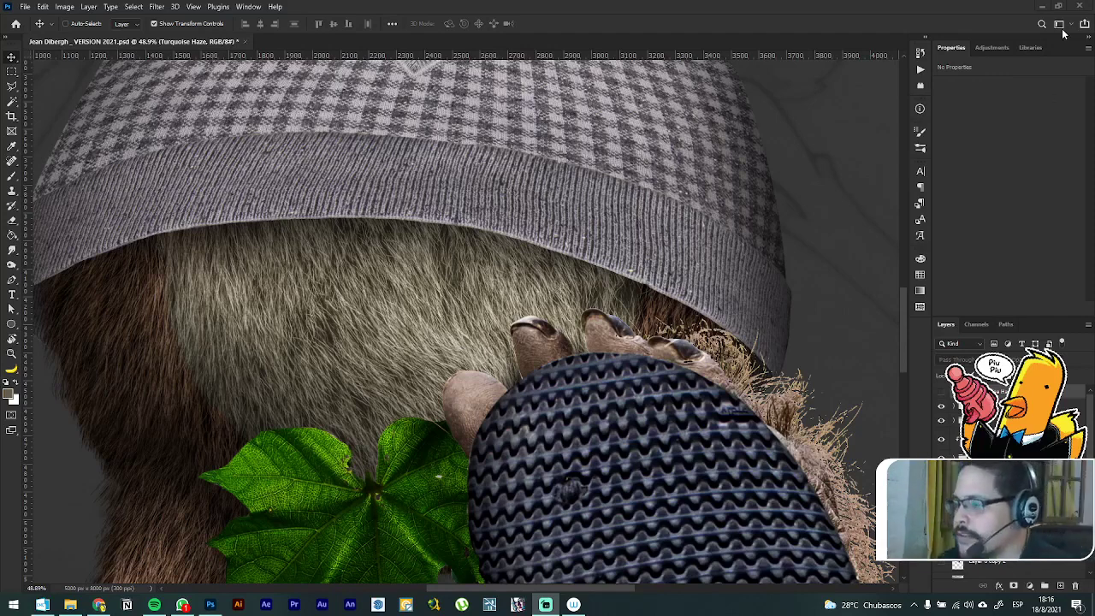
# Step: Collapse the Properties panel to give the layer list its full height
pyautogui.click(872, 25)
pyautogui.scroll(-5, 576, 219)
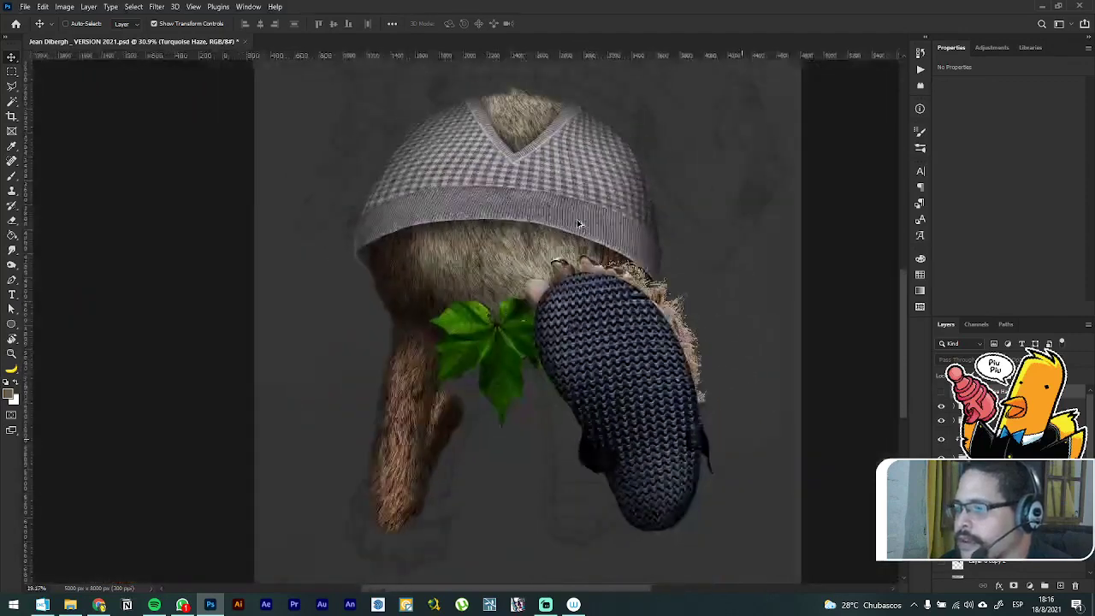
pyautogui.scroll(-4, 577, 219)
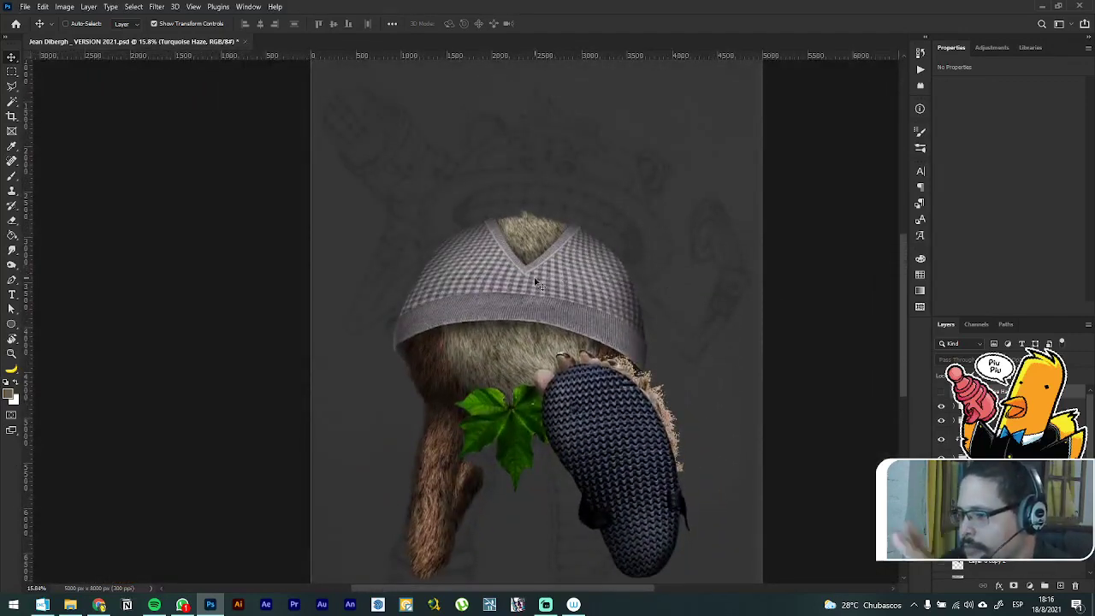
pyautogui.scroll(5, 432, 339)
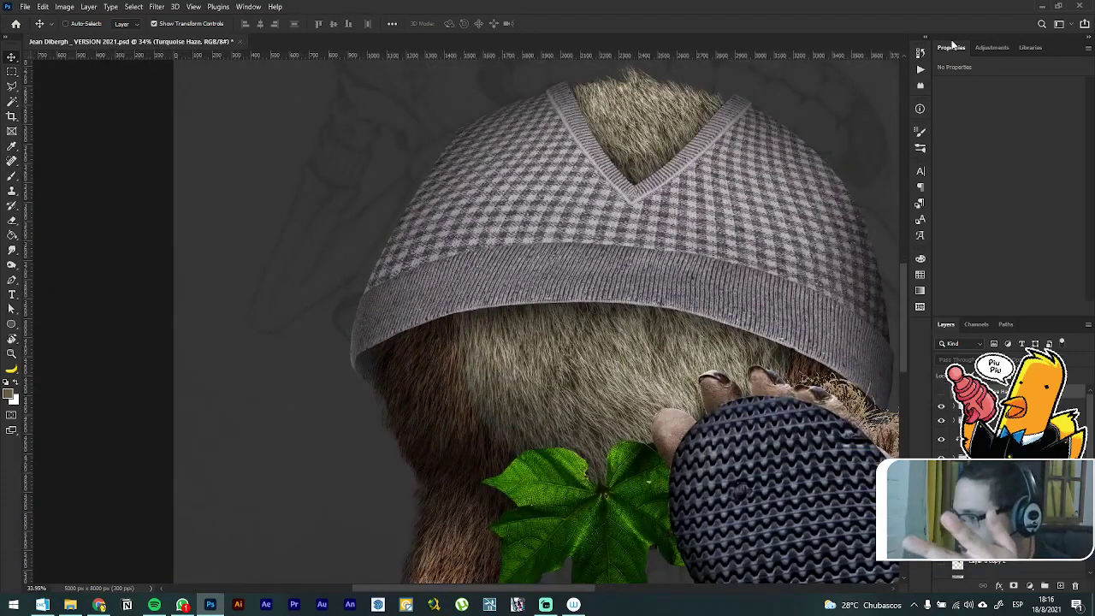
pyautogui.doubleClick(950, 46)
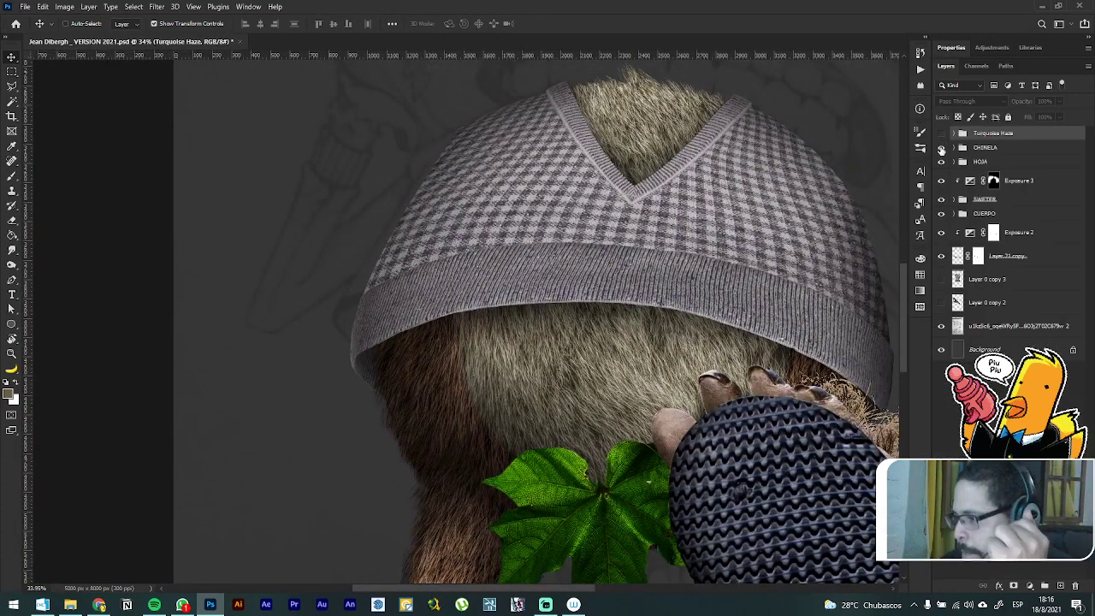
# Step: Duplicate Layer 21 in the SWETER group and hide the original layer
pyautogui.click(954, 200)
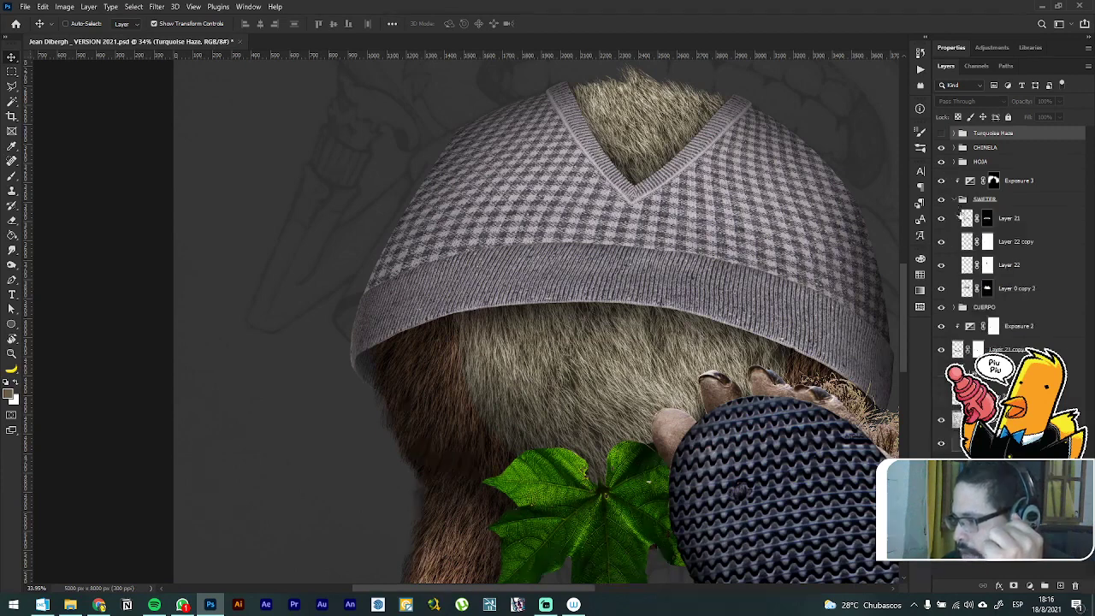
pyautogui.click(1006, 220)
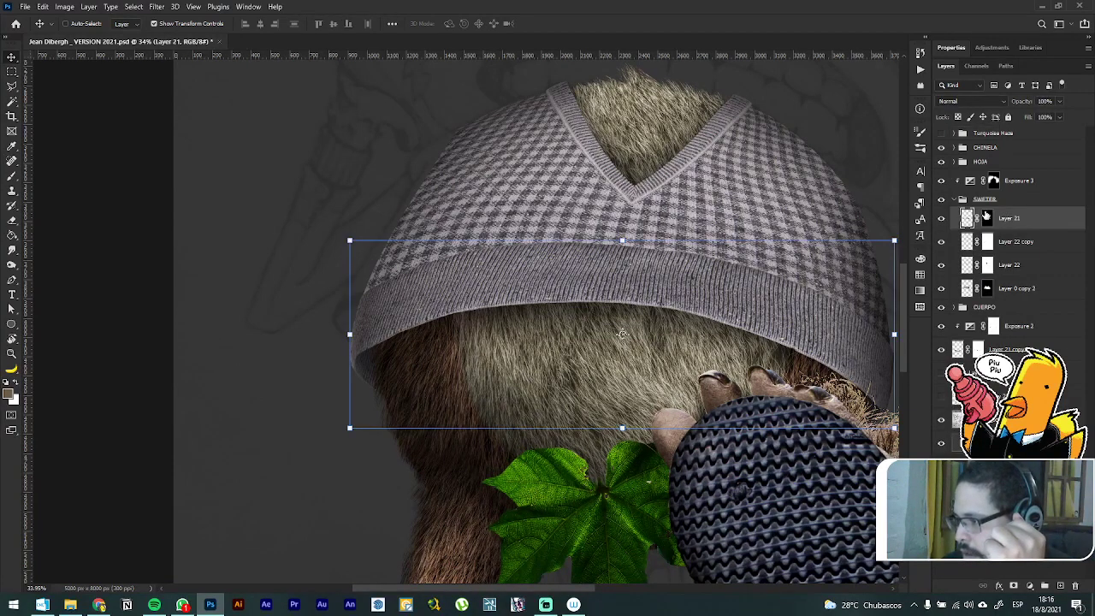
pyautogui.click(986, 219)
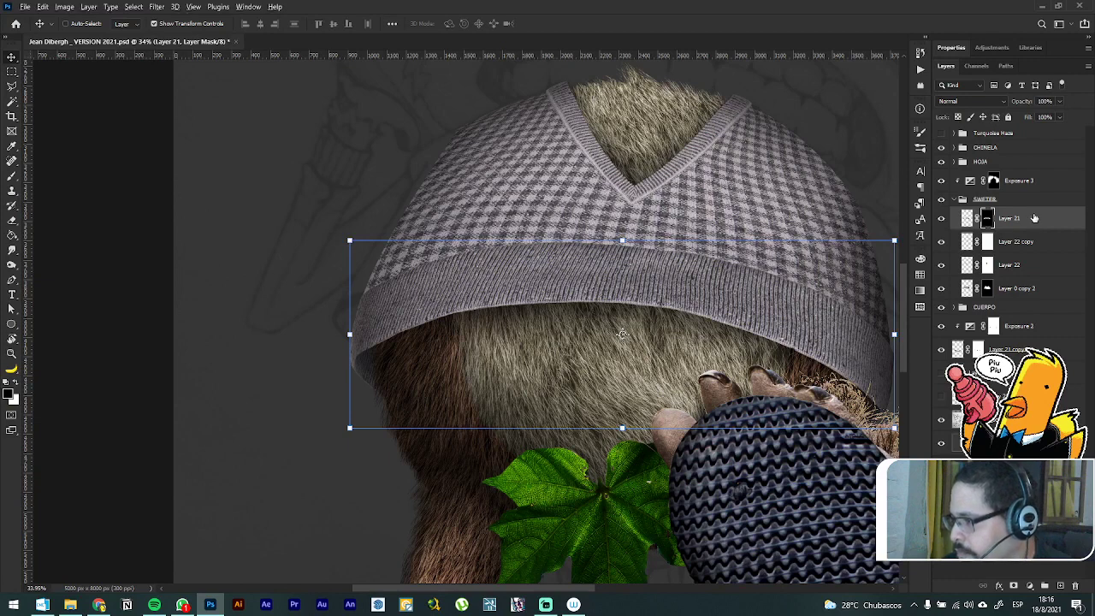
pyautogui.hotkey('ctrl', 'j')
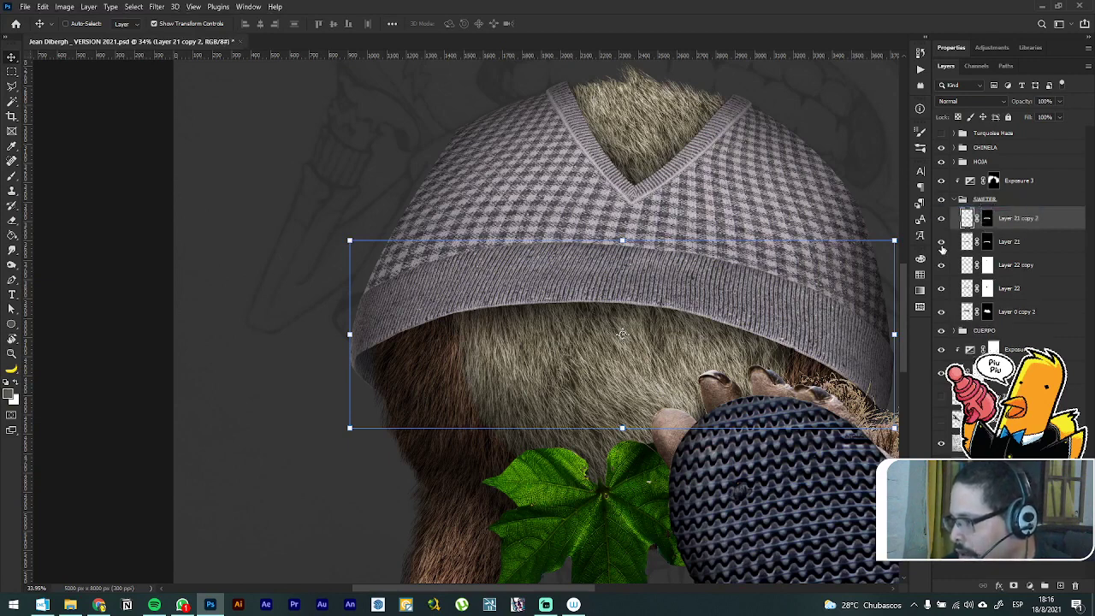
pyautogui.click(942, 243)
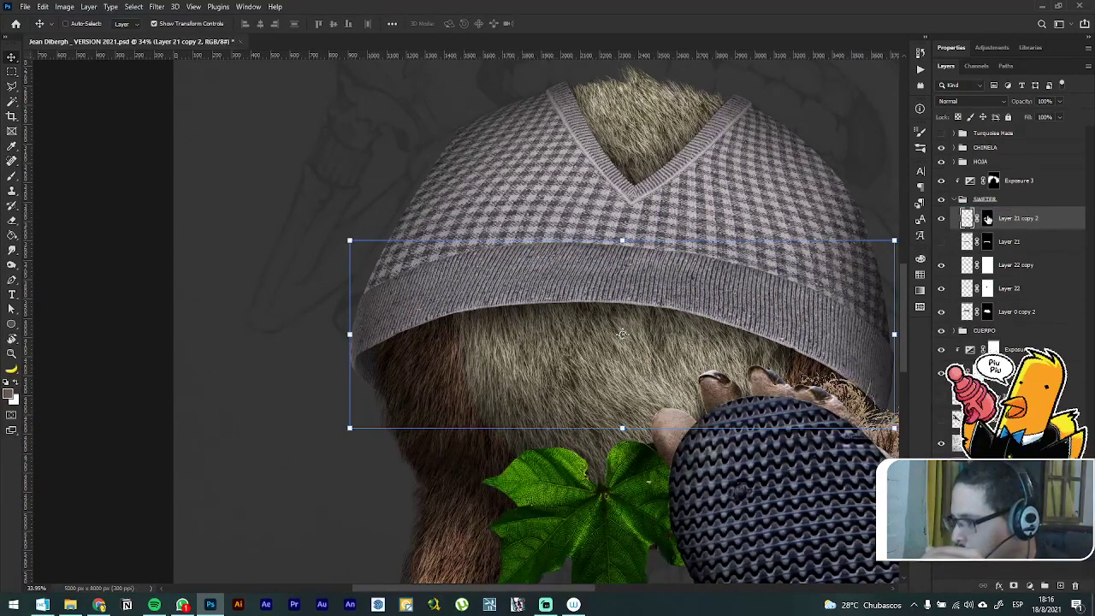
# Step: Apply the layer mask on Layer 21 copy 2 and open the layer in the Liquify filter
pyautogui.rightClick(988, 219)
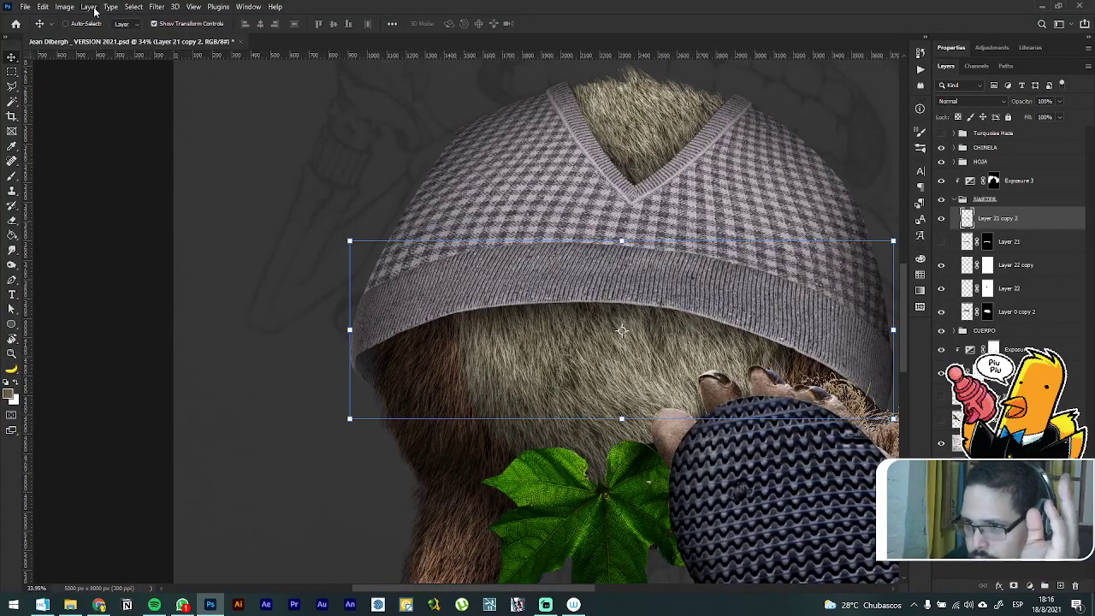
pyautogui.click(158, 7)
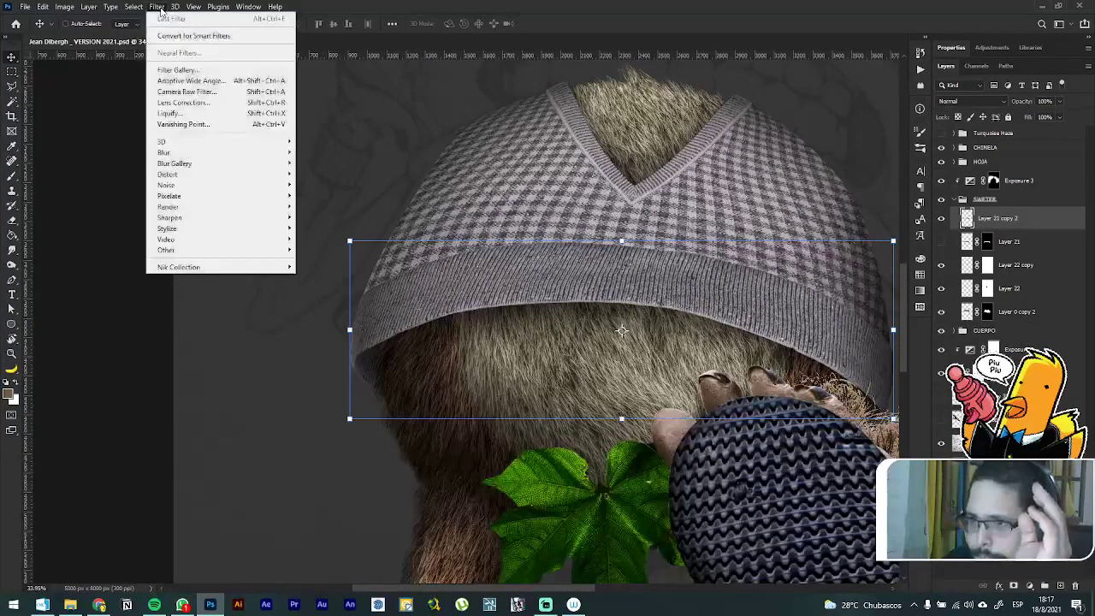
pyautogui.click(173, 113)
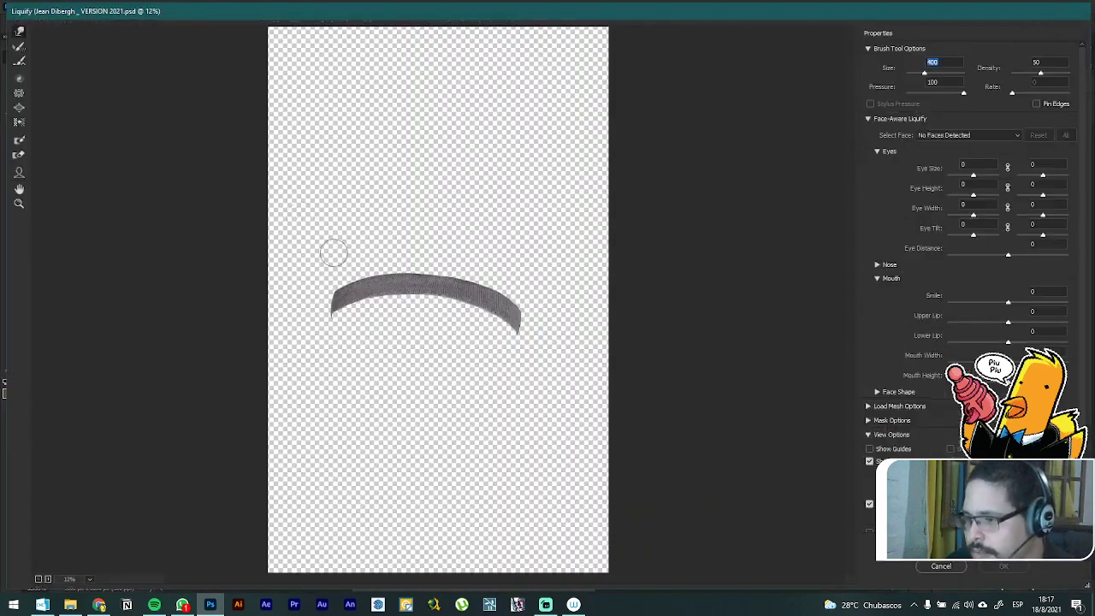
# Step: With a Liquify brush of size 700, push the left part of the ribbed waistband's lower edge into a smoother curve
pyautogui.keyDown('ctrl'); pyautogui.click(356, 293); pyautogui.keyUp('ctrl')
pyautogui.keyDown('ctrl'); pyautogui.click(346, 311); pyautogui.keyUp('ctrl')
pyautogui.keyDown('ctrl'); pyautogui.click(345, 310); pyautogui.keyUp('ctrl')
pyautogui.keyDown('ctrl'); pyautogui.click(329, 308); pyautogui.keyUp('ctrl')
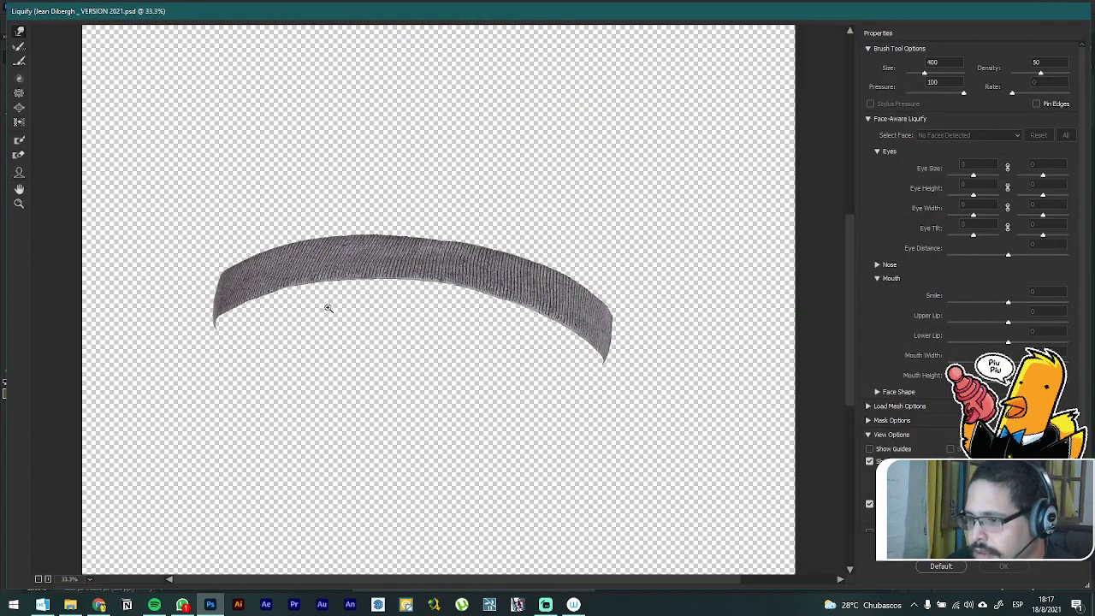
pyautogui.keyDown('ctrl'); pyautogui.click(289, 291); pyautogui.keyUp('ctrl')
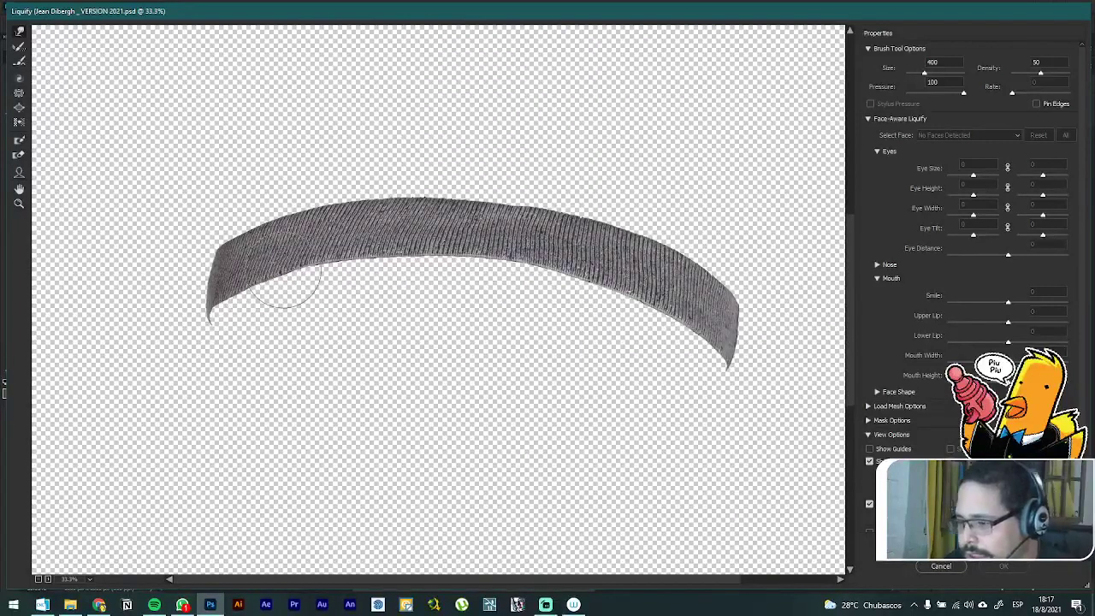
pyautogui.press(']')
pyautogui.press(']')
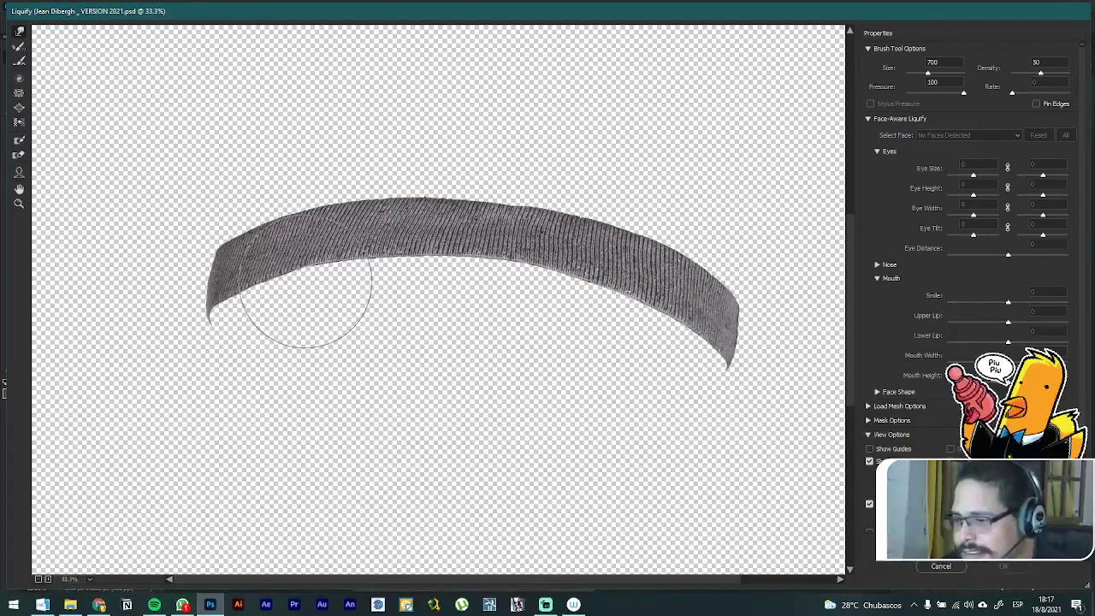
pyautogui.moveTo(308, 282); pyautogui.dragTo(313, 281)
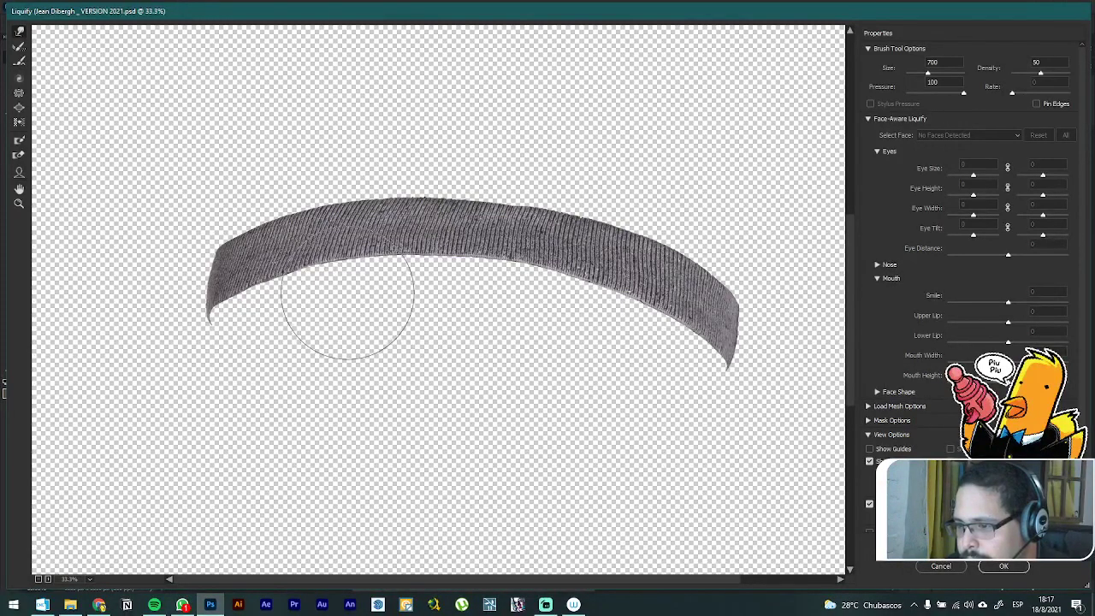
# Step: Reduce the Liquify brush size to 300 and smooth the bumps near the left end of the waistband's lower edge
pyautogui.press('[')
pyautogui.press('[')
pyautogui.press('[')
pyautogui.press('[')
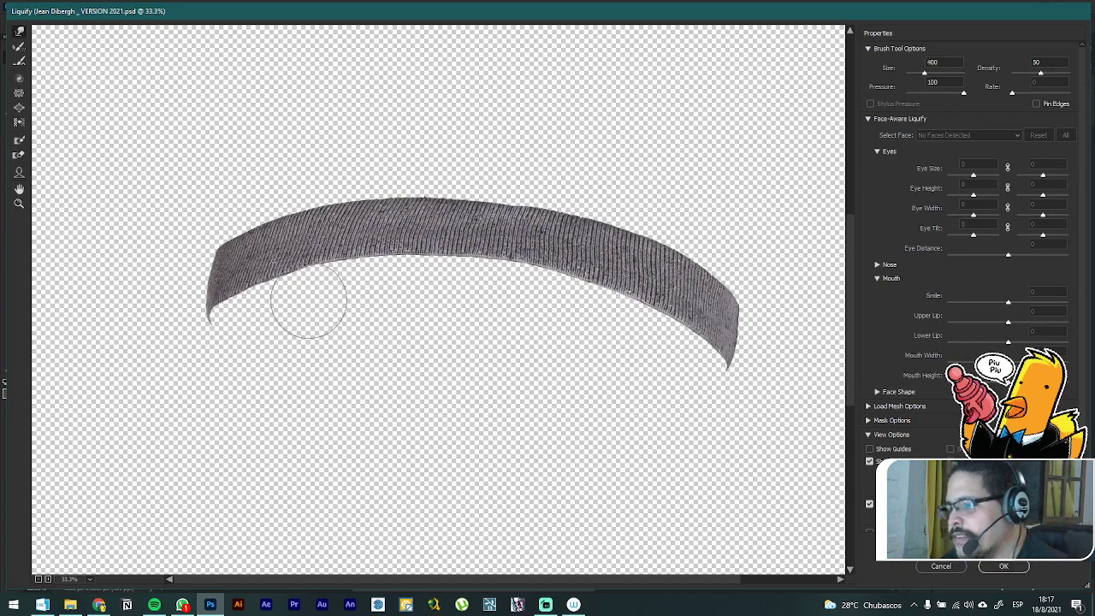
pyautogui.scroll(3, 299, 294)
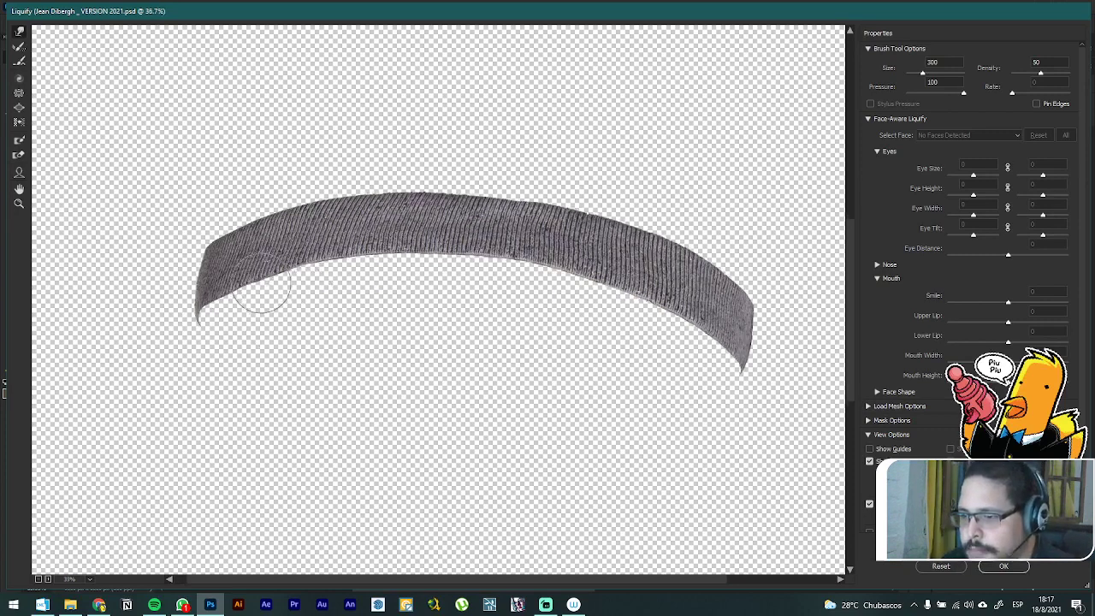
pyautogui.scroll(1, 261, 285)
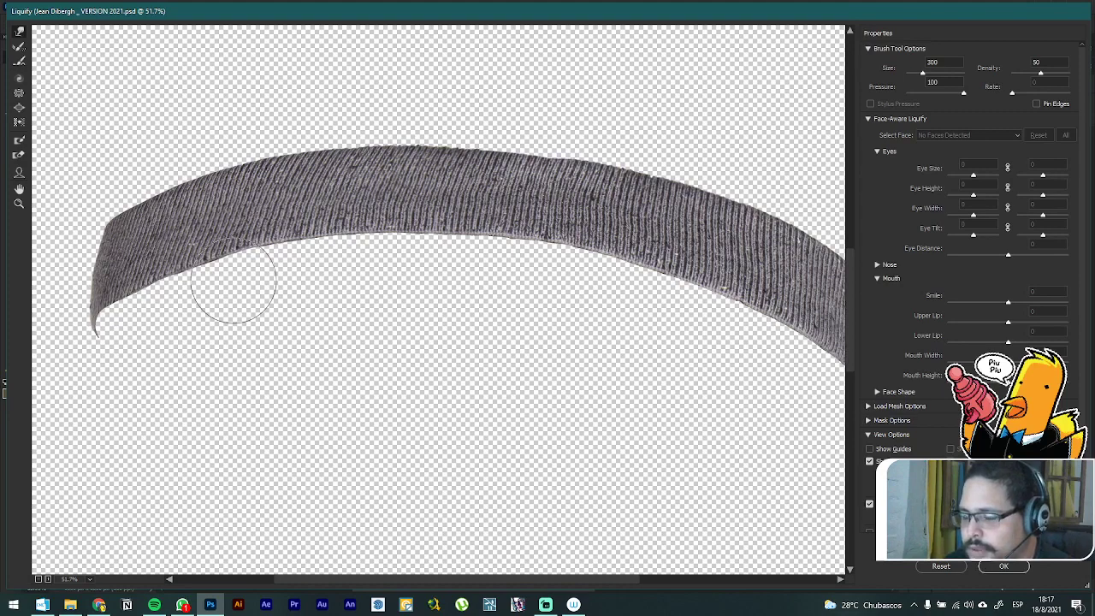
pyautogui.scroll(2, 233, 280)
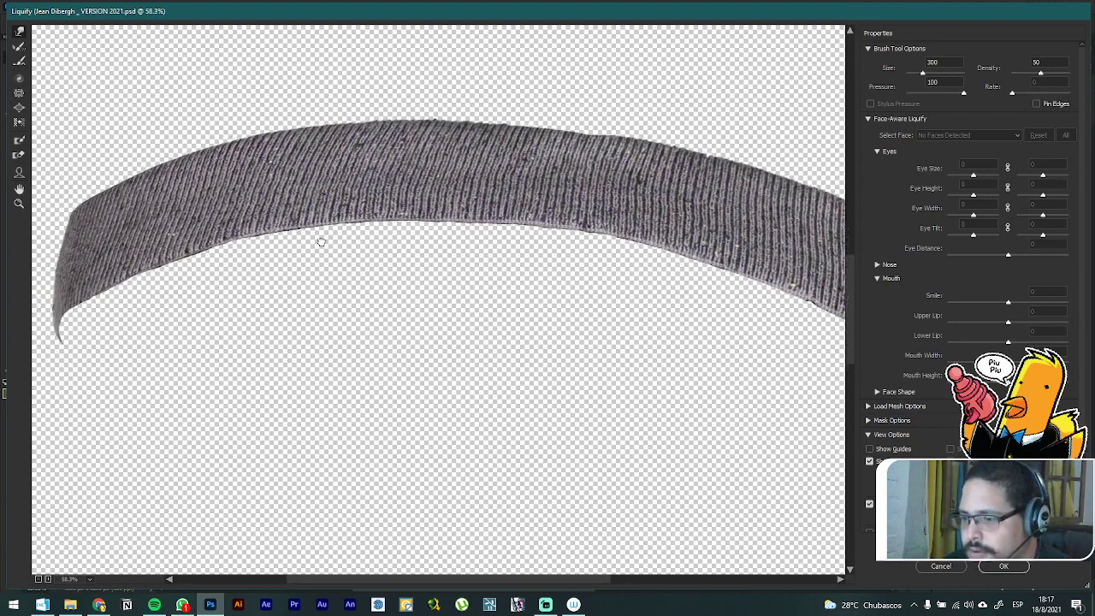
pyautogui.moveTo(321, 242); pyautogui.dragTo(513, 245)
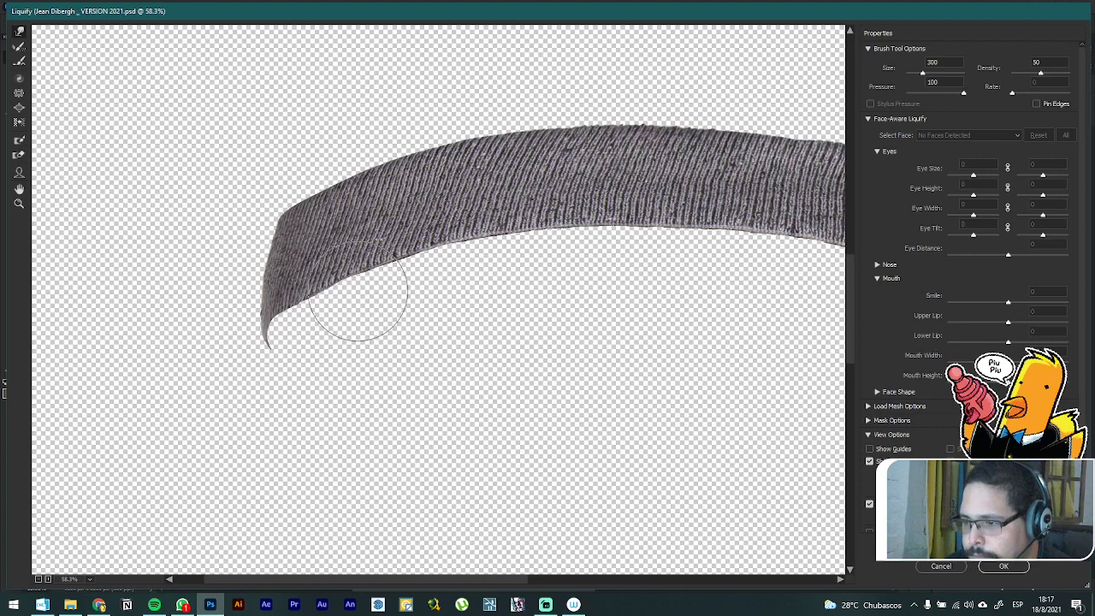
pyautogui.hotkey('ctrl', 'alt', 'space')
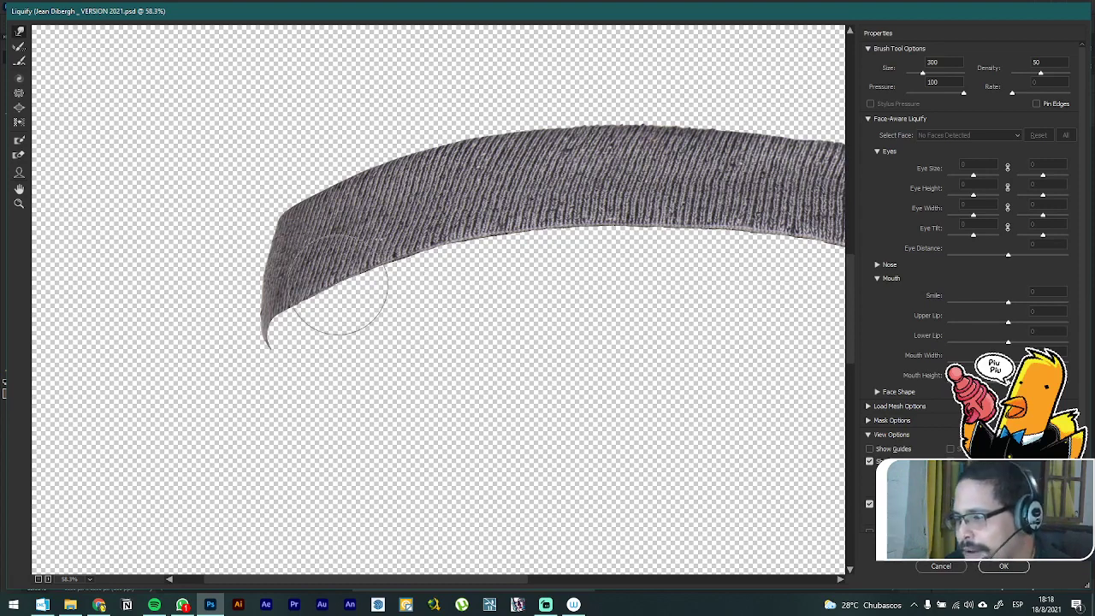
# Step: Set the Liquify brush size to 700, even out the rest of the waistband's lower edge, and apply the filter
pyautogui.press(']')
pyautogui.press(']')
pyautogui.press(']')
pyautogui.press(']')
pyautogui.press(']')
pyautogui.press(']')
pyautogui.press(']')
pyautogui.press(']')
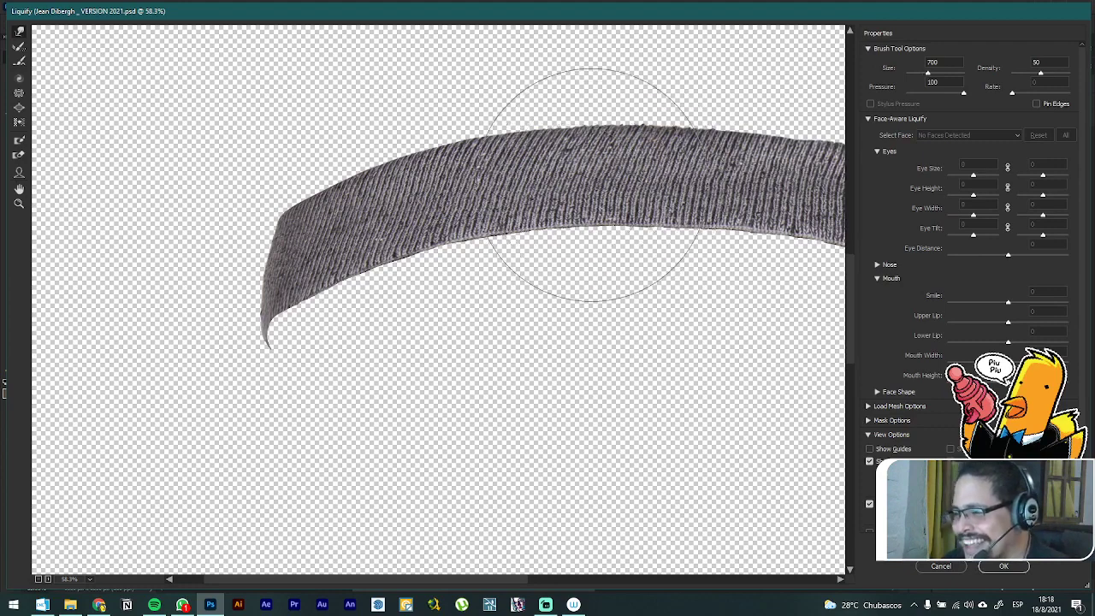
pyautogui.moveTo(590, 185); pyautogui.dragTo(527, 217)
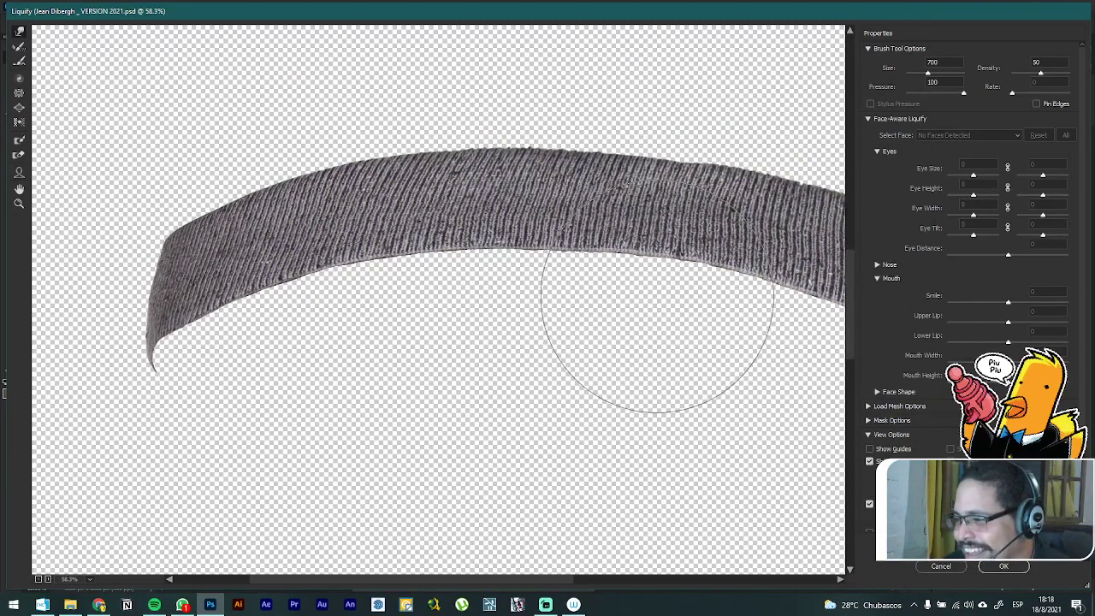
pyautogui.moveTo(663, 254); pyautogui.dragTo(496, 252)
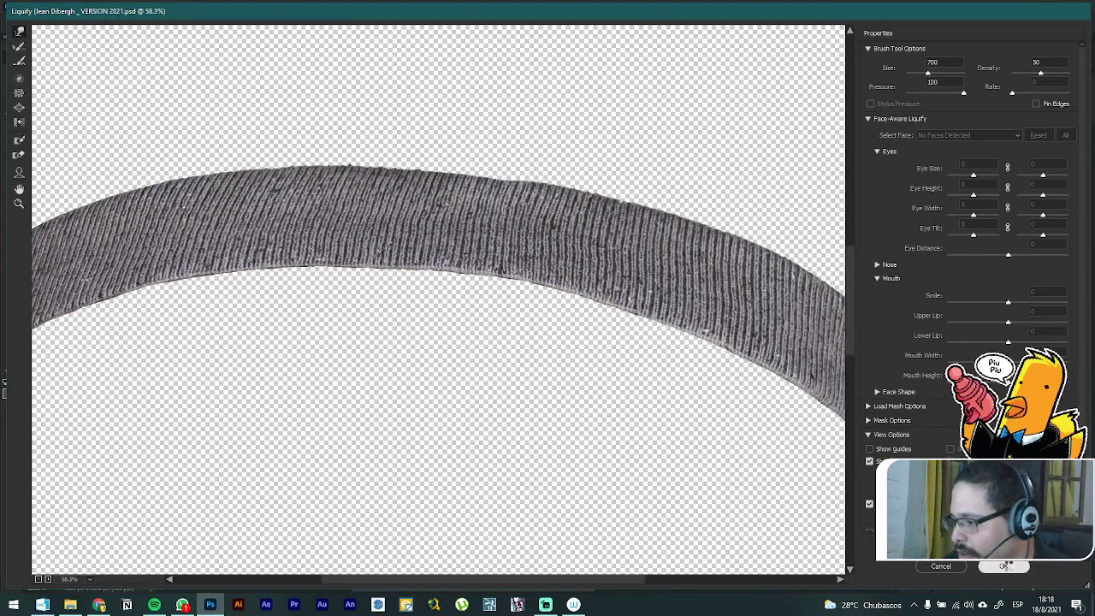
pyautogui.click(1005, 566)
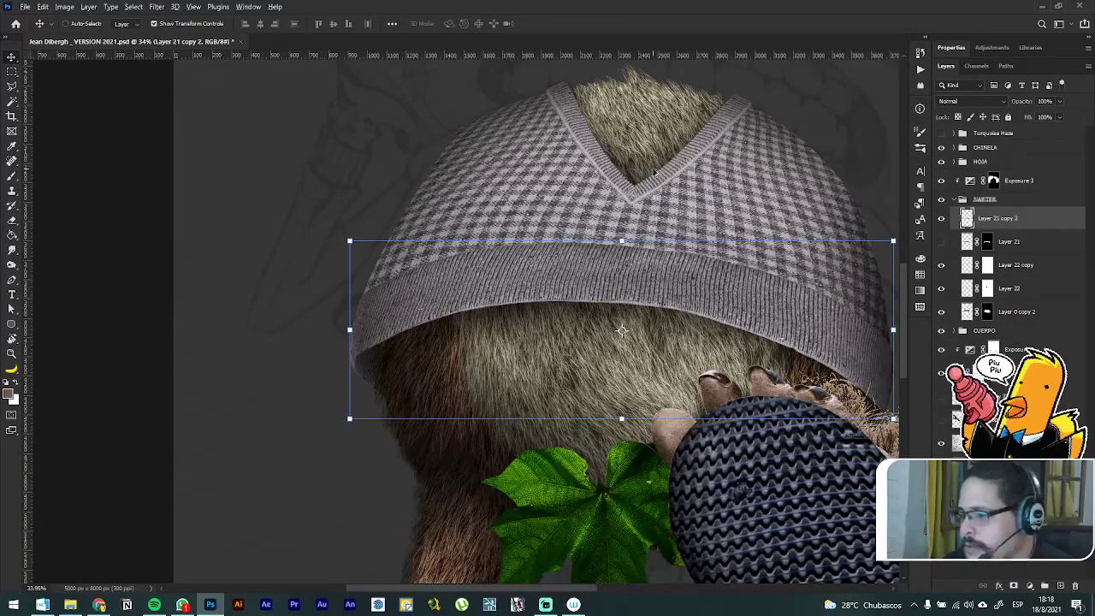
# Step: Collapse the SWETER group and expand the CHINELA group to show its layers
pyautogui.scroll(-2, 653, 169)
pyautogui.scroll(-1, 718, 296)
pyautogui.moveTo(721, 299); pyautogui.dragTo(518, 255)
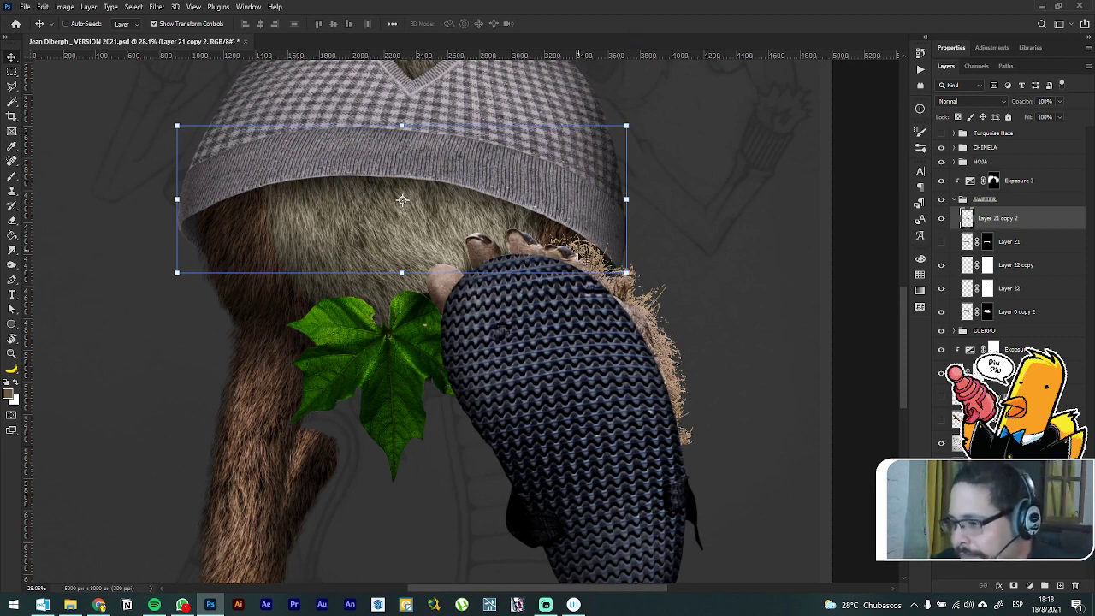
pyautogui.scroll(2, 573, 272)
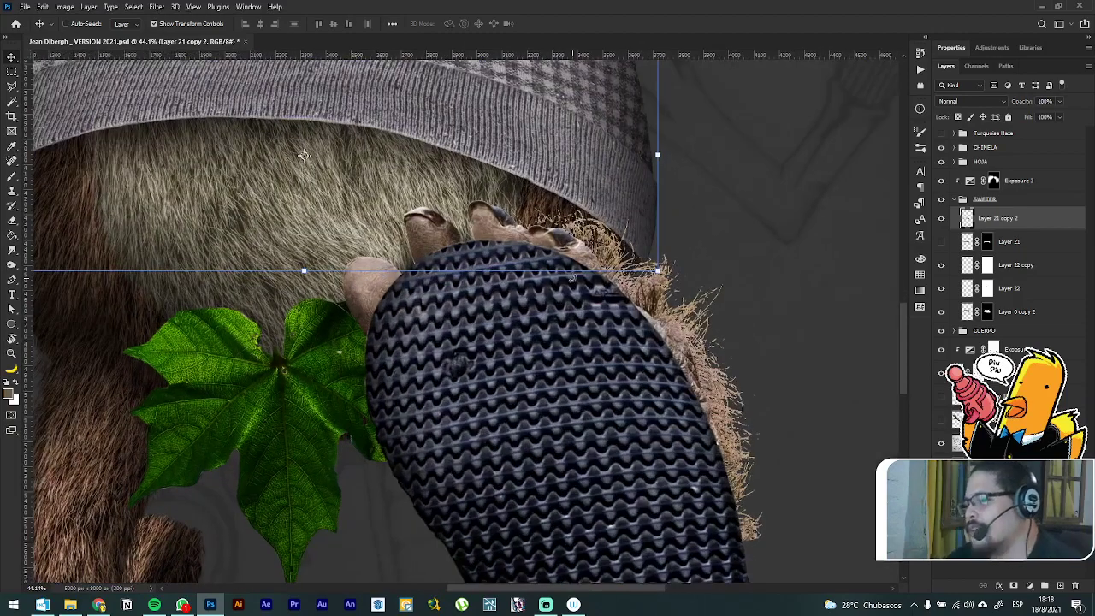
pyautogui.scroll(3, 566, 254)
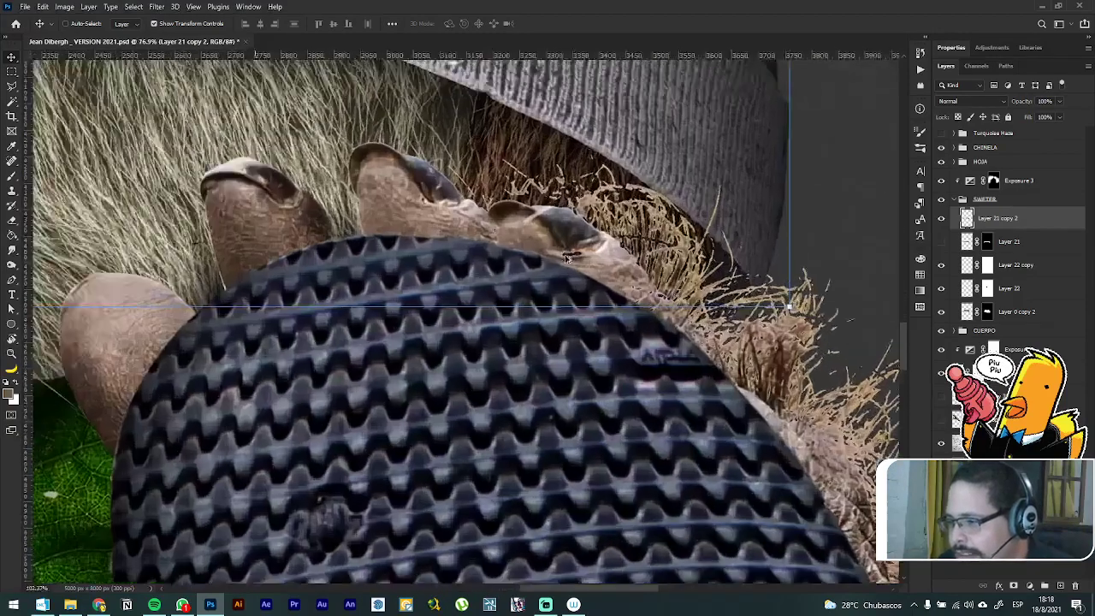
pyautogui.scroll(-4, 567, 257)
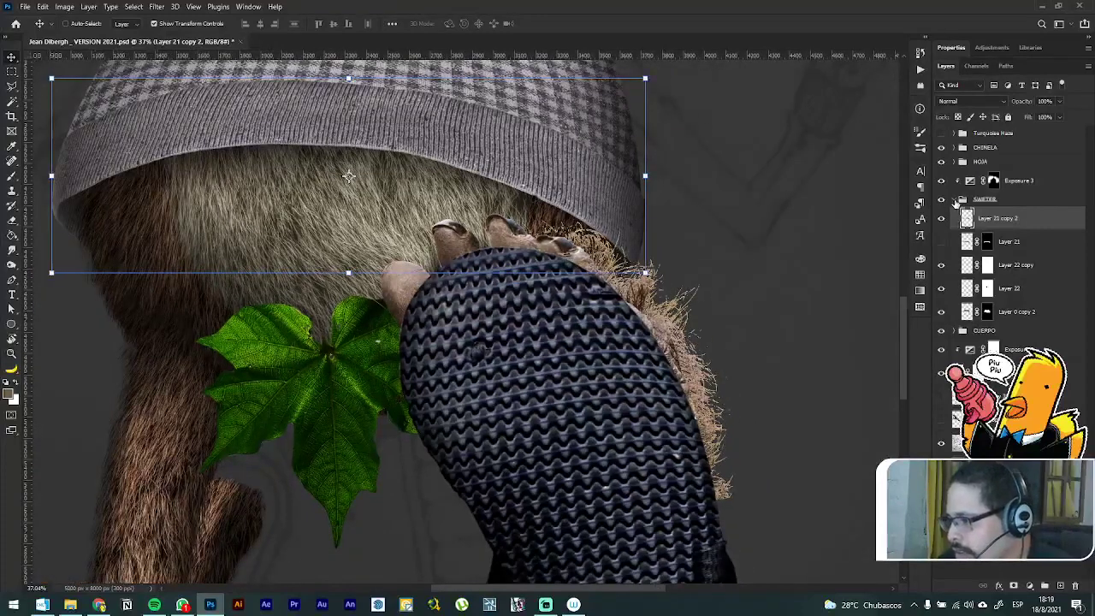
pyautogui.click(955, 201)
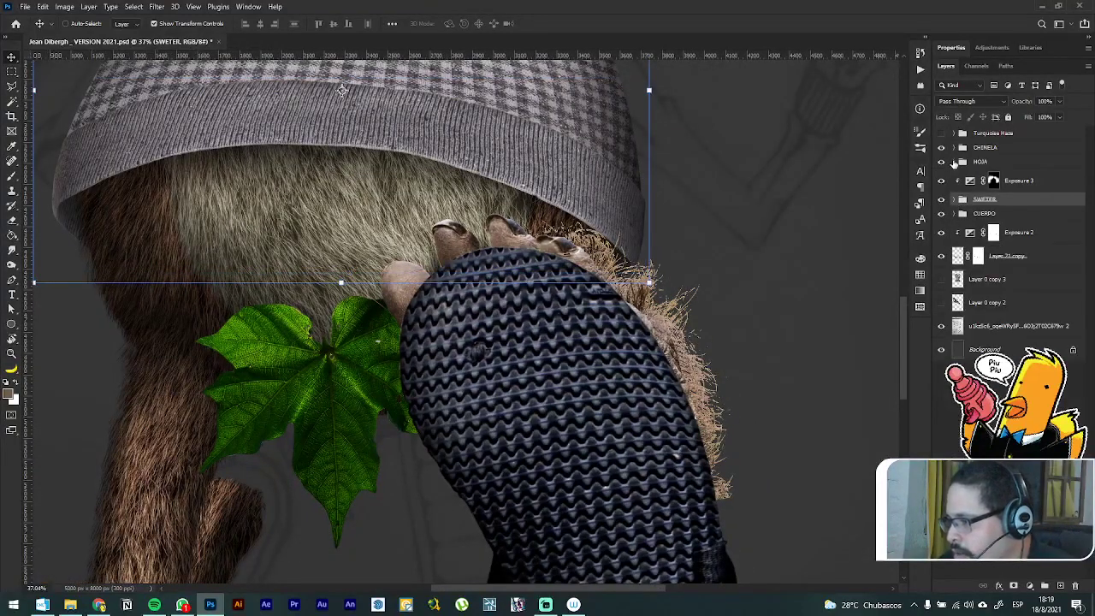
pyautogui.click(954, 148)
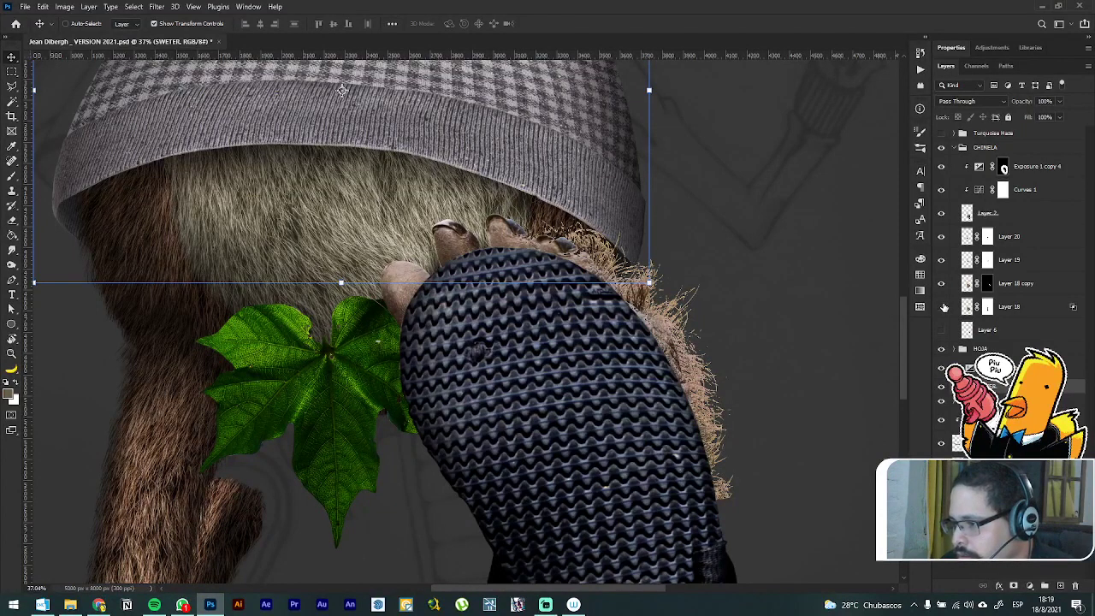
# Step: Hide Layer 18 and delete the layer mask from Layer 18 copy to reveal the full foot photo
pyautogui.click(945, 306)
pyautogui.click(985, 285)
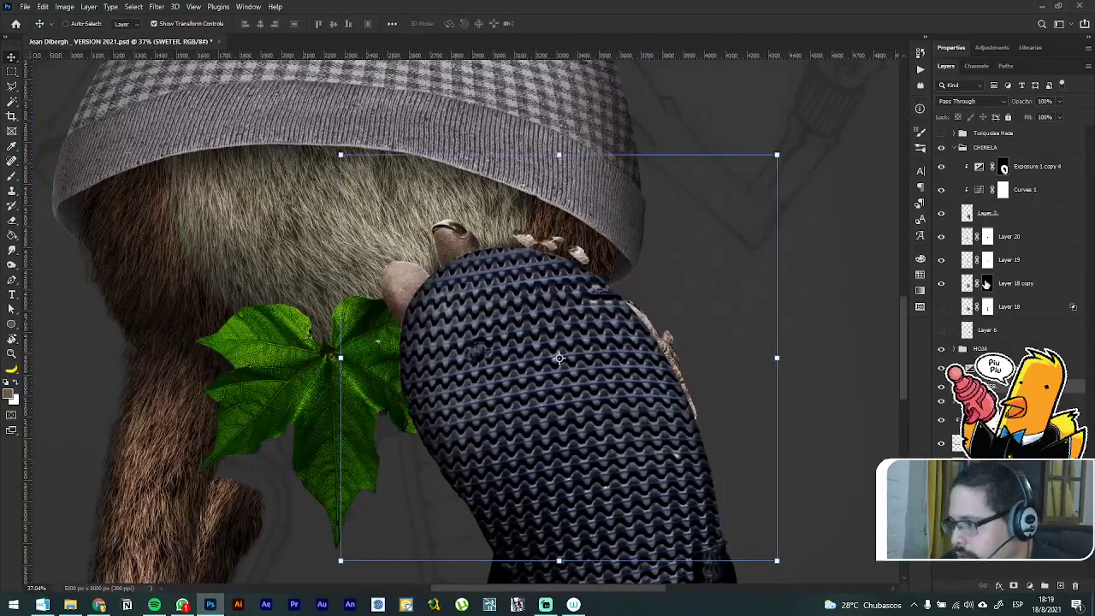
pyautogui.rightClick(983, 285)
pyautogui.click(992, 306)
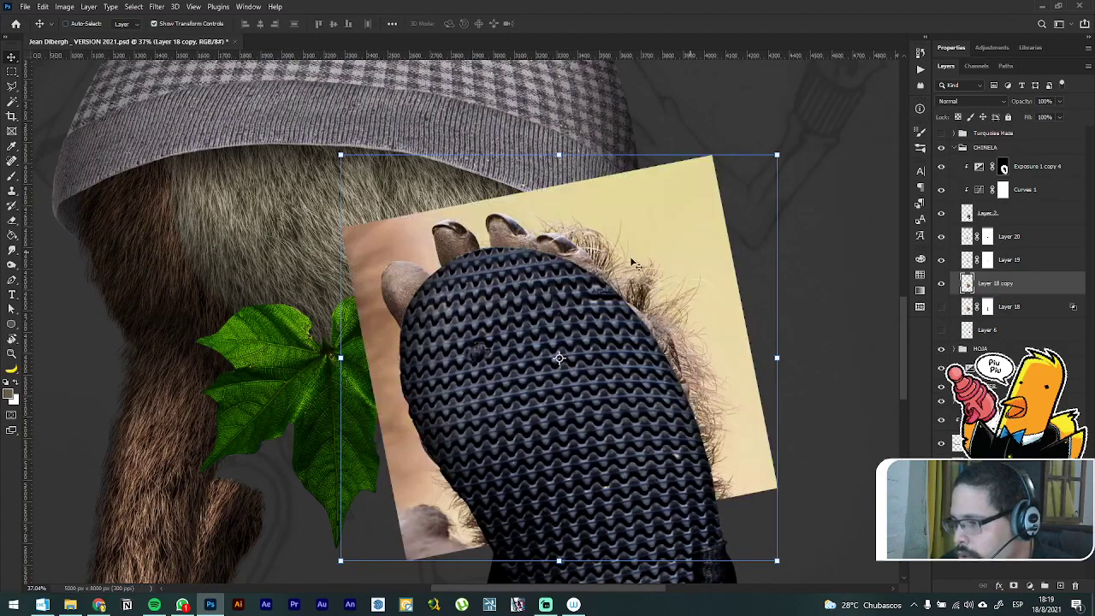
pyautogui.scroll(1, 629, 260)
pyautogui.scroll(3, 621, 261)
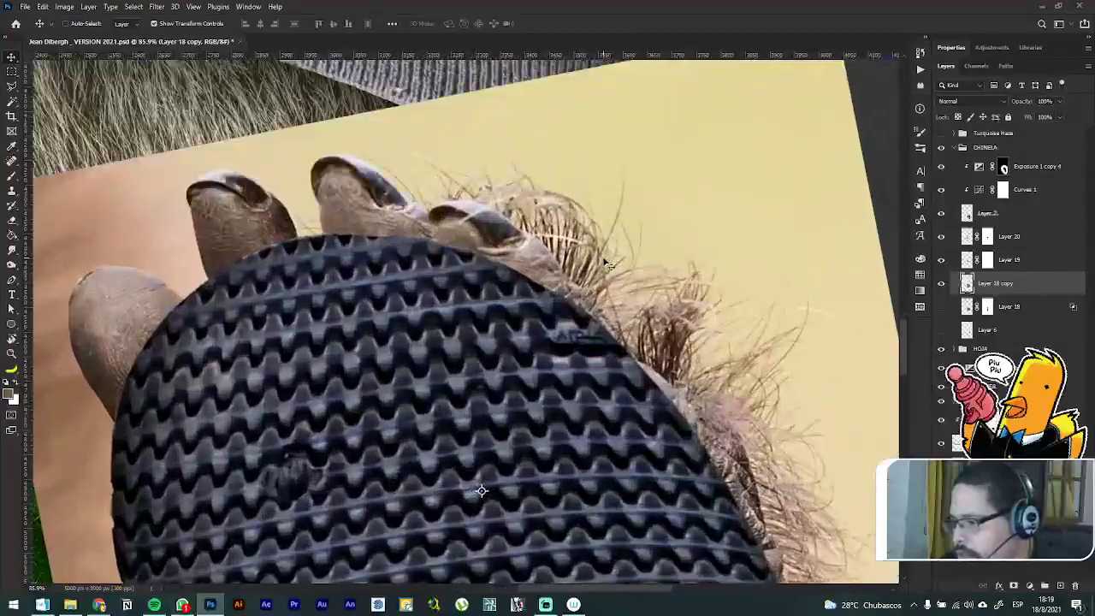
pyautogui.scroll(1, 562, 251)
pyautogui.scroll(-2, 561, 249)
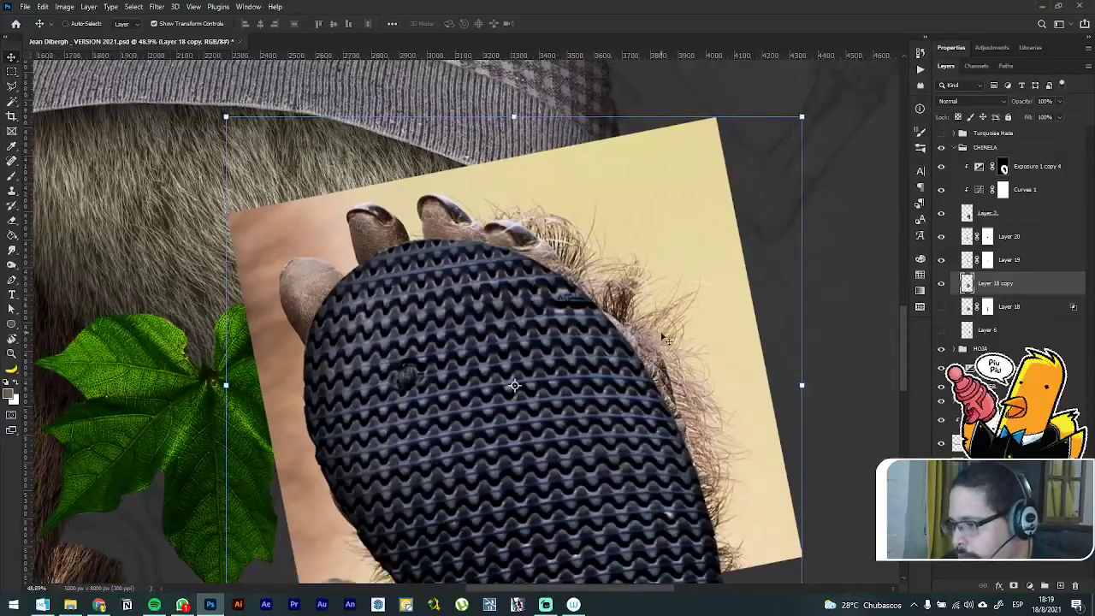
pyautogui.scroll(5, 666, 365)
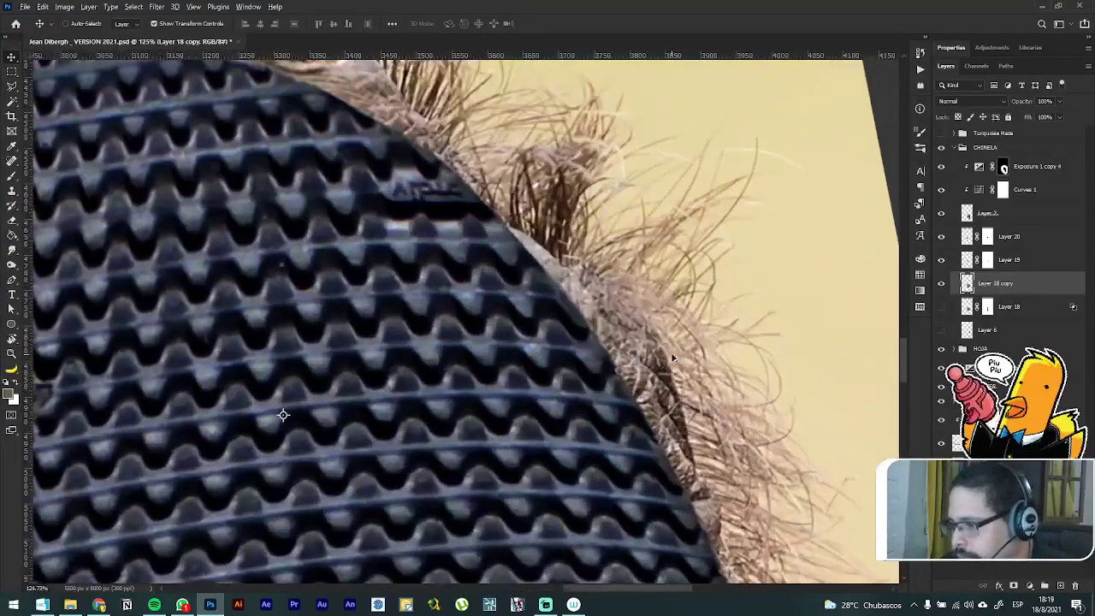
pyautogui.scroll(-4, 672, 360)
pyautogui.scroll(3, 401, 181)
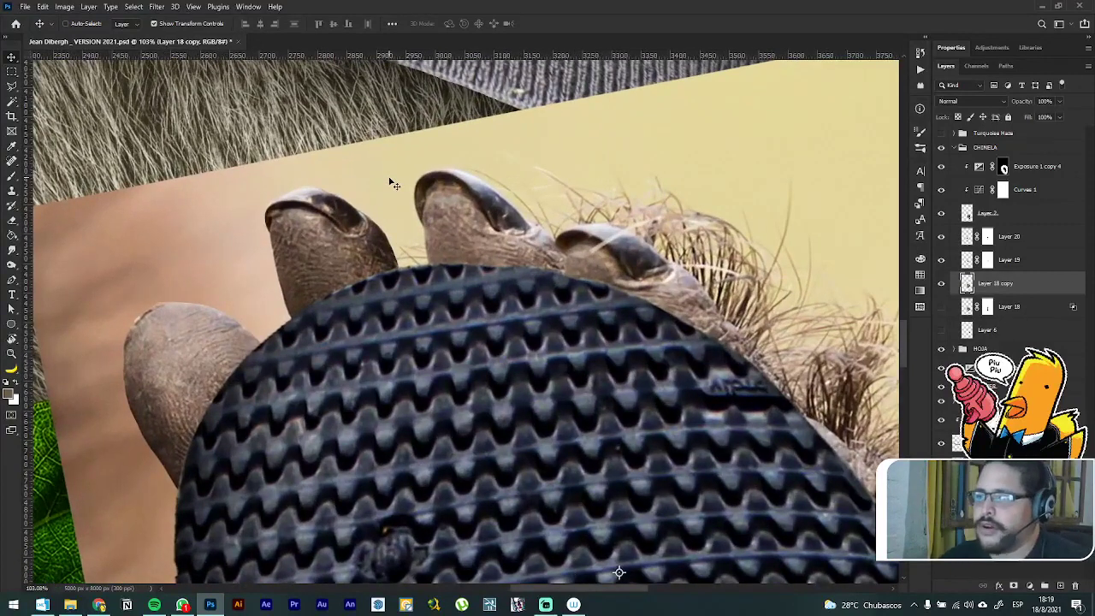
pyautogui.press('b')
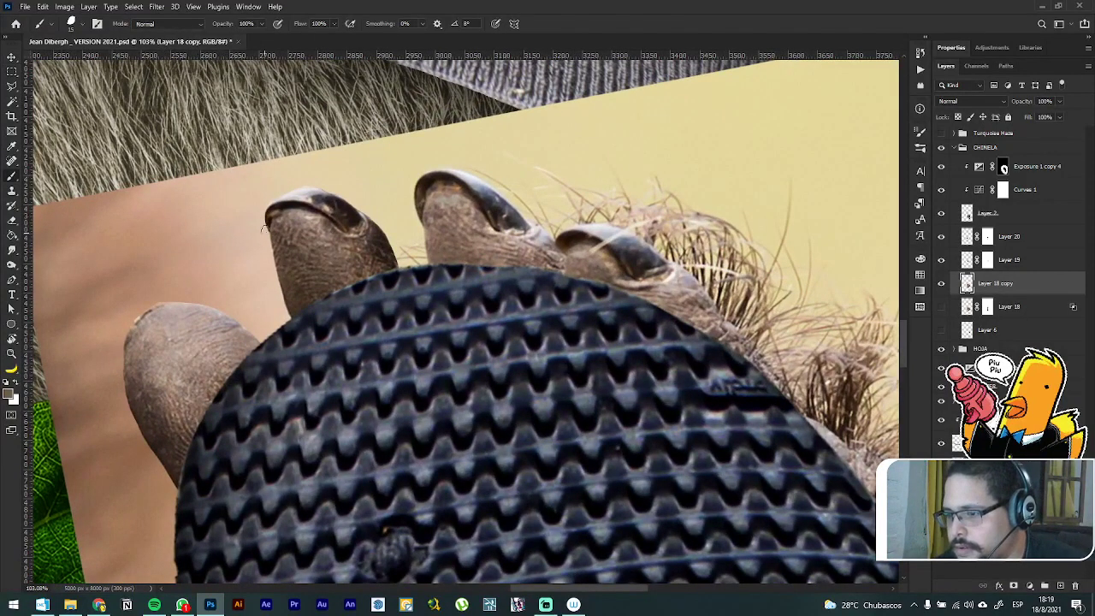
pyautogui.moveTo(254, 175)
pyautogui.mouseDown()
pyautogui.moveTo(272, 261)
pyautogui.moveTo(255, 162)
pyautogui.mouseUp()
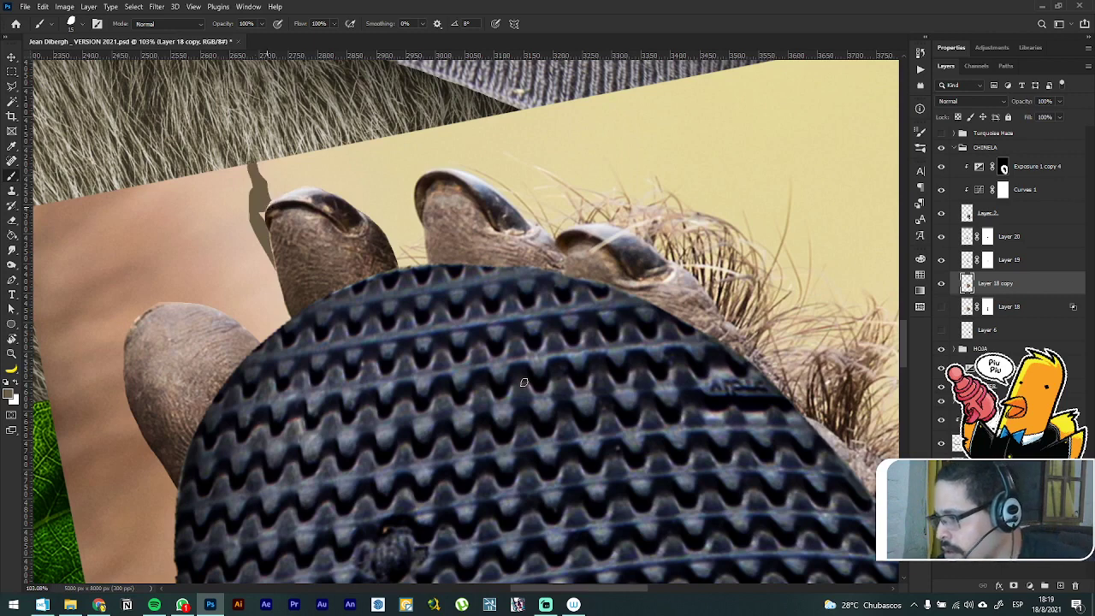
pyautogui.hotkey('ctrl', 'z')
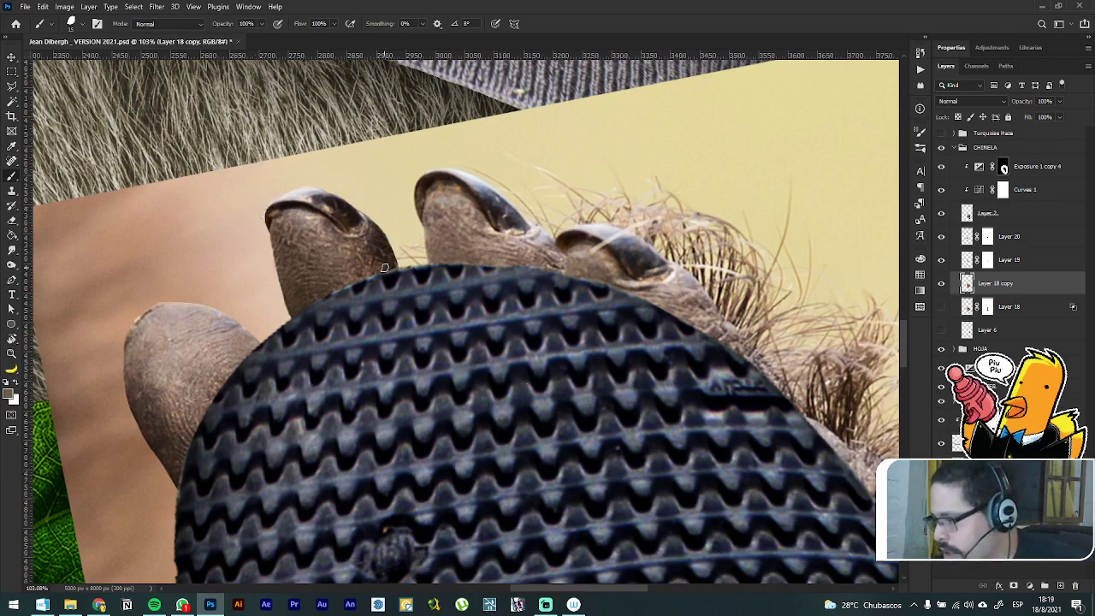
# Step: Add a layer mask to Layer 18 copy and start masking out the background just above the second toe
pyautogui.click(1013, 587)
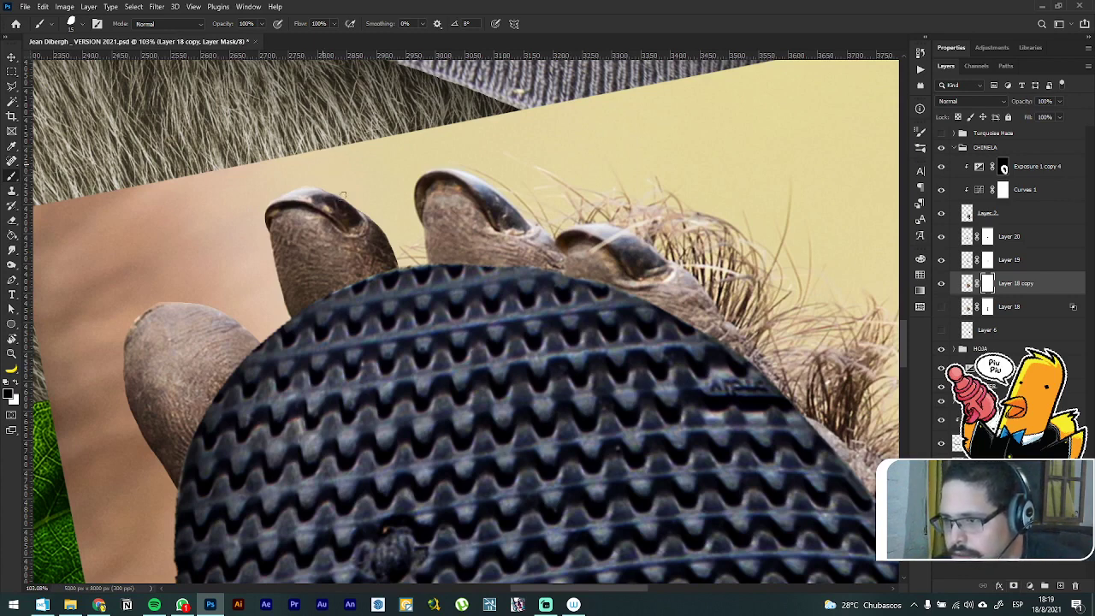
pyautogui.moveTo(342, 196)
pyautogui.mouseDown()
pyautogui.moveTo(312, 141)
pyautogui.moveTo(338, 205)
pyautogui.moveTo(322, 170)
pyautogui.mouseUp()
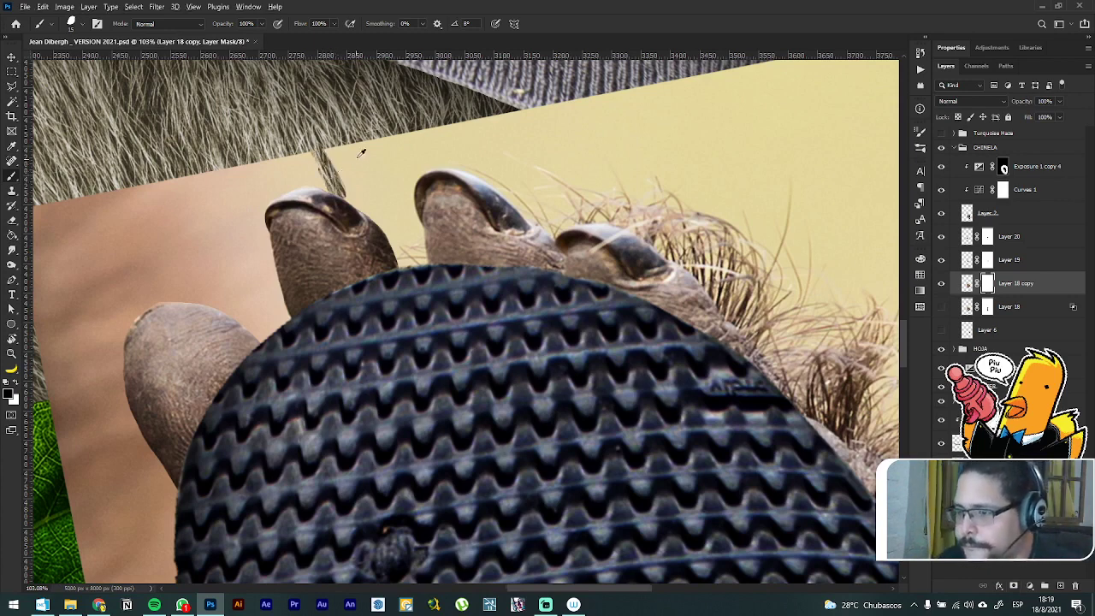
pyautogui.scroll(-5, 361, 153)
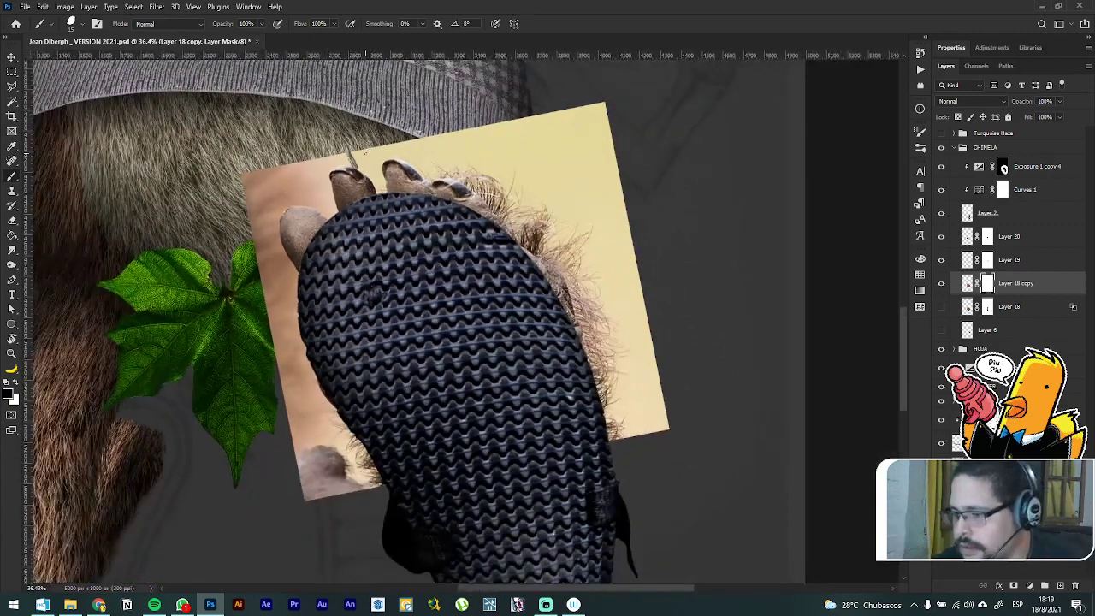
# Step: Enlarge the brush to 200 and mask out the bulk of the photo background around both sides of the foot
pyautogui.press(']')
pyautogui.press(']')
pyautogui.press(']')
pyautogui.press(']')
pyautogui.press(']')
pyautogui.press(']')
pyautogui.press(']')
pyautogui.press(']')
pyautogui.press(']')
pyautogui.press(']')
pyautogui.press(']')
pyautogui.press(']')
pyautogui.press(']')
pyautogui.press(']')
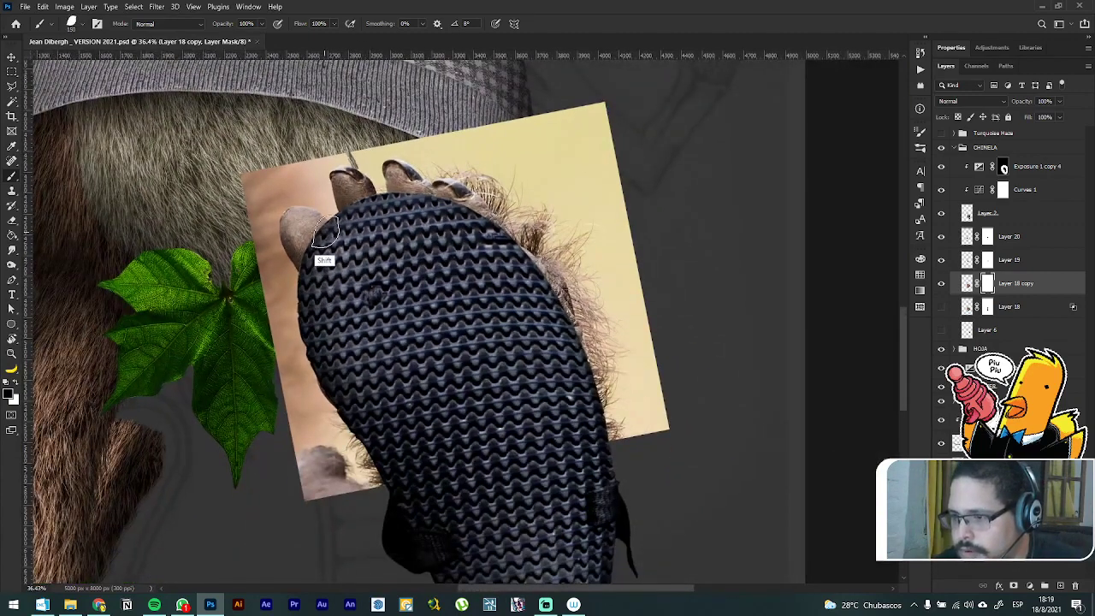
pyautogui.press(']')
pyautogui.press(']')
pyautogui.moveTo(342, 197)
pyautogui.mouseDown()
pyautogui.moveTo(356, 161)
pyautogui.moveTo(361, 207)
pyautogui.moveTo(310, 156)
pyautogui.moveTo(248, 192)
pyautogui.moveTo(273, 445)
pyautogui.moveTo(335, 472)
pyautogui.moveTo(296, 210)
pyautogui.moveTo(277, 359)
pyautogui.moveTo(322, 291)
pyautogui.mouseUp()
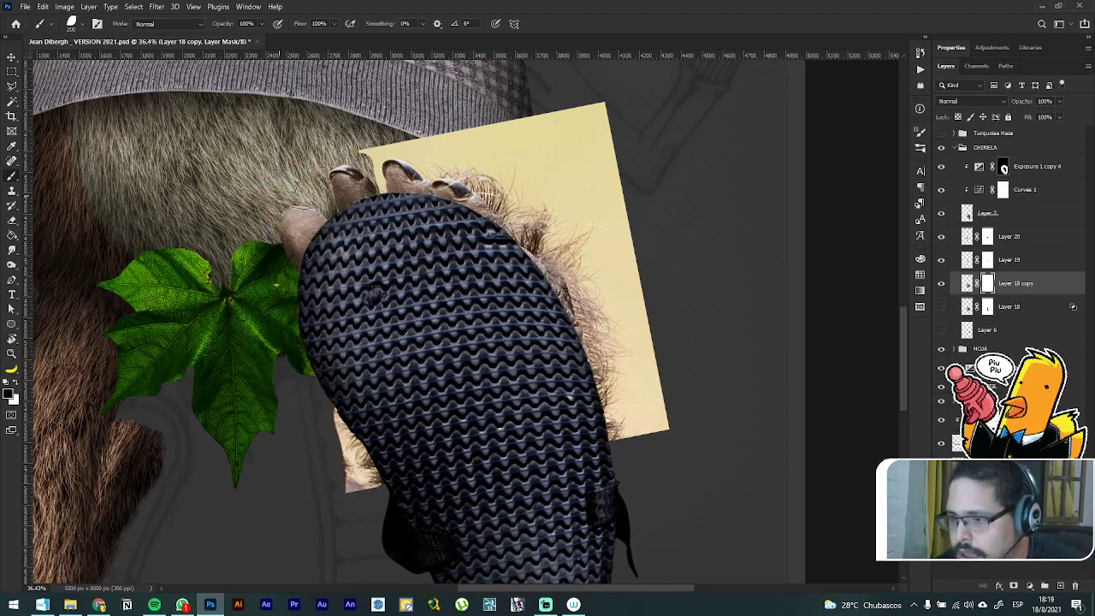
pyautogui.moveTo(338, 400); pyautogui.dragTo(359, 516)
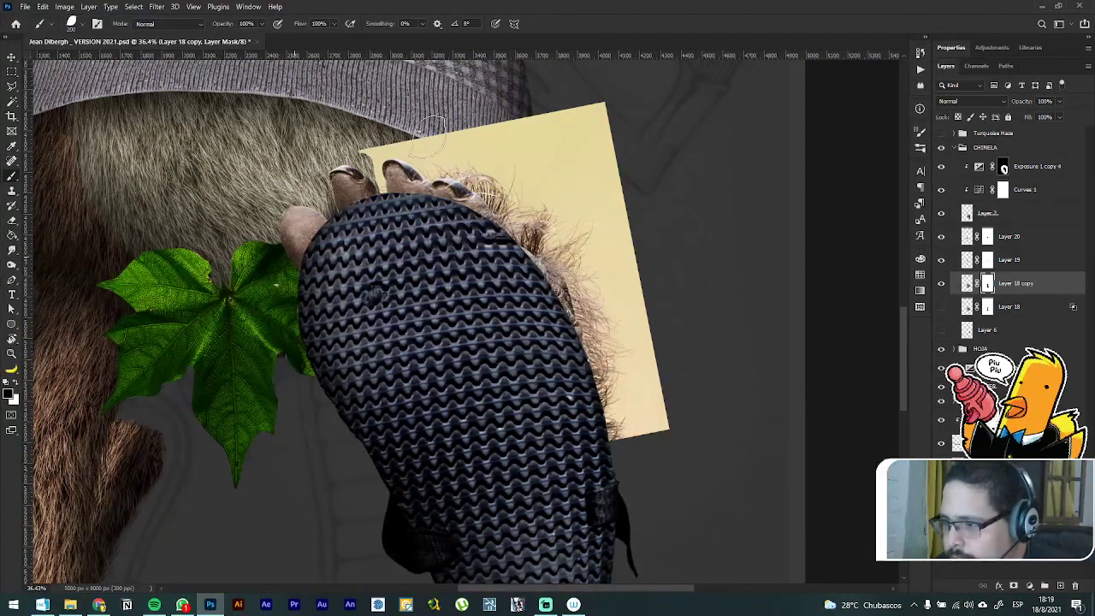
pyautogui.moveTo(432, 128)
pyautogui.mouseDown()
pyautogui.moveTo(373, 128)
pyautogui.moveTo(367, 139)
pyautogui.moveTo(379, 131)
pyautogui.moveTo(398, 201)
pyautogui.moveTo(395, 137)
pyautogui.moveTo(380, 128)
pyautogui.moveTo(513, 150)
pyautogui.moveTo(560, 180)
pyautogui.moveTo(641, 279)
pyautogui.moveTo(545, 141)
pyautogui.moveTo(480, 100)
pyautogui.moveTo(609, 147)
pyautogui.mouseUp()
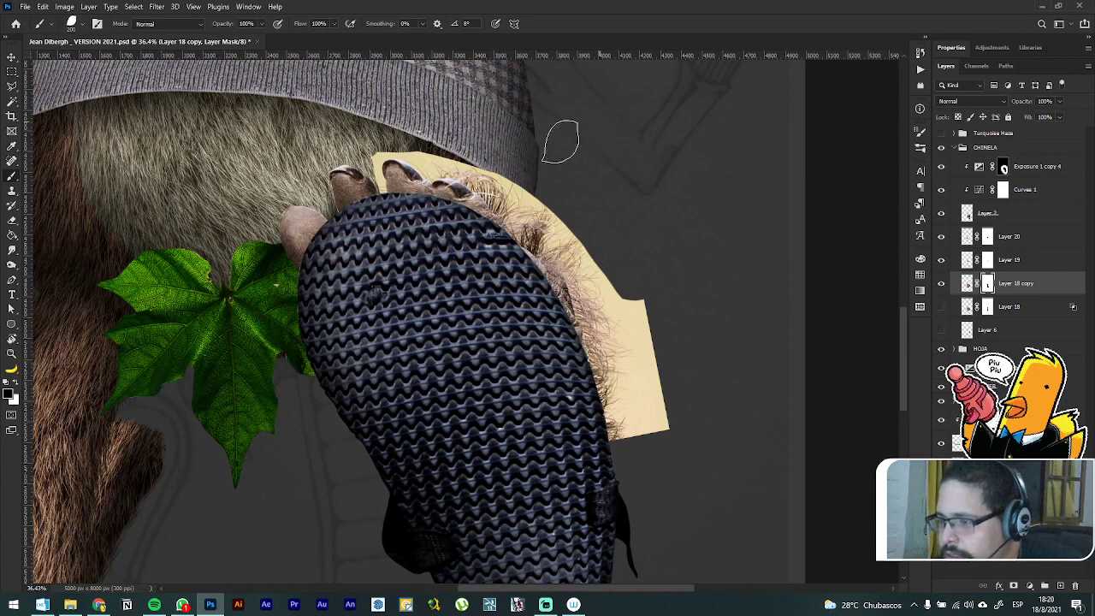
pyautogui.moveTo(596, 244)
pyautogui.mouseDown()
pyautogui.moveTo(627, 367)
pyautogui.moveTo(611, 453)
pyautogui.moveTo(643, 395)
pyautogui.moveTo(633, 271)
pyautogui.moveTo(672, 434)
pyautogui.mouseUp()
# Step: Reduce the brush size to 15 and mask out the yellow background between the second and third toes
pyautogui.scroll(8, 525, 191)
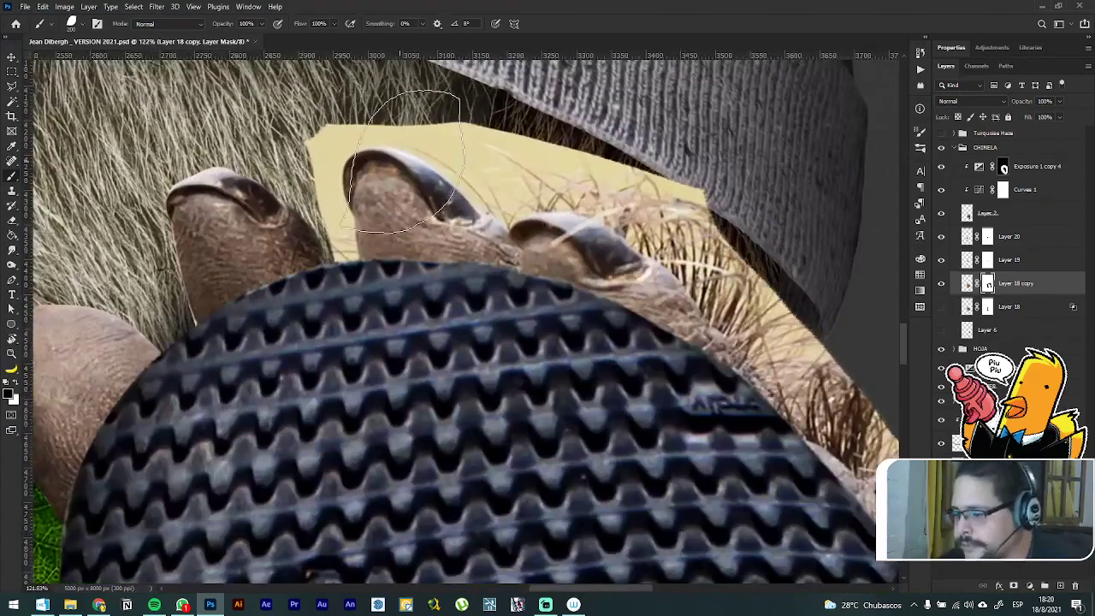
pyautogui.press('[')
pyautogui.press('[')
pyautogui.press('[')
pyautogui.press('[')
pyautogui.press('[')
pyautogui.press('[')
pyautogui.press('[')
pyautogui.press('[')
pyautogui.press('[')
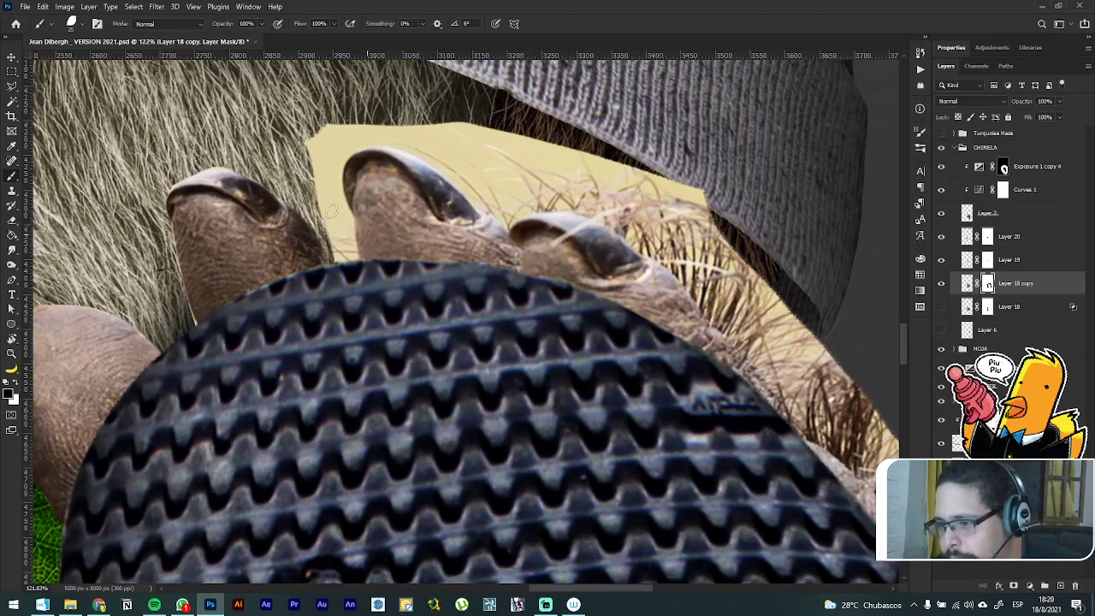
pyautogui.moveTo(337, 243)
pyautogui.mouseDown()
pyautogui.moveTo(351, 272)
pyautogui.moveTo(350, 246)
pyautogui.mouseUp()
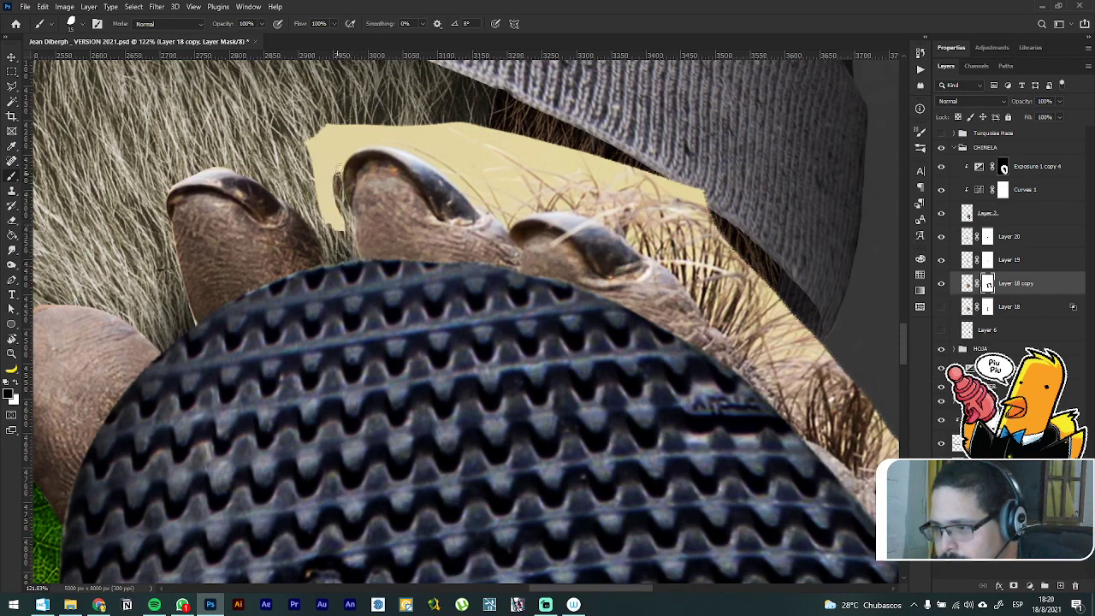
pyautogui.moveTo(340, 231)
pyautogui.mouseDown()
pyautogui.moveTo(329, 171)
pyautogui.moveTo(322, 224)
pyautogui.moveTo(326, 119)
pyautogui.moveTo(339, 167)
pyautogui.moveTo(346, 128)
pyautogui.moveTo(347, 168)
pyautogui.mouseUp()
# Step: Mask out the yellow background around the third toe's nail and along the sweater's ribbed edge
pyautogui.press('r')
pyautogui.moveTo(251, 266)
pyautogui.mouseDown()
pyautogui.moveTo(236, 207)
pyautogui.moveTo(329, 209)
pyautogui.moveTo(388, 239)
pyautogui.moveTo(230, 297)
pyautogui.mouseUp()
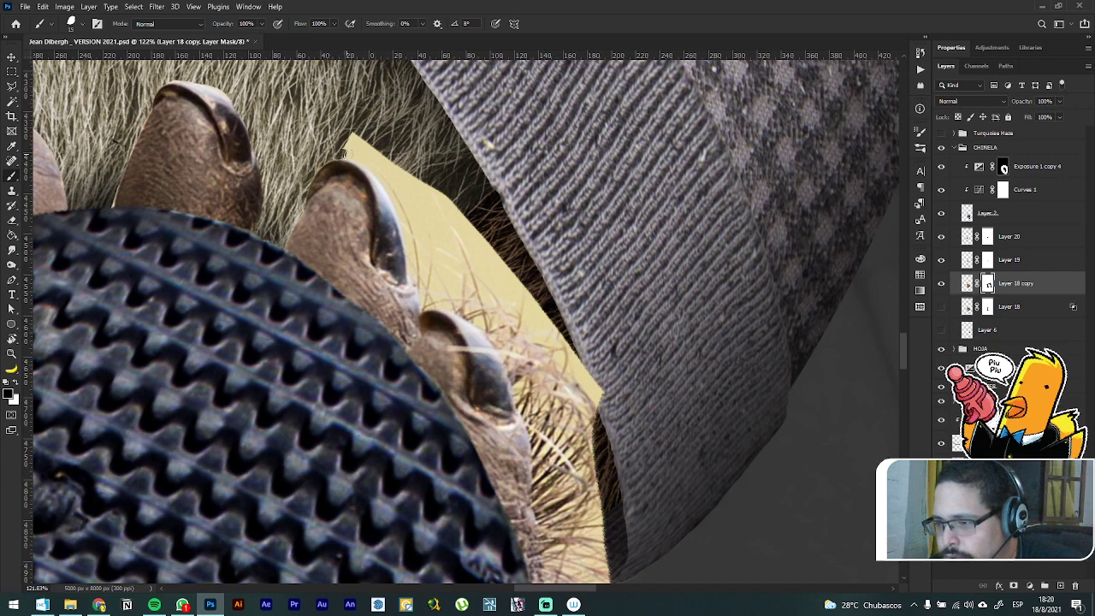
pyautogui.moveTo(373, 165); pyautogui.dragTo(395, 217)
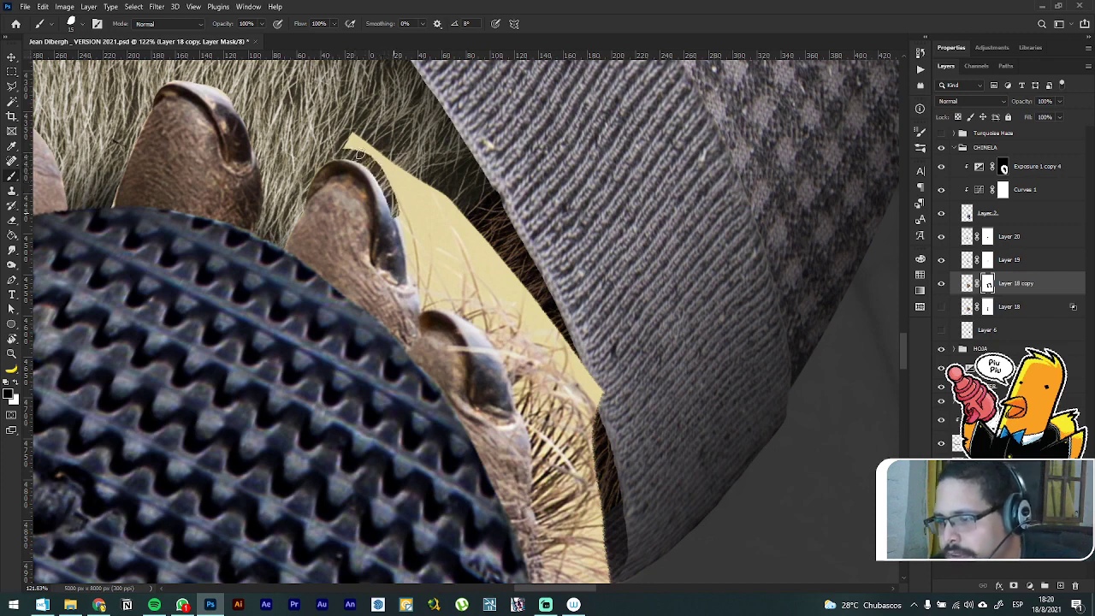
pyautogui.hotkey('ctrl', 'z')
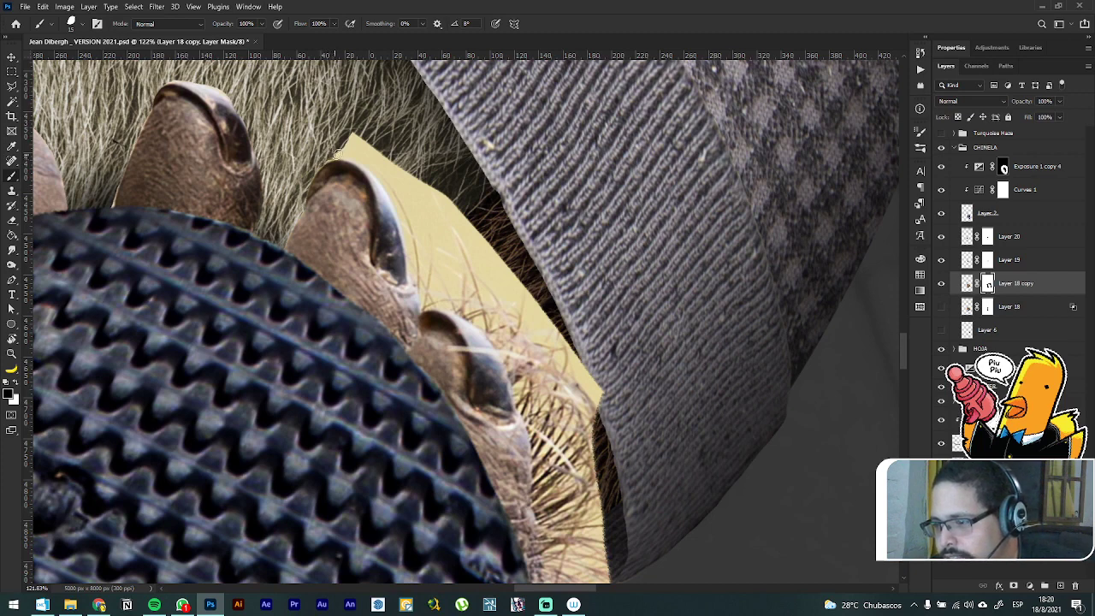
pyautogui.moveTo(371, 163)
pyautogui.mouseDown()
pyautogui.moveTo(381, 171)
pyautogui.moveTo(378, 144)
pyautogui.mouseUp()
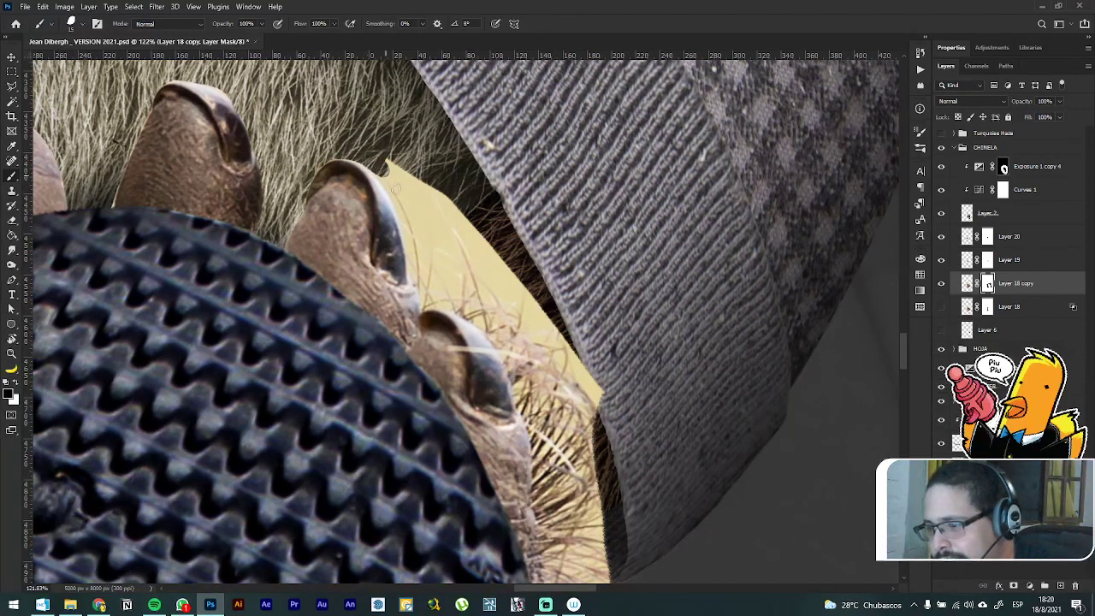
pyautogui.moveTo(390, 172)
pyautogui.mouseDown()
pyautogui.moveTo(425, 221)
pyautogui.moveTo(419, 195)
pyautogui.moveTo(472, 236)
pyautogui.moveTo(479, 229)
pyautogui.moveTo(446, 196)
pyautogui.moveTo(434, 237)
pyautogui.mouseUp()
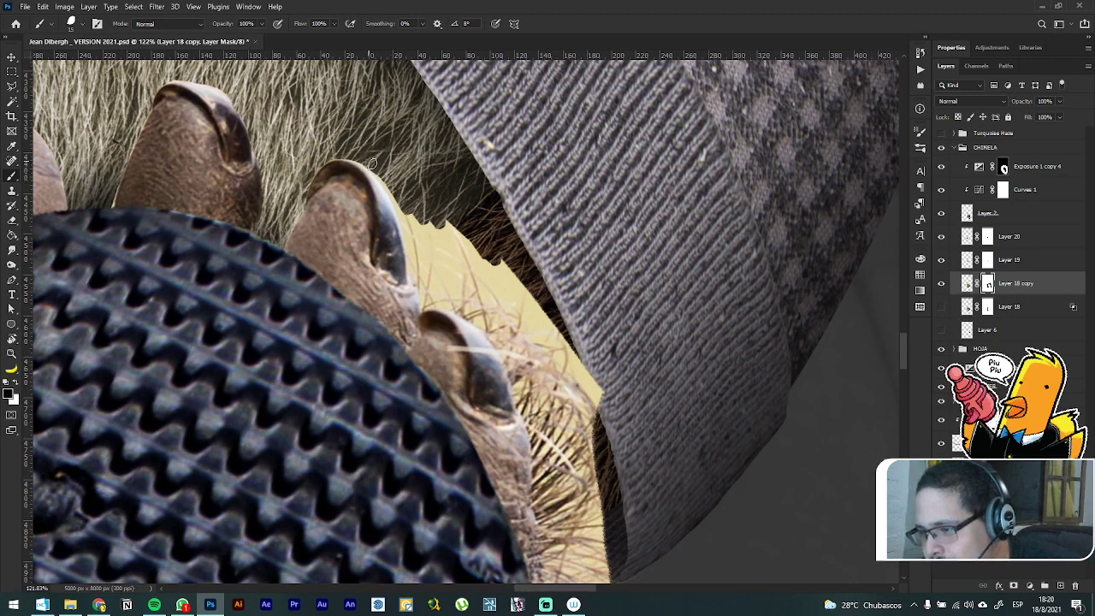
pyautogui.moveTo(373, 163)
pyautogui.mouseDown()
pyautogui.moveTo(413, 280)
pyautogui.moveTo(403, 200)
pyautogui.moveTo(522, 280)
pyautogui.moveTo(483, 252)
pyautogui.mouseUp()
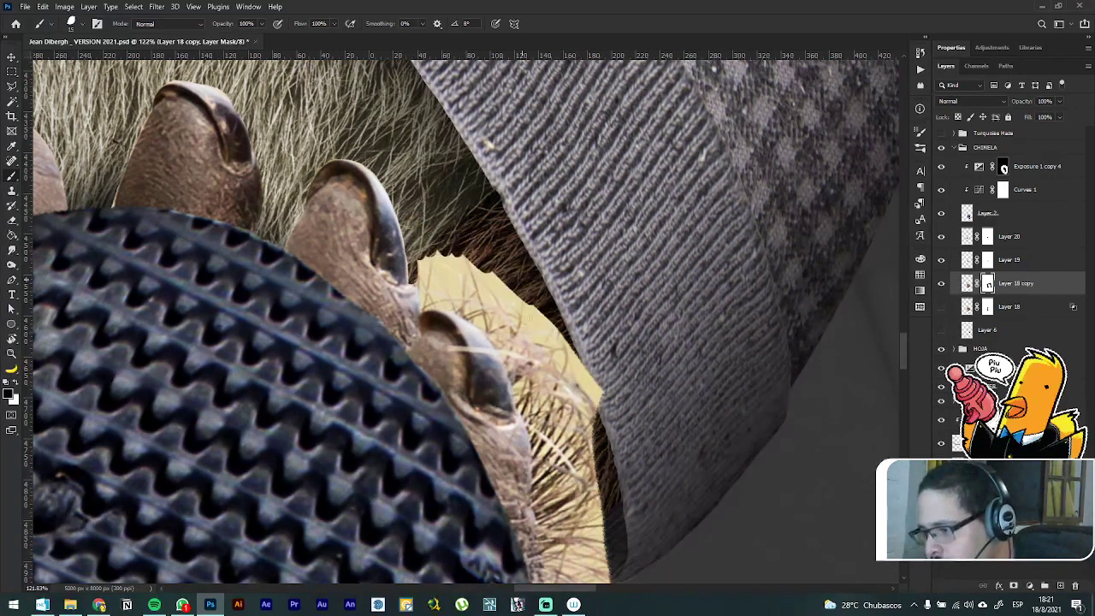
pyautogui.moveTo(545, 342)
pyautogui.mouseDown()
pyautogui.moveTo(509, 303)
pyautogui.moveTo(582, 397)
pyautogui.mouseUp()
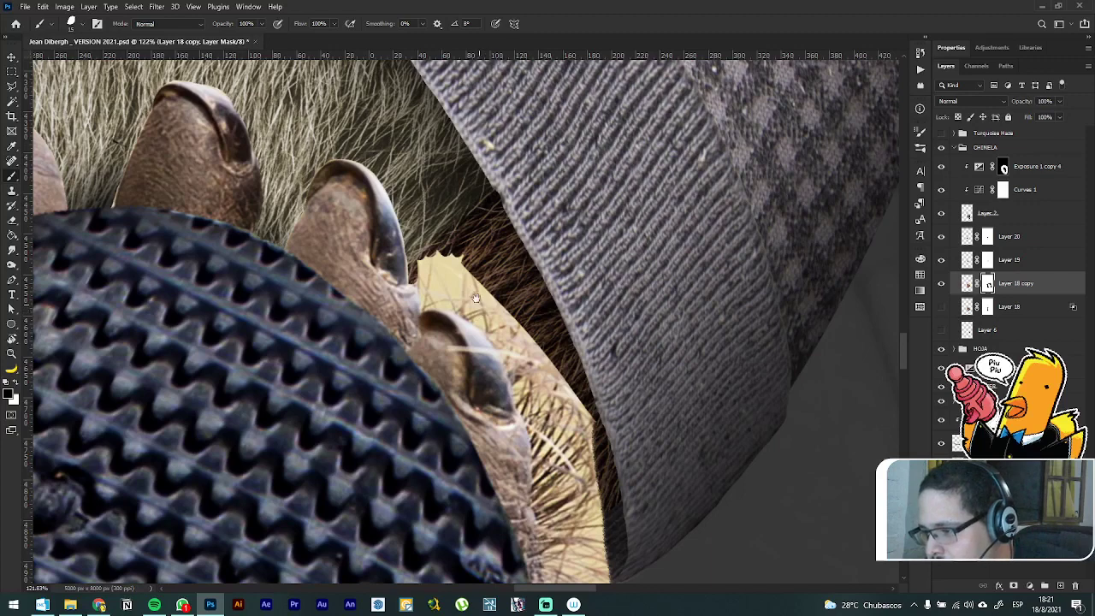
# Step: Mask out the background and stray hairs around the fourth toe's nail, between the toe and the sweater
pyautogui.moveTo(476, 296); pyautogui.dragTo(426, 204)
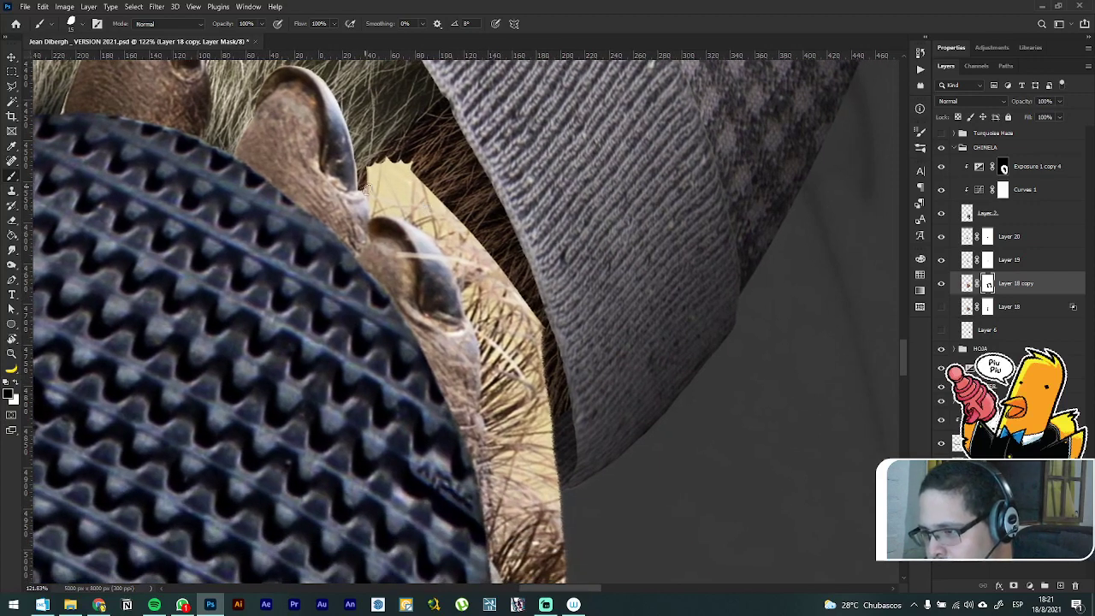
pyautogui.moveTo(372, 207); pyautogui.dragTo(371, 216)
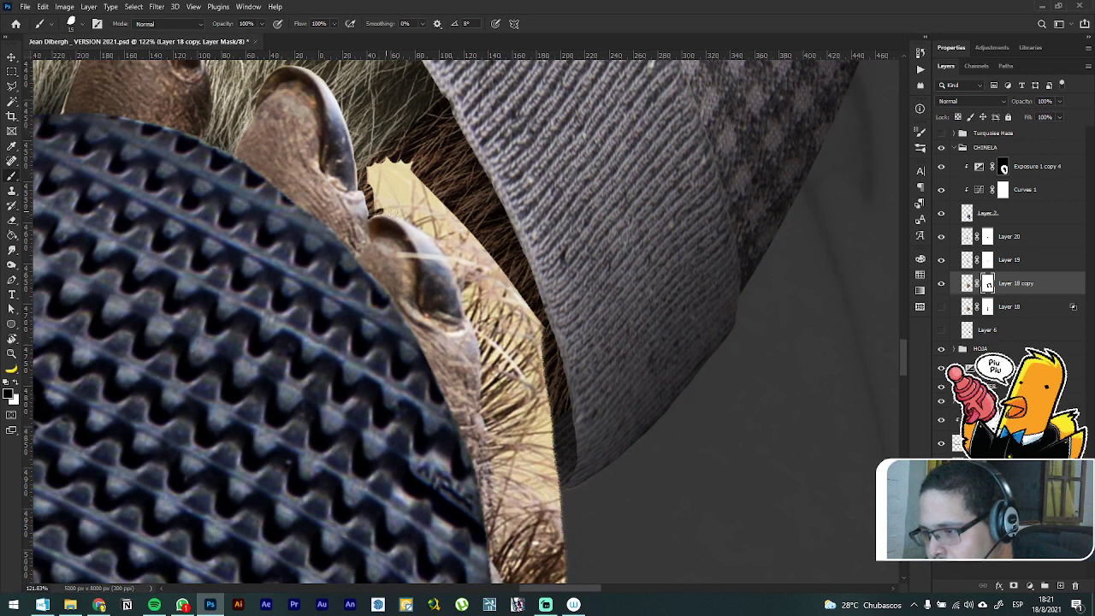
pyautogui.moveTo(392, 211)
pyautogui.mouseDown()
pyautogui.moveTo(439, 244)
pyautogui.moveTo(475, 318)
pyautogui.moveTo(421, 197)
pyautogui.moveTo(456, 220)
pyautogui.moveTo(405, 163)
pyautogui.moveTo(424, 186)
pyautogui.moveTo(402, 175)
pyautogui.mouseUp()
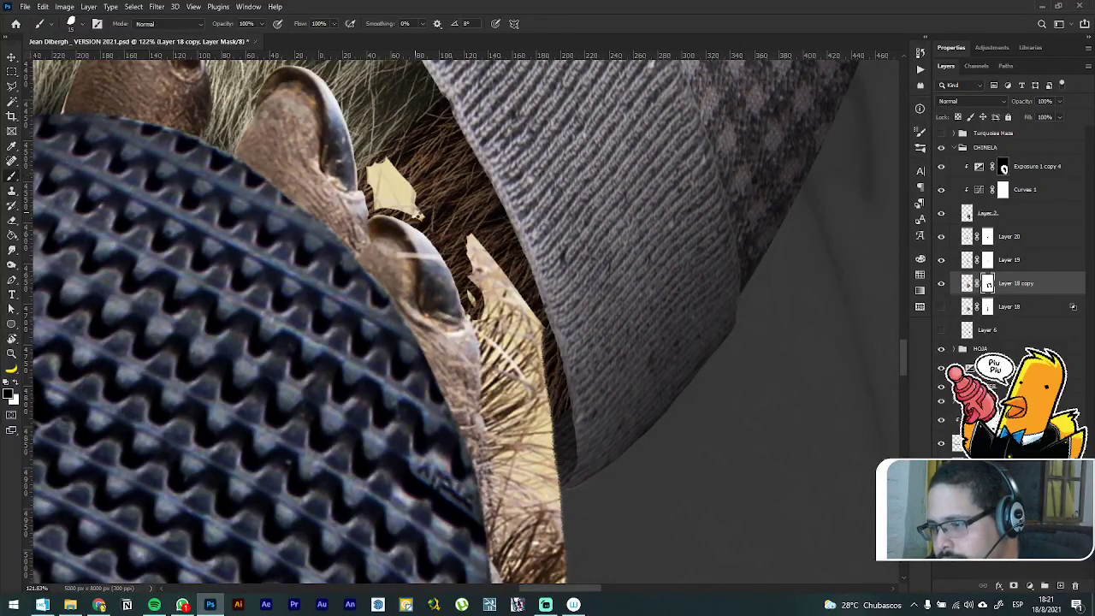
pyautogui.moveTo(419, 214)
pyautogui.mouseDown()
pyautogui.moveTo(376, 198)
pyautogui.moveTo(377, 171)
pyautogui.moveTo(386, 165)
pyautogui.moveTo(412, 179)
pyautogui.mouseUp()
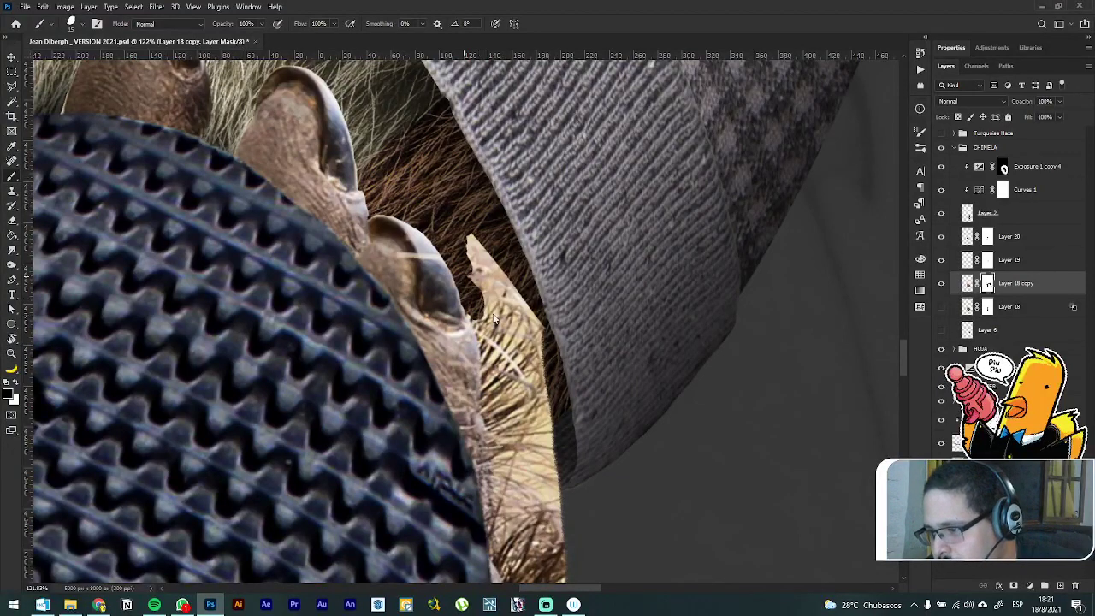
pyautogui.moveTo(493, 319); pyautogui.dragTo(478, 237)
pyautogui.click(471, 239)
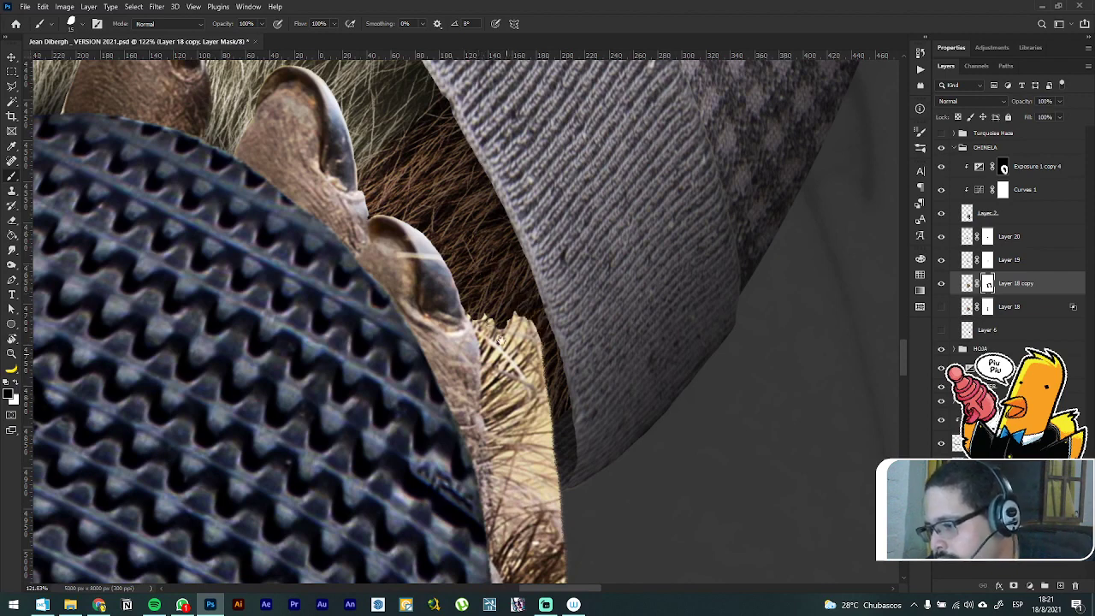
# Step: Mask out the hair tuft and yellow background beside the fourth toe, down to the sweater's lower corner
pyautogui.moveTo(501, 340); pyautogui.dragTo(452, 201)
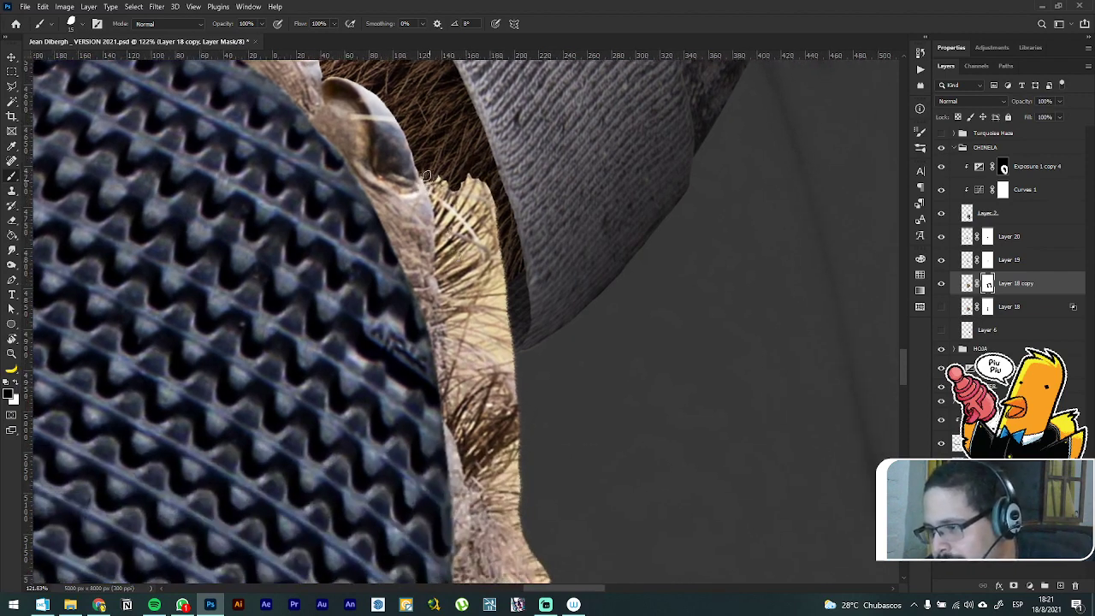
pyautogui.moveTo(435, 193)
pyautogui.mouseDown()
pyautogui.moveTo(435, 386)
pyautogui.moveTo(458, 274)
pyautogui.moveTo(443, 183)
pyautogui.mouseUp()
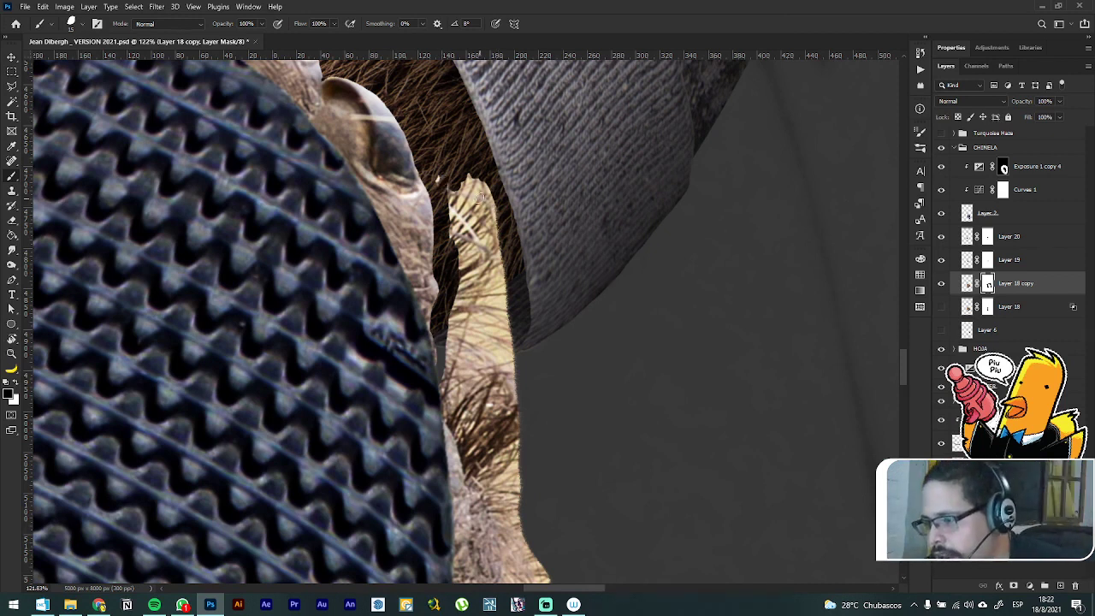
pyautogui.moveTo(490, 195)
pyautogui.mouseDown()
pyautogui.moveTo(457, 171)
pyautogui.moveTo(466, 210)
pyautogui.moveTo(438, 184)
pyautogui.mouseUp()
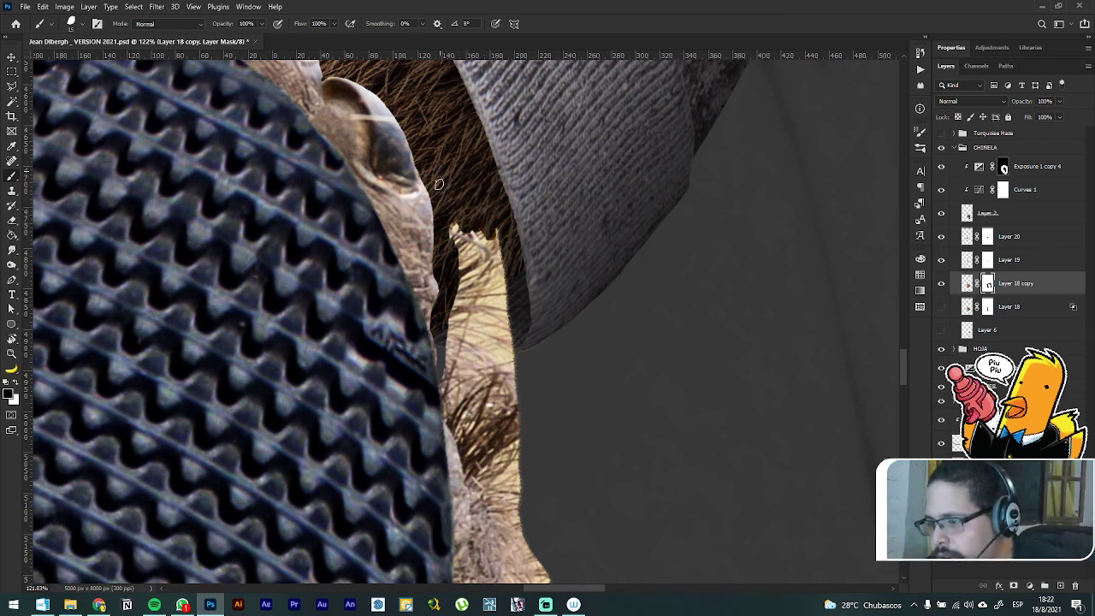
pyautogui.moveTo(451, 231)
pyautogui.mouseDown()
pyautogui.moveTo(462, 272)
pyautogui.moveTo(471, 255)
pyautogui.moveTo(456, 211)
pyautogui.moveTo(480, 276)
pyautogui.moveTo(498, 226)
pyautogui.moveTo(516, 301)
pyautogui.moveTo(495, 323)
pyautogui.moveTo(478, 287)
pyautogui.moveTo(473, 336)
pyautogui.moveTo(455, 279)
pyautogui.moveTo(449, 307)
pyautogui.mouseUp()
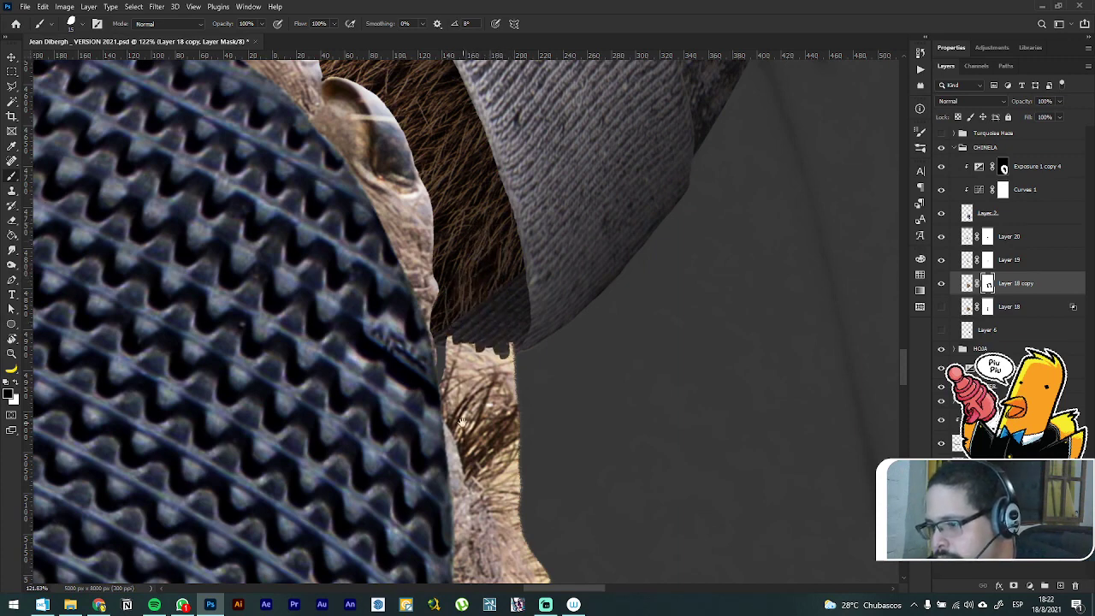
# Step: Mask out the hair and yellow background between the sweater's lower corner and the rounded top of the little toe
pyautogui.moveTo(473, 262); pyautogui.dragTo(485, 213)
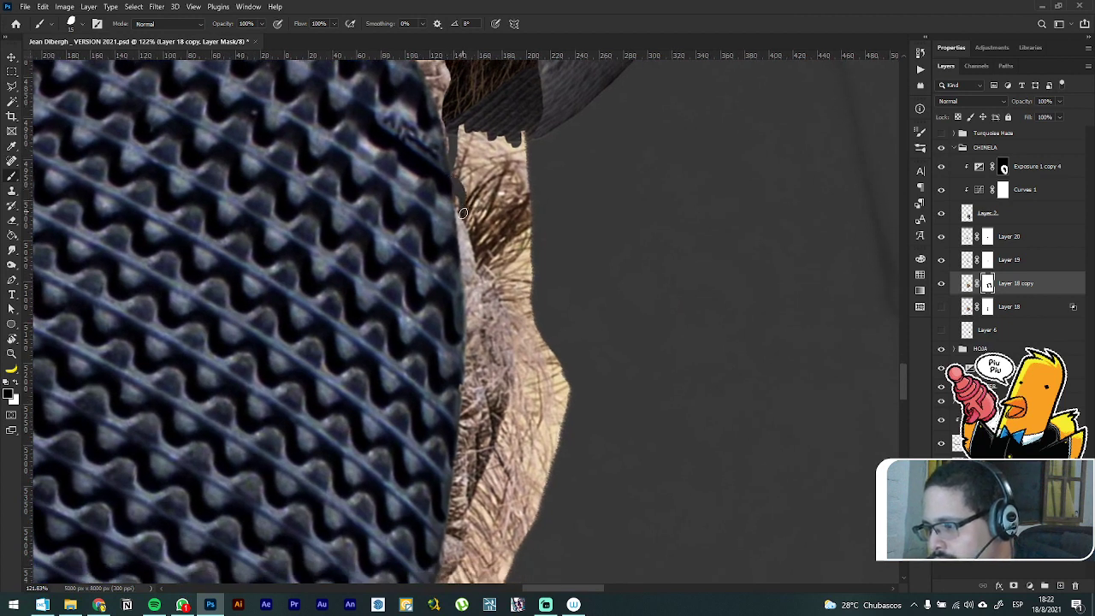
pyautogui.moveTo(463, 213)
pyautogui.mouseDown()
pyautogui.moveTo(515, 332)
pyautogui.moveTo(514, 403)
pyautogui.moveTo(530, 296)
pyautogui.moveTo(553, 404)
pyautogui.moveTo(563, 374)
pyautogui.moveTo(574, 430)
pyautogui.moveTo(547, 342)
pyautogui.moveTo(539, 354)
pyautogui.moveTo(566, 438)
pyautogui.moveTo(510, 280)
pyautogui.moveTo(516, 325)
pyautogui.moveTo(506, 278)
pyautogui.moveTo(485, 266)
pyautogui.moveTo(459, 175)
pyautogui.moveTo(458, 143)
pyautogui.moveTo(459, 168)
pyautogui.moveTo(479, 176)
pyautogui.moveTo(477, 117)
pyautogui.moveTo(510, 163)
pyautogui.moveTo(501, 128)
pyautogui.moveTo(524, 169)
pyautogui.moveTo(521, 131)
pyautogui.moveTo(526, 187)
pyautogui.mouseUp()
pyautogui.moveTo(531, 242)
pyautogui.mouseDown()
pyautogui.moveTo(537, 274)
pyautogui.moveTo(504, 197)
pyautogui.moveTo(484, 237)
pyautogui.moveTo(492, 255)
pyautogui.mouseUp()
pyautogui.scroll(-5, 497, 253)
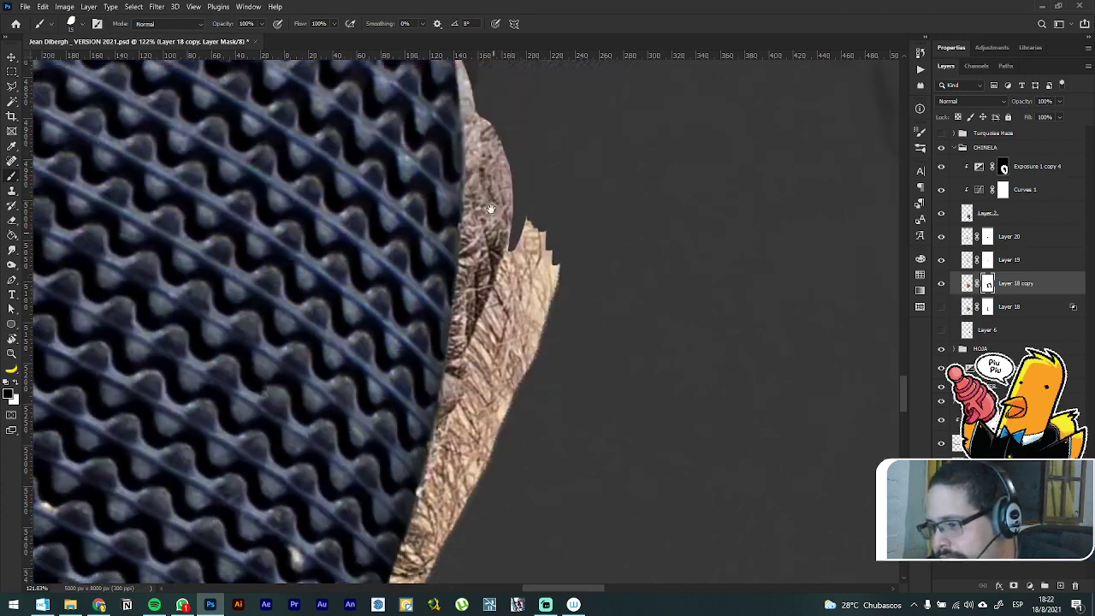
# Step: Mask out the remaining hairy skin strip beside and below the little toe, down along the slipper's edge
pyautogui.moveTo(541, 194)
pyautogui.mouseDown()
pyautogui.moveTo(566, 255)
pyautogui.moveTo(556, 245)
pyautogui.moveTo(540, 295)
pyautogui.moveTo(524, 182)
pyautogui.moveTo(504, 233)
pyautogui.mouseUp()
pyautogui.moveTo(515, 193)
pyautogui.mouseDown()
pyautogui.moveTo(504, 225)
pyautogui.moveTo(519, 176)
pyautogui.moveTo(472, 296)
pyautogui.mouseUp()
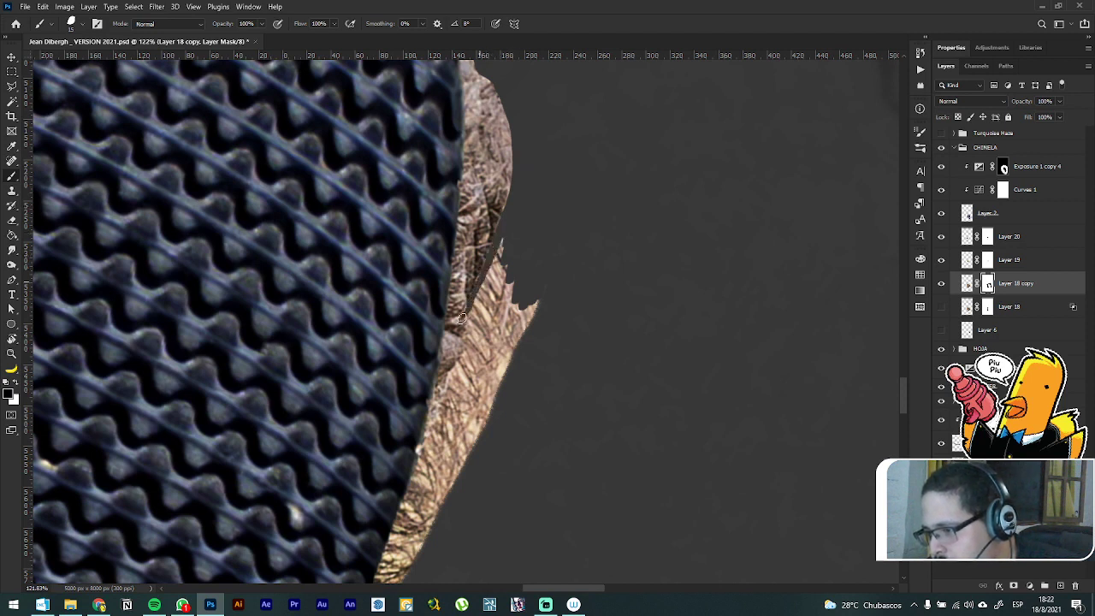
pyautogui.moveTo(467, 341)
pyautogui.mouseDown()
pyautogui.moveTo(422, 397)
pyautogui.moveTo(522, 296)
pyautogui.moveTo(491, 365)
pyautogui.moveTo(535, 316)
pyautogui.moveTo(532, 300)
pyautogui.moveTo(520, 317)
pyautogui.moveTo(517, 260)
pyautogui.moveTo(507, 257)
pyautogui.moveTo(510, 313)
pyautogui.moveTo(493, 294)
pyautogui.moveTo(503, 240)
pyautogui.moveTo(469, 316)
pyautogui.moveTo(468, 354)
pyautogui.moveTo(484, 298)
pyautogui.moveTo(484, 333)
pyautogui.moveTo(508, 191)
pyautogui.moveTo(573, 158)
pyautogui.moveTo(529, 237)
pyautogui.moveTo(541, 178)
pyautogui.moveTo(497, 243)
pyautogui.moveTo(513, 198)
pyautogui.moveTo(494, 212)
pyautogui.moveTo(535, 232)
pyautogui.moveTo(529, 258)
pyautogui.moveTo(418, 440)
pyautogui.moveTo(470, 375)
pyautogui.moveTo(497, 299)
pyautogui.moveTo(422, 396)
pyautogui.moveTo(464, 274)
pyautogui.mouseUp()
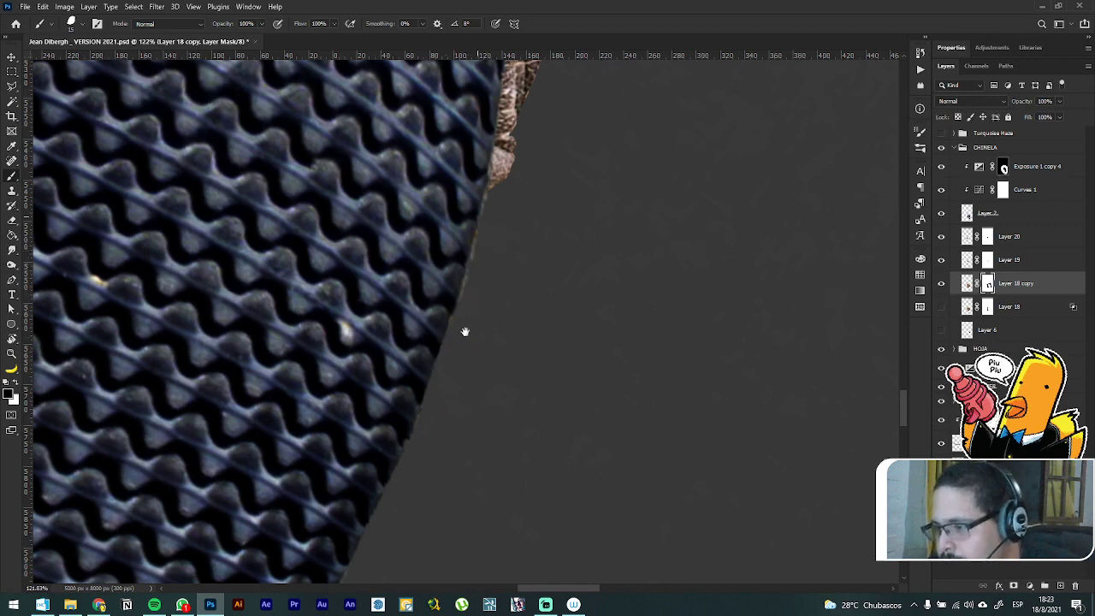
pyautogui.moveTo(465, 331); pyautogui.dragTo(457, 379)
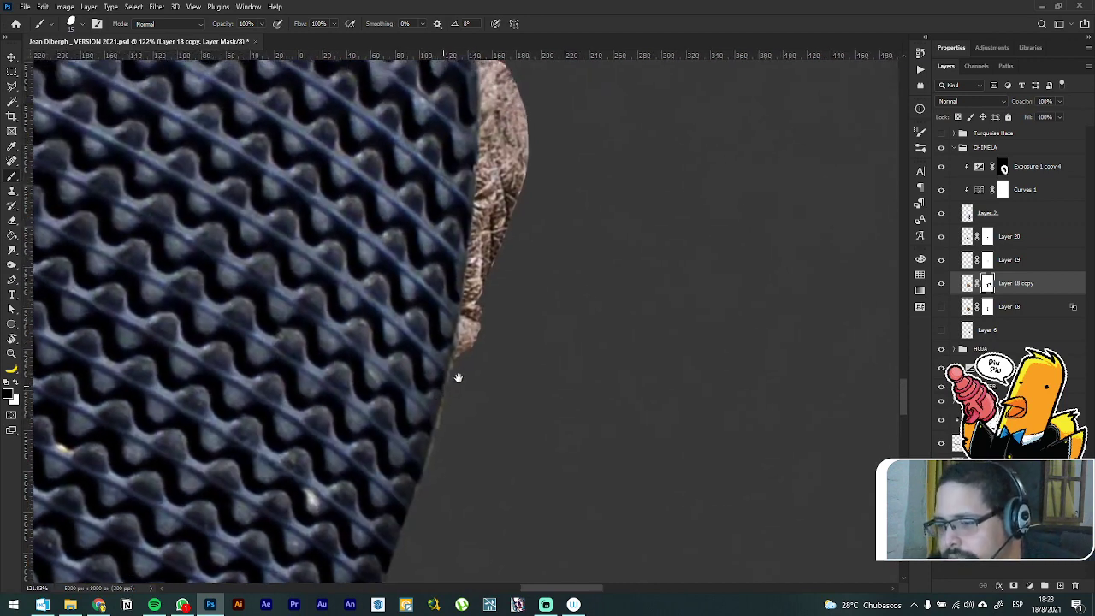
# Step: Switch to the Smudge tool and enlarge its brush for the little toe's lower tip beside the slipper
pyautogui.click(12, 252)
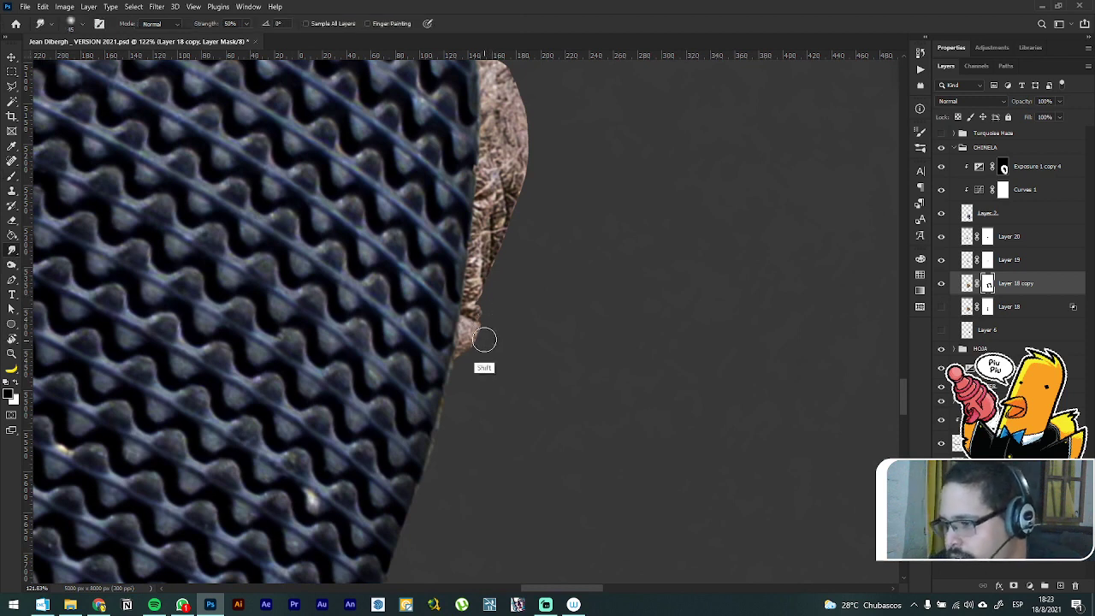
pyautogui.press(']')
pyautogui.press(']')
pyautogui.press(']')
pyautogui.press(']')
pyautogui.press(']')
pyautogui.press(']')
pyautogui.press(']')
pyautogui.press(']')
pyautogui.press(']')
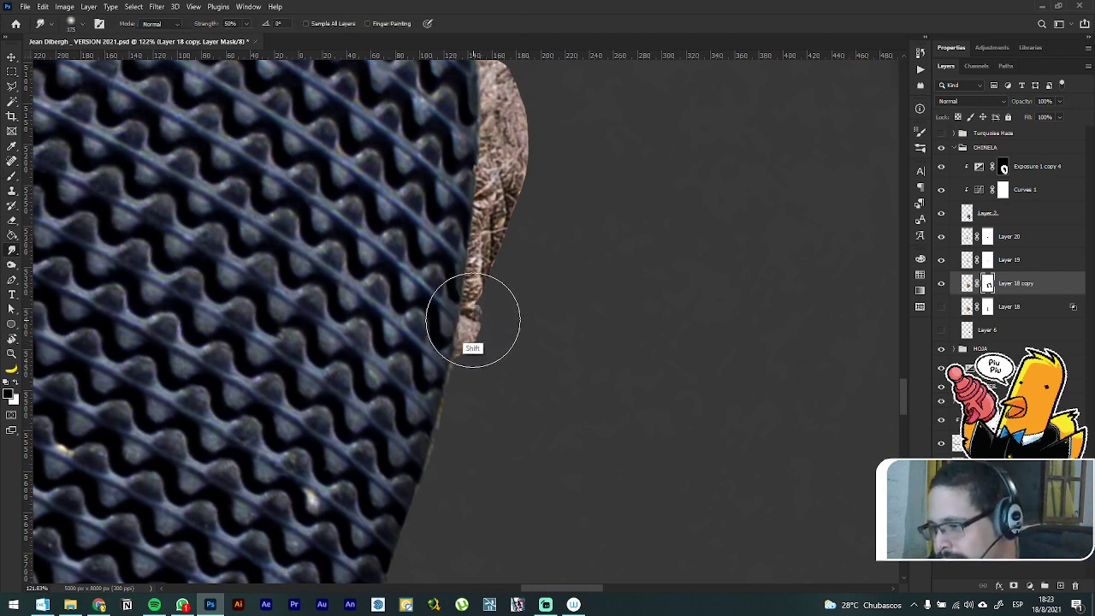
pyautogui.press(']')
pyautogui.press(']')
pyautogui.press(']')
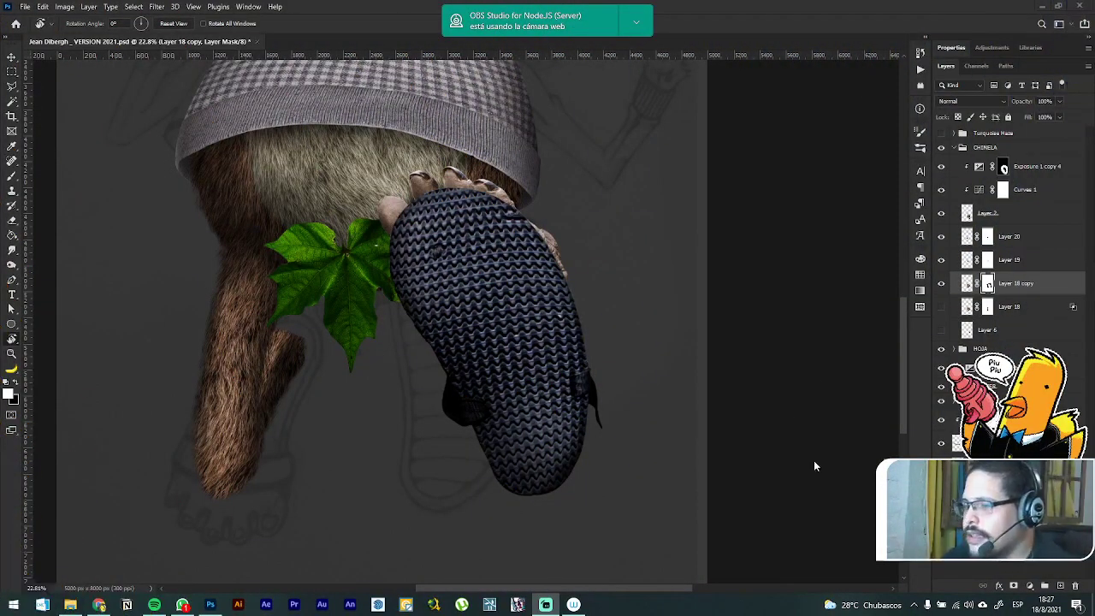
# Step: Hide the webcam notification and examine the masked toes around the slipper and the sketched arm beside the sweater
pyautogui.click(635, 23)
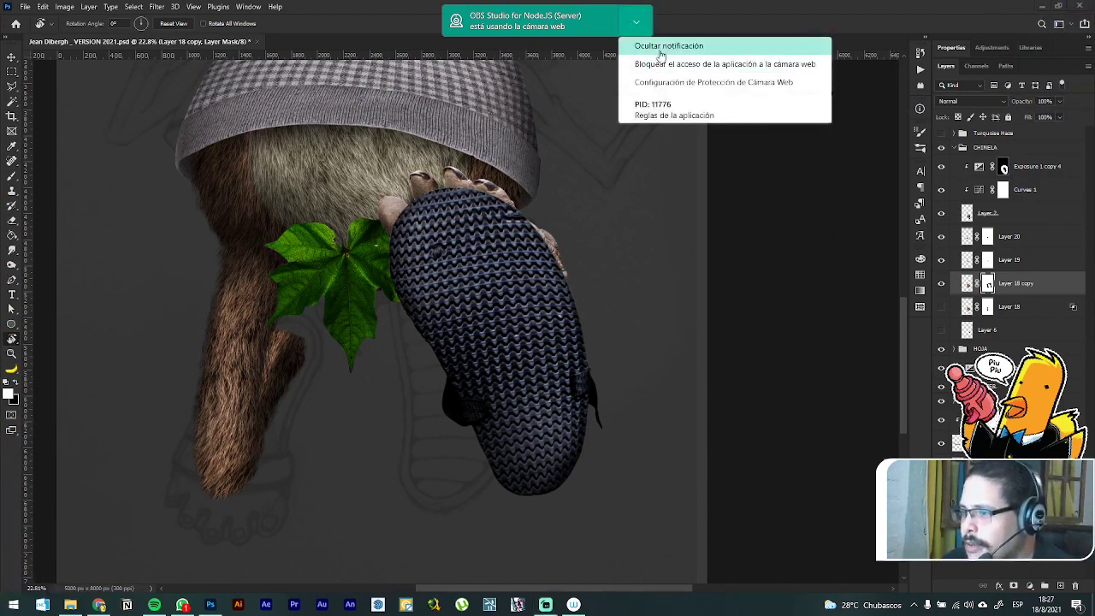
pyautogui.click(657, 45)
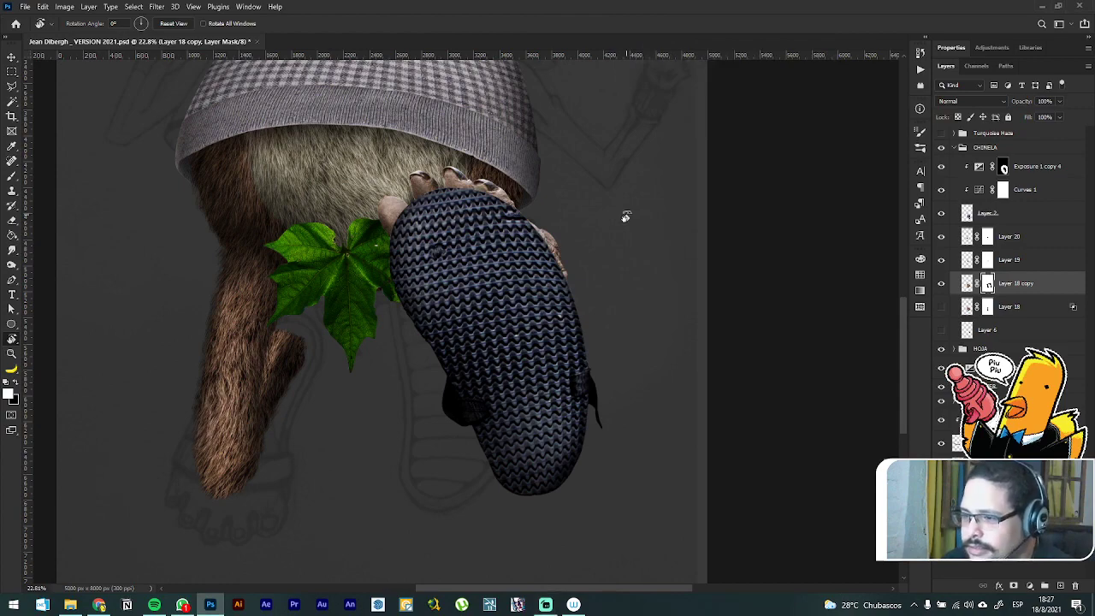
pyautogui.scroll(-1, 624, 214)
pyautogui.scroll(-2, 650, 242)
pyautogui.scroll(8, 518, 219)
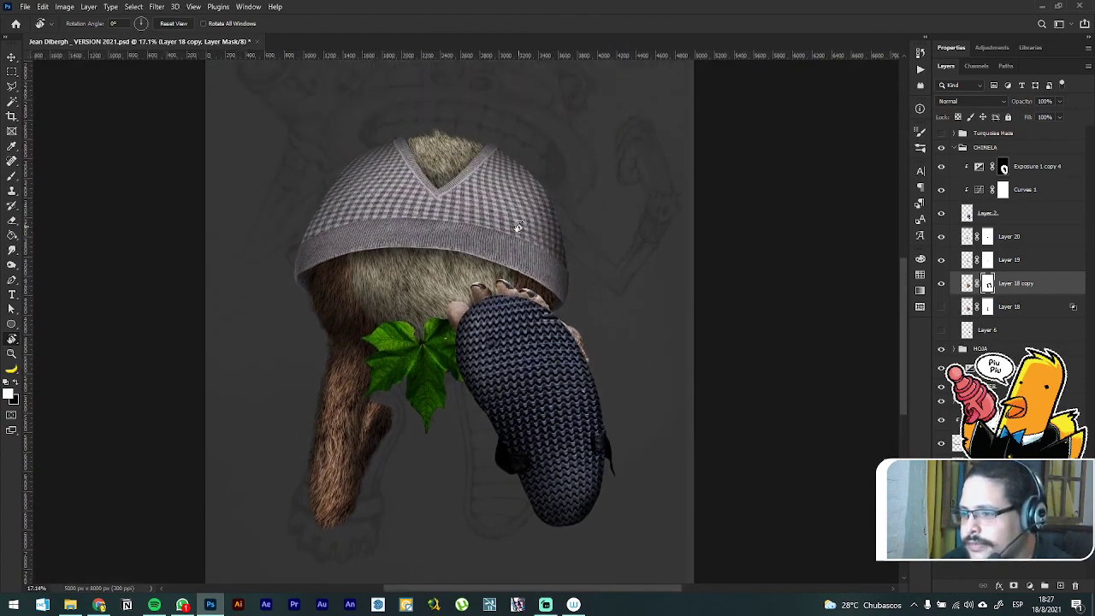
pyautogui.scroll(4, 496, 355)
pyautogui.scroll(2, 496, 356)
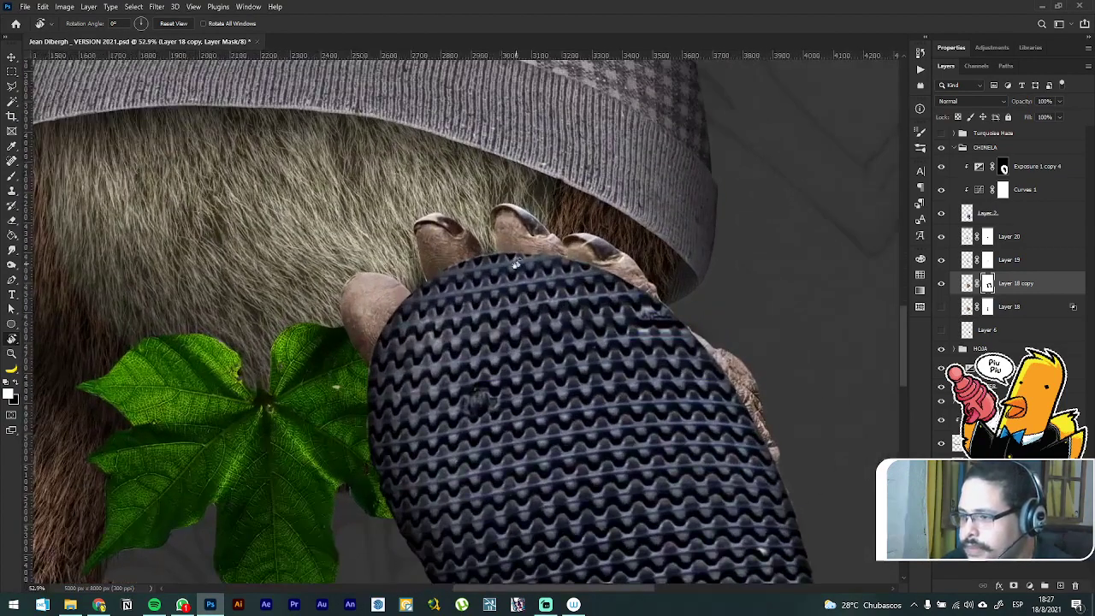
pyautogui.scroll(2, 650, 313)
pyautogui.scroll(-4, 670, 312)
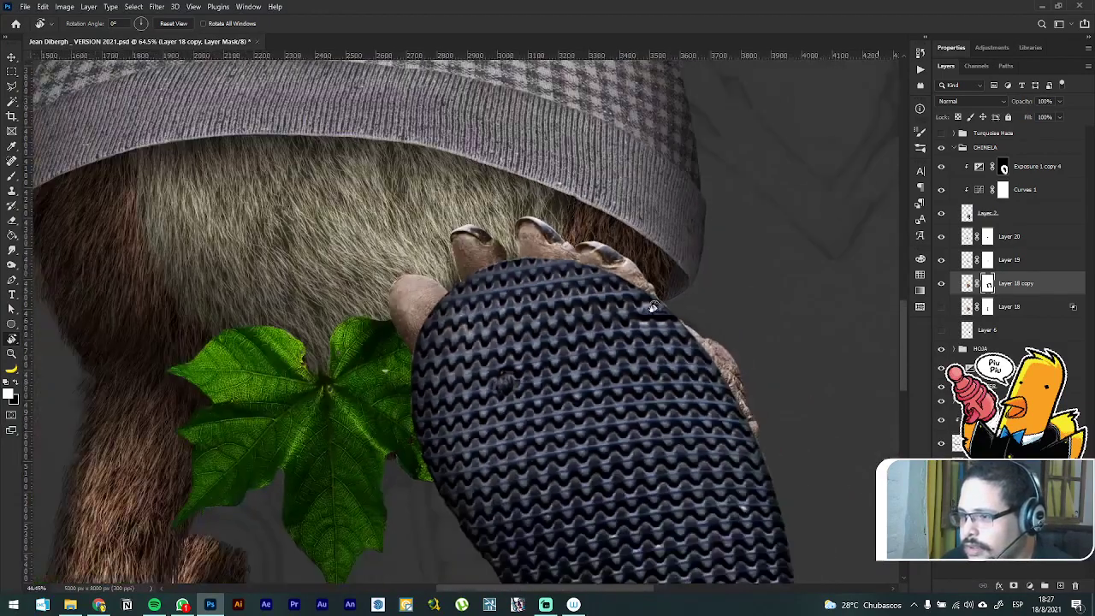
pyautogui.scroll(2, 761, 200)
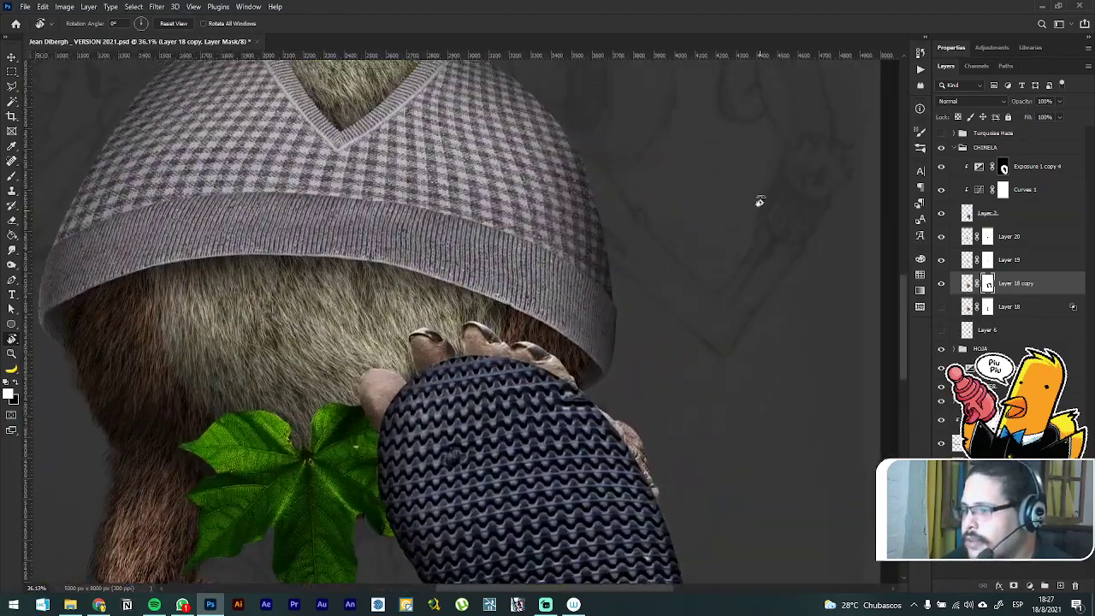
pyautogui.scroll(2, 822, 303)
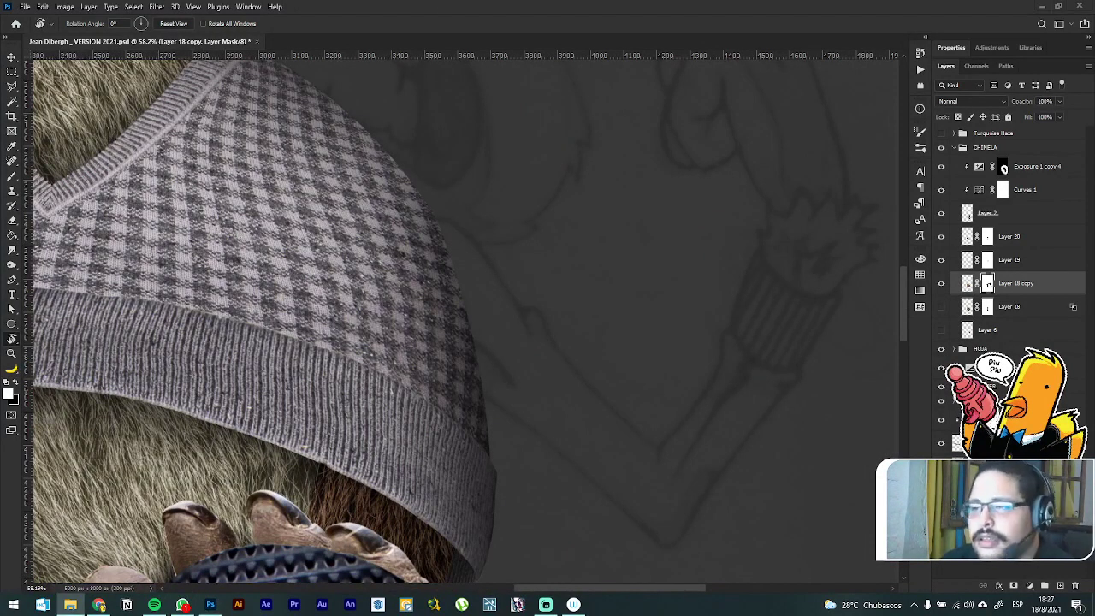
# Step: Open the sweater photo shutterstock_481187431.jpg as a separate document and bring its sleeves into view
pyautogui.moveTo(514, 26); pyautogui.dragTo(502, 34)
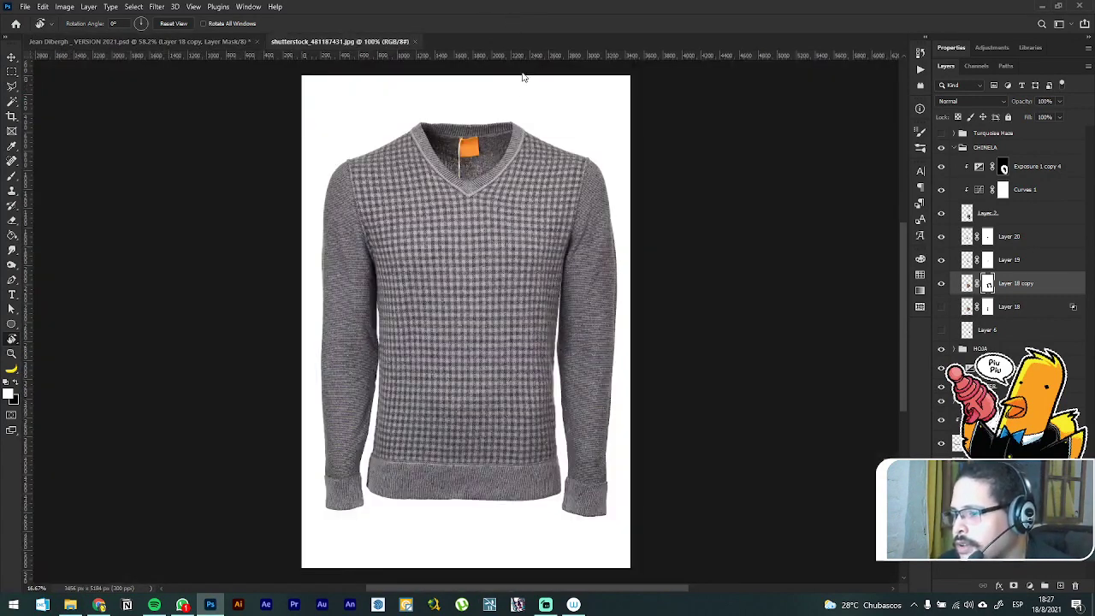
pyautogui.scroll(3, 504, 155)
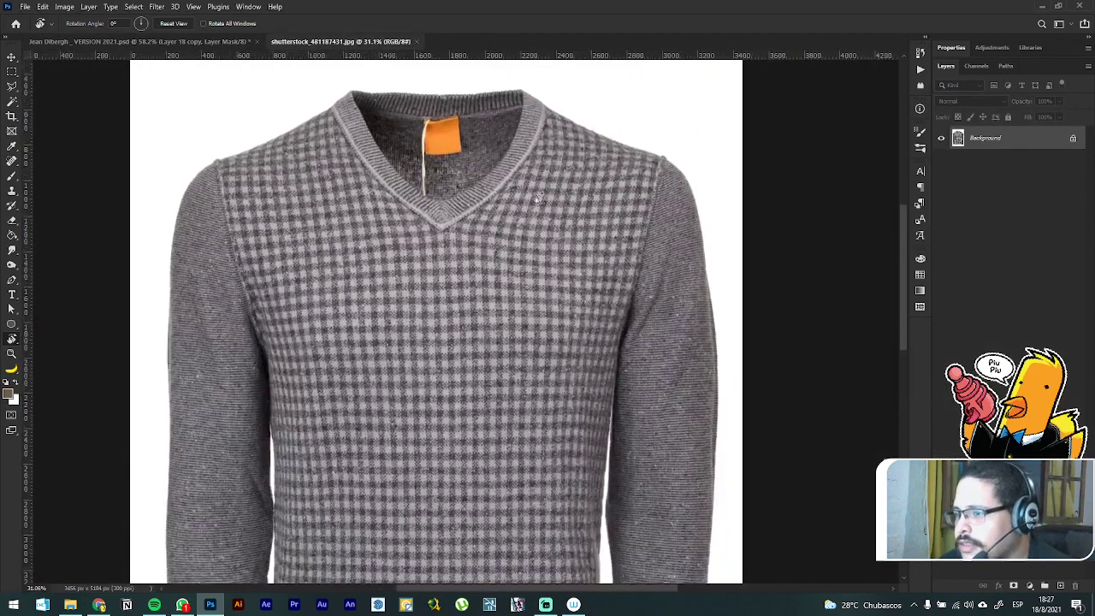
pyautogui.scroll(-4, 650, 264)
pyautogui.scroll(-4, 650, 264)
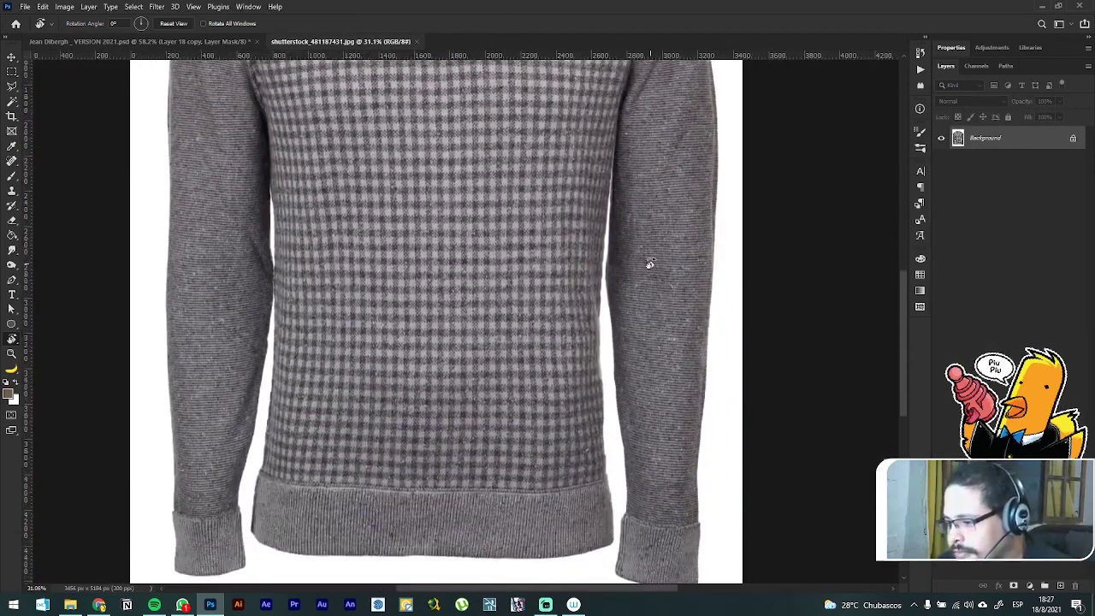
# Step: Select a tall rectangle of plain knit on the sweater photo's sleeve and copy it to a new layer
pyautogui.click(10, 73)
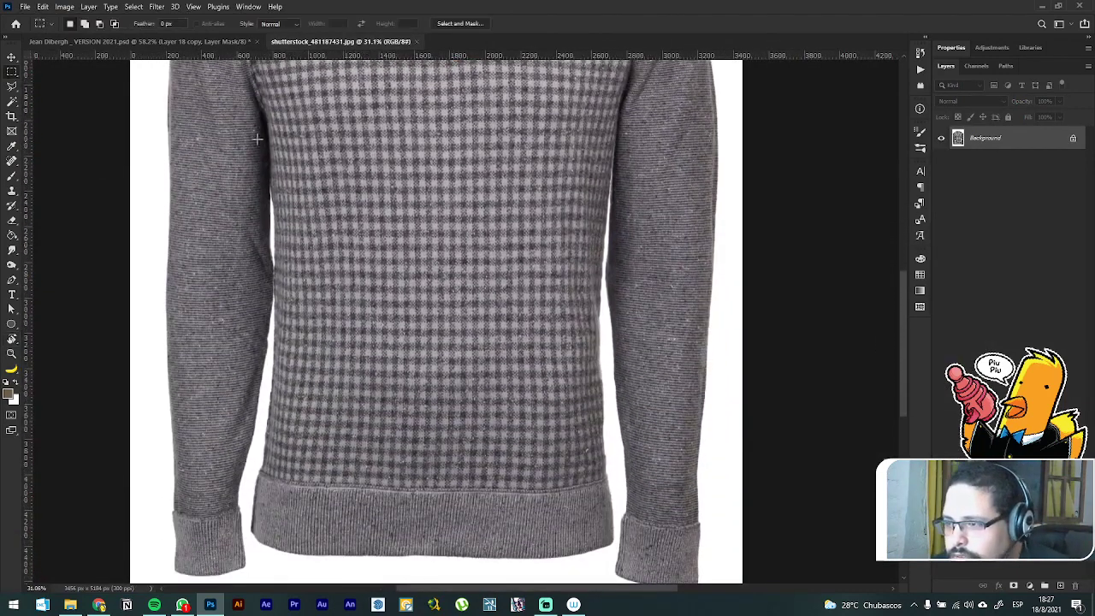
pyautogui.moveTo(635, 135); pyautogui.dragTo(692, 399)
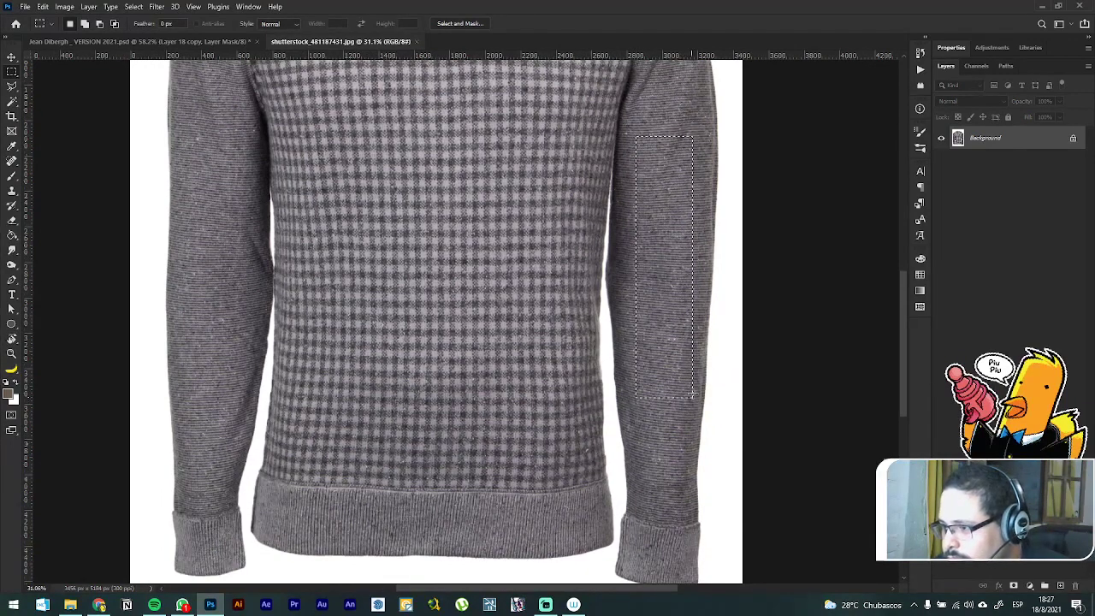
pyautogui.rightClick(673, 225)
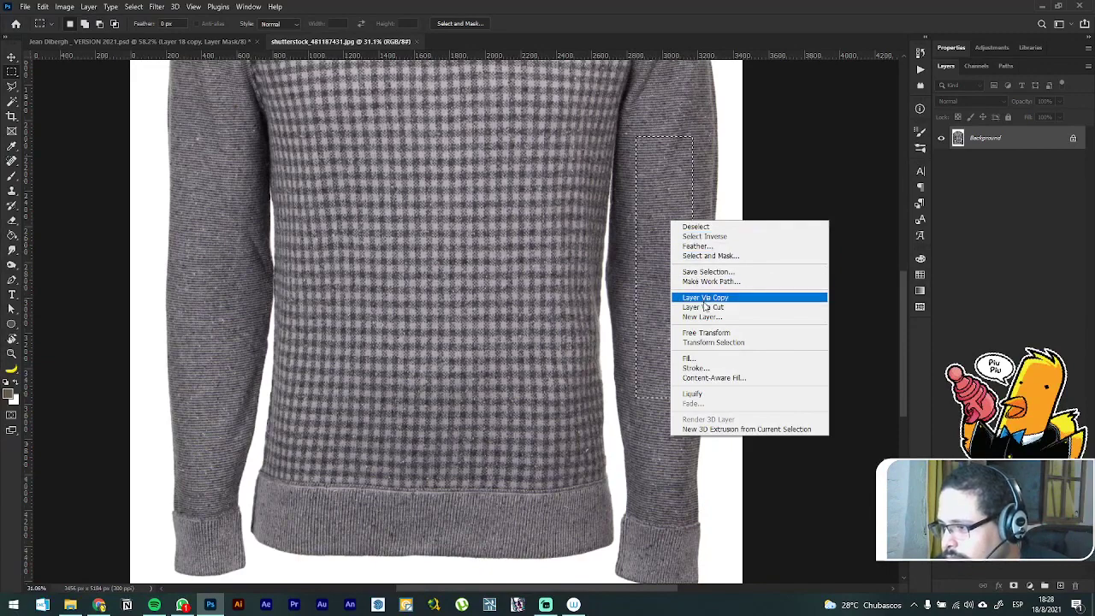
pyautogui.click(702, 299)
# Step: Move the copied knit strip into the character composite, placing it over the sketched arm beside the sweater
pyautogui.press('v')
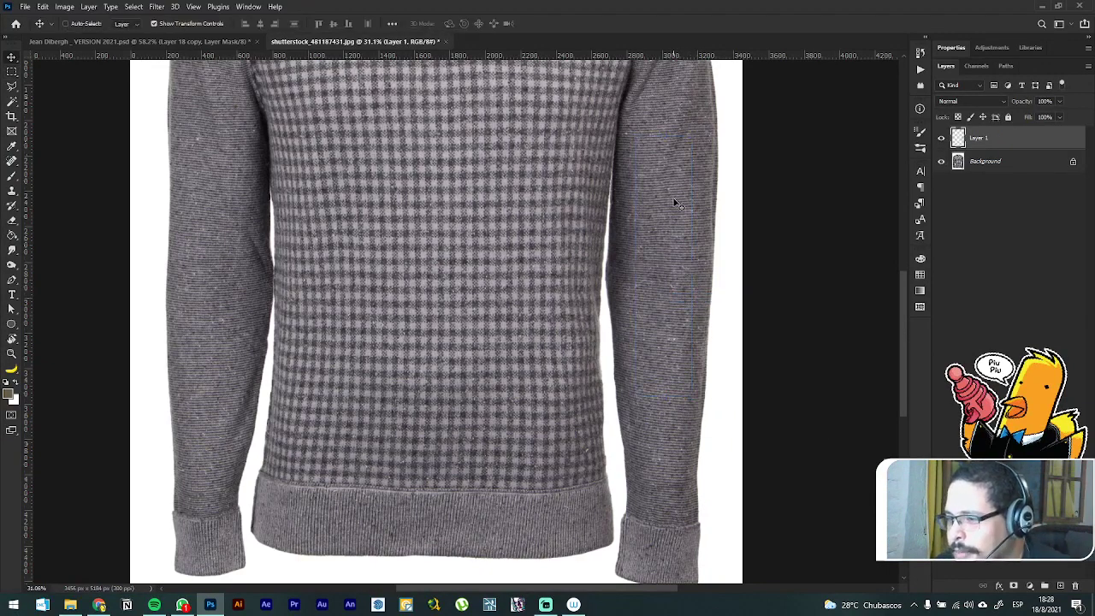
pyautogui.moveTo(665, 196); pyautogui.dragTo(603, 330)
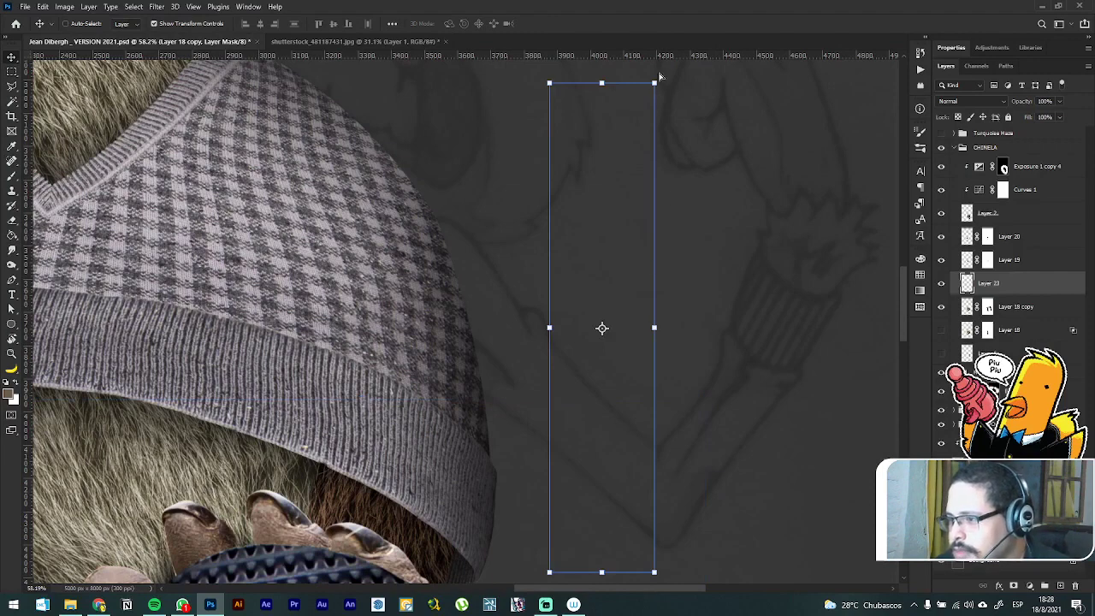
pyautogui.scroll(-2, 603, 328)
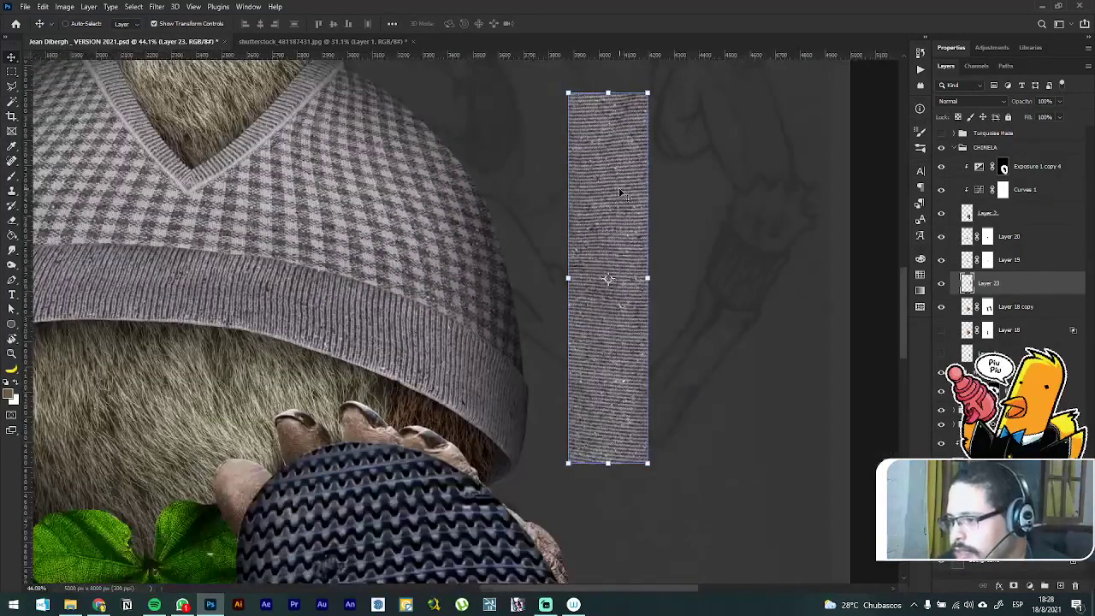
# Step: Rotate the knit strip to -45.86°, scale it to 102.21% and place it from the sweater's shoulder along the sketched upper arm
pyautogui.moveTo(653, 86); pyautogui.dragTo(497, 107)
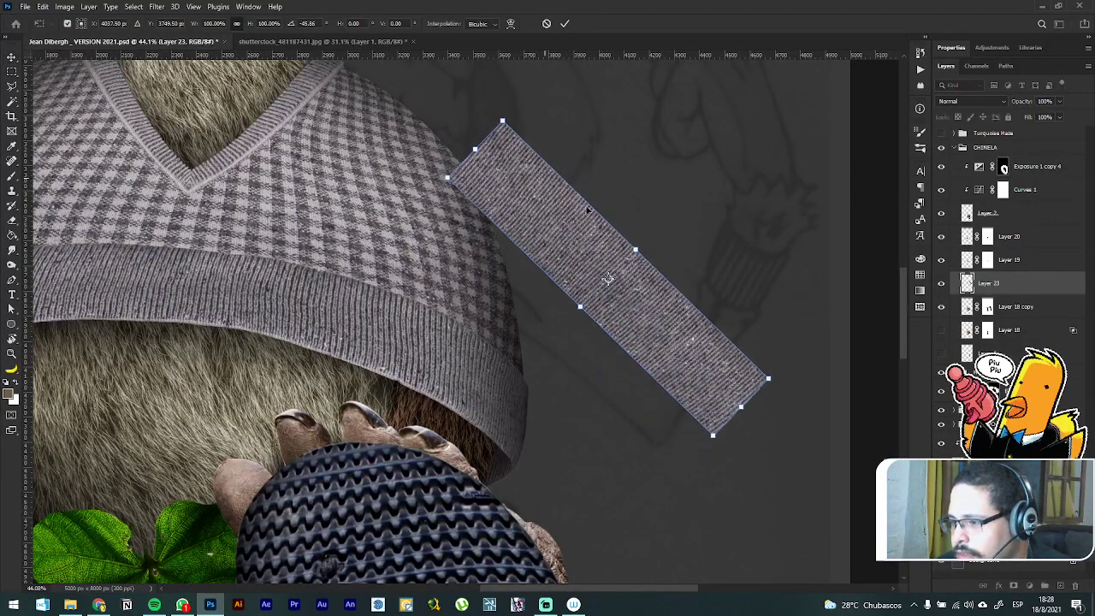
pyautogui.moveTo(566, 232); pyautogui.dragTo(533, 288)
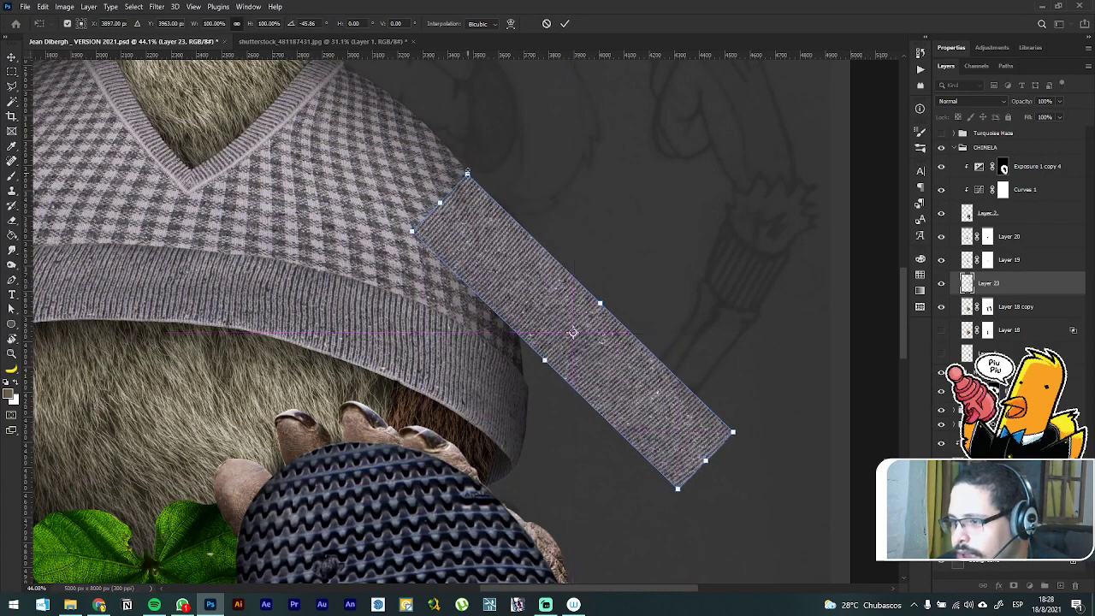
pyautogui.moveTo(467, 171); pyautogui.dragTo(463, 164)
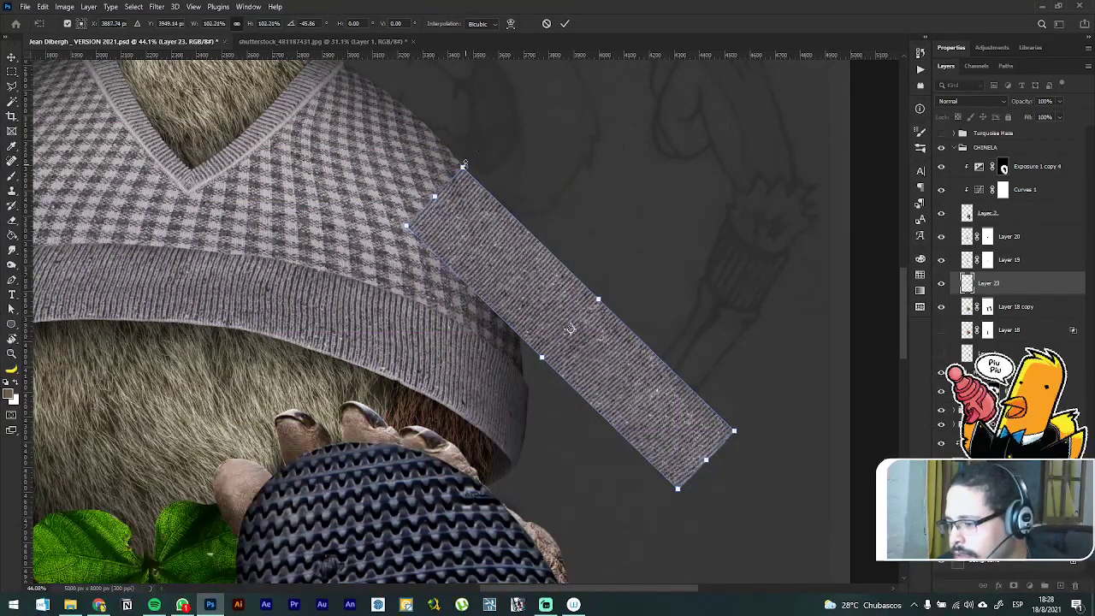
pyautogui.press('Return')
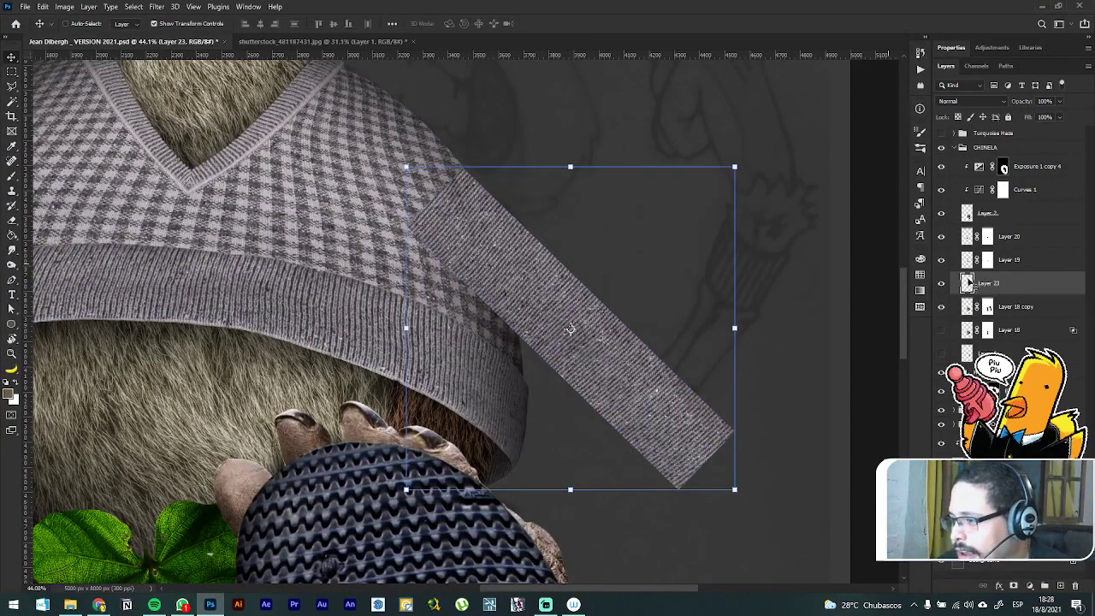
# Step: Check the knit strip against the sketched arm, nudge it slightly upward and move its layer behind the sweater
pyautogui.click(941, 283)
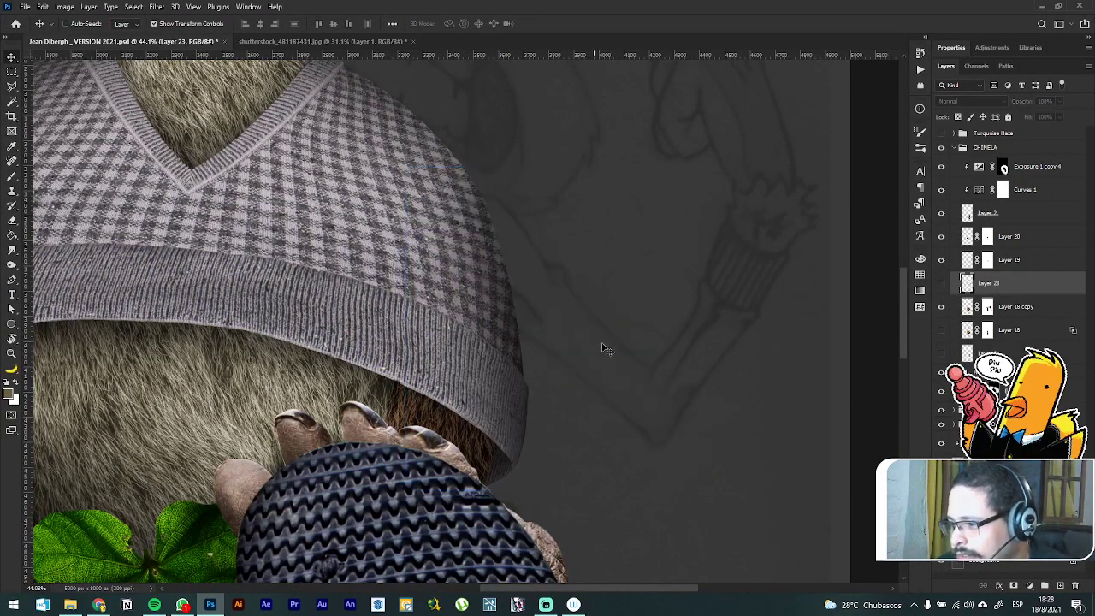
pyautogui.scroll(2, 603, 348)
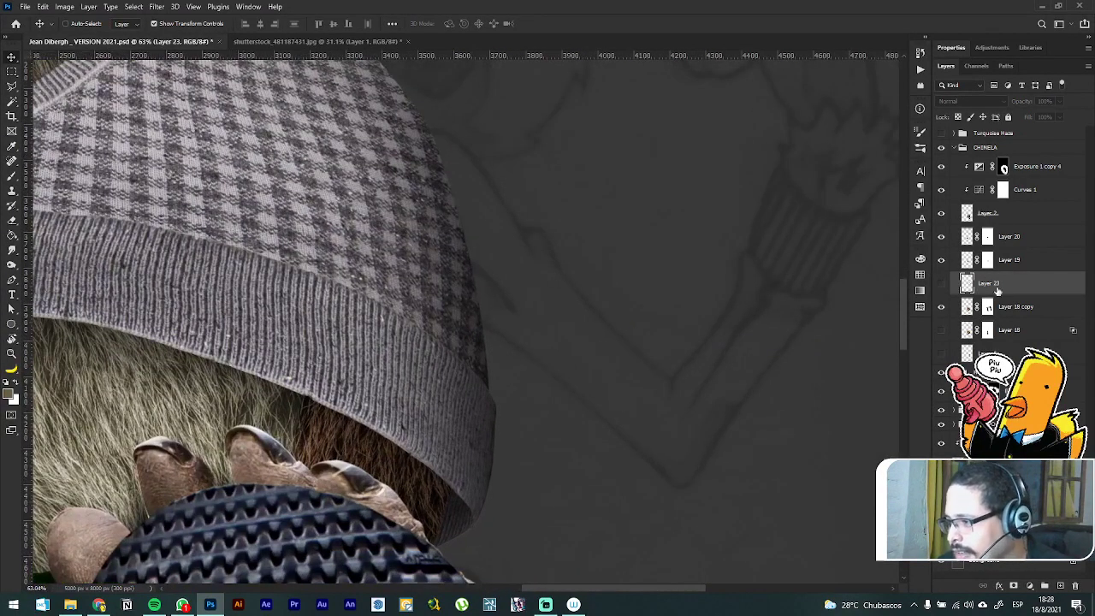
pyautogui.click(941, 283)
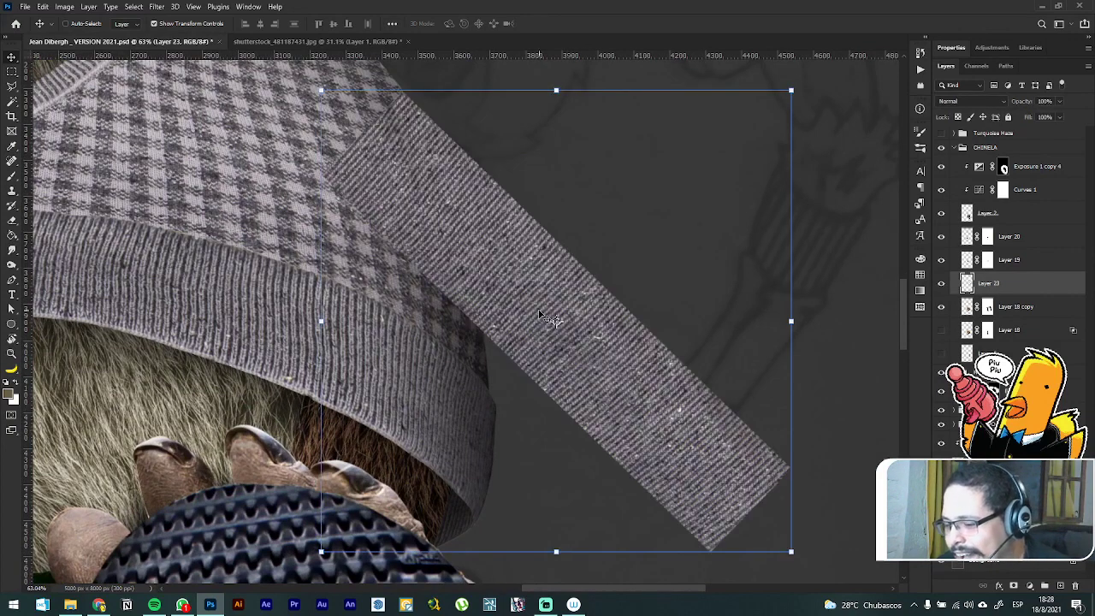
pyautogui.moveTo(534, 270); pyautogui.dragTo(530, 260)
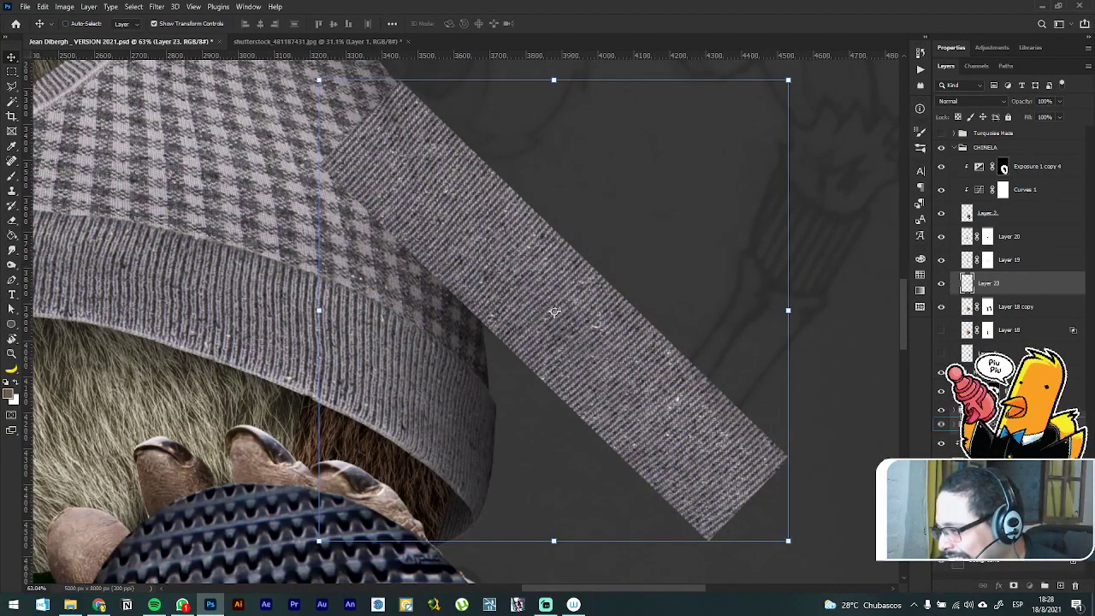
pyautogui.moveTo(992, 416); pyautogui.dragTo(993, 417)
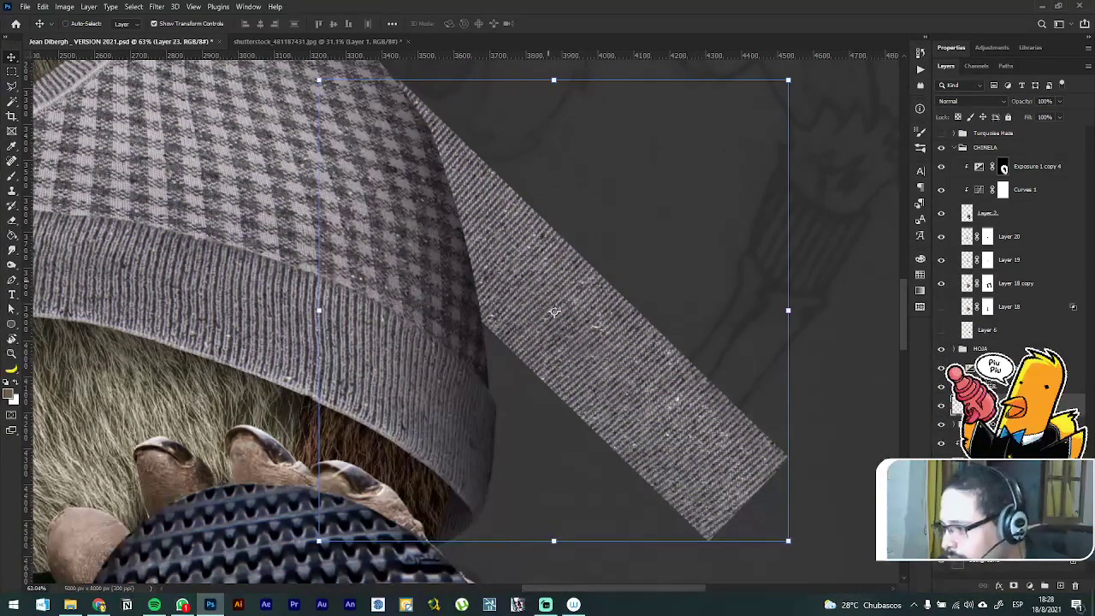
# Step: Hide the knit strip to expose the sketched arm and set the Pen tool to Path mode
pyautogui.click(942, 409)
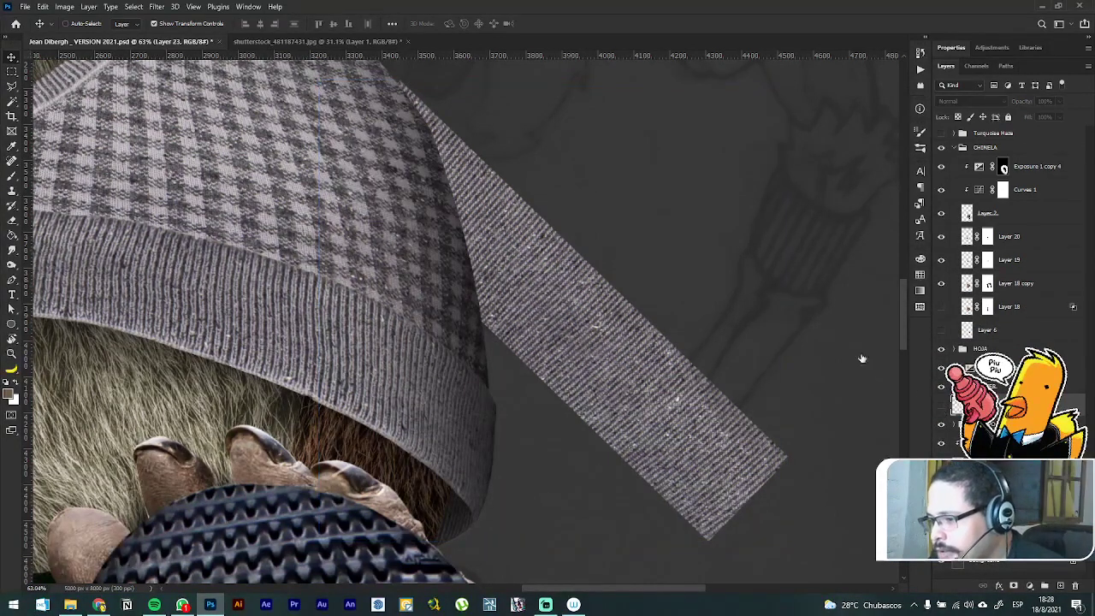
pyautogui.press('l')
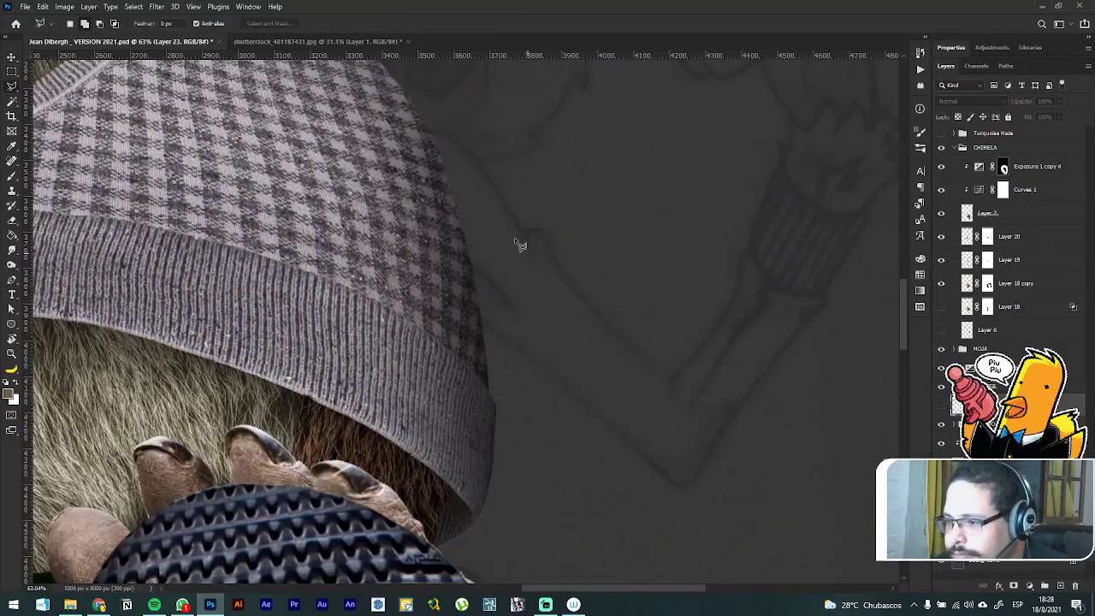
pyautogui.click(12, 278)
pyautogui.click(60, 280)
pyautogui.click(76, 23)
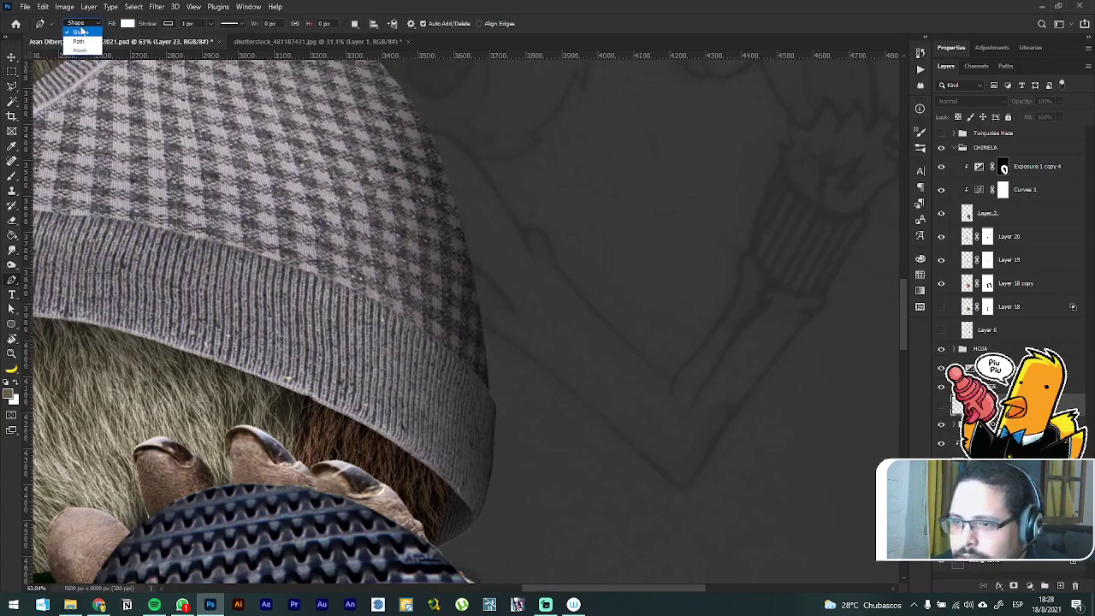
pyautogui.click(79, 41)
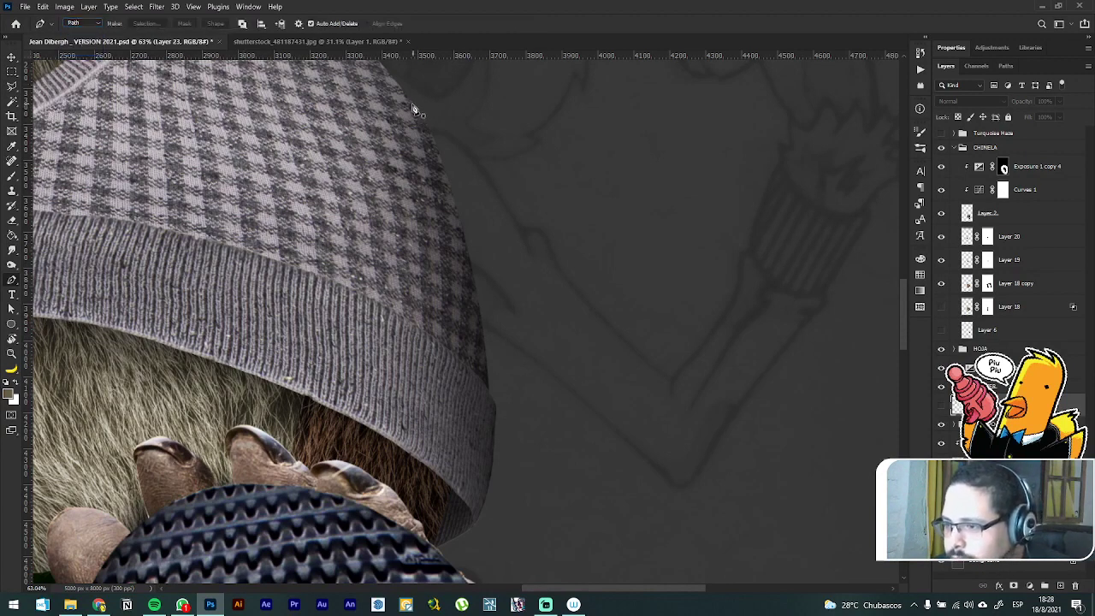
# Step: Trace a closed path around the sketched upper arm, from the sweater's shoulder to the elbow and back along the underside behind the sweater
pyautogui.scroll(1, 411, 106)
pyautogui.scroll(2, 412, 116)
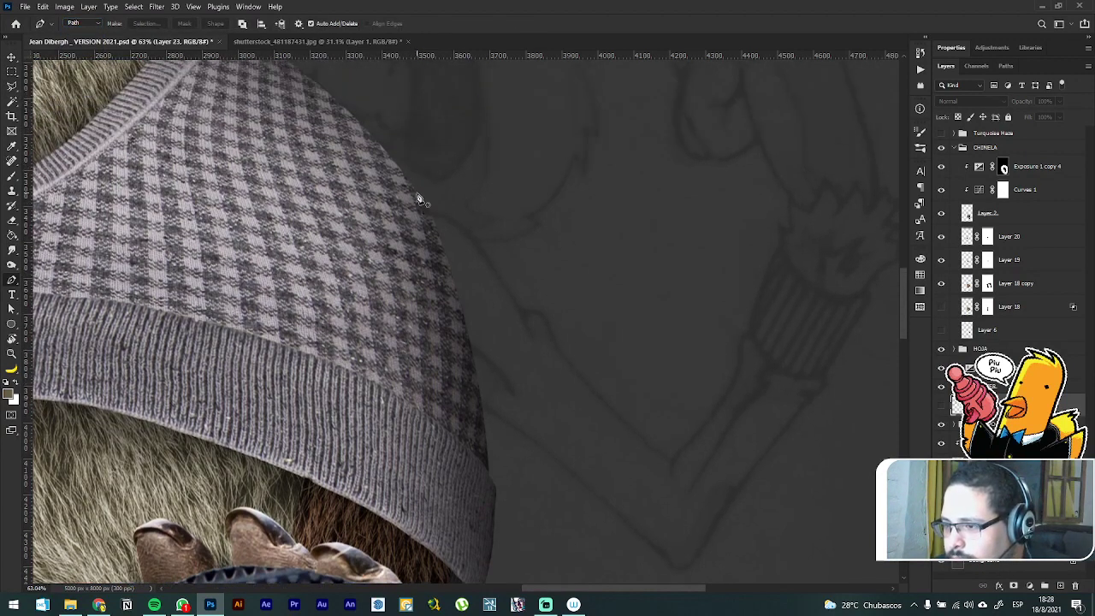
pyautogui.click(417, 198)
pyautogui.scroll(-1, 416, 199)
pyautogui.moveTo(486, 213); pyautogui.dragTo(516, 258)
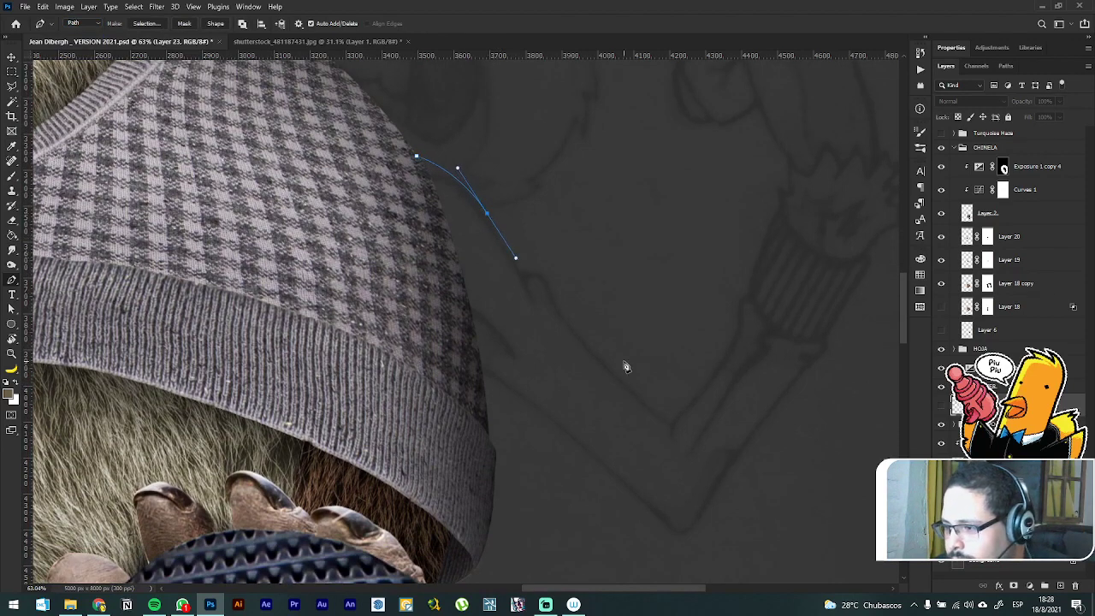
pyautogui.moveTo(672, 428); pyautogui.dragTo(753, 493)
pyautogui.keyDown('alt'); pyautogui.click(673, 428); pyautogui.keyUp('alt')
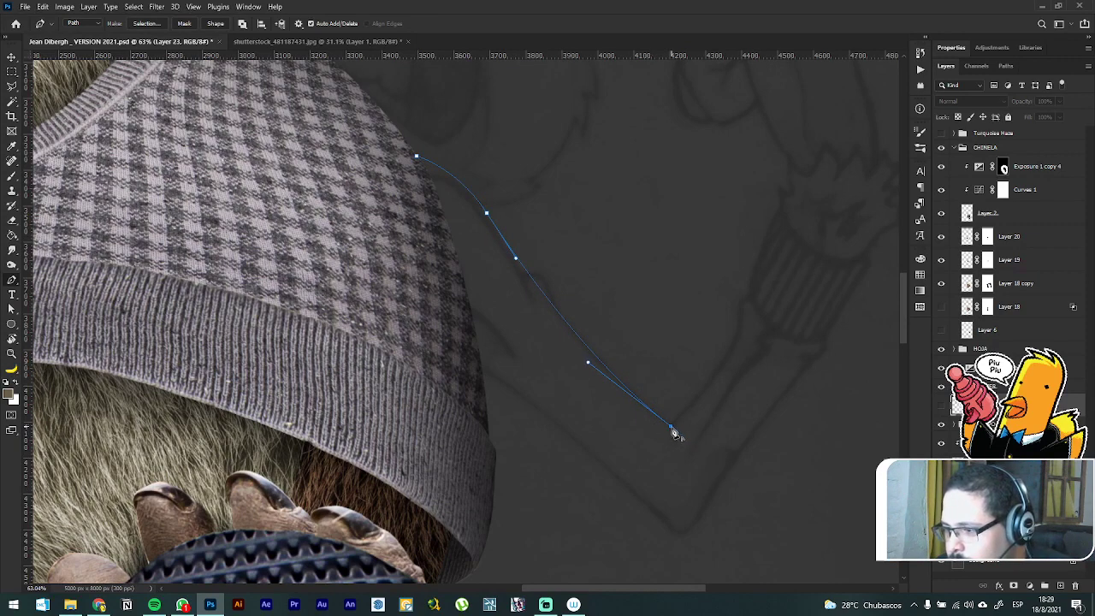
pyautogui.scroll(-2, 680, 445)
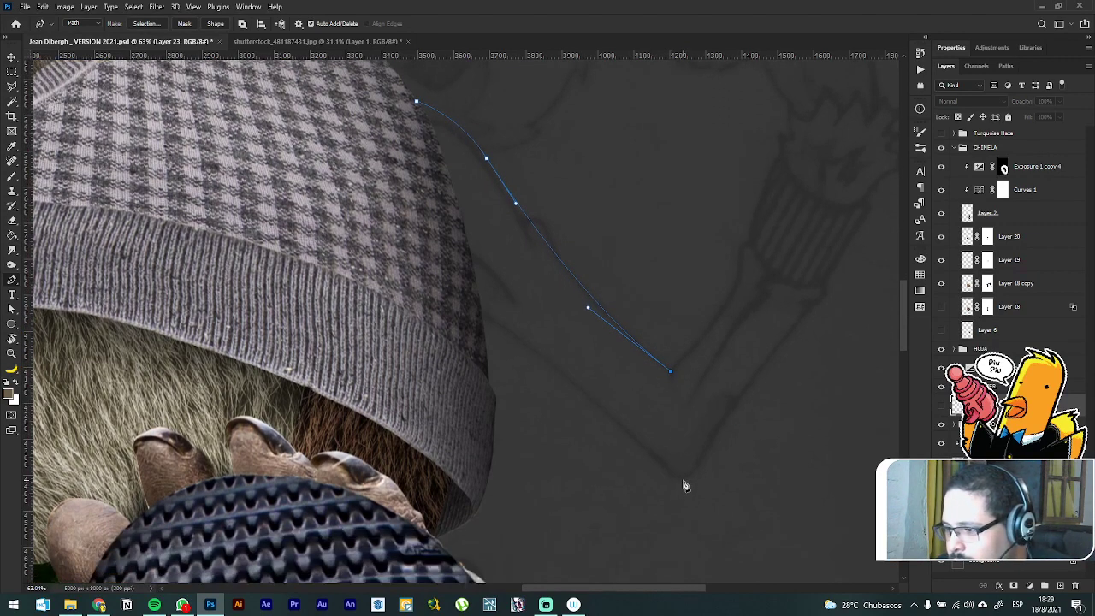
pyautogui.click(683, 486)
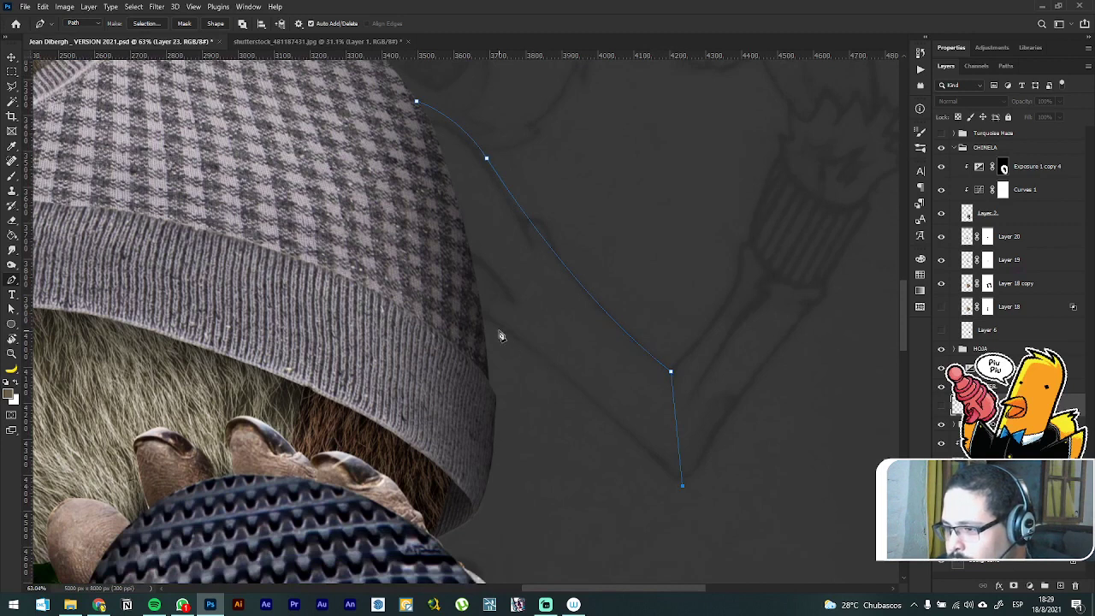
pyautogui.moveTo(449, 284); pyautogui.dragTo(333, 265)
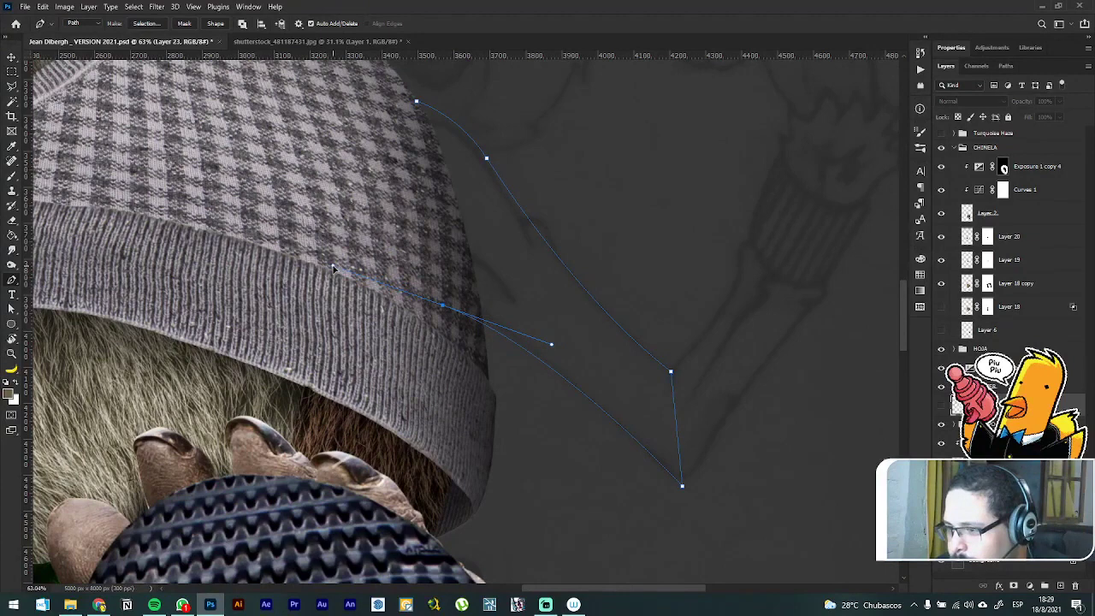
pyautogui.click(416, 105)
# Step: Convert the arm path to a selection with 0 px feather, show the knit strip again and mask it to that selection
pyautogui.rightClick(476, 214)
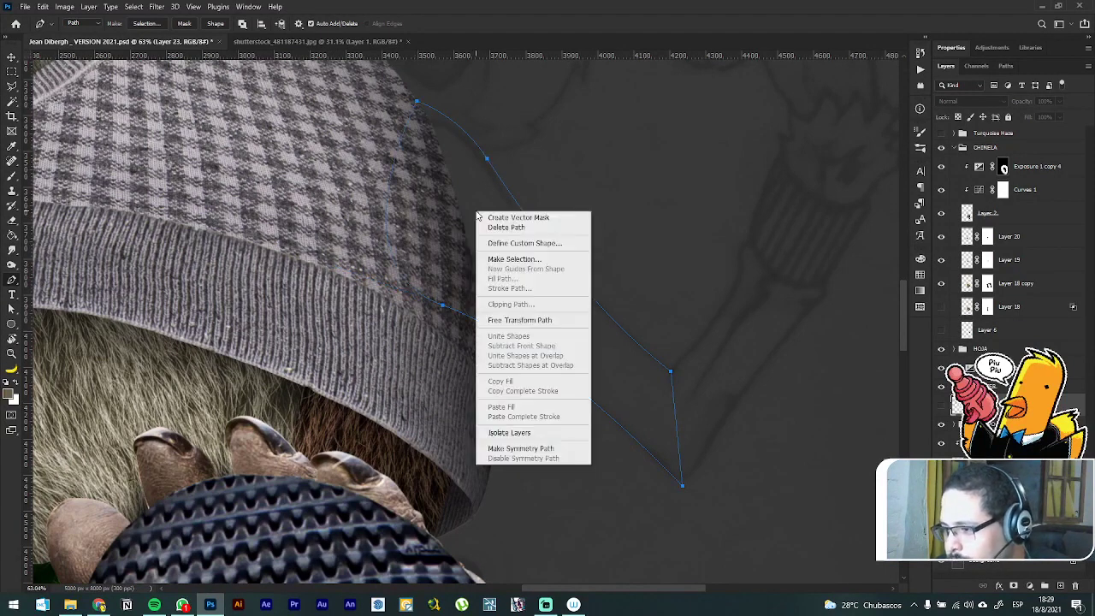
pyautogui.click(524, 258)
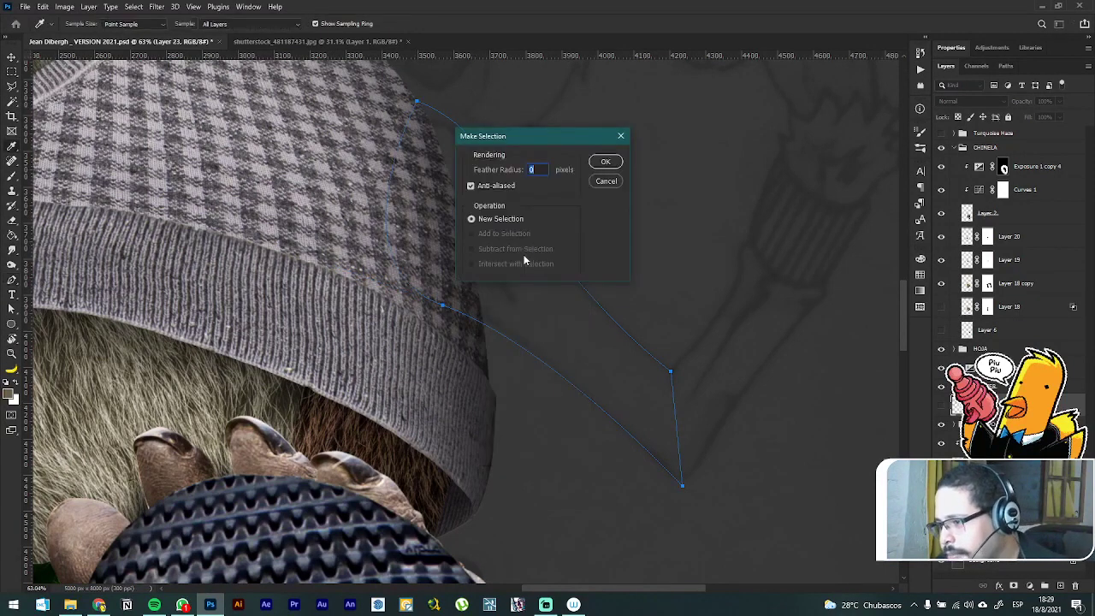
pyautogui.click(606, 162)
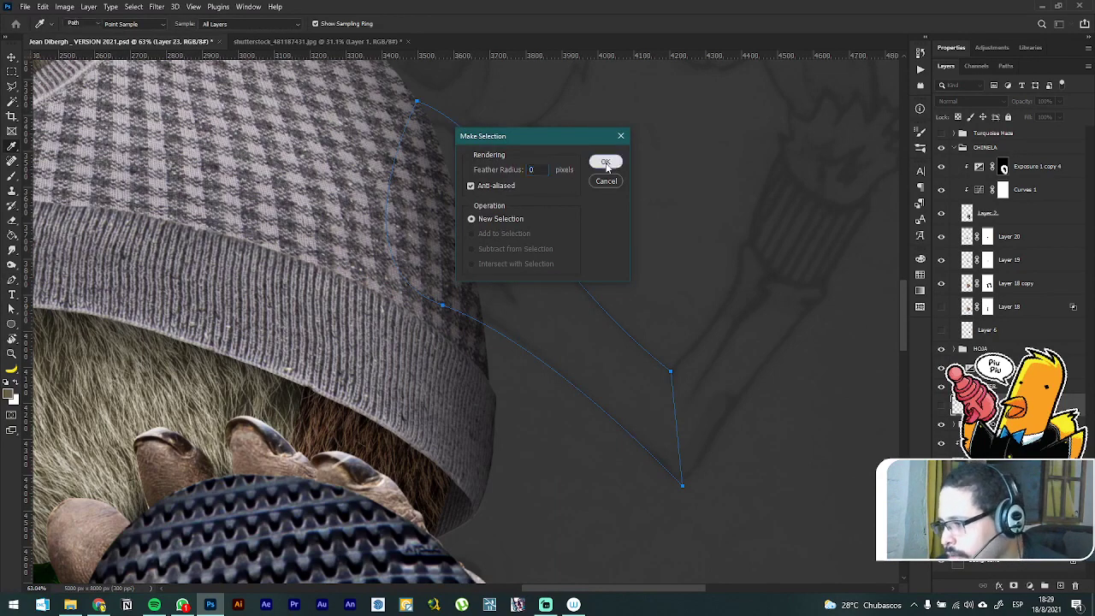
pyautogui.click(940, 409)
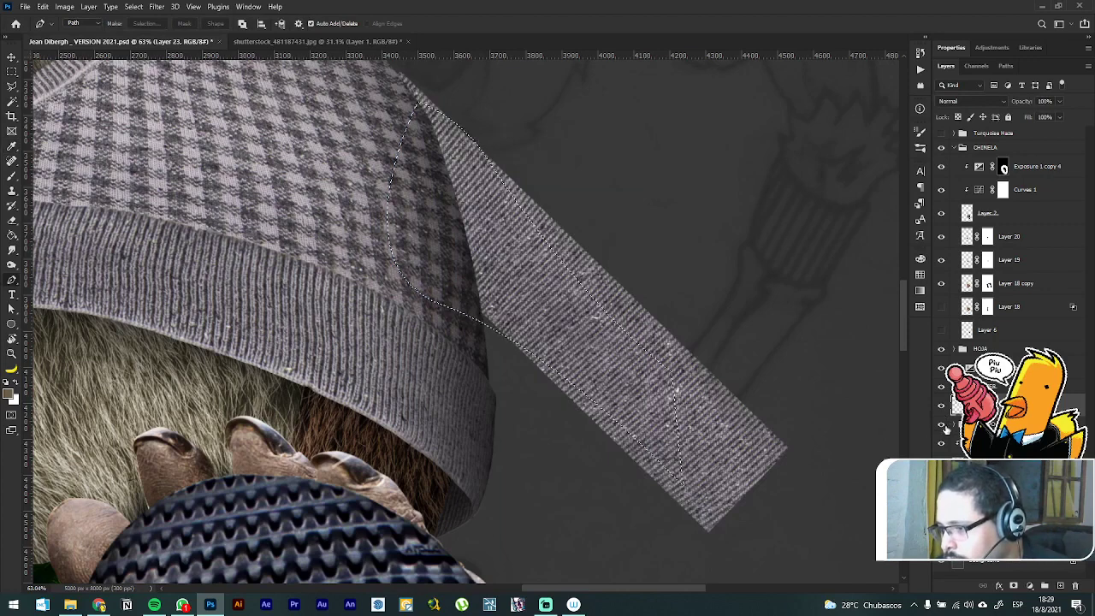
pyautogui.click(1013, 585)
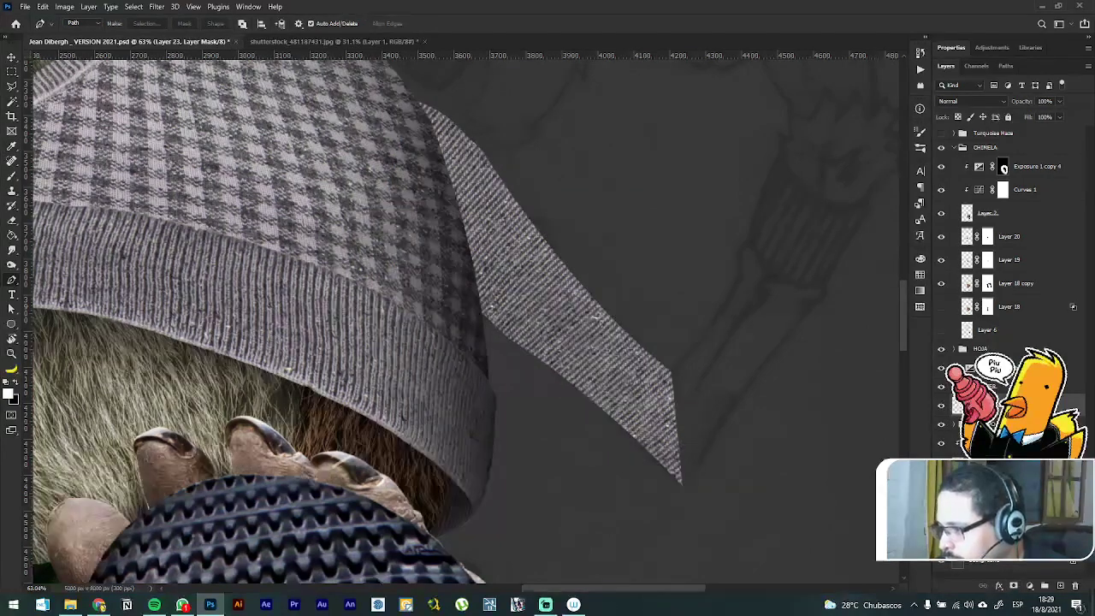
# Step: Shift the knit texture inside its stationary mask, scale it to 106.40% and reposition it to cover the whole upper sleeve
pyautogui.press('v')
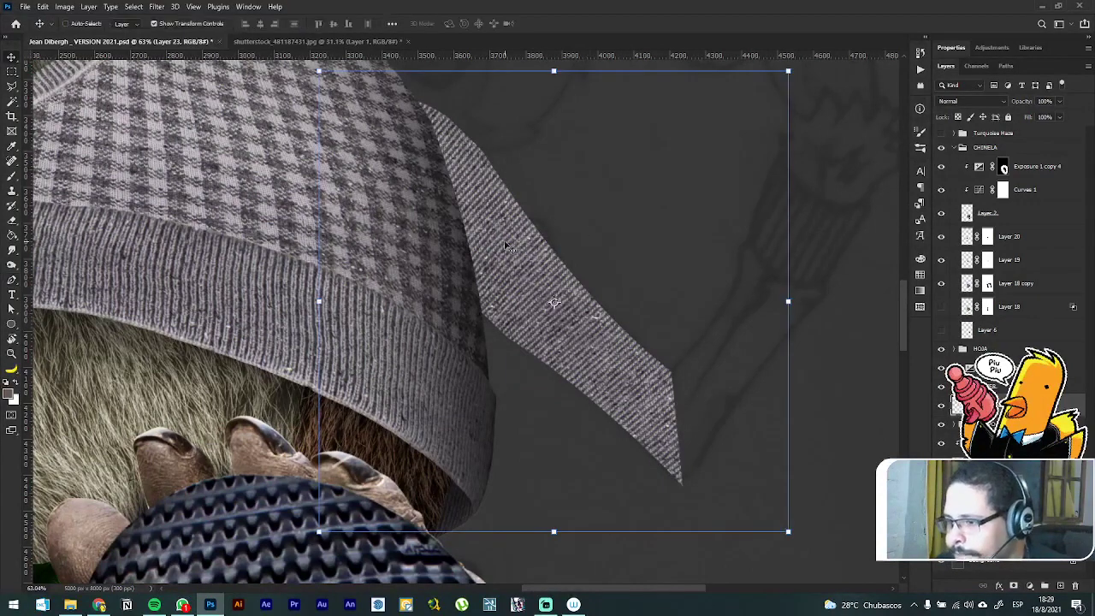
pyautogui.moveTo(511, 247); pyautogui.dragTo(484, 223)
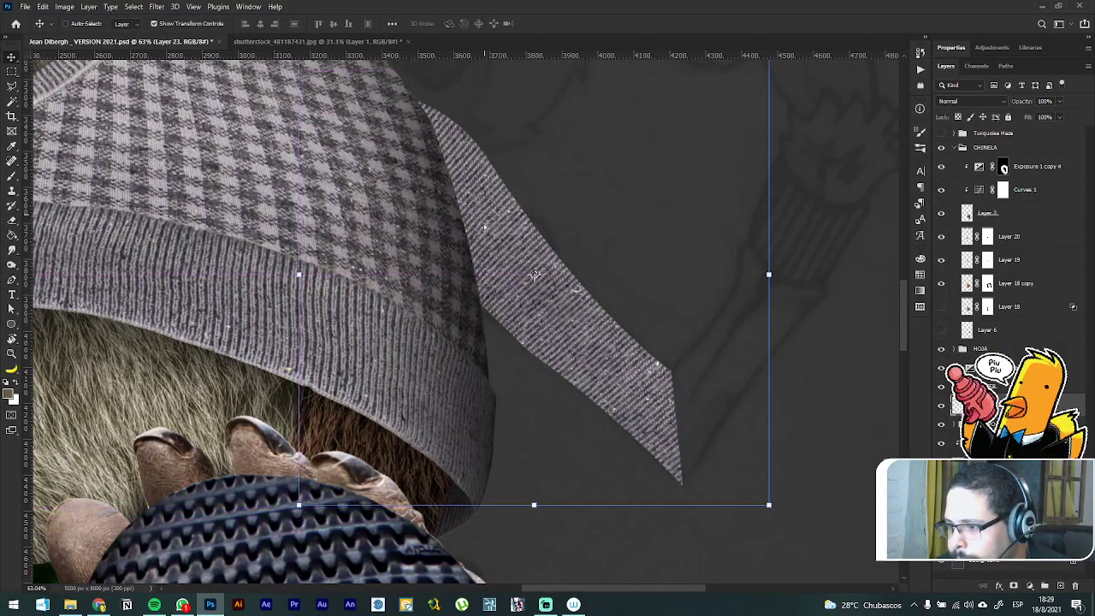
pyautogui.scroll(-3, 499, 286)
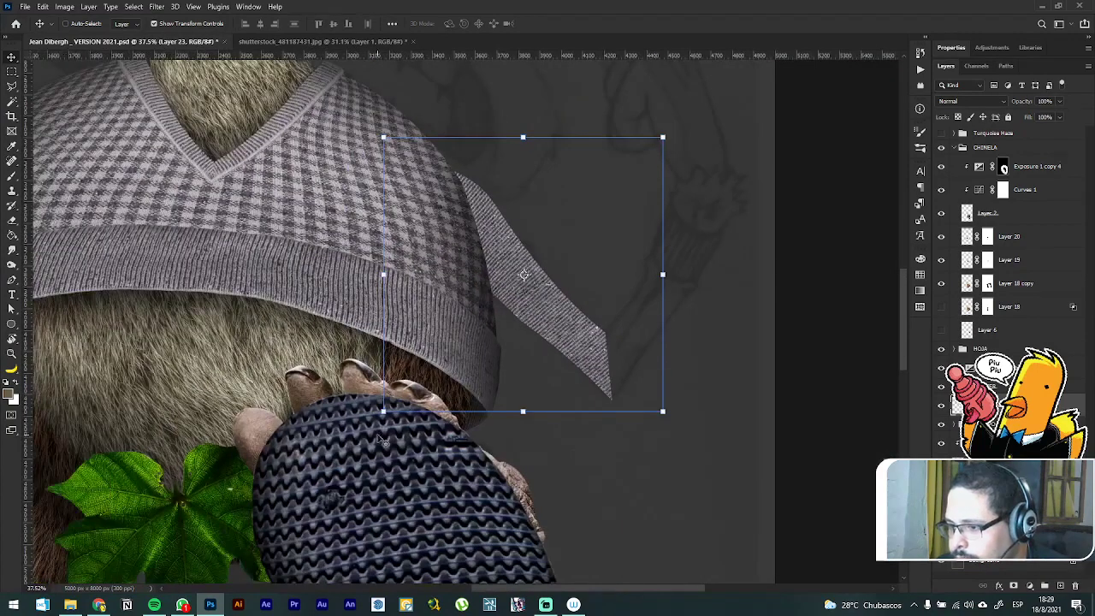
pyautogui.moveTo(383, 413); pyautogui.dragTo(366, 428)
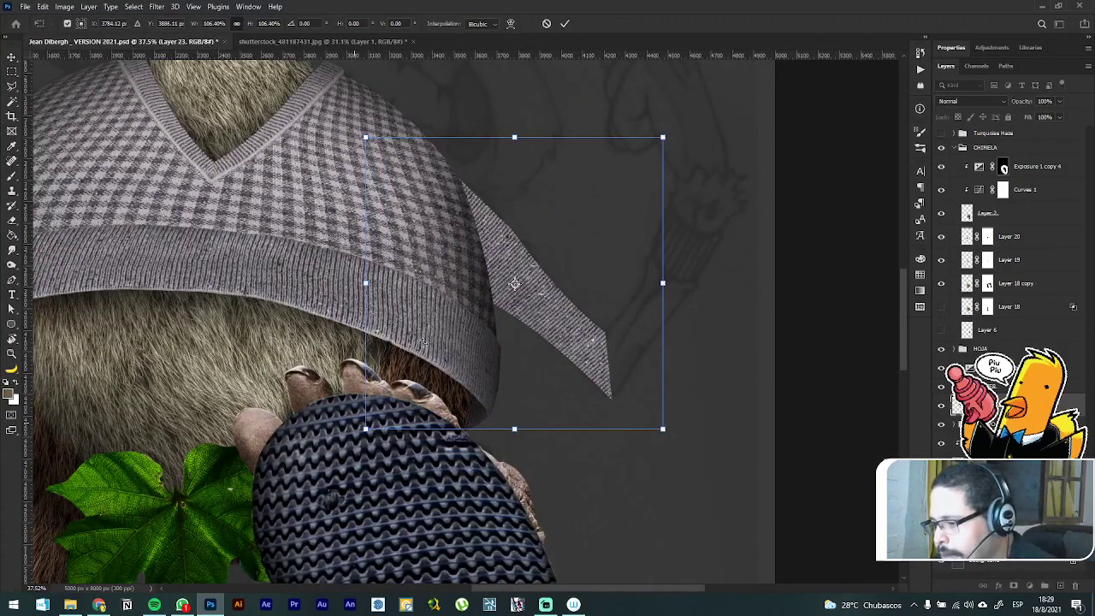
pyautogui.press('Return')
pyautogui.moveTo(502, 245)
pyautogui.mouseDown()
pyautogui.moveTo(510, 233)
pyautogui.moveTo(501, 241)
pyautogui.mouseUp()
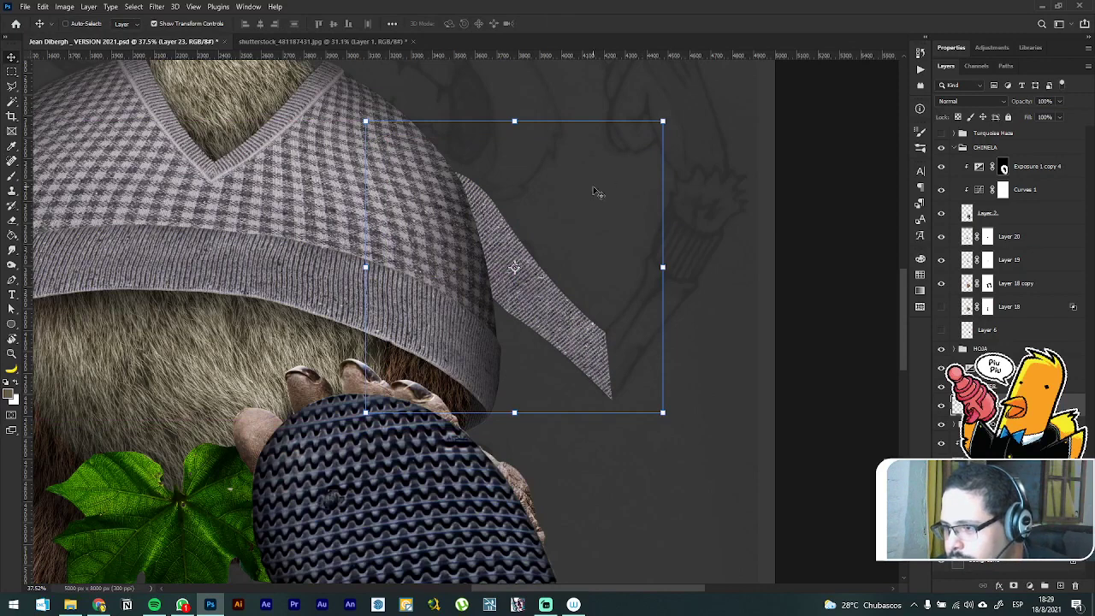
# Step: Put the masked knit layer in a new group named SWITER MANGAS
pyautogui.scroll(2, 576, 295)
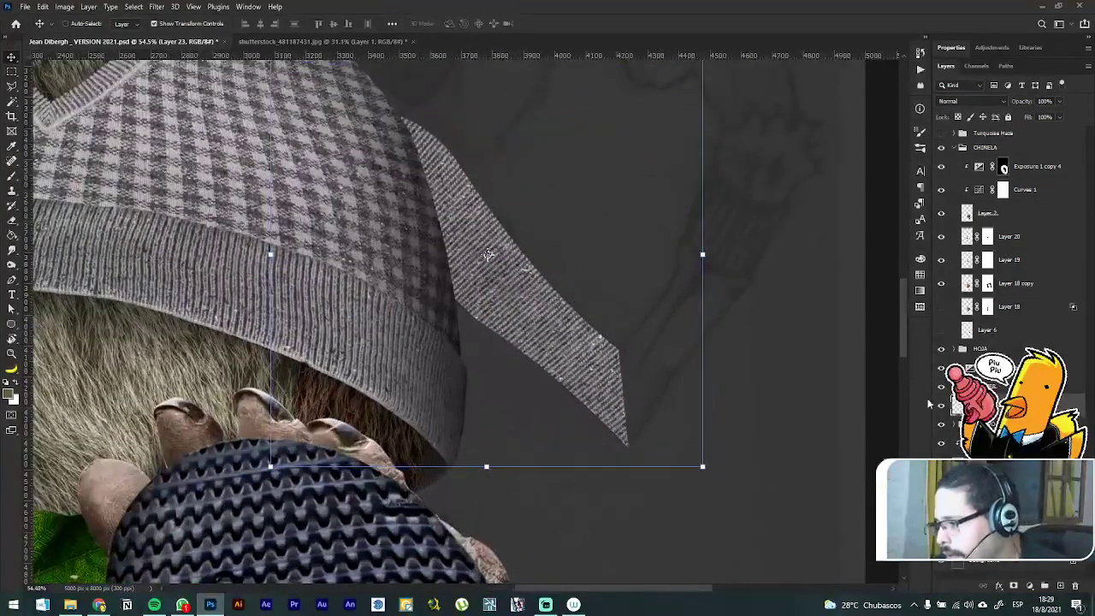
pyautogui.hotkey('ctrl', 'g')
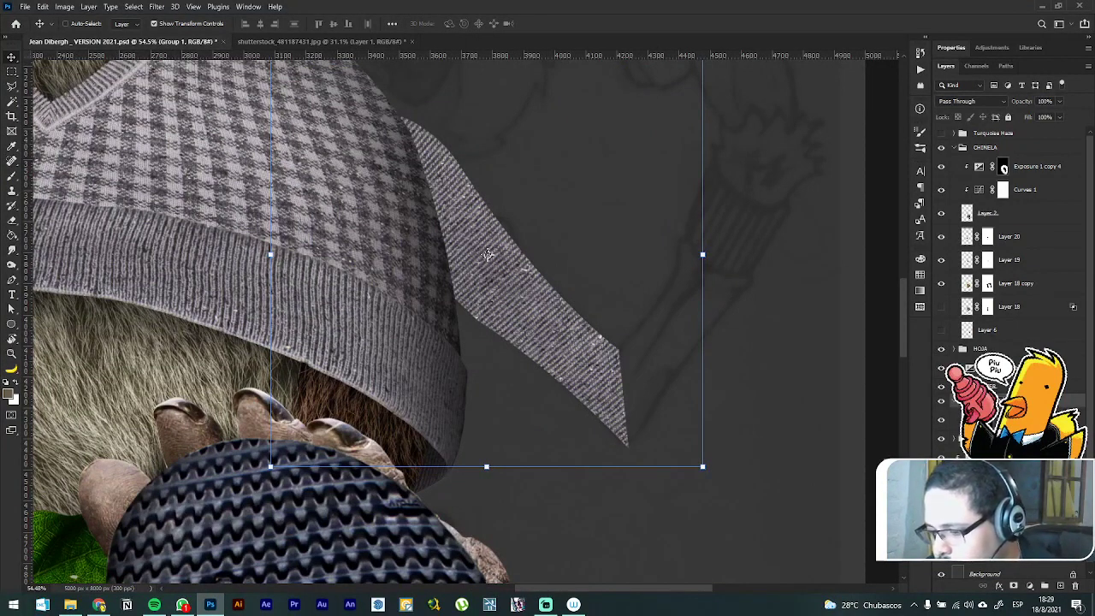
pyautogui.press('Return')
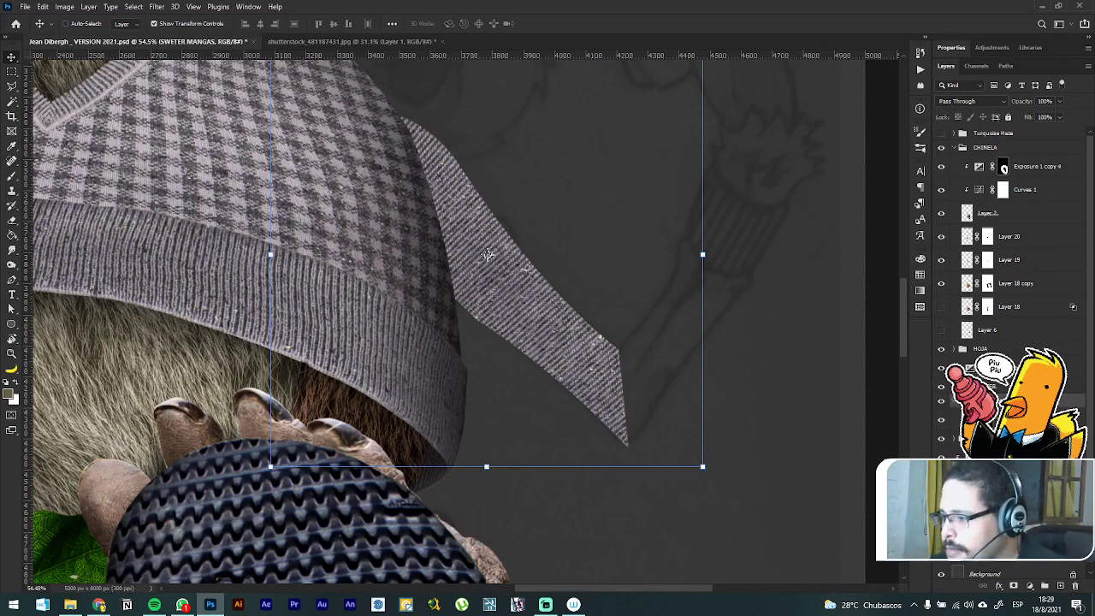
# Step: Copy the sweater's exposure adjustment above the sleeve's knit layer and clip it to that layer
pyautogui.keyDown('ctrl'); pyautogui.click(488, 255); pyautogui.keyUp('ctrl')
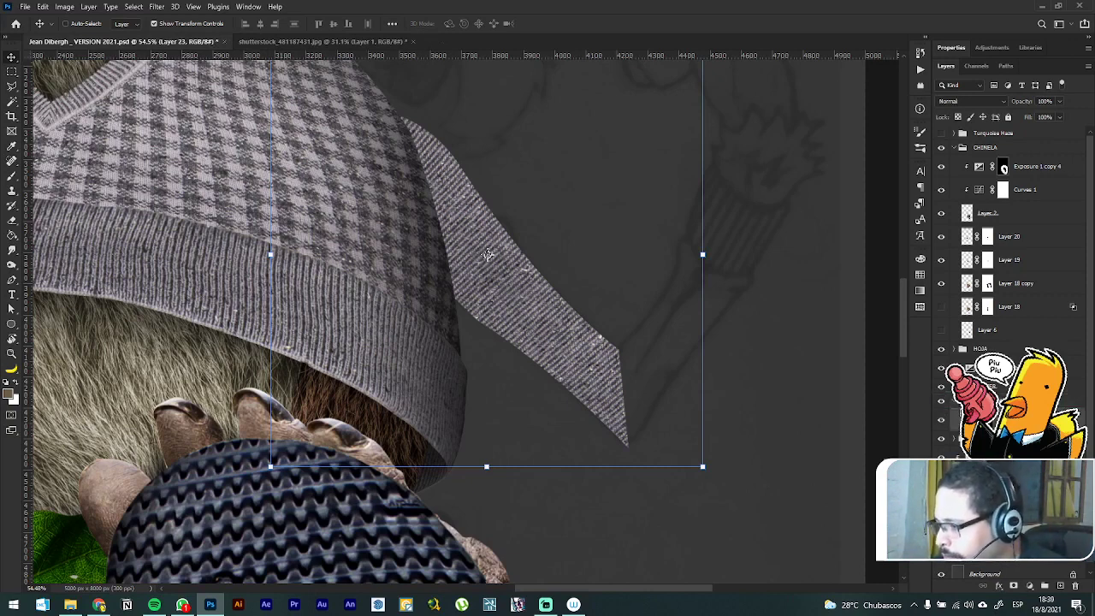
pyautogui.click(1028, 587)
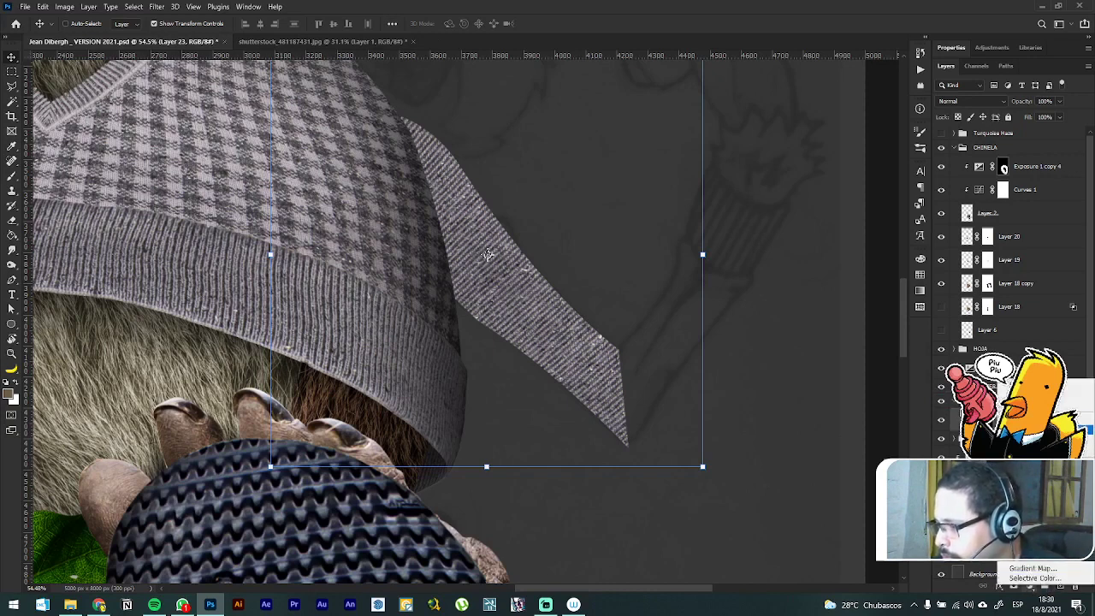
pyautogui.press('Escape')
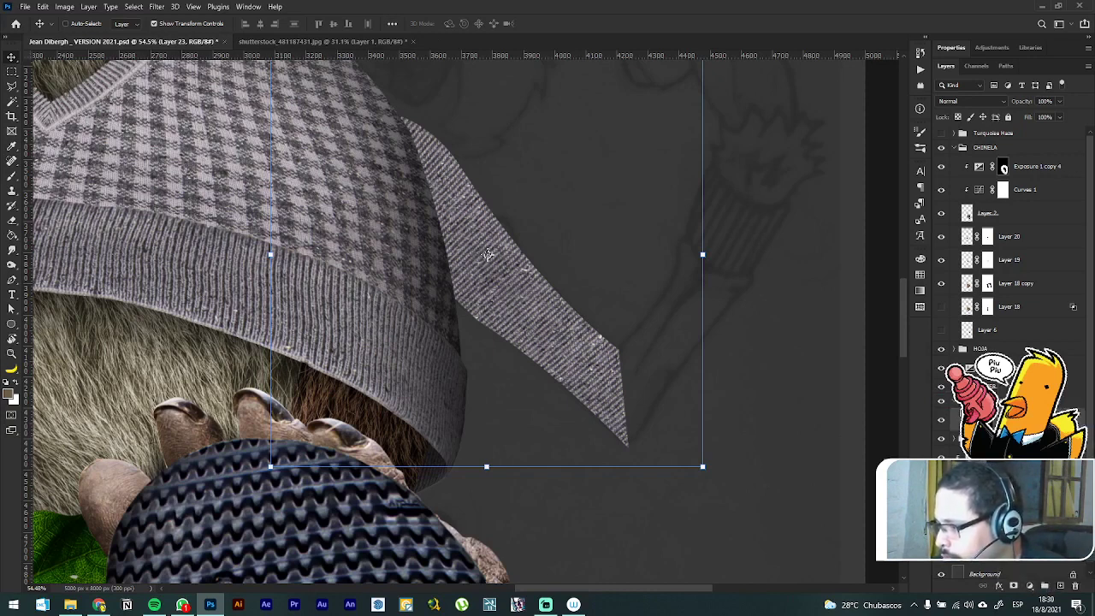
pyautogui.keyDown('ctrl'); pyautogui.click(87, 136); pyautogui.keyUp('ctrl')
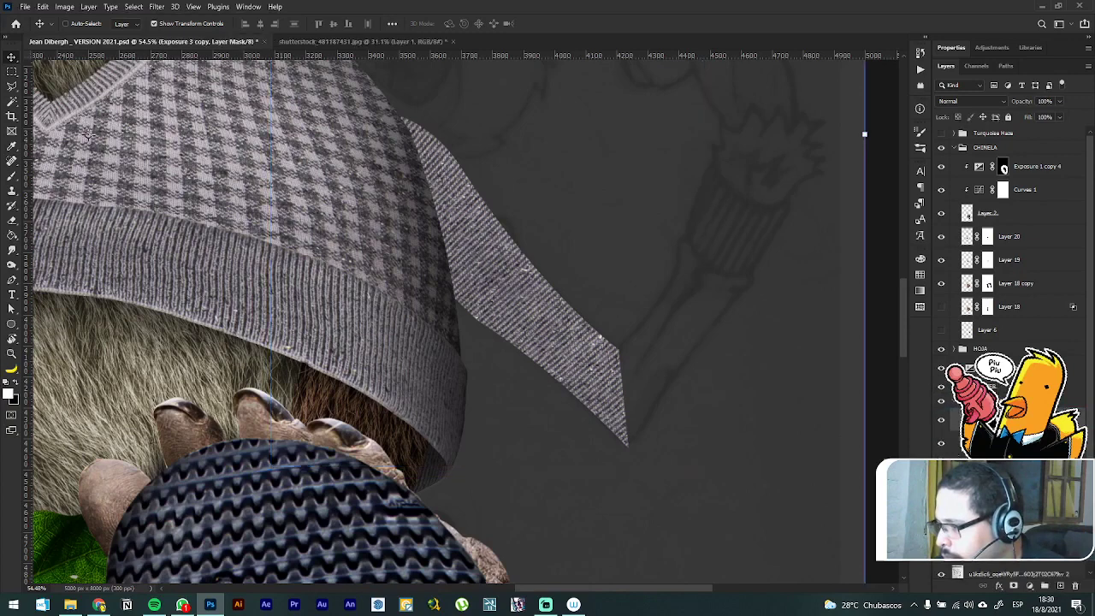
pyautogui.rightClick(1025, 419)
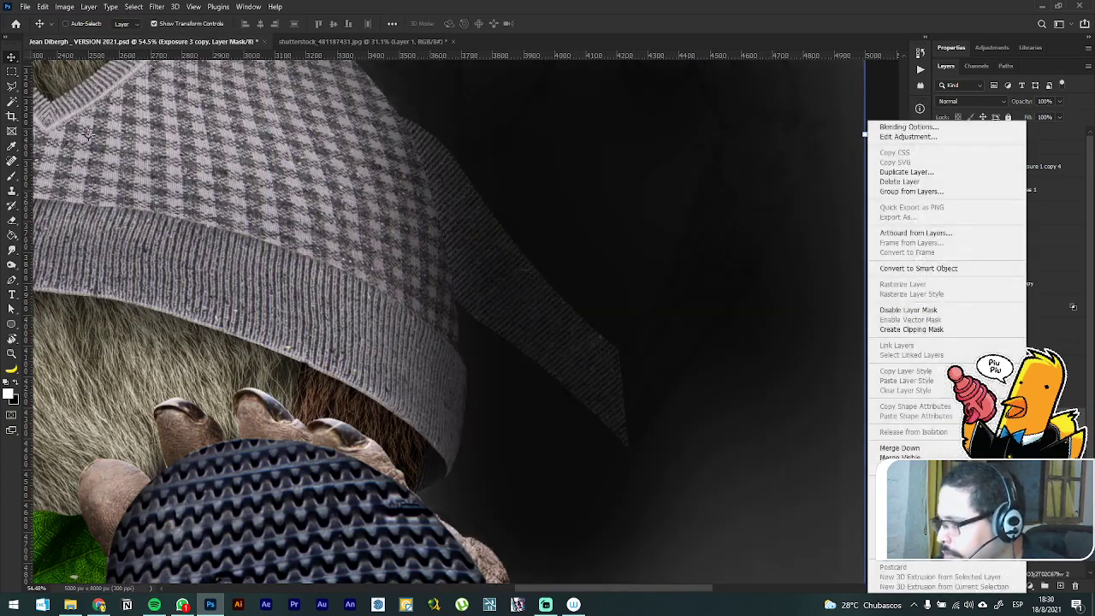
pyautogui.click(932, 329)
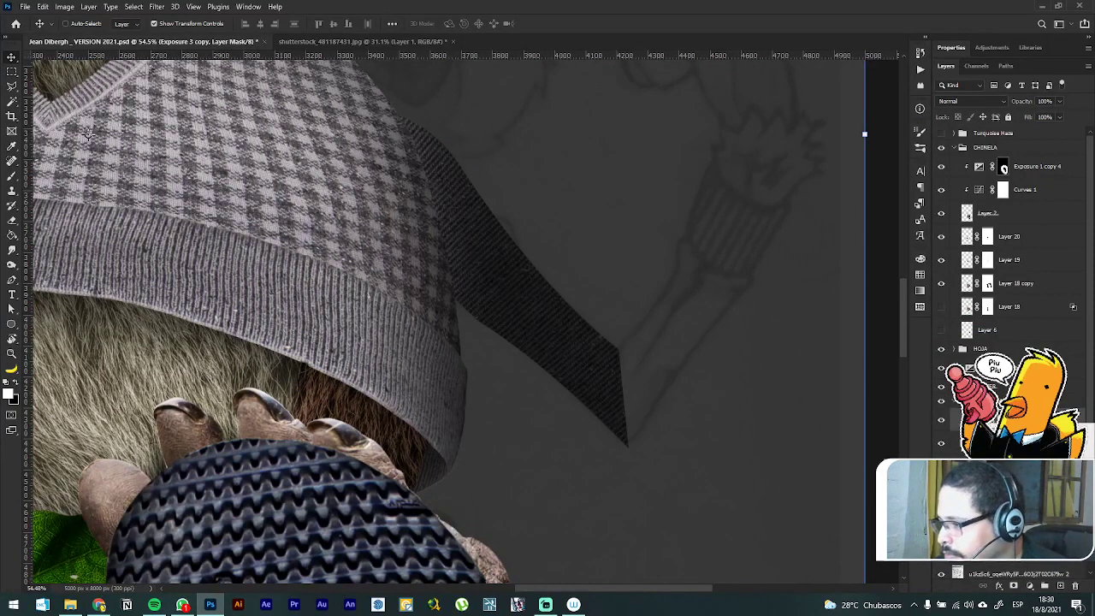
# Step: Replace the copied exposure adjustment's mask with a new one and invert it to black
pyautogui.hotkey('ctrl', '2')
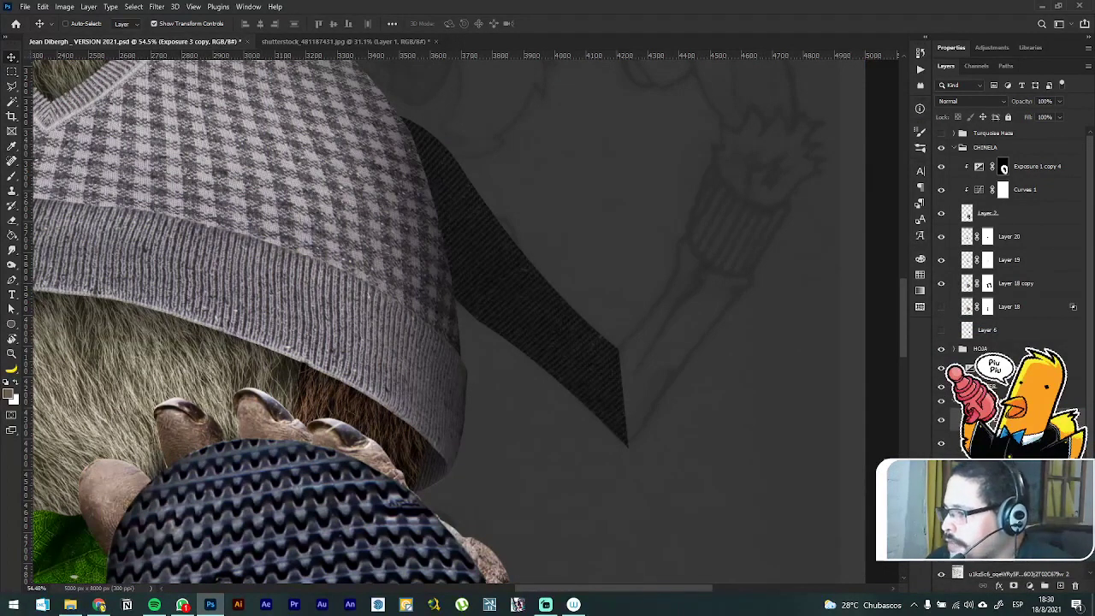
pyautogui.click(1014, 590)
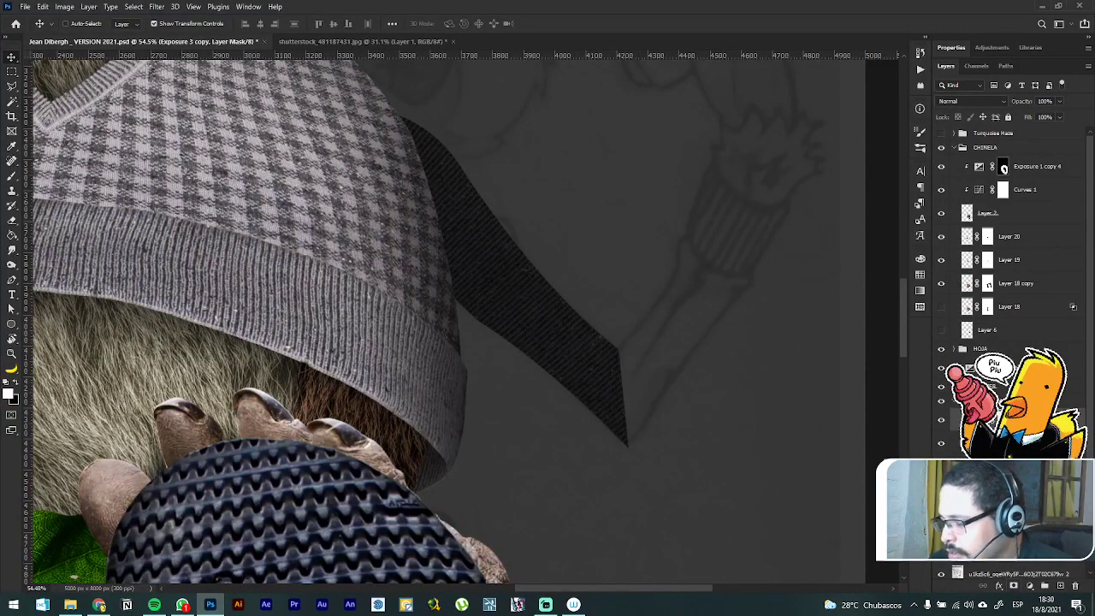
pyautogui.hotkey('ctrl', 'i')
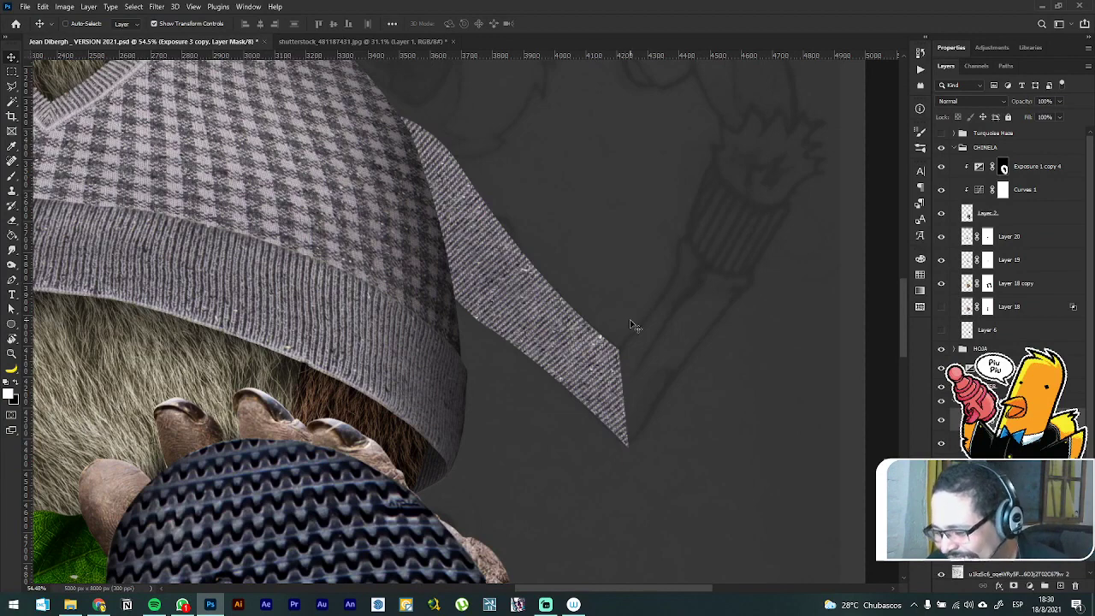
# Step: Select the sleeve's knit layer and shift its texture slightly downward inside the mask
pyautogui.click(487, 254)
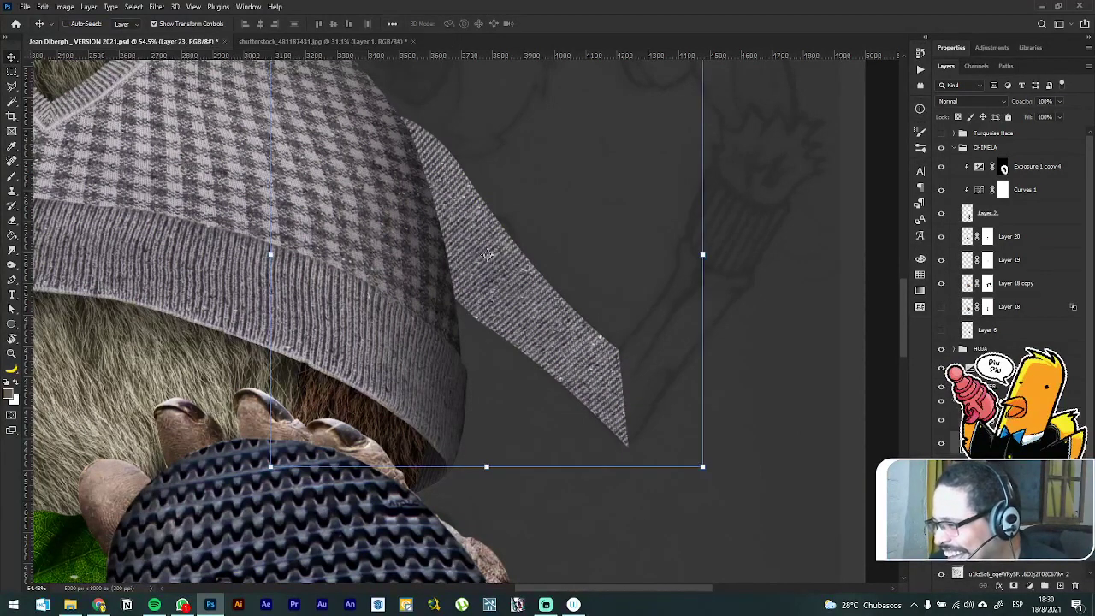
pyautogui.moveTo(486, 254); pyautogui.dragTo(456, 208)
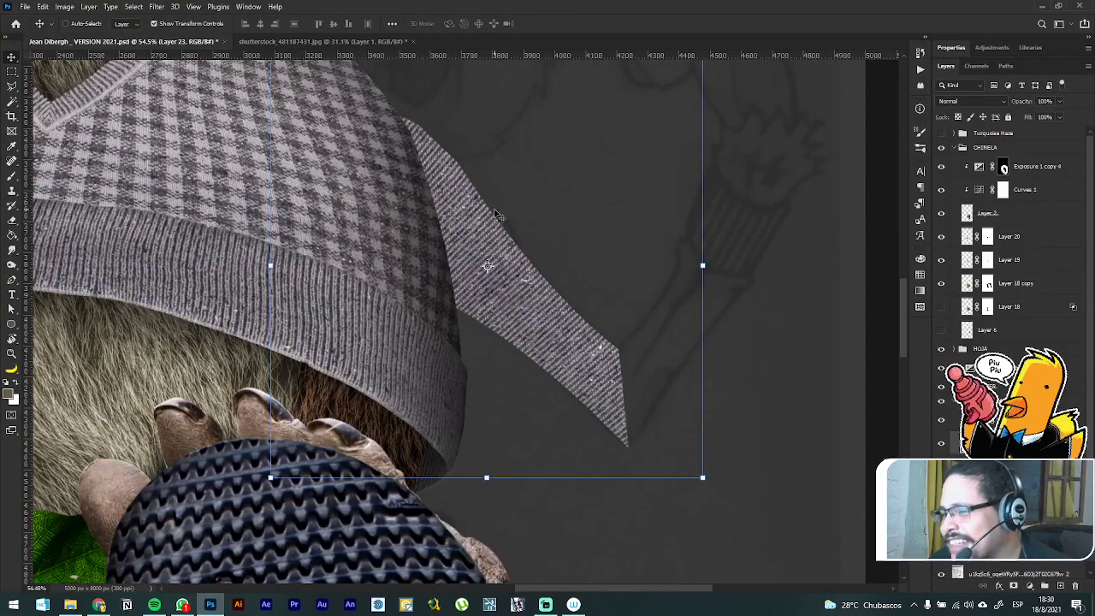
pyautogui.scroll(-5, 477, 148)
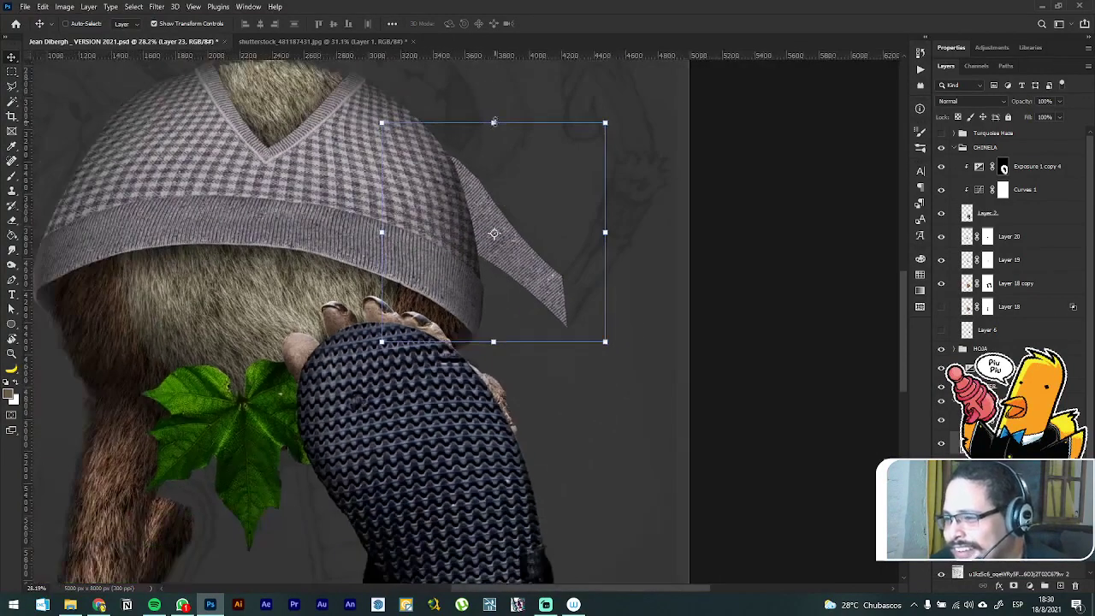
# Step: Scale the sleeve's knit texture up to about 114% inside its mask
pyautogui.hotkey('ctrl', 't')
pyautogui.moveTo(496, 115); pyautogui.dragTo(494, 108)
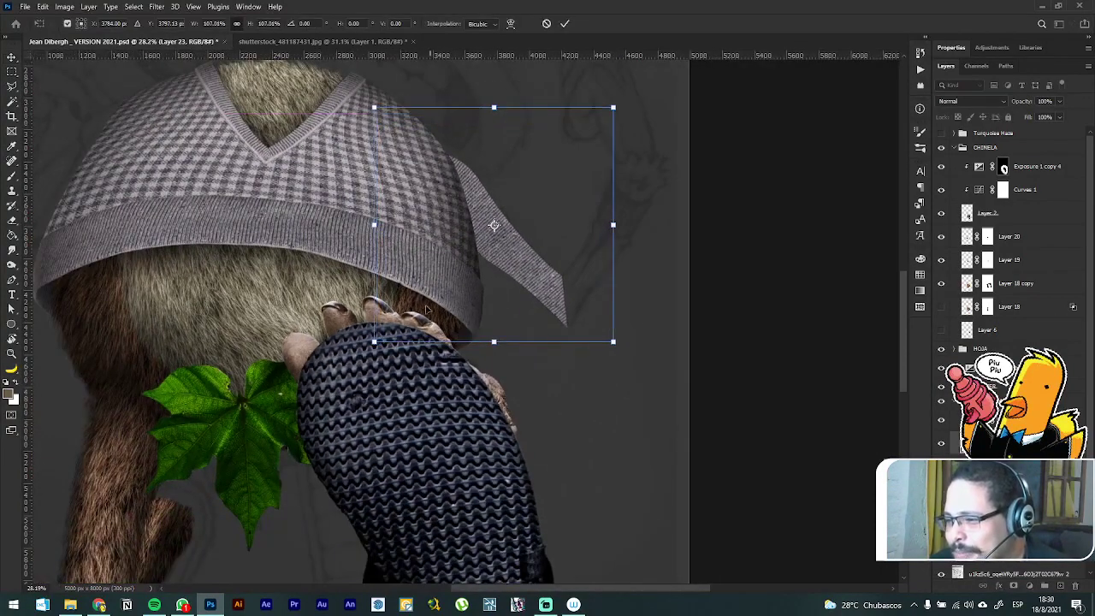
pyautogui.moveTo(374, 342); pyautogui.dragTo(364, 351)
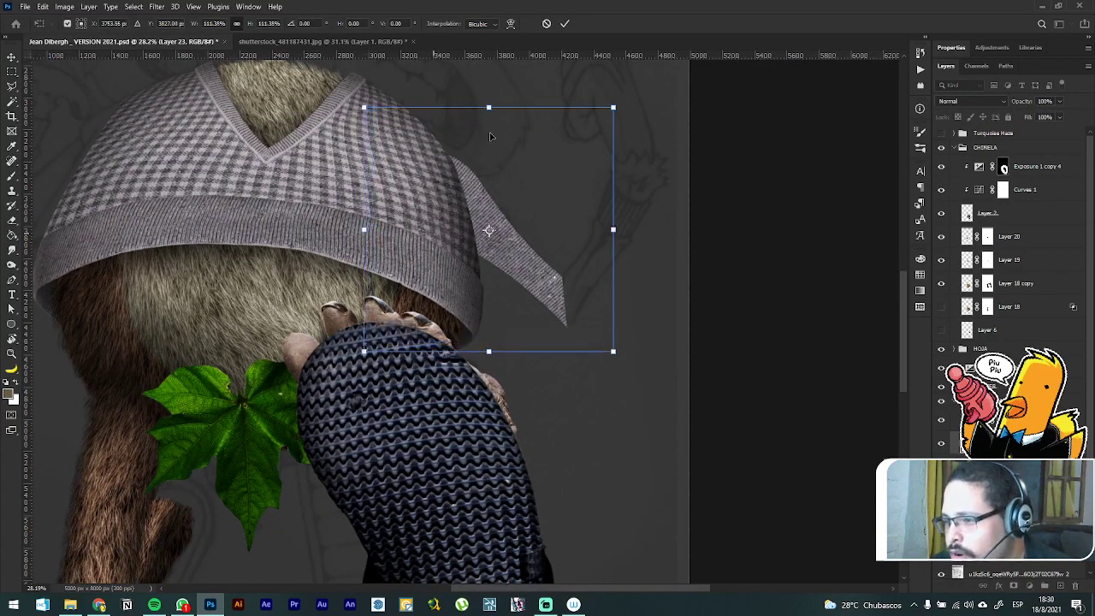
pyautogui.moveTo(488, 105); pyautogui.dragTo(489, 100)
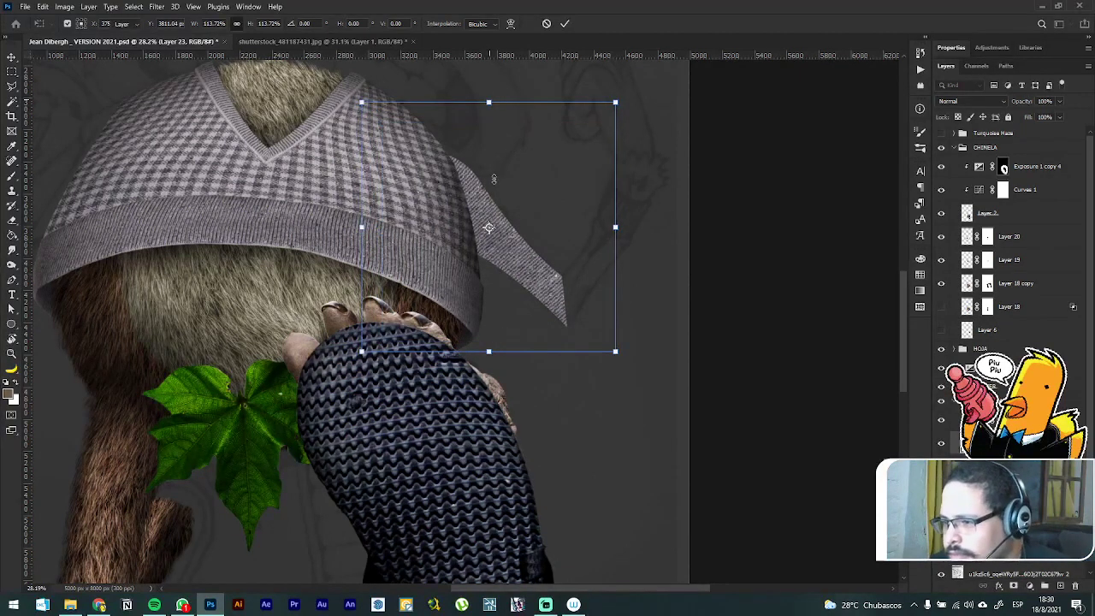
pyautogui.scroll(3, 494, 179)
pyautogui.press('Return')
# Step: Target the mask of the sleeve's exposure adjustment and choose a soft round brush with 0% hardness
pyautogui.press('b')
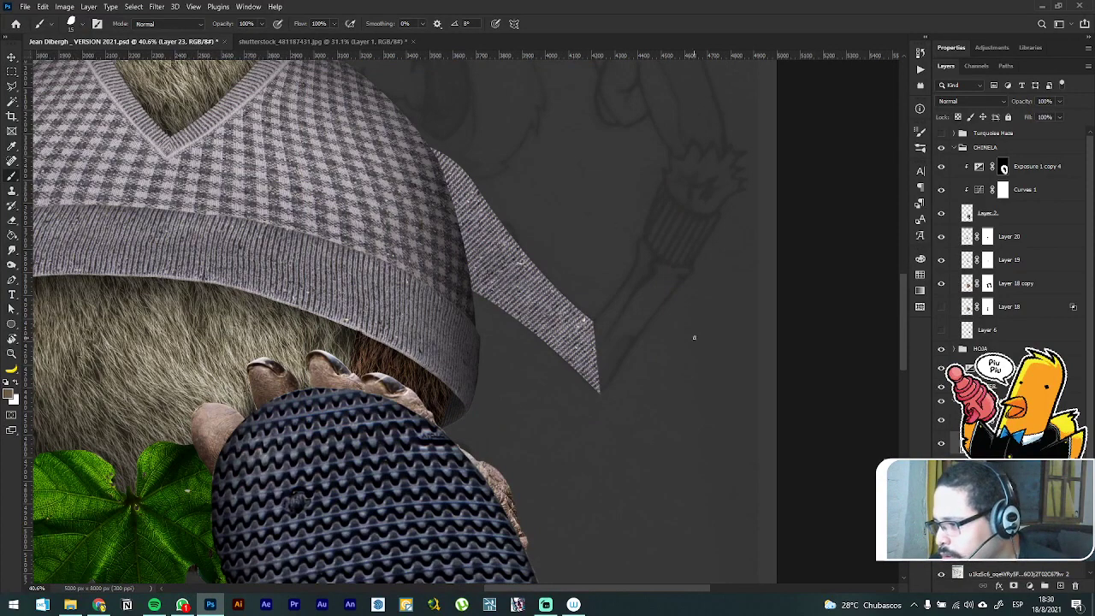
pyautogui.click(1002, 420)
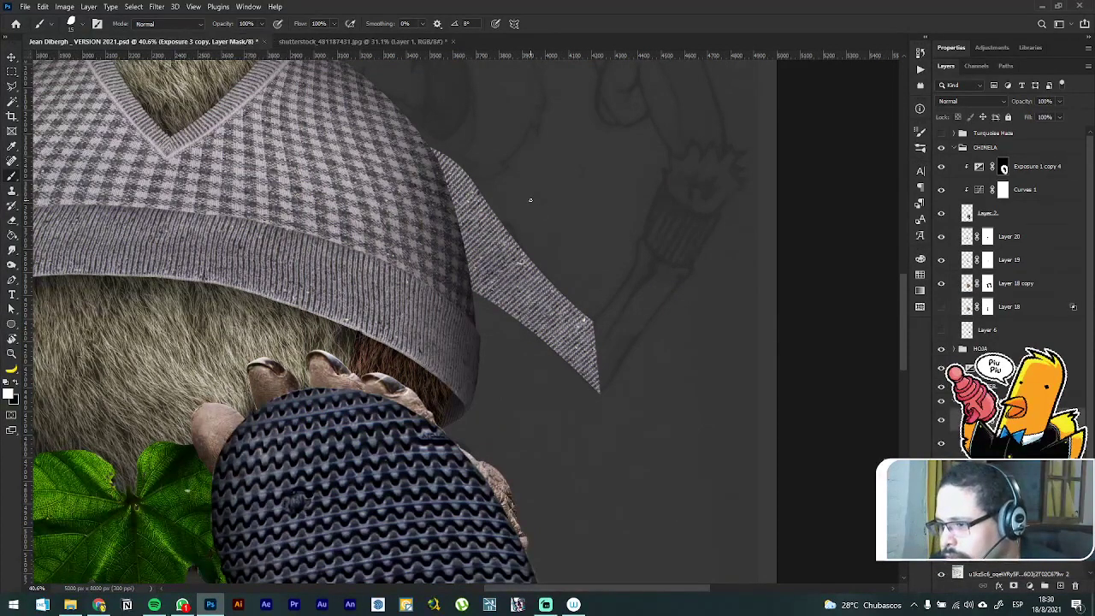
pyautogui.rightClick(530, 200)
pyautogui.click(553, 239)
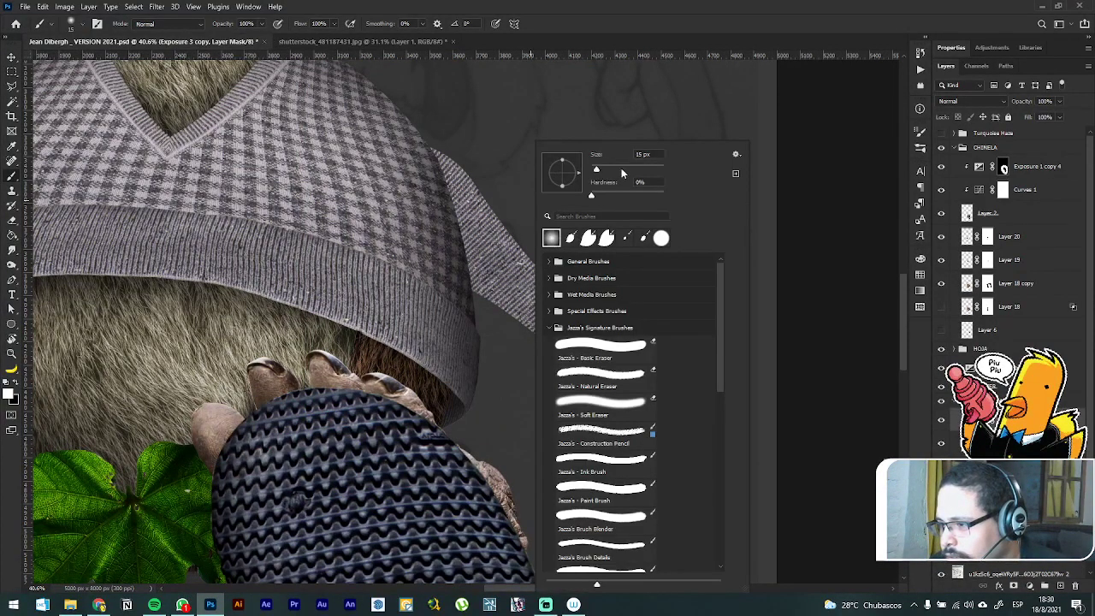
pyautogui.moveTo(631, 168); pyautogui.dragTo(634, 169)
pyautogui.click(663, 20)
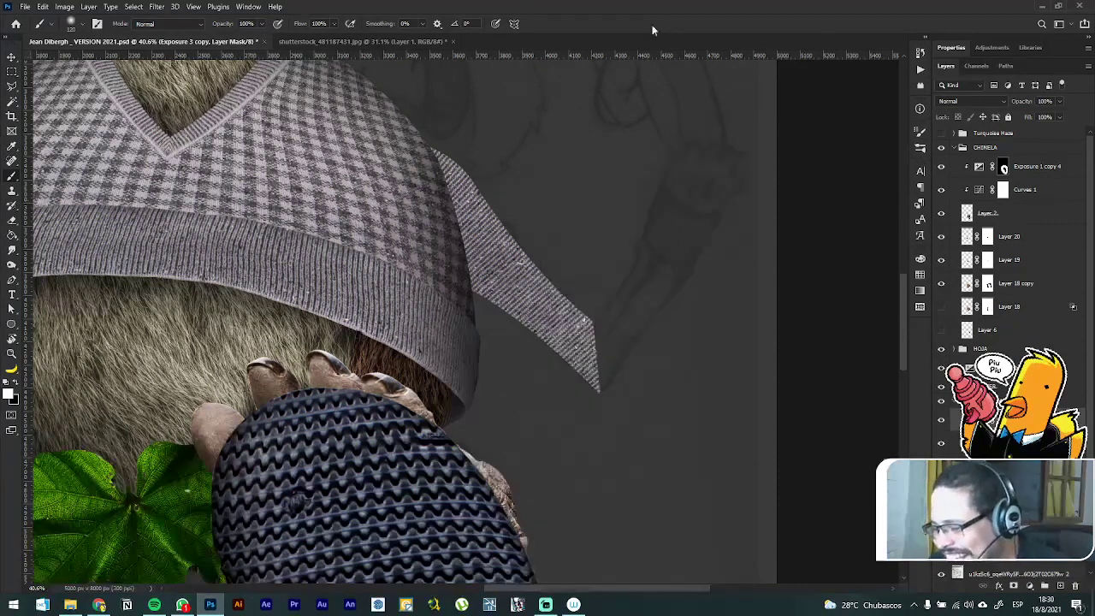
# Step: Paint white on the exposure mask with the soft brush, mostly at 400 px, to shade the sleeve beside the sweater and along its lower edge
pyautogui.press(']')
pyautogui.press(']')
pyautogui.press(']')
pyautogui.press(']')
pyautogui.press(']')
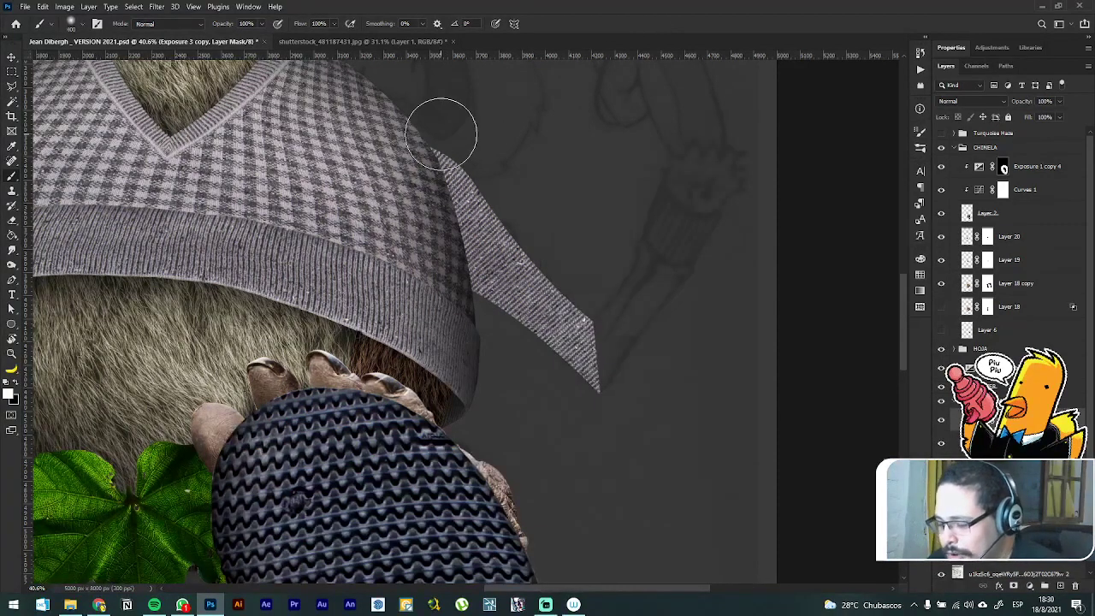
pyautogui.press('[')
pyautogui.press('[')
pyautogui.press('[')
pyautogui.press('[')
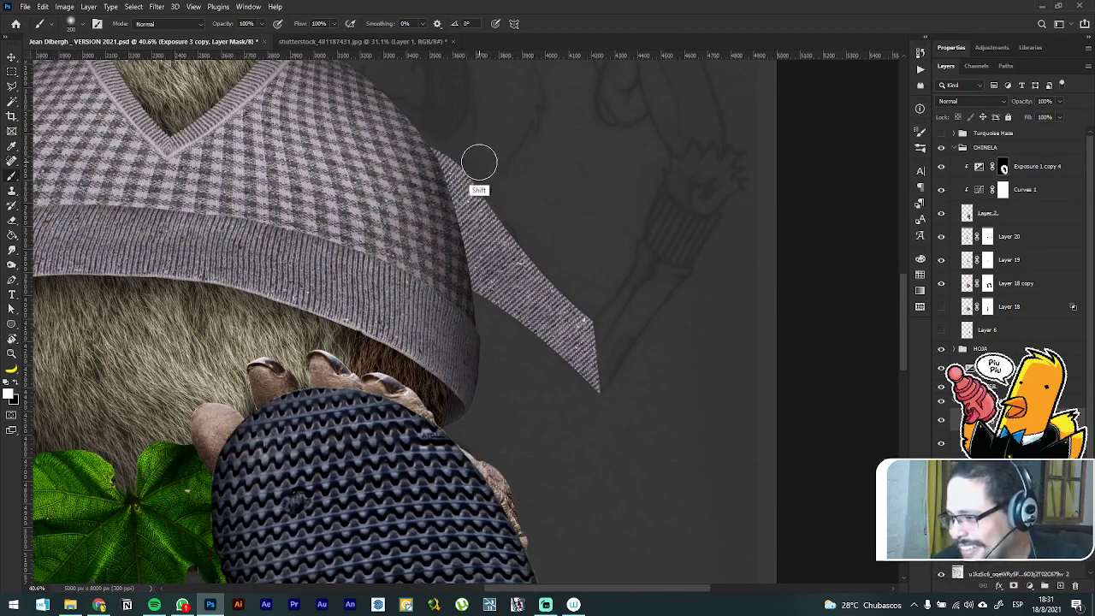
pyautogui.press(']')
pyautogui.press(']')
pyautogui.press(']')
pyautogui.moveTo(470, 201); pyautogui.dragTo(411, 258)
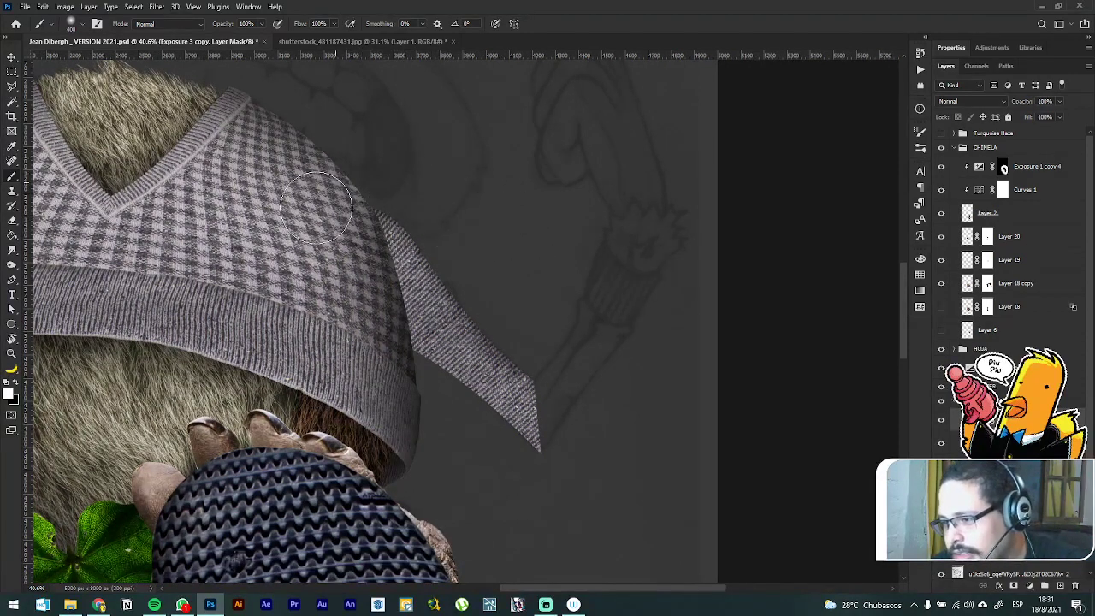
pyautogui.moveTo(356, 268)
pyautogui.mouseDown()
pyautogui.moveTo(374, 382)
pyautogui.moveTo(374, 372)
pyautogui.moveTo(394, 384)
pyautogui.mouseUp()
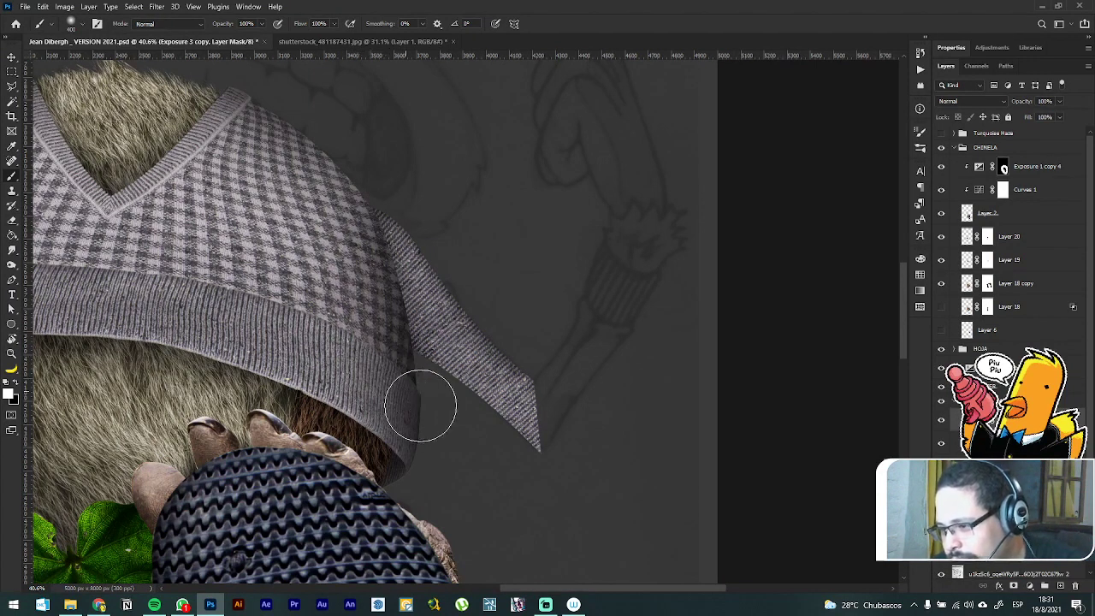
pyautogui.moveTo(517, 479)
pyautogui.mouseDown()
pyautogui.moveTo(437, 428)
pyautogui.moveTo(391, 374)
pyautogui.moveTo(451, 440)
pyautogui.mouseUp()
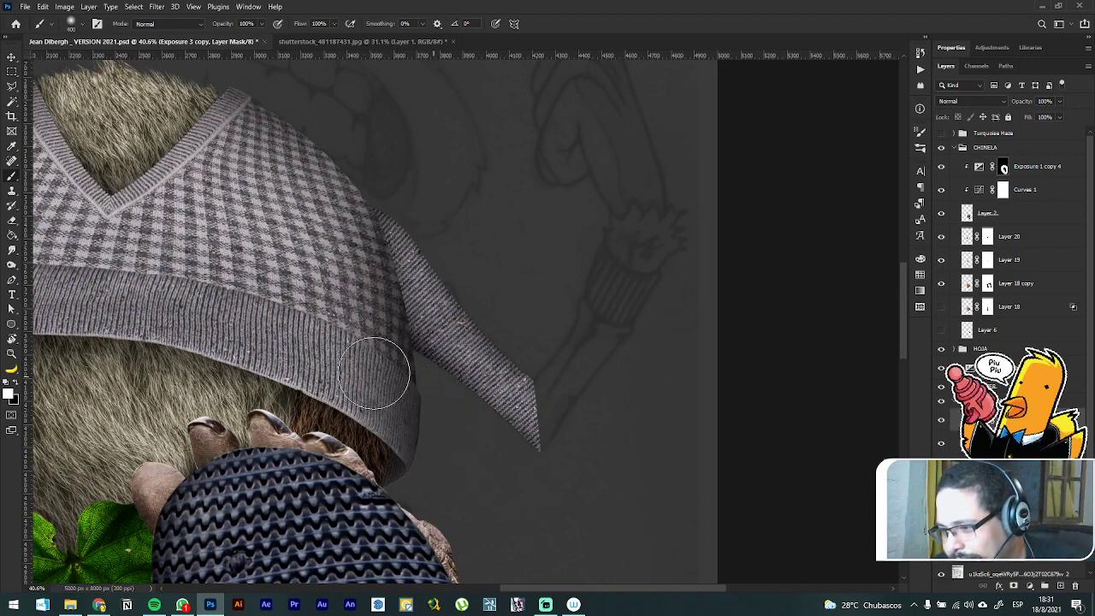
pyautogui.moveTo(399, 407)
pyautogui.mouseDown()
pyautogui.moveTo(425, 323)
pyautogui.moveTo(414, 333)
pyautogui.moveTo(429, 336)
pyautogui.moveTo(373, 328)
pyautogui.mouseUp()
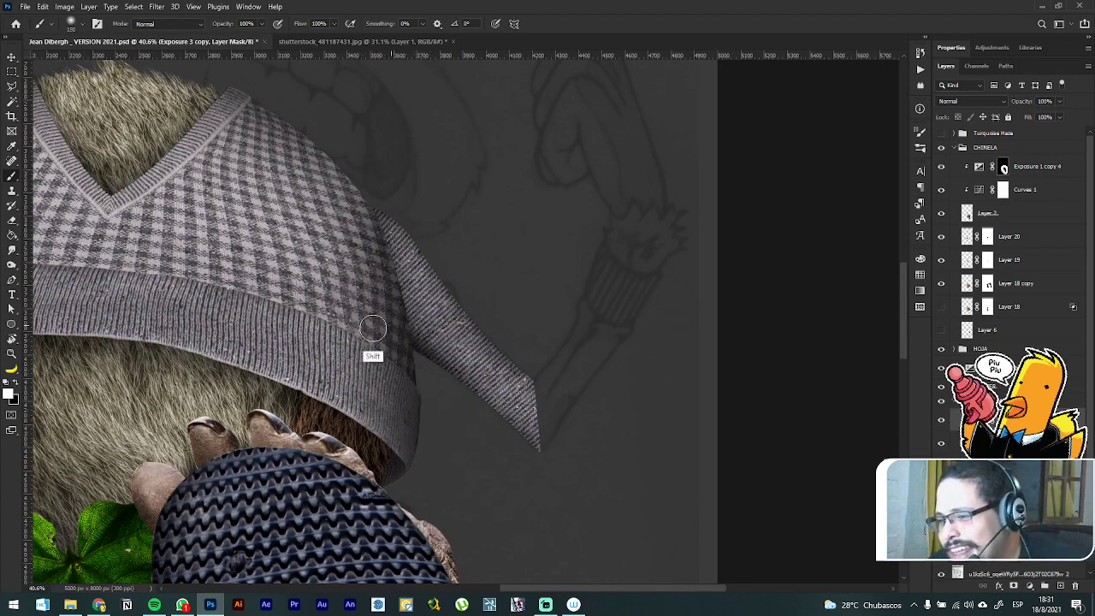
# Step: Select the sleeve's knit layer again to continue with the lower arm
pyautogui.click(12, 250)
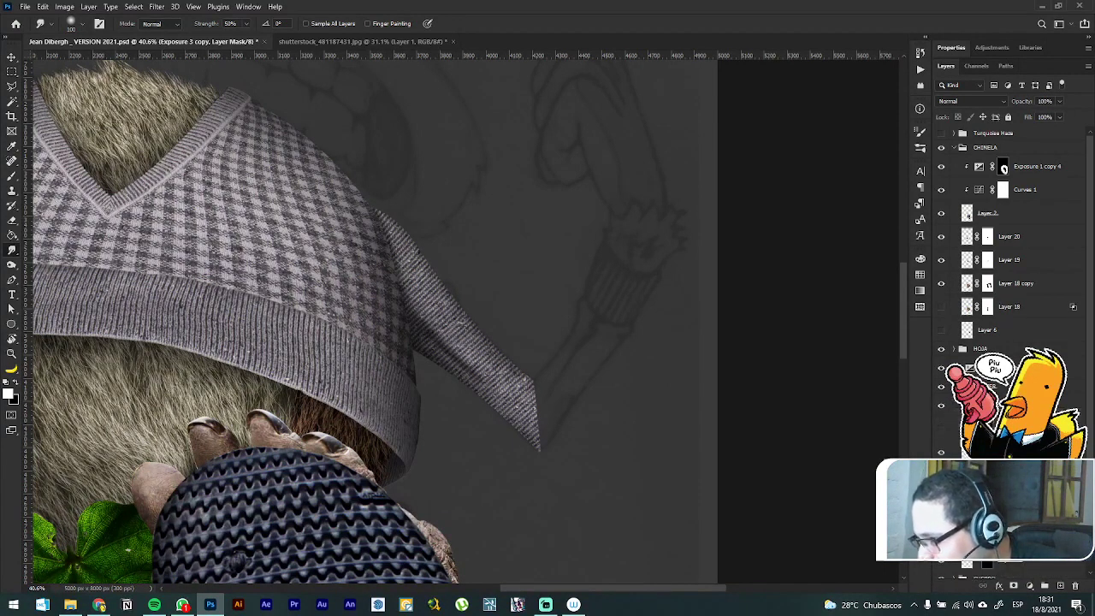
pyautogui.hotkey('alt', '[')
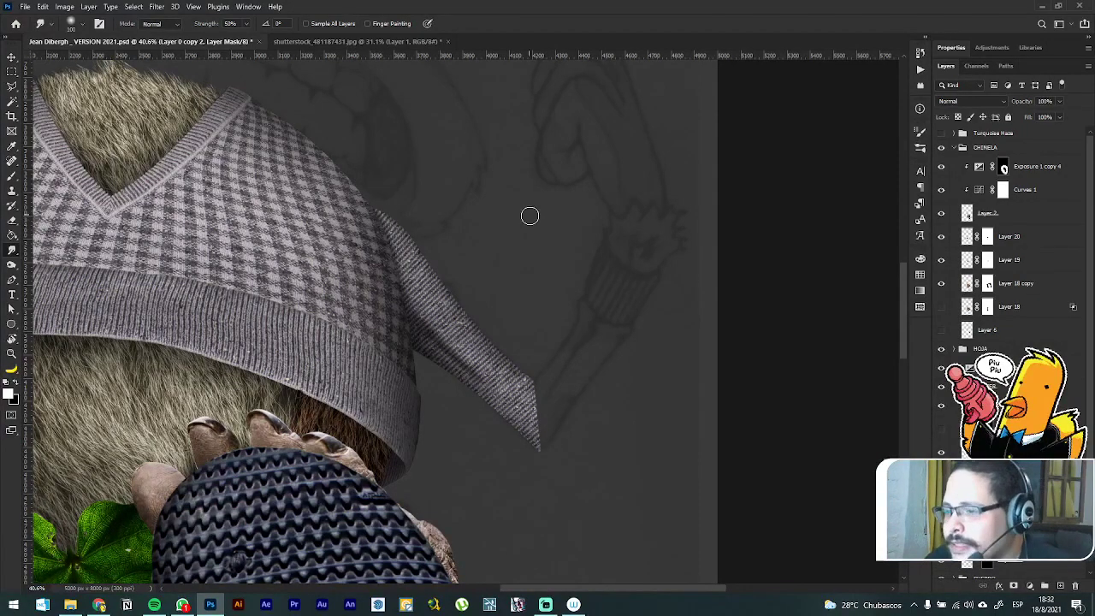
pyautogui.scroll(-3, 530, 216)
pyautogui.scroll(2, 537, 218)
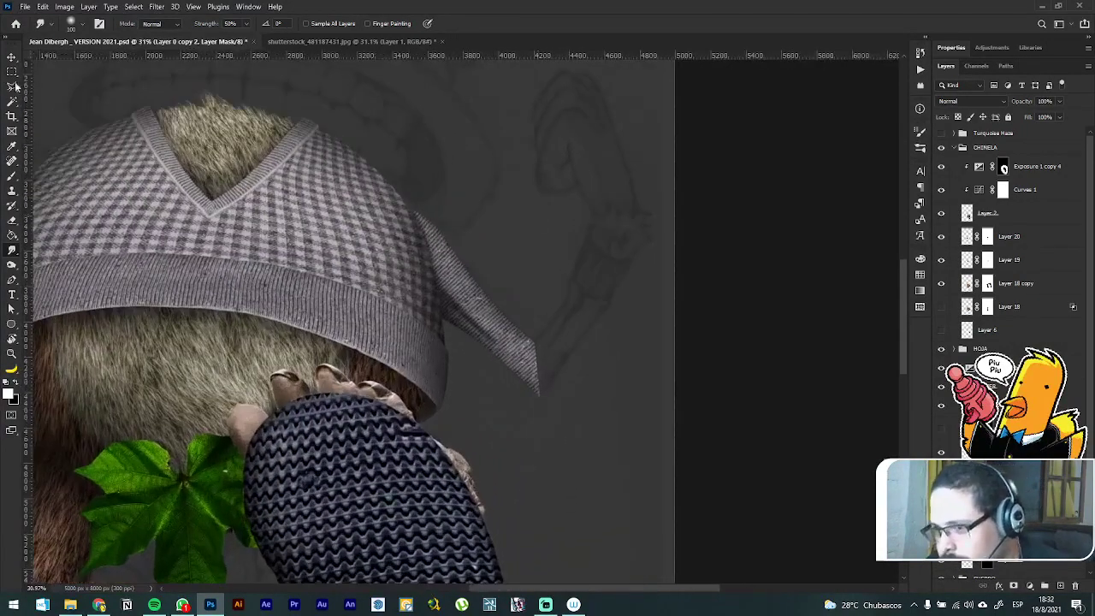
pyautogui.click(9, 58)
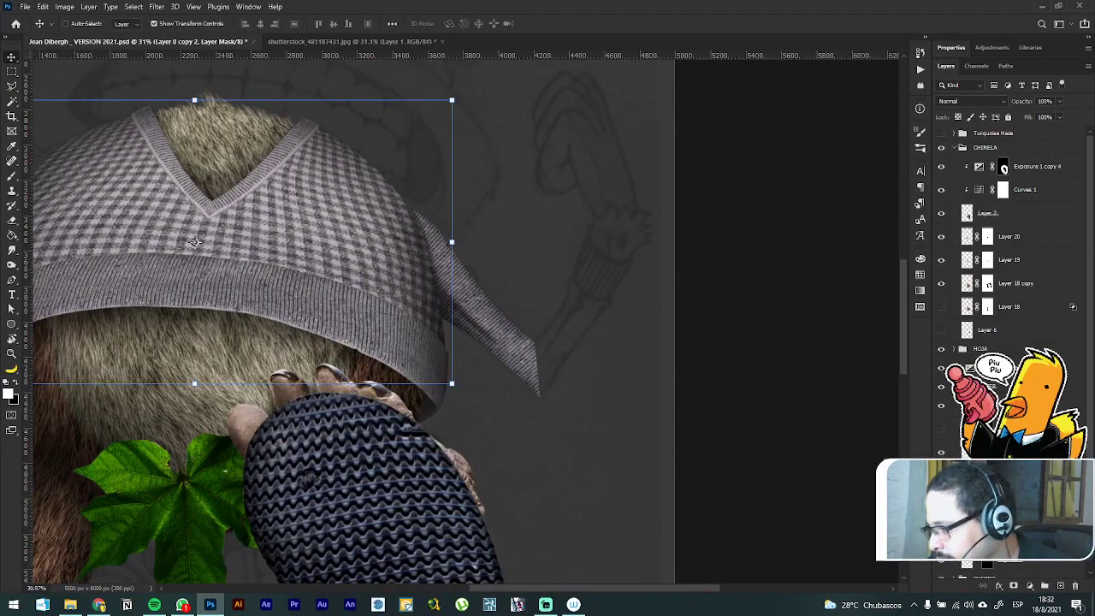
pyautogui.scroll(-5, 1010, 283)
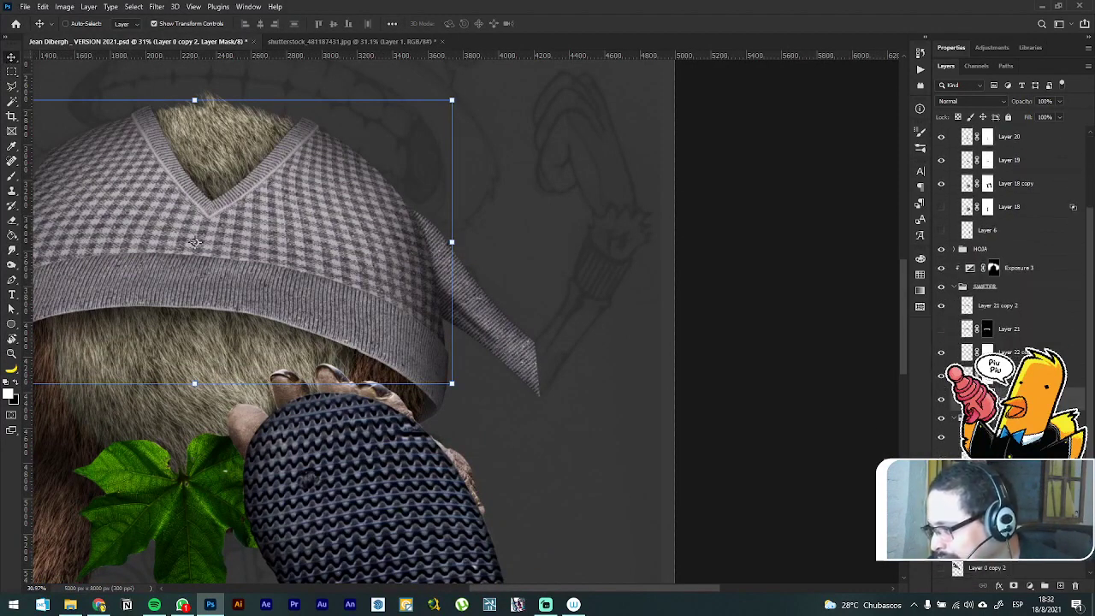
pyautogui.click(453, 288)
pyautogui.scroll(5, 601, 309)
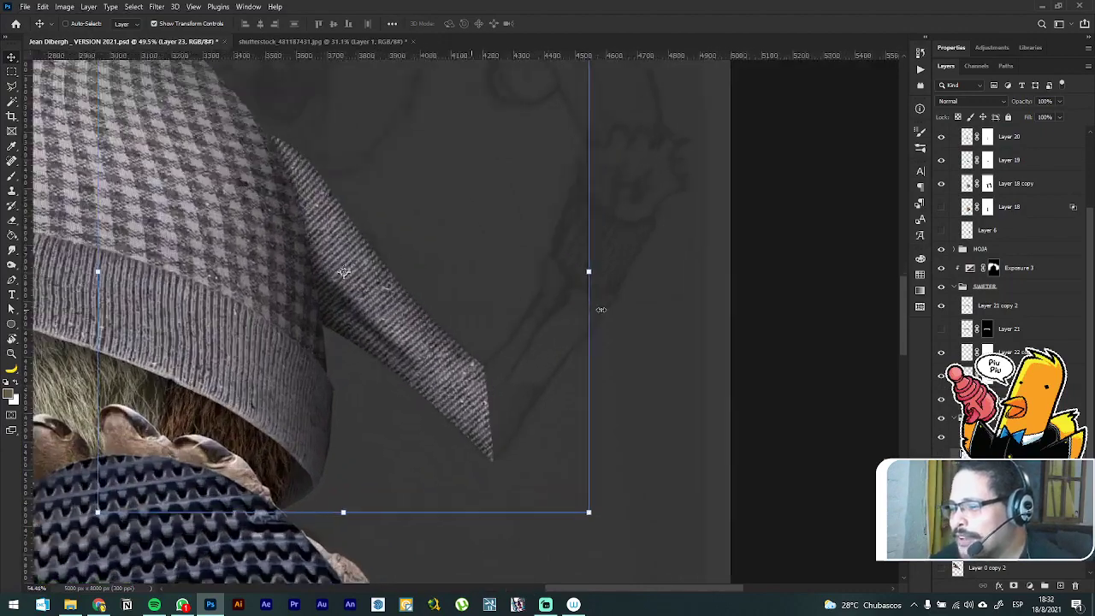
# Step: Try to outline the sketched forearm between elbow and cuff with a freehand Lasso selection
pyautogui.press('l')
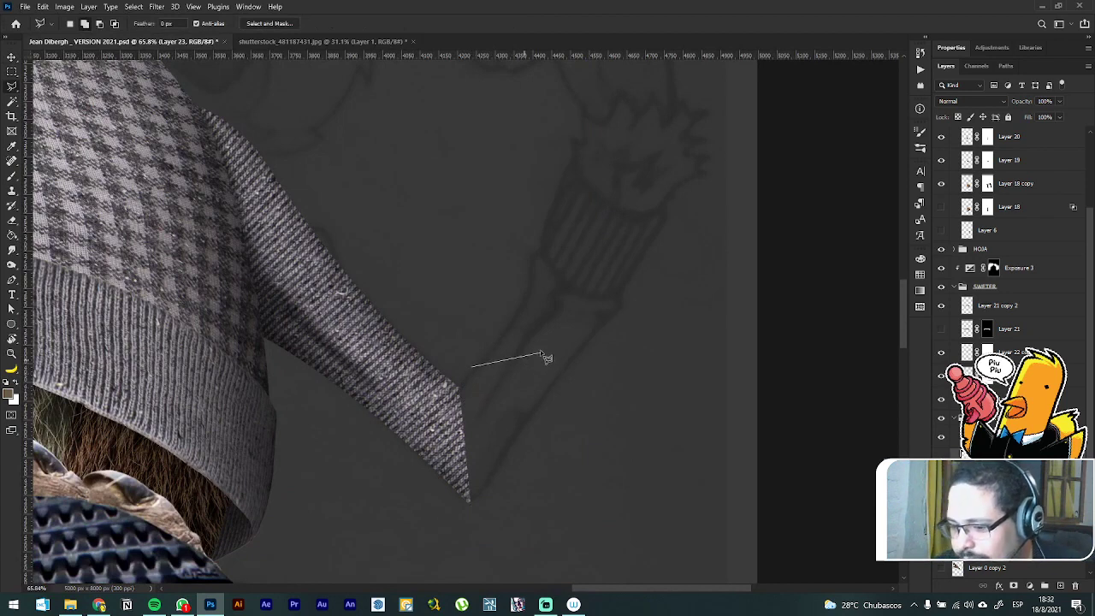
pyautogui.press('Escape')
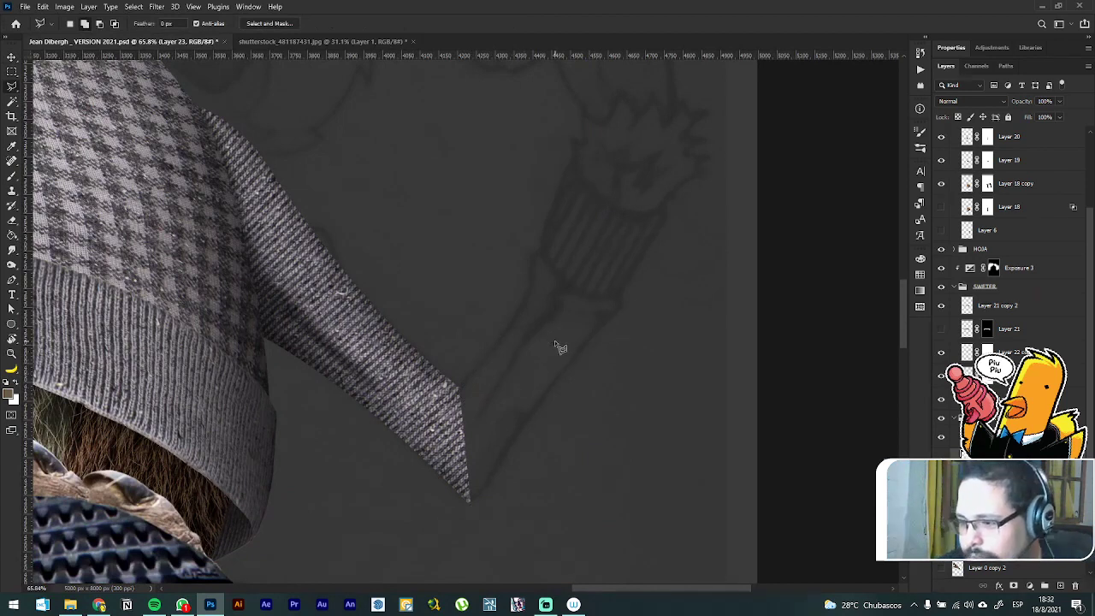
pyautogui.rightClick(17, 85)
pyautogui.click(51, 85)
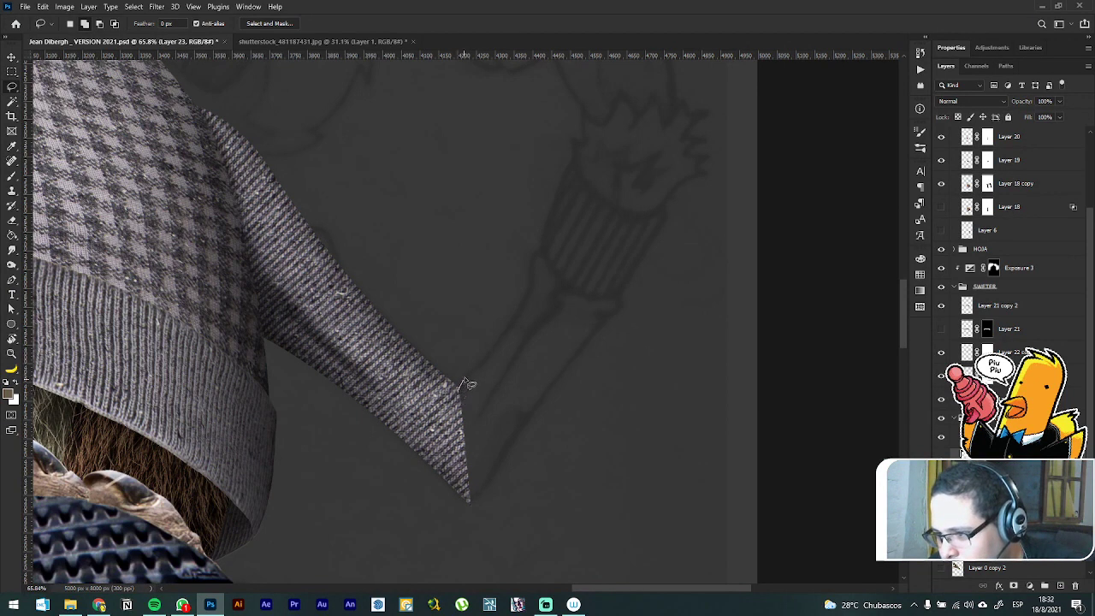
pyautogui.moveTo(476, 366)
pyautogui.mouseDown()
pyautogui.moveTo(520, 310)
pyautogui.moveTo(533, 269)
pyautogui.mouseUp()
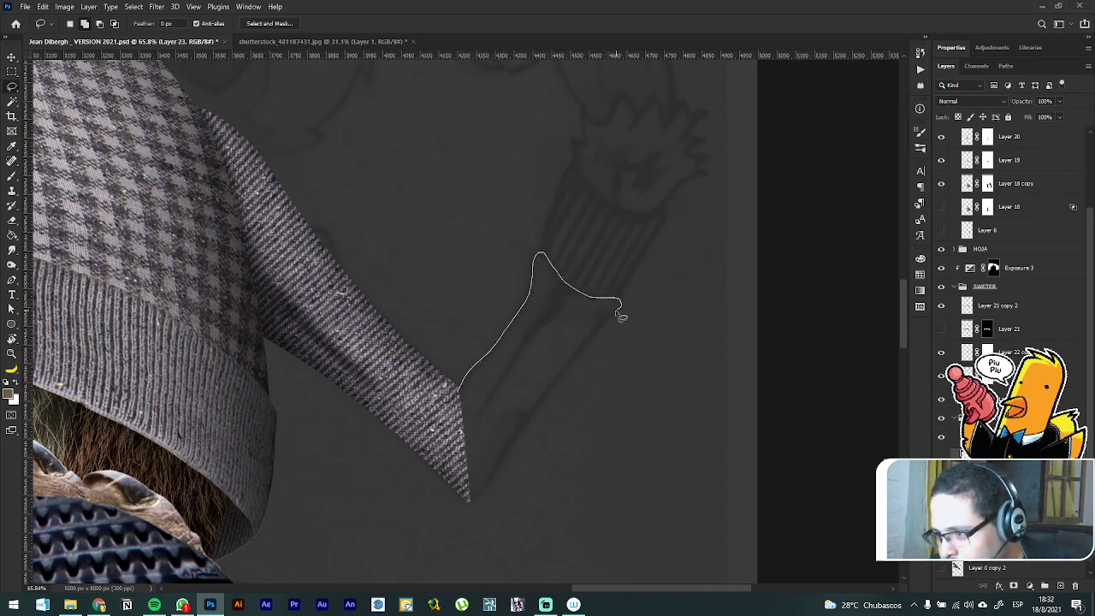
pyautogui.moveTo(613, 323); pyautogui.dragTo(531, 414)
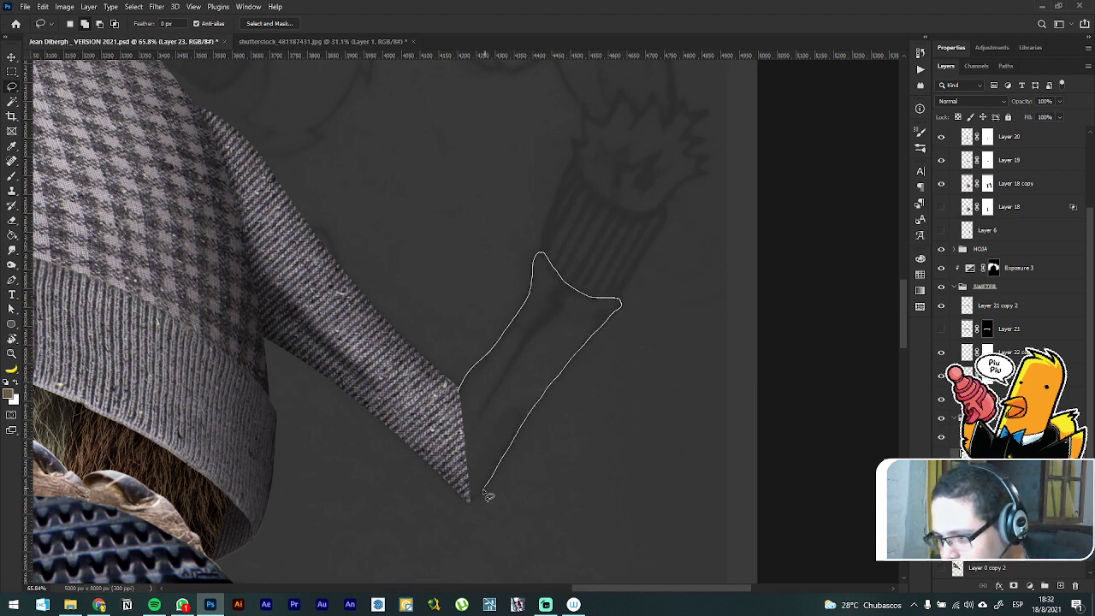
pyautogui.moveTo(473, 508); pyautogui.dragTo(468, 503)
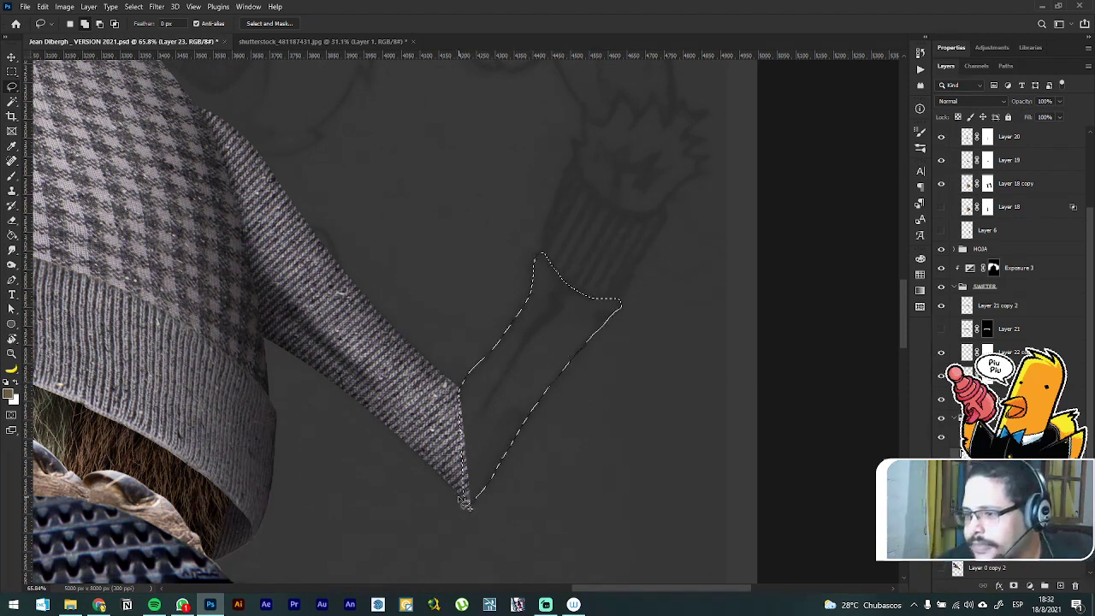
pyautogui.hotkey('ctrl', 'd')
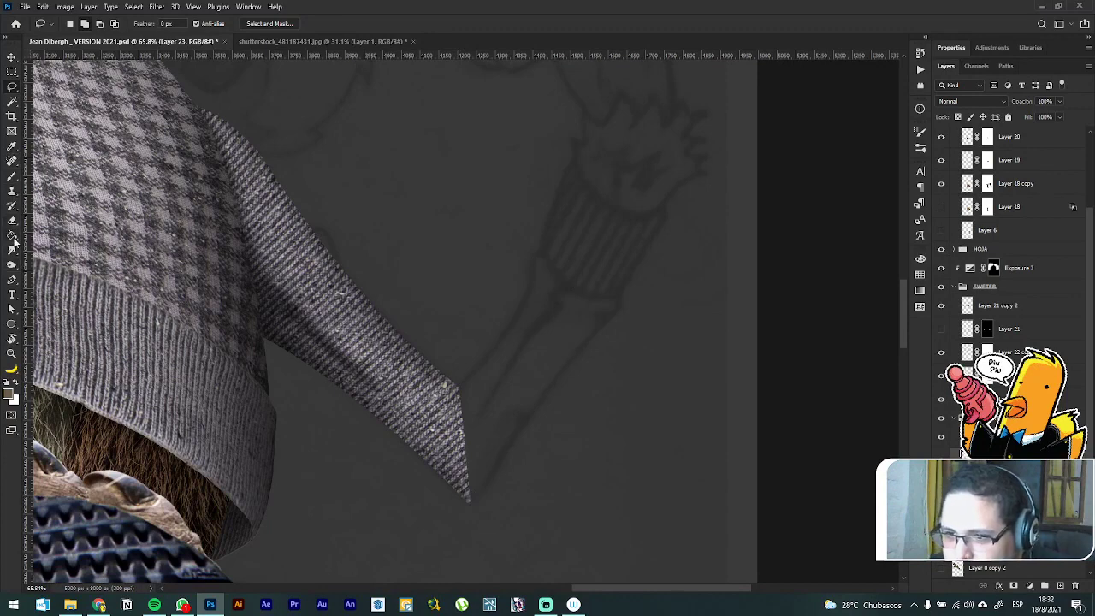
# Step: Trace a closed Pen path around the sketched forearm, from the sleeve's elbow edge up to the cuff and back
pyautogui.click(16, 279)
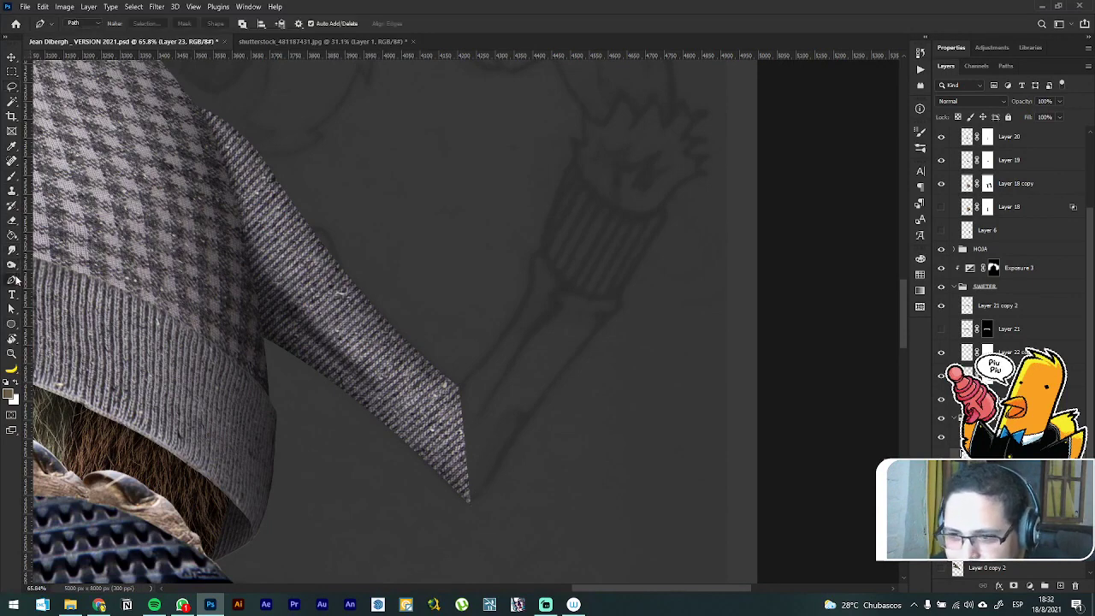
pyautogui.scroll(3, 545, 335)
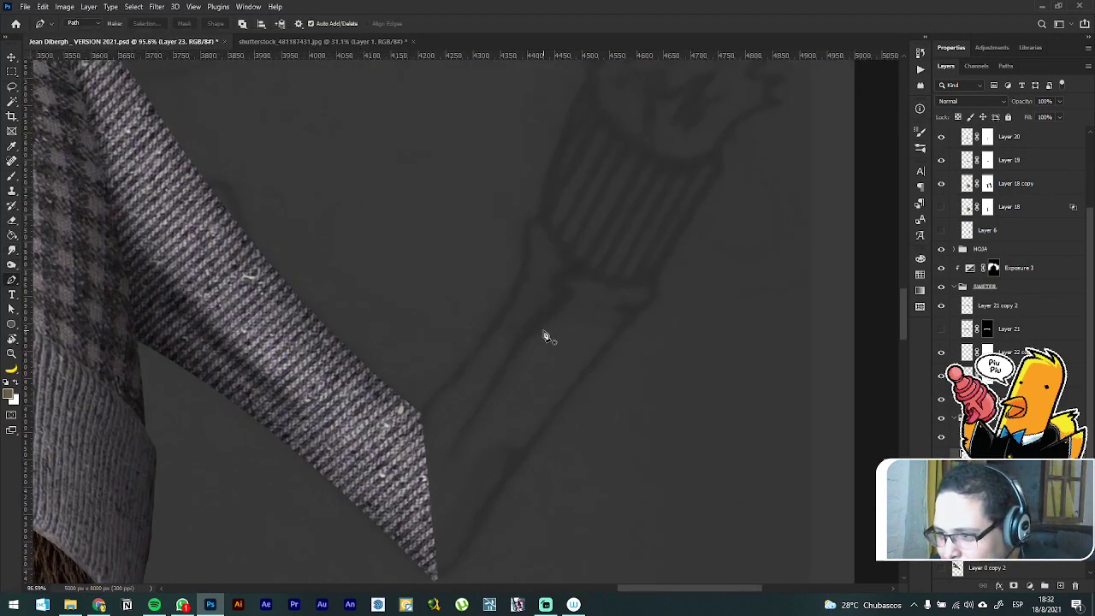
pyautogui.click(421, 416)
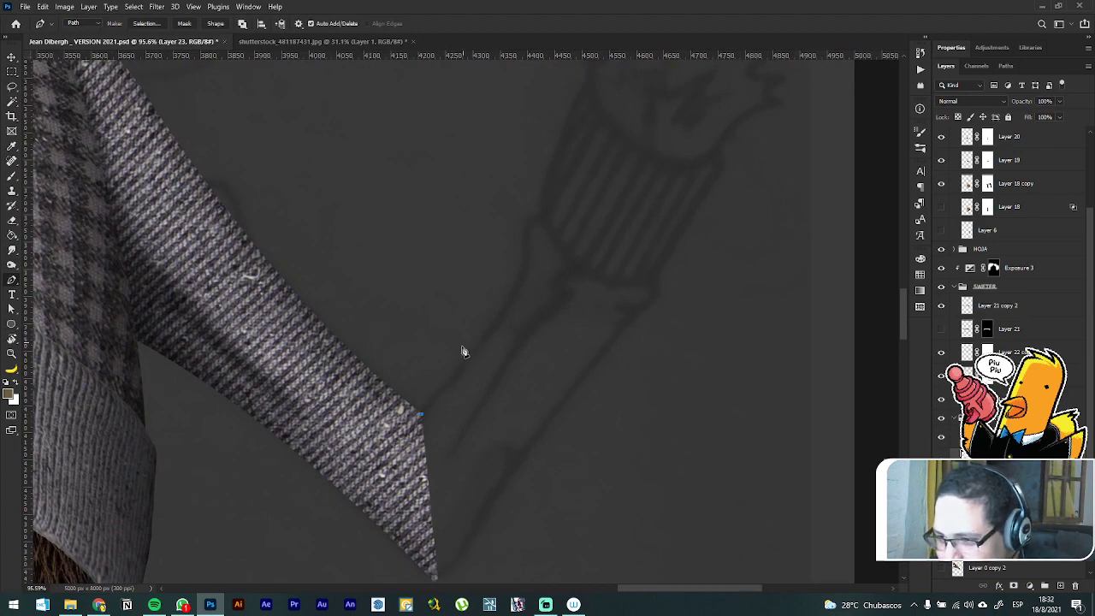
pyautogui.moveTo(482, 342); pyautogui.dragTo(518, 308)
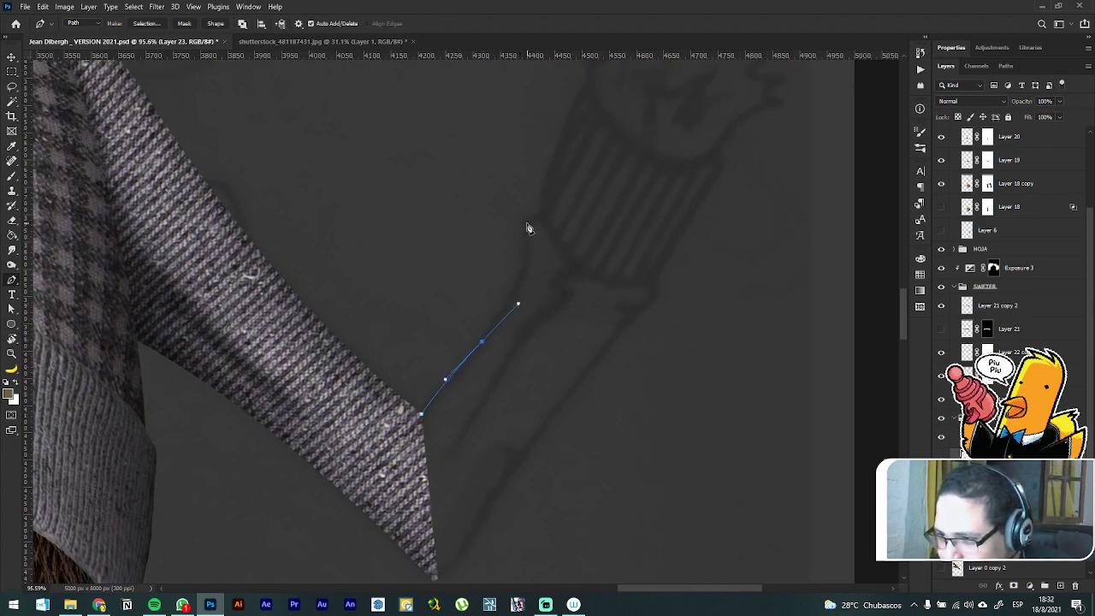
pyautogui.moveTo(528, 220); pyautogui.dragTo(533, 216)
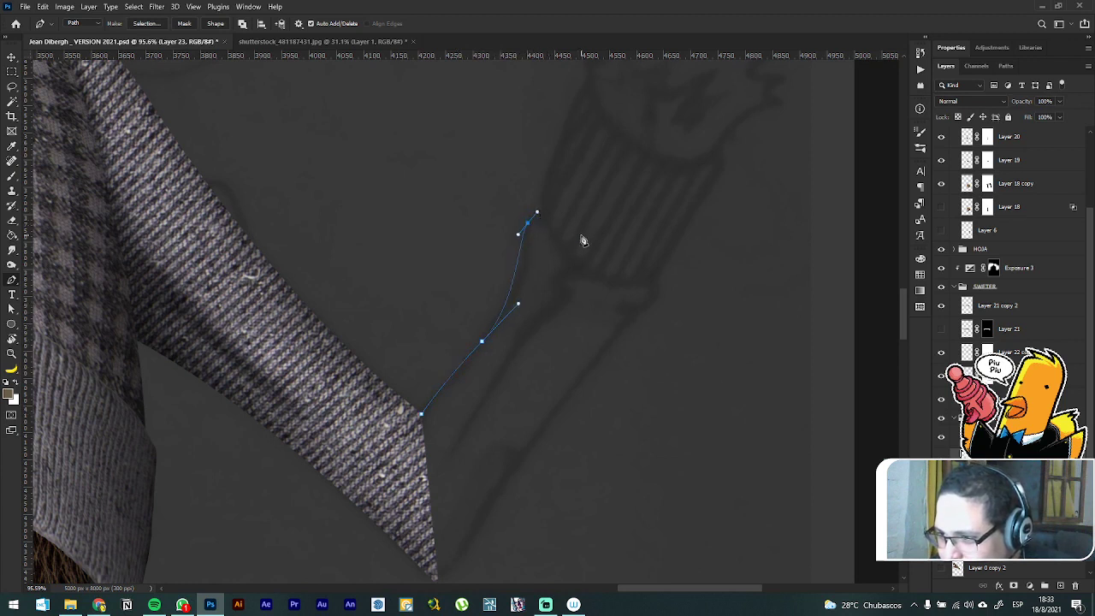
pyautogui.moveTo(595, 240); pyautogui.dragTo(638, 264)
pyautogui.moveTo(654, 301); pyautogui.dragTo(644, 323)
pyautogui.moveTo(601, 359); pyautogui.dragTo(580, 335)
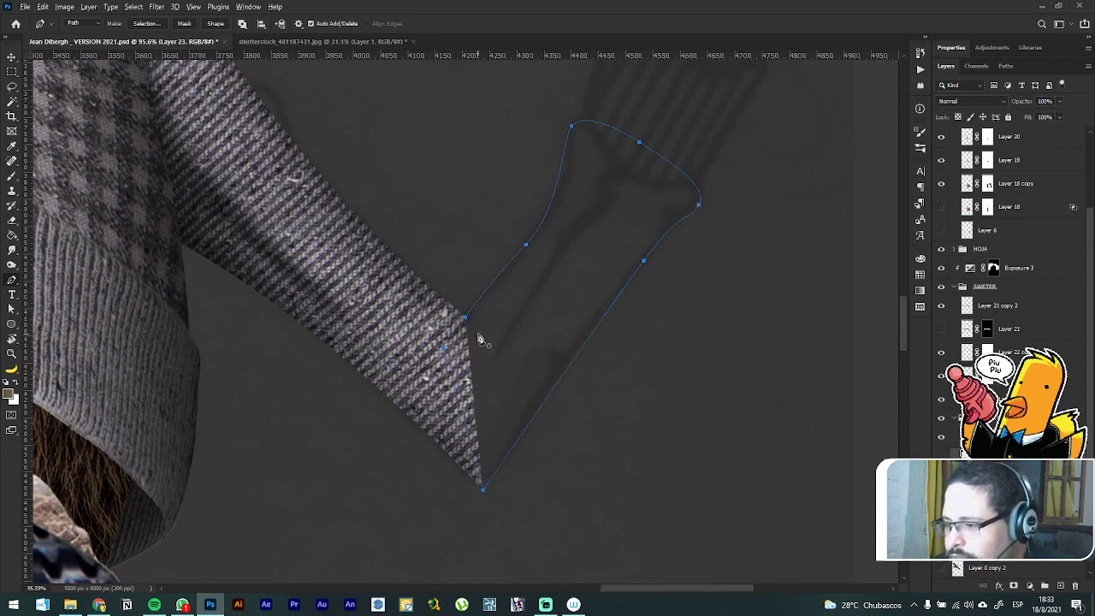
# Step: Convert the closed forearm path into a selection
pyautogui.scroll(-5, 479, 334)
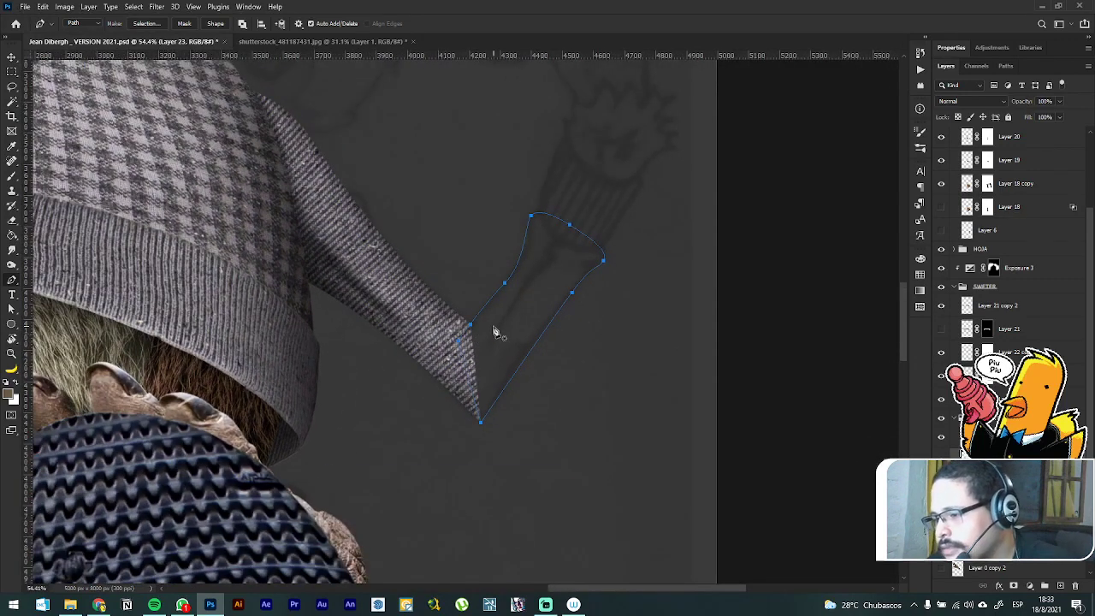
pyautogui.press('v')
pyautogui.press('p')
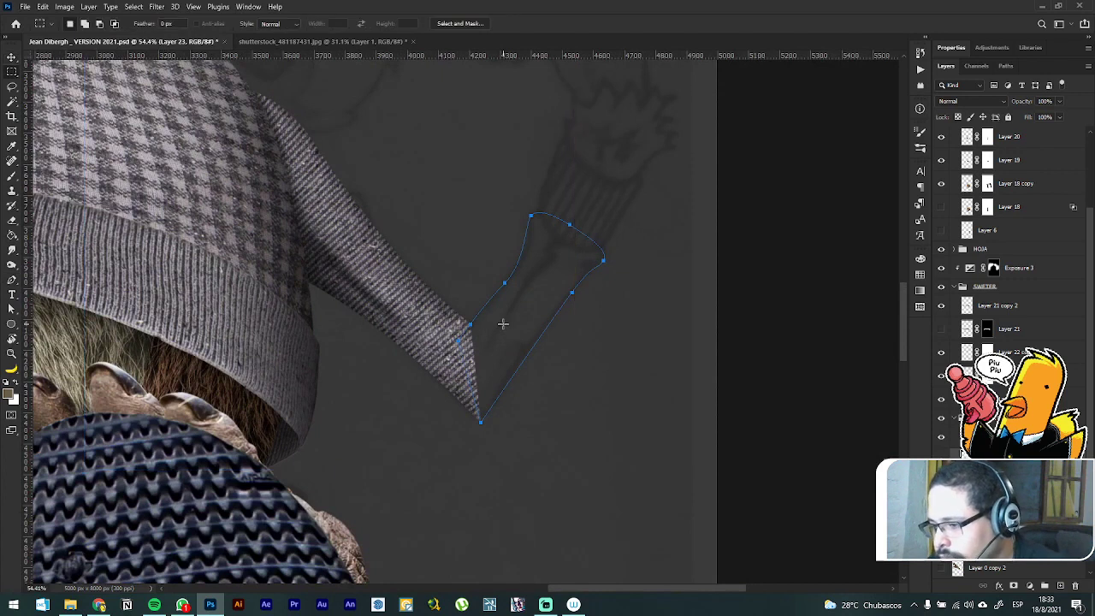
pyautogui.rightClick(511, 312)
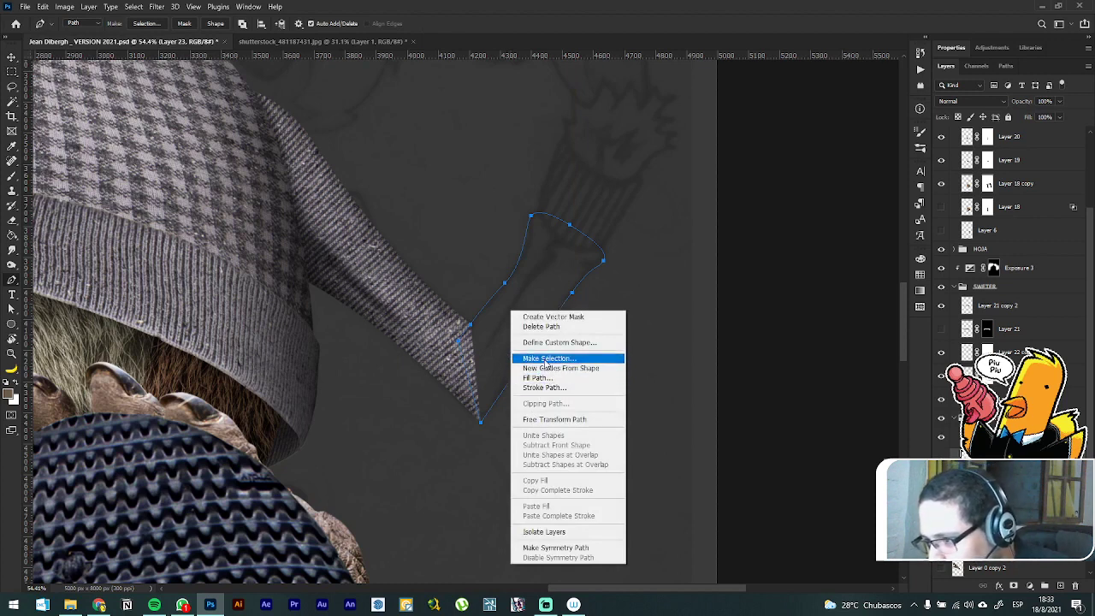
pyautogui.click(548, 359)
pyautogui.press('Return')
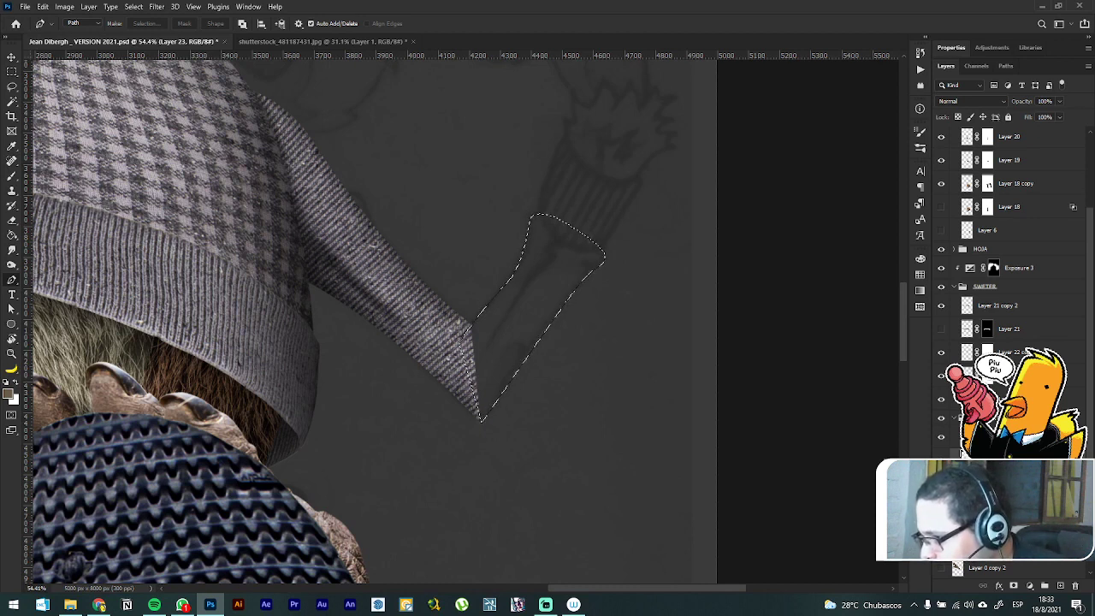
# Step: Duplicate the sleeve's knit layer and replace the copy's layer mask with one made from the forearm selection
pyautogui.hotkey('ctrl', 'shift', 'alt', 'n')
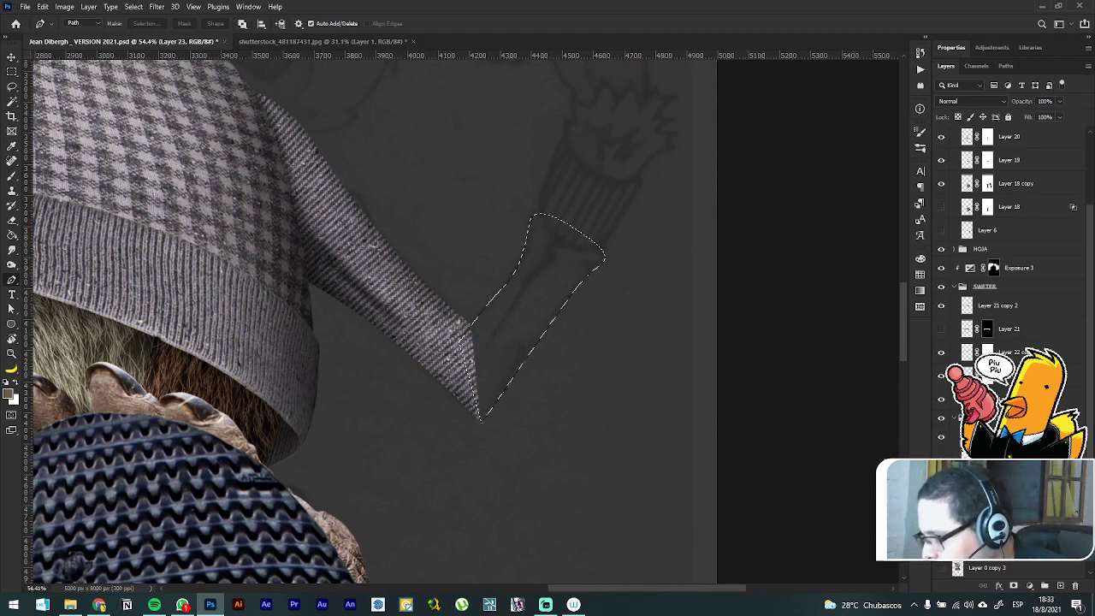
pyautogui.hotkey('ctrl', 'j')
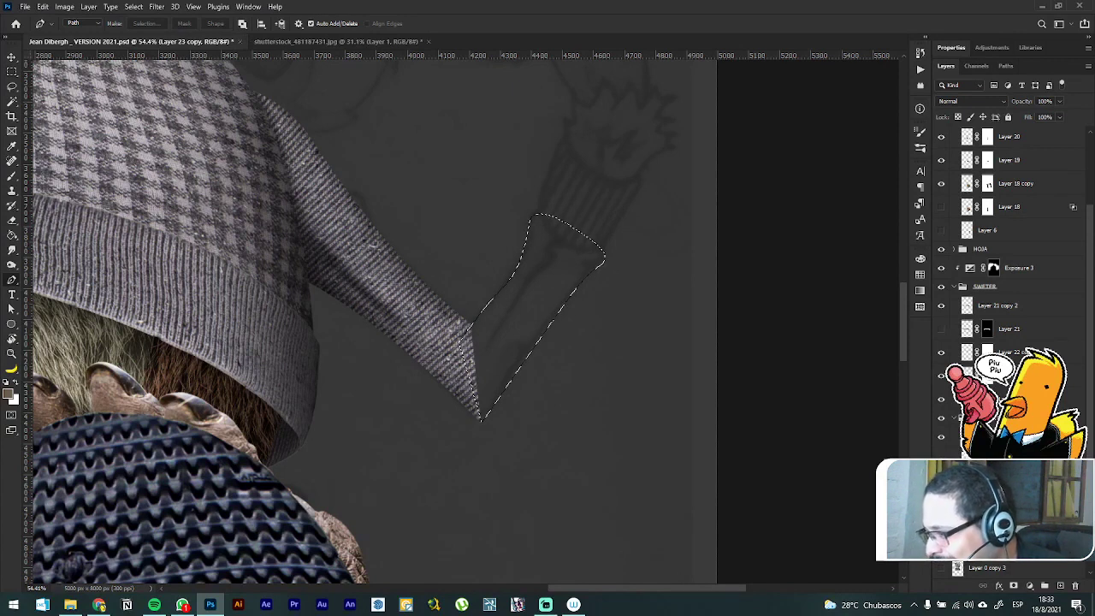
pyautogui.click(987, 483)
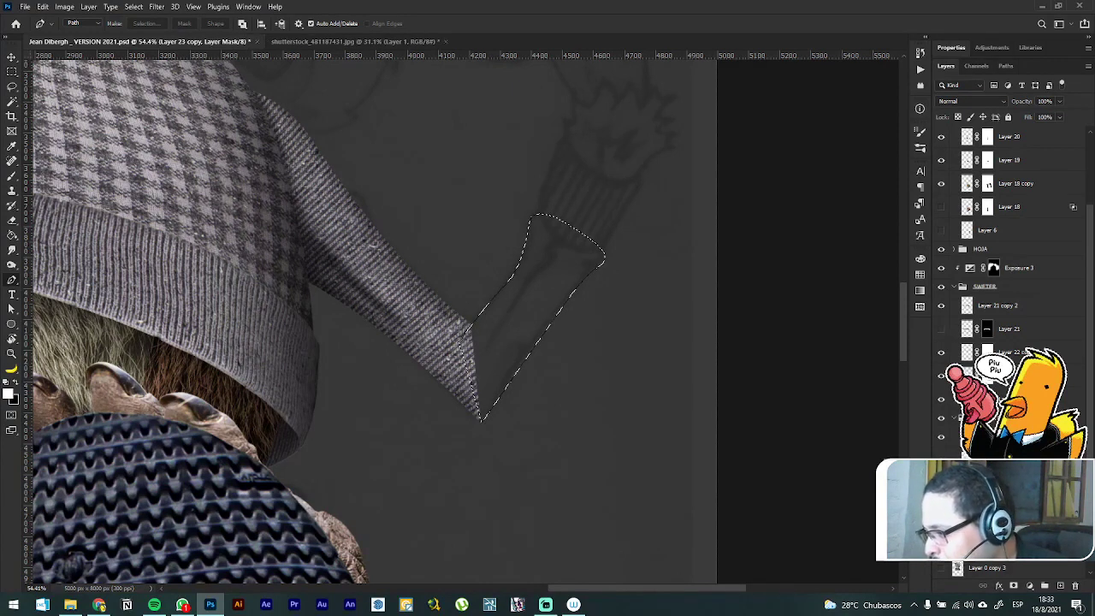
pyautogui.rightClick(987, 484)
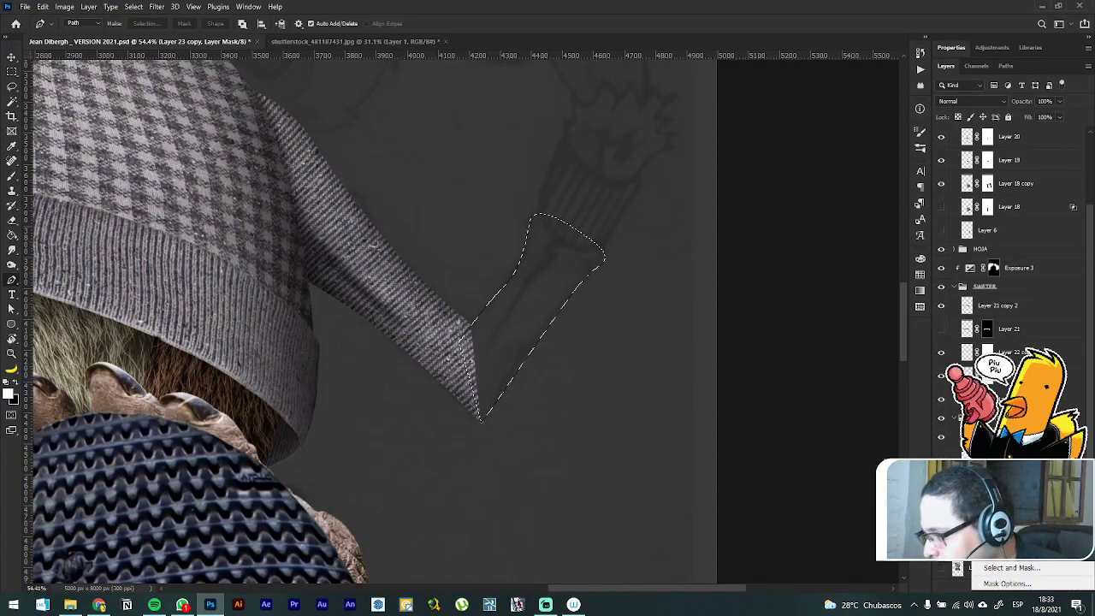
pyautogui.click(1014, 493)
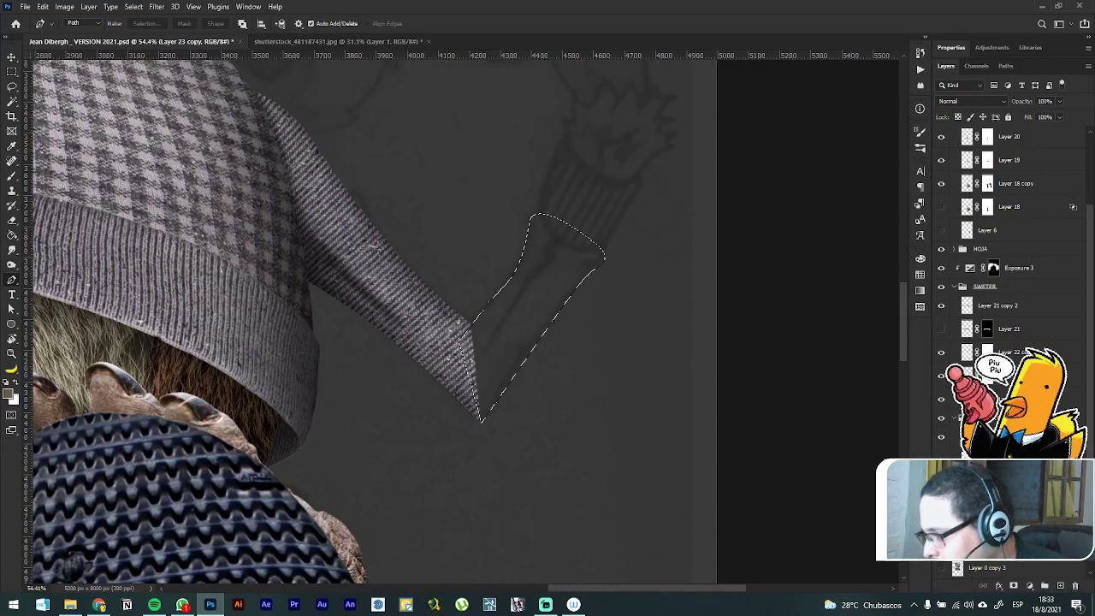
pyautogui.click(1013, 587)
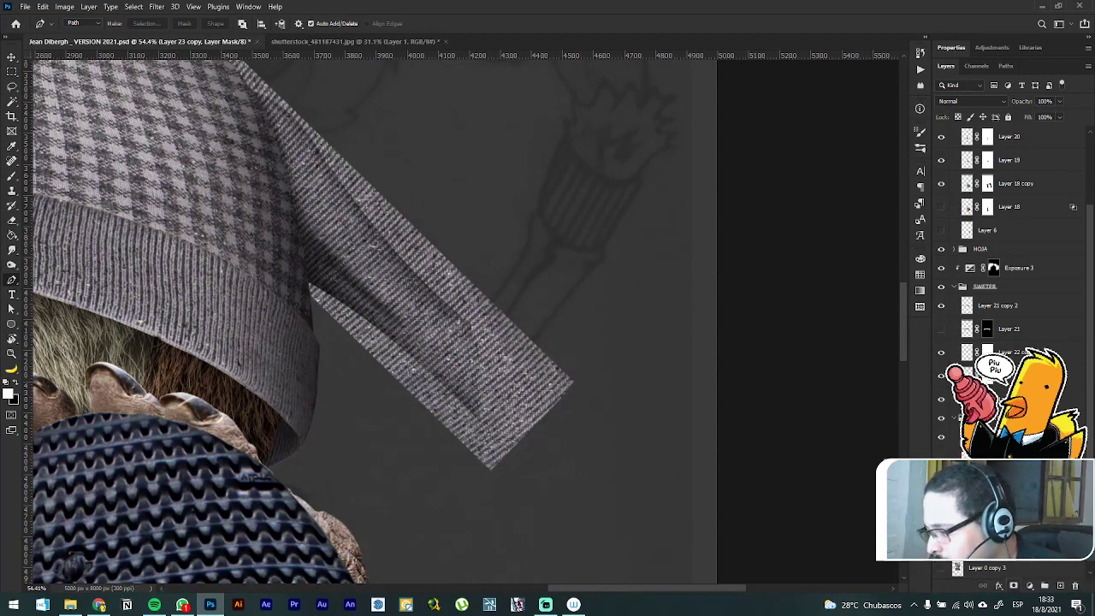
pyautogui.hotkey('ctrl', 'i')
pyautogui.press('v')
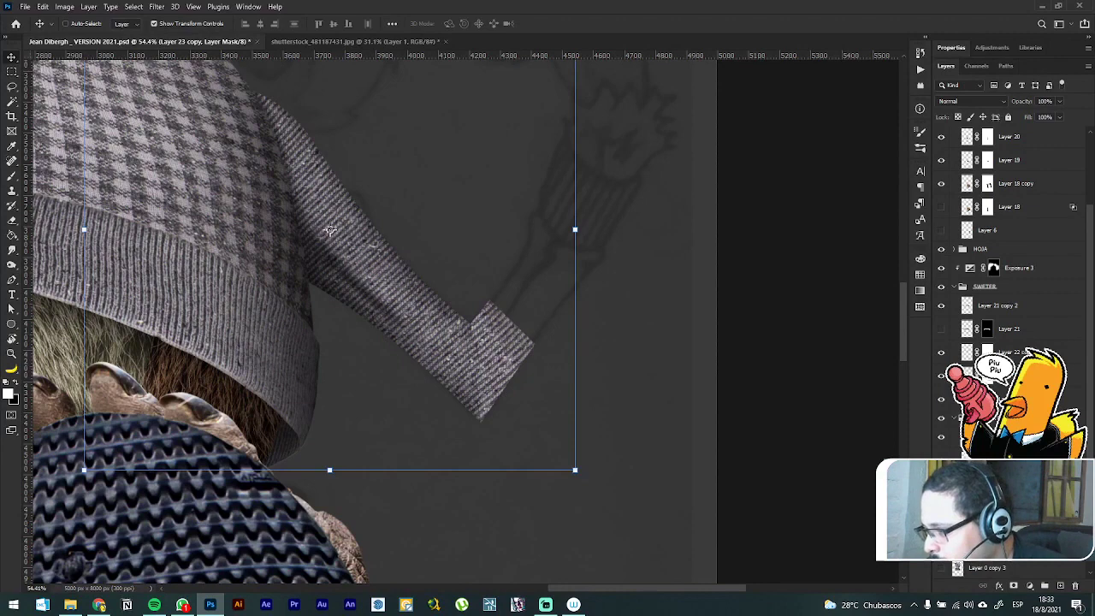
# Step: Unlink the copy's mask, then rotate the knit about 75° and move it to fill the forearm shape
pyautogui.keyDown('ctrl'); pyautogui.click(531, 317); pyautogui.keyUp('ctrl')
pyautogui.click(967, 376)
pyautogui.scroll(-1, 663, 406)
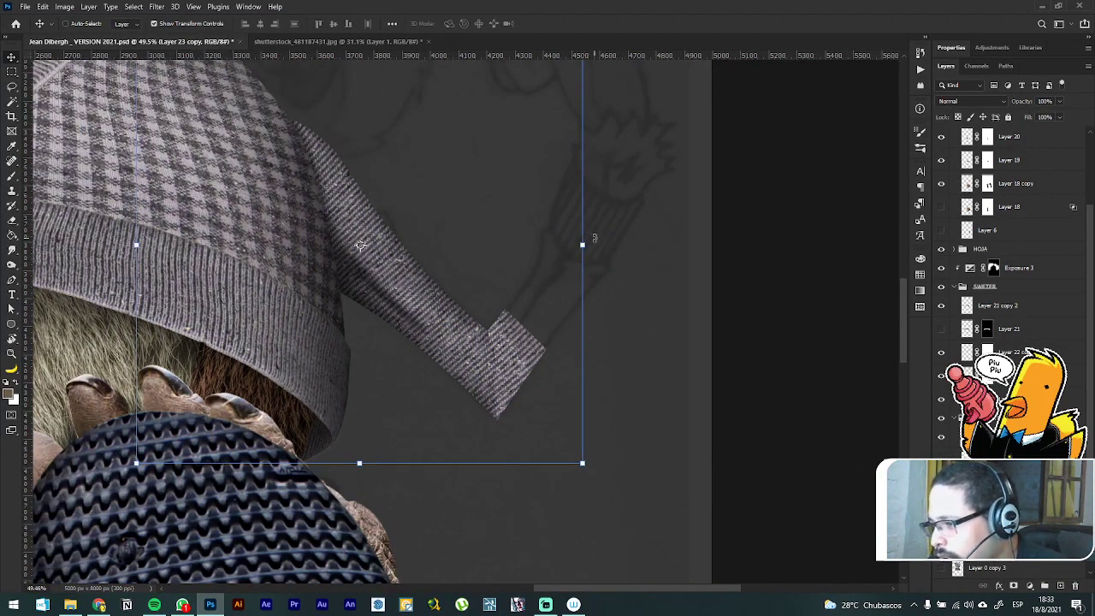
pyautogui.moveTo(595, 238); pyautogui.dragTo(438, 390)
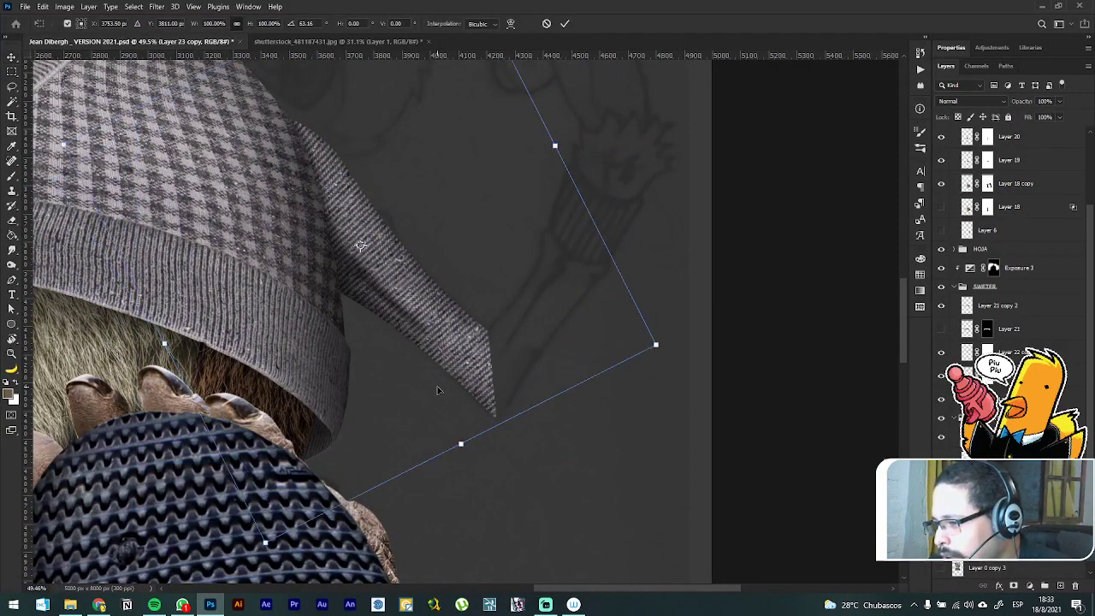
pyautogui.moveTo(432, 259); pyautogui.dragTo(615, 325)
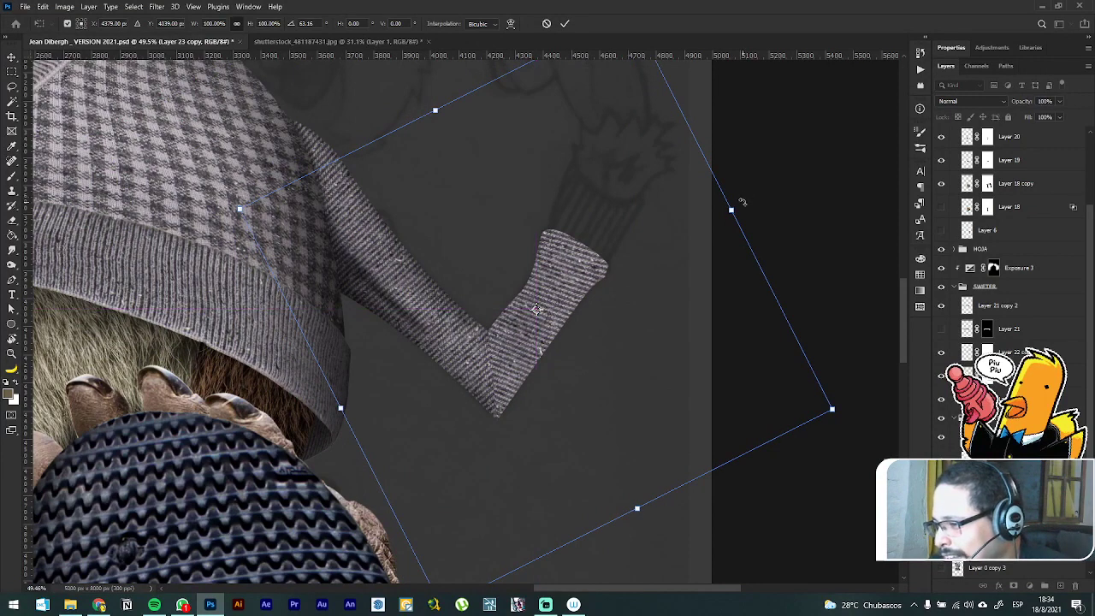
pyautogui.moveTo(742, 202); pyautogui.dragTo(768, 246)
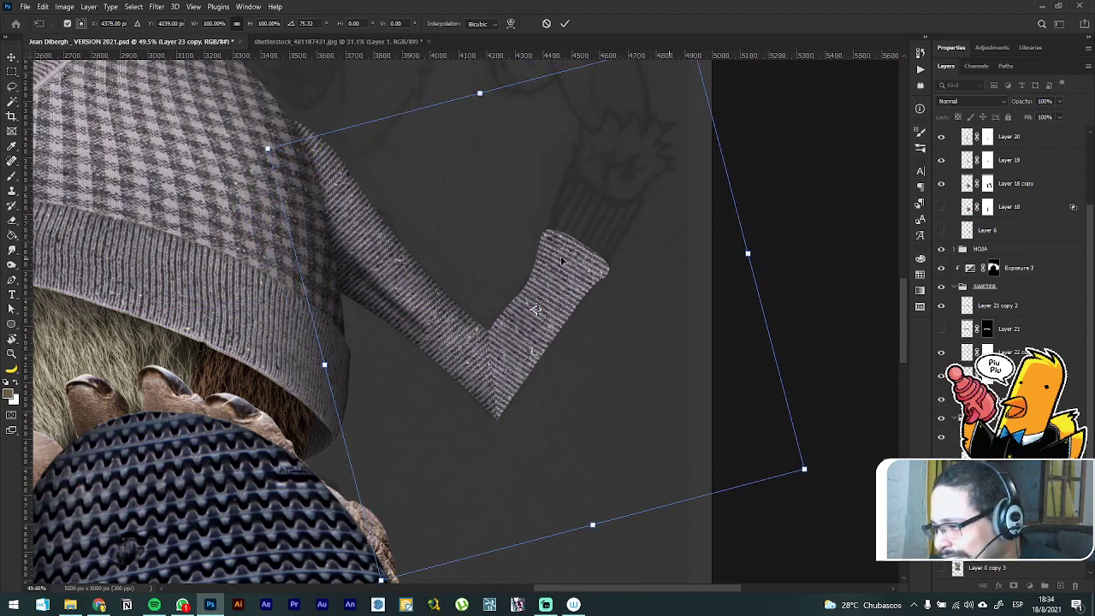
pyautogui.moveTo(563, 261); pyautogui.dragTo(563, 261)
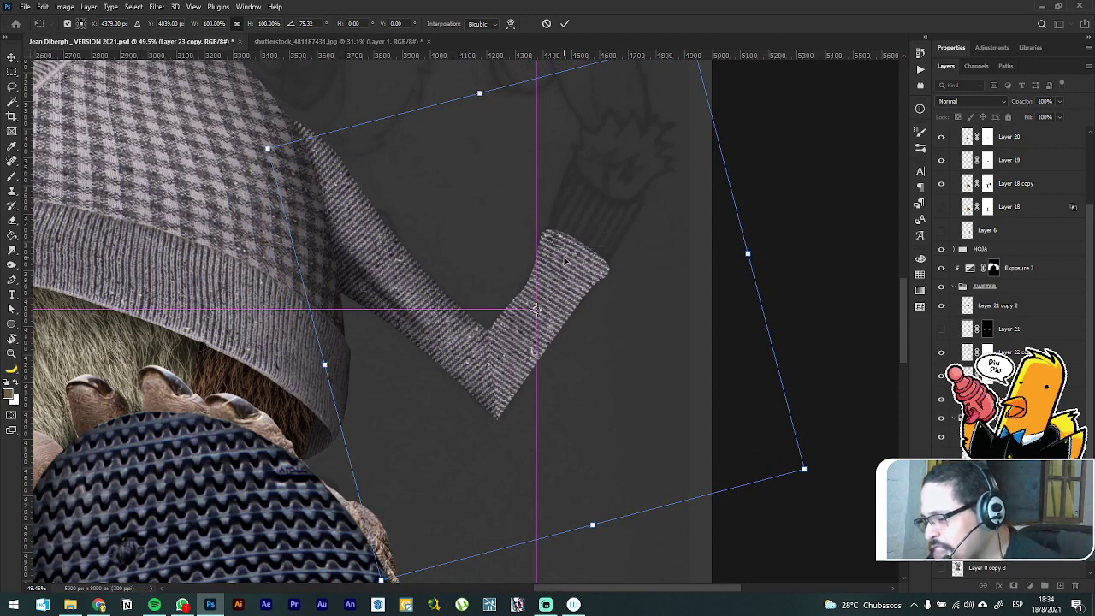
pyautogui.press('Return')
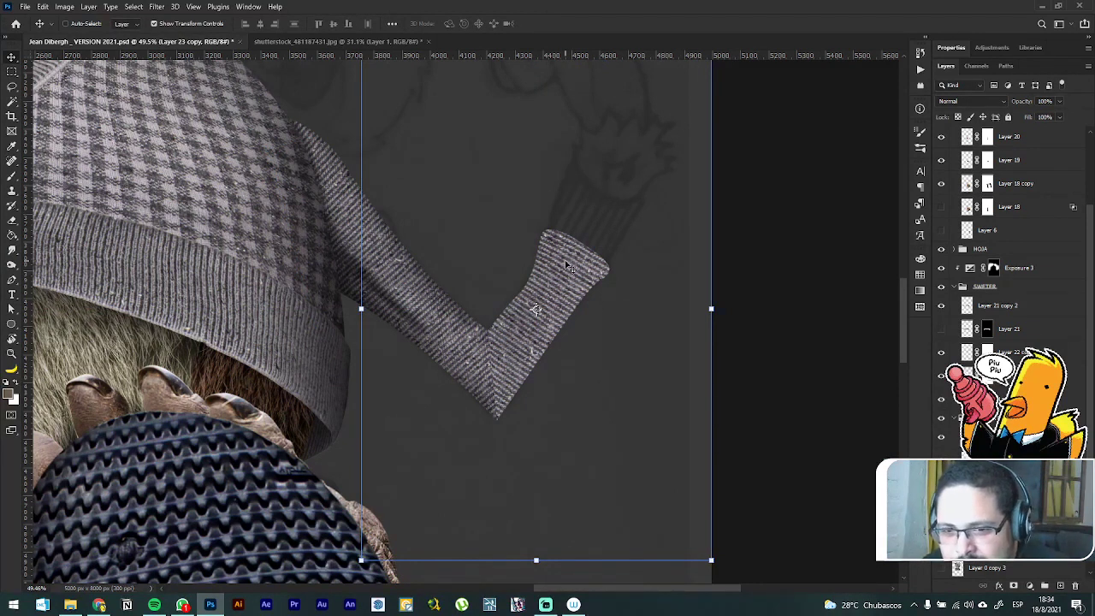
# Step: Nudge the forearm's knit inside its mask so its rows meet the upper sleeve's rows at the elbow seam
pyautogui.moveTo(552, 288); pyautogui.dragTo(547, 289)
pyautogui.scroll(2, 548, 289)
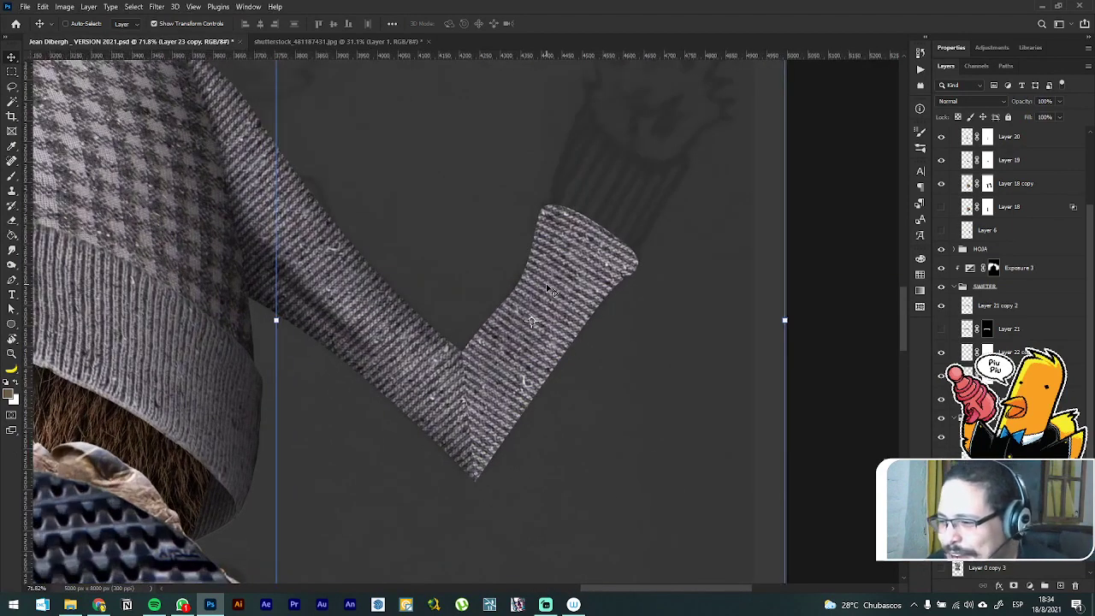
pyautogui.scroll(-1, 548, 289)
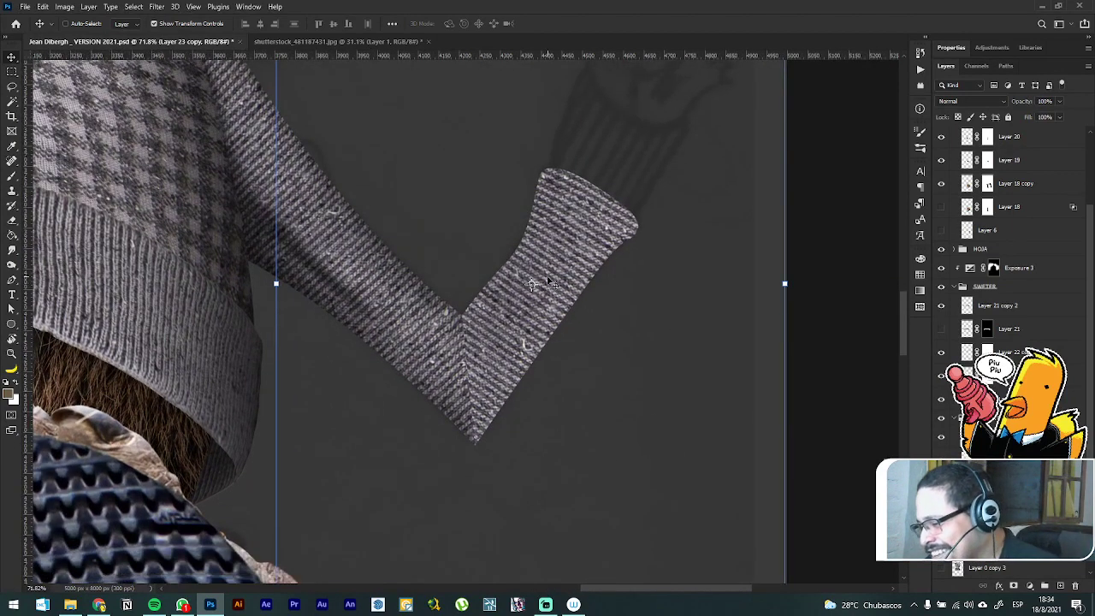
pyautogui.scroll(5, 547, 287)
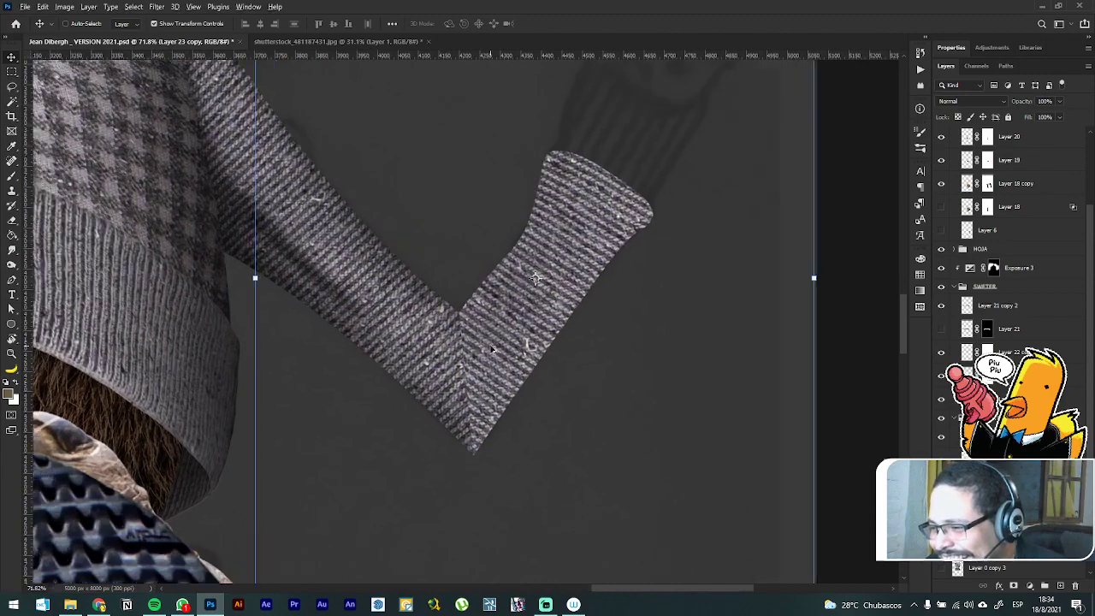
pyautogui.scroll(1, 477, 349)
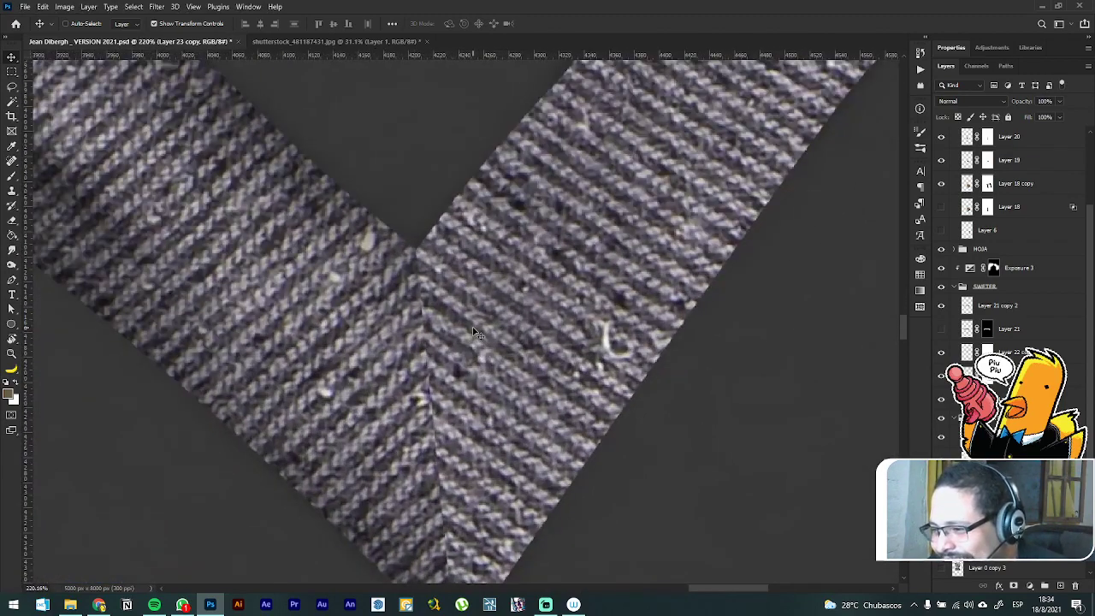
pyautogui.moveTo(476, 333); pyautogui.dragTo(475, 325)
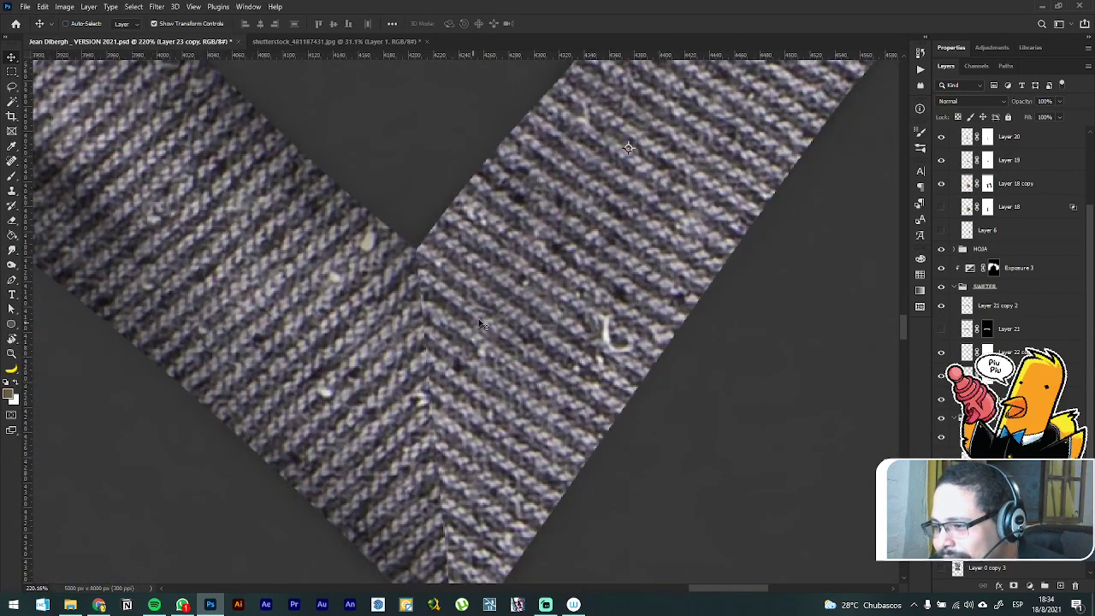
pyautogui.scroll(-5, 515, 297)
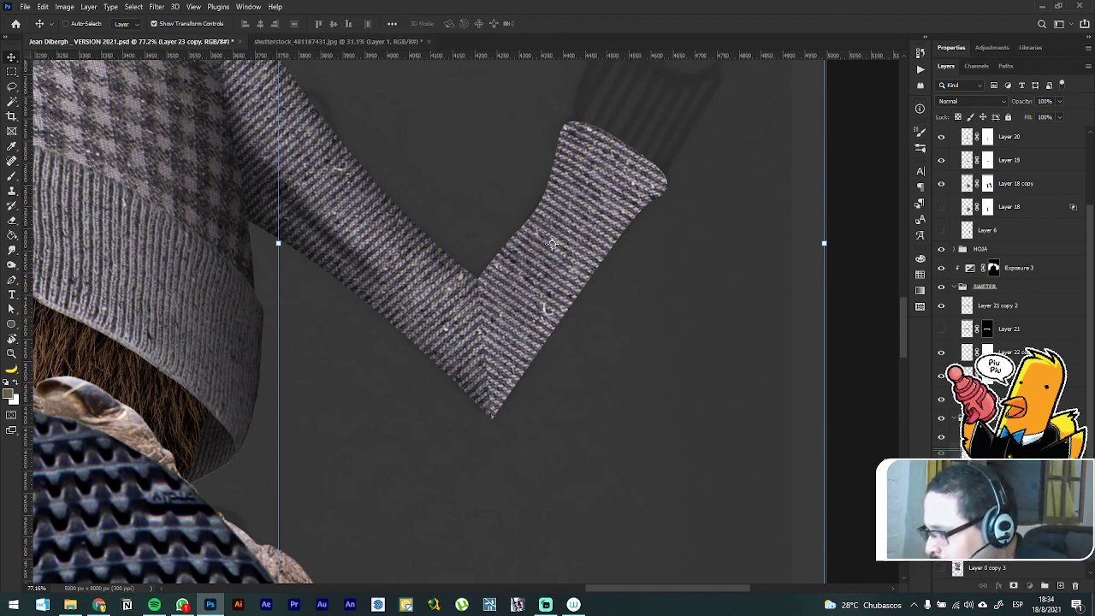
# Step: Duplicate the forearm's knit layer and release the sleeve's exposure adjustment from its clipping mask
pyautogui.hotkey('ctrl', 'j')
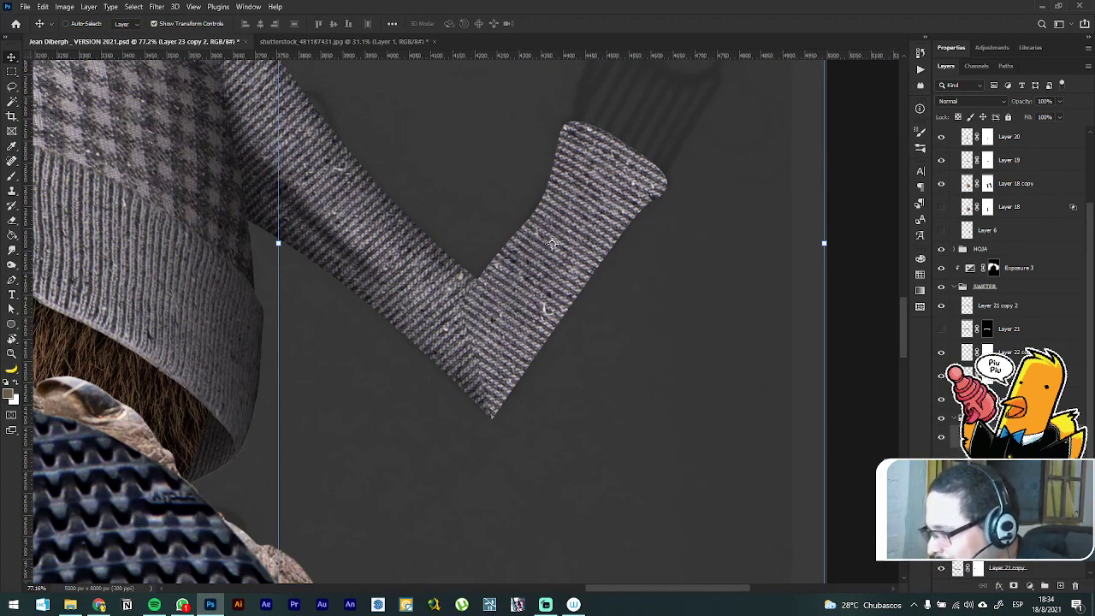
pyautogui.keyDown('shift'); pyautogui.click(1059, 462); pyautogui.keyUp('shift')
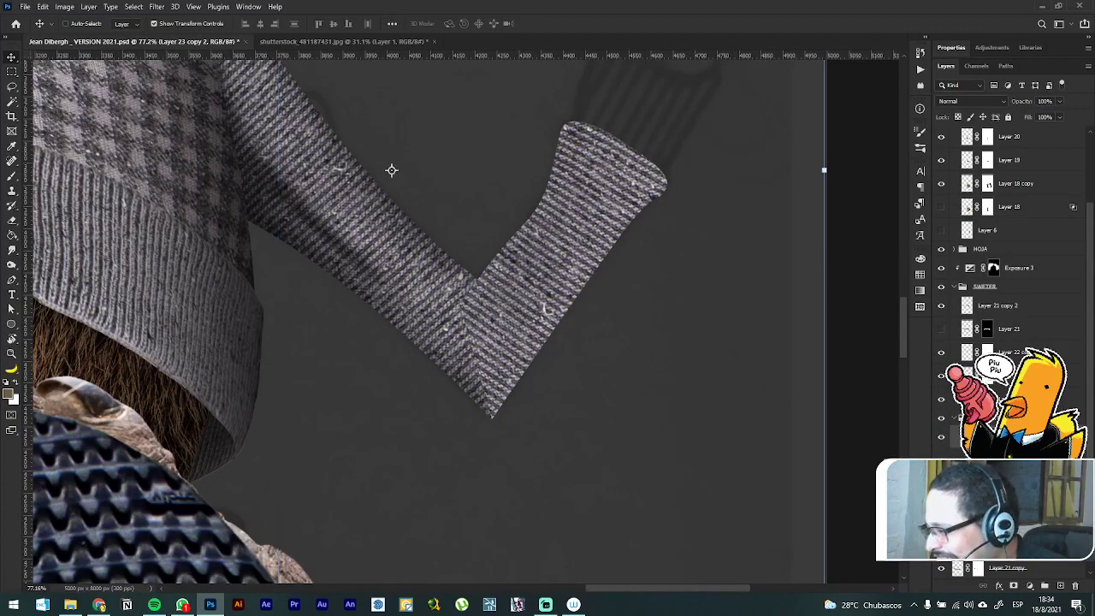
pyautogui.rightClick(1059, 462)
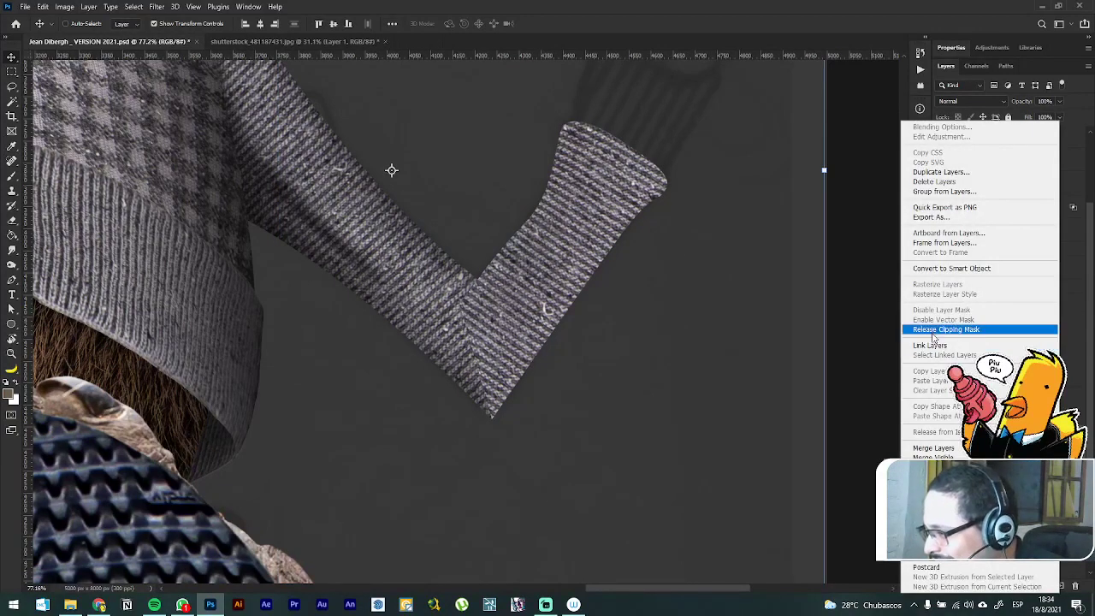
pyautogui.click(931, 346)
pyautogui.click(1027, 461)
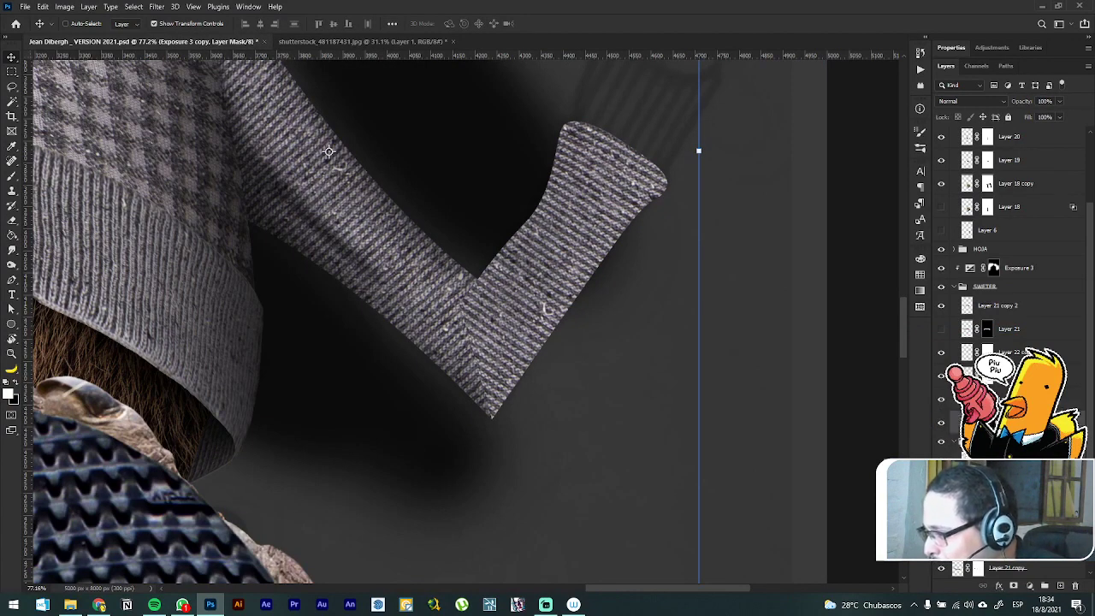
pyautogui.hotkey('ctrl', 'z')
# Step: Move the exposure adjustment above the grouped sleeve and forearm layers and clip it to them
pyautogui.rightClick(1050, 423)
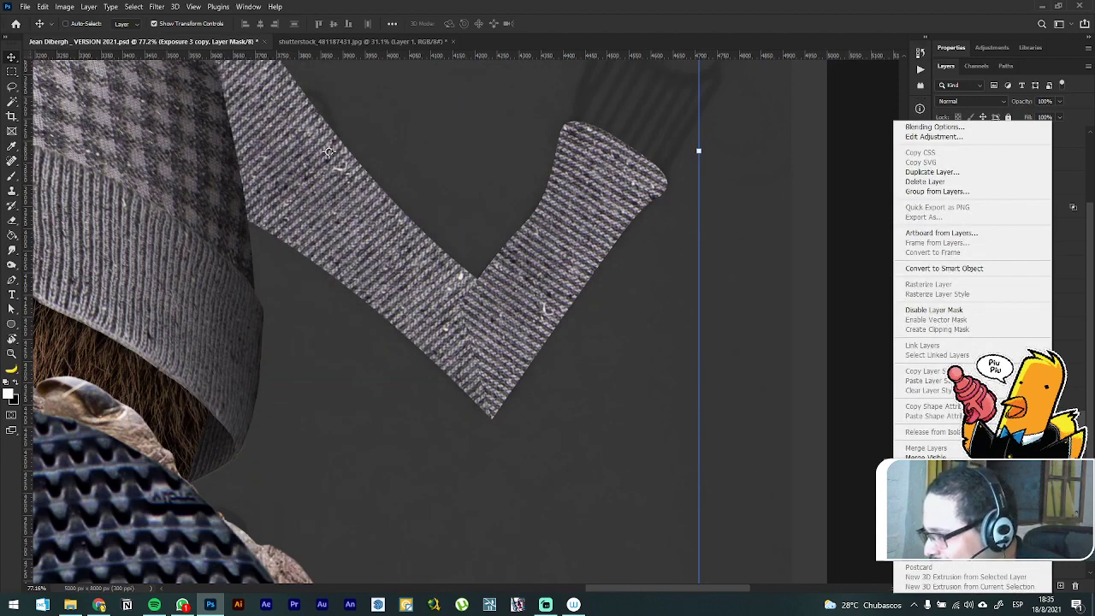
pyautogui.press('Escape')
pyautogui.rightClick(1062, 422)
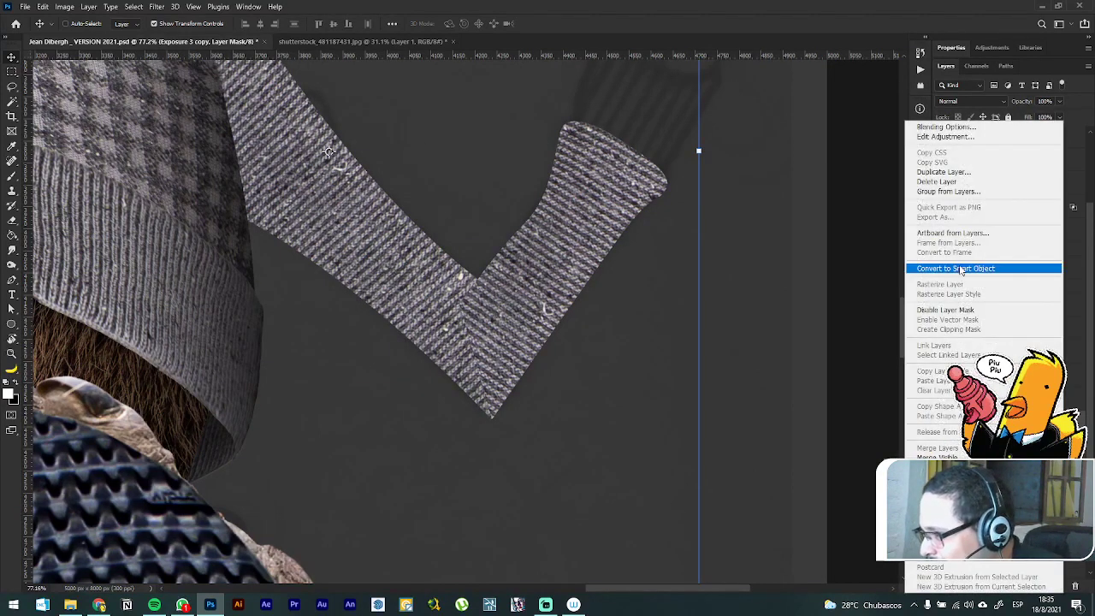
pyautogui.press('Escape')
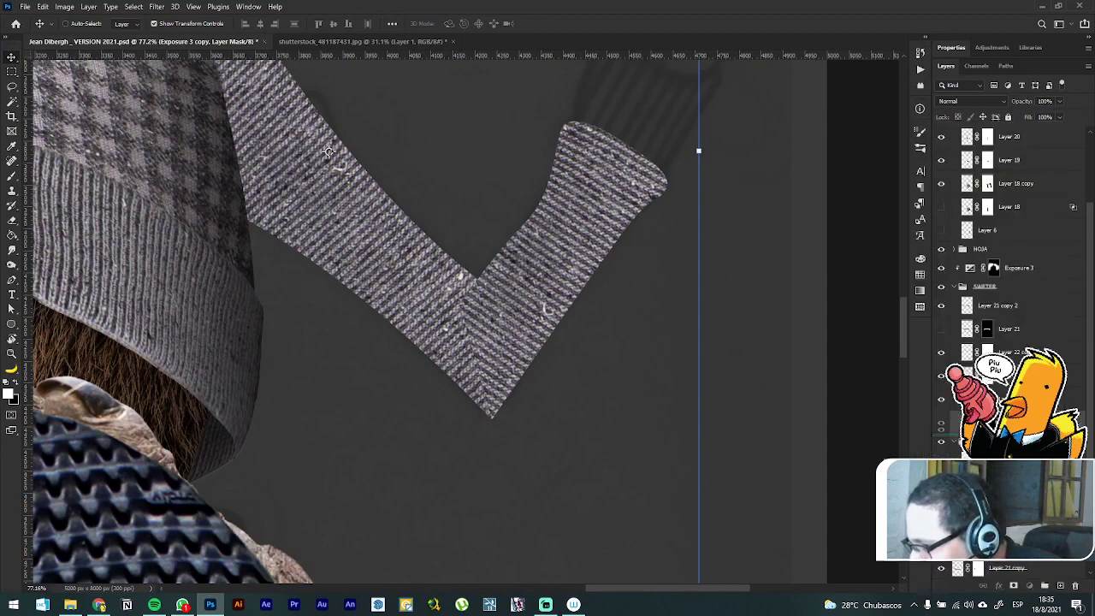
pyautogui.rightClick(1050, 422)
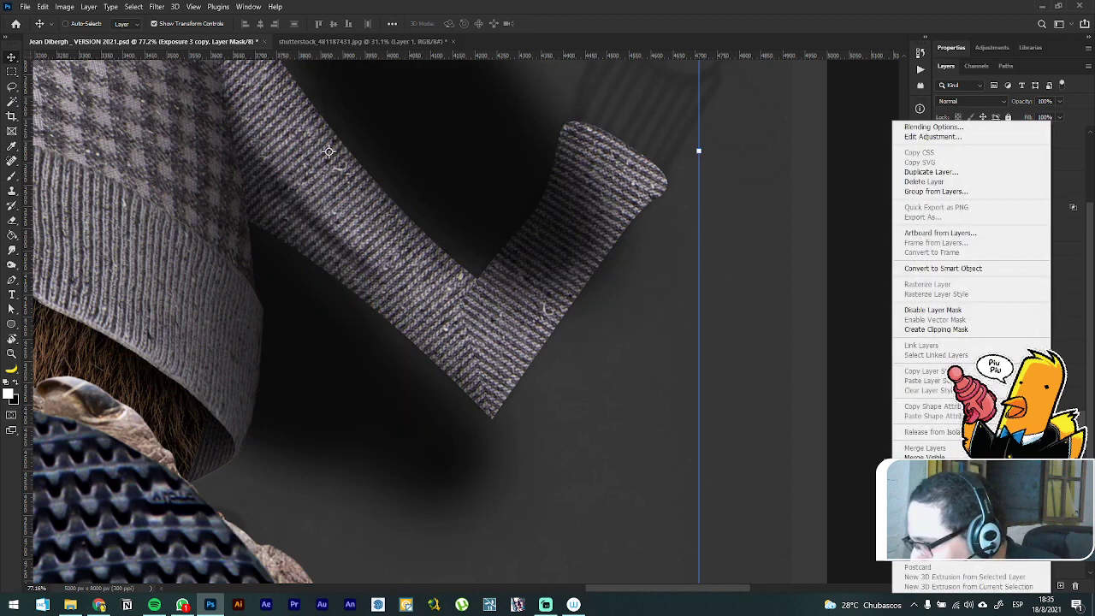
pyautogui.click(935, 329)
# Step: Hide the clipped exposure shading and delete the layer mask of the duplicated forearm knit
pyautogui.click(940, 423)
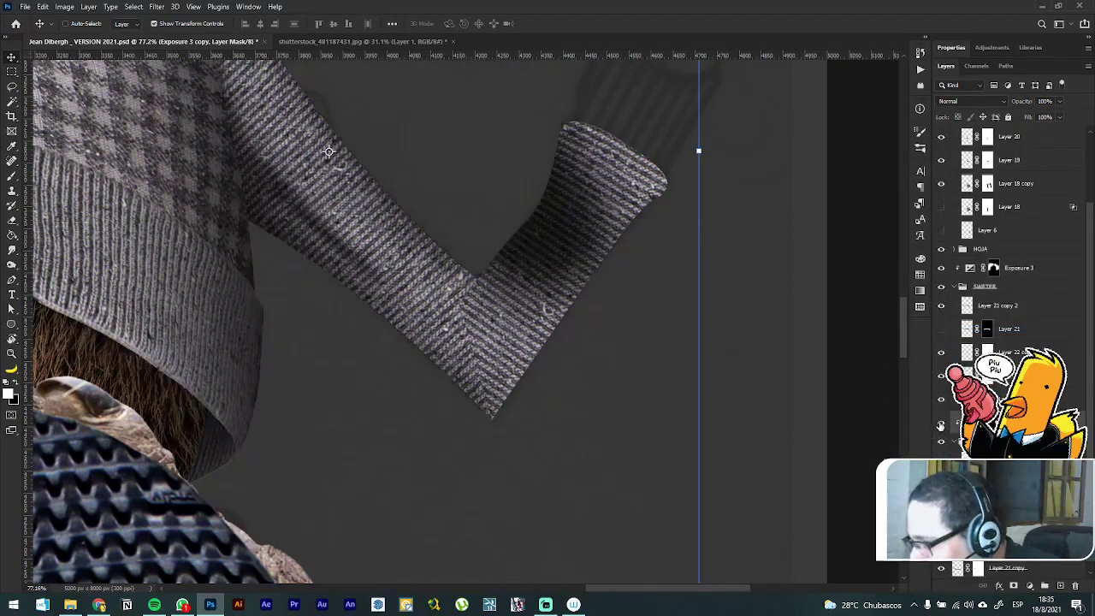
pyautogui.click(940, 425)
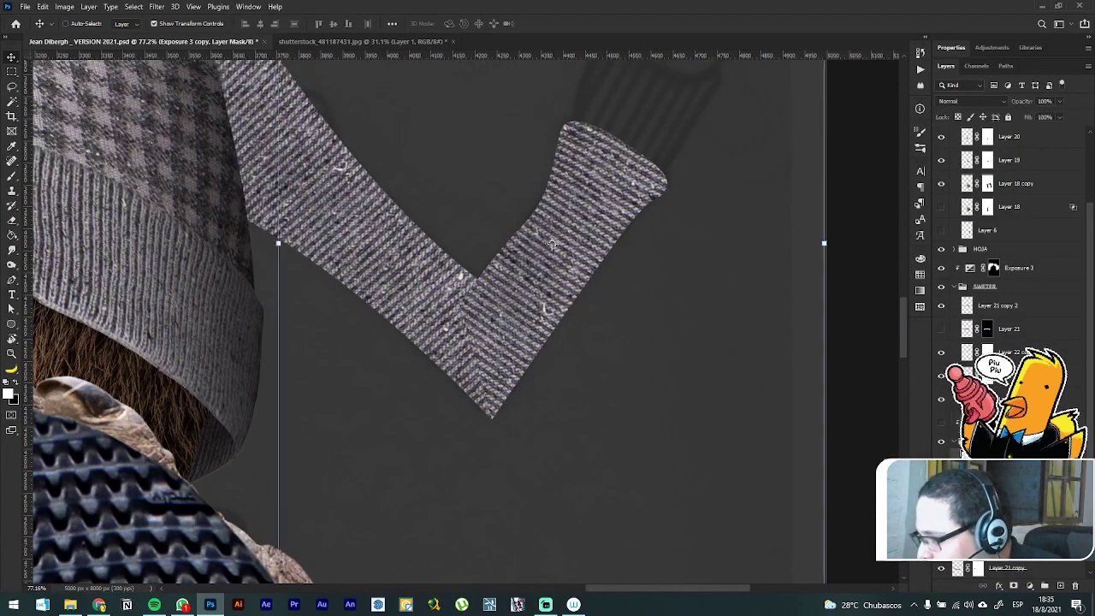
pyautogui.keyDown('ctrl'); pyautogui.click(564, 271); pyautogui.keyUp('ctrl')
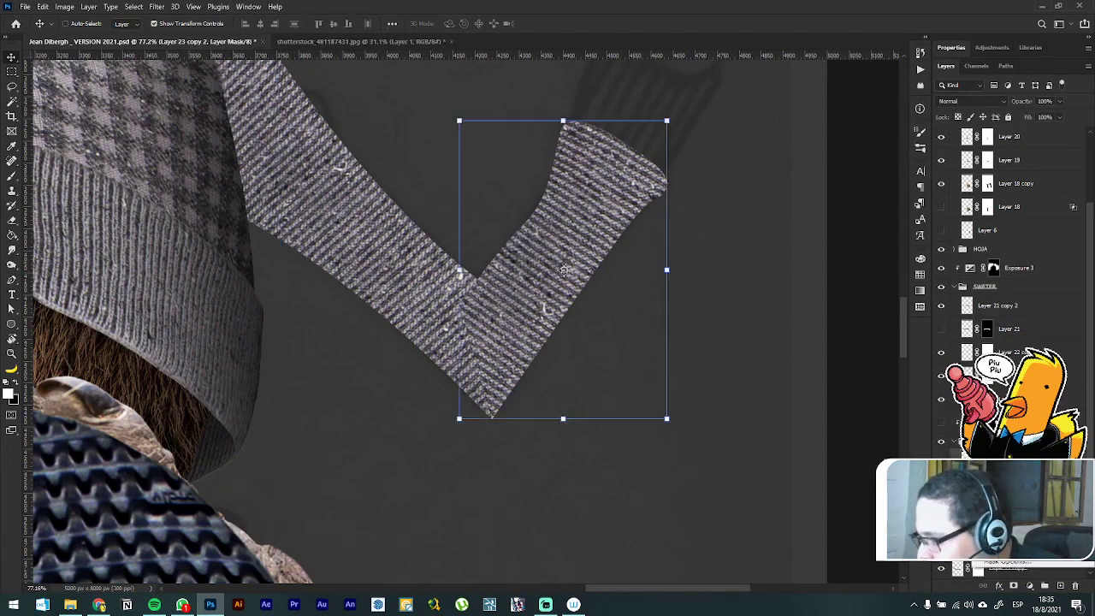
pyautogui.click(1018, 473)
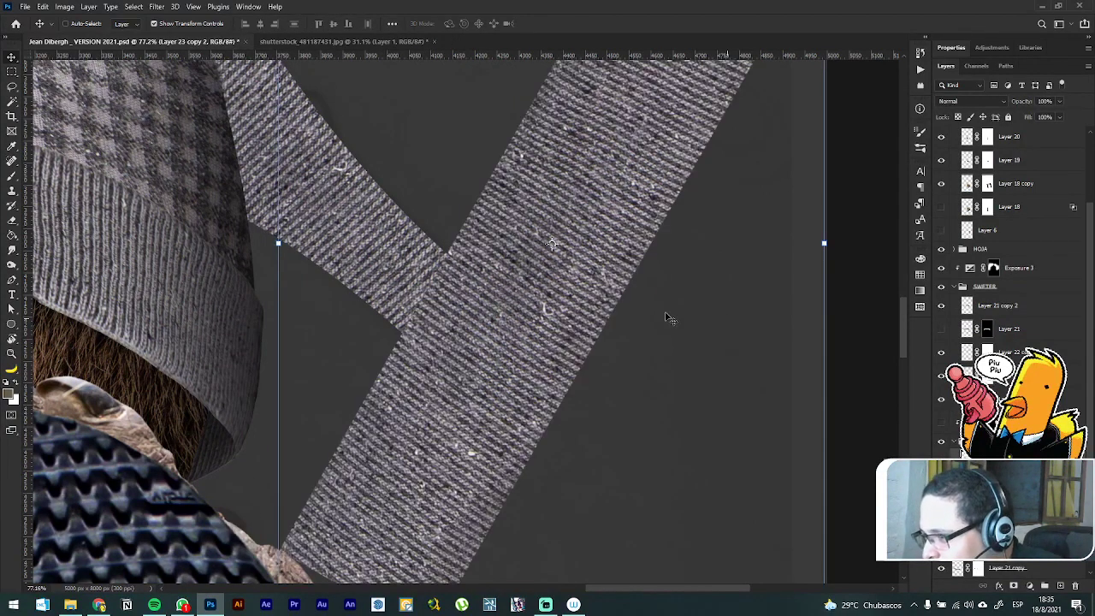
# Step: Rotate the unmasked knit strip until it lies horizontal and move it just beneath the sleeve's elbow
pyautogui.scroll(-3, 670, 316)
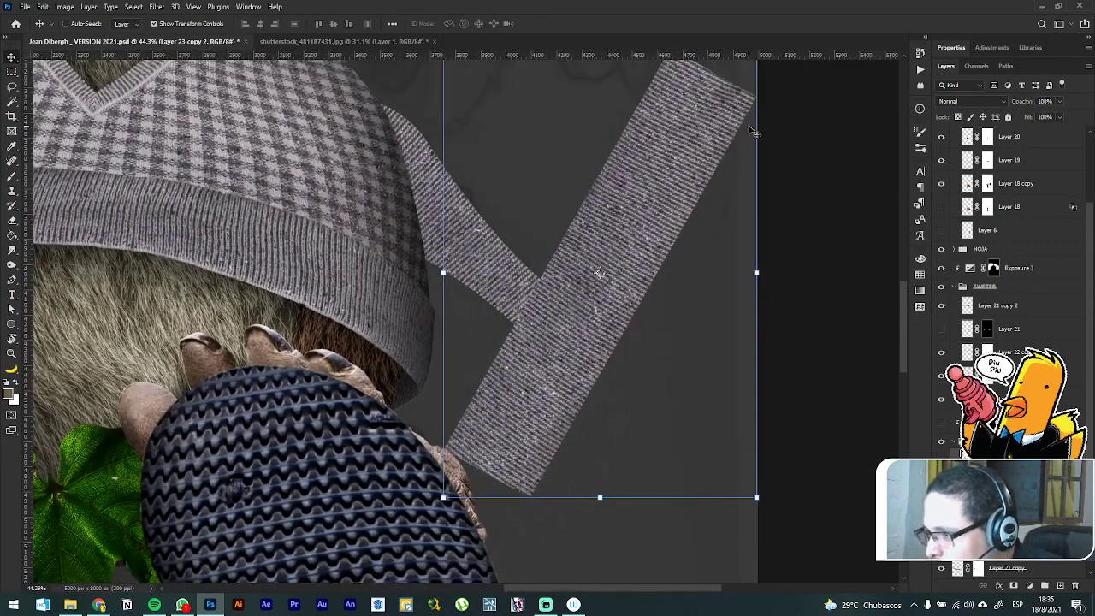
pyautogui.moveTo(765, 126); pyautogui.dragTo(797, 345)
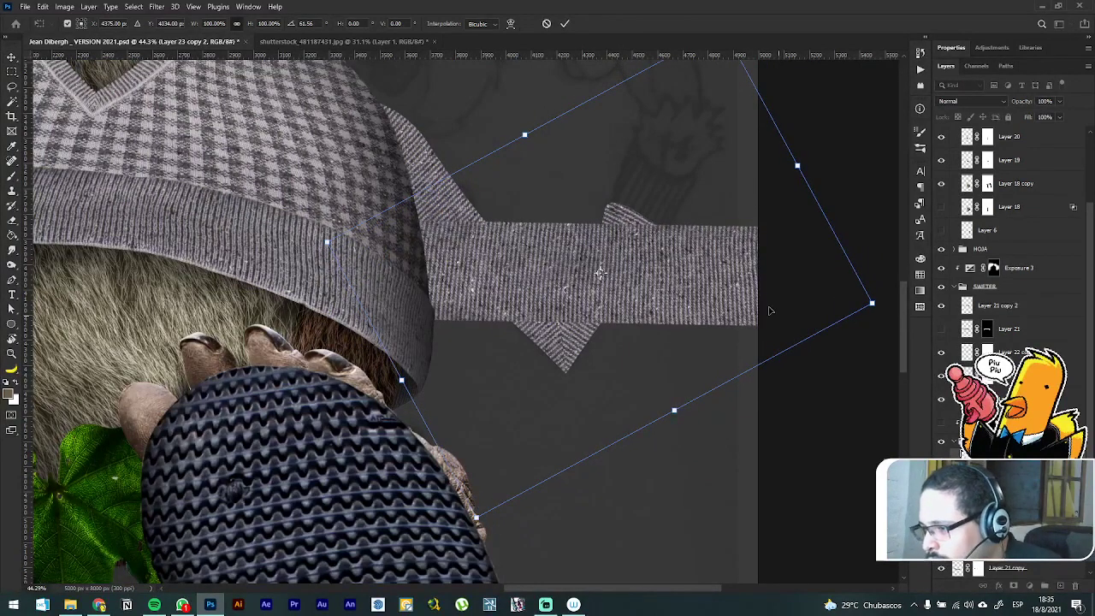
pyautogui.press('Return')
pyautogui.moveTo(675, 288); pyautogui.dragTo(649, 333)
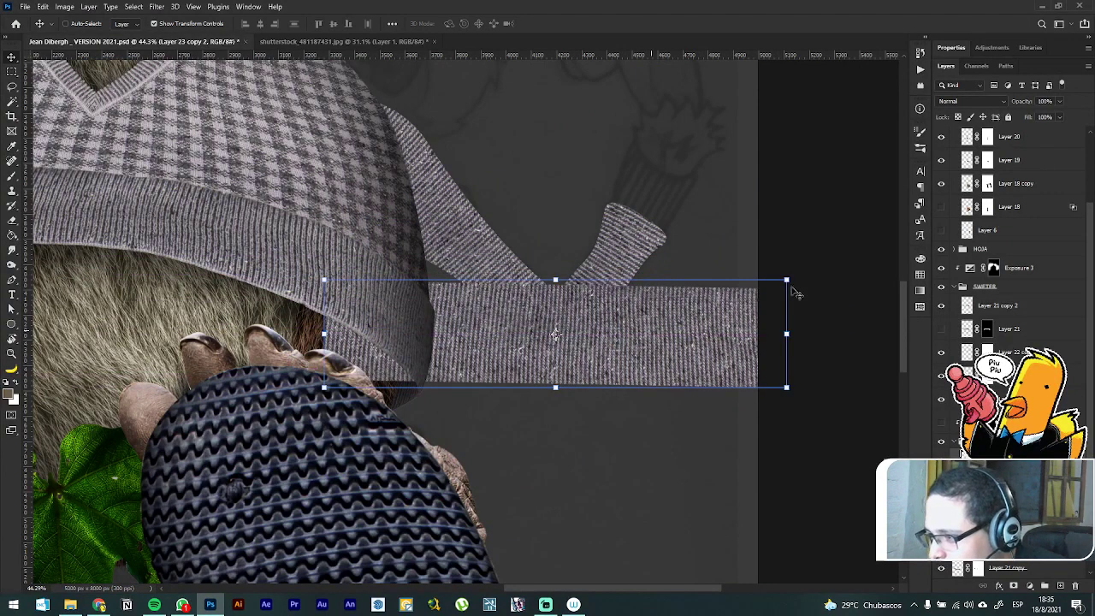
pyautogui.moveTo(795, 272)
pyautogui.mouseDown()
pyautogui.moveTo(821, 250)
pyautogui.moveTo(795, 269)
pyautogui.mouseUp()
pyautogui.moveTo(616, 323); pyautogui.dragTo(618, 313)
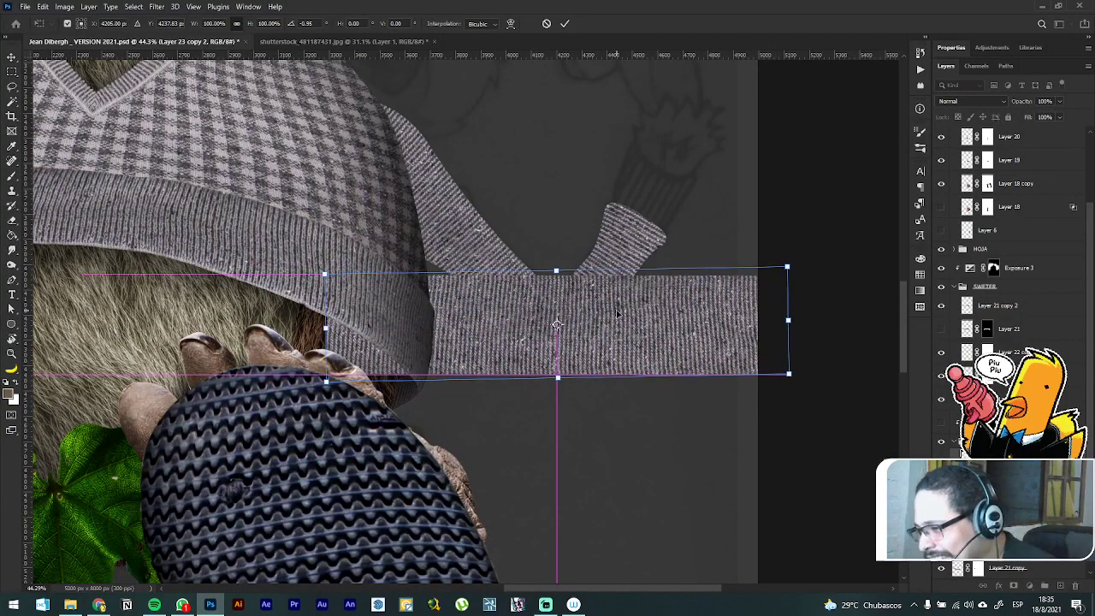
pyautogui.press('Return')
pyautogui.press('Return')
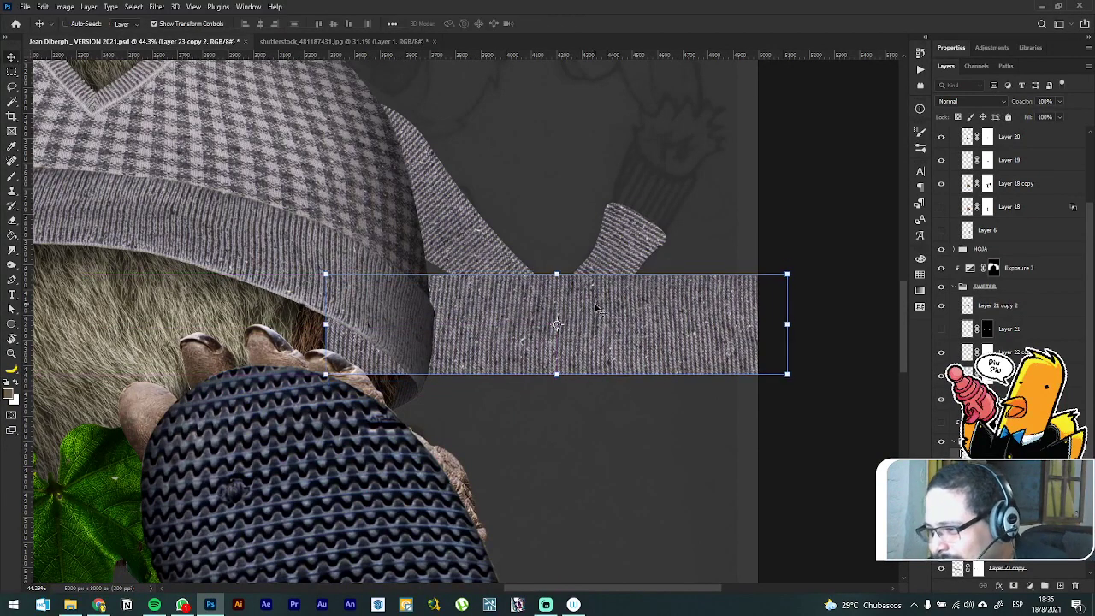
# Step: Try to bend the horizontal knit strip up along the upper arm with Warp
pyautogui.click(555, 268)
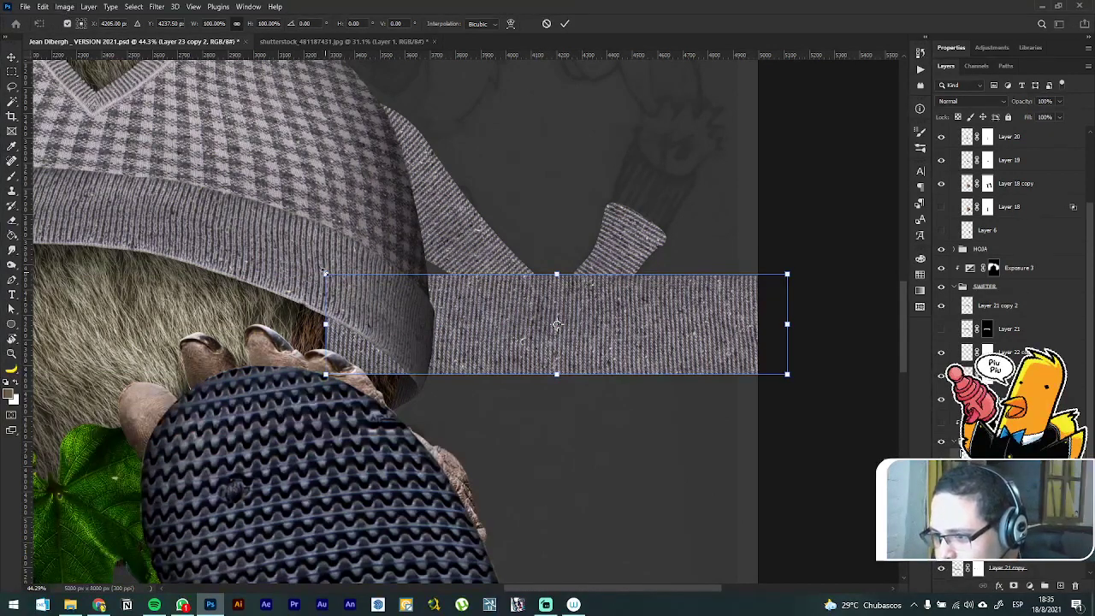
pyautogui.rightClick(440, 300)
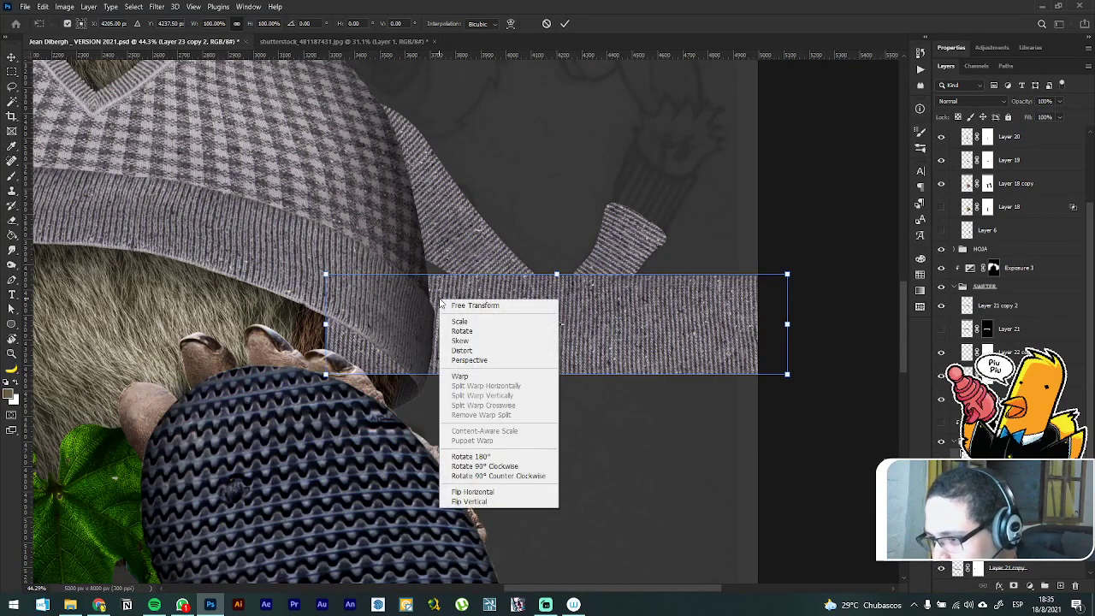
pyautogui.click(476, 382)
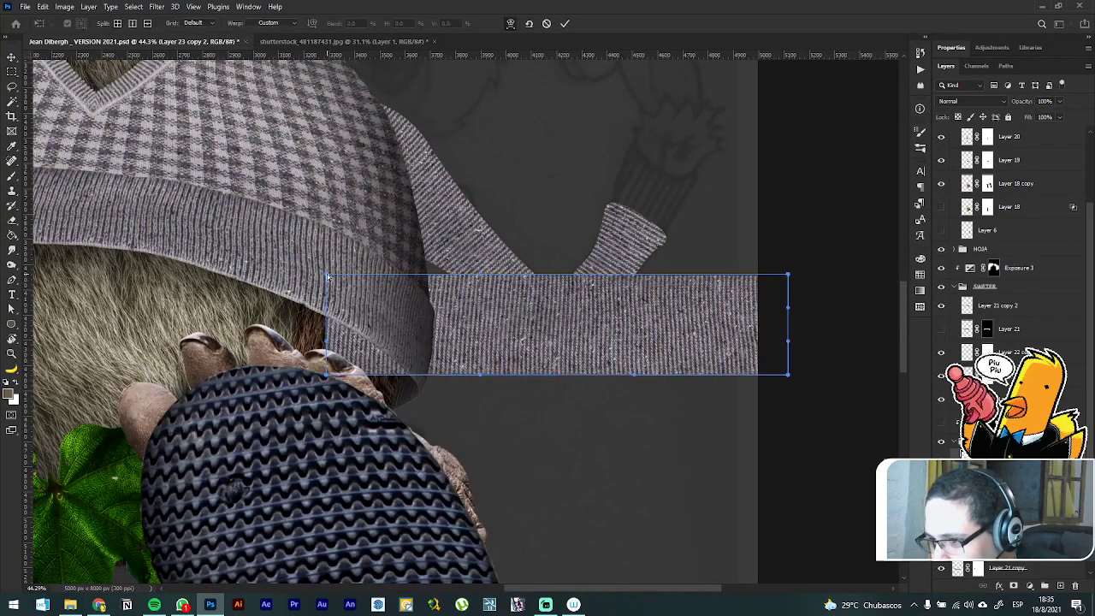
pyautogui.moveTo(327, 273); pyautogui.dragTo(513, 187)
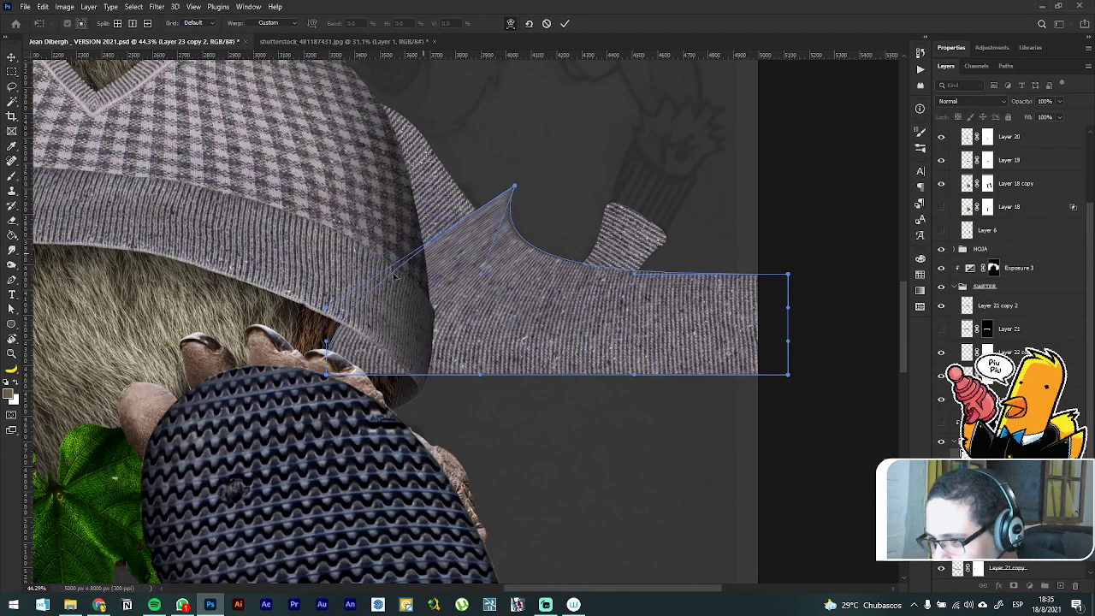
pyautogui.moveTo(327, 378); pyautogui.dragTo(409, 255)
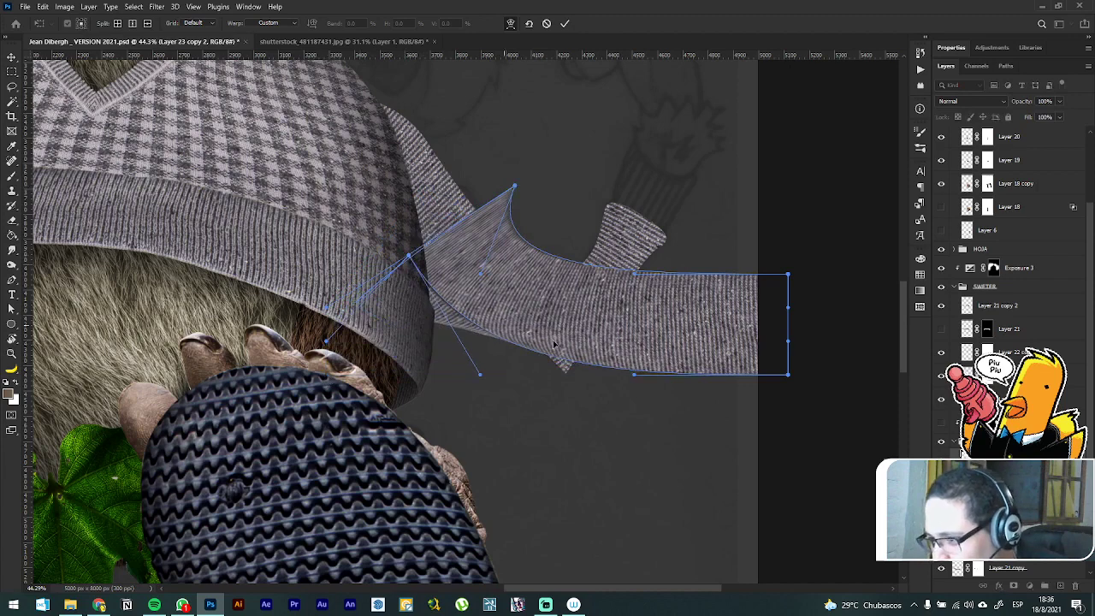
pyautogui.press('Return')
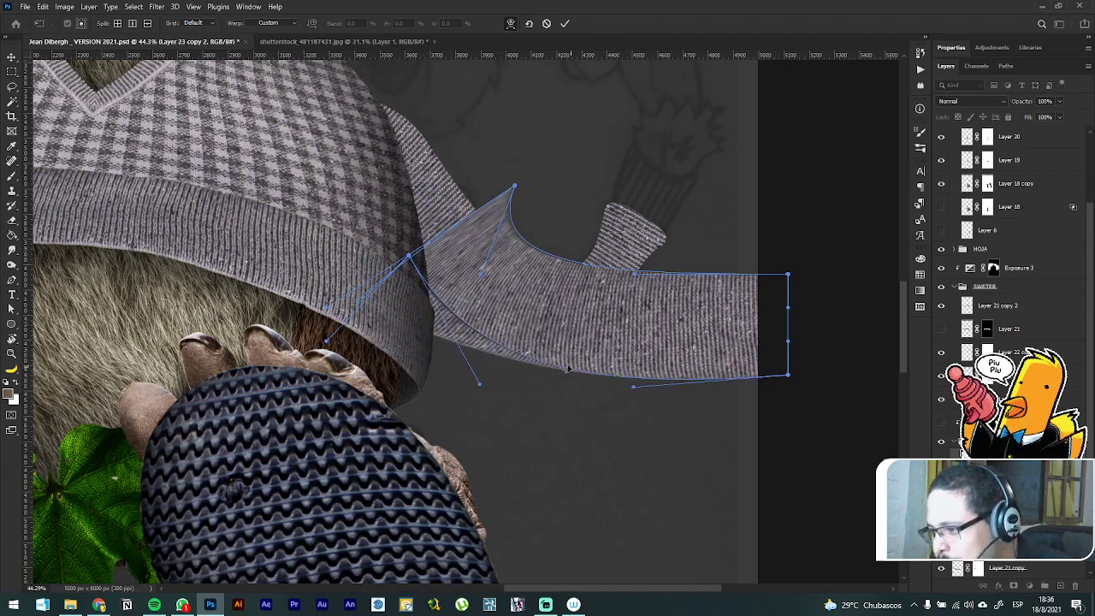
pyautogui.hotkey('ctrl', 'z')
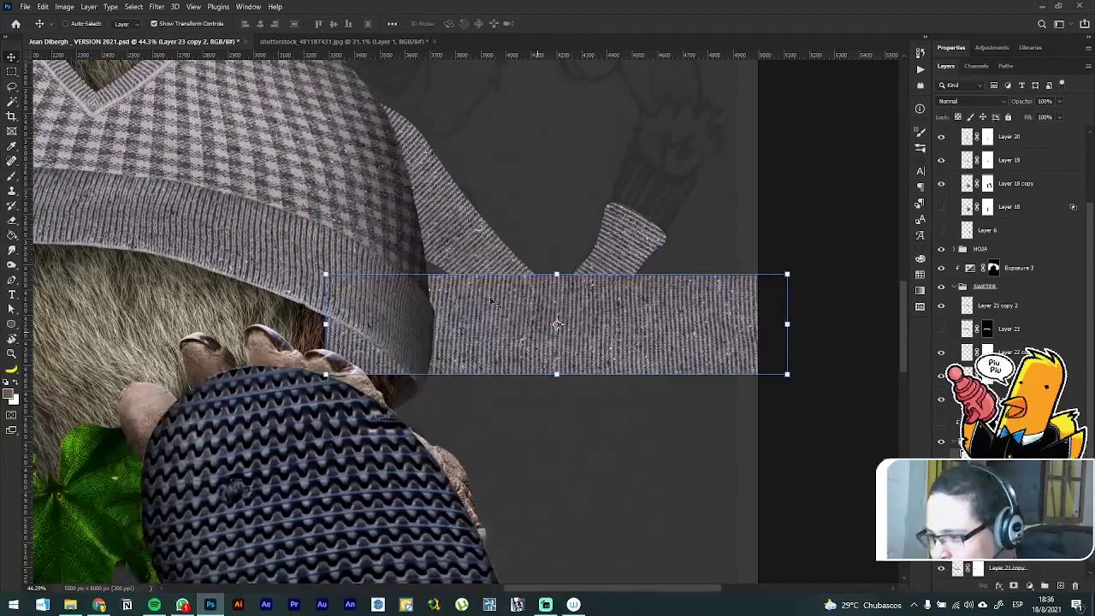
# Step: Try to bend the knit strip into the arm's U shape with Puppet Warp, pinning its middle and both ends
pyautogui.click(65, 7)
pyautogui.moveTo(43, 8)
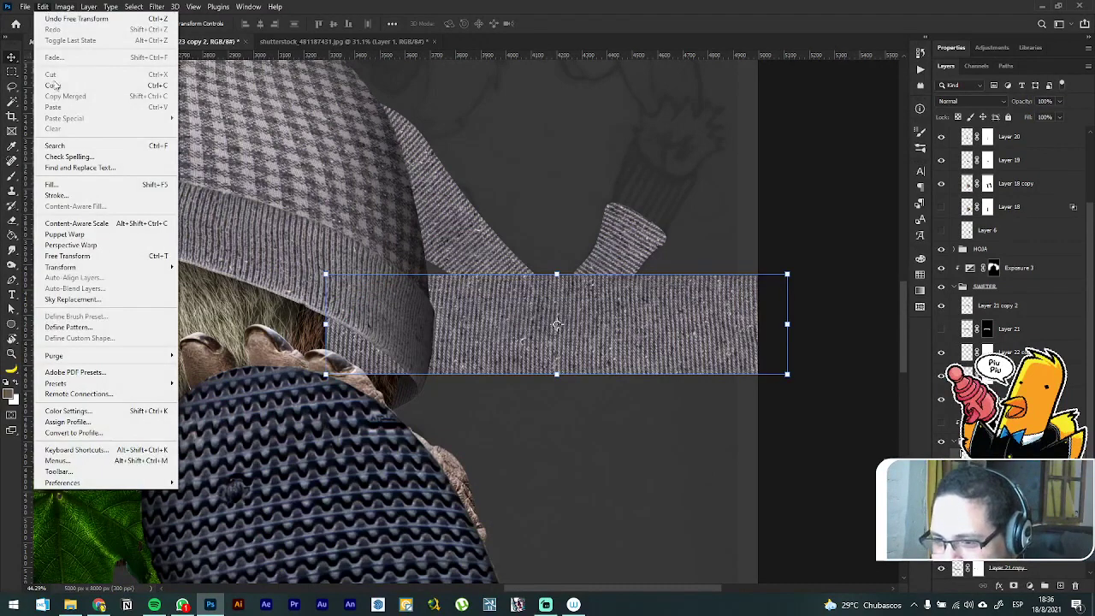
pyautogui.click(111, 234)
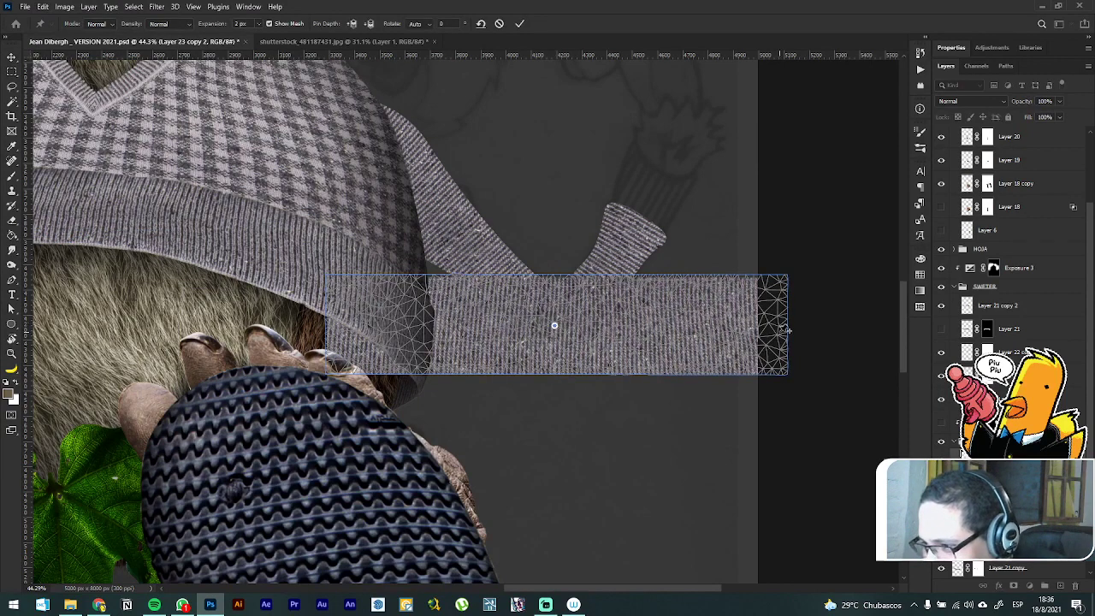
pyautogui.moveTo(776, 306); pyautogui.dragTo(681, 207)
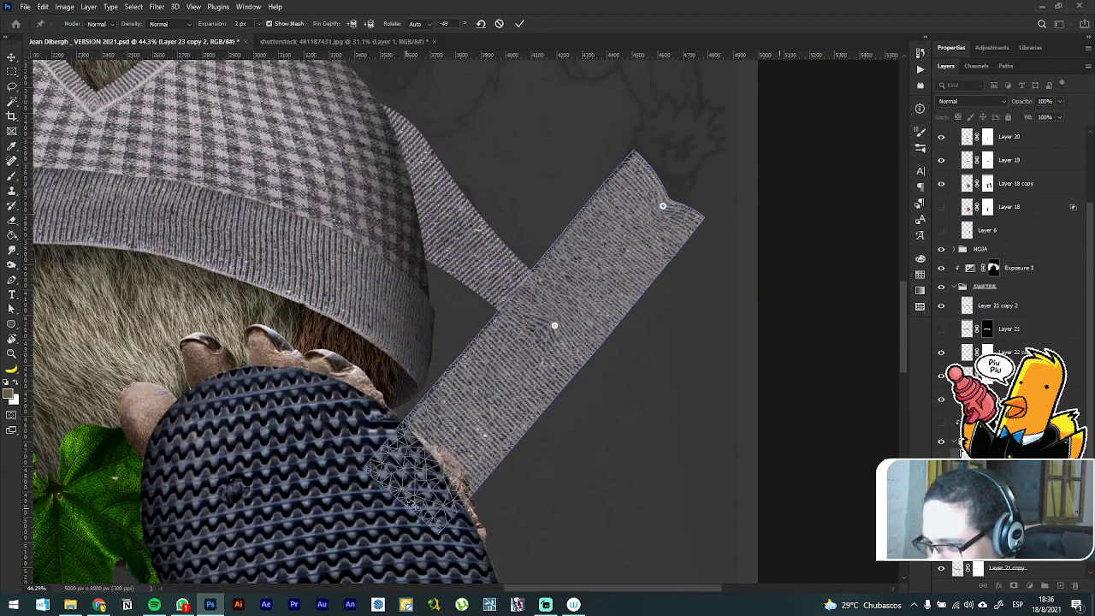
pyautogui.moveTo(421, 483); pyautogui.dragTo(414, 91)
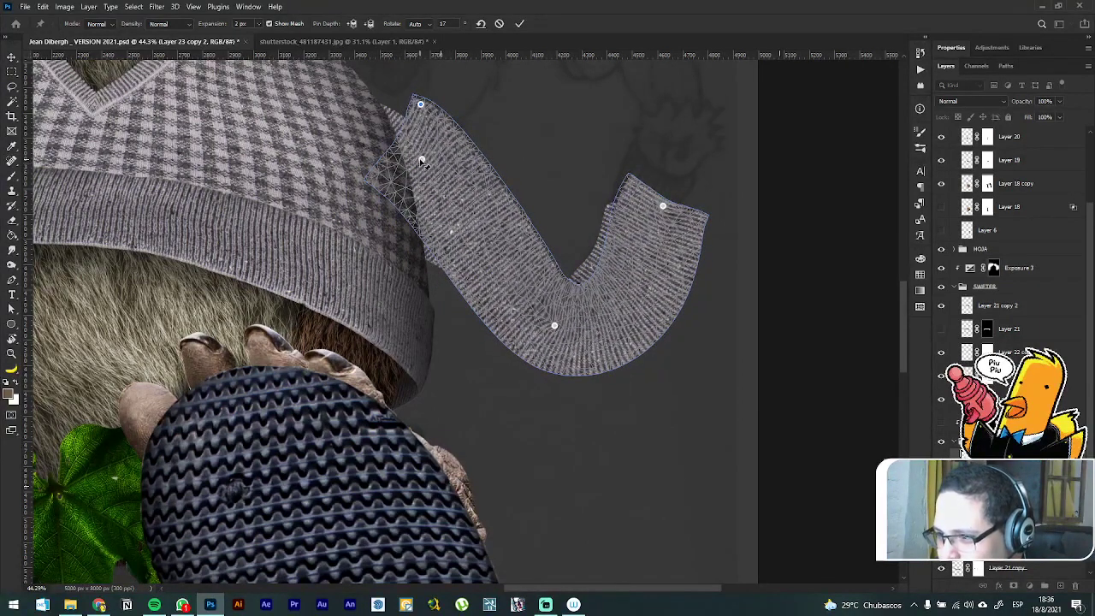
# Step: Try to fit the puppet-warped strip to the shoulder and upper arm with extra pins along its shoulder end and lower edge
pyautogui.moveTo(421, 163)
pyautogui.mouseDown()
pyautogui.moveTo(414, 154)
pyautogui.moveTo(408, 165)
pyautogui.mouseUp()
pyautogui.moveTo(376, 199); pyautogui.dragTo(436, 216)
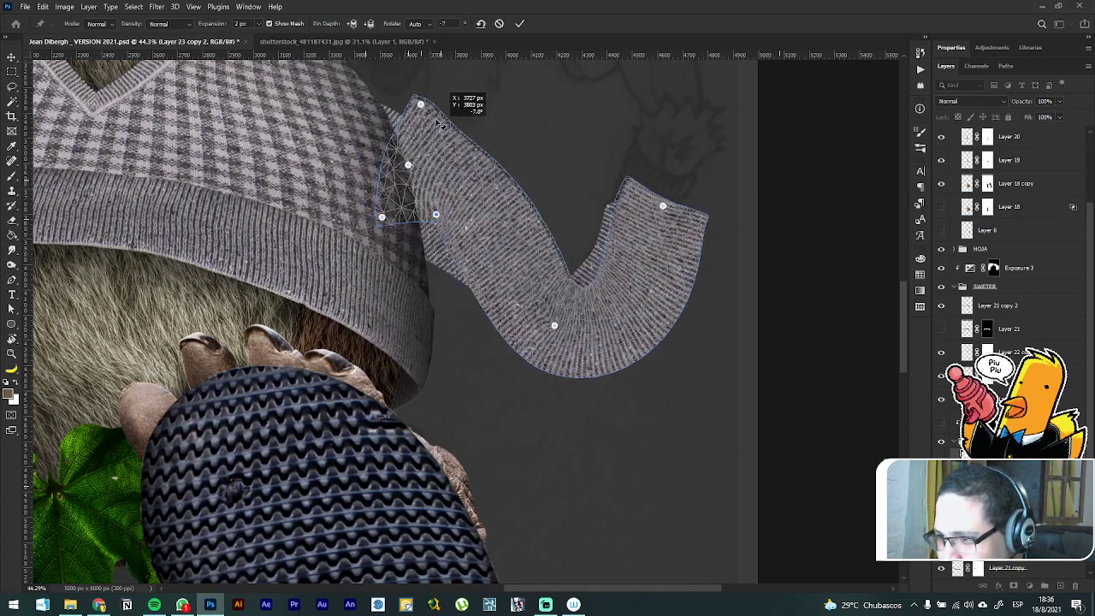
pyautogui.moveTo(419, 100); pyautogui.dragTo(378, 88)
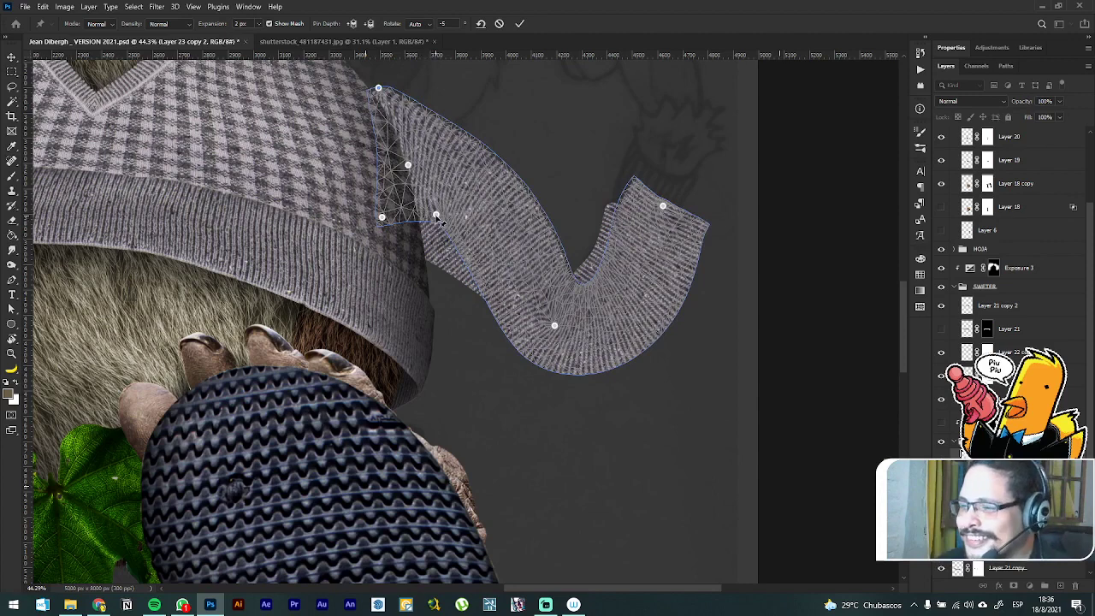
pyautogui.moveTo(438, 217); pyautogui.dragTo(421, 254)
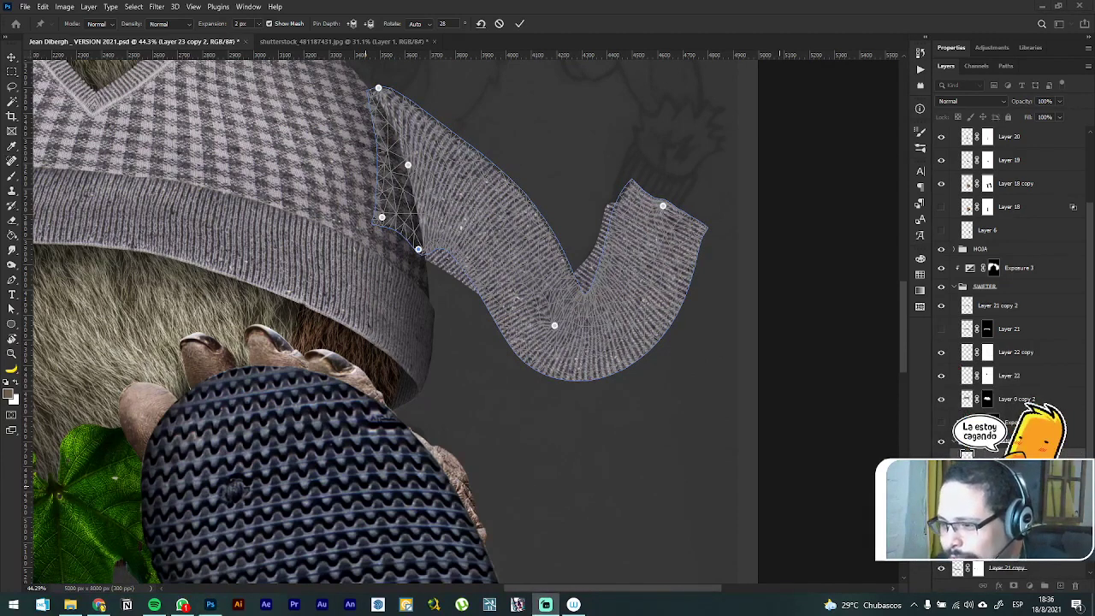
pyautogui.click(463, 249)
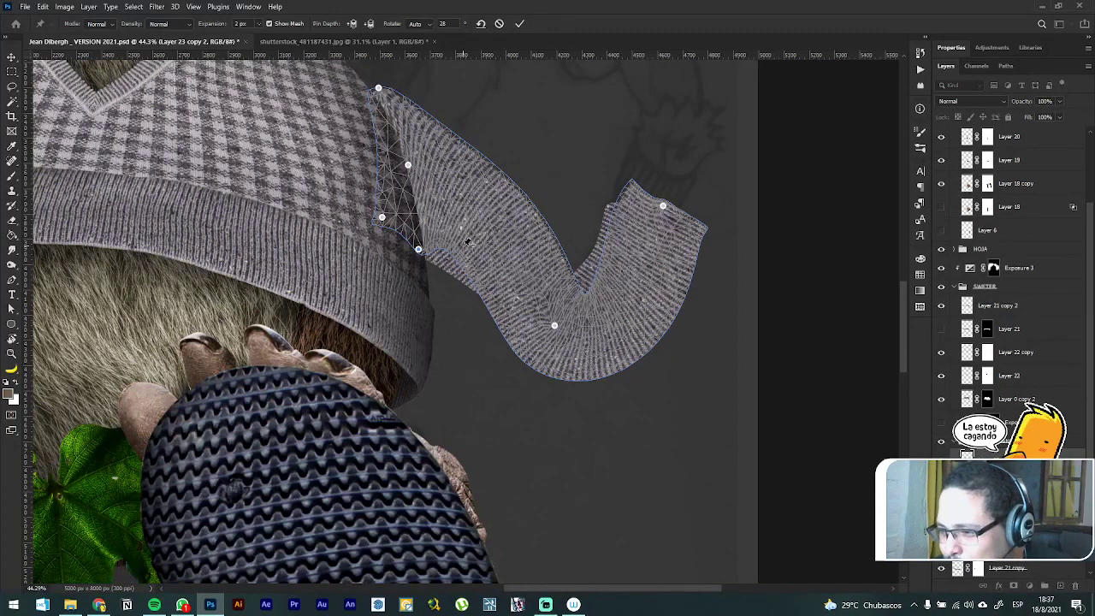
pyautogui.click(463, 246)
pyautogui.moveTo(462, 247); pyautogui.dragTo(450, 280)
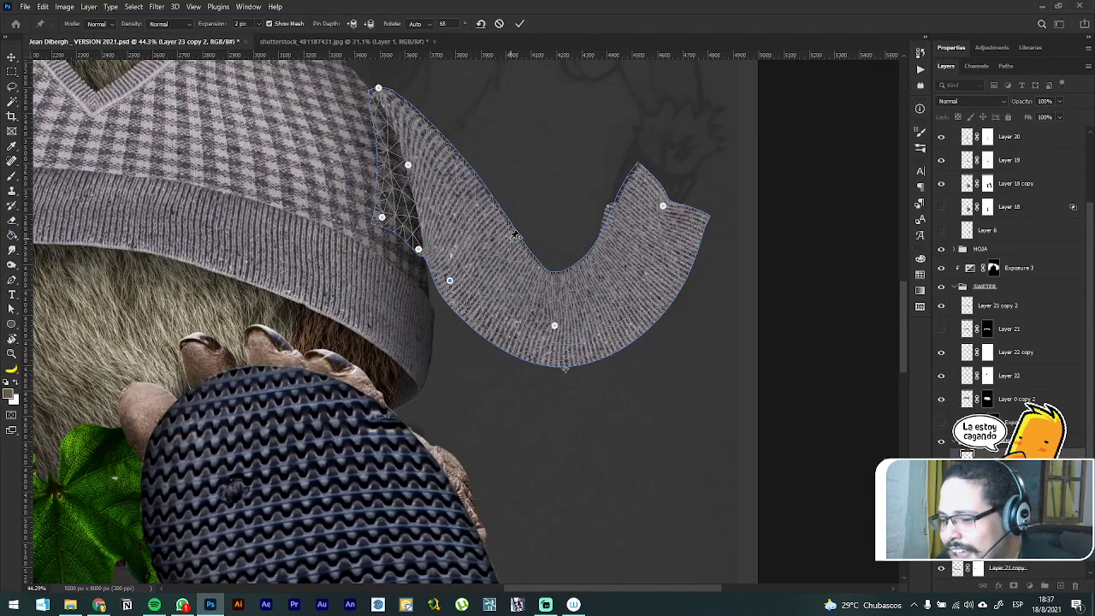
pyautogui.press('Return')
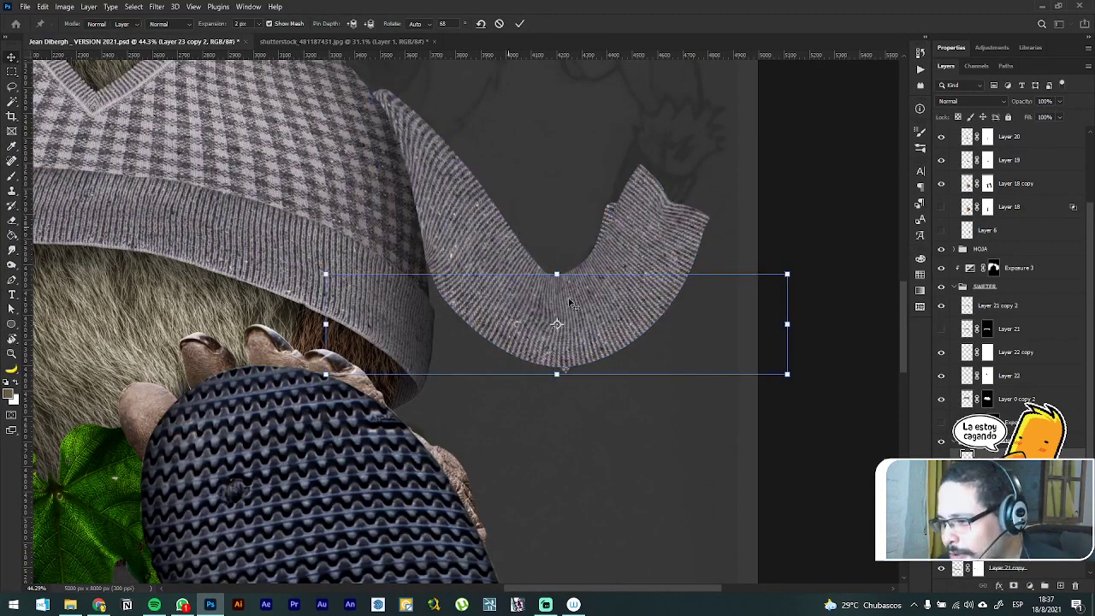
pyautogui.press('Escape')
pyautogui.hotkey('ctrl', 't')
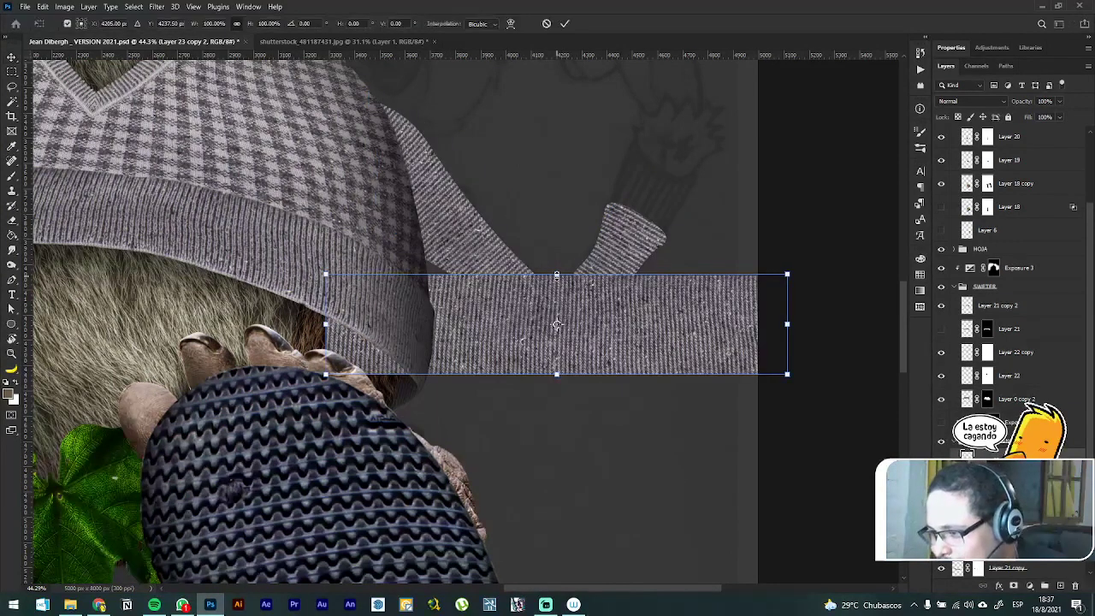
pyautogui.rightClick(563, 310)
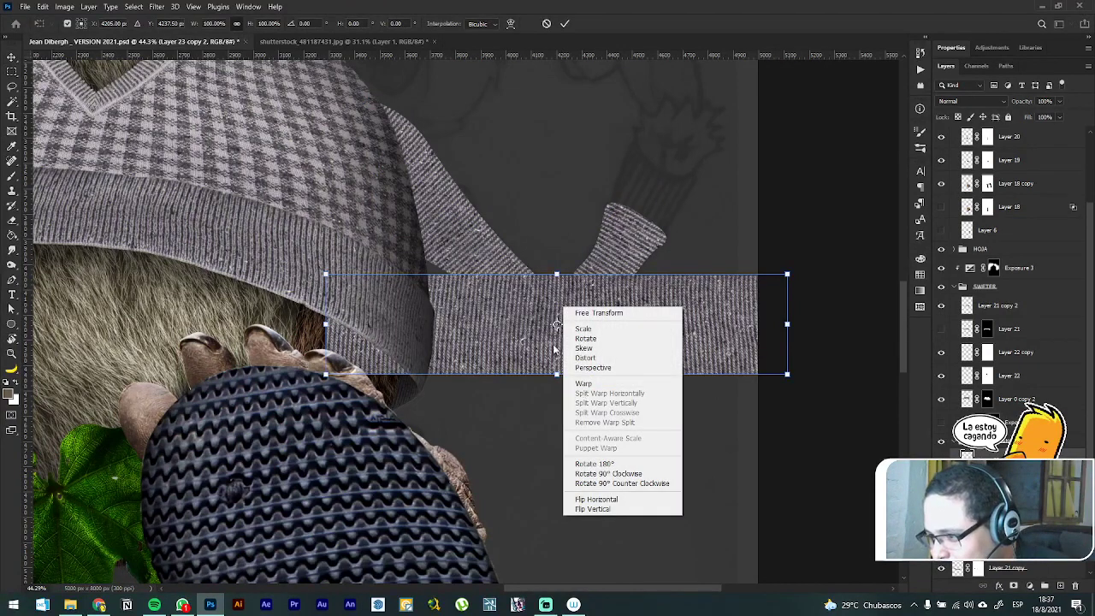
pyautogui.click(525, 321)
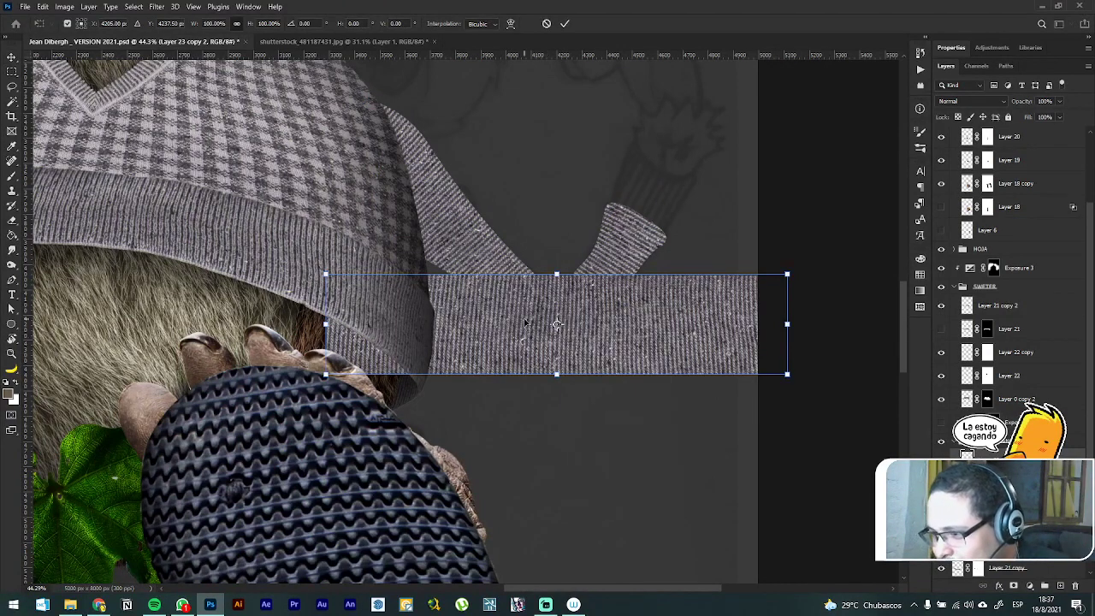
pyautogui.click(42, 7)
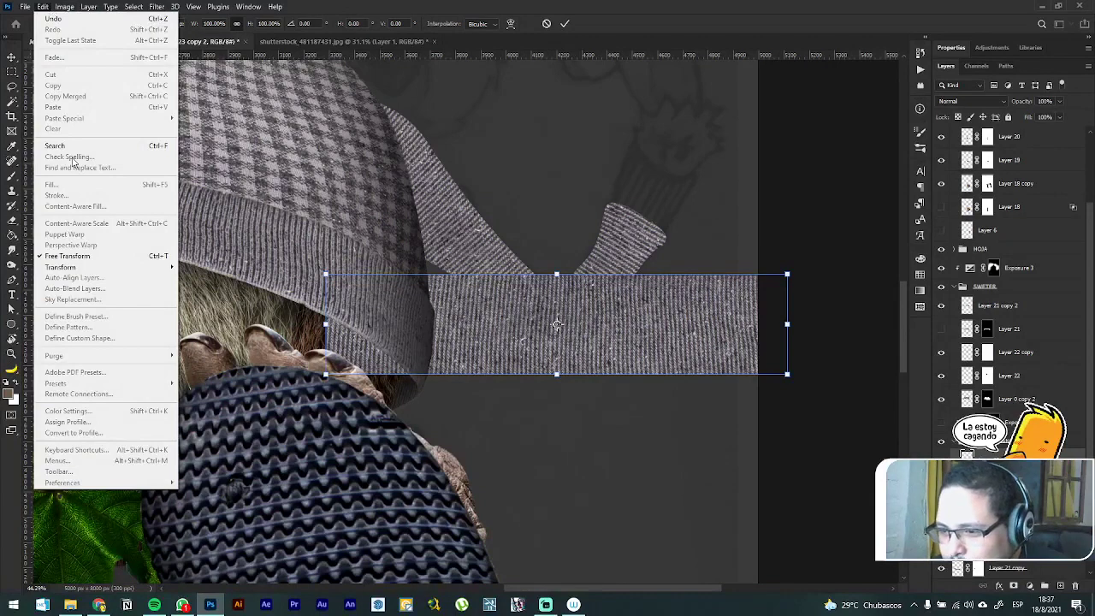
pyautogui.click(44, 9)
pyautogui.click(49, 10)
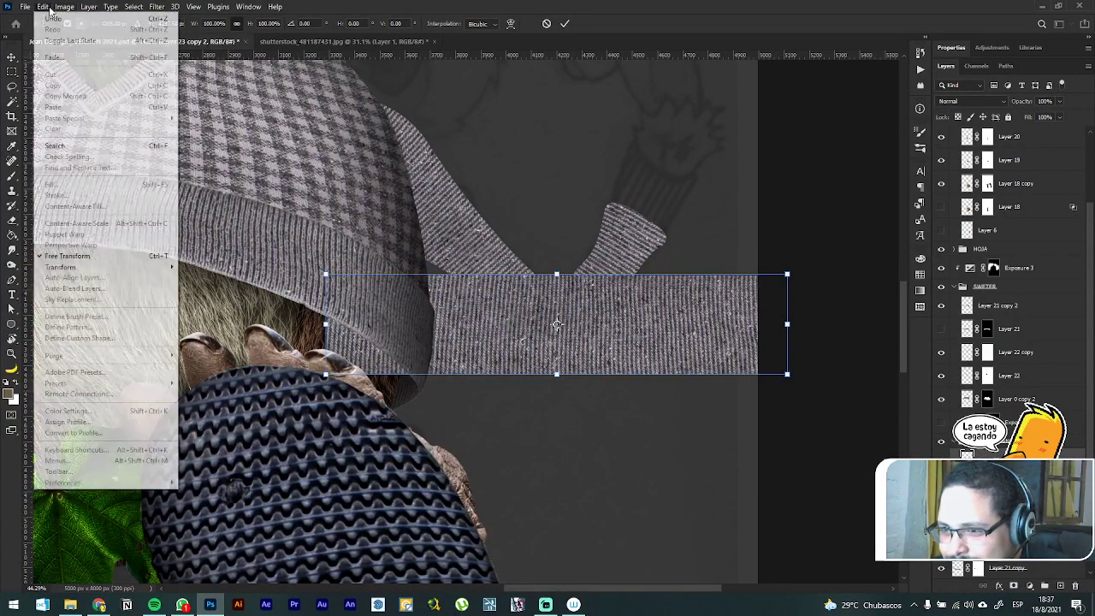
pyautogui.click(471, 291)
pyautogui.press('Escape')
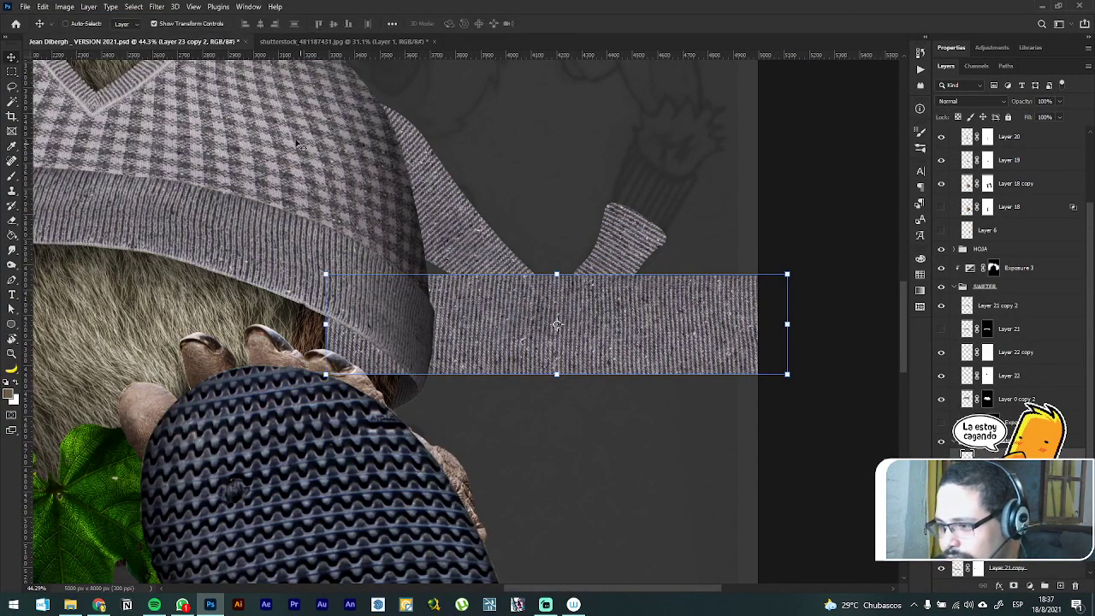
# Step: Bend the horizontal knit strip into the arm's U shape with Puppet Warp, pinning its middle and moving both pinned ends to the shoulder and wrist
pyautogui.click(42, 7)
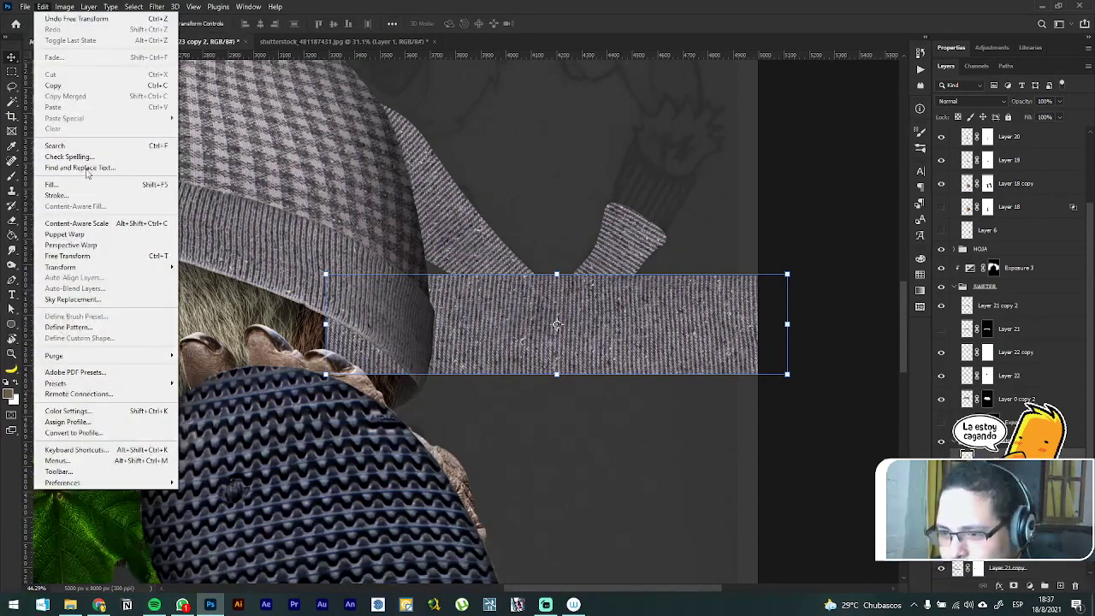
pyautogui.click(100, 234)
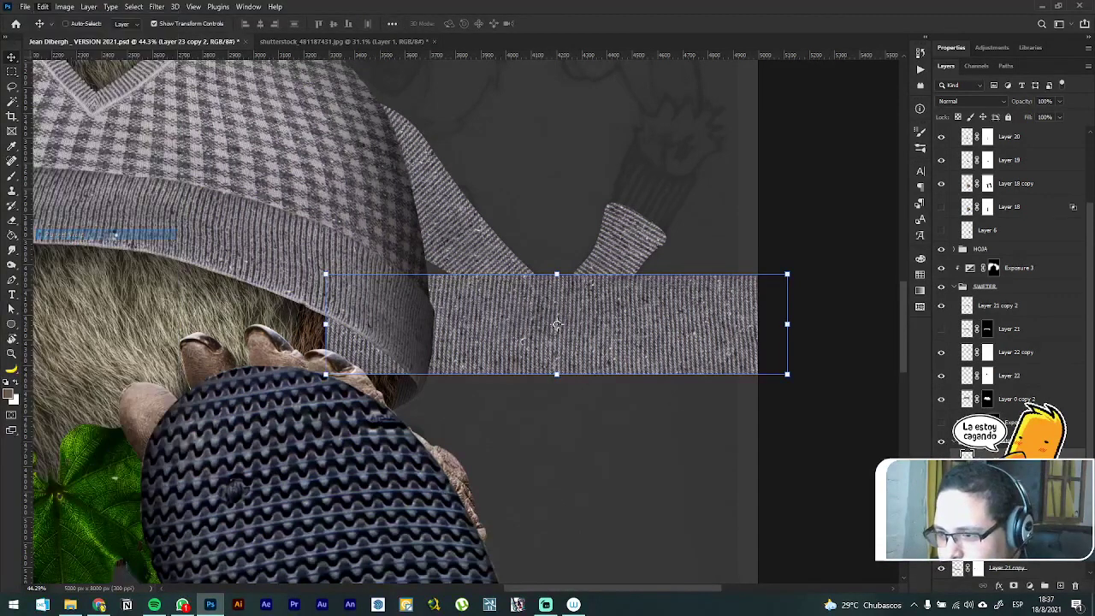
pyautogui.click(557, 329)
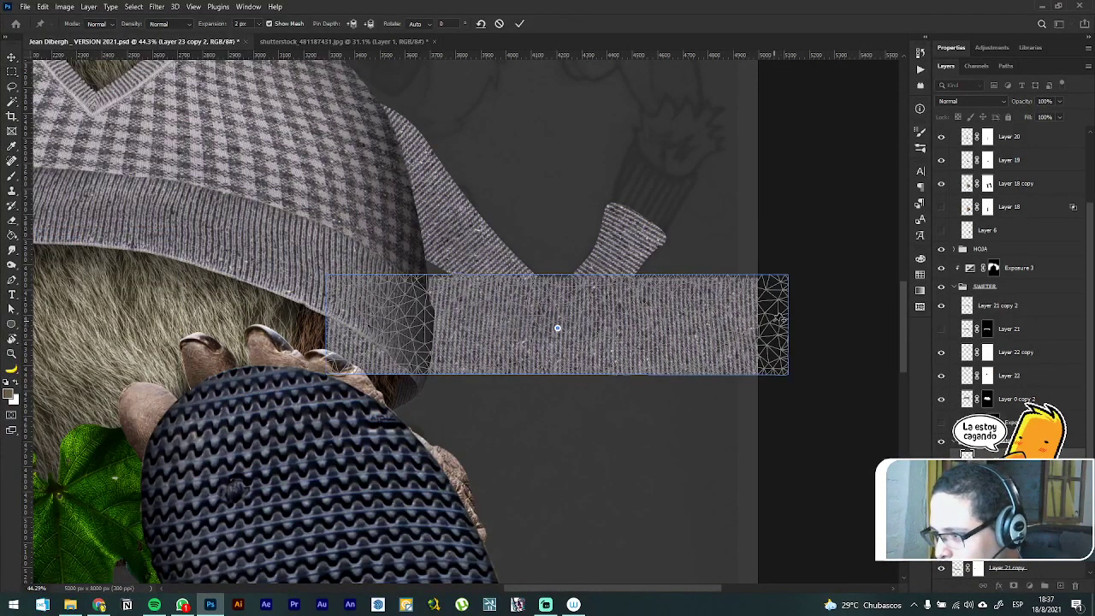
pyautogui.click(773, 320)
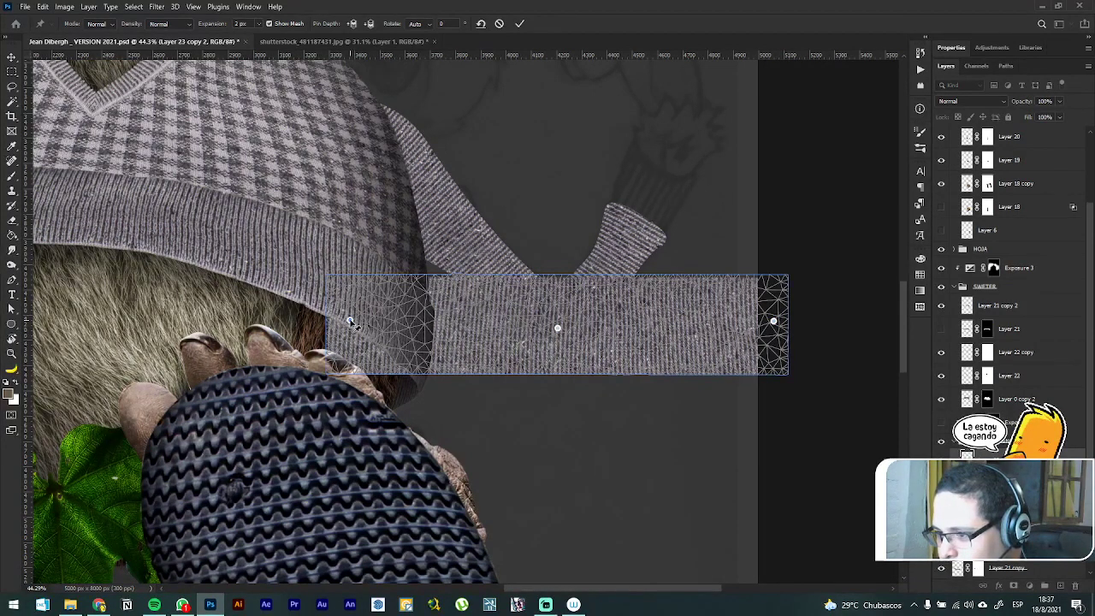
pyautogui.moveTo(350, 321); pyautogui.dragTo(353, 130)
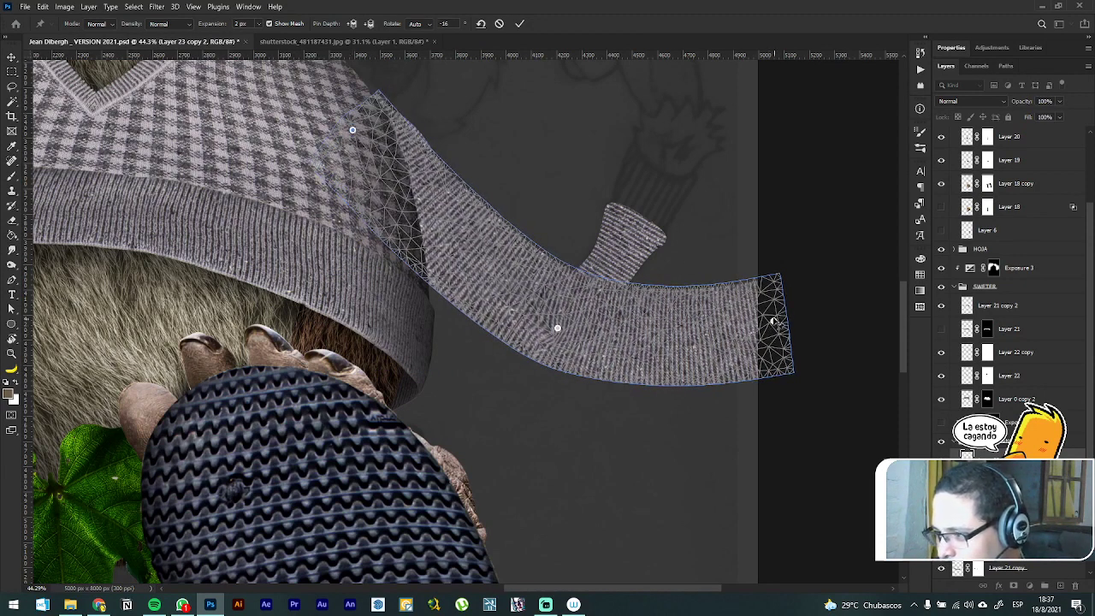
pyautogui.moveTo(773, 320); pyautogui.dragTo(633, 210)
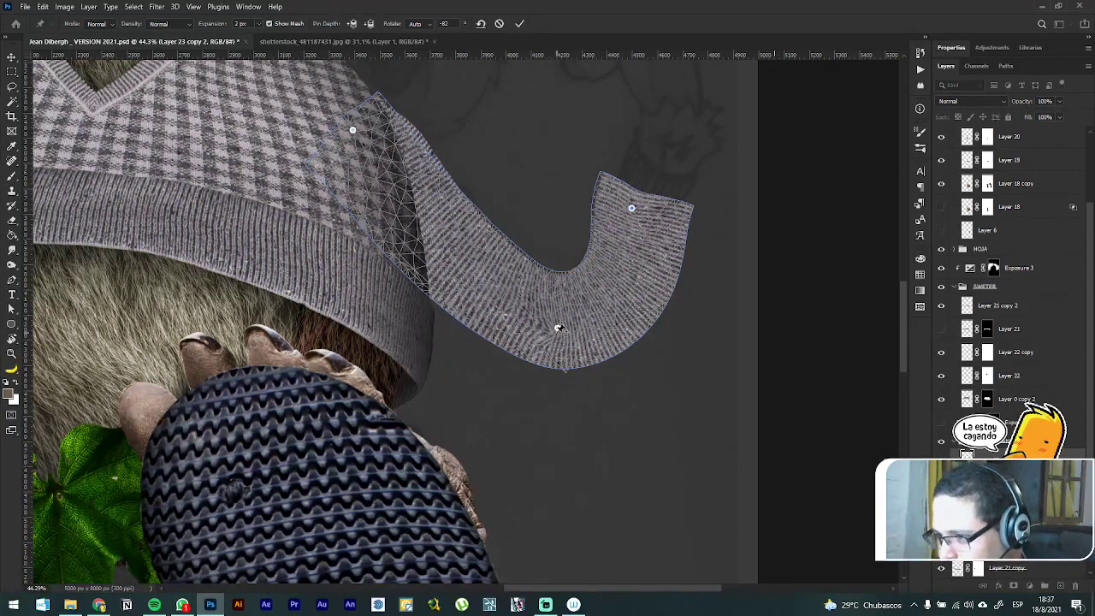
# Step: Add a second Puppet Warp pin at the elbow and shift both elbow pins to smooth the distorted knit ribs
pyautogui.hscroll(-1, 561, 332)
pyautogui.scroll(6, 639, 340)
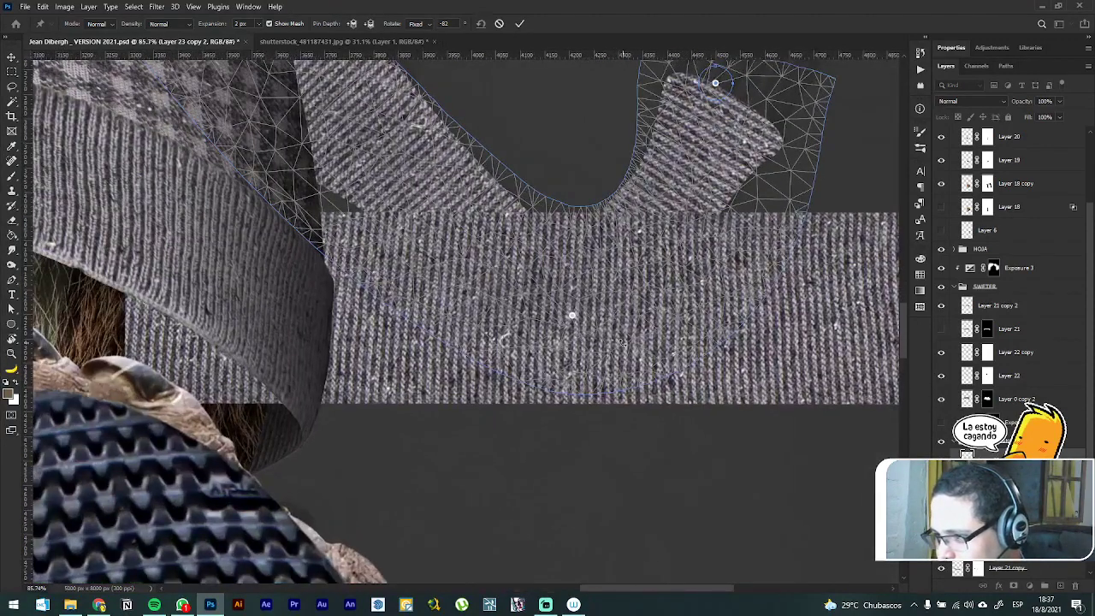
pyautogui.scroll(1, 570, 320)
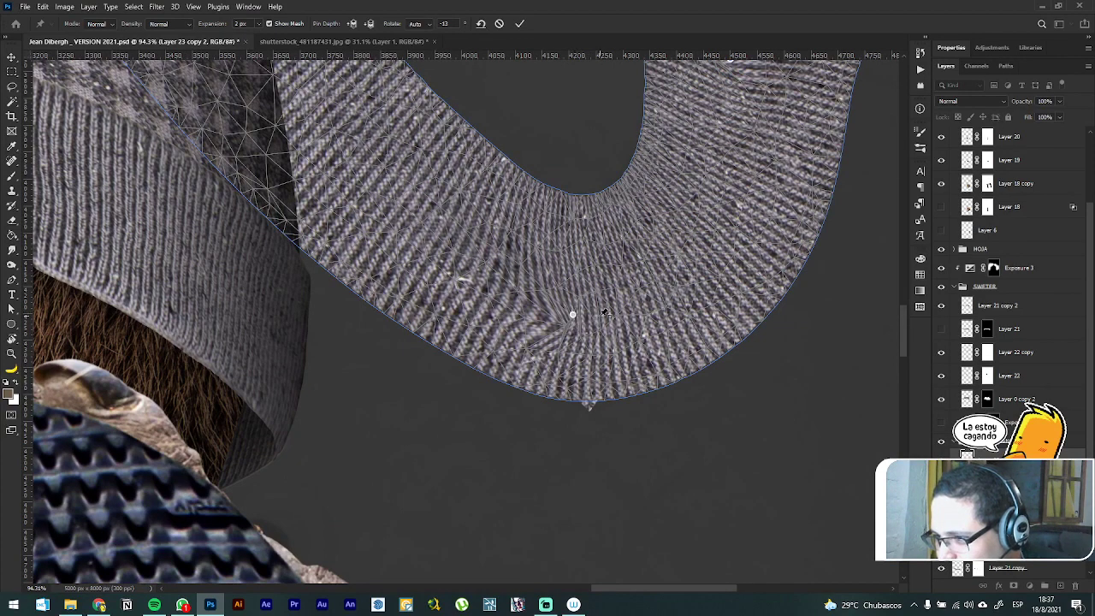
pyautogui.click(600, 316)
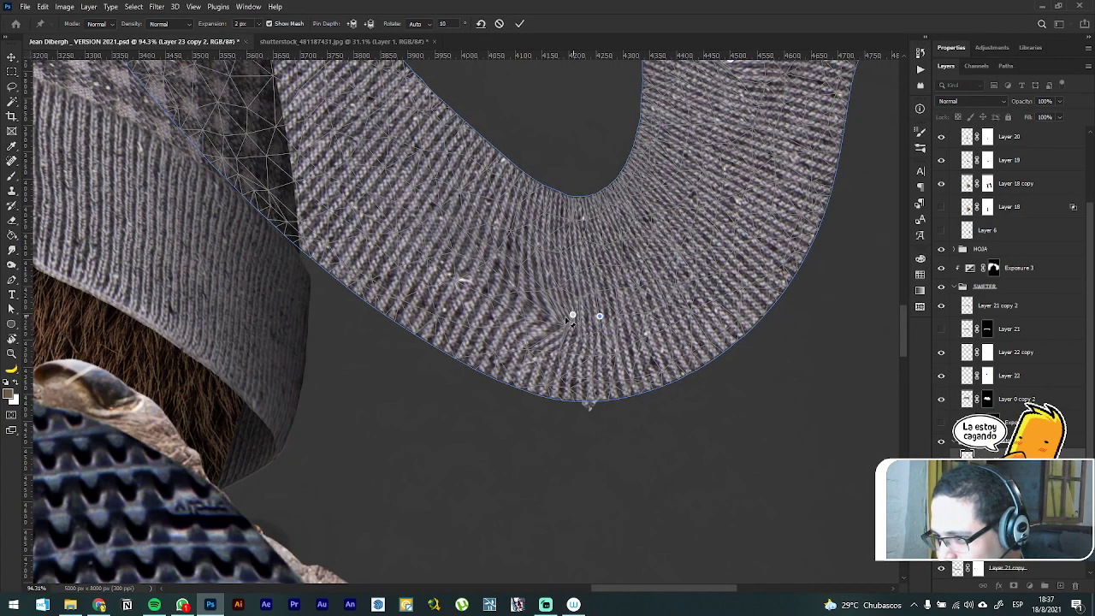
pyautogui.moveTo(572, 319); pyautogui.dragTo(525, 284)
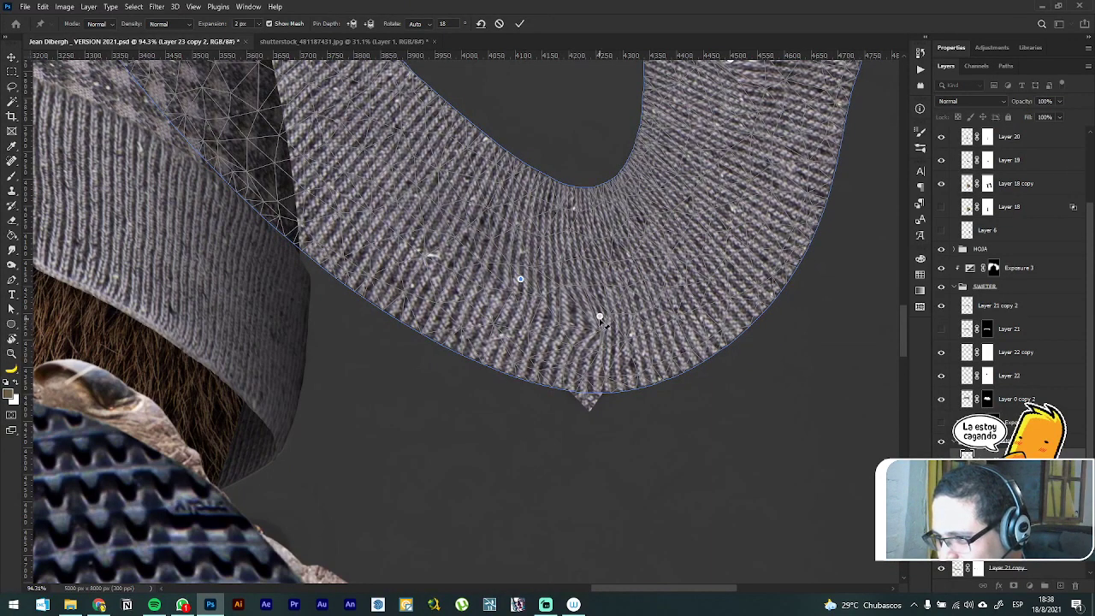
pyautogui.moveTo(599, 317)
pyautogui.mouseDown()
pyautogui.moveTo(583, 323)
pyautogui.moveTo(573, 312)
pyautogui.moveTo(587, 332)
pyautogui.mouseUp()
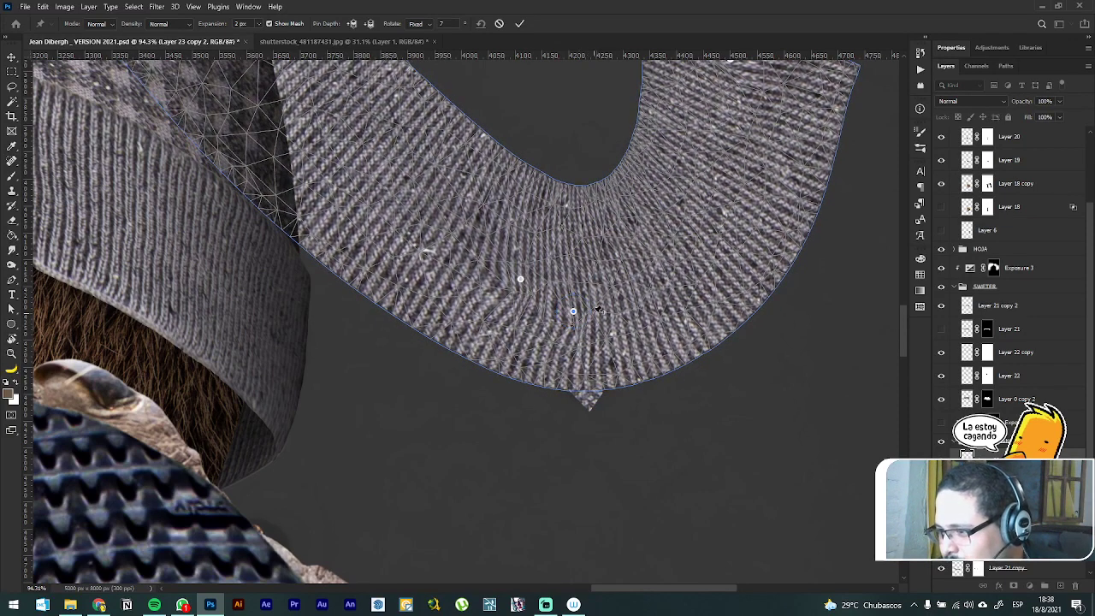
pyautogui.hscroll(1, 598, 309)
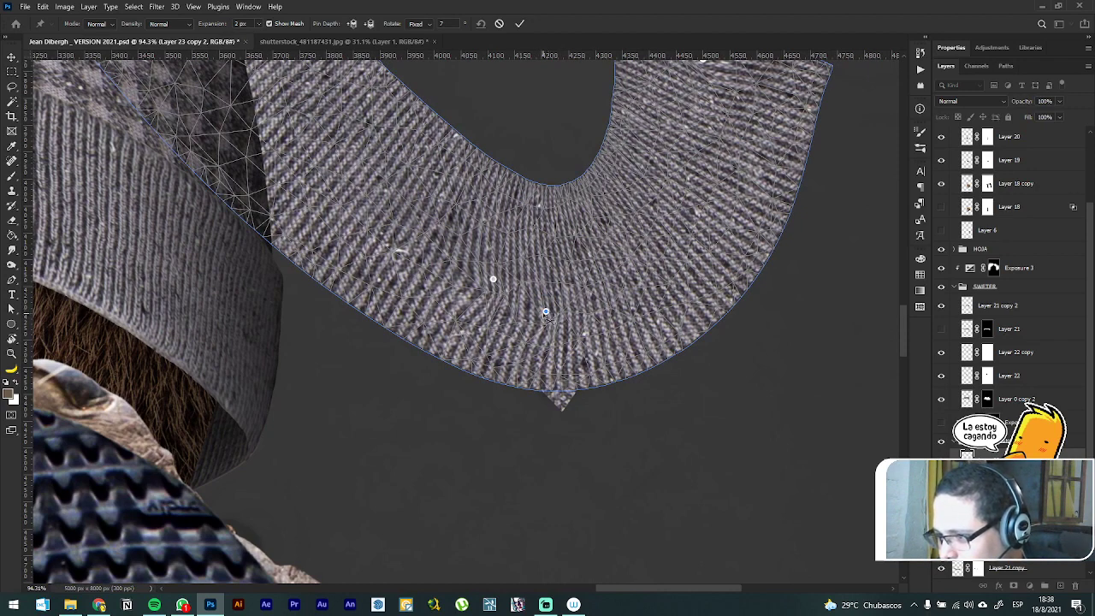
pyautogui.moveTo(563, 312); pyautogui.dragTo(568, 318)
pyautogui.scroll(-3, 542, 330)
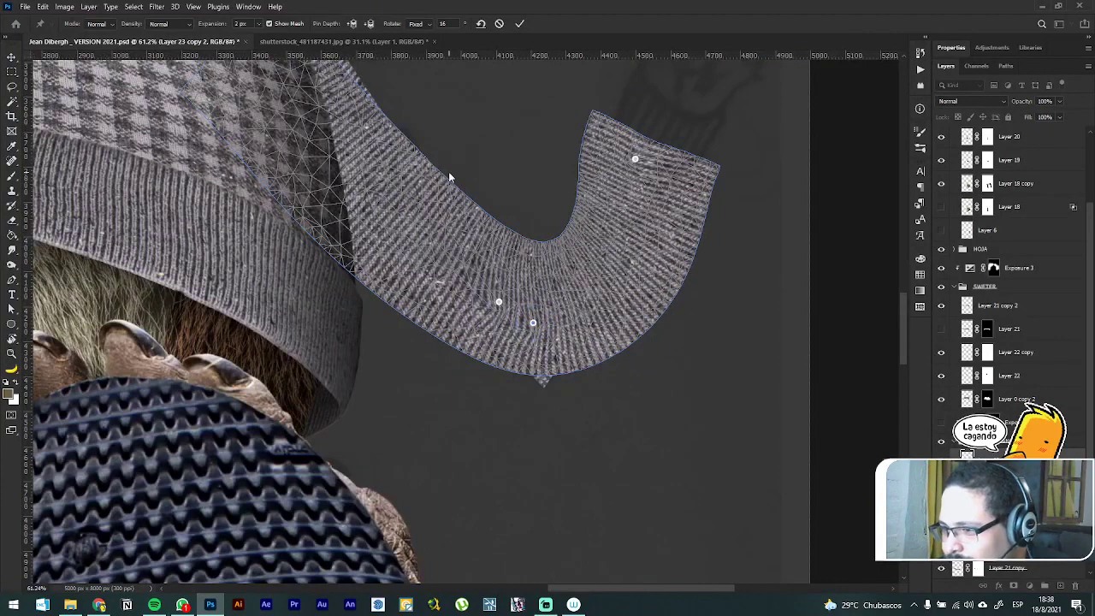
# Step: Reposition the strip's shoulder end with Puppet Warp to straighten the upper arm's edge, and apply the warp
pyautogui.scroll(1, 301, 104)
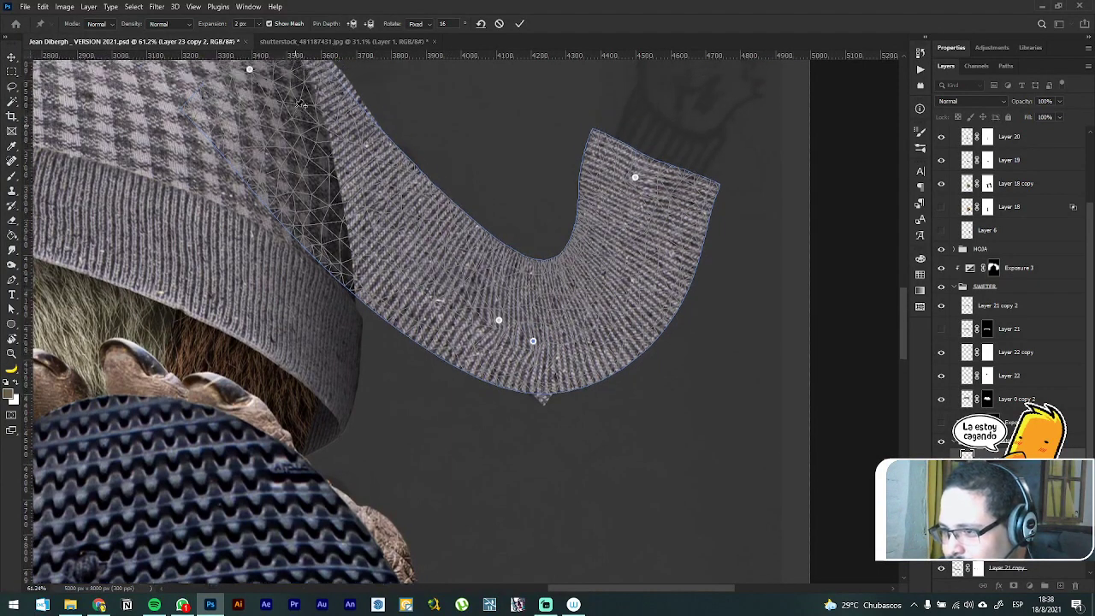
pyautogui.scroll(4, 301, 103)
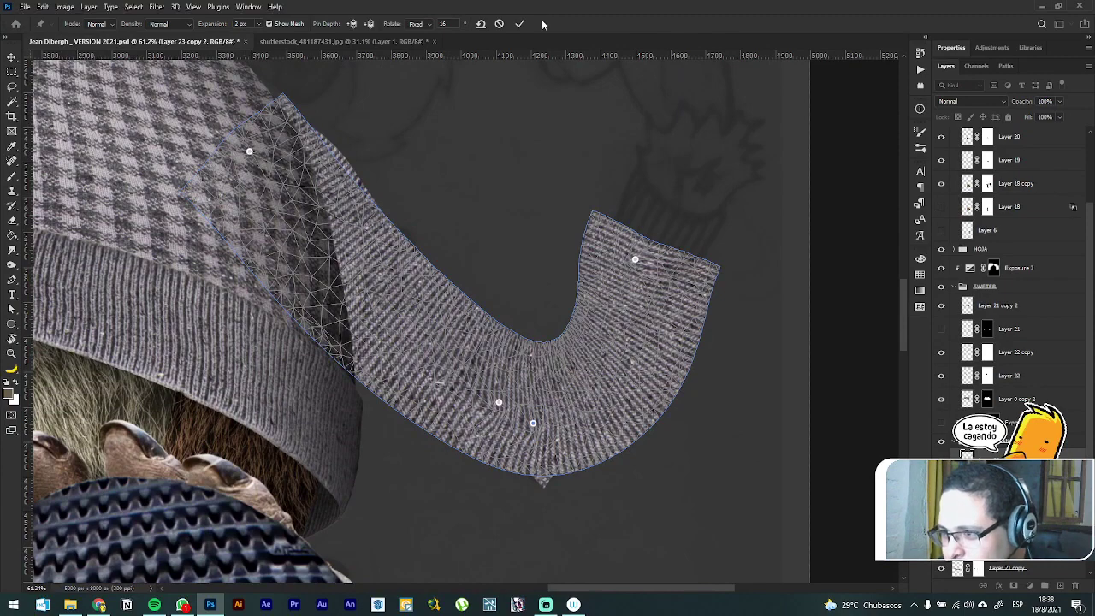
pyautogui.scroll(3, 310, 126)
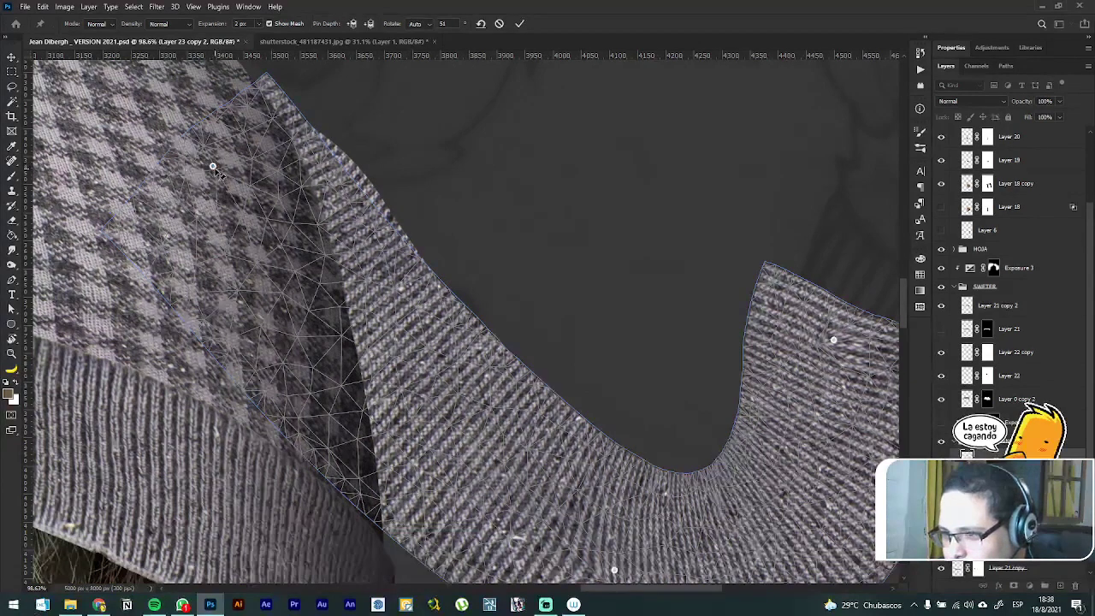
pyautogui.click(212, 165)
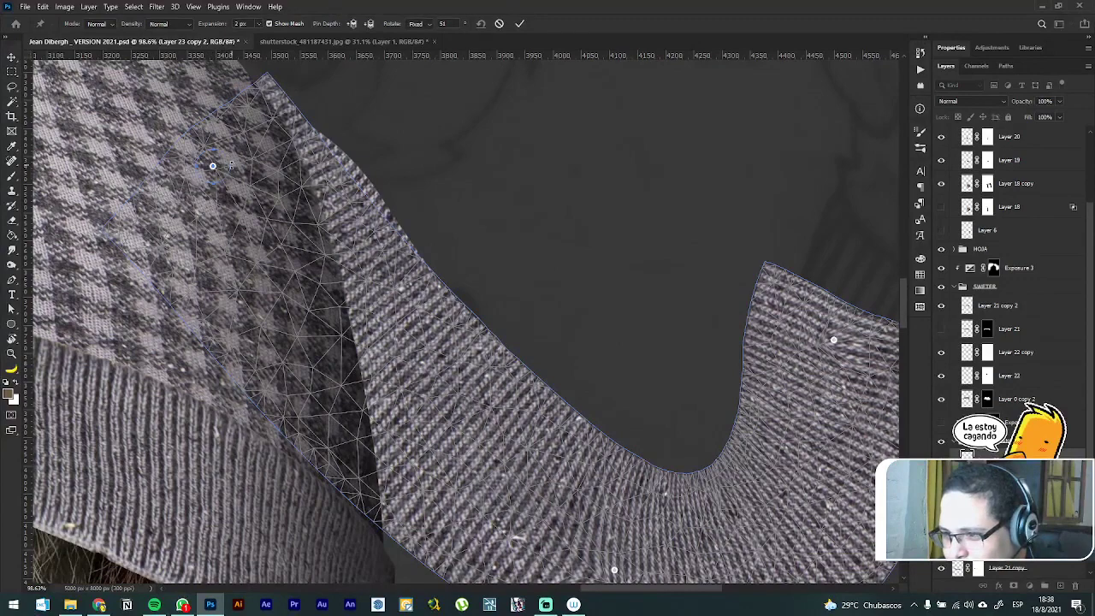
pyautogui.moveTo(238, 163); pyautogui.dragTo(312, 122)
pyautogui.press('Return')
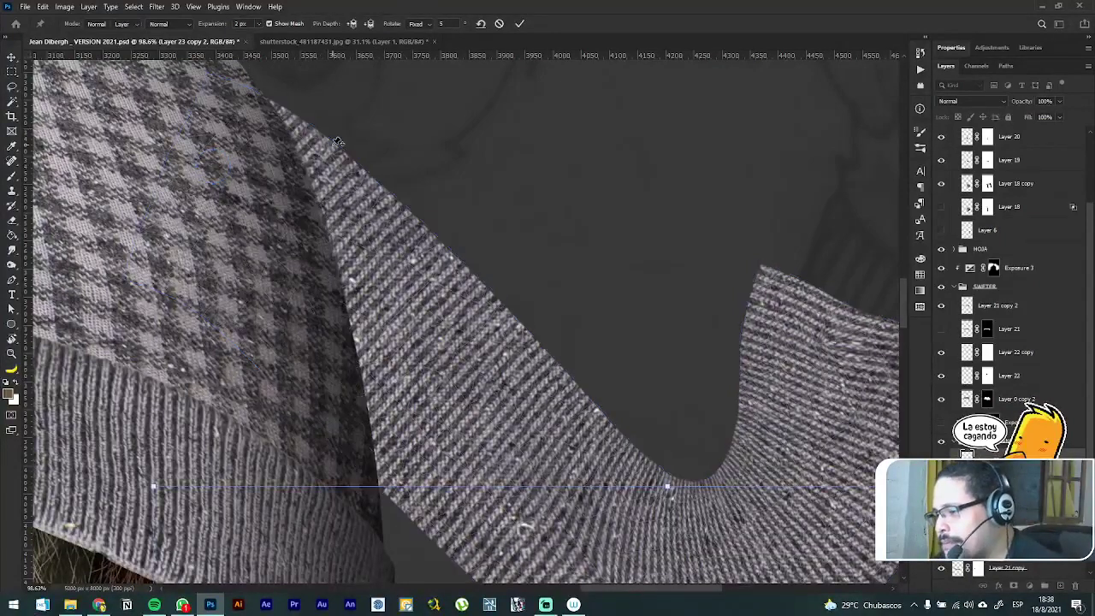
pyautogui.scroll(-4, 545, 382)
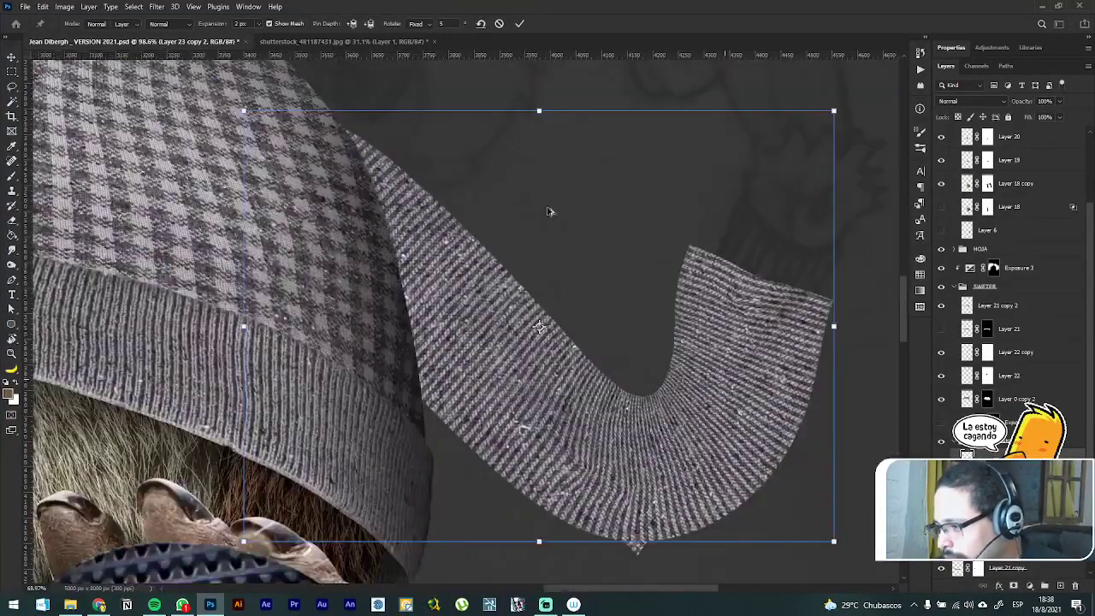
# Step: Load the outline of the old V-shaped sleeve, Layer 23 copy 3, and use it to mask the warped strip on Layer 23 copy 2
pyautogui.press('v')
pyautogui.hotkey('alt', '[')
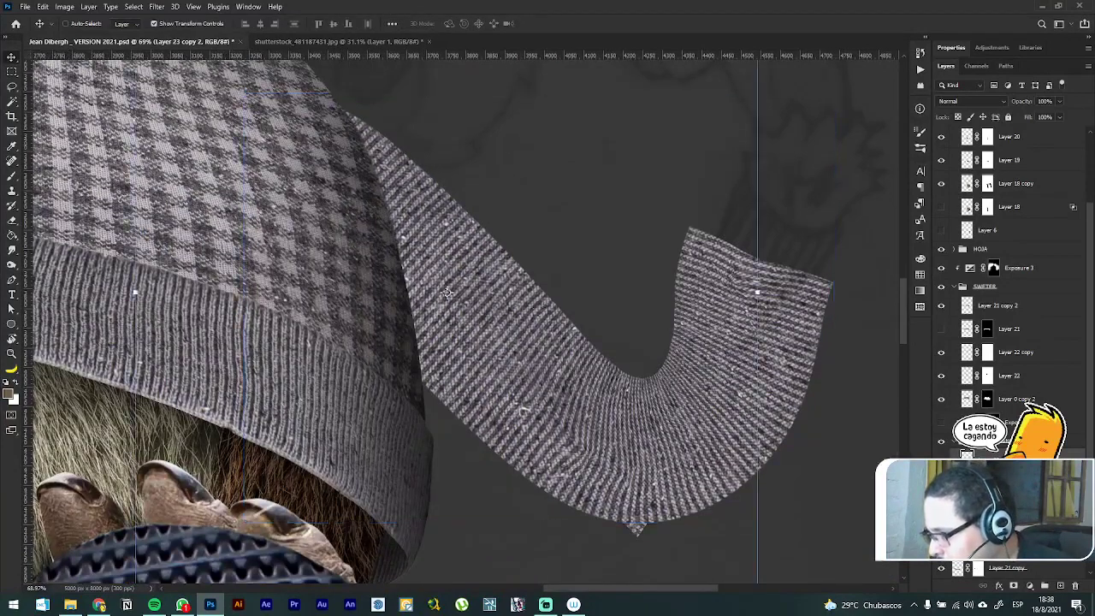
pyautogui.hotkey('alt', 'shift', '[')
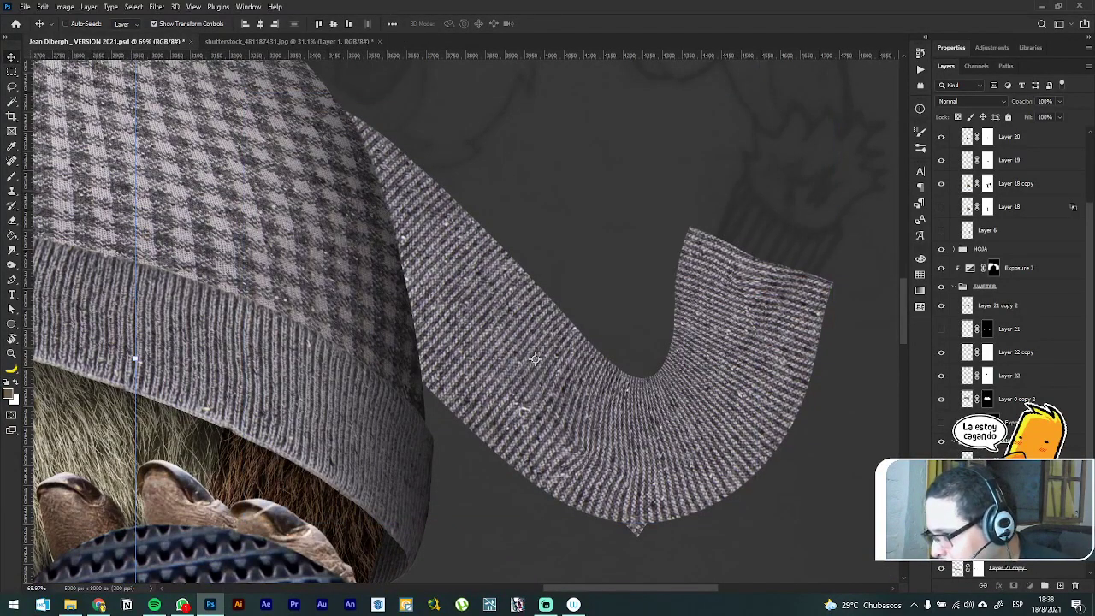
pyautogui.click(553, 326)
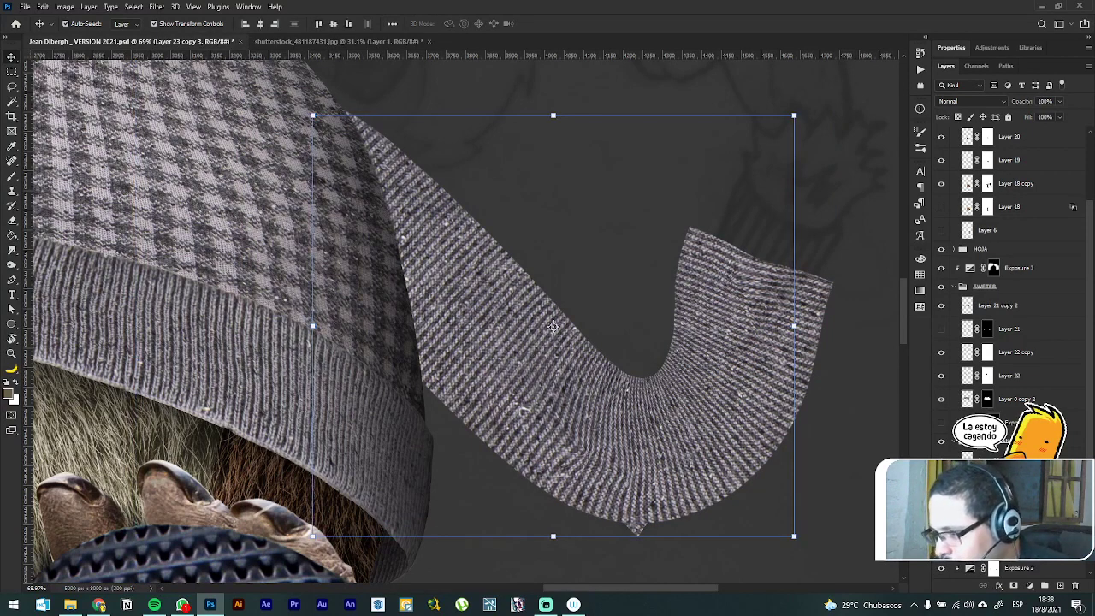
pyautogui.hotkey('ctrl', 't')
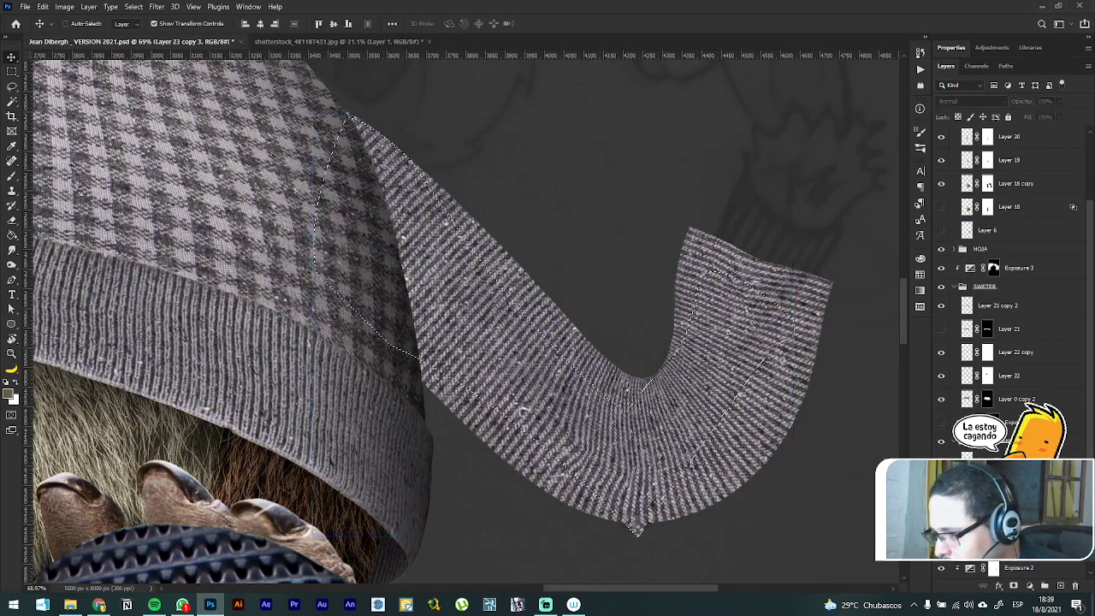
pyautogui.click(1027, 454)
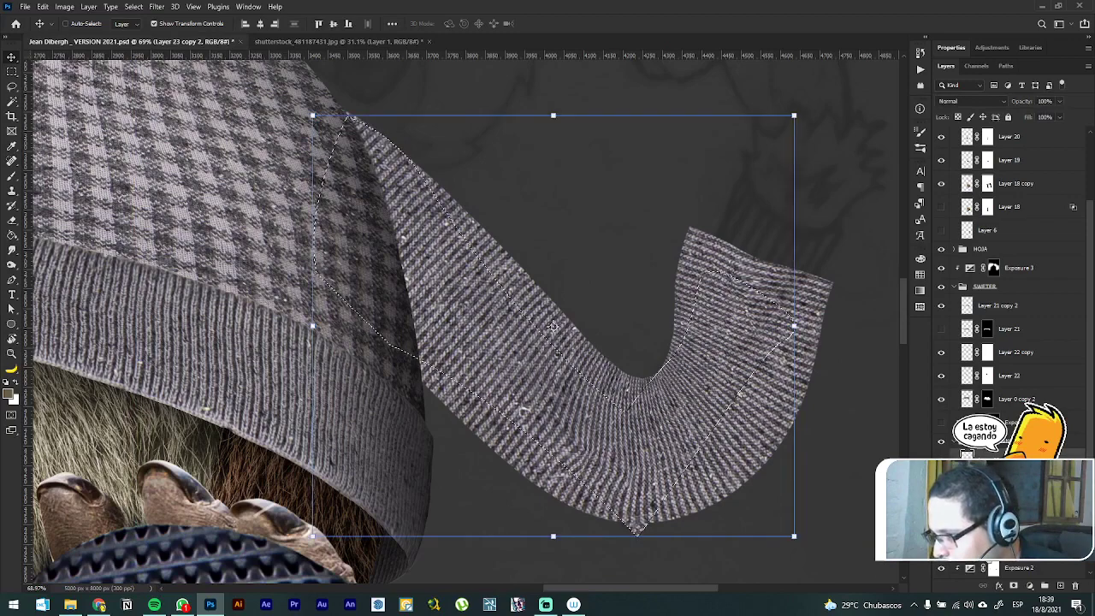
pyautogui.click(1013, 587)
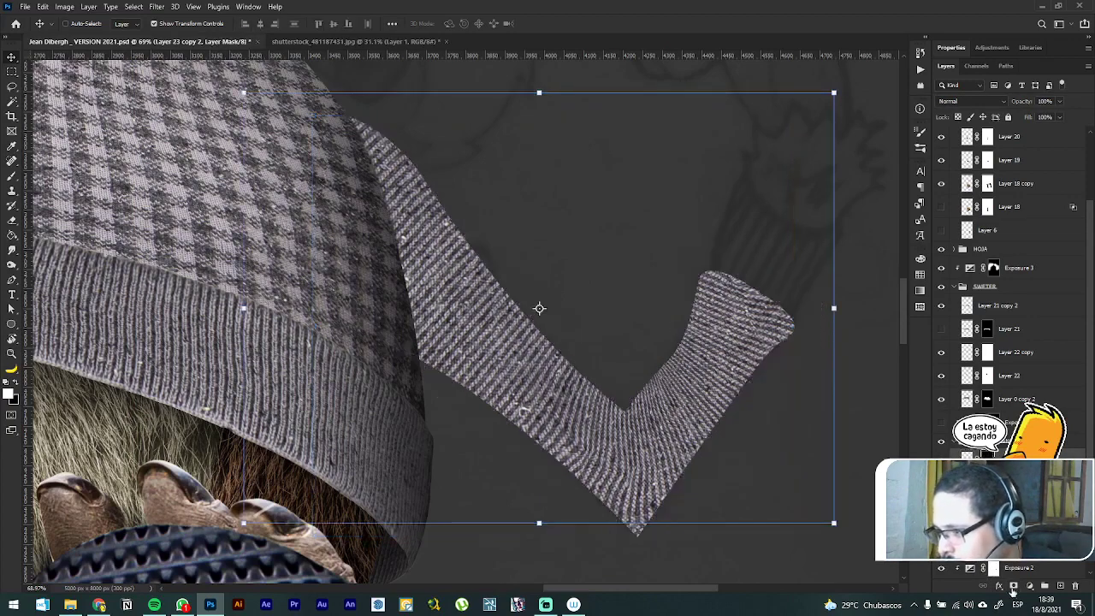
# Step: Set up a leaf-shaped brush at 20 px with black paint for touching up the sleeve mask at the elbow
pyautogui.scroll(-4, 731, 385)
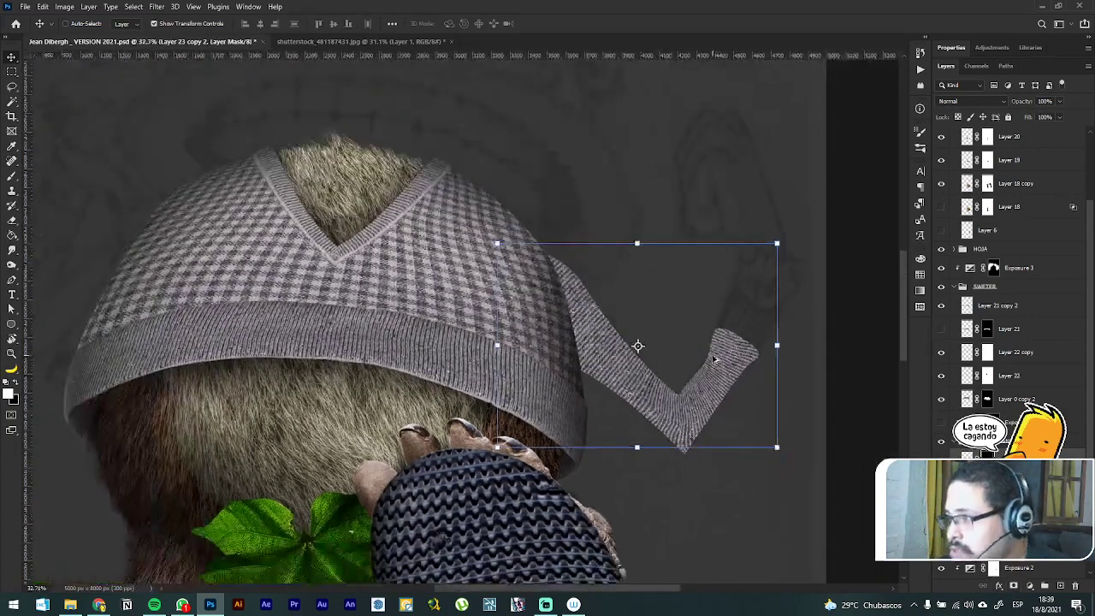
pyautogui.scroll(5, 714, 360)
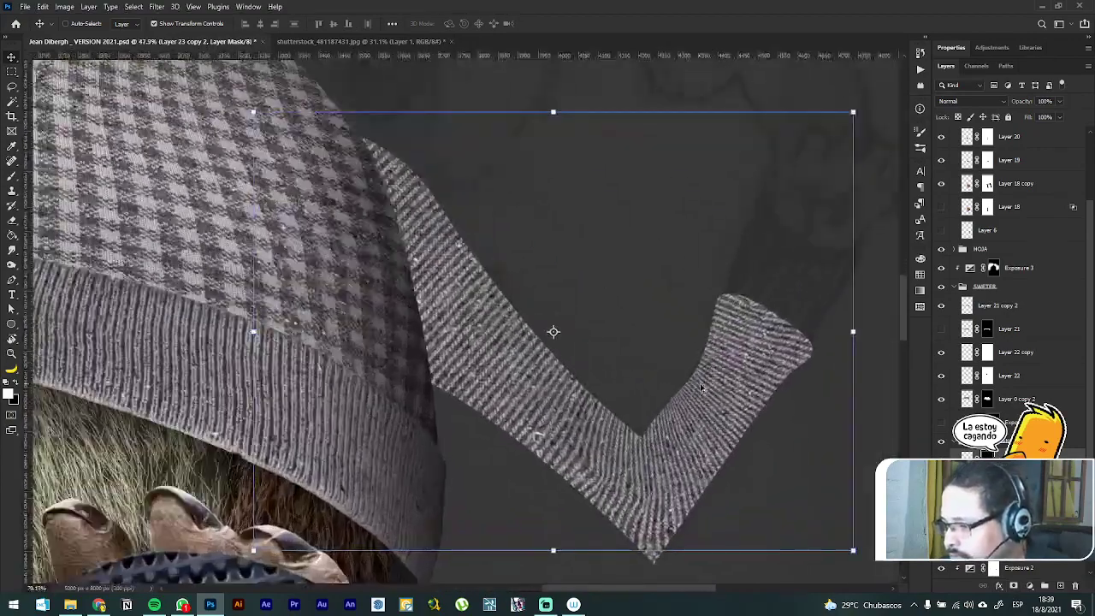
pyautogui.scroll(-2, 700, 394)
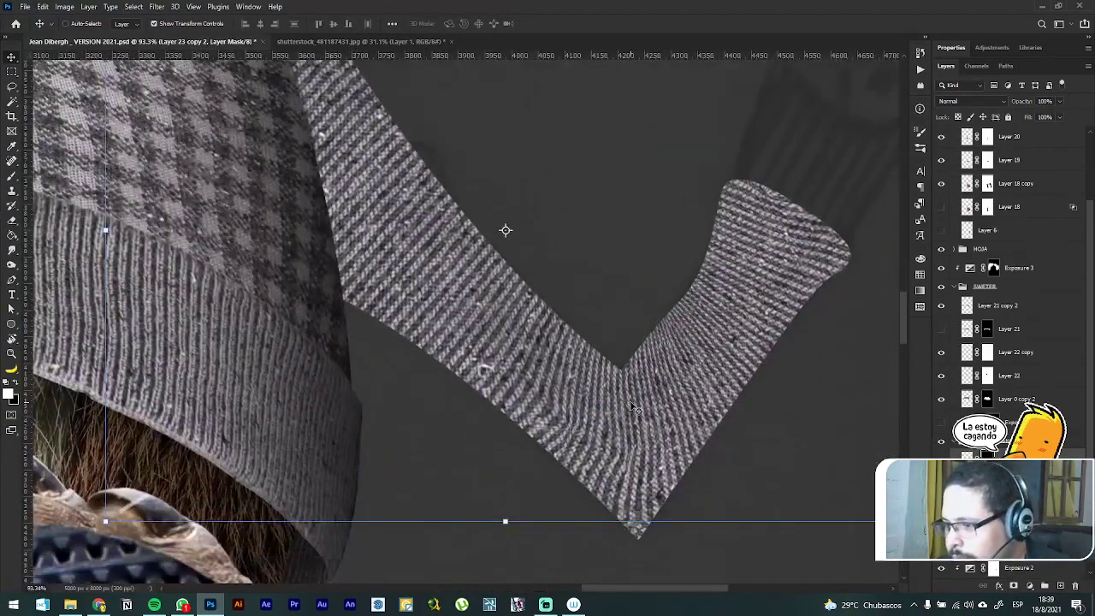
pyautogui.scroll(3, 633, 407)
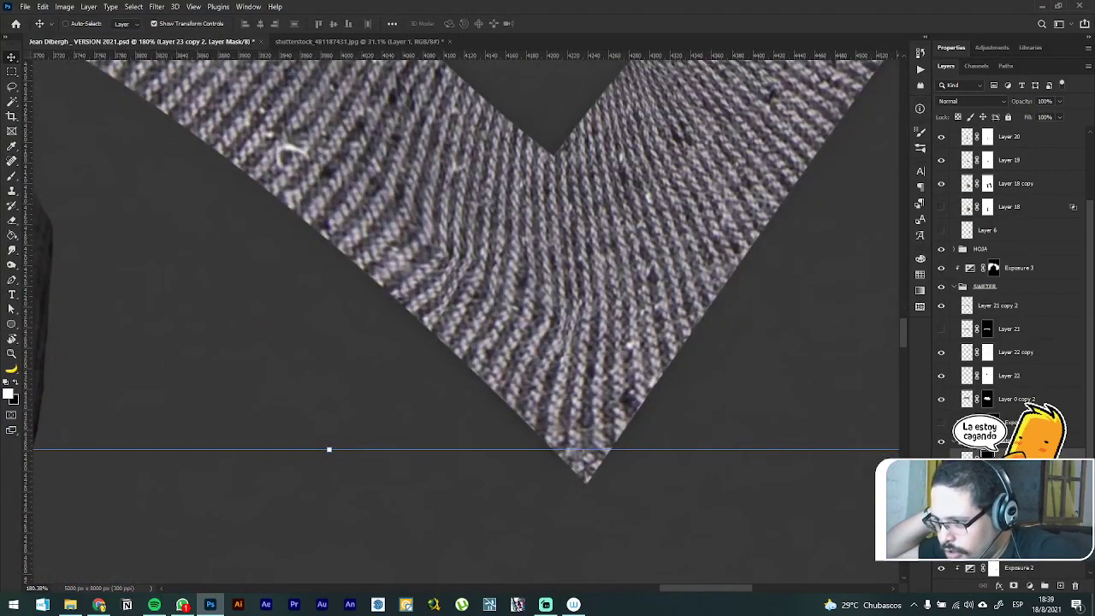
pyautogui.press('Return')
pyautogui.press('b')
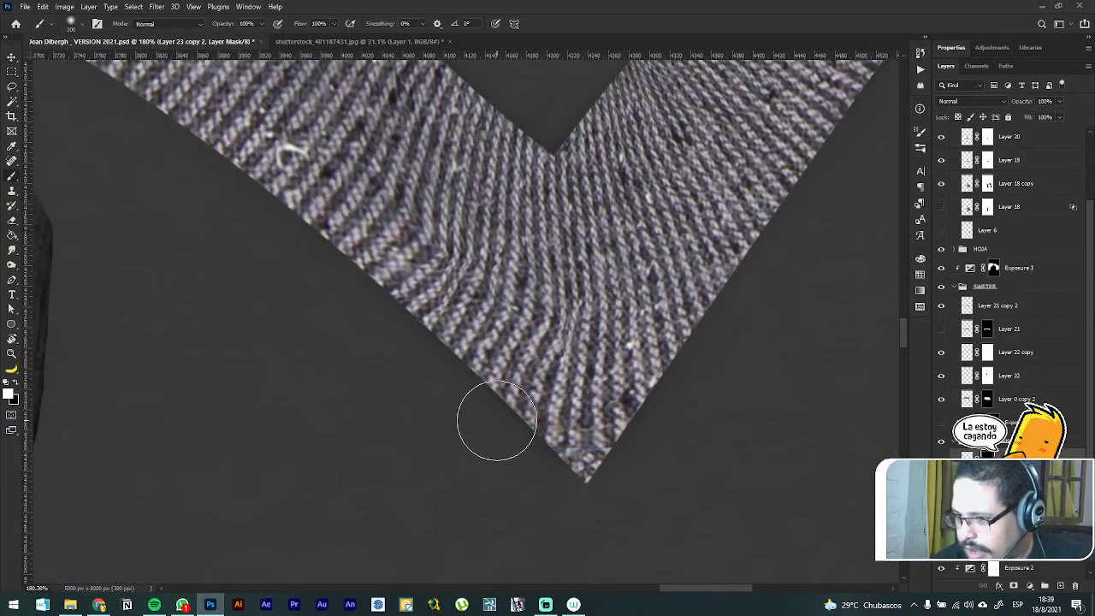
pyautogui.rightClick(465, 391)
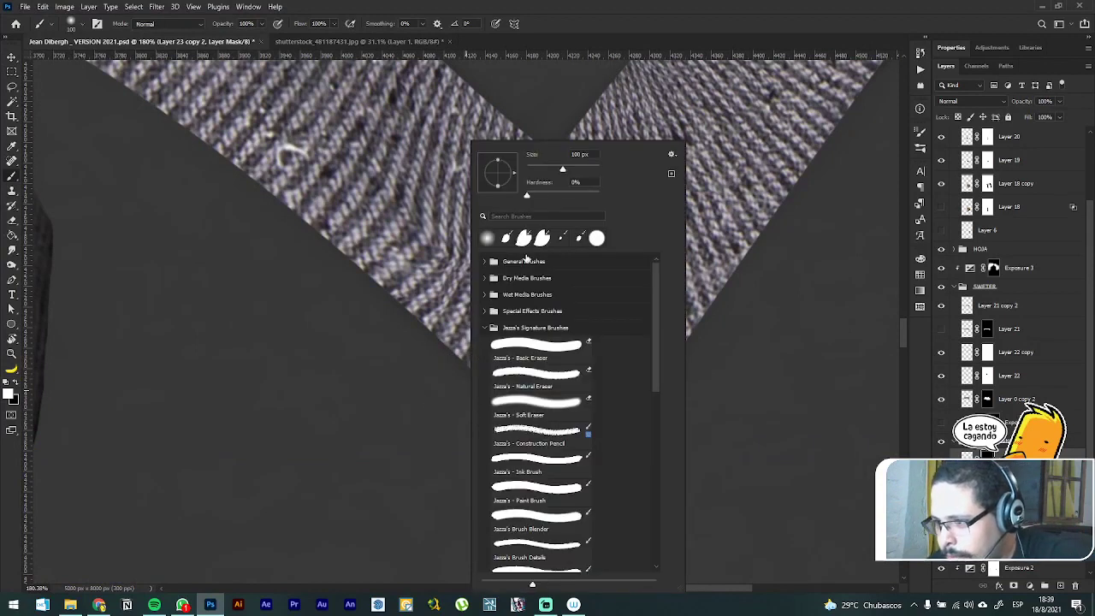
pyautogui.click(525, 241)
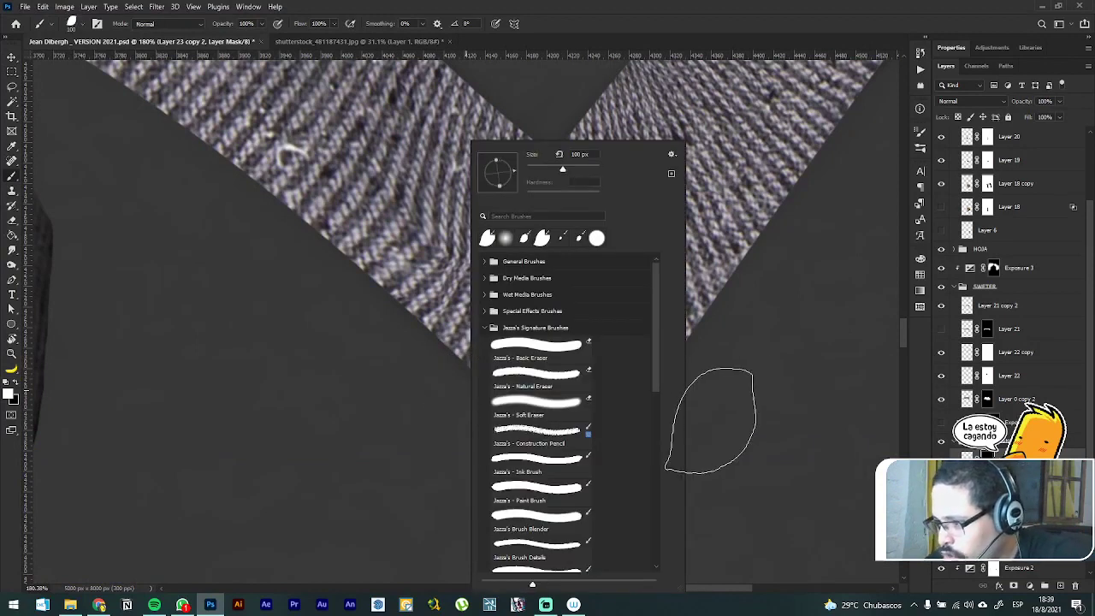
pyautogui.click(737, 26)
pyautogui.press('[')
pyautogui.press('[')
pyautogui.press('[')
pyautogui.press('[')
pyautogui.press('[')
pyautogui.press('[')
pyautogui.press('[')
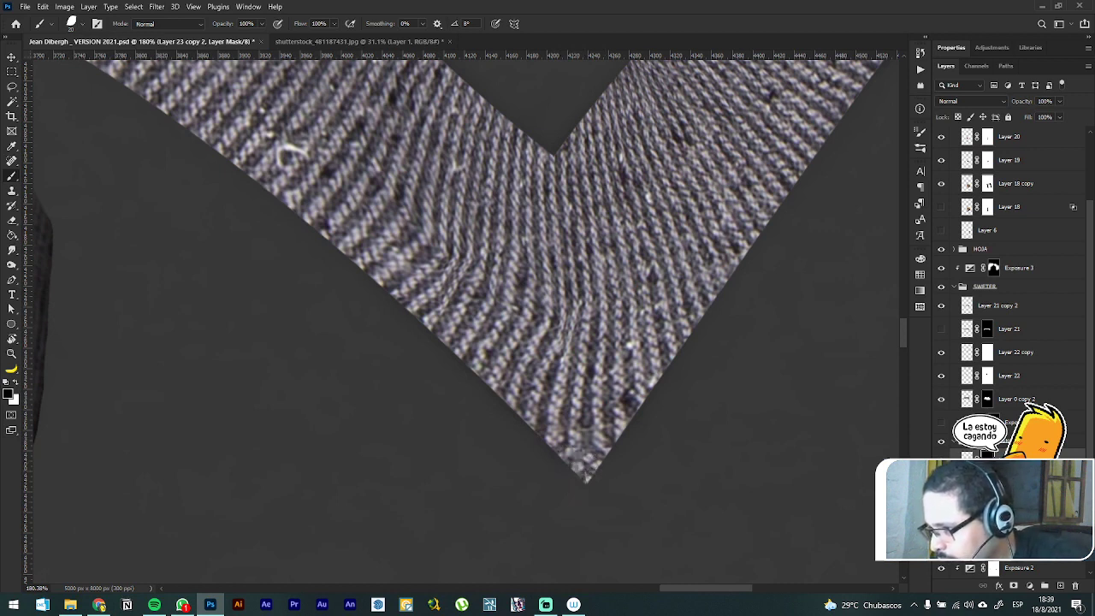
# Step: Try to trim the sleeve's pointed elbow tip by painting black on its layer mask, and undo the stroke
pyautogui.moveTo(576, 449); pyautogui.dragTo(547, 454)
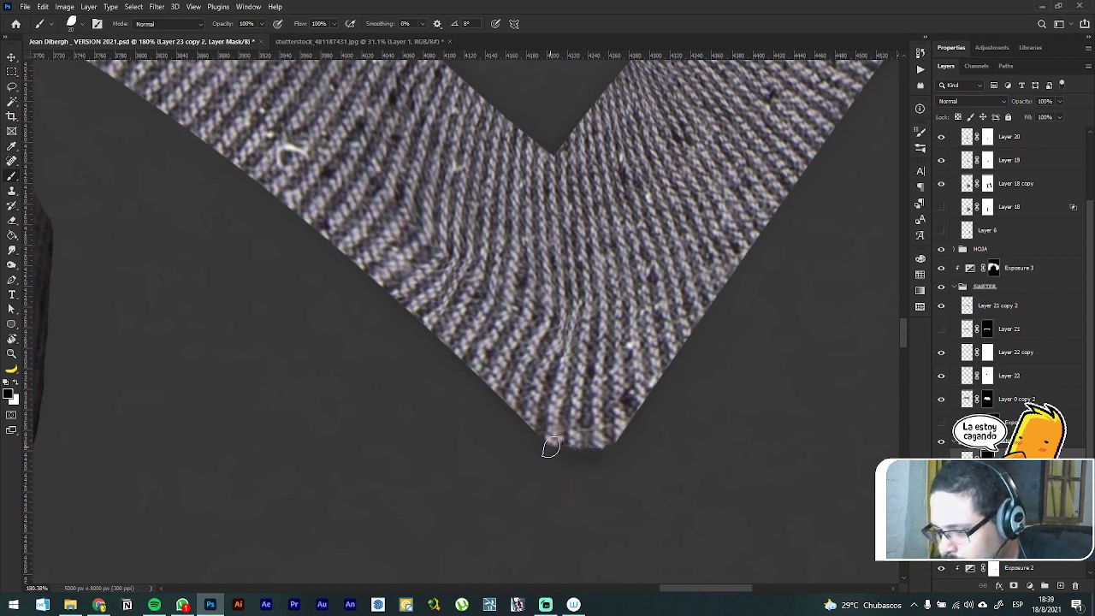
pyautogui.hotkey('ctrl', 'z')
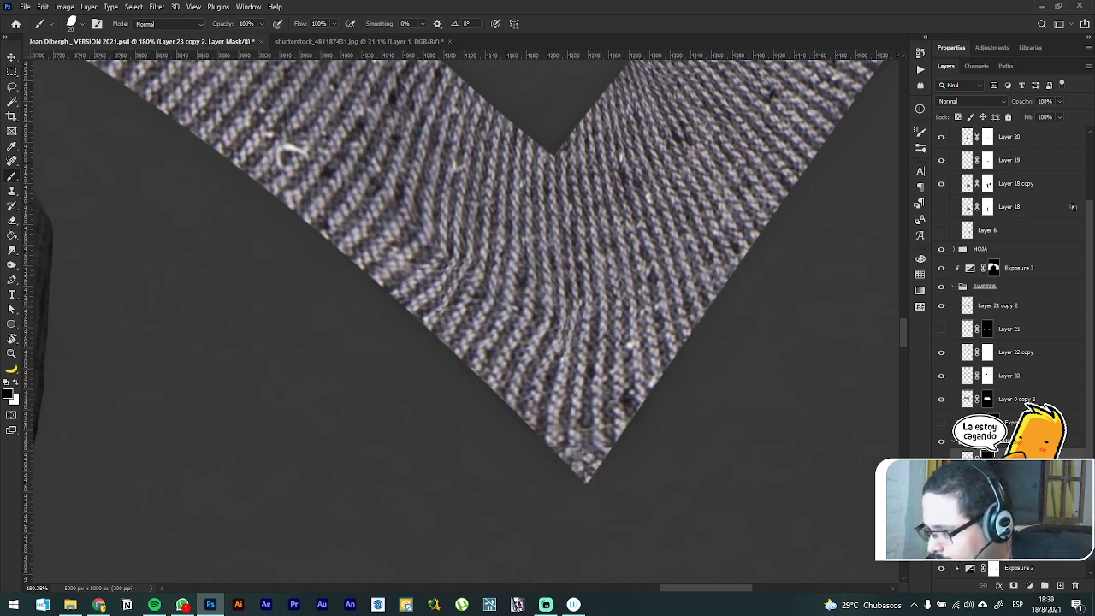
# Step: Trim the sleeve's pointed elbow tip on its layer mask with black, restore overcut fabric with white, and round off the remaining corners
pyautogui.moveTo(604, 469)
pyautogui.mouseDown()
pyautogui.moveTo(550, 448)
pyautogui.moveTo(605, 437)
pyautogui.moveTo(579, 450)
pyautogui.mouseUp()
pyautogui.press('x')
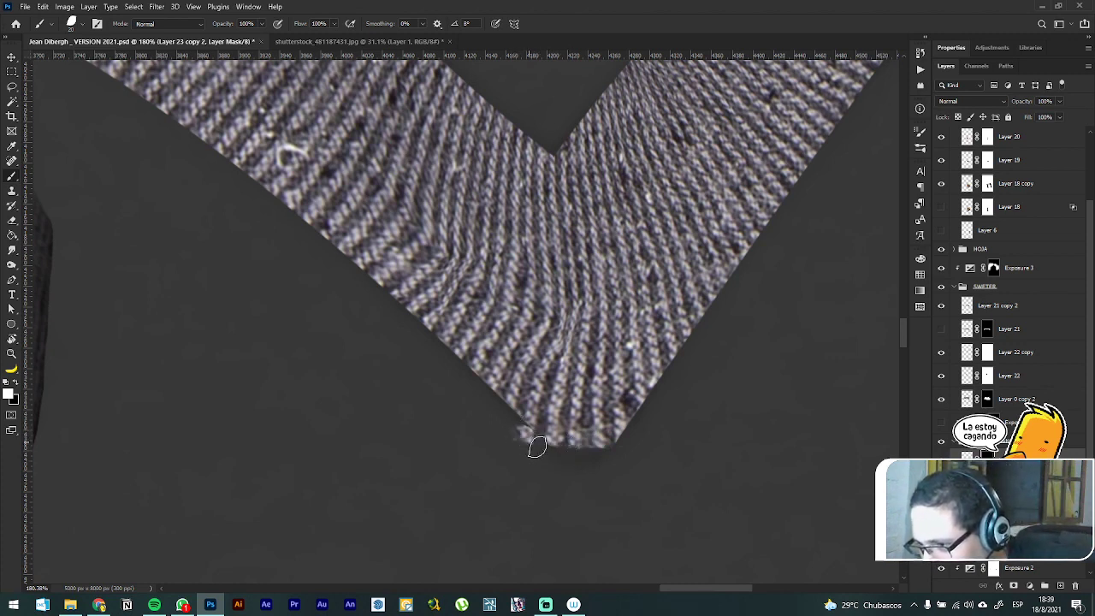
pyautogui.press('x')
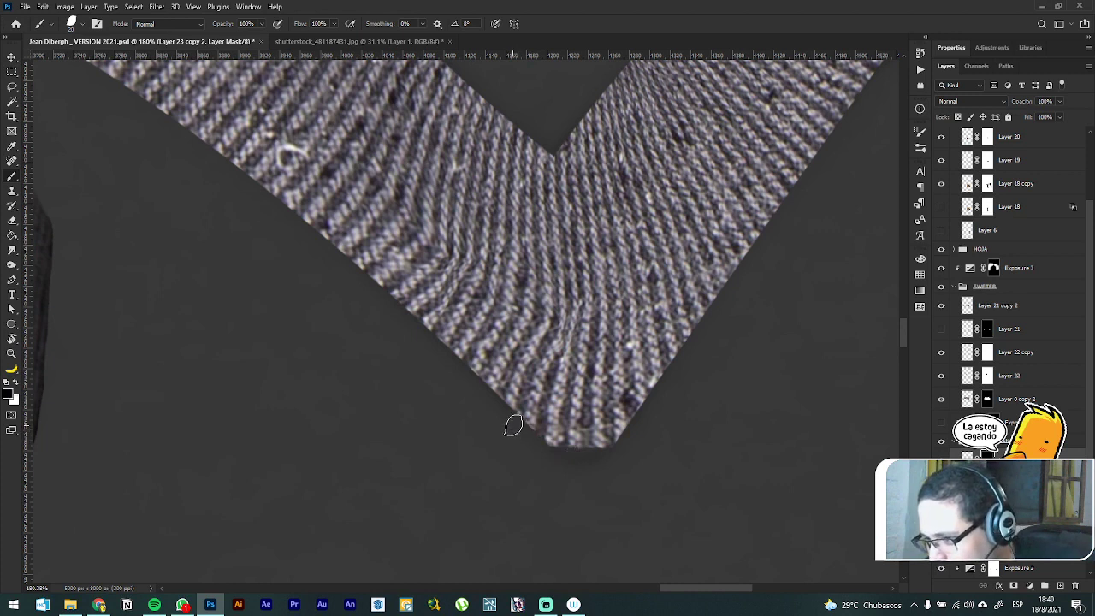
pyautogui.moveTo(545, 449)
pyautogui.mouseDown()
pyautogui.moveTo(609, 448)
pyautogui.moveTo(645, 427)
pyautogui.moveTo(659, 415)
pyautogui.moveTo(635, 412)
pyautogui.moveTo(659, 394)
pyautogui.mouseUp()
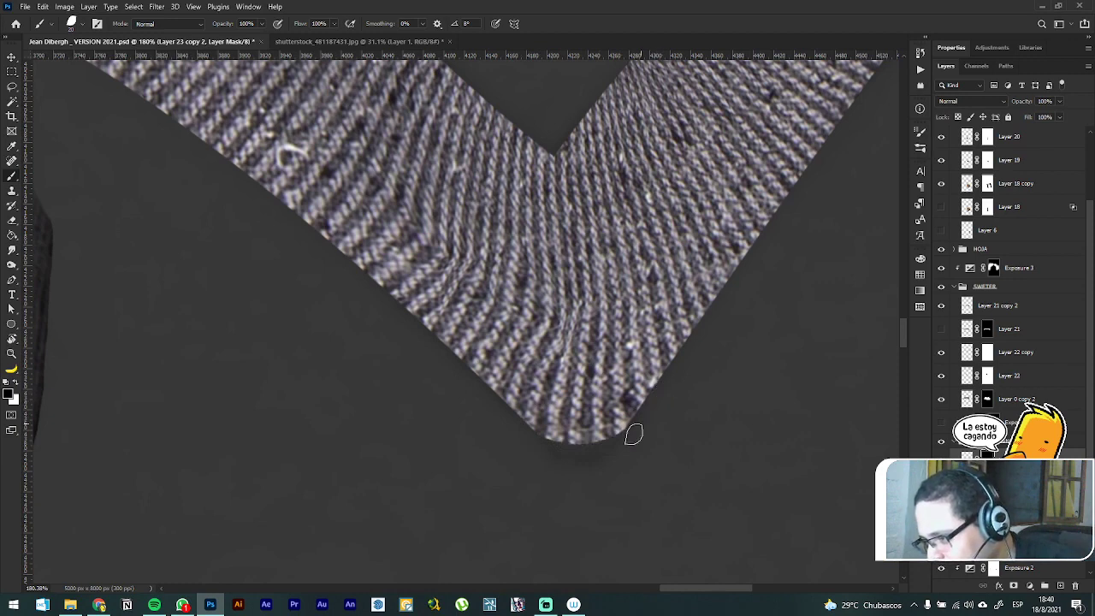
# Step: Rotate the canvas to refine the elbow's rounded outer edge on the mask with black and white paint, and reset the rotation
pyautogui.press('r')
pyautogui.moveTo(641, 483)
pyautogui.mouseDown()
pyautogui.moveTo(706, 511)
pyautogui.moveTo(647, 180)
pyautogui.moveTo(604, 172)
pyautogui.mouseUp()
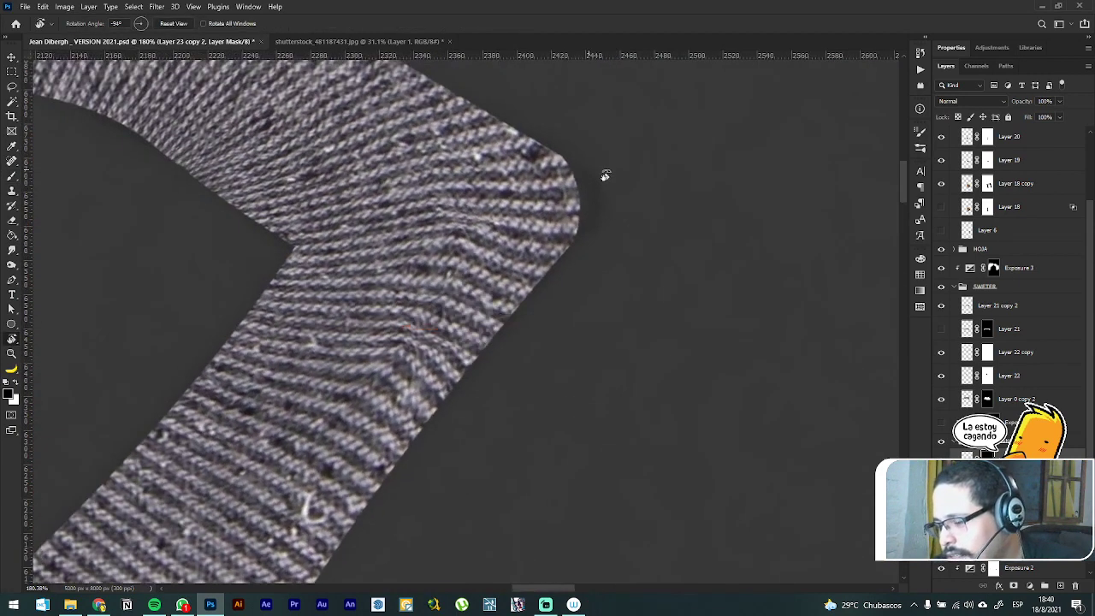
pyautogui.moveTo(548, 282)
pyautogui.mouseDown()
pyautogui.moveTo(575, 200)
pyautogui.moveTo(559, 160)
pyautogui.moveTo(568, 151)
pyautogui.moveTo(532, 127)
pyautogui.mouseUp()
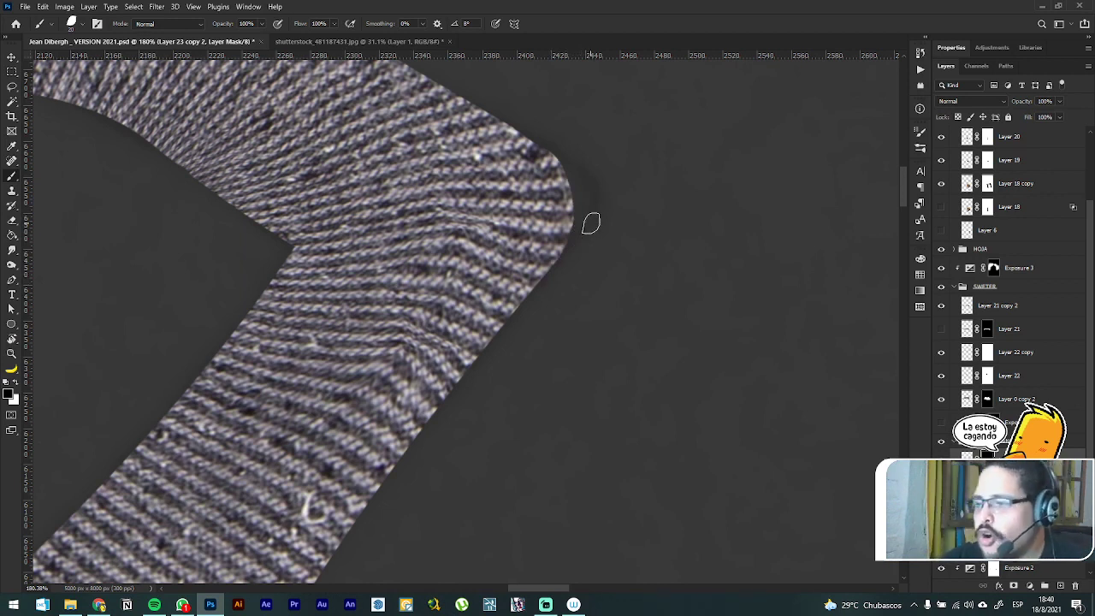
pyautogui.press('x')
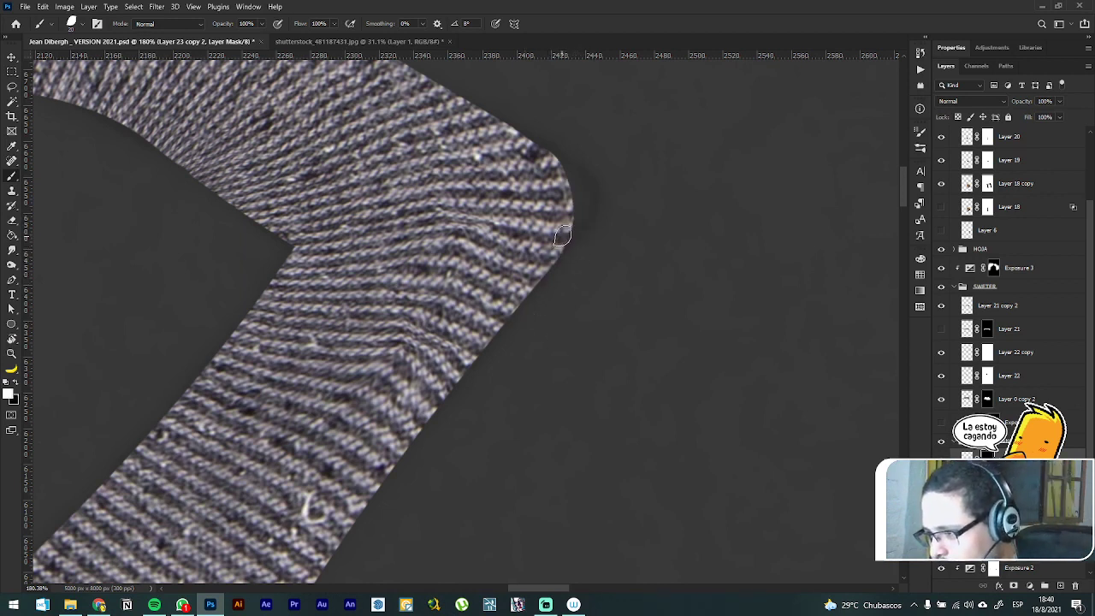
pyautogui.press('x')
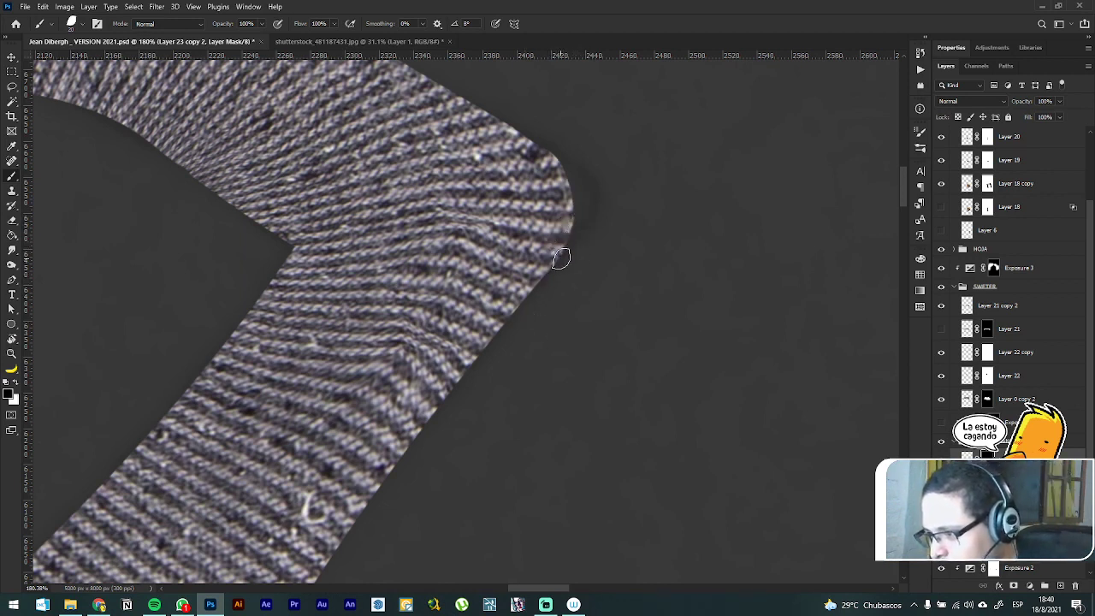
pyautogui.moveTo(569, 248)
pyautogui.mouseDown()
pyautogui.moveTo(579, 184)
pyautogui.moveTo(545, 127)
pyautogui.mouseUp()
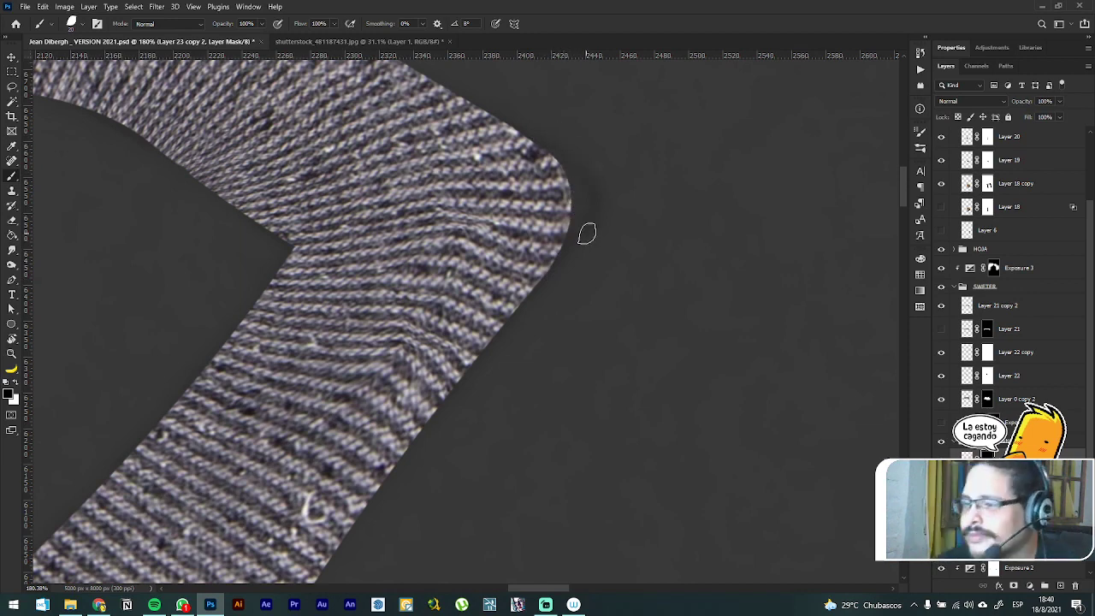
pyautogui.press('r')
pyautogui.moveTo(567, 230); pyautogui.dragTo(576, 397)
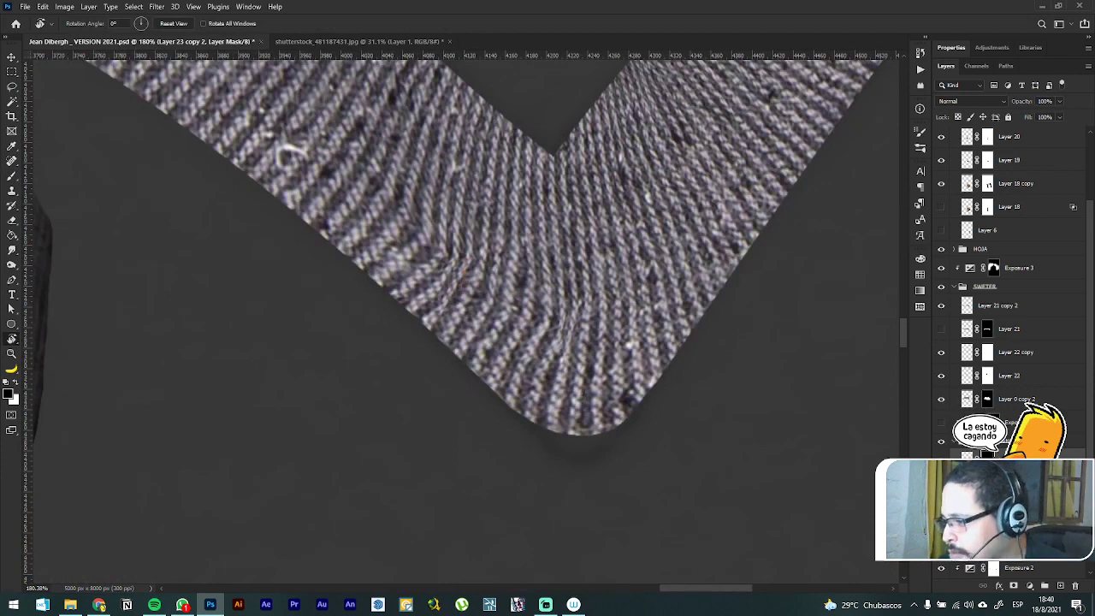
pyautogui.click(967, 455)
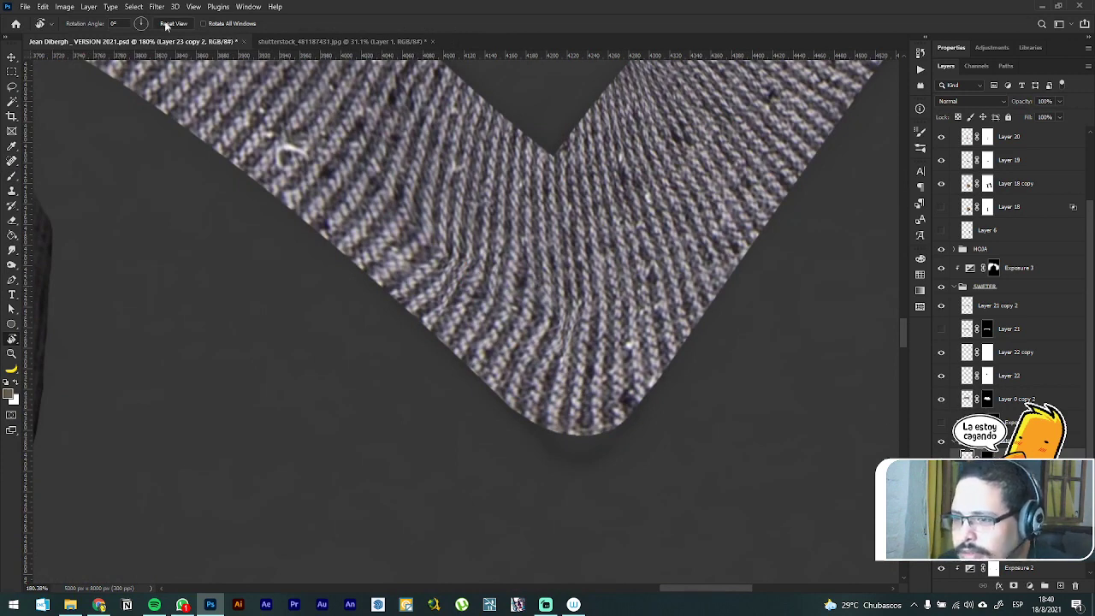
pyautogui.click(155, 7)
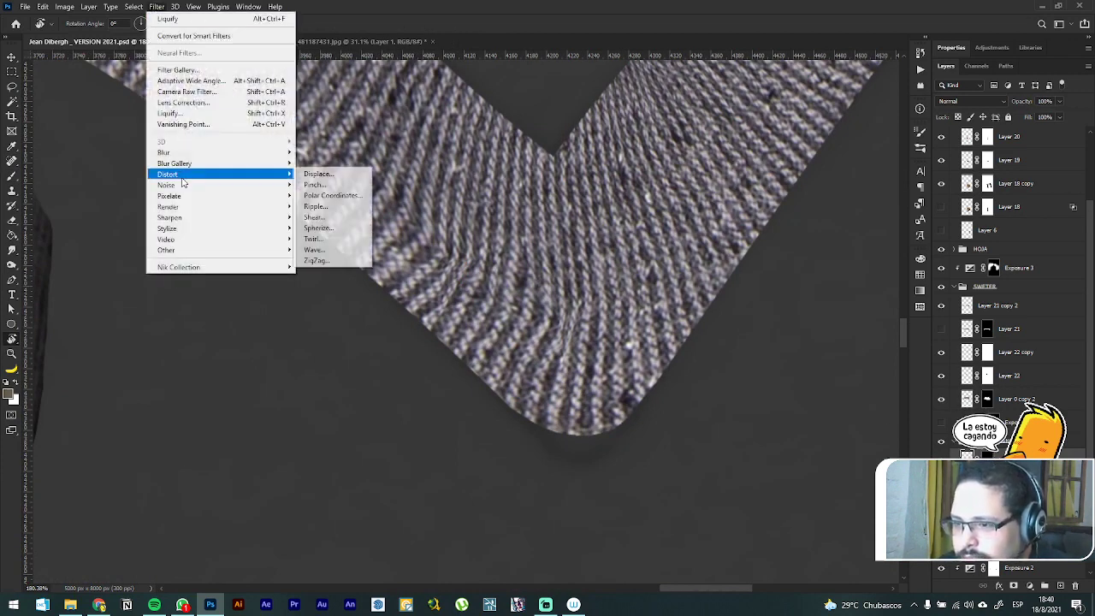
pyautogui.click(427, 20)
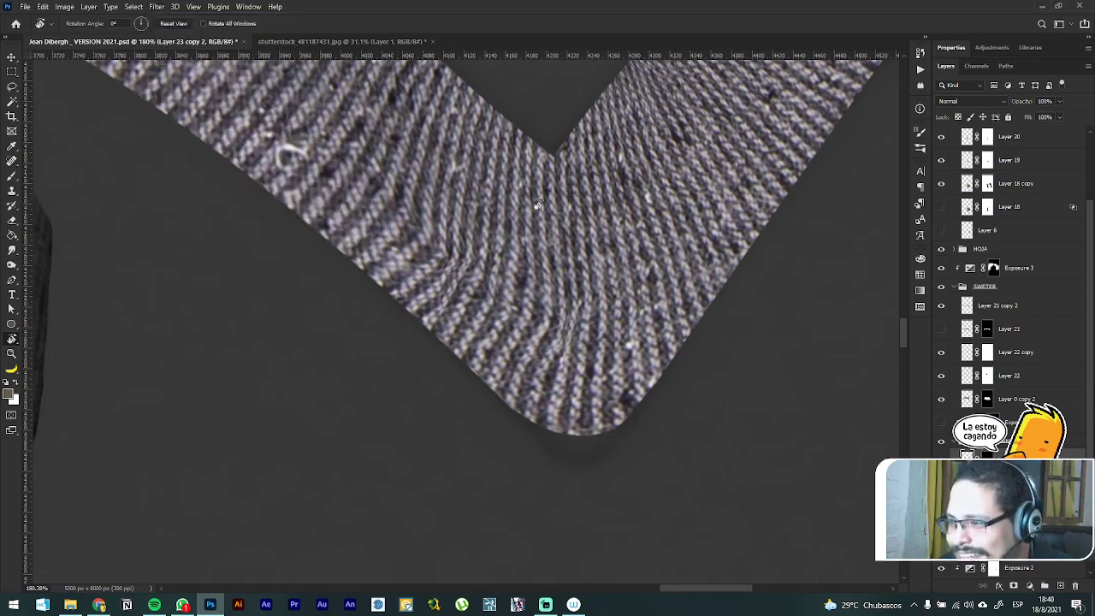
pyautogui.scroll(-3, 556, 261)
pyautogui.scroll(-3, 555, 266)
pyautogui.scroll(2, 557, 257)
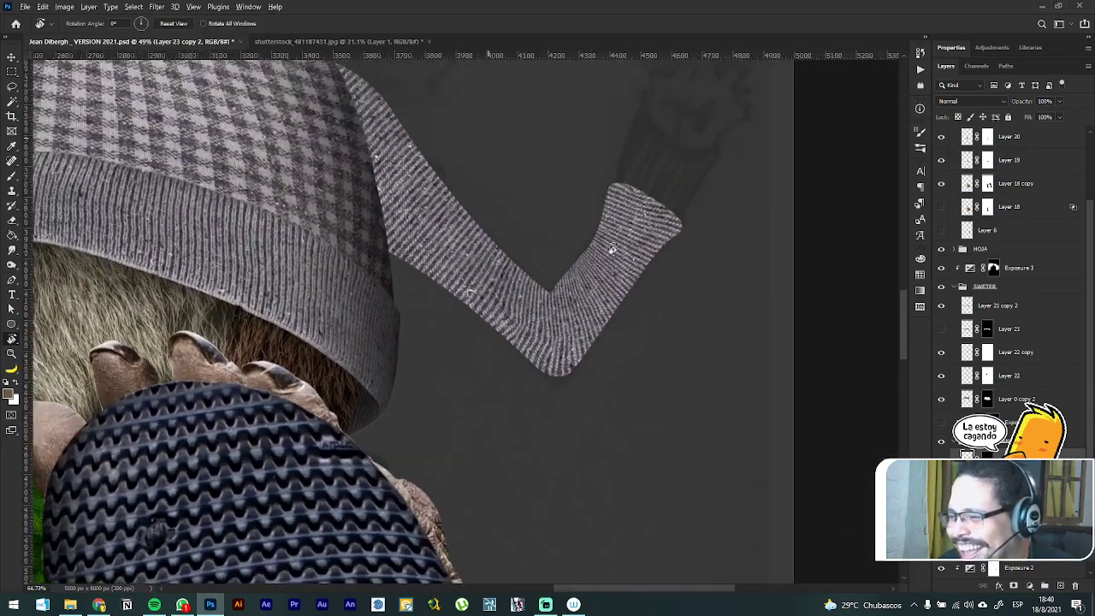
pyautogui.scroll(3, 548, 282)
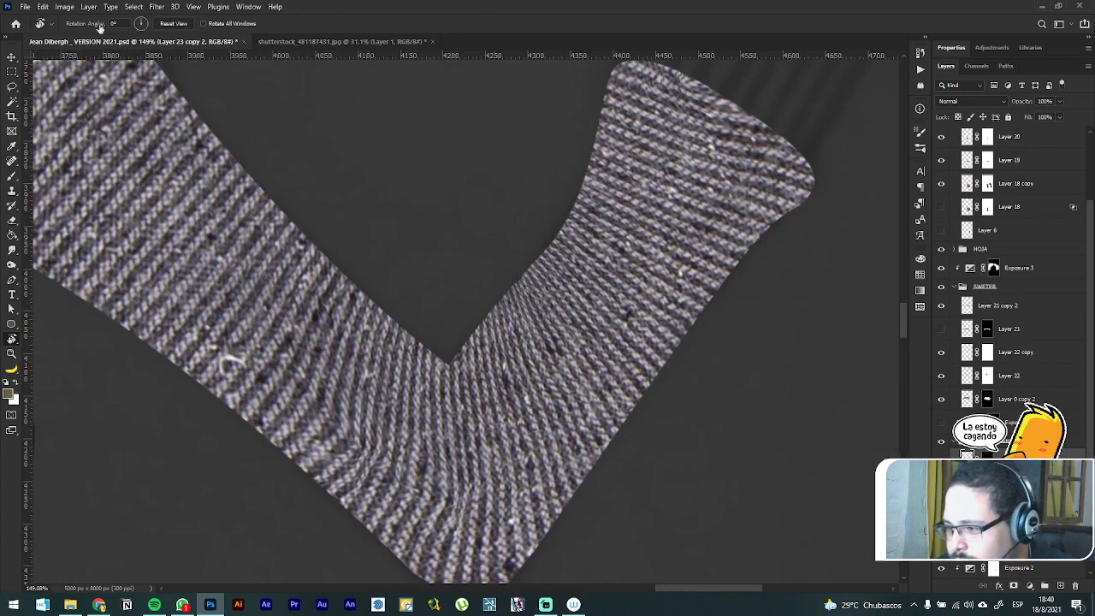
# Step: Try to reshape the sleeve mask along the inner elbow and upper arm with black and white strokes, and undo them
pyautogui.click(987, 456)
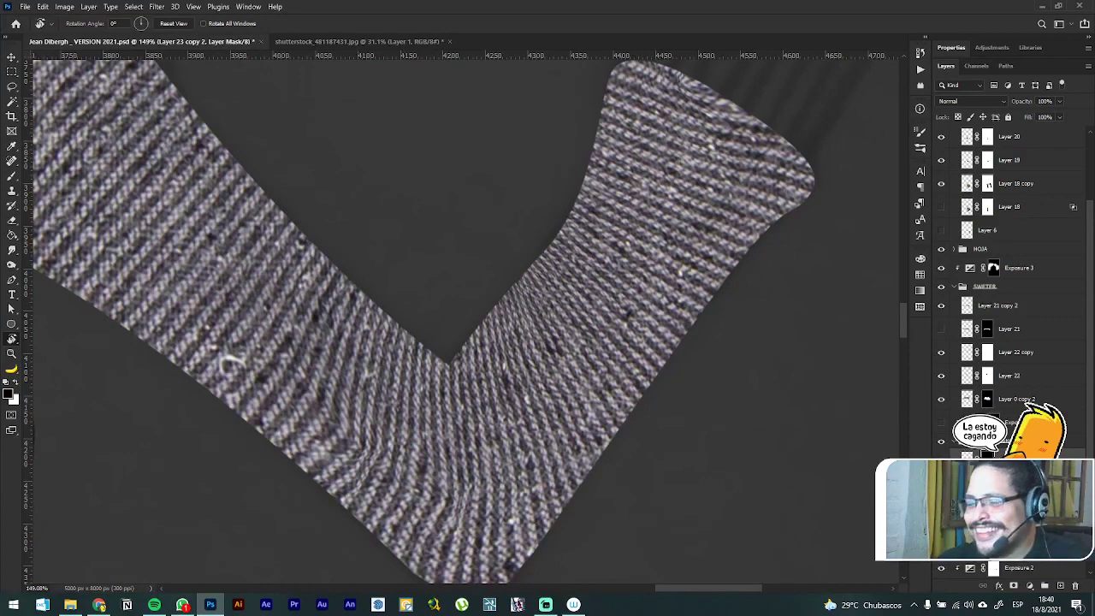
pyautogui.moveTo(438, 417); pyautogui.dragTo(531, 454)
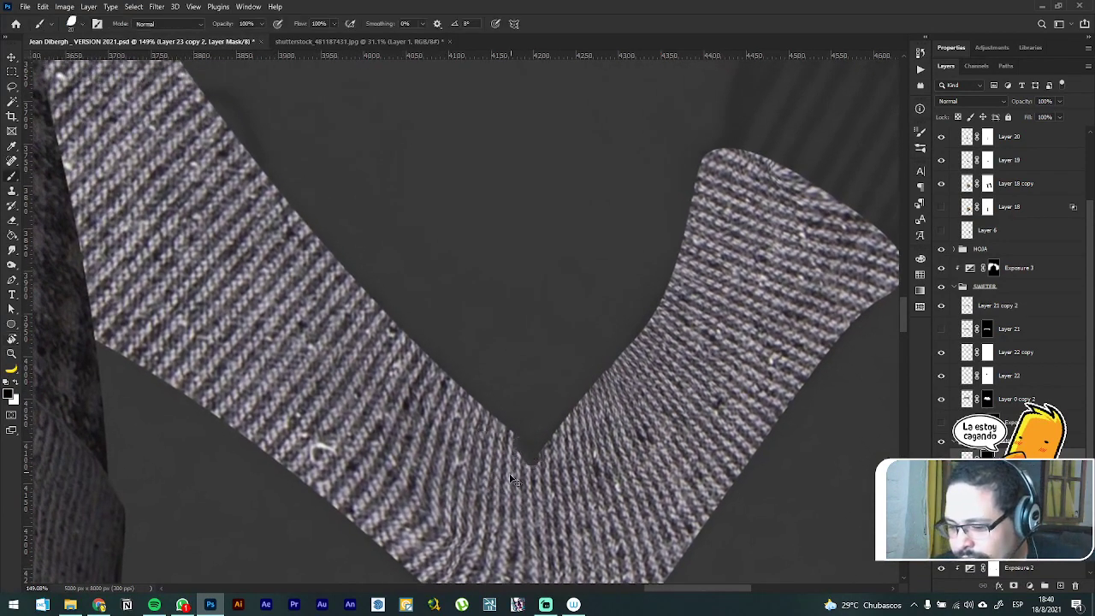
pyautogui.hotkey('ctrl', 'z')
pyautogui.press('x')
pyautogui.moveTo(534, 460)
pyautogui.mouseDown()
pyautogui.moveTo(479, 394)
pyautogui.moveTo(375, 322)
pyautogui.mouseUp()
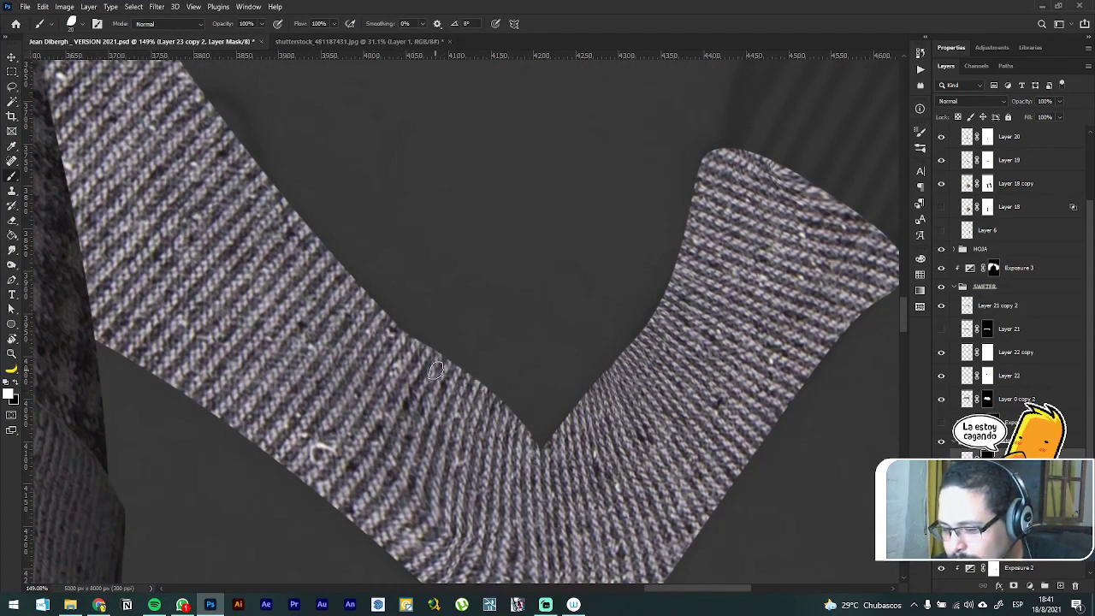
pyautogui.hotkey('ctrl', 'z')
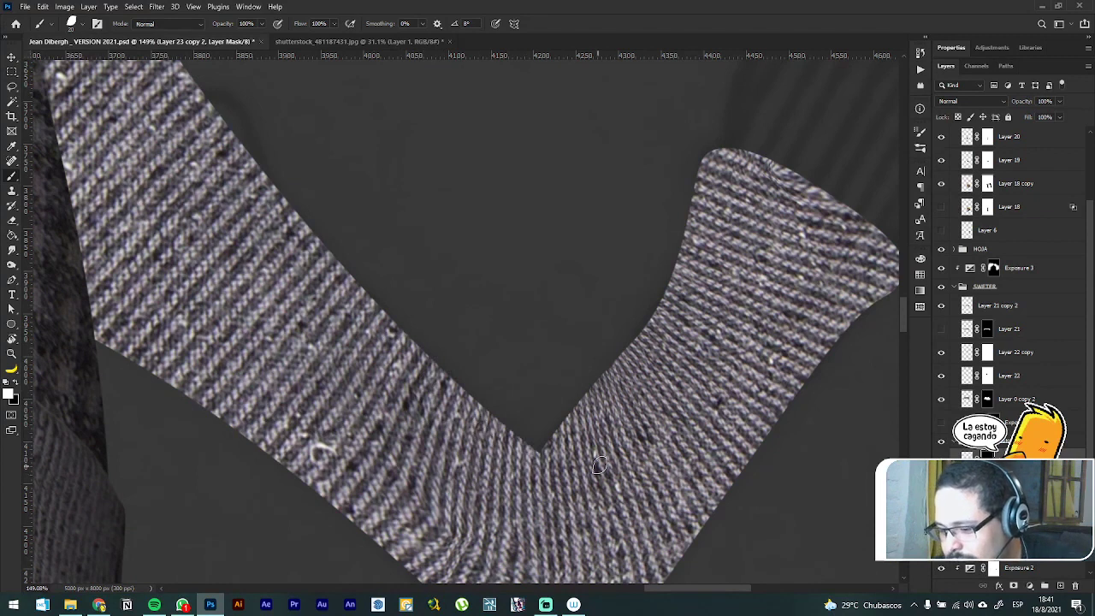
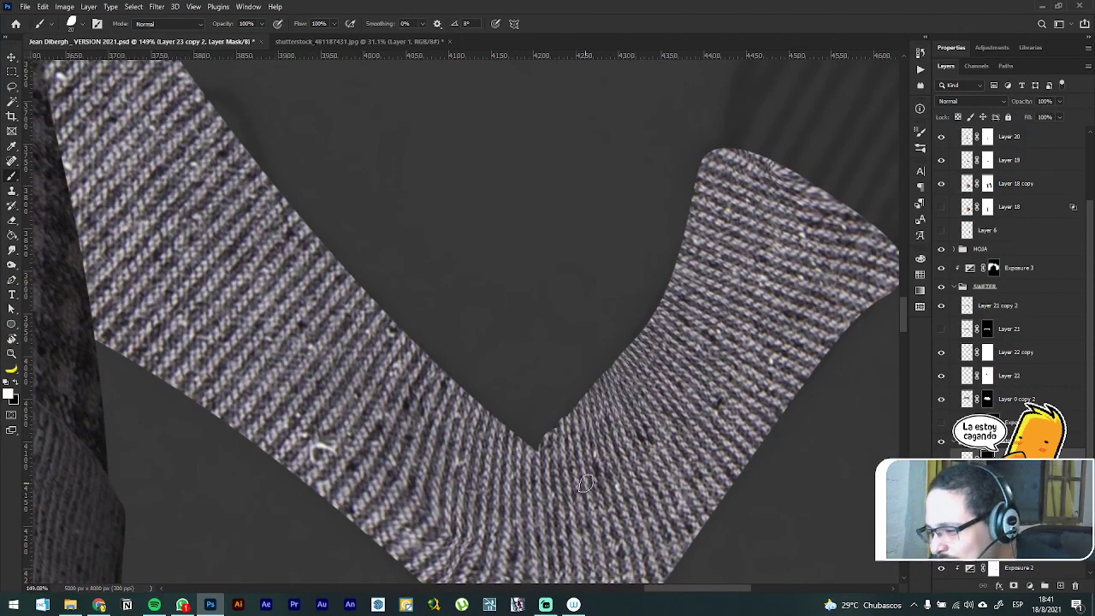
# Step: Turn on the Exposure 3 copy shading layer over the sleeve
pyautogui.scroll(-4, 585, 484)
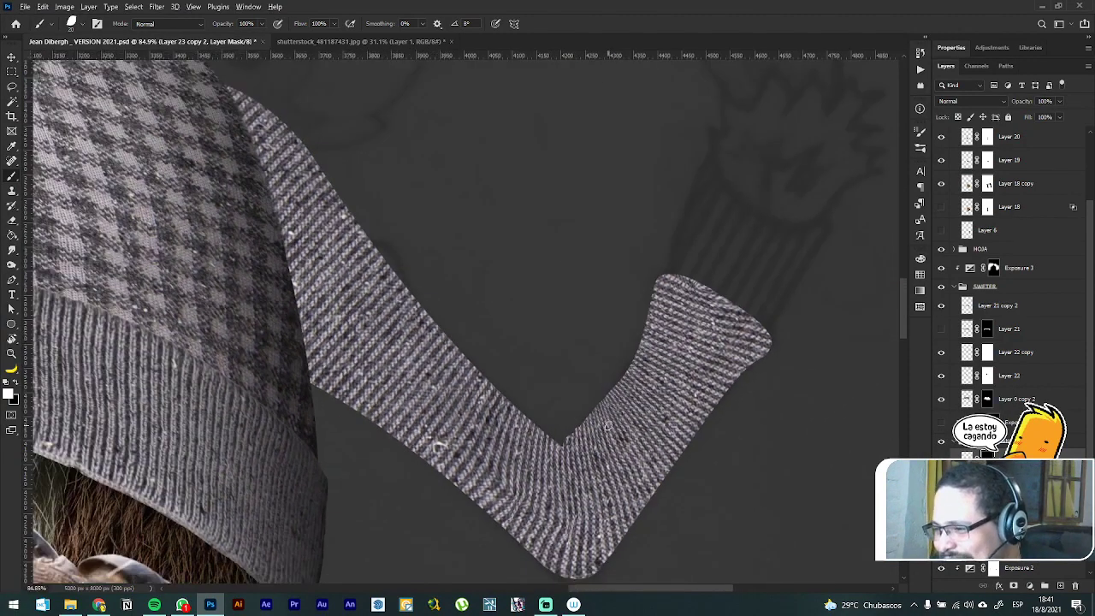
pyautogui.scroll(-2, 608, 425)
pyautogui.scroll(2, 577, 367)
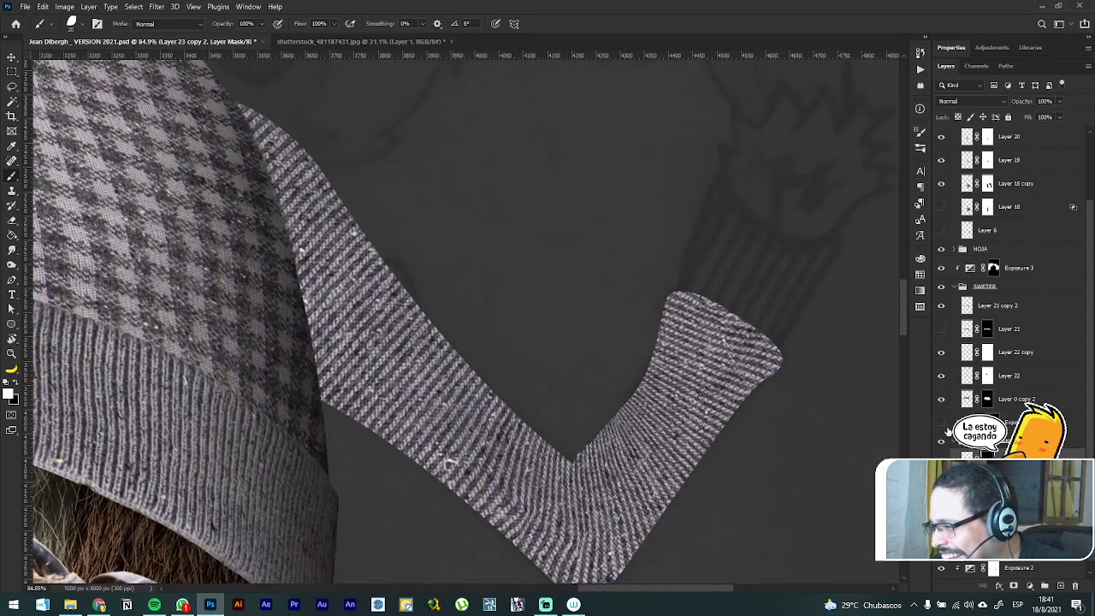
pyautogui.hotkey('ctrl', 'z')
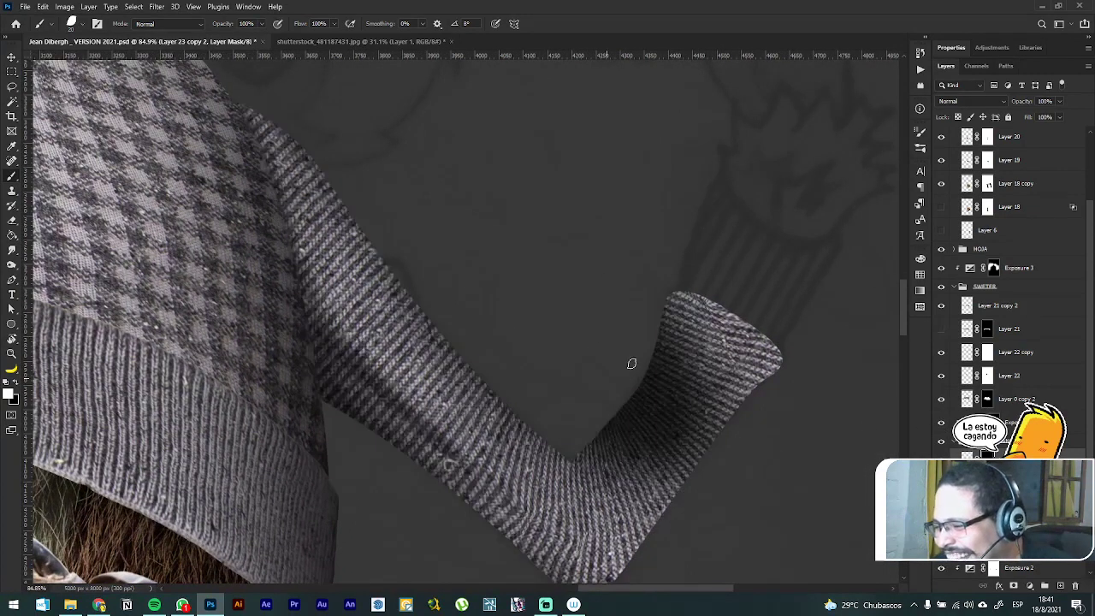
pyautogui.scroll(-2, 634, 362)
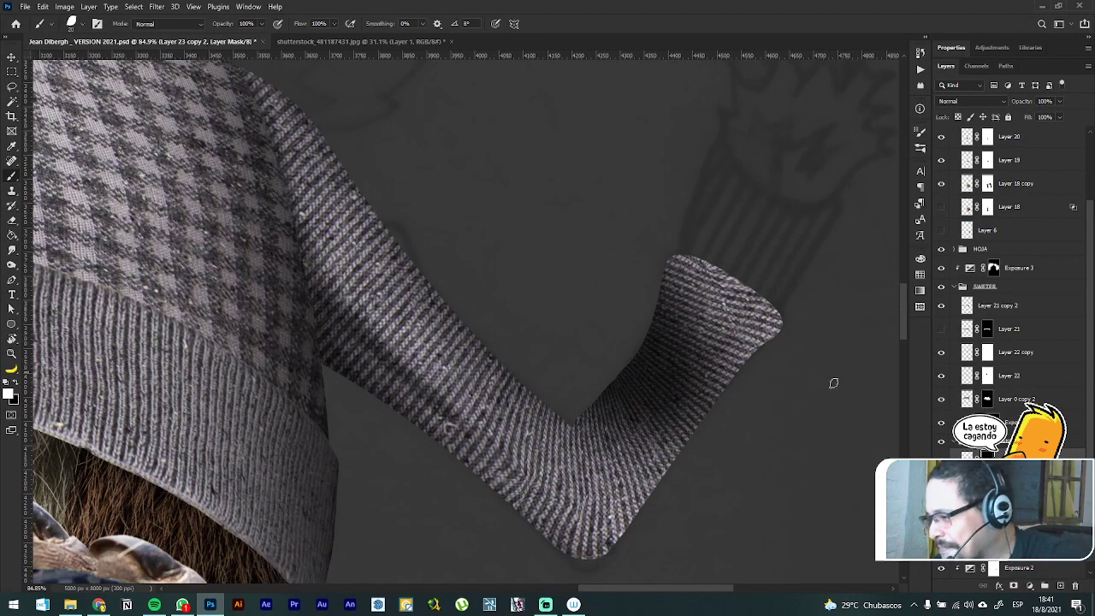
# Step: Paint black on the Exposure 3 copy layer mask to remove the dark shading from the sleeve's forearm
pyautogui.click(993, 422)
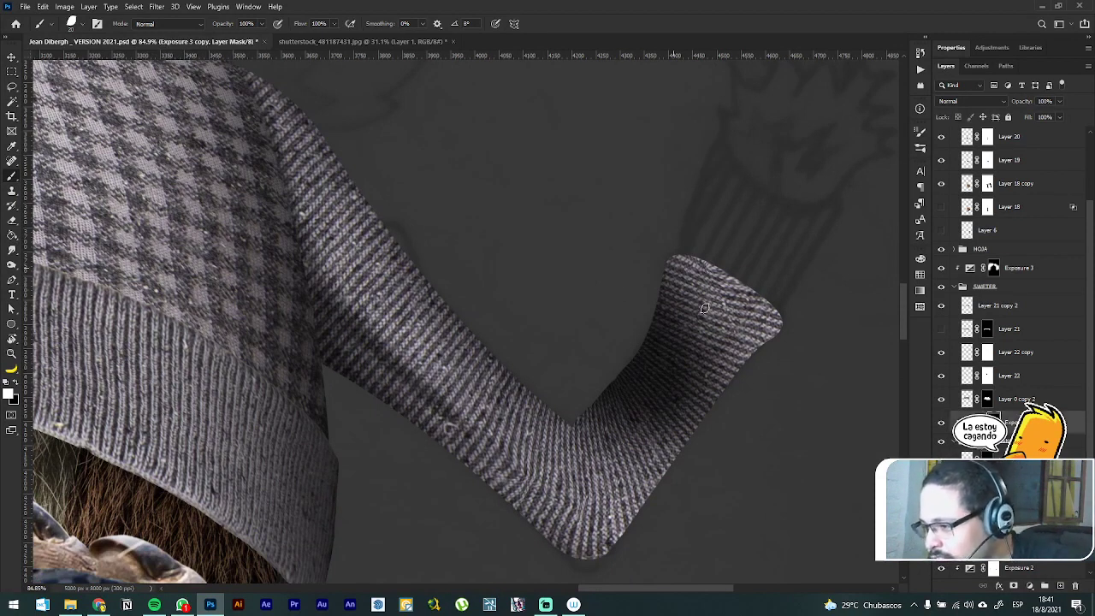
pyautogui.moveTo(704, 308)
pyautogui.mouseDown()
pyautogui.moveTo(681, 273)
pyautogui.moveTo(698, 297)
pyautogui.mouseUp()
pyautogui.hotkey('ctrl', 'z')
pyautogui.press('x')
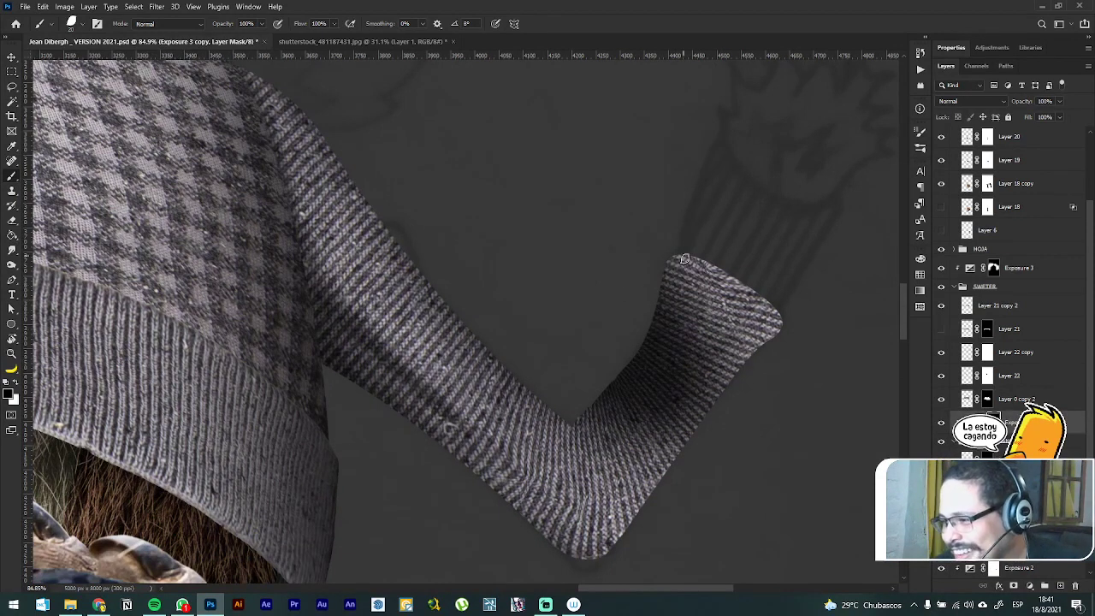
pyautogui.moveTo(685, 260)
pyautogui.mouseDown()
pyautogui.moveTo(711, 287)
pyautogui.moveTo(699, 253)
pyautogui.moveTo(724, 259)
pyautogui.moveTo(756, 391)
pyautogui.moveTo(634, 291)
pyautogui.moveTo(640, 322)
pyautogui.moveTo(696, 416)
pyautogui.moveTo(676, 426)
pyautogui.moveTo(624, 368)
pyautogui.moveTo(606, 370)
pyautogui.moveTo(645, 454)
pyautogui.moveTo(621, 473)
pyautogui.moveTo(567, 404)
pyautogui.moveTo(579, 435)
pyautogui.mouseUp()
# Step: Select the Jazza's - Soft Eraser preset and enlarge it to 90 px for reworking the forearm shading mask
pyautogui.rightClick(568, 393)
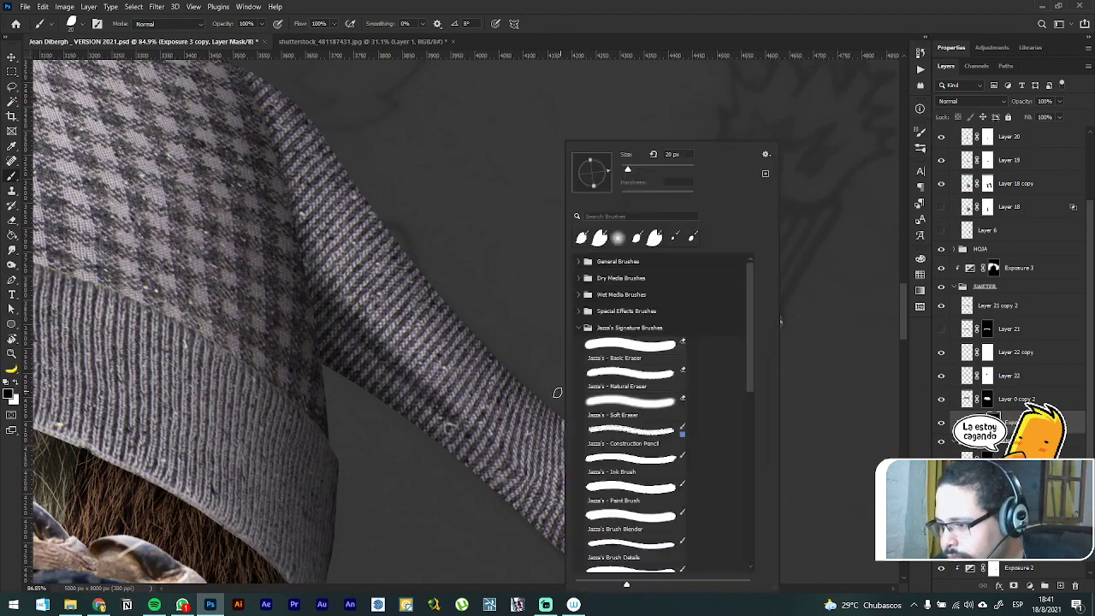
pyautogui.click(622, 402)
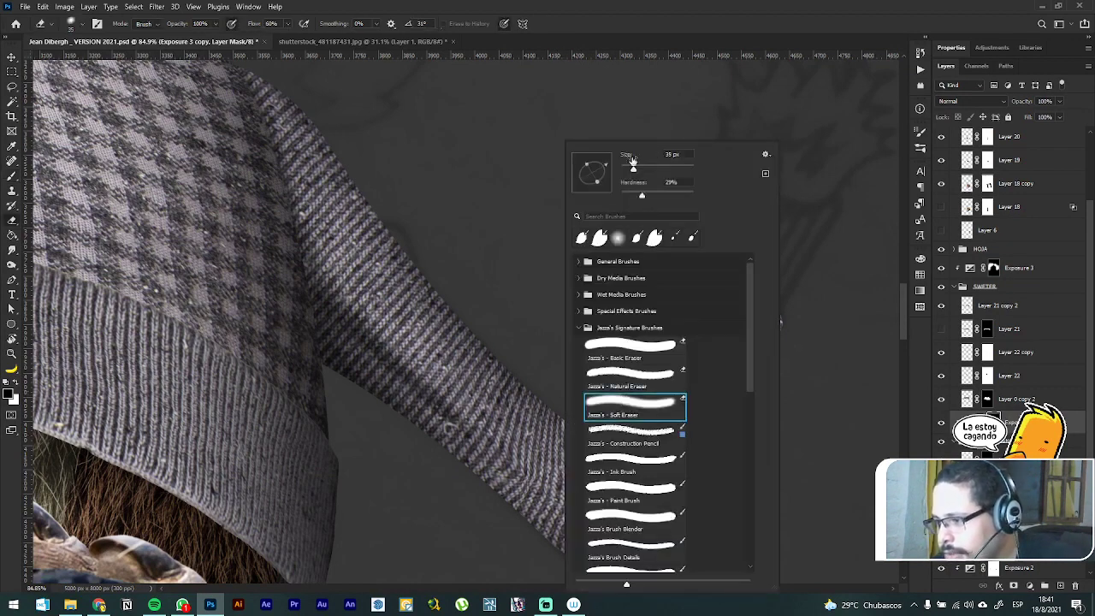
pyautogui.click(645, 169)
pyautogui.click(651, 37)
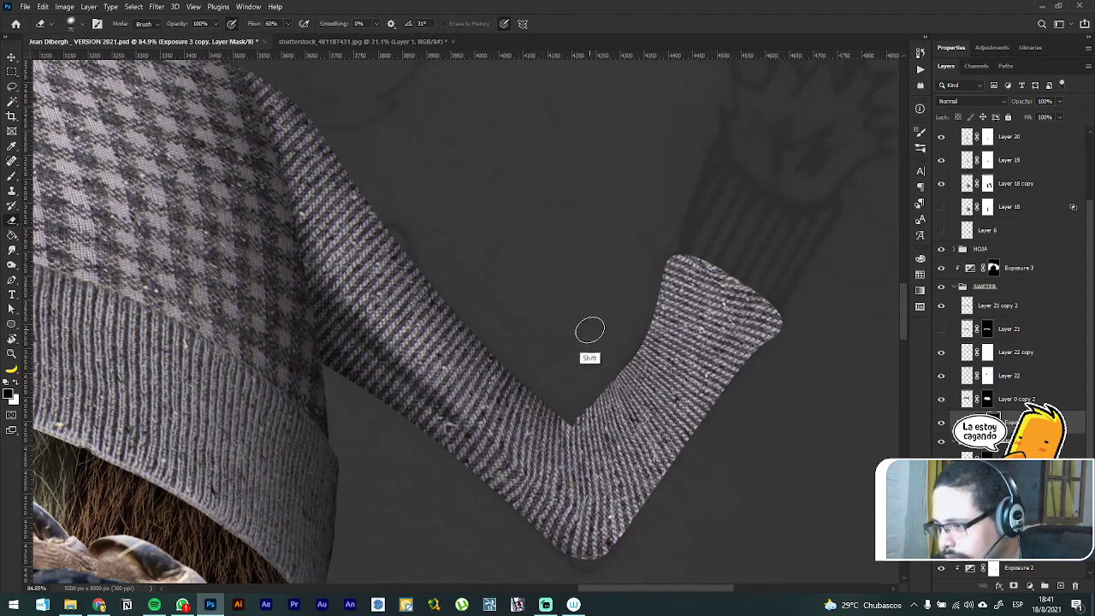
# Step: Switch to the Jazza's - Basic Eraser preset and enlarge it to 150 px for reworking the forearm shading mask
pyautogui.rightClick(597, 390)
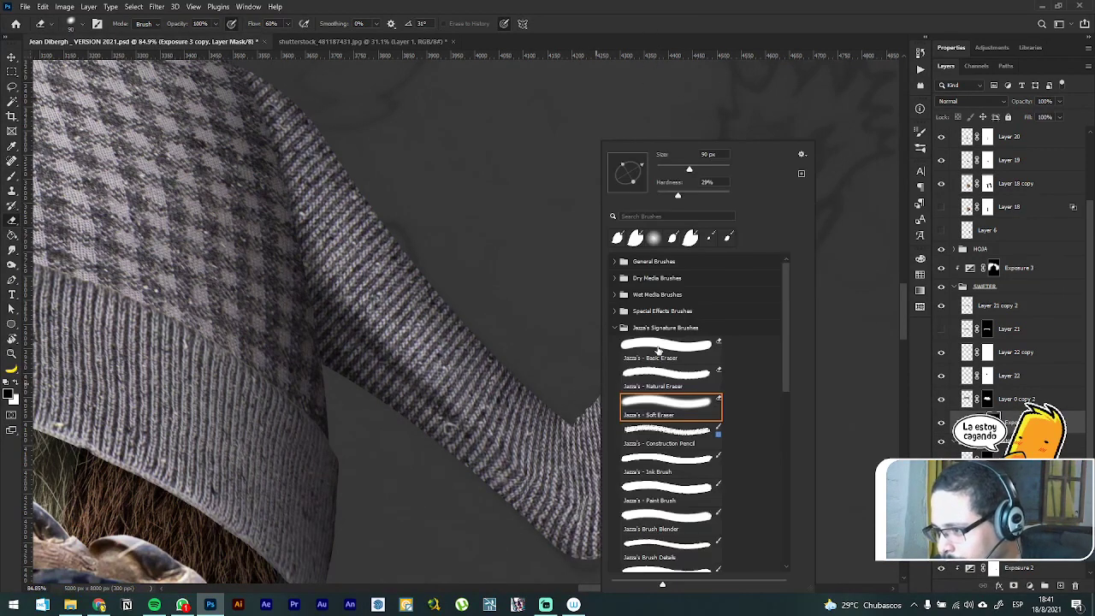
pyautogui.click(658, 350)
pyautogui.click(686, 167)
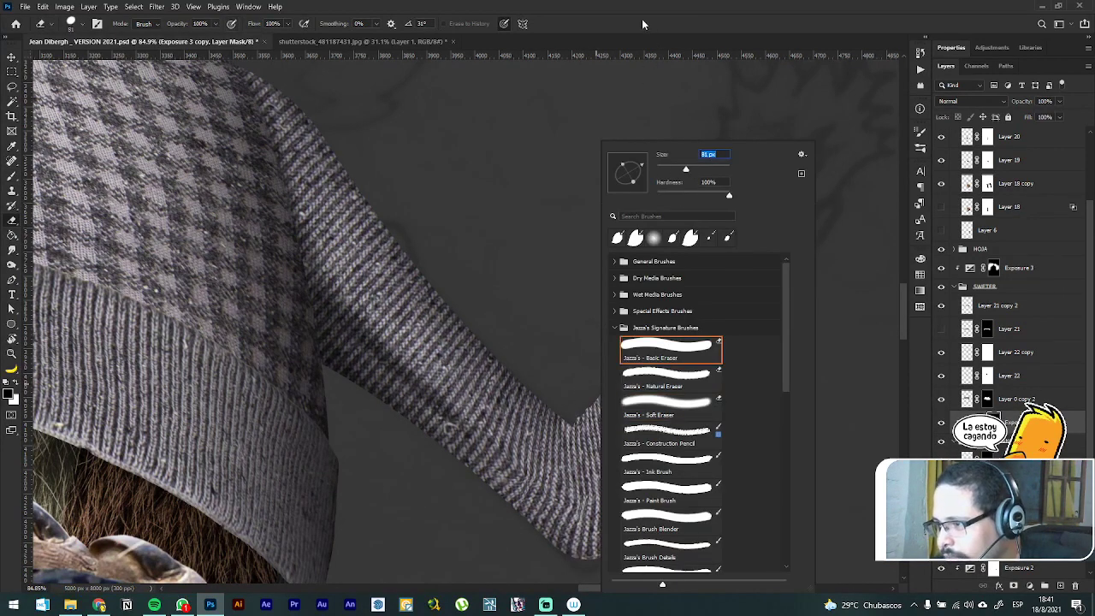
pyautogui.rightClick(642, 201)
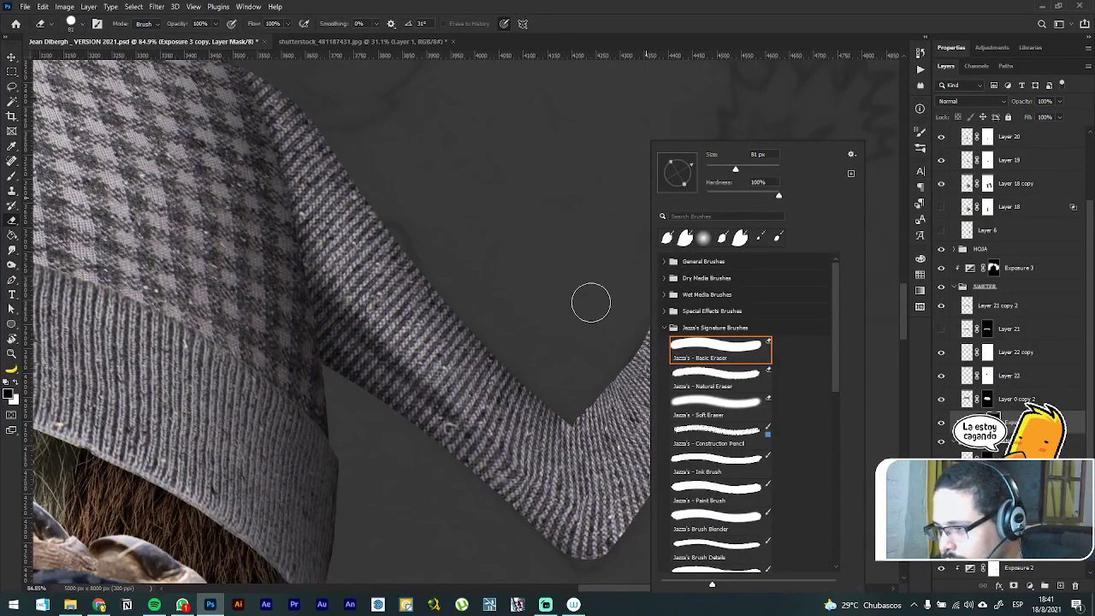
pyautogui.click(599, 297)
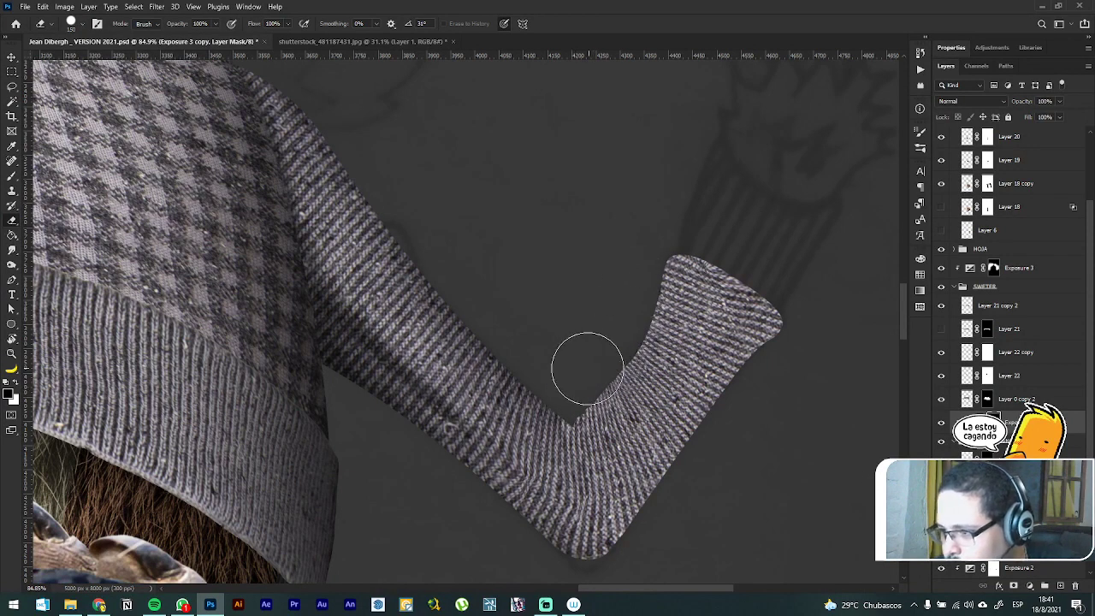
# Step: Undo the hard-edged test stroke on the inner forearm and lower the hardness of the 150 px eraser
pyautogui.rightClick(629, 318)
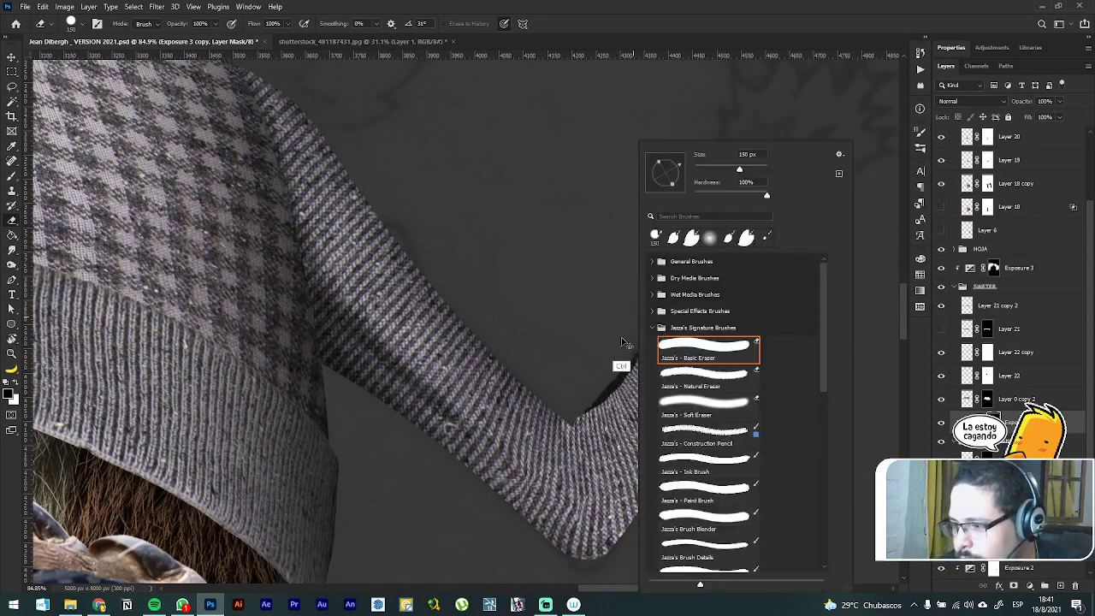
pyautogui.click(611, 338)
pyautogui.rightClick(610, 335)
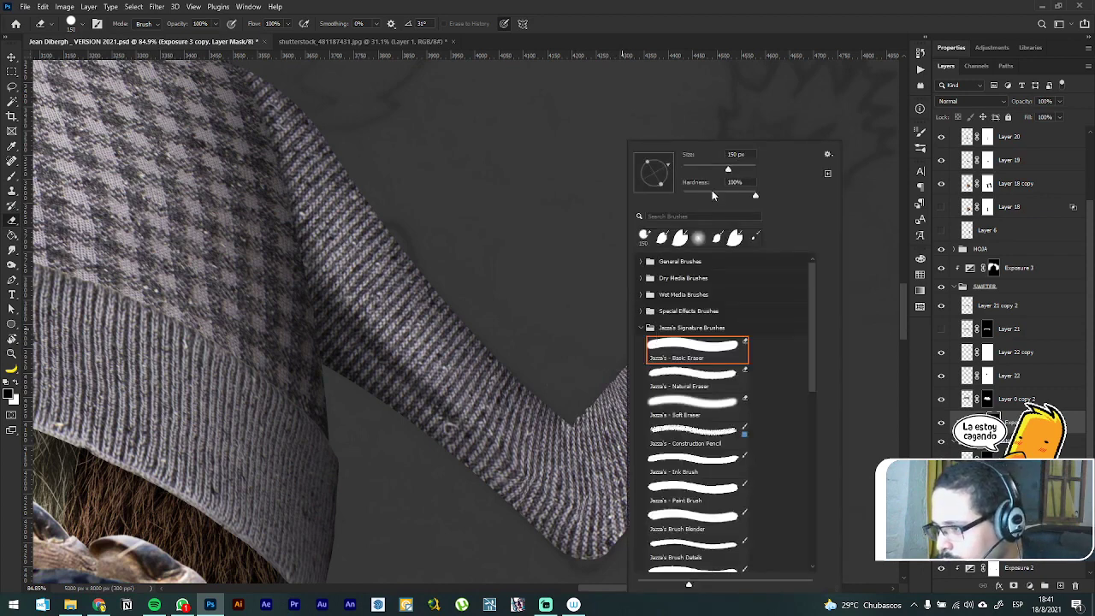
pyautogui.click(613, 25)
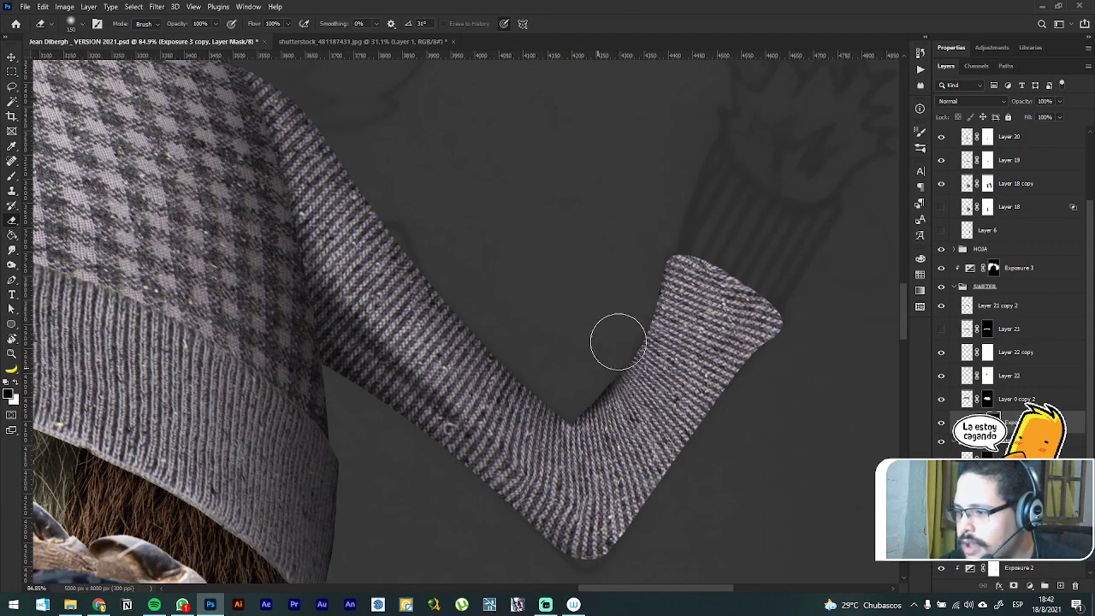
# Step: Enlarge the soft eraser to 400 px and rework the shading around the forearm's cuff and outer edge on the Exposure 3 copy mask
pyautogui.press(']')
pyautogui.press(']')
pyautogui.press(']')
pyautogui.press(']')
pyautogui.press(']')
pyautogui.press(']')
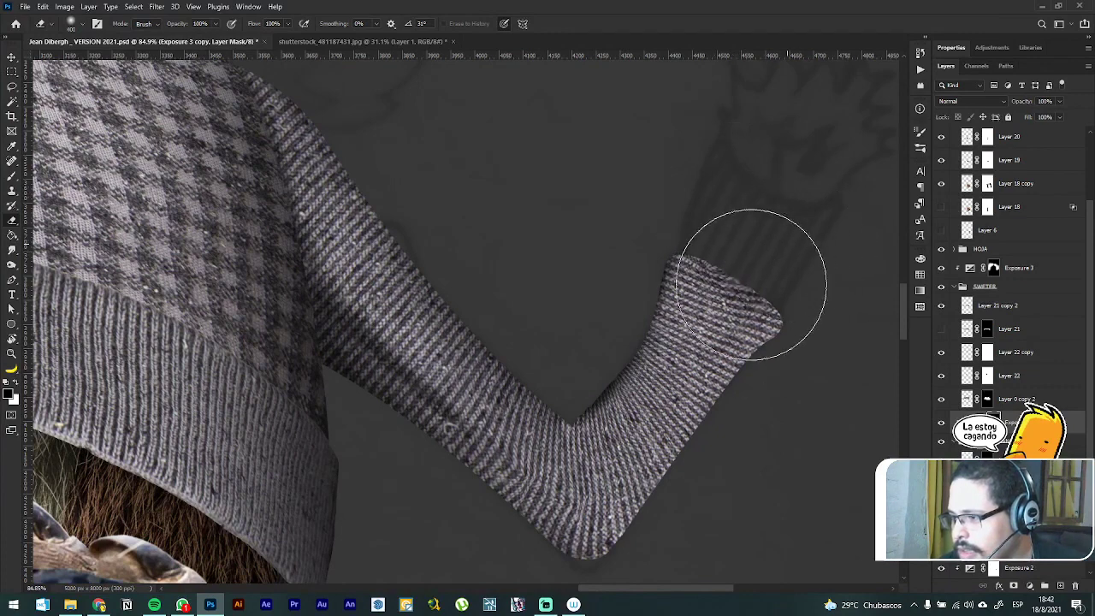
pyautogui.moveTo(760, 313); pyautogui.dragTo(590, 228)
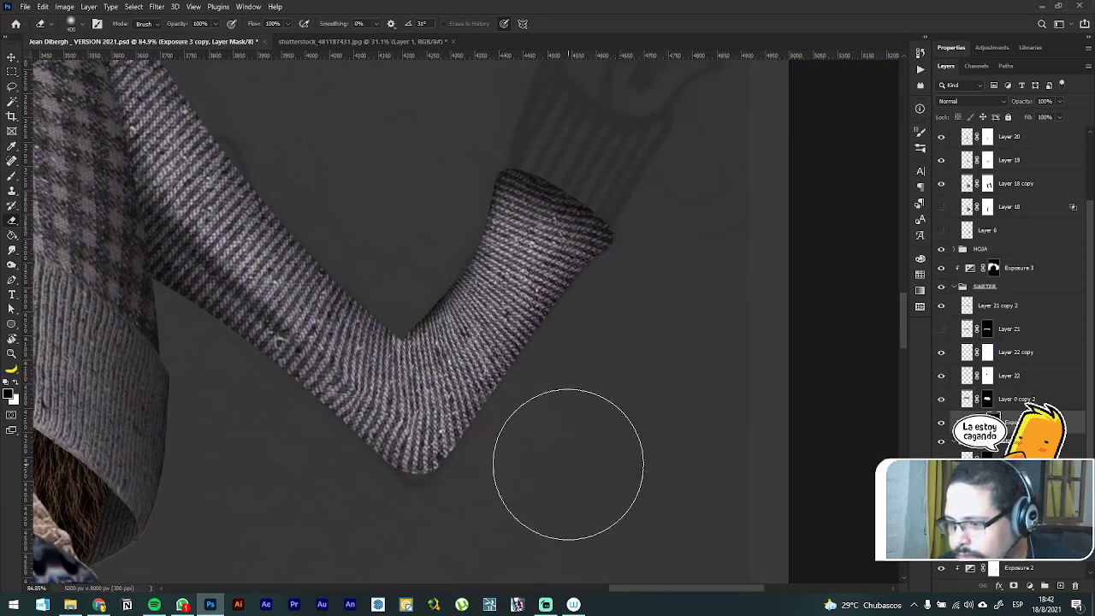
pyautogui.moveTo(514, 427); pyautogui.dragTo(552, 330)
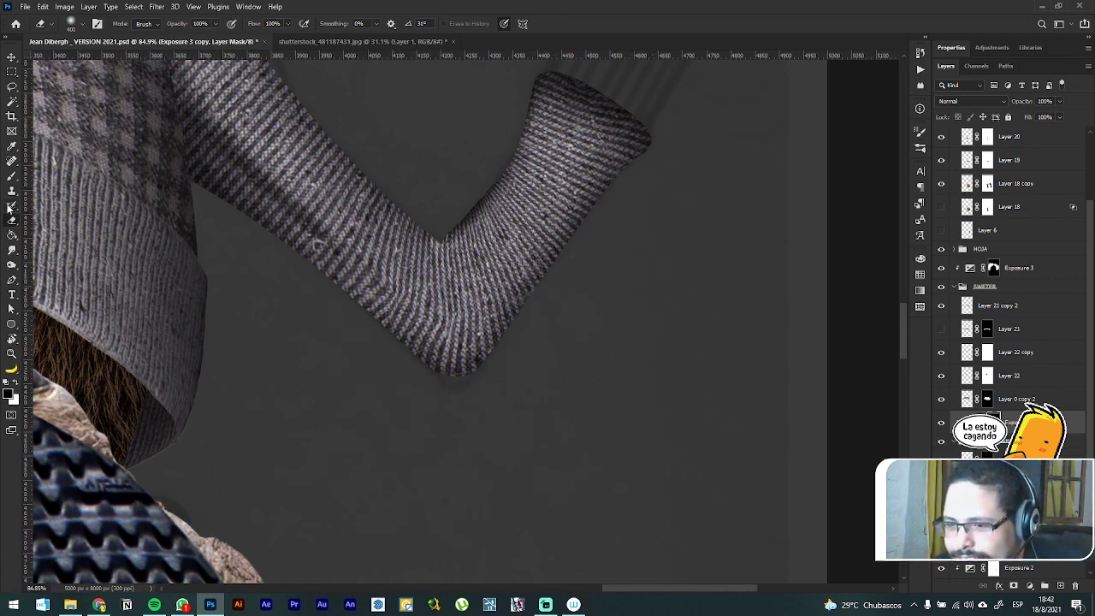
# Step: Switch to the Smudge tool, reduce it to 70 px and smudge the mask shading at the inner elbow crease
pyautogui.click(12, 252)
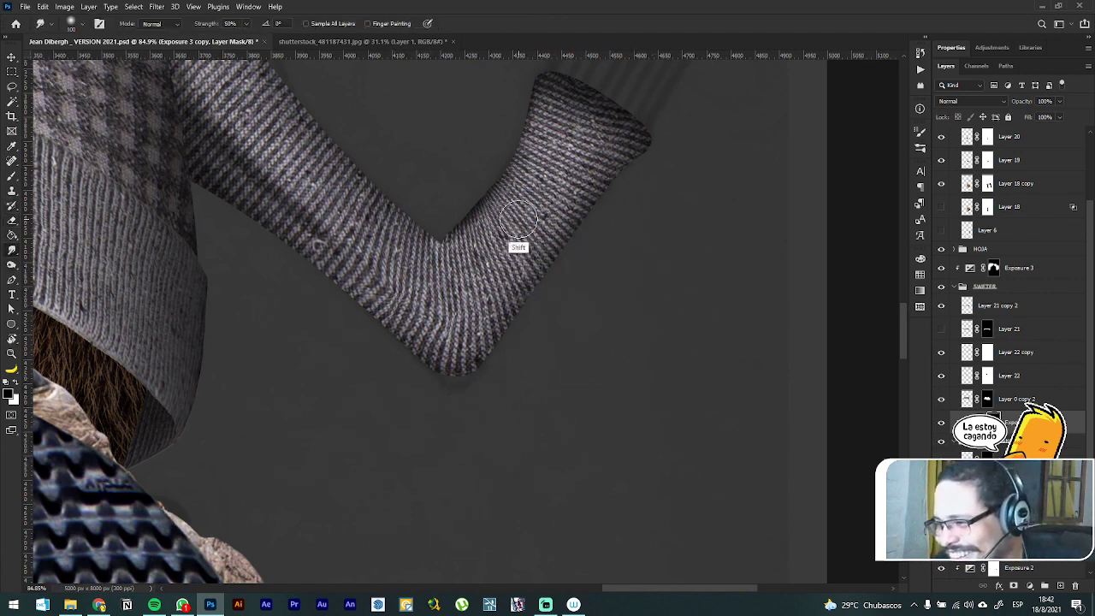
pyautogui.press('[')
pyautogui.press('[')
pyautogui.press('[')
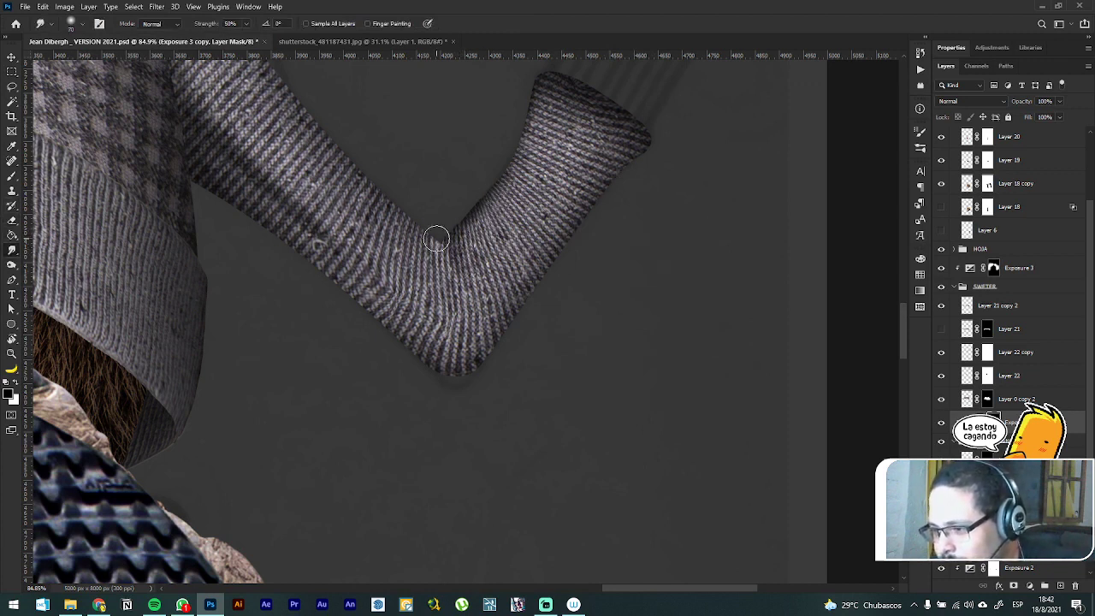
pyautogui.moveTo(442, 247)
pyautogui.mouseDown()
pyautogui.moveTo(453, 280)
pyautogui.moveTo(440, 244)
pyautogui.moveTo(449, 285)
pyautogui.moveTo(426, 246)
pyautogui.mouseUp()
# Step: Reduce the Smudge brush to 30 px and pull thin dark fold streaks from the inner elbow into the sleeve
pyautogui.press('[')
pyautogui.press('[')
pyautogui.press('[')
pyautogui.press('[')
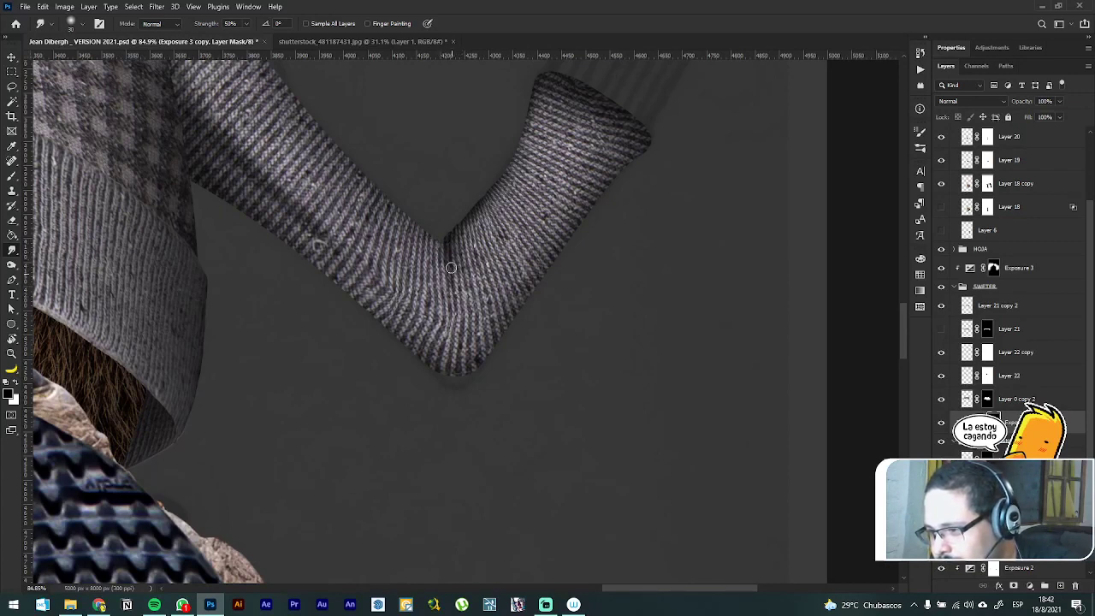
pyautogui.moveTo(456, 235); pyautogui.dragTo(461, 293)
pyautogui.moveTo(452, 246); pyautogui.dragTo(458, 289)
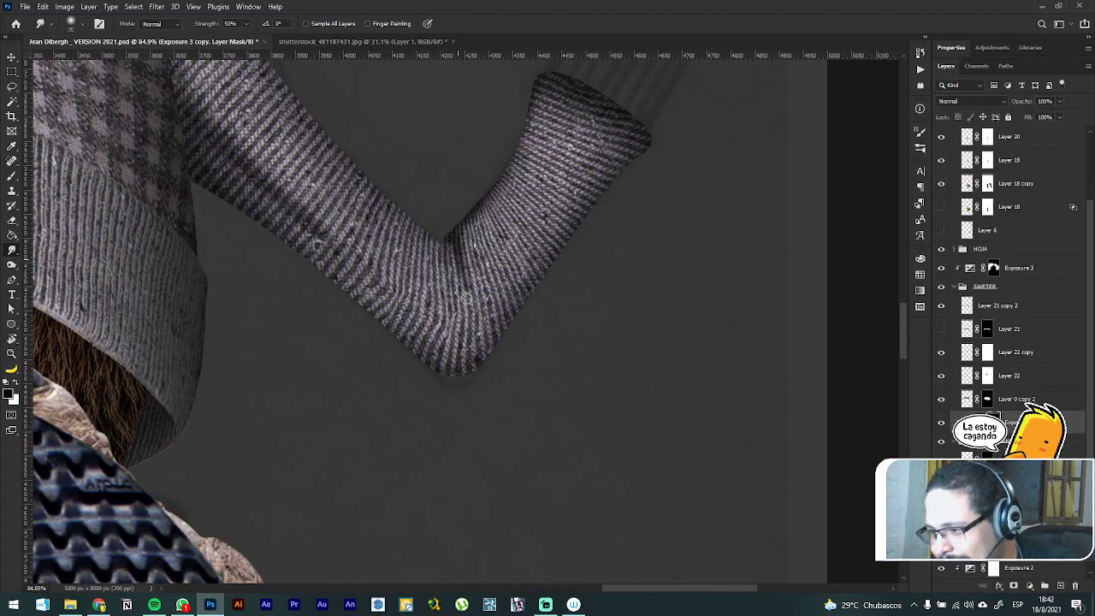
pyautogui.moveTo(462, 231)
pyautogui.mouseDown()
pyautogui.moveTo(485, 285)
pyautogui.moveTo(475, 251)
pyautogui.mouseUp()
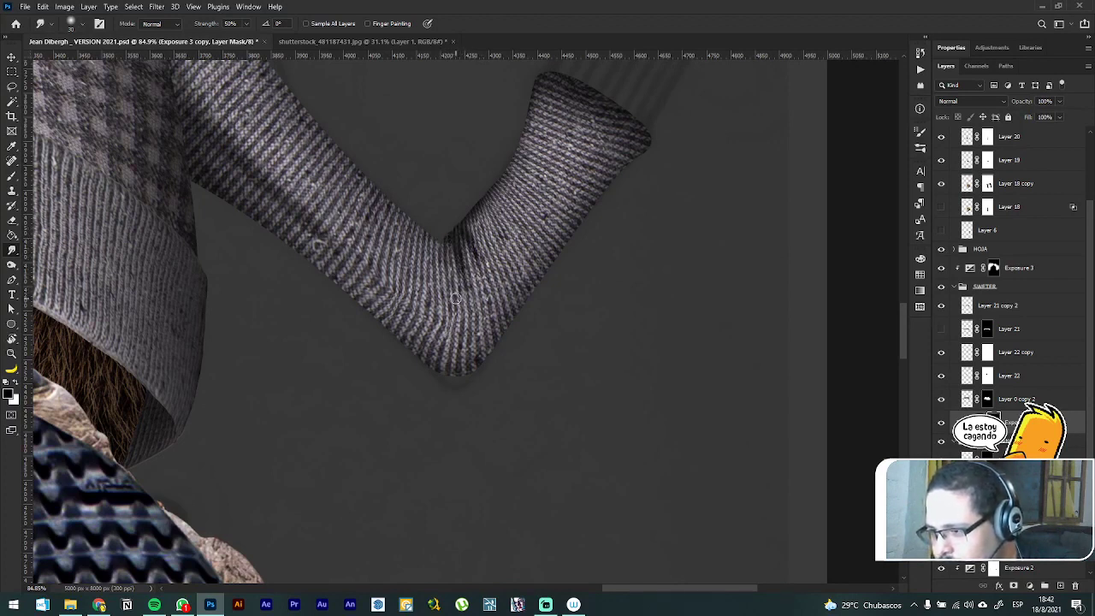
pyautogui.moveTo(455, 299); pyautogui.dragTo(450, 249)
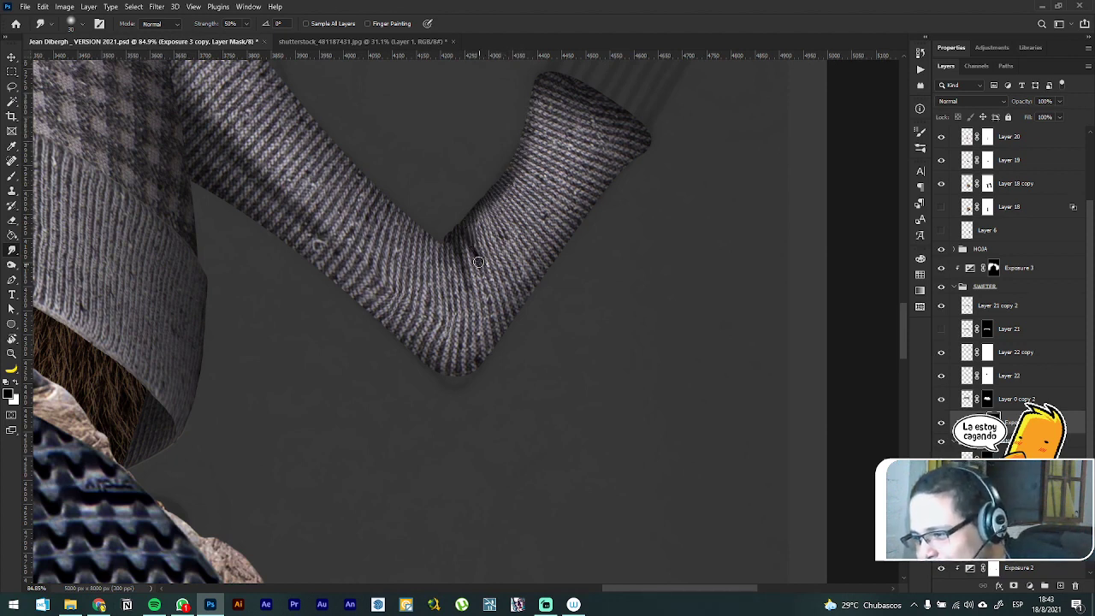
pyautogui.moveTo(473, 247); pyautogui.dragTo(499, 318)
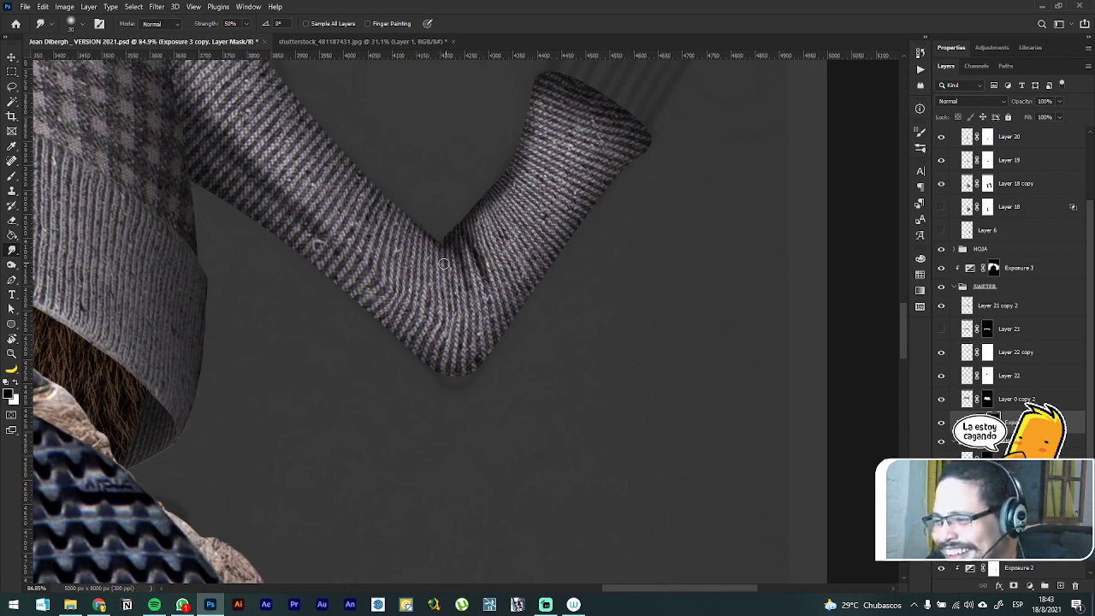
pyautogui.moveTo(450, 250); pyautogui.dragTo(457, 285)
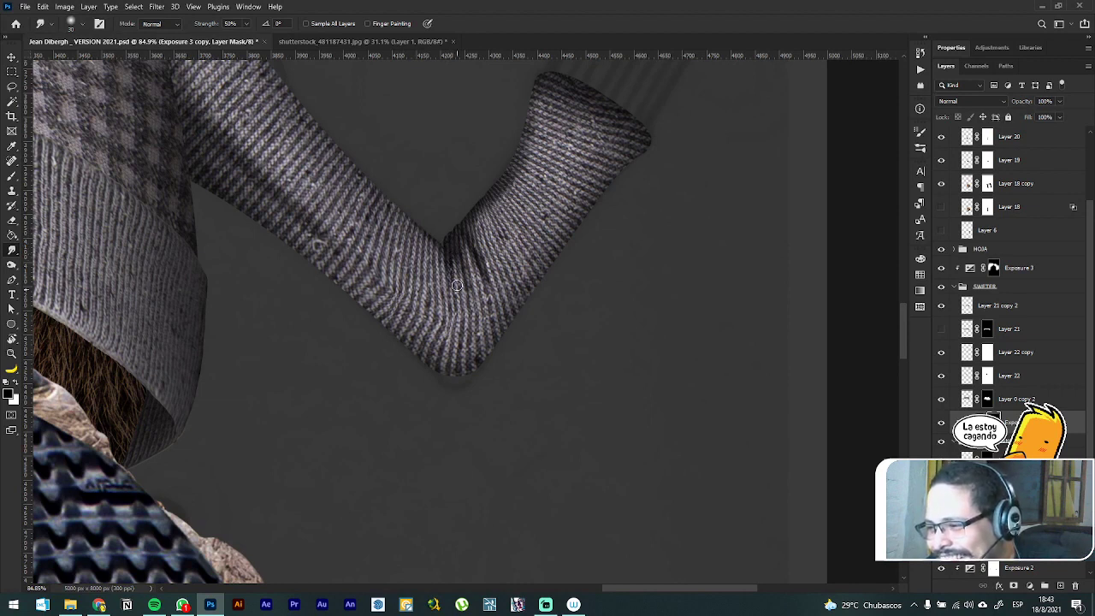
# Step: Step back through the latest smudge strokes and smudge longer fold shading from the inner elbow down toward the elbow tip
pyautogui.hotkey('ctrl', 'z')
pyautogui.hotkey('ctrl', 'z')
pyautogui.hotkey('ctrl', 'z')
pyautogui.hotkey('ctrl', 'shift', 'z')
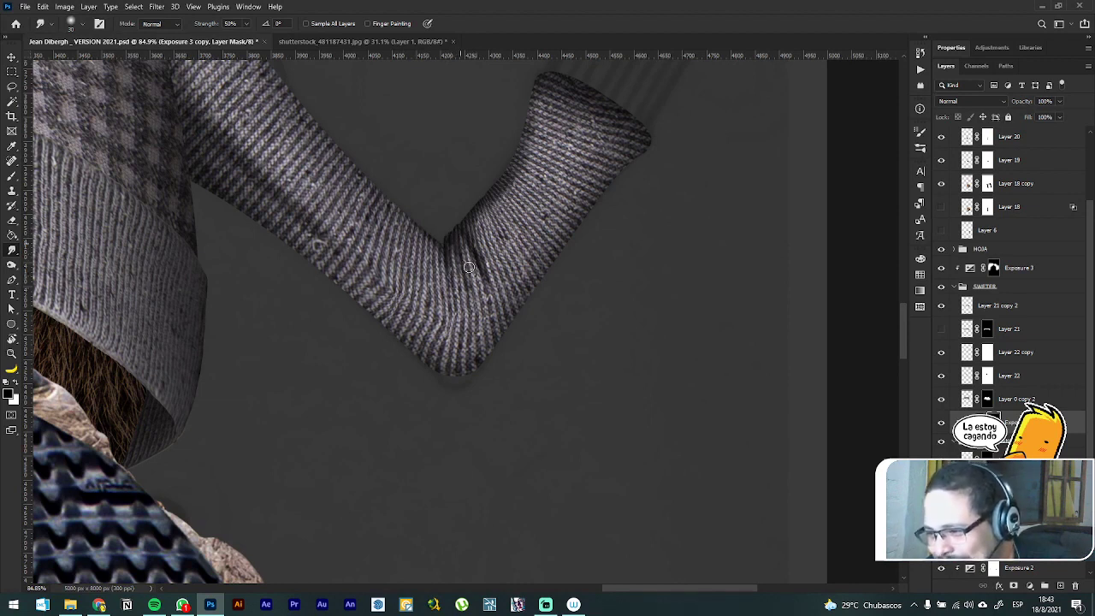
pyautogui.moveTo(459, 238); pyautogui.dragTo(465, 299)
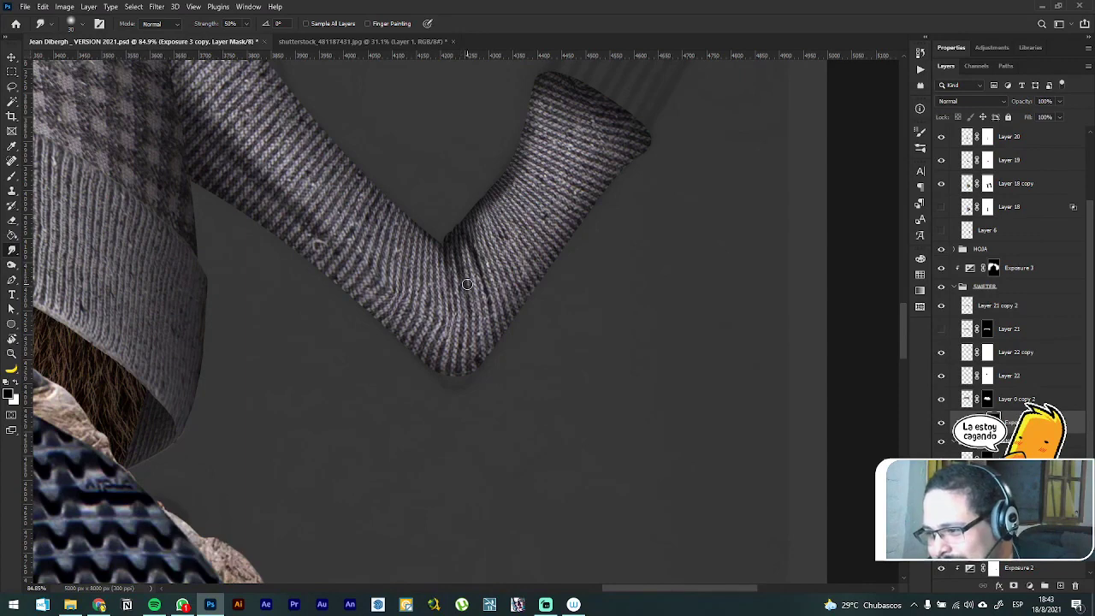
pyautogui.moveTo(467, 284); pyautogui.dragTo(473, 353)
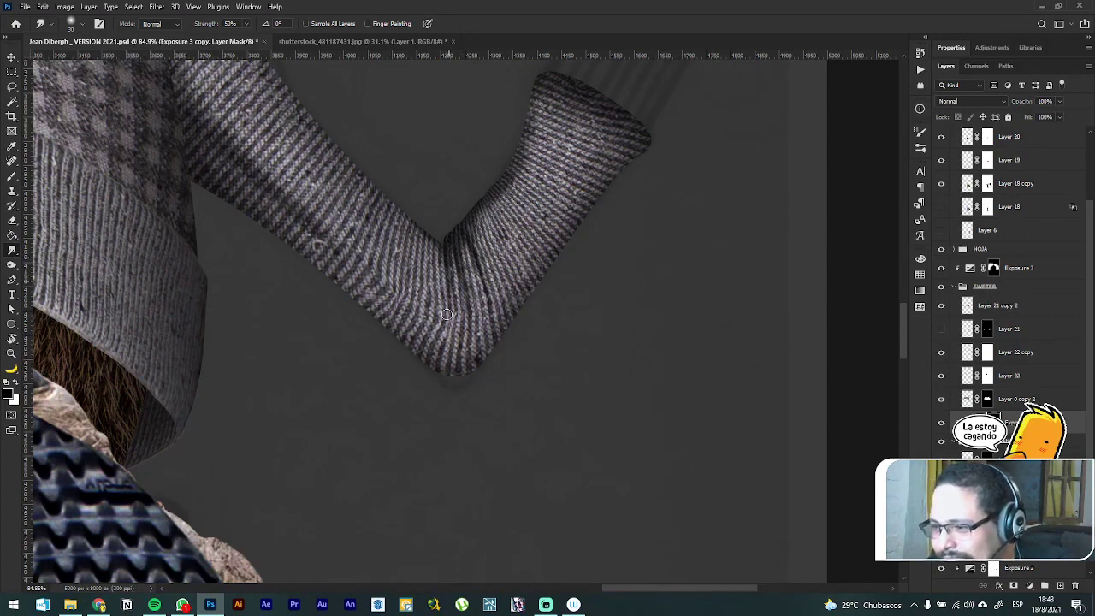
# Step: Retouch the sleeve's edge at the inner elbow on the Layer 23 copy 2 mask with the 20 px brush, alternating white and black
pyautogui.scroll(-3, 575, 249)
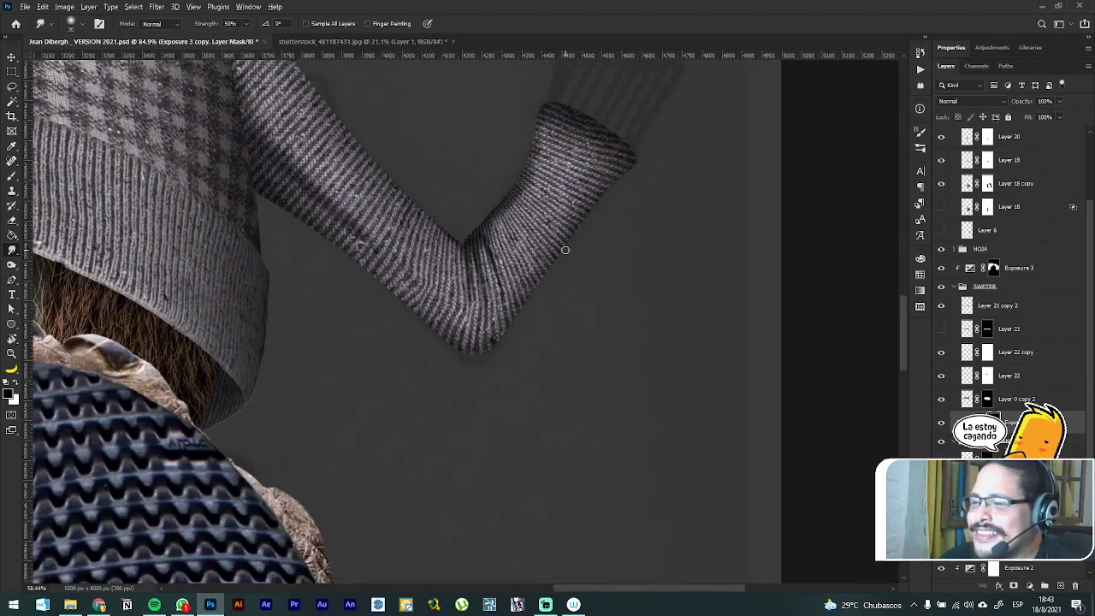
pyautogui.scroll(5, 527, 218)
pyautogui.scroll(3, 527, 217)
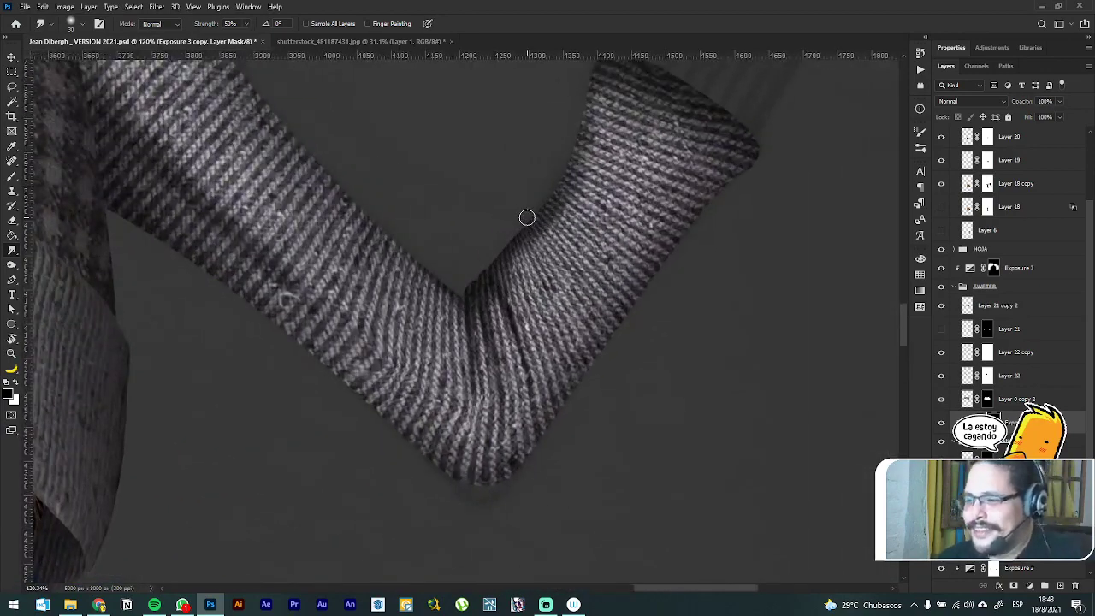
pyautogui.press('b')
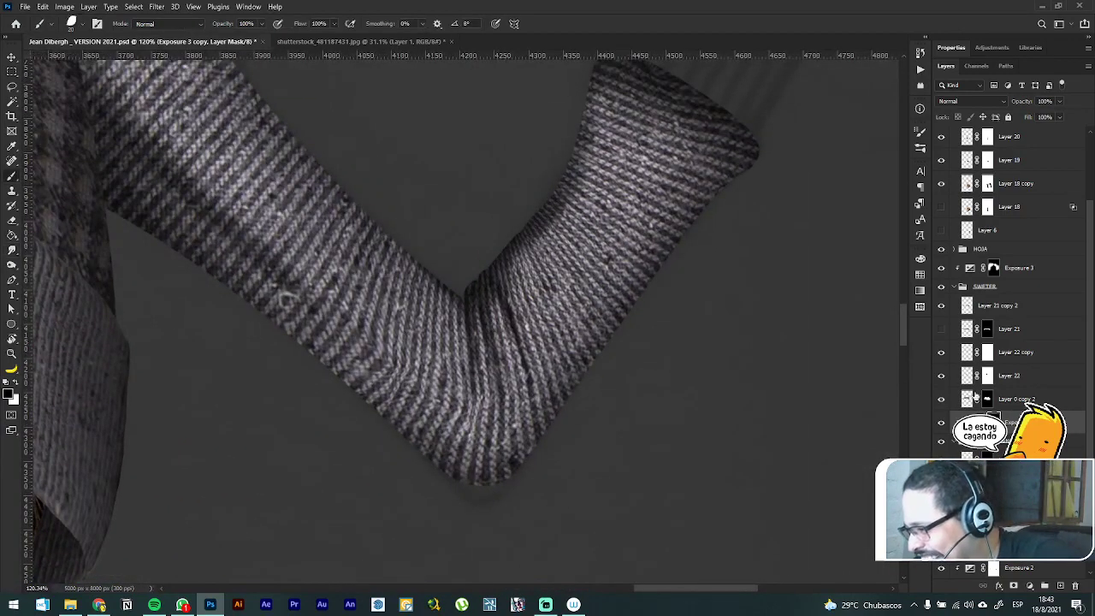
pyautogui.click(988, 456)
pyautogui.rightClick(498, 304)
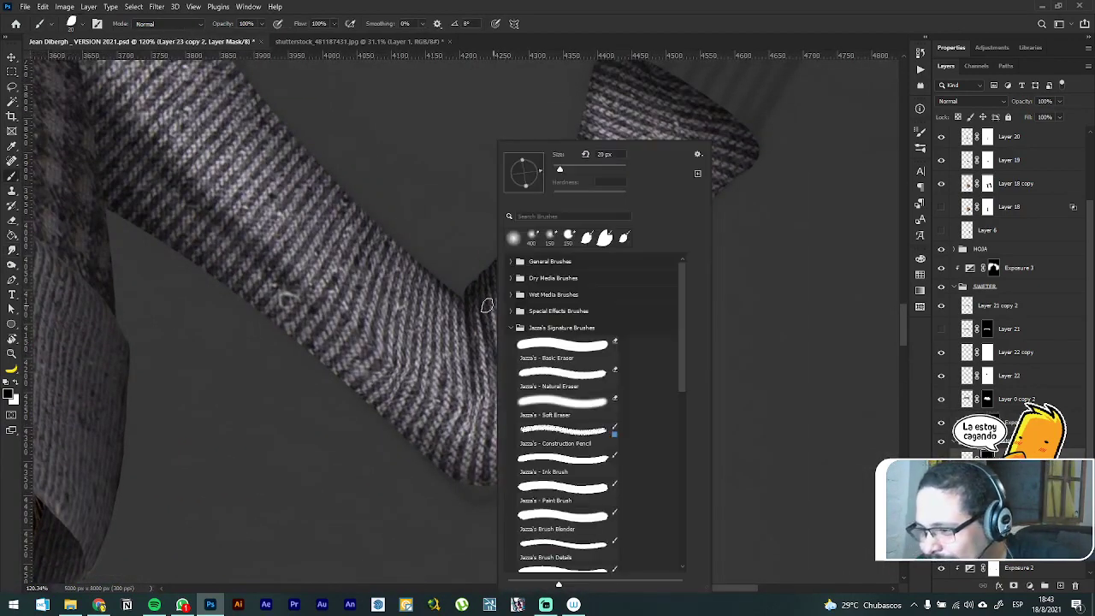
pyautogui.click(559, 23)
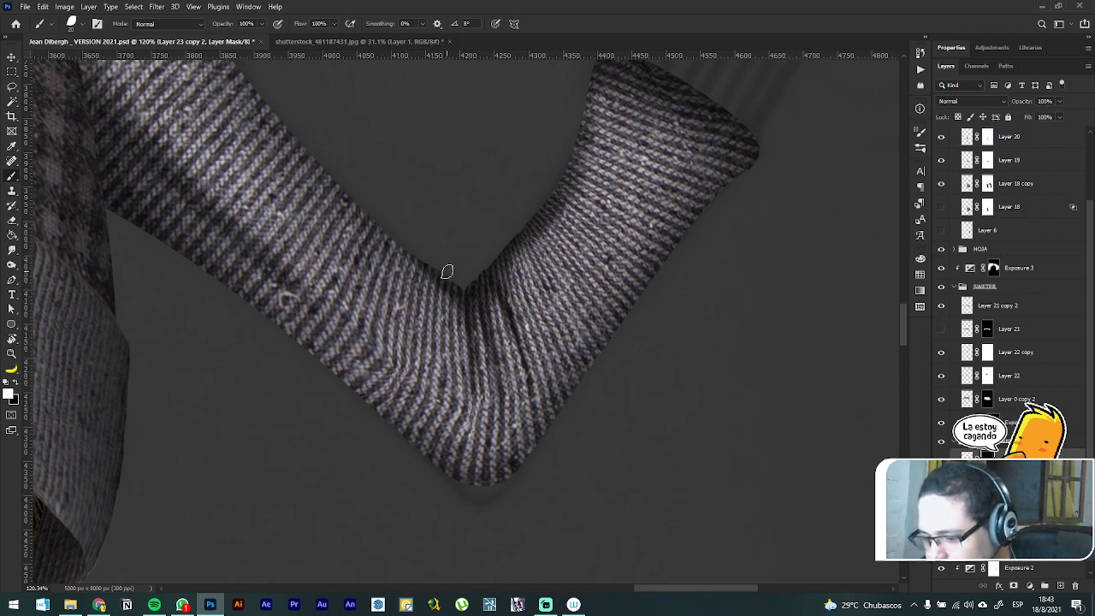
pyautogui.press('x')
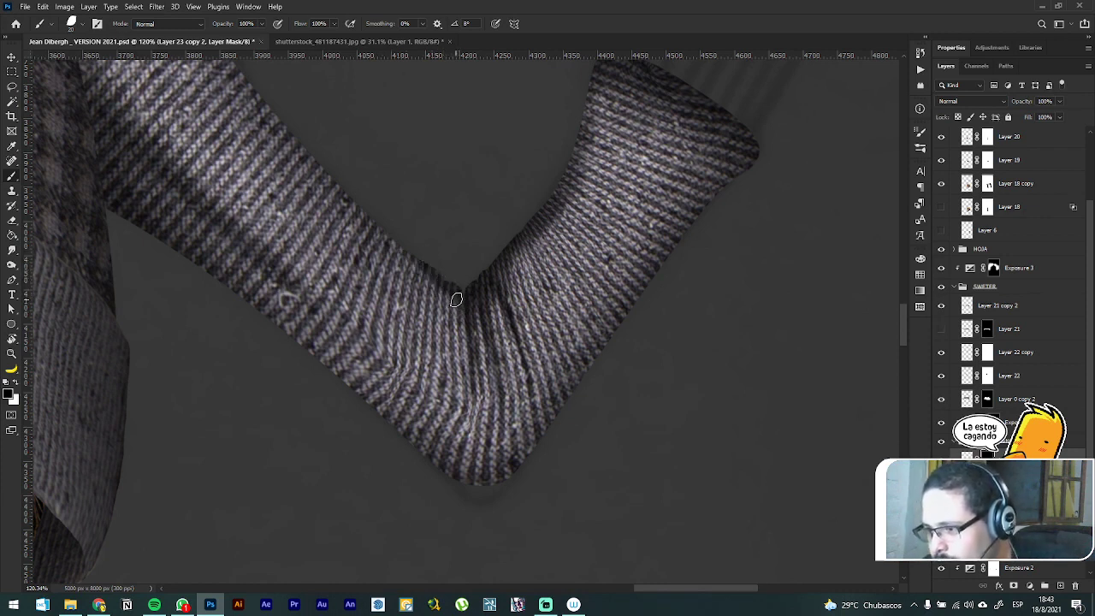
pyautogui.press('x')
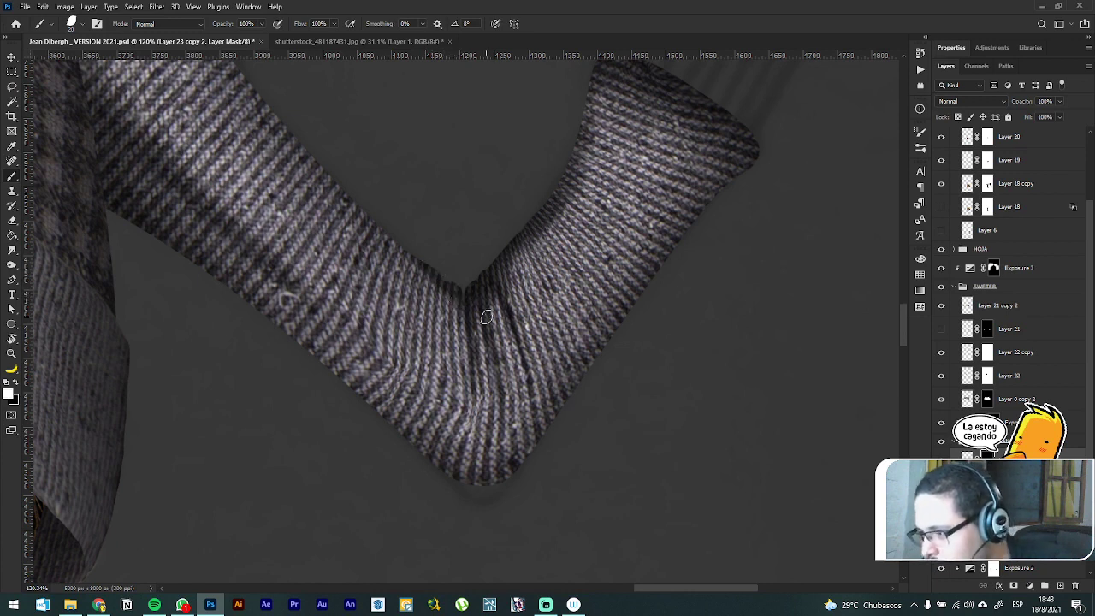
# Step: Return to the Exposure 3 copy mask and smudge additional fold shading beside the inner elbow crease
pyautogui.click(993, 422)
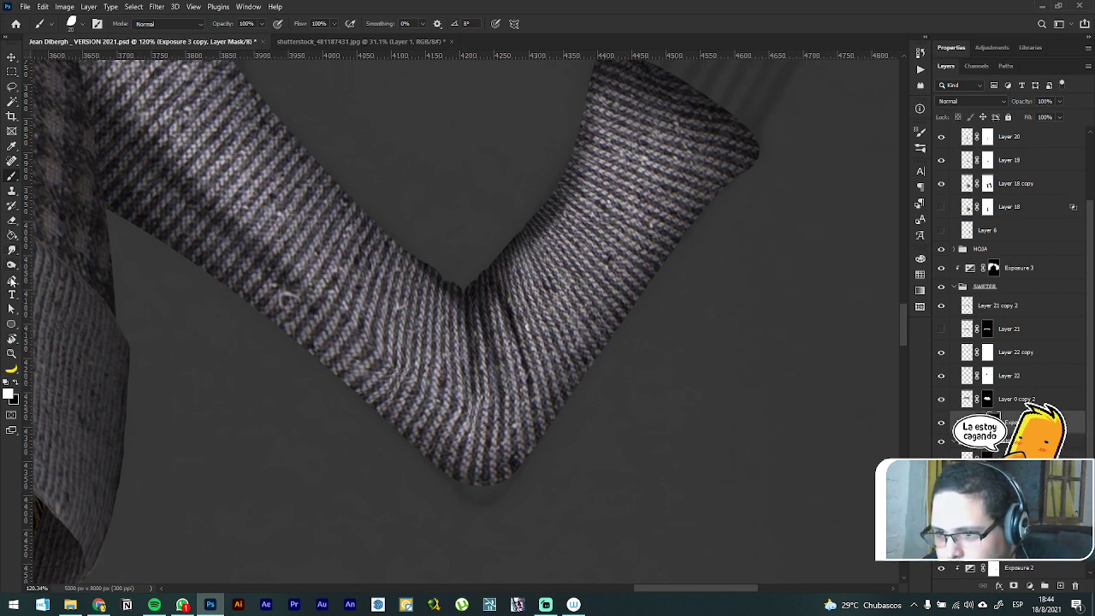
pyautogui.click(12, 251)
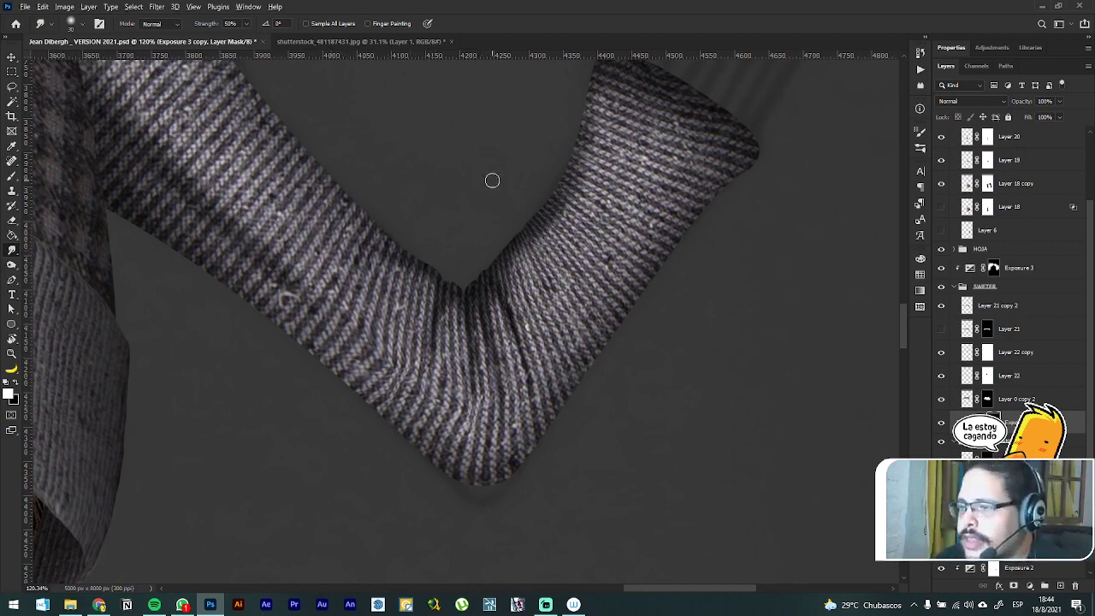
# Step: Lower the opacity of the Exposure 3 copy adjustment layer to 87%
pyautogui.scroll(-8, 491, 179)
pyautogui.scroll(-1, 602, 237)
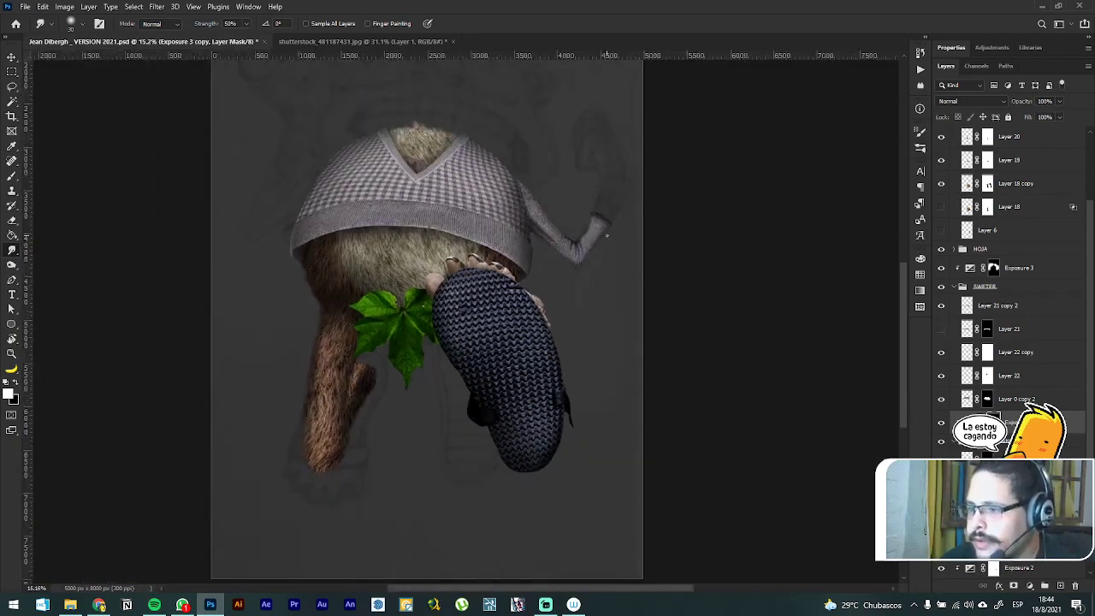
pyautogui.scroll(3, 603, 237)
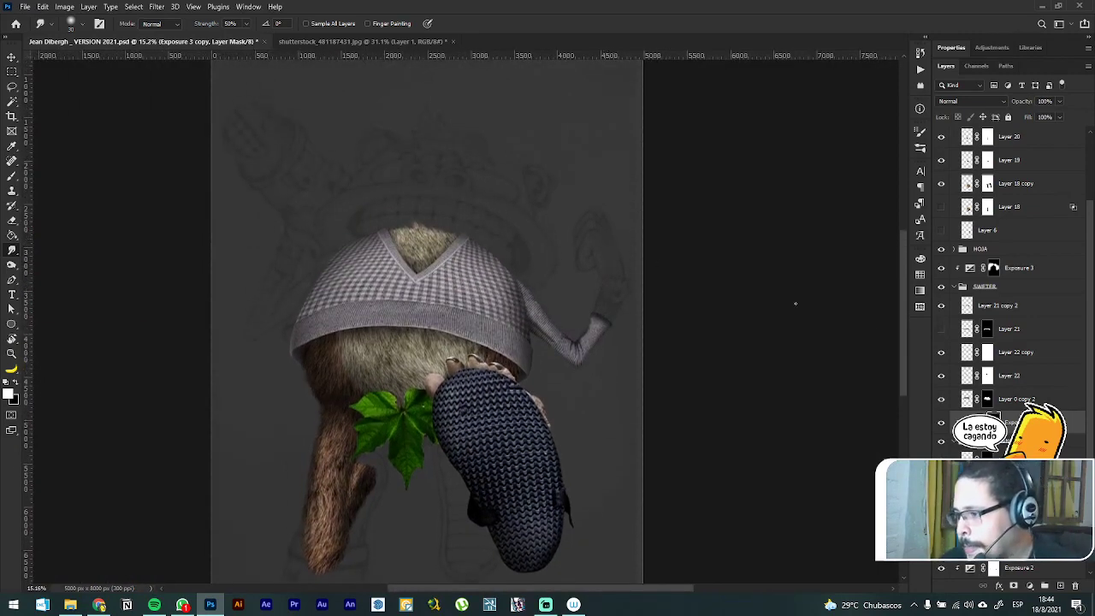
pyautogui.click(1059, 102)
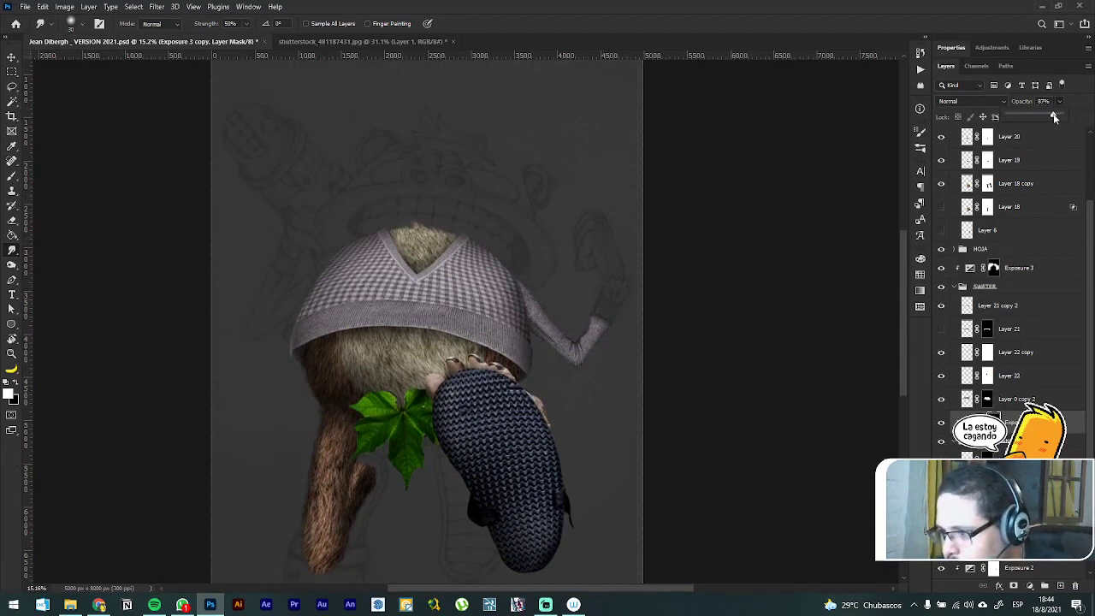
pyautogui.click(623, 24)
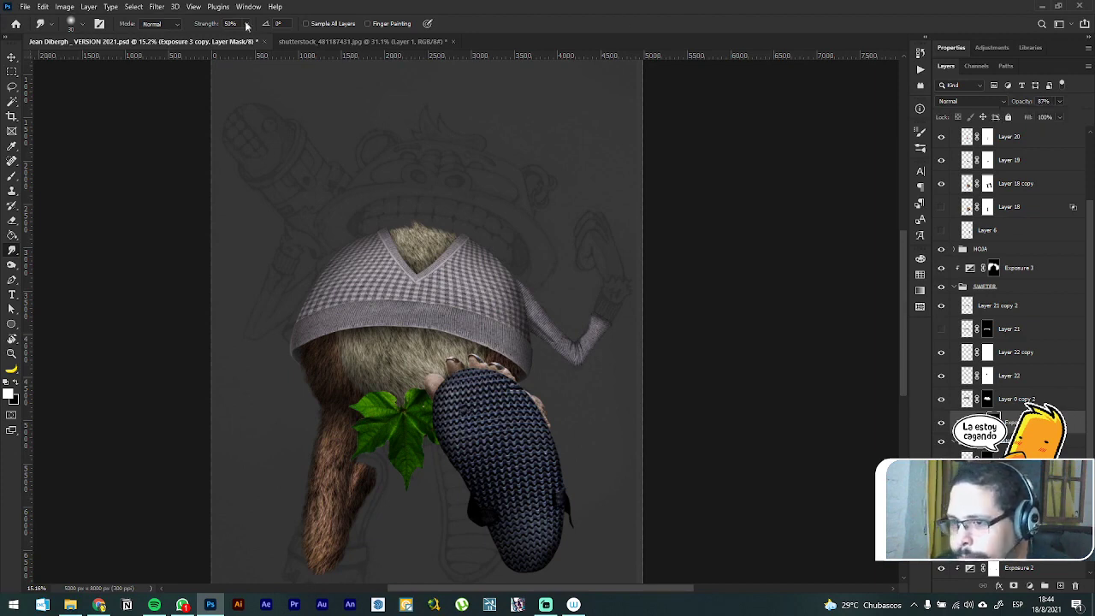
# Step: Switch to the shutterstock_481187431.jpg sweater photo and make the Background layer active for work on the right-hand sleeve's cuff
pyautogui.click(10, 56)
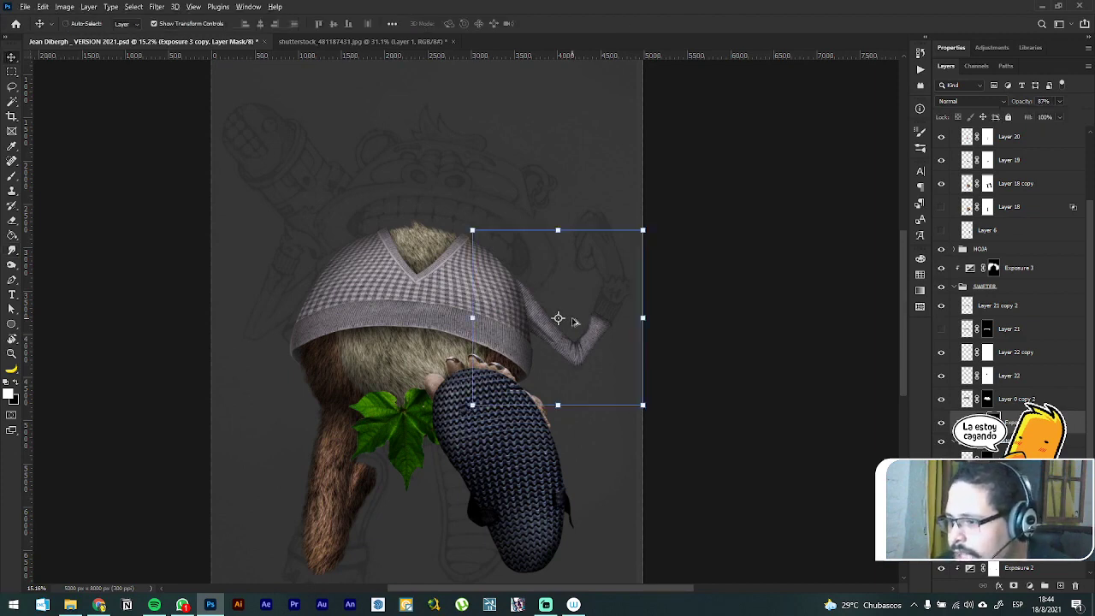
pyautogui.scroll(6, 575, 322)
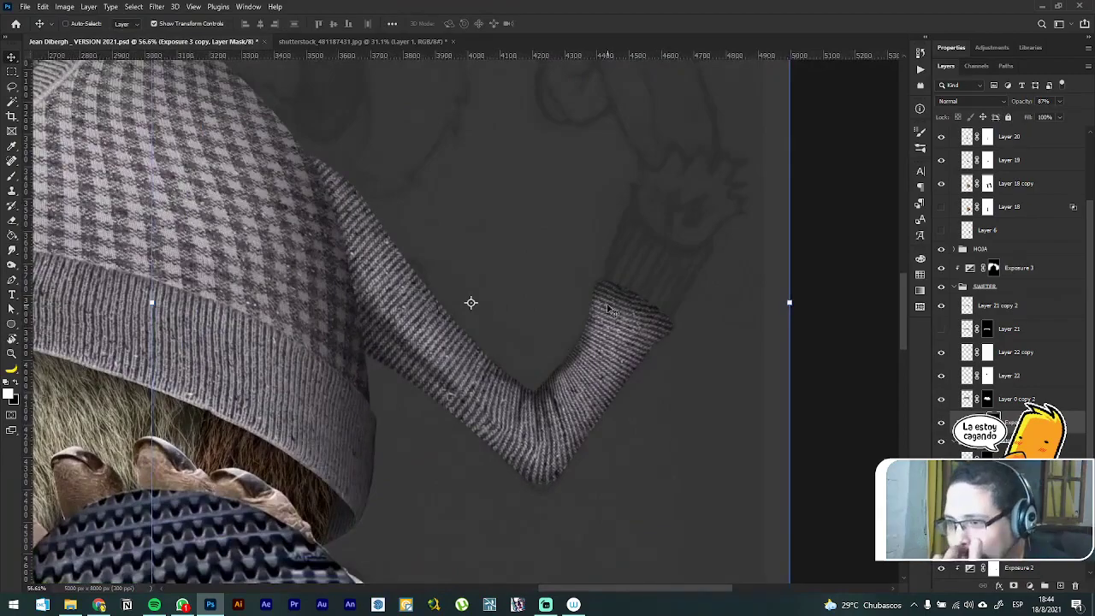
pyautogui.click(325, 39)
pyautogui.scroll(-3, 643, 374)
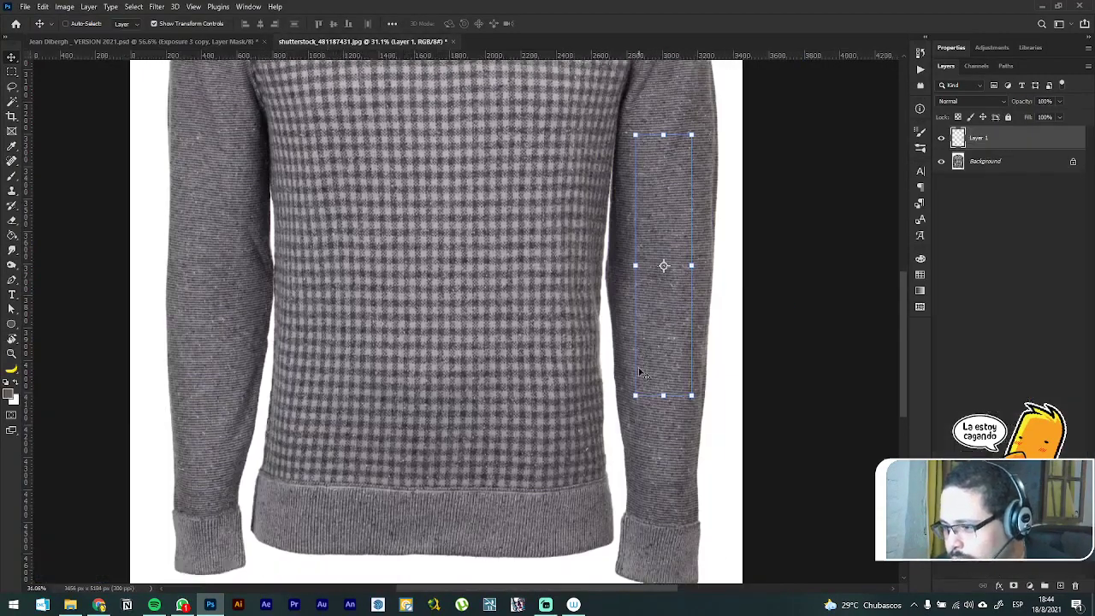
pyautogui.scroll(-2, 643, 373)
pyautogui.scroll(6, 713, 455)
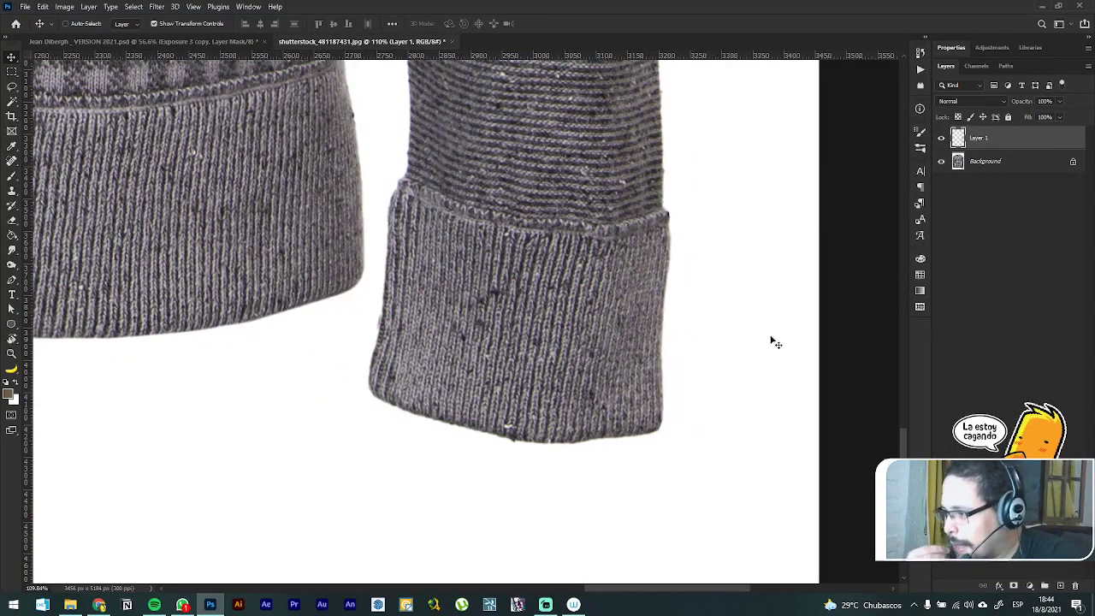
pyautogui.click(1015, 162)
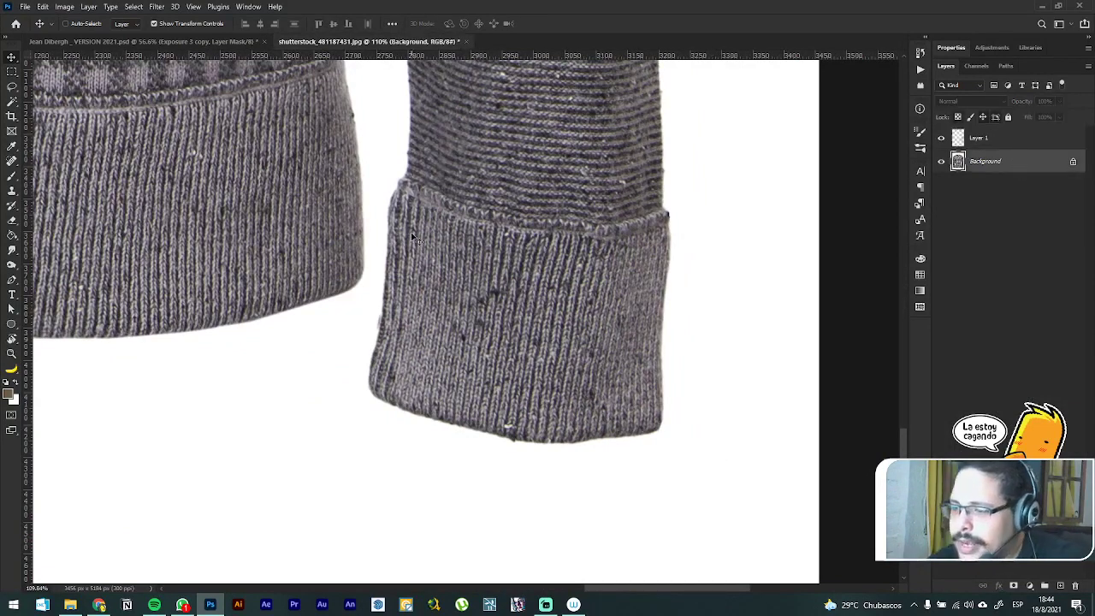
# Step: Outline the left edge and most of the bottom edge of the right-hand sleeve's cuff with additive Lasso selections
pyautogui.press('l')
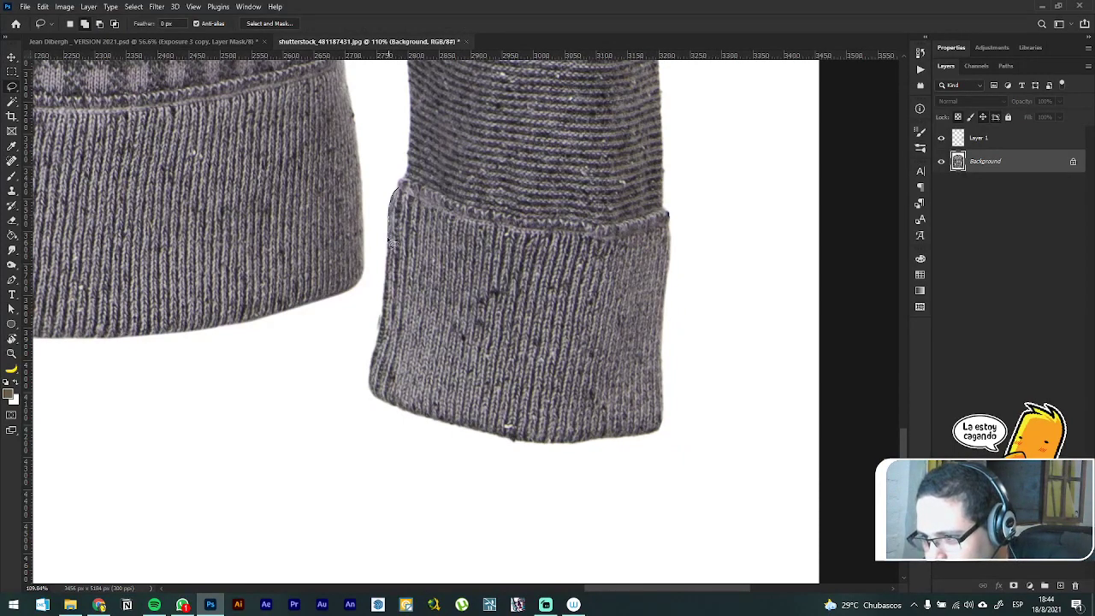
pyautogui.moveTo(398, 293)
pyautogui.mouseDown()
pyautogui.moveTo(456, 254)
pyautogui.moveTo(442, 315)
pyautogui.moveTo(394, 301)
pyautogui.moveTo(392, 251)
pyautogui.moveTo(392, 410)
pyautogui.mouseUp()
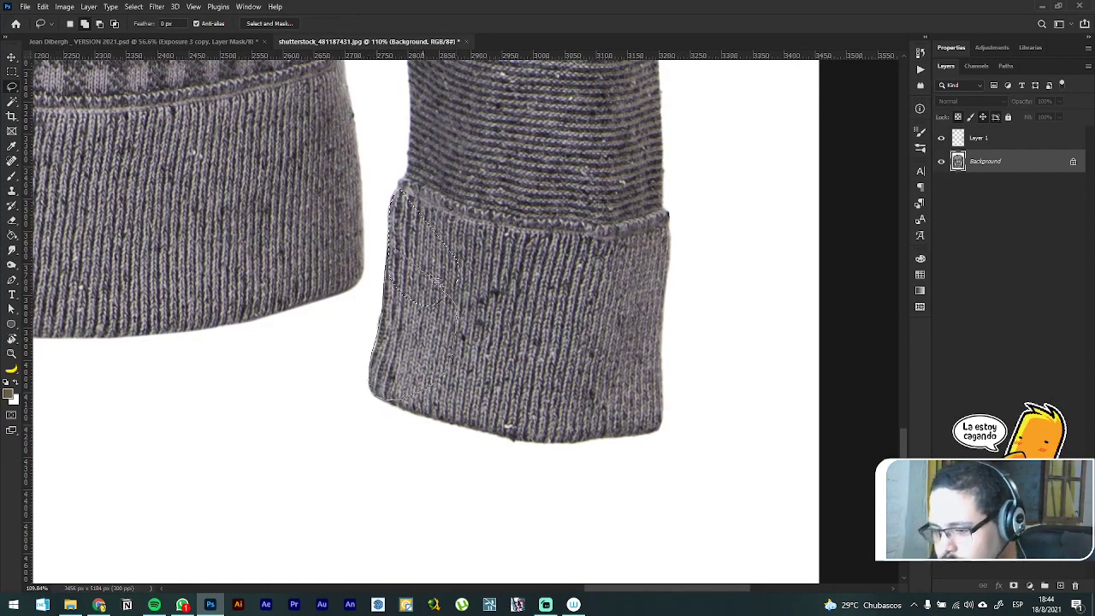
pyautogui.press('r')
pyautogui.moveTo(296, 410)
pyautogui.mouseDown()
pyautogui.moveTo(265, 356)
pyautogui.moveTo(270, 279)
pyautogui.mouseUp()
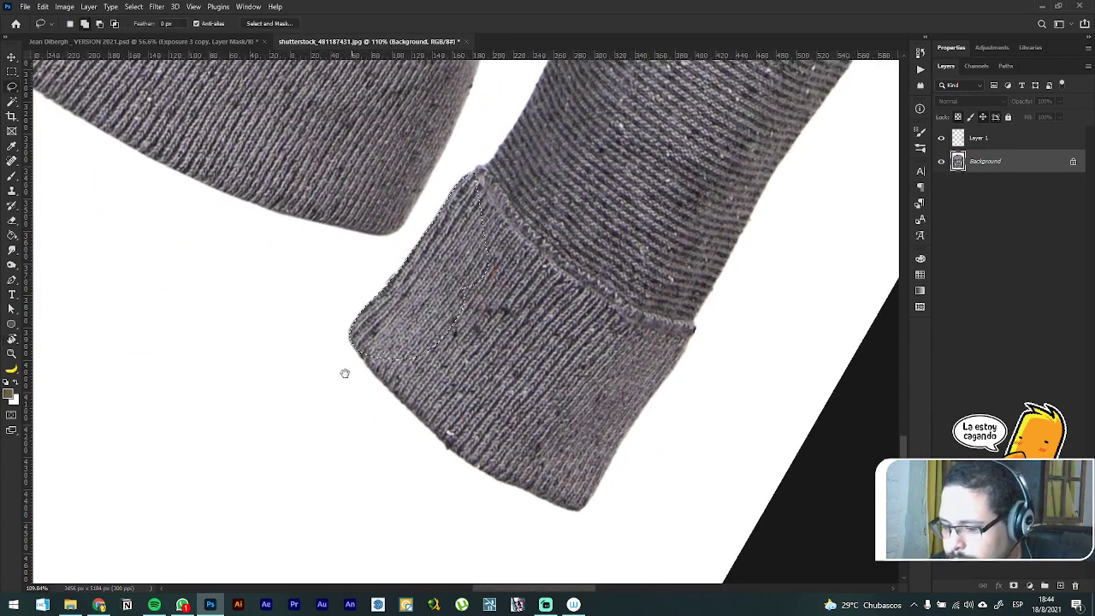
pyautogui.moveTo(345, 374); pyautogui.dragTo(283, 316)
pyautogui.press('b')
pyautogui.press('l')
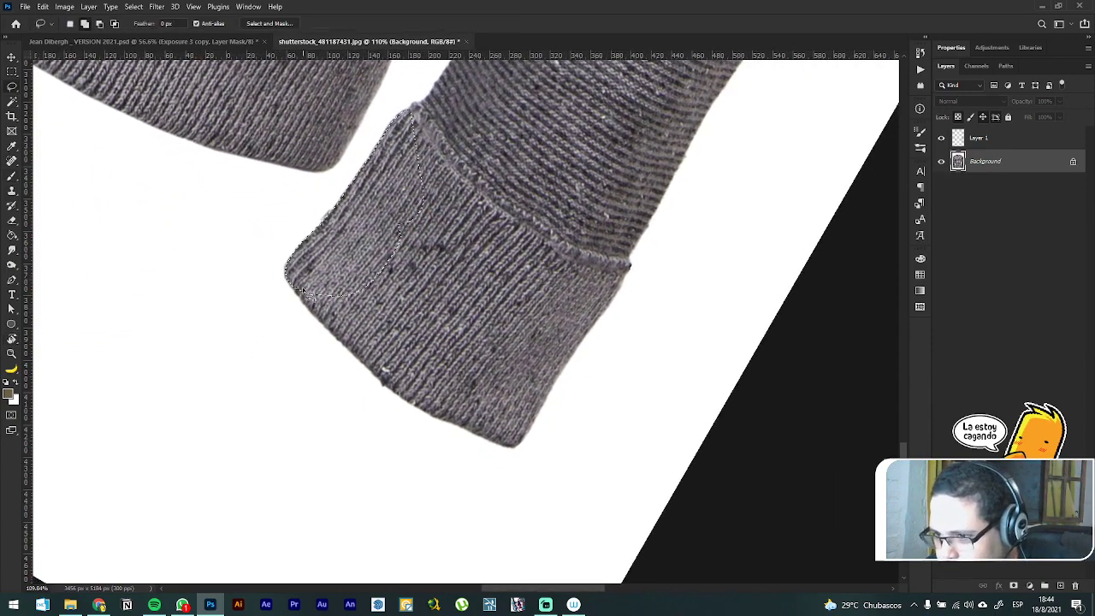
pyautogui.moveTo(287, 278)
pyautogui.mouseDown()
pyautogui.moveTo(352, 350)
pyautogui.moveTo(338, 273)
pyautogui.moveTo(310, 311)
pyautogui.mouseUp()
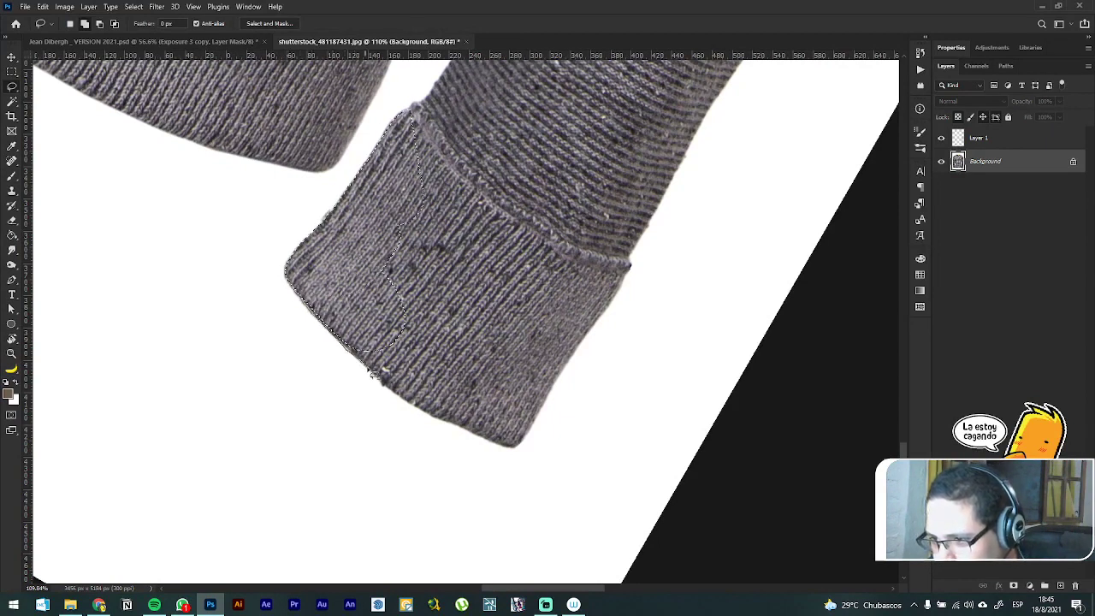
pyautogui.moveTo(401, 397)
pyautogui.mouseDown()
pyautogui.moveTo(418, 326)
pyautogui.moveTo(310, 315)
pyautogui.mouseUp()
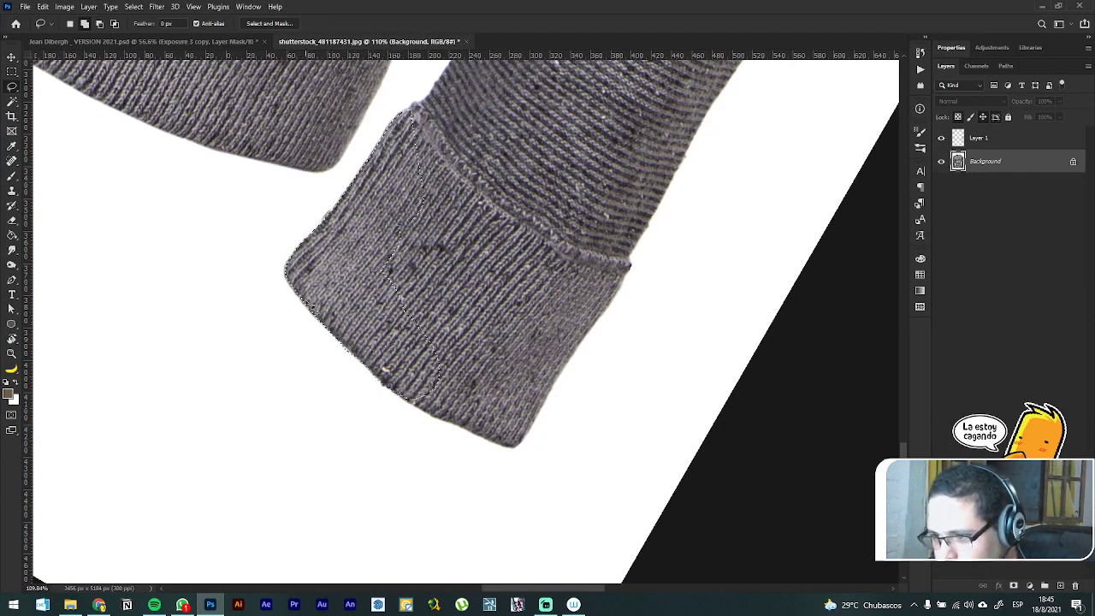
pyautogui.moveTo(430, 394)
pyautogui.mouseDown()
pyautogui.moveTo(351, 338)
pyautogui.moveTo(347, 360)
pyautogui.moveTo(425, 337)
pyautogui.moveTo(358, 269)
pyautogui.moveTo(367, 283)
pyautogui.mouseUp()
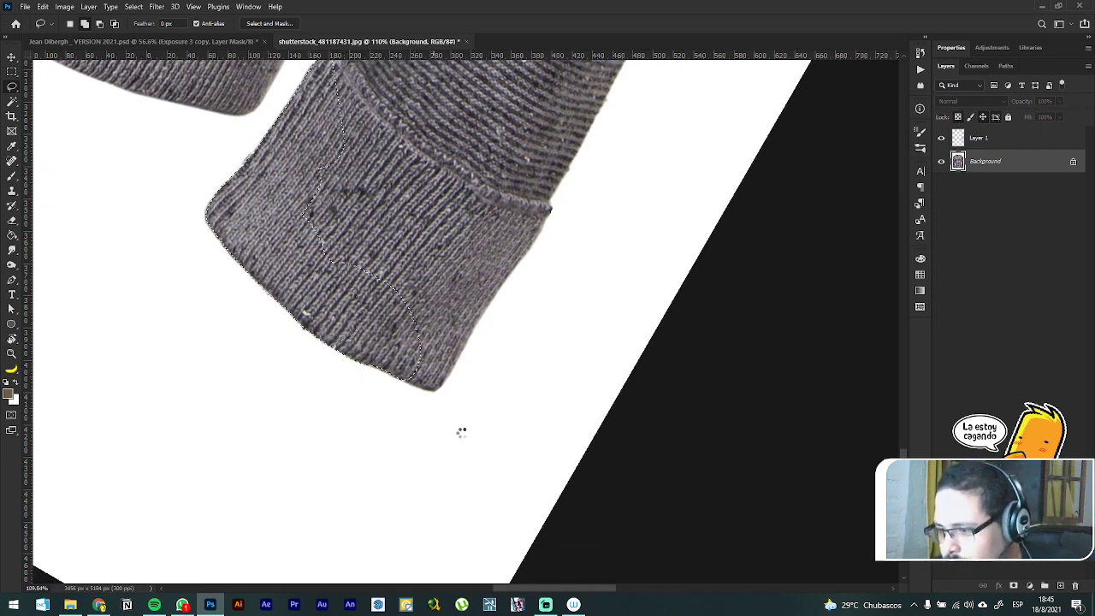
# Step: Extend the Lasso selection around the cuff's lower right corner and up its right edge to the seam
pyautogui.press('r')
pyautogui.moveTo(401, 414); pyautogui.dragTo(462, 433)
pyautogui.press('l')
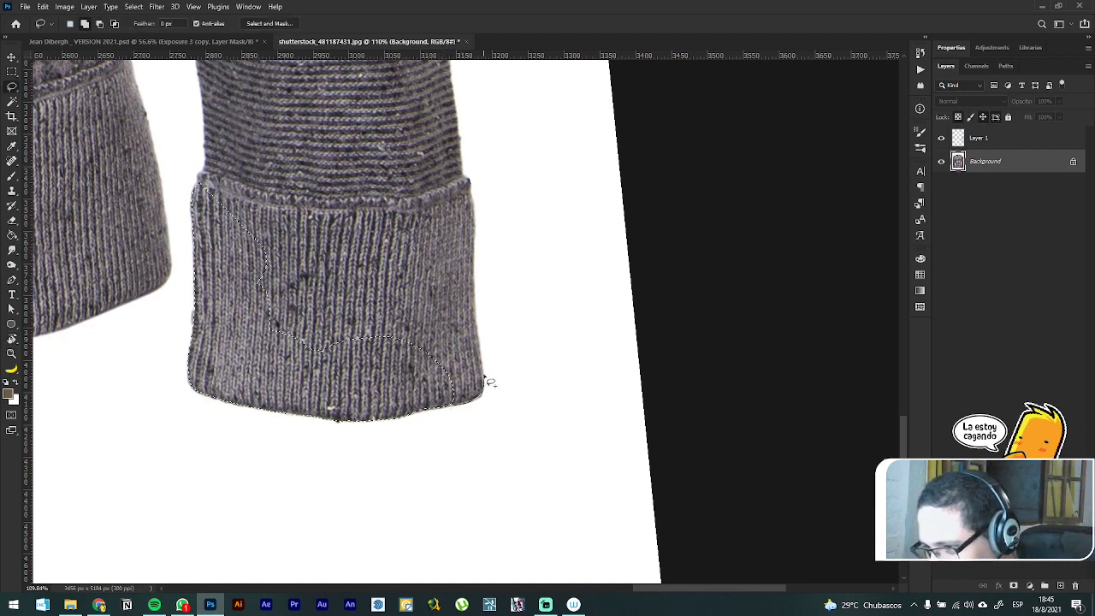
pyautogui.moveTo(477, 319); pyautogui.dragTo(476, 290)
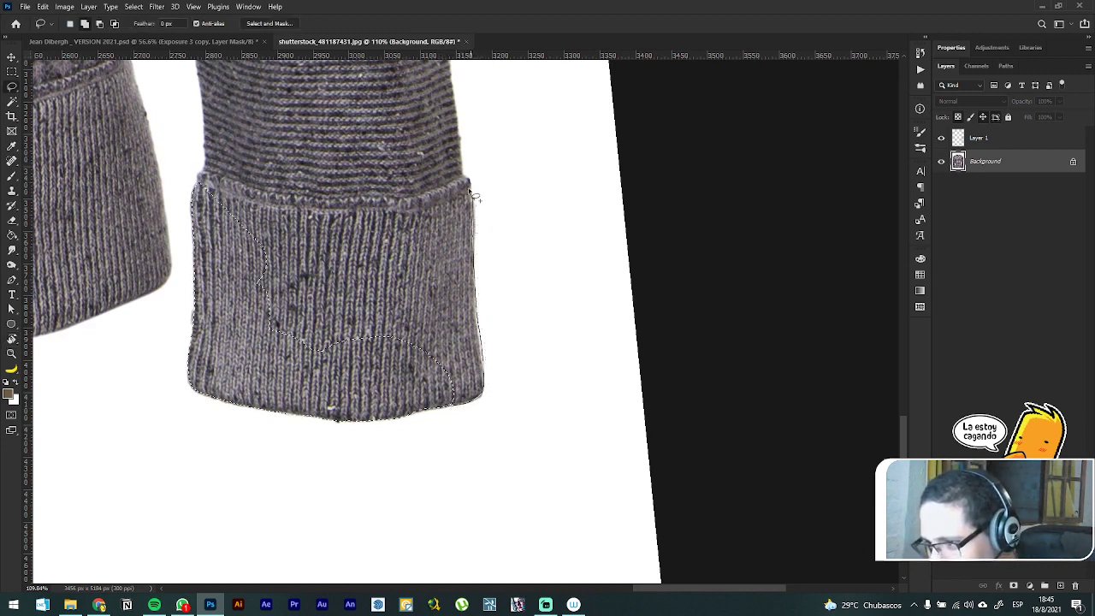
pyautogui.moveTo(464, 182)
pyautogui.mouseDown()
pyautogui.moveTo(426, 315)
pyautogui.moveTo(387, 388)
pyautogui.mouseUp()
# Step: Add the cuff's upper seam and remaining interior to the selection with the Lasso so the whole cuff is enclosed
pyautogui.press('r')
pyautogui.moveTo(262, 396); pyautogui.dragTo(270, 287)
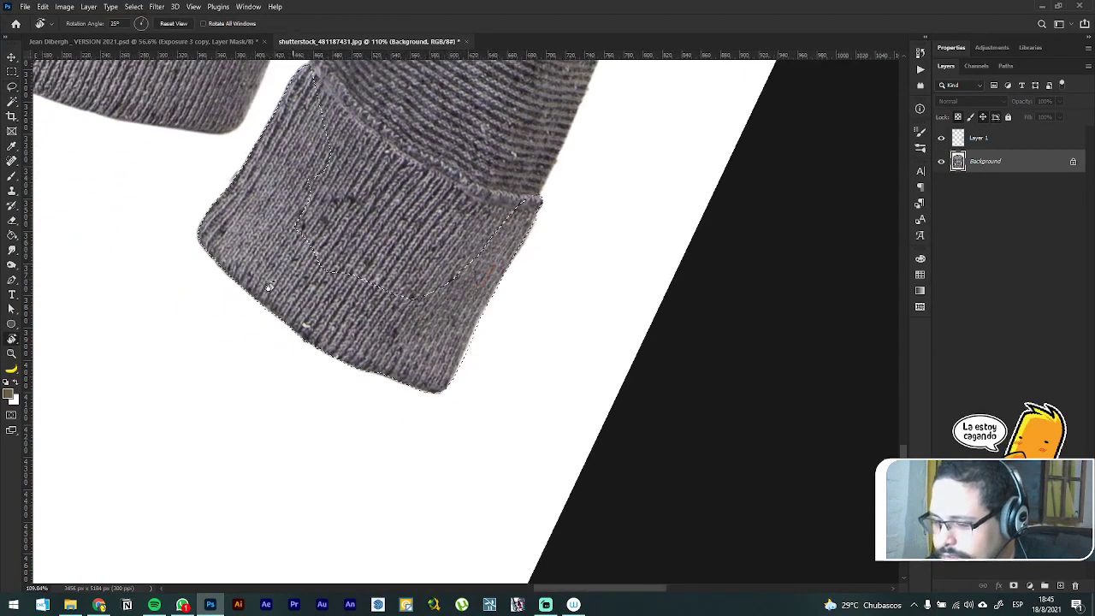
pyautogui.press('z')
pyautogui.moveTo(405, 162); pyautogui.dragTo(430, 224)
pyautogui.press('l')
pyautogui.moveTo(352, 299)
pyautogui.mouseDown()
pyautogui.moveTo(259, 373)
pyautogui.moveTo(266, 396)
pyautogui.mouseUp()
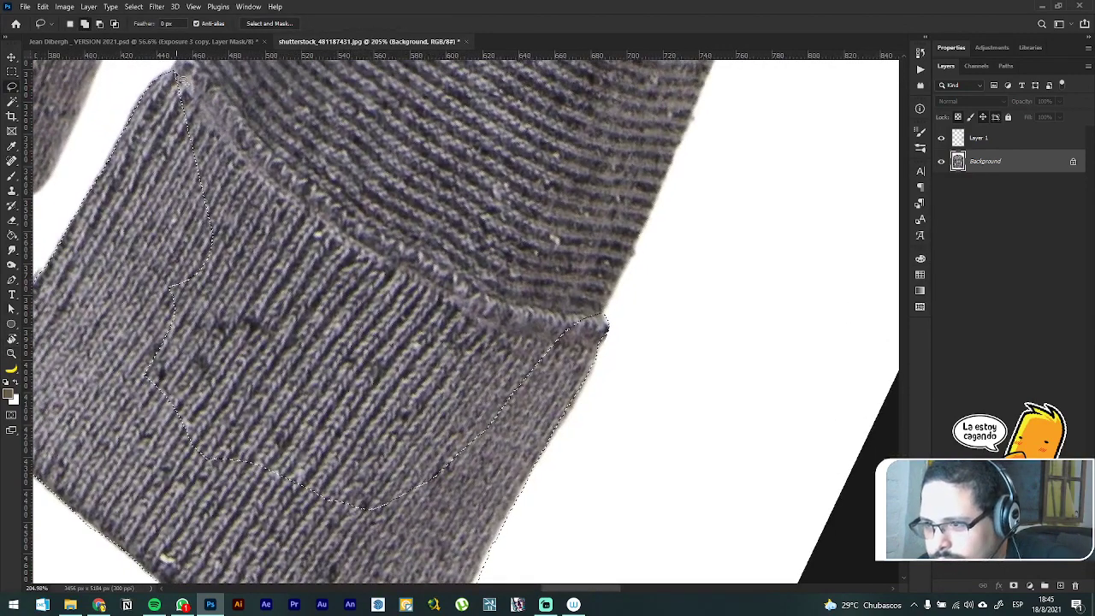
pyautogui.scroll(1, 190, 116)
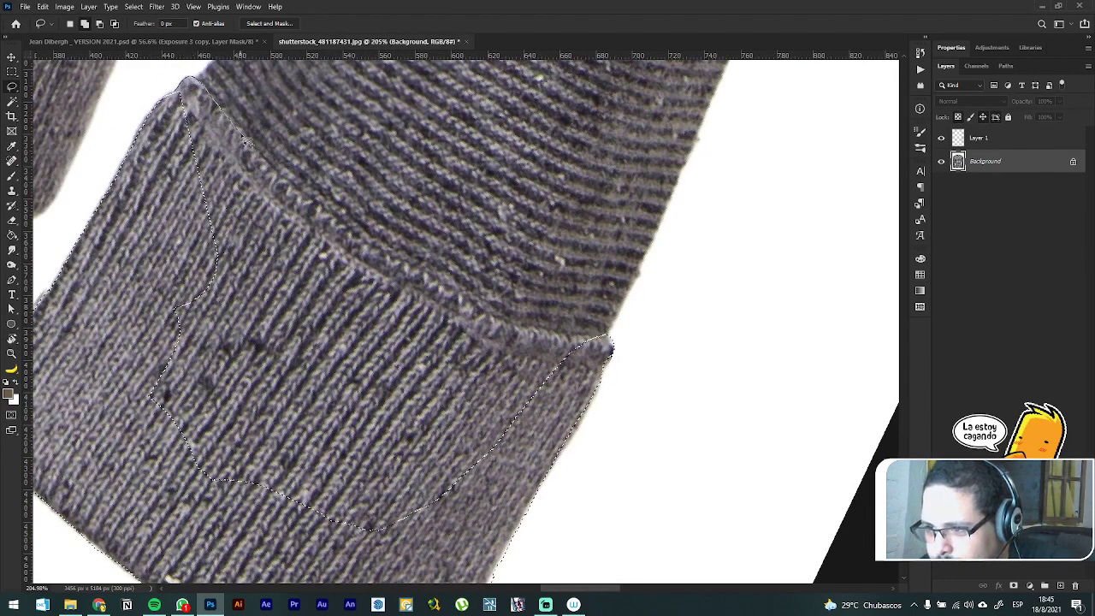
pyautogui.moveTo(271, 166); pyautogui.dragTo(321, 211)
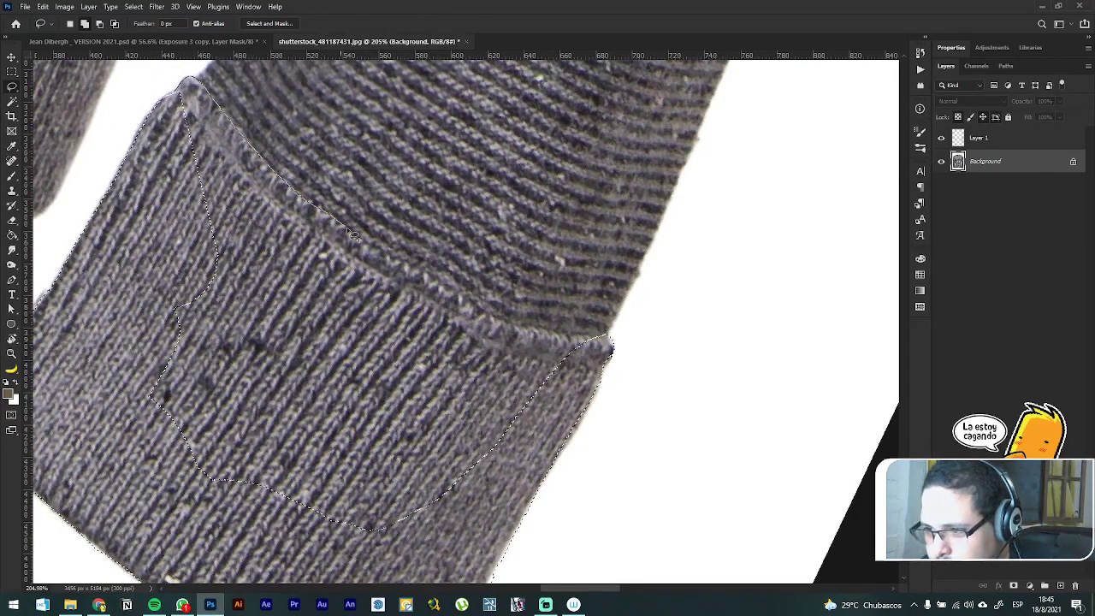
pyautogui.moveTo(407, 268)
pyautogui.mouseDown()
pyautogui.moveTo(505, 328)
pyautogui.moveTo(557, 340)
pyautogui.moveTo(530, 479)
pyautogui.moveTo(376, 517)
pyautogui.mouseUp()
pyautogui.moveTo(228, 351); pyautogui.dragTo(298, 291)
pyautogui.moveTo(272, 116)
pyautogui.mouseDown()
pyautogui.moveTo(333, 161)
pyautogui.moveTo(444, 336)
pyautogui.moveTo(535, 355)
pyautogui.moveTo(520, 448)
pyautogui.moveTo(442, 515)
pyautogui.moveTo(338, 496)
pyautogui.moveTo(221, 393)
pyautogui.moveTo(189, 323)
pyautogui.moveTo(238, 150)
pyautogui.mouseUp()
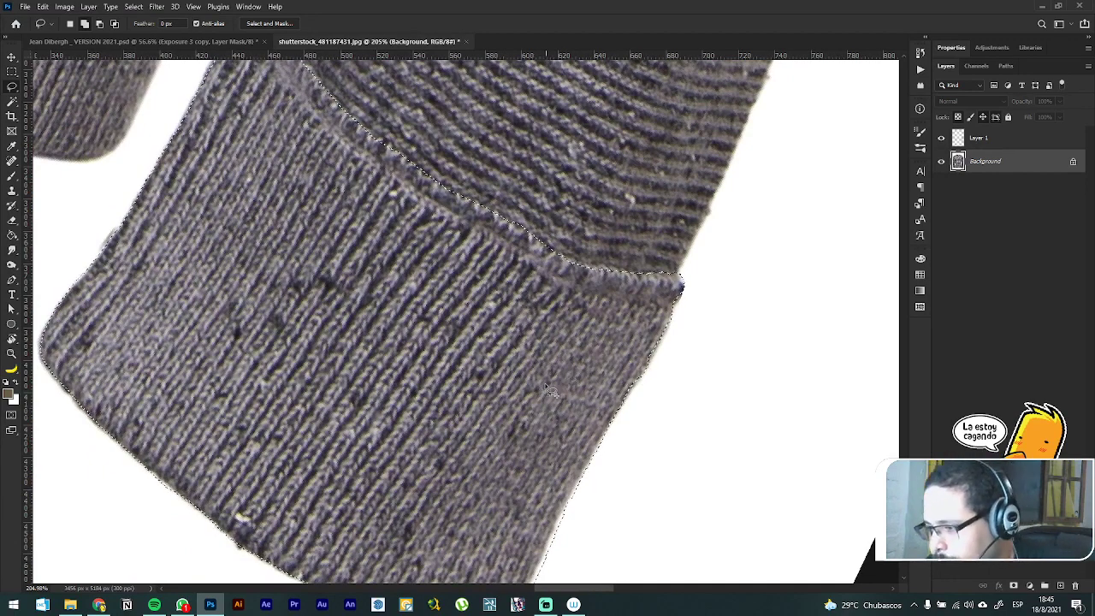
# Step: Refine the selection along the cuff's right edge with the Lasso, adding missed knit and subtracting the white background
pyautogui.scroll(-2, 558, 364)
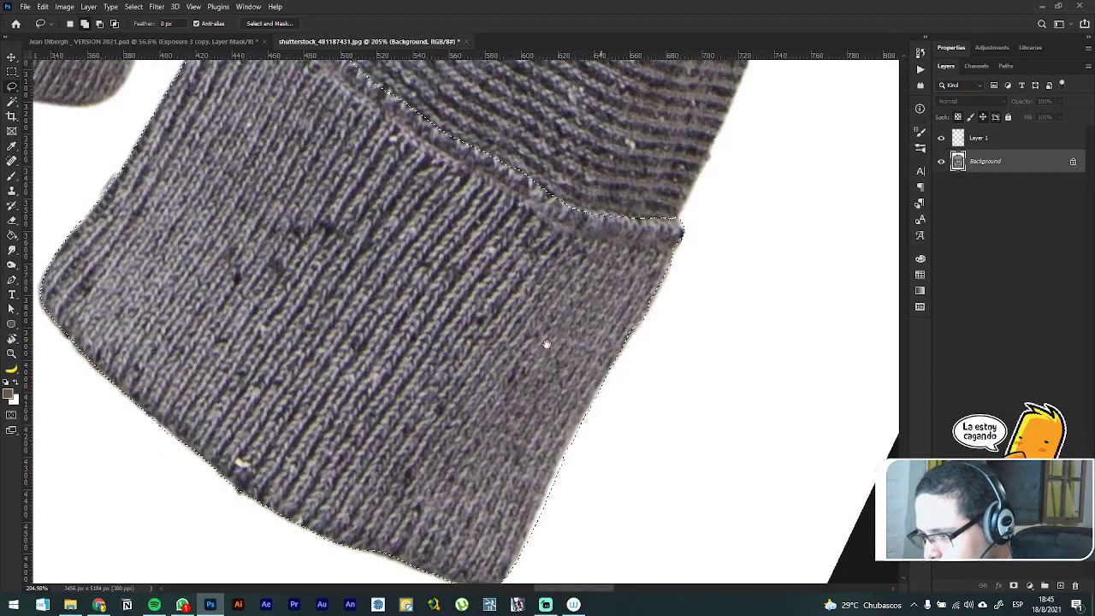
pyautogui.moveTo(546, 344); pyautogui.dragTo(533, 329)
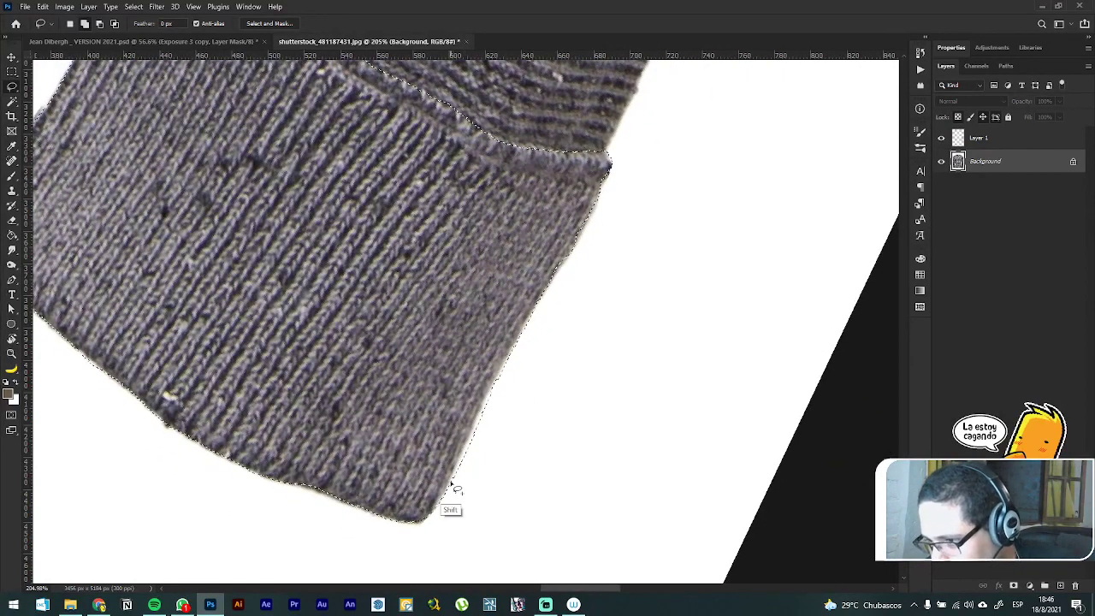
pyautogui.moveTo(452, 484); pyautogui.dragTo(443, 499)
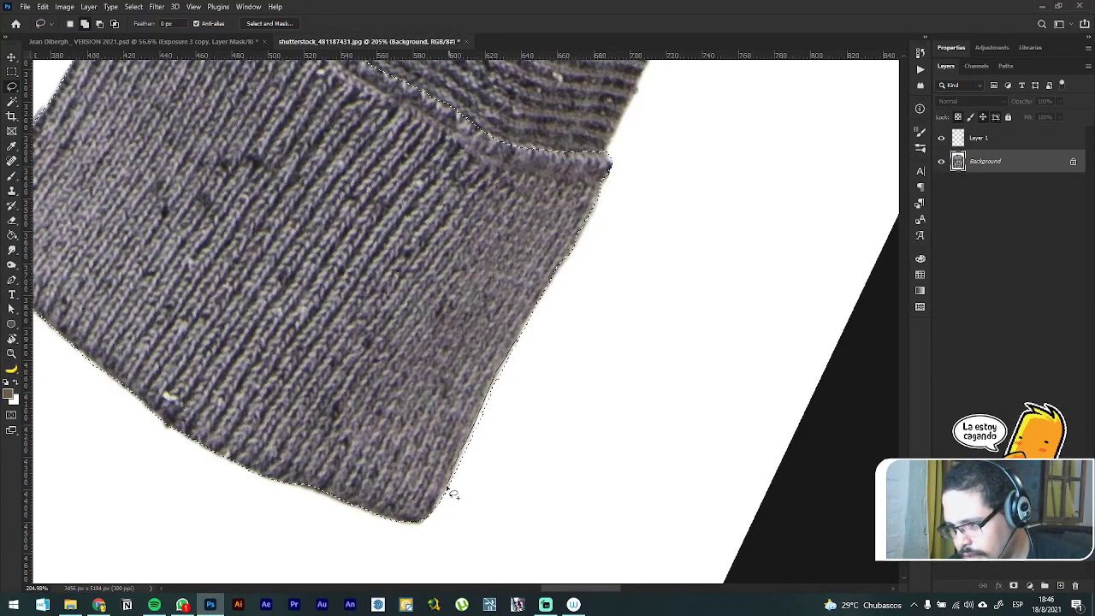
pyautogui.moveTo(462, 492)
pyautogui.mouseDown()
pyautogui.moveTo(520, 356)
pyautogui.moveTo(562, 369)
pyautogui.moveTo(551, 383)
pyautogui.mouseUp()
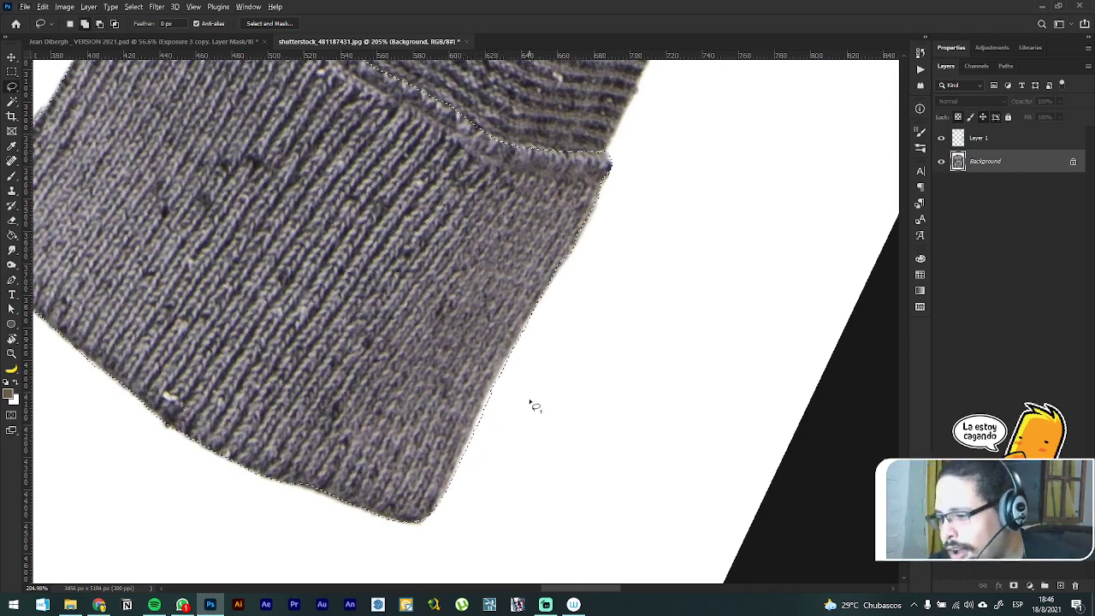
pyautogui.press('alt')
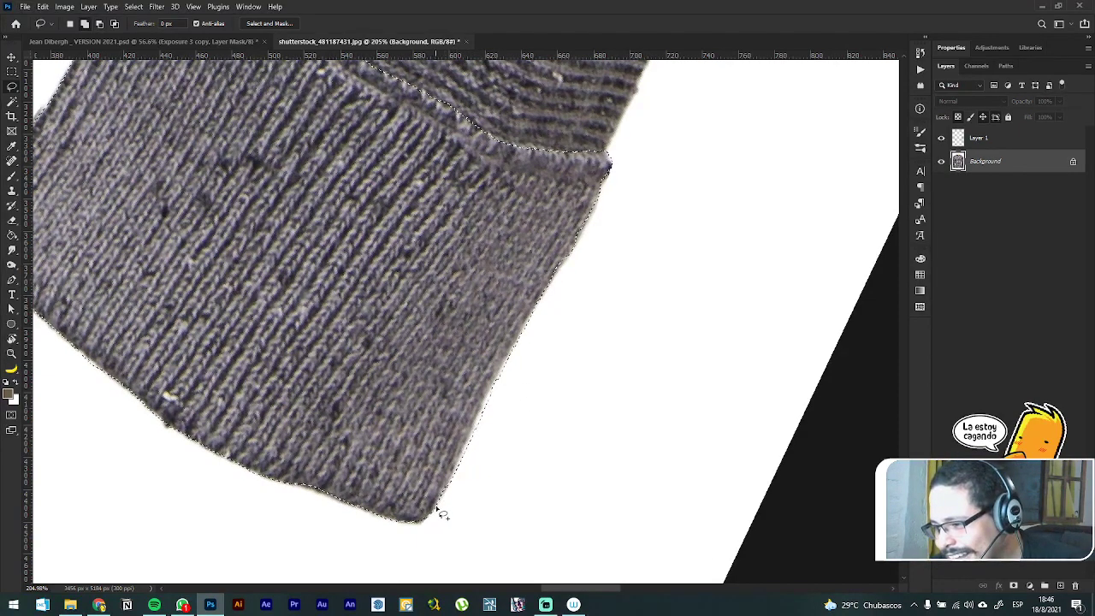
pyautogui.moveTo(436, 507); pyautogui.dragTo(470, 434)
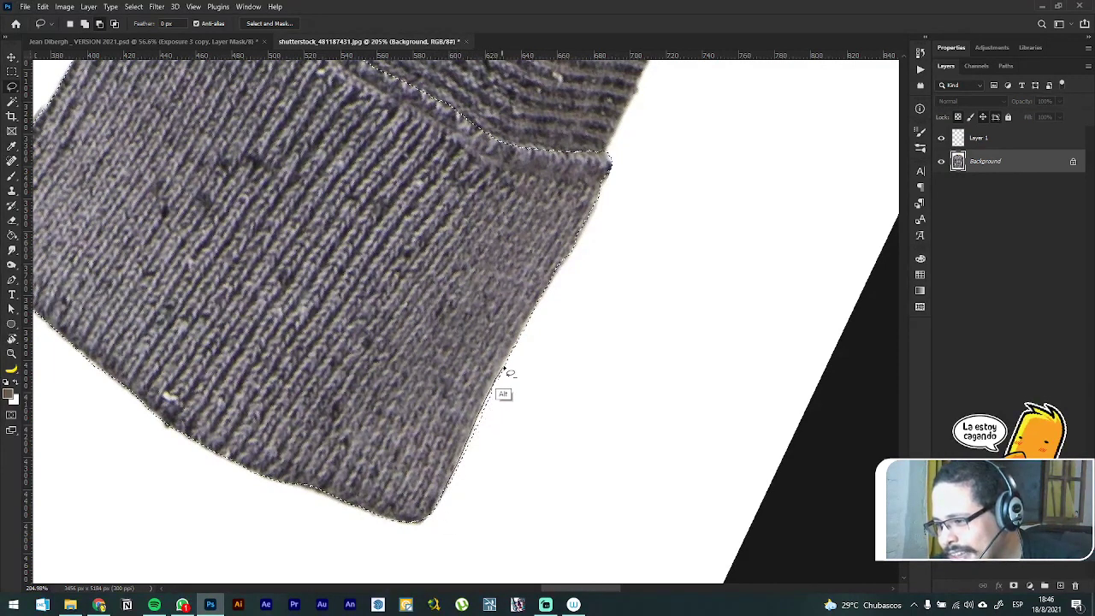
pyautogui.moveTo(505, 368)
pyautogui.mouseDown()
pyautogui.moveTo(521, 342)
pyautogui.moveTo(505, 408)
pyautogui.moveTo(466, 485)
pyautogui.mouseUp()
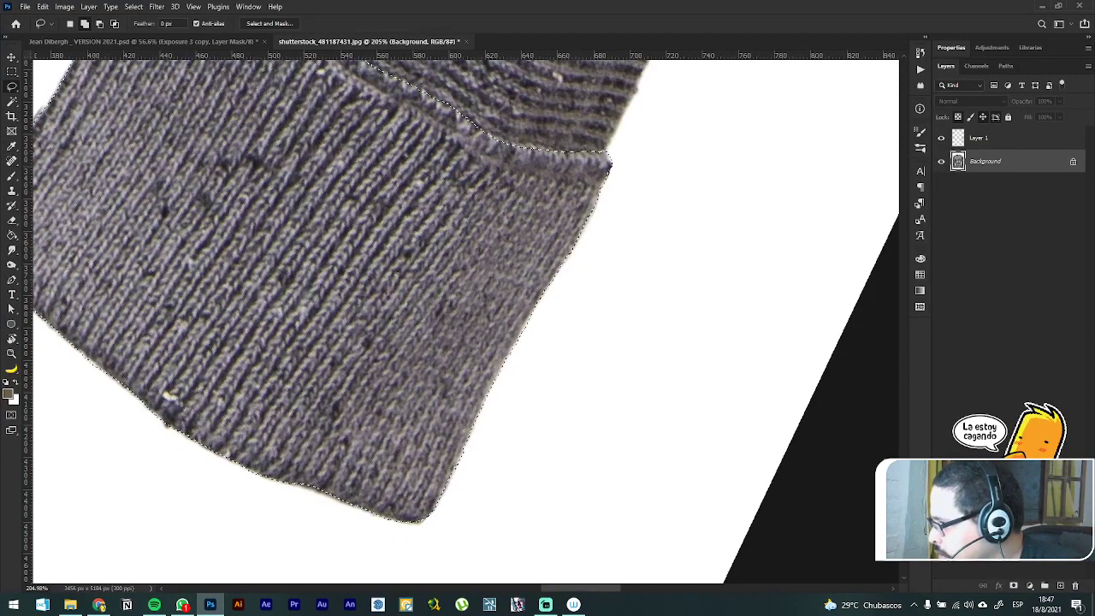
# Step: Check the cuff selection's outline and copy the selected cuff to a new layer with Layer Via Copy
pyautogui.hotkey('ctrl', 'd')
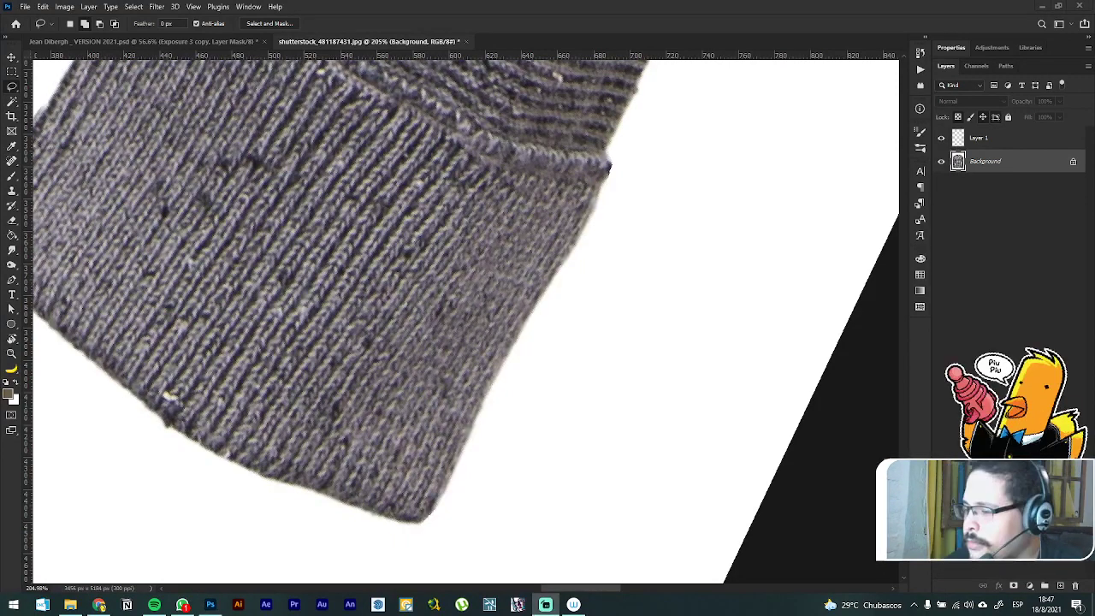
pyautogui.click(586, 26)
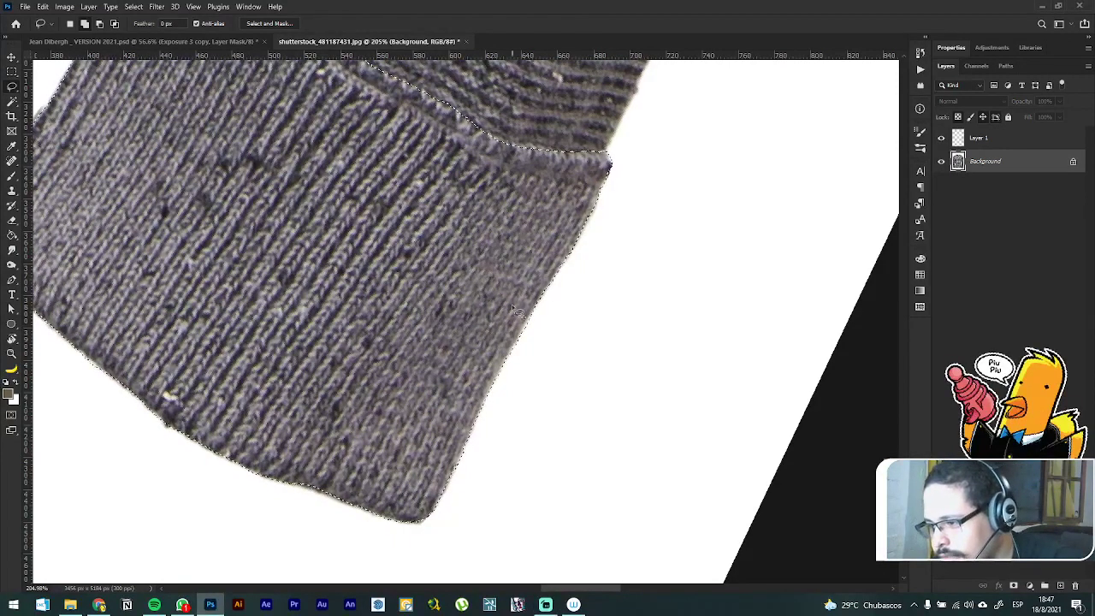
pyautogui.moveTo(358, 225); pyautogui.dragTo(488, 329)
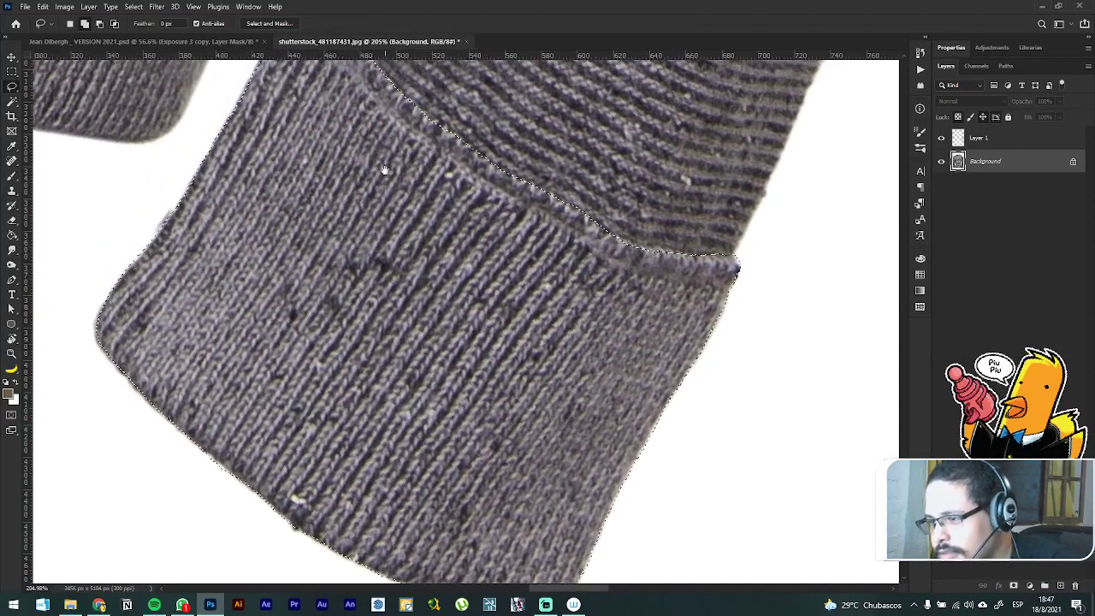
pyautogui.moveTo(384, 171); pyautogui.dragTo(456, 258)
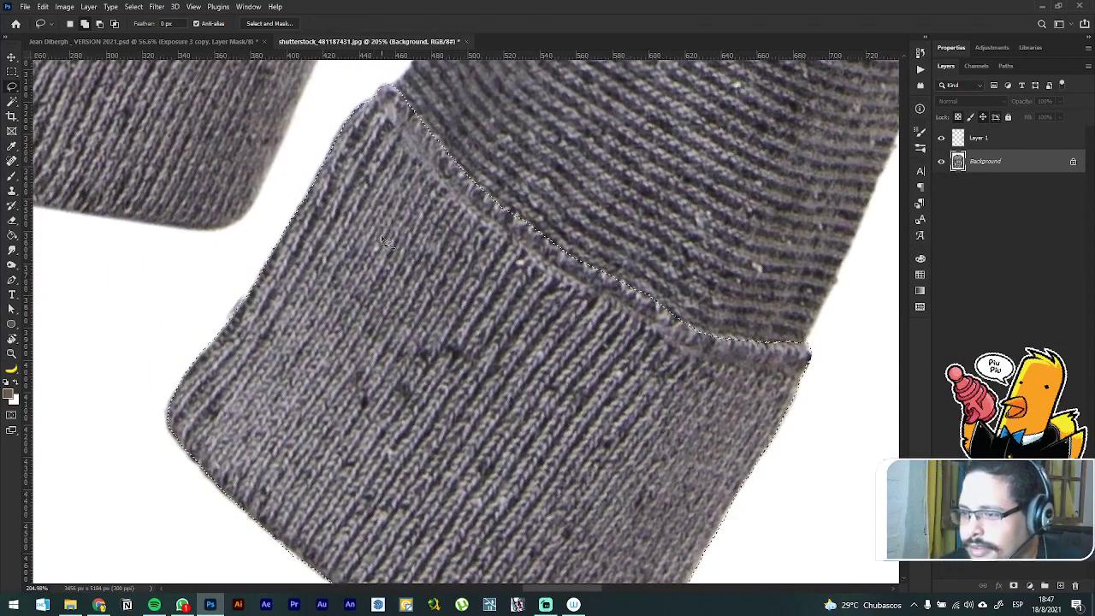
pyautogui.scroll(-3, 426, 259)
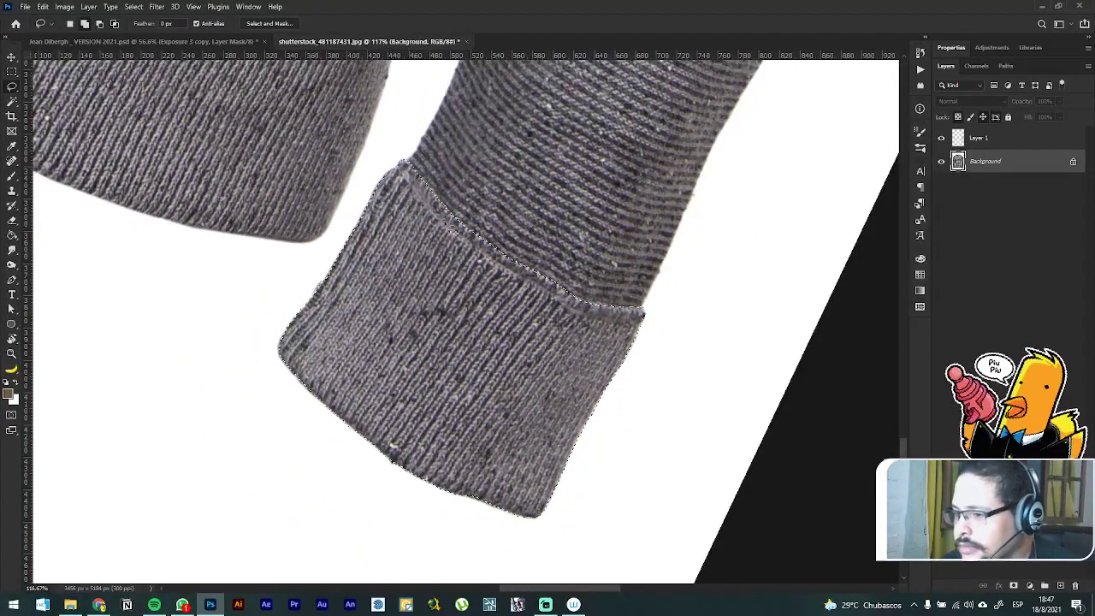
pyautogui.rightClick(416, 255)
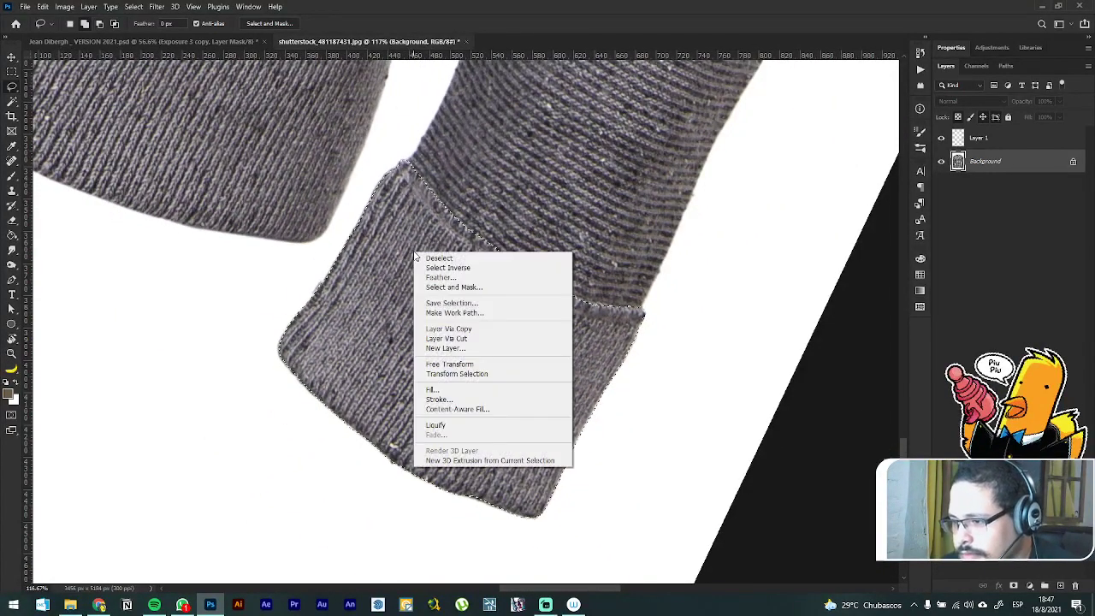
pyautogui.click(464, 329)
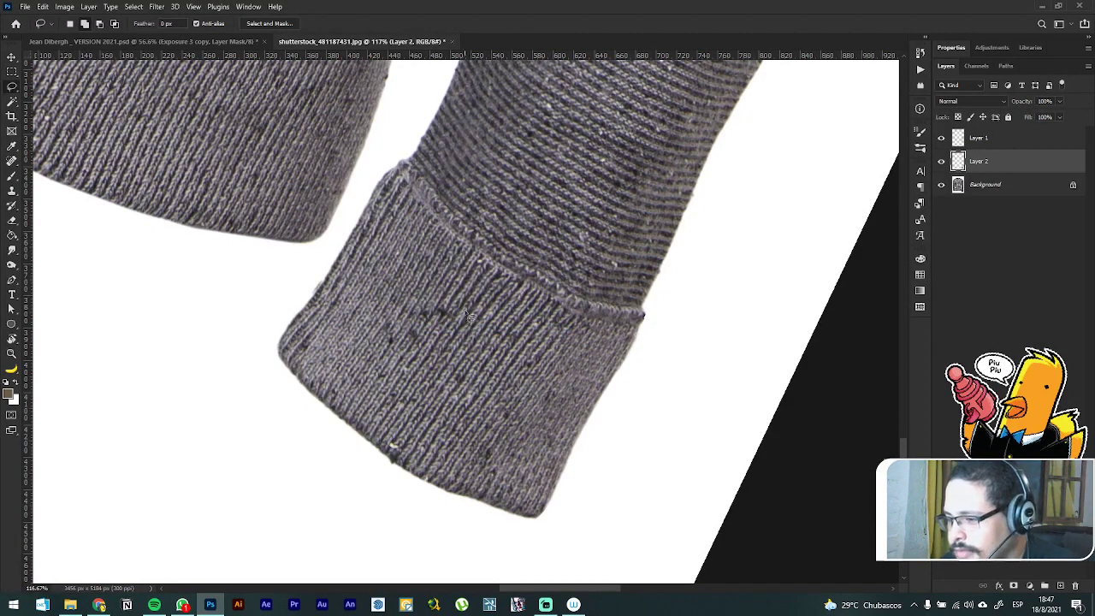
# Step: Move the cut-out cuff layer from the sweater photo into the character photomontage, placing it above the bent sleeve's open end
pyautogui.press('r')
pyautogui.moveTo(381, 269); pyautogui.dragTo(365, 300)
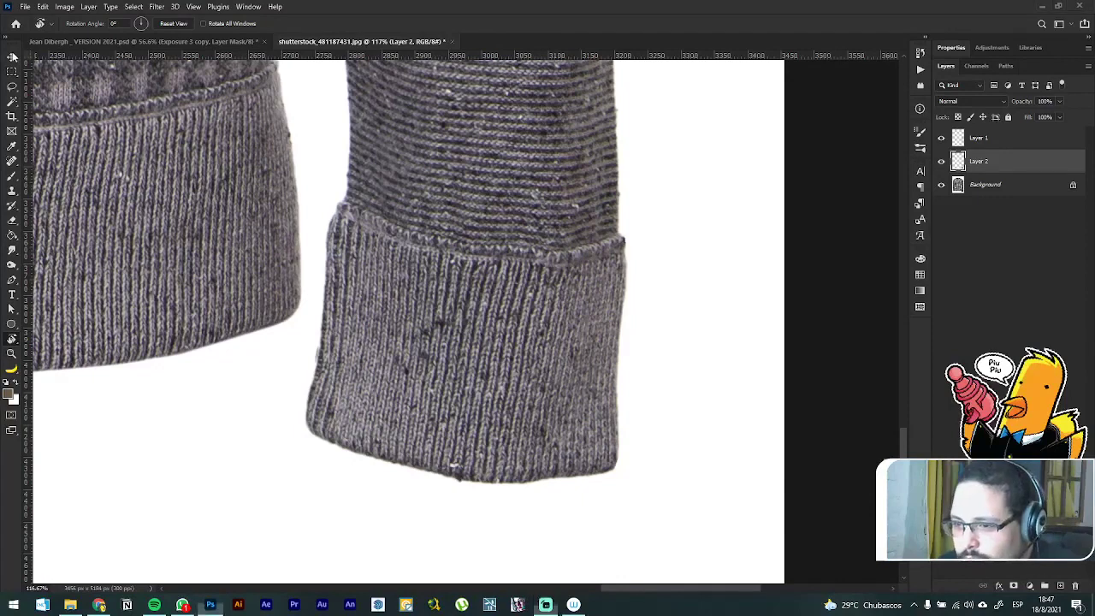
pyautogui.click(12, 57)
pyautogui.moveTo(374, 237); pyautogui.dragTo(220, 43)
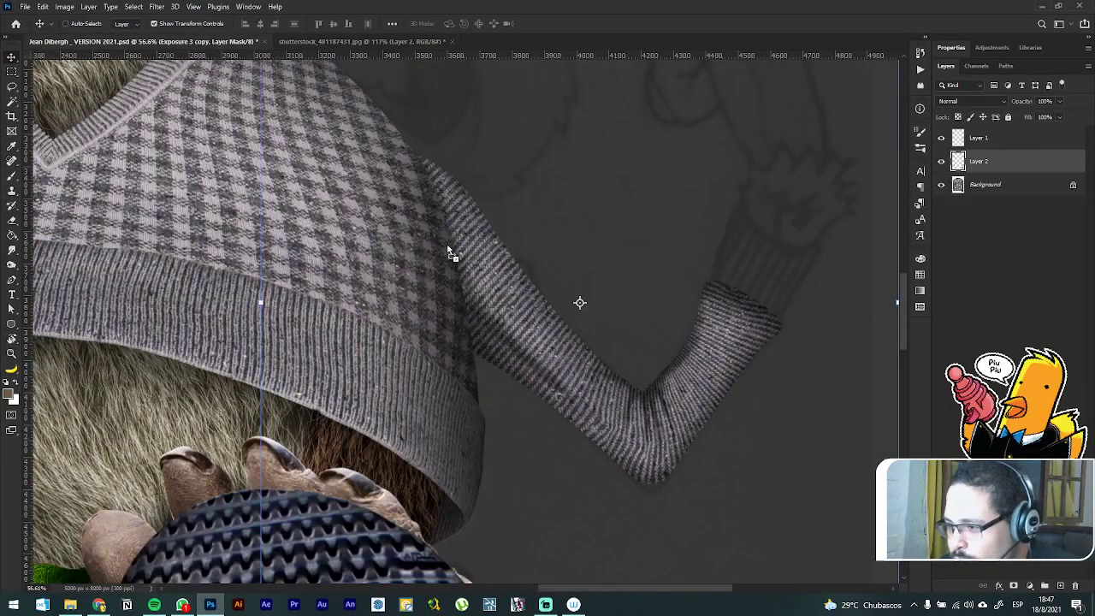
pyautogui.moveTo(448, 248); pyautogui.dragTo(730, 231)
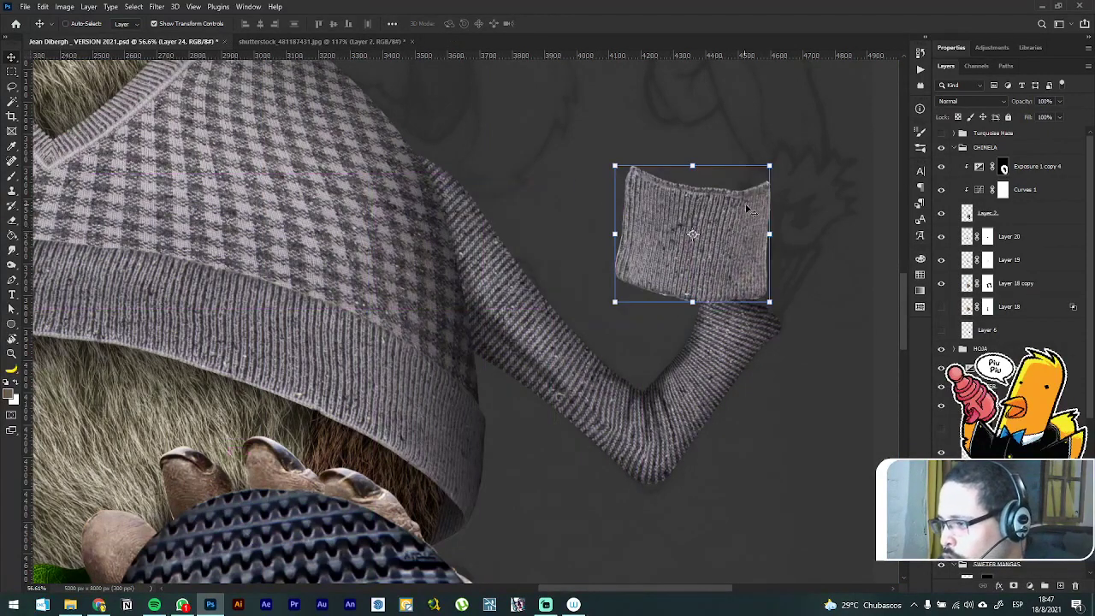
# Step: Open the cuff layer in the Liquify filter for reshaping its edges
pyautogui.scroll(2, 781, 245)
pyautogui.scroll(2, 733, 261)
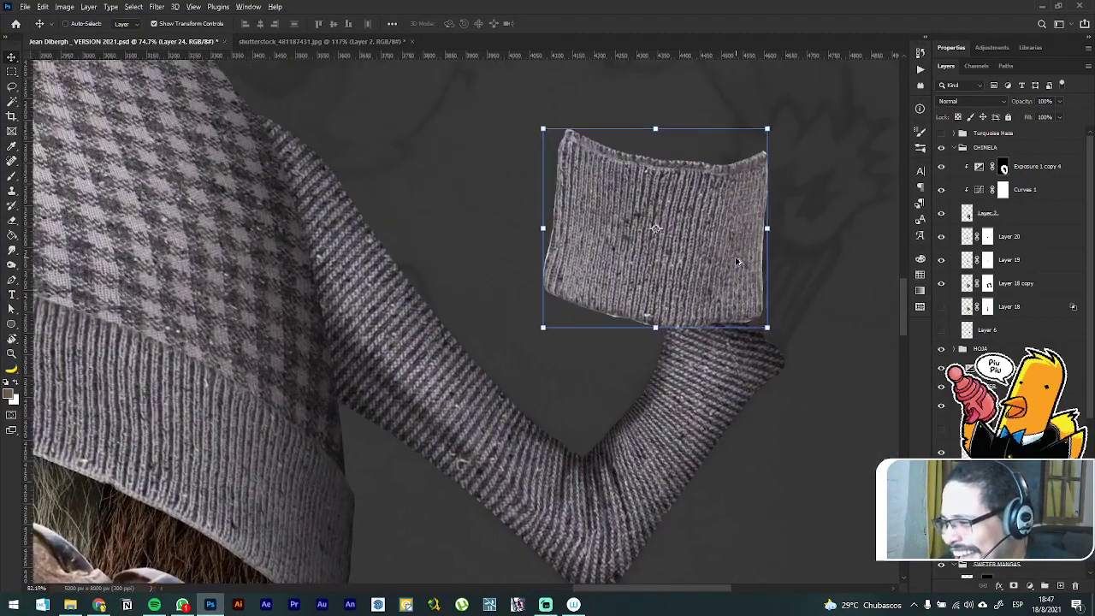
pyautogui.moveTo(736, 265); pyautogui.dragTo(696, 190)
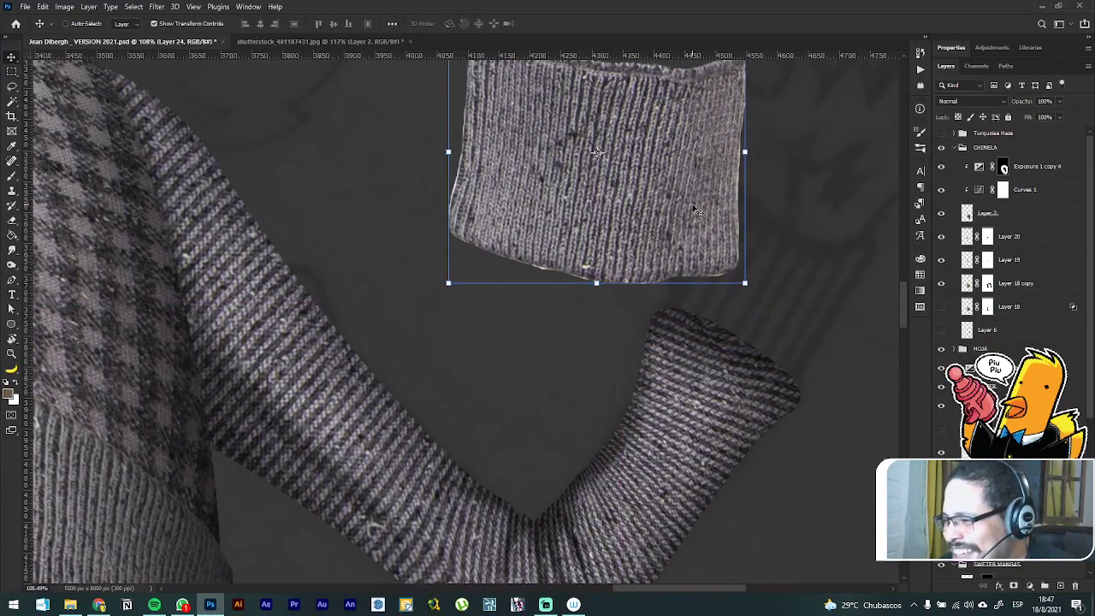
pyautogui.click(157, 7)
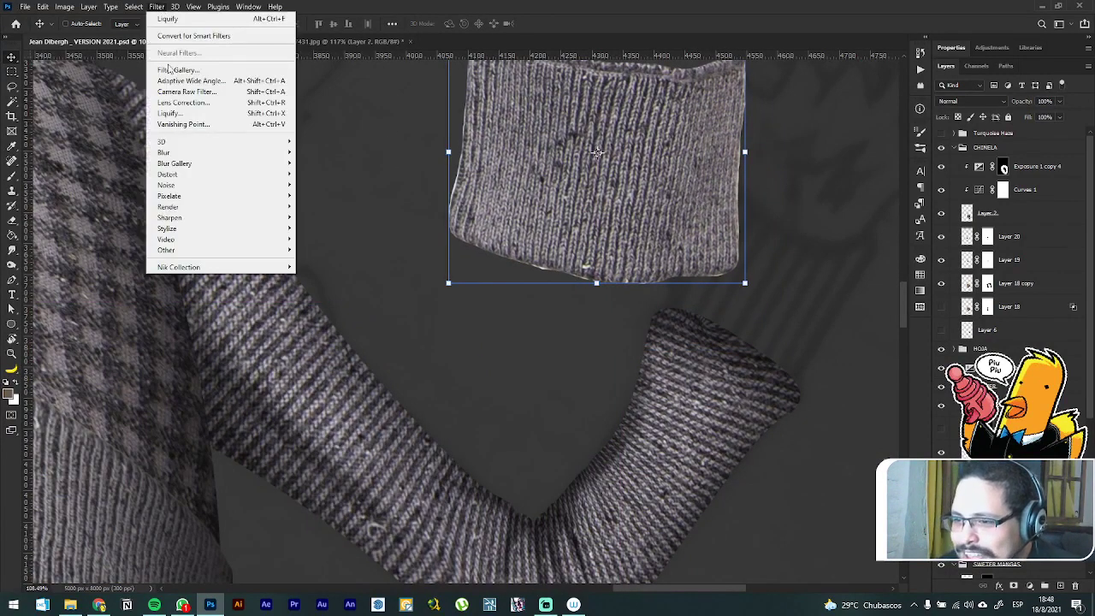
pyautogui.click(185, 117)
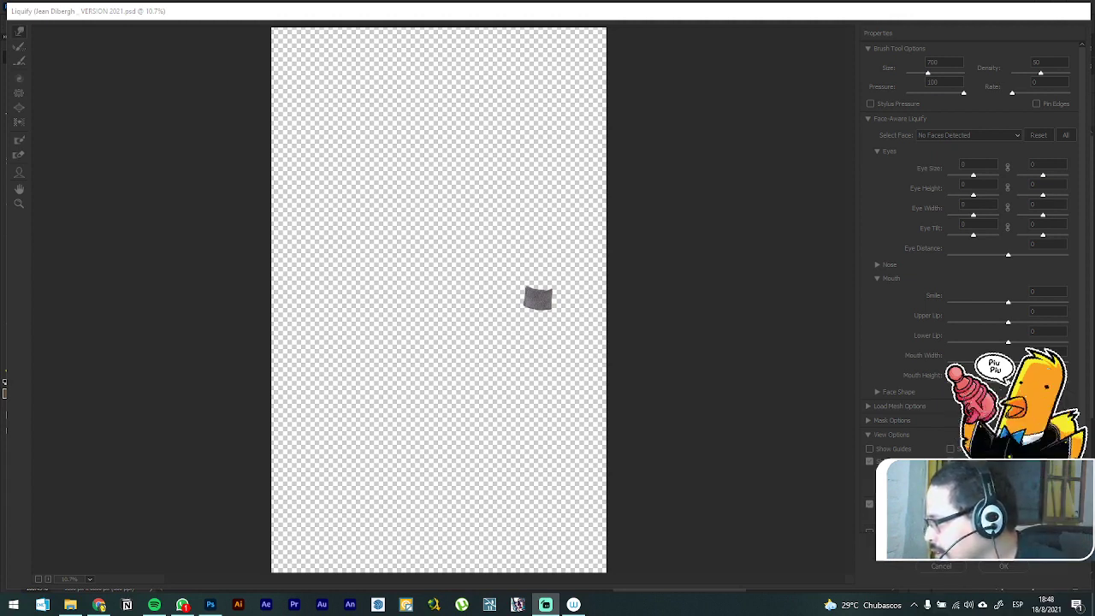
pyautogui.click(671, 15)
pyautogui.hotkey('ctrl', '+')
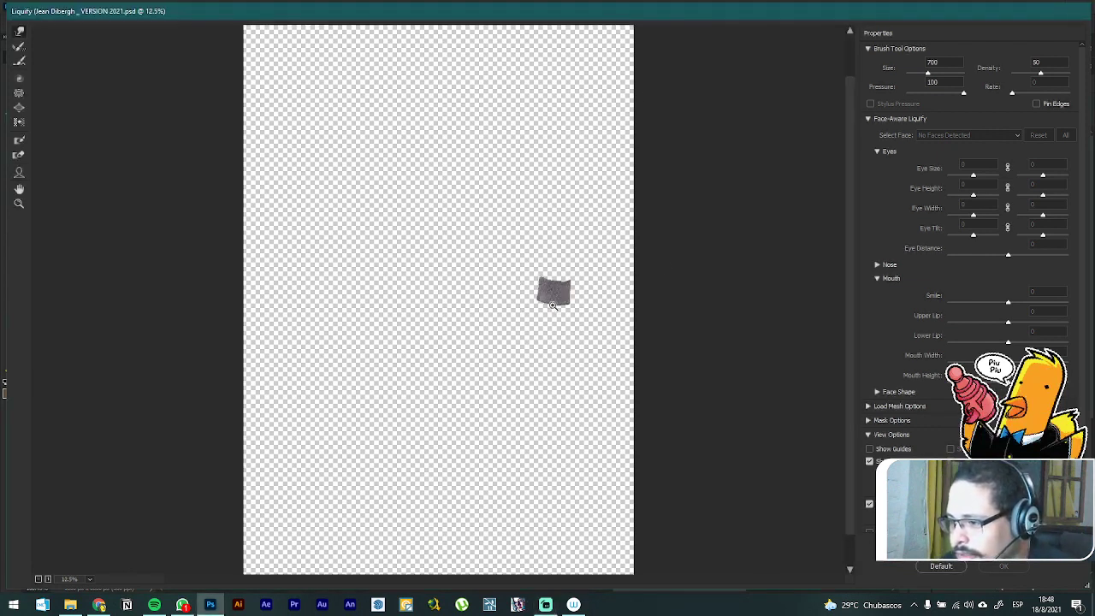
pyautogui.moveTo(525, 269); pyautogui.dragTo(582, 314)
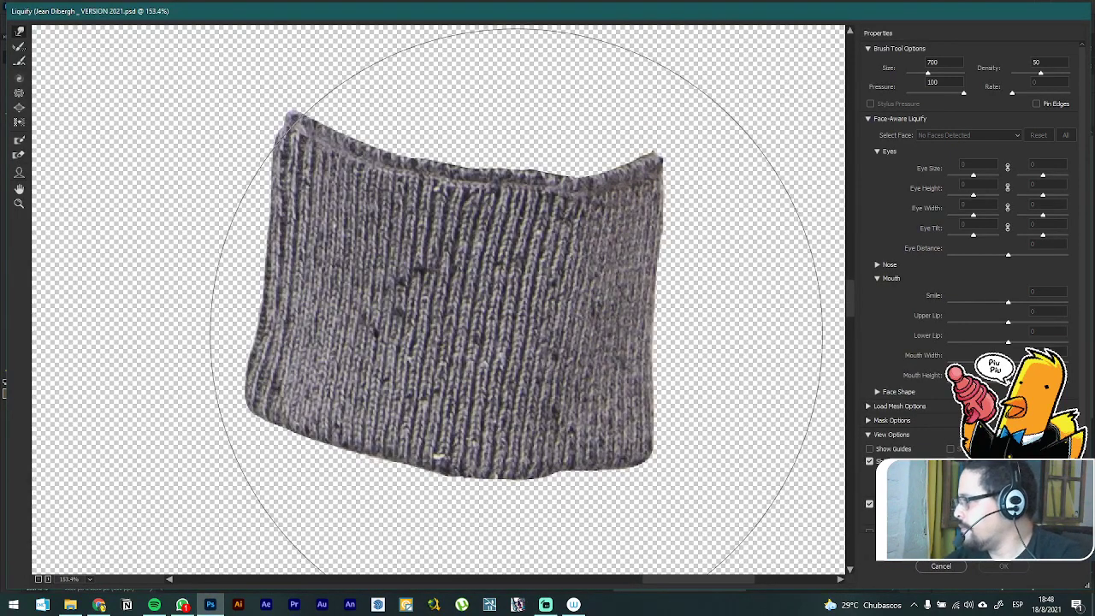
# Step: Try to push the notch in the cuff's lower edge outward with the Forward Warp tool at brush size 125
pyautogui.hotkey('shift', '[')
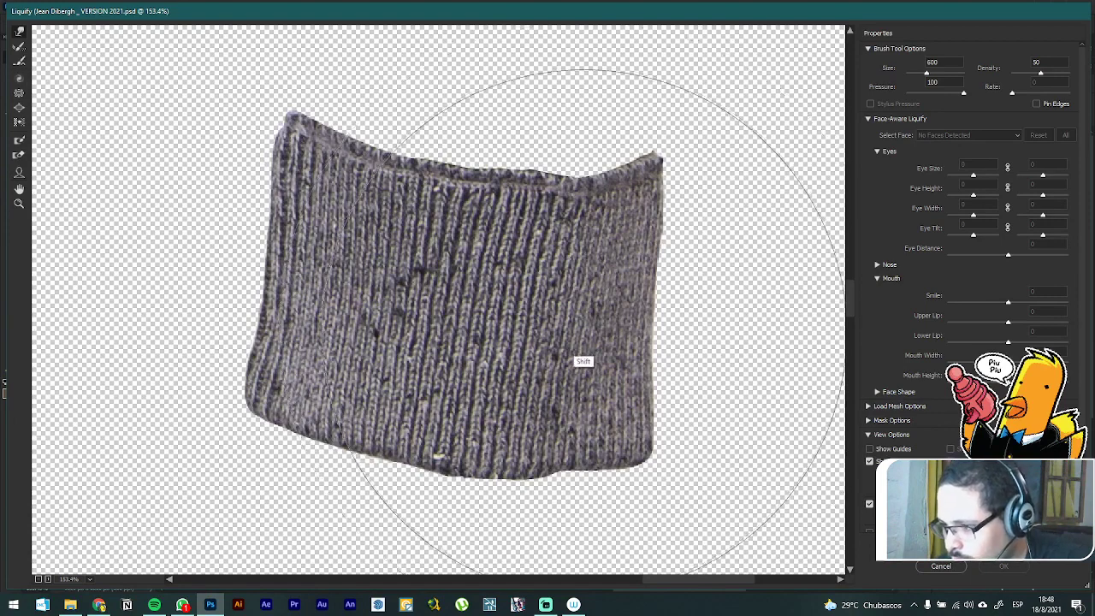
pyautogui.press('[')
pyautogui.press('[')
pyautogui.press('[')
pyautogui.press('[')
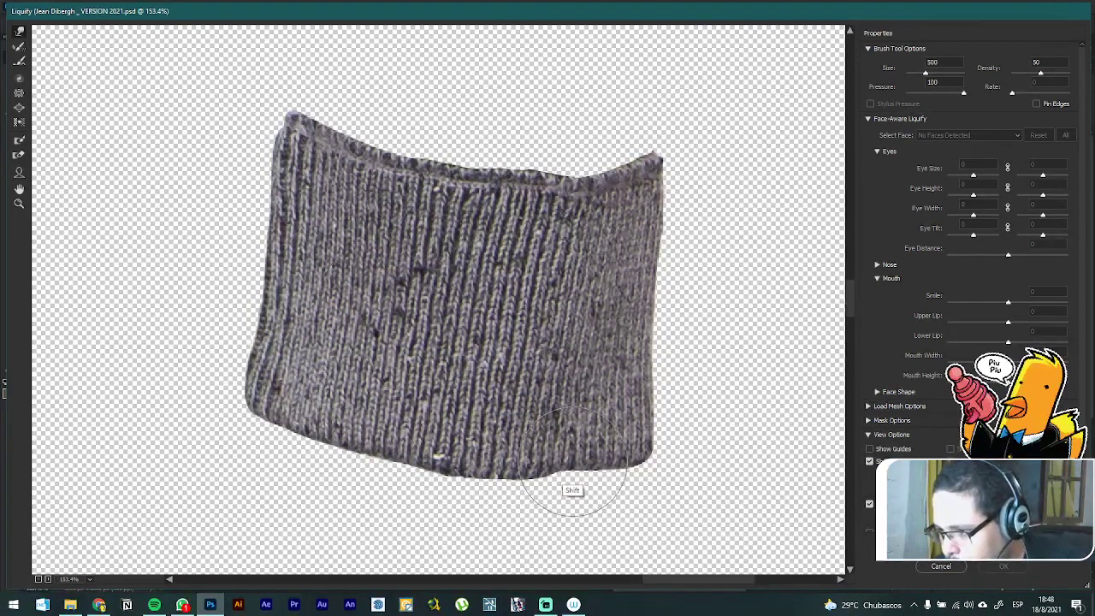
pyautogui.press('[')
pyautogui.press('[')
pyautogui.press('[')
pyautogui.press('[')
pyautogui.press('[')
pyautogui.press('[')
pyautogui.press('[')
pyautogui.press('[')
pyautogui.press('[')
pyautogui.press('[')
pyautogui.press('[')
pyautogui.press('[')
pyautogui.press('[')
pyautogui.press('[')
pyautogui.press('[')
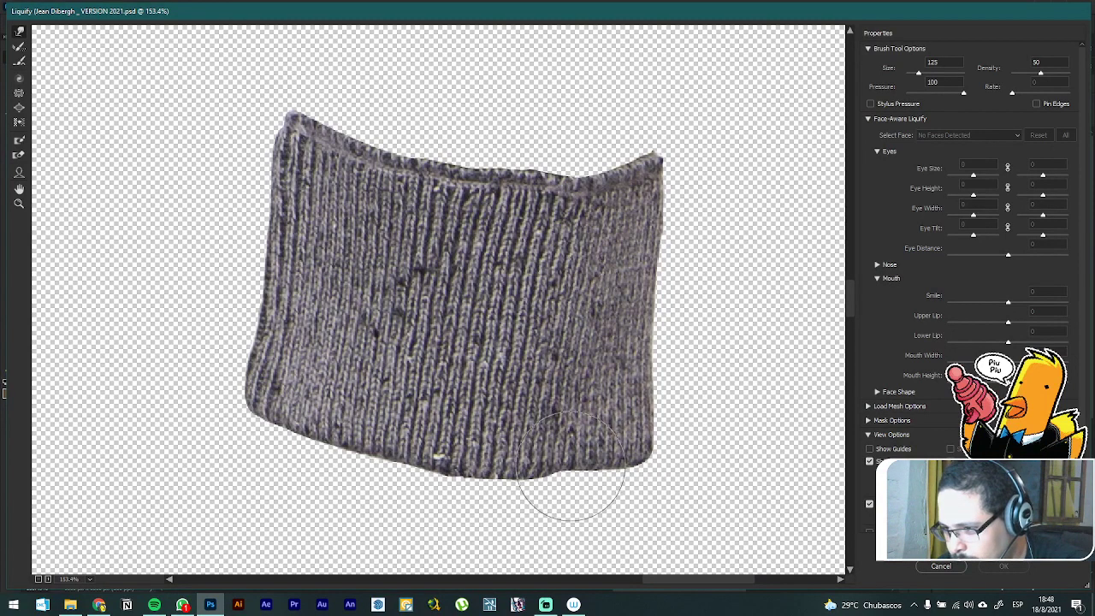
pyautogui.moveTo(596, 394)
pyautogui.mouseDown()
pyautogui.moveTo(550, 452)
pyautogui.moveTo(562, 501)
pyautogui.moveTo(566, 470)
pyautogui.mouseUp()
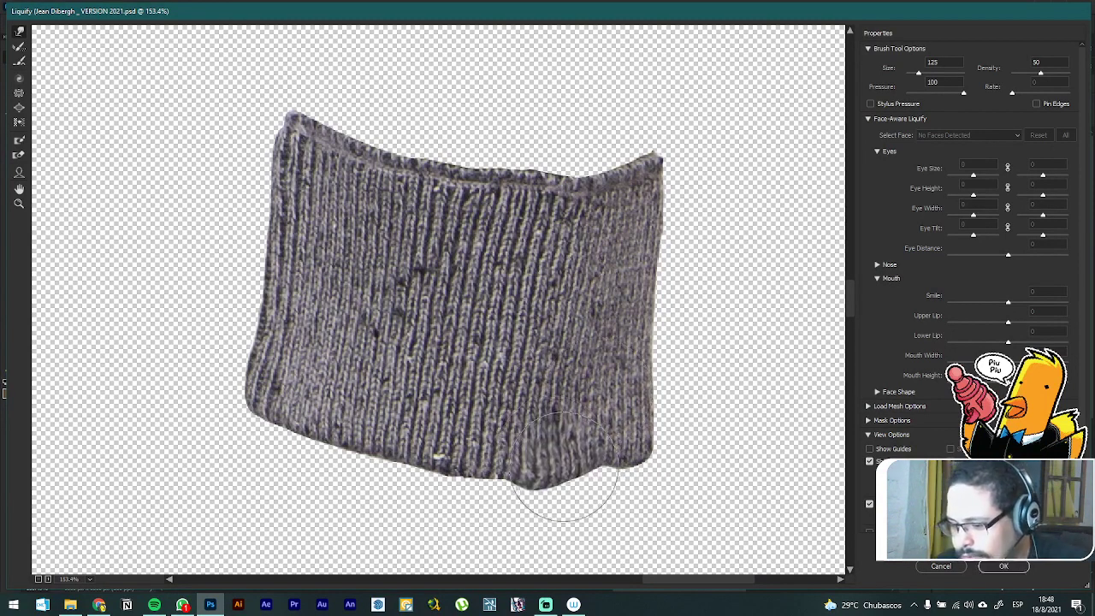
pyautogui.press('ctrl')
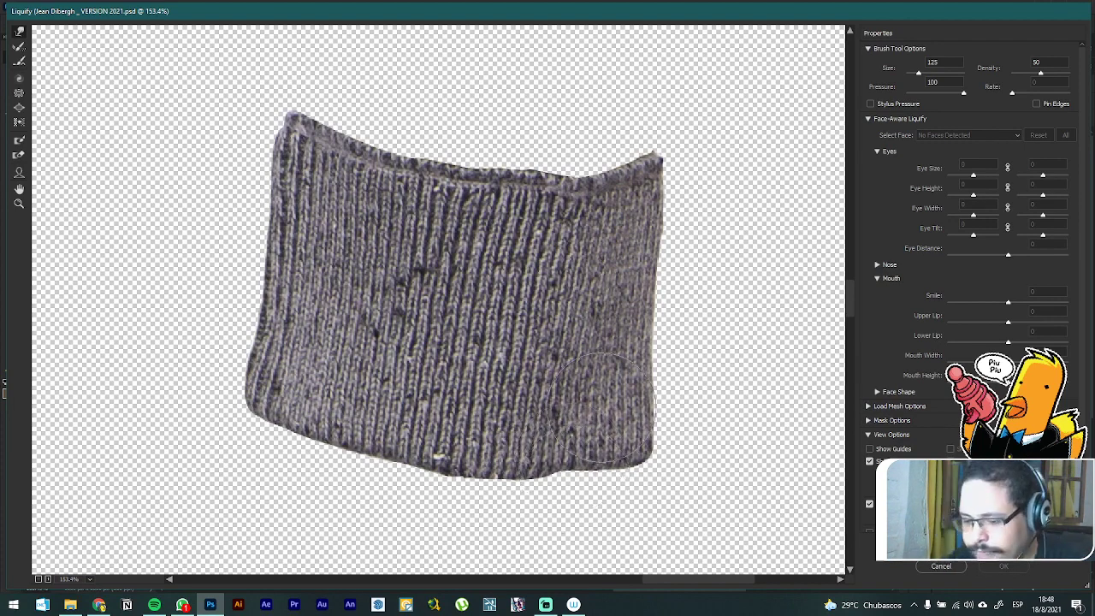
# Step: Even out the notch in the cuff's lower edge near its right corner with the Forward Warp tool at brush size 70
pyautogui.press('shift')
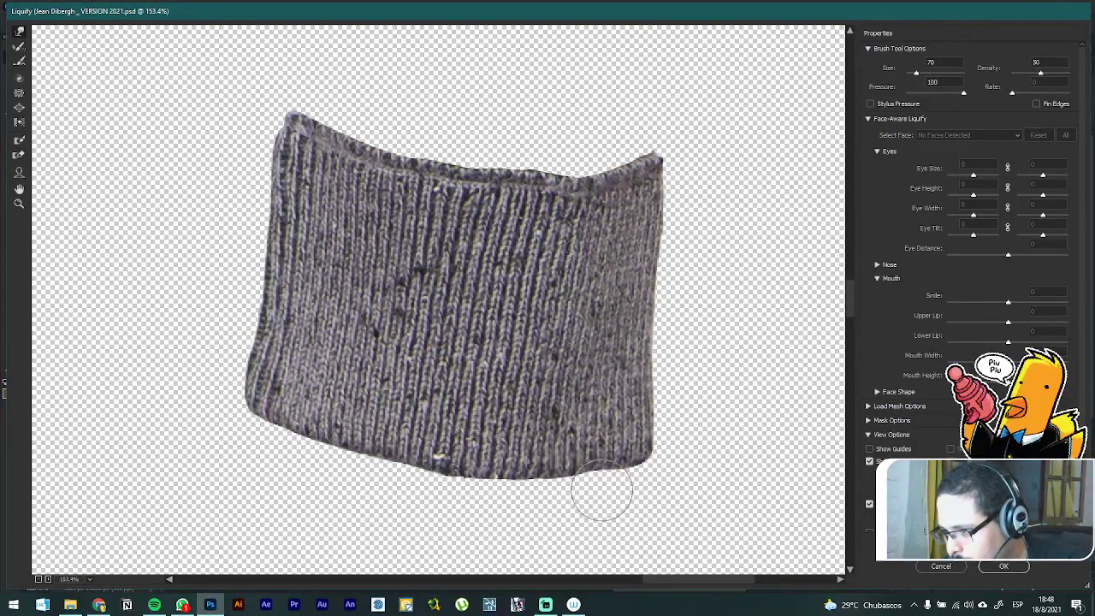
pyautogui.moveTo(591, 477)
pyautogui.mouseDown()
pyautogui.moveTo(608, 514)
pyautogui.moveTo(601, 476)
pyautogui.mouseUp()
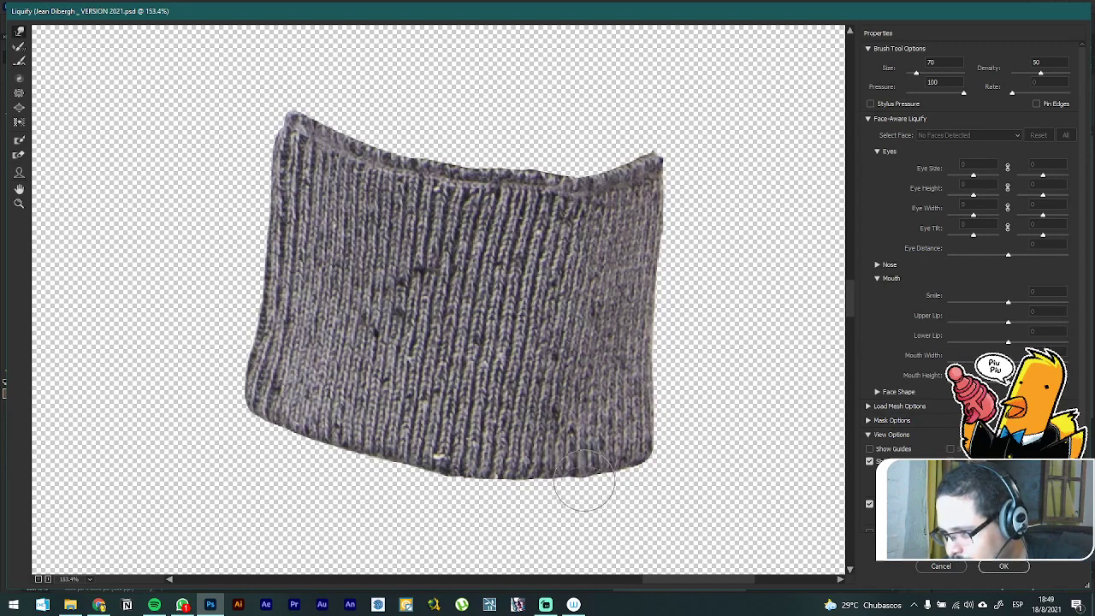
# Step: Smooth the dip in the cuff's upper seam with the Forward Warp tool at brush size 150 and apply the Liquify changes
pyautogui.scroll(-3, 579, 510)
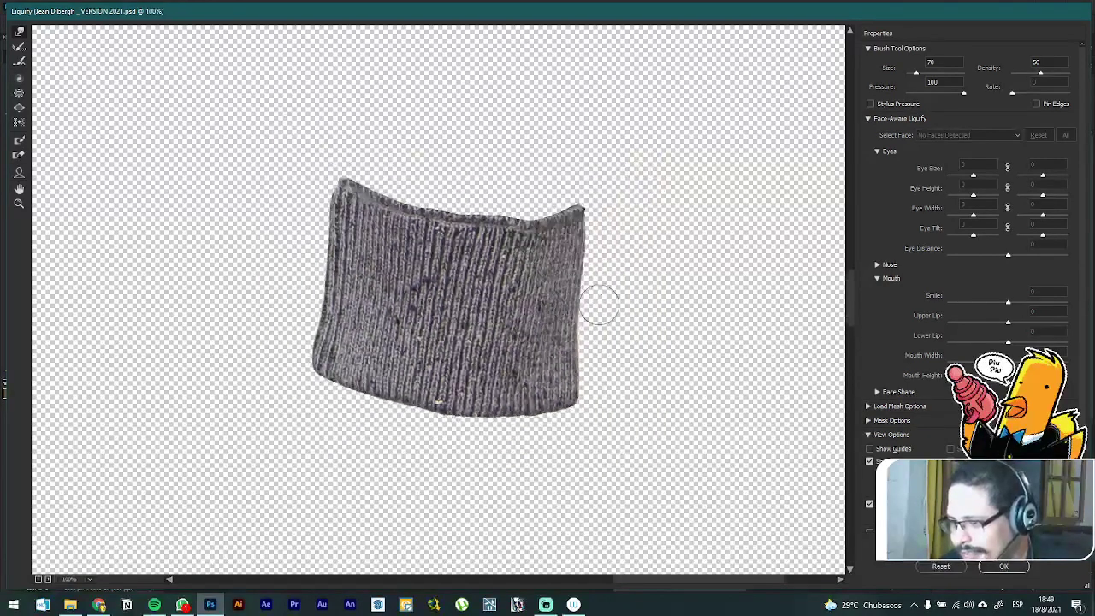
pyautogui.hotkey('shift', ']')
pyautogui.hotkey('shift', ']')
pyautogui.hotkey('shift', ']')
pyautogui.hotkey('shift', ']')
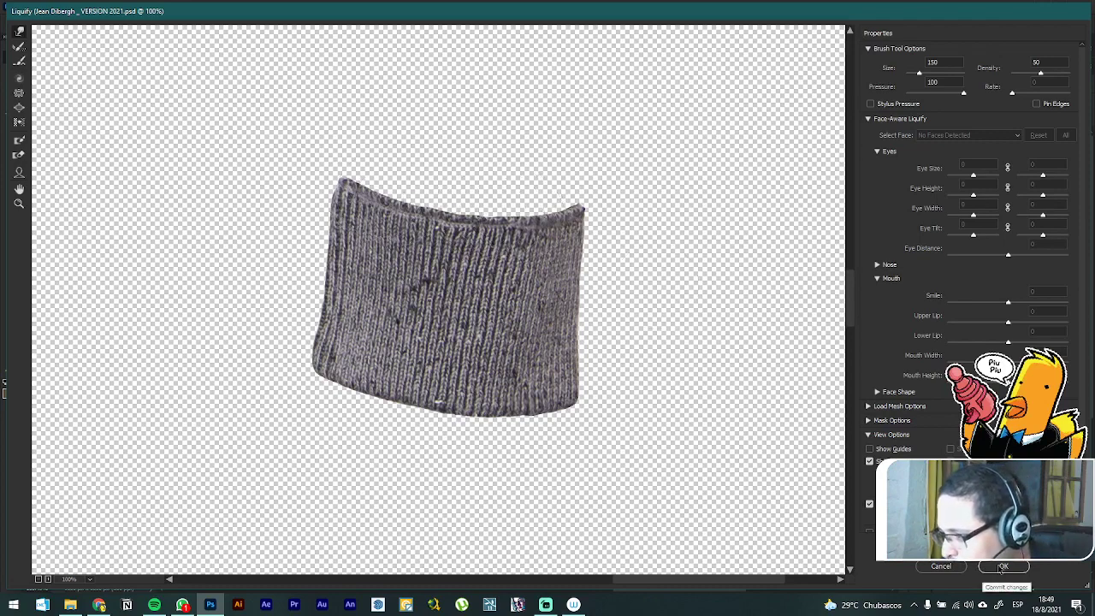
pyautogui.press('Return')
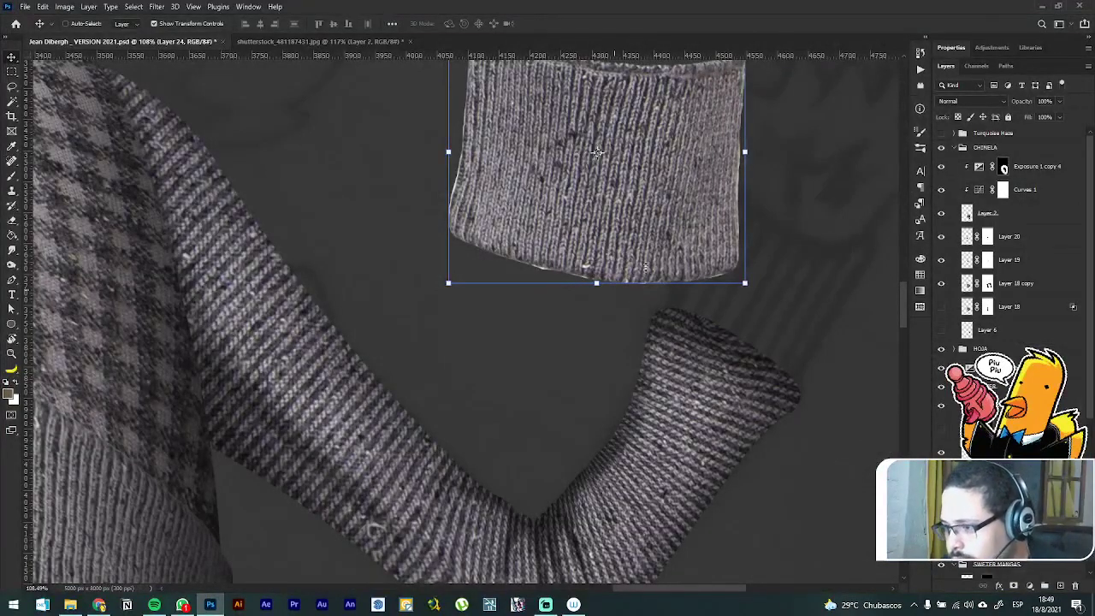
# Step: Add a layer mask to the cuff and paint out the white fringe along its lower and side edges in black
pyautogui.scroll(2, 633, 278)
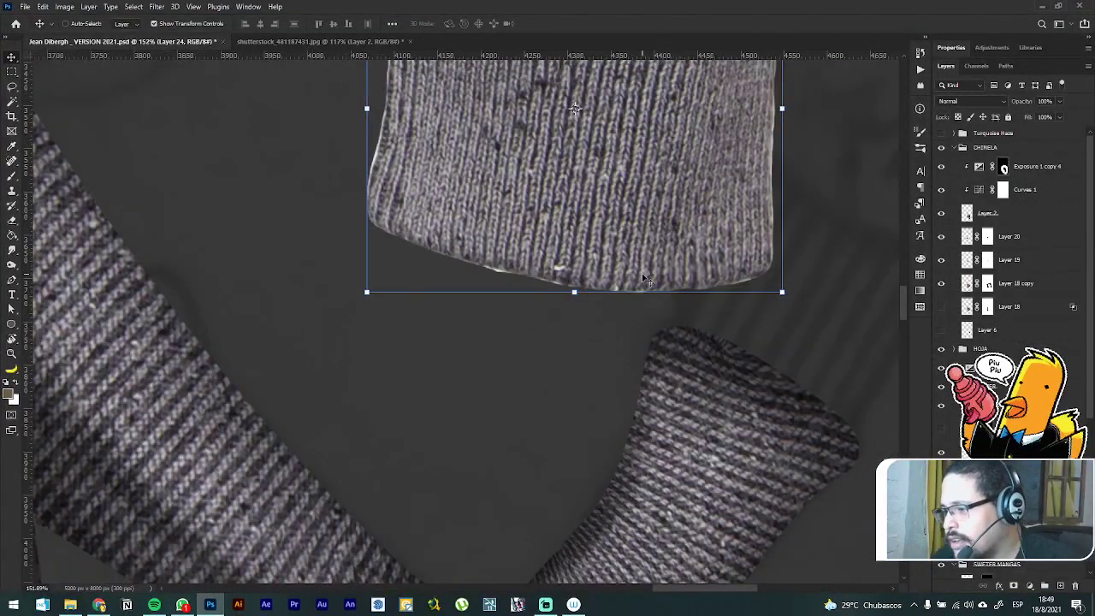
pyautogui.click(1014, 586)
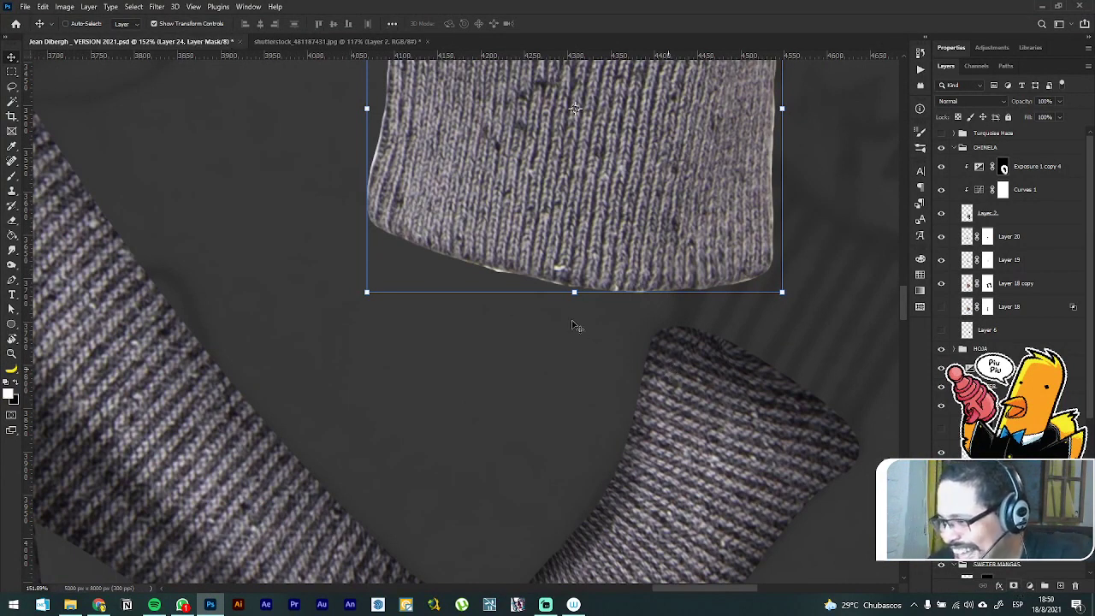
pyautogui.press('b')
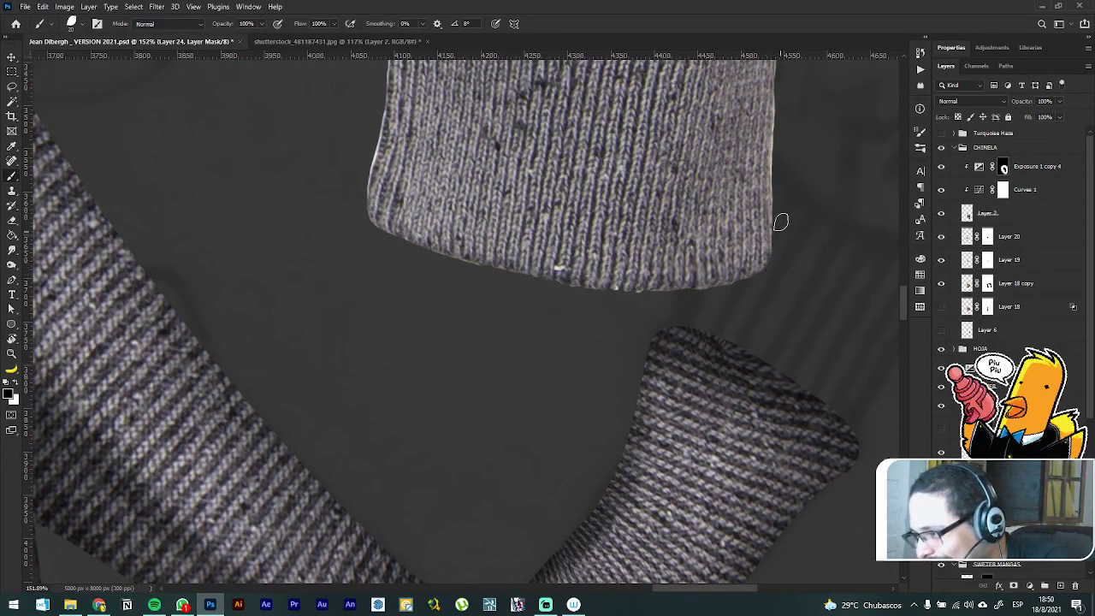
pyautogui.moveTo(389, 231); pyautogui.dragTo(474, 391)
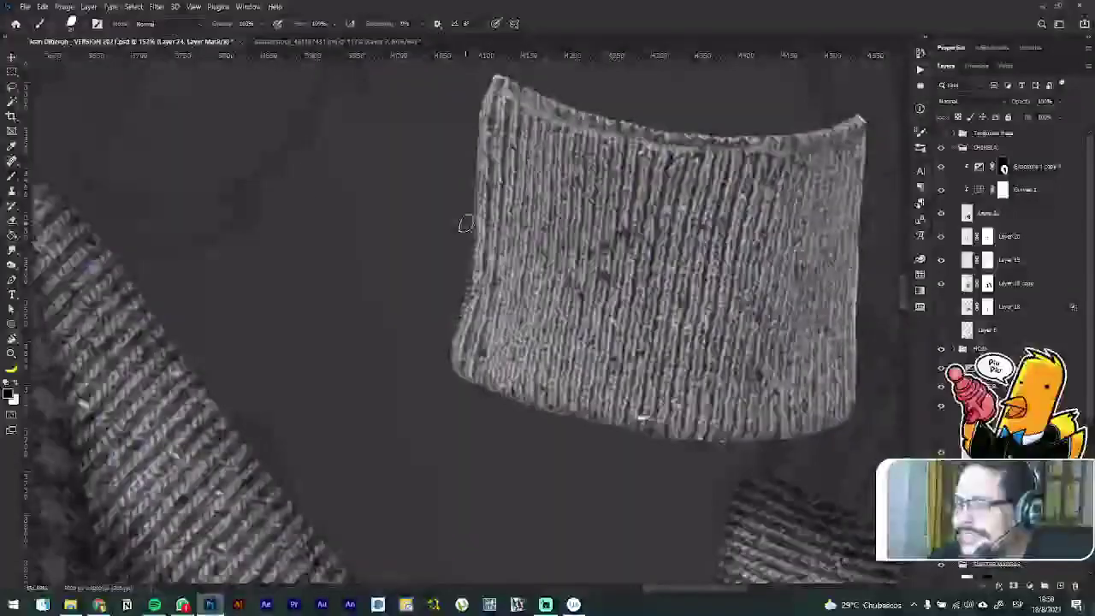
# Step: Move the cuff down and across onto the sketched wrist of the raised arm, just below the hand
pyautogui.press('v')
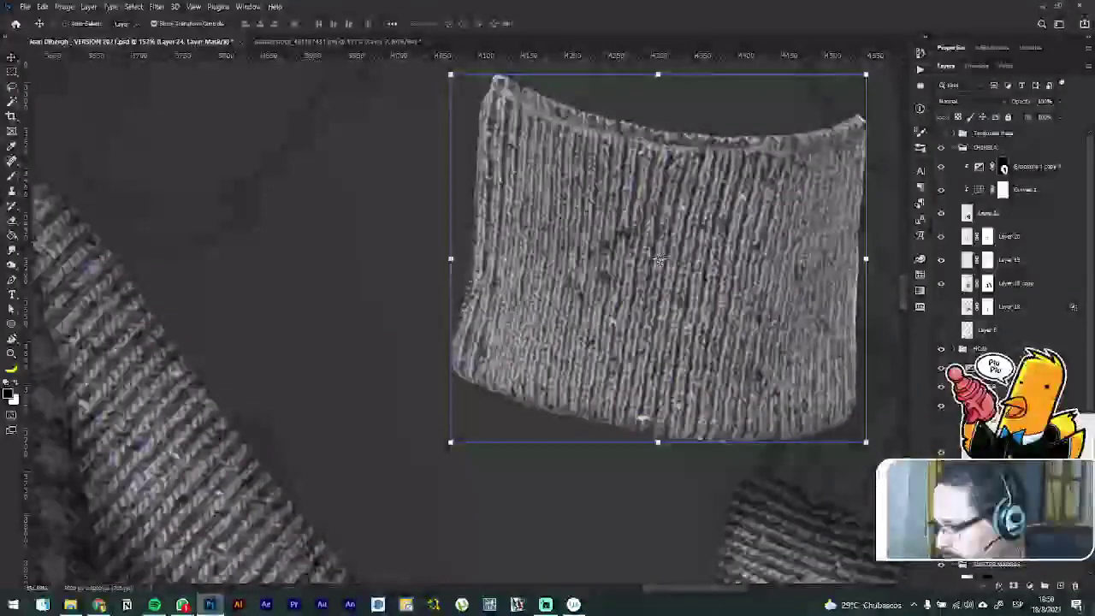
pyautogui.scroll(-2, 658, 259)
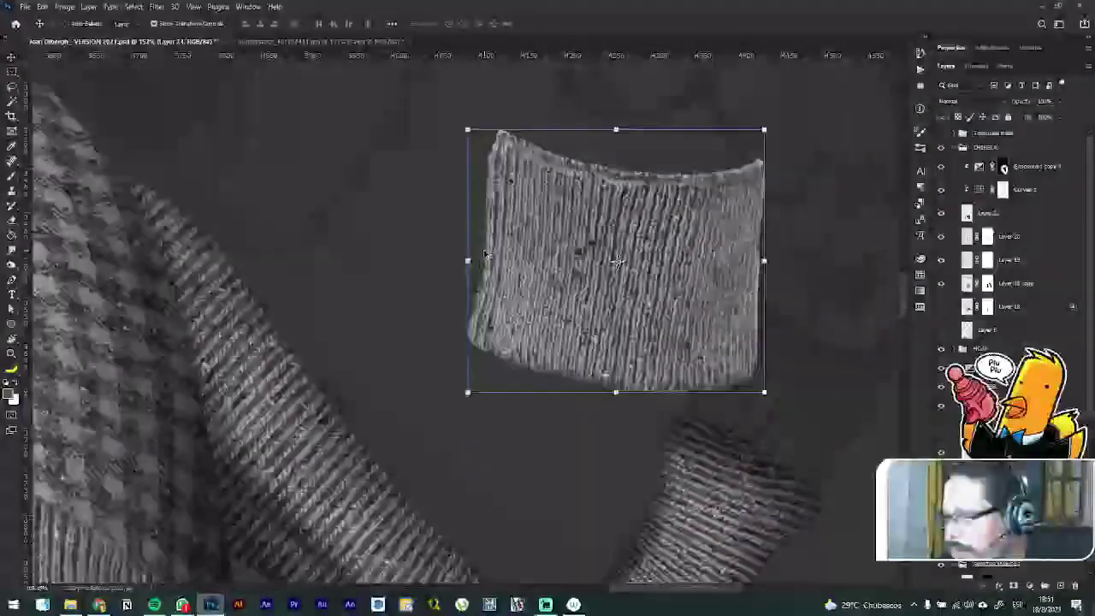
pyautogui.moveTo(649, 236); pyautogui.dragTo(534, 221)
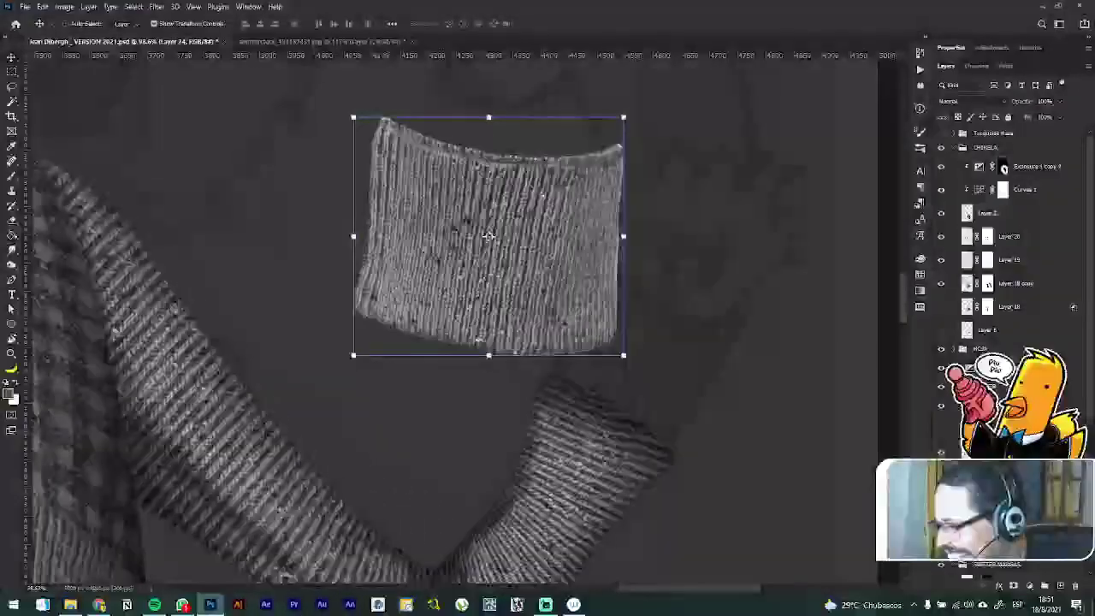
pyautogui.scroll(-2, 978, 297)
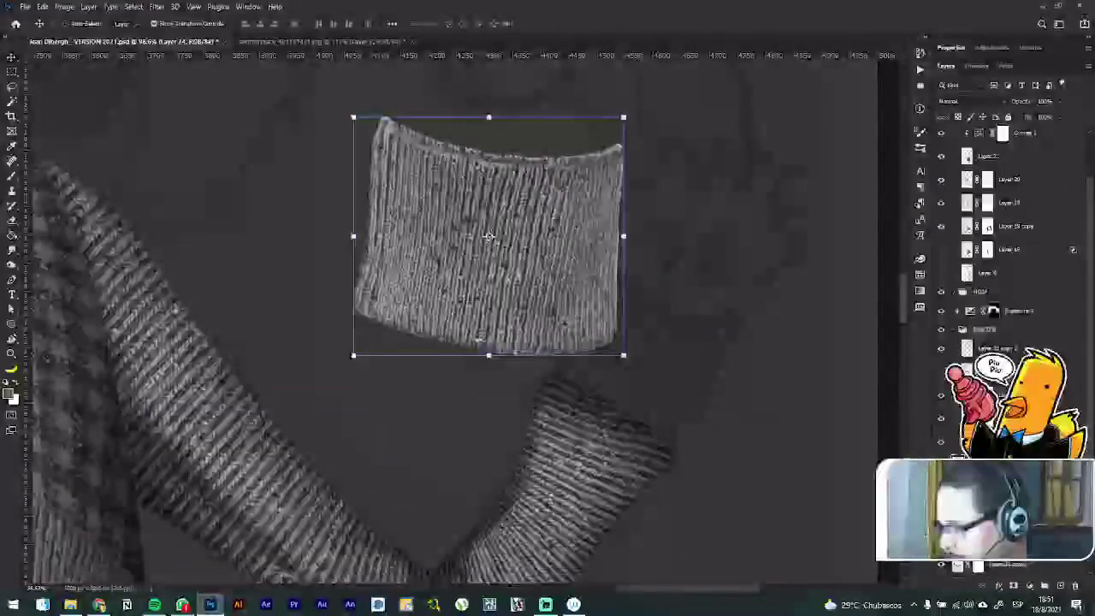
pyautogui.moveTo(535, 210); pyautogui.dragTo(649, 353)
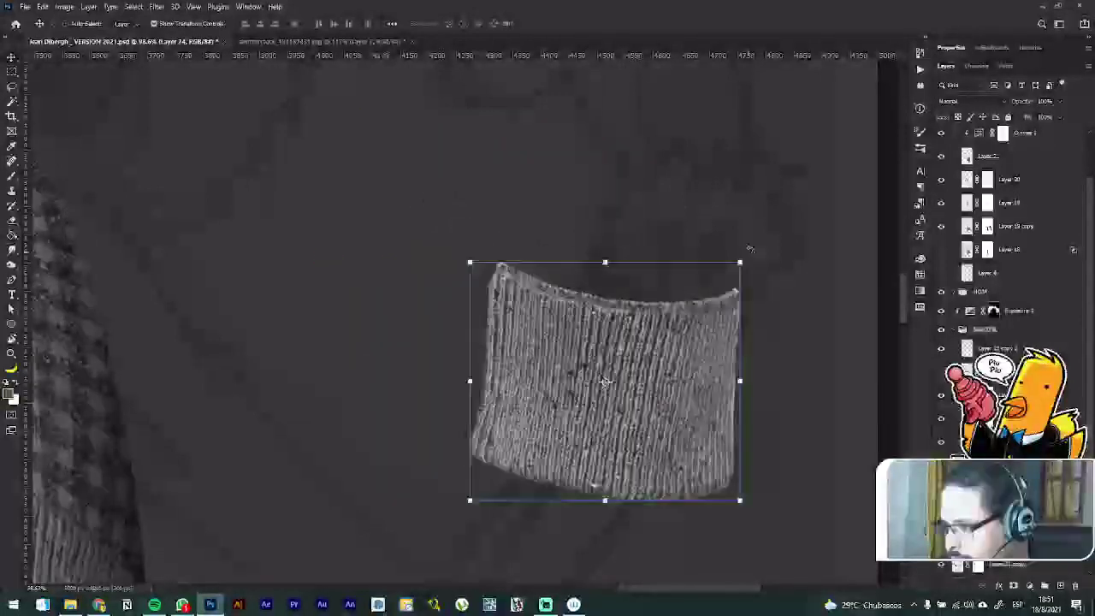
# Step: Rotate the cuff to about -165°, position it over the sketched wrist and scale it down to fit the arm
pyautogui.moveTo(747, 248); pyautogui.dragTo(640, 488)
pyautogui.moveTo(575, 484); pyautogui.dragTo(493, 434)
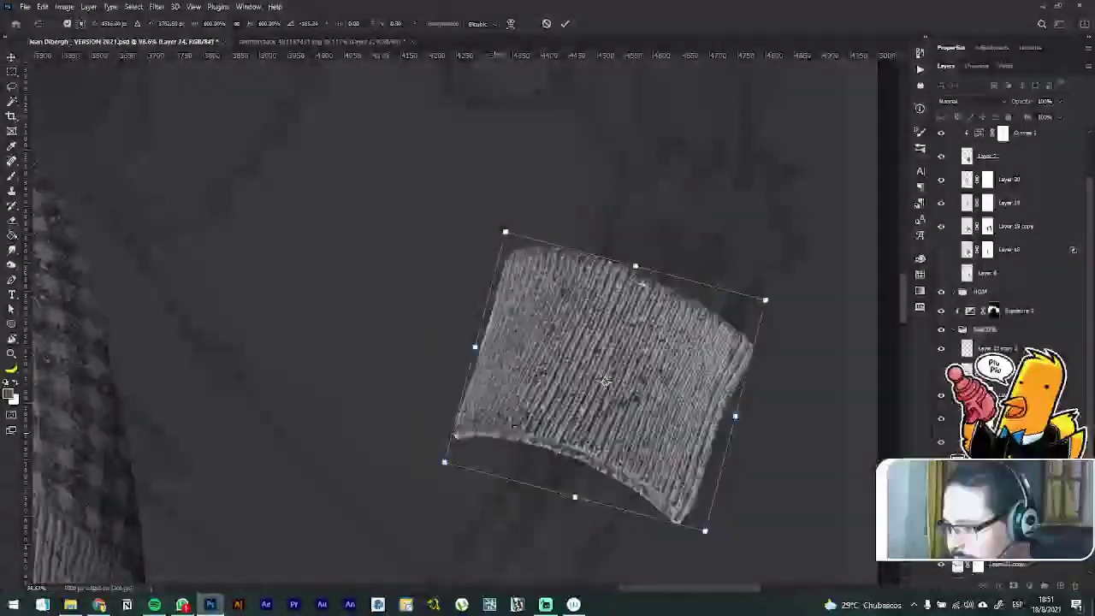
pyautogui.moveTo(624, 284); pyautogui.dragTo(629, 344)
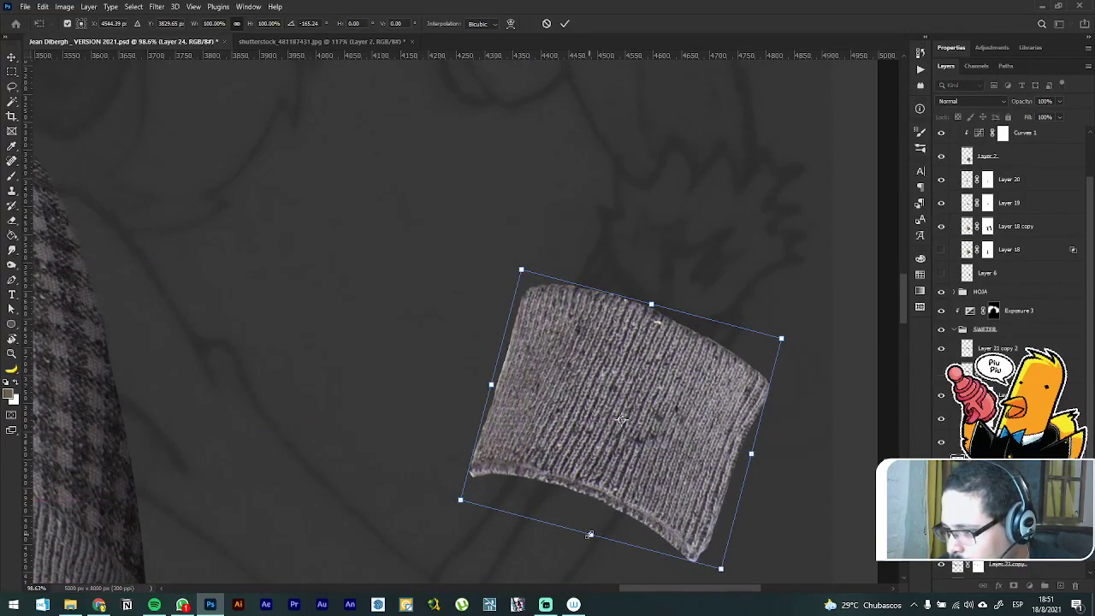
pyautogui.moveTo(590, 535); pyautogui.dragTo(608, 465)
pyautogui.press('Return')
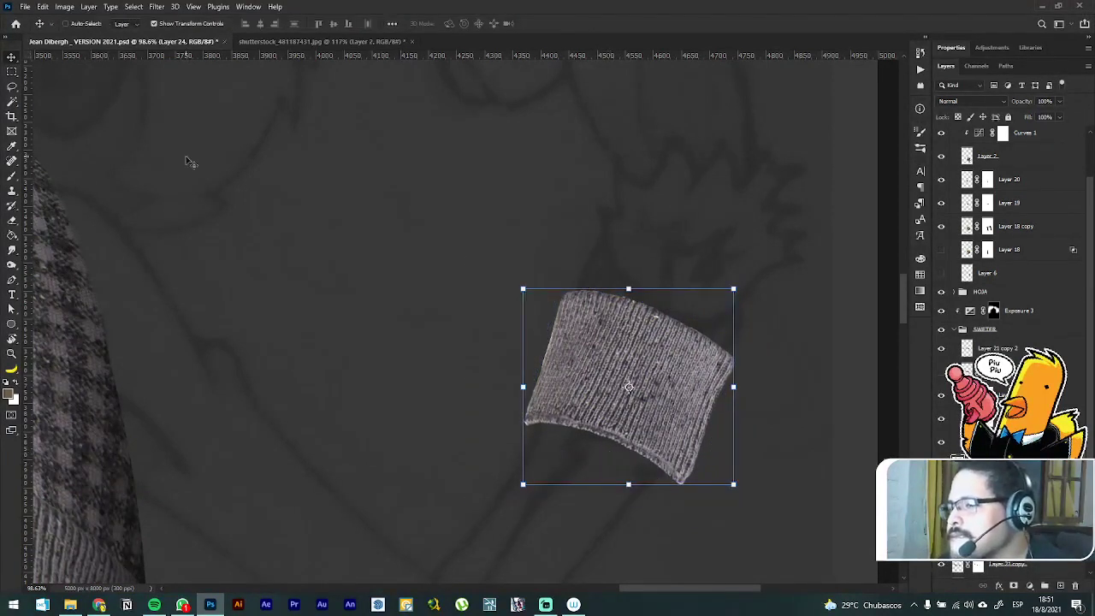
# Step: Puppet Warp the cuff with pins at the middle of its upper and lower edges, pulling its four corners up toward the sketched wrist
pyautogui.click(43, 7)
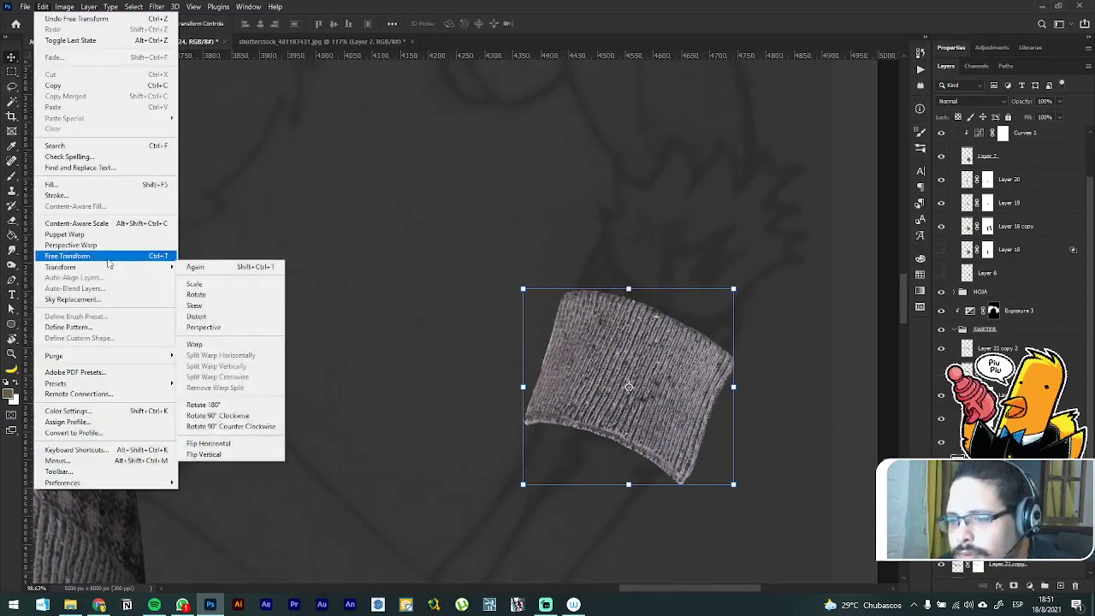
pyautogui.click(100, 235)
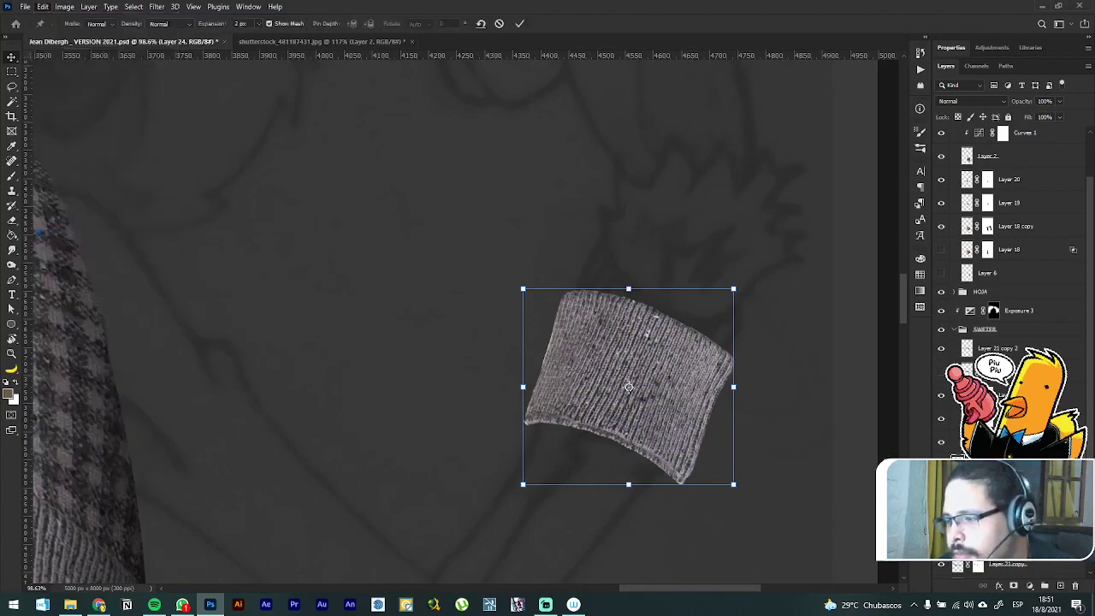
pyautogui.click(655, 321)
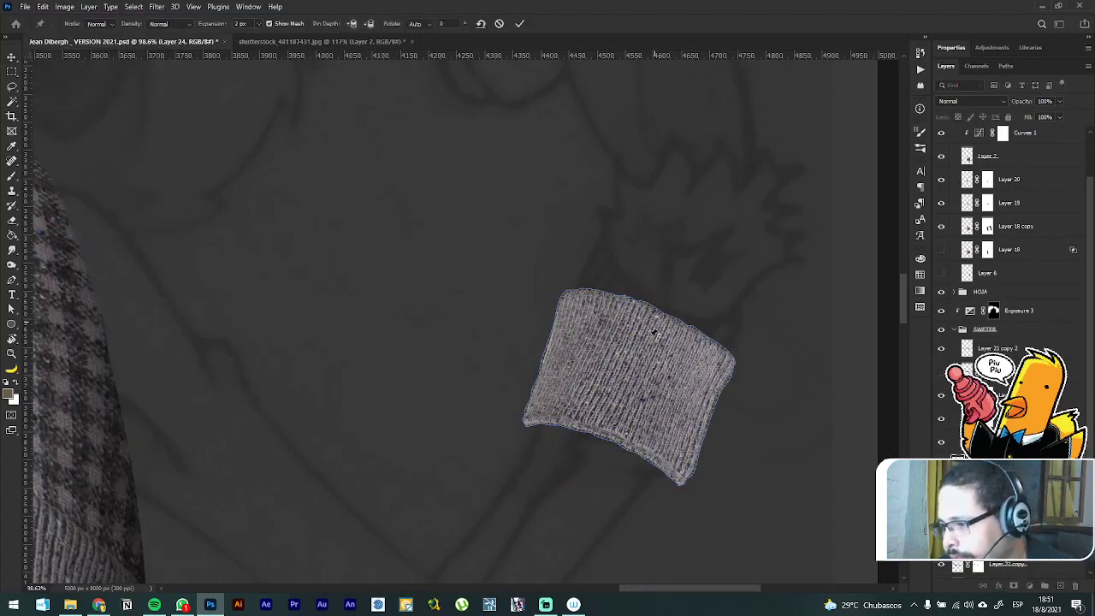
pyautogui.click(619, 421)
pyautogui.moveTo(571, 301); pyautogui.dragTo(597, 253)
pyautogui.moveTo(534, 385)
pyautogui.mouseDown()
pyautogui.moveTo(548, 365)
pyautogui.moveTo(538, 368)
pyautogui.mouseUp()
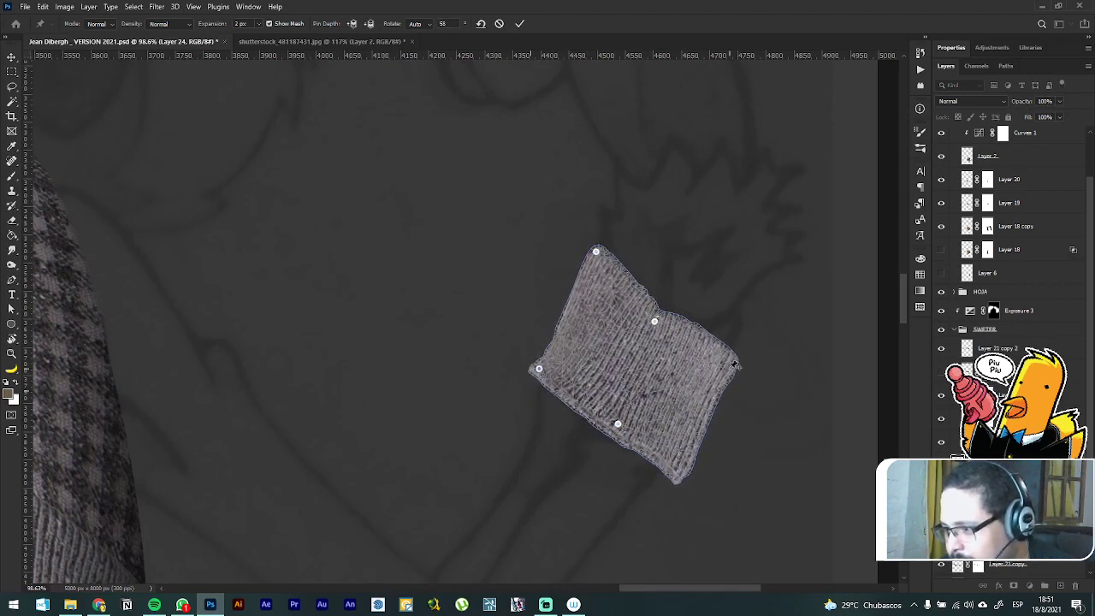
pyautogui.moveTo(739, 362); pyautogui.dragTo(747, 303)
pyautogui.moveTo(700, 453)
pyautogui.mouseDown()
pyautogui.moveTo(678, 385)
pyautogui.moveTo(690, 442)
pyautogui.moveTo(703, 421)
pyautogui.moveTo(693, 453)
pyautogui.moveTo(687, 443)
pyautogui.mouseUp()
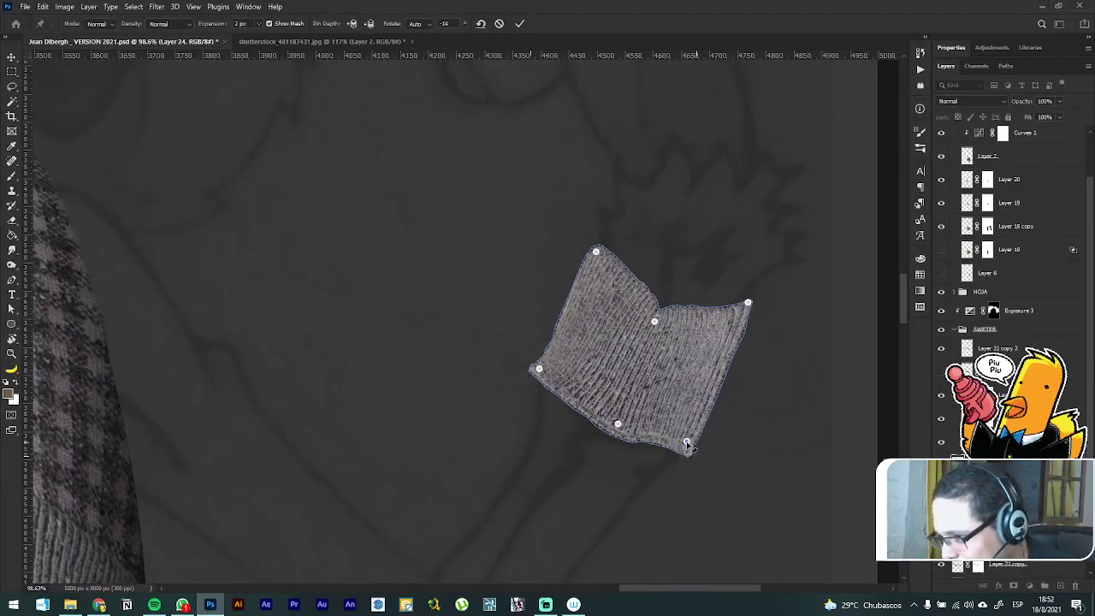
# Step: Rotate the right-hand corner pins, add a pin midway along the cuff's right edge, fine-tune the bend and apply the Puppet Warp
pyautogui.press('alt')
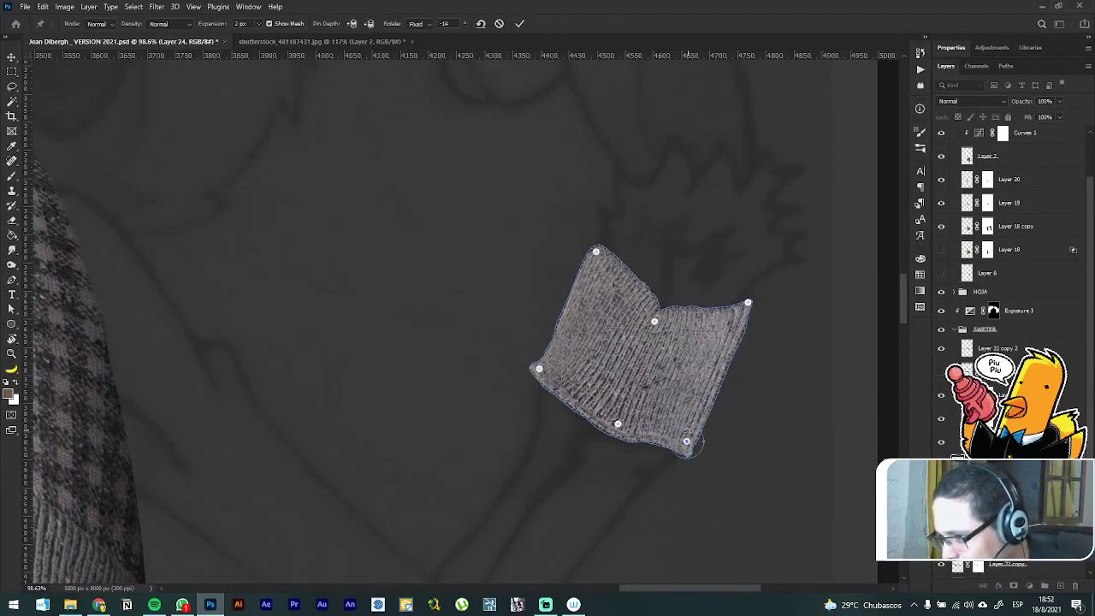
pyautogui.moveTo(687, 424); pyautogui.dragTo(692, 422)
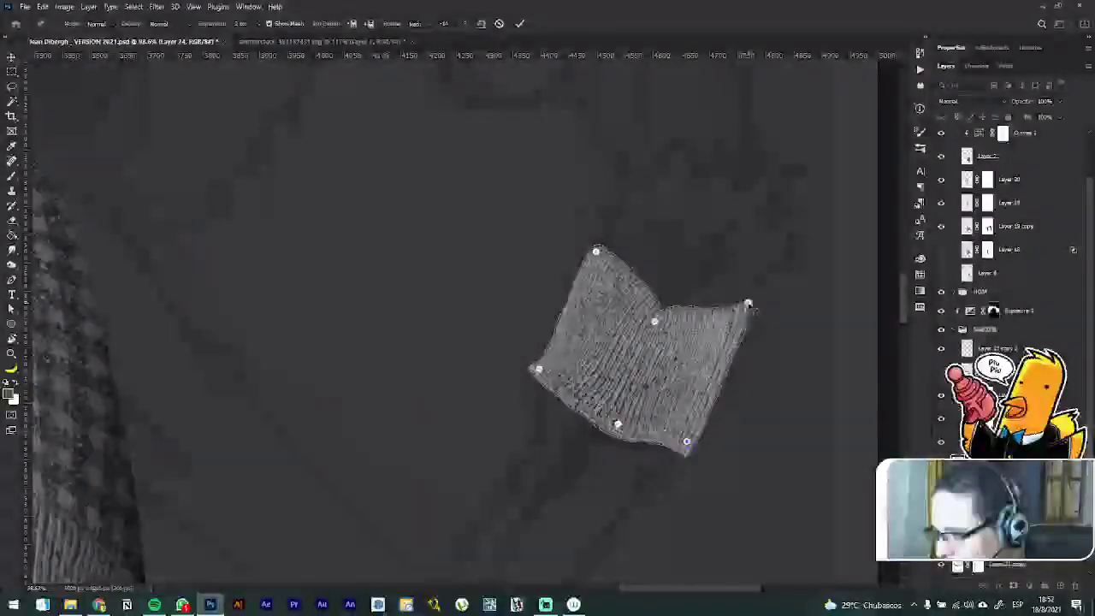
pyautogui.click(748, 303)
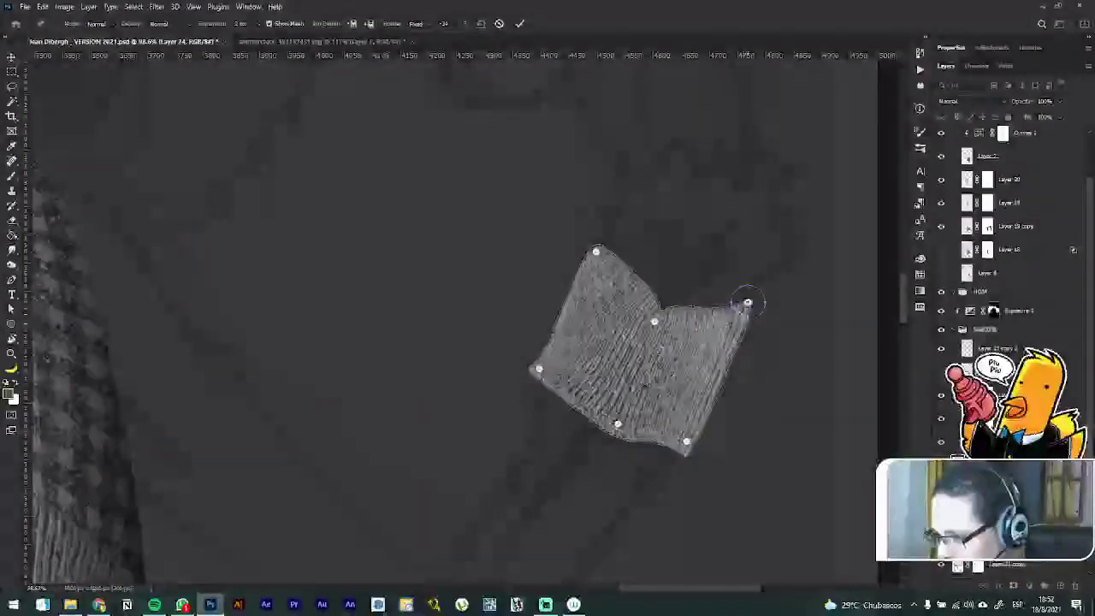
pyautogui.moveTo(778, 308); pyautogui.dragTo(764, 321)
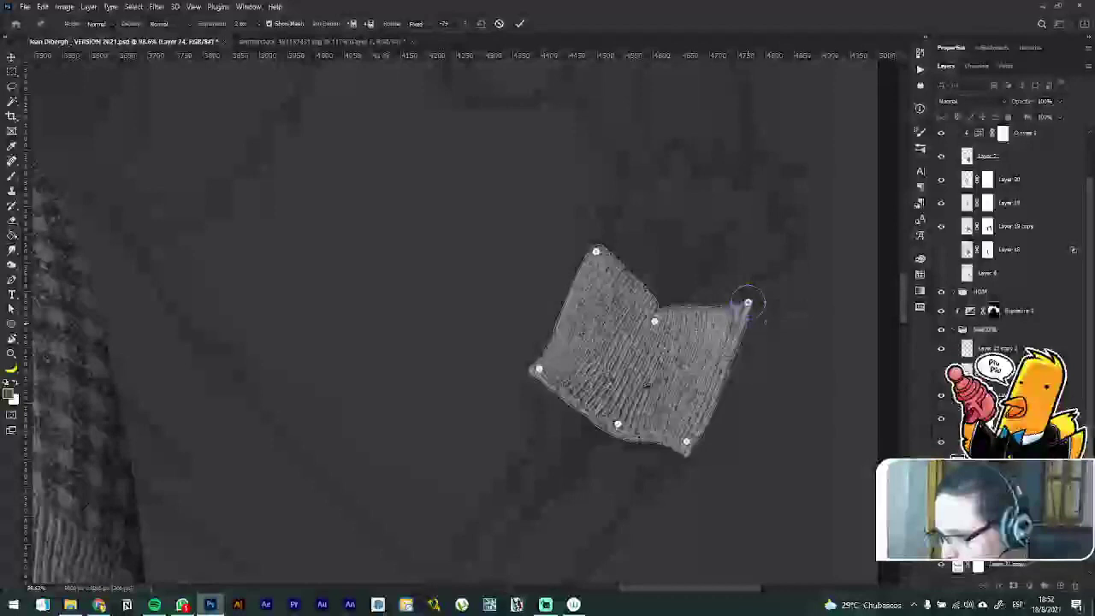
pyautogui.click(723, 380)
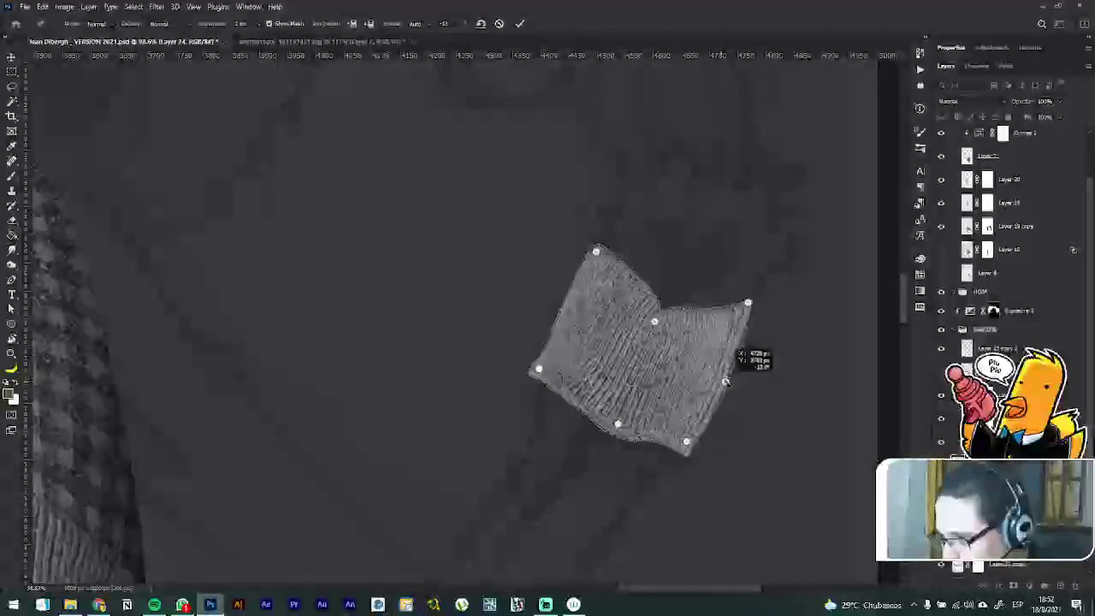
pyautogui.moveTo(721, 380); pyautogui.dragTo(727, 381)
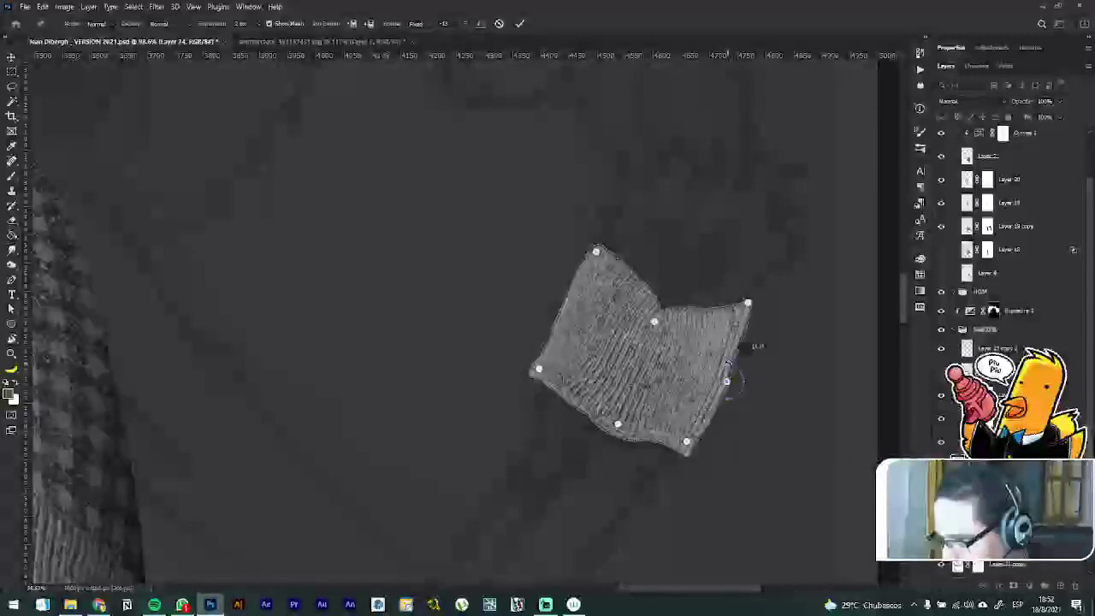
pyautogui.moveTo(622, 364); pyautogui.dragTo(619, 358)
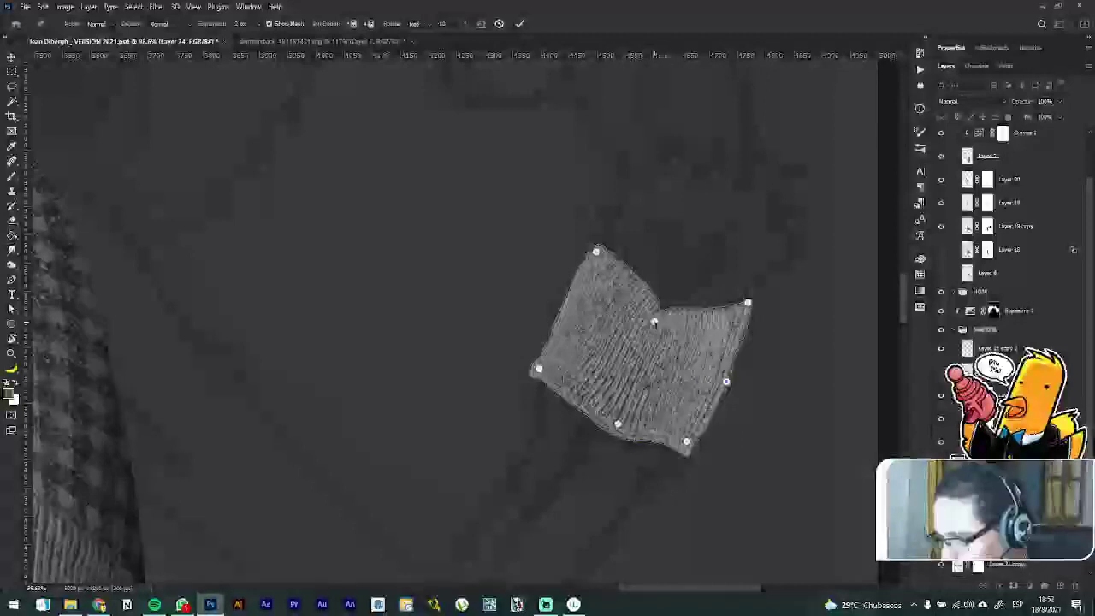
pyautogui.moveTo(653, 322); pyautogui.dragTo(660, 314)
pyautogui.press('Return')
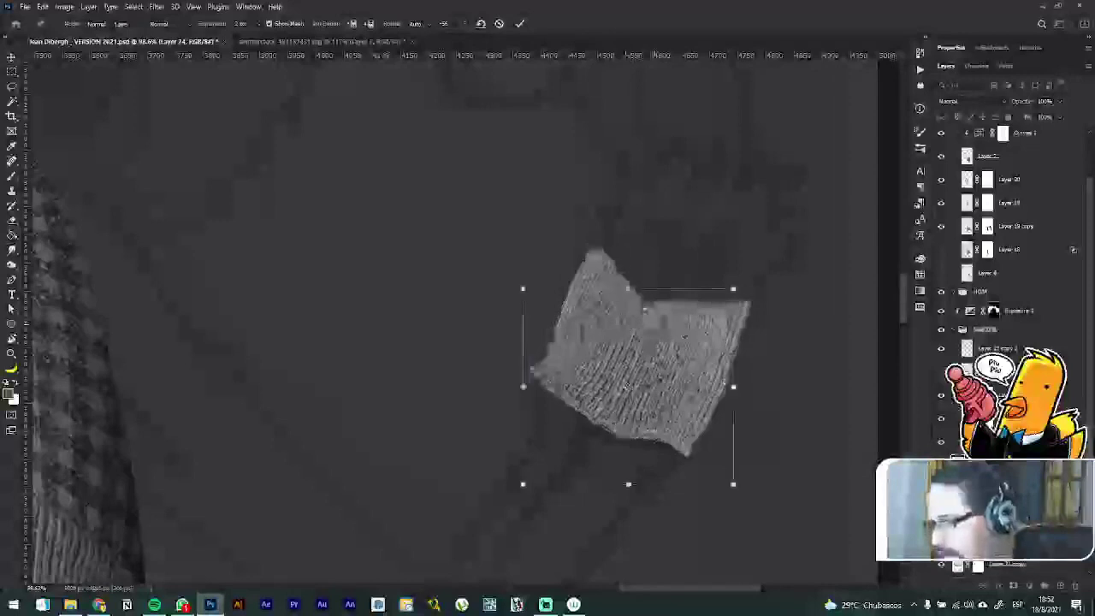
# Step: Hide the warped cuff layer and start a Pen tool path on the lower edge of the sketched cuff
pyautogui.scroll(4, 698, 404)
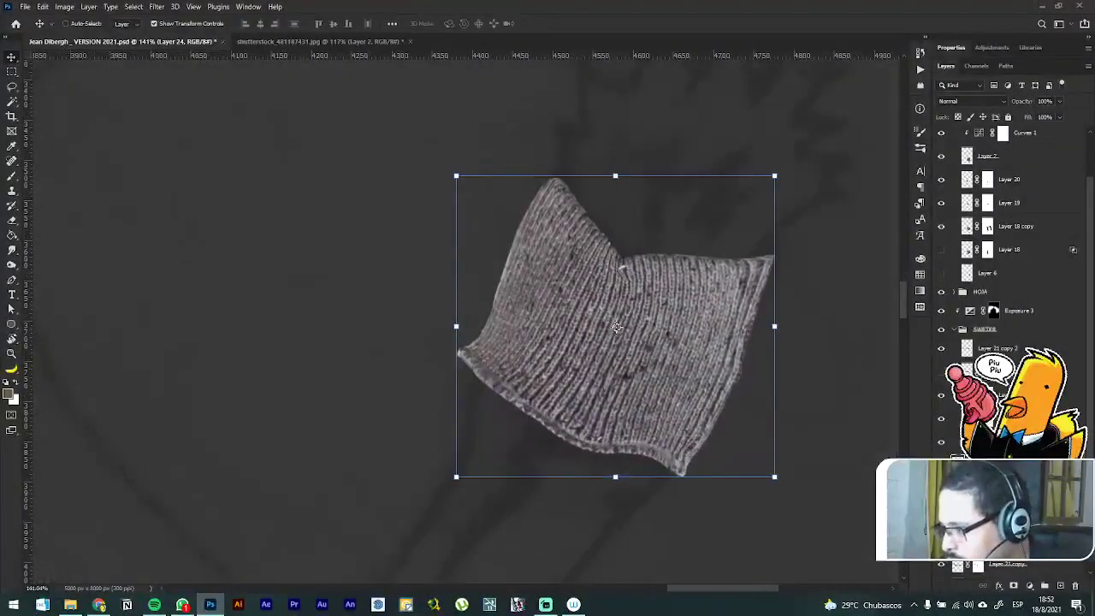
pyautogui.click(941, 465)
pyautogui.press('p')
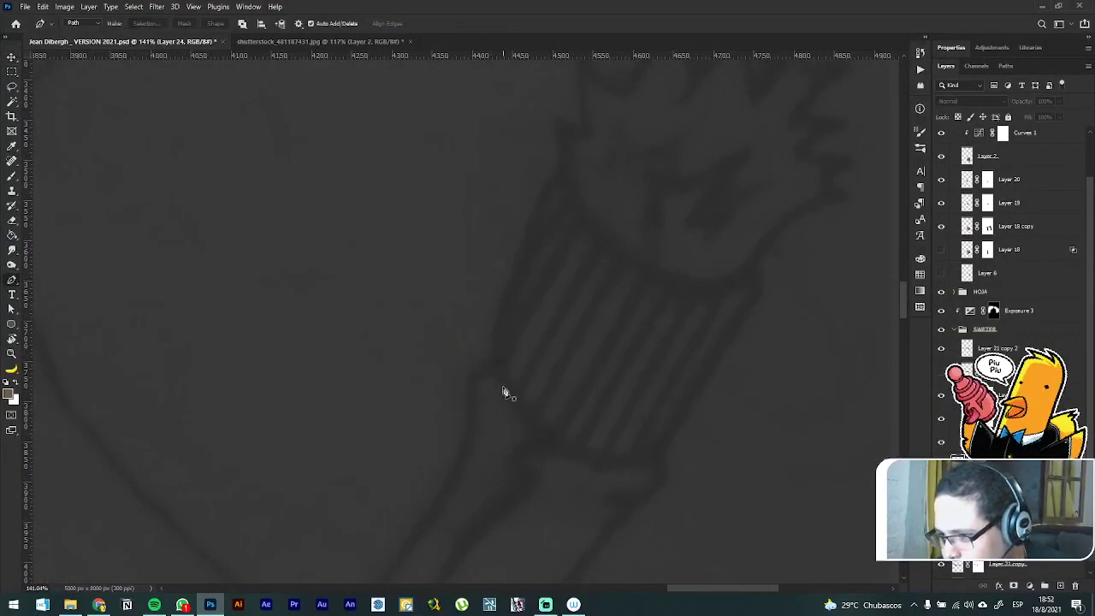
pyautogui.click(549, 442)
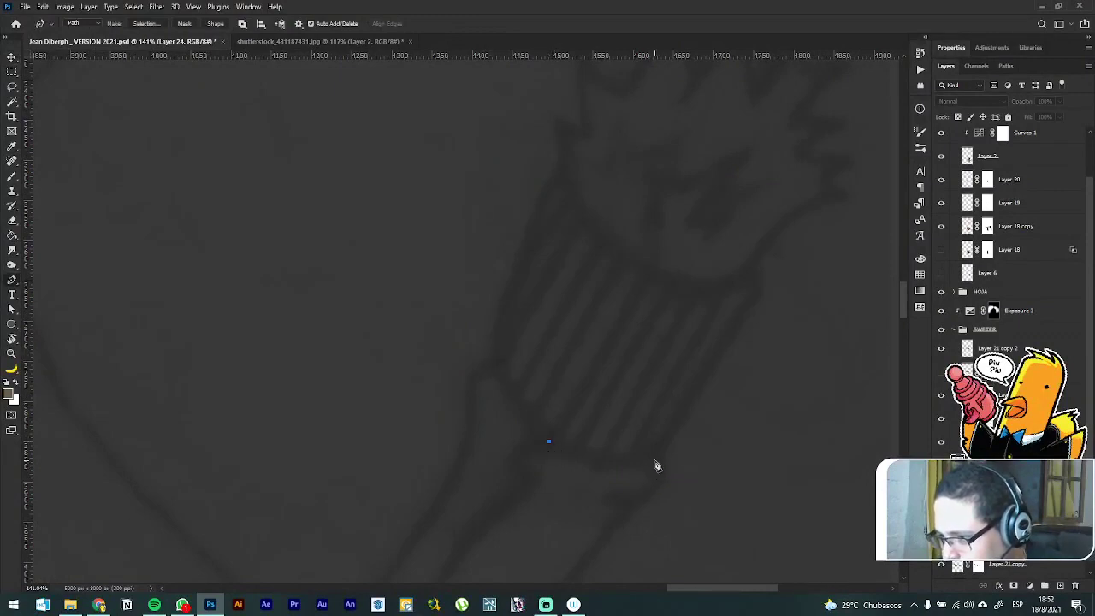
pyautogui.moveTo(653, 459); pyautogui.dragTo(693, 441)
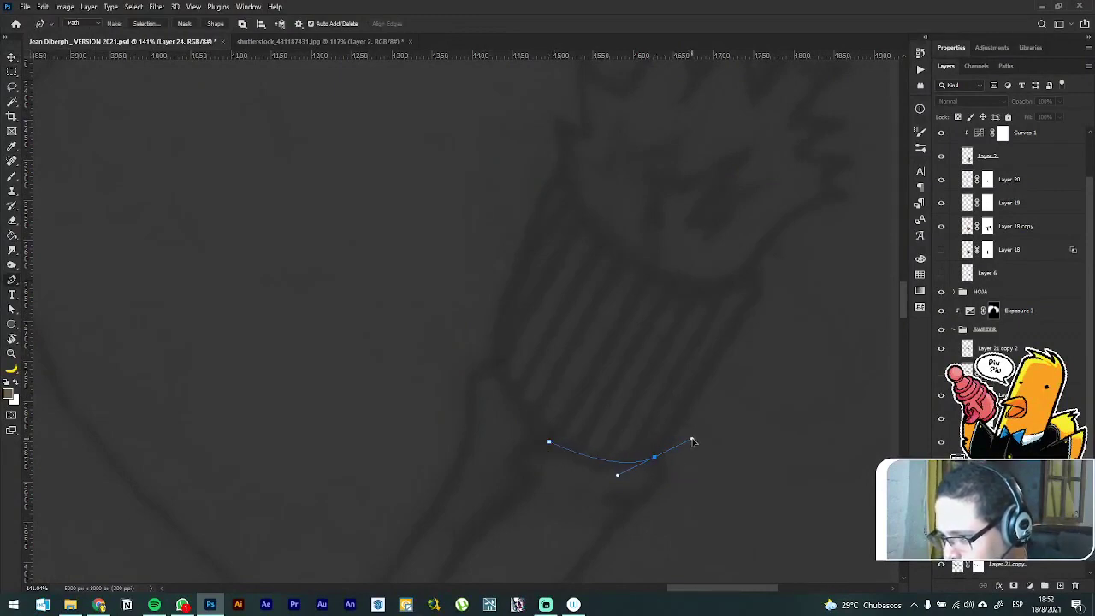
pyautogui.click(762, 287)
pyautogui.moveTo(766, 279); pyautogui.dragTo(768, 274)
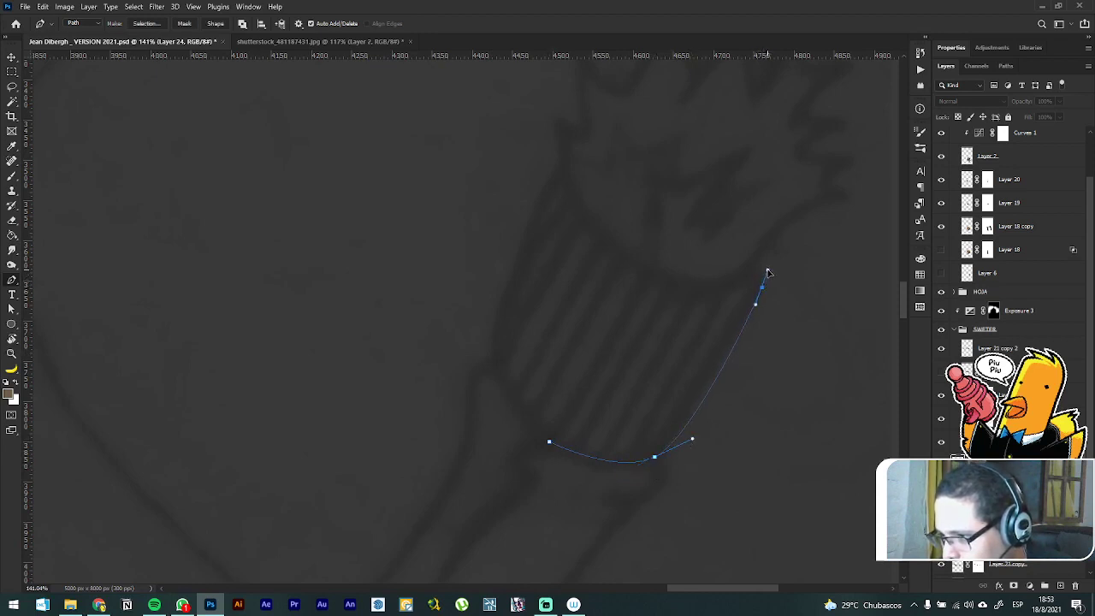
pyautogui.hotkey('ctrl', 'z')
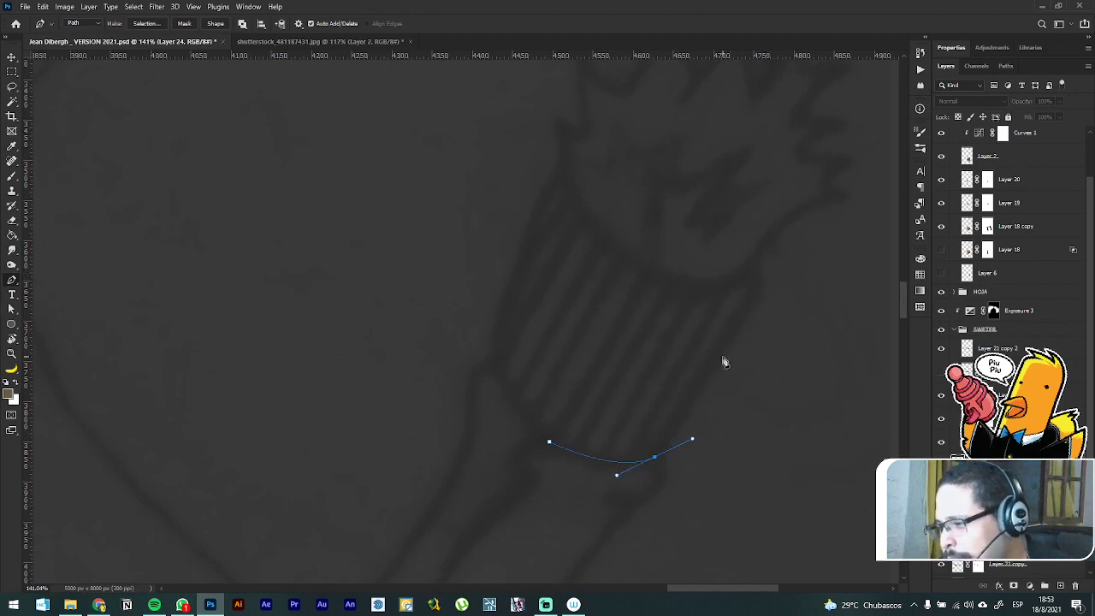
pyautogui.moveTo(713, 374); pyautogui.dragTo(721, 361)
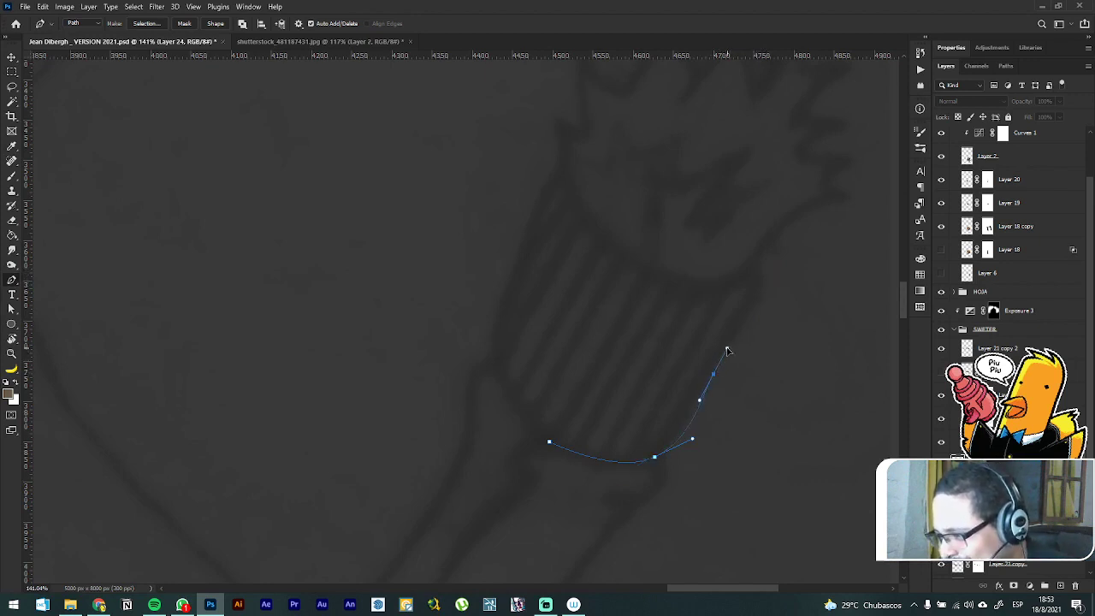
pyautogui.hotkey('ctrl', 'z')
pyautogui.hotkey('ctrl', 'z')
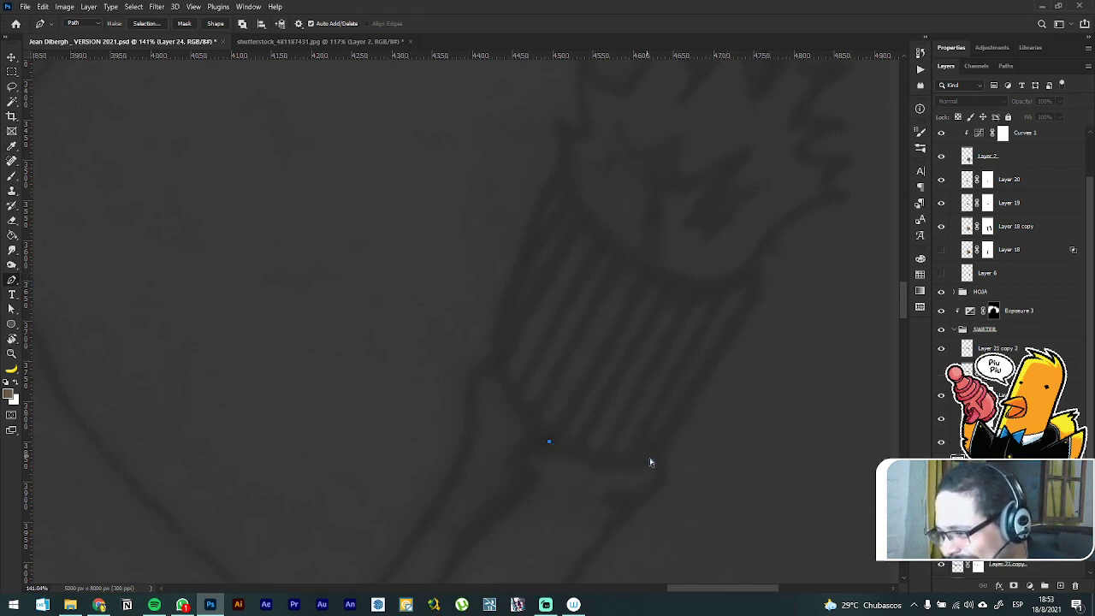
# Step: Trace the sketched cuff's lower curve and right side with the Pen tool, up to the corner beside the hand
pyautogui.moveTo(653, 459); pyautogui.dragTo(680, 433)
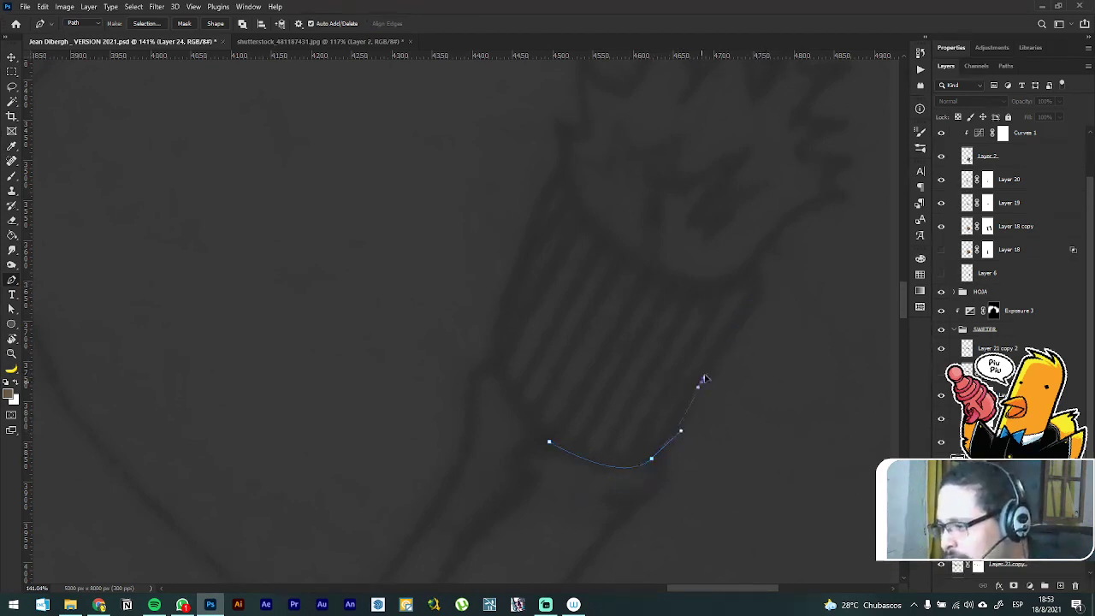
pyautogui.moveTo(711, 361); pyautogui.dragTo(725, 349)
pyautogui.hotkey('ctrl', 'z')
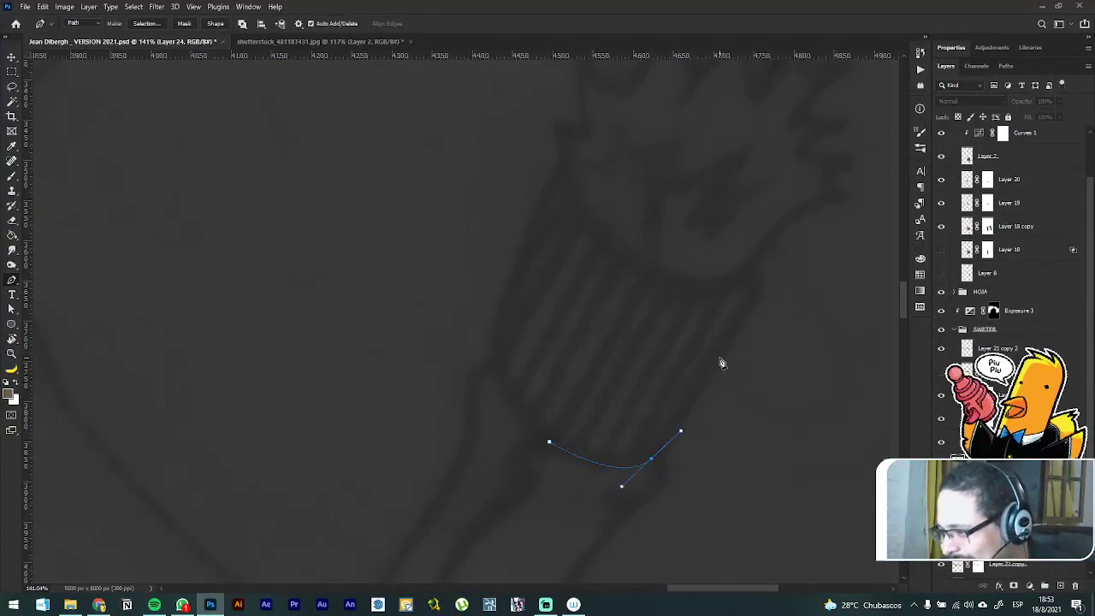
pyautogui.click(727, 334)
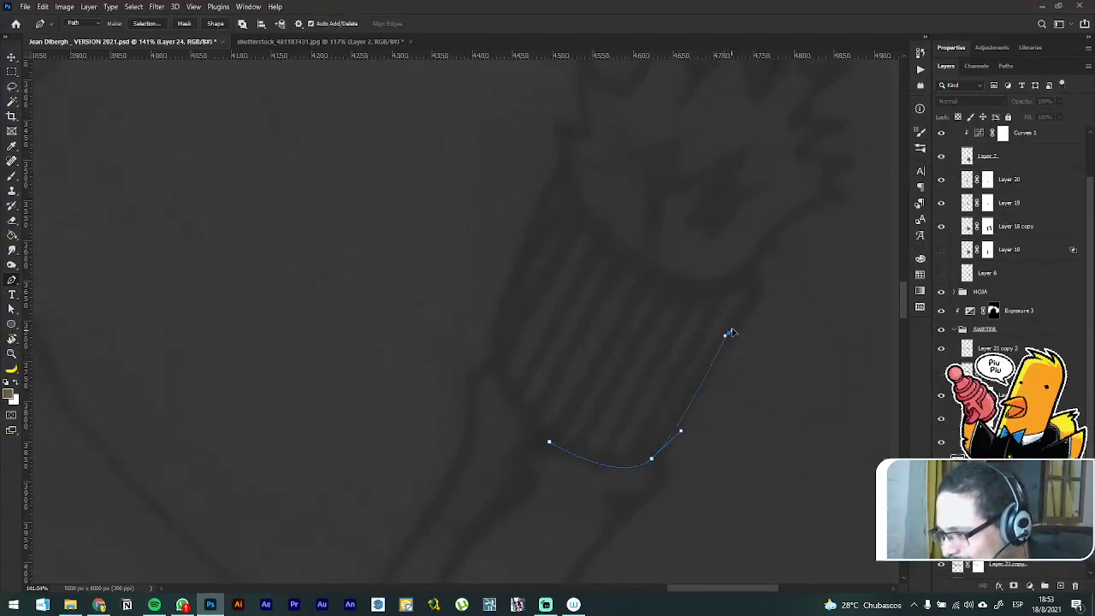
pyautogui.moveTo(747, 308); pyautogui.dragTo(764, 292)
pyautogui.keyDown('alt'); pyautogui.click(753, 272); pyautogui.keyUp('alt')
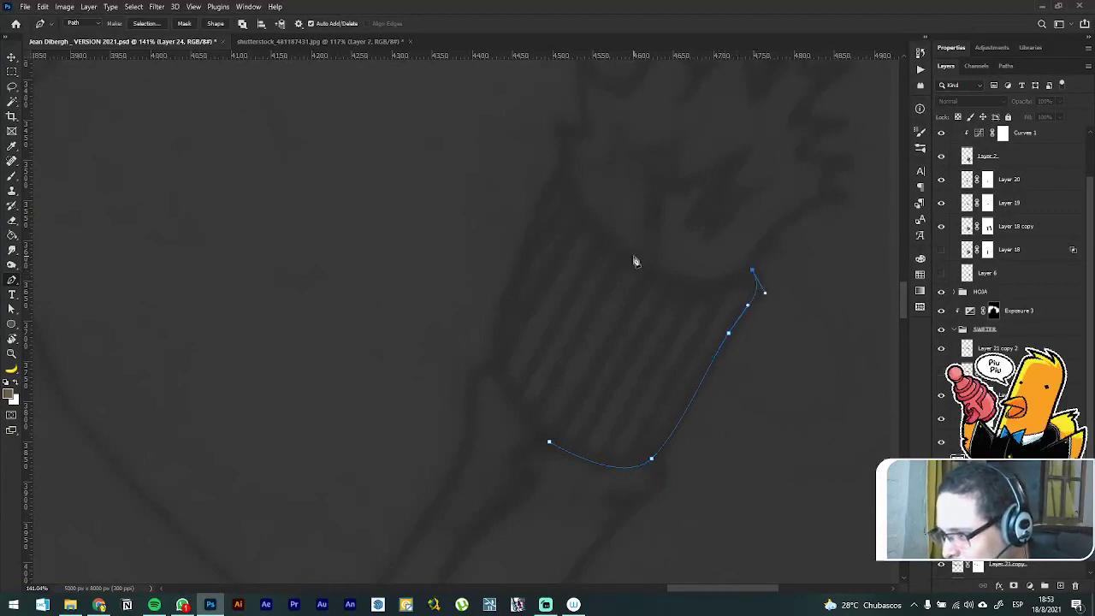
# Step: Trace the sketched cuff's curved upper edge and left side, and close the path at its starting anchor
pyautogui.moveTo(633, 266); pyautogui.dragTo(555, 219)
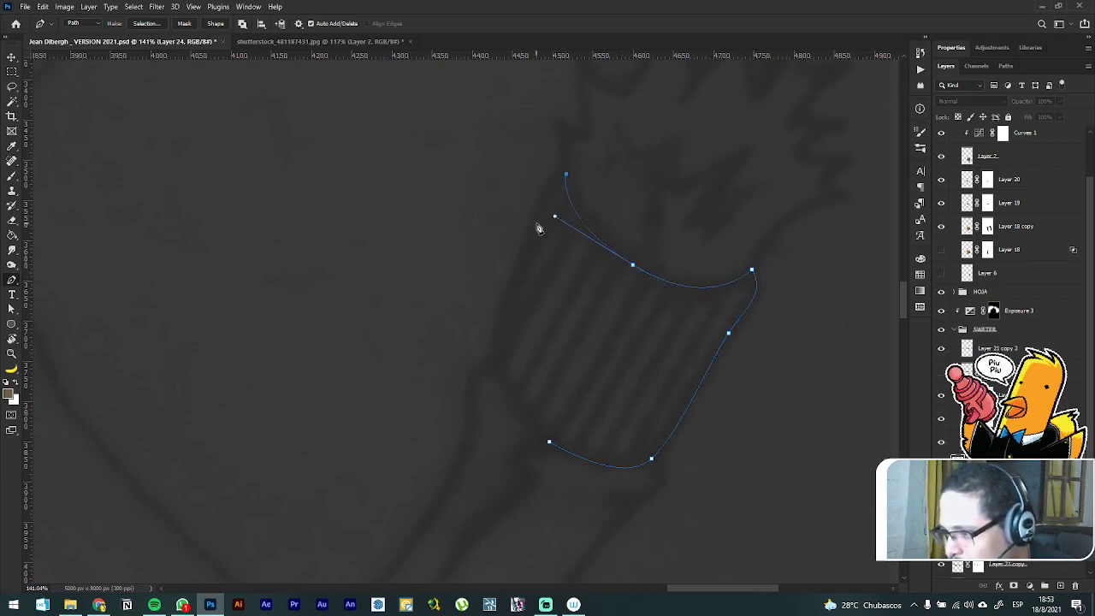
pyautogui.moveTo(535, 212); pyautogui.dragTo(521, 258)
pyautogui.hotkey('ctrl', 'z')
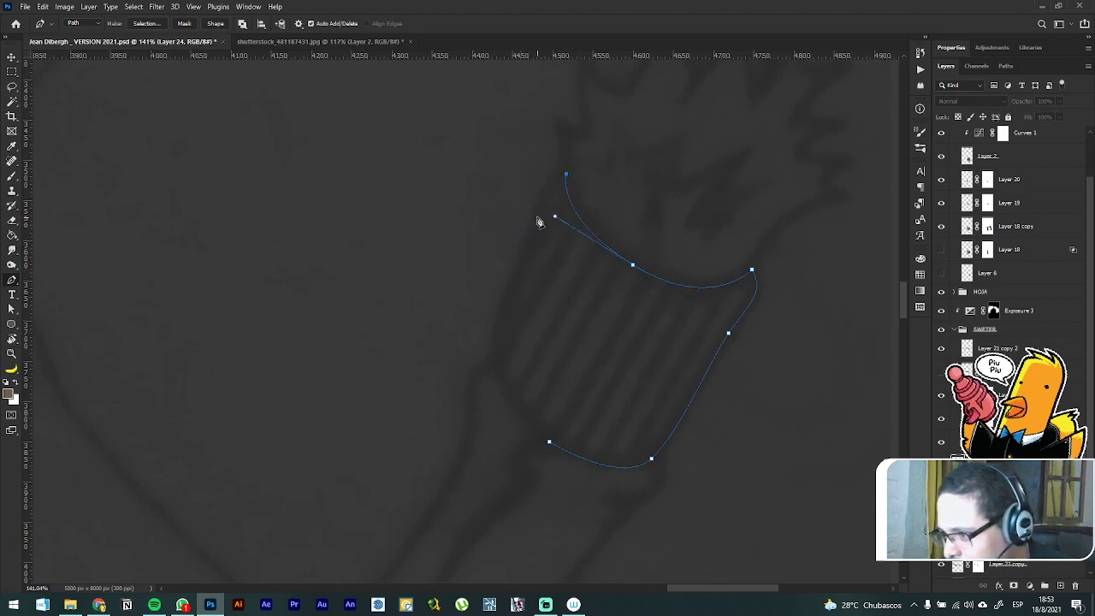
pyautogui.moveTo(536, 206); pyautogui.dragTo(523, 247)
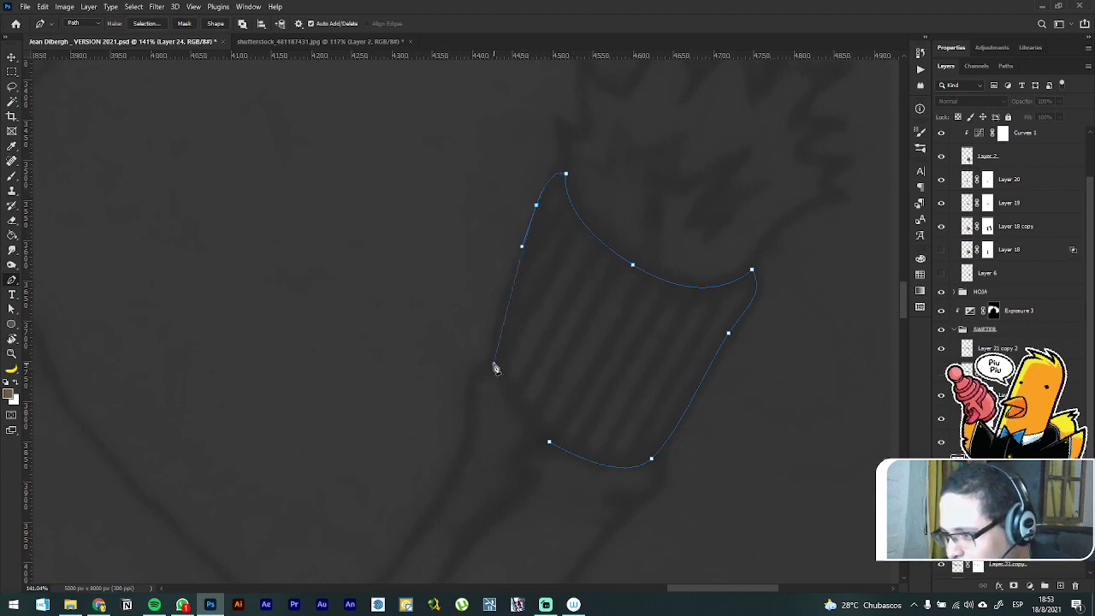
pyautogui.moveTo(494, 366); pyautogui.dragTo(505, 391)
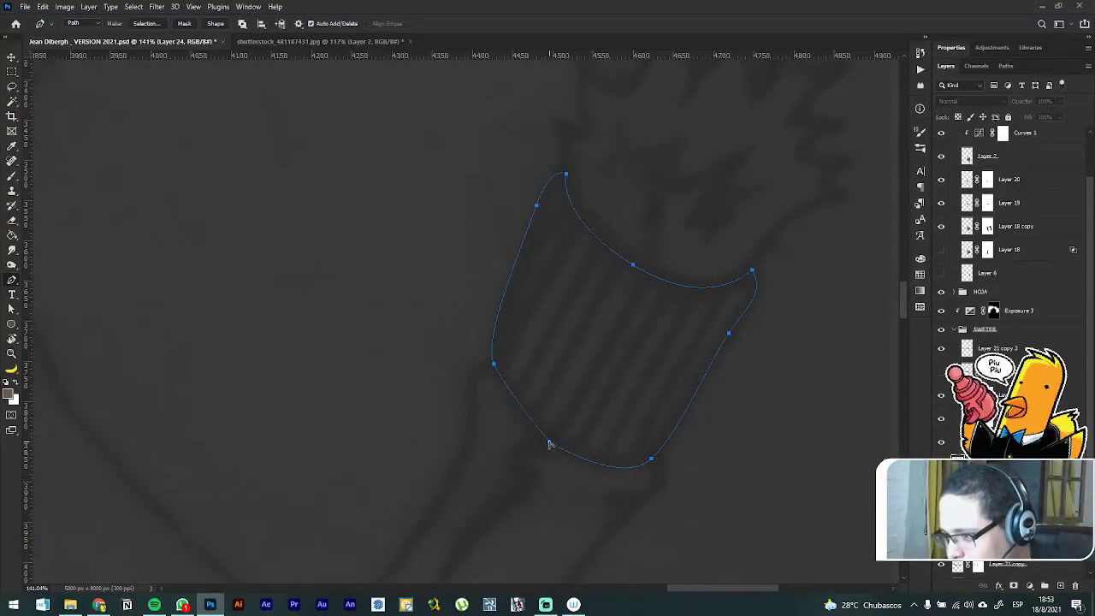
pyautogui.moveTo(548, 442); pyautogui.dragTo(576, 463)
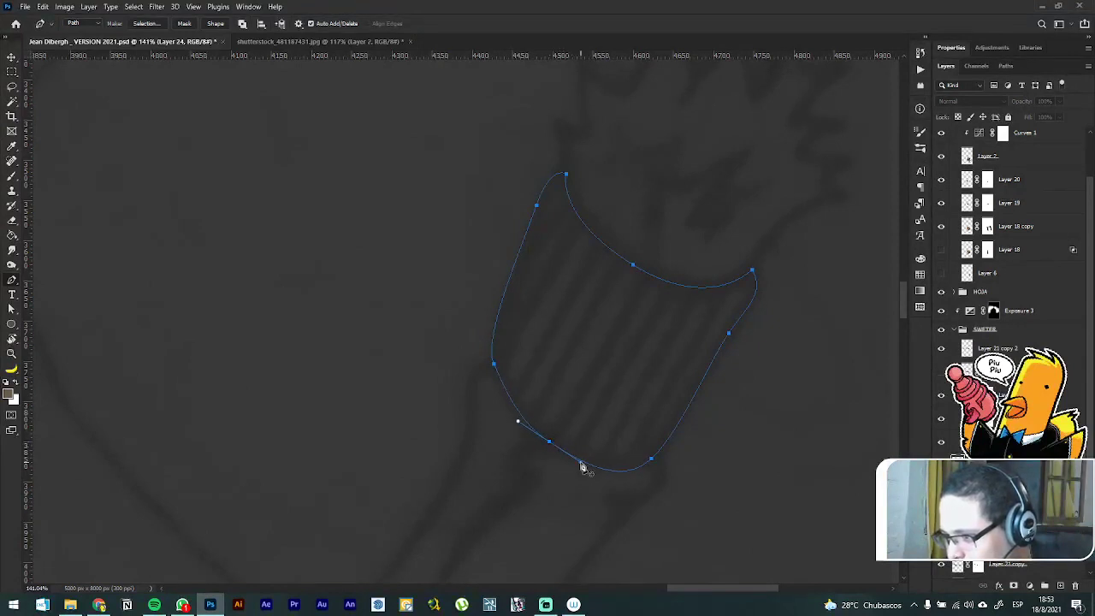
# Step: Refine the cuff path's lower-left curve by adjusting the direction handles of its bottom and left anchor points
pyautogui.press('a')
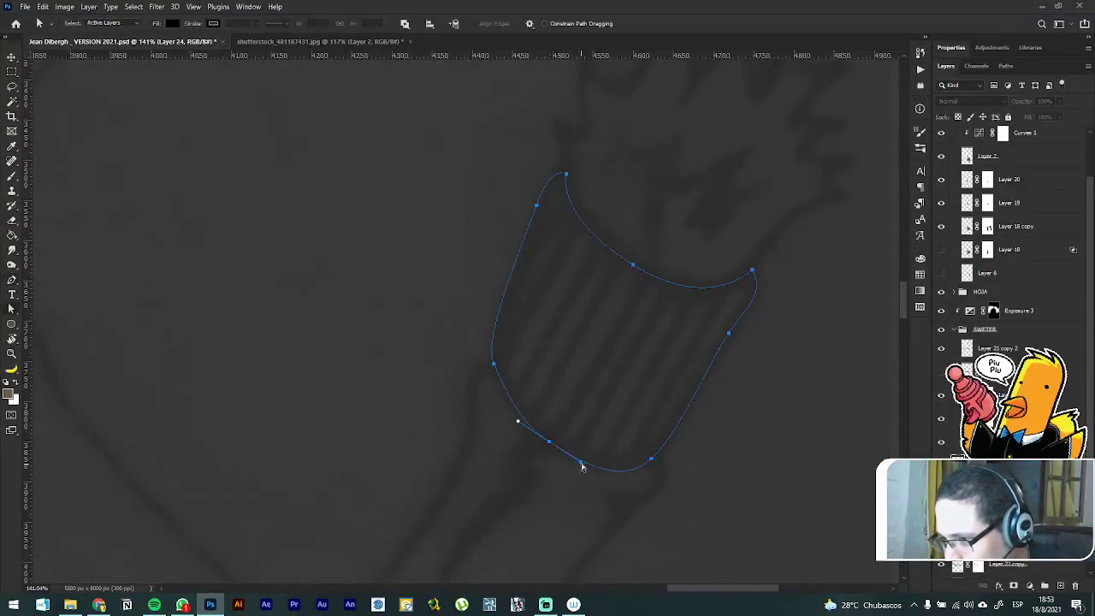
pyautogui.moveTo(581, 465); pyautogui.dragTo(513, 418)
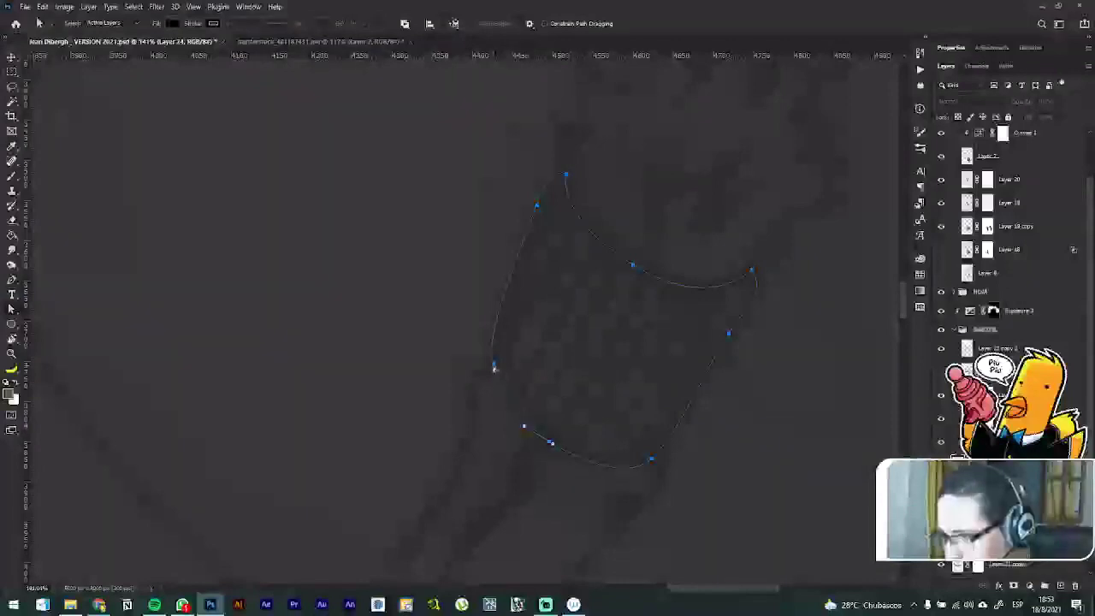
pyautogui.click(493, 368)
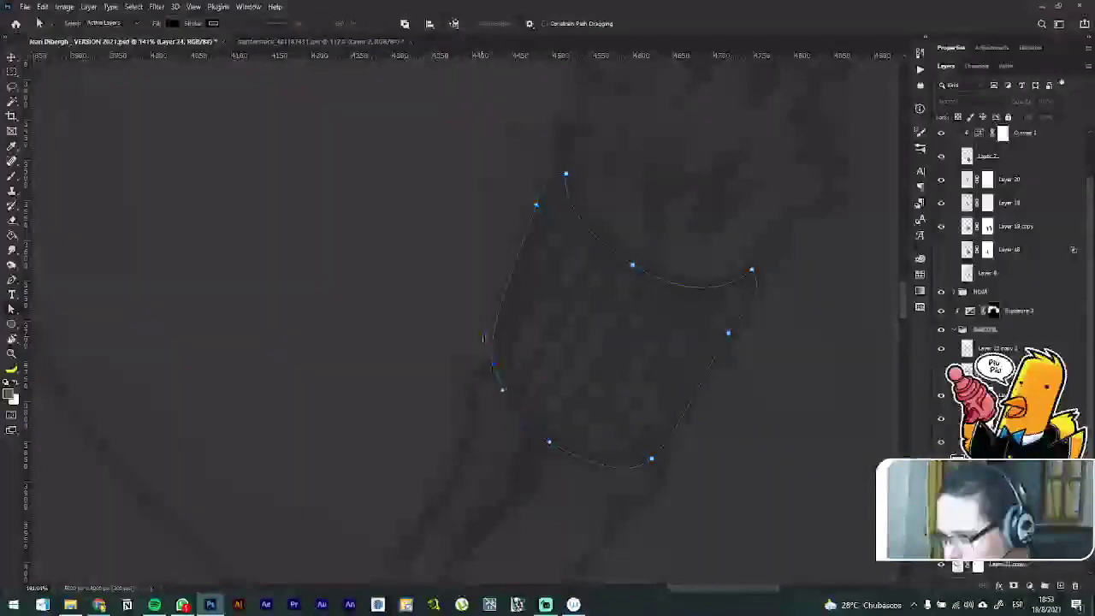
pyautogui.moveTo(483, 338); pyautogui.dragTo(486, 336)
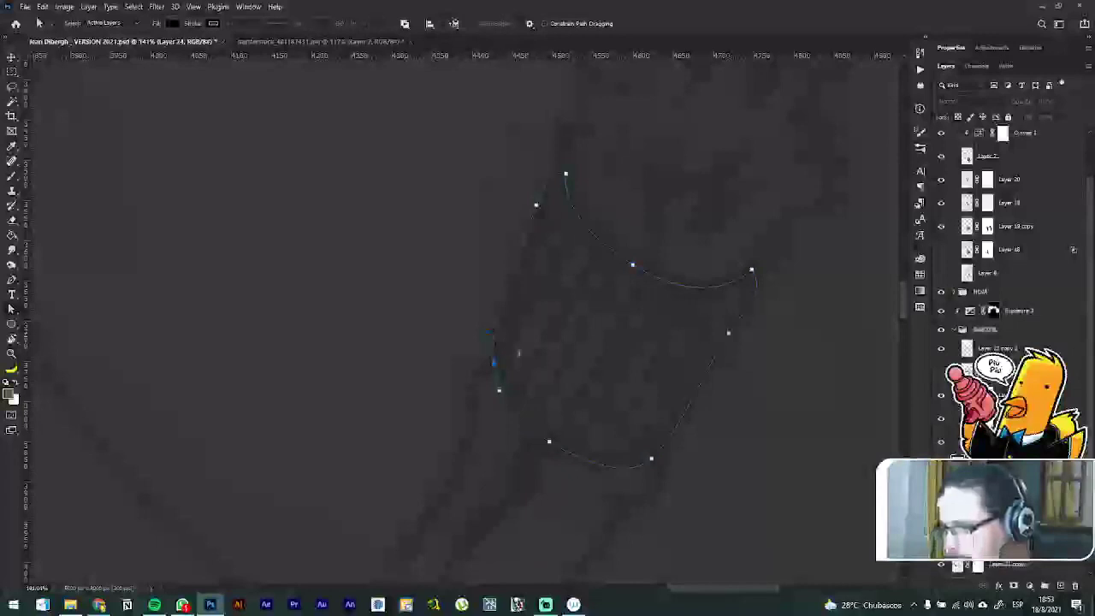
# Step: Adjust the anchor point and handles on the path's right side to follow the sketched cuff's edge
pyautogui.click(733, 339)
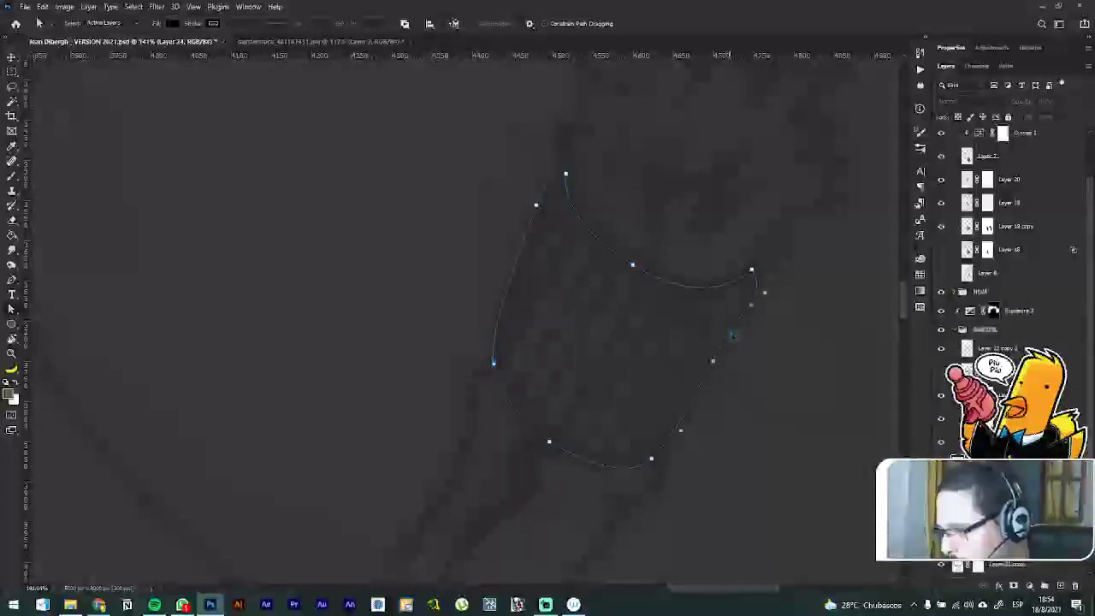
pyautogui.press('p')
pyautogui.click(733, 340)
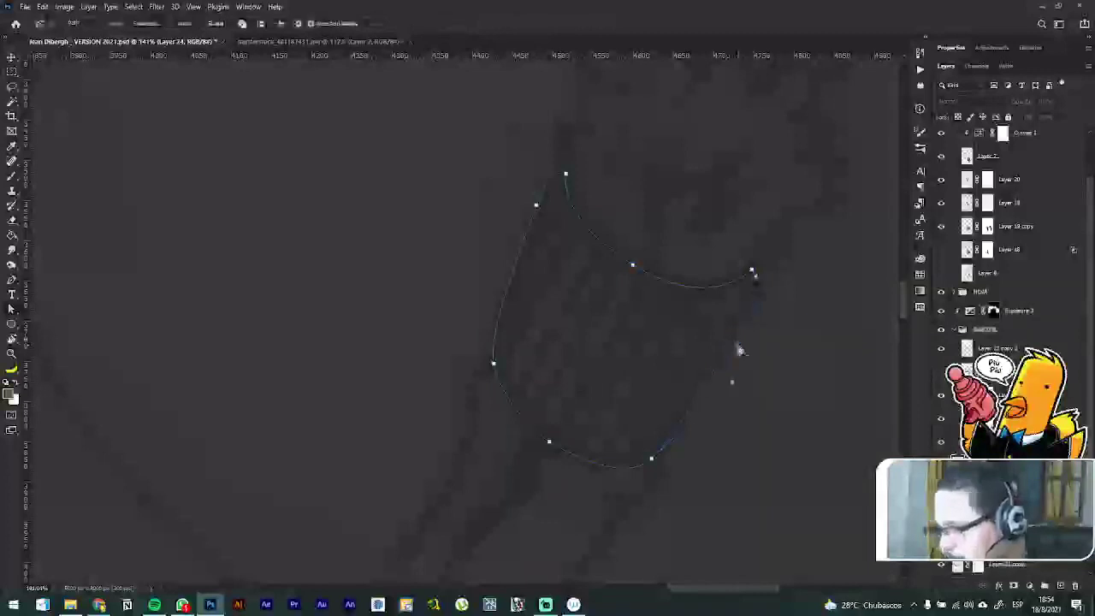
pyautogui.moveTo(741, 350); pyautogui.dragTo(739, 349)
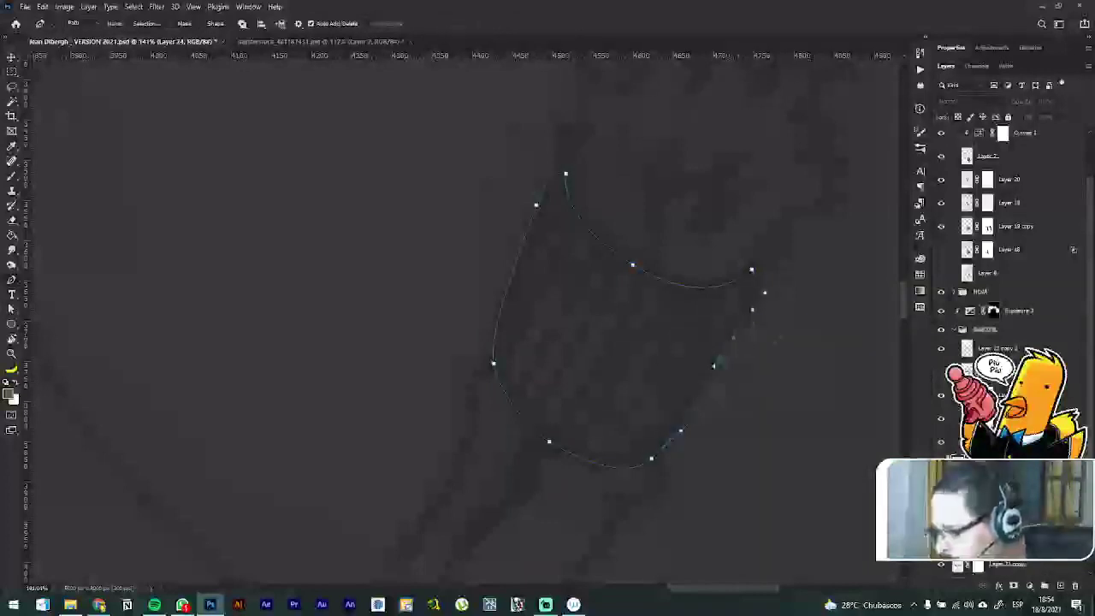
# Step: Show the warped cuff layer, convert the traced path to a selection and add it as the layer's mask
pyautogui.press('ctrl+')
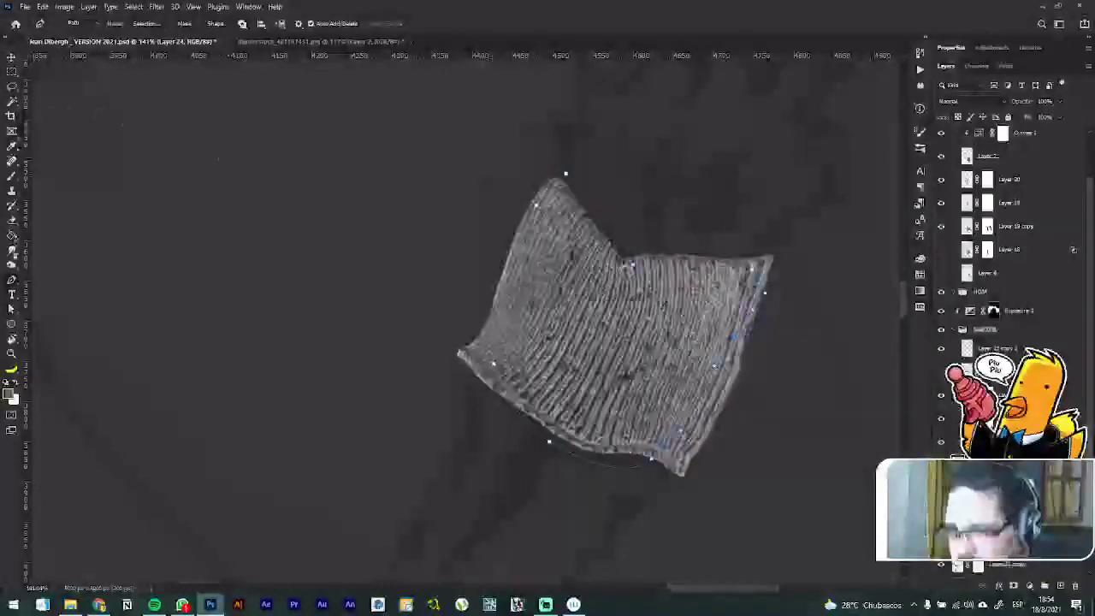
pyautogui.rightClick(531, 280)
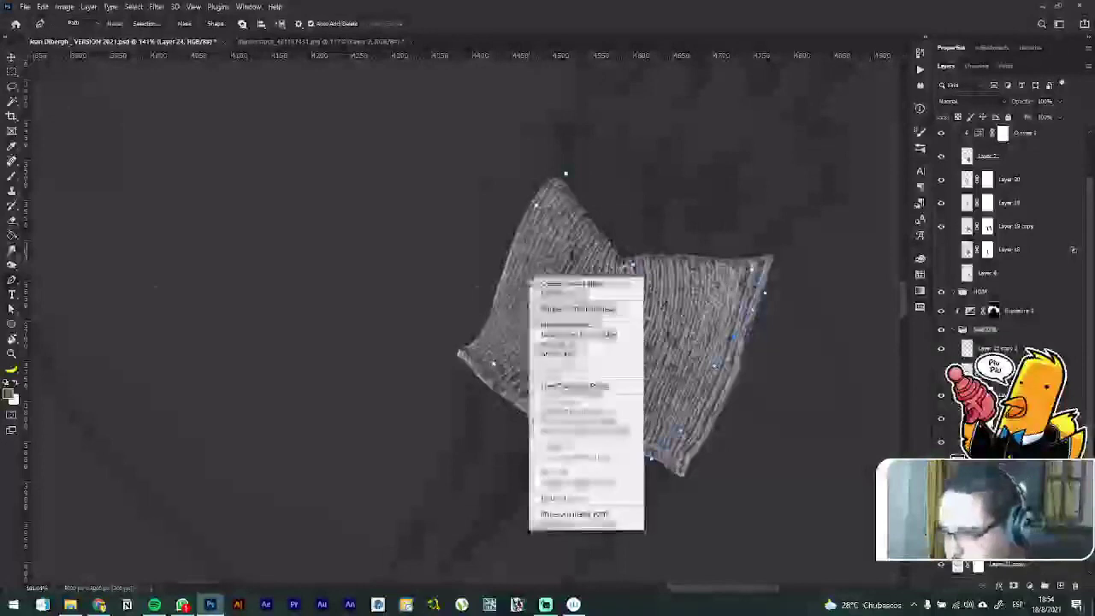
pyautogui.click(597, 327)
pyautogui.press('Return')
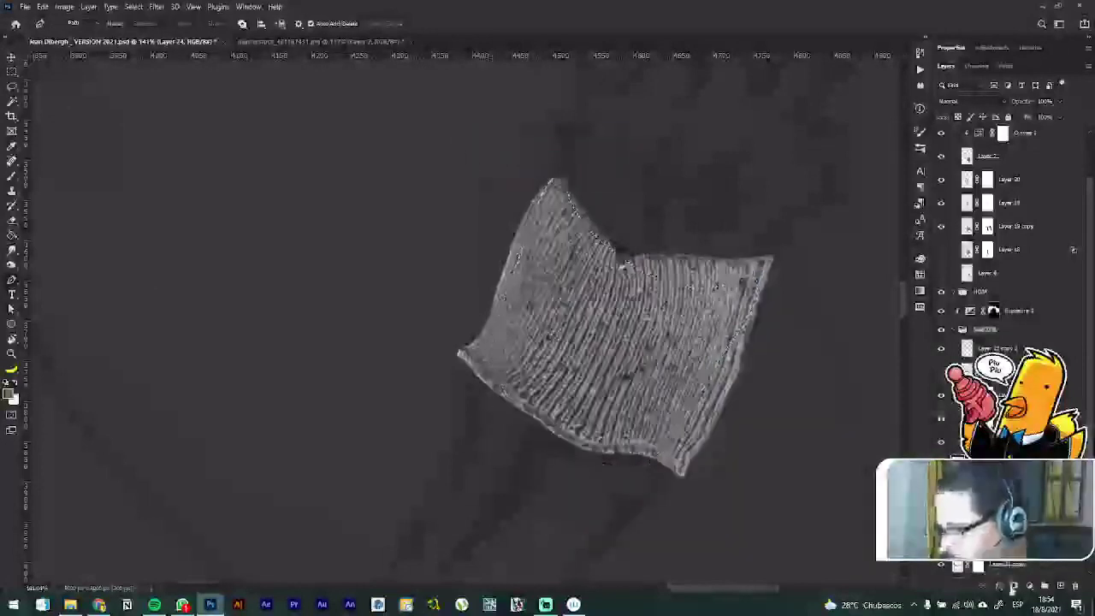
pyautogui.click(1014, 587)
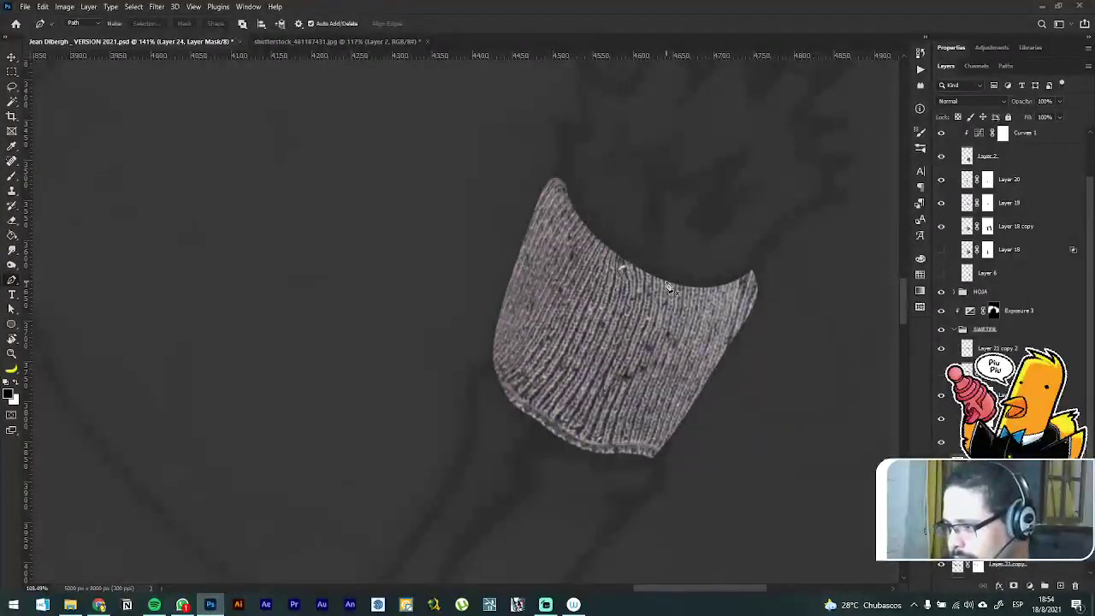
pyautogui.scroll(-2, 669, 286)
pyautogui.press('v')
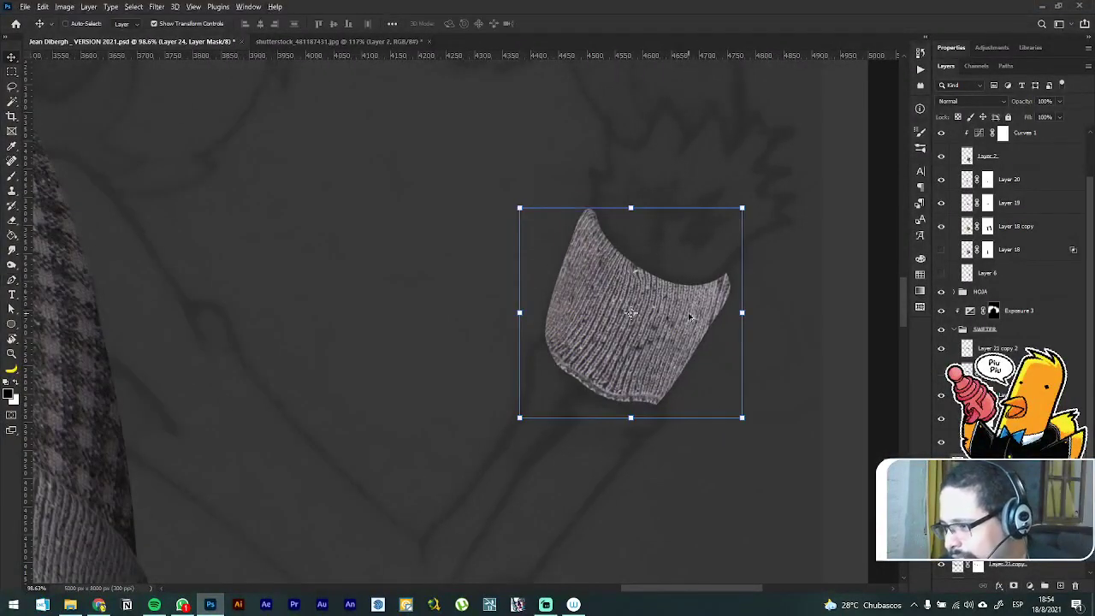
pyautogui.scroll(1, 690, 317)
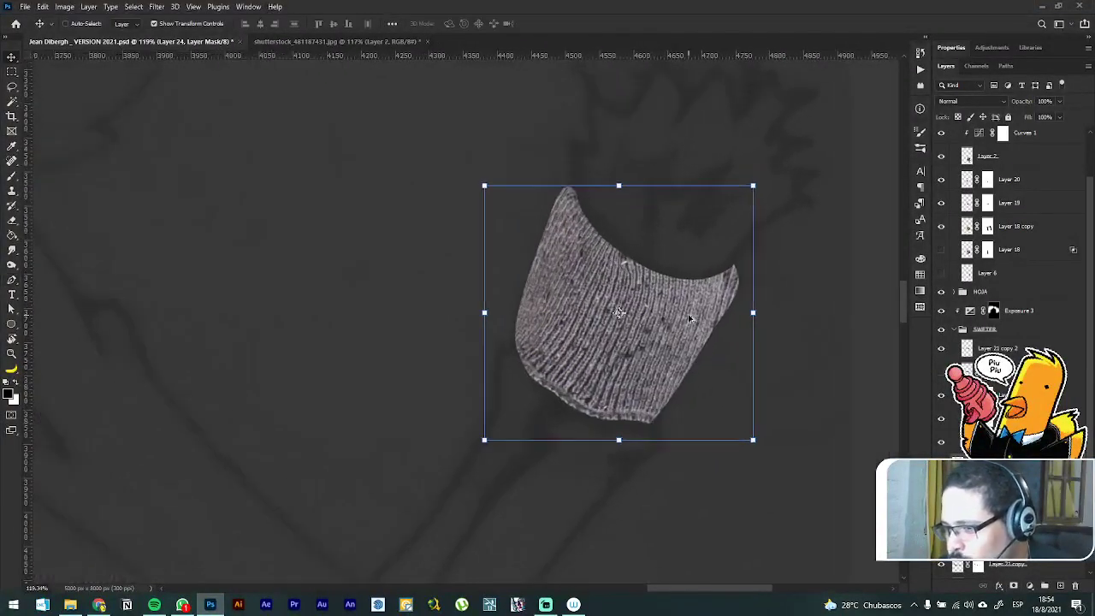
pyautogui.click(754, 185)
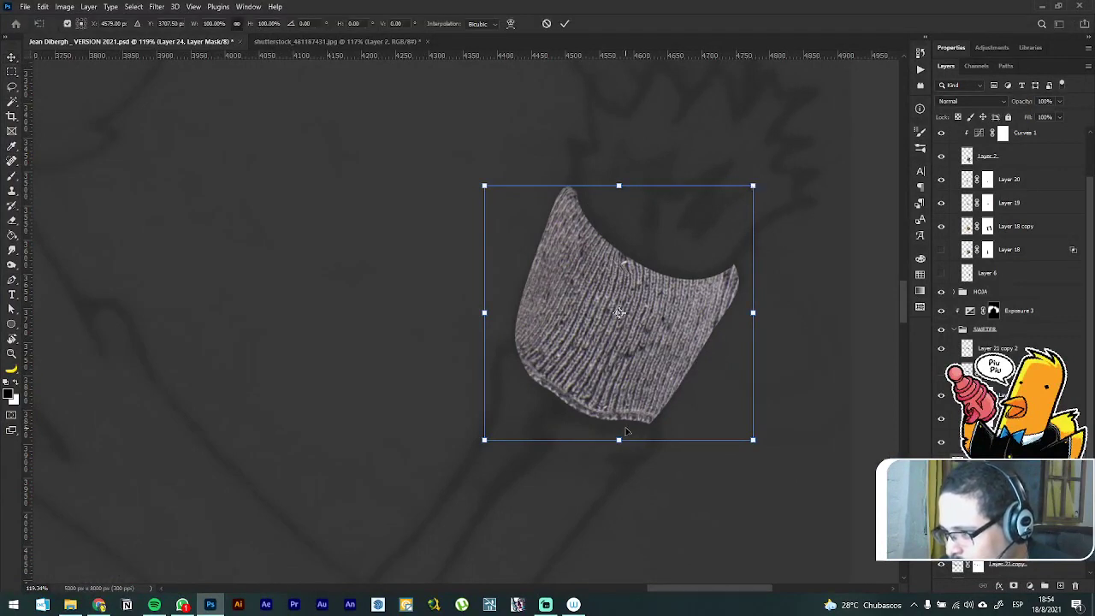
pyautogui.moveTo(619, 440); pyautogui.dragTo(616, 494)
pyautogui.press('Escape')
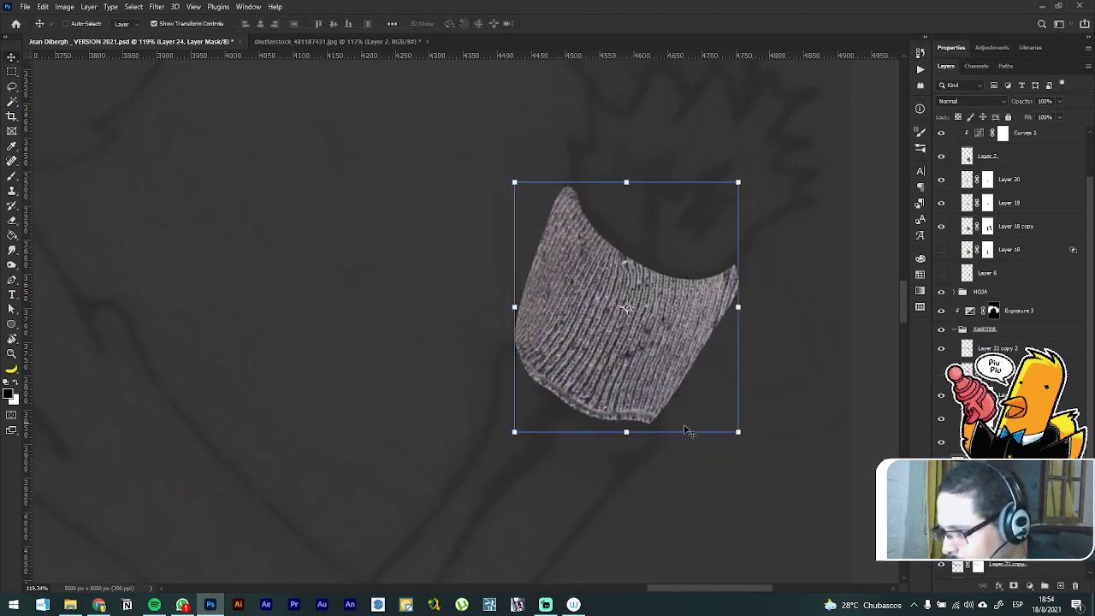
# Step: Enlarge the knit inside its mask to about 109% so that it fills the lower edge of the cuff outline
pyautogui.hotkey('ctrl', 't')
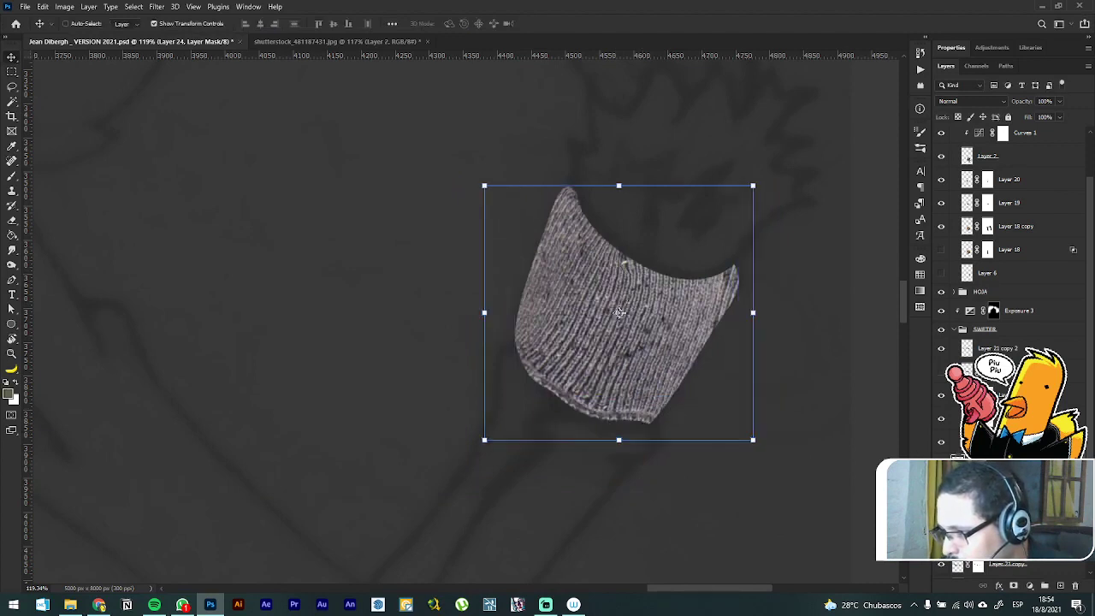
pyautogui.moveTo(621, 444); pyautogui.dragTo(623, 467)
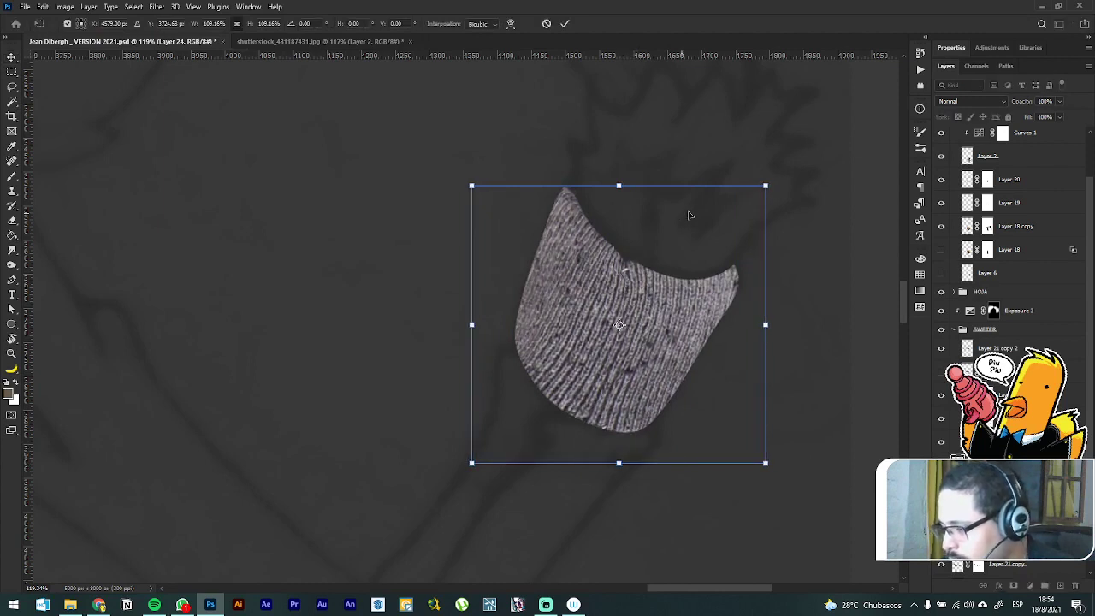
pyautogui.press('Return')
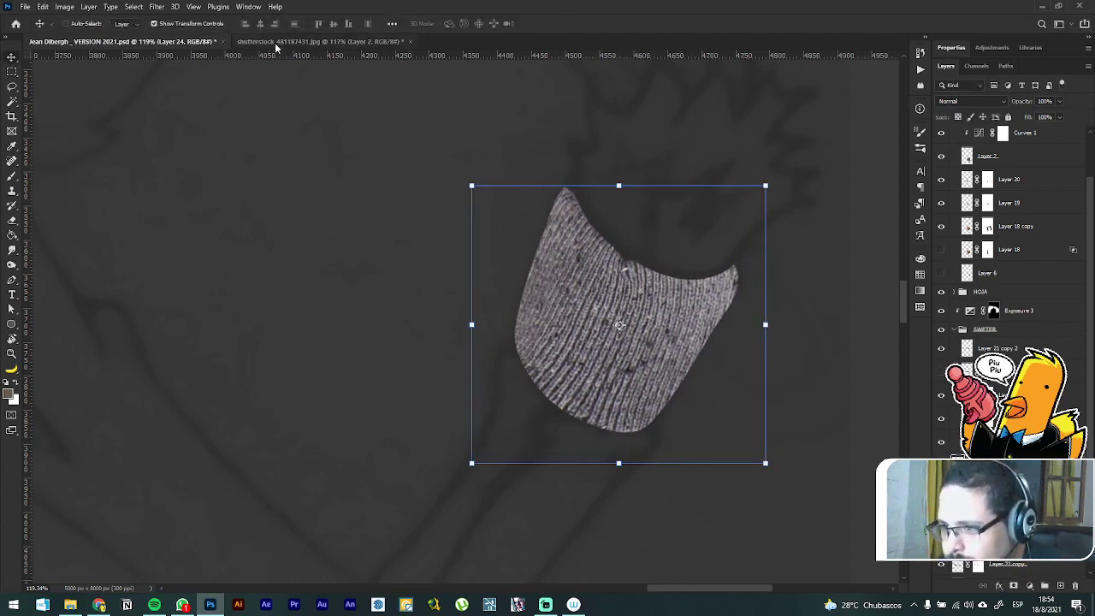
# Step: Copy the original knitted cuff from the shutterstock_481187431.jpg document into the illustration as a new layer
pyautogui.click(275, 42)
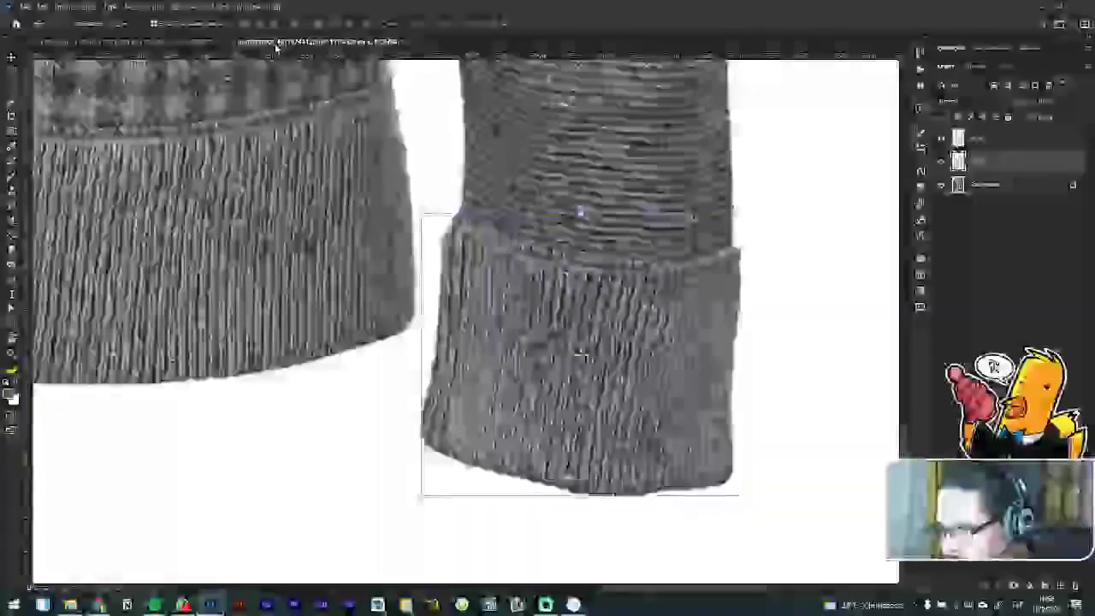
pyautogui.click(205, 39)
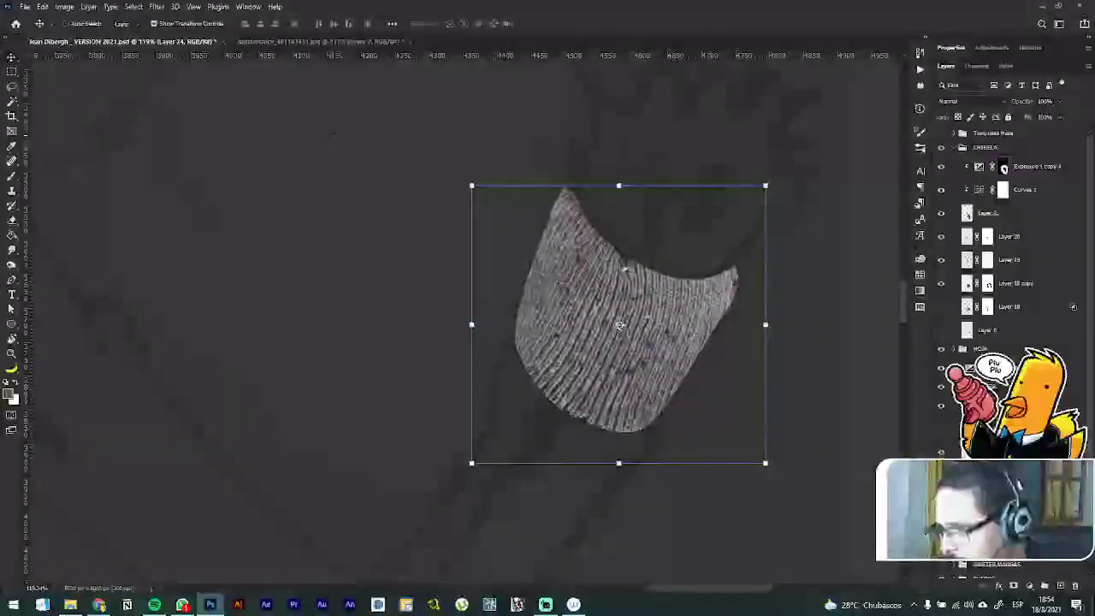
pyautogui.click(310, 40)
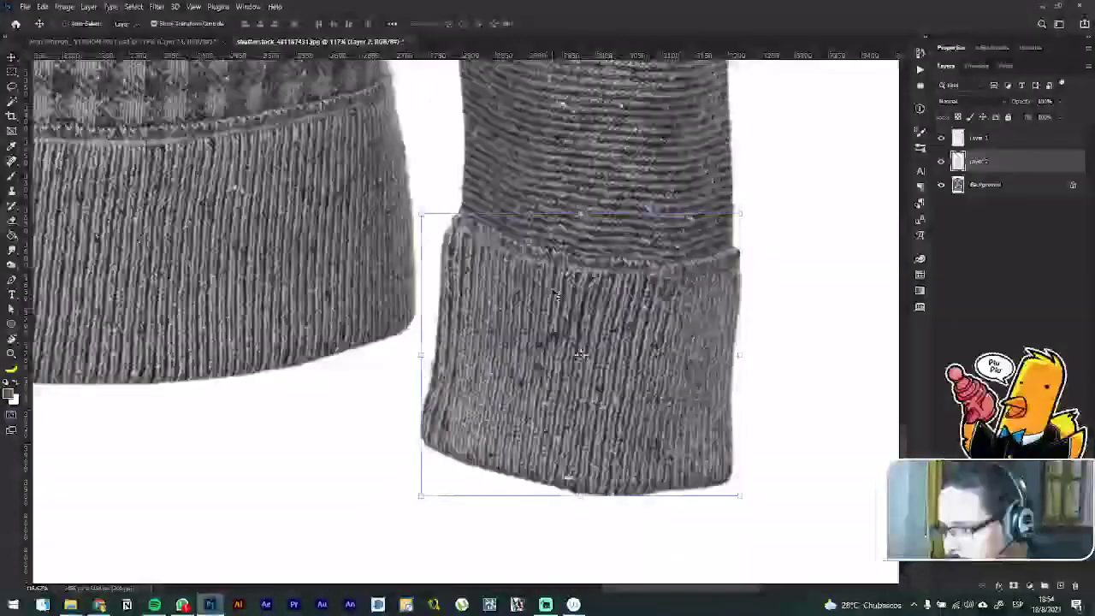
pyautogui.scroll(1, 385, 291)
pyautogui.click(171, 41)
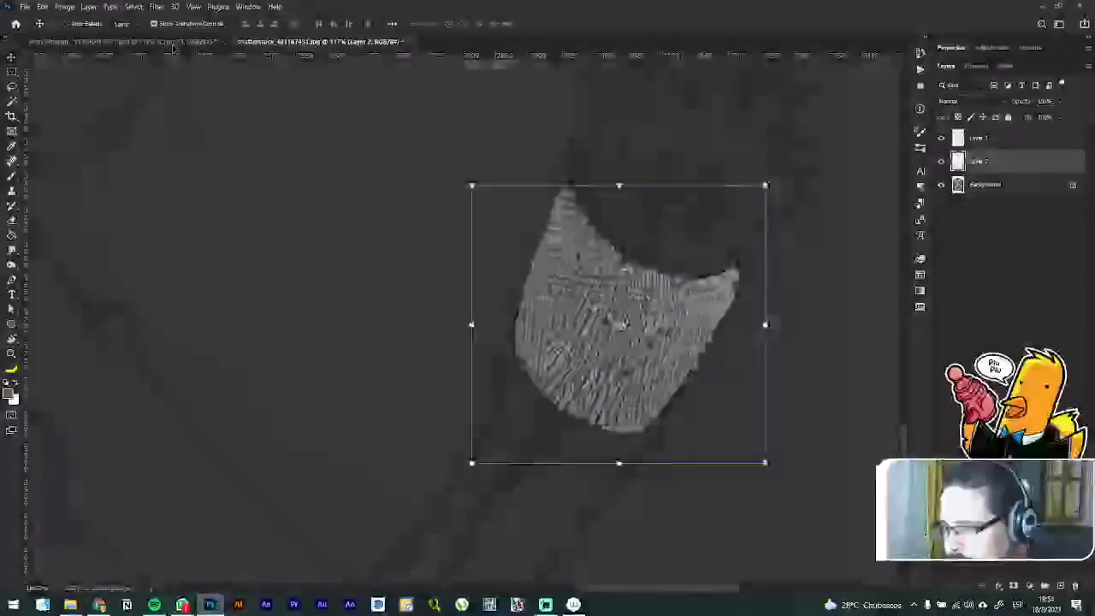
pyautogui.moveTo(461, 222); pyautogui.dragTo(461, 219)
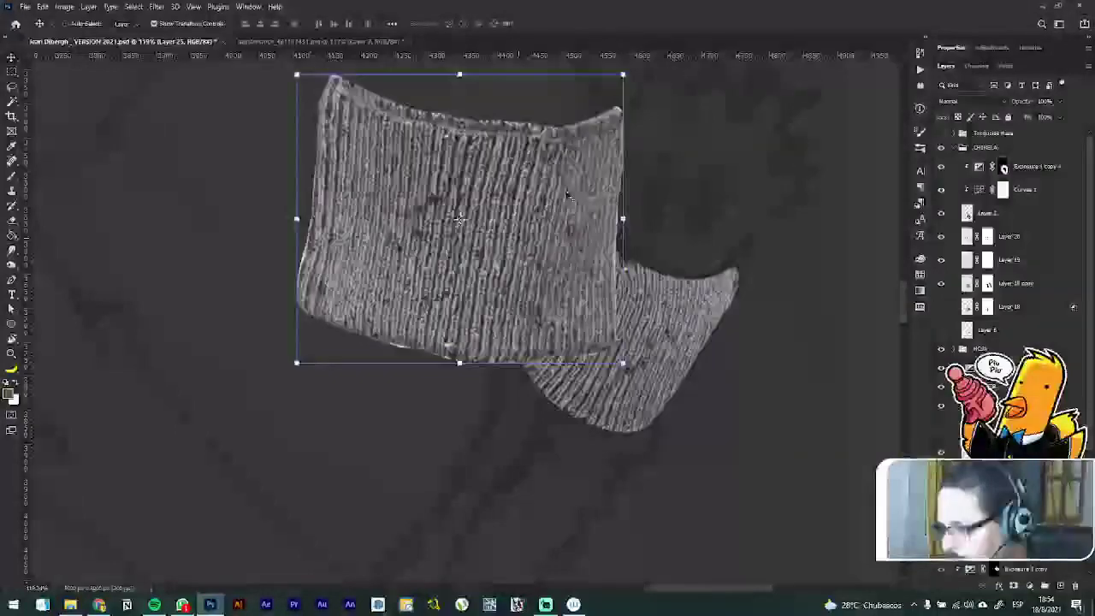
# Step: Place the new cuff over the masked one and rotate it clockwise to follow the sketched wrist
pyautogui.moveTo(603, 185); pyautogui.dragTo(723, 255)
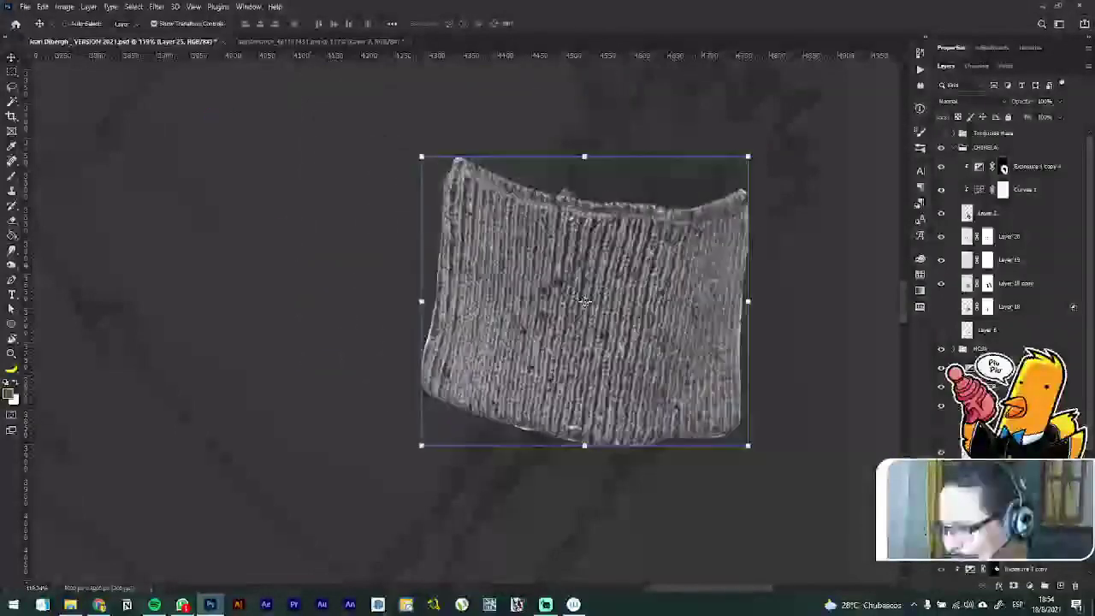
pyautogui.moveTo(764, 144); pyautogui.dragTo(806, 192)
pyautogui.moveTo(690, 272); pyautogui.dragTo(704, 287)
pyautogui.press('Return')
# Step: Mask the new cuff layer with the outline of the first cuff's mask
pyautogui.hotkey('alt', '[')
pyautogui.press('Return')
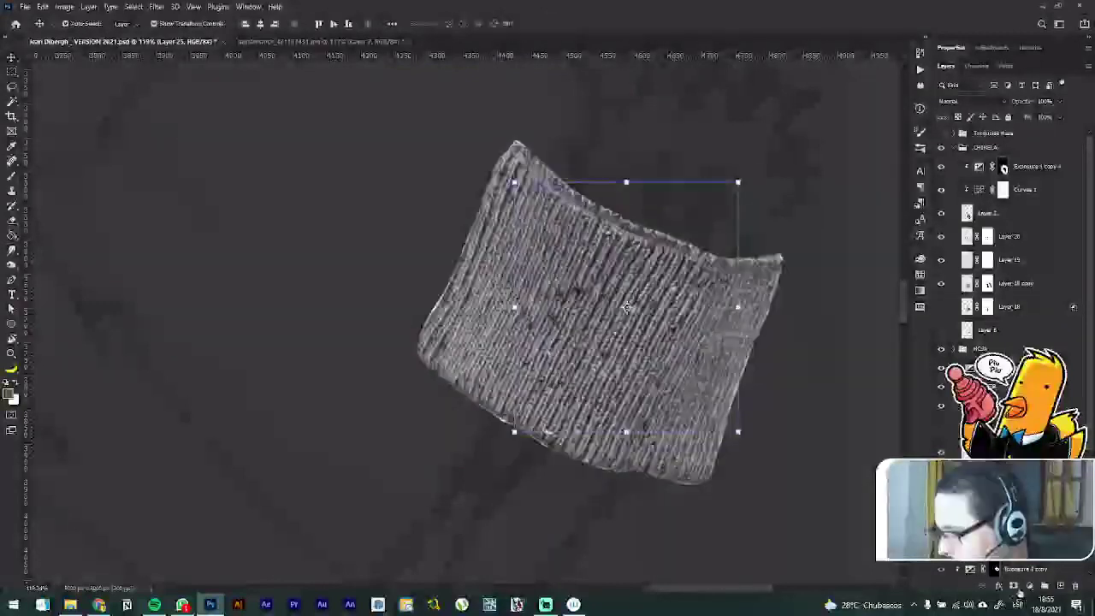
pyautogui.click(1013, 587)
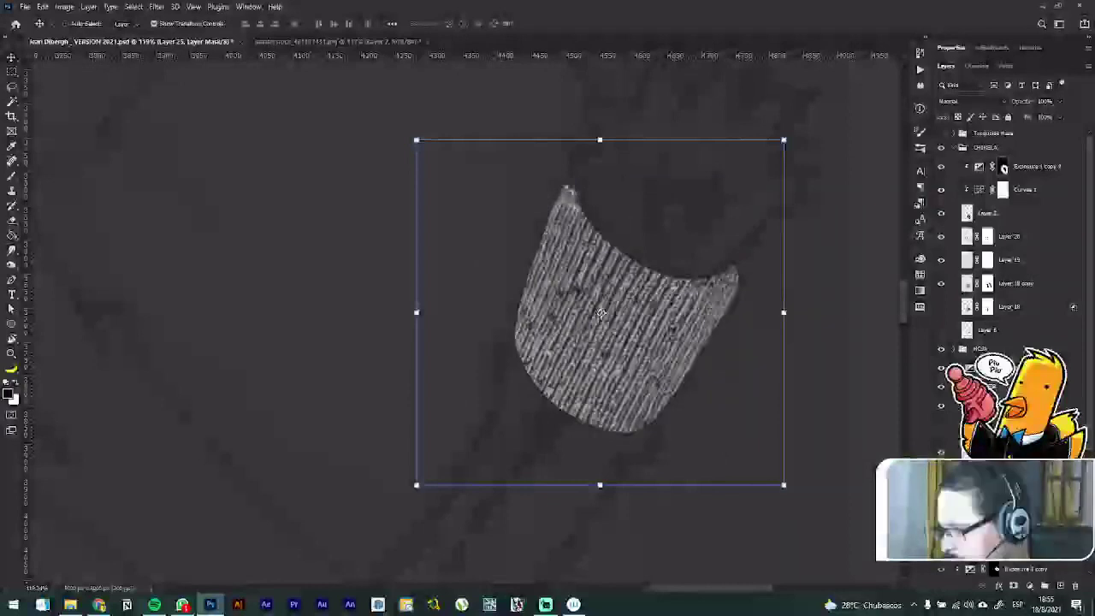
# Step: Move the new cuff's knit up and right inside its mask and rotate it slightly clockwise to align the ribs
pyautogui.hotkey('ctrl', 'e')
pyautogui.hotkey('ctrl', '2')
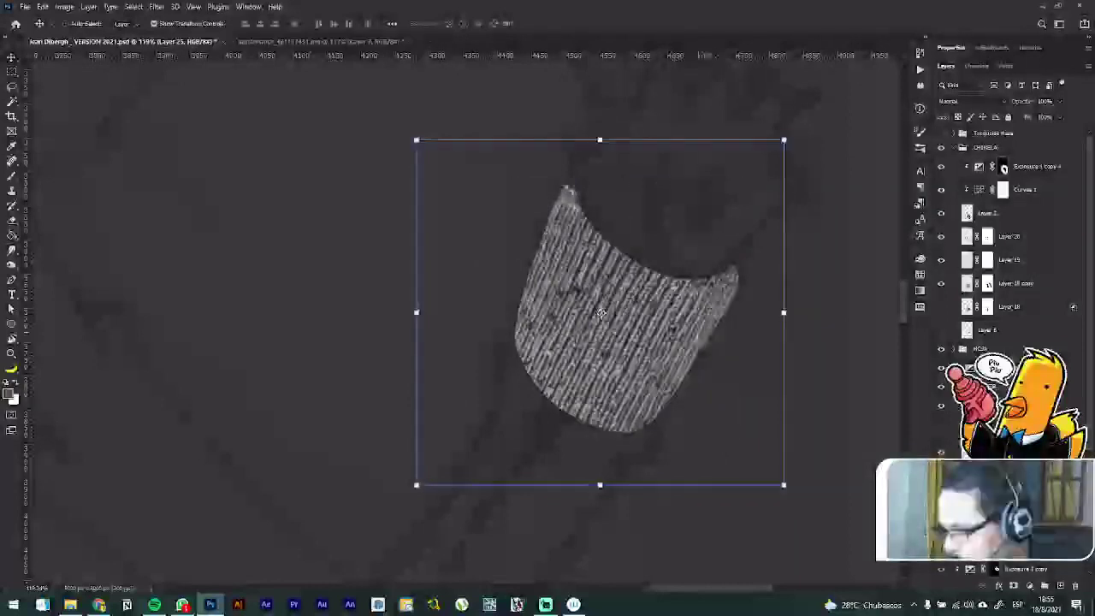
pyautogui.moveTo(655, 330); pyautogui.dragTo(685, 302)
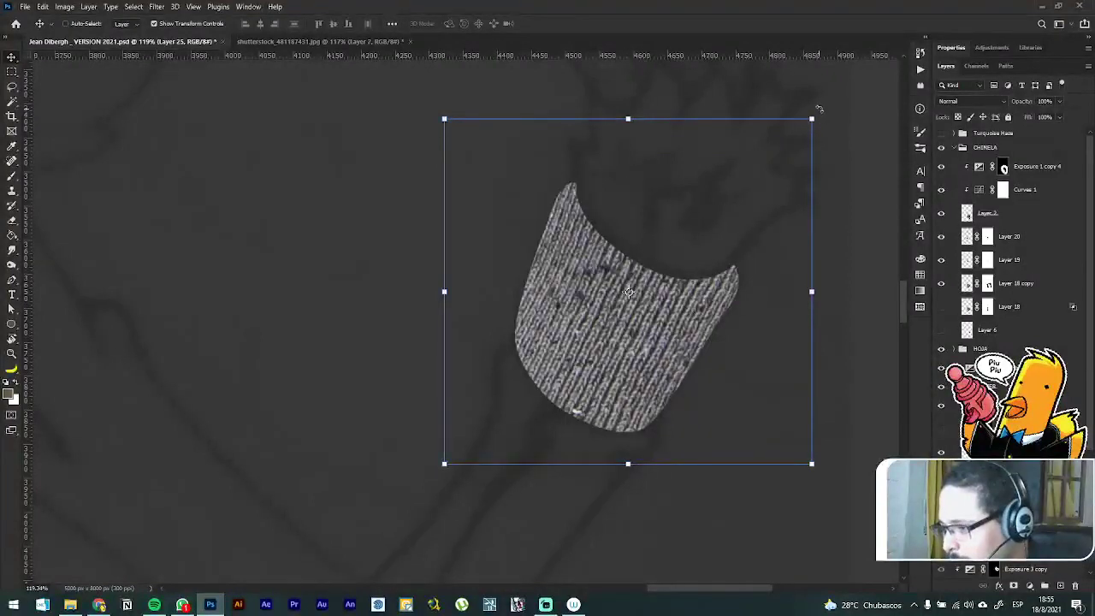
pyautogui.moveTo(817, 109); pyautogui.dragTo(844, 112)
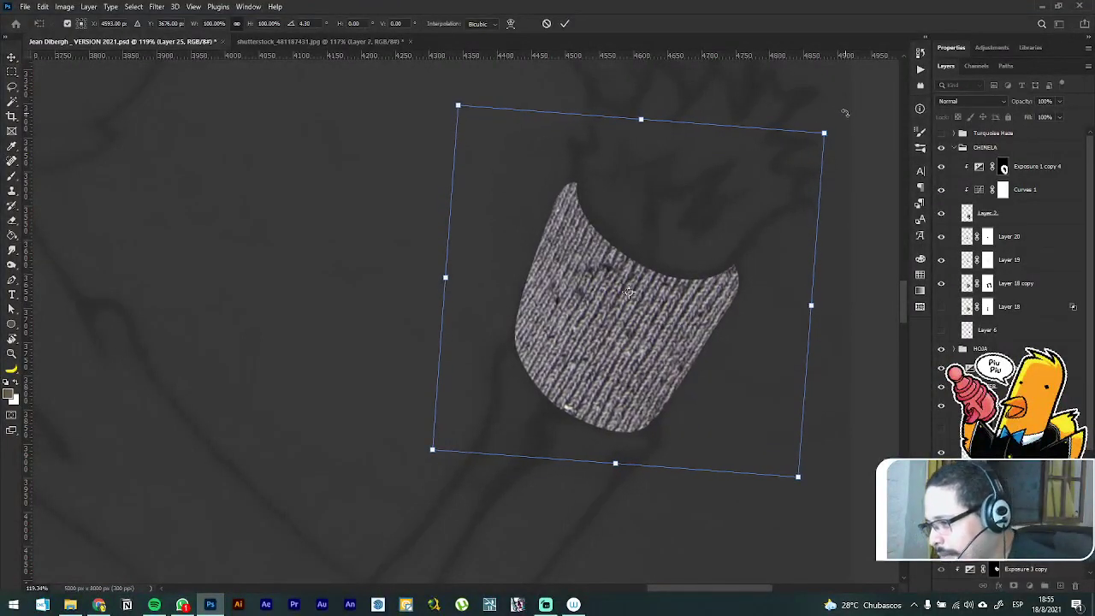
pyautogui.press('Return')
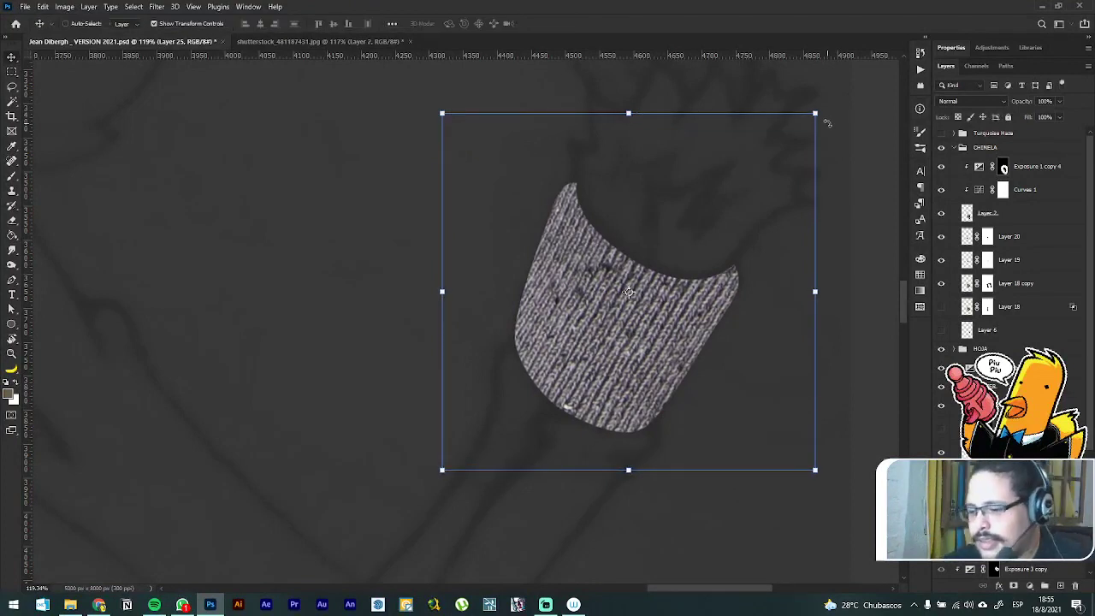
# Step: Set the Brush smoothing to 100% and paint black on the new cuff's mask to trim its left and right edges
pyautogui.press('b')
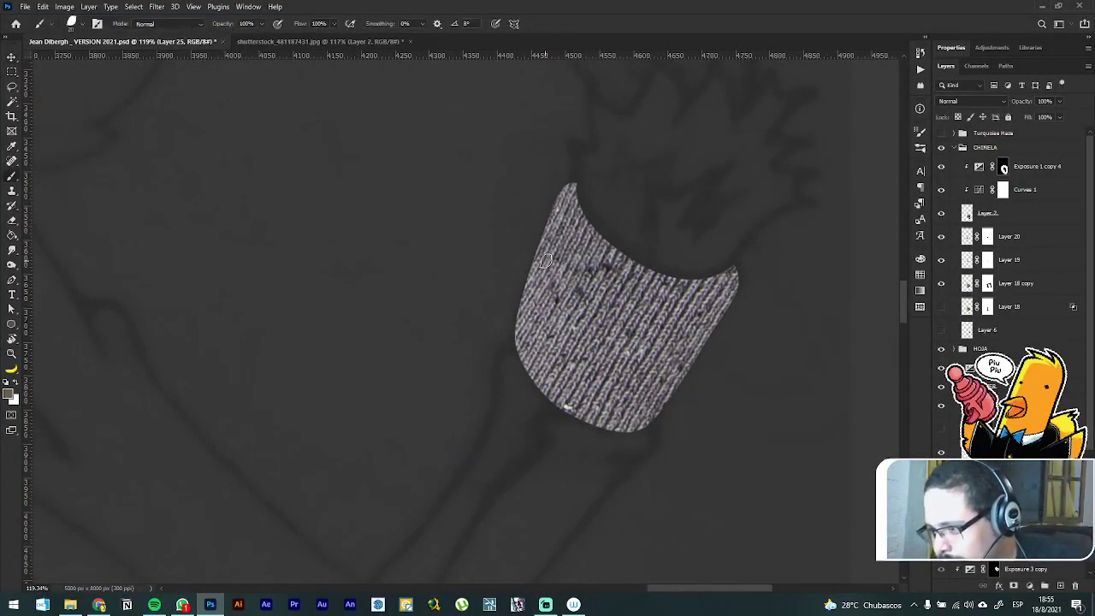
pyautogui.click(406, 23)
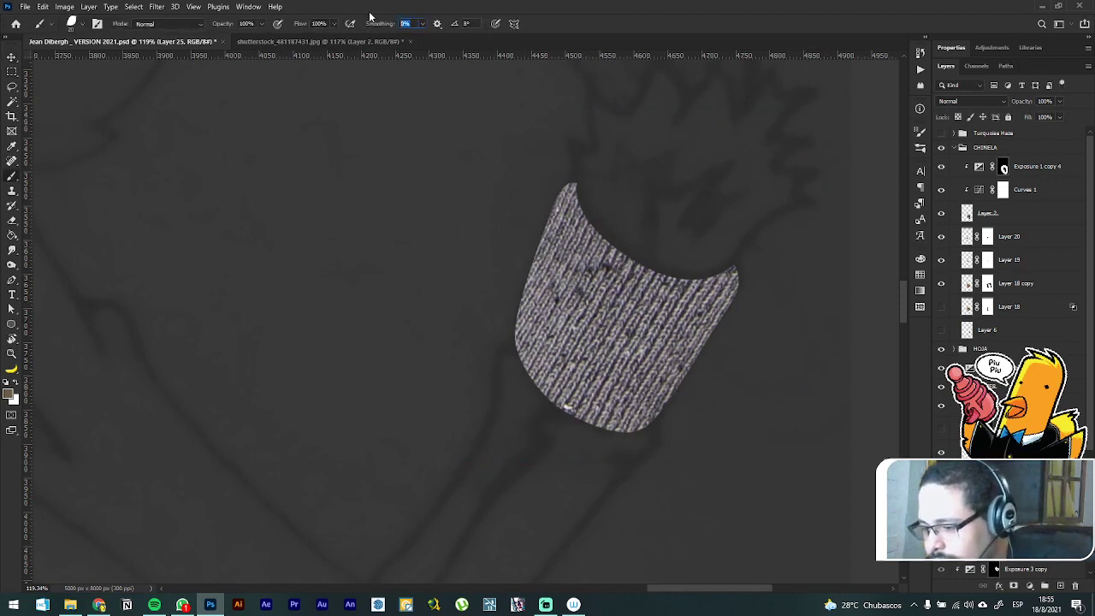
pyautogui.write('100')
pyautogui.press('Return')
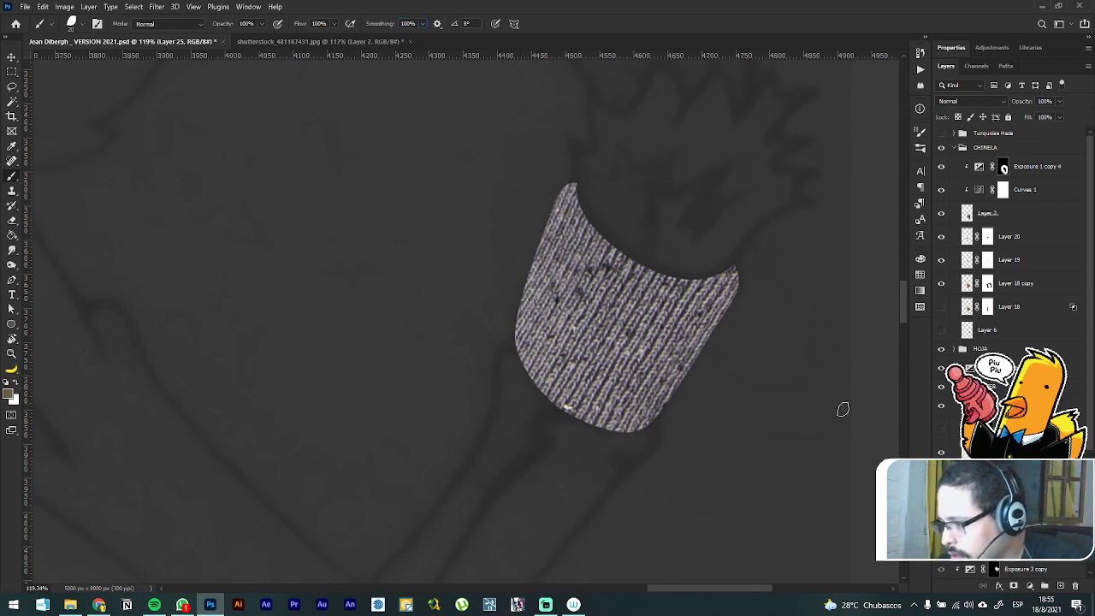
pyautogui.hotkey('ctrl', '\\')
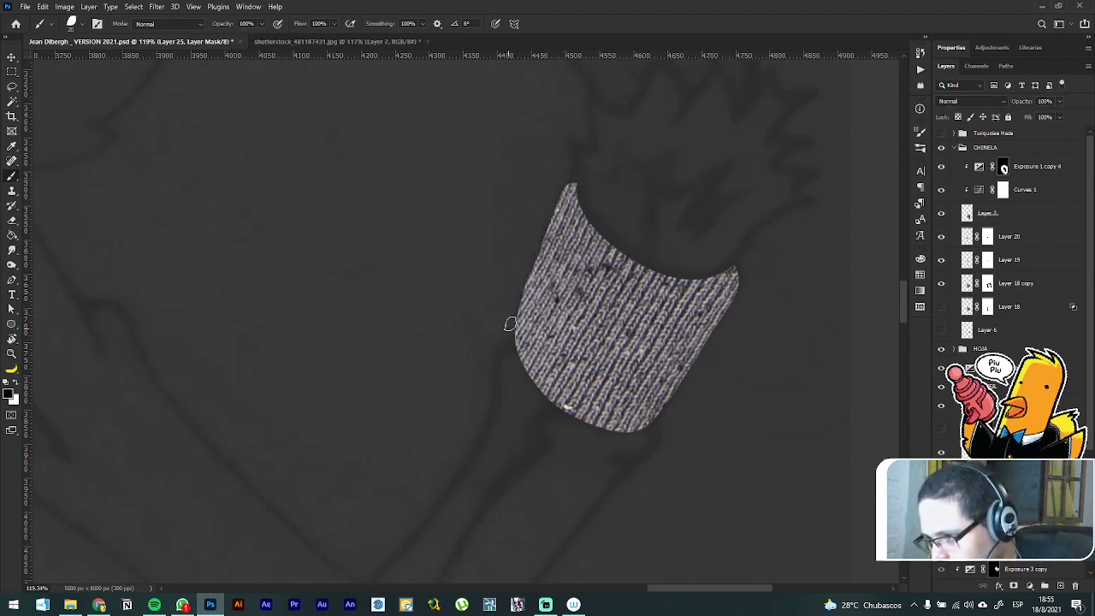
pyautogui.moveTo(511, 325)
pyautogui.mouseDown()
pyautogui.moveTo(561, 182)
pyautogui.moveTo(573, 175)
pyautogui.moveTo(596, 219)
pyautogui.moveTo(732, 284)
pyautogui.moveTo(741, 263)
pyautogui.moveTo(740, 302)
pyautogui.moveTo(685, 369)
pyautogui.moveTo(652, 457)
pyautogui.mouseUp()
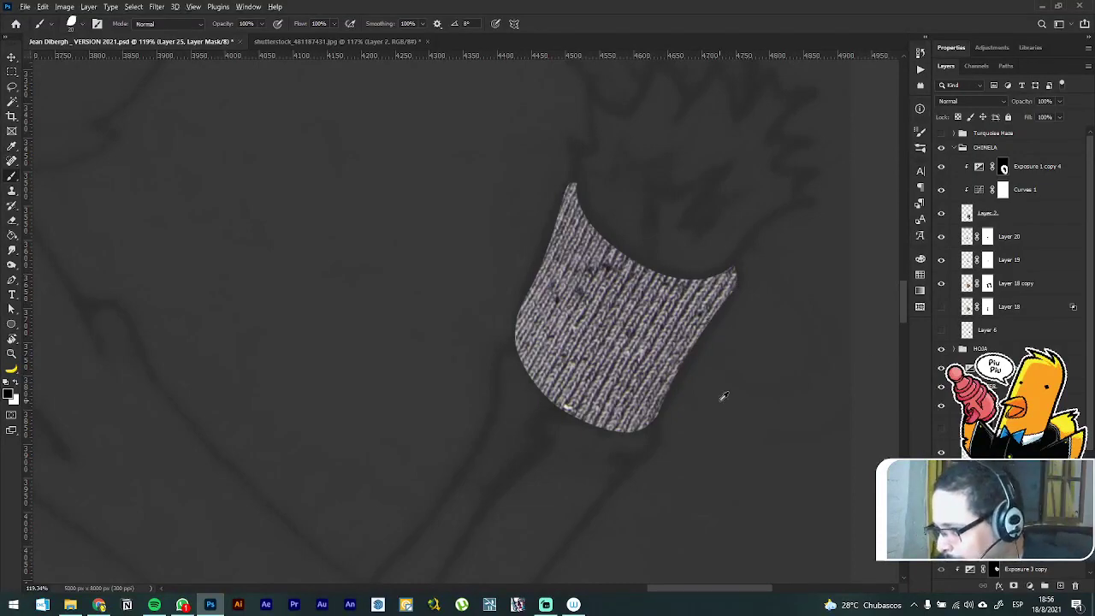
# Step: Show the sleeve beneath the cuff again and delete the leftover layer directly above the Exposure 3 copy adjustment
pyautogui.scroll(-4, 723, 396)
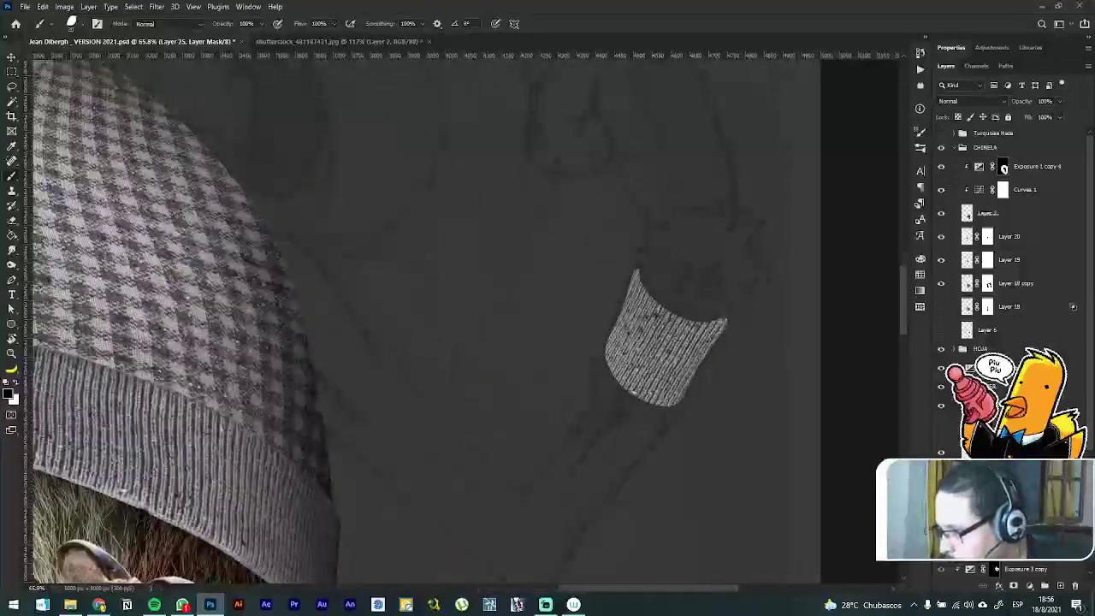
pyautogui.scroll(-2, 1005, 257)
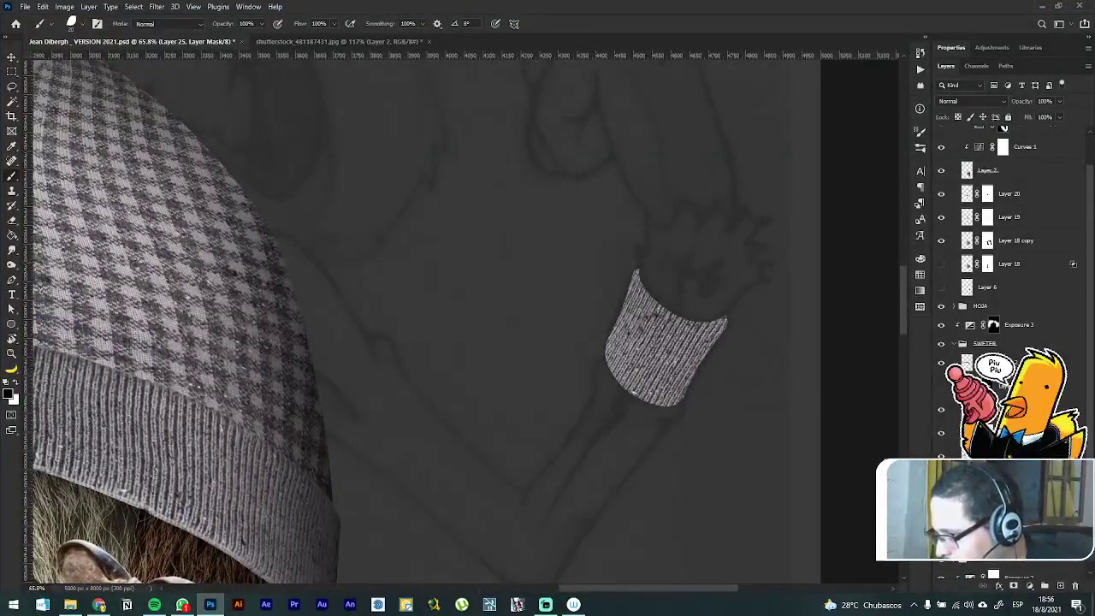
pyautogui.click(941, 479)
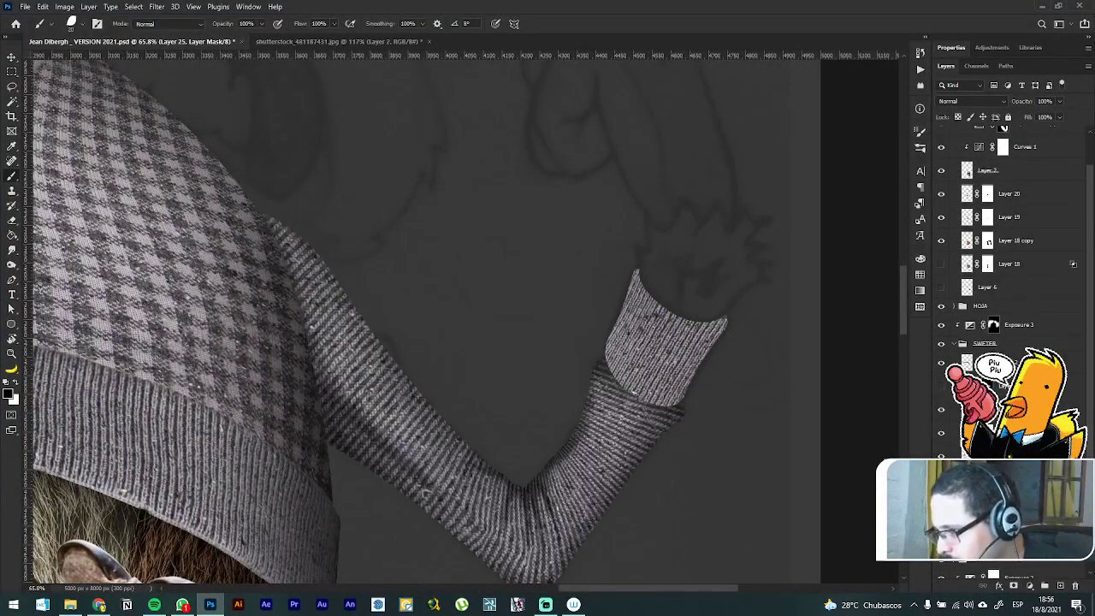
pyautogui.click(1010, 503)
pyautogui.press('Delete')
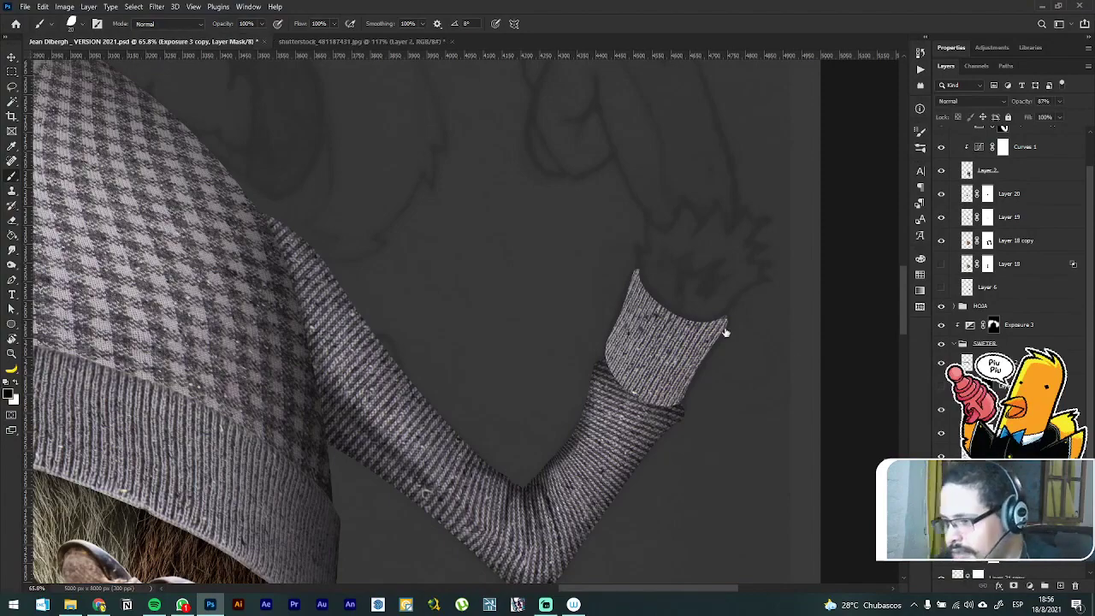
pyautogui.scroll(-2, 698, 322)
pyautogui.scroll(-3, 700, 319)
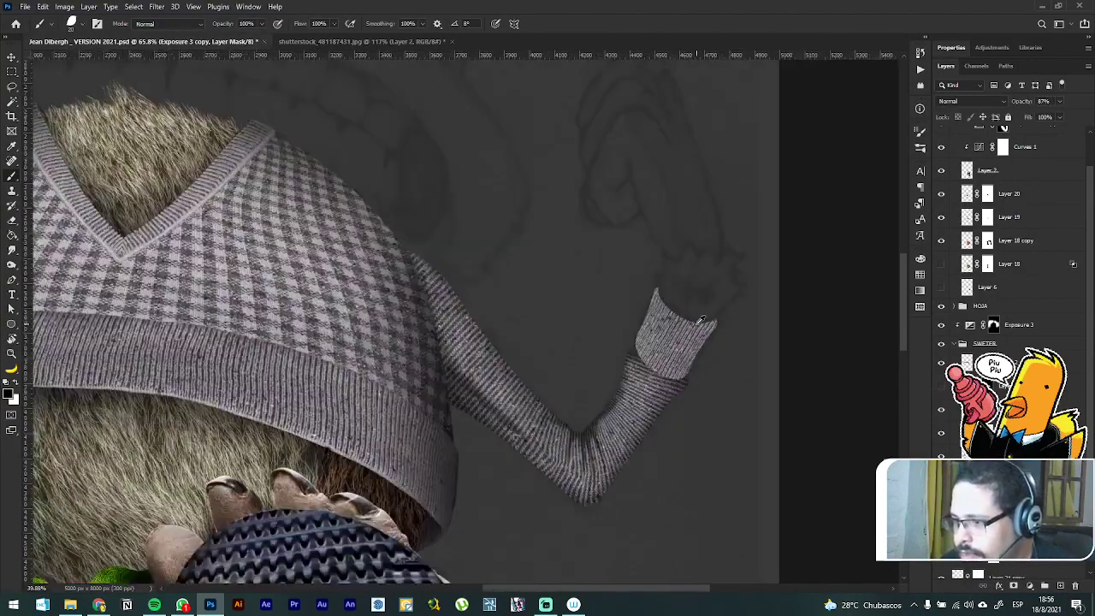
pyautogui.scroll(6, 698, 330)
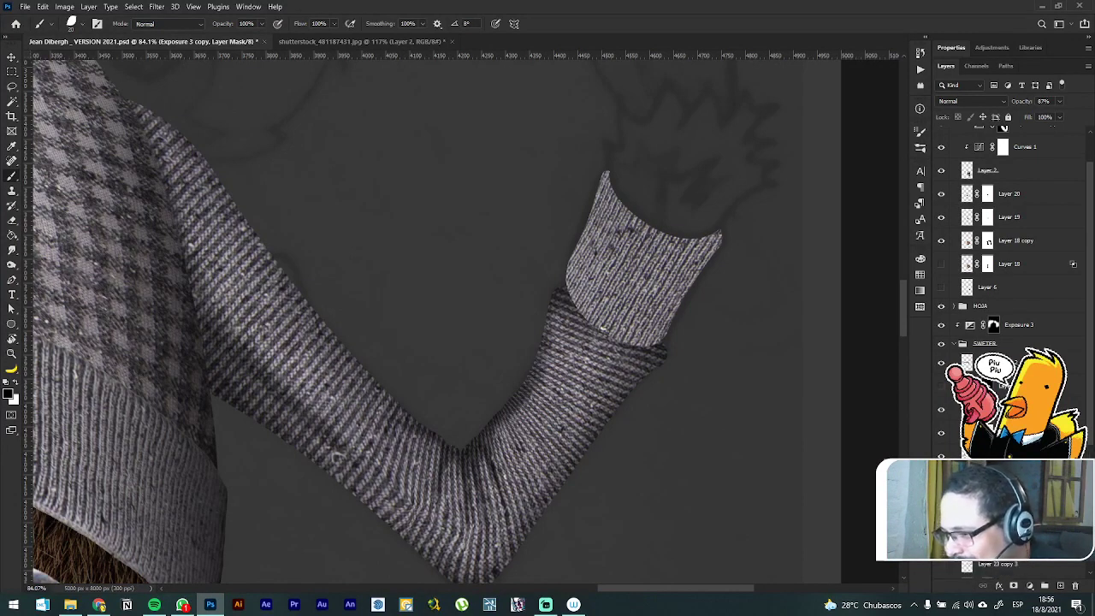
pyautogui.scroll(-1, 1005, 257)
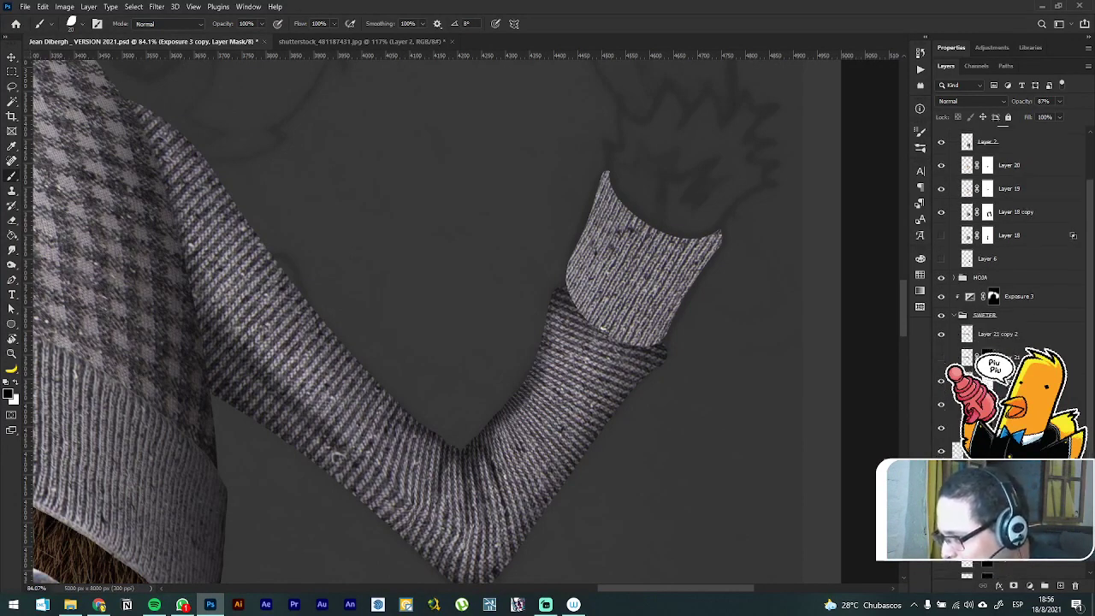
# Step: Prepare a copy of the sleeve layer and reshape it with Liquify so the knit ribs curve around the forearm near the cuff
pyautogui.click(1009, 513)
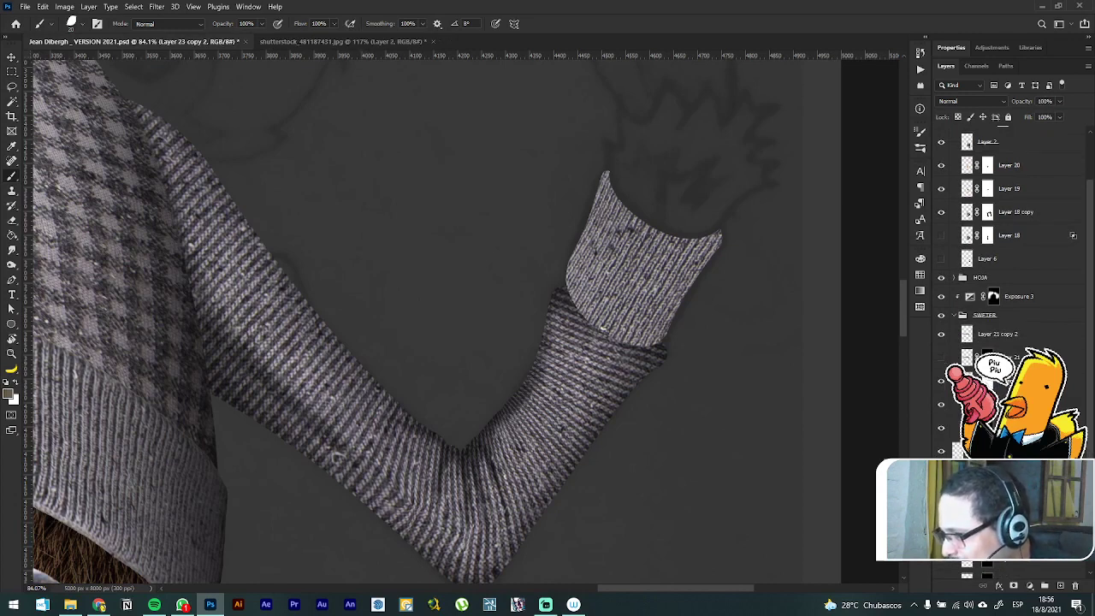
pyautogui.scroll(-2, 1005, 256)
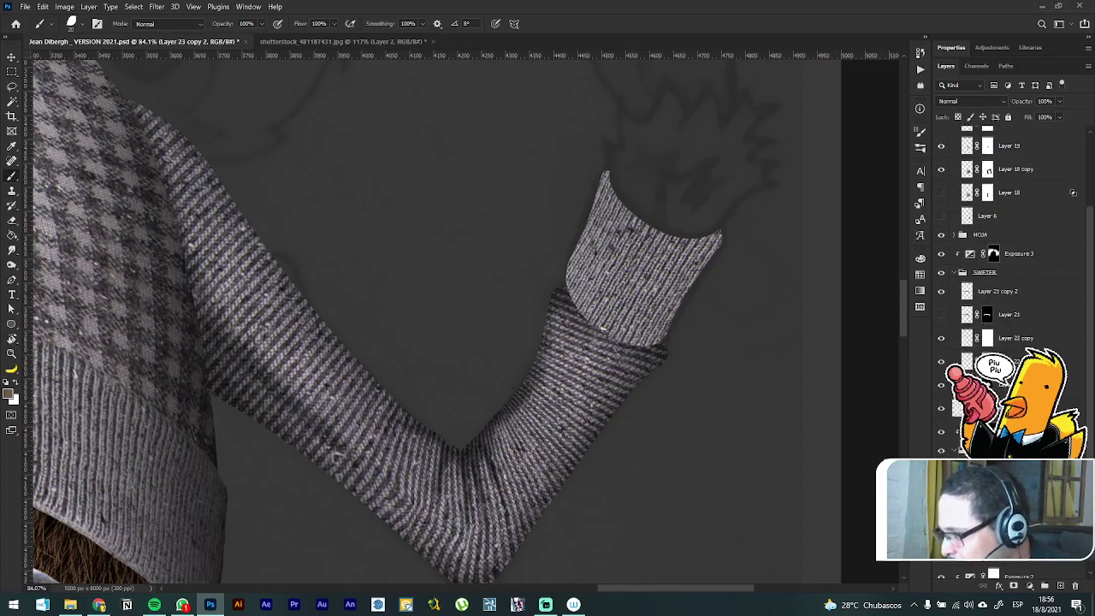
pyautogui.hotkey('ctrl', 'e')
pyautogui.hotkey('ctrl', 'e')
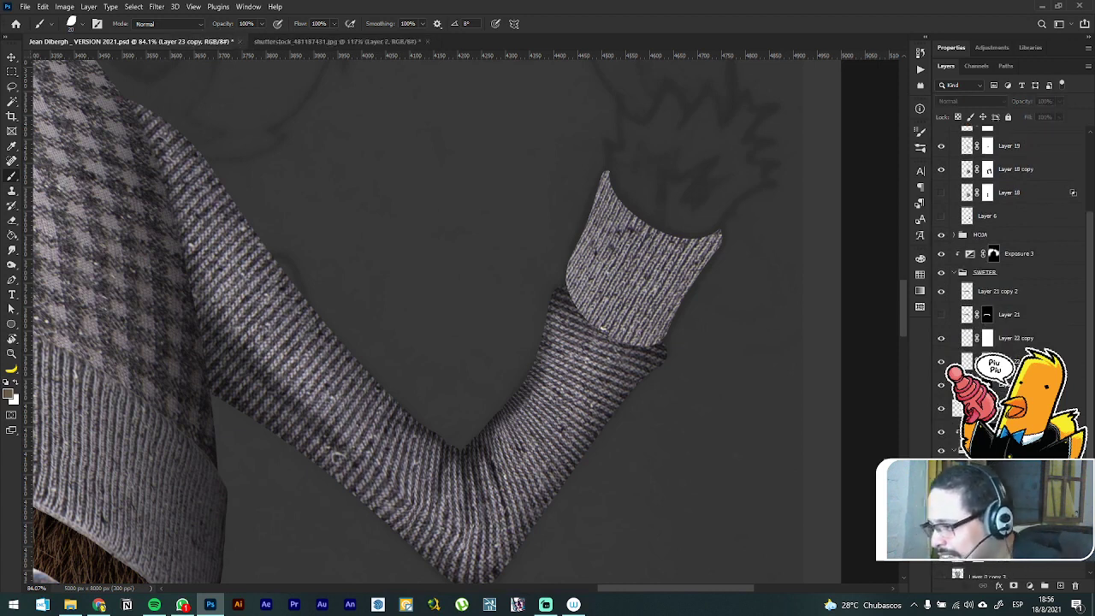
pyautogui.hotkey('ctrl', 'z')
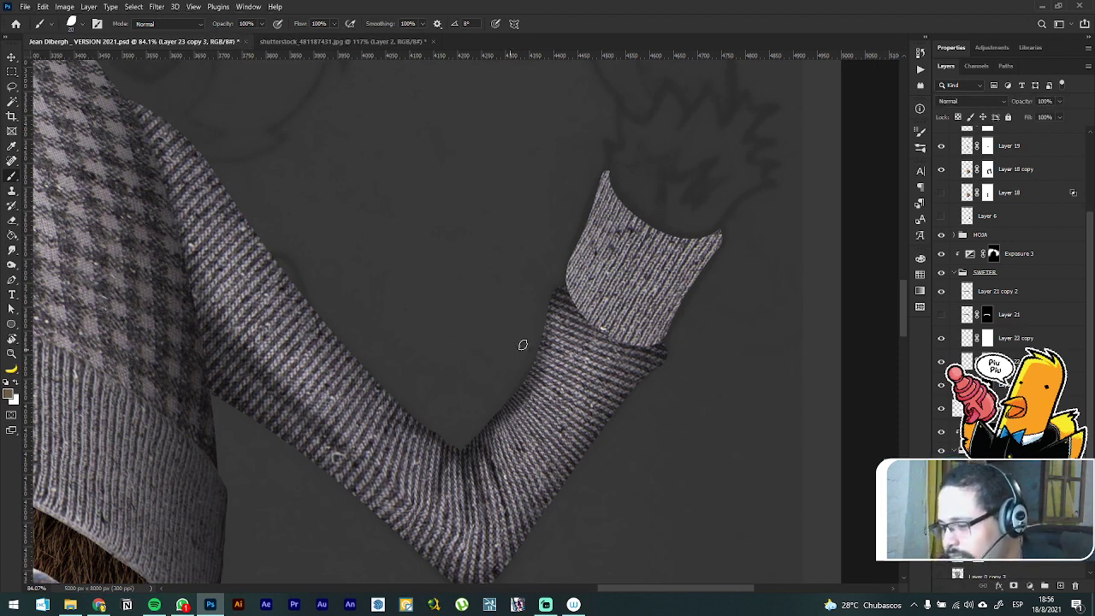
pyautogui.press('v')
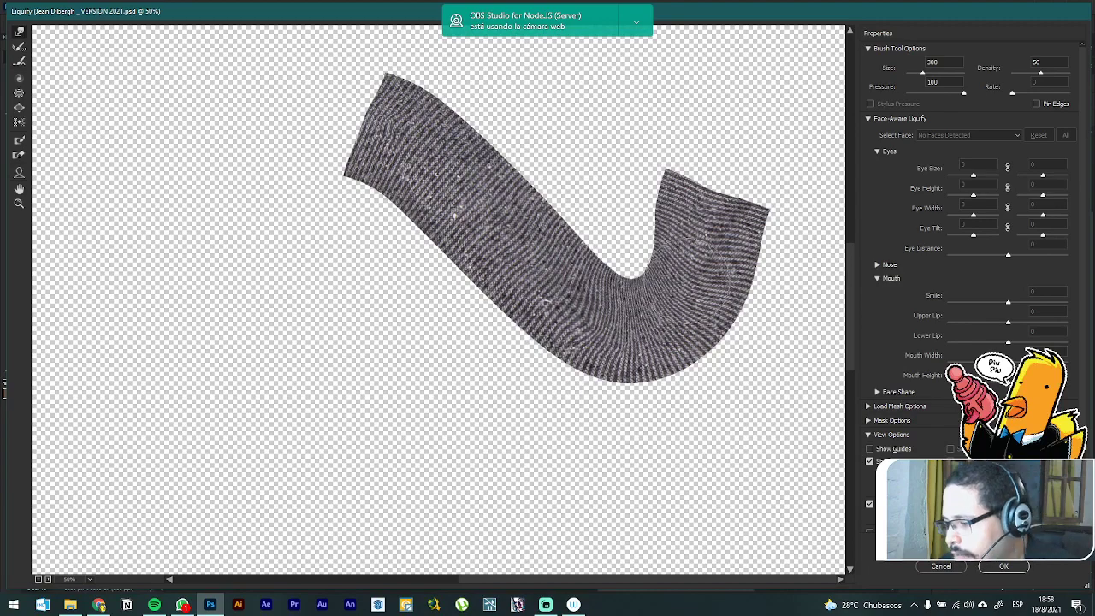
pyautogui.press('Return')
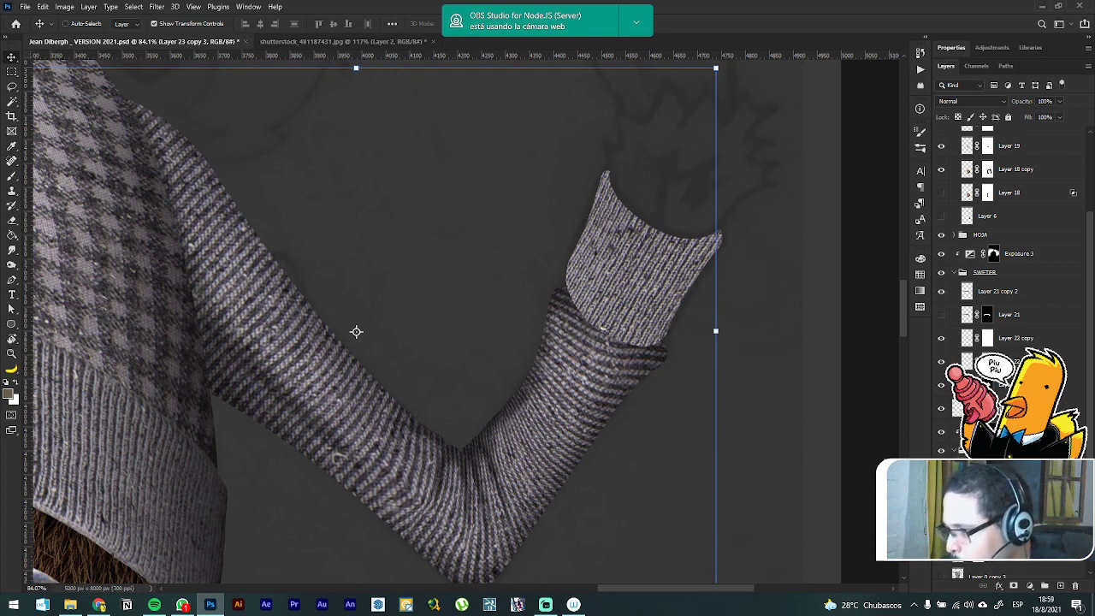
# Step: Rotate the cuff layer -2.64° and shift it slightly to fit the end of the sleeve
pyautogui.click(646, 248)
pyautogui.moveTo(646, 248); pyautogui.dragTo(659, 245)
pyautogui.hotkey('ctrl', 'z')
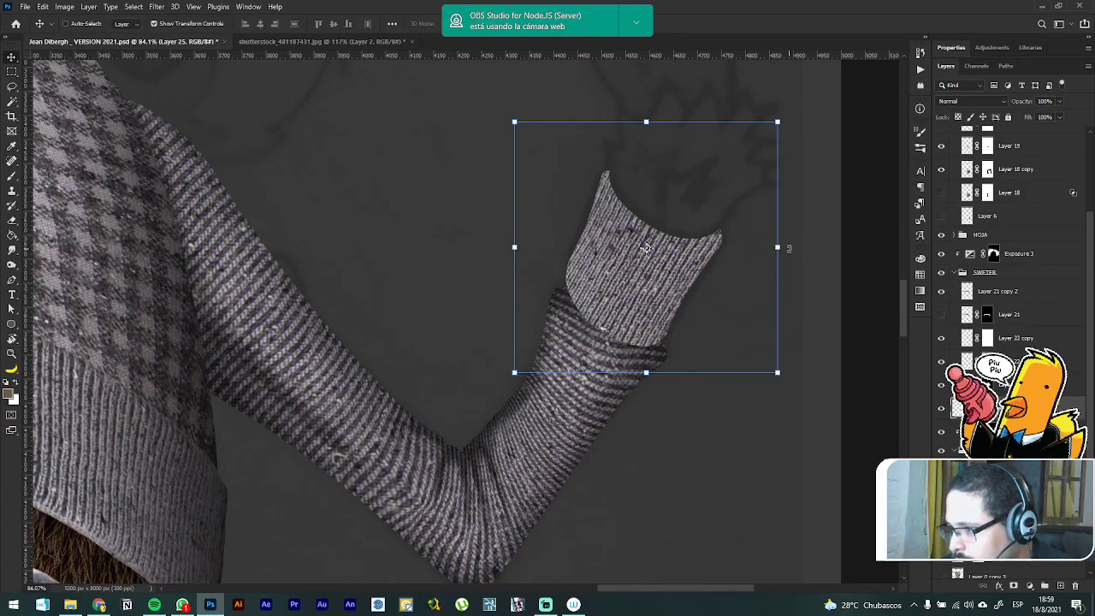
pyautogui.moveTo(790, 248); pyautogui.dragTo(795, 240)
pyautogui.moveTo(646, 248); pyautogui.dragTo(660, 267)
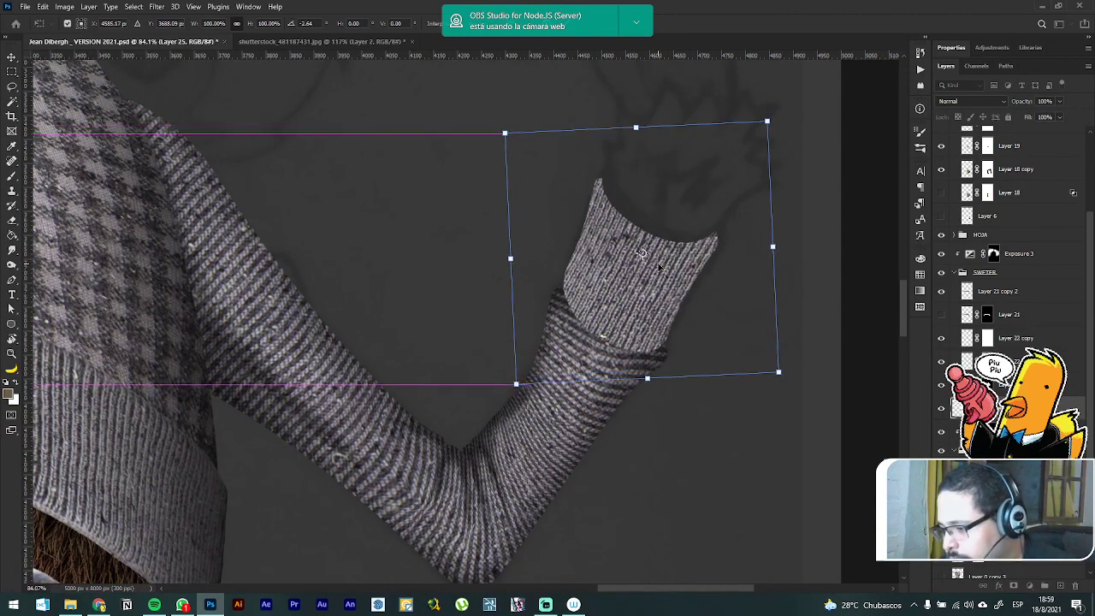
pyautogui.press('Return')
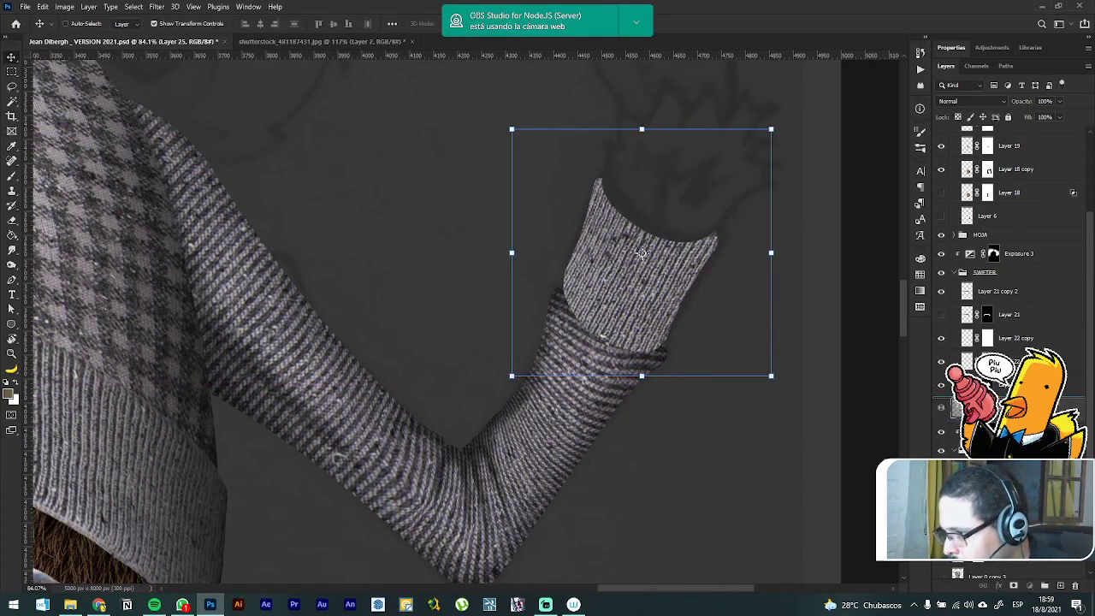
# Step: Duplicate the sleeve's Exposure adjustment above the cuff, clip it to the cuff layer, and reset its mask to solid black
pyautogui.keyDown('ctrl'); pyautogui.click(368, 318); pyautogui.keyUp('ctrl')
pyautogui.rightClick(1052, 405)
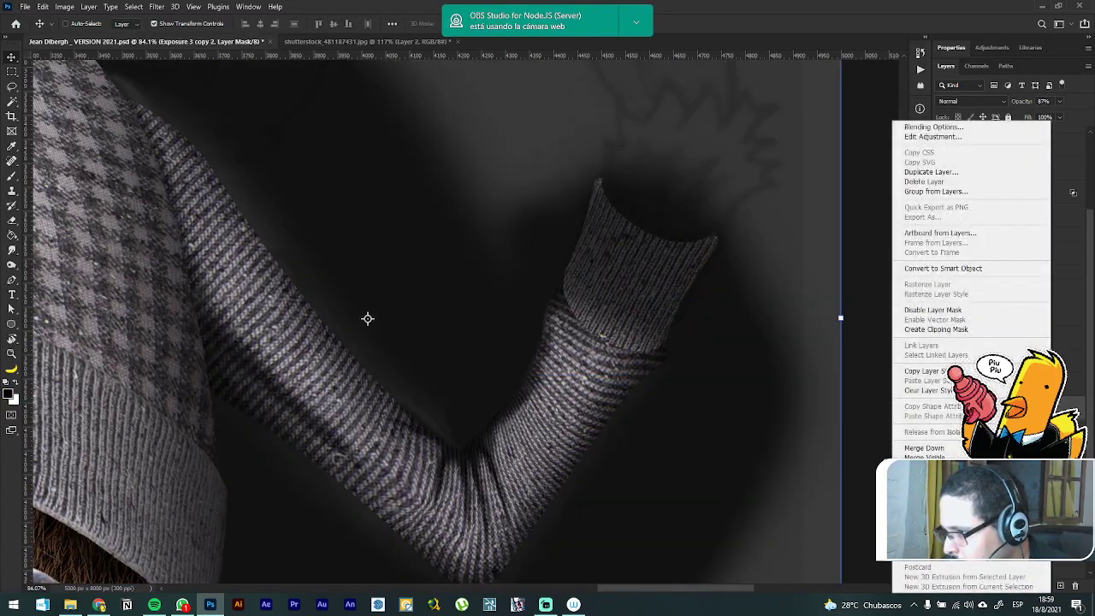
pyautogui.click(950, 331)
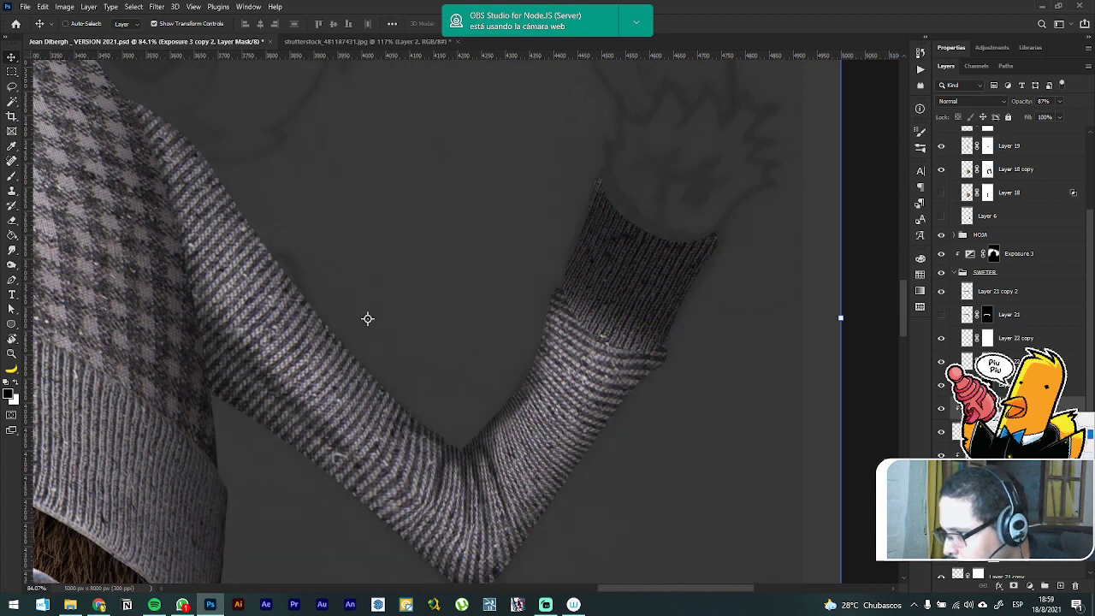
pyautogui.click(1026, 433)
pyautogui.click(1013, 587)
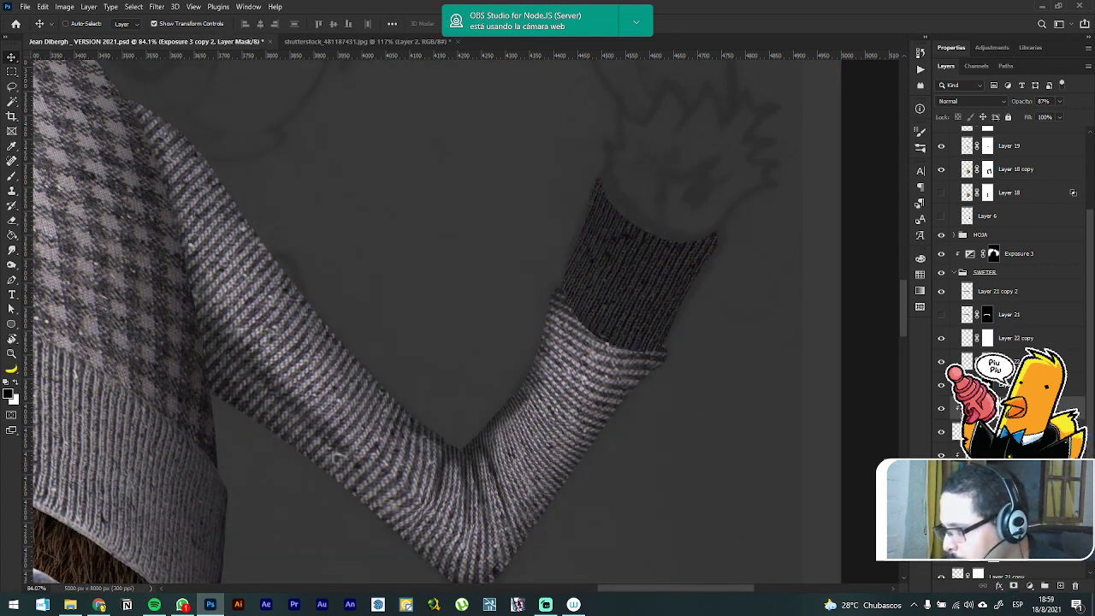
pyautogui.hotkey('ctrl', 'i')
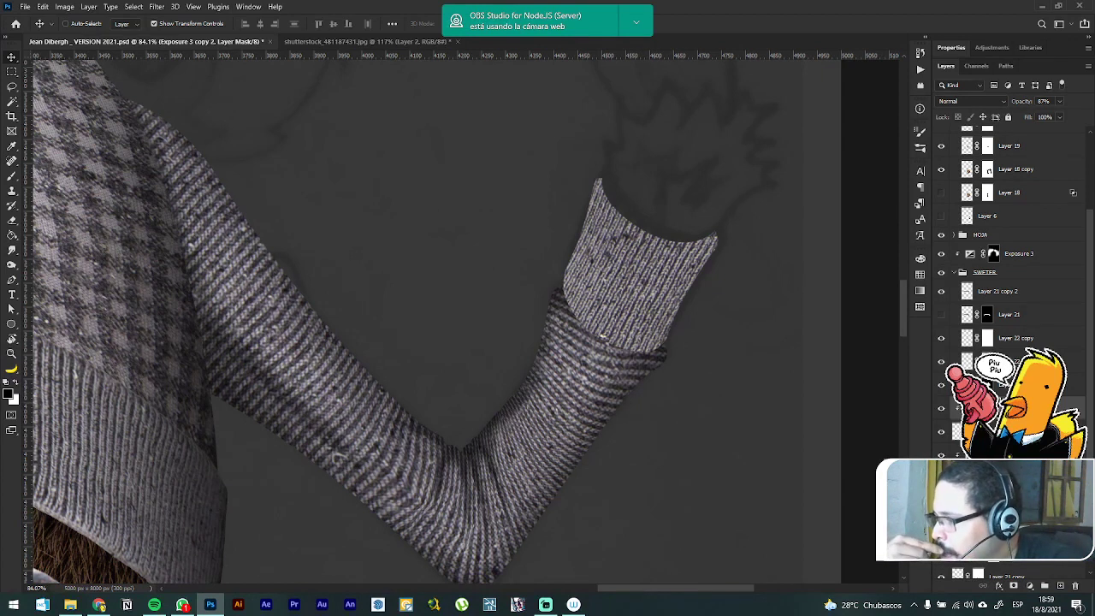
# Step: Choose the Jazza's - Soft Eraser brush, lower its hardness to the minimum and increase its size
pyautogui.press('b')
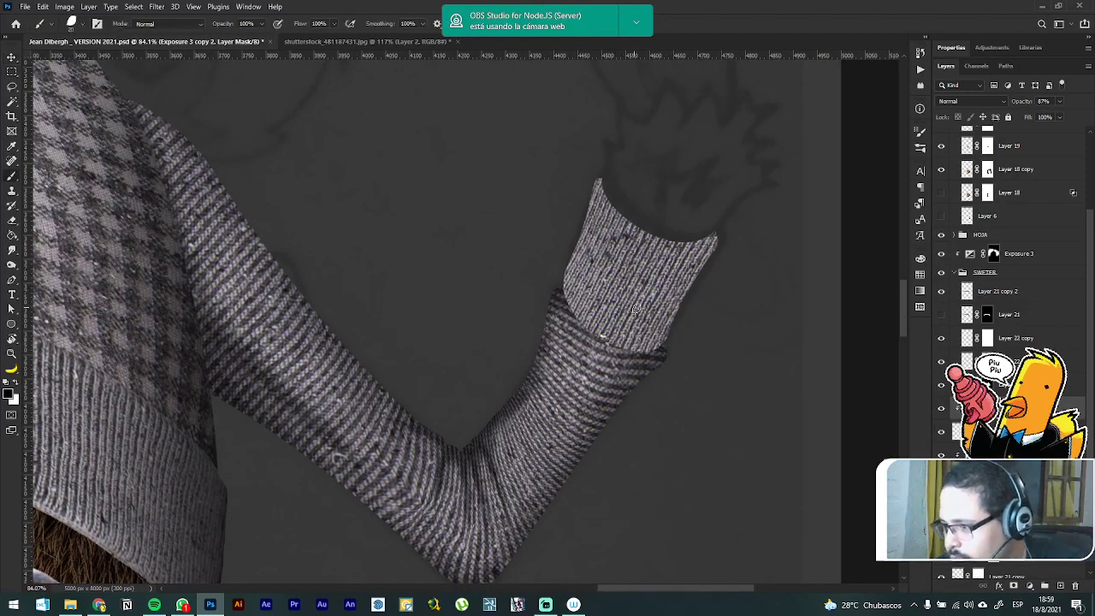
pyautogui.rightClick(669, 342)
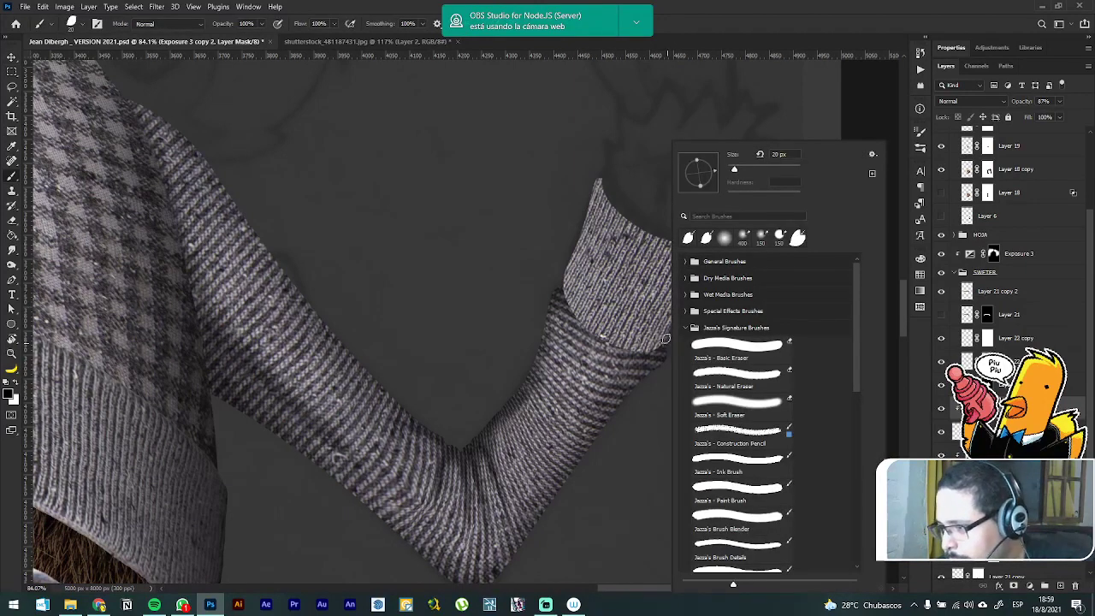
pyautogui.click(729, 402)
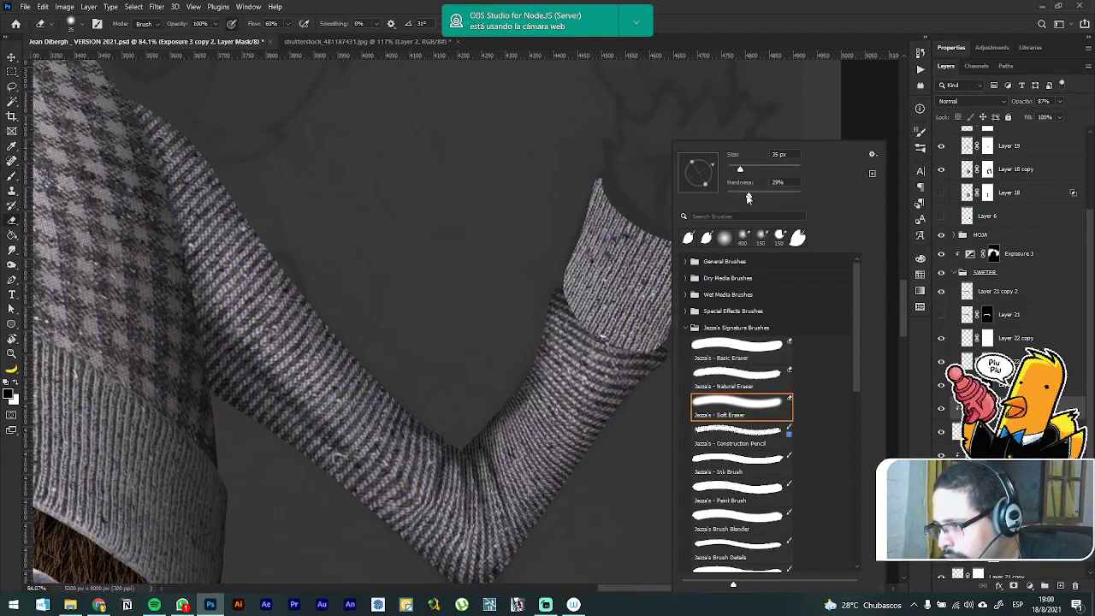
pyautogui.moveTo(748, 197); pyautogui.dragTo(727, 197)
pyautogui.click(753, 152)
pyautogui.write('100')
pyautogui.press('Return')
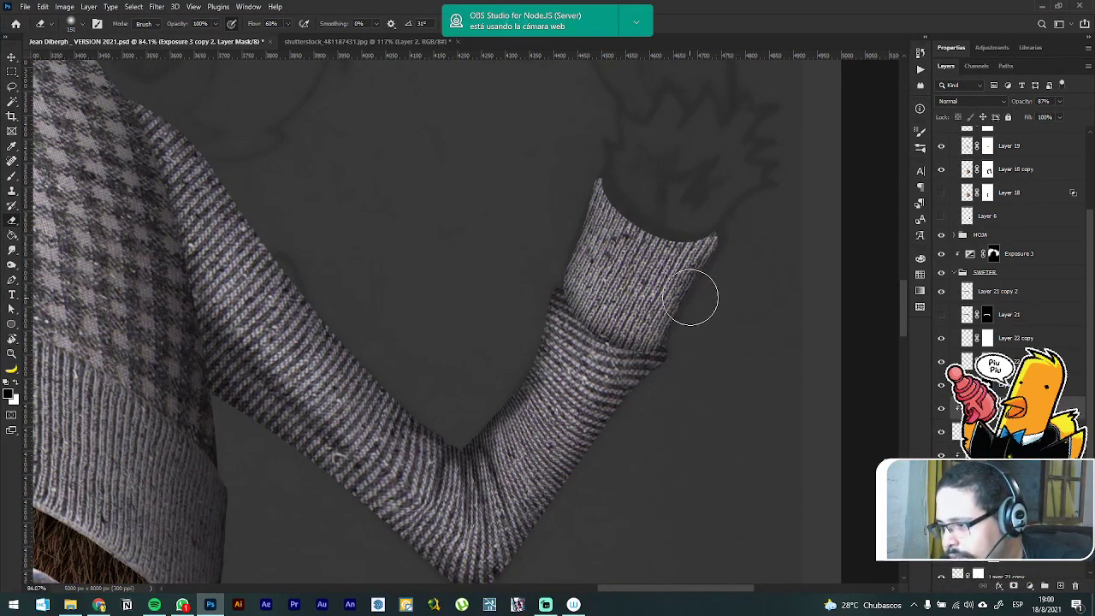
# Step: Enlarge the soft eraser to 700 px and work on the Exposure mask to shade the right side of the cuff
pyautogui.press(']')
pyautogui.press(']')
pyautogui.press(']')
pyautogui.press(']')
pyautogui.press(']')
pyautogui.press(']')
pyautogui.press(']')
pyautogui.press(']')
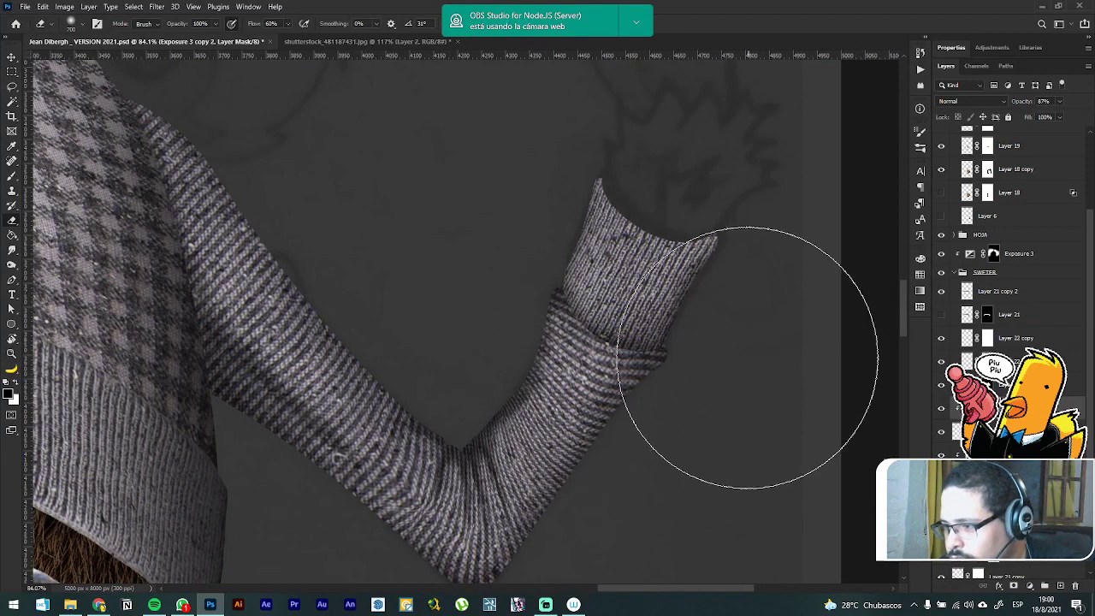
pyautogui.press('shift')
# Step: Try to darken the sleeve and cuff's left edge with a 250 px soft eraser stroke on the Exposure mask
pyautogui.press('[')
pyautogui.press('[')
pyautogui.press('[')
pyautogui.press('[')
pyautogui.press('[')
pyautogui.press('[')
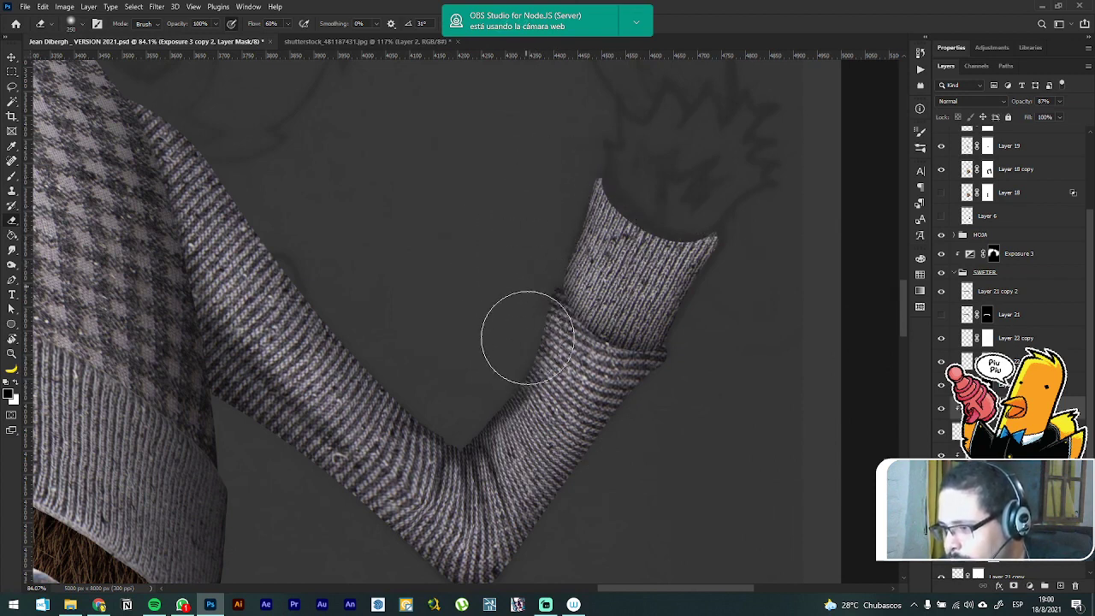
pyautogui.moveTo(533, 305)
pyautogui.mouseDown()
pyautogui.moveTo(561, 247)
pyautogui.moveTo(533, 344)
pyautogui.mouseUp()
pyautogui.hotkey('ctrl', 'z')
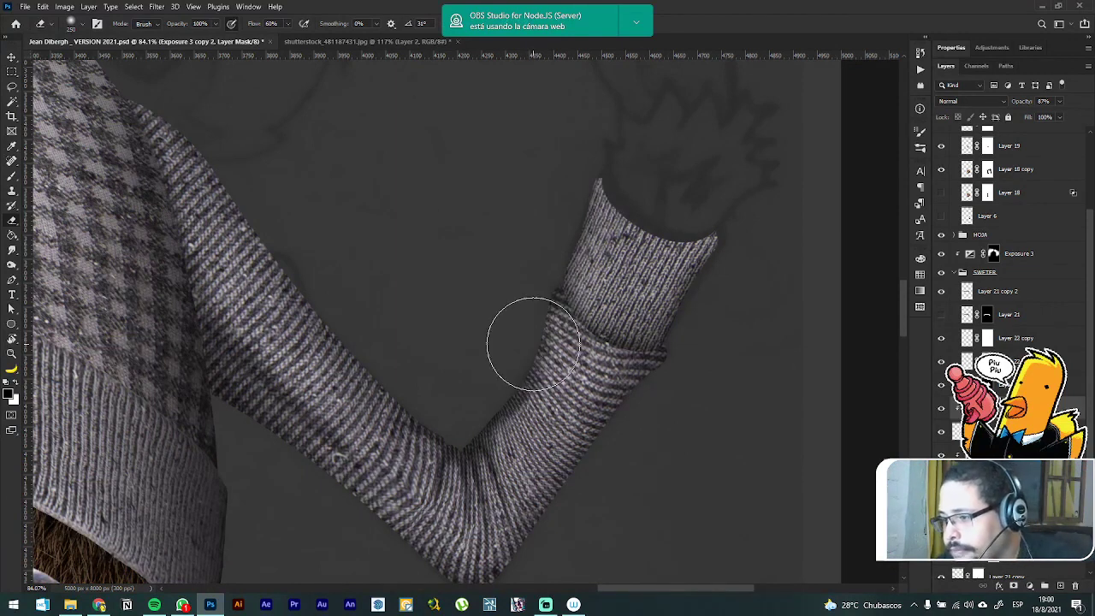
# Step: Darken the cuff's right edge with a 400 px soft eraser stroke on the Exposure mask
pyautogui.press(']')
pyautogui.press(']')
pyautogui.press(']')
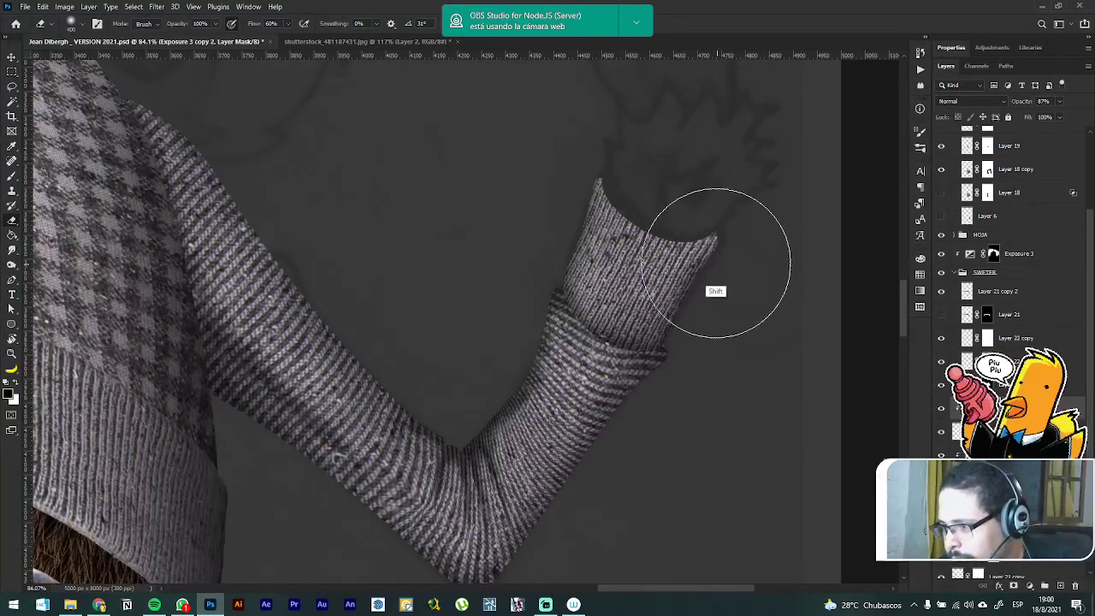
pyautogui.moveTo(721, 240)
pyautogui.mouseDown()
pyautogui.moveTo(697, 349)
pyautogui.moveTo(642, 434)
pyautogui.mouseUp()
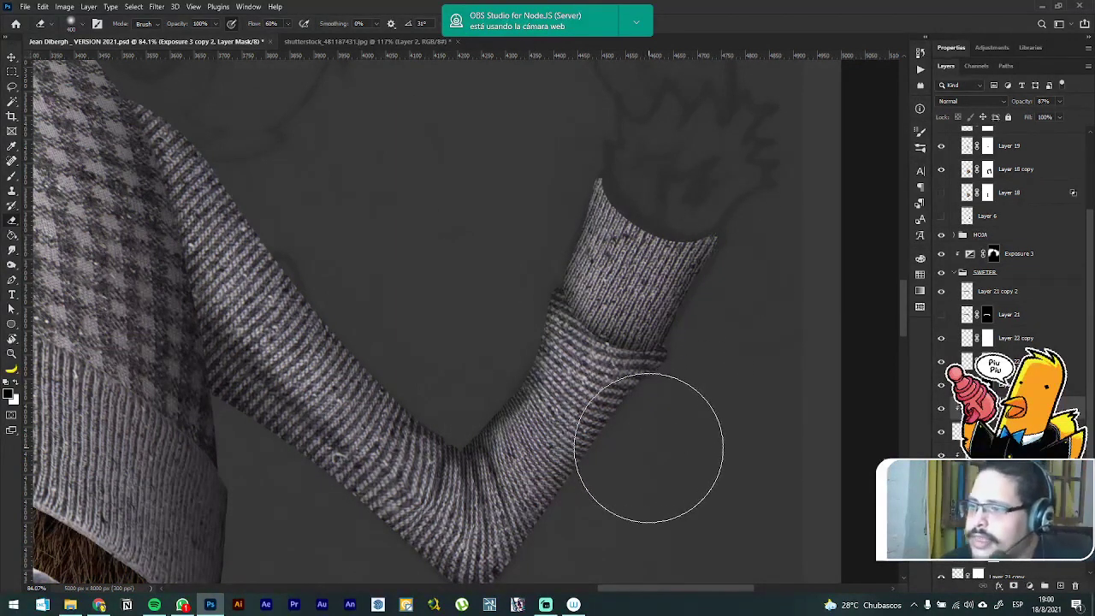
pyautogui.scroll(-5, 655, 371)
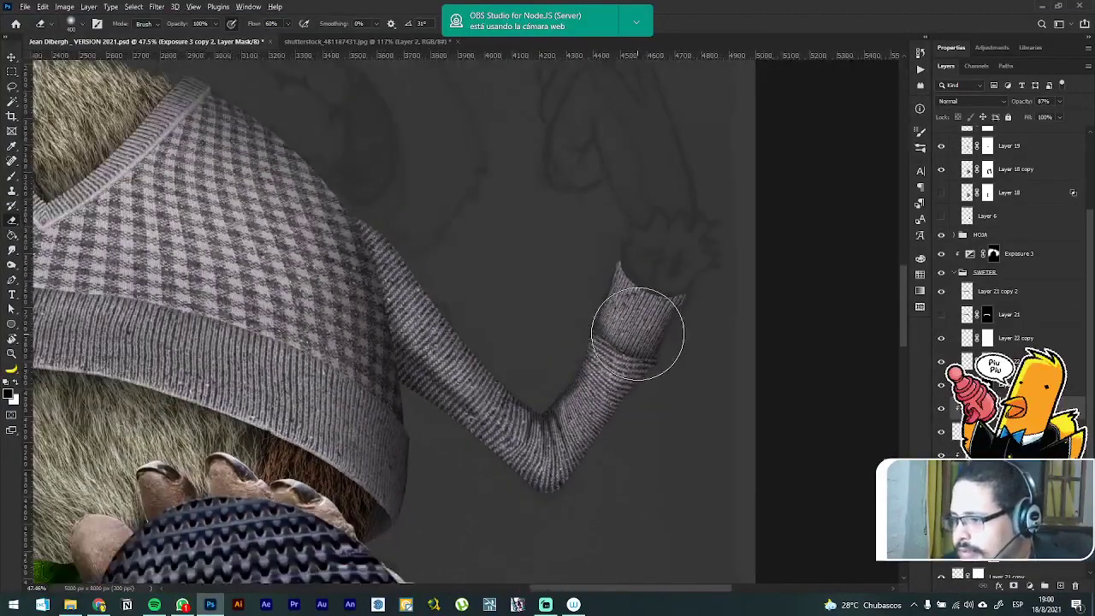
# Step: Shade the seam where the cuff meets the sleeve using a 50 px soft eraser stroke on the Exposure mask
pyautogui.scroll(5, 637, 334)
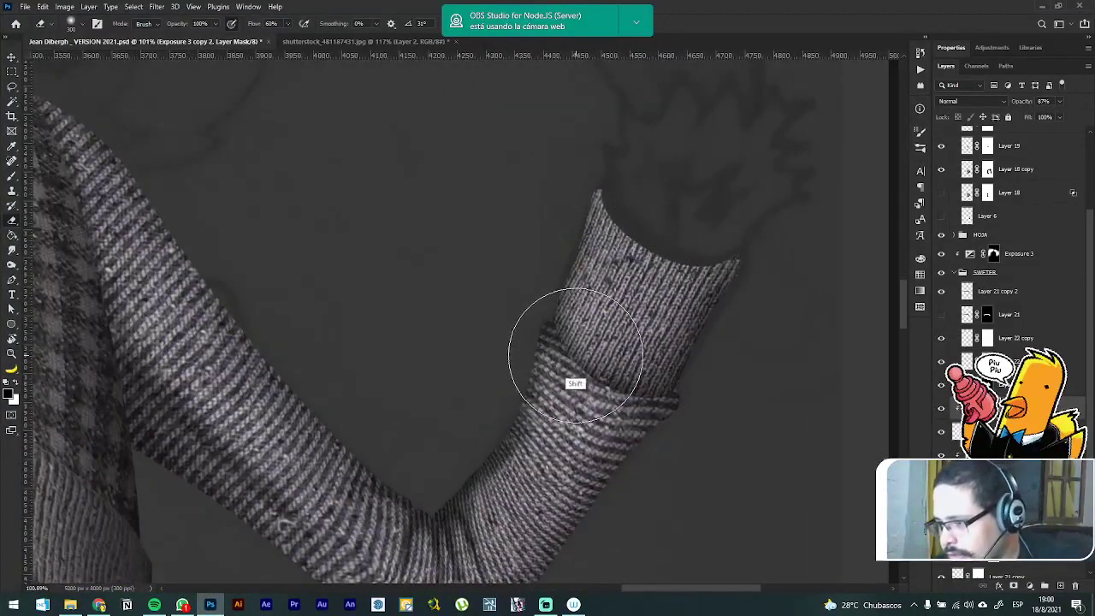
pyautogui.press('[')
pyautogui.press('[')
pyautogui.press('[')
pyautogui.press('[')
pyautogui.press('[')
pyautogui.press('[')
pyautogui.press('[')
pyautogui.press('[')
pyautogui.press('[')
pyautogui.press('[')
pyautogui.press('[')
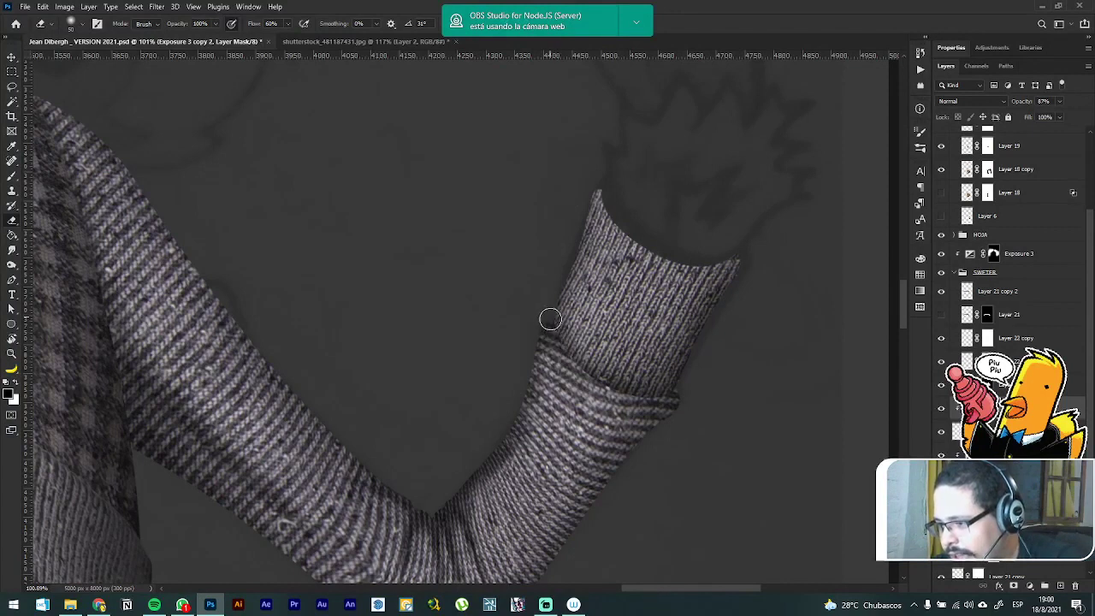
pyautogui.moveTo(550, 320)
pyautogui.mouseDown()
pyautogui.moveTo(588, 381)
pyautogui.moveTo(548, 331)
pyautogui.moveTo(566, 364)
pyautogui.moveTo(628, 400)
pyautogui.moveTo(663, 401)
pyautogui.mouseUp()
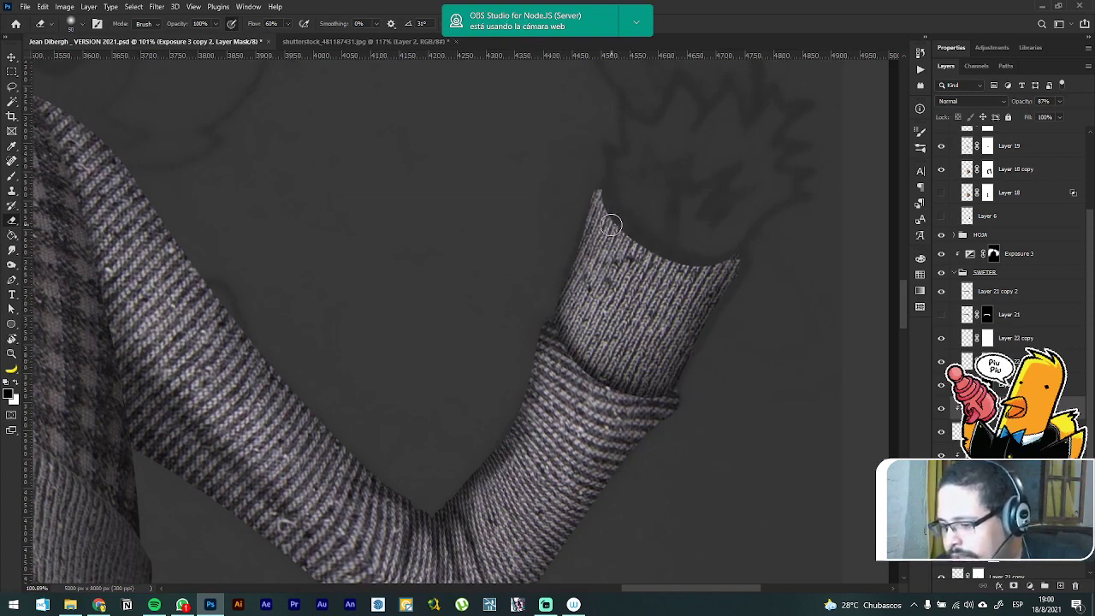
# Step: Swap the mask colors to lighten the rim of the cuff's opening, restore black as foreground, and set the eraser size to 70 px
pyautogui.press('x')
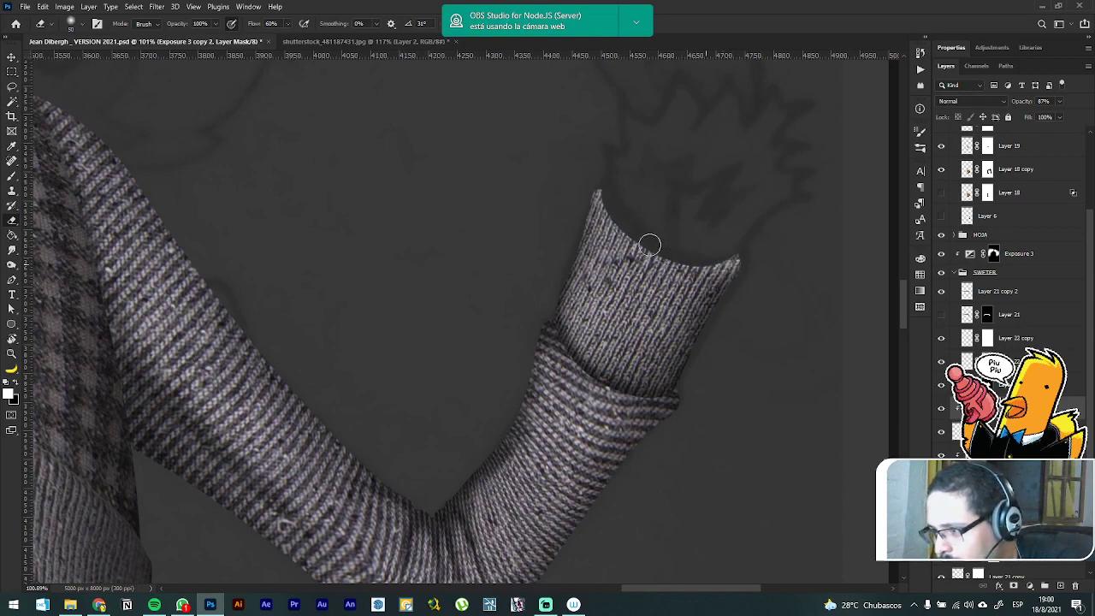
pyautogui.press('x')
pyautogui.press(']')
pyautogui.press(']')
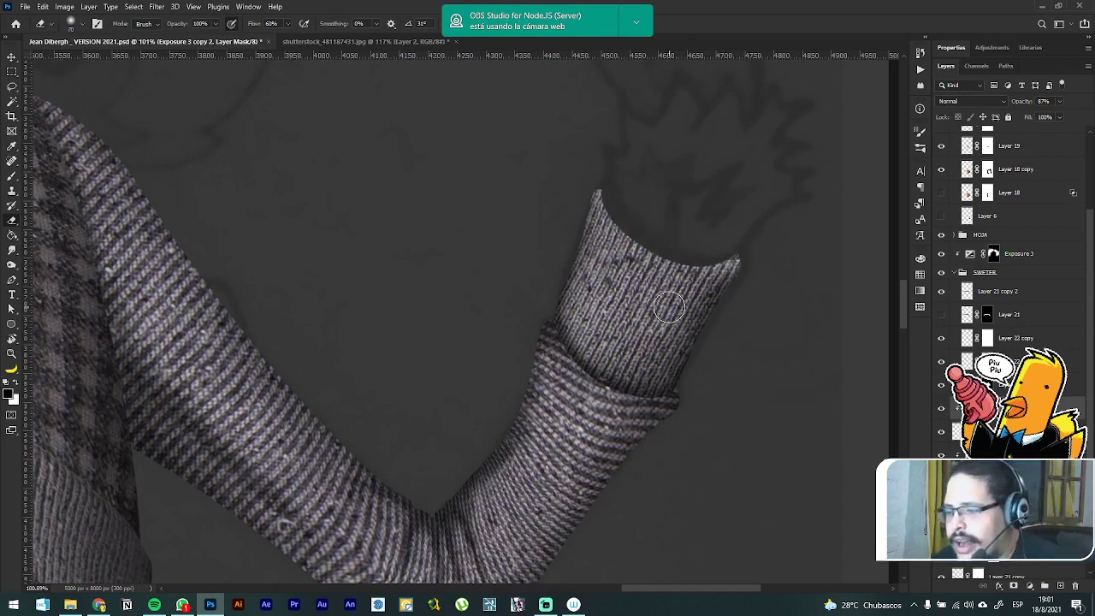
# Step: Hide the sleeve texture while leaving the knitted cuff visible over the arm sketch, with the Move tool active
pyautogui.scroll(-5, 659, 304)
pyautogui.press('v')
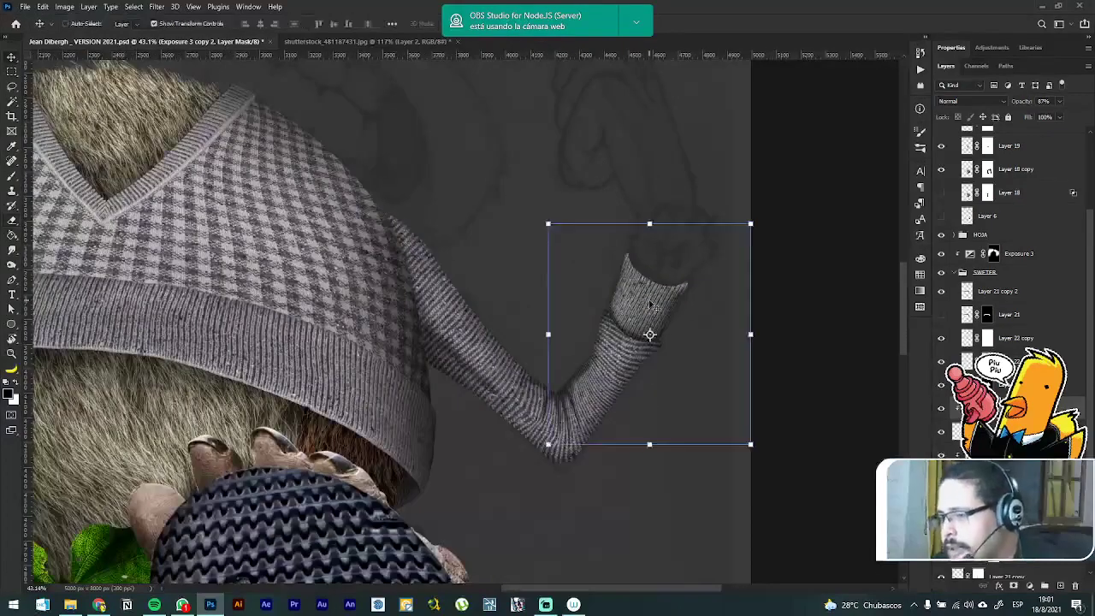
pyautogui.scroll(2, 655, 324)
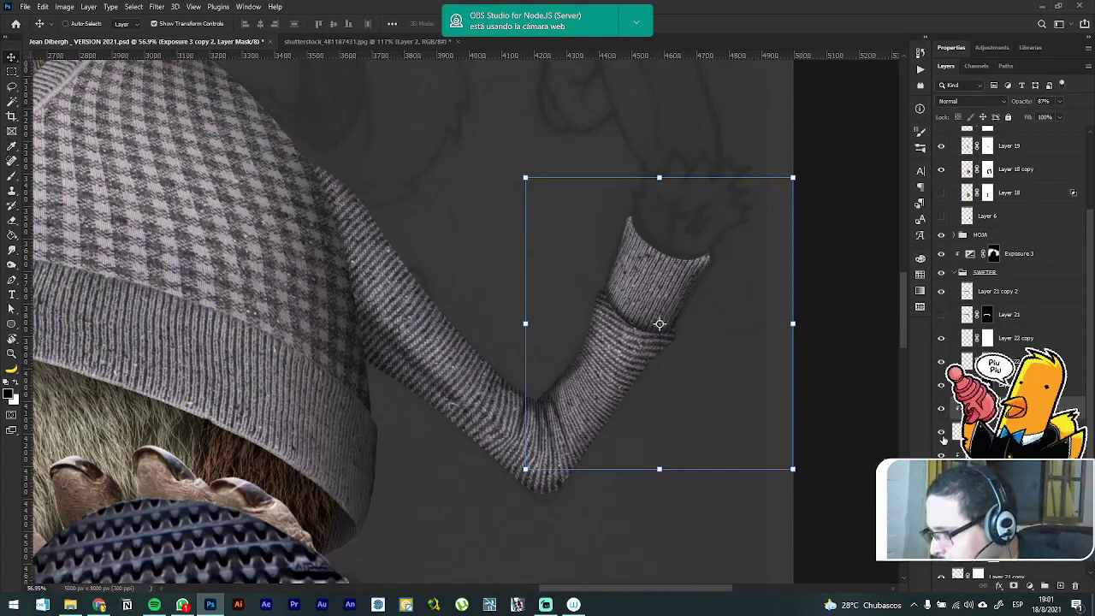
pyautogui.click(941, 434)
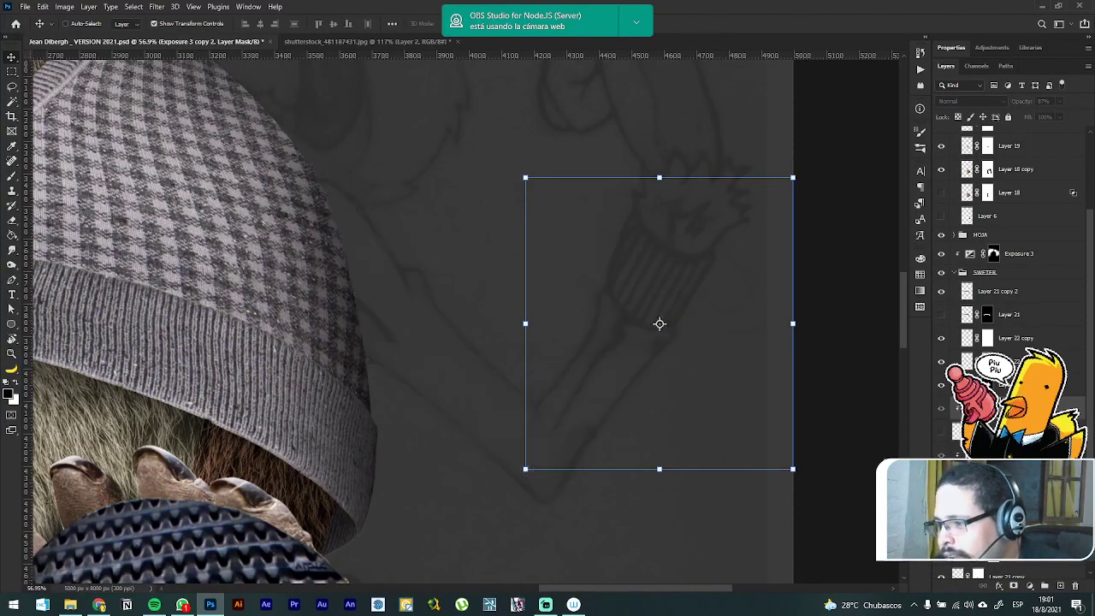
pyautogui.click(941, 434)
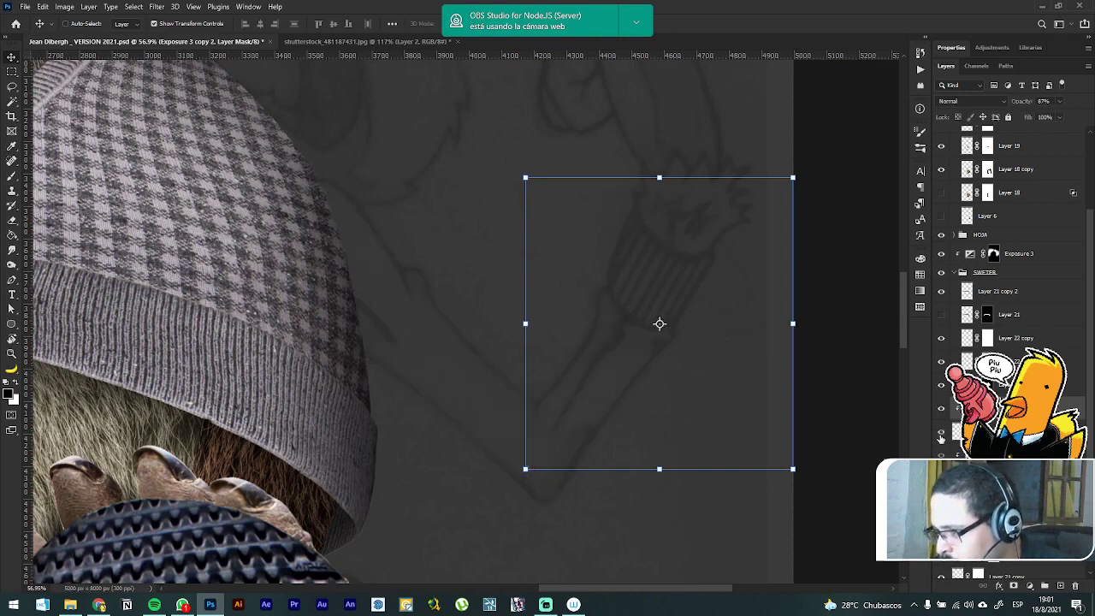
pyautogui.click(941, 437)
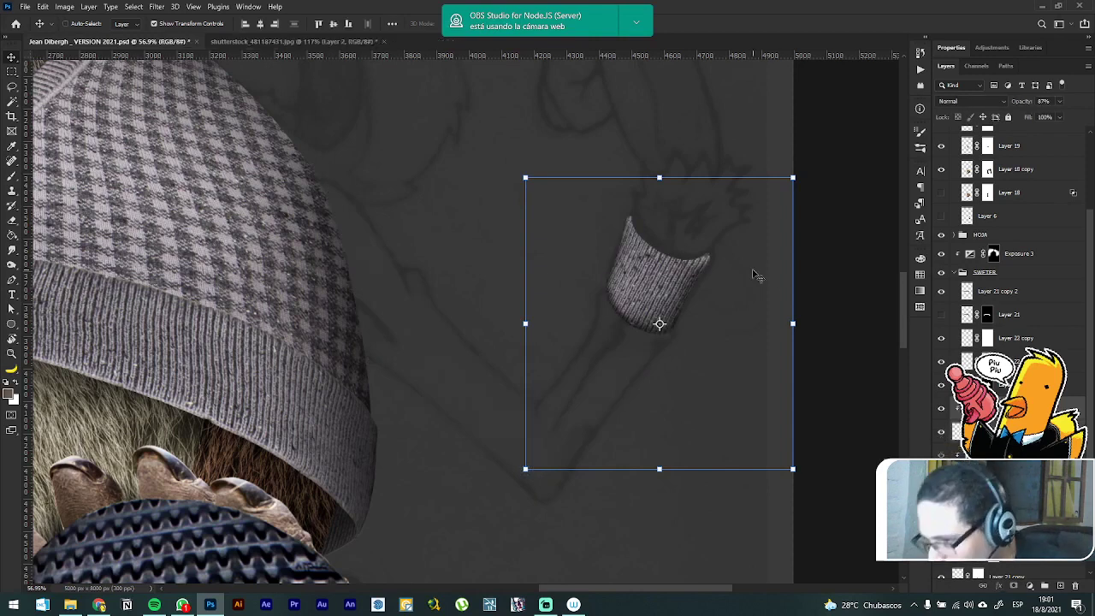
# Step: Rotate the knitted cuff by about 1.64° and nudge it slightly upward on the sketched wrist
pyautogui.moveTo(804, 172); pyautogui.dragTo(813, 171)
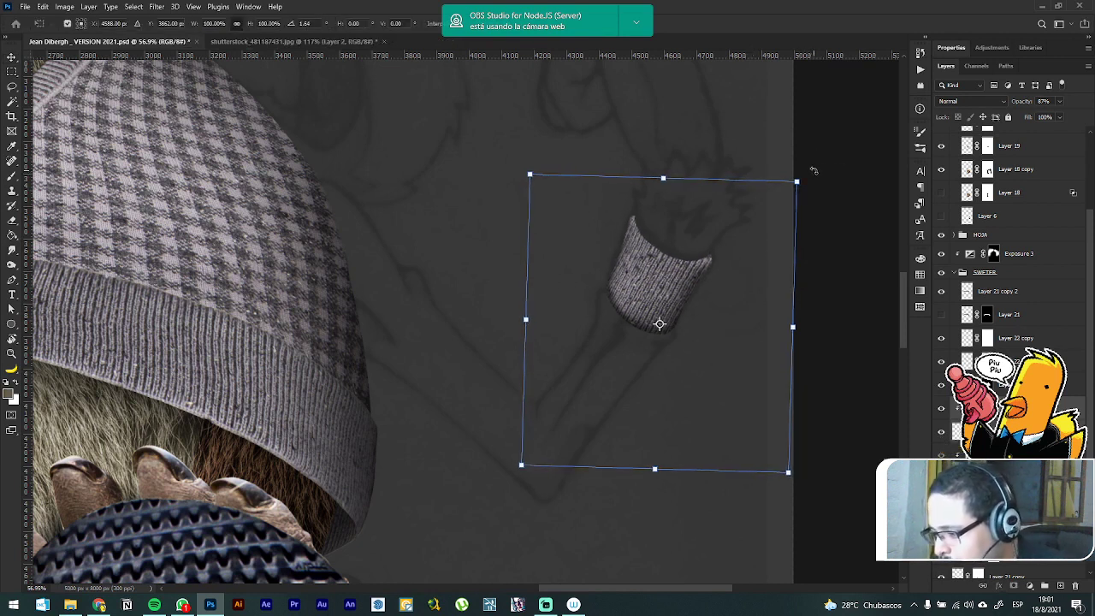
pyautogui.press('Return')
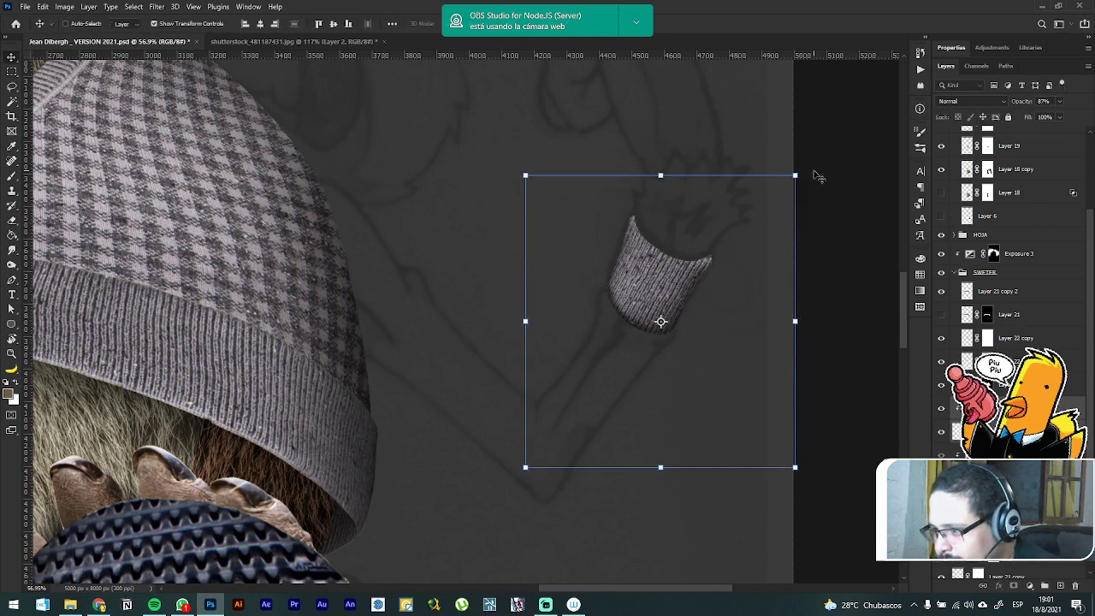
pyautogui.press('Up')
pyautogui.press('Up')
pyautogui.press('Up')
pyautogui.press('Up')
pyautogui.press('Up')
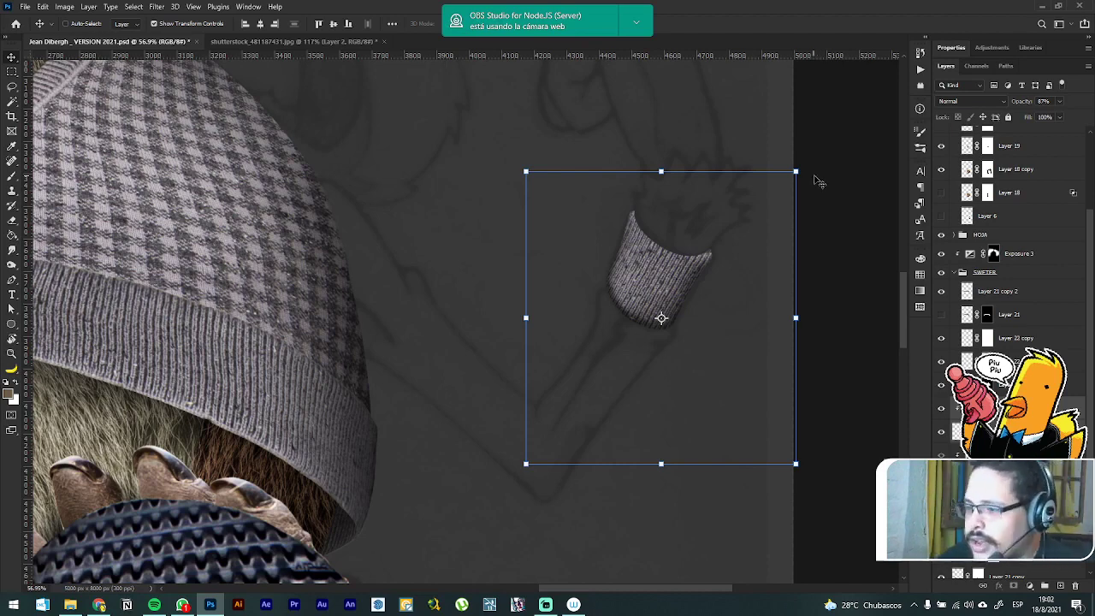
# Step: Smudge the cuff's shading on the Exposure 3 copy 2 mask with a 150 px brush, pulling it up toward the opening
pyautogui.scroll(5, 773, 194)
pyautogui.scroll(-3, 698, 278)
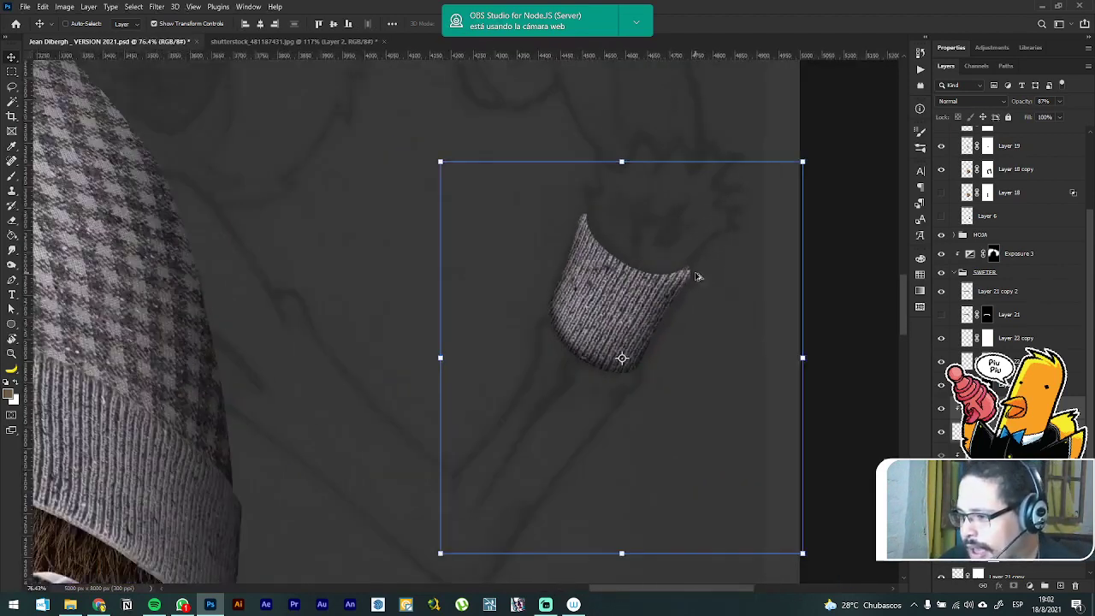
pyautogui.scroll(3, 668, 282)
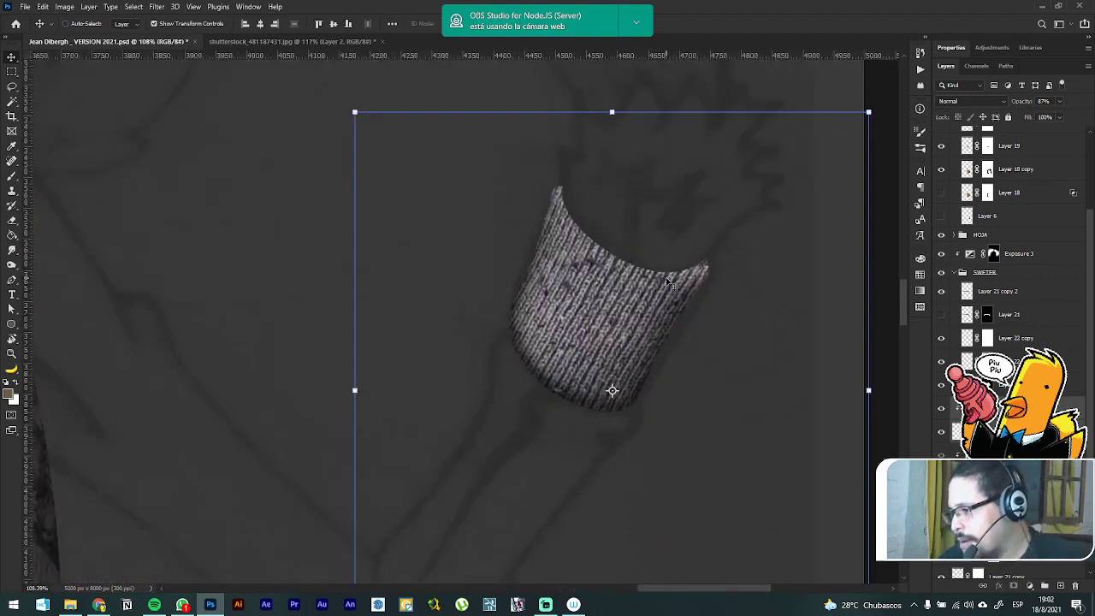
pyautogui.click(1027, 408)
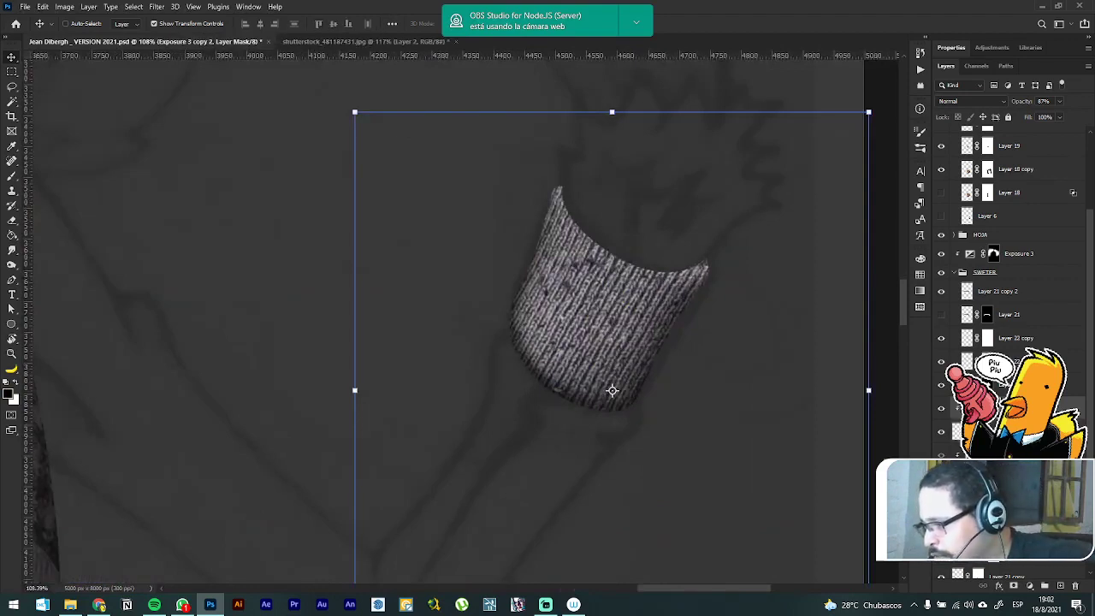
pyautogui.click(11, 250)
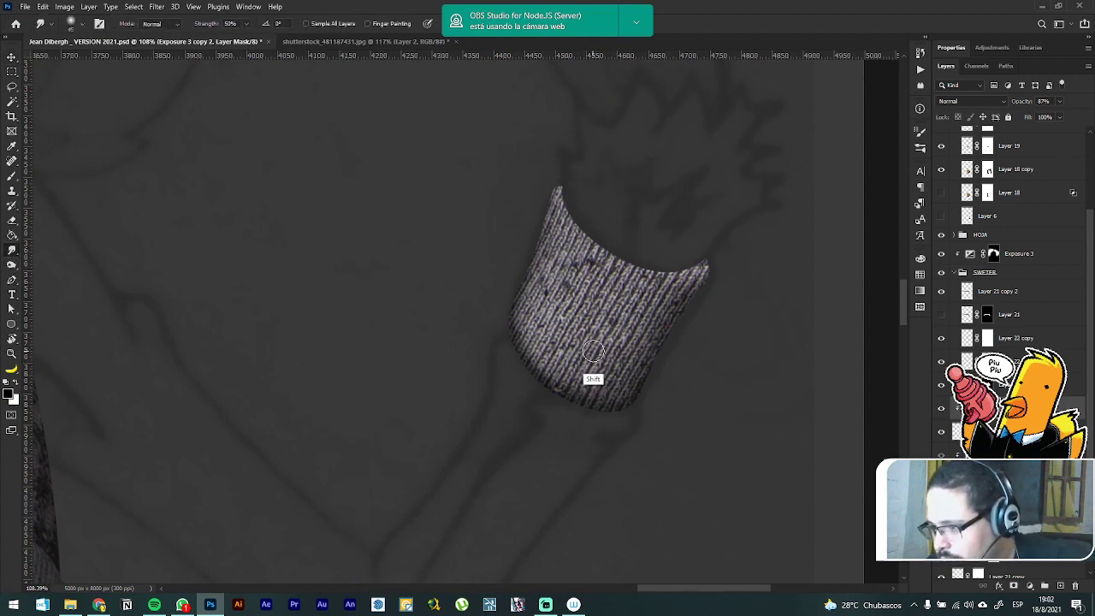
pyautogui.press(']')
pyautogui.press(']')
pyautogui.press(']')
pyautogui.press(']')
pyautogui.press(']')
pyautogui.press(']')
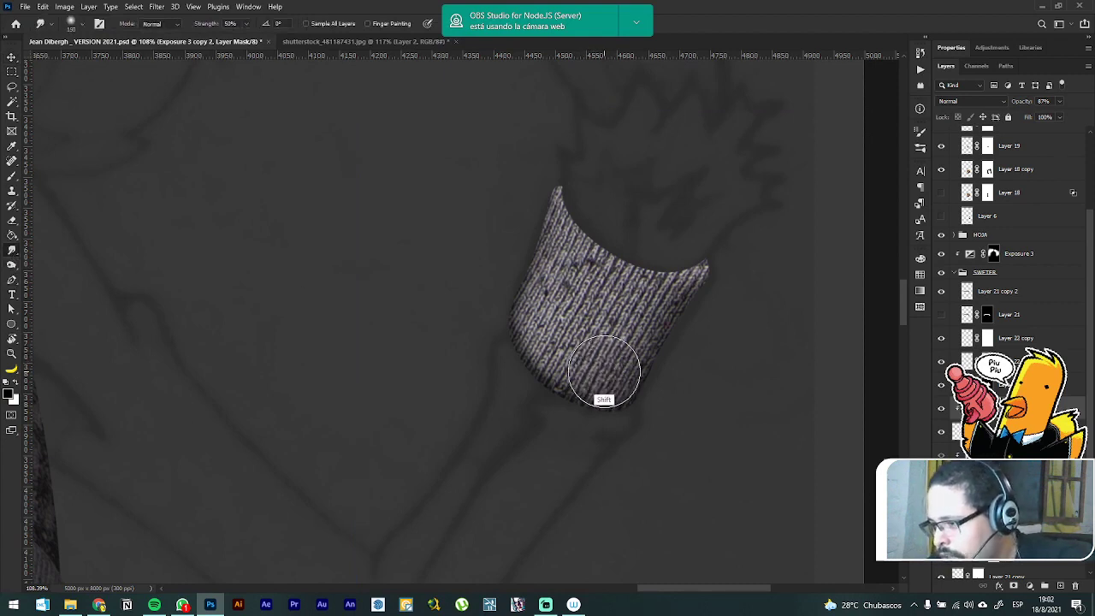
pyautogui.moveTo(603, 376)
pyautogui.mouseDown()
pyautogui.moveTo(577, 358)
pyautogui.moveTo(562, 360)
pyautogui.moveTo(560, 316)
pyautogui.moveTo(550, 318)
pyautogui.moveTo(603, 324)
pyautogui.moveTo(614, 345)
pyautogui.moveTo(660, 353)
pyautogui.moveTo(645, 360)
pyautogui.moveTo(640, 344)
pyautogui.moveTo(579, 320)
pyautogui.moveTo(624, 352)
pyautogui.moveTo(592, 339)
pyautogui.moveTo(616, 371)
pyautogui.moveTo(599, 363)
pyautogui.moveTo(633, 328)
pyautogui.moveTo(701, 303)
pyautogui.moveTo(666, 315)
pyautogui.moveTo(709, 291)
pyautogui.moveTo(715, 252)
pyautogui.moveTo(686, 303)
pyautogui.moveTo(683, 243)
pyautogui.moveTo(684, 280)
pyautogui.moveTo(704, 248)
pyautogui.moveTo(621, 229)
pyautogui.mouseUp()
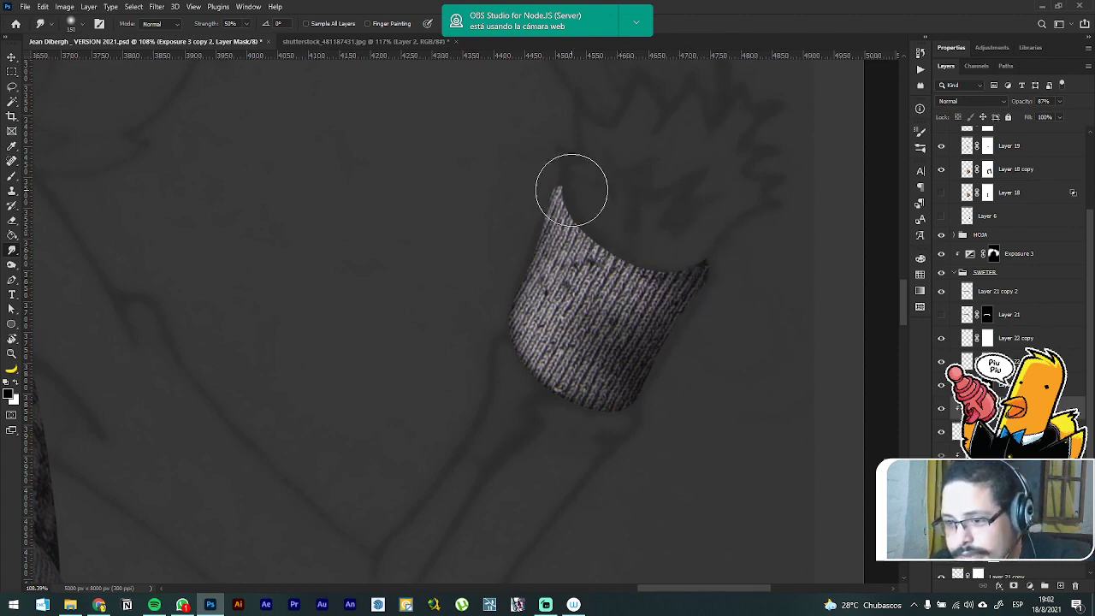
# Step: Lighten the right corner of the cuff's opening on the Exposure mask with Jazza's Soft Eraser at about 64 px and white foreground
pyautogui.click(11, 177)
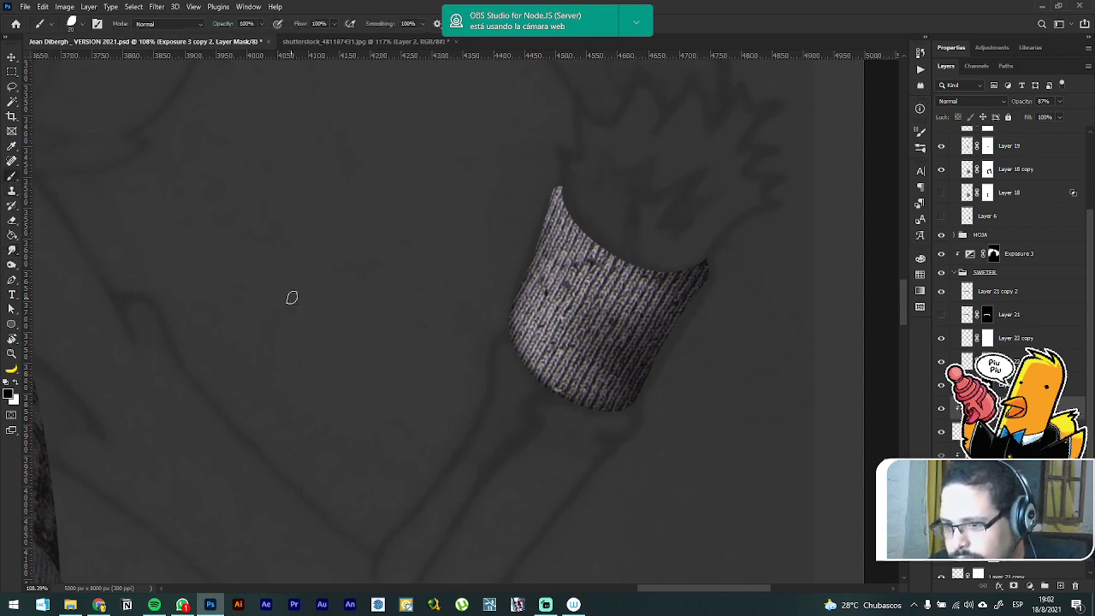
pyautogui.rightClick(608, 223)
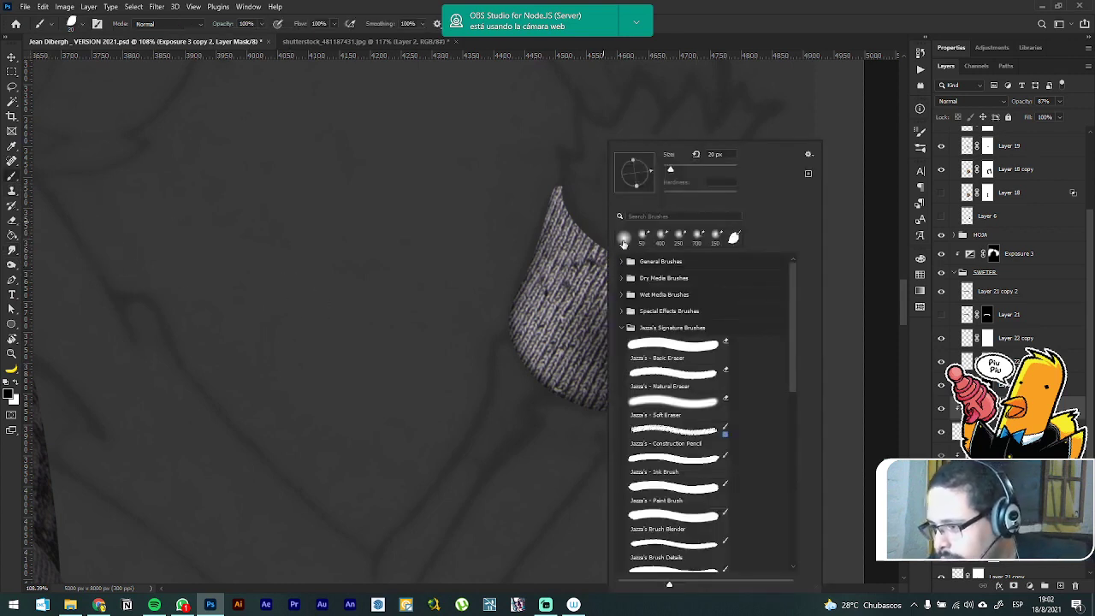
pyautogui.click(671, 402)
pyautogui.moveTo(685, 193); pyautogui.dragTo(644, 186)
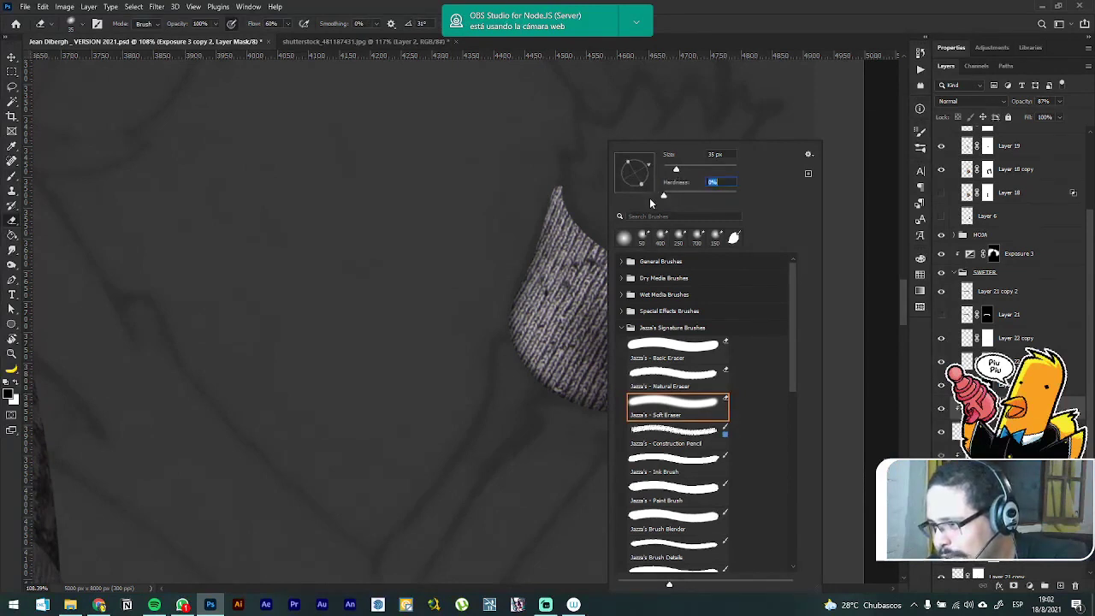
pyautogui.click(685, 170)
pyautogui.click(703, 34)
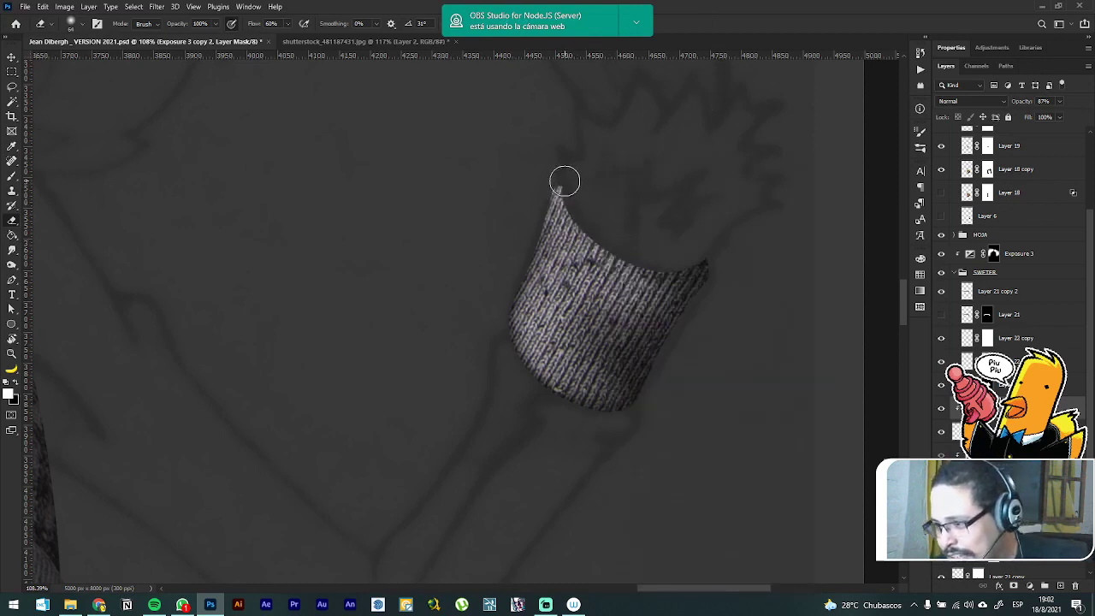
pyautogui.moveTo(668, 261); pyautogui.dragTo(701, 251)
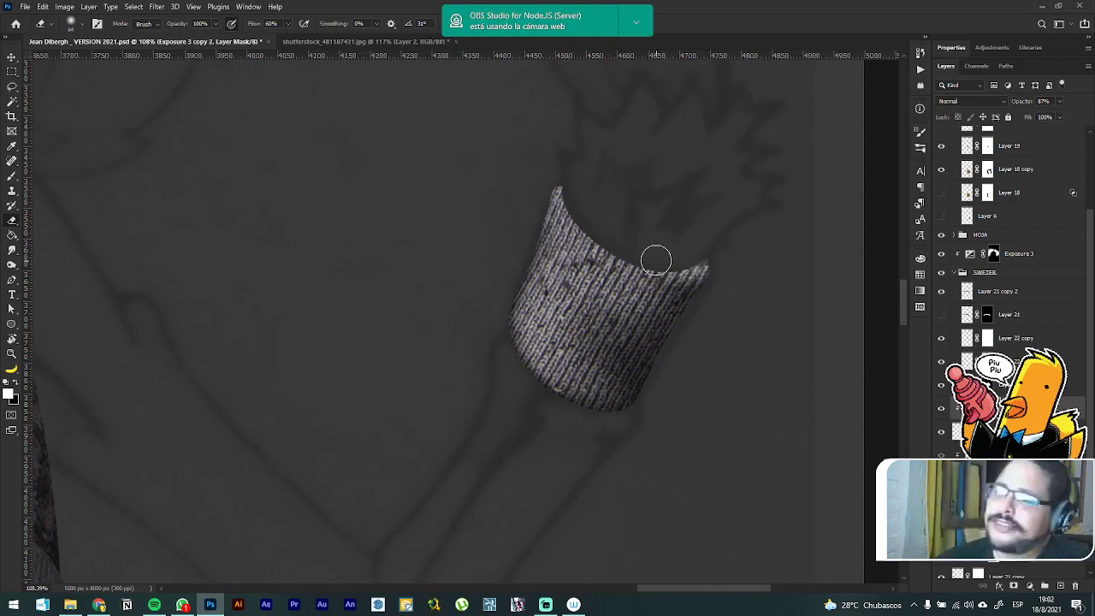
# Step: Collapse the SWETER group and show the SWETER MANGAS sleeve group again
pyautogui.scroll(-1, 660, 229)
pyautogui.scroll(-5, 663, 226)
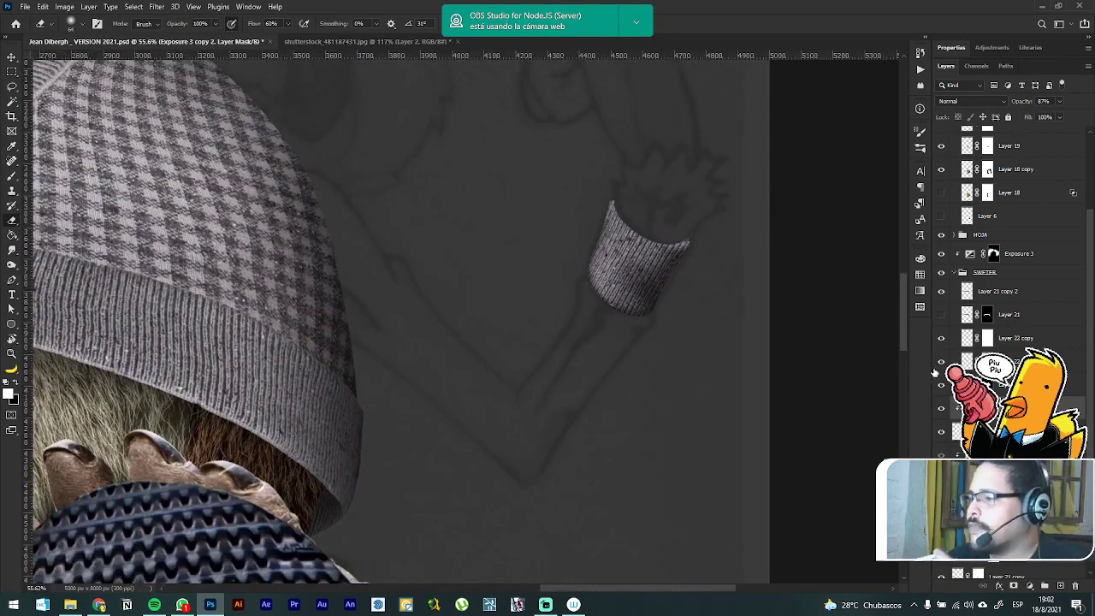
pyautogui.click(957, 273)
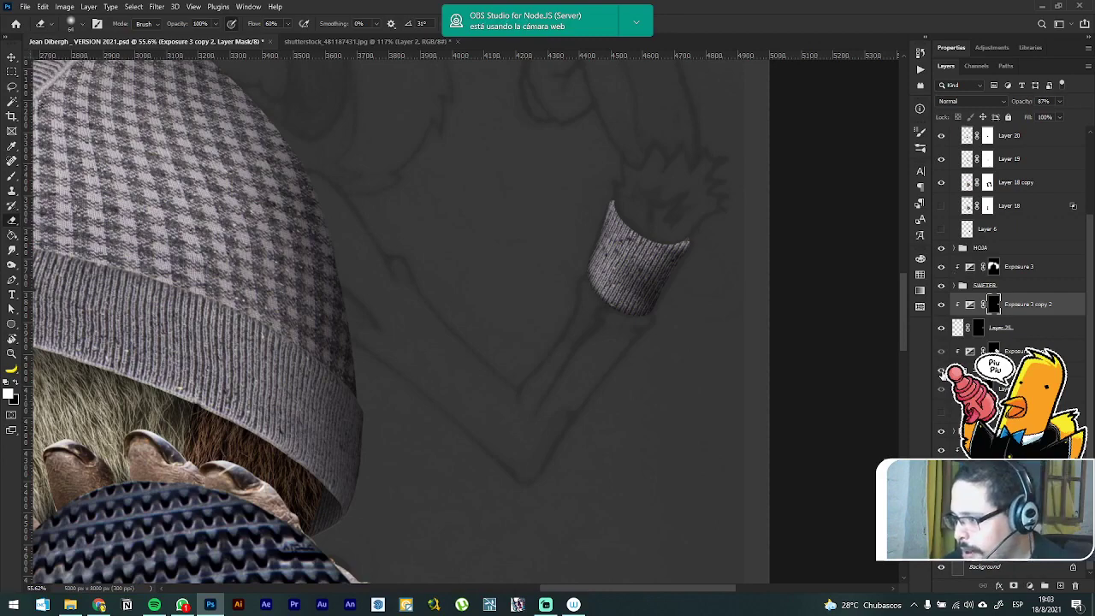
pyautogui.click(942, 372)
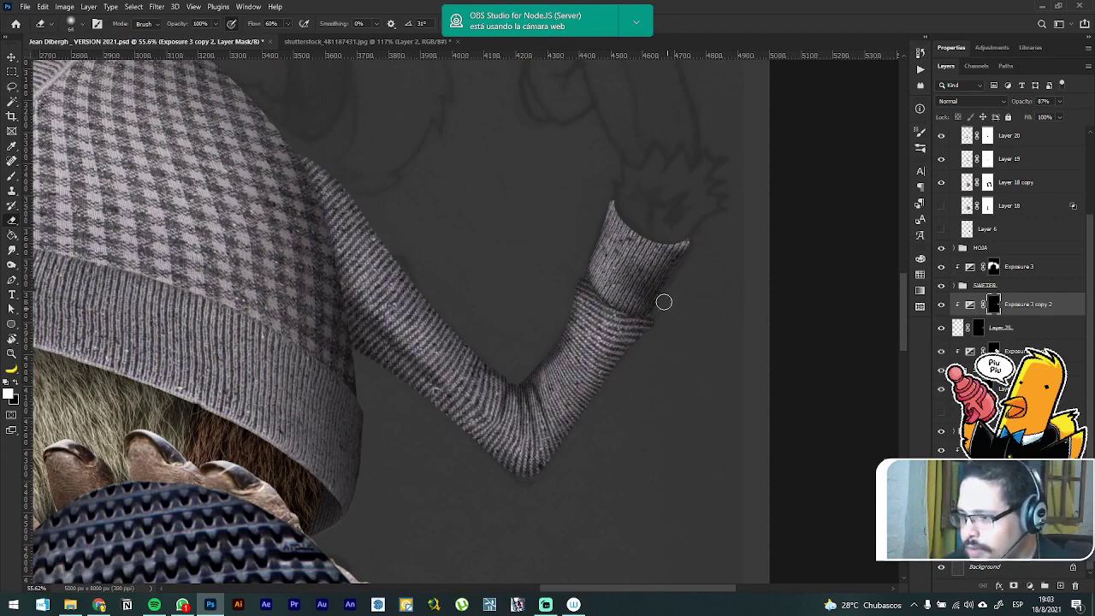
# Step: Examine how the cuff joins the sleeve, comparing the arm with the sleeve texture hidden and shown
pyautogui.scroll(-3, 664, 302)
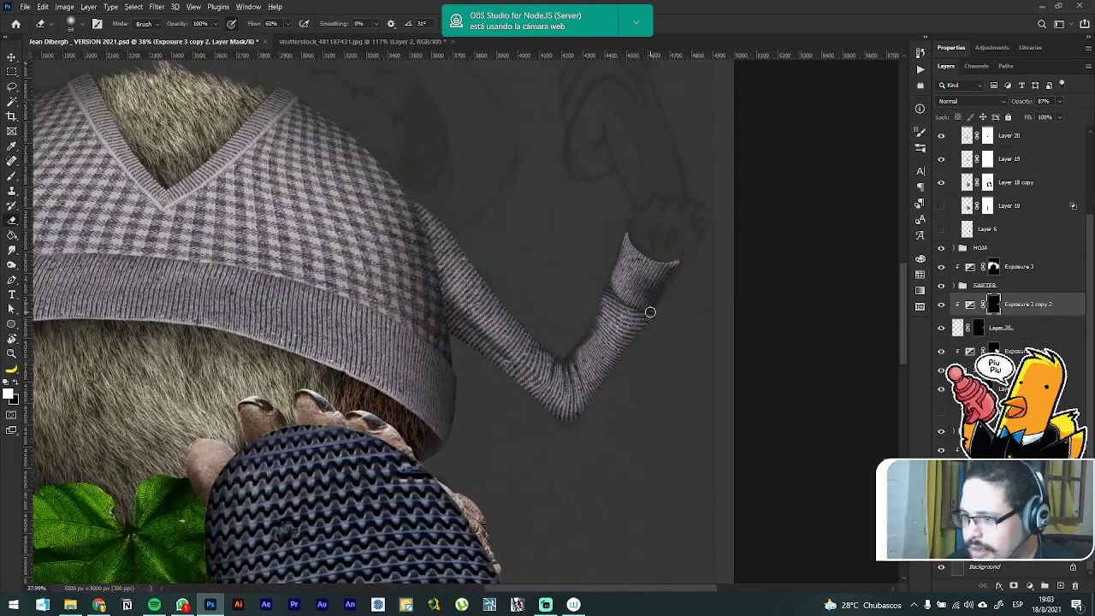
pyautogui.scroll(5, 650, 311)
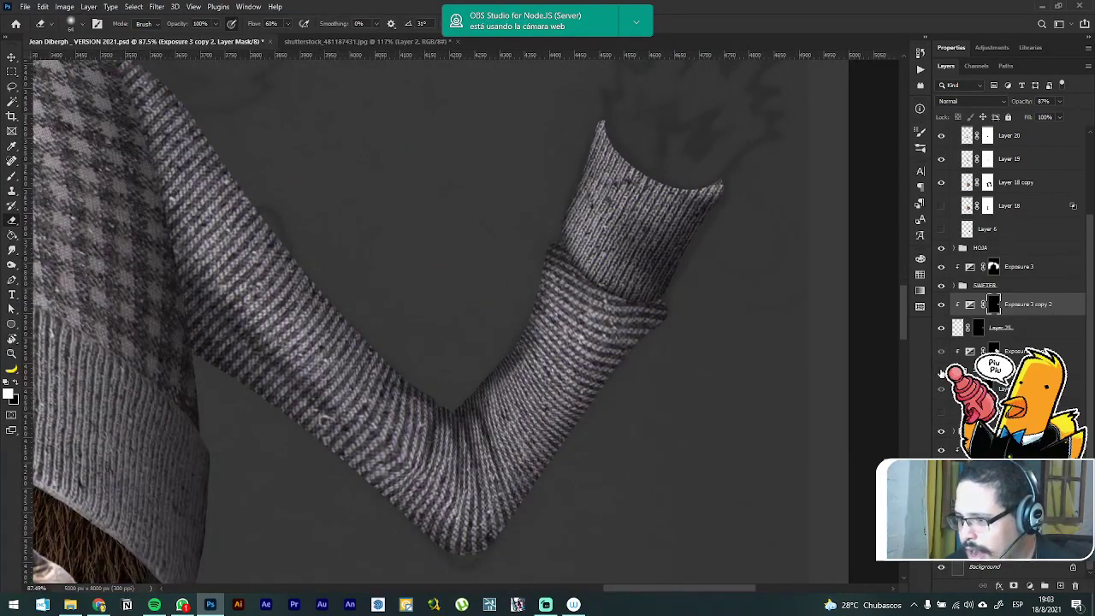
pyautogui.click(941, 374)
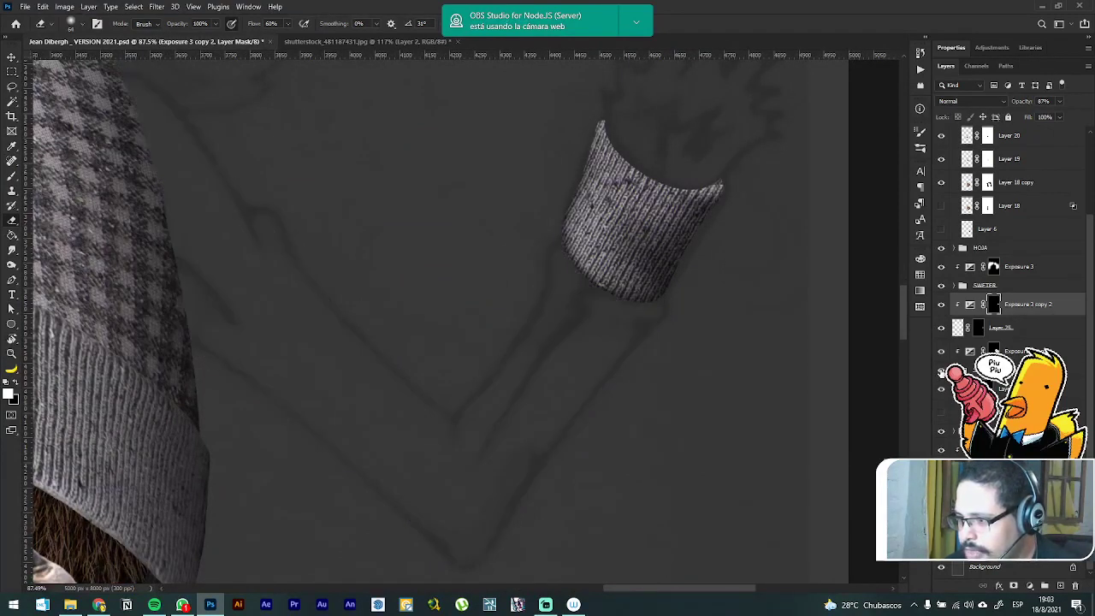
pyautogui.click(942, 373)
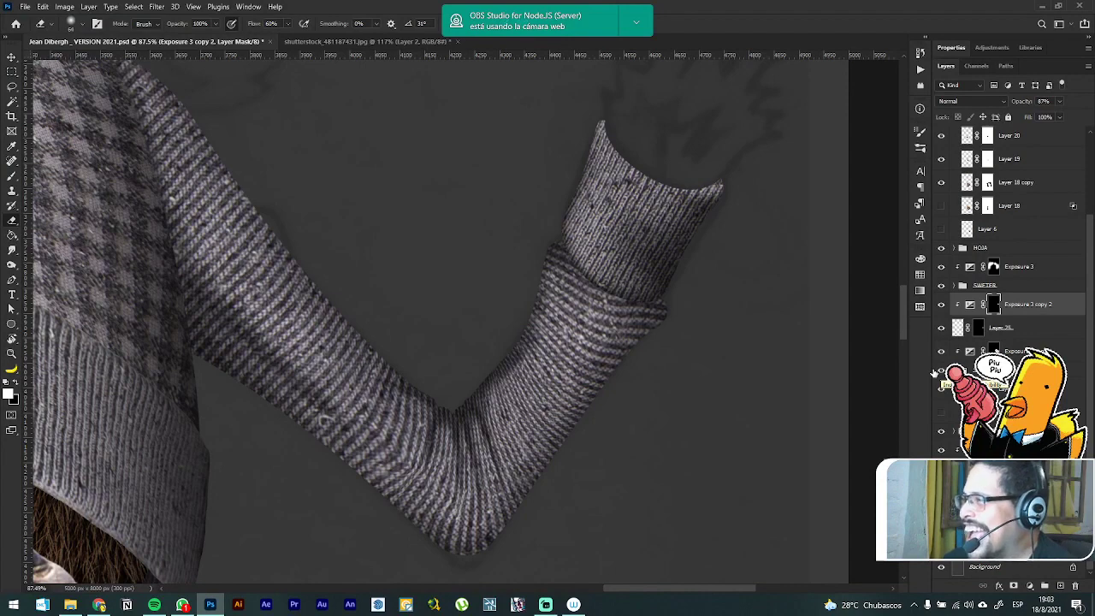
pyautogui.scroll(3, 611, 282)
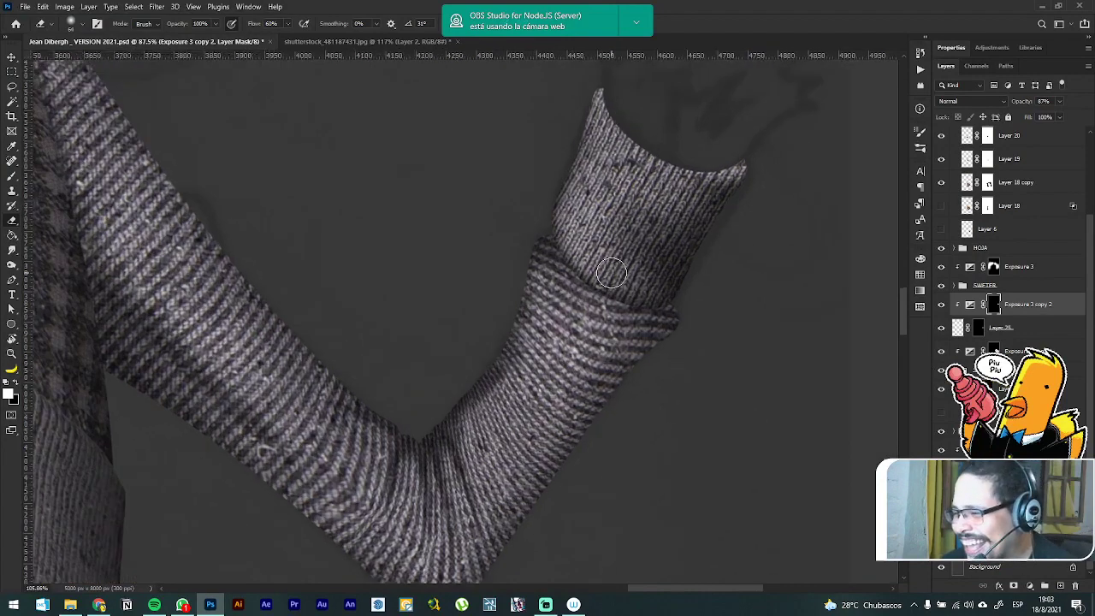
pyautogui.scroll(-3, 611, 282)
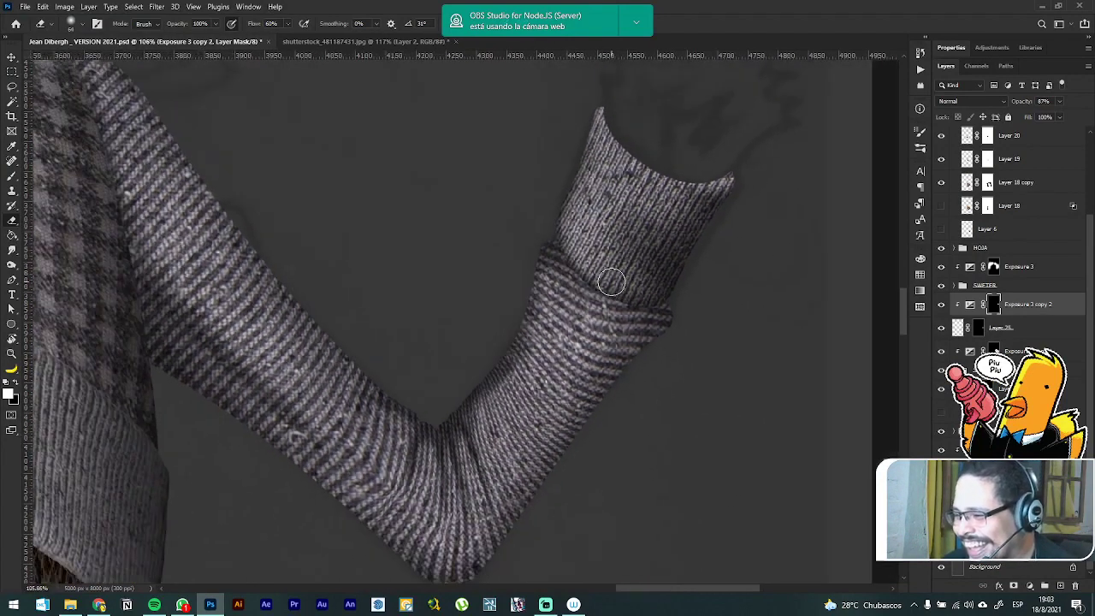
pyautogui.scroll(1, 612, 282)
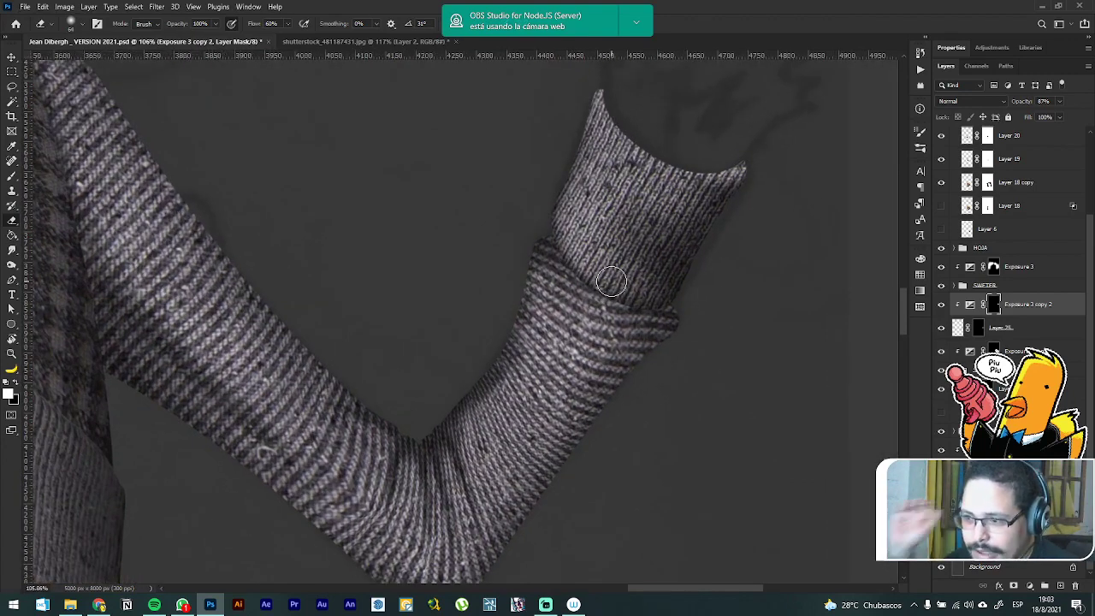
pyautogui.scroll(2, 609, 279)
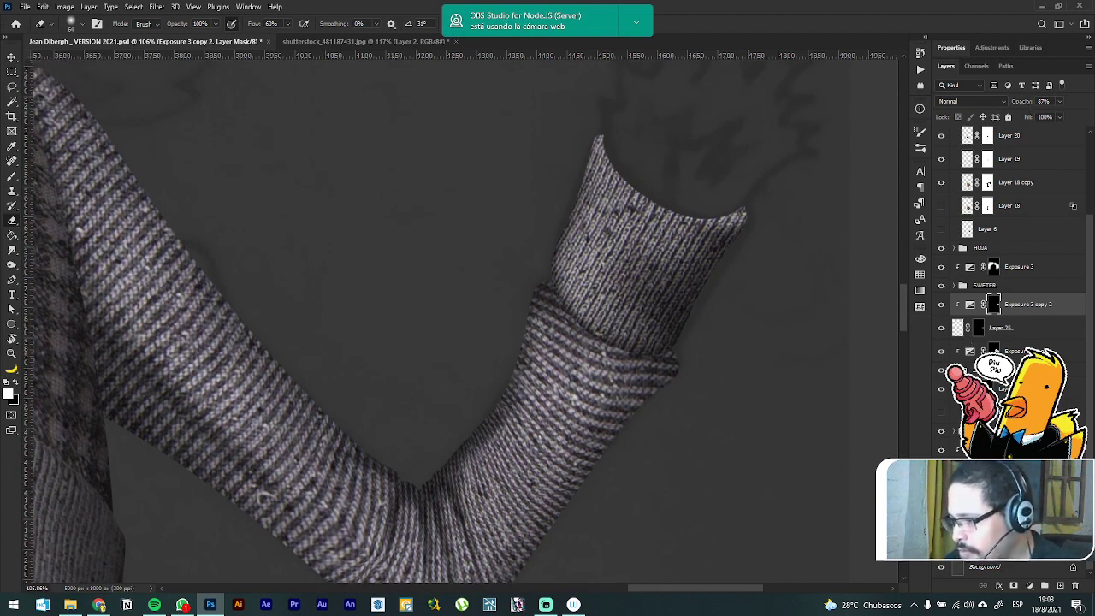
# Step: Compare the arm with the sleeve texture hidden and shown below the cuff, and select the sleeve texture's layer
pyautogui.hotkey('ctrl', 'z')
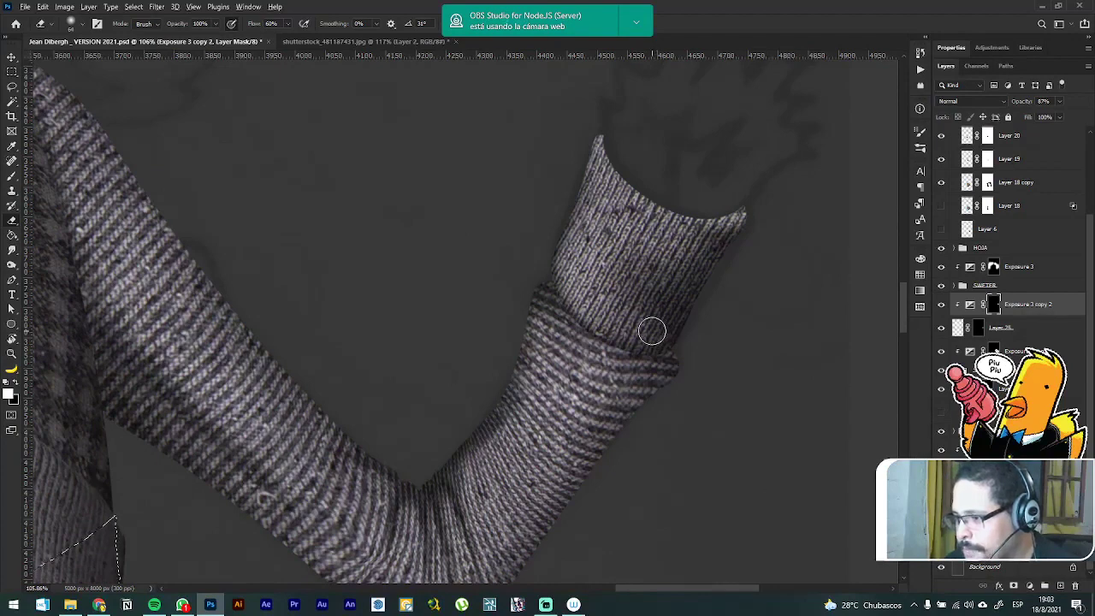
pyautogui.scroll(-3, 651, 331)
pyautogui.scroll(4, 667, 374)
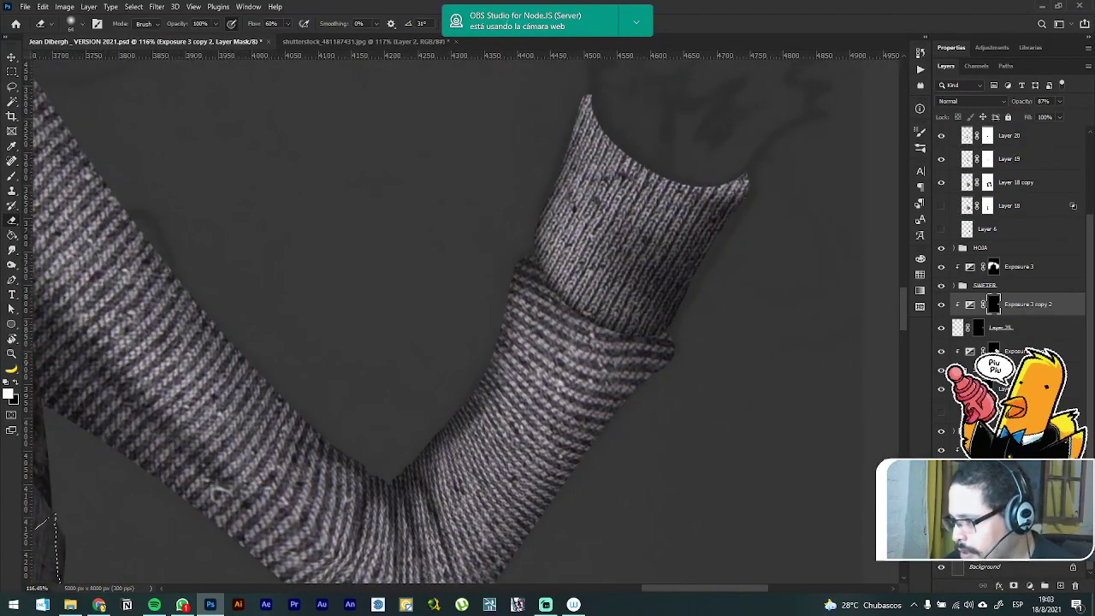
pyautogui.click(1010, 369)
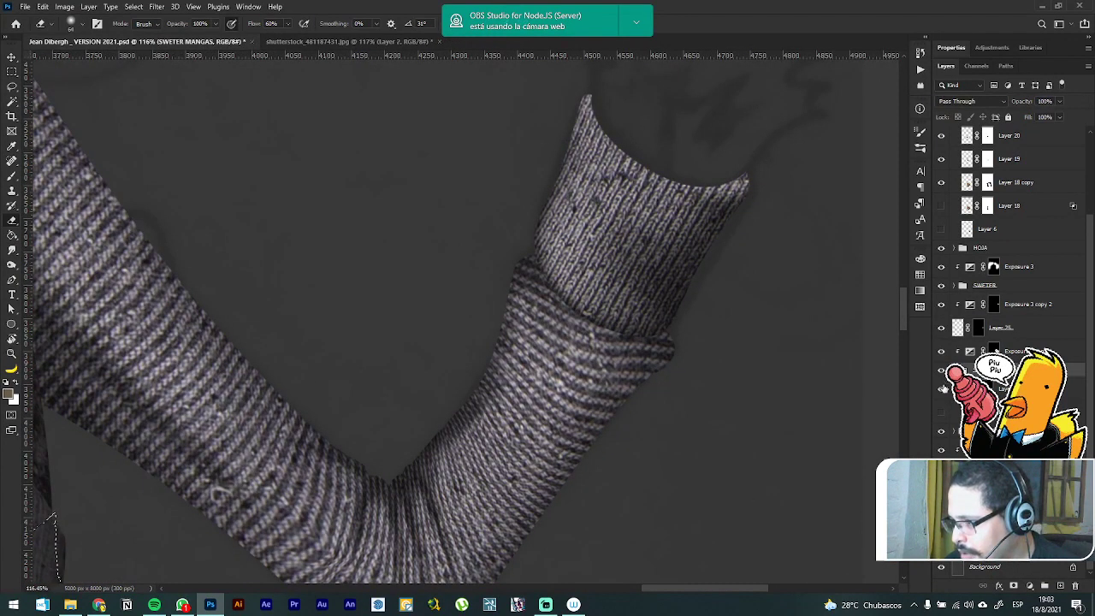
pyautogui.click(944, 389)
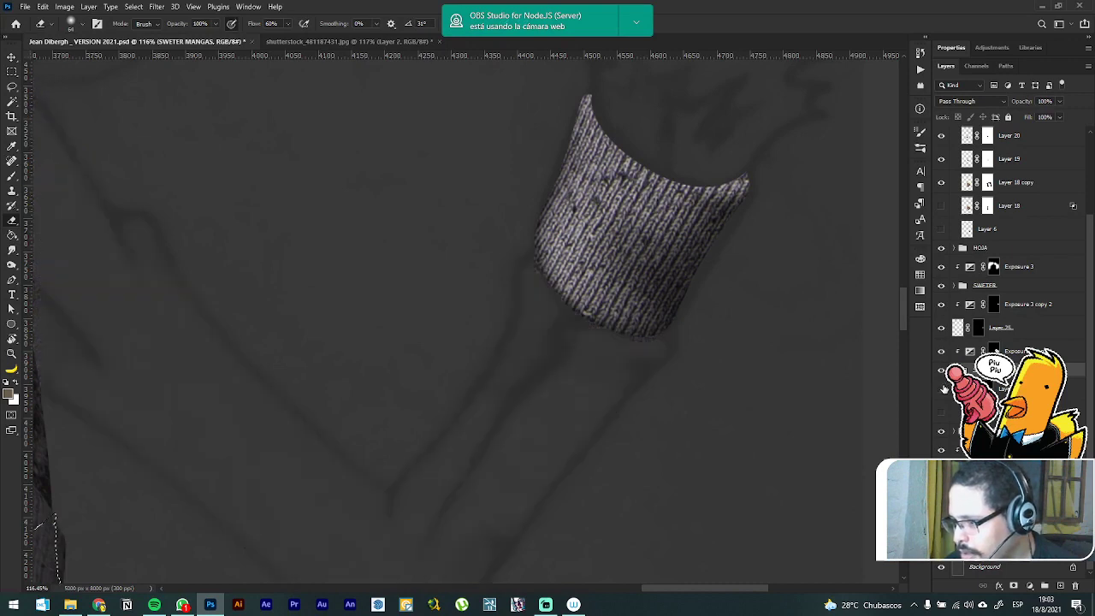
pyautogui.click(944, 390)
pyautogui.click(1010, 389)
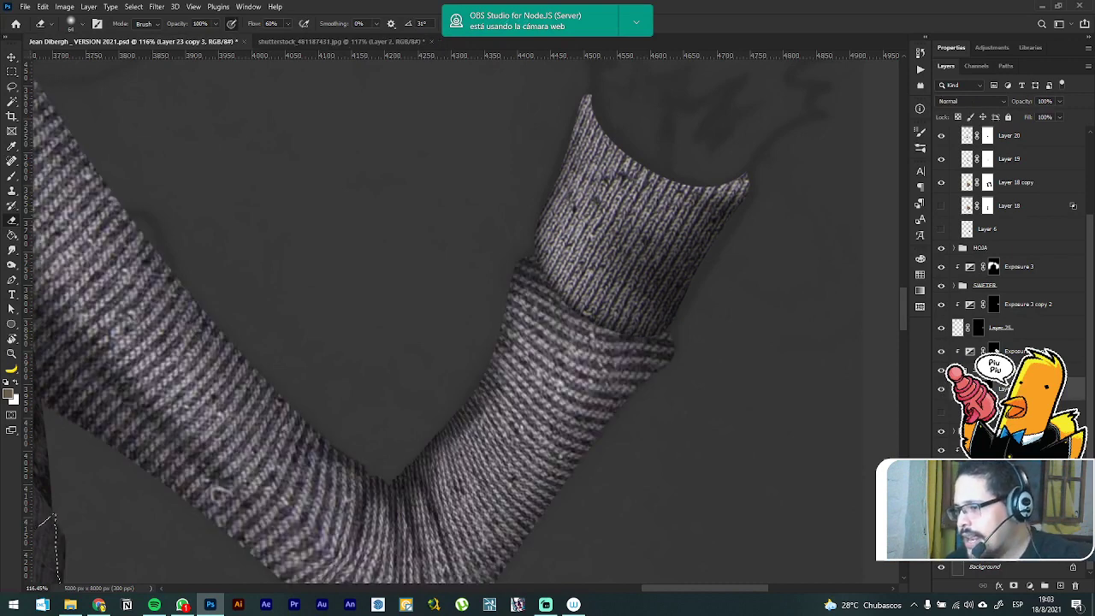
pyautogui.moveTo(611, 398)
pyautogui.mouseDown()
pyautogui.moveTo(611, 317)
pyautogui.moveTo(599, 304)
pyautogui.mouseUp()
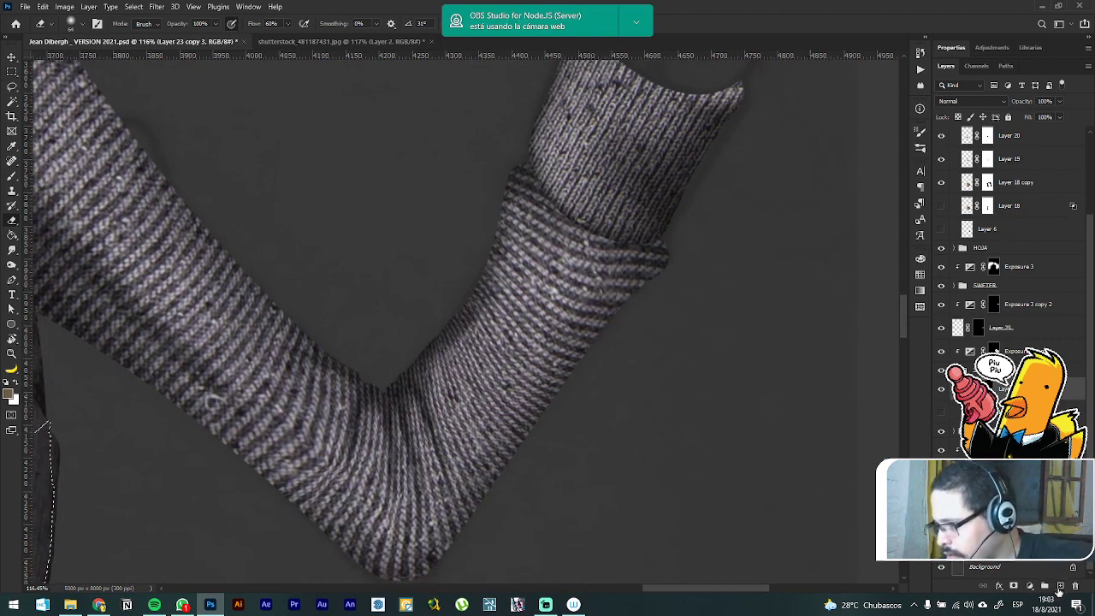
# Step: Add a new layer above the sleeve's Exposure adjustment and hide the webcam notification
pyautogui.click(1060, 585)
pyautogui.press('b')
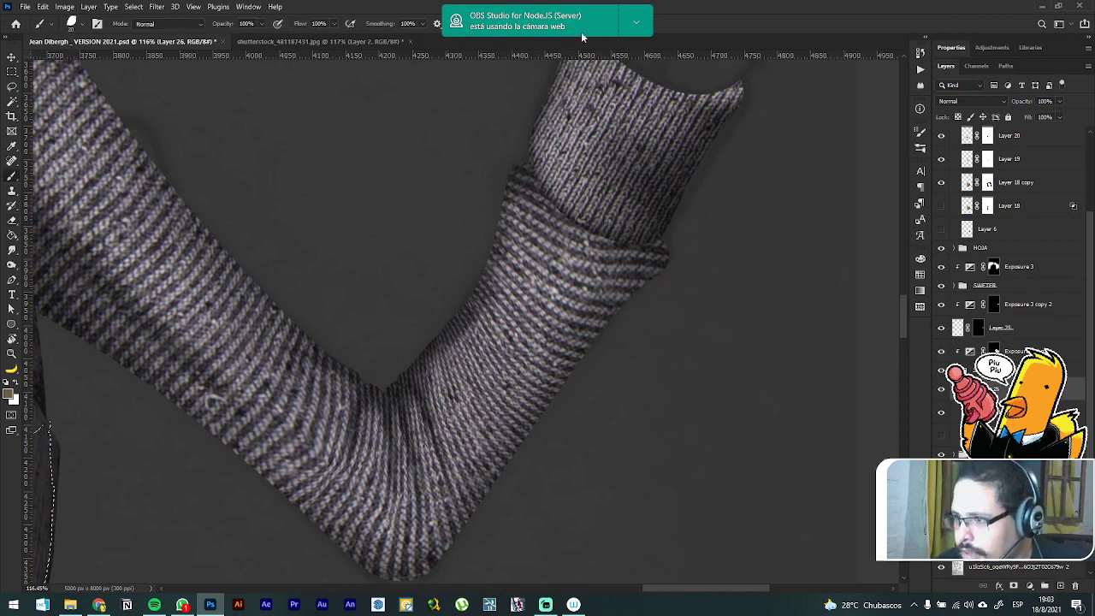
pyautogui.click(636, 22)
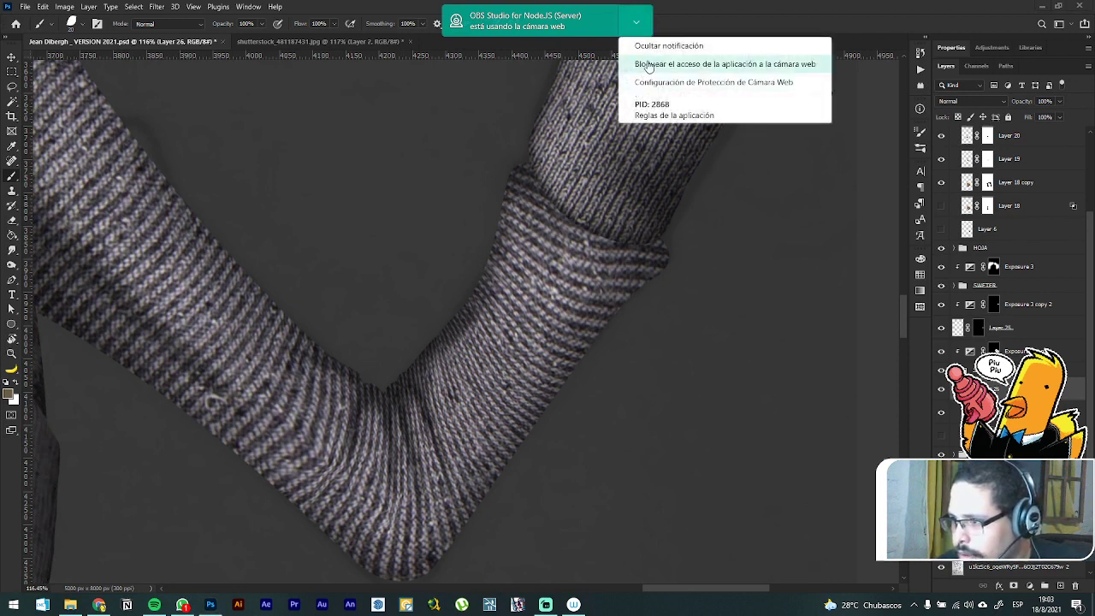
pyautogui.click(650, 51)
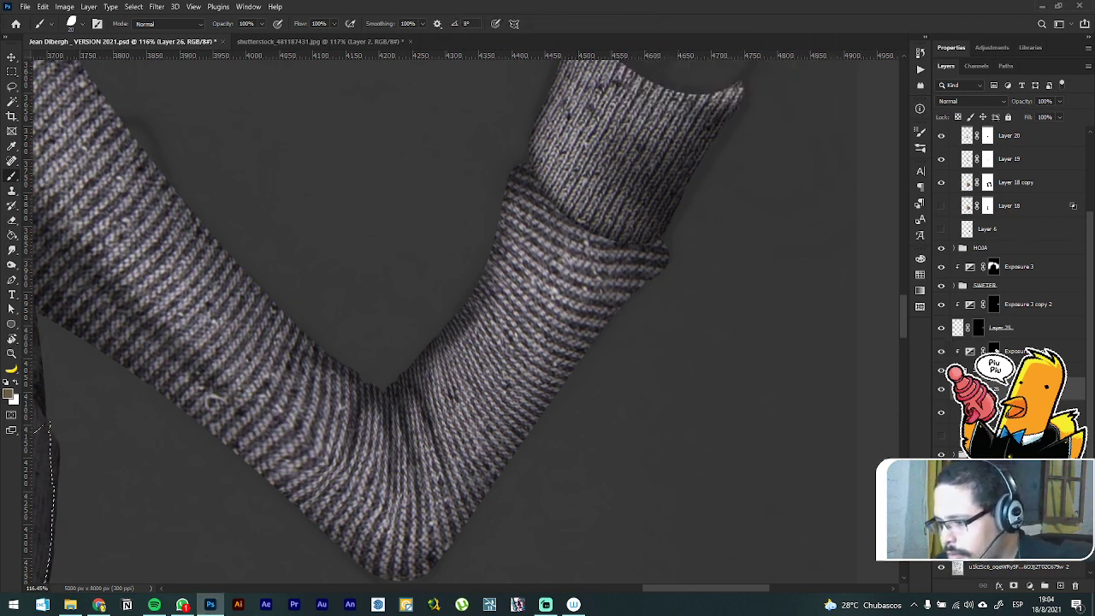
pyautogui.moveTo(1024, 388); pyautogui.dragTo(1024, 344)
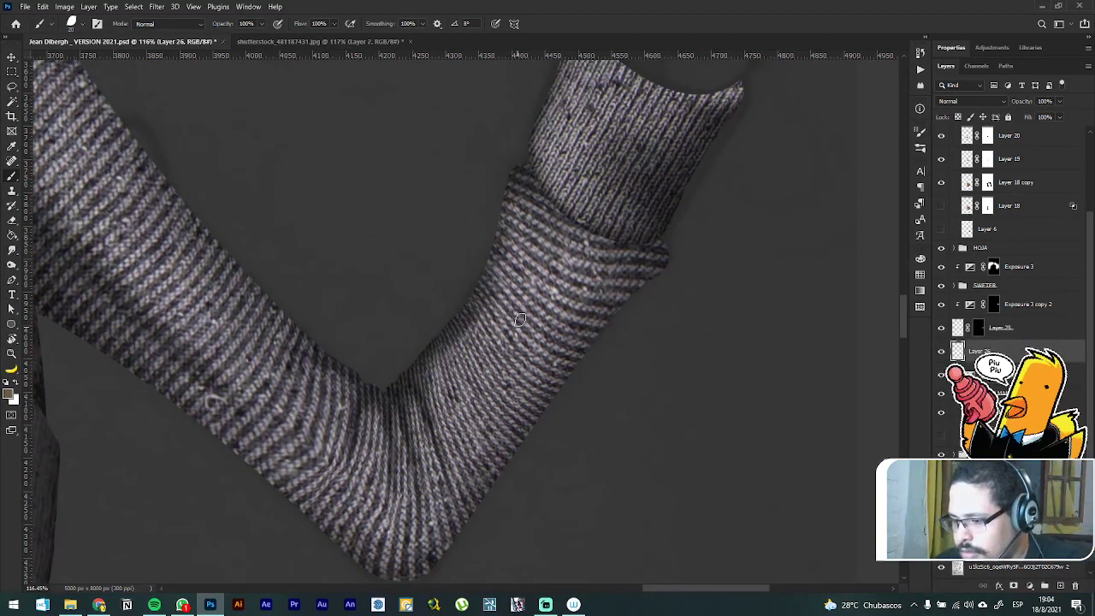
# Step: Sketch curved brown guide strokes across the forearm below the cuff with brush smoothing at 0%, undoing the first straight trial stroke
pyautogui.moveTo(508, 299); pyautogui.dragTo(568, 392)
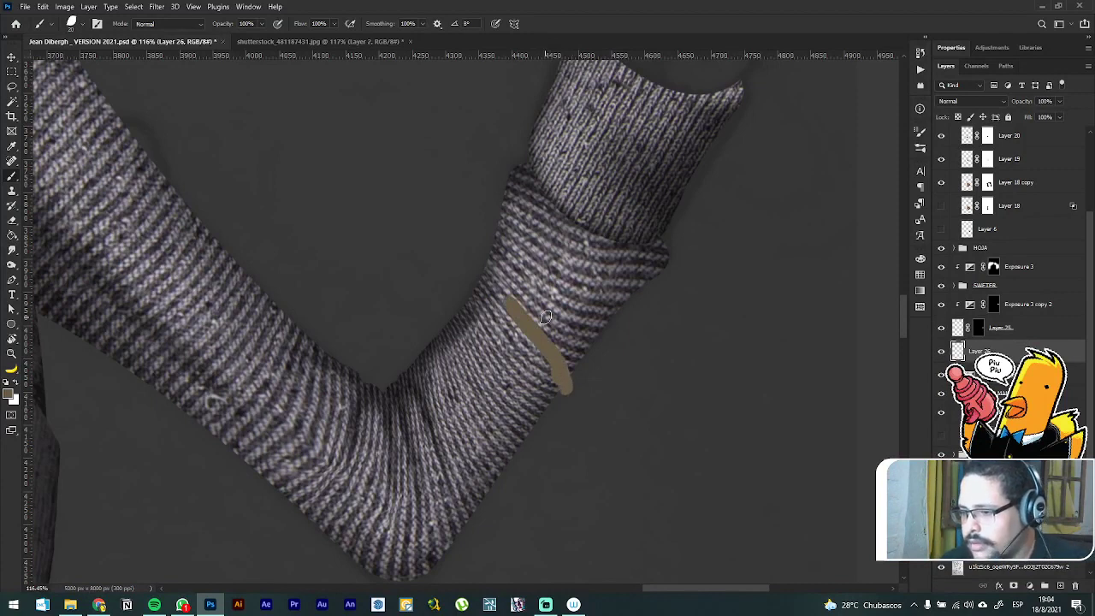
pyautogui.hotkey('ctrl', 'z')
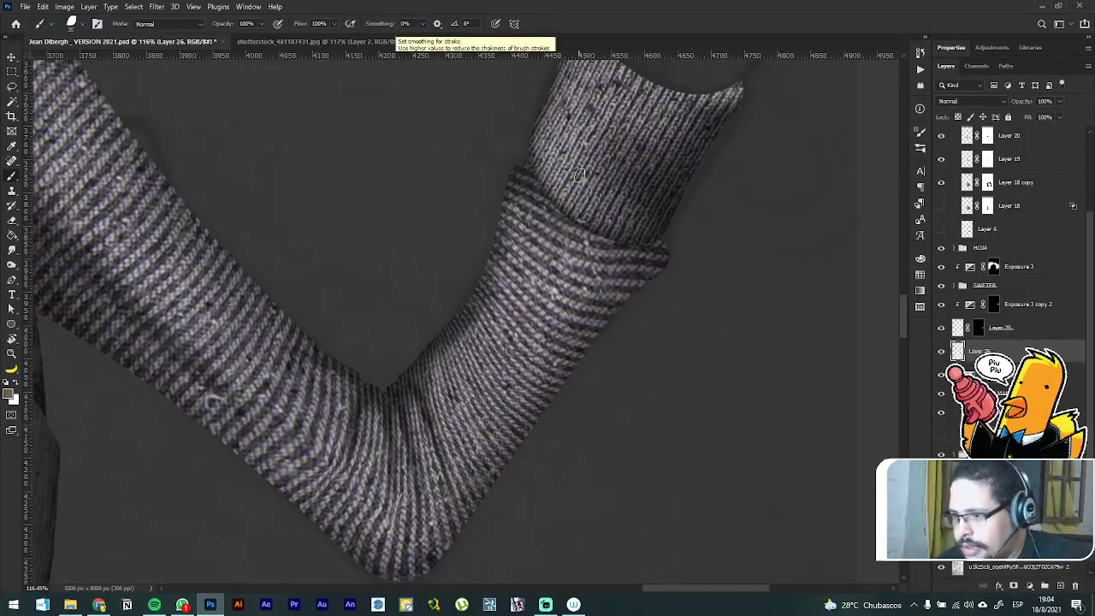
pyautogui.moveTo(509, 168)
pyautogui.mouseDown()
pyautogui.moveTo(544, 246)
pyautogui.moveTo(683, 296)
pyautogui.mouseUp()
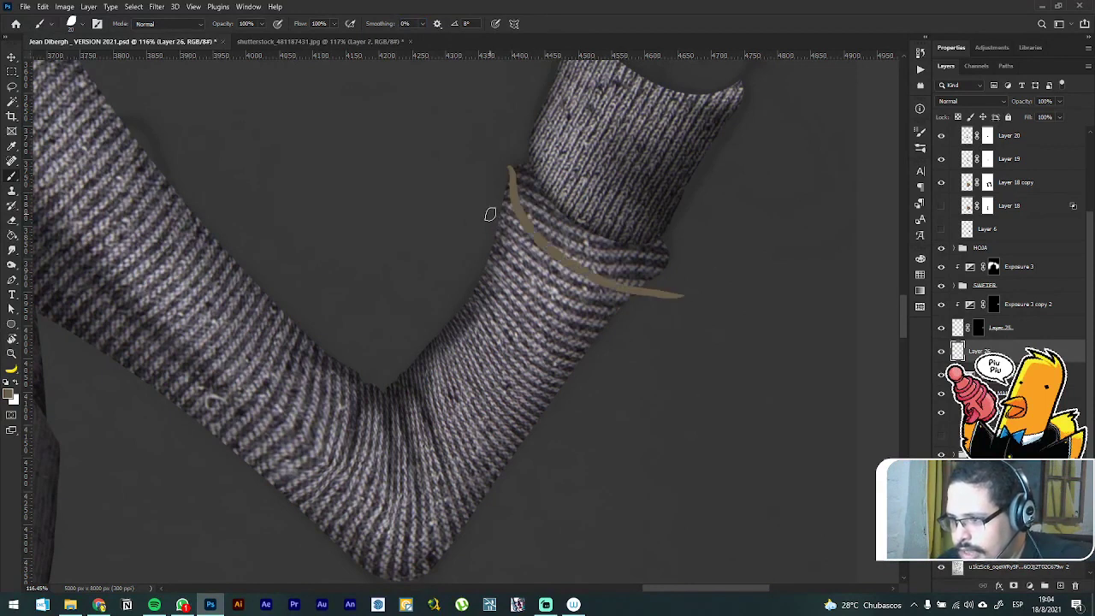
pyautogui.moveTo(490, 214)
pyautogui.mouseDown()
pyautogui.moveTo(603, 328)
pyautogui.moveTo(648, 325)
pyautogui.mouseUp()
pyautogui.moveTo(484, 253); pyautogui.dragTo(613, 371)
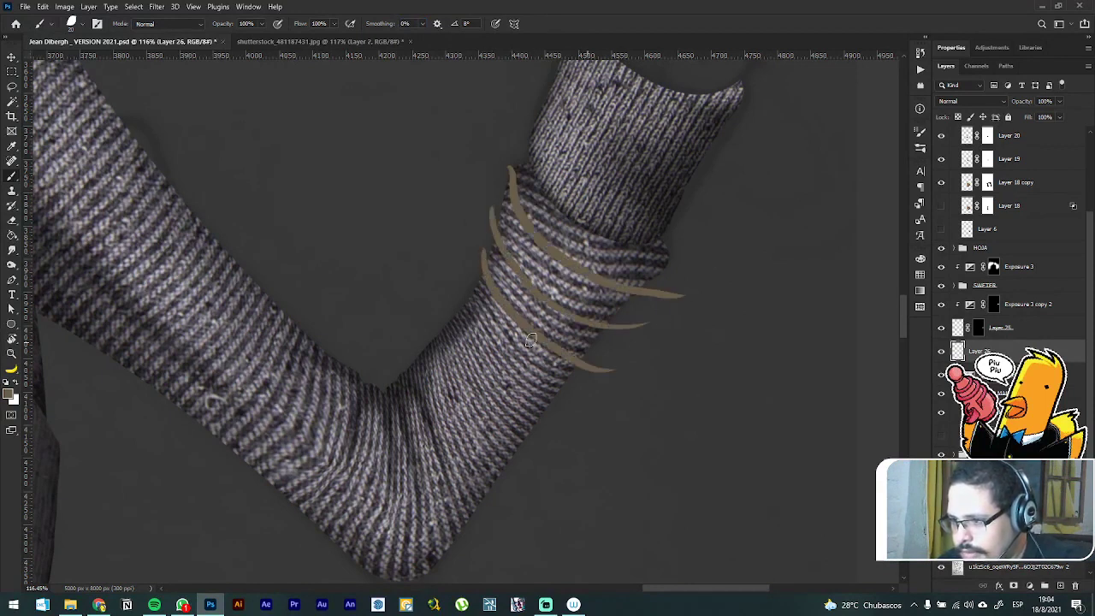
pyautogui.moveTo(468, 284)
pyautogui.mouseDown()
pyautogui.moveTo(514, 365)
pyautogui.moveTo(601, 389)
pyautogui.mouseUp()
pyautogui.moveTo(457, 324); pyautogui.dragTo(577, 427)
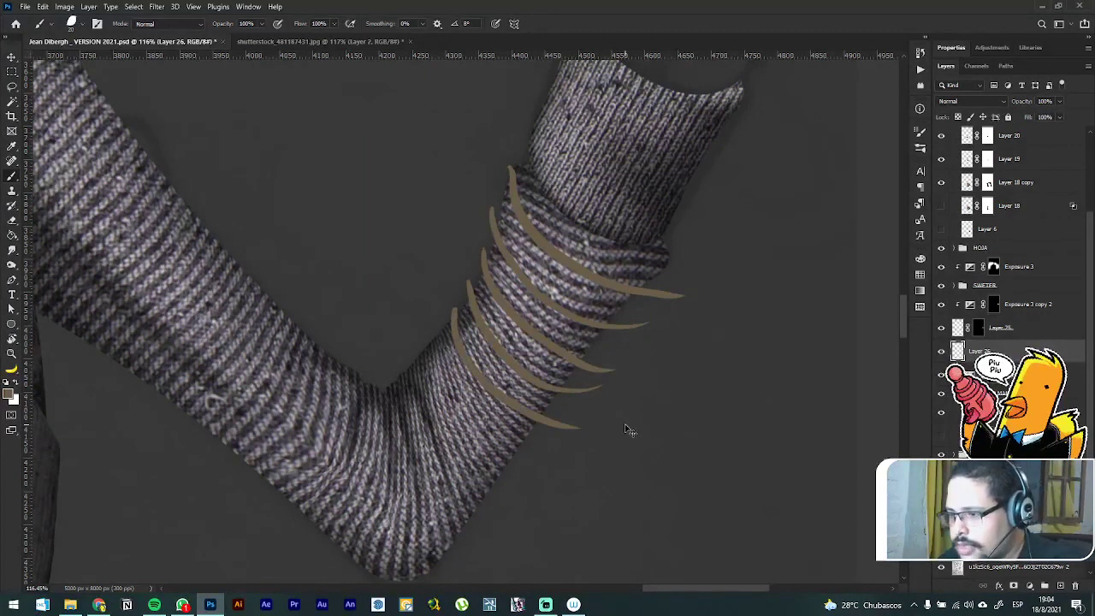
# Step: Undo the lowest guide stroke and erase the remaining curved strokes from the forearm
pyautogui.hotkey('ctrl', 'z')
pyautogui.press('e')
pyautogui.moveTo(517, 186)
pyautogui.mouseDown()
pyautogui.moveTo(588, 214)
pyautogui.moveTo(488, 186)
pyautogui.moveTo(492, 240)
pyautogui.moveTo(569, 368)
pyautogui.moveTo(514, 367)
pyautogui.mouseUp()
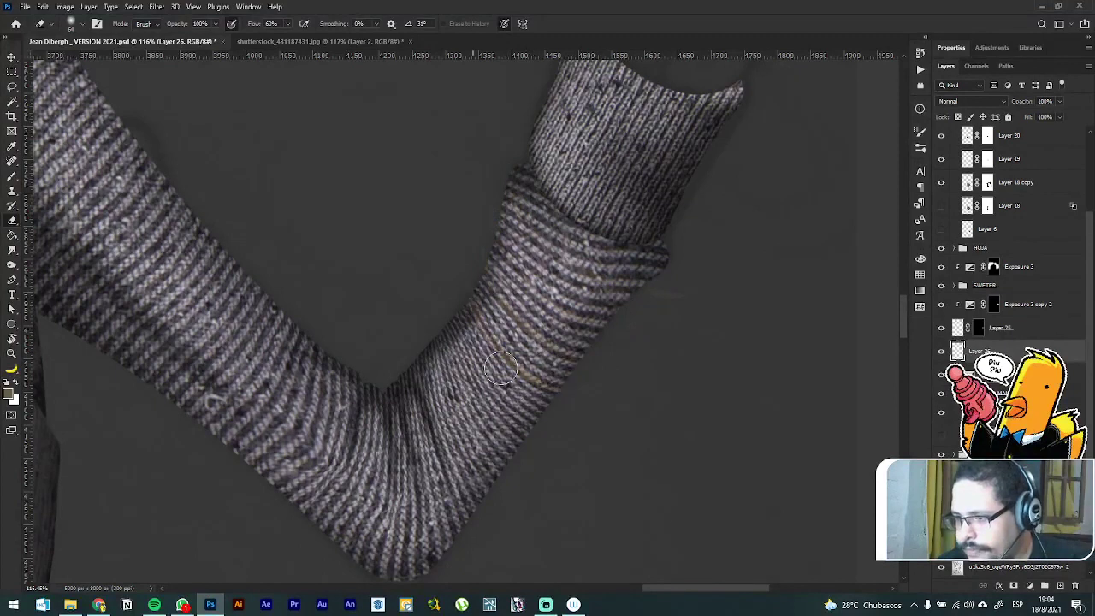
# Step: Sketch nearly straight brown diagonal strokes across the forearm, tracing the slant of the knit rows up to the cuff
pyautogui.press('b')
pyautogui.moveTo(460, 250); pyautogui.dragTo(557, 445)
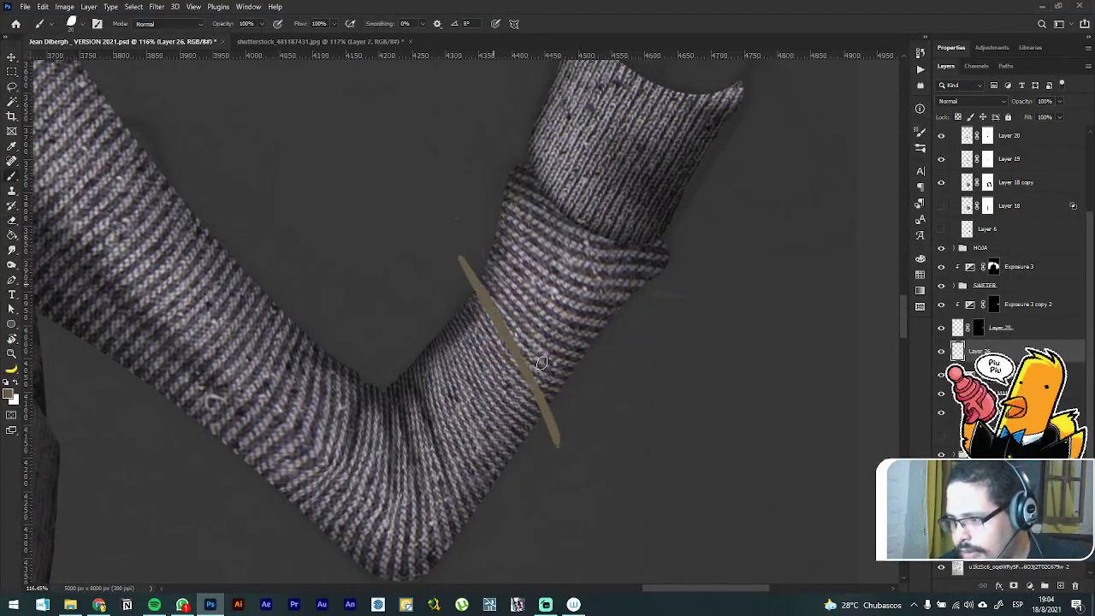
pyautogui.moveTo(454, 219); pyautogui.dragTo(557, 441)
pyautogui.moveTo(484, 224)
pyautogui.mouseDown()
pyautogui.moveTo(574, 432)
pyautogui.moveTo(585, 399)
pyautogui.mouseUp()
pyautogui.moveTo(483, 205)
pyautogui.mouseDown()
pyautogui.moveTo(602, 298)
pyautogui.moveTo(664, 279)
pyautogui.moveTo(609, 190)
pyautogui.moveTo(702, 270)
pyautogui.mouseUp()
# Step: Undo the last guide strokes near the cuff and delete the sketch layer
pyautogui.hotkey('ctrl', 'z')
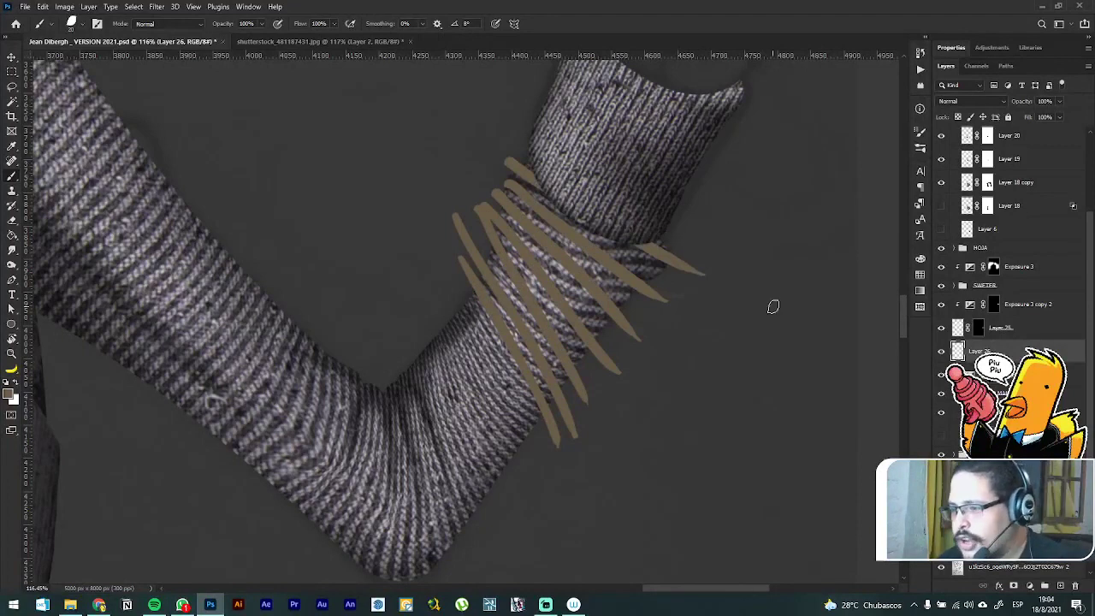
pyautogui.hotkey('ctrl', 'z')
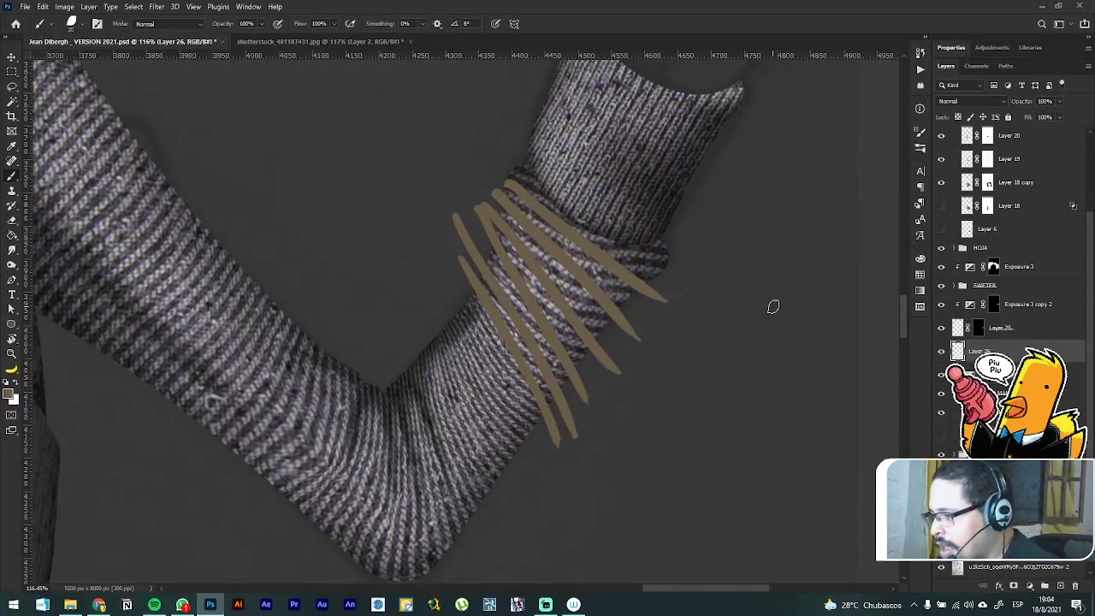
pyautogui.press('Delete')
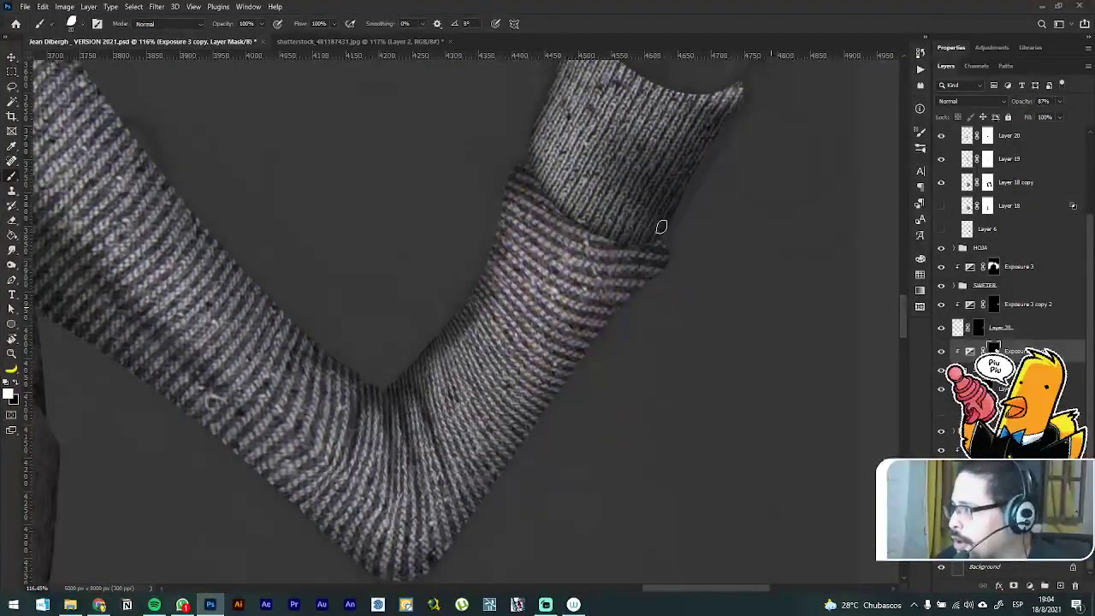
# Step: Turn the sleeve copy Layer 23 copy 4 solid black with Hue/Saturation Lightness at -100, reselecting the arm area first and deselecting when done
pyautogui.scroll(-3, 659, 228)
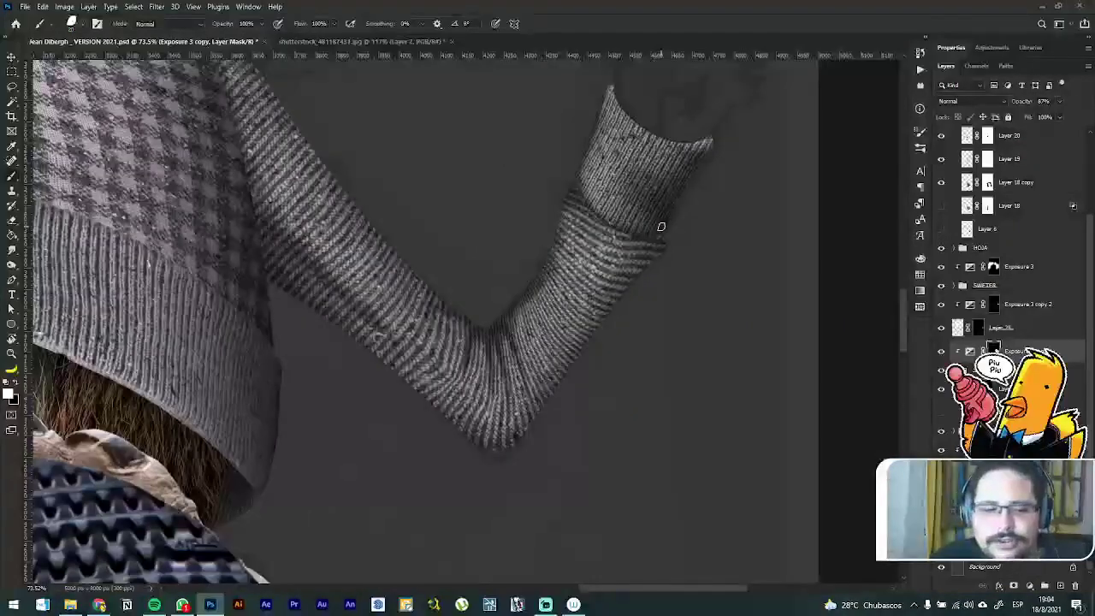
pyautogui.scroll(3, 650, 230)
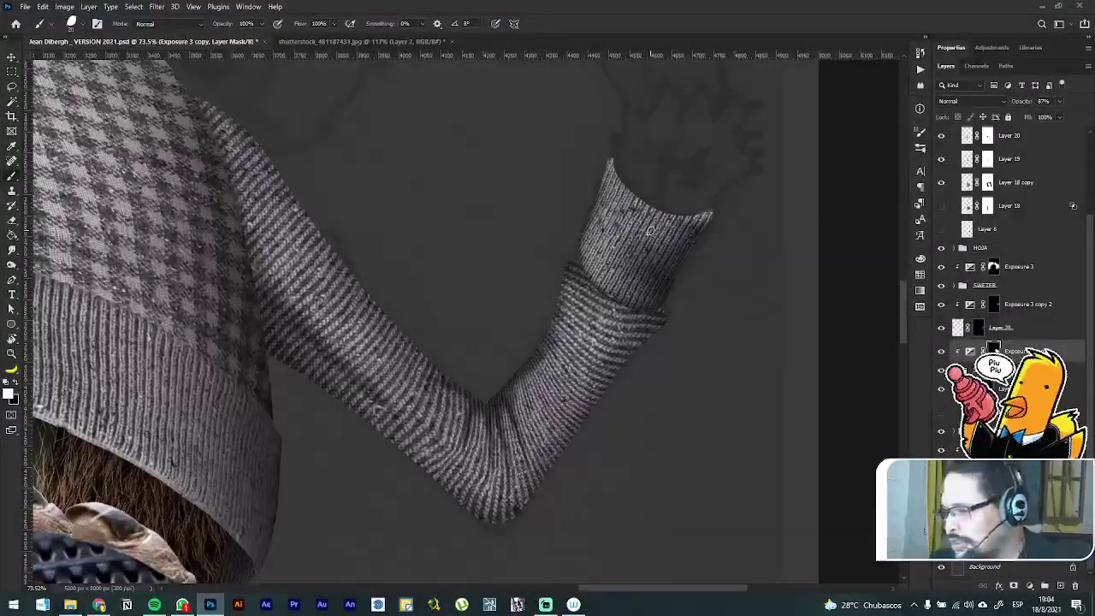
pyautogui.scroll(3, 584, 370)
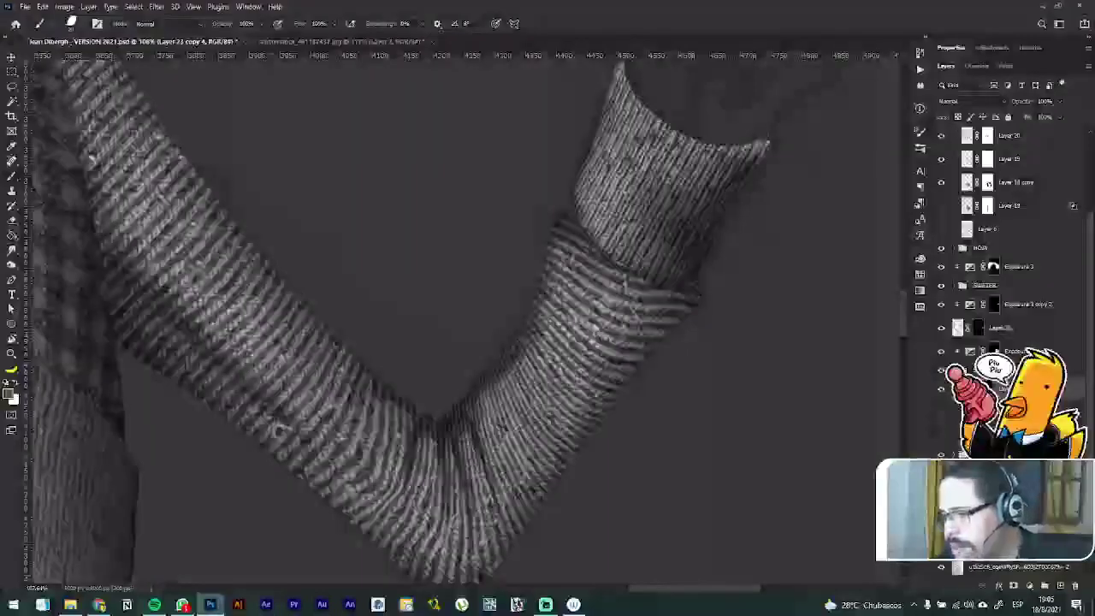
pyautogui.hotkey('ctrl', 'shift', 'd')
pyautogui.hotkey('ctrl', 'u')
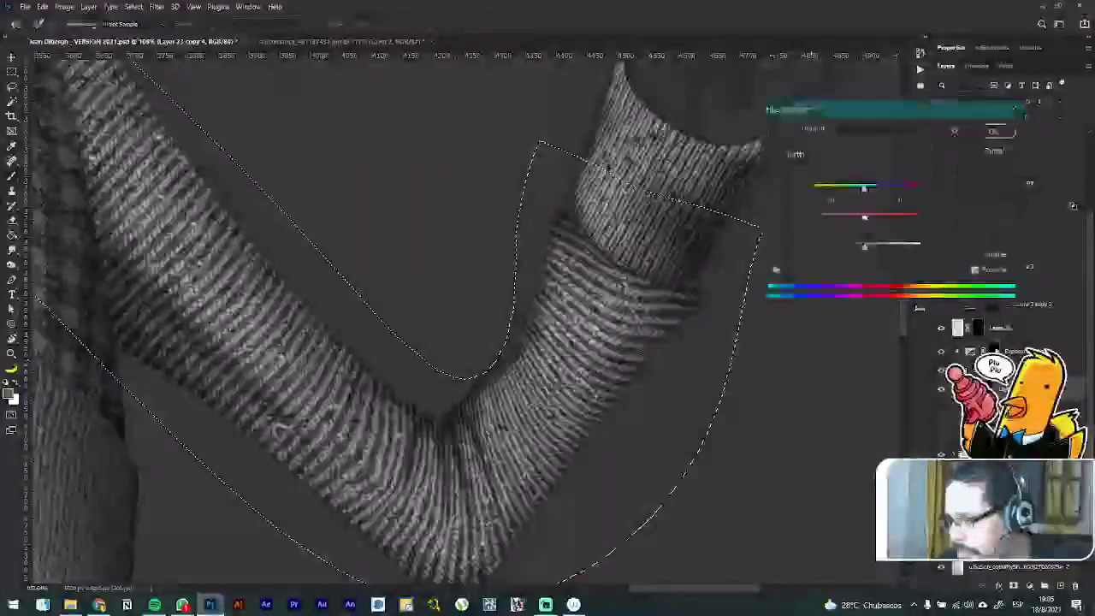
pyautogui.moveTo(864, 247); pyautogui.dragTo(797, 245)
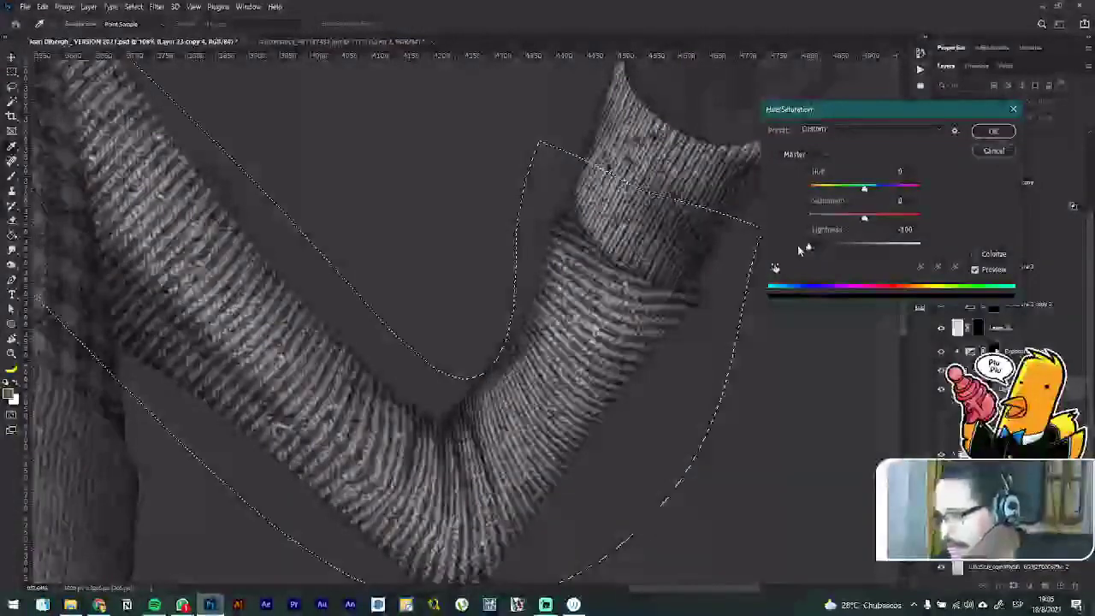
pyautogui.press('Return')
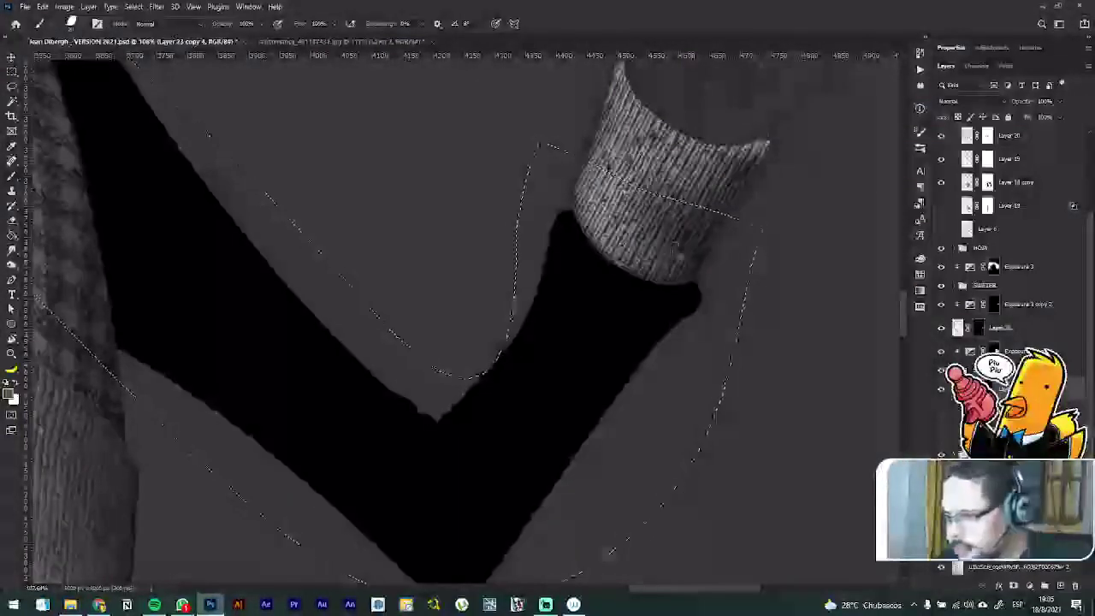
pyautogui.hotkey('ctrl', 'd')
# Step: Paint white on the black sleeve's layer mask to extend its end upward beside the cuff's left edge
pyautogui.scroll(-2, 676, 249)
pyautogui.scroll(-2, 621, 247)
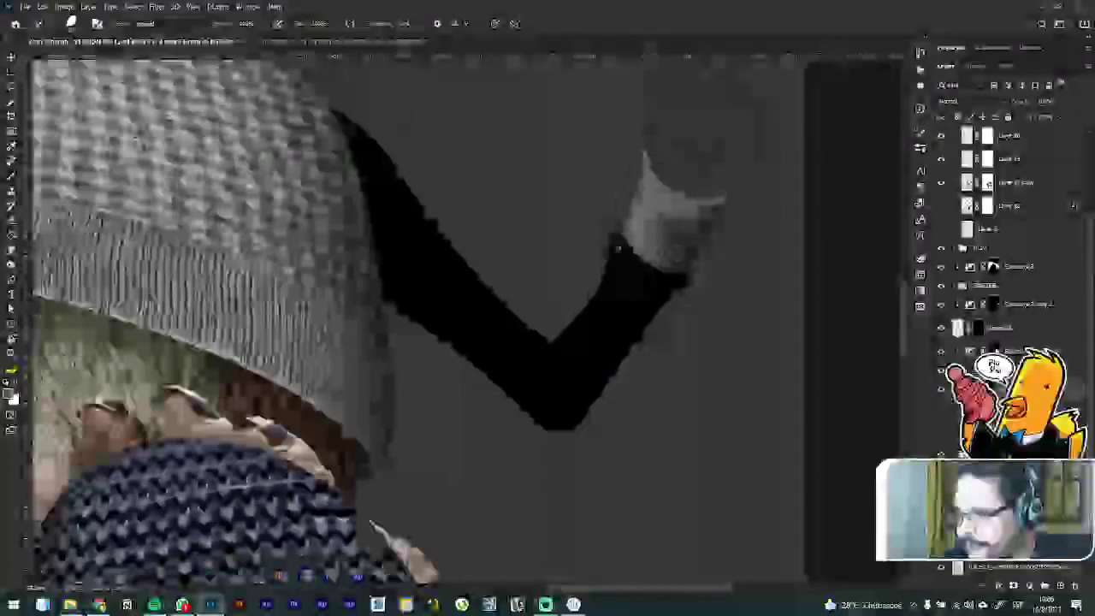
pyautogui.scroll(3, 621, 247)
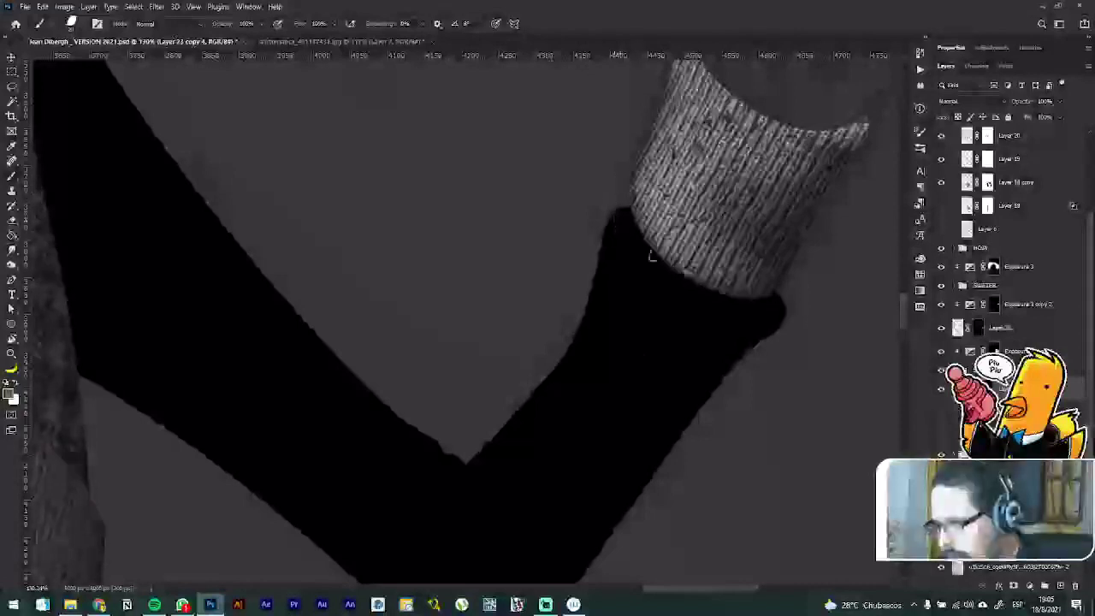
pyautogui.hotkey('ctrl', '\\')
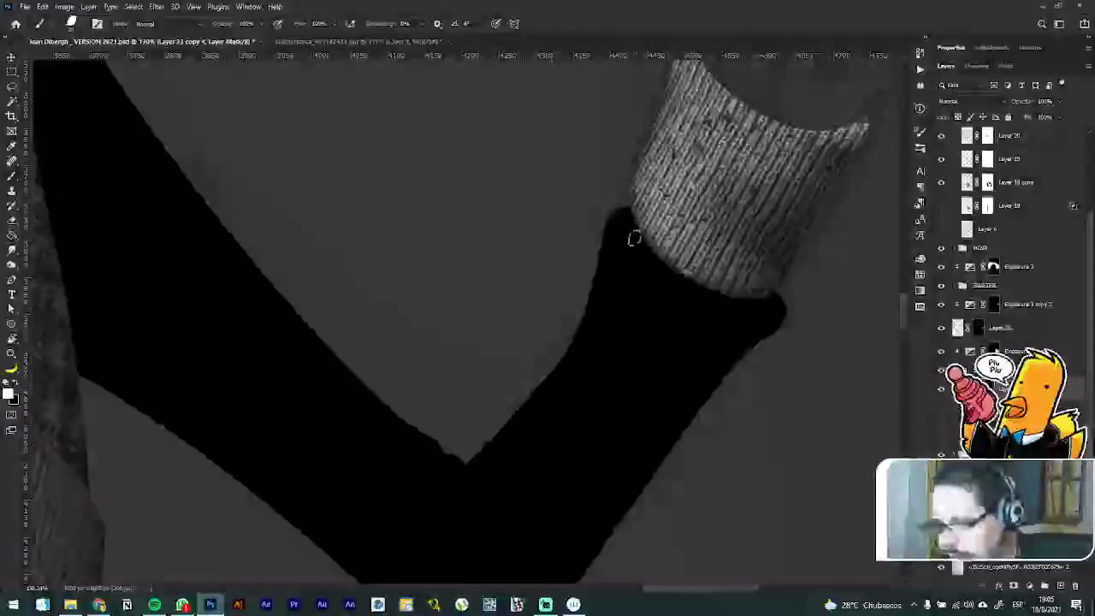
pyautogui.moveTo(626, 176)
pyautogui.mouseDown()
pyautogui.moveTo(613, 191)
pyautogui.moveTo(607, 244)
pyautogui.mouseUp()
pyautogui.moveTo(621, 195); pyautogui.dragTo(630, 212)
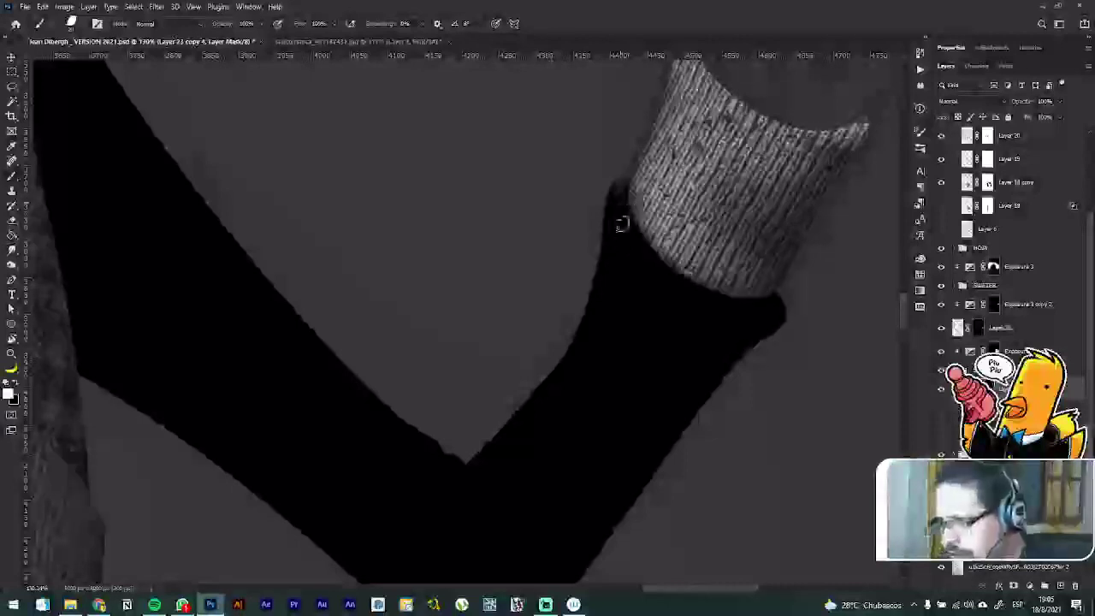
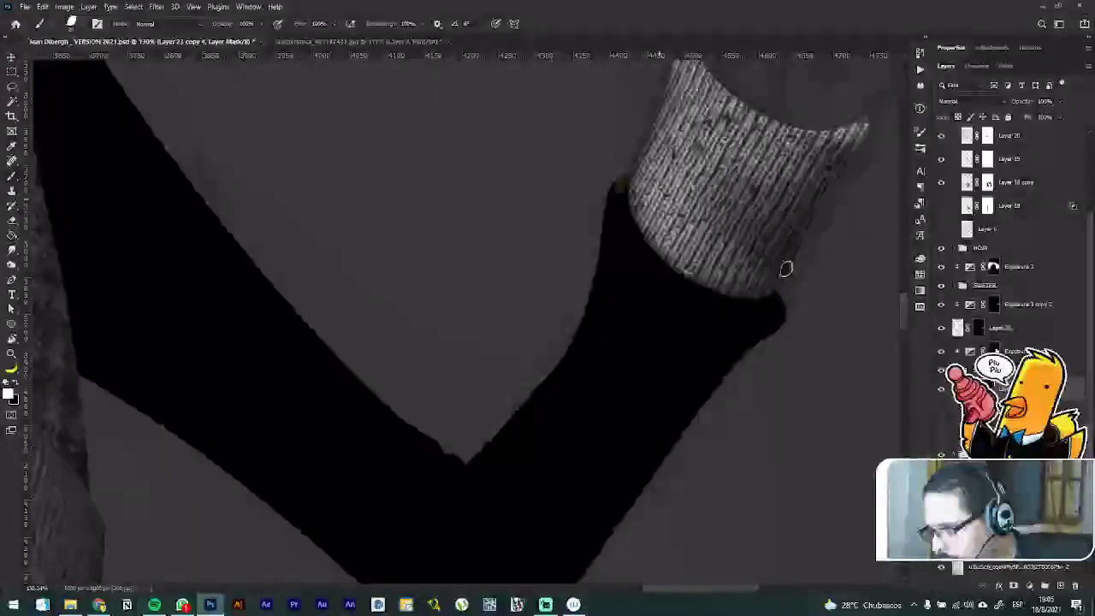
# Step: Extend the black sleeve's right corner beside the cuff with white on its mask, and trim the outer edge below it with black
pyautogui.moveTo(785, 266)
pyautogui.mouseDown()
pyautogui.moveTo(779, 301)
pyautogui.moveTo(756, 315)
pyautogui.mouseUp()
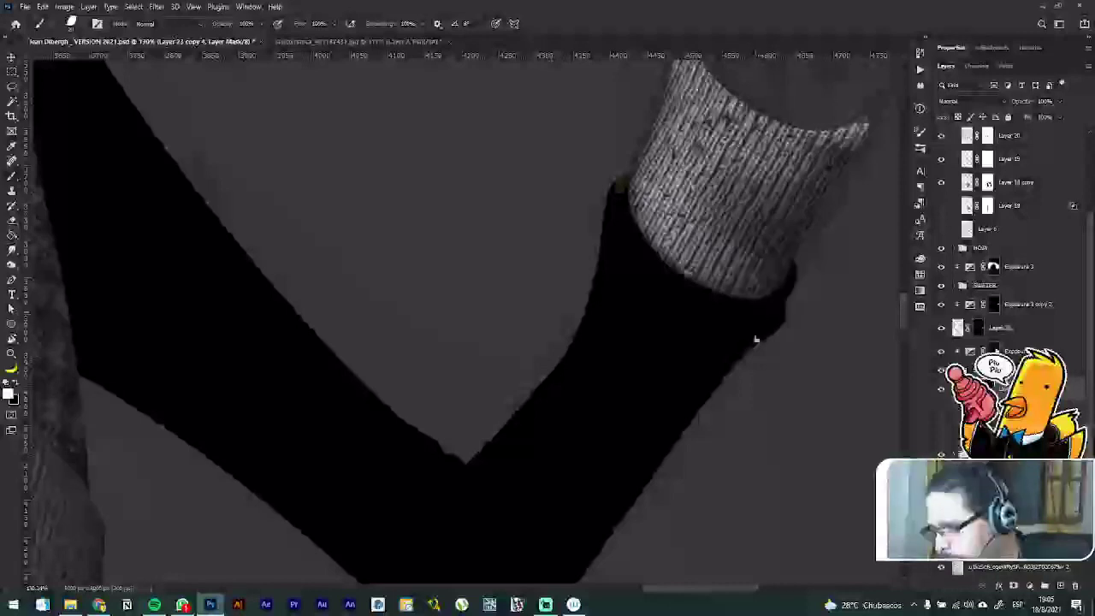
pyautogui.moveTo(702, 359); pyautogui.dragTo(614, 291)
pyautogui.press('x')
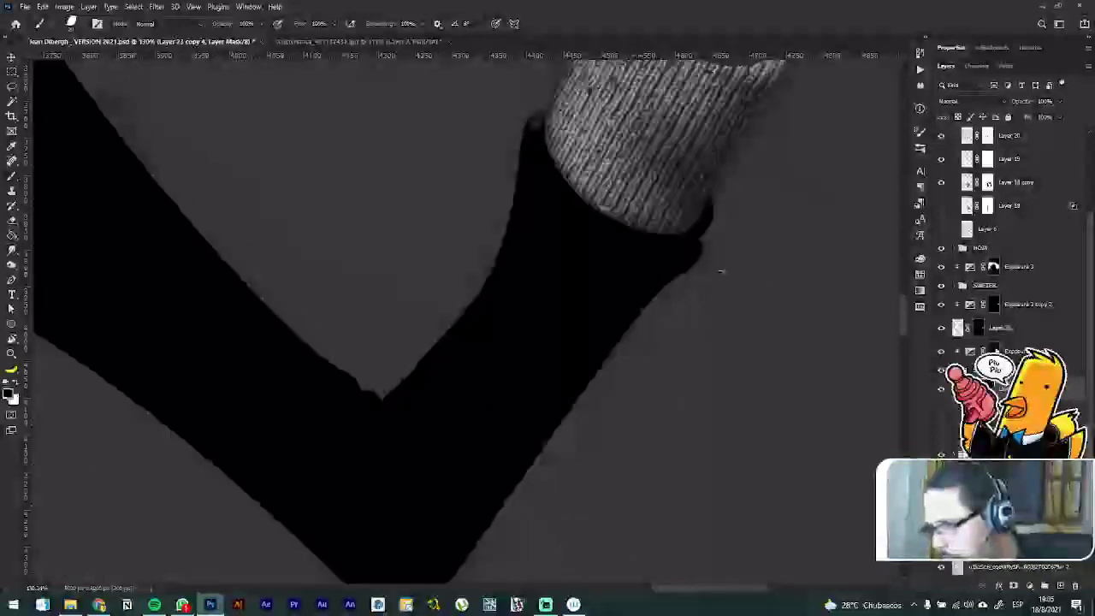
pyautogui.moveTo(701, 248); pyautogui.dragTo(642, 320)
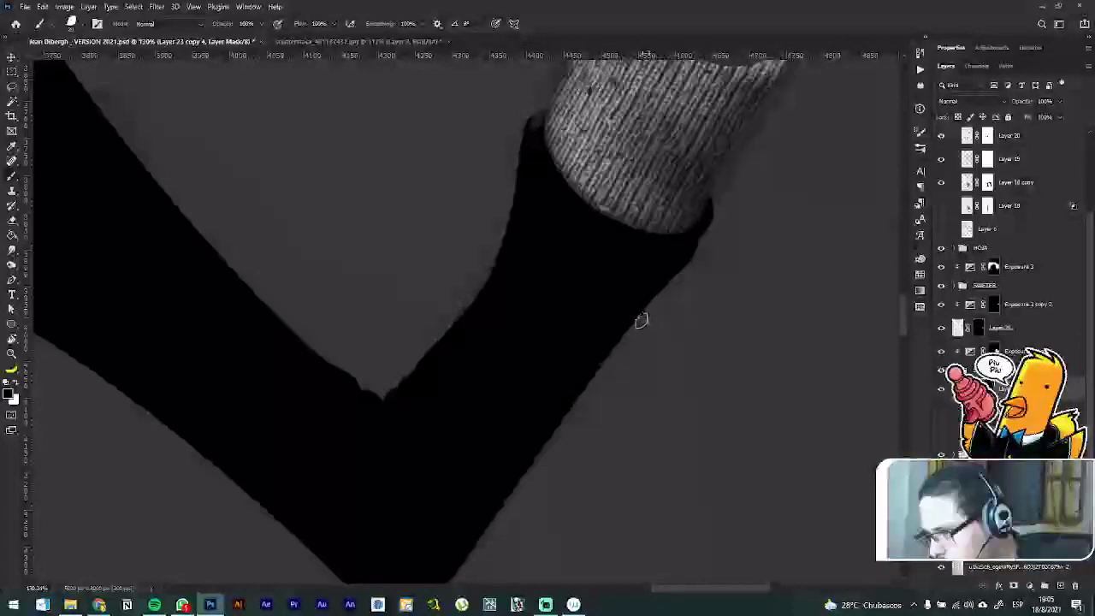
pyautogui.moveTo(686, 255)
pyautogui.mouseDown()
pyautogui.moveTo(697, 228)
pyautogui.moveTo(679, 266)
pyautogui.moveTo(697, 222)
pyautogui.moveTo(705, 231)
pyautogui.moveTo(716, 213)
pyautogui.moveTo(693, 184)
pyautogui.mouseUp()
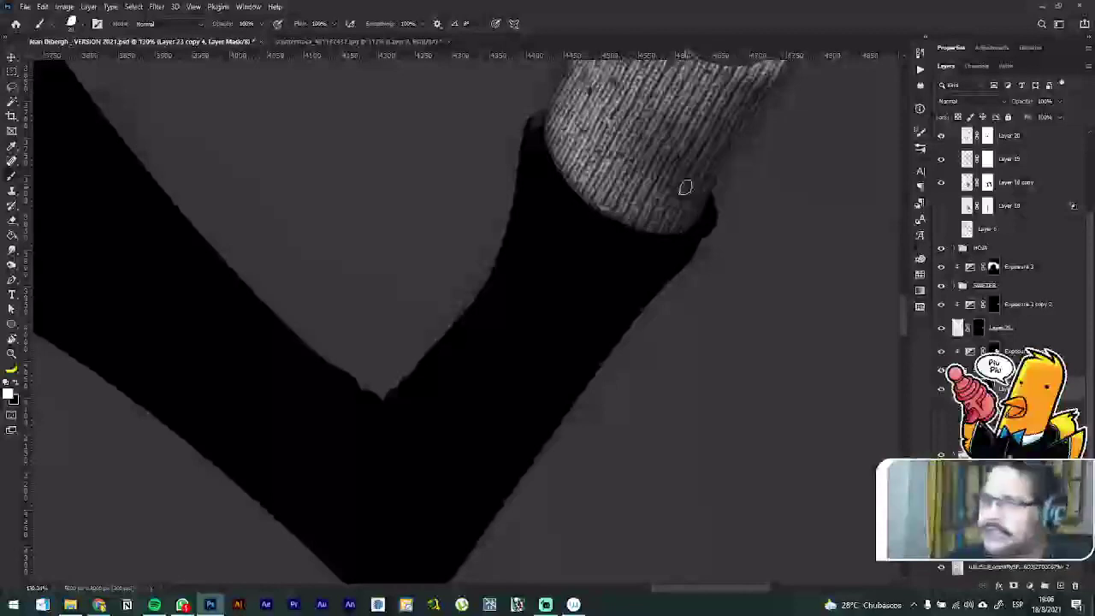
# Step: Darken the sleeve copy Layer 23 copy 4 to solid black using Hue/Saturation with Lightness at its minimum
pyautogui.scroll(-10, 632, 368)
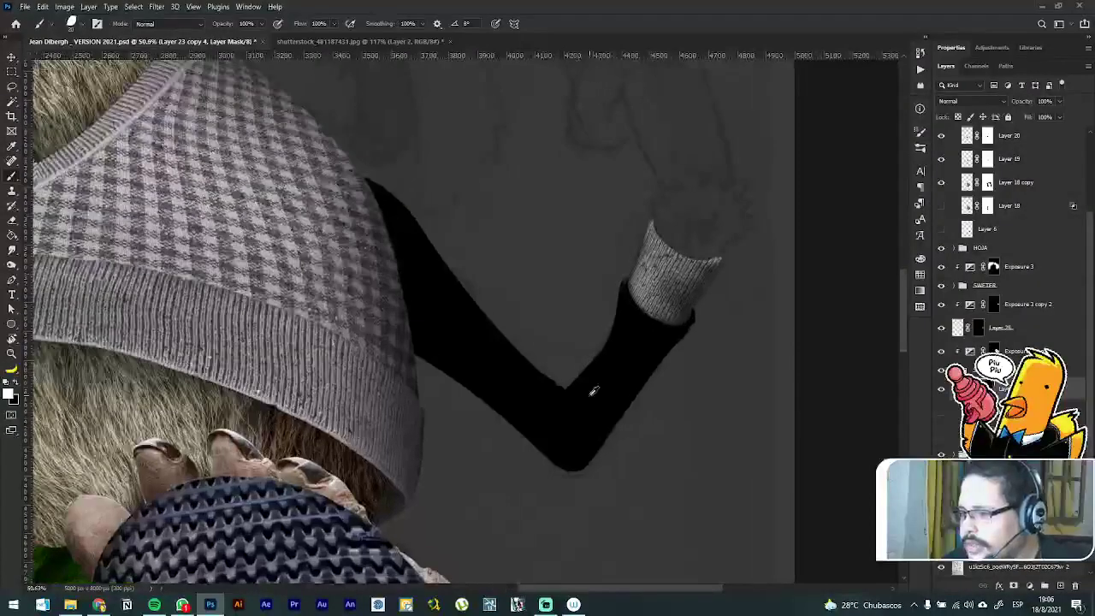
pyautogui.scroll(5, 591, 394)
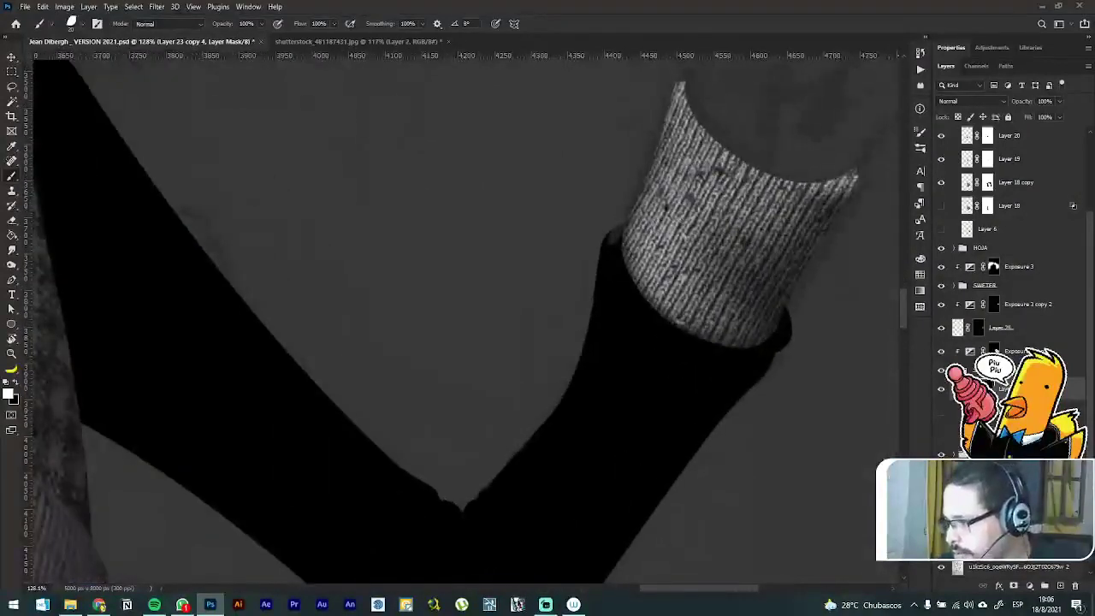
pyautogui.hotkey('ctrl', '2')
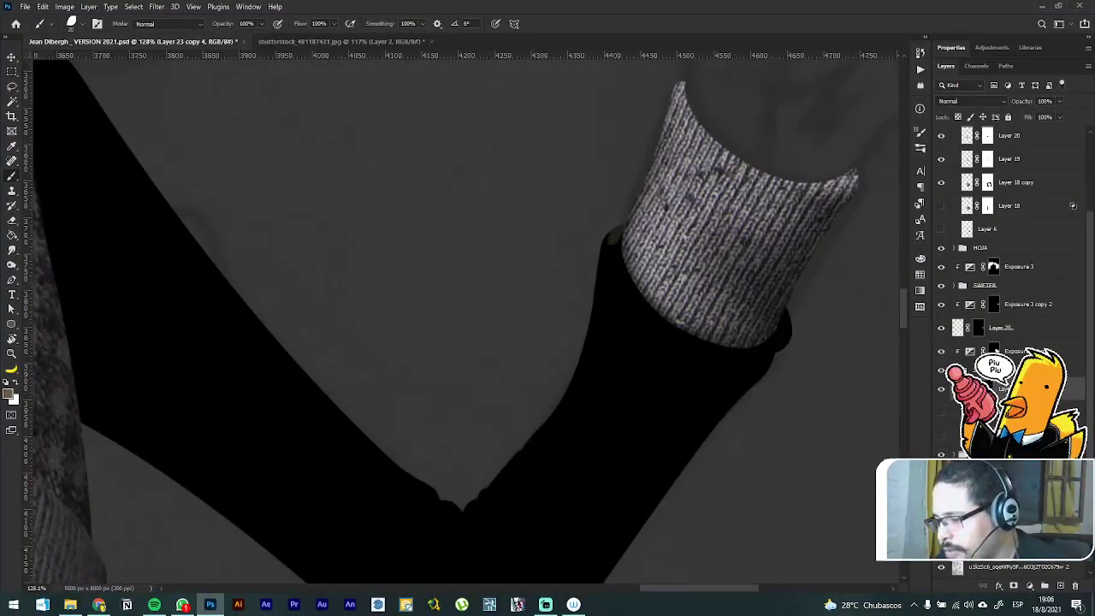
pyautogui.hotkey('ctrl', 'u')
pyautogui.moveTo(823, 244); pyautogui.dragTo(804, 250)
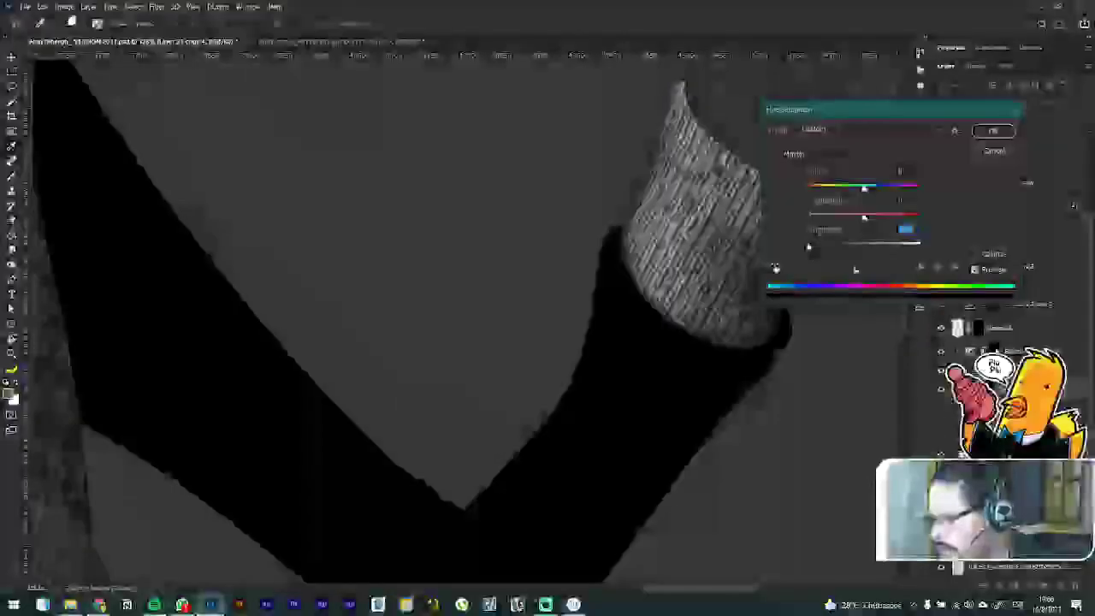
pyautogui.press('Return')
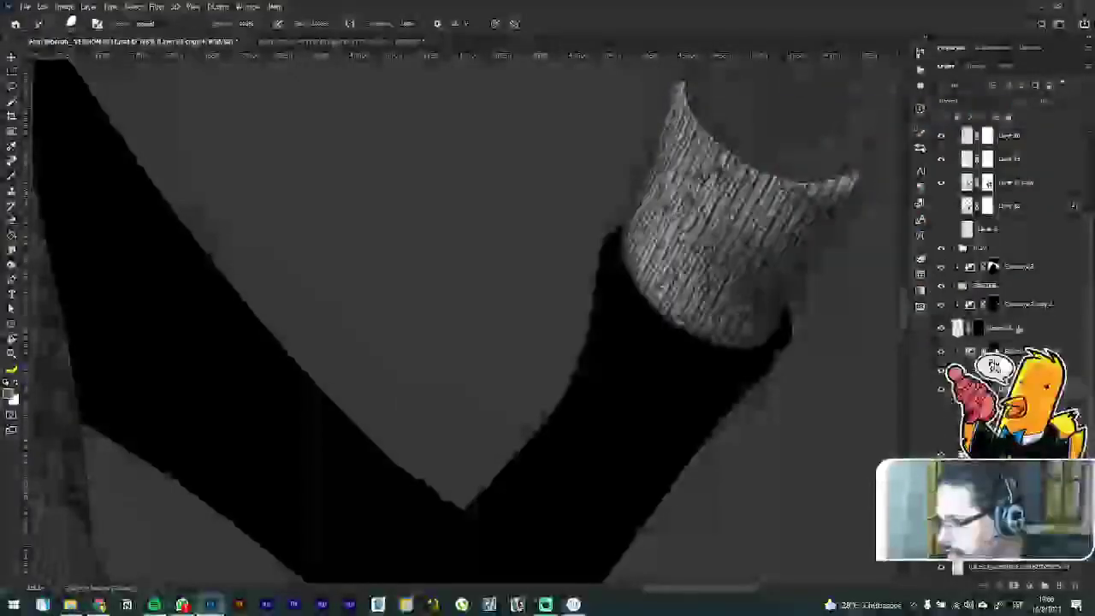
pyautogui.scroll(-8, 666, 256)
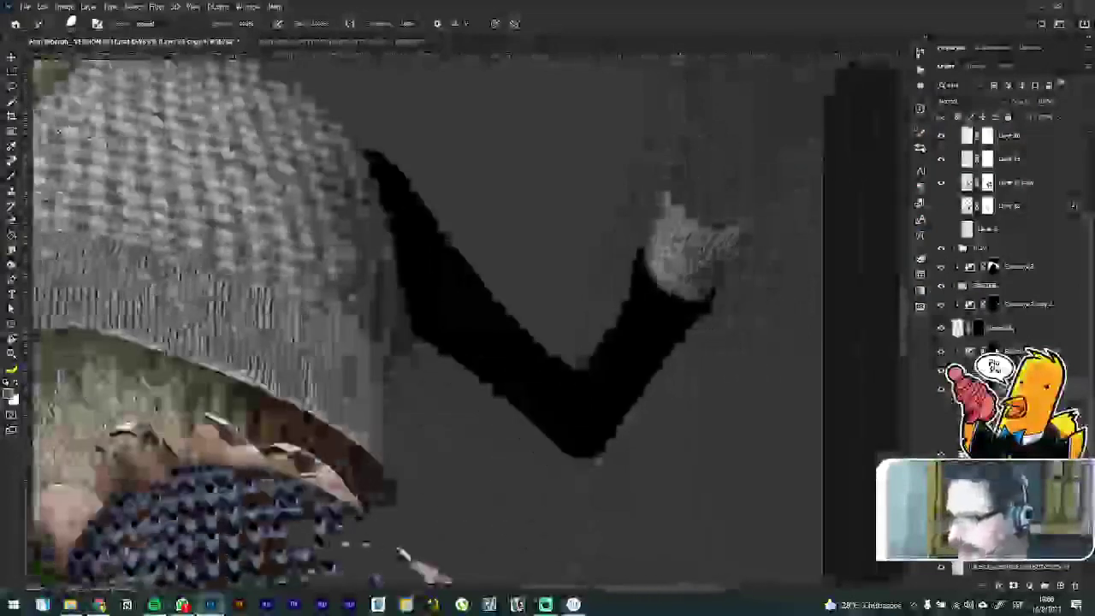
# Step: Load the black sleeve's mask as a selection, mask Layer 23 copy 3 with it, and show that layer instead of the black sleeve
pyautogui.scroll(6, 684, 278)
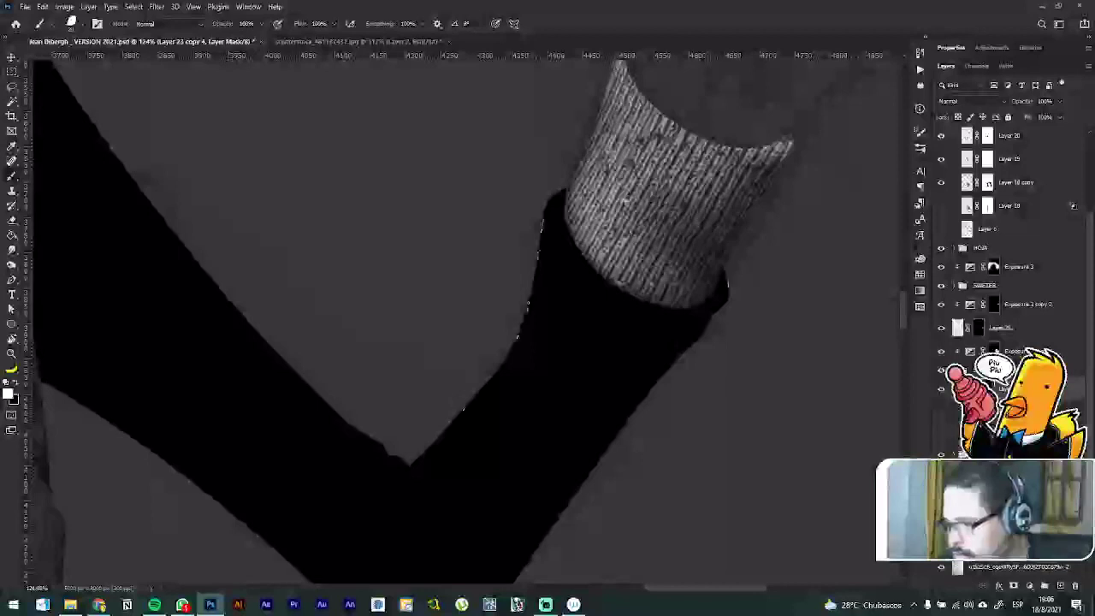
pyautogui.keyDown('ctrl'); pyautogui.click(979, 389); pyautogui.keyUp('ctrl')
pyautogui.press('x')
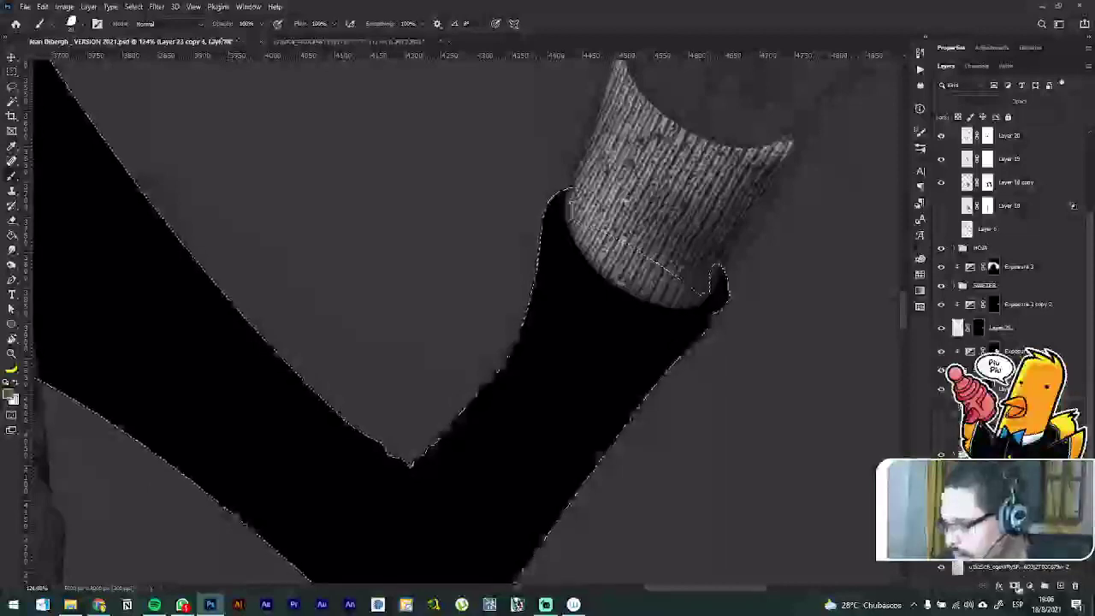
pyautogui.hotkey('ctrl', 'd')
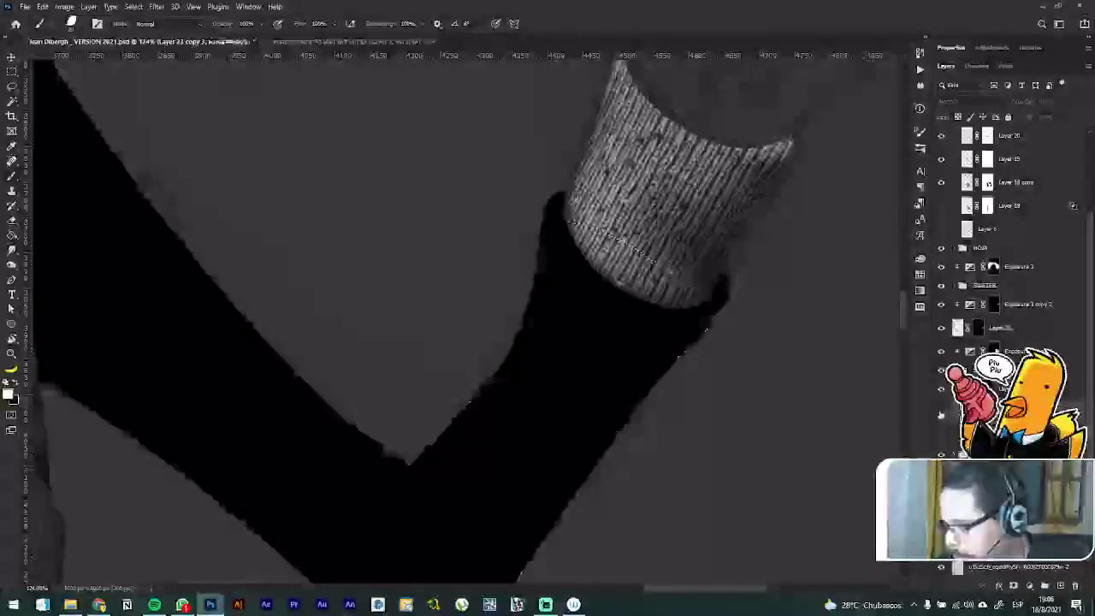
pyautogui.click(940, 414)
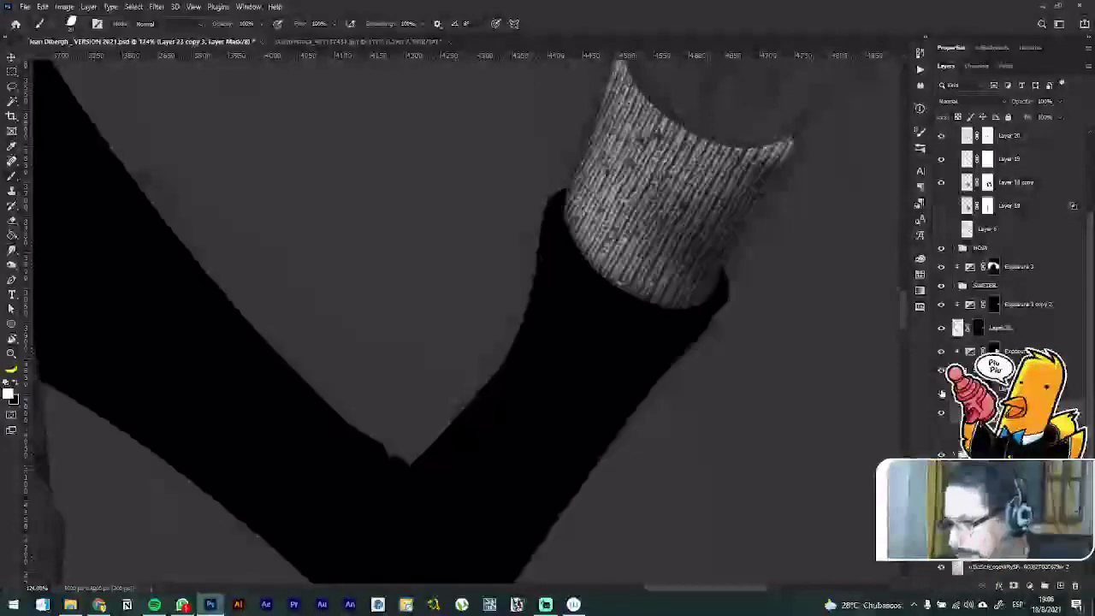
pyautogui.click(942, 393)
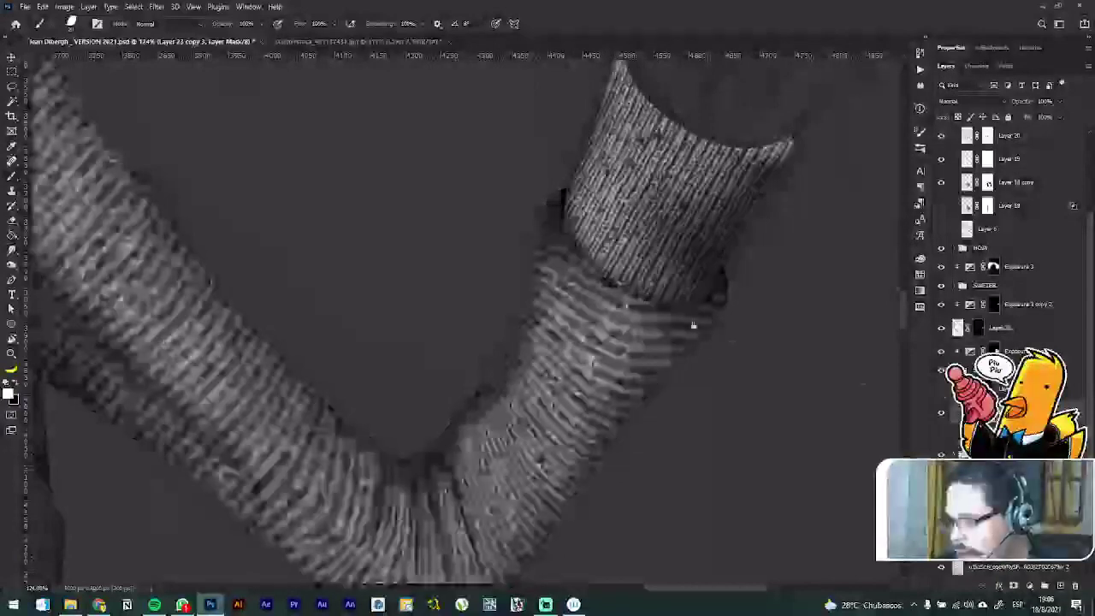
pyautogui.scroll(-3, 665, 284)
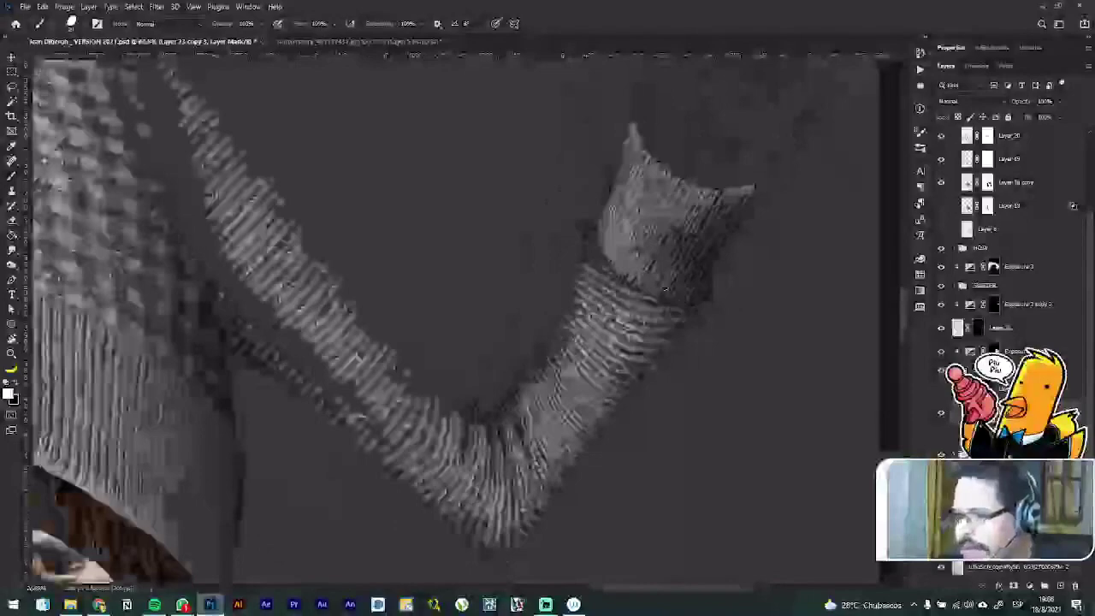
# Step: In shutterstock_481187431.jpg, copy a tall rectangular patch of the sleeve's ribbed knit from the Background to a new layer
pyautogui.click(350, 42)
pyautogui.scroll(4, 590, 182)
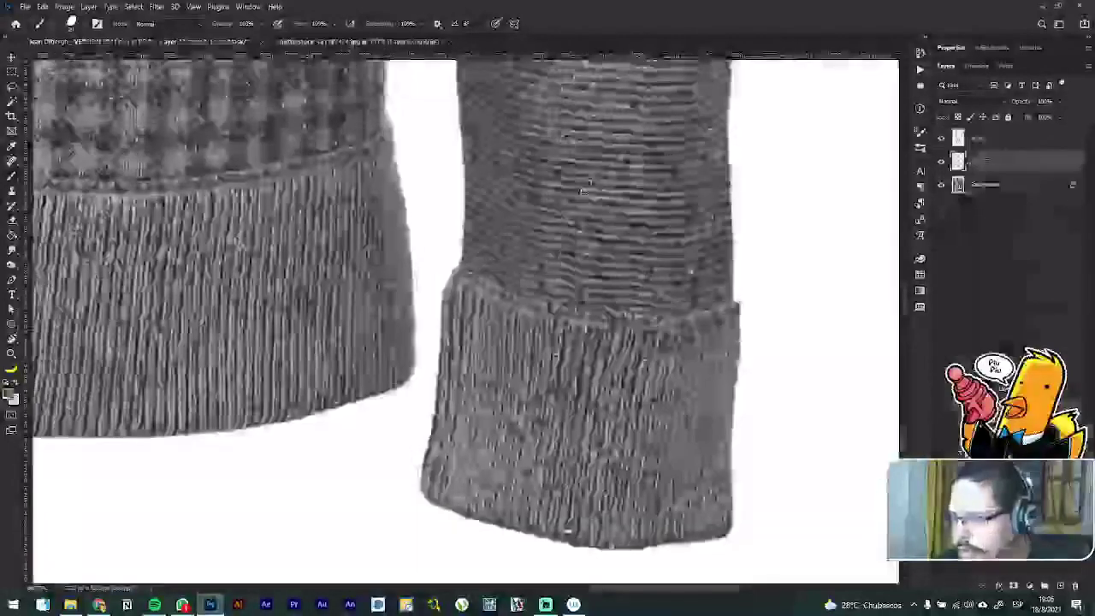
pyautogui.scroll(4, 596, 181)
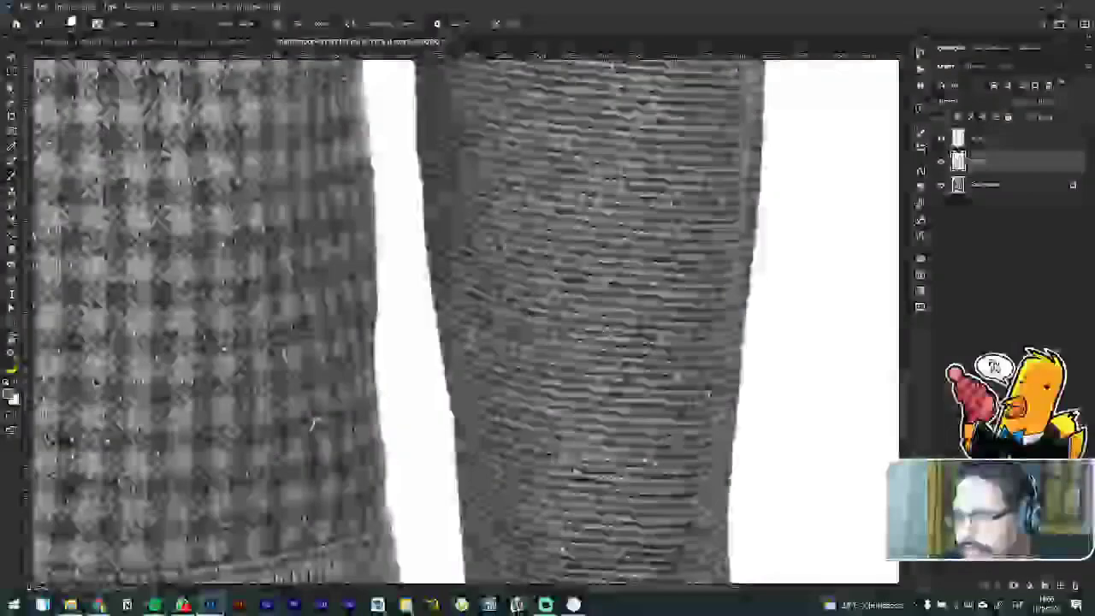
pyautogui.click(11, 72)
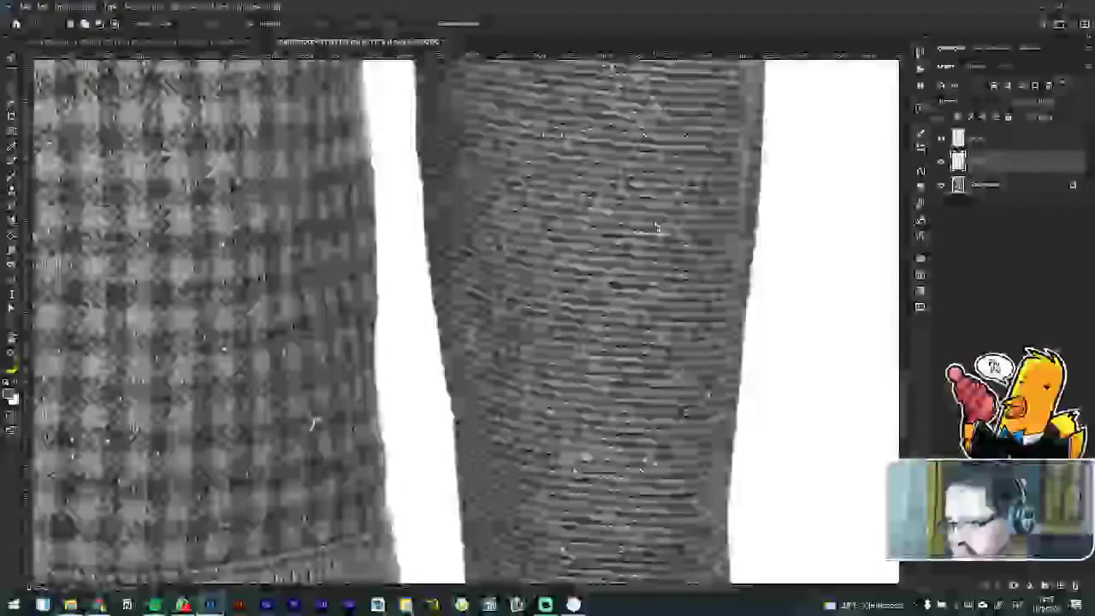
pyautogui.rightClick(657, 227)
pyautogui.click(684, 299)
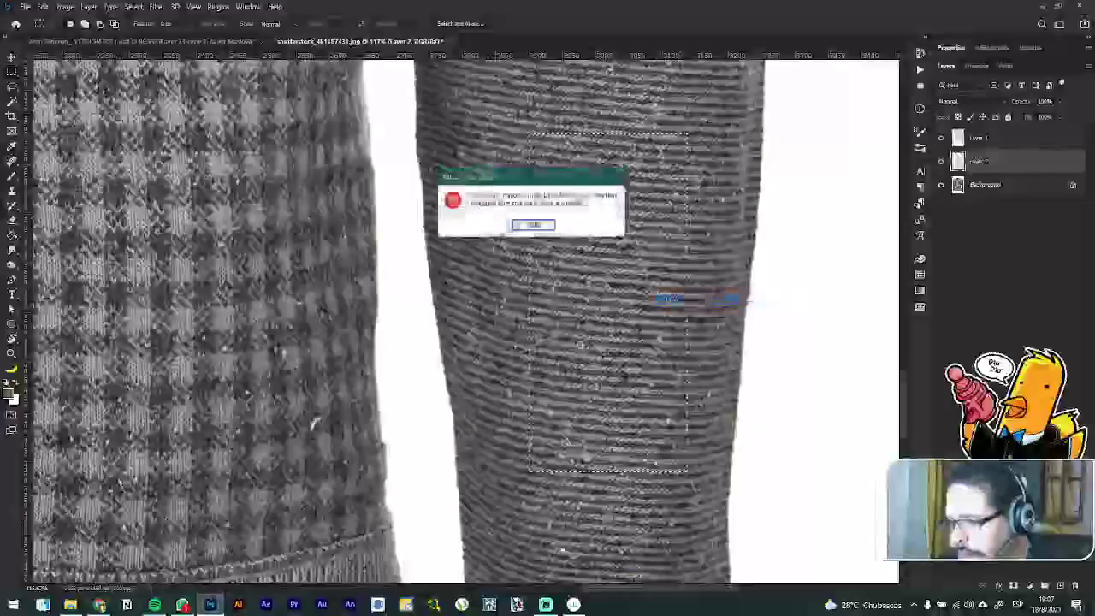
pyautogui.click(533, 224)
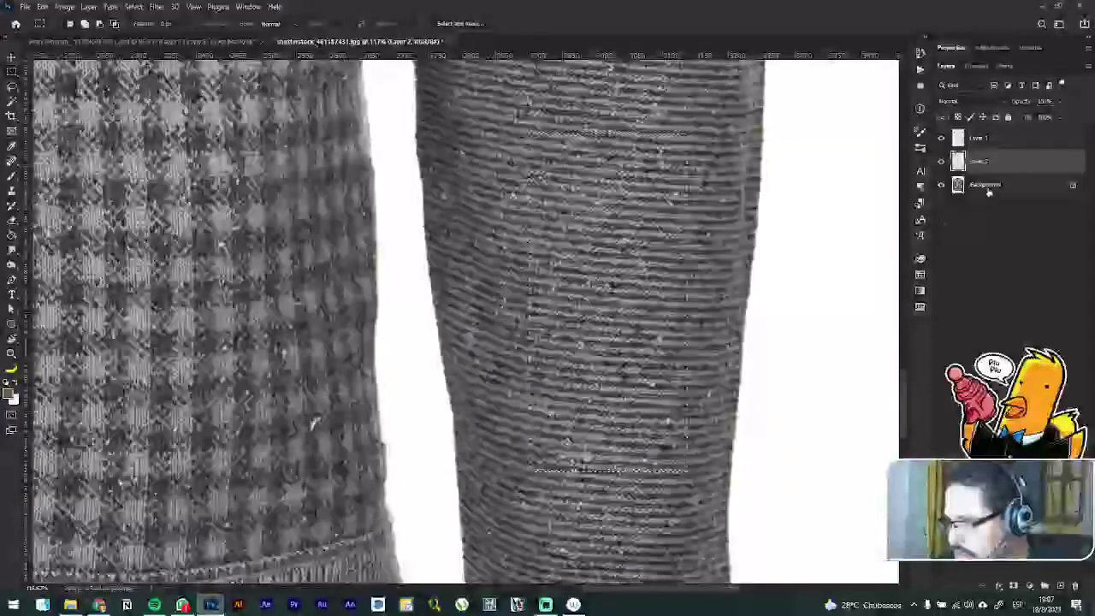
pyautogui.click(988, 186)
pyautogui.rightClick(633, 217)
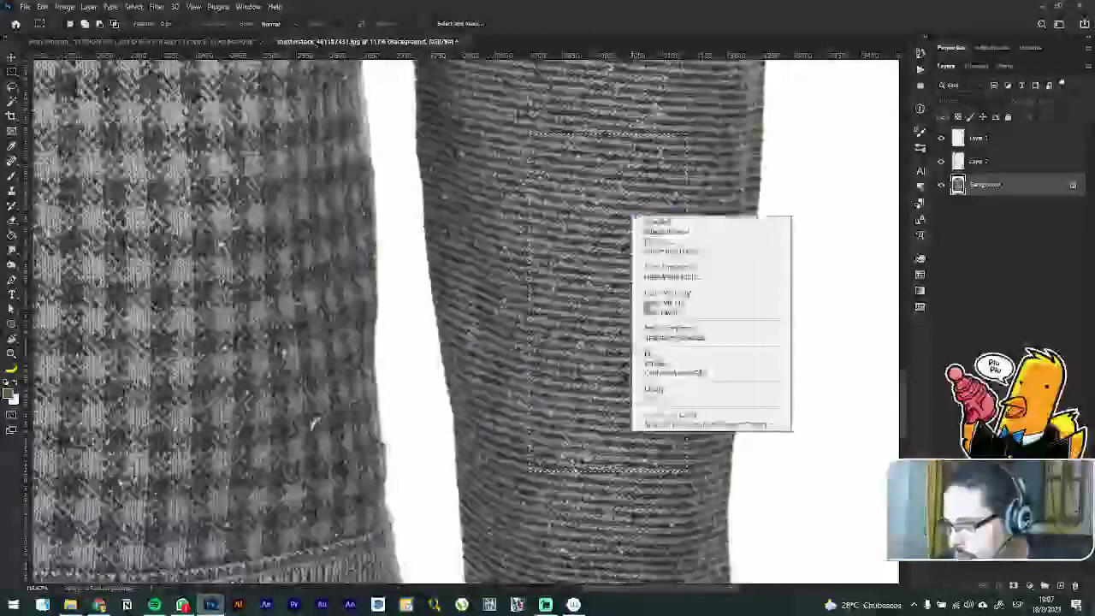
pyautogui.click(698, 294)
# Step: Move the copied knit patch into the main artwork document and place it over the forearm below the cuff
pyautogui.press('v')
pyautogui.moveTo(659, 203); pyautogui.dragTo(532, 166)
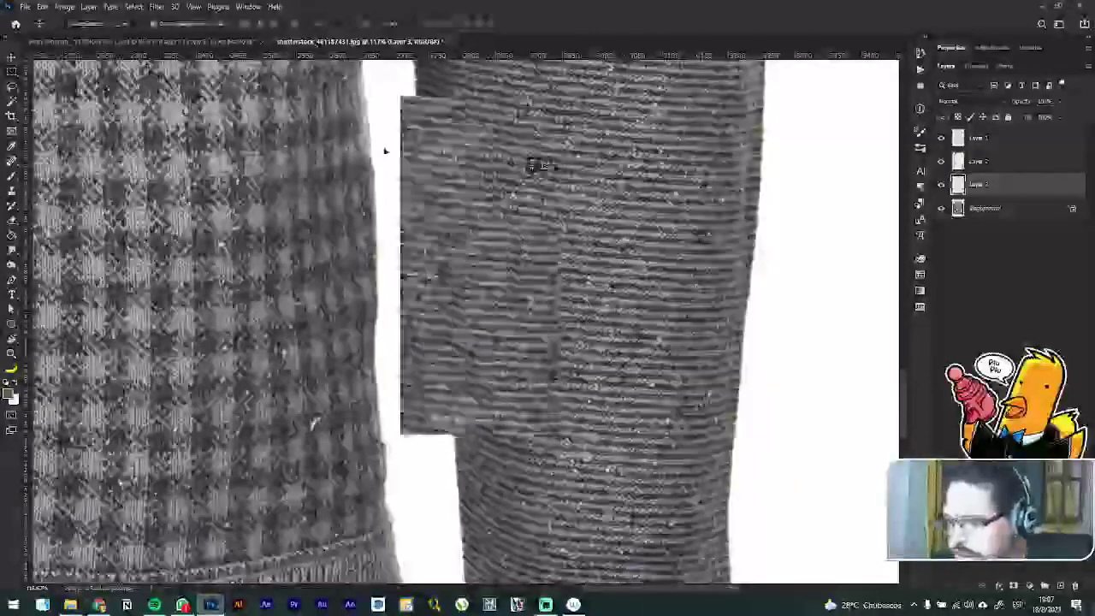
pyautogui.moveTo(385, 152); pyautogui.dragTo(130, 153)
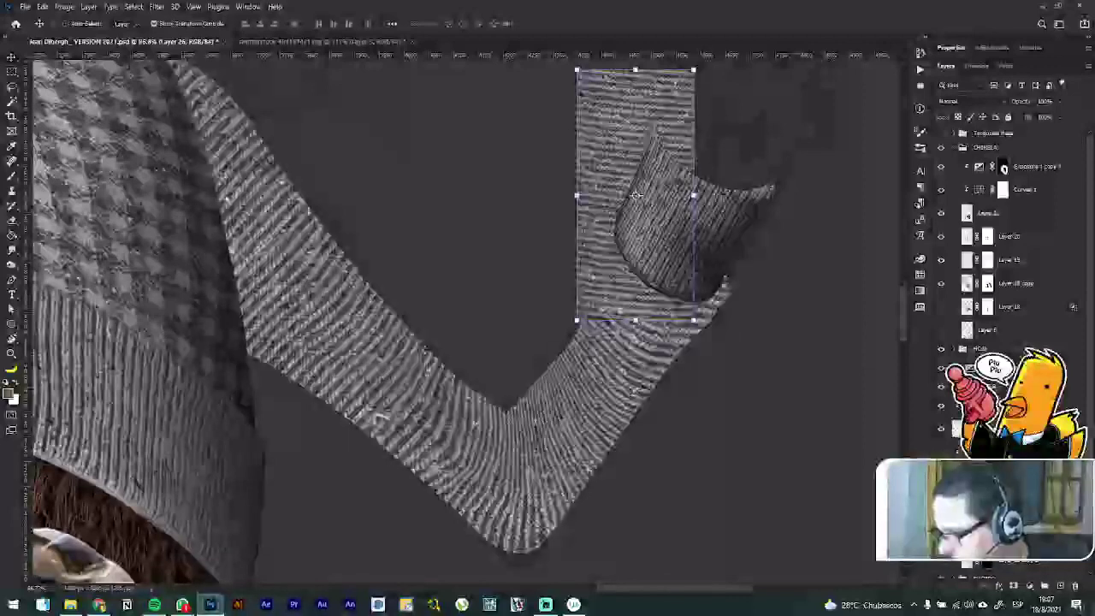
pyautogui.moveTo(683, 93); pyautogui.dragTo(676, 265)
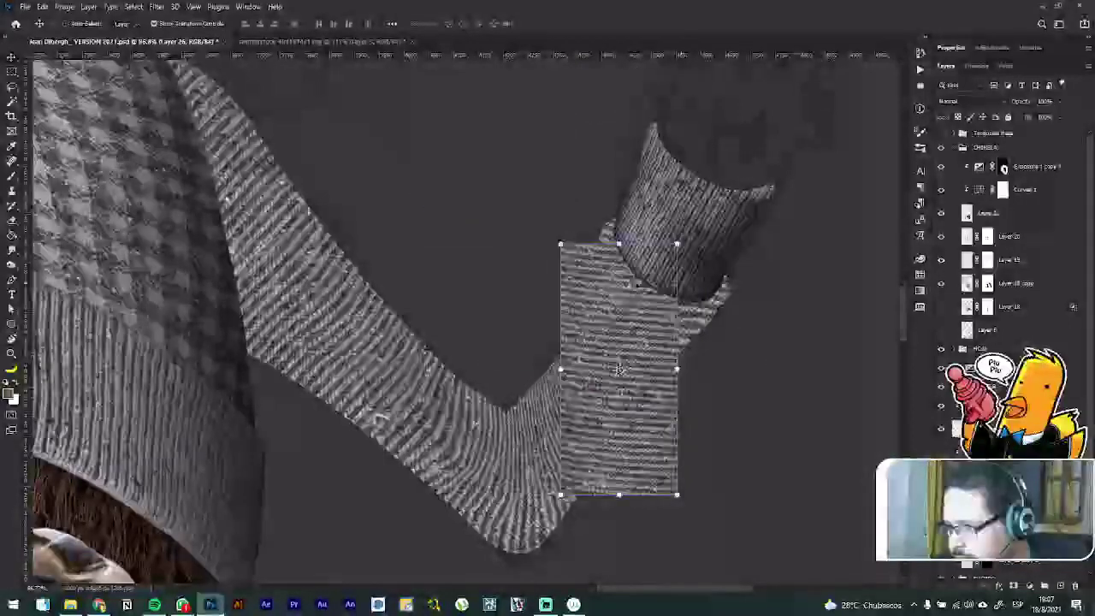
# Step: Rotate the knit patch about 33.5° to align with the forearm and scale it to about 129% to cover the forearm's width
pyautogui.moveTo(686, 236); pyautogui.dragTo(776, 261)
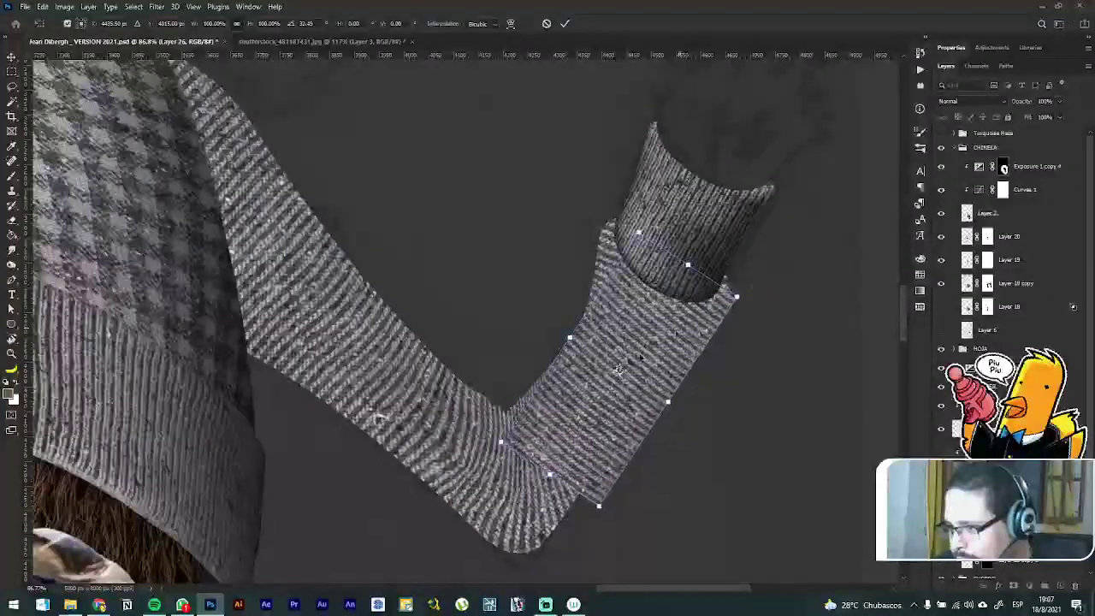
pyautogui.moveTo(618, 367); pyautogui.dragTo(645, 323)
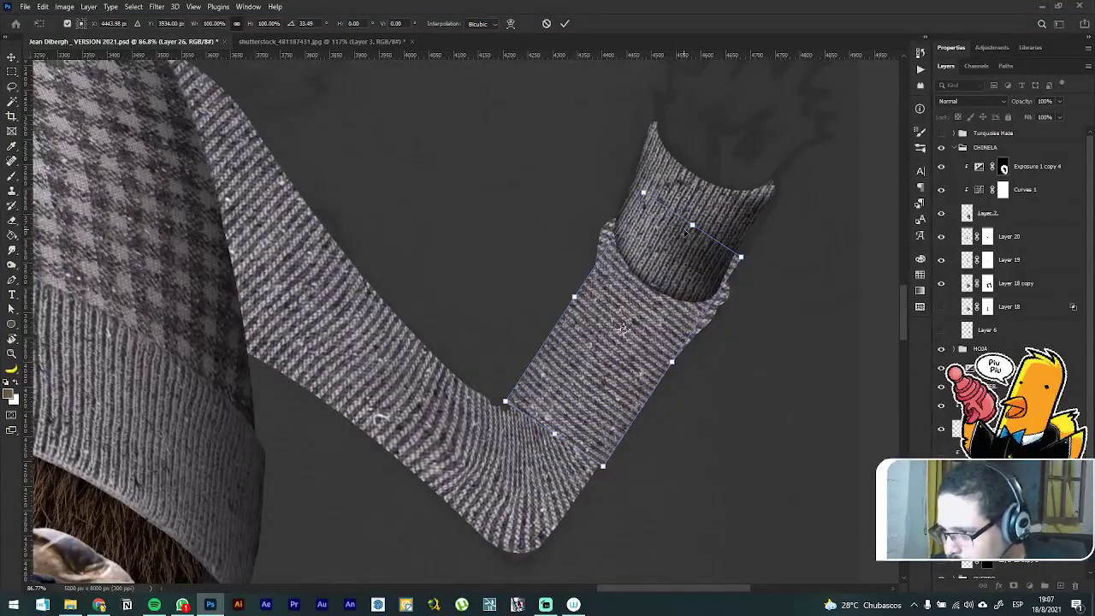
pyautogui.moveTo(650, 311)
pyautogui.mouseDown()
pyautogui.moveTo(622, 343)
pyautogui.moveTo(636, 326)
pyautogui.mouseUp()
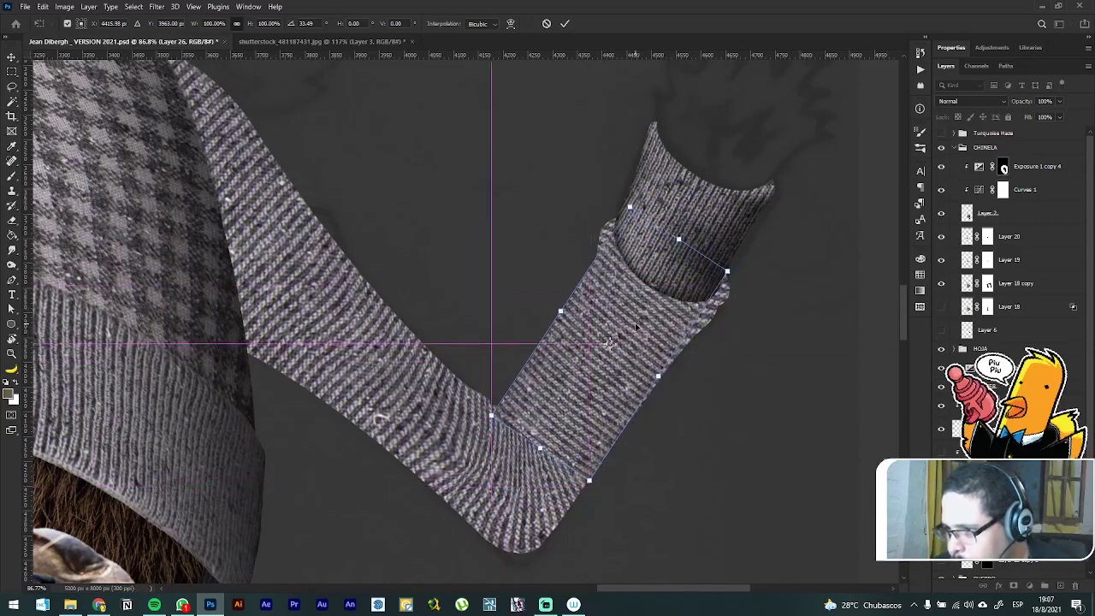
pyautogui.moveTo(531, 462); pyautogui.dragTo(499, 507)
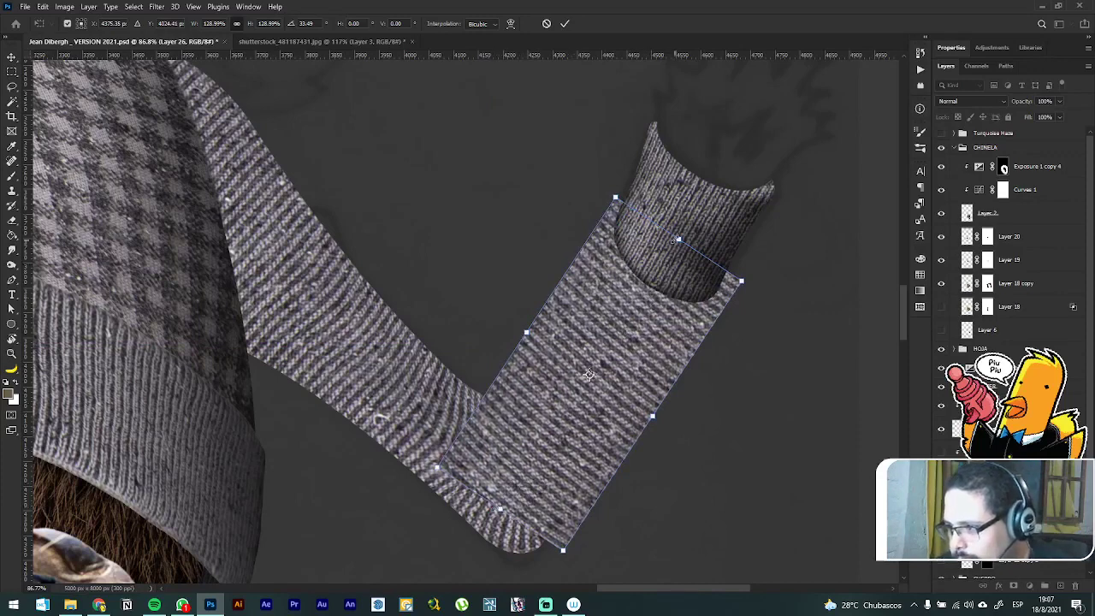
# Step: Warp the knit patch so its upper edge and ribs curve around the cuff and its lower end fits the elbow
pyautogui.rightClick(664, 261)
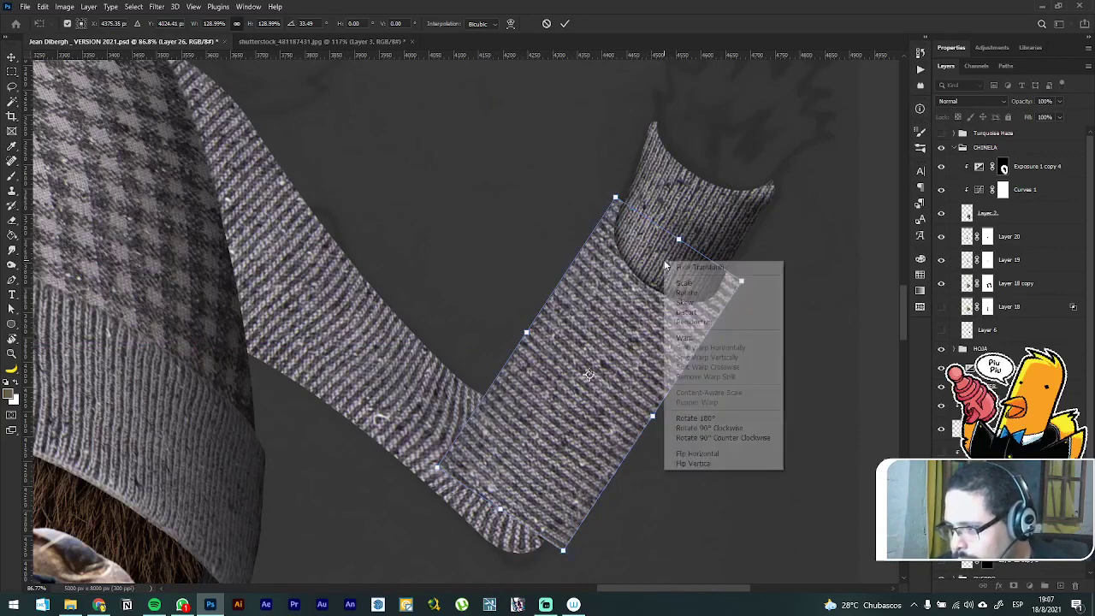
pyautogui.click(680, 336)
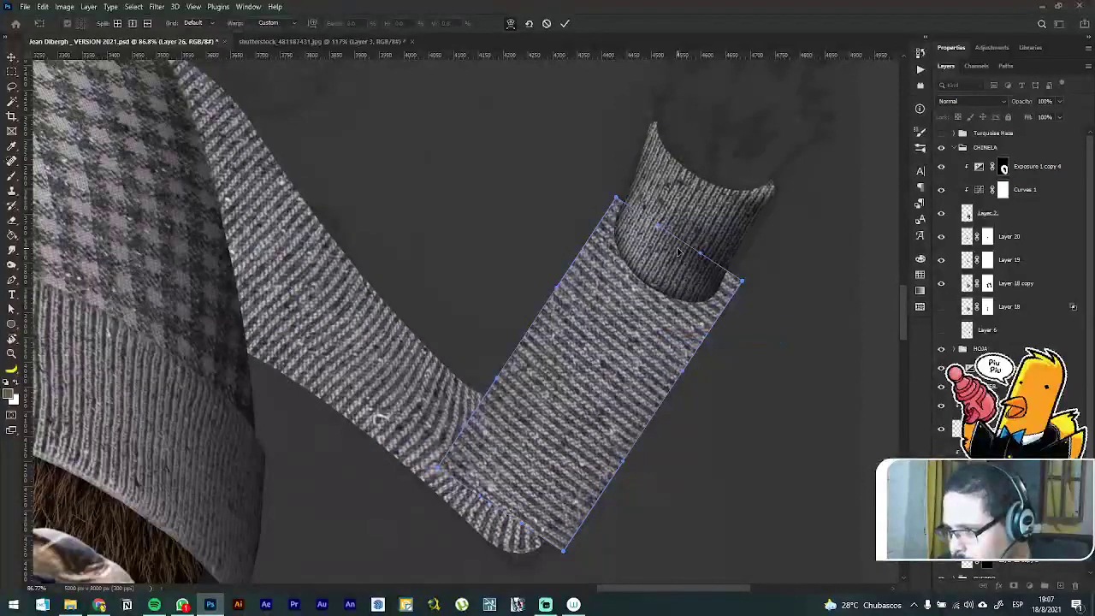
pyautogui.moveTo(680, 246); pyautogui.dragTo(646, 289)
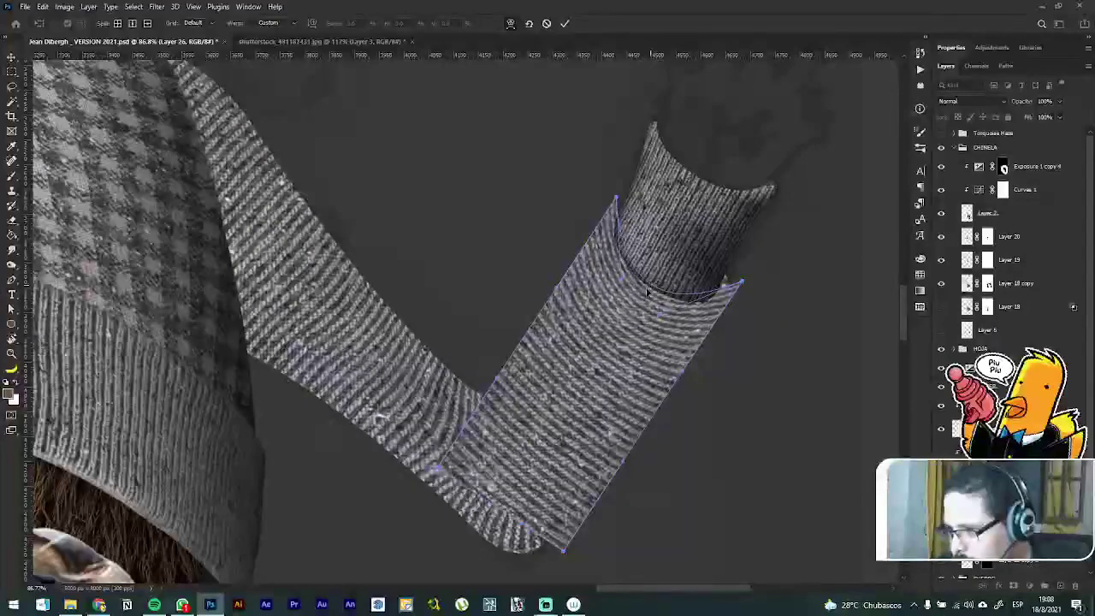
pyautogui.moveTo(627, 333); pyautogui.dragTo(570, 418)
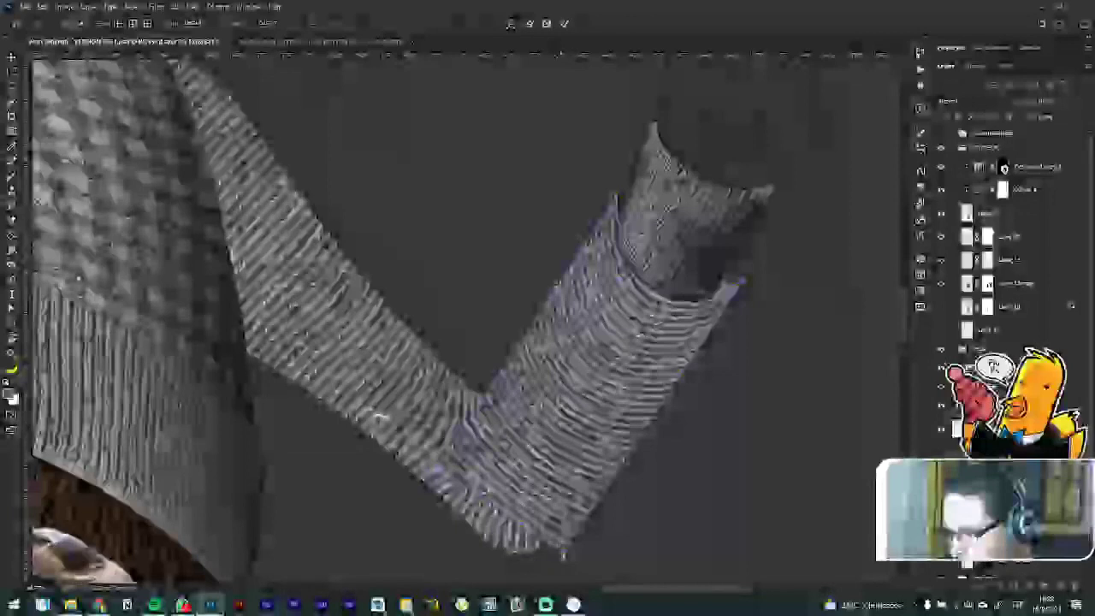
pyautogui.moveTo(562, 553); pyautogui.dragTo(534, 565)
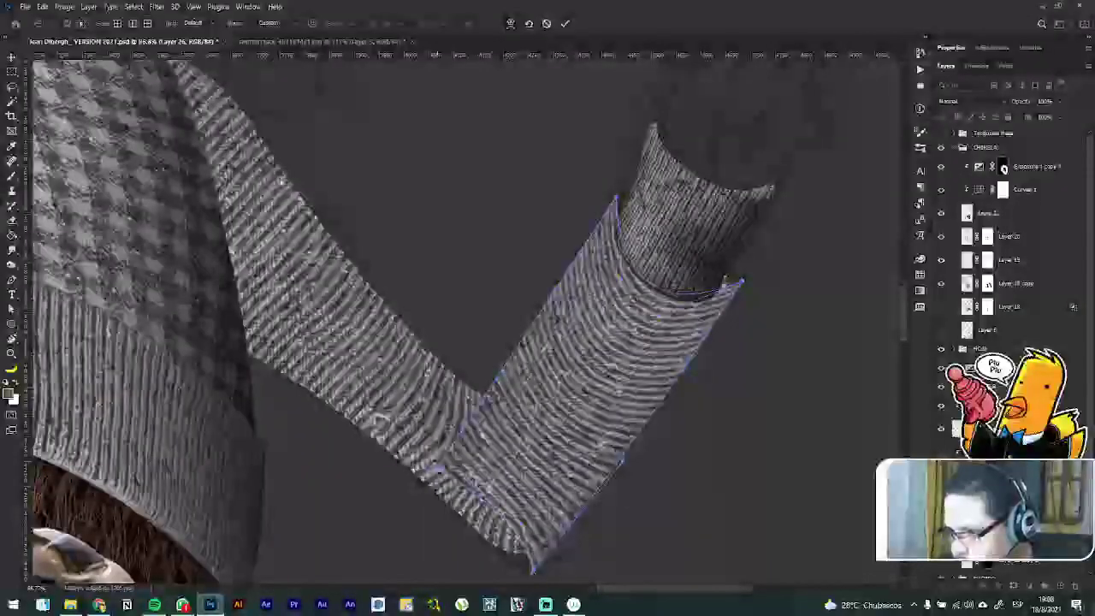
pyautogui.moveTo(467, 428); pyautogui.dragTo(509, 374)
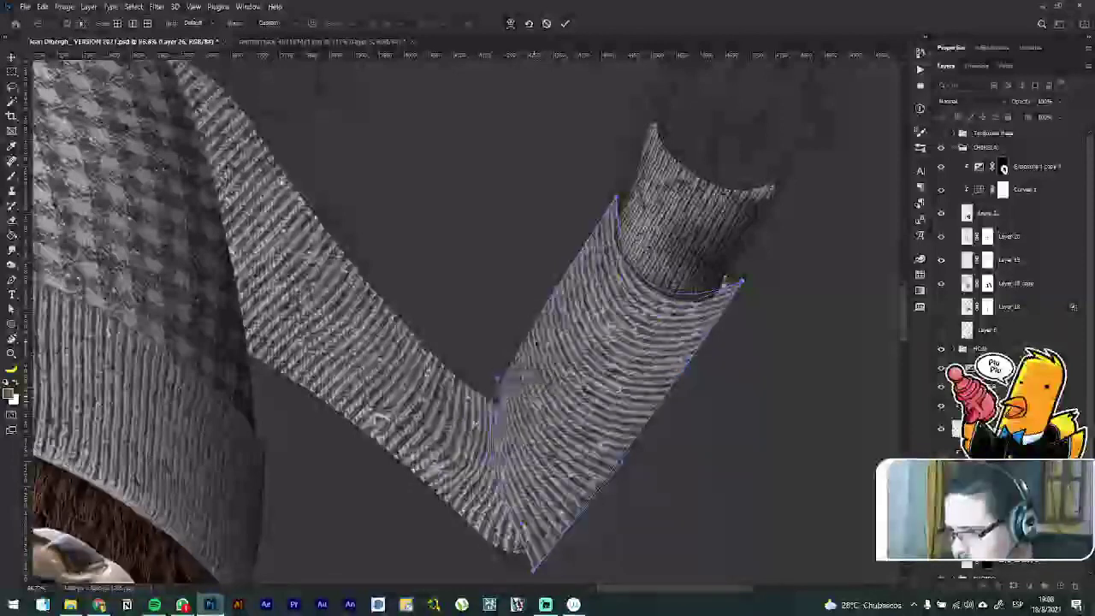
# Step: Refine the warp at the knit patch's upper corners and edge so it wraps around the cuff's base and follows the forearm outline
pyautogui.moveTo(619, 199); pyautogui.dragTo(624, 204)
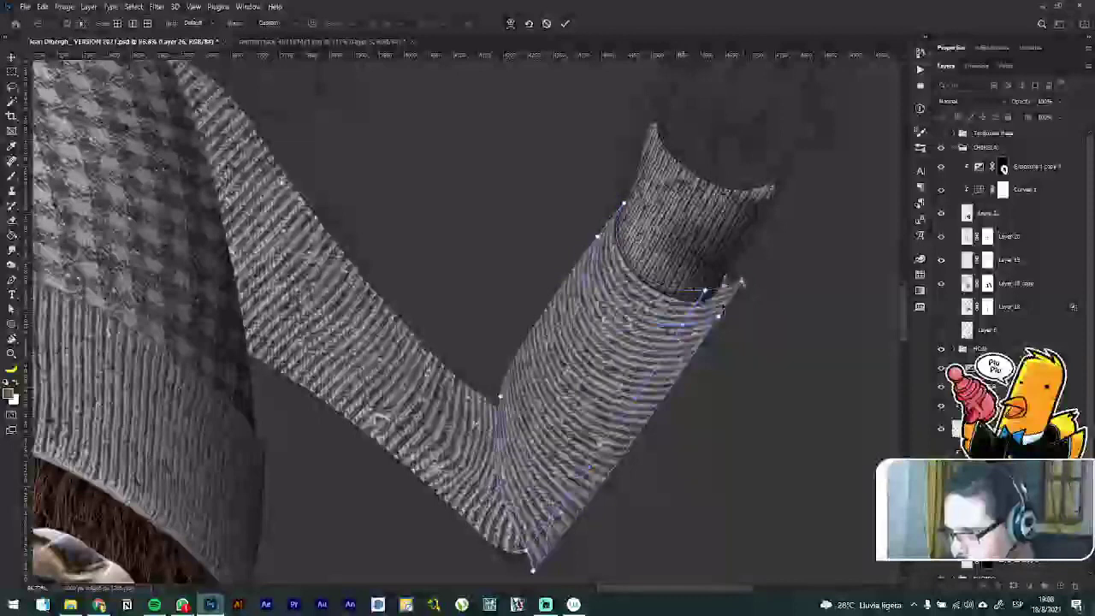
pyautogui.moveTo(729, 279); pyautogui.dragTo(730, 275)
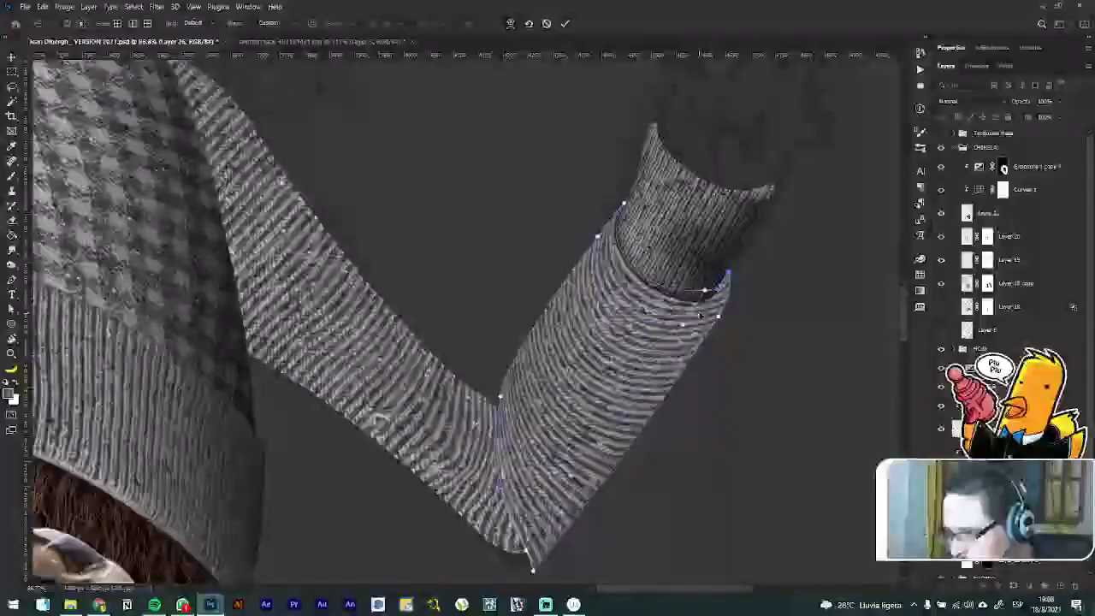
pyautogui.moveTo(699, 315); pyautogui.dragTo(698, 321)
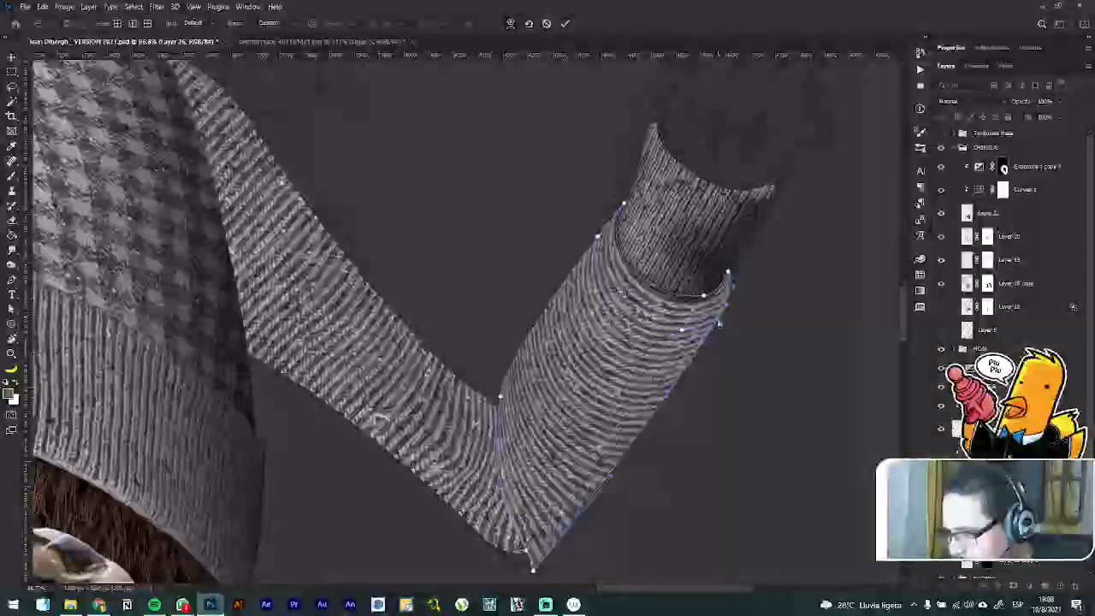
pyautogui.moveTo(717, 325); pyautogui.dragTo(716, 323)
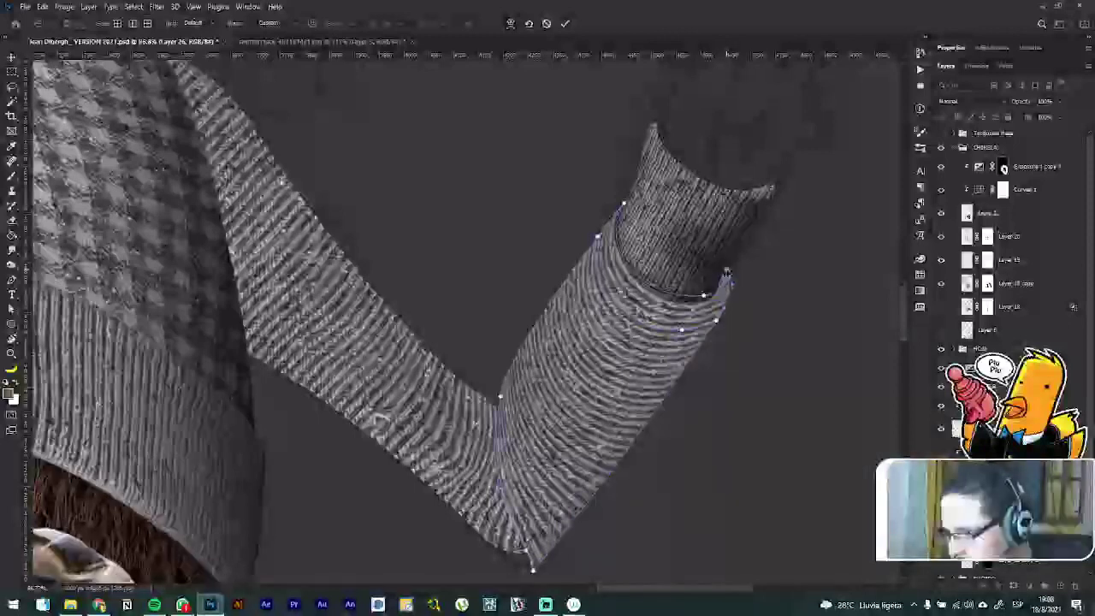
pyautogui.moveTo(727, 270); pyautogui.dragTo(729, 272)
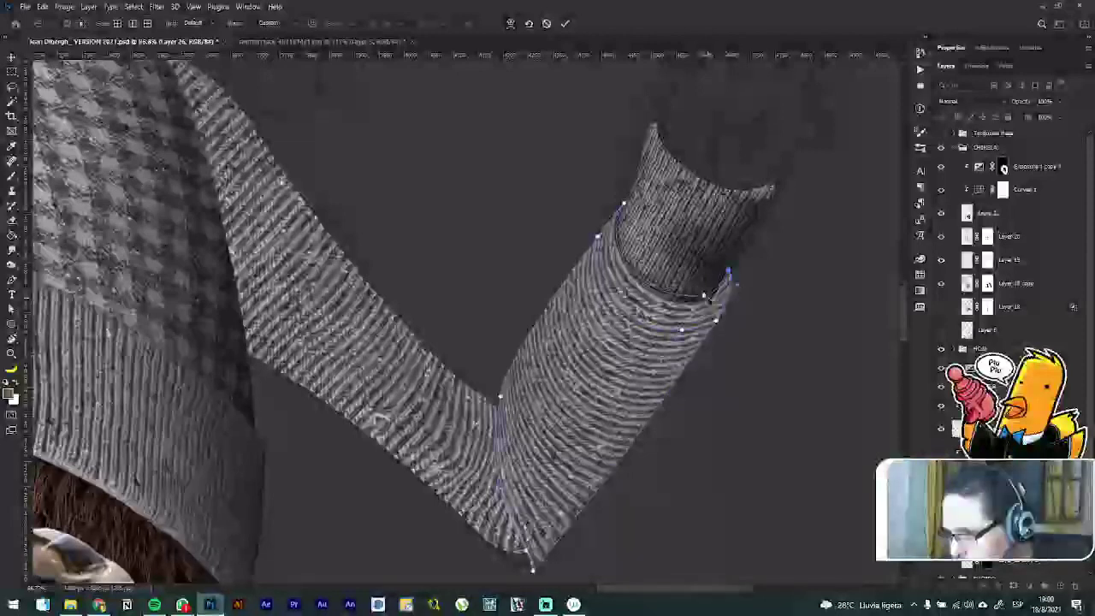
pyautogui.moveTo(709, 302); pyautogui.dragTo(709, 315)
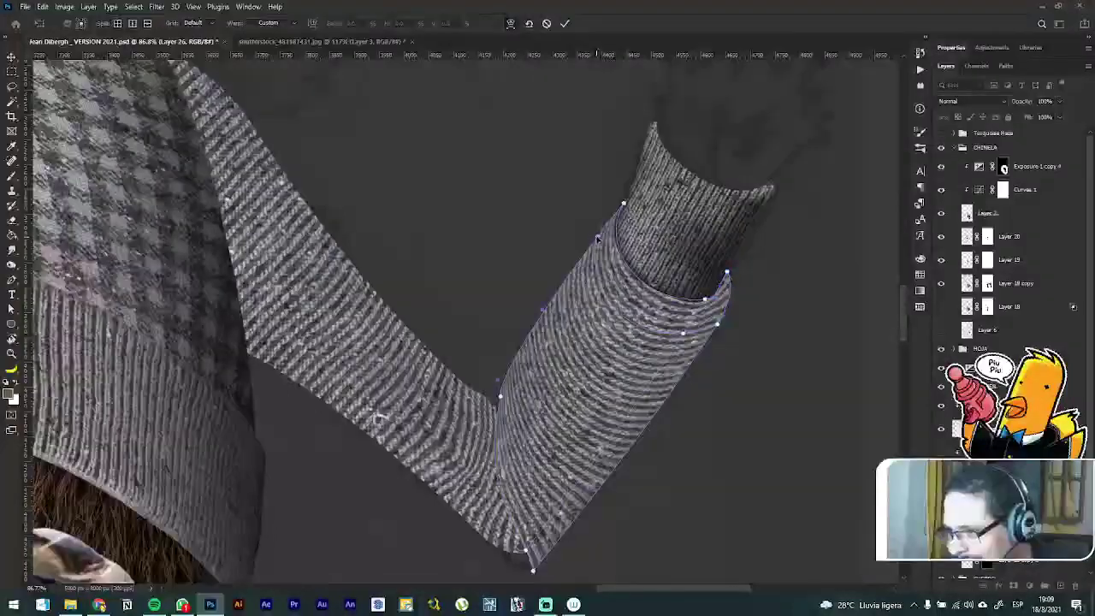
pyautogui.moveTo(598, 238); pyautogui.dragTo(595, 236)
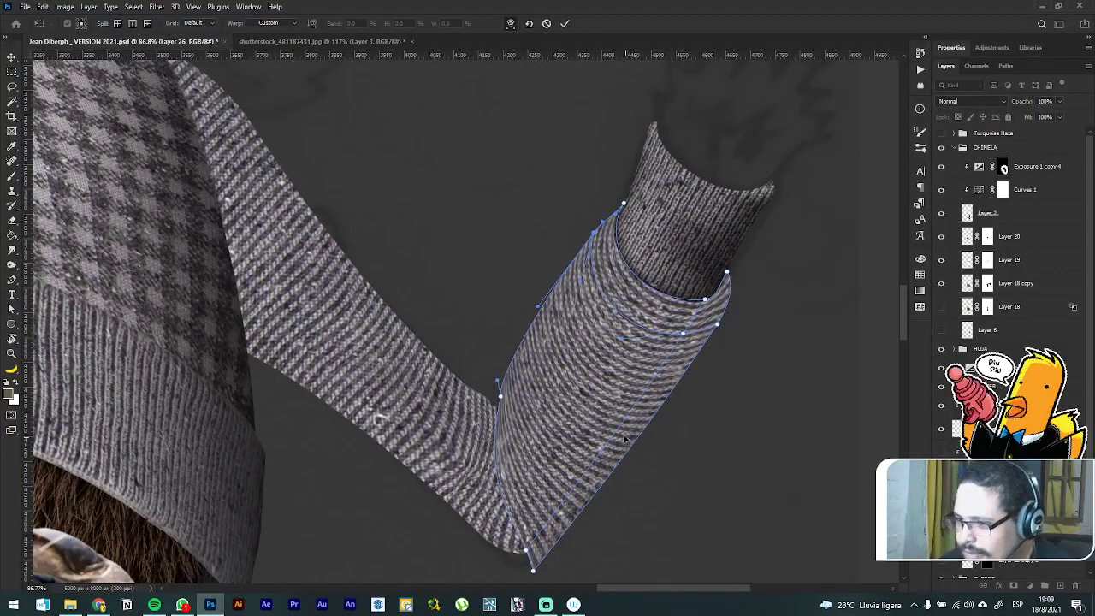
# Step: Check the knit patch against the arm at 62% opacity, apply the warp, and restore the patch to 100% opacity
pyautogui.click(1060, 101)
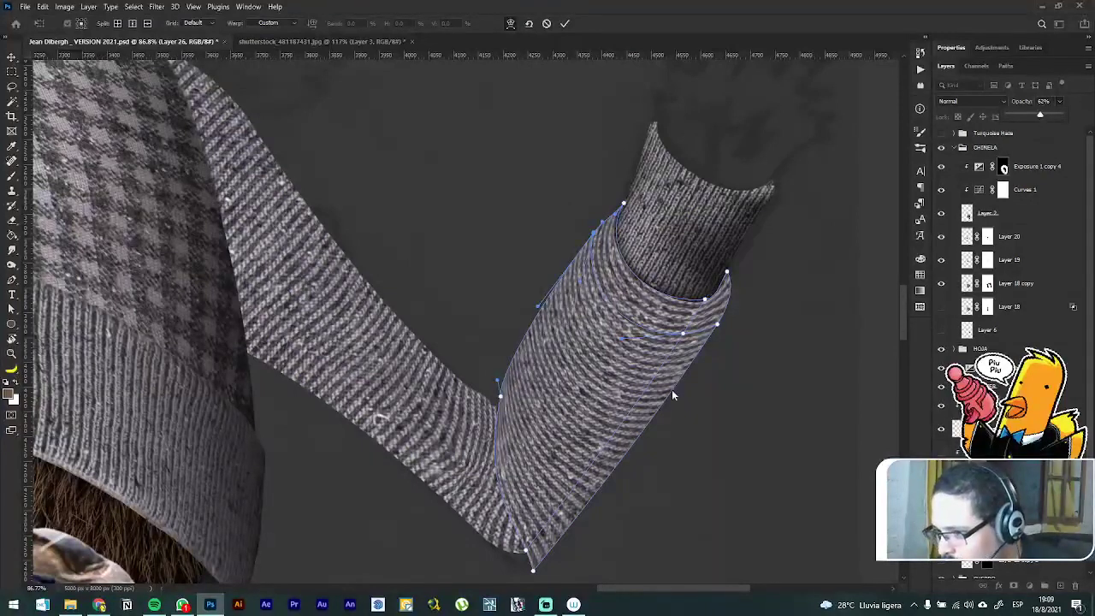
pyautogui.click(554, 433)
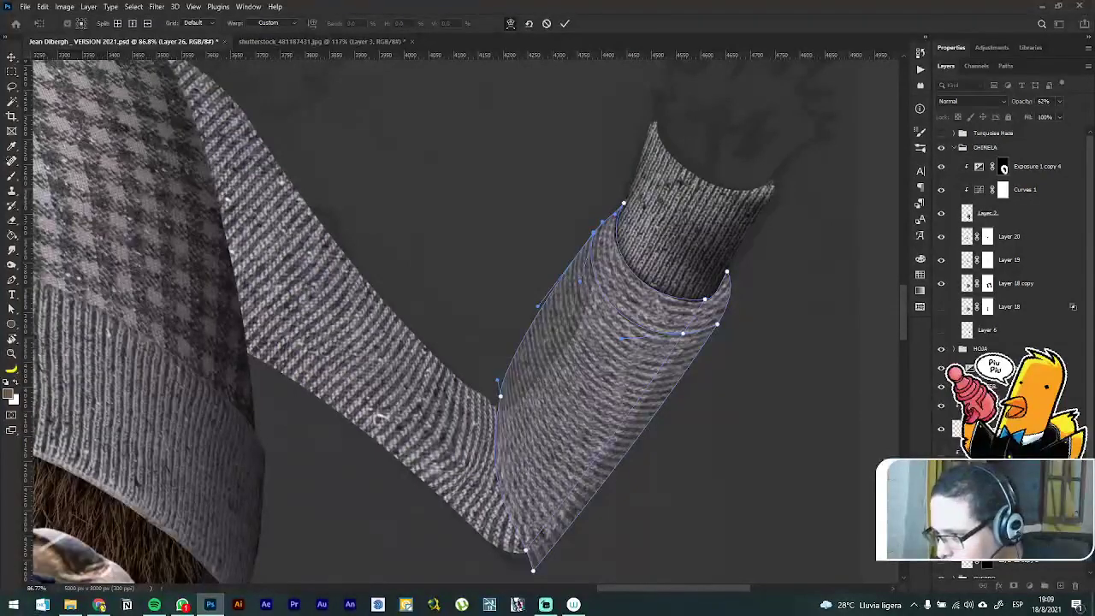
pyautogui.press('Return')
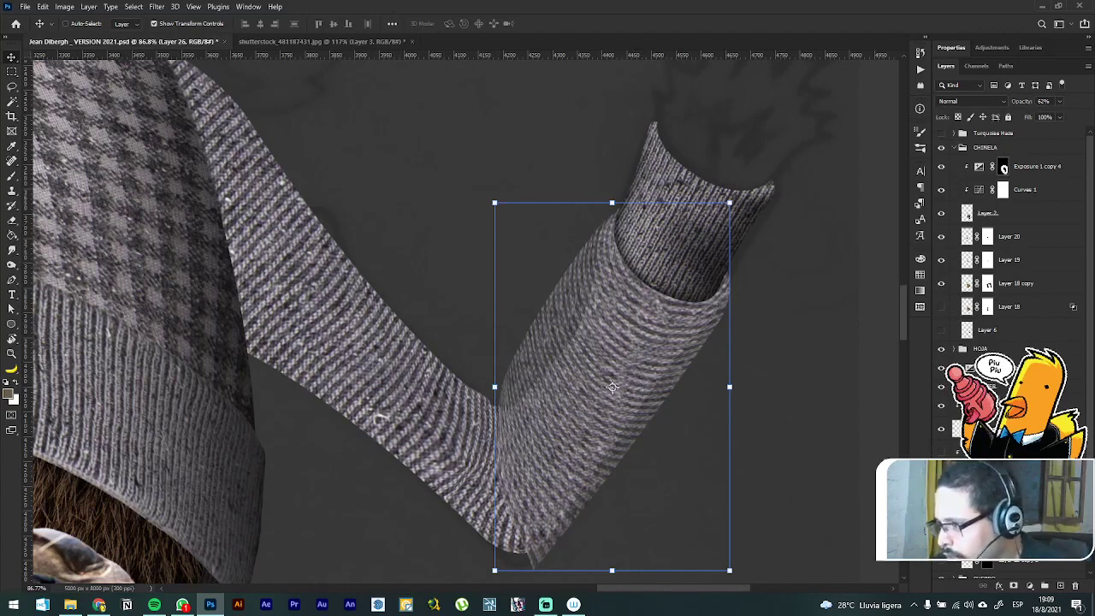
pyautogui.click(1057, 101)
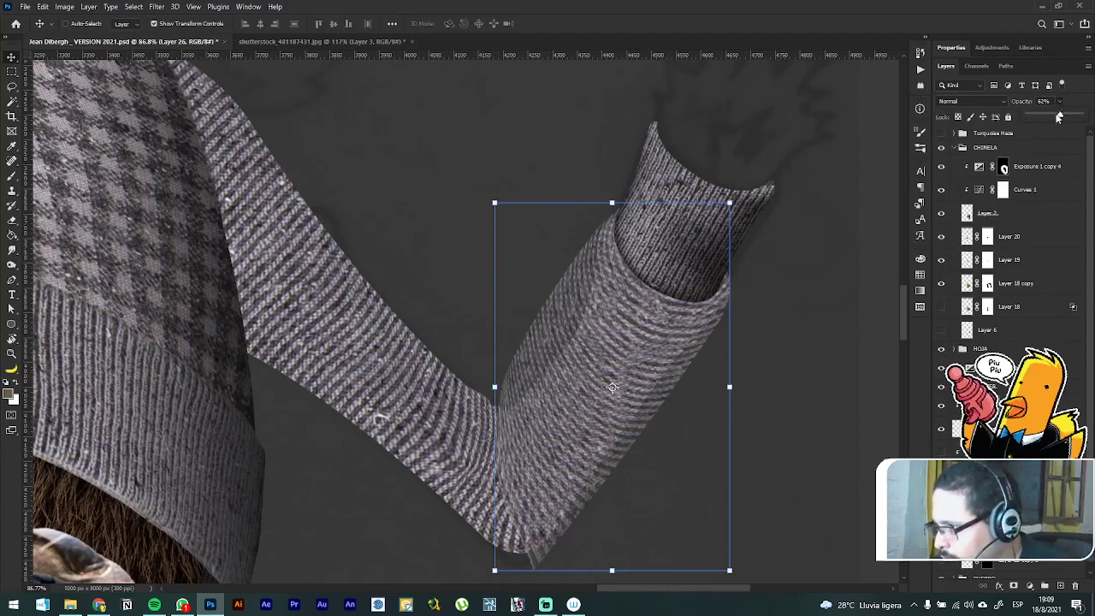
pyautogui.press('Return')
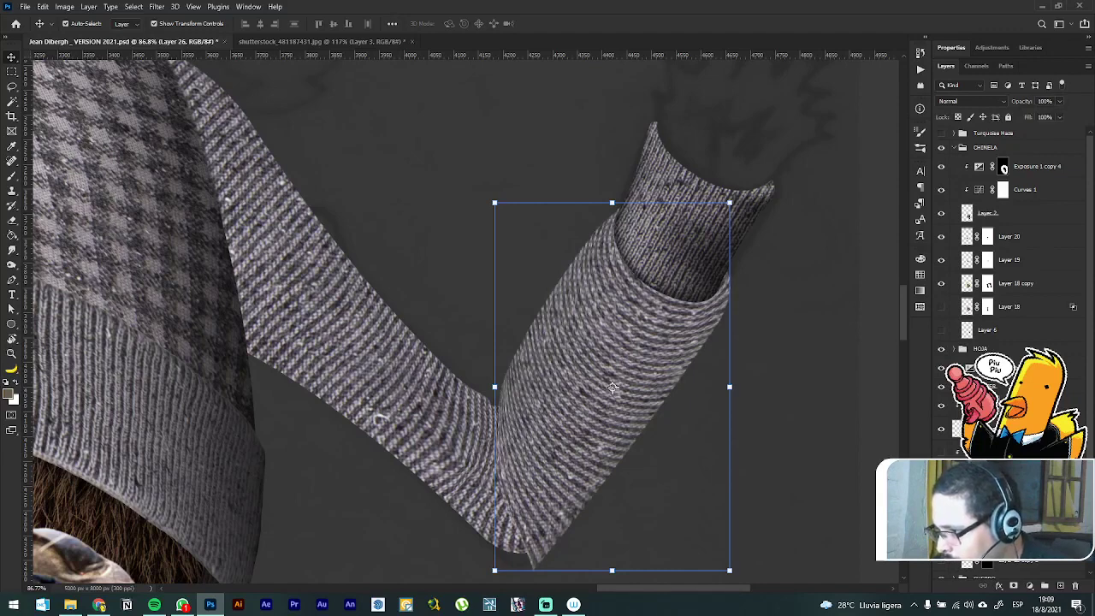
# Step: Load the sleeve mask's shape as a selection and use it to mask the SWETER MANGAS group, trimming the forearm knit
pyautogui.keyDown('ctrl'); pyautogui.click(987, 405); pyautogui.keyUp('ctrl')
pyautogui.click(1027, 405)
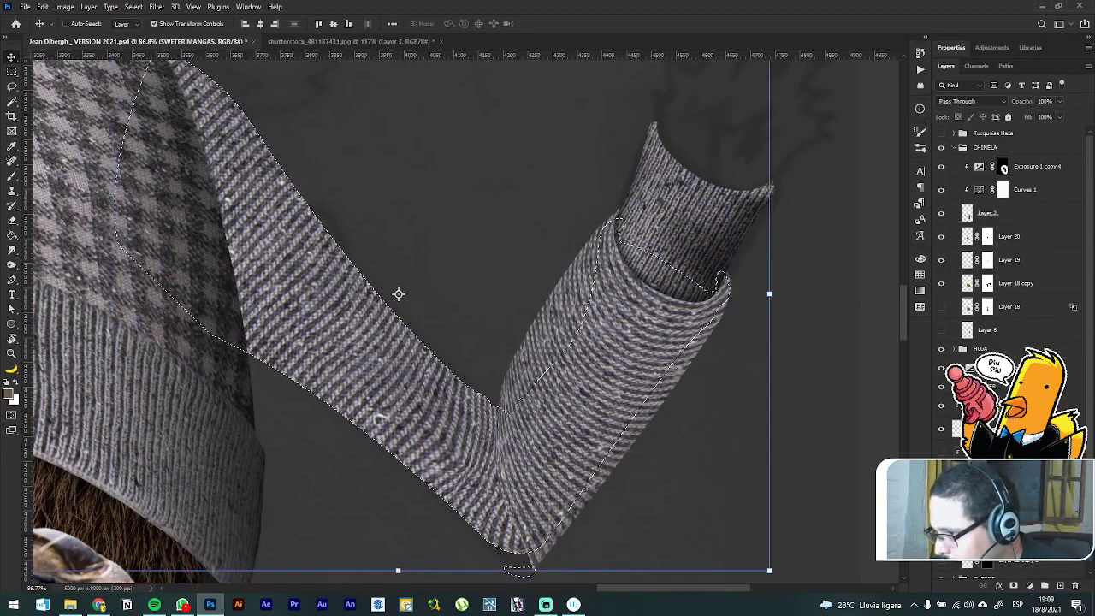
pyautogui.click(1014, 586)
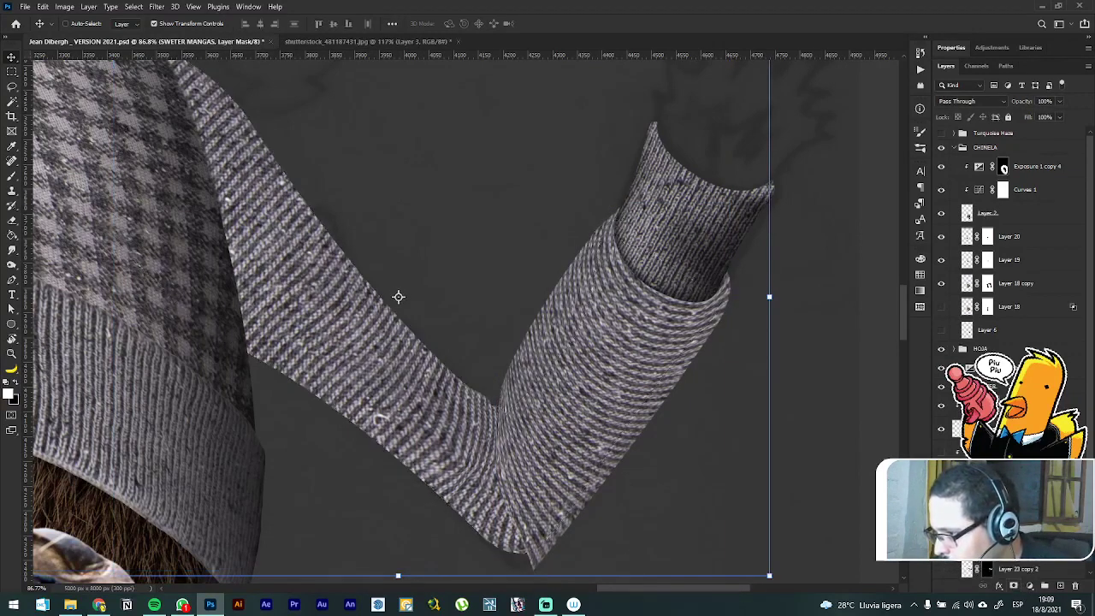
pyautogui.click(397, 293)
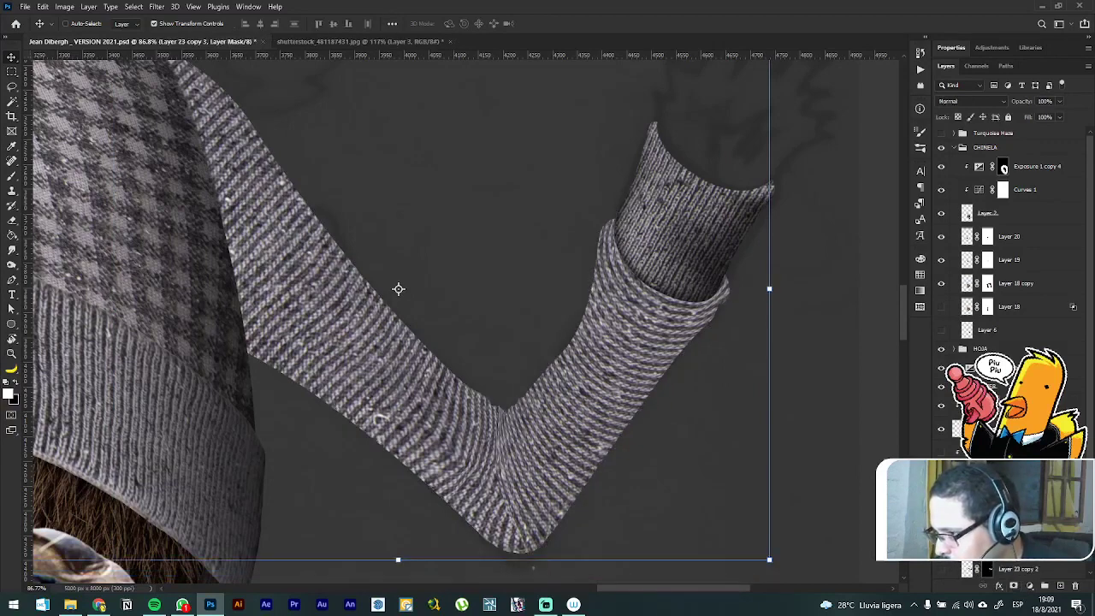
# Step: Add a layer mask to the forearm knit patch and choose Jazza's Soft Eraser at 143 px with 0% hardness
pyautogui.keyDown('ctrl'); pyautogui.click(582, 391); pyautogui.keyUp('ctrl')
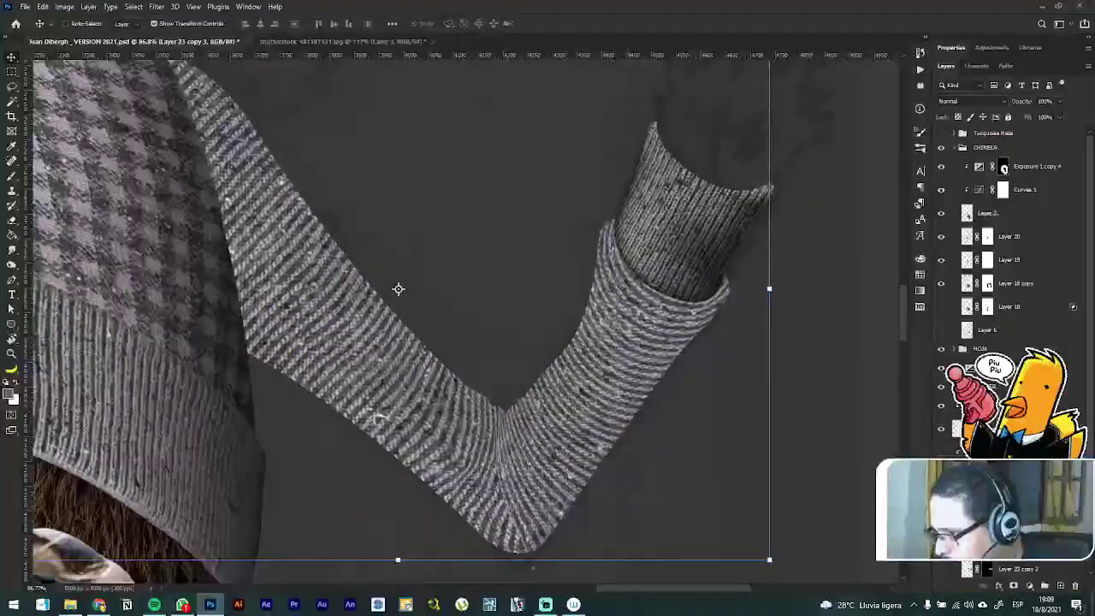
pyautogui.click(1014, 587)
pyautogui.press('b')
pyautogui.rightClick(557, 338)
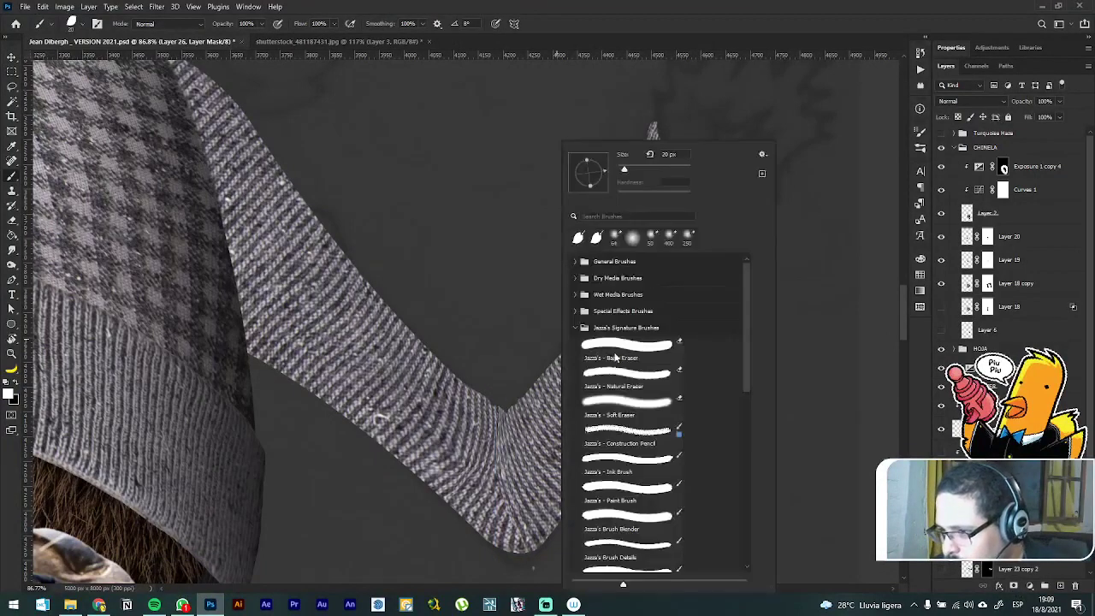
pyautogui.click(632, 400)
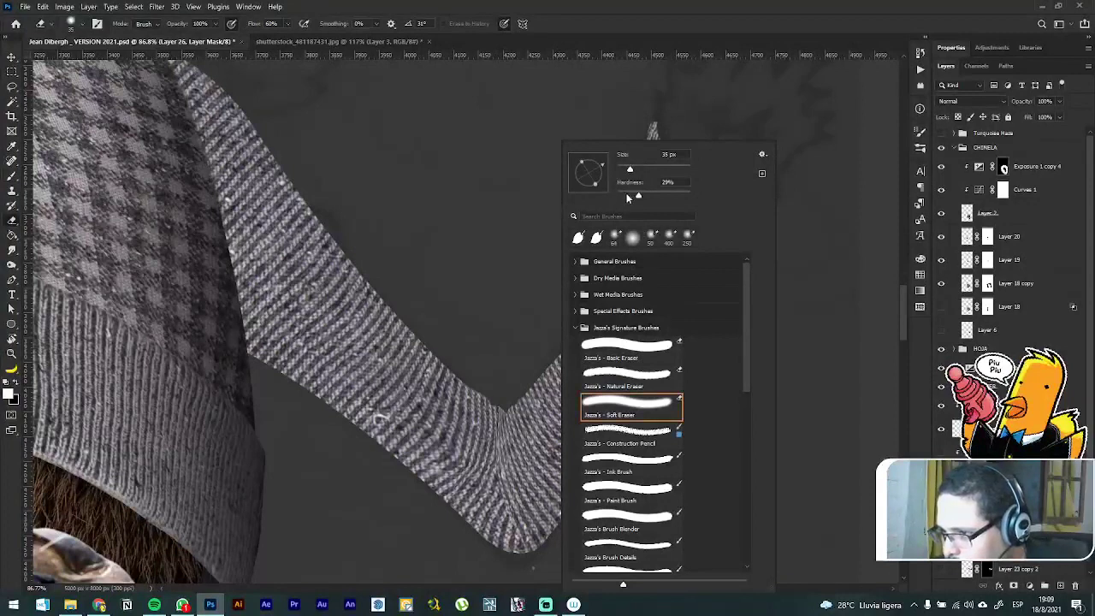
pyautogui.click(661, 166)
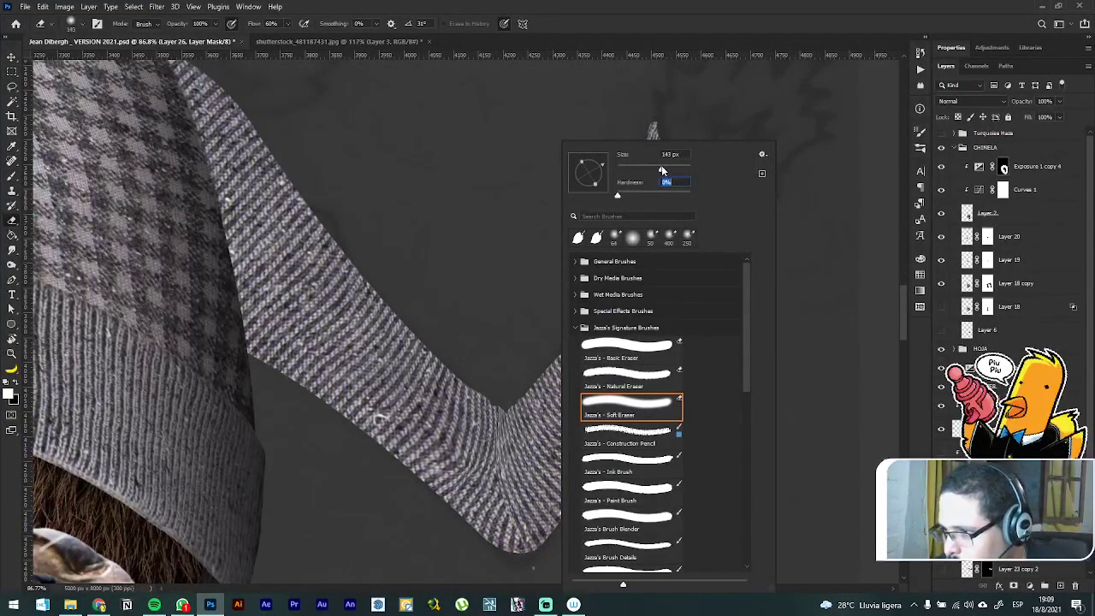
pyautogui.click(707, 21)
# Step: Brush over the elbow seam on the forearm patch's mask to blend its ribs into the upper sleeve's knit
pyautogui.moveTo(509, 404)
pyautogui.mouseDown()
pyautogui.moveTo(494, 468)
pyautogui.moveTo(529, 556)
pyautogui.mouseUp()
pyautogui.moveTo(511, 409)
pyautogui.mouseDown()
pyautogui.moveTo(518, 510)
pyautogui.moveTo(517, 406)
pyautogui.moveTo(525, 458)
pyautogui.mouseUp()
pyautogui.moveTo(515, 415)
pyautogui.mouseDown()
pyautogui.moveTo(557, 494)
pyautogui.moveTo(539, 529)
pyautogui.moveTo(563, 471)
pyautogui.moveTo(533, 366)
pyautogui.moveTo(569, 544)
pyautogui.moveTo(559, 502)
pyautogui.moveTo(560, 536)
pyautogui.moveTo(554, 557)
pyautogui.moveTo(554, 515)
pyautogui.moveTo(546, 562)
pyautogui.moveTo(548, 511)
pyautogui.moveTo(552, 538)
pyautogui.mouseUp()
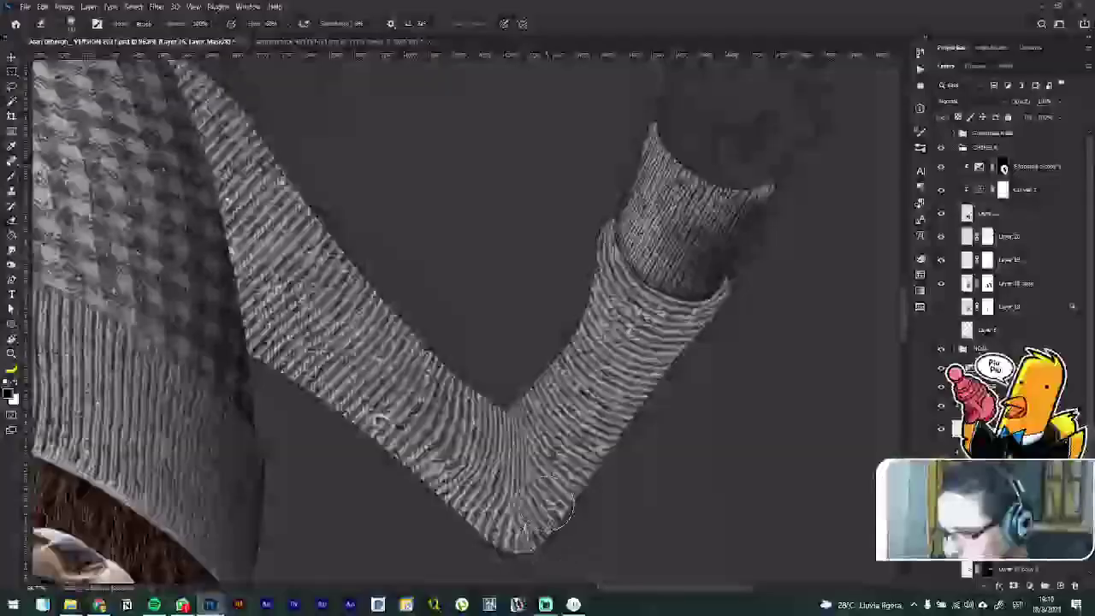
pyautogui.scroll(-2, 651, 249)
pyautogui.scroll(-3, 560, 384)
pyautogui.scroll(-3, 562, 381)
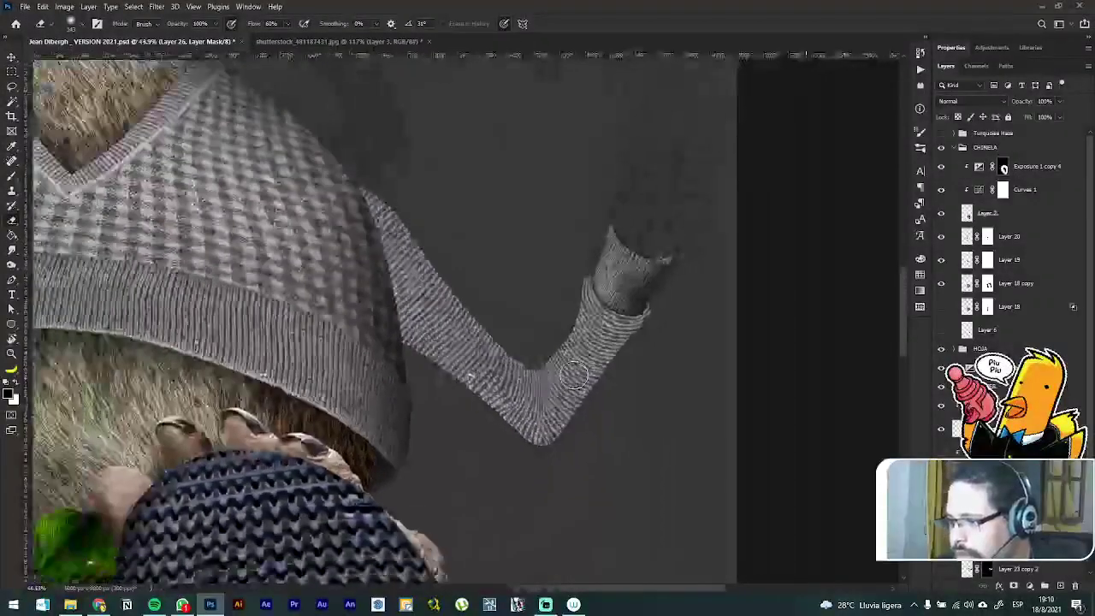
pyautogui.scroll(4, 554, 453)
pyautogui.scroll(2, 554, 453)
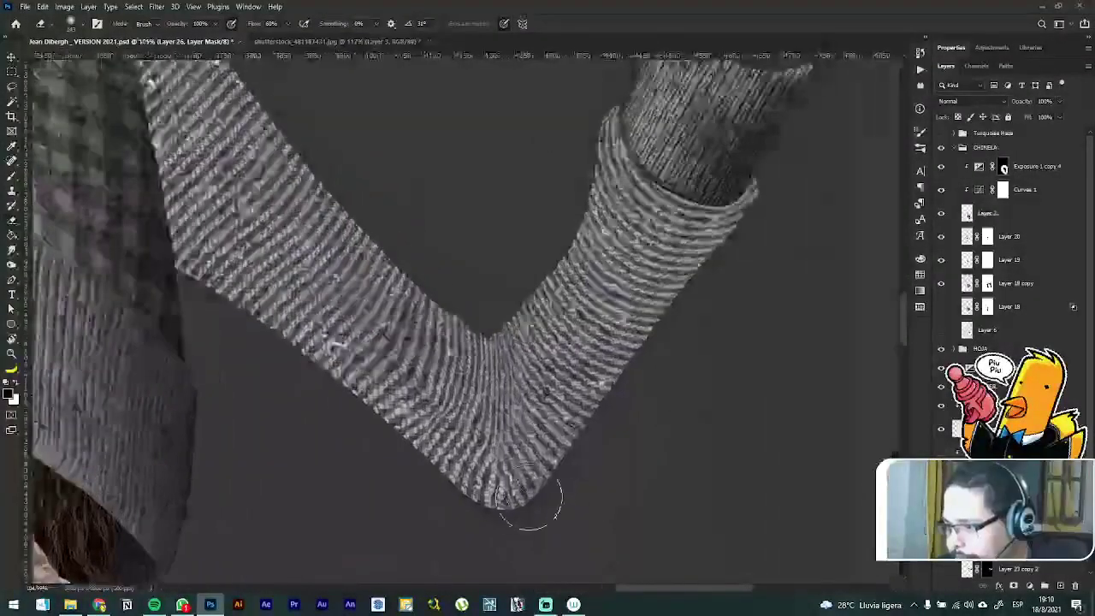
pyautogui.moveTo(509, 477)
pyautogui.mouseDown()
pyautogui.moveTo(472, 501)
pyautogui.moveTo(489, 448)
pyautogui.mouseUp()
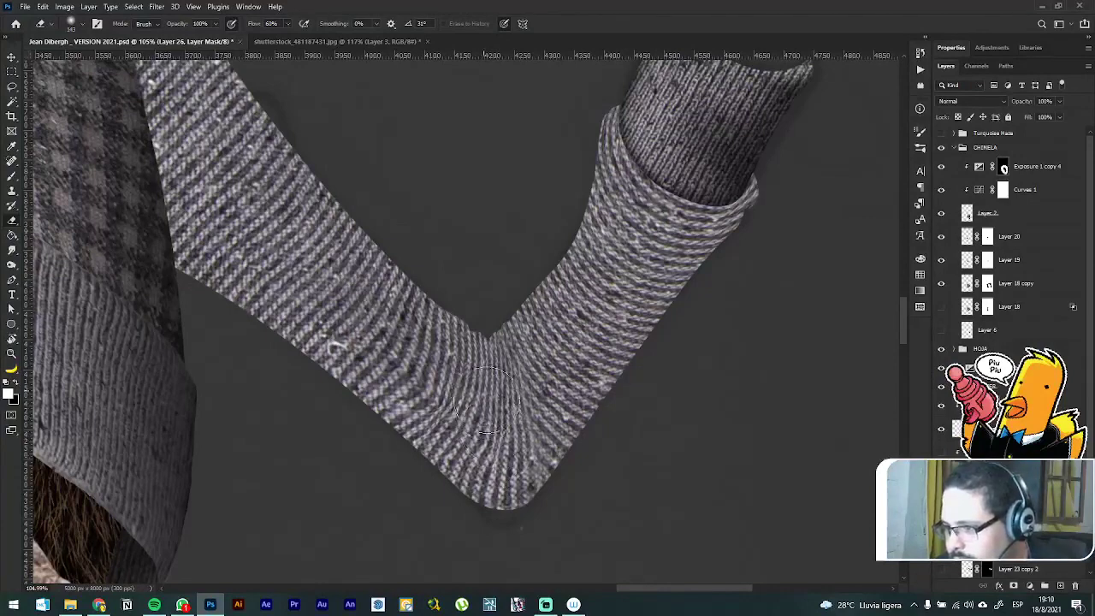
# Step: On the Exposure 3 copy mask, paint a shadow along the cuff's lower edge using an enlarged soft round brush at 0% hardness
pyautogui.scroll(-5, 565, 334)
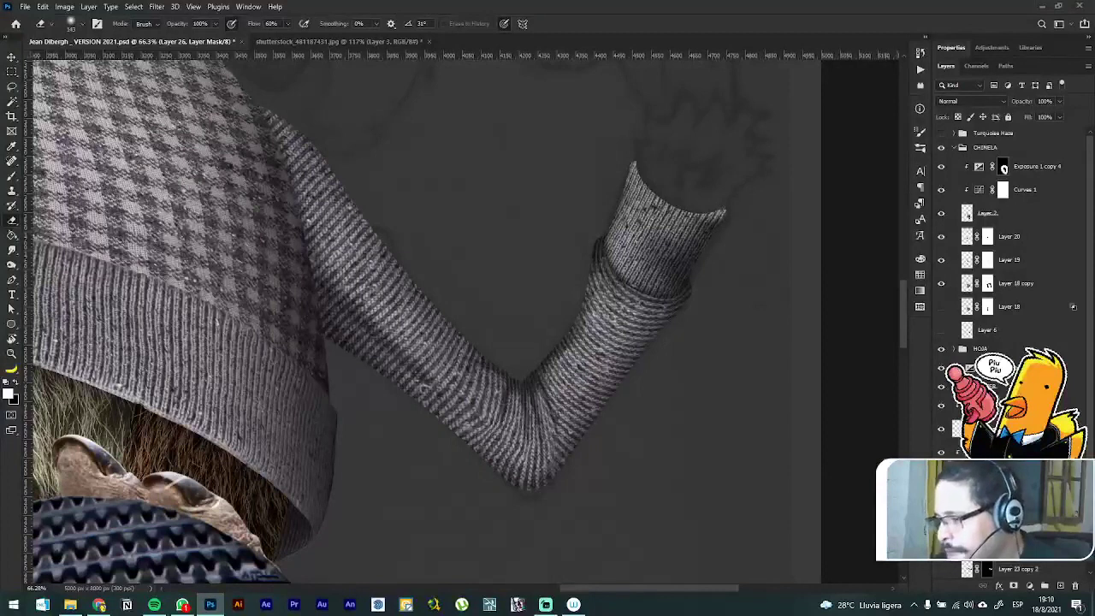
pyautogui.click(1003, 451)
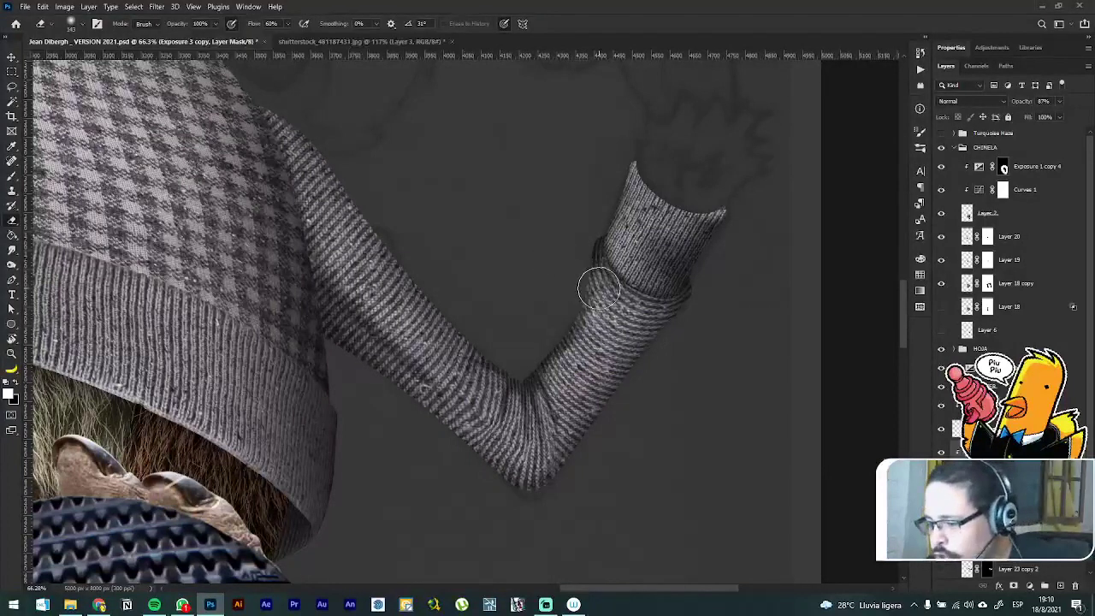
pyautogui.press('b')
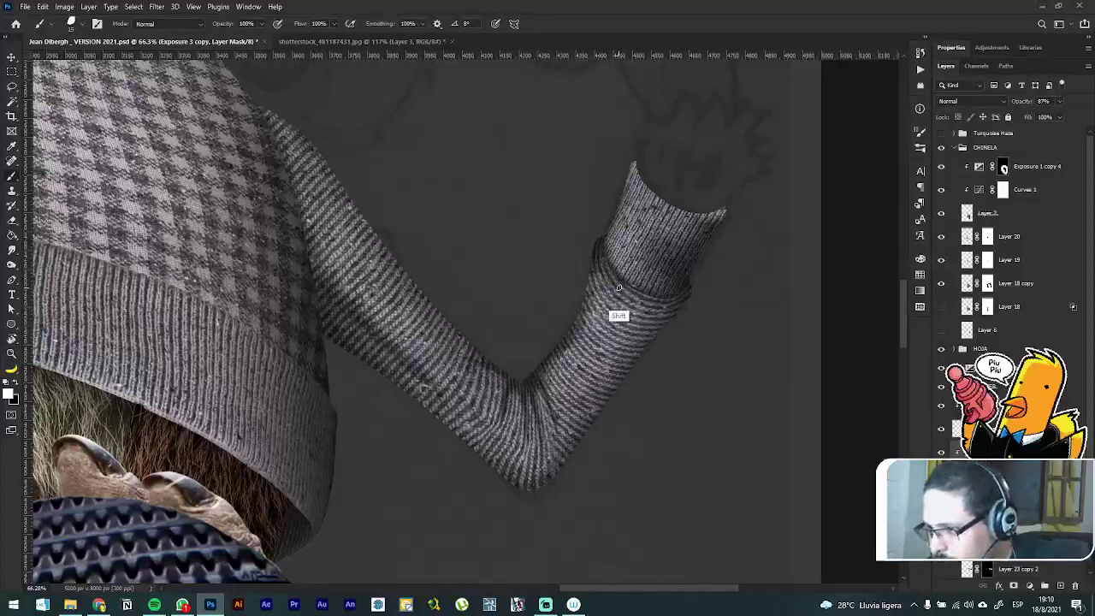
pyautogui.rightClick(675, 292)
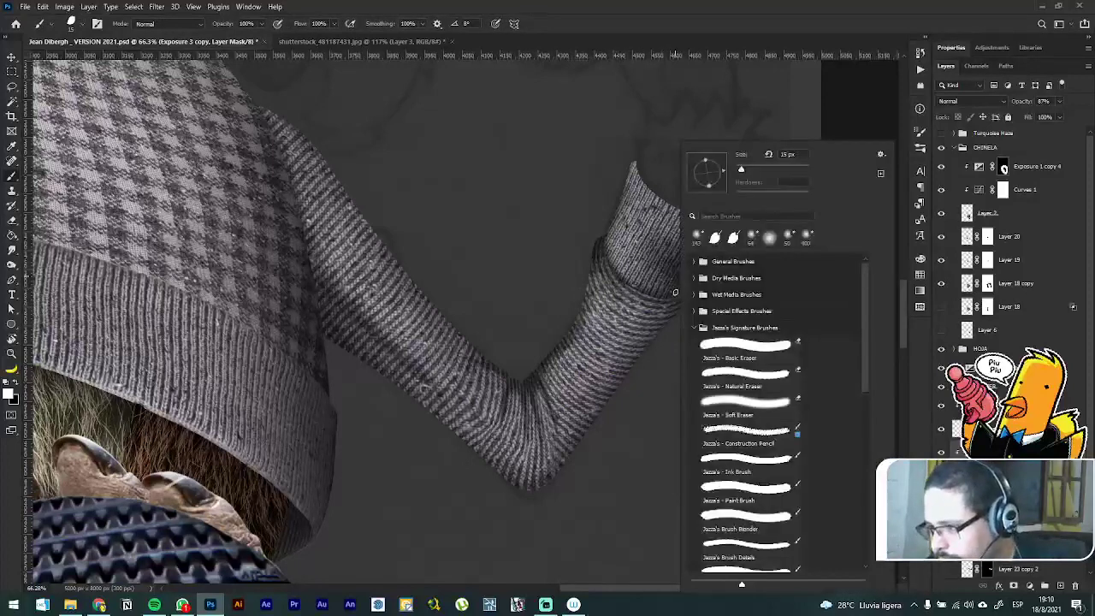
pyautogui.click(768, 241)
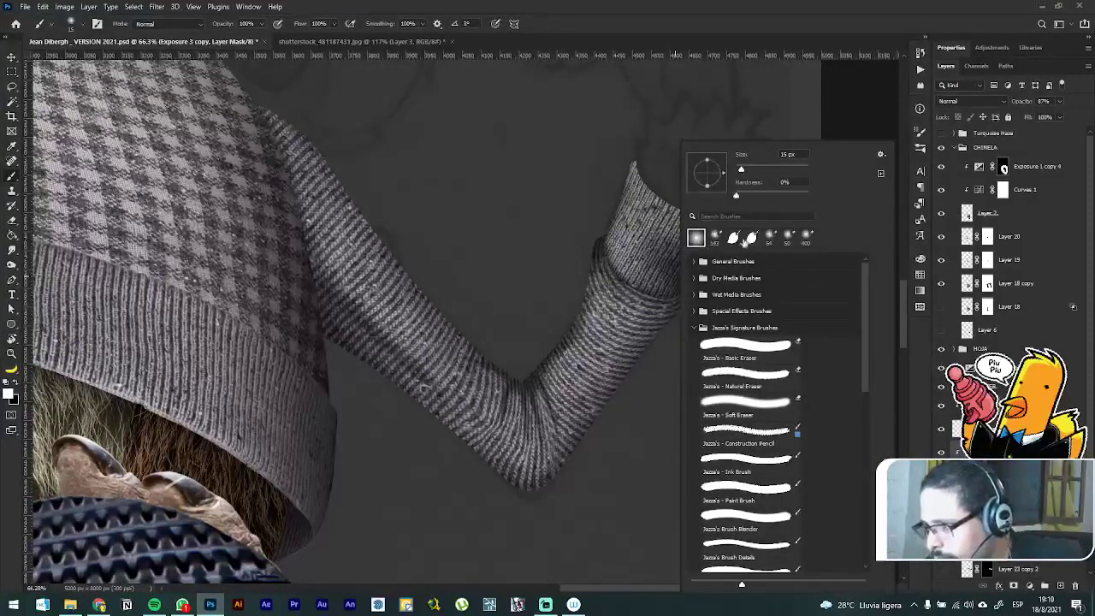
pyautogui.click(712, 20)
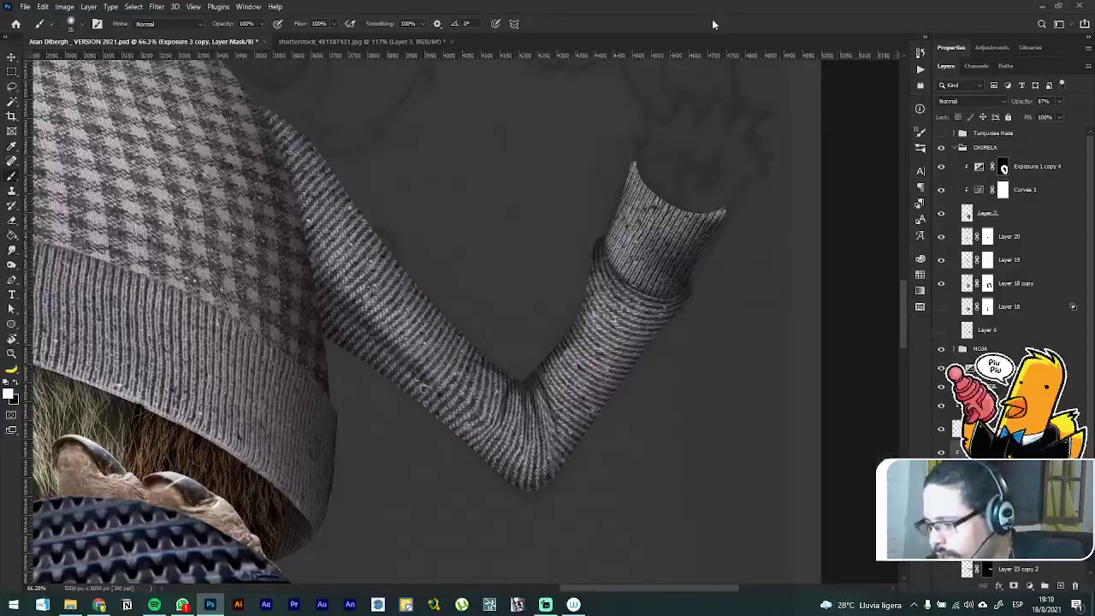
pyautogui.press(']')
pyautogui.press(']')
pyautogui.press(']')
pyautogui.press(']')
pyautogui.press(']')
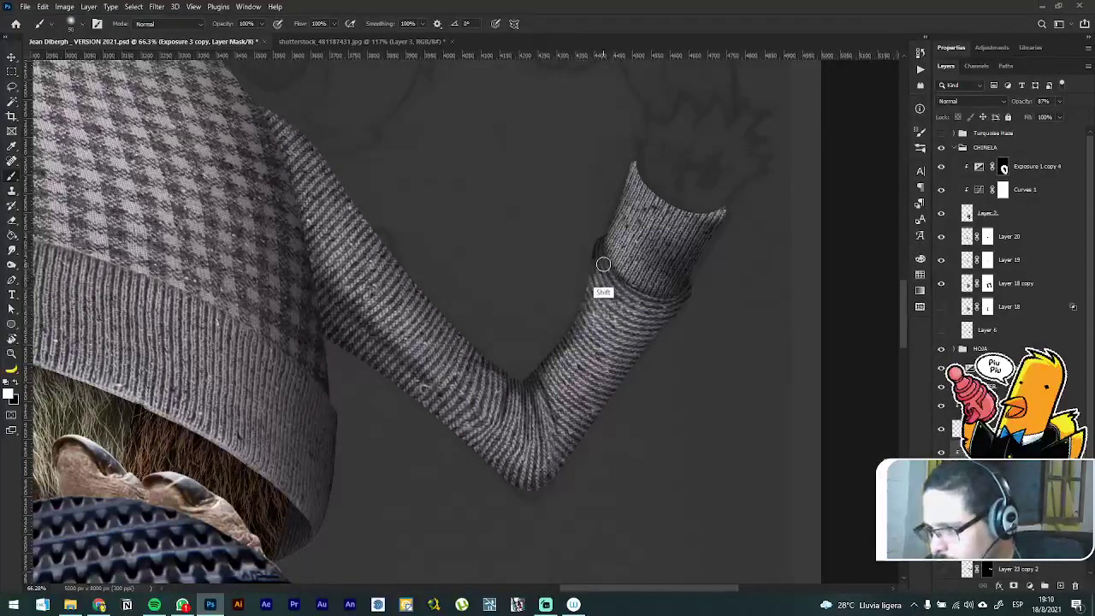
pyautogui.moveTo(602, 262)
pyautogui.mouseDown()
pyautogui.moveTo(628, 291)
pyautogui.moveTo(673, 295)
pyautogui.mouseUp()
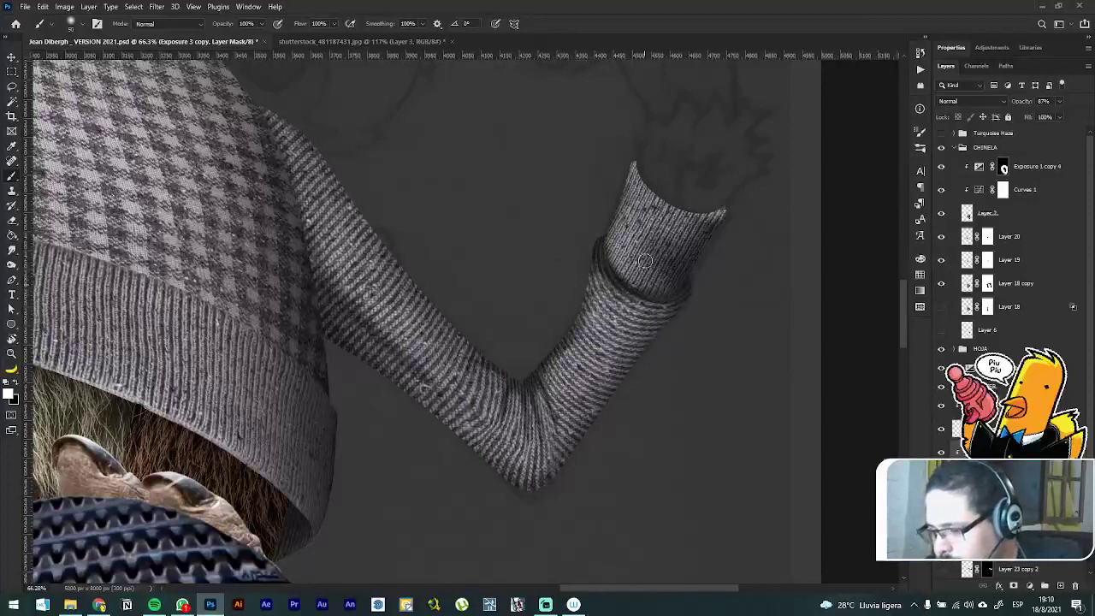
# Step: Refine the shadow below the cuff on the Exposure 3 copy mask, alternating black and white with a soft brush enlarged to 125 px
pyautogui.press('x')
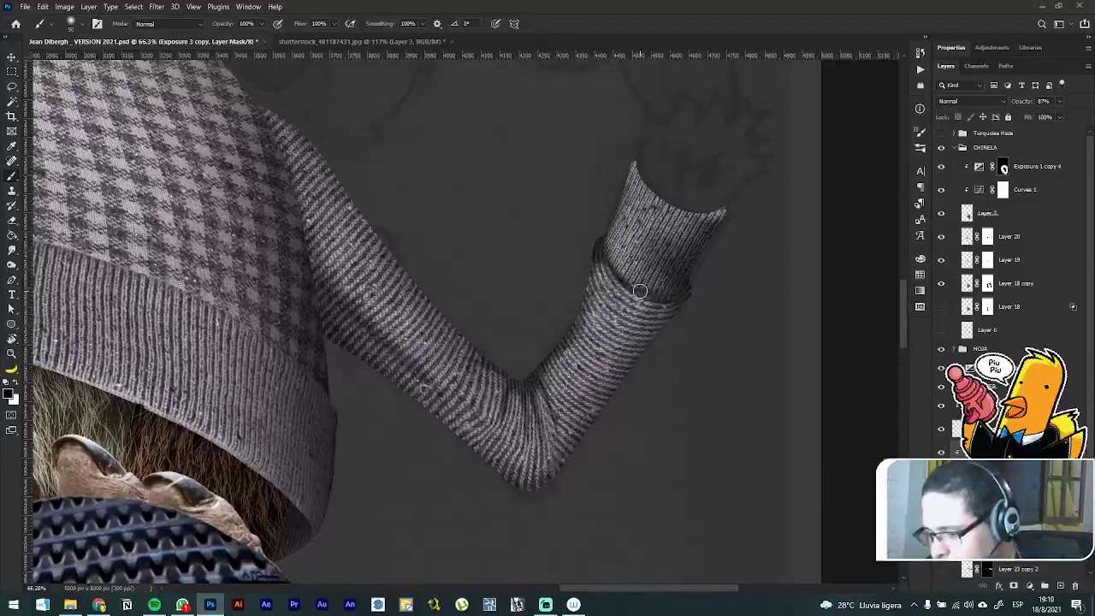
pyautogui.moveTo(640, 290); pyautogui.dragTo(647, 310)
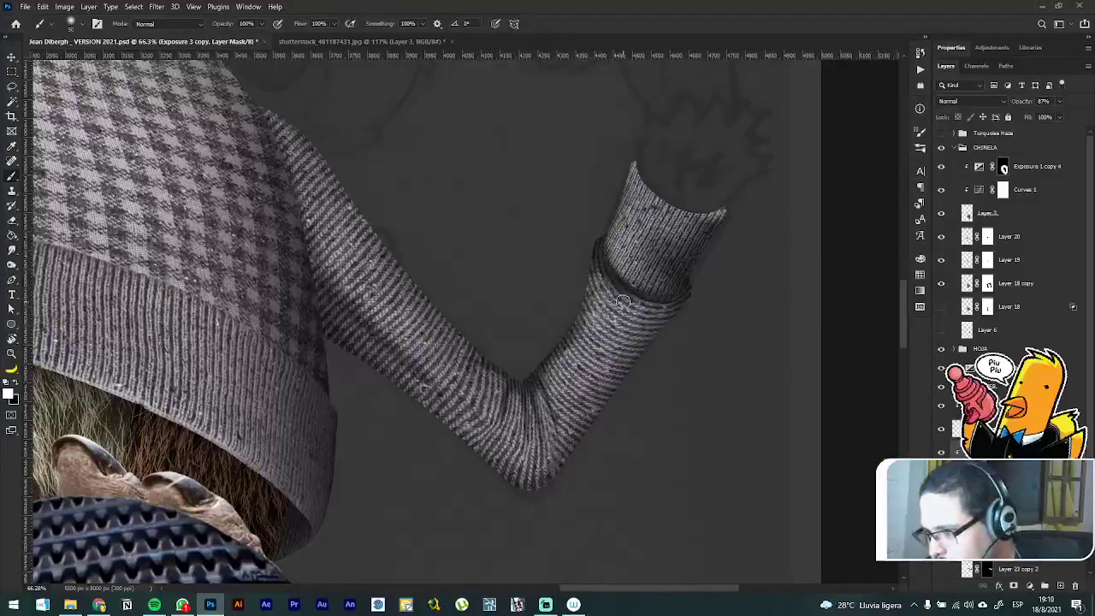
pyautogui.press('shift')
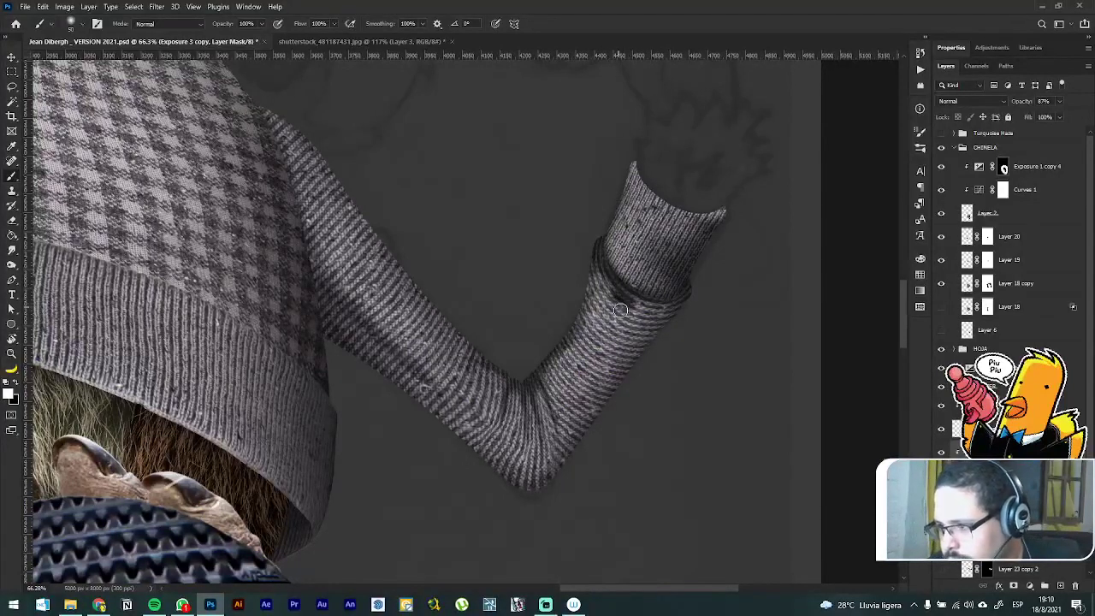
pyautogui.press(']')
pyautogui.press(']')
pyautogui.press(']')
pyautogui.press(']')
pyautogui.press(']')
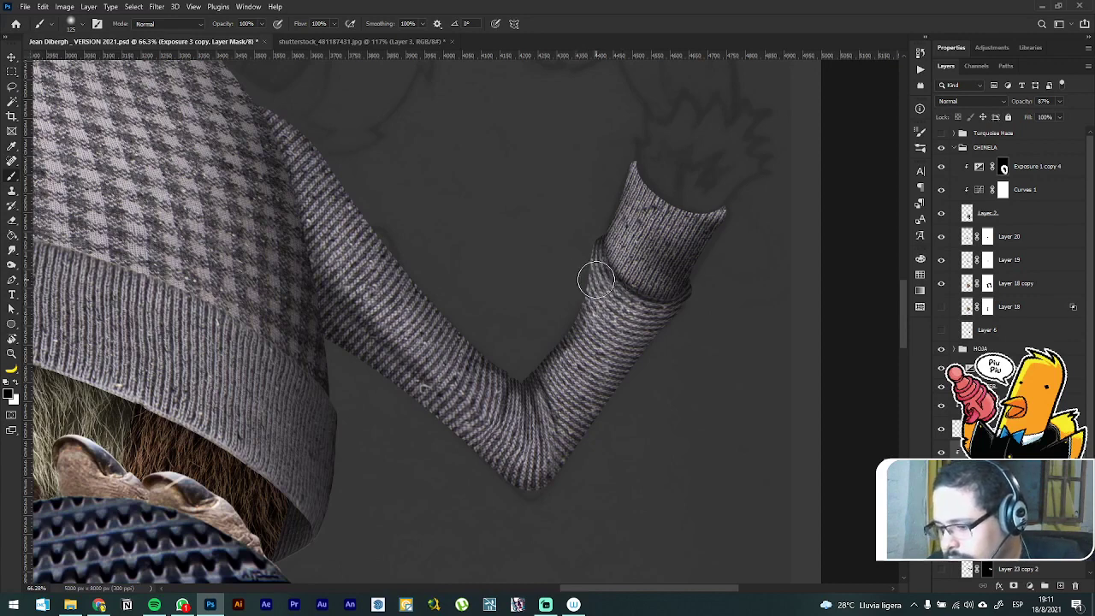
pyautogui.press('x')
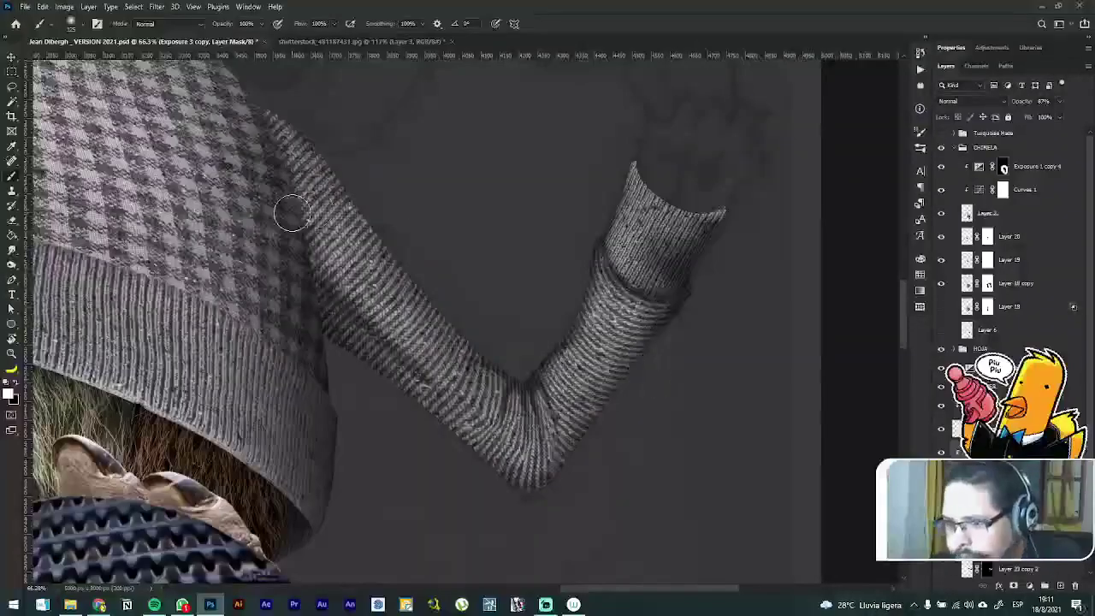
# Step: Smudge the shadow's lower edge on the forearm just below the cuff at 50% strength
pyautogui.click(12, 251)
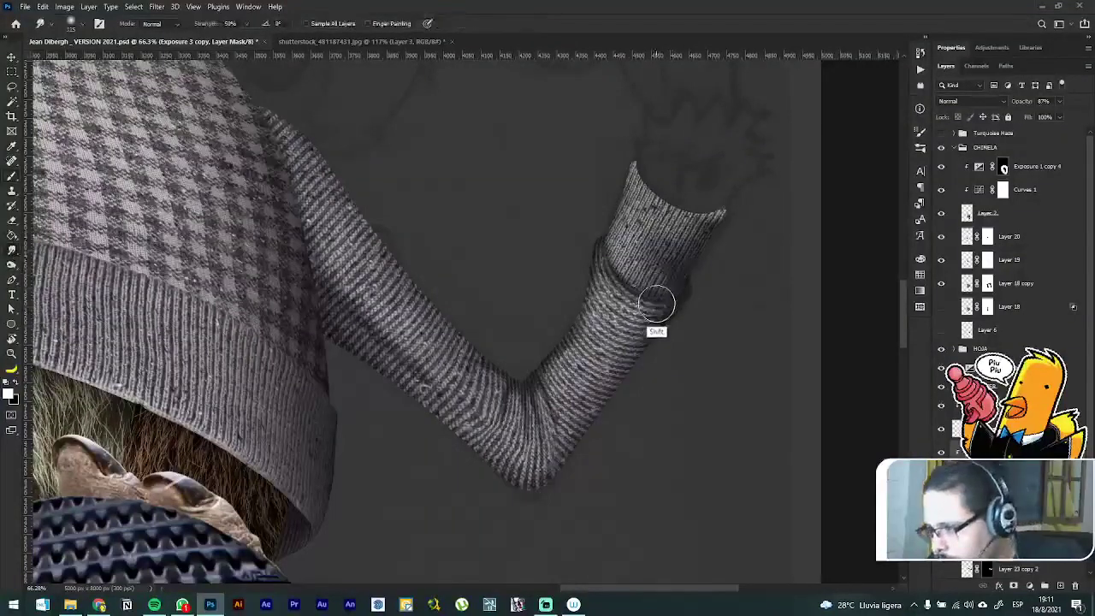
pyautogui.moveTo(662, 310); pyautogui.dragTo(671, 308)
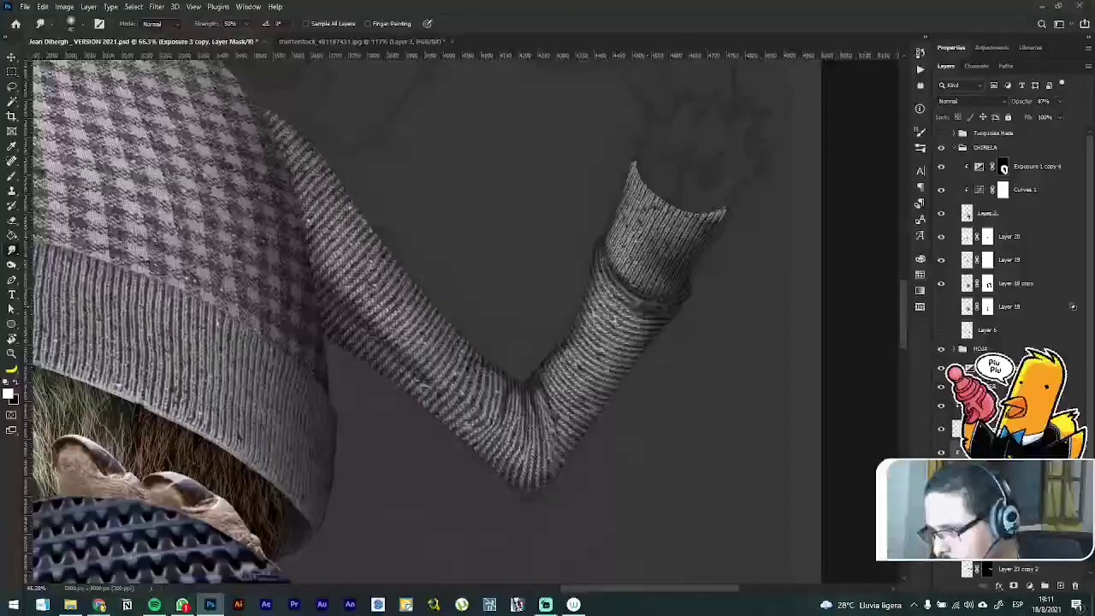
pyautogui.moveTo(658, 325); pyautogui.dragTo(612, 317)
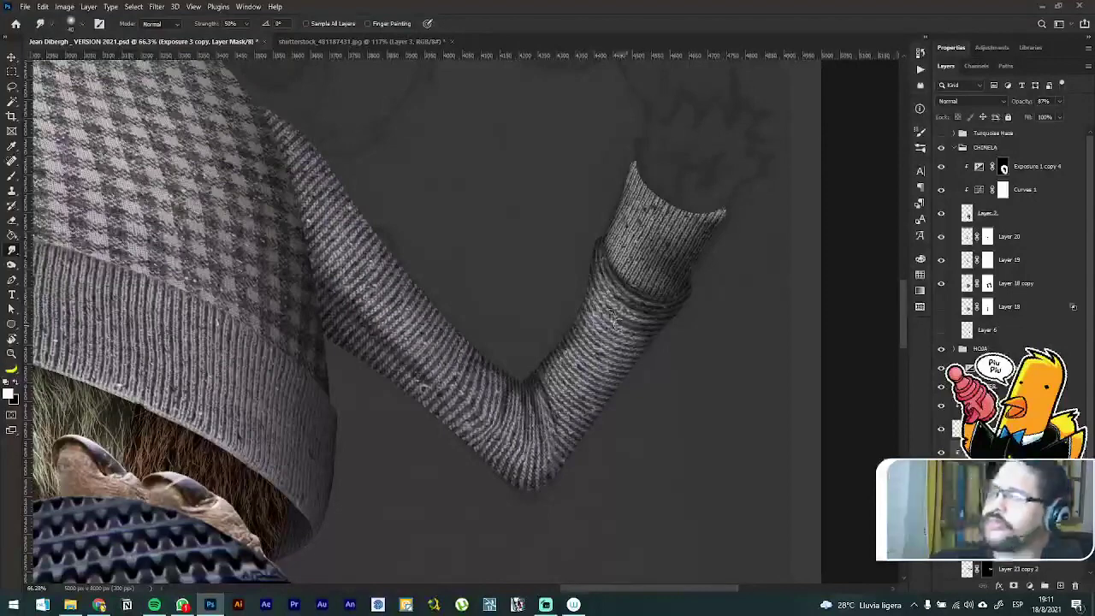
pyautogui.scroll(-5, 628, 266)
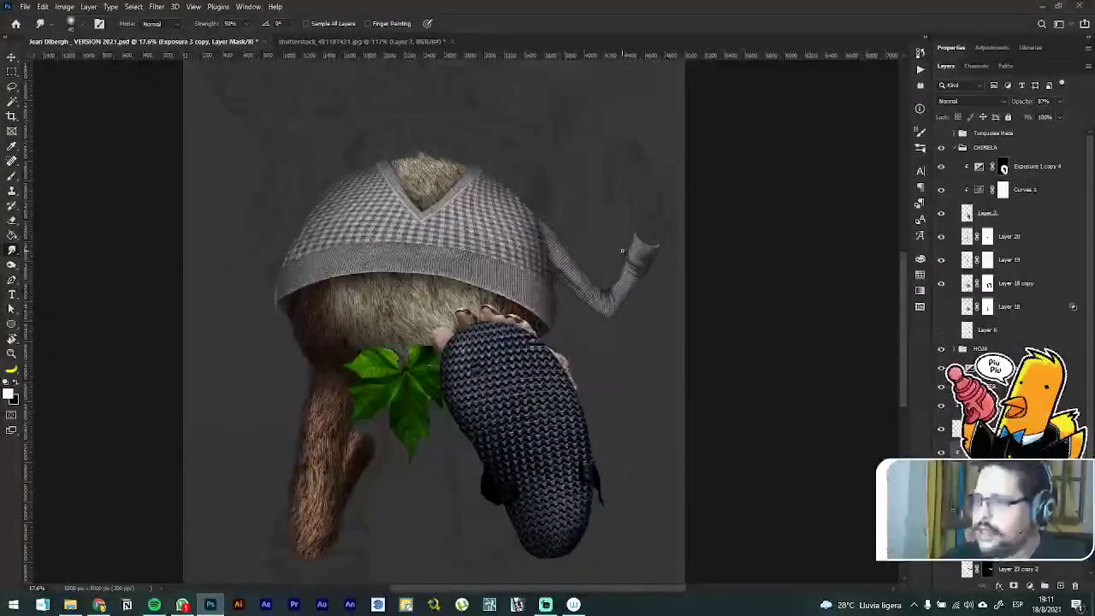
pyautogui.scroll(4, 629, 229)
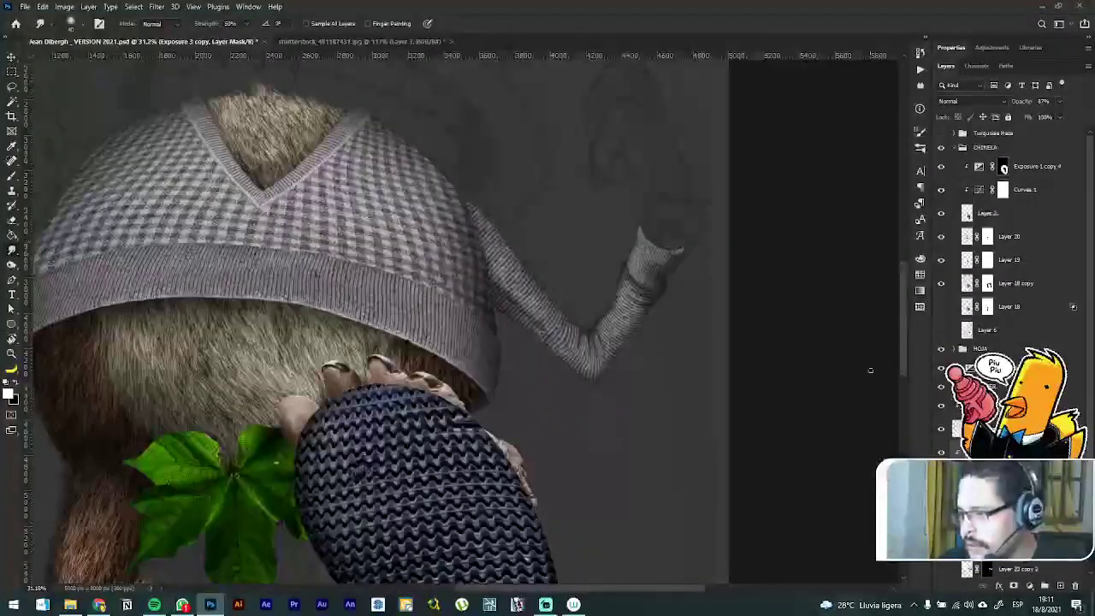
pyautogui.scroll(-3, 782, 371)
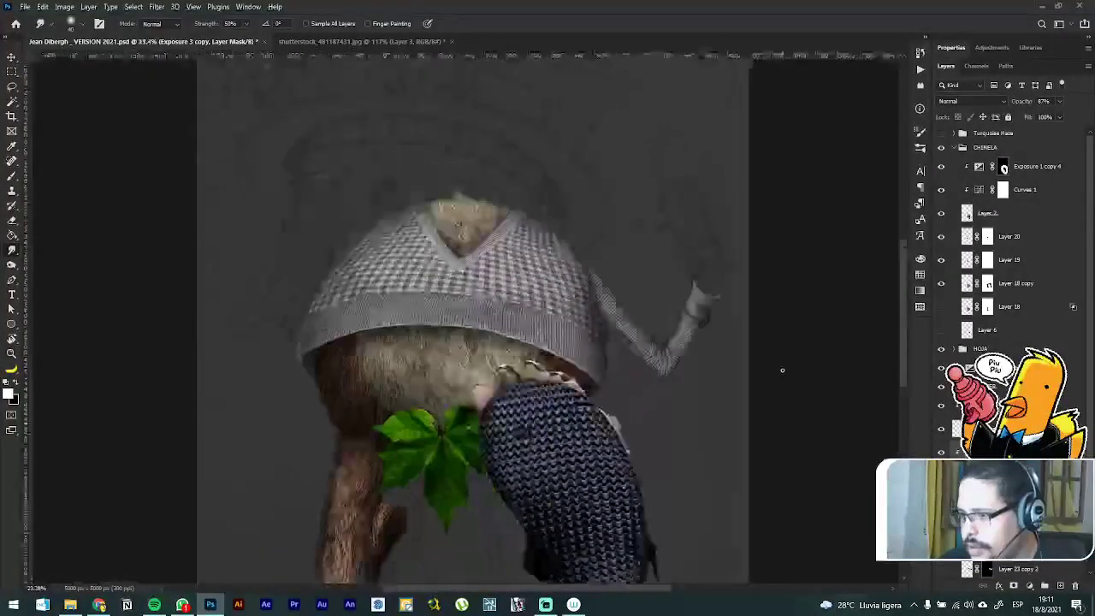
pyautogui.scroll(2, 703, 343)
pyautogui.scroll(2, 698, 343)
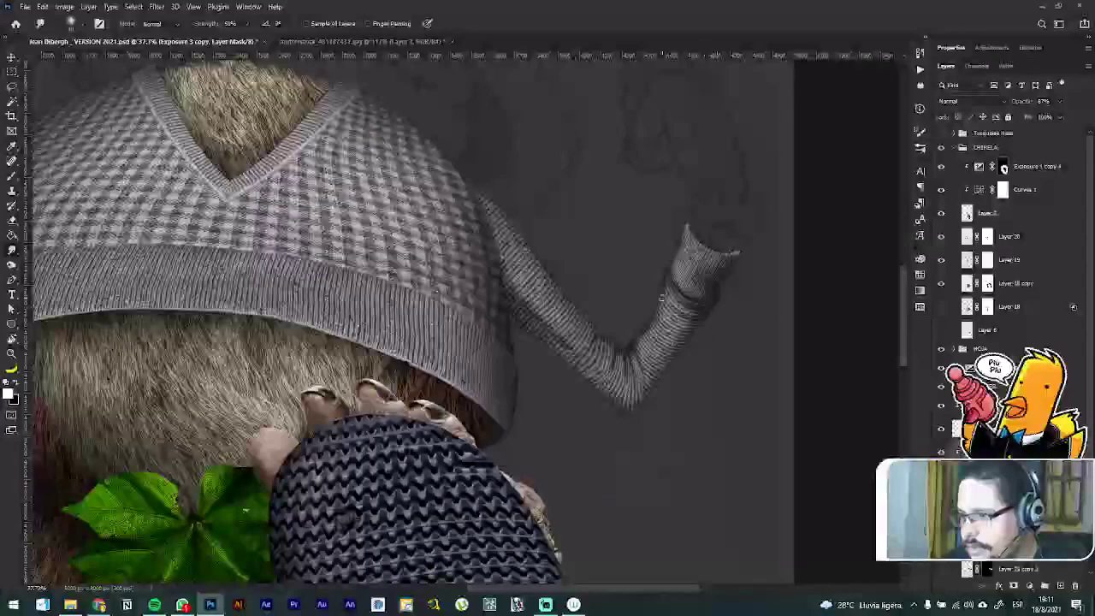
# Step: Adjust the shading around the cuff on the Exposure 3 copy mask with a soft brush enlarged to 900 px, and save the document
pyautogui.click(11, 178)
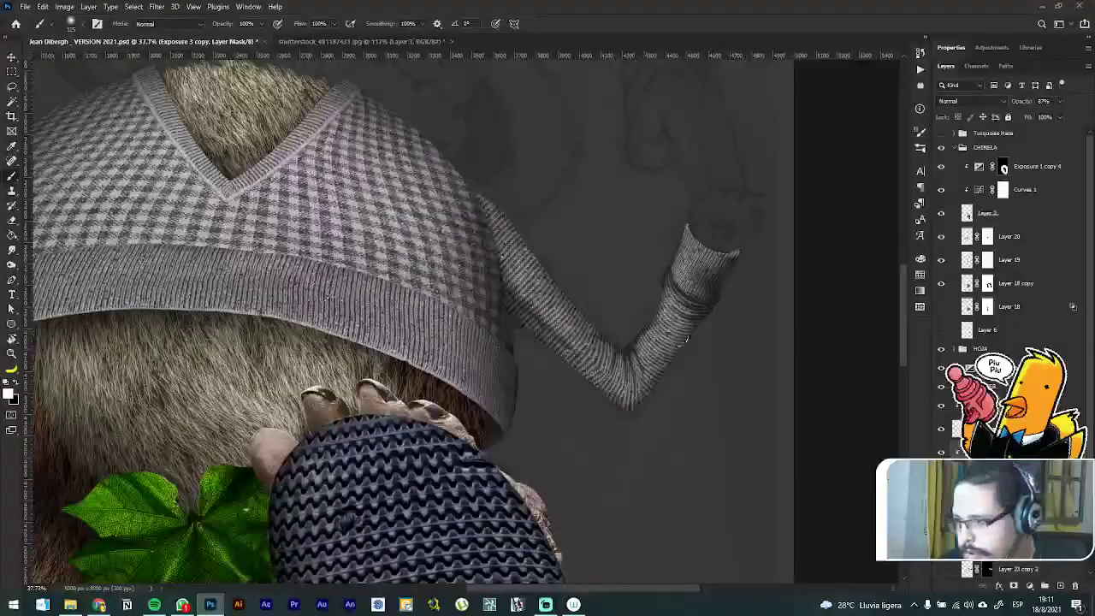
pyautogui.press(']')
pyautogui.press(']')
pyautogui.press(']')
pyautogui.press(']')
pyautogui.press(']')
pyautogui.press(']')
pyautogui.press(']')
pyautogui.press(']')
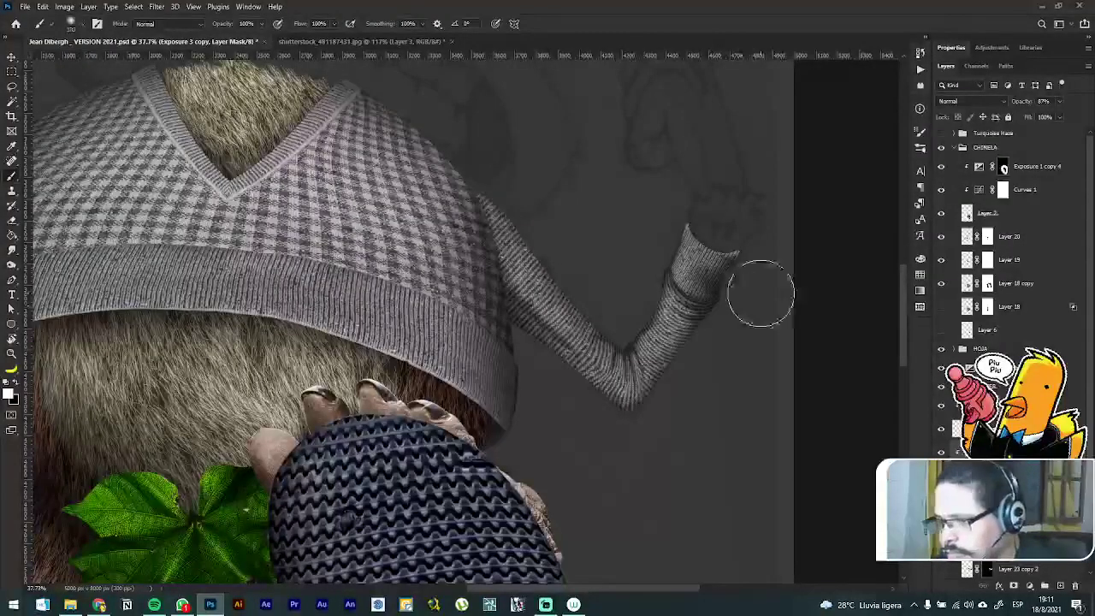
pyautogui.press(']')
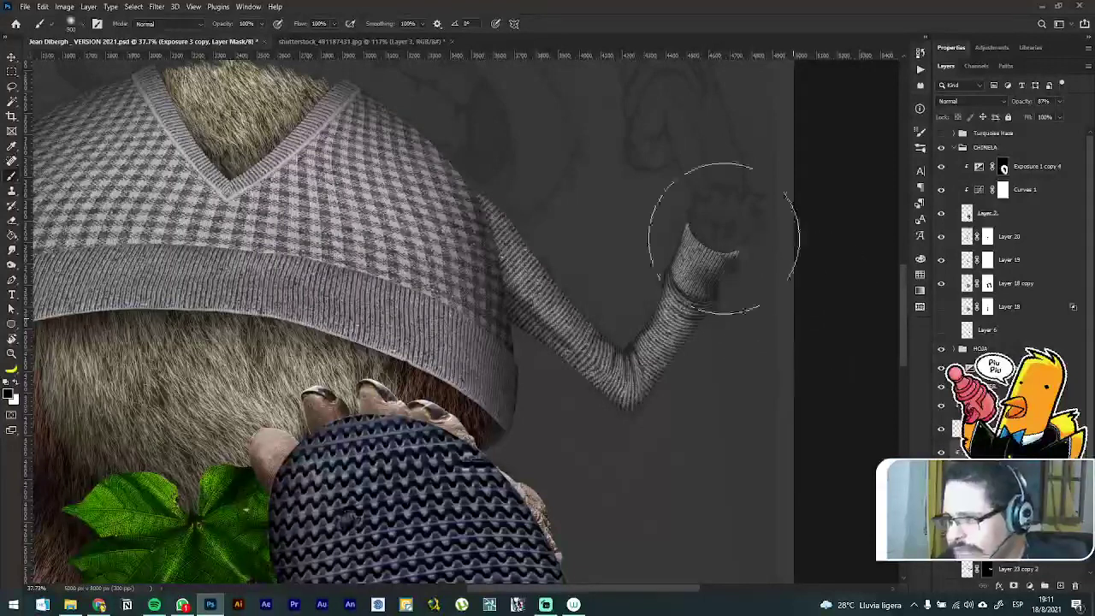
pyautogui.moveTo(668, 178); pyautogui.dragTo(643, 178)
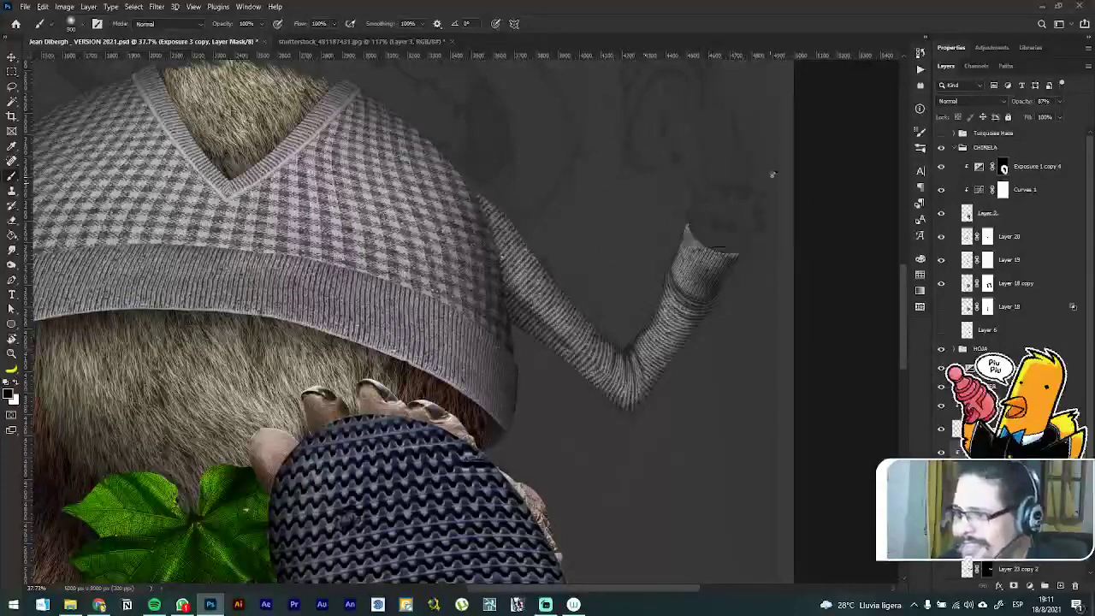
pyautogui.scroll(-5, 772, 174)
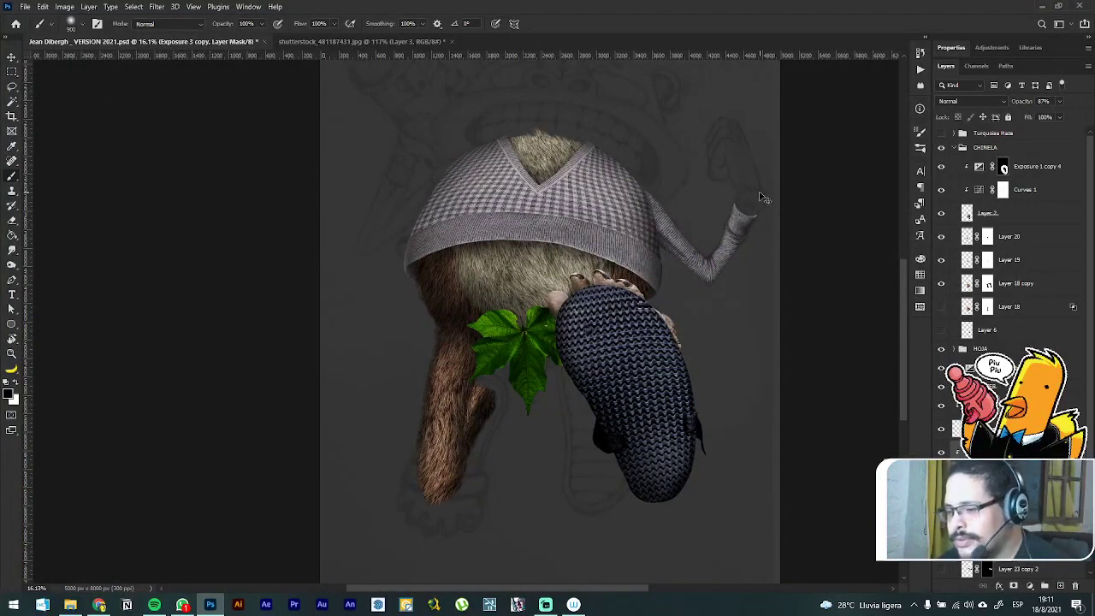
pyautogui.hotkey('ctrl', 's')
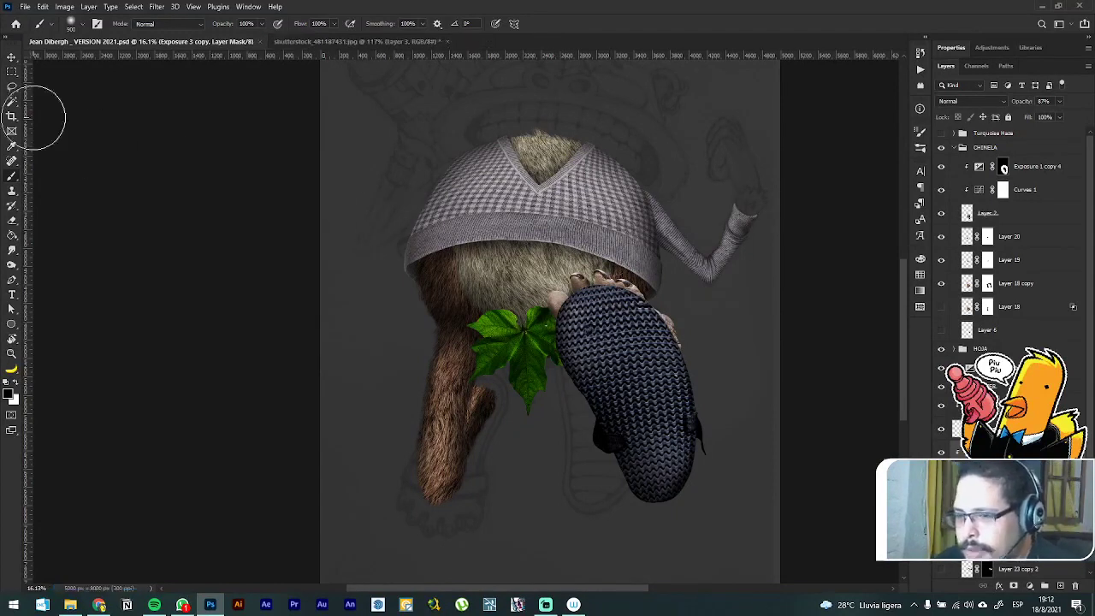
# Step: Group the sleeve's artwork and its Exposure adjustment layers, and name the group MANGA
pyautogui.click(13, 58)
pyautogui.scroll(2, 659, 193)
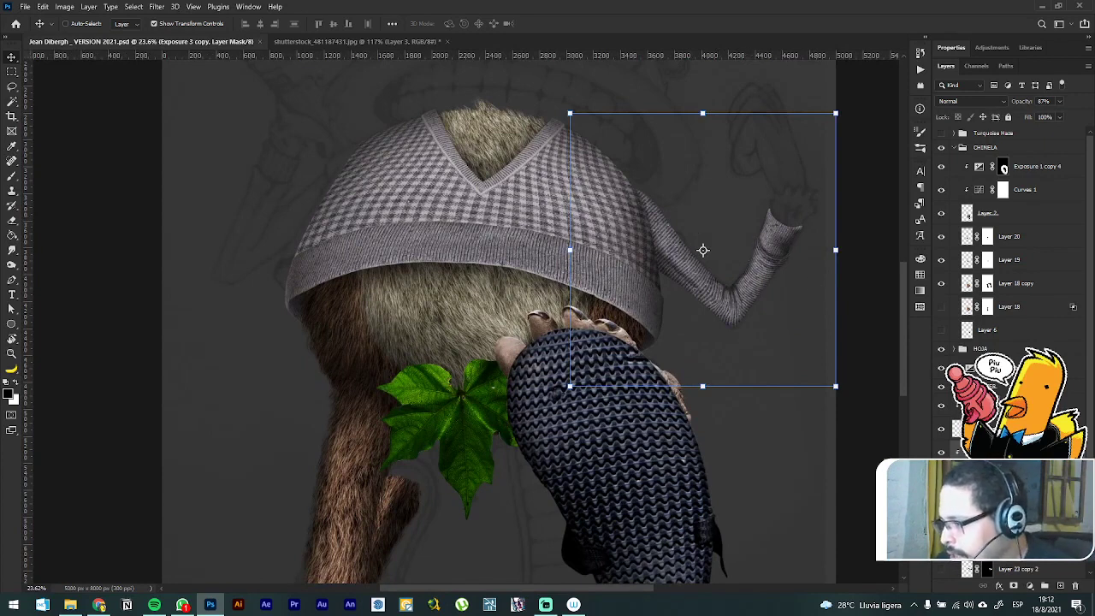
pyautogui.hotkey('ctrl', 'z')
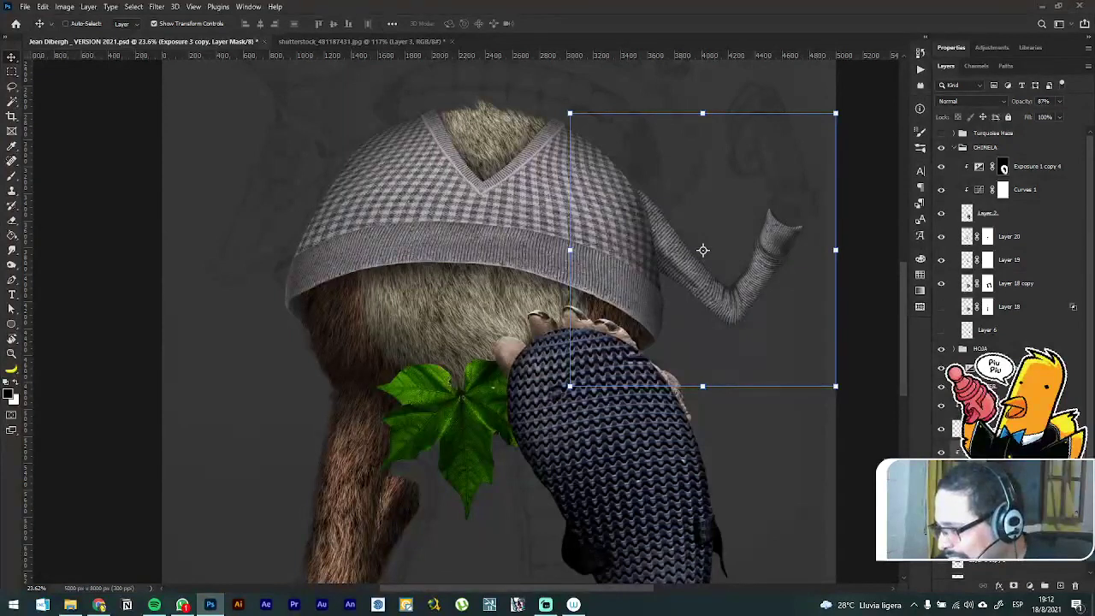
pyautogui.click(1026, 406)
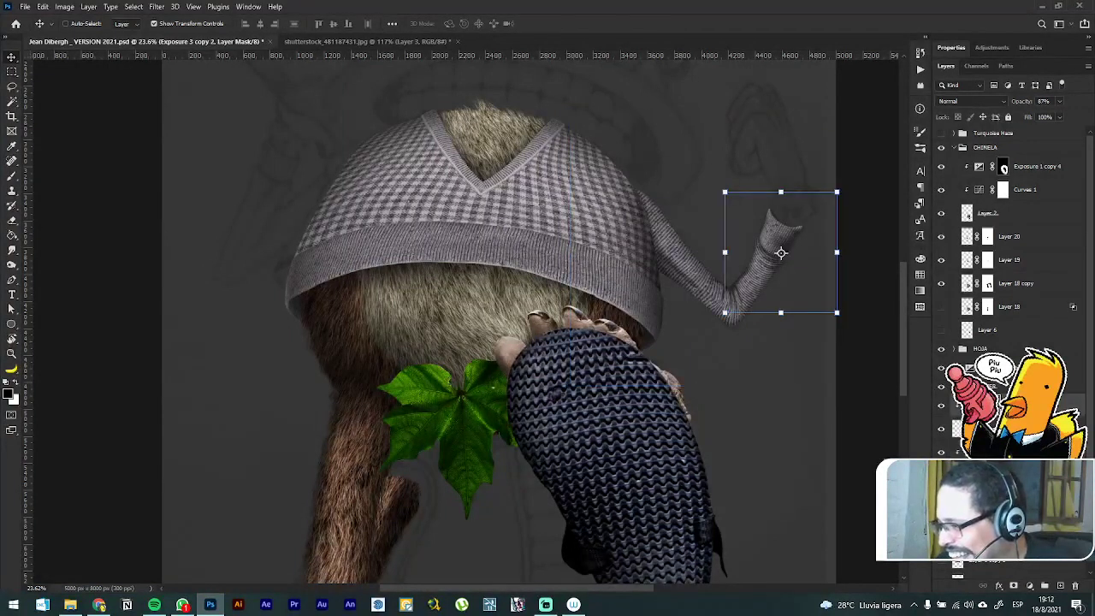
pyautogui.hotkey('ctrl', 'z')
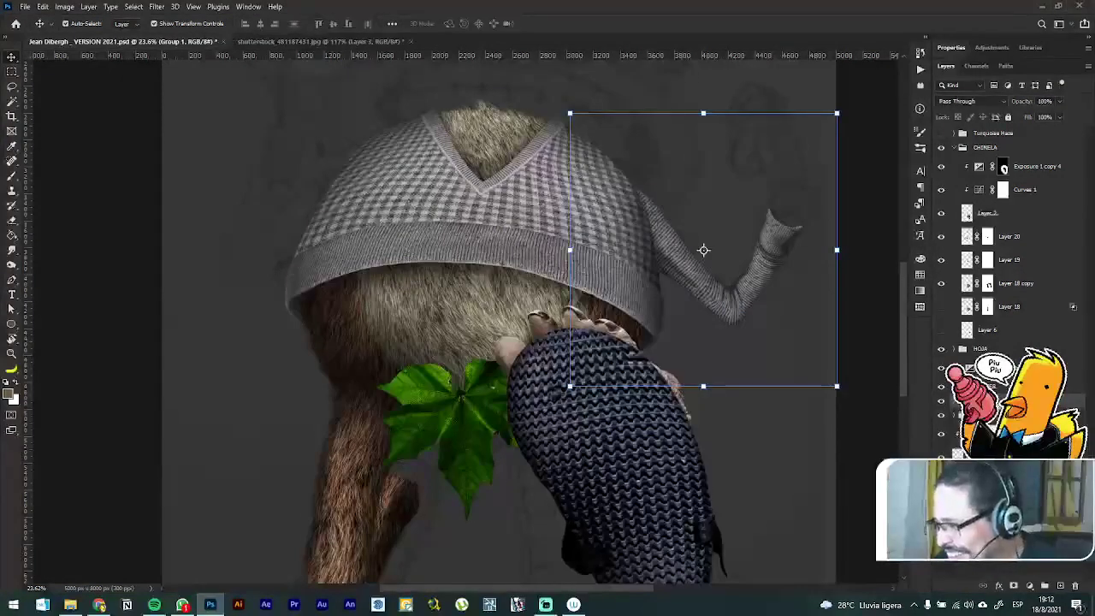
pyautogui.hotkey('ctrl', 'z')
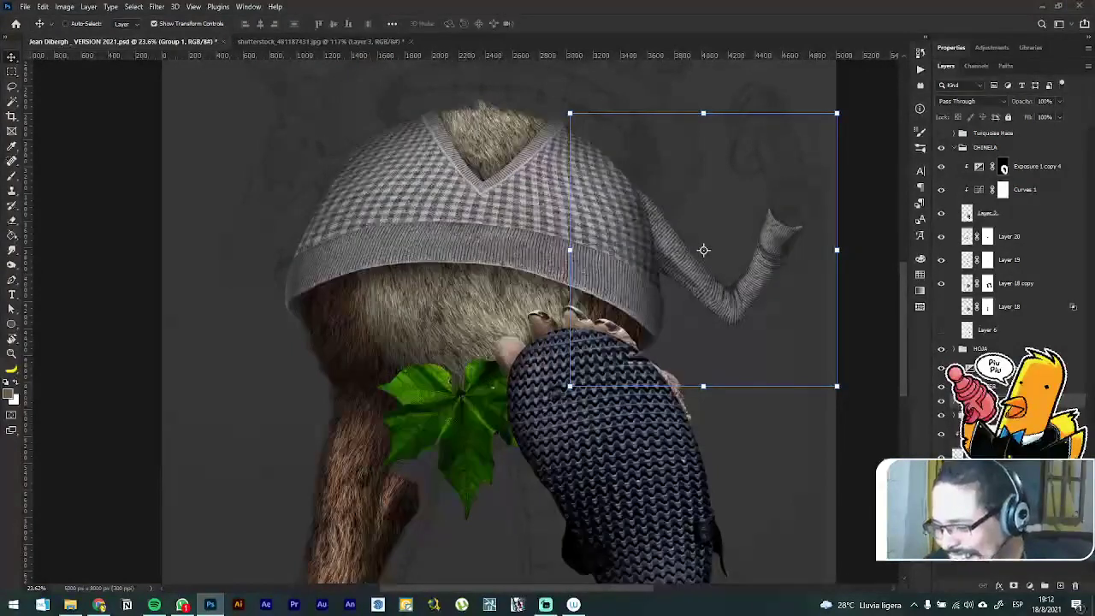
pyautogui.hotkey('ctrl', 'z')
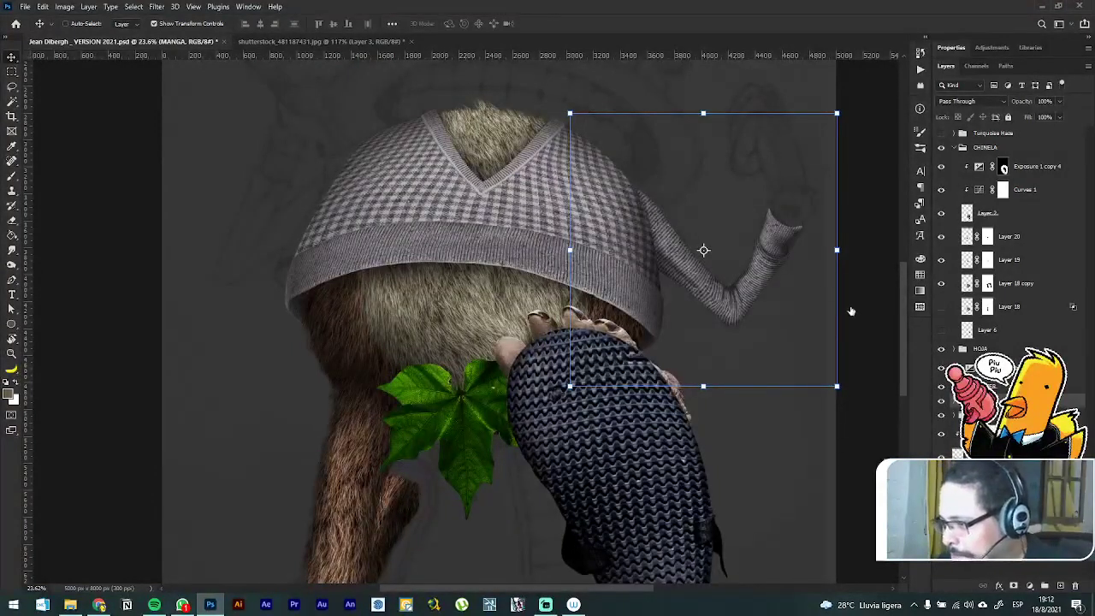
# Step: Duplicate the MANGA group onto the opposite side of the sweater and flip the copy horizontally
pyautogui.moveTo(782, 258); pyautogui.dragTo(308, 185)
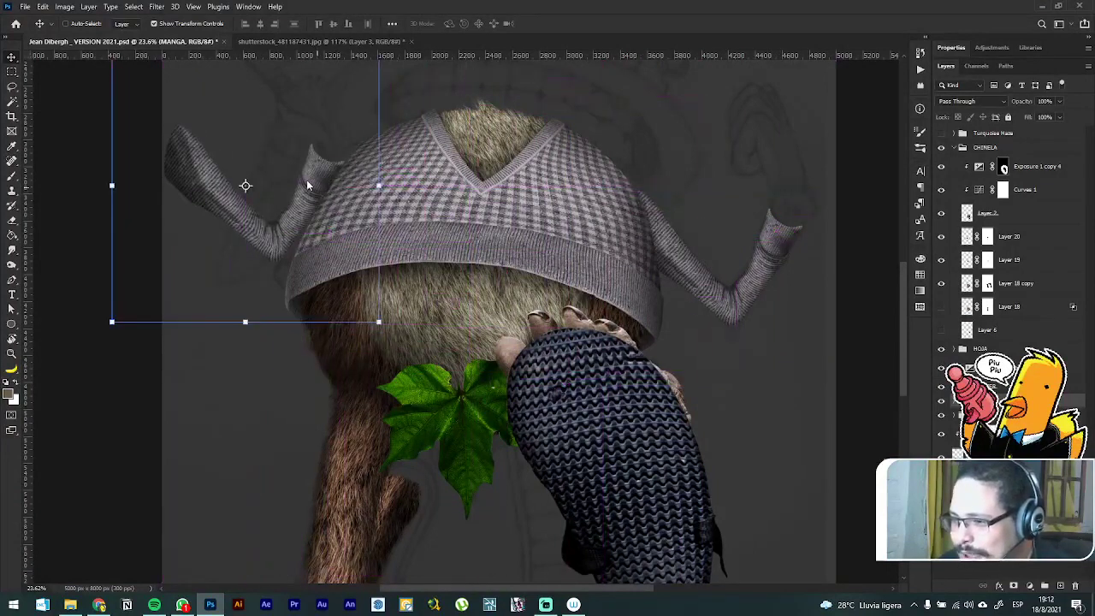
pyautogui.click(379, 186)
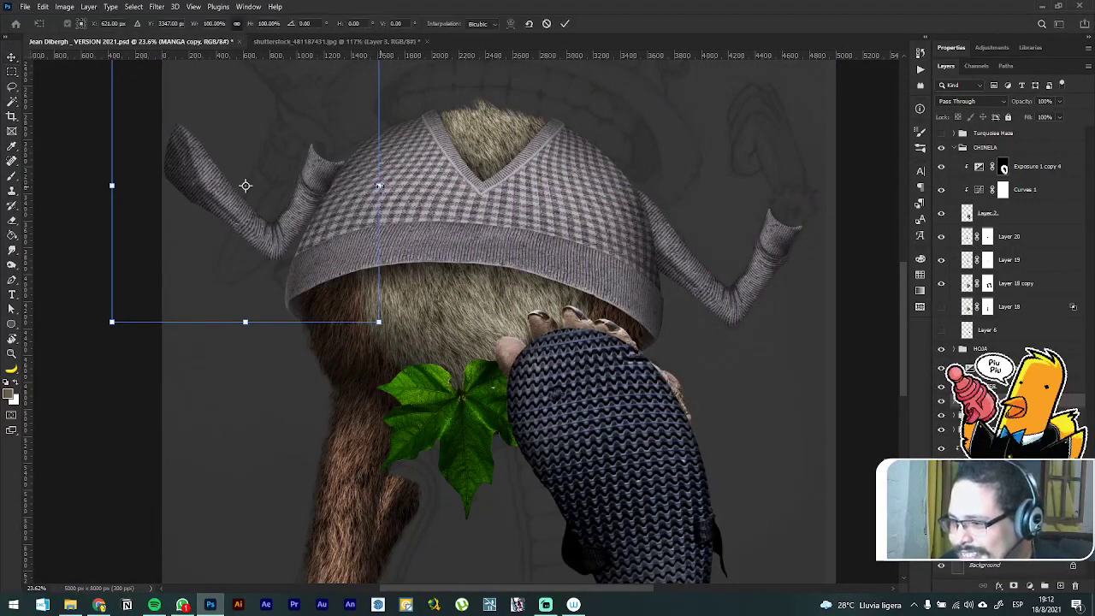
pyautogui.rightClick(405, 187)
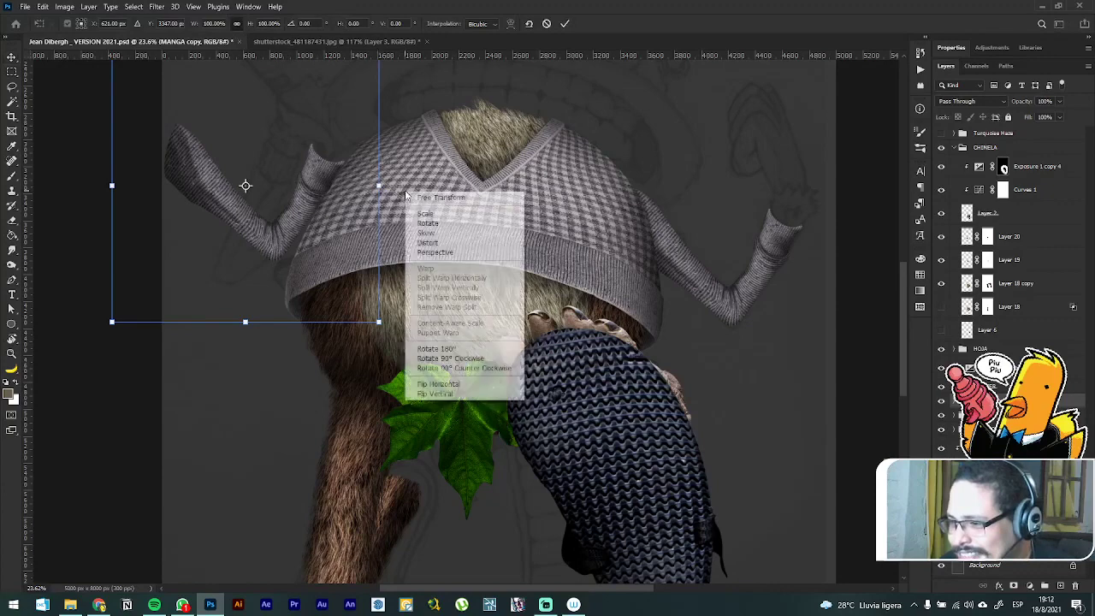
pyautogui.click(455, 386)
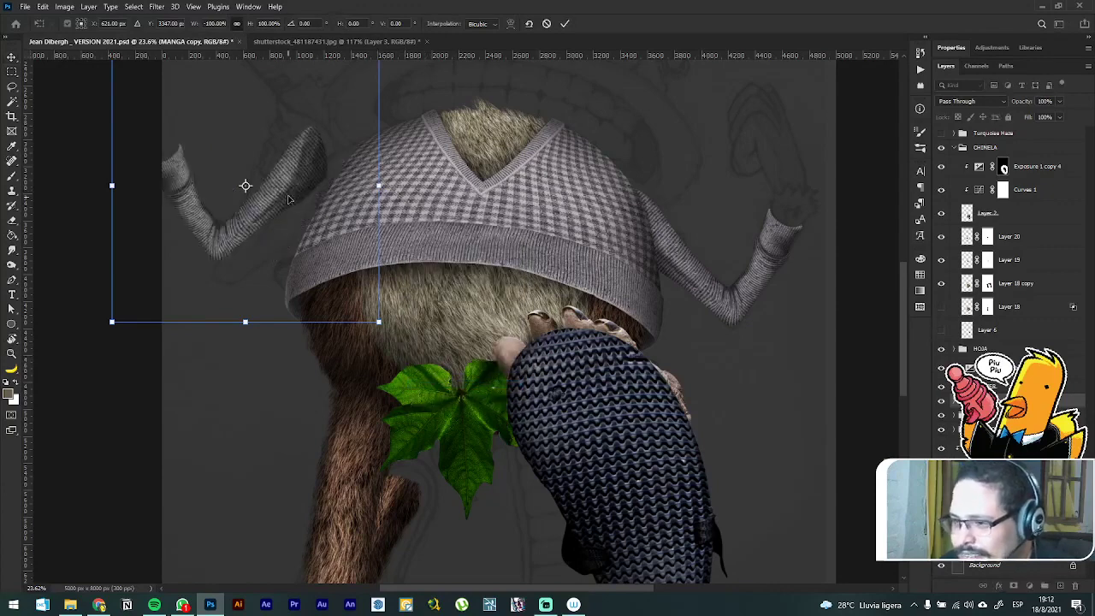
# Step: Move and rotate the mirrored sleeve so its upper end meets the sweater's side and its cuff points upward
pyautogui.moveTo(304, 169); pyautogui.dragTo(329, 196)
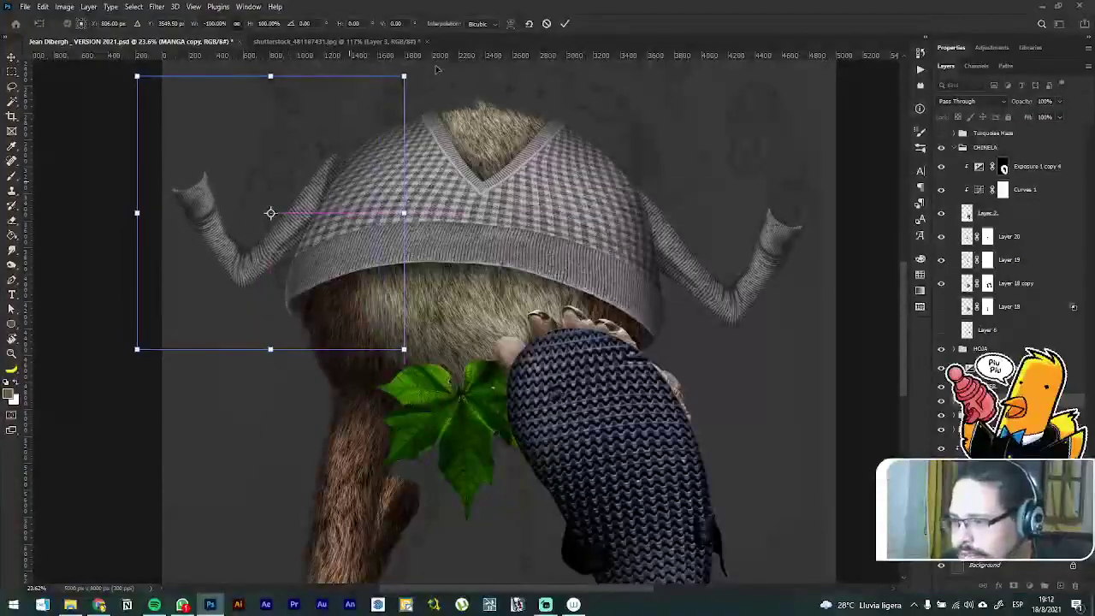
pyautogui.moveTo(420, 70); pyautogui.dragTo(430, 249)
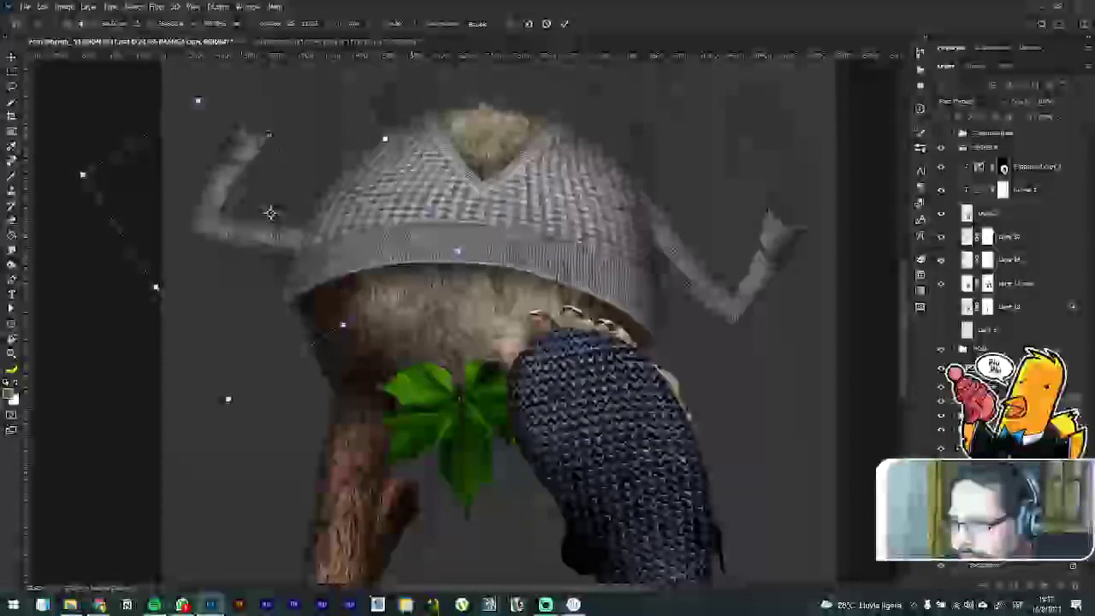
pyautogui.moveTo(270, 212); pyautogui.dragTo(304, 238)
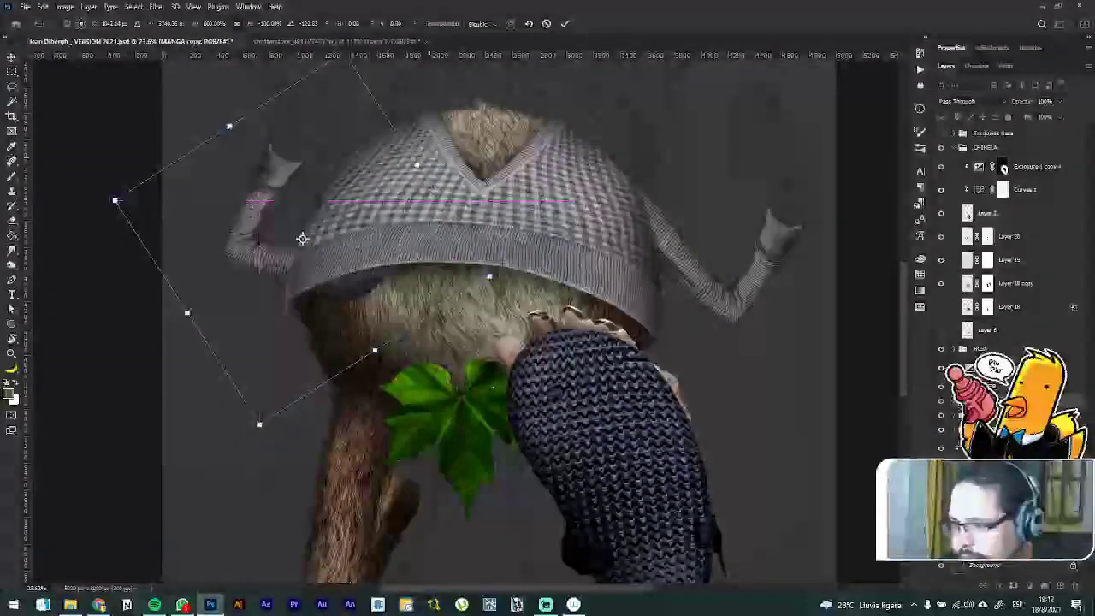
pyautogui.moveTo(438, 147); pyautogui.dragTo(432, 140)
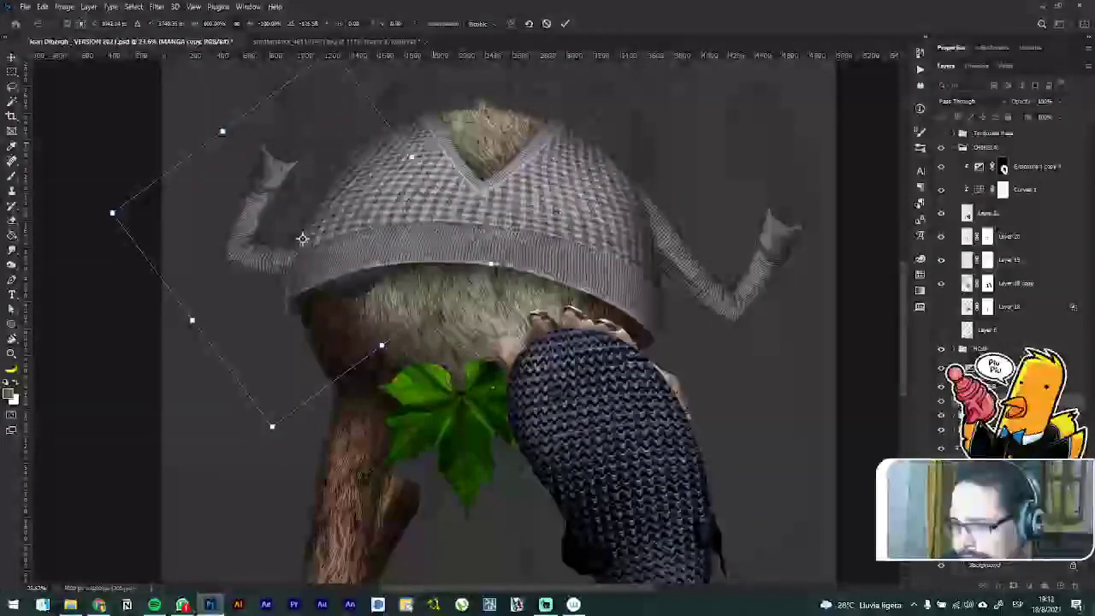
pyautogui.moveTo(304, 239); pyautogui.dragTo(308, 233)
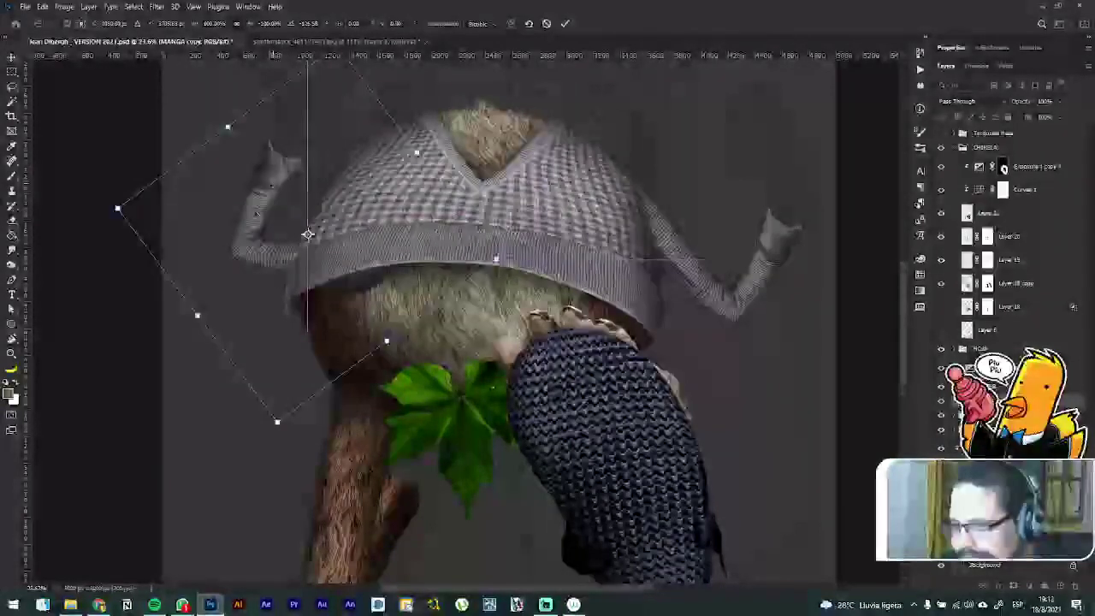
pyautogui.scroll(5, 308, 234)
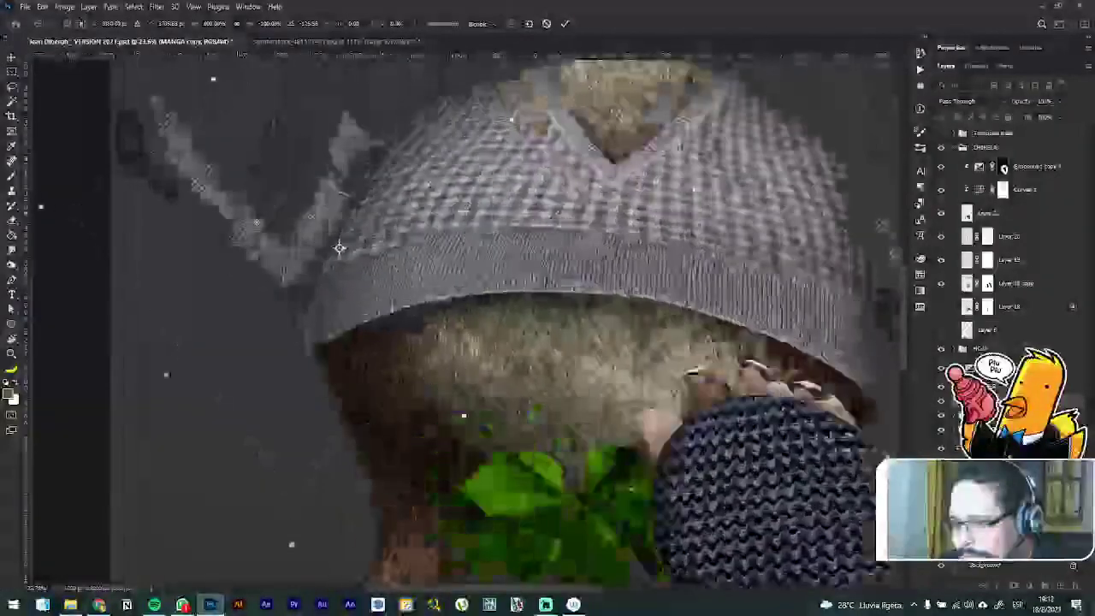
pyautogui.moveTo(340, 248); pyautogui.dragTo(339, 284)
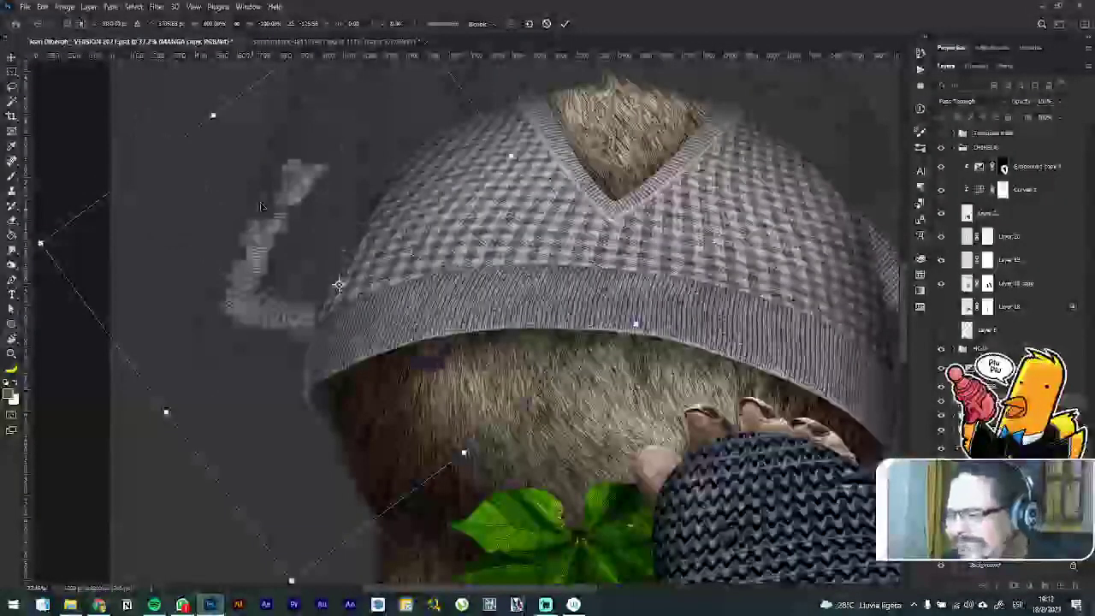
# Step: Commit the placement of the MANGA copy sleeve group at the left side of the checkered sweater
pyautogui.press('Return')
pyautogui.hotkey('ctrl', 't')
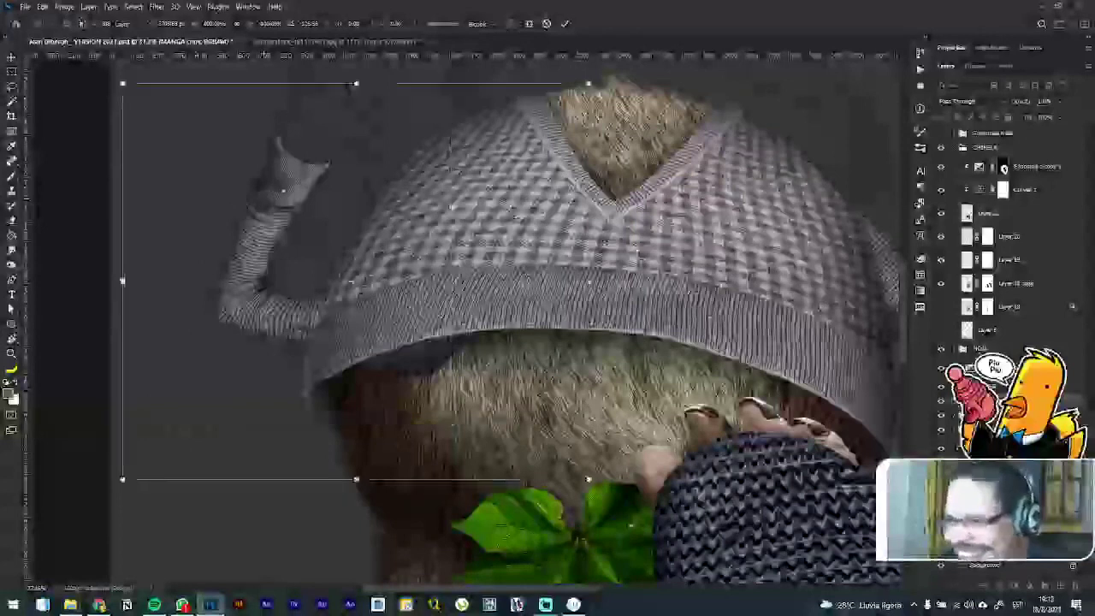
pyautogui.press('Return')
pyautogui.scroll(2, 382, 280)
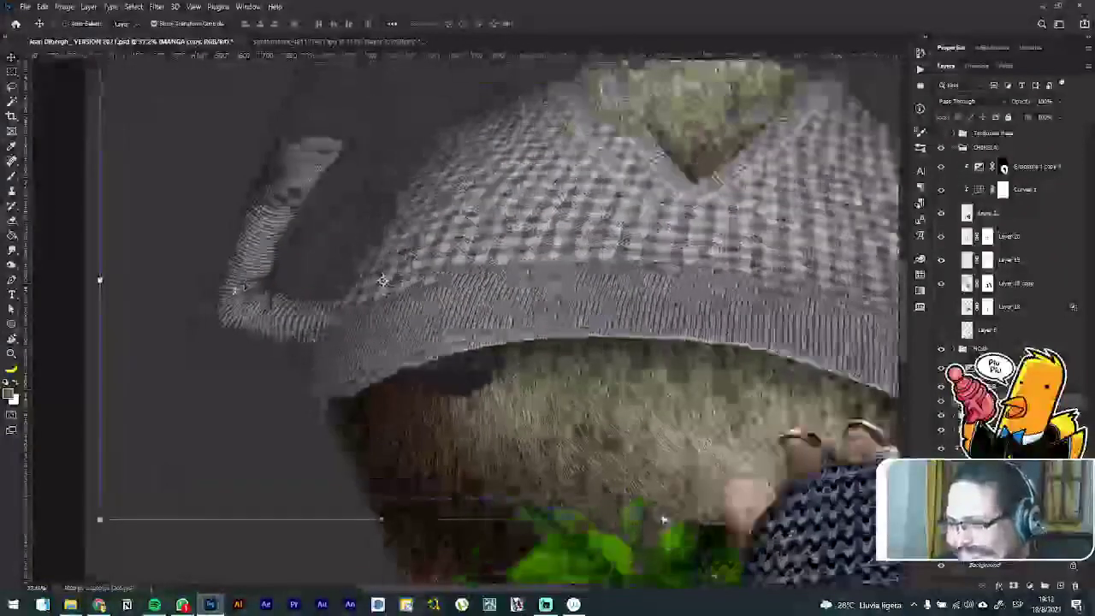
pyautogui.scroll(-3, 382, 280)
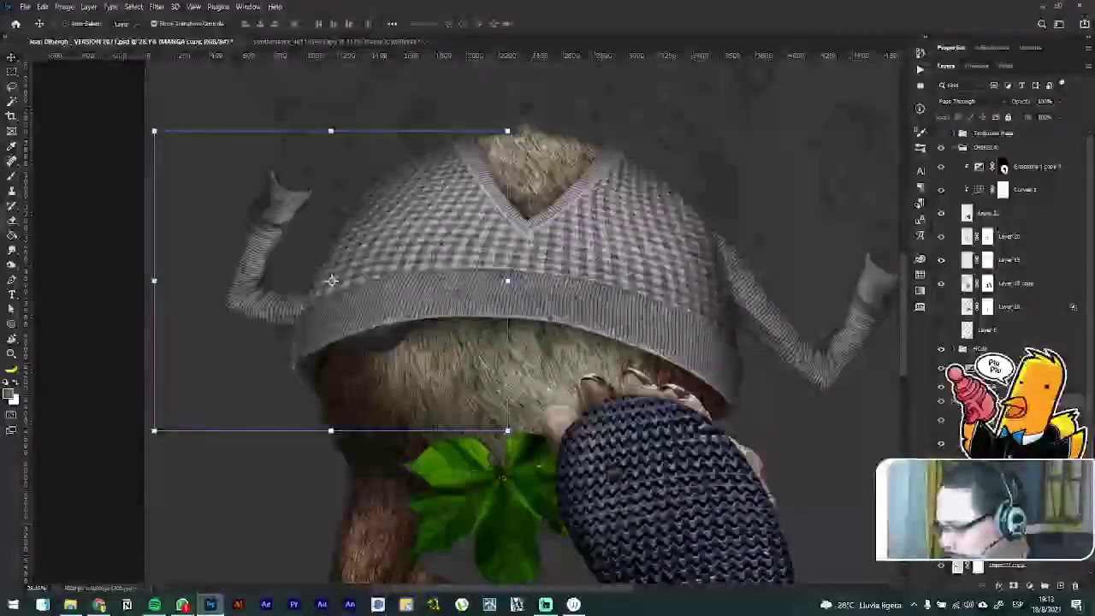
pyautogui.scroll(-3, 998, 231)
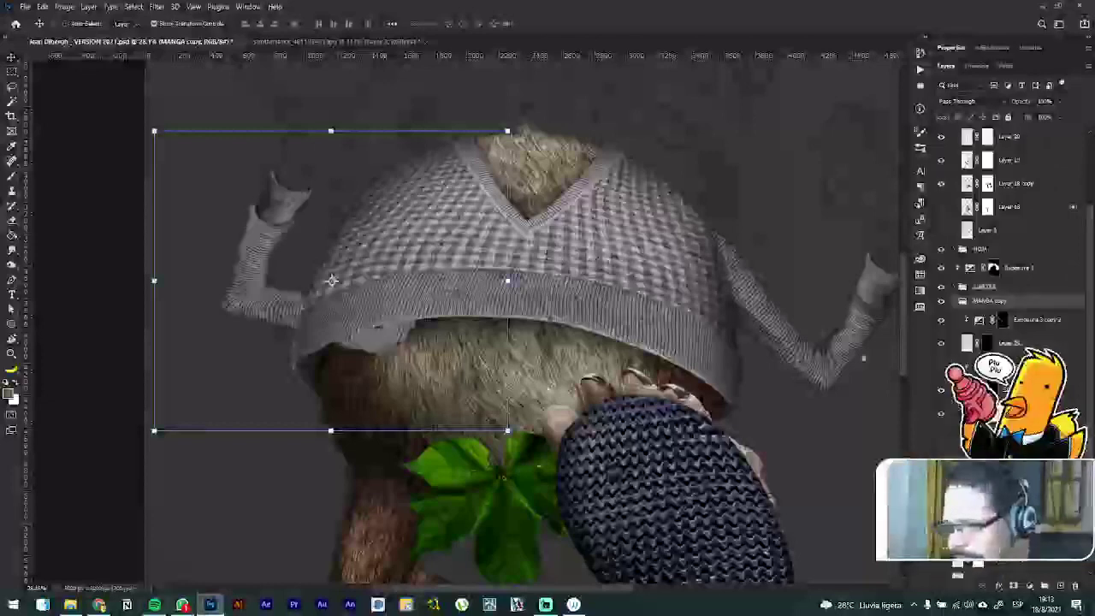
pyautogui.scroll(1, 217, 243)
pyautogui.scroll(4, 219, 252)
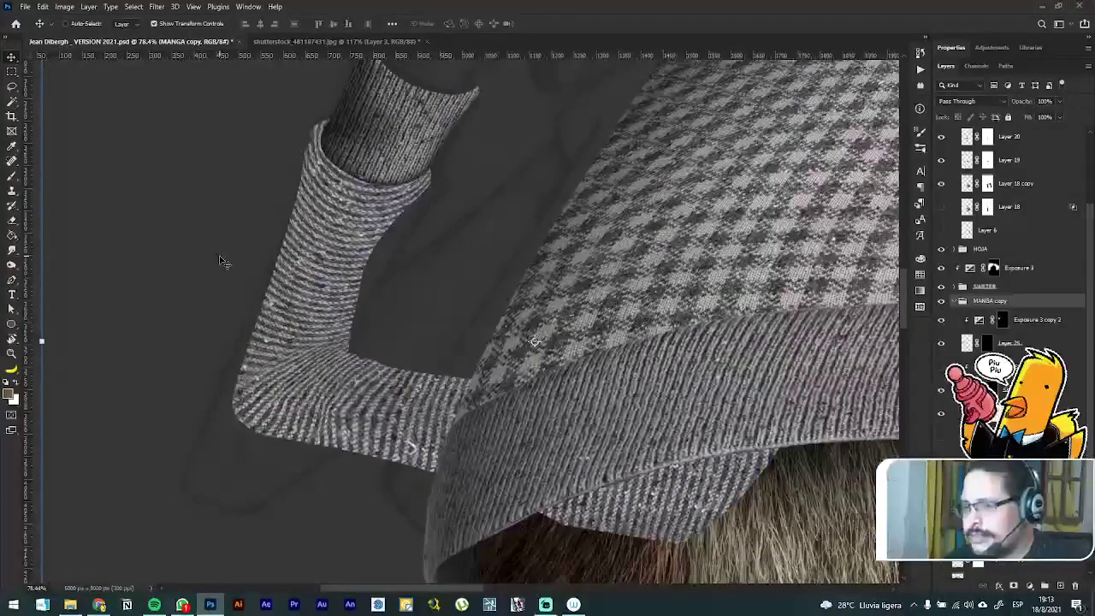
# Step: Target the SWETER MANGAS group's layer mask with the Brush, using the irregular leaf-shaped tip at 31 px
pyautogui.press('b')
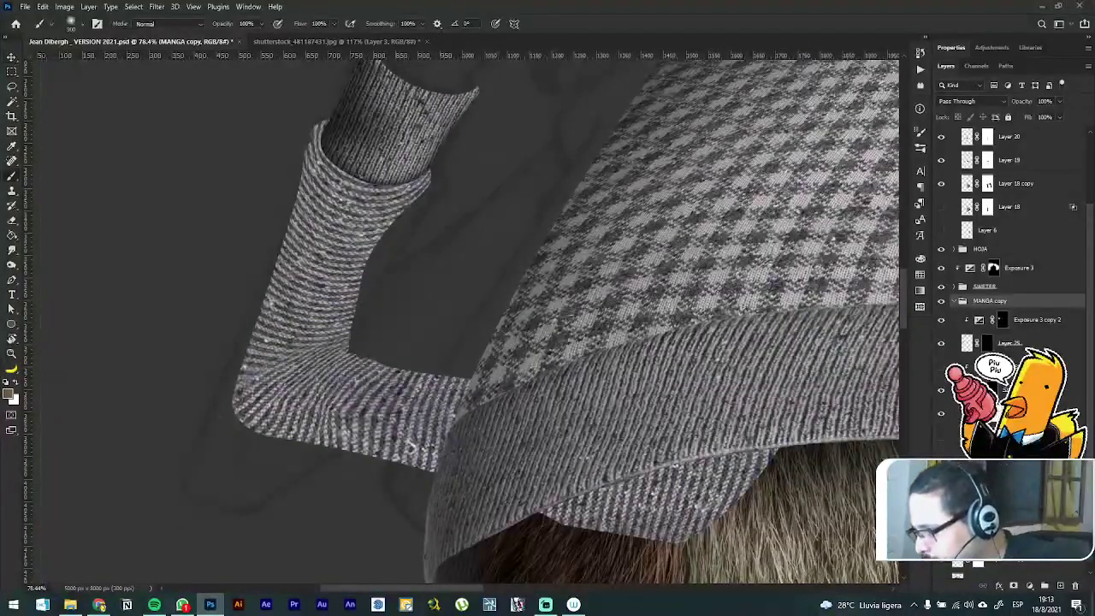
pyautogui.click(987, 390)
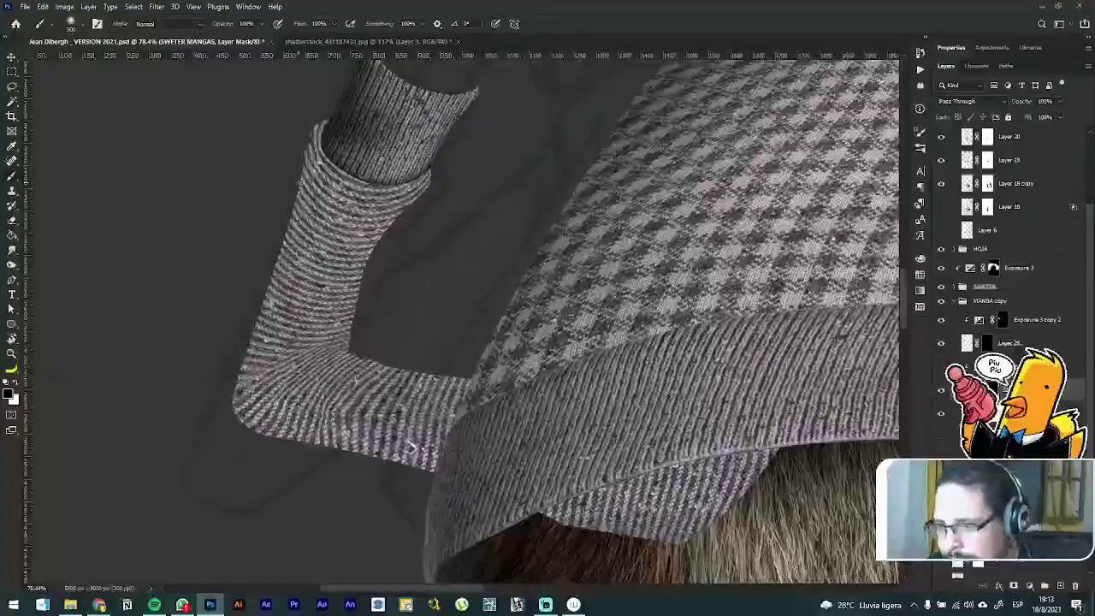
pyautogui.rightClick(417, 210)
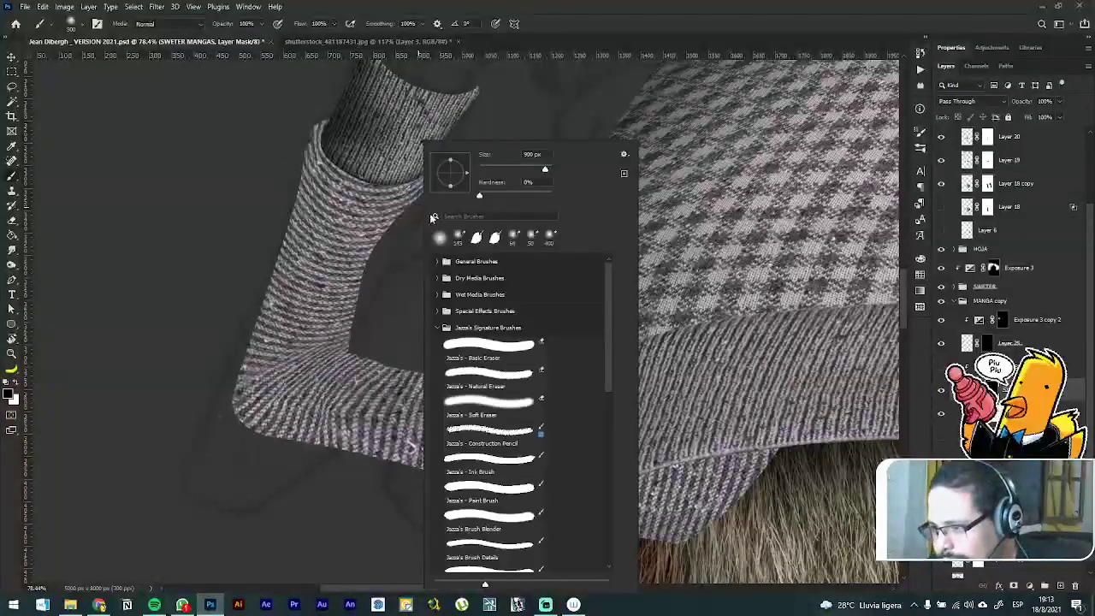
pyautogui.click(487, 242)
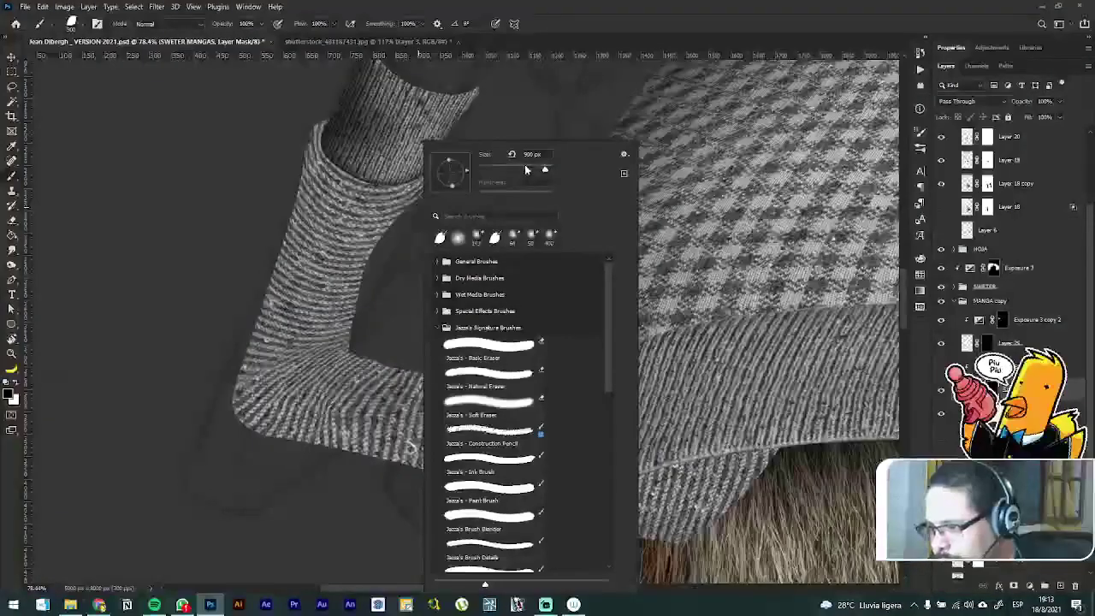
pyautogui.click(571, 25)
pyautogui.rightClick(476, 202)
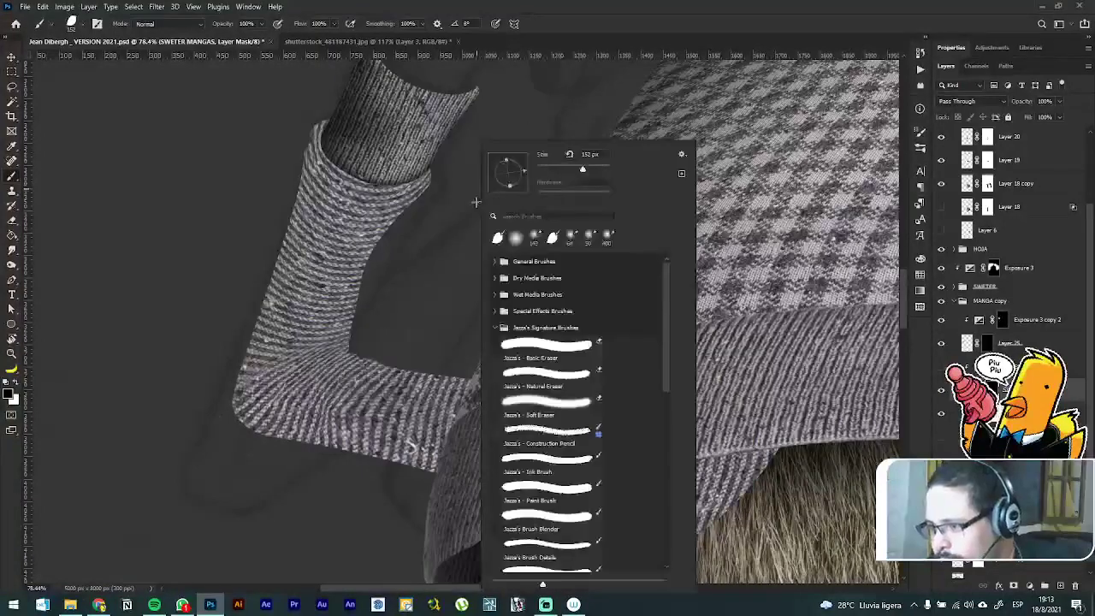
pyautogui.click(548, 169)
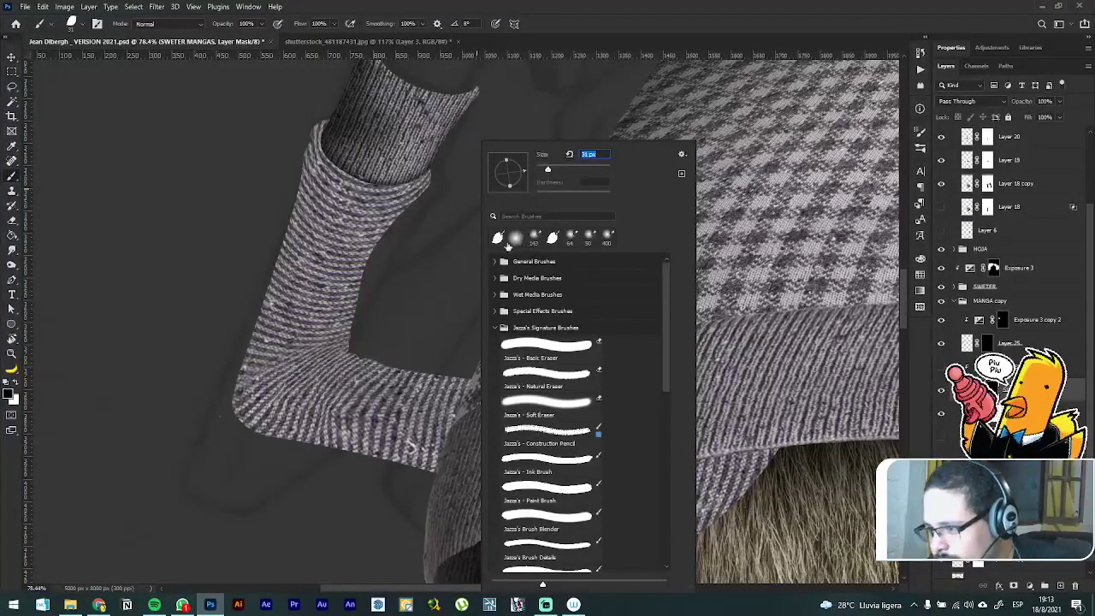
pyautogui.click(578, 32)
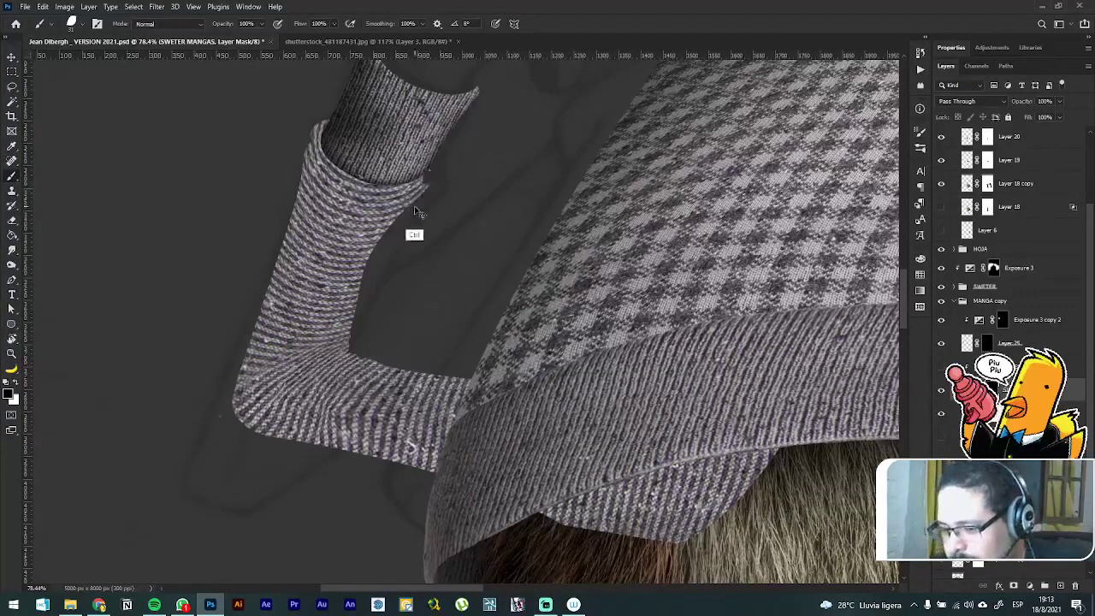
# Step: Refine the inner edge and outer elbow contour of the raised left sleeve by painting black and white on the group's mask
pyautogui.press('x')
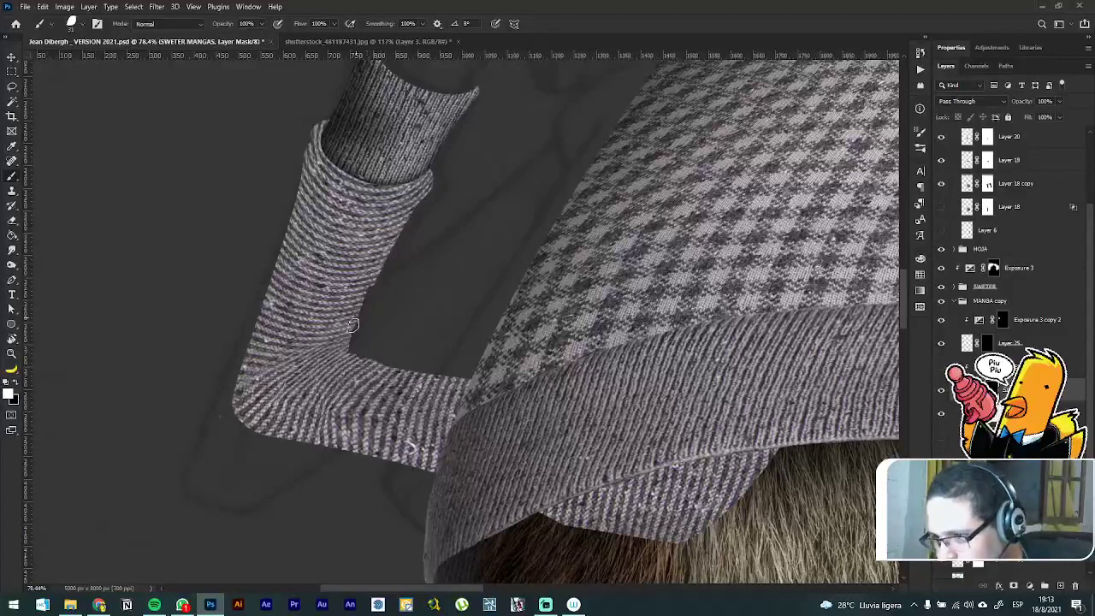
pyautogui.press('x')
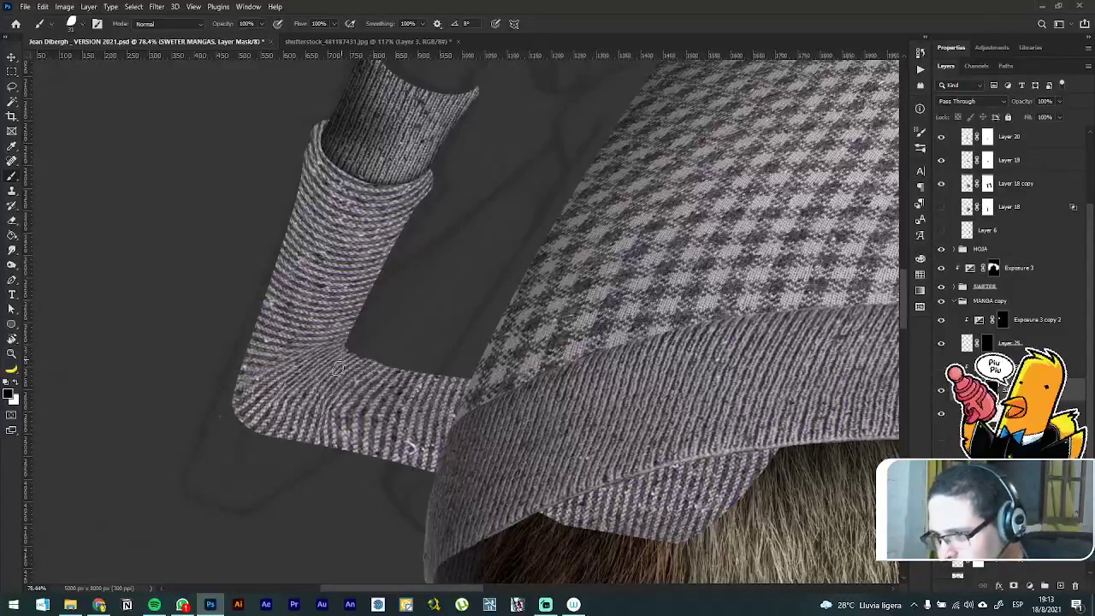
pyautogui.press('x')
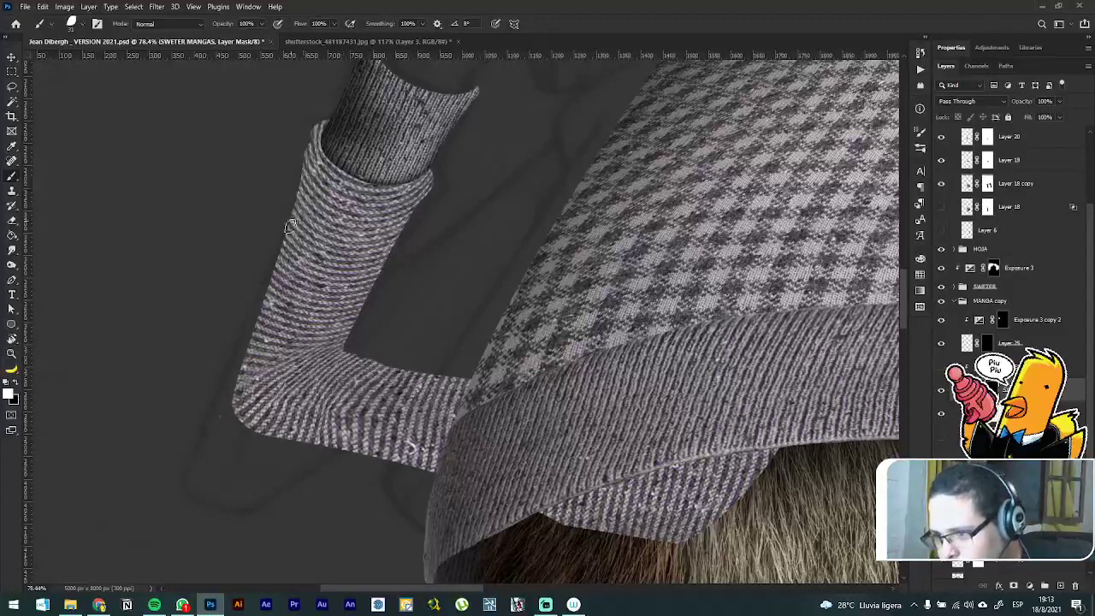
pyautogui.moveTo(290, 227)
pyautogui.mouseDown()
pyautogui.moveTo(222, 409)
pyautogui.moveTo(258, 434)
pyautogui.moveTo(274, 429)
pyautogui.moveTo(238, 402)
pyautogui.moveTo(233, 372)
pyautogui.moveTo(270, 293)
pyautogui.mouseUp()
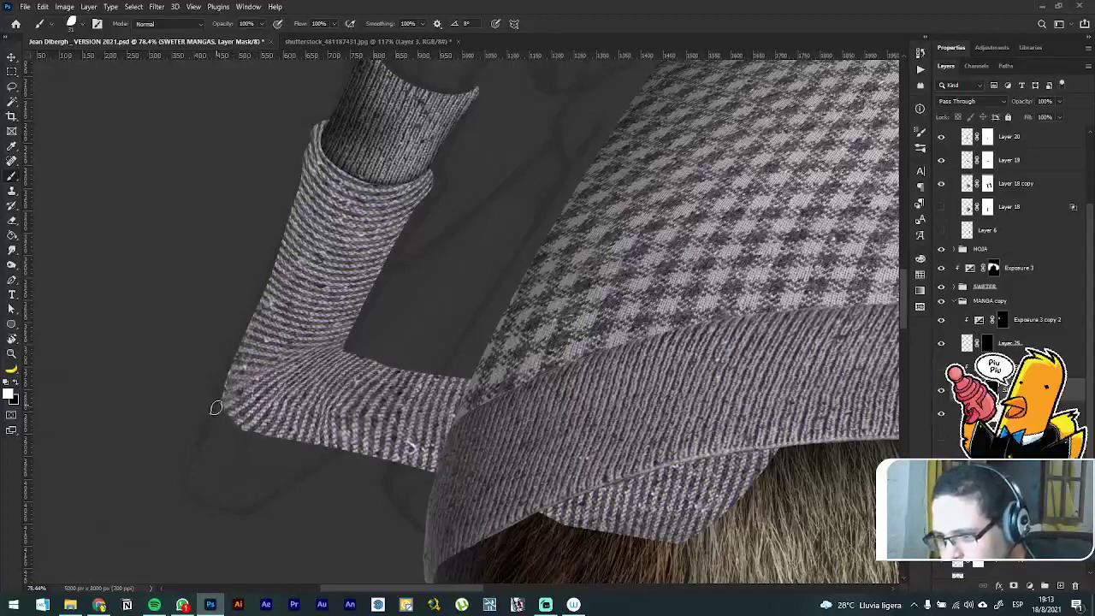
# Step: Mask out the left sleeve's horizontal part from the elbow to below the sweater hem, using a larger black brush
pyautogui.press('x')
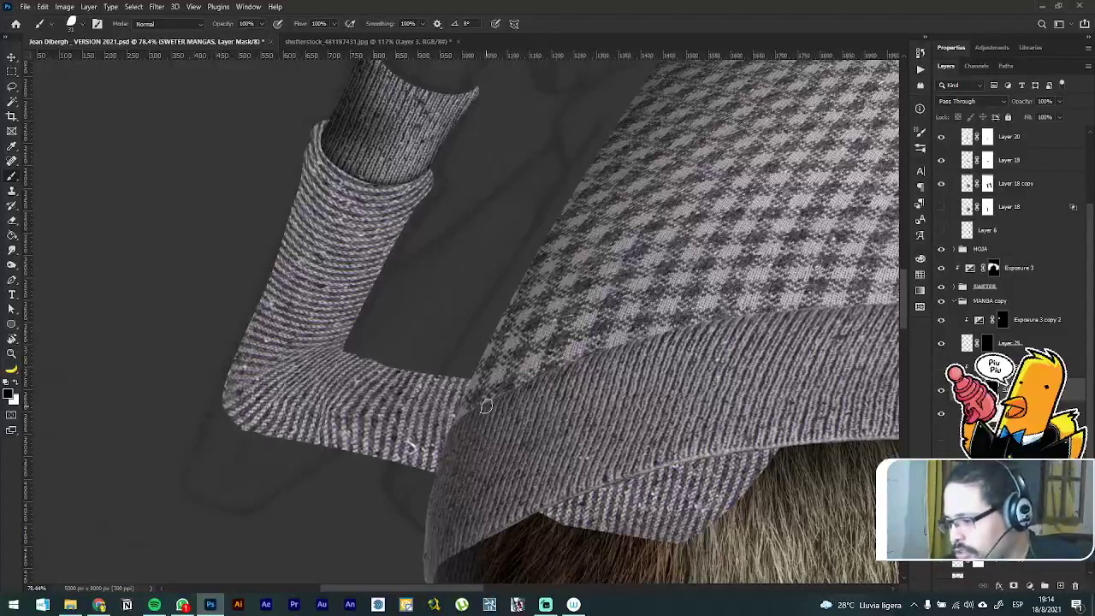
pyautogui.press(']')
pyautogui.press(']')
pyautogui.press(']')
pyautogui.press(']')
pyautogui.press(']')
pyautogui.press(']')
pyautogui.press(']')
pyautogui.press(']')
pyautogui.press(']')
pyautogui.press(']')
pyautogui.press(']')
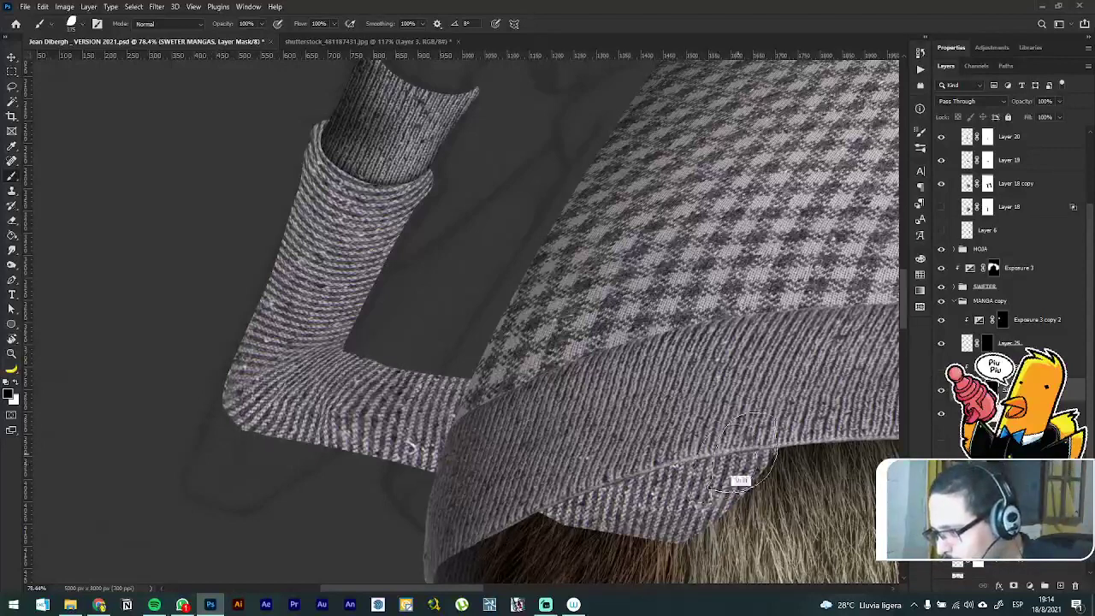
pyautogui.moveTo(770, 457)
pyautogui.mouseDown()
pyautogui.moveTo(661, 549)
pyautogui.moveTo(648, 512)
pyautogui.moveTo(738, 421)
pyautogui.moveTo(675, 436)
pyautogui.moveTo(589, 543)
pyautogui.moveTo(657, 381)
pyautogui.moveTo(499, 535)
pyautogui.moveTo(569, 384)
pyautogui.moveTo(493, 388)
pyautogui.moveTo(421, 495)
pyautogui.moveTo(482, 377)
pyautogui.moveTo(432, 394)
pyautogui.moveTo(383, 489)
pyautogui.moveTo(420, 378)
pyautogui.moveTo(392, 354)
pyautogui.moveTo(340, 458)
pyautogui.moveTo(379, 334)
pyautogui.moveTo(325, 448)
pyautogui.moveTo(298, 476)
pyautogui.moveTo(382, 430)
pyautogui.moveTo(255, 474)
pyautogui.moveTo(367, 383)
pyautogui.mouseUp()
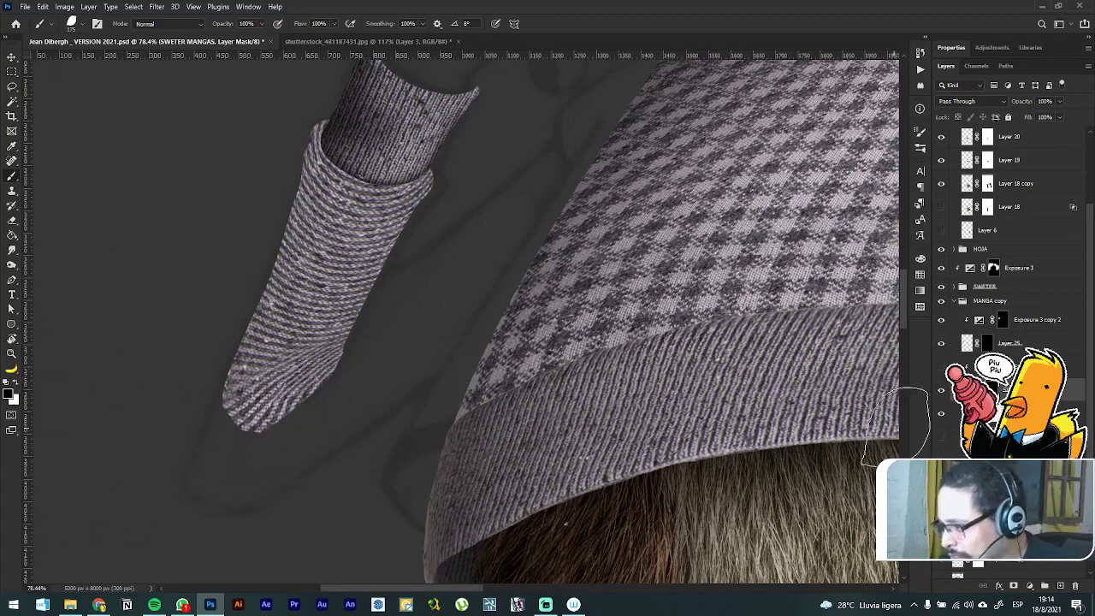
# Step: Remove the layer mask from Layer 26 in the left sleeve group
pyautogui.click(988, 415)
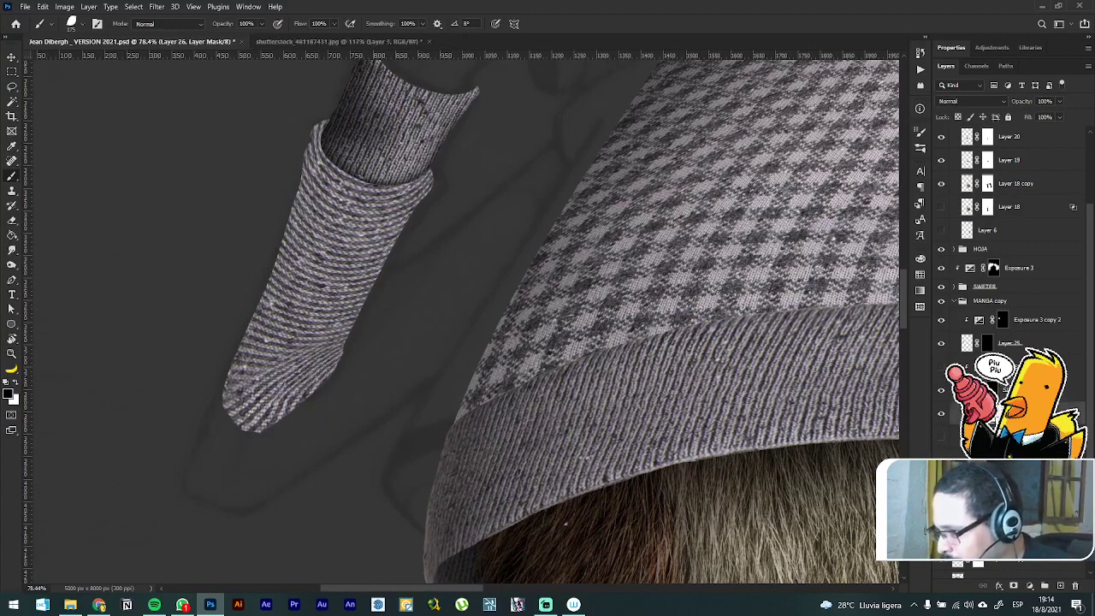
pyautogui.rightClick(990, 415)
pyautogui.click(1027, 438)
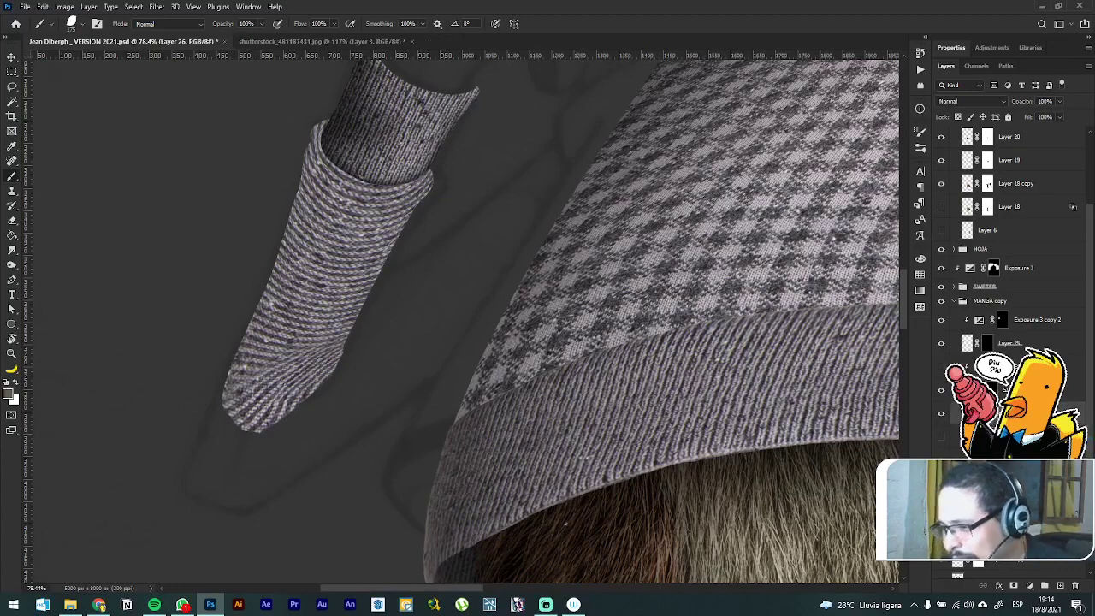
pyautogui.click(940, 417)
pyautogui.scroll(-3, 407, 306)
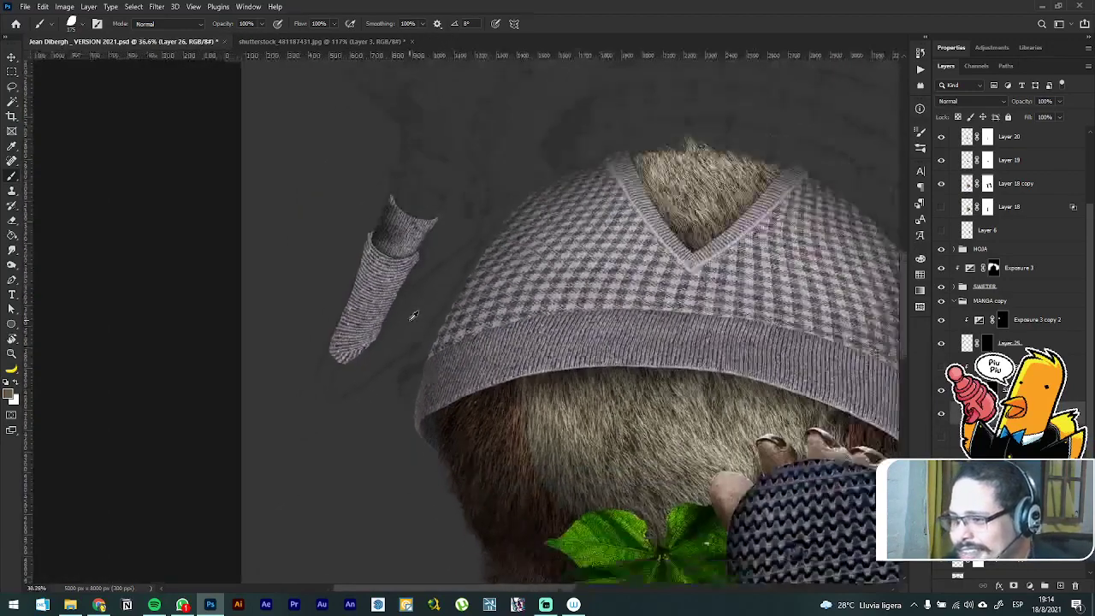
pyautogui.scroll(1, 384, 253)
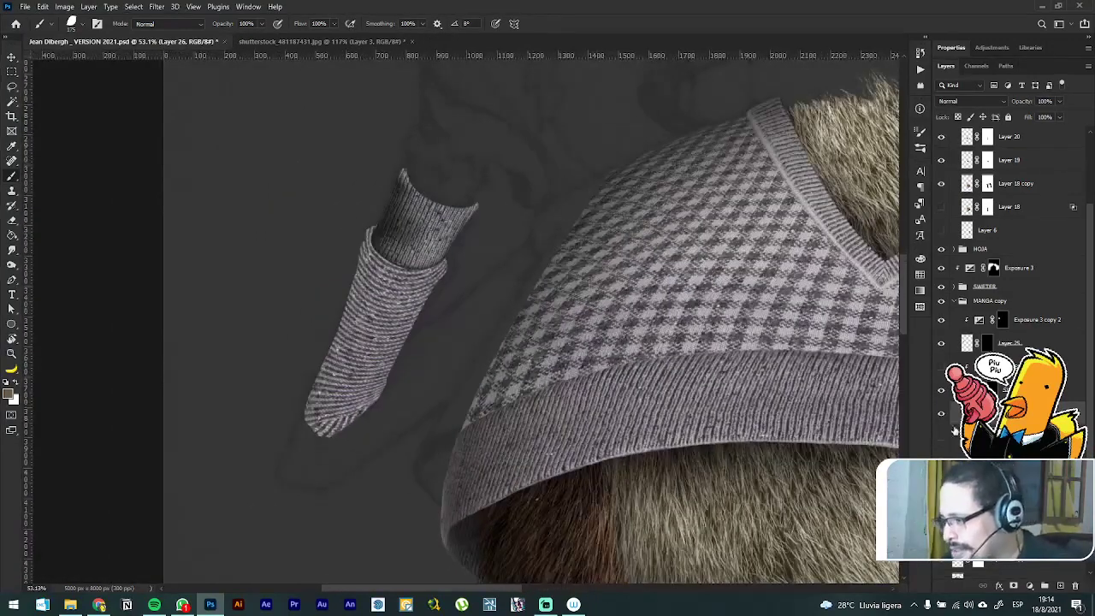
# Step: Duplicate the SWETER MANGAS group within the MANGA copy group
pyautogui.click(954, 390)
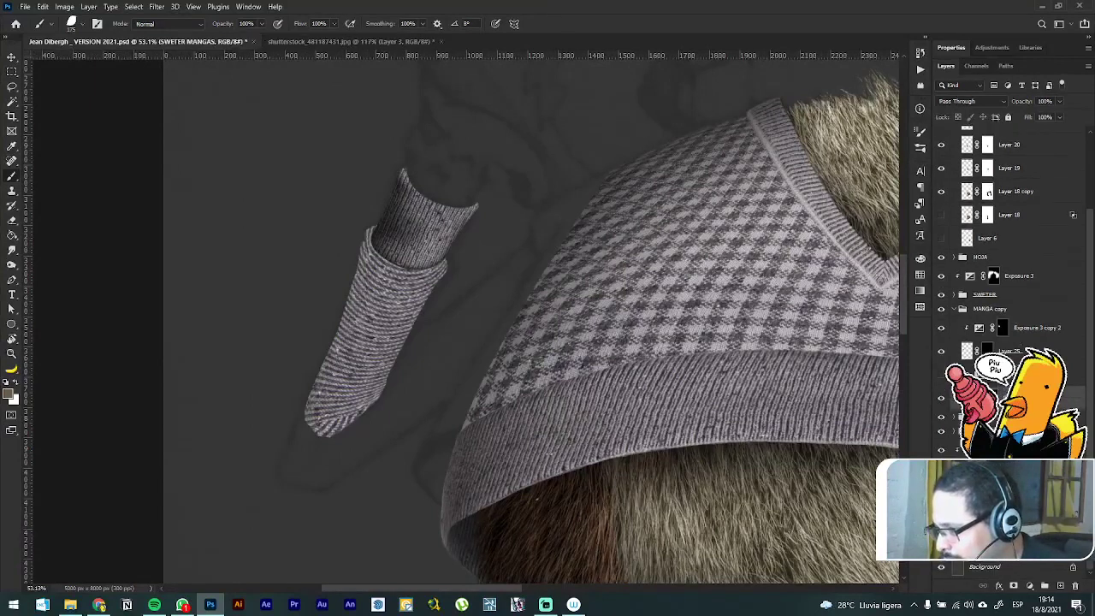
pyautogui.moveTo(963, 399); pyautogui.dragTo(958, 412)
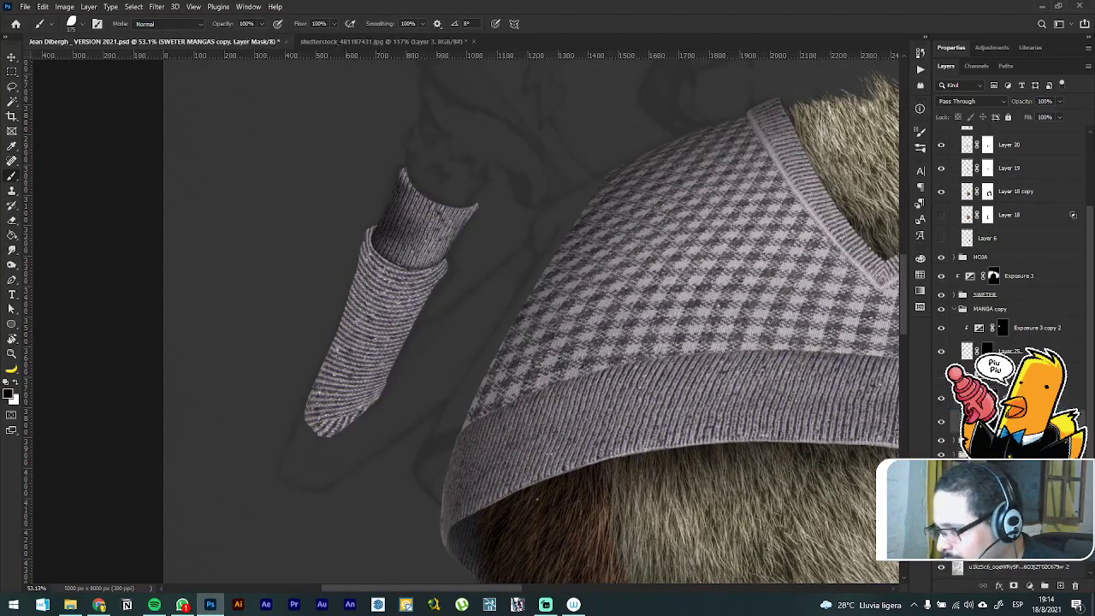
pyautogui.press('v')
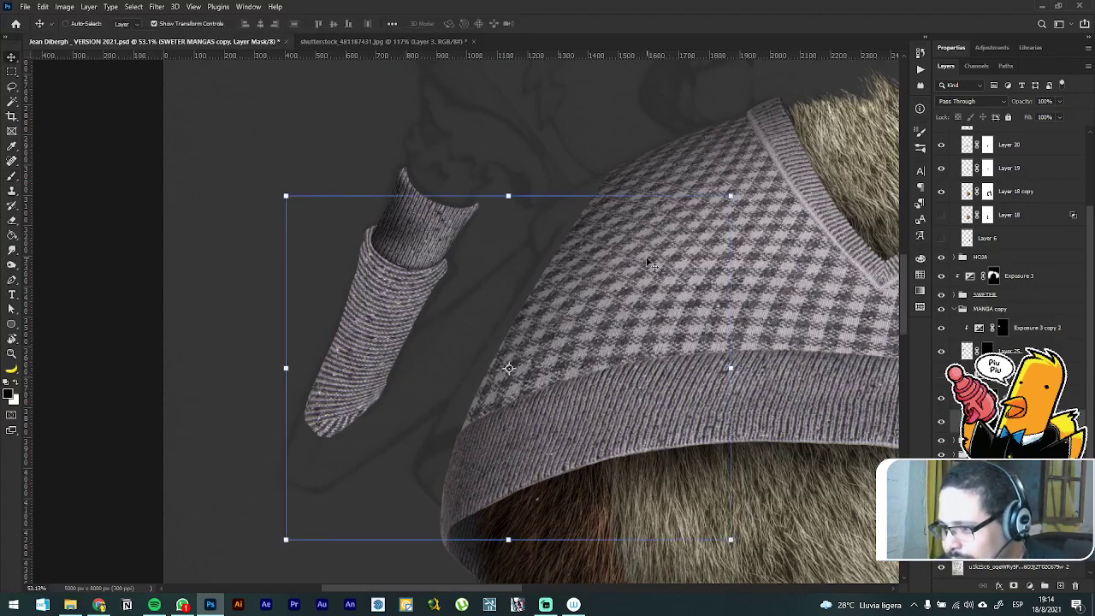
pyautogui.scroll(-3, 588, 274)
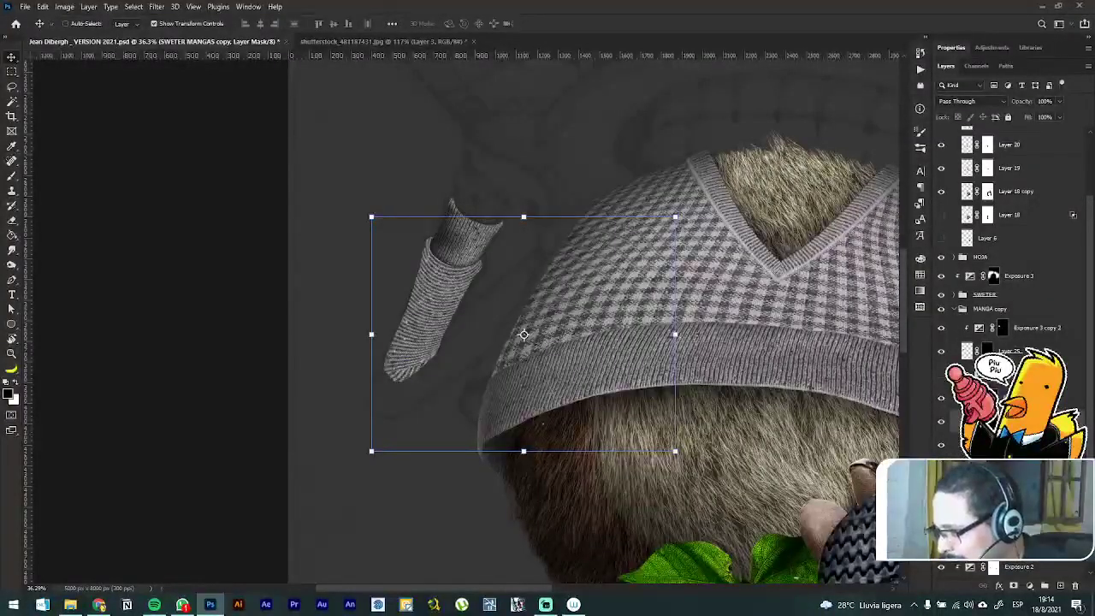
# Step: Remove the layer masks from Layer 23 copy 4 and from the SWETER MANGAS copy group
pyautogui.click(432, 305)
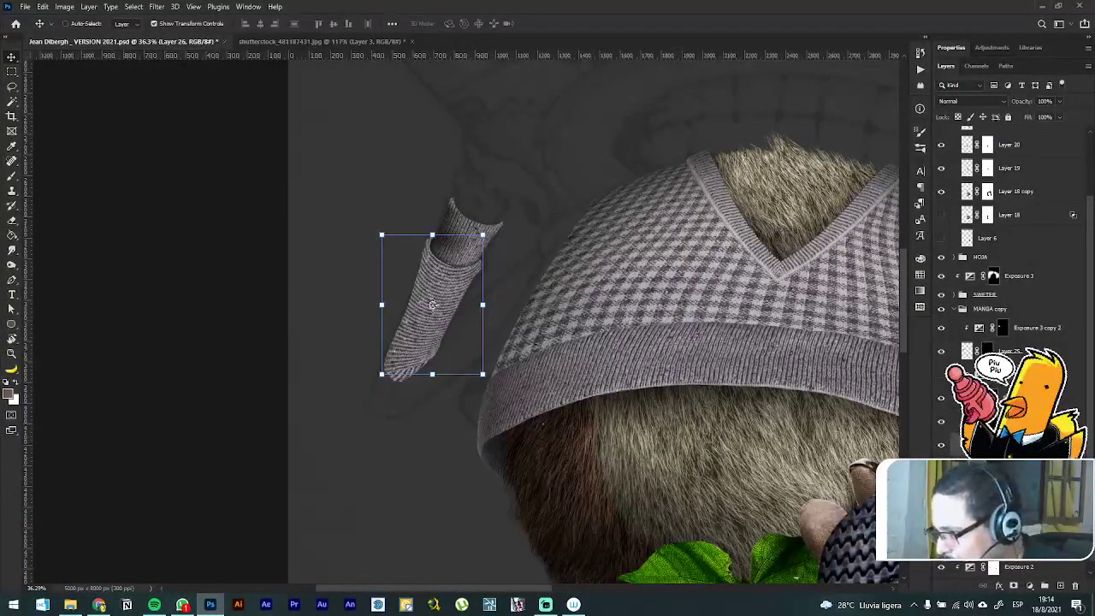
pyautogui.hotkey('ctrl', 'e')
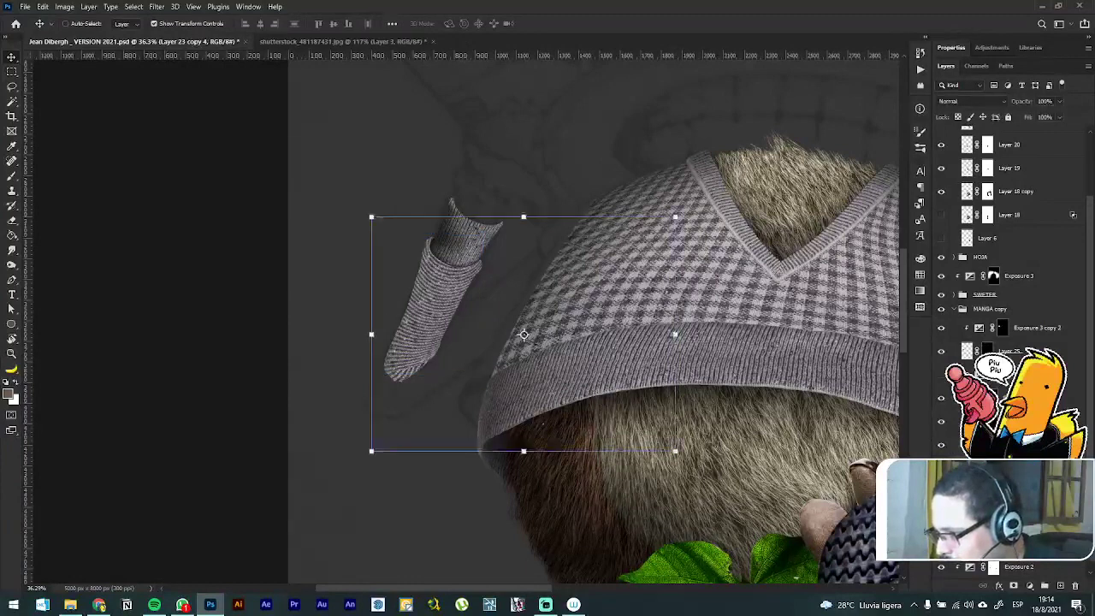
pyautogui.click(987, 462)
pyautogui.rightClick(988, 462)
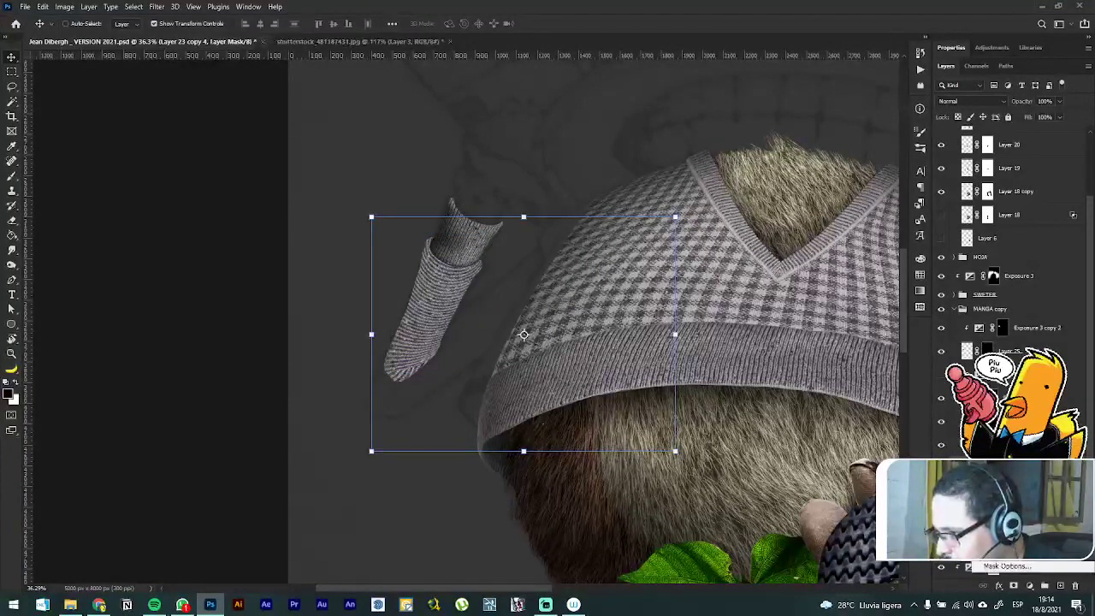
pyautogui.click(1008, 489)
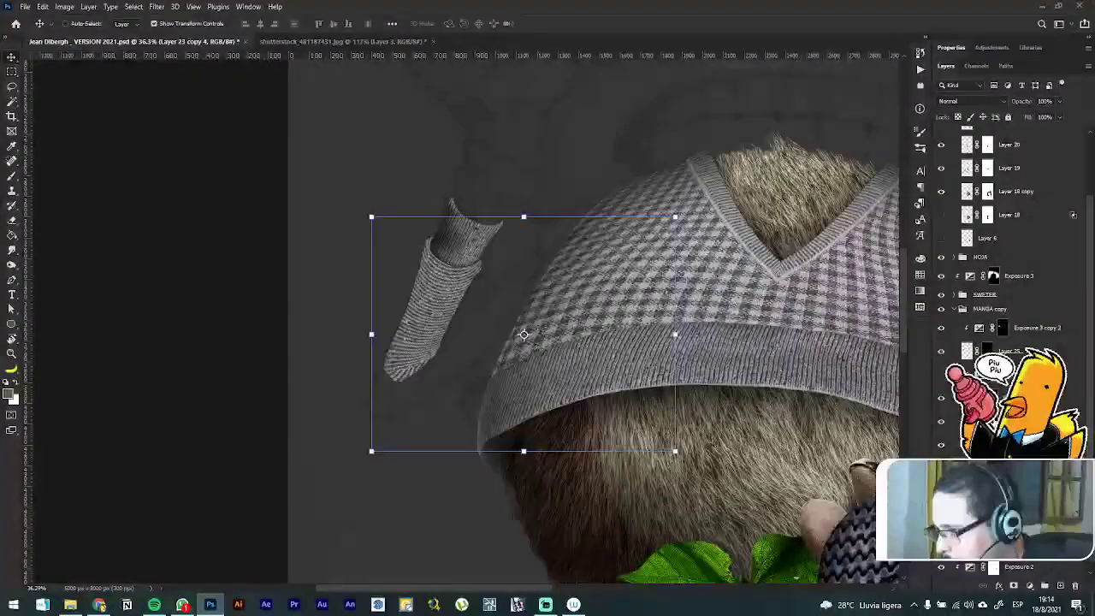
pyautogui.rightClick(988, 421)
pyautogui.click(1009, 448)
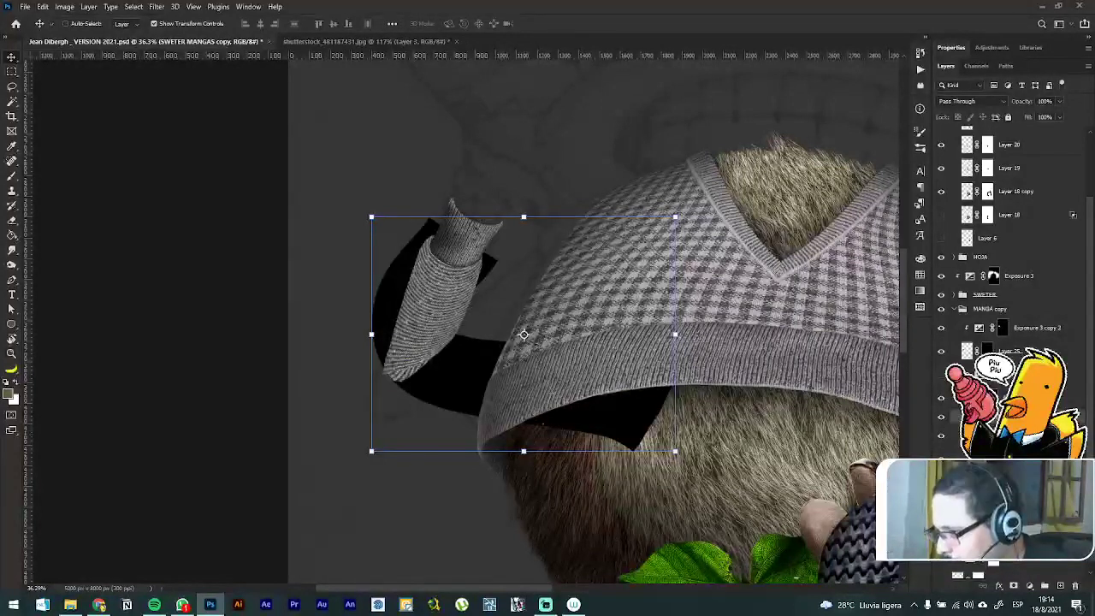
# Step: Delete the black Layer 23 copy 4 from the duplicated sleeve group
pyautogui.click(1010, 476)
pyautogui.press('Return')
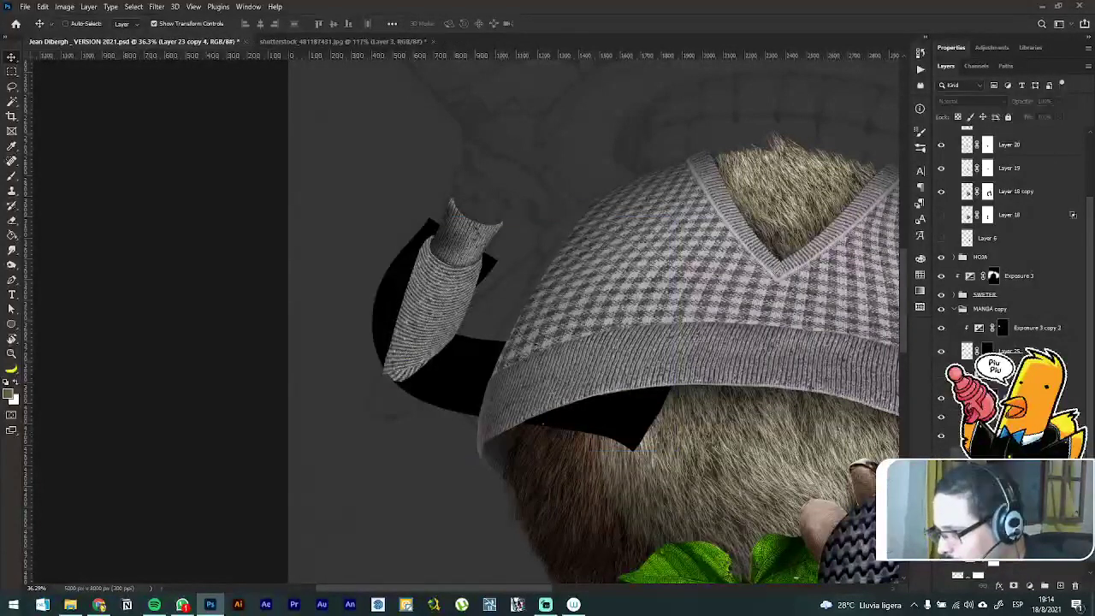
pyautogui.press('Delete')
# Step: Rotate the duplicated sleeve texture, Layer 23 copy 3, by -48.29° and move it up between the elbow and the sweater's shoulder
pyautogui.hotkey('ctrl', 't')
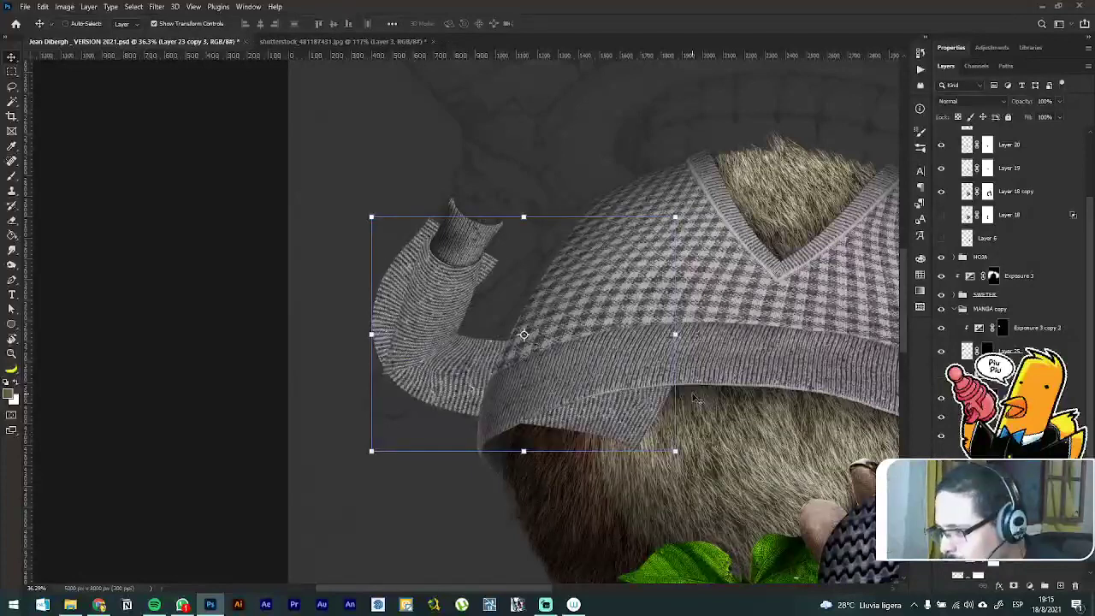
pyautogui.moveTo(687, 390); pyautogui.dragTo(681, 242)
pyautogui.moveTo(523, 335); pyautogui.dragTo(505, 304)
pyautogui.press('Return')
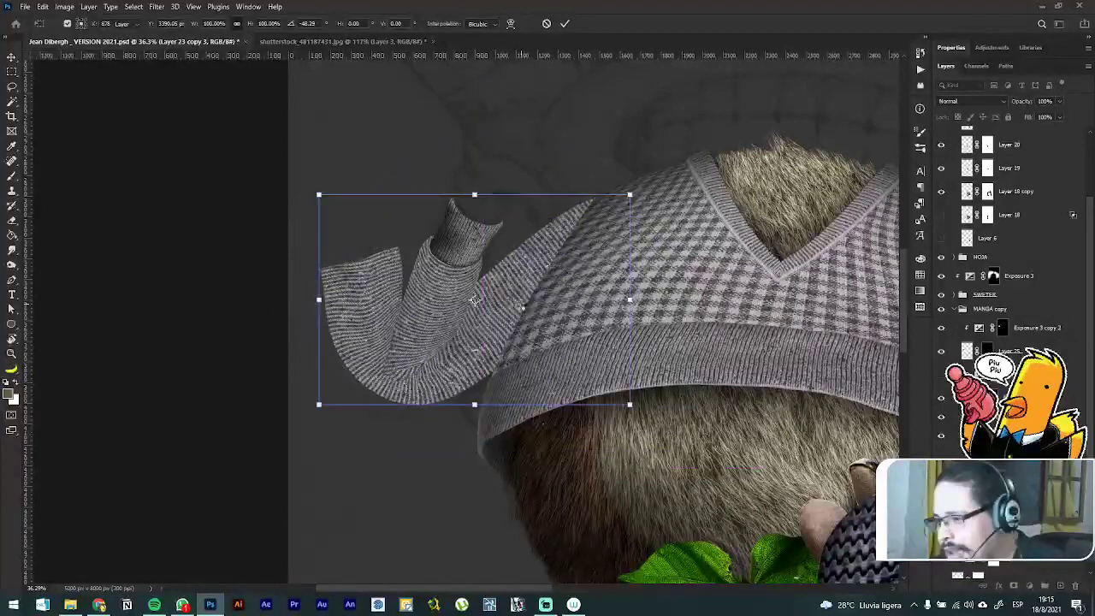
# Step: Nudge the upper-arm texture, Layer 23 copy 3, slightly upward and go through the layers of the SWETER MANGAS copy group
pyautogui.scroll(3, 479, 317)
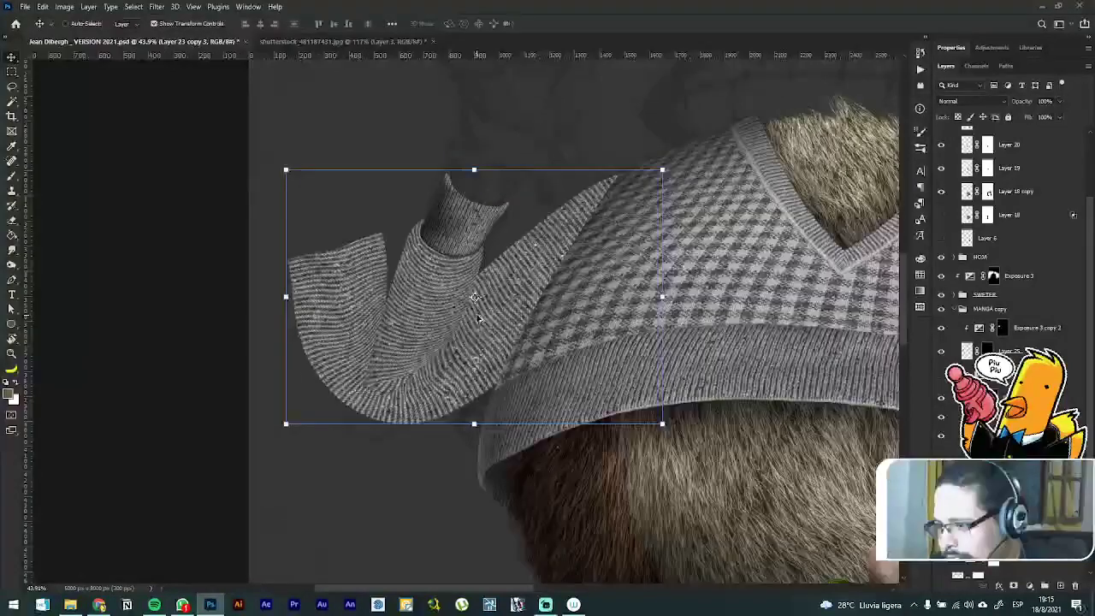
pyautogui.moveTo(511, 279); pyautogui.dragTo(512, 269)
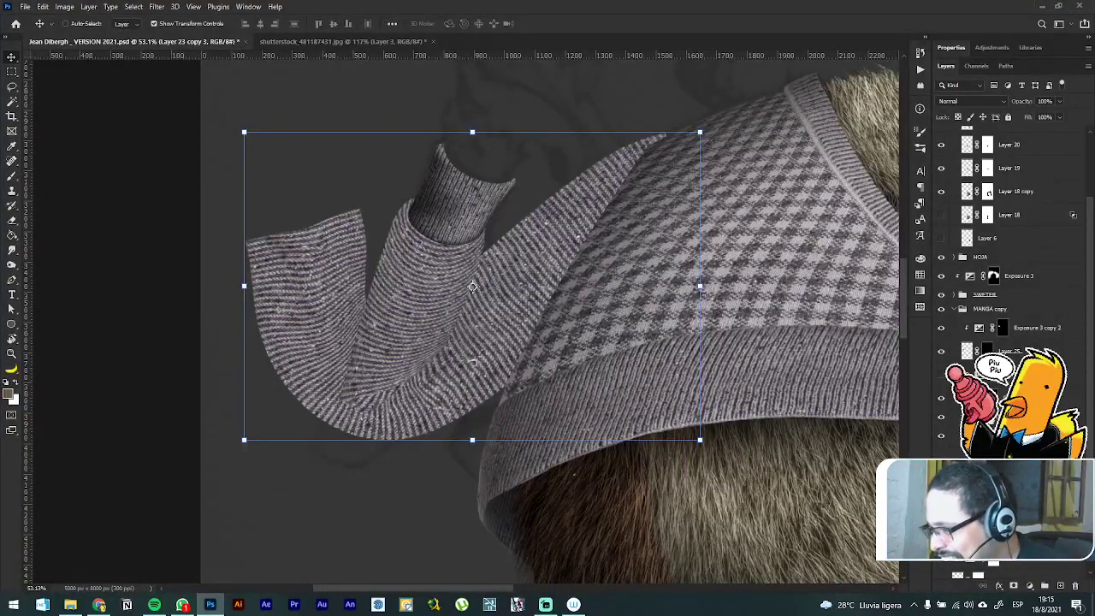
pyautogui.click(1018, 417)
pyautogui.click(1018, 351)
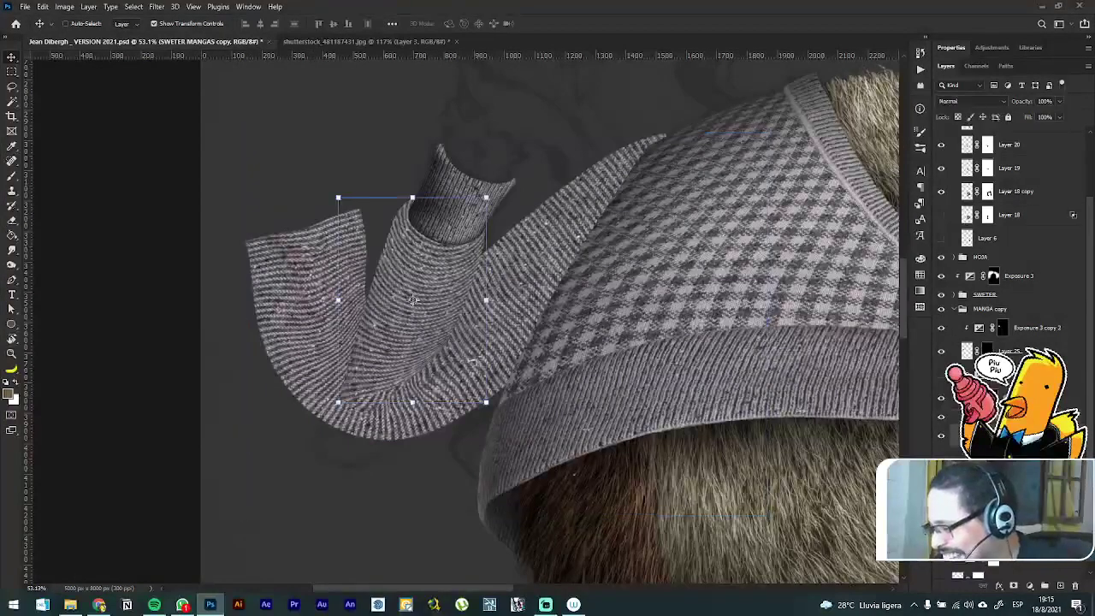
pyautogui.click(1018, 435)
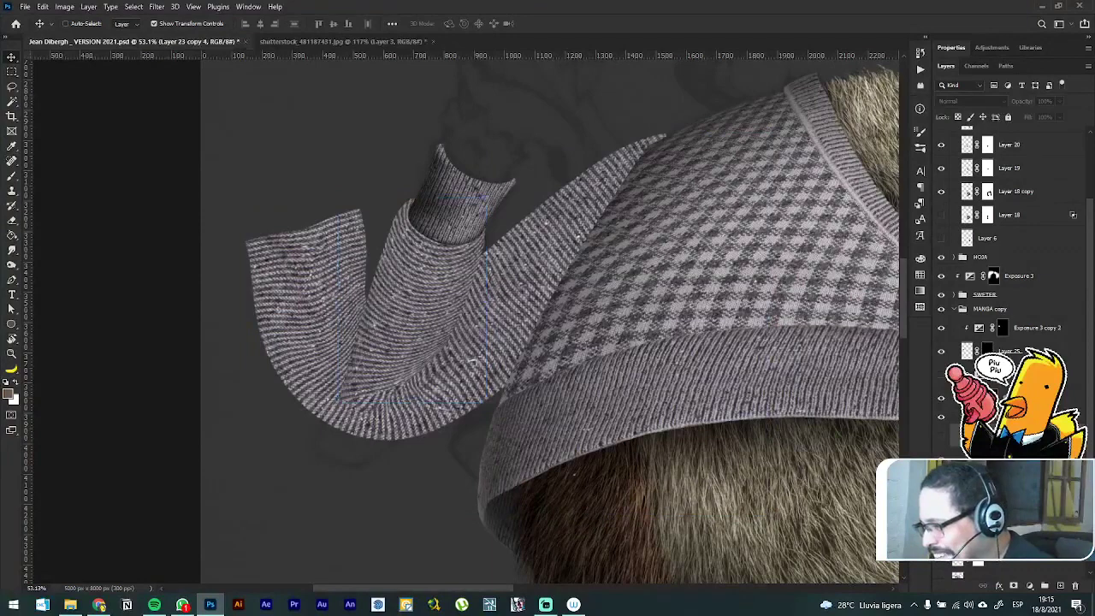
pyautogui.keyDown('ctrl'); pyautogui.click(472, 286); pyautogui.keyUp('ctrl')
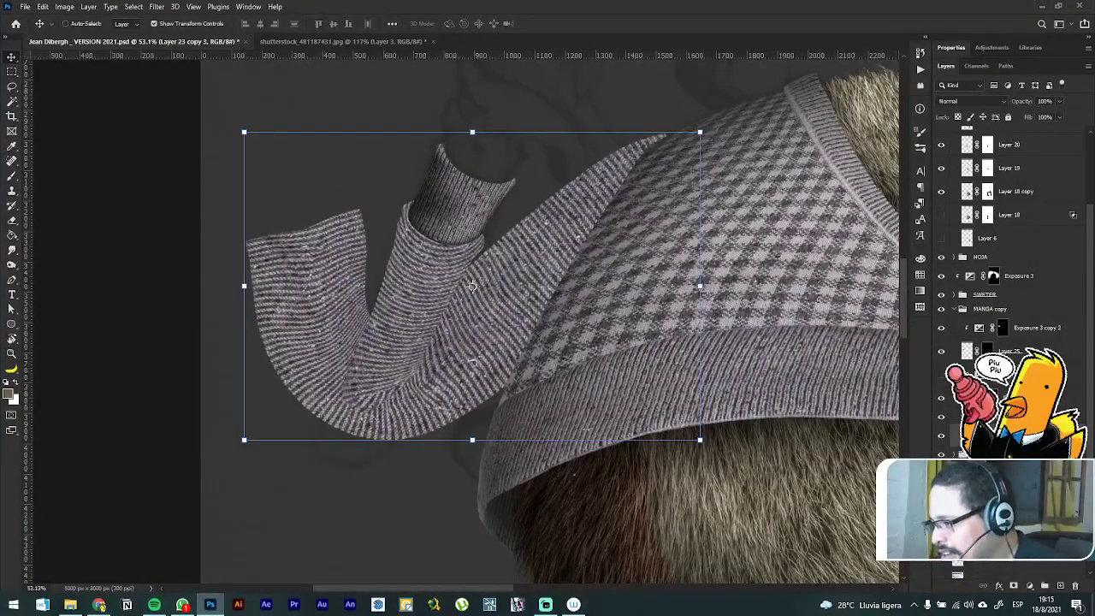
# Step: Add a layer mask to the SWETER MANGAS copy group and paint out the surplus knit beyond the elbow and below the upper arm
pyautogui.click(1009, 416)
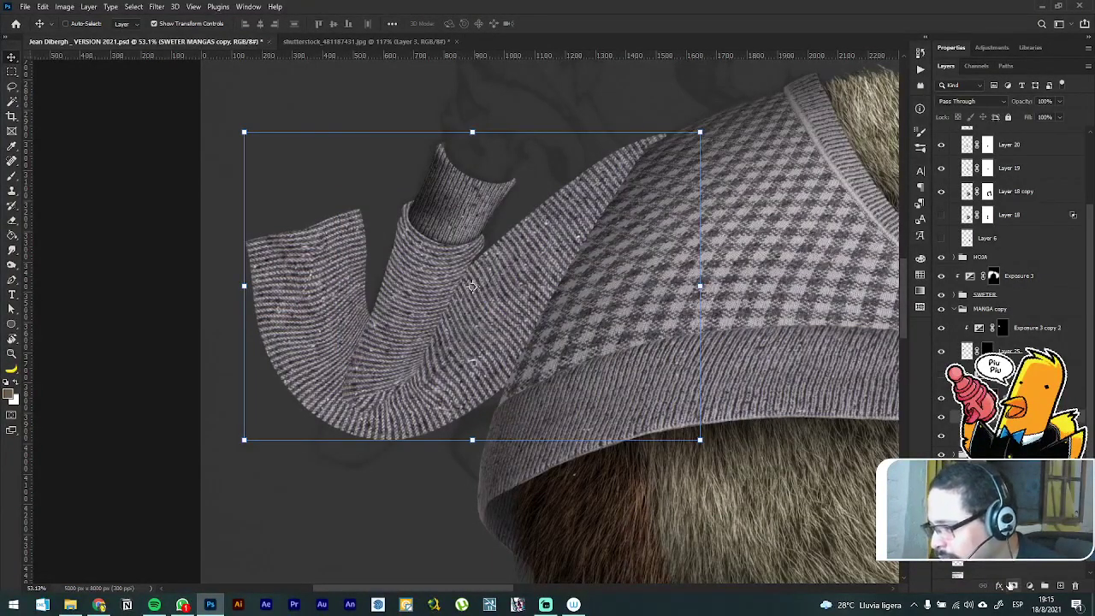
pyautogui.click(1013, 585)
pyautogui.press('b')
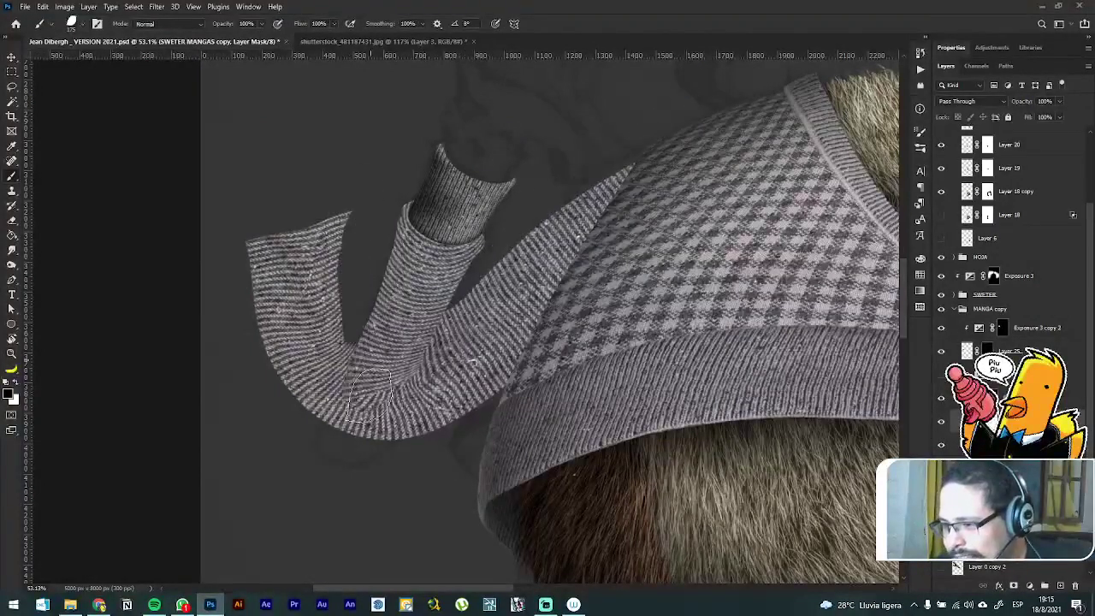
pyautogui.moveTo(369, 397)
pyautogui.mouseDown()
pyautogui.moveTo(327, 390)
pyautogui.moveTo(354, 181)
pyautogui.moveTo(314, 310)
pyautogui.moveTo(297, 457)
pyautogui.moveTo(292, 239)
pyautogui.moveTo(248, 281)
pyautogui.moveTo(276, 434)
pyautogui.moveTo(231, 257)
pyautogui.mouseUp()
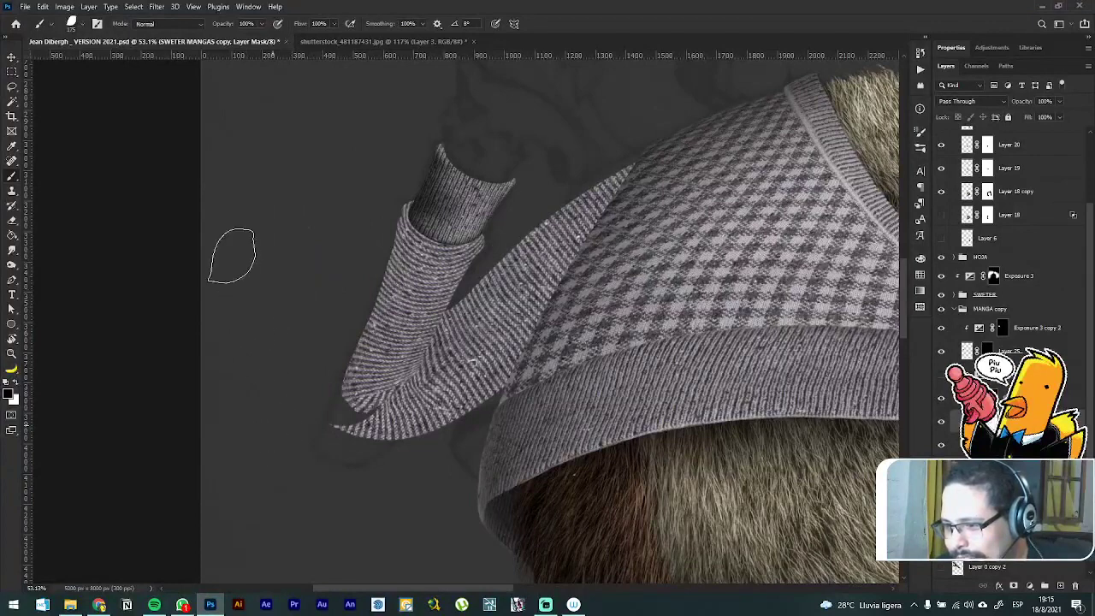
pyautogui.moveTo(317, 416)
pyautogui.mouseDown()
pyautogui.moveTo(373, 462)
pyautogui.moveTo(444, 460)
pyautogui.moveTo(371, 461)
pyautogui.moveTo(521, 398)
pyautogui.moveTo(555, 374)
pyautogui.moveTo(416, 440)
pyautogui.moveTo(564, 341)
pyautogui.moveTo(410, 451)
pyautogui.mouseUp()
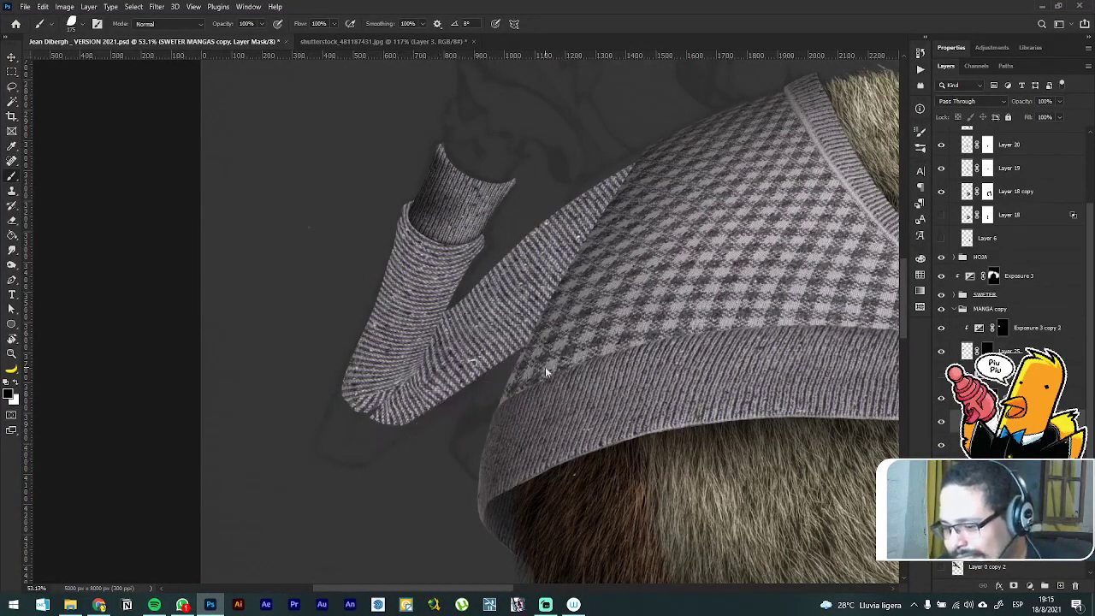
# Step: Refine the group mask with a smaller brush around the elbow, along the upper arm's edges and at the shoulder tip
pyautogui.press('x')
pyautogui.press('[')
pyautogui.press('[')
pyautogui.press('[')
pyautogui.press('[')
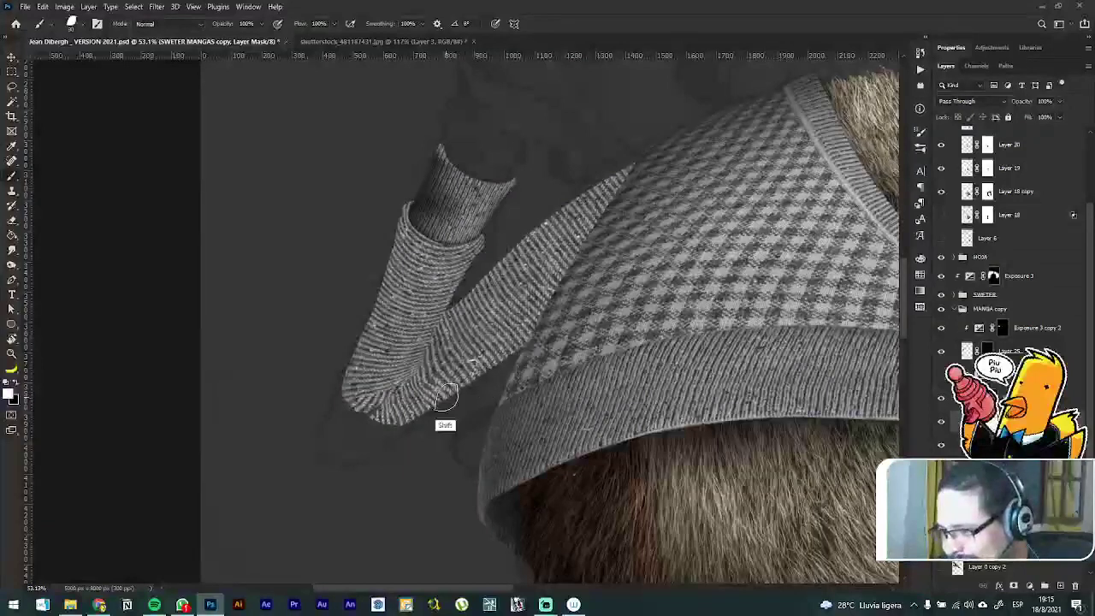
pyautogui.press('\\')
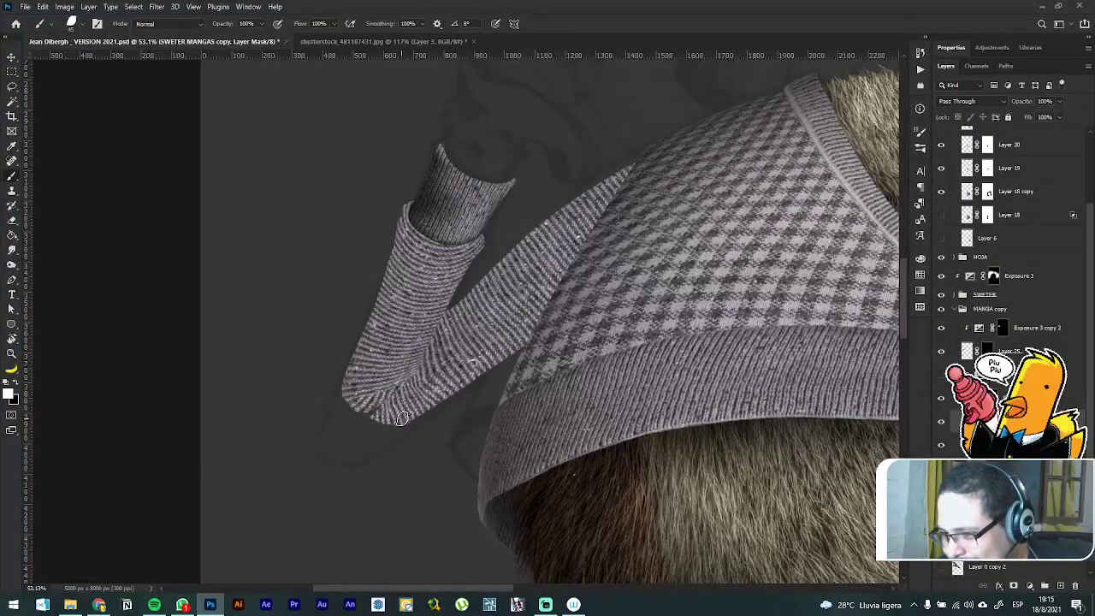
pyautogui.press('\\')
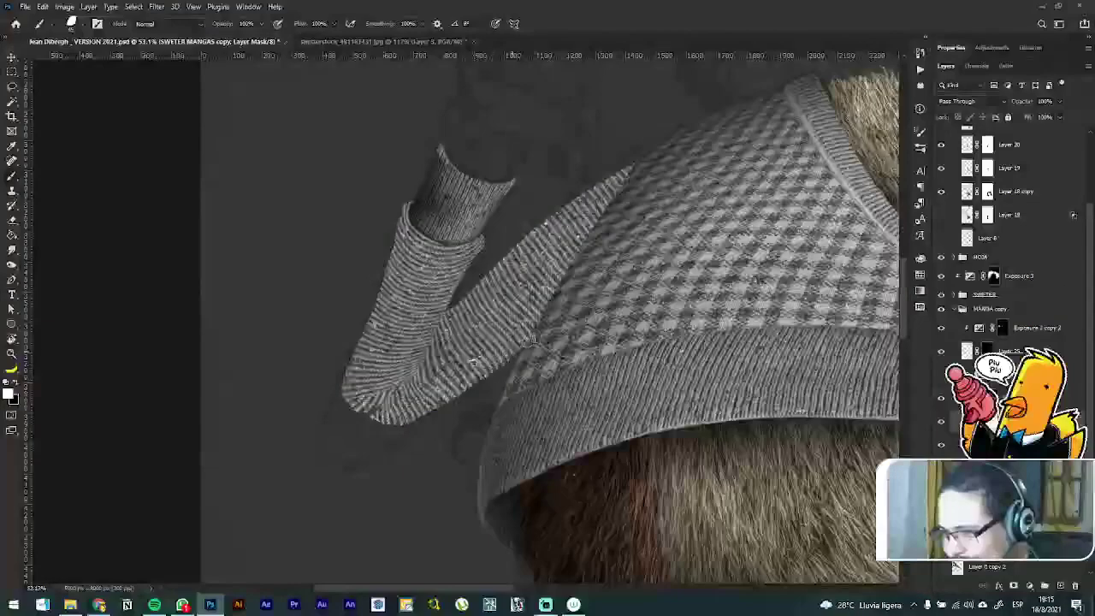
pyautogui.press('\\')
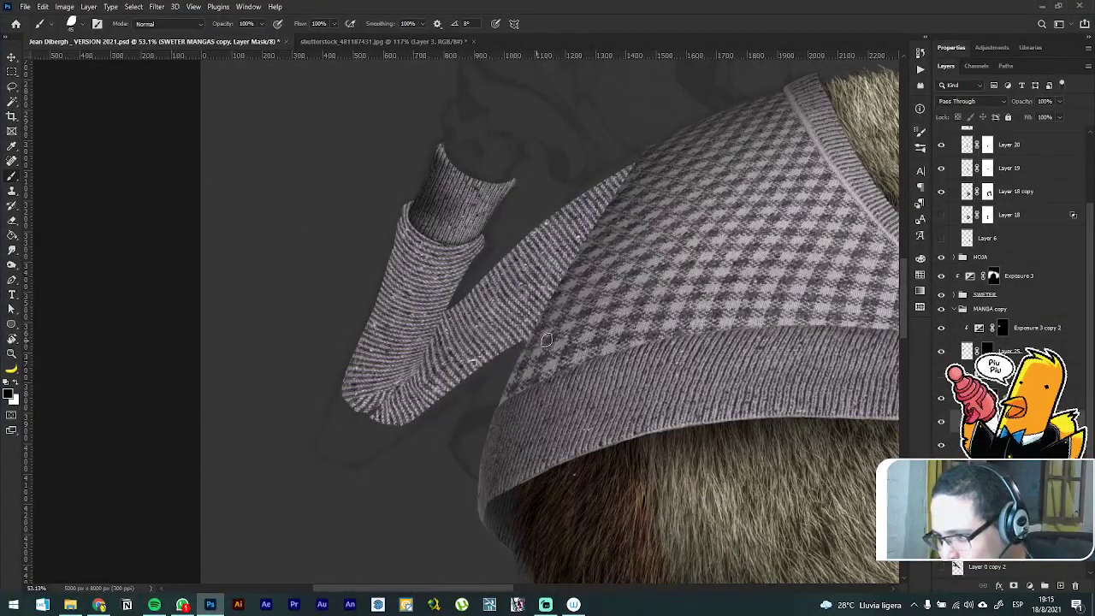
pyautogui.press('x')
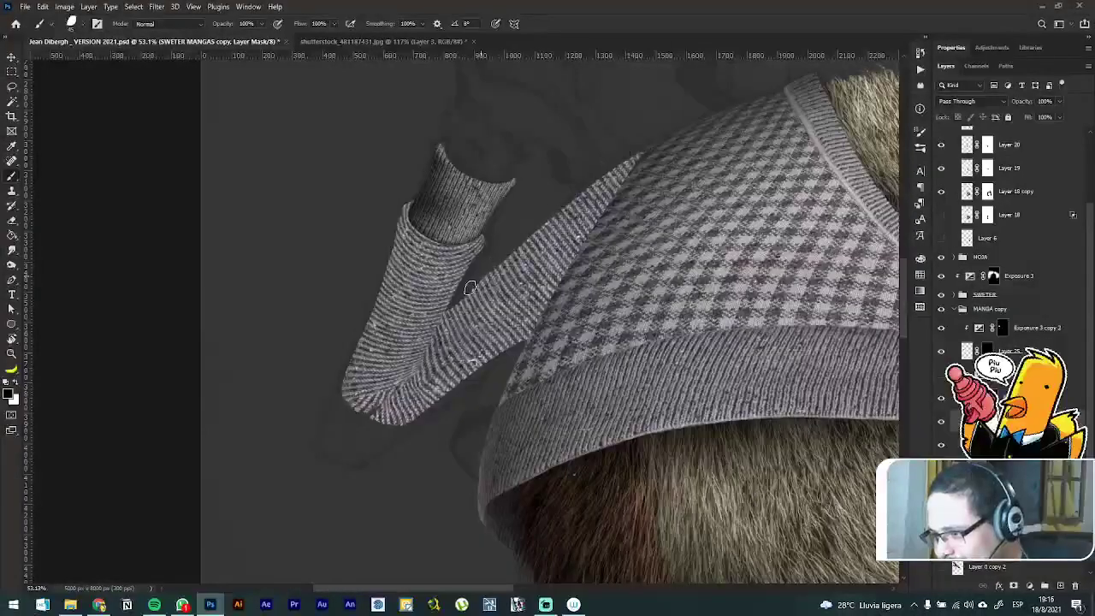
pyautogui.moveTo(470, 288); pyautogui.dragTo(442, 318)
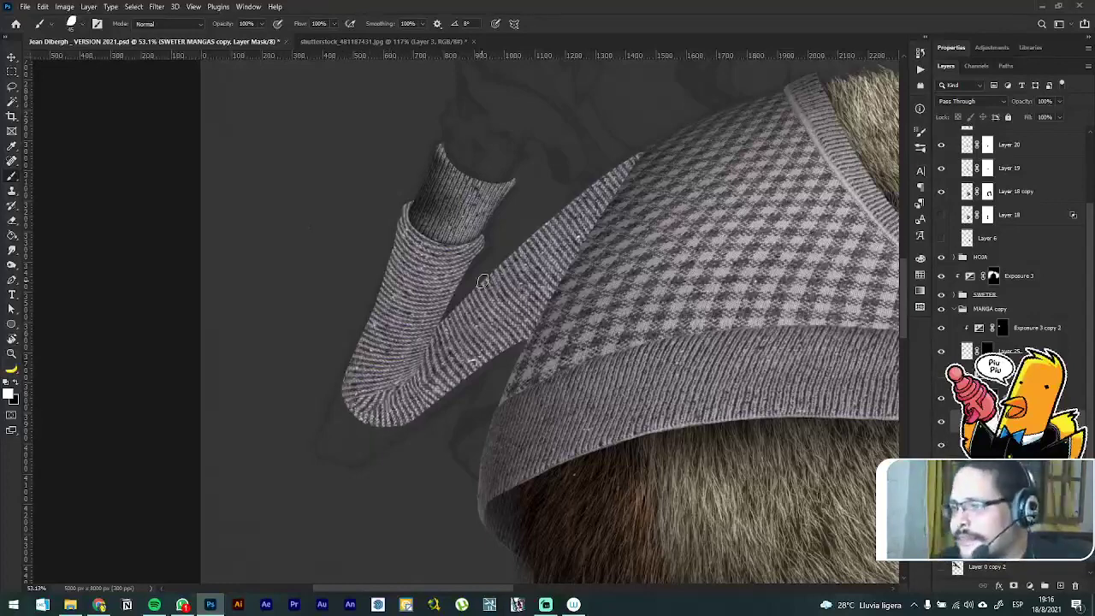
# Step: Add a layer mask to Layer 26 and blend the sleeve texture at the elbow with a soft round brush at 0% hardness
pyautogui.scroll(-5, 482, 282)
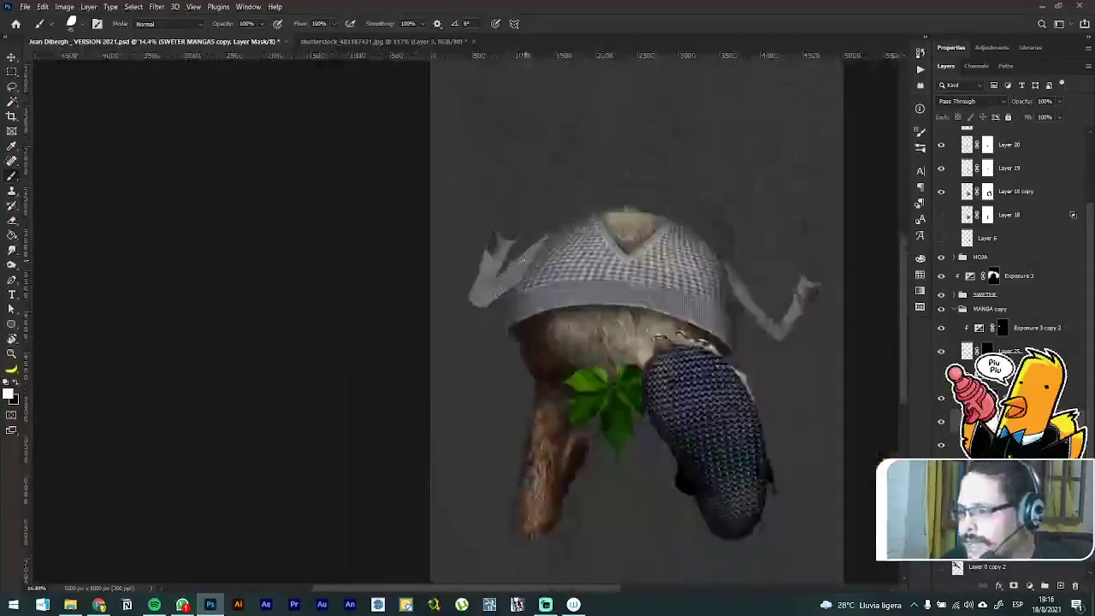
pyautogui.scroll(6, 523, 259)
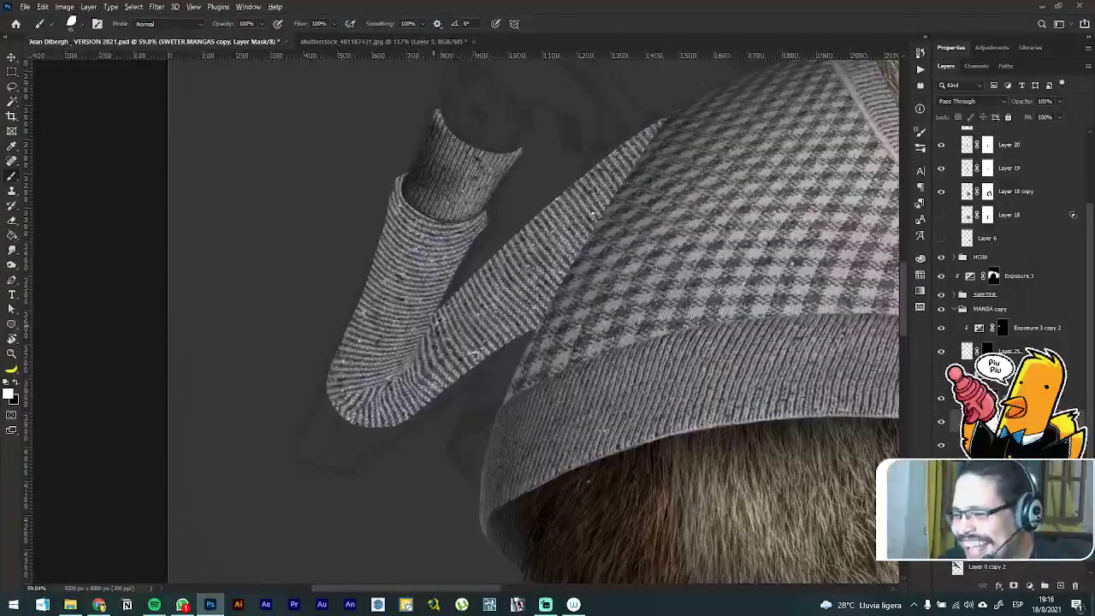
pyautogui.scroll(2, 436, 321)
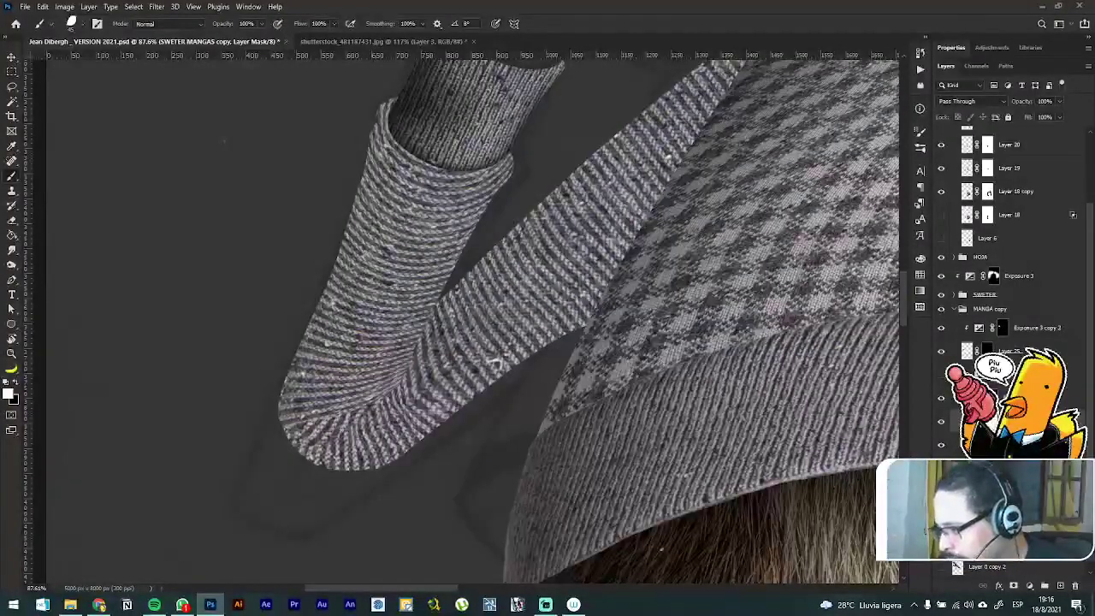
pyautogui.click(956, 398)
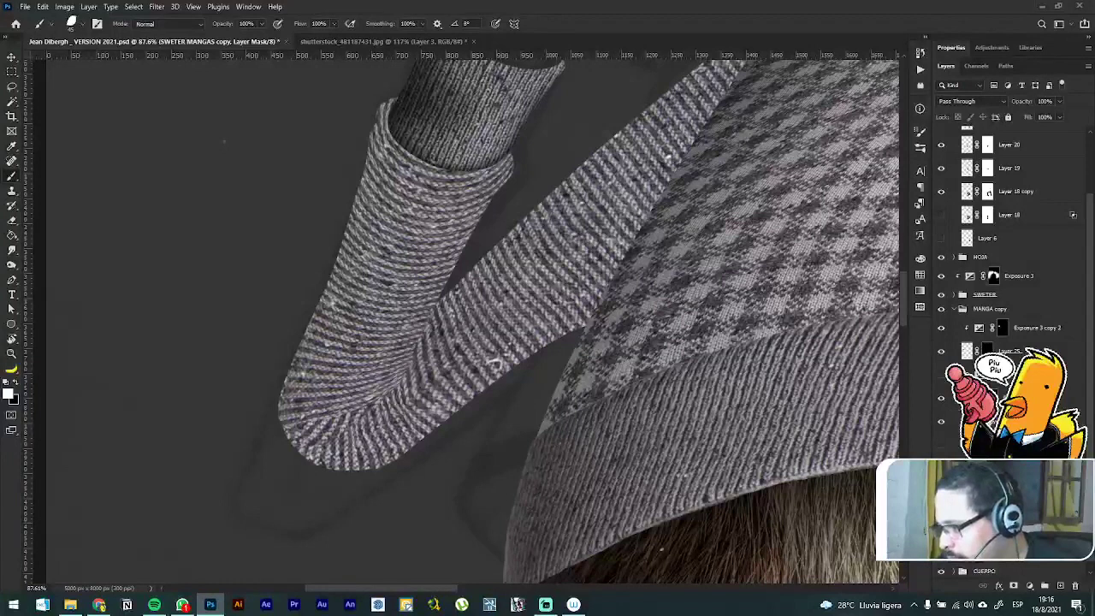
pyautogui.click(1019, 538)
pyautogui.click(1014, 588)
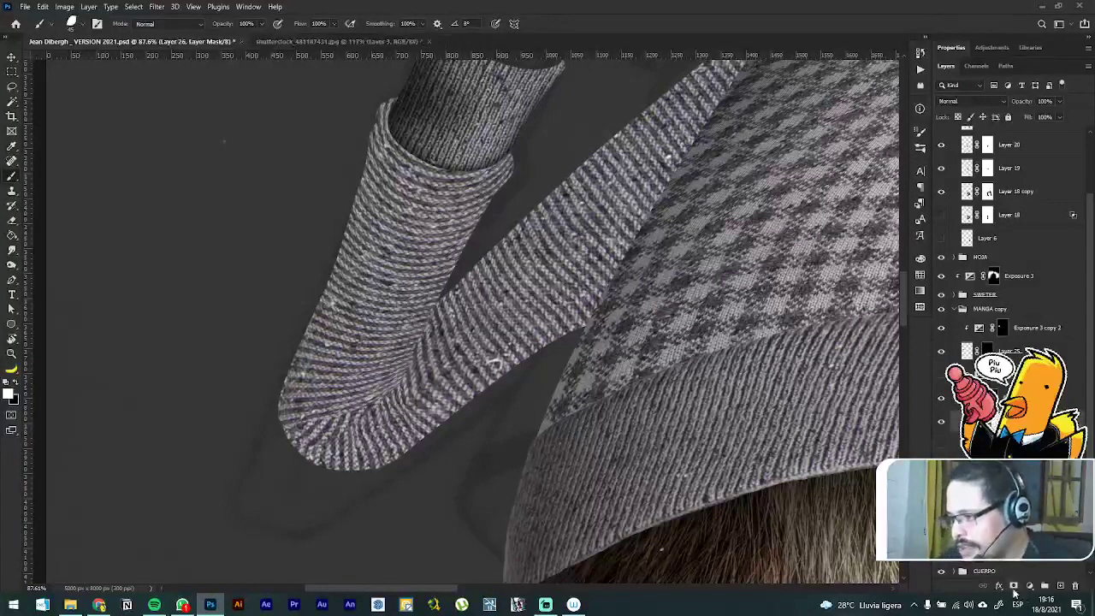
pyautogui.rightClick(535, 307)
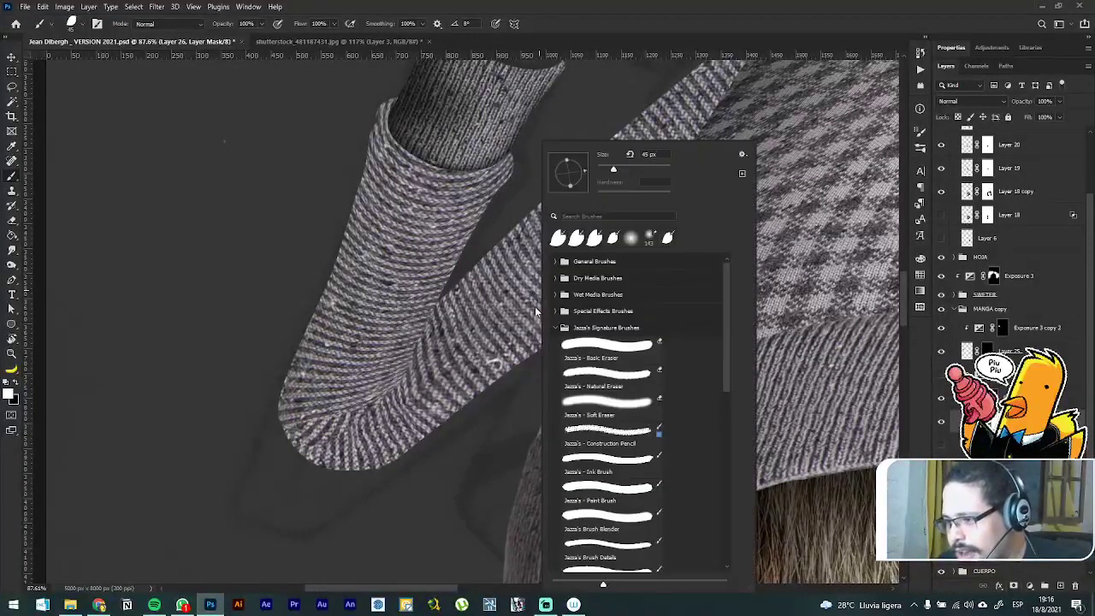
pyautogui.click(629, 239)
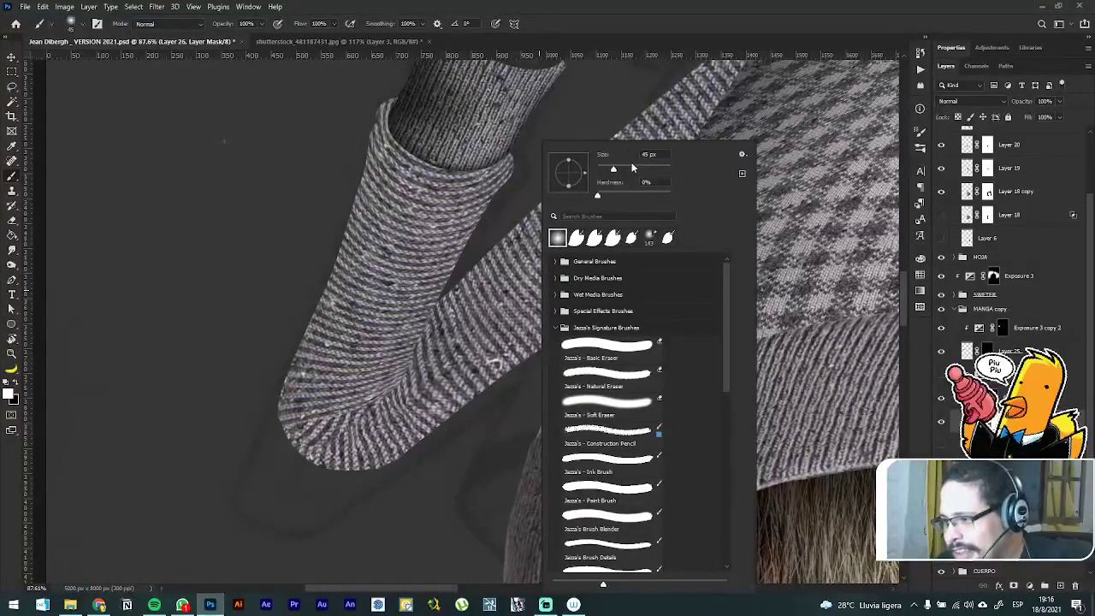
pyautogui.click(657, 22)
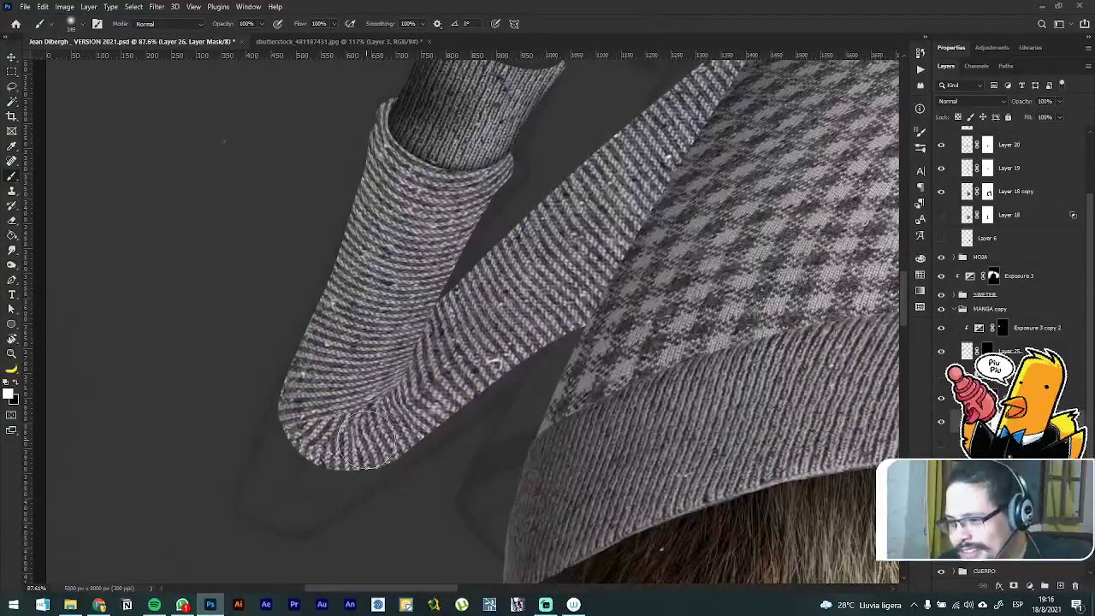
pyautogui.moveTo(428, 386)
pyautogui.mouseDown()
pyautogui.moveTo(351, 424)
pyautogui.moveTo(359, 440)
pyautogui.moveTo(355, 428)
pyautogui.moveTo(325, 436)
pyautogui.moveTo(432, 375)
pyautogui.moveTo(424, 394)
pyautogui.moveTo(465, 329)
pyautogui.moveTo(428, 385)
pyautogui.moveTo(368, 423)
pyautogui.moveTo(276, 436)
pyautogui.moveTo(334, 424)
pyautogui.moveTo(342, 438)
pyautogui.moveTo(281, 384)
pyautogui.moveTo(262, 386)
pyautogui.moveTo(329, 398)
pyautogui.moveTo(336, 428)
pyautogui.moveTo(377, 409)
pyautogui.moveTo(342, 428)
pyautogui.moveTo(345, 474)
pyautogui.mouseUp()
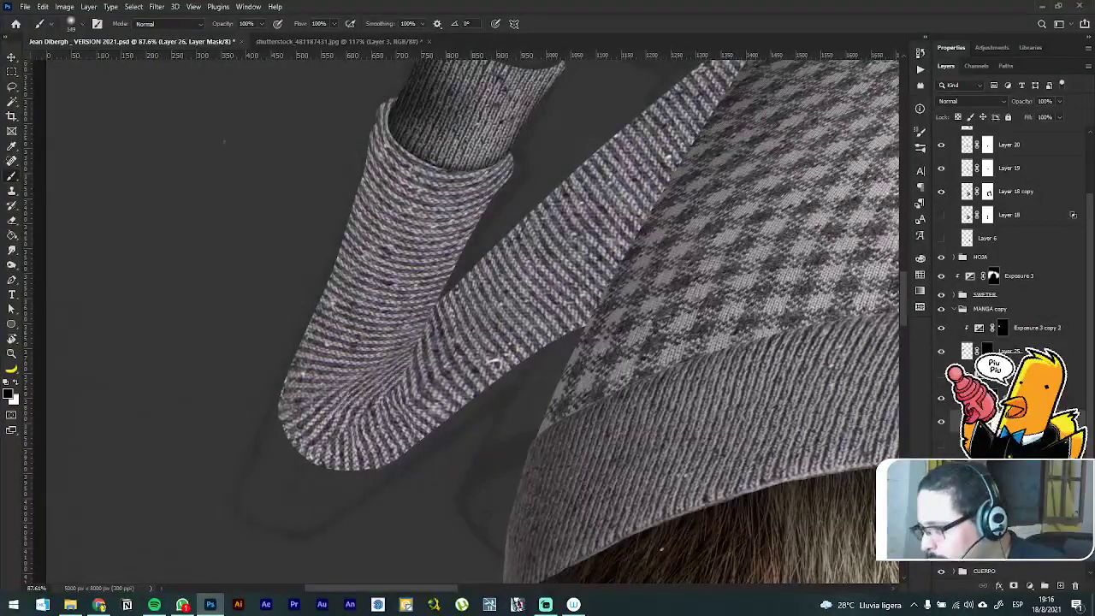
# Step: Duplicate the SWETER MANGAS and SWETER MANGAS copy groups together and merge the duplicates into a single layer
pyautogui.scroll(-6, 703, 334)
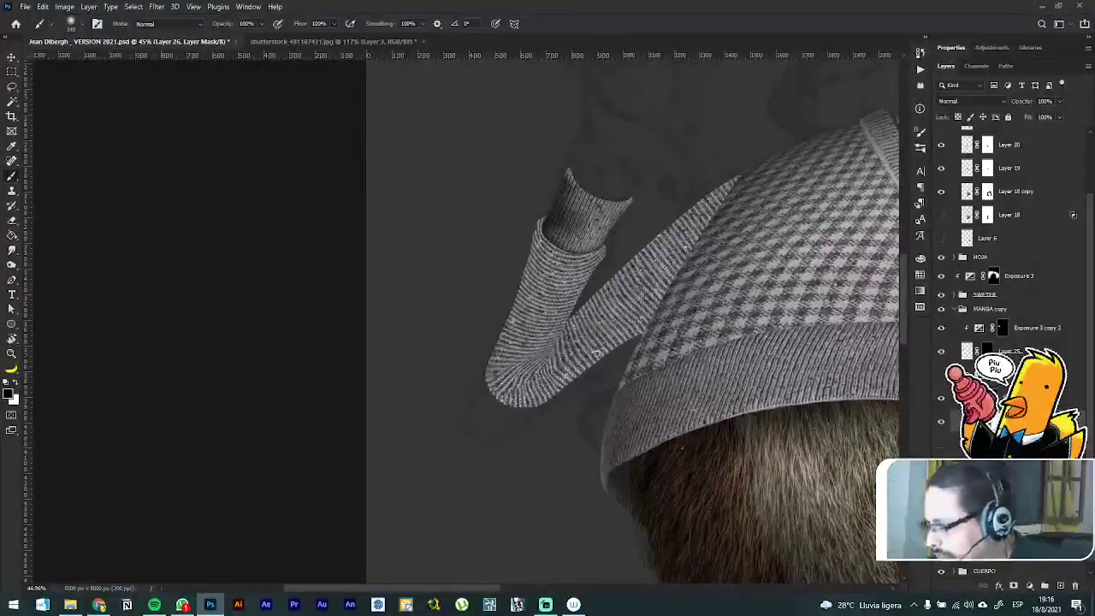
pyautogui.click(992, 398)
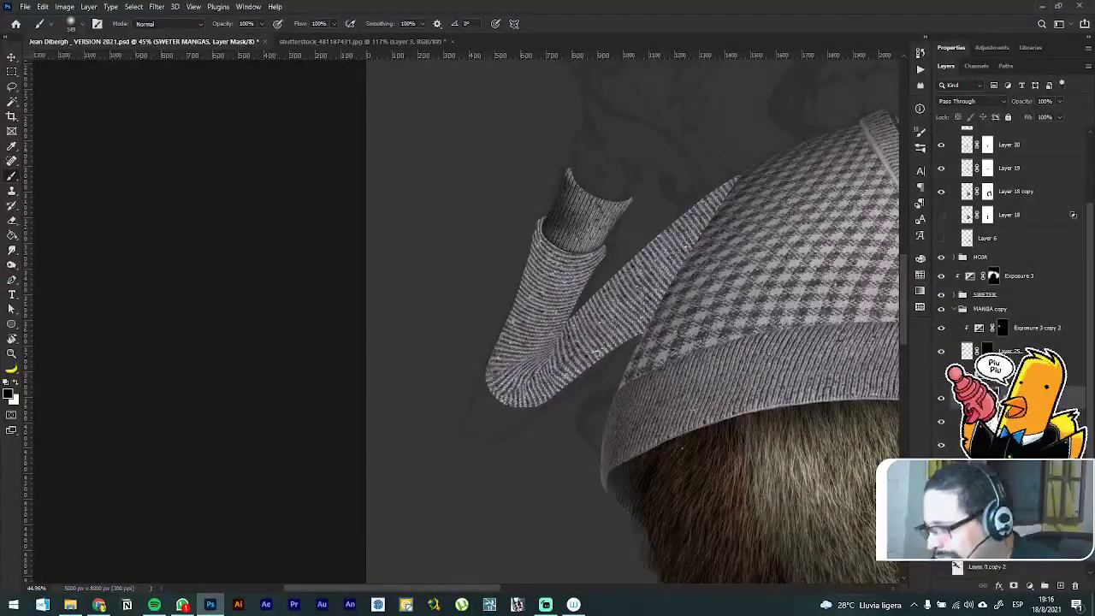
pyautogui.keyDown('shift'); pyautogui.click(992, 421); pyautogui.keyUp('shift')
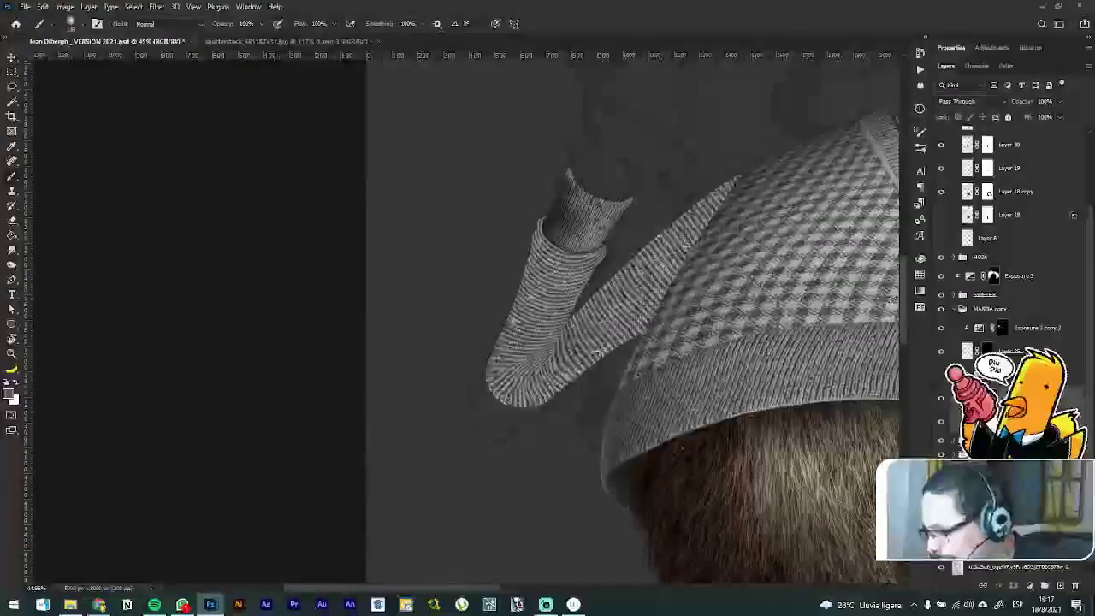
pyautogui.hotkey('ctrl', 'z')
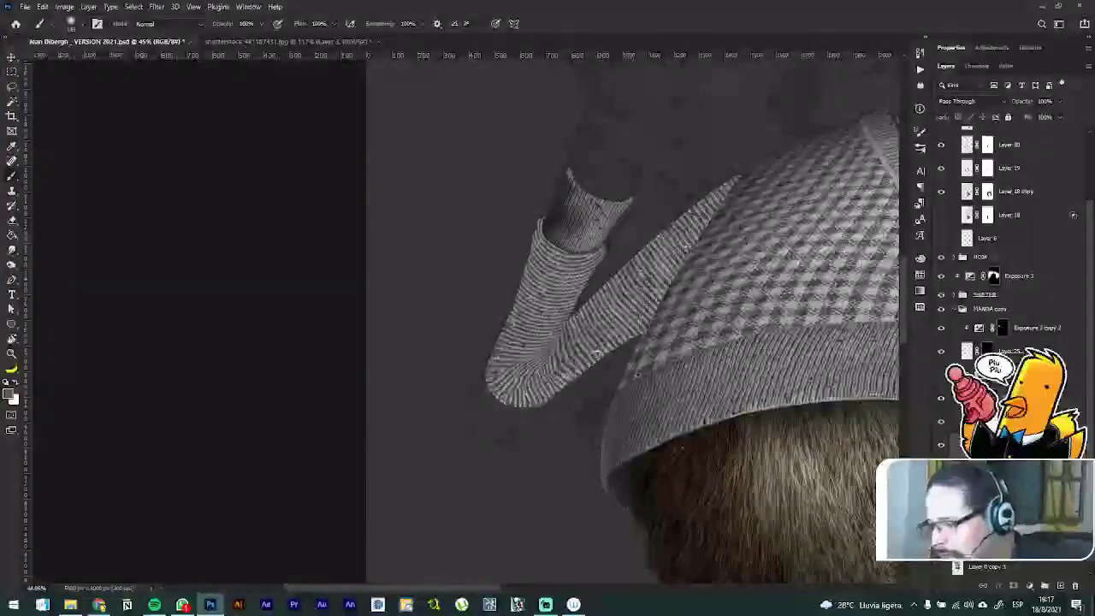
pyautogui.click(957, 566)
pyautogui.hotkey('ctrl', 'z')
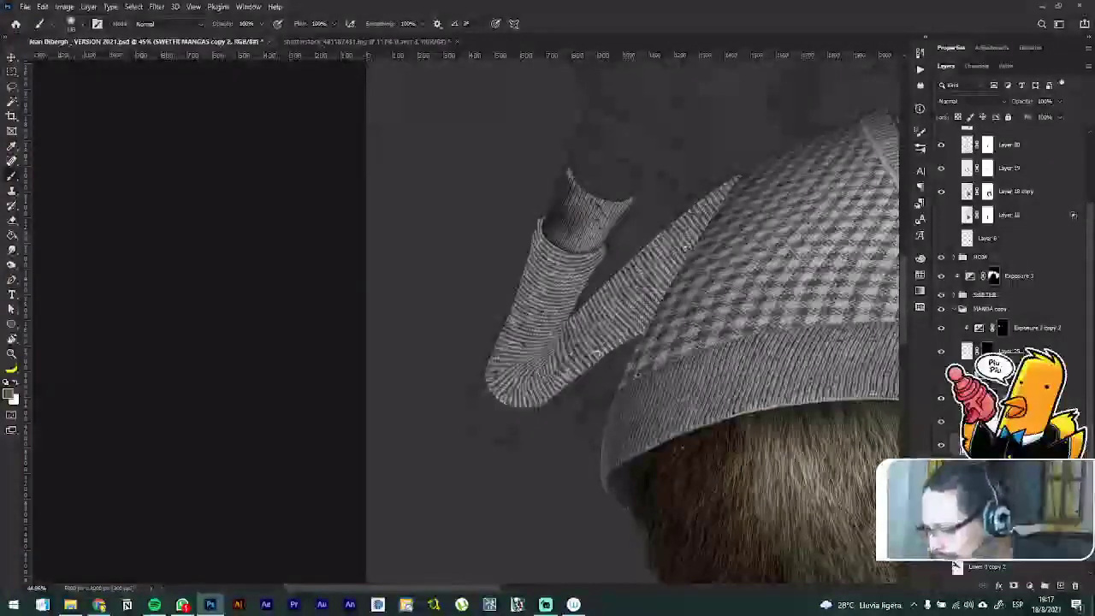
# Step: Load the merged sleeve's outline as a selection and use it for a new layer mask on the SWETER MANGAS group
pyautogui.keyDown('ctrl'); pyautogui.click(957, 447); pyautogui.keyUp('ctrl')
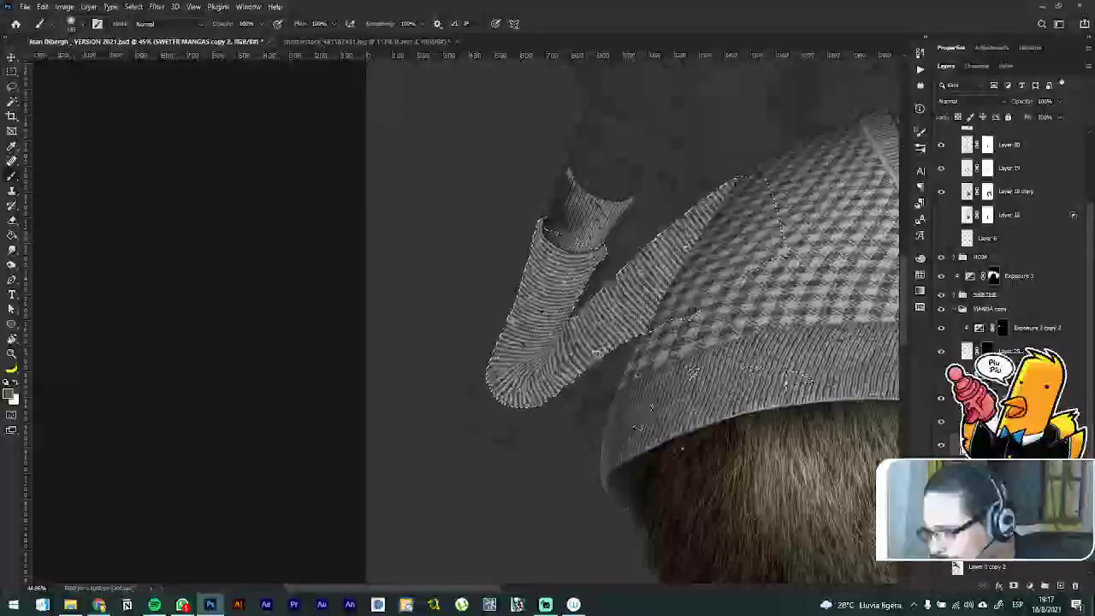
pyautogui.press('Delete')
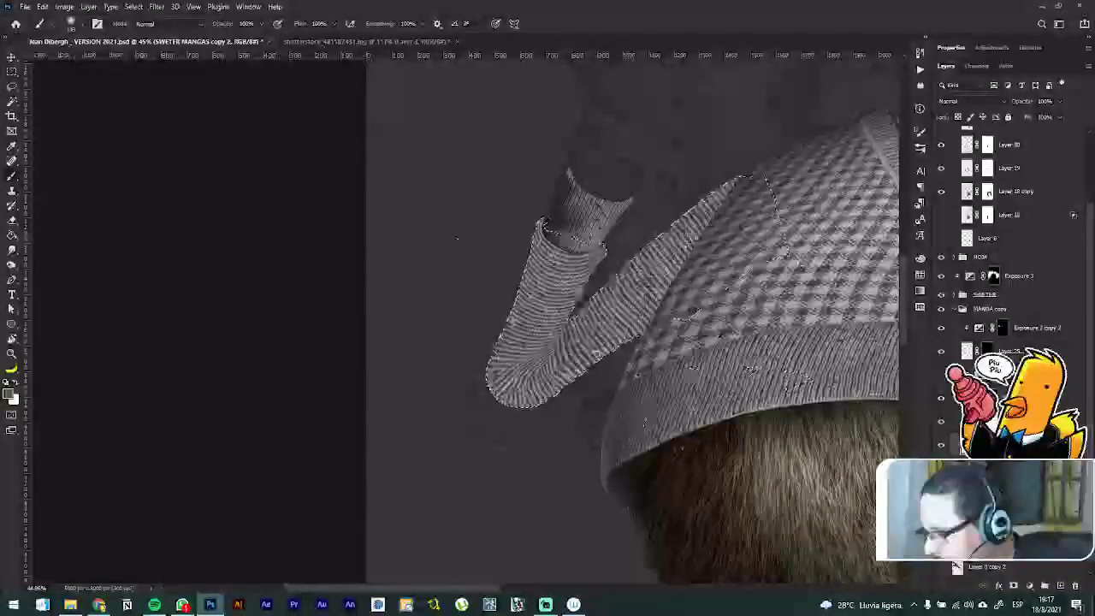
pyautogui.click(987, 398)
pyautogui.click(1027, 415)
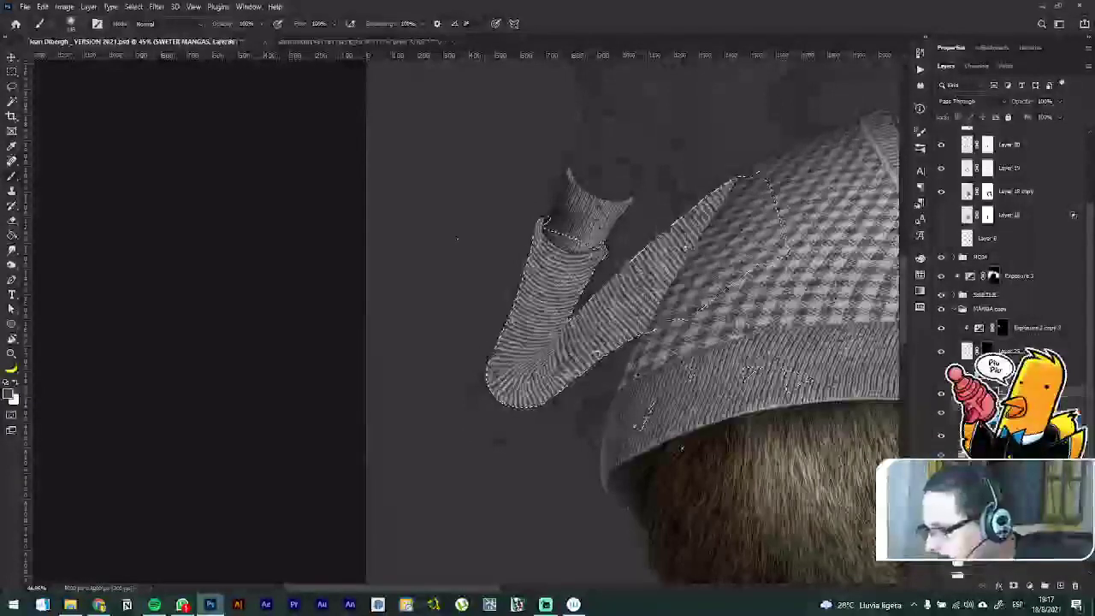
pyautogui.click(1013, 585)
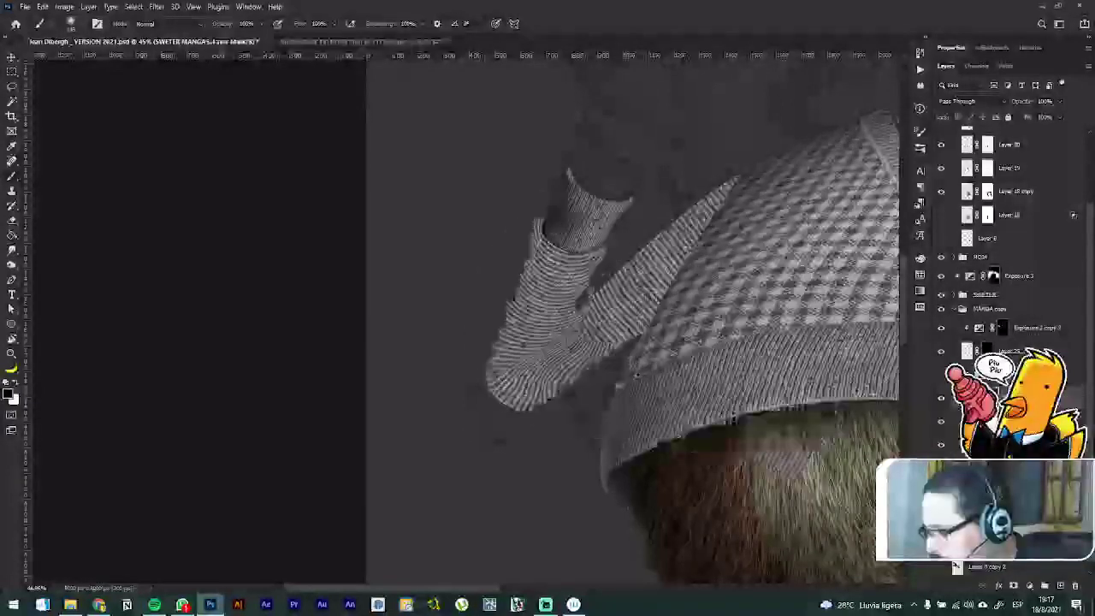
# Step: Compare the sleeve with and without the upper-arm layer
pyautogui.click(1027, 421)
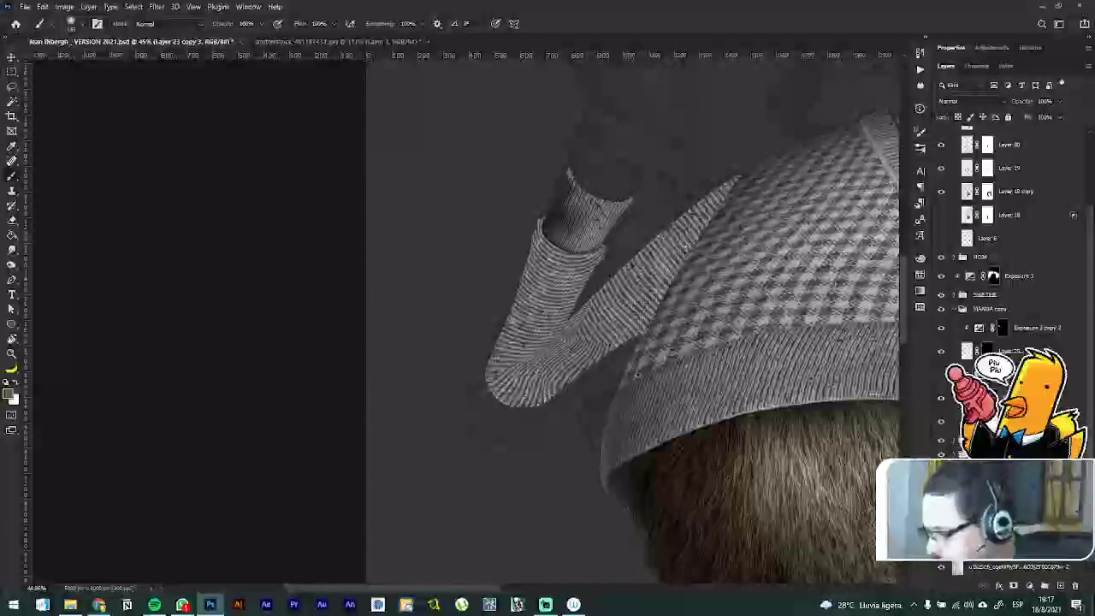
pyautogui.click(940, 426)
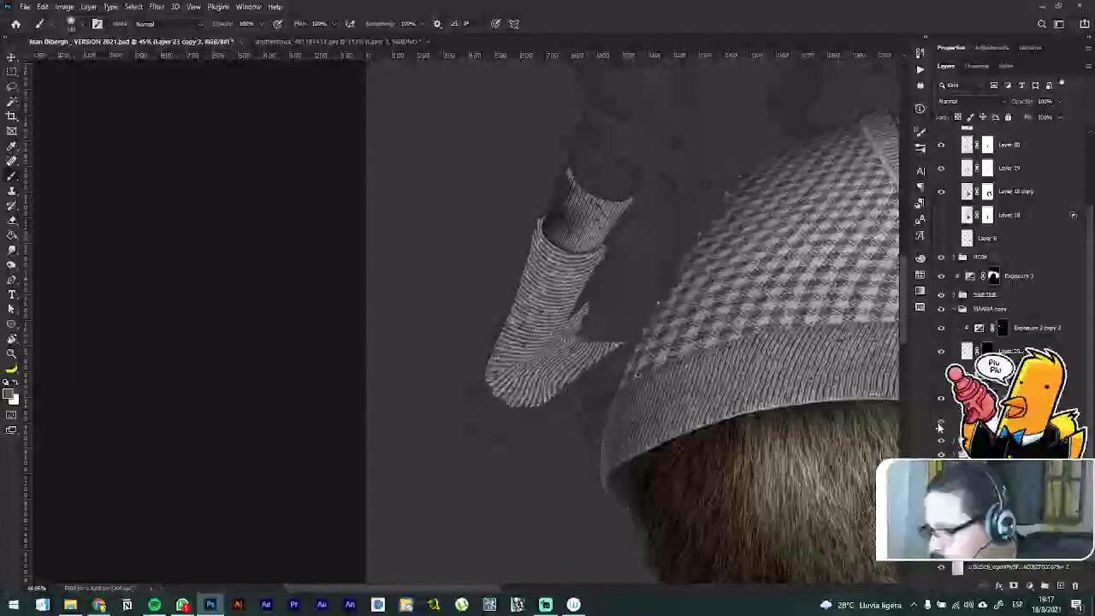
pyautogui.click(941, 424)
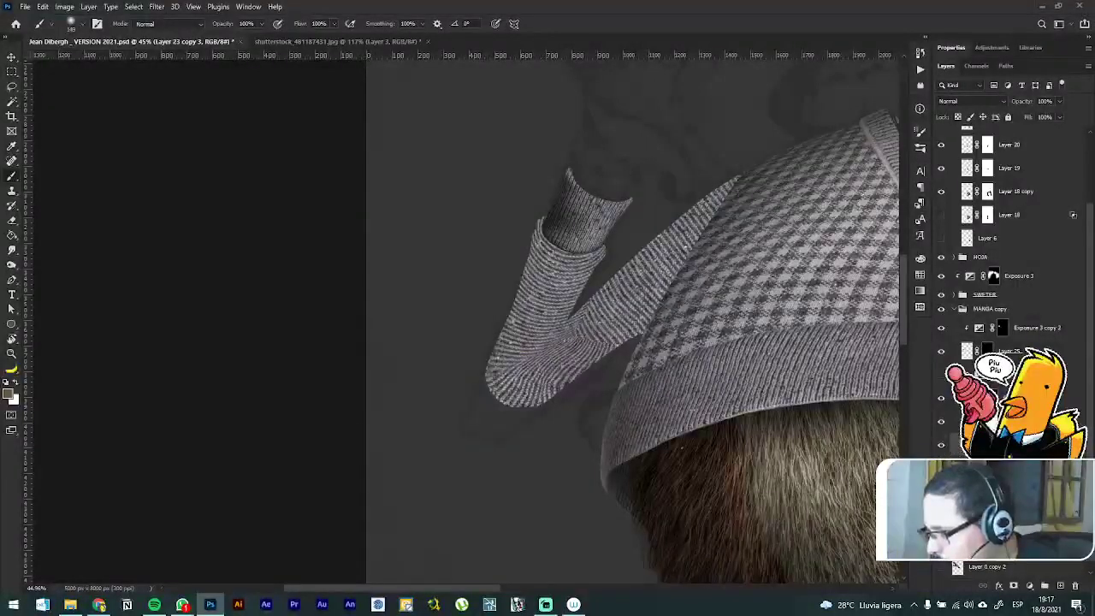
pyautogui.press('Delete')
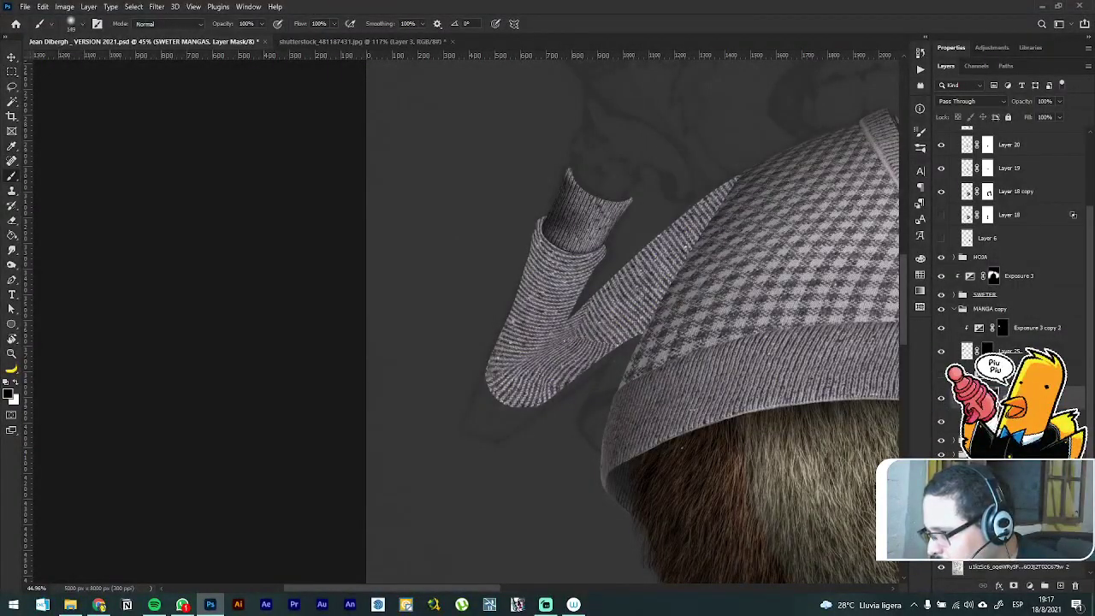
pyautogui.hotkey('ctrl', 'j')
pyautogui.hotkey('ctrl', 'e')
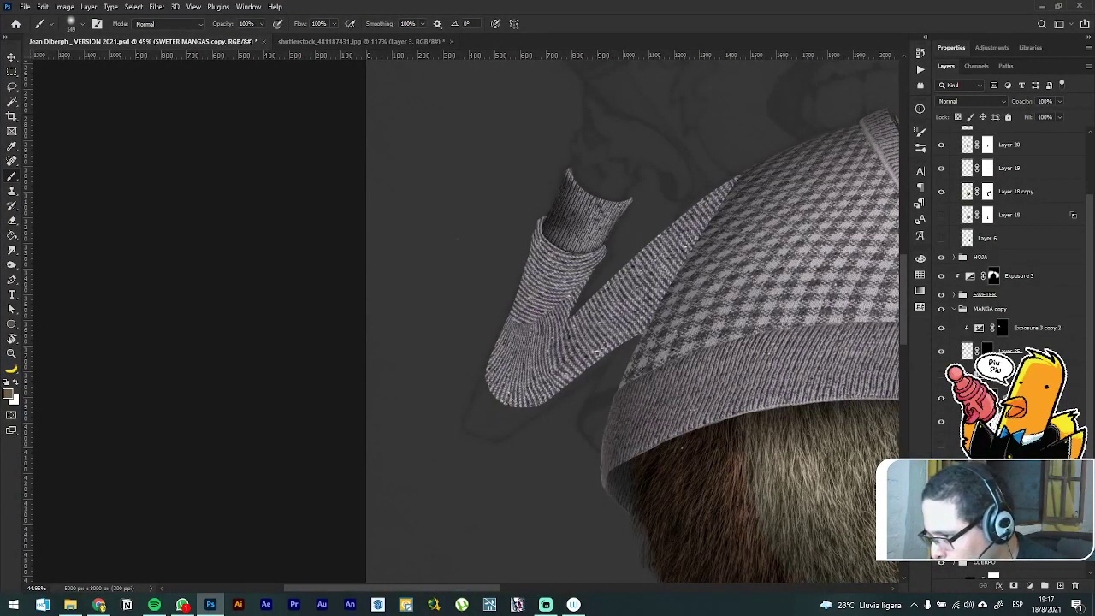
pyautogui.hotkey('ctrl', 'z')
pyautogui.hotkey('ctrl', 'z')
pyautogui.hotkey('ctrl', 'z')
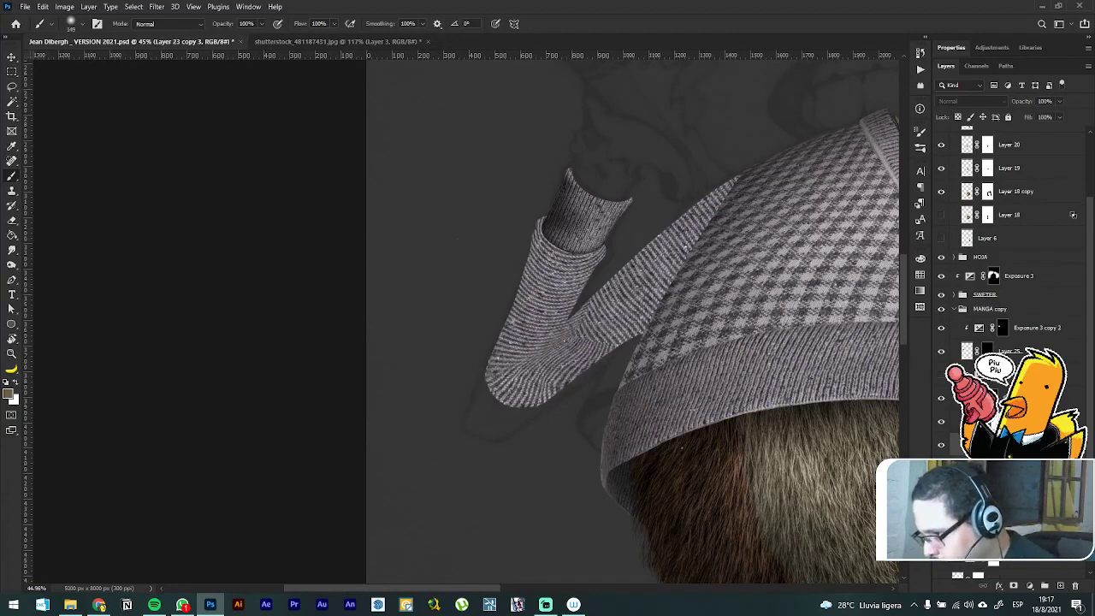
pyautogui.hotkey('ctrl', 'z')
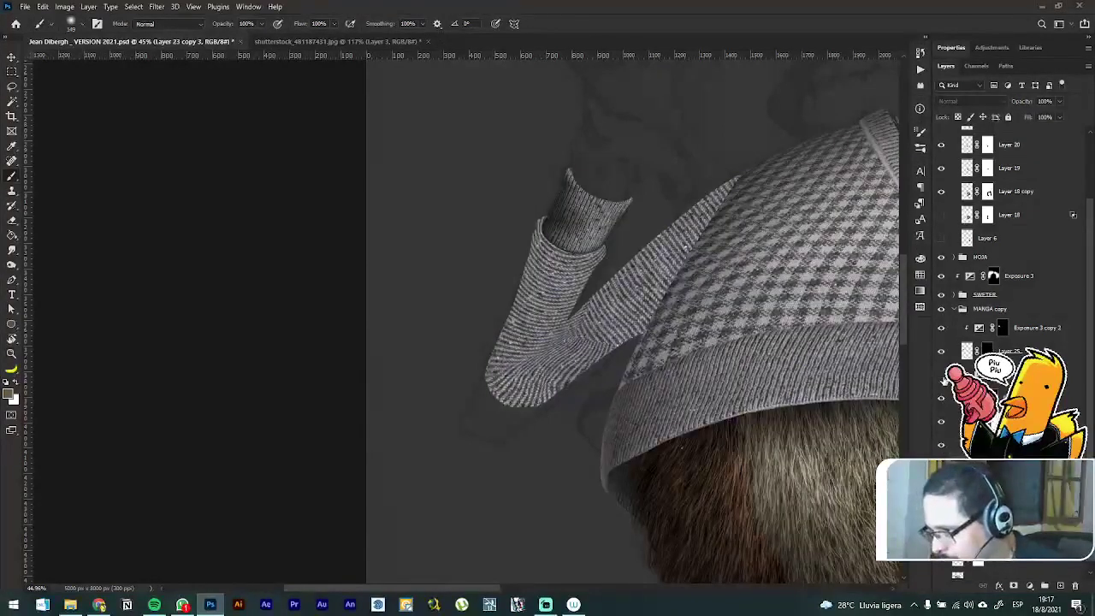
# Step: Show the Exposure 3 copy layer, hide its effect with a black mask and paint shading back in white along the sleeve's edges
pyautogui.hotkey('ctrl', 'z')
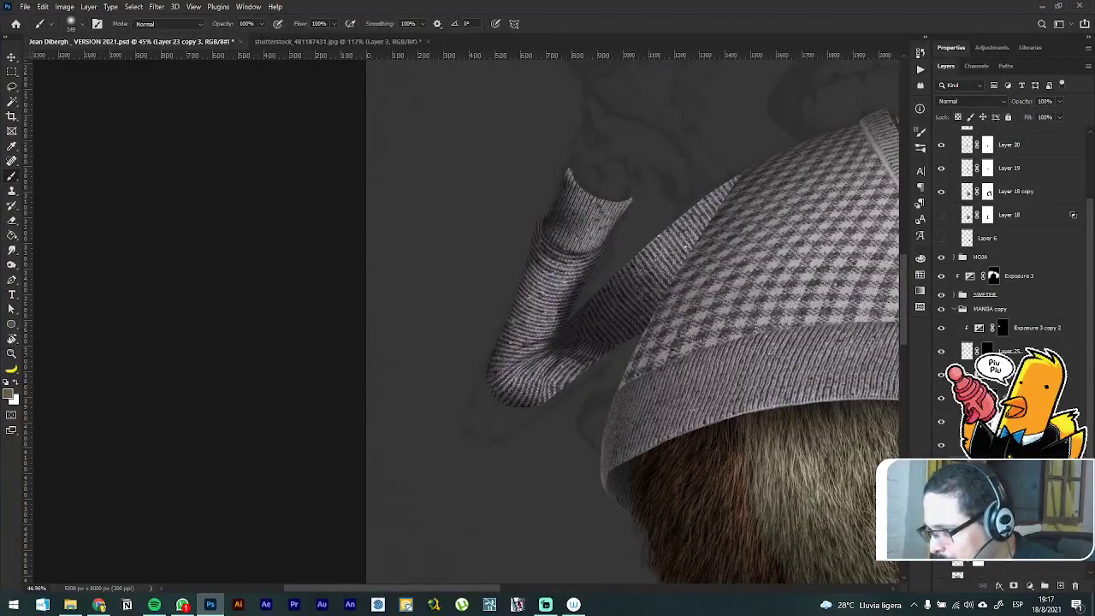
pyautogui.hotkey('ctrl', 'z')
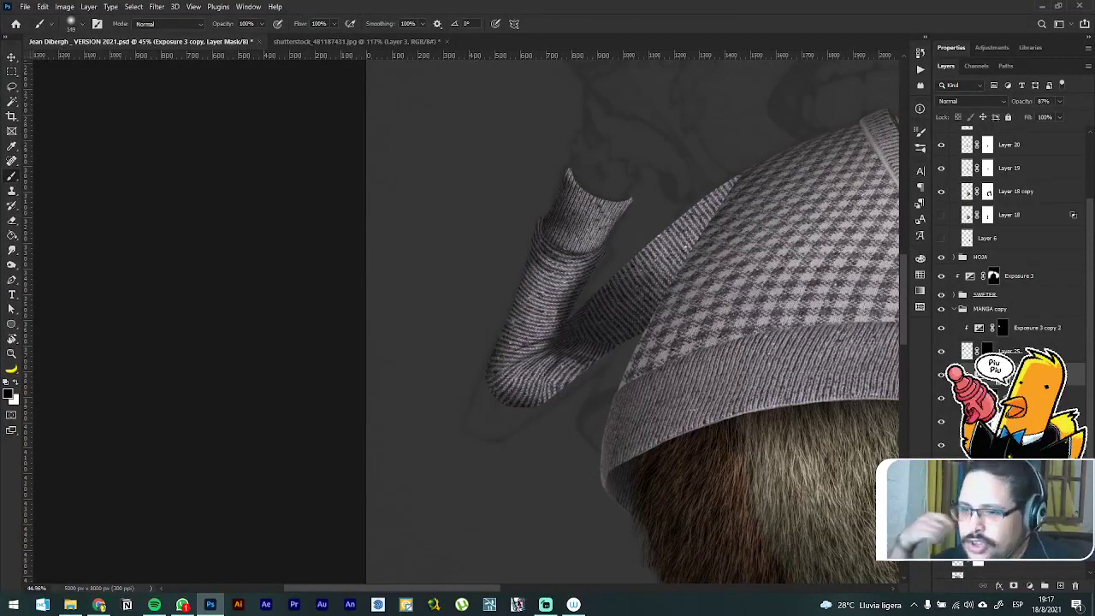
pyautogui.moveTo(663, 266)
pyautogui.mouseDown()
pyautogui.moveTo(645, 366)
pyautogui.moveTo(587, 284)
pyautogui.moveTo(540, 244)
pyautogui.moveTo(532, 278)
pyautogui.moveTo(556, 366)
pyautogui.moveTo(538, 360)
pyautogui.moveTo(629, 328)
pyautogui.moveTo(545, 385)
pyautogui.moveTo(656, 320)
pyautogui.moveTo(594, 374)
pyautogui.moveTo(676, 305)
pyautogui.moveTo(551, 391)
pyautogui.moveTo(468, 372)
pyautogui.moveTo(502, 405)
pyautogui.moveTo(545, 199)
pyautogui.moveTo(540, 234)
pyautogui.moveTo(543, 222)
pyautogui.moveTo(565, 277)
pyautogui.moveTo(592, 300)
pyautogui.moveTo(604, 270)
pyautogui.moveTo(619, 266)
pyautogui.moveTo(619, 235)
pyautogui.moveTo(568, 351)
pyautogui.moveTo(533, 354)
pyautogui.moveTo(643, 329)
pyautogui.moveTo(686, 301)
pyautogui.moveTo(638, 325)
pyautogui.moveTo(705, 243)
pyautogui.mouseUp()
pyautogui.press('x')
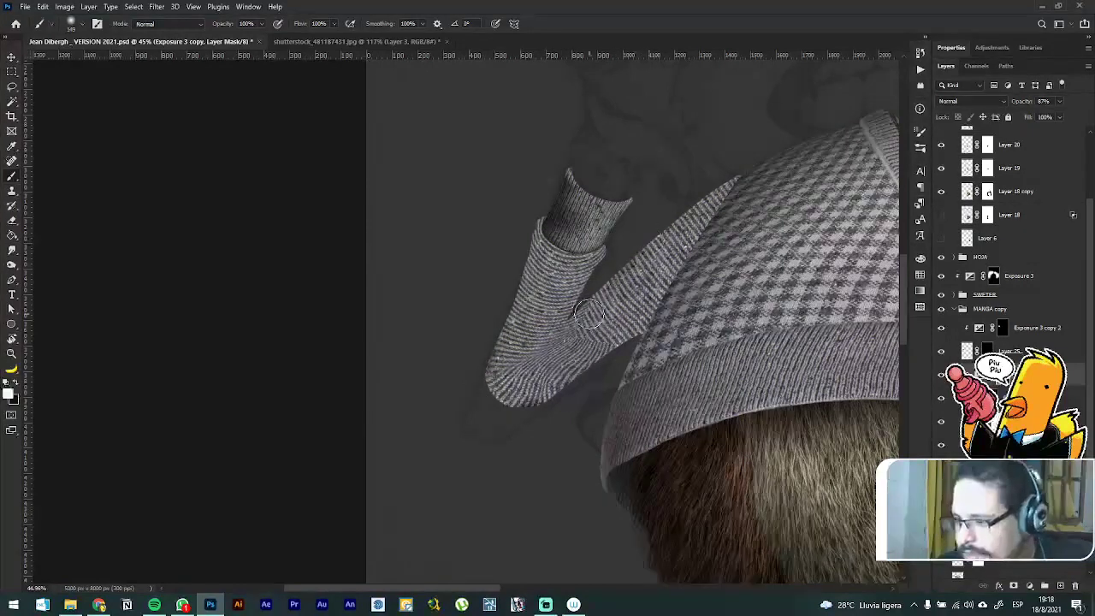
pyautogui.moveTo(659, 345)
pyautogui.mouseDown()
pyautogui.moveTo(621, 363)
pyautogui.moveTo(658, 328)
pyautogui.moveTo(509, 439)
pyautogui.moveTo(518, 436)
pyautogui.moveTo(515, 390)
pyautogui.moveTo(514, 416)
pyautogui.moveTo(469, 390)
pyautogui.moveTo(532, 201)
pyautogui.moveTo(566, 200)
pyautogui.moveTo(624, 227)
pyautogui.moveTo(669, 267)
pyautogui.moveTo(745, 155)
pyautogui.moveTo(663, 197)
pyautogui.moveTo(635, 223)
pyautogui.moveTo(732, 157)
pyautogui.moveTo(622, 238)
pyautogui.moveTo(663, 229)
pyautogui.moveTo(766, 168)
pyautogui.moveTo(699, 278)
pyautogui.moveTo(754, 193)
pyautogui.moveTo(647, 331)
pyautogui.moveTo(671, 333)
pyautogui.moveTo(695, 297)
pyautogui.mouseUp()
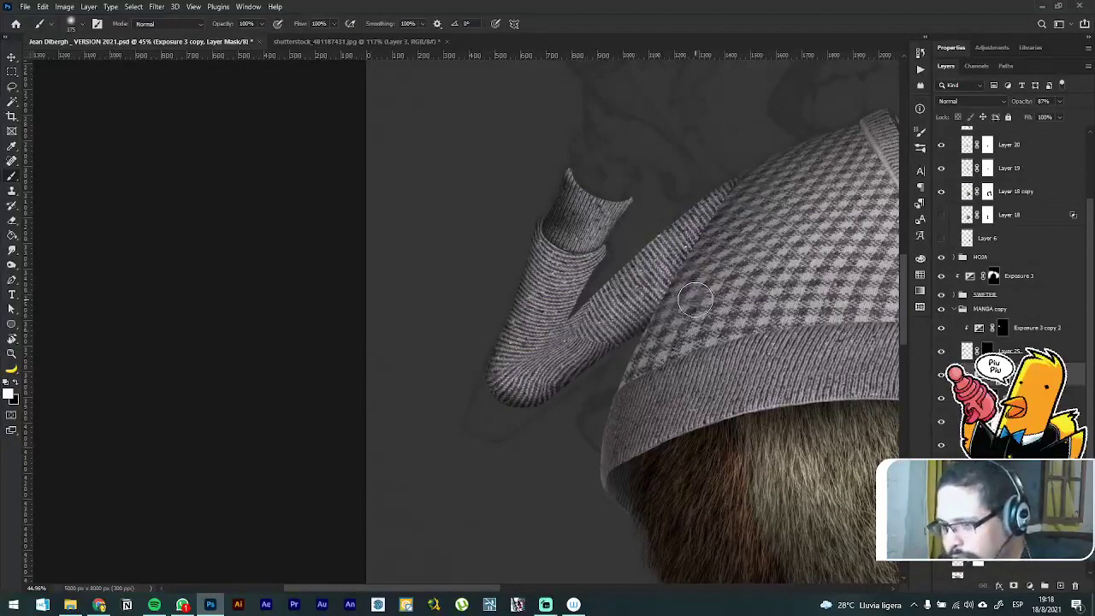
# Step: Soften the shading on the Exposure 3 copy mask along the upper arm with the Smudge tool at 50% strength
pyautogui.click(11, 250)
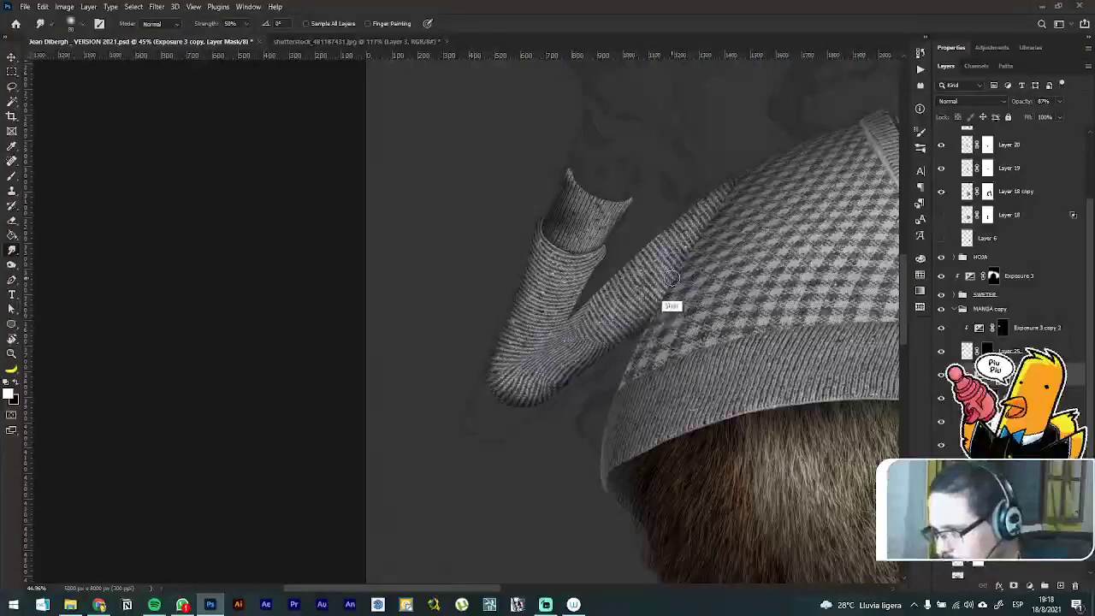
pyautogui.moveTo(672, 279)
pyautogui.mouseDown()
pyautogui.moveTo(613, 328)
pyautogui.moveTo(661, 302)
pyautogui.moveTo(541, 379)
pyautogui.moveTo(575, 349)
pyautogui.mouseUp()
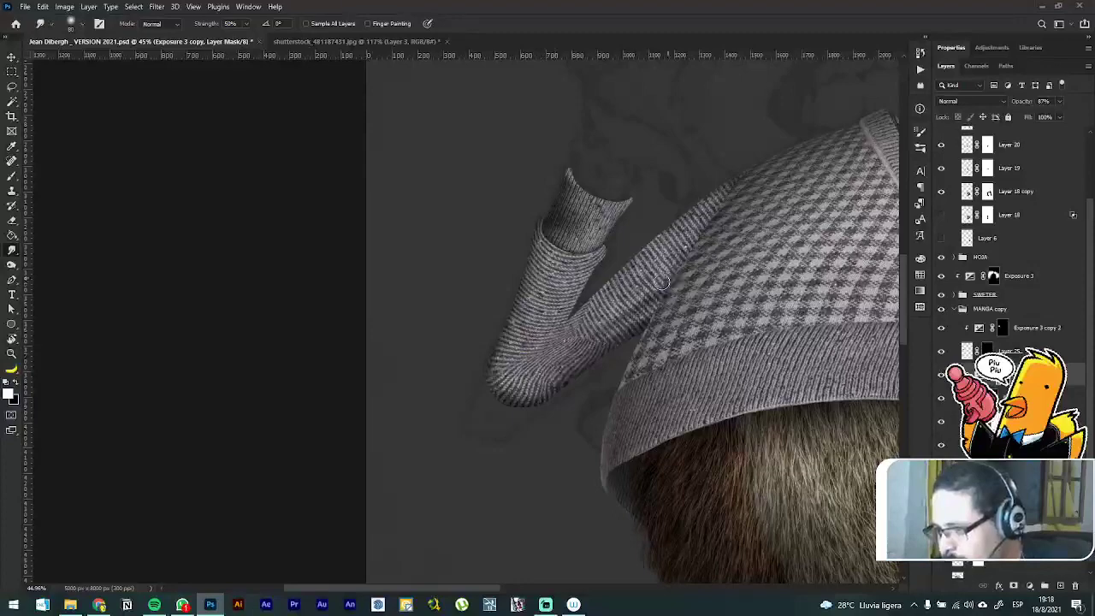
pyautogui.moveTo(657, 281); pyautogui.dragTo(609, 315)
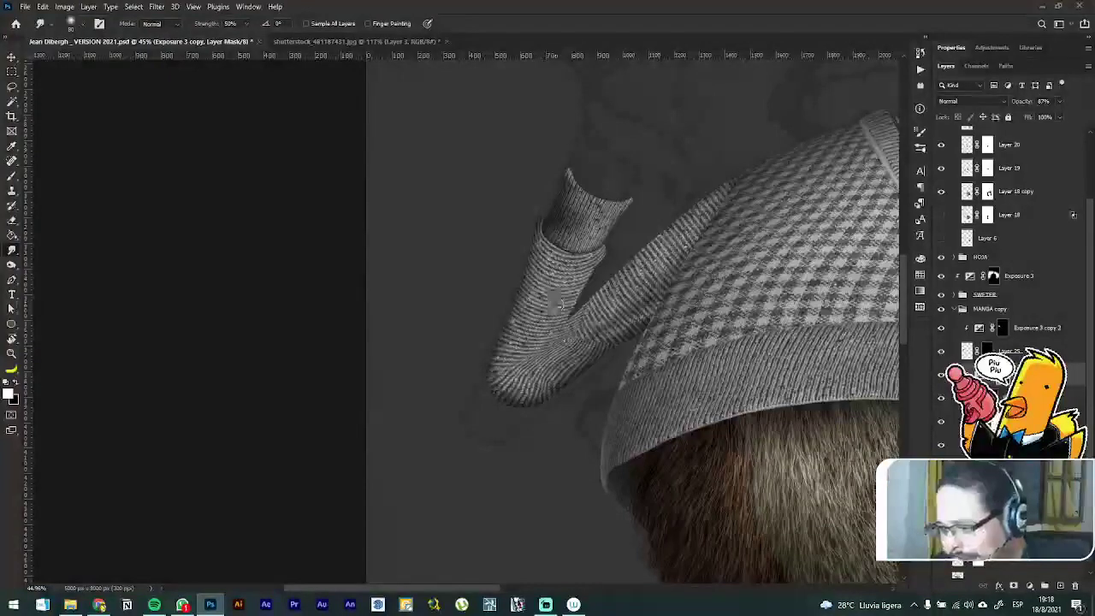
# Step: Paint shading onto the Exposure 3 copy mask below the cuff and smudge it down the forearm's inner edge to the elbow
pyautogui.press('b')
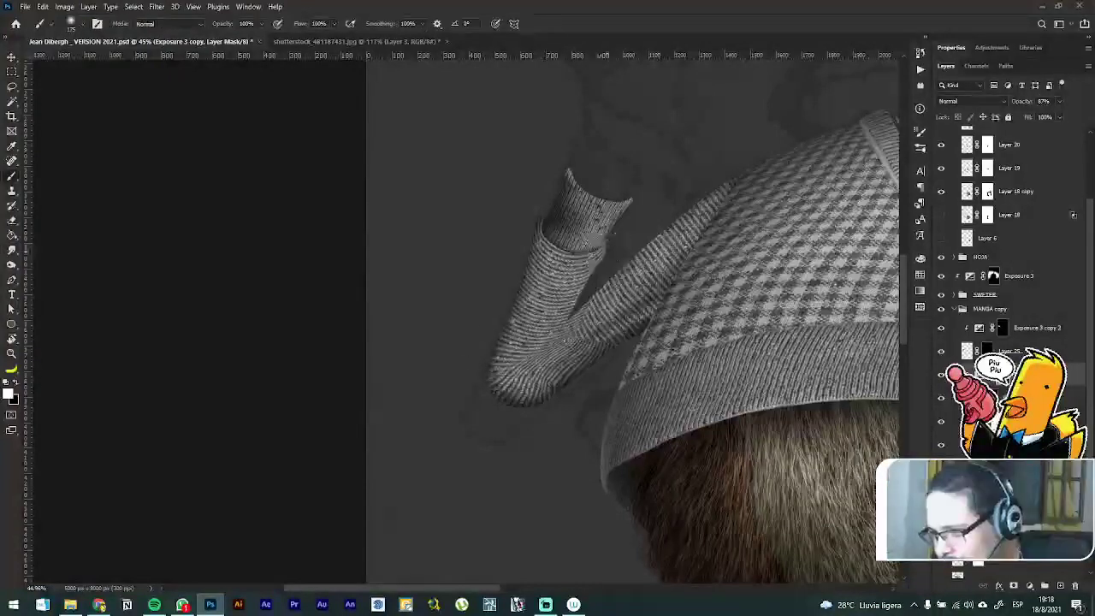
pyautogui.moveTo(597, 251)
pyautogui.mouseDown()
pyautogui.moveTo(604, 258)
pyautogui.moveTo(574, 243)
pyautogui.moveTo(558, 216)
pyautogui.moveTo(519, 220)
pyautogui.moveTo(519, 257)
pyautogui.mouseUp()
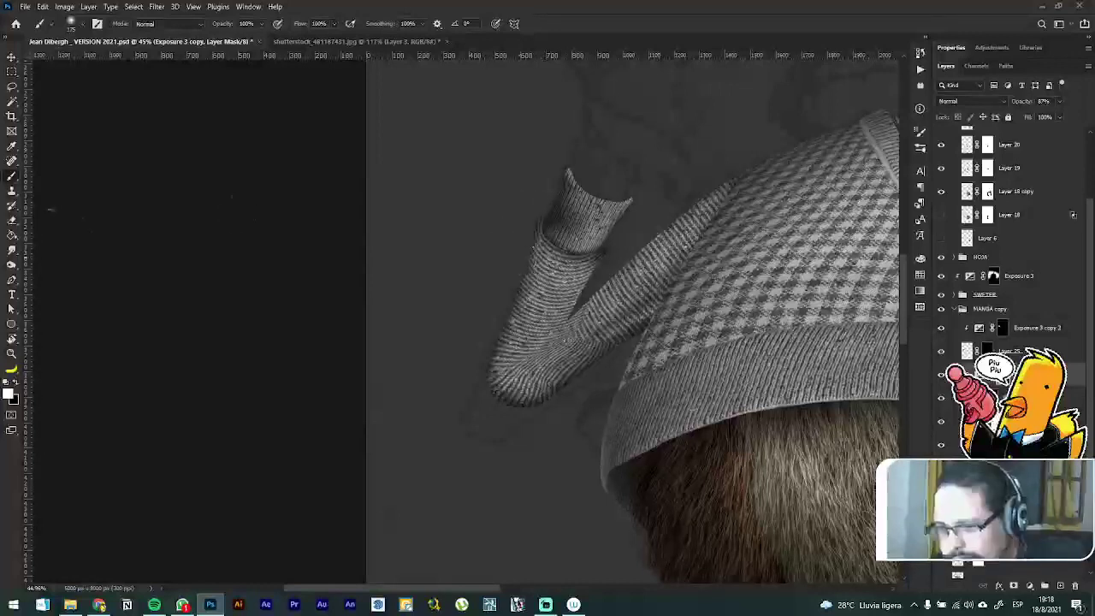
pyautogui.click(11, 252)
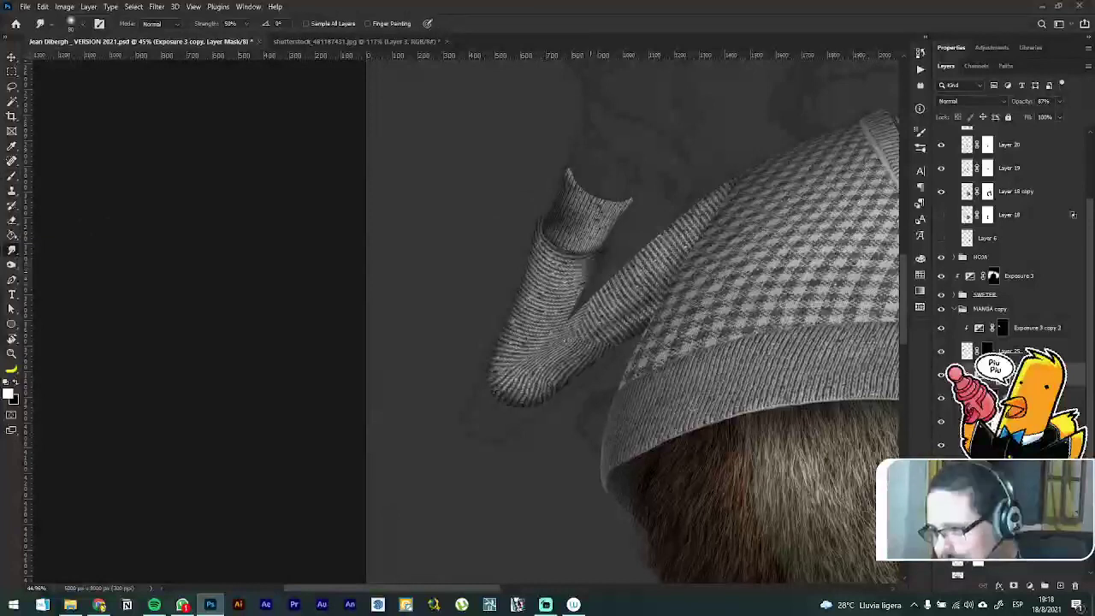
pyautogui.moveTo(579, 285); pyautogui.dragTo(565, 306)
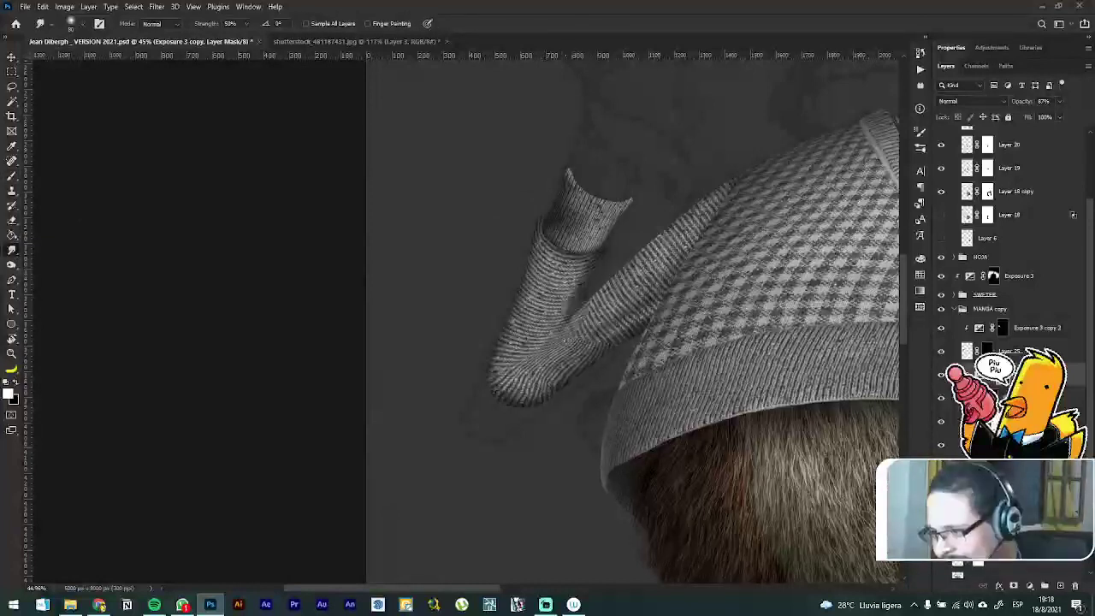
pyautogui.moveTo(538, 349)
pyautogui.mouseDown()
pyautogui.moveTo(513, 368)
pyautogui.moveTo(545, 373)
pyautogui.moveTo(562, 335)
pyautogui.moveTo(533, 349)
pyautogui.moveTo(555, 326)
pyautogui.moveTo(521, 371)
pyautogui.mouseUp()
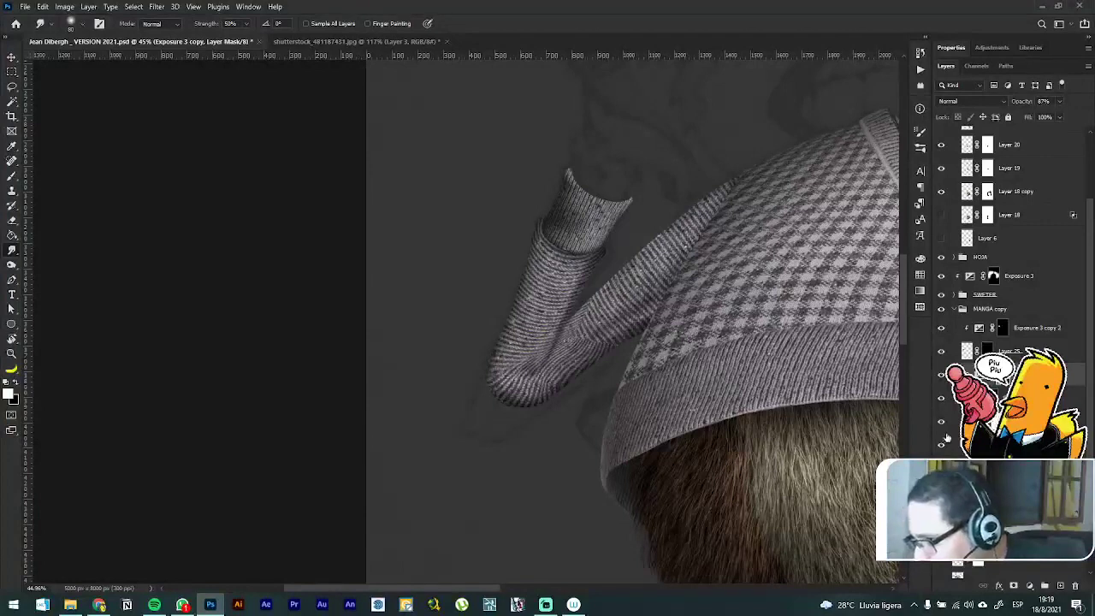
# Step: Hide the upper-arm and elbow layers to isolate the forearm piece of the sleeve
pyautogui.hotkey('ctrl', 'z')
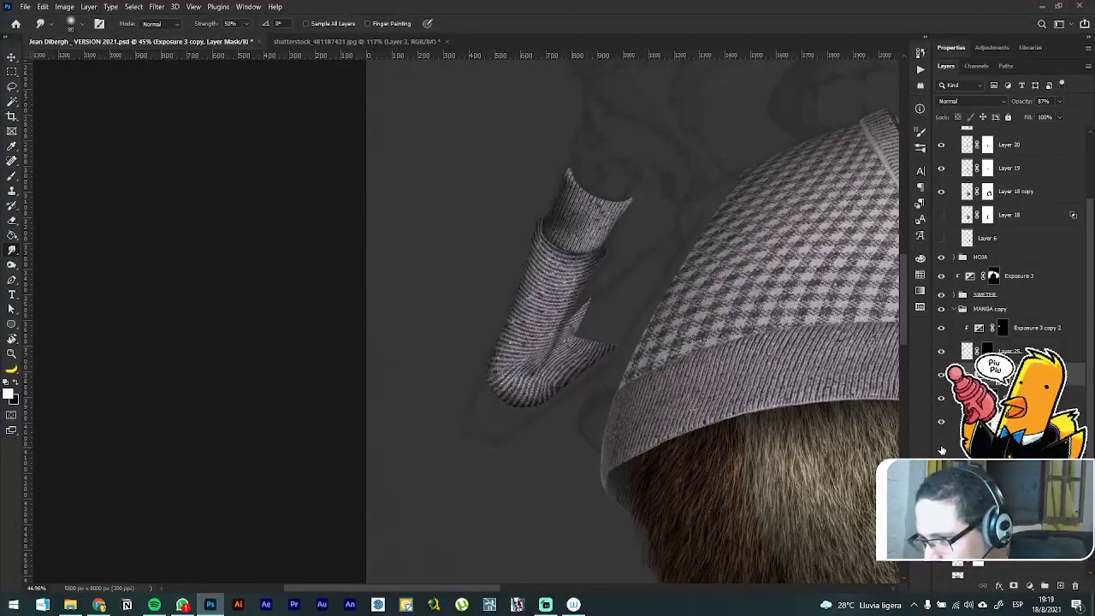
pyautogui.hotkey('ctrl', 'z')
pyautogui.hotkey('ctrl', 'z')
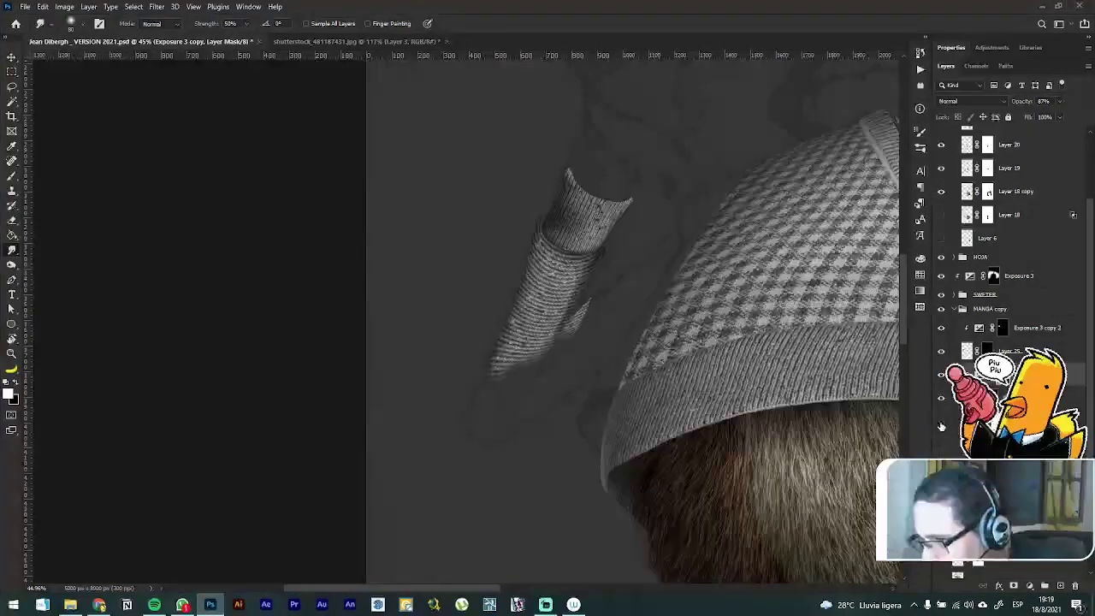
pyautogui.hotkey('ctrl', 'z')
pyautogui.hotkey('ctrl', 'shift', 'z')
pyautogui.hotkey('ctrl', 'shift', 'z')
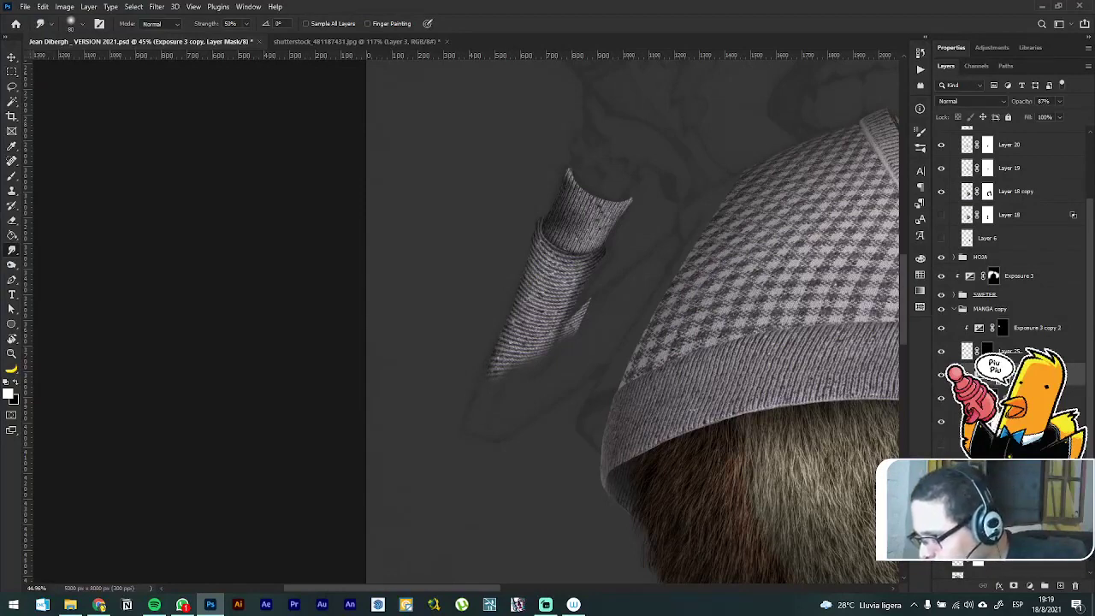
# Step: Paint out the stray knit spike beside the forearm on Layer 26's mask with a smaller black brush, and show the other sleeve layers again
pyautogui.click(987, 421)
pyautogui.press('b')
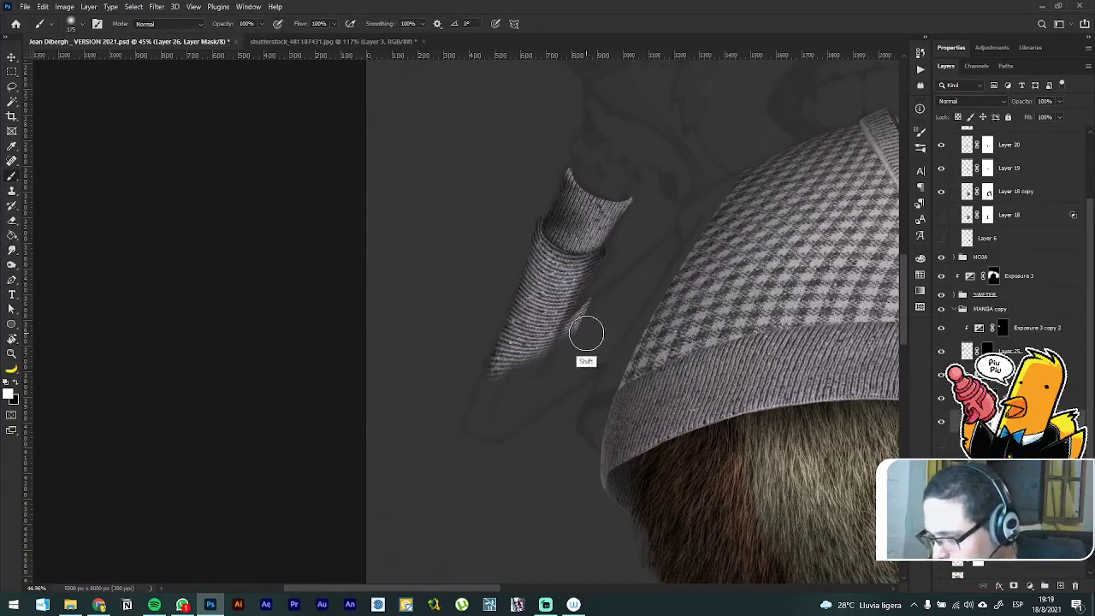
pyautogui.press('[')
pyautogui.press('[')
pyautogui.press('[')
pyautogui.press('[')
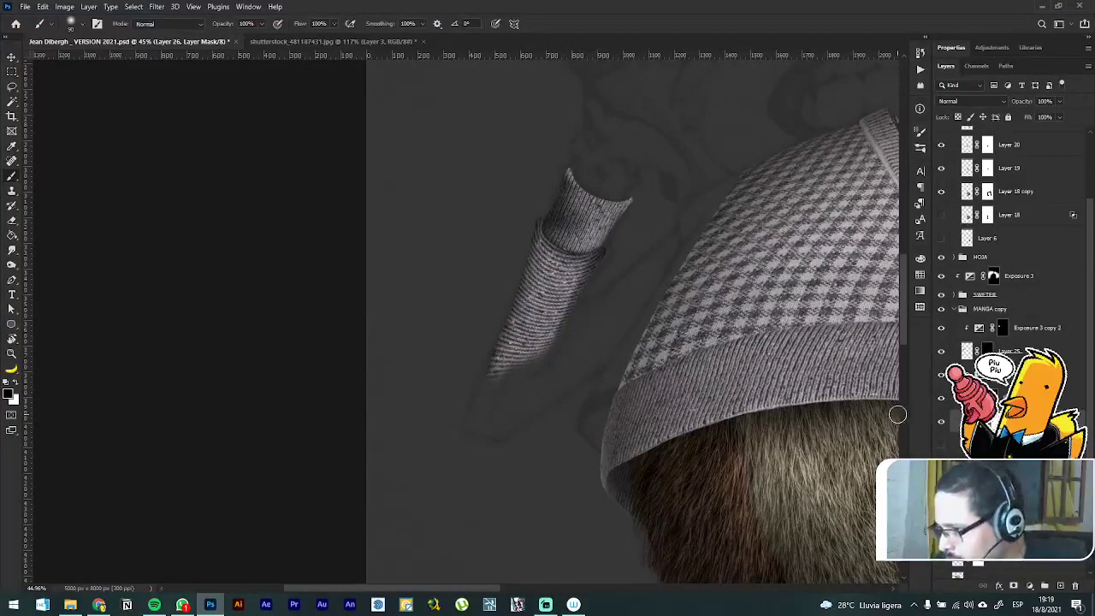
pyautogui.click(940, 449)
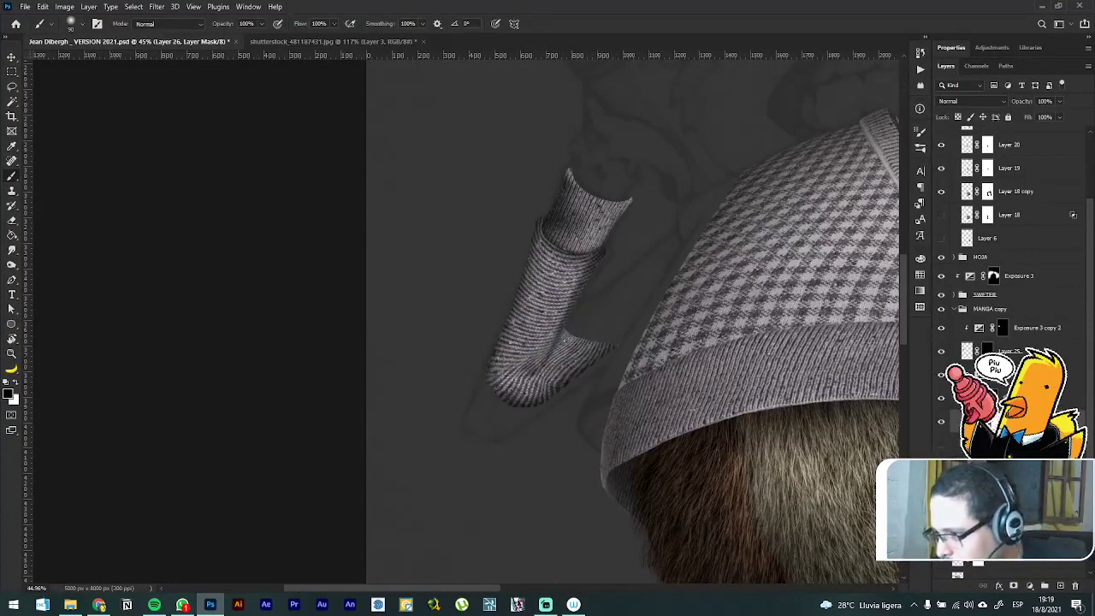
pyautogui.hotkey('ctrl', 'z')
pyautogui.click(941, 449)
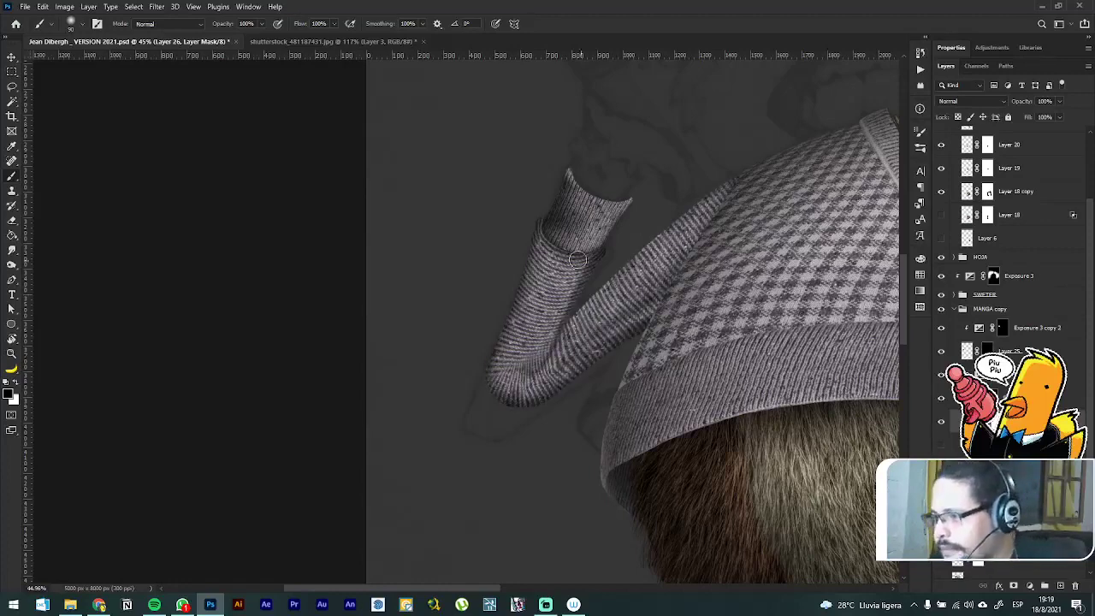
# Step: Collapse the MANGA copy group and examine both sleeves against the whole sweater
pyautogui.scroll(-8, 522, 265)
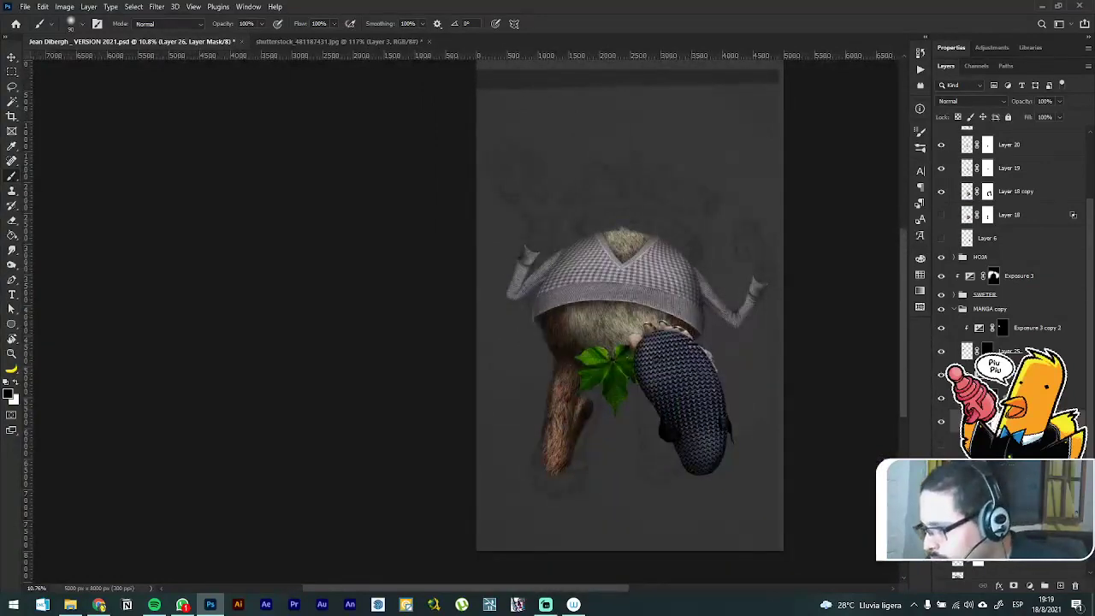
pyautogui.click(954, 398)
pyautogui.click(955, 310)
pyautogui.scroll(1, 956, 312)
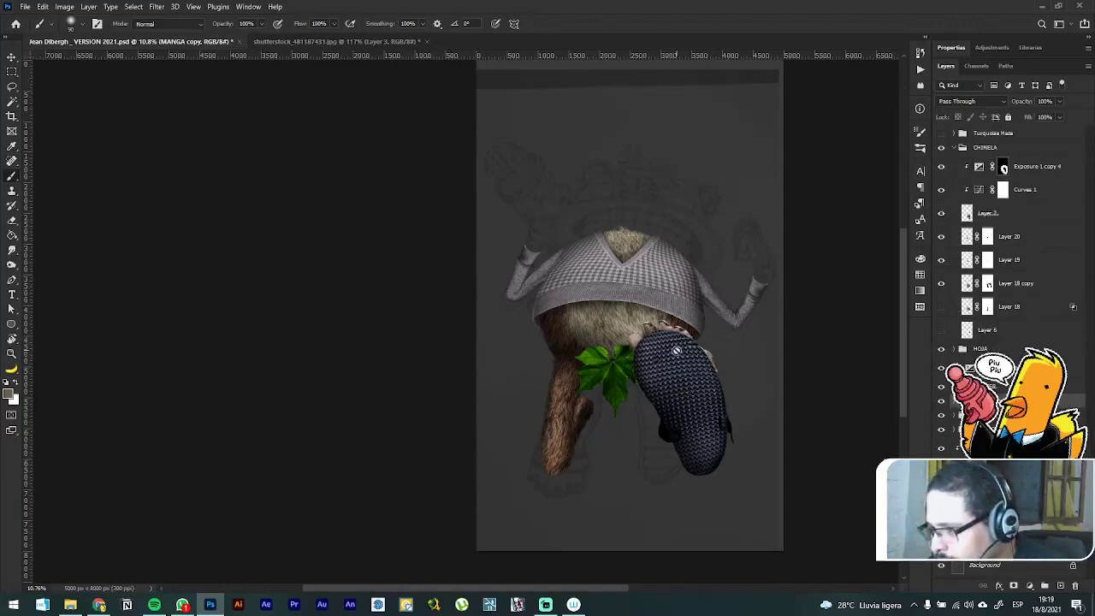
pyautogui.scroll(1, 670, 283)
pyautogui.scroll(-2, 661, 280)
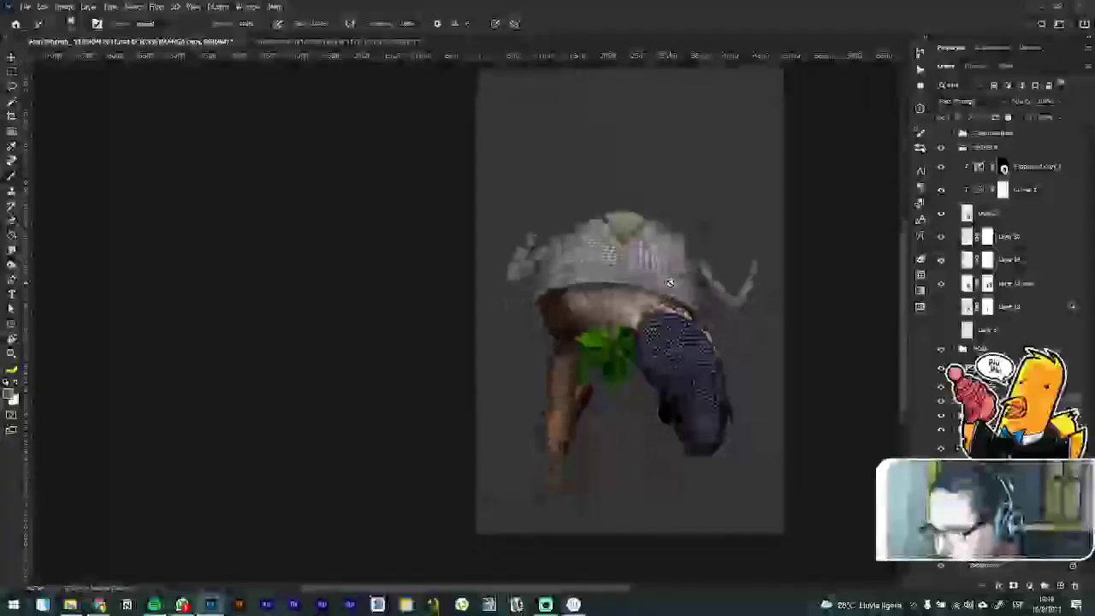
pyautogui.scroll(2, 548, 178)
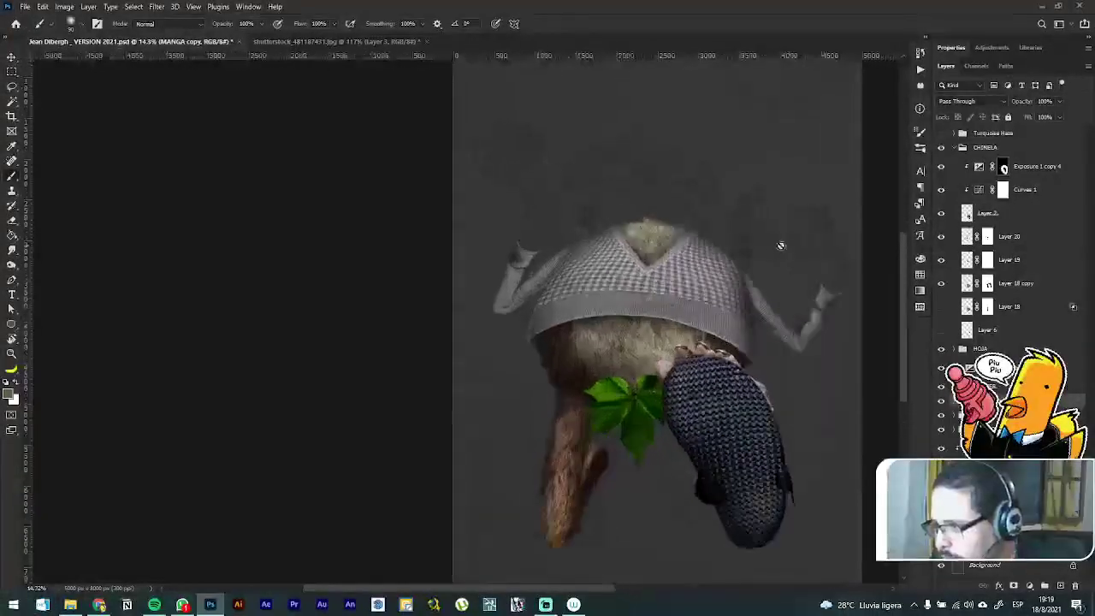
pyautogui.scroll(2, 871, 260)
pyautogui.scroll(3, 874, 263)
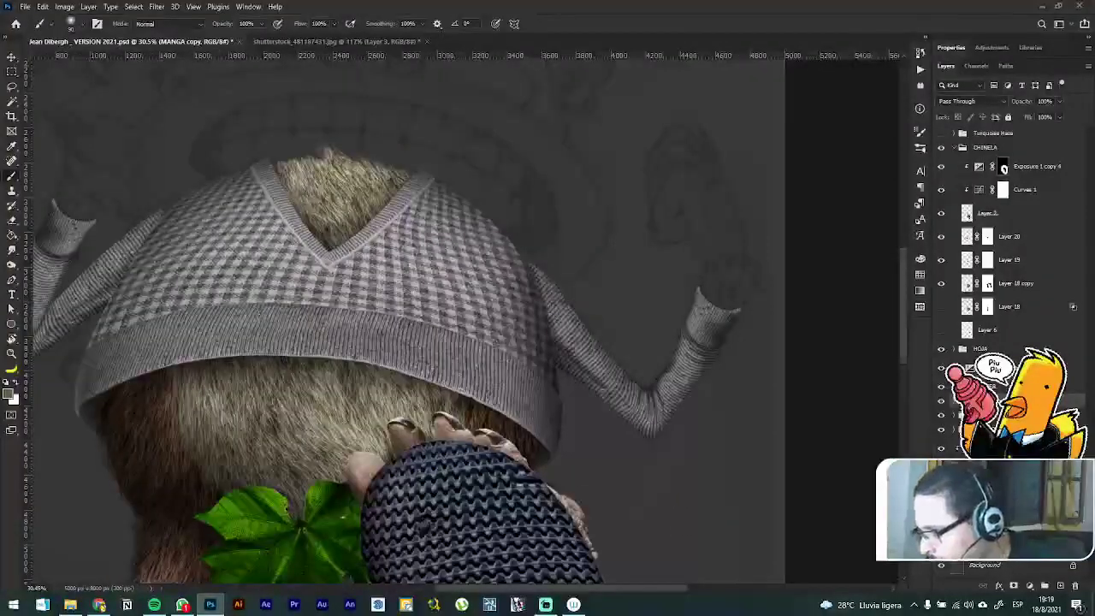
pyautogui.scroll(-2, 402, 342)
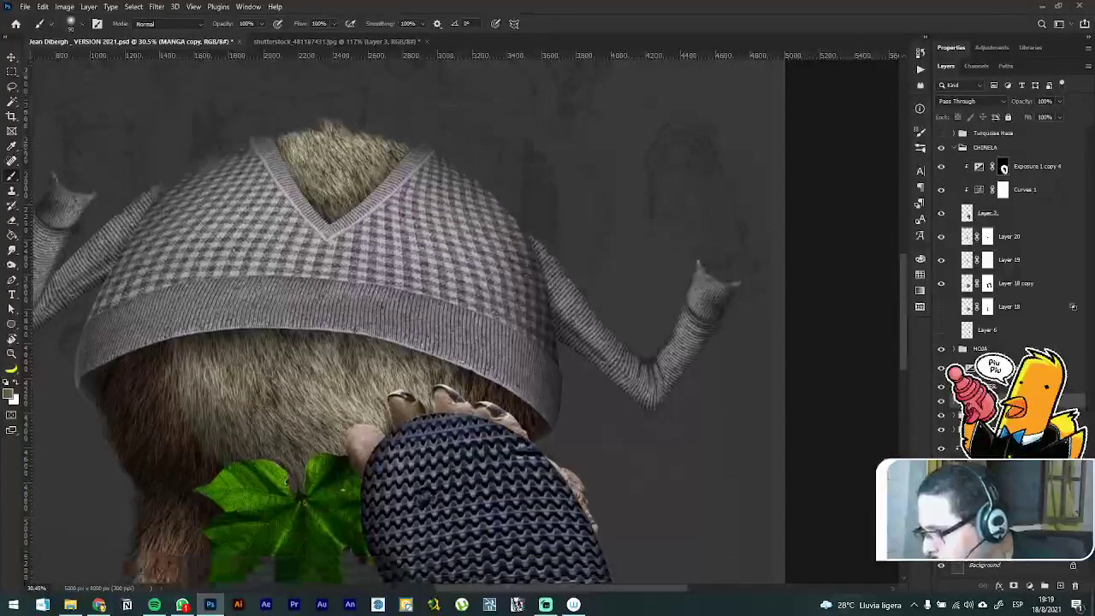
# Step: Duplicate the shutterstock_249674503 copy layer with its mask to just above the CHINELA group
pyautogui.click(956, 431)
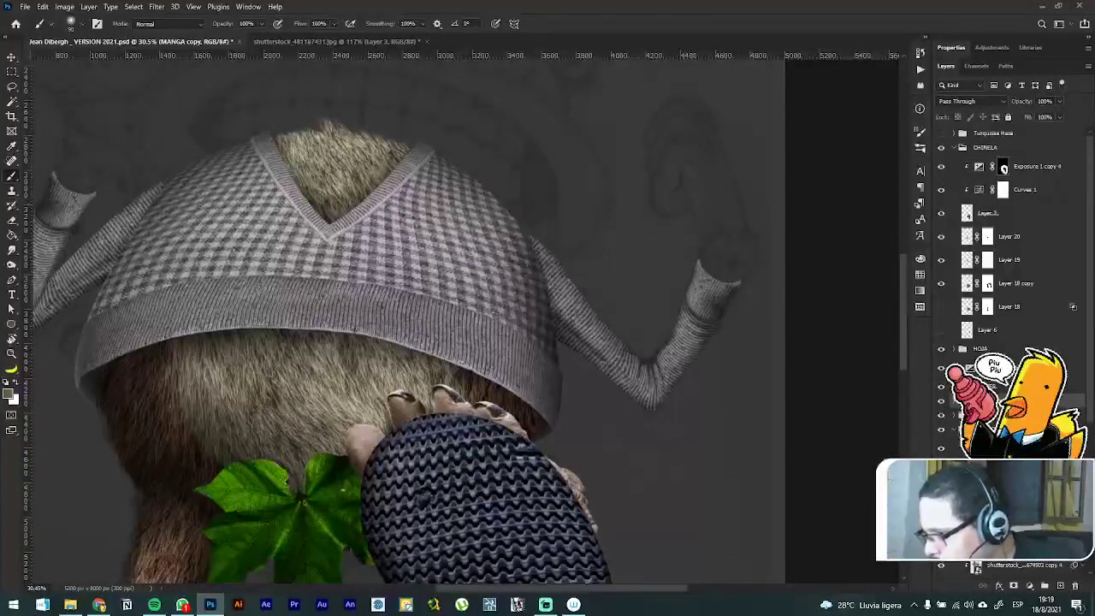
pyautogui.click(975, 448)
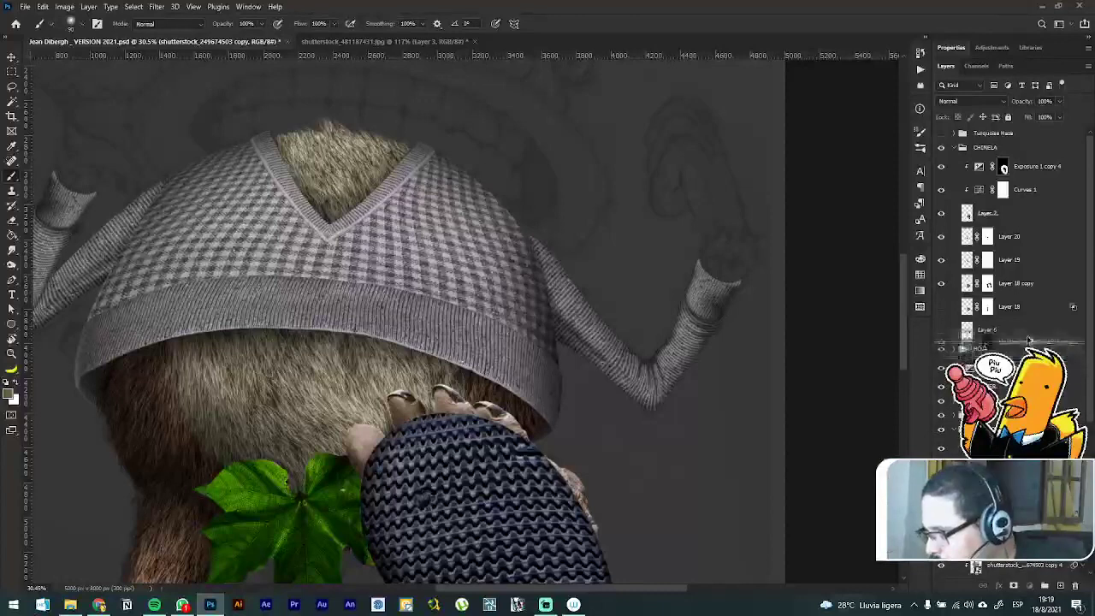
pyautogui.moveTo(1023, 259); pyautogui.dragTo(1019, 146)
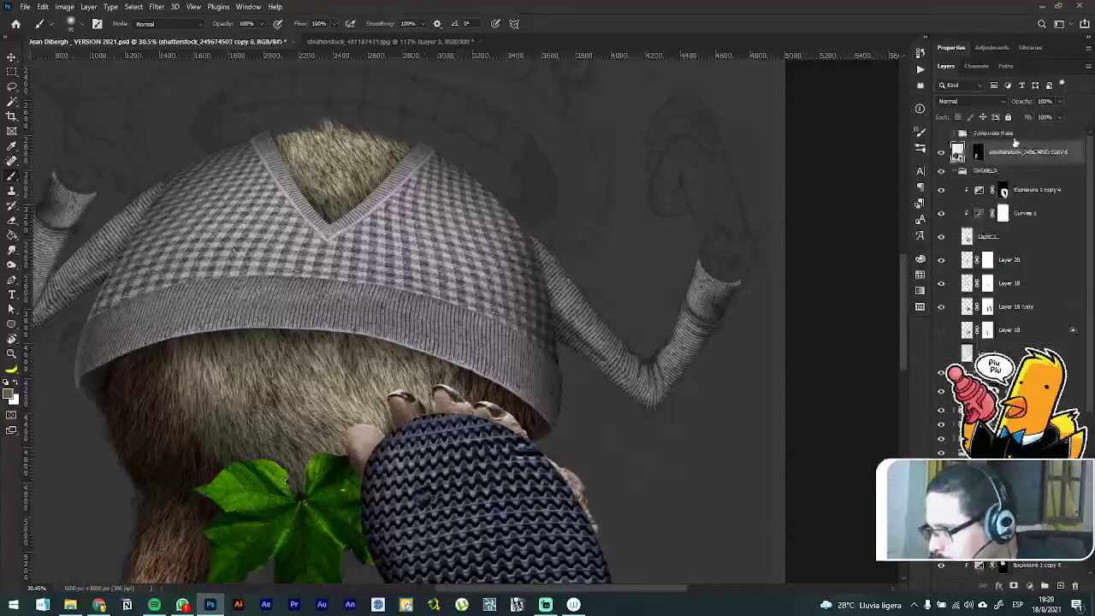
# Step: Collapse the CHINELA and CUERPO groups and move the duplicated fur layer over to the bare sleeve cuff on the character's right-hand side of the image
pyautogui.click(959, 171)
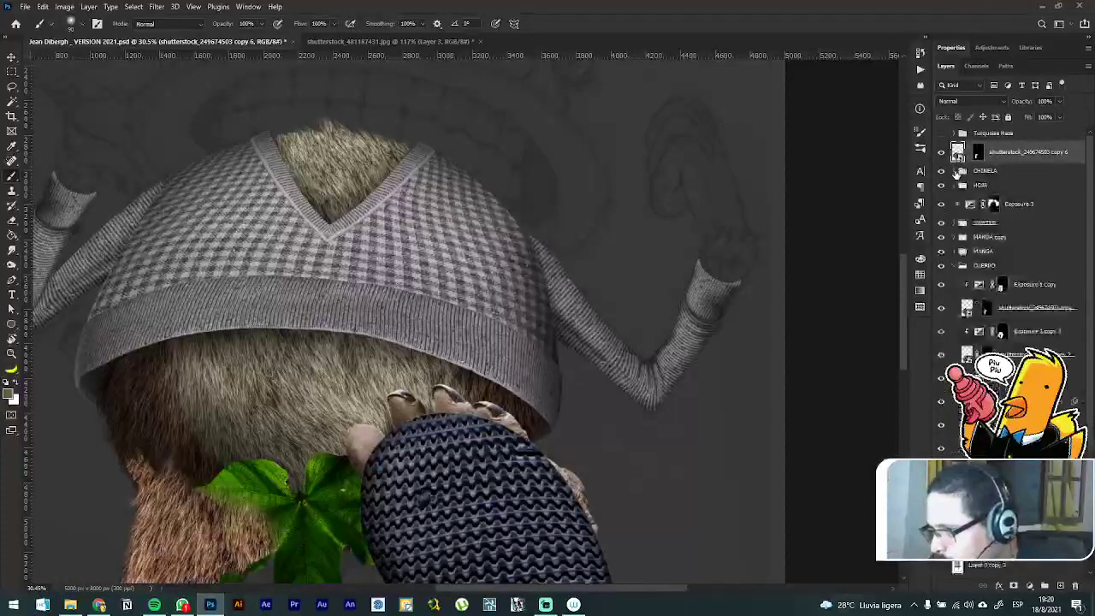
pyautogui.click(956, 266)
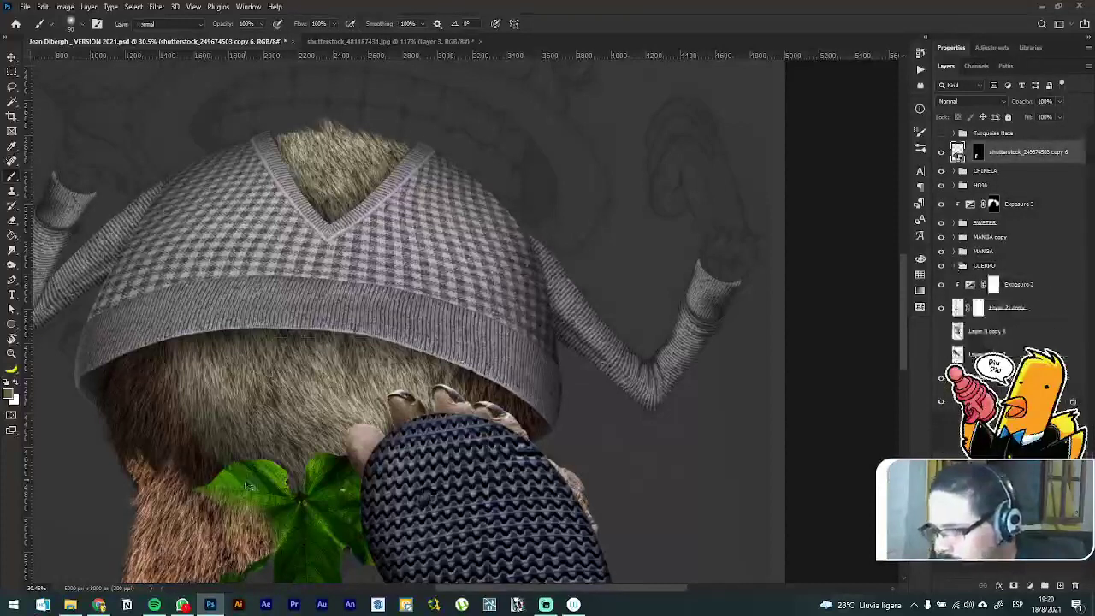
pyautogui.press('v')
pyautogui.moveTo(239, 481)
pyautogui.mouseDown()
pyautogui.moveTo(546, 321)
pyautogui.moveTo(610, 299)
pyautogui.moveTo(611, 318)
pyautogui.mouseUp()
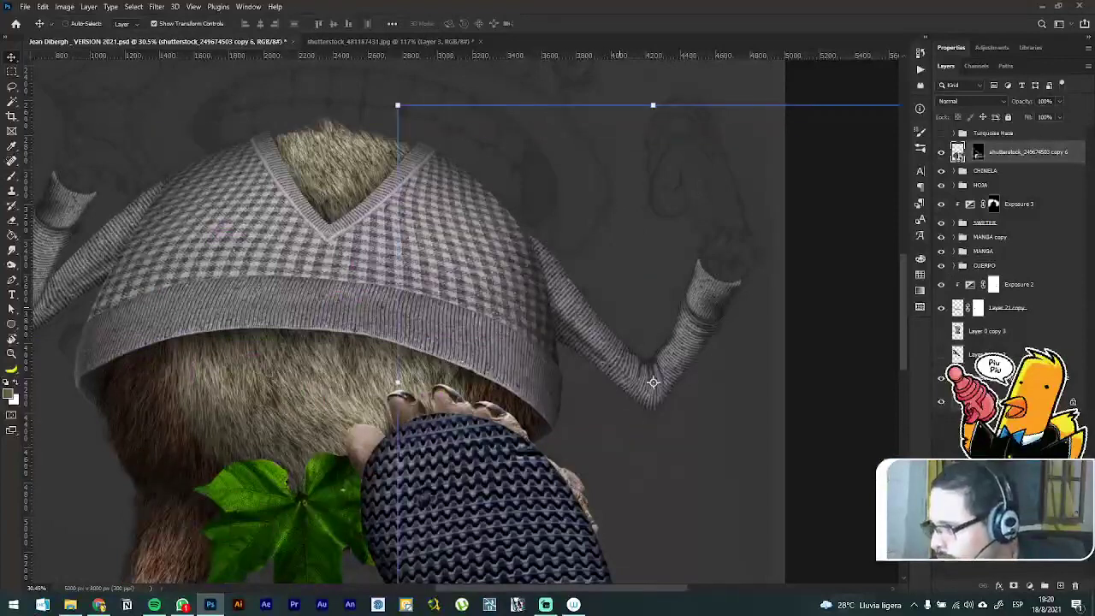
# Step: Delete the mask of shutterstock_249674503 copy 6 and place the layer between the MANGA and CUERPO groups
pyautogui.rightClick(983, 156)
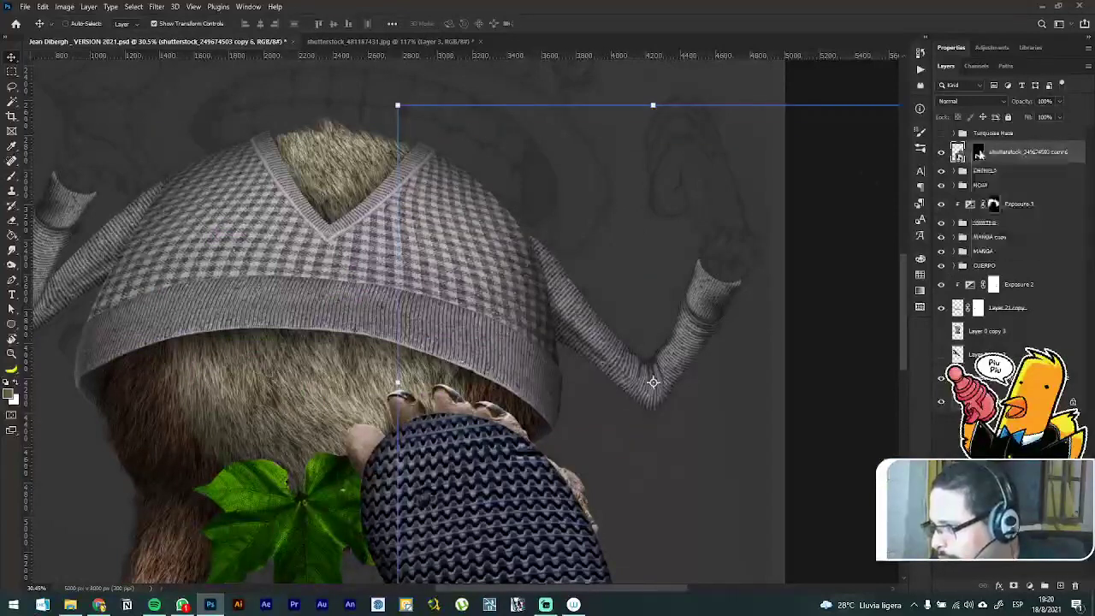
pyautogui.rightClick(980, 157)
pyautogui.click(1001, 174)
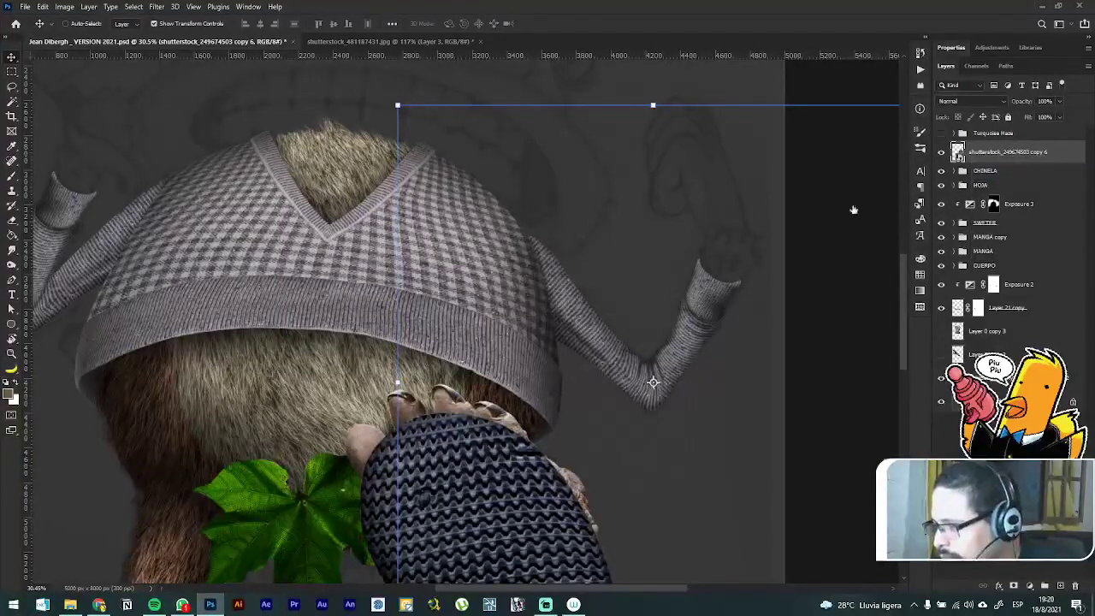
pyautogui.moveTo(661, 296); pyautogui.dragTo(511, 364)
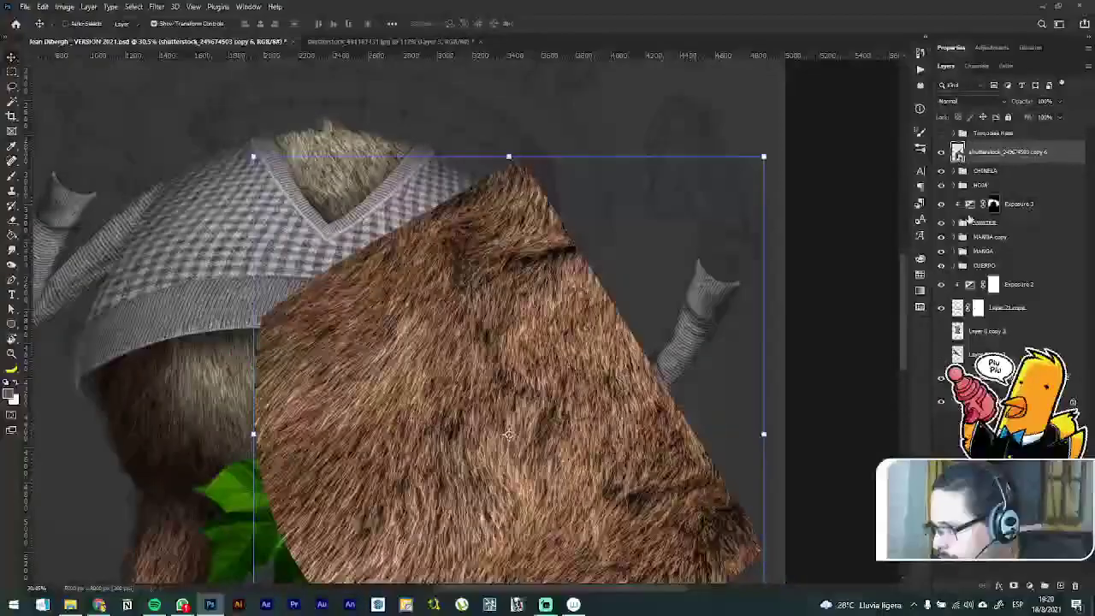
pyautogui.moveTo(1020, 152); pyautogui.dragTo(1015, 257)
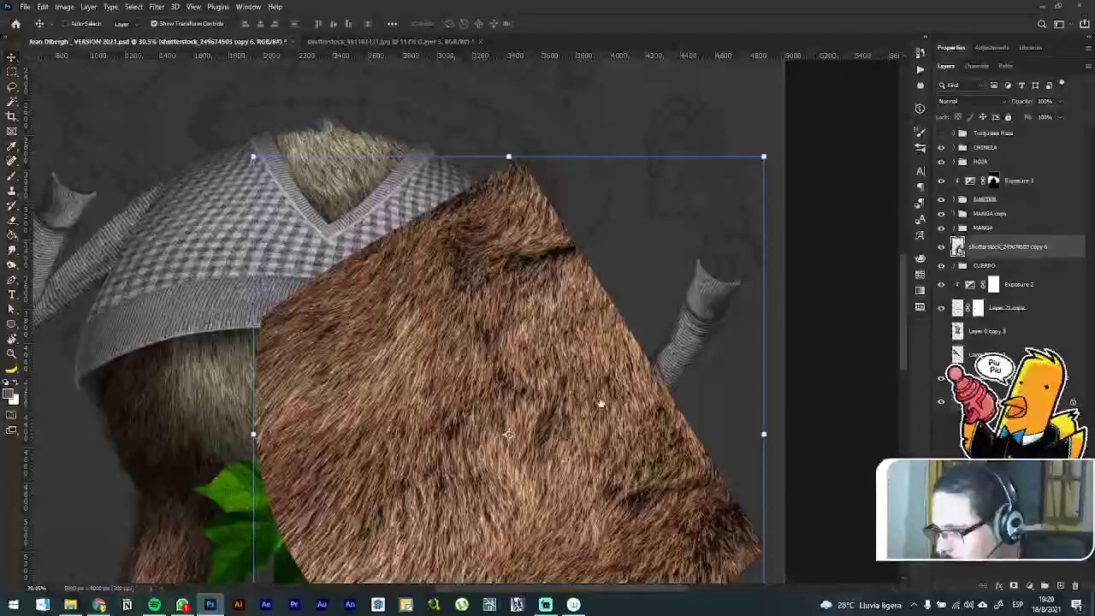
# Step: Move and rotate the fur image with Free Transform so that its texture covers the area beyond the raised sleeve cuff
pyautogui.moveTo(611, 433); pyautogui.dragTo(713, 272)
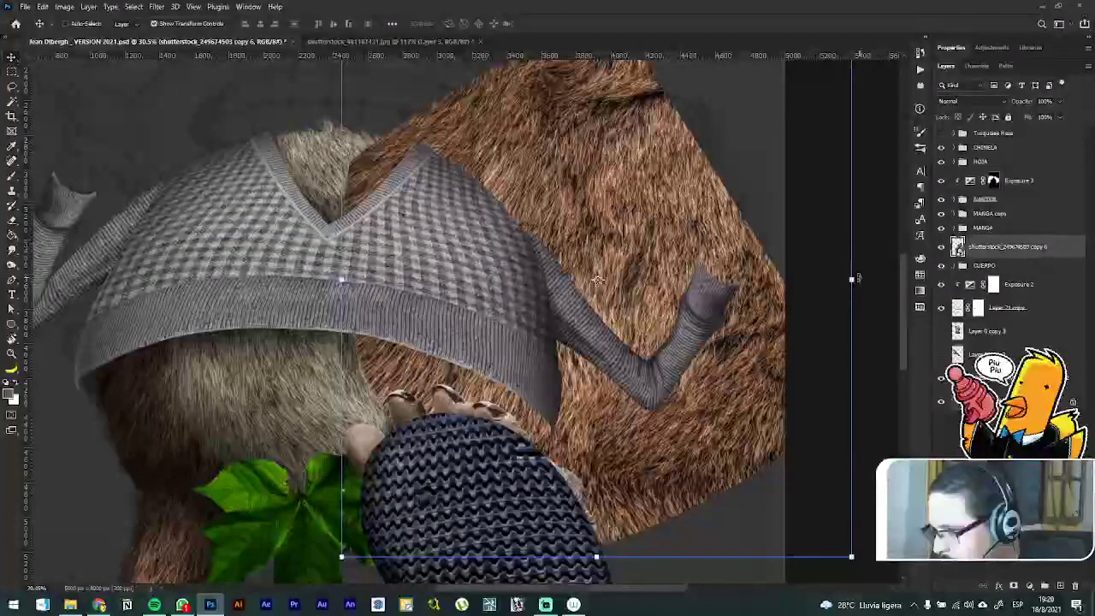
pyautogui.hotkey('ctrl', 't')
pyautogui.moveTo(762, 454); pyautogui.dragTo(253, 358)
pyautogui.moveTo(878, 382); pyautogui.dragTo(867, 424)
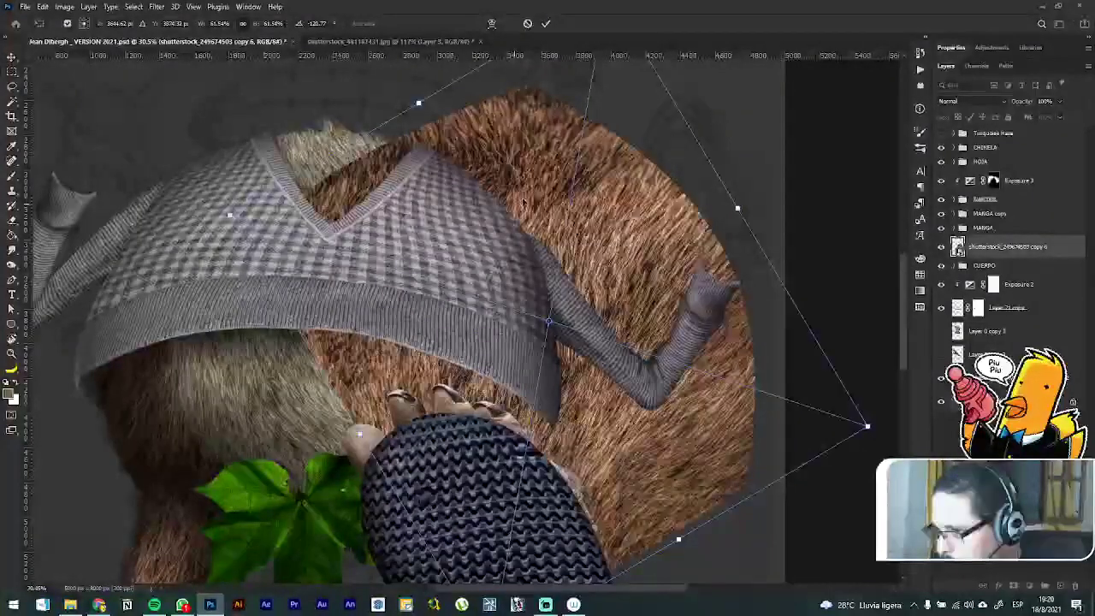
pyautogui.moveTo(590, 181); pyautogui.dragTo(734, 251)
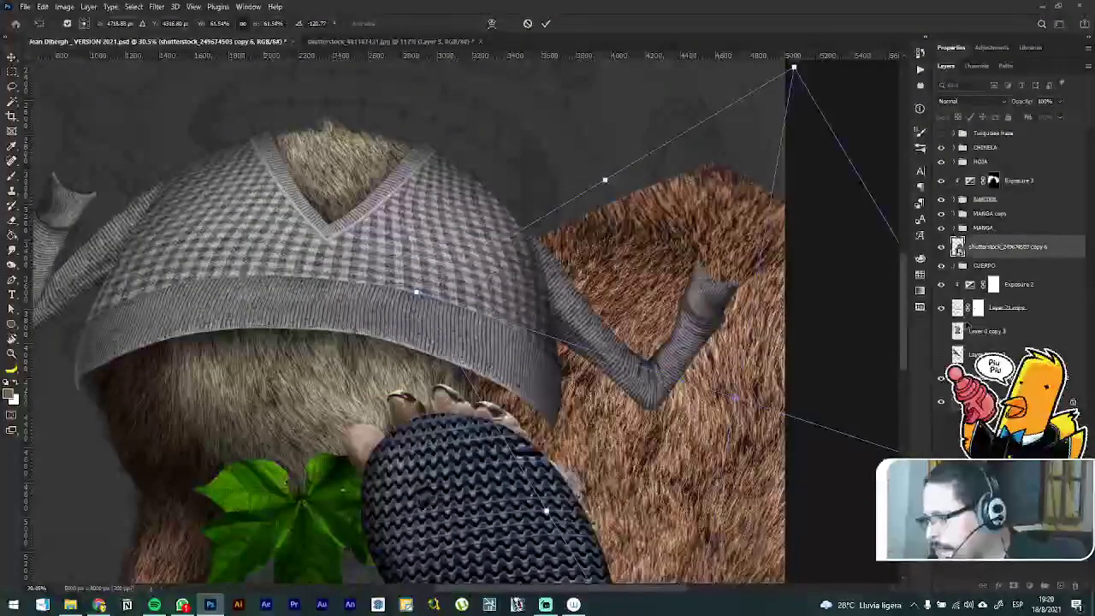
pyautogui.press('Return')
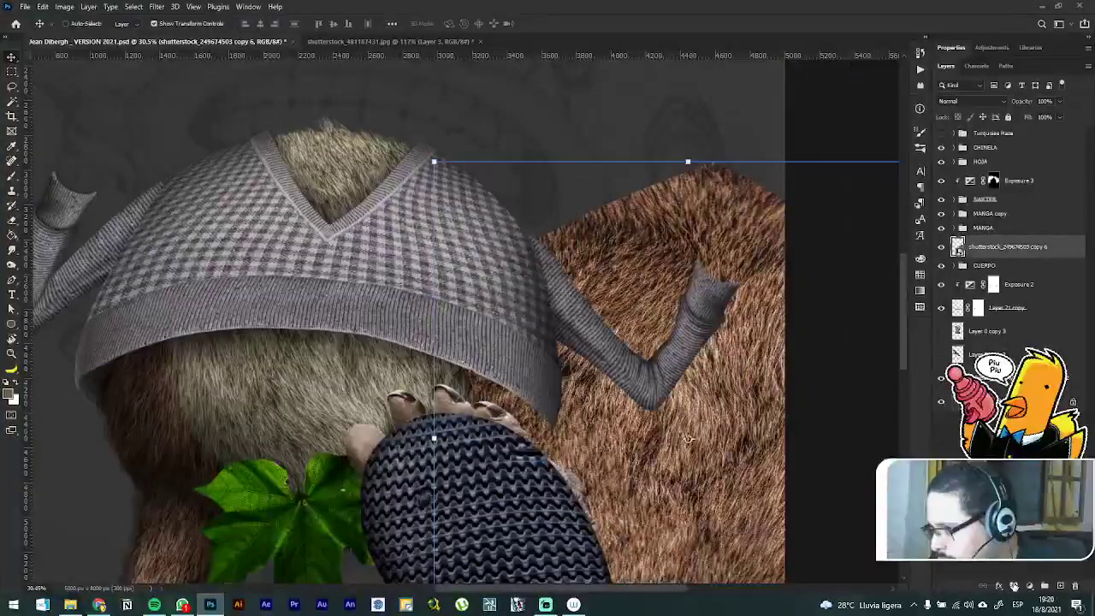
# Step: Hide the fur layer with a black layer mask and choose Jazza's hair texture brush for painting on it
pyautogui.click(1014, 586)
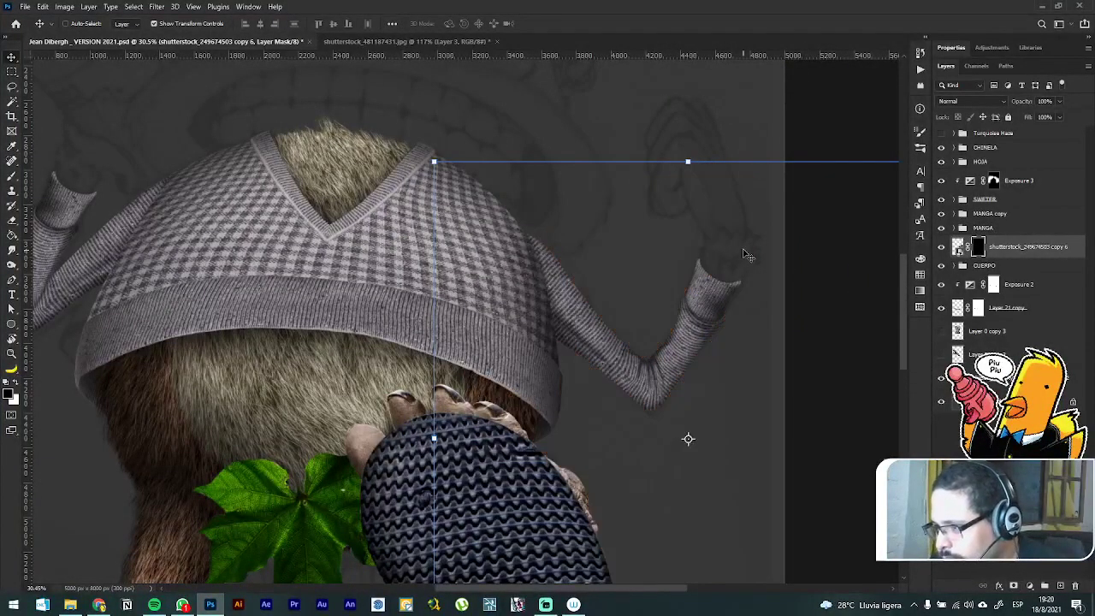
pyautogui.scroll(5, 744, 254)
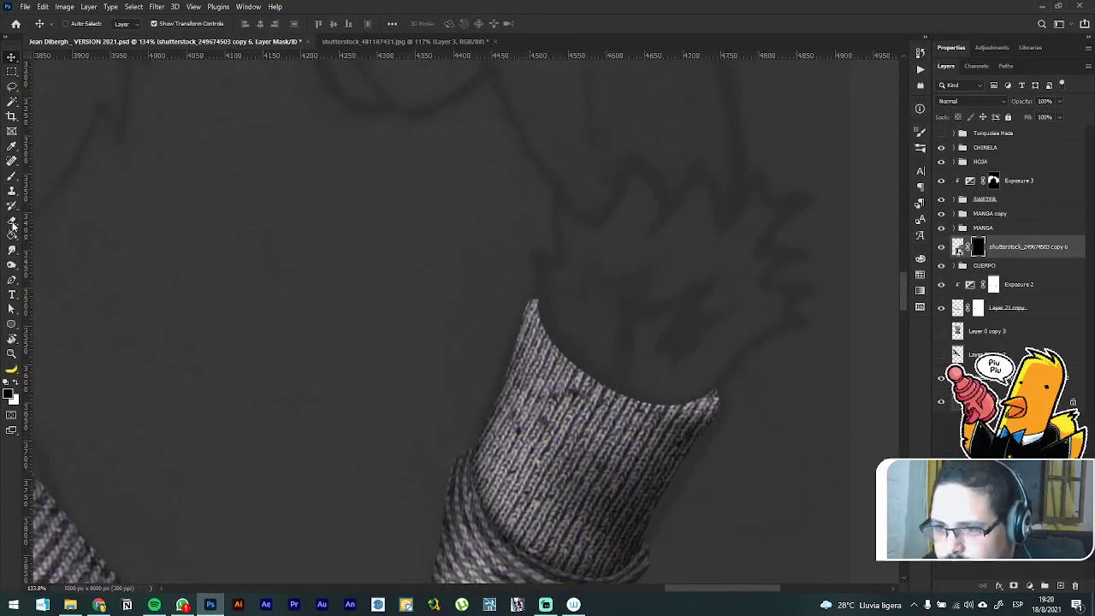
pyautogui.click(11, 178)
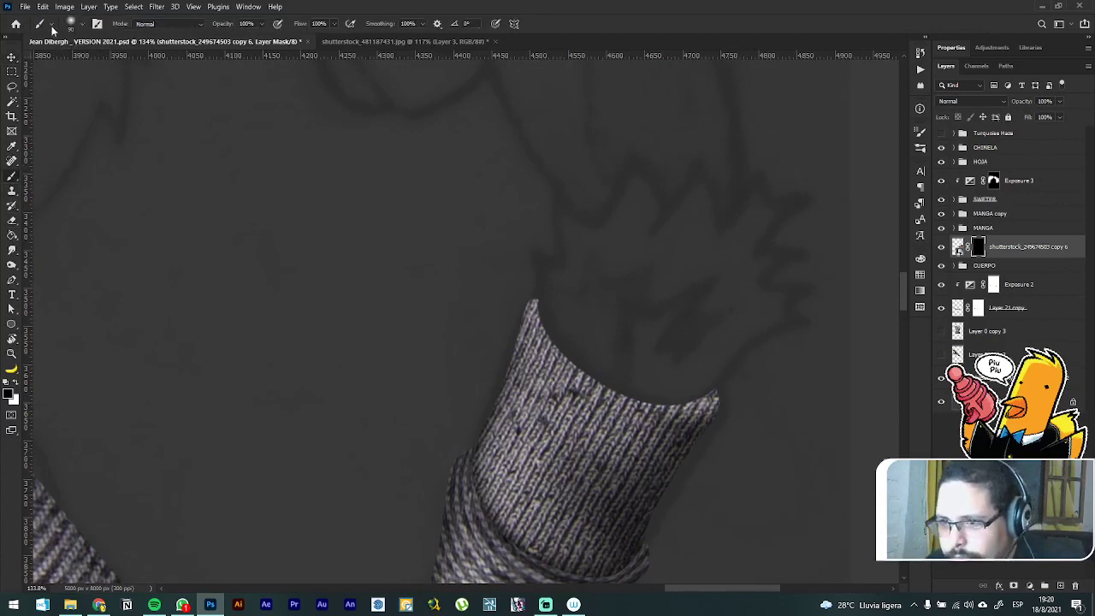
pyautogui.click(44, 24)
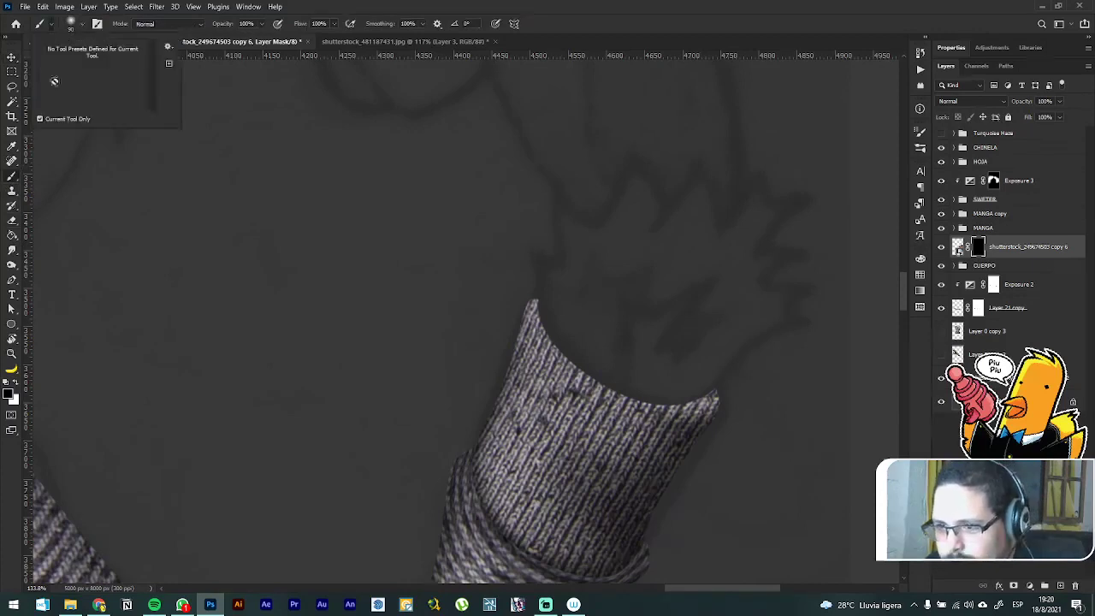
pyautogui.click(82, 26)
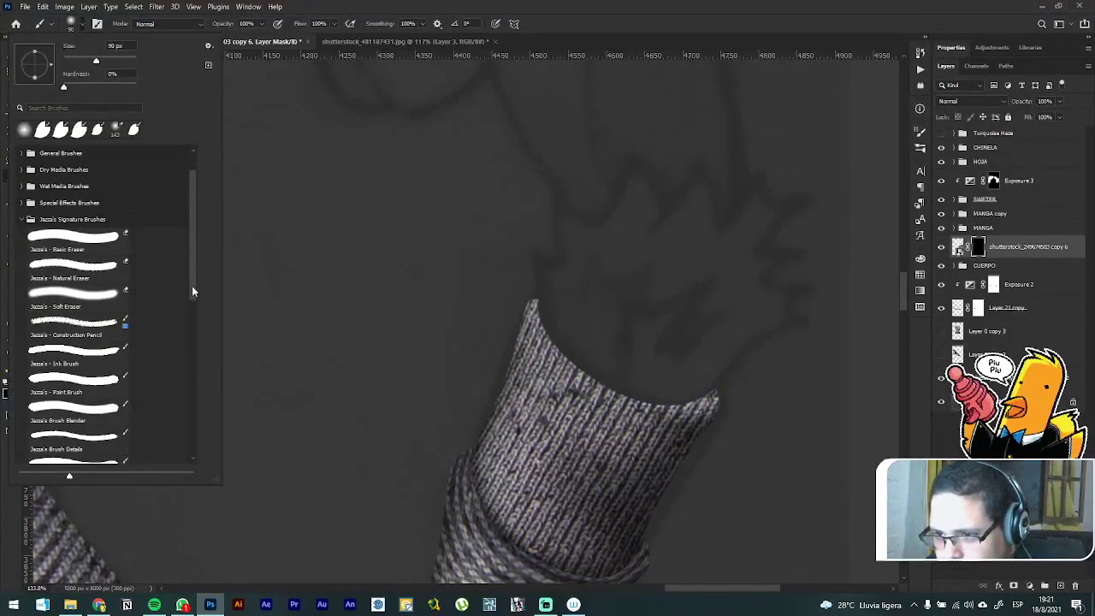
pyautogui.moveTo(193, 292); pyautogui.dragTo(200, 442)
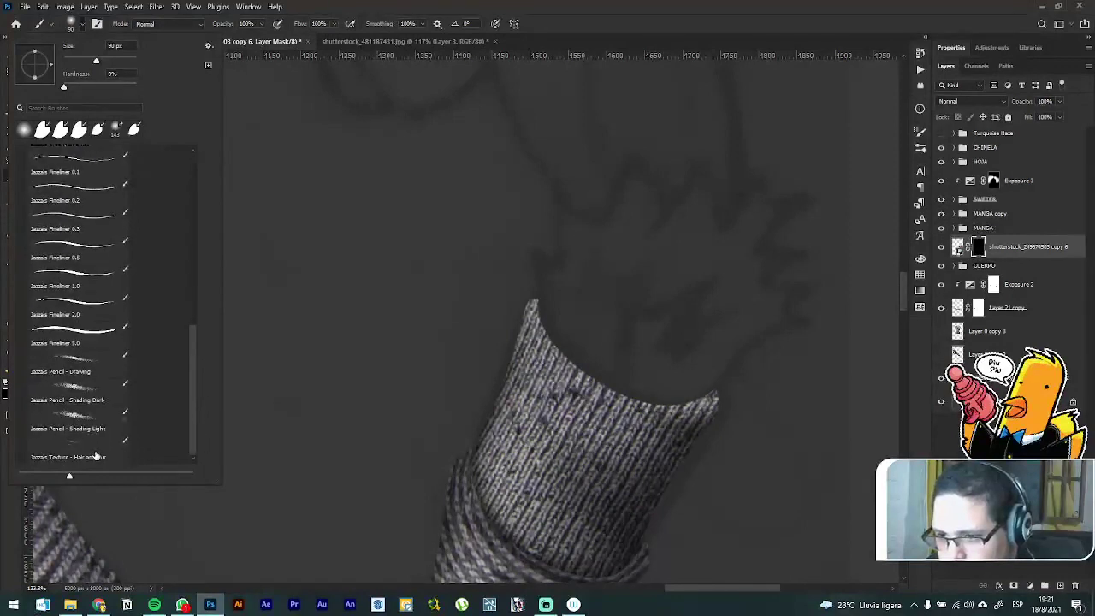
pyautogui.click(96, 455)
pyautogui.click(598, 22)
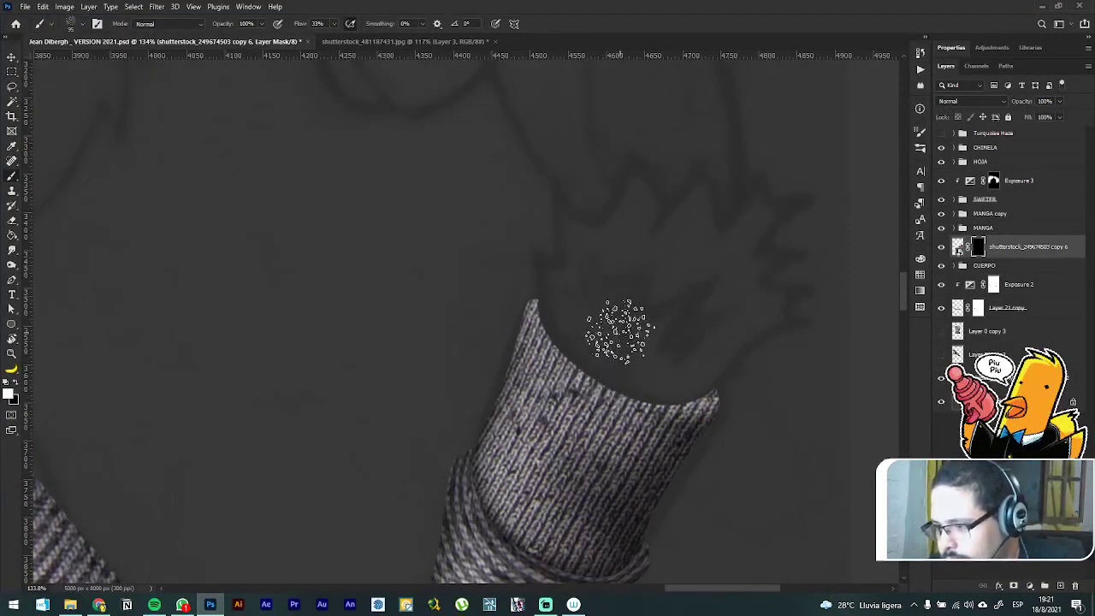
# Step: Paint white hair strokes on the copy 6 mask to reveal a tuft of fur emerging from the sleeve cuff
pyautogui.moveTo(619, 332)
pyautogui.mouseDown()
pyautogui.moveTo(607, 359)
pyautogui.moveTo(647, 340)
pyautogui.moveTo(655, 370)
pyautogui.moveTo(699, 355)
pyautogui.moveTo(733, 318)
pyautogui.moveTo(772, 299)
pyautogui.moveTo(747, 326)
pyautogui.moveTo(776, 305)
pyautogui.mouseUp()
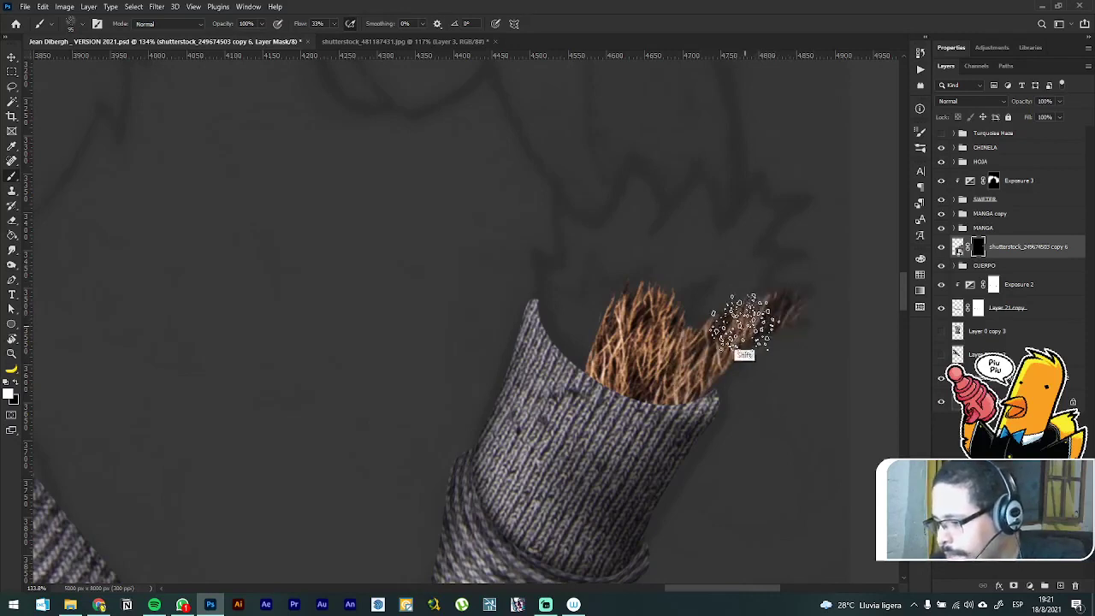
pyautogui.moveTo(741, 299)
pyautogui.mouseDown()
pyautogui.moveTo(793, 250)
pyautogui.moveTo(709, 318)
pyautogui.moveTo(672, 313)
pyautogui.moveTo(703, 279)
pyautogui.moveTo(630, 276)
pyautogui.moveTo(570, 340)
pyautogui.moveTo(538, 306)
pyautogui.moveTo(539, 252)
pyautogui.mouseUp()
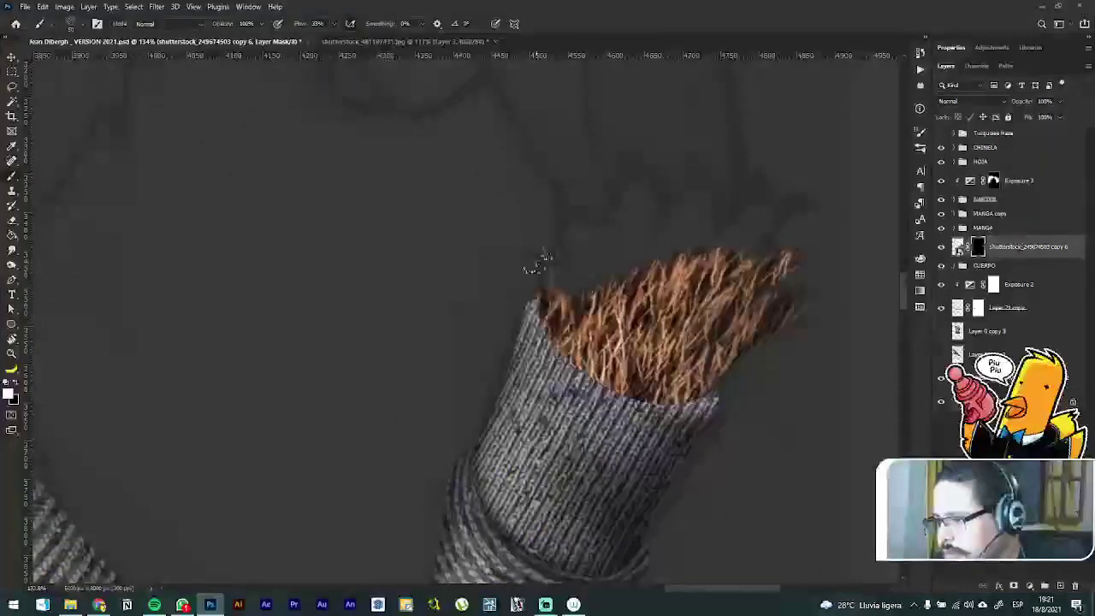
pyautogui.moveTo(538, 299); pyautogui.dragTo(539, 232)
pyautogui.moveTo(555, 318); pyautogui.dragTo(552, 221)
pyautogui.moveTo(576, 272)
pyautogui.mouseDown()
pyautogui.moveTo(580, 303)
pyautogui.moveTo(572, 222)
pyautogui.moveTo(570, 315)
pyautogui.moveTo(592, 221)
pyautogui.moveTo(585, 303)
pyautogui.moveTo(602, 251)
pyautogui.moveTo(606, 291)
pyautogui.moveTo(630, 188)
pyautogui.moveTo(613, 279)
pyautogui.moveTo(639, 174)
pyautogui.moveTo(622, 291)
pyautogui.moveTo(635, 183)
pyautogui.moveTo(639, 240)
pyautogui.moveTo(615, 272)
pyautogui.moveTo(629, 206)
pyautogui.moveTo(617, 278)
pyautogui.moveTo(649, 201)
pyautogui.moveTo(668, 223)
pyautogui.moveTo(699, 209)
pyautogui.moveTo(699, 238)
pyautogui.moveTo(703, 227)
pyautogui.moveTo(719, 261)
pyautogui.moveTo(750, 227)
pyautogui.moveTo(728, 253)
pyautogui.moveTo(750, 236)
pyautogui.moveTo(735, 272)
pyautogui.moveTo(812, 213)
pyautogui.moveTo(751, 257)
pyautogui.moveTo(799, 219)
pyautogui.moveTo(777, 235)
pyautogui.moveTo(751, 306)
pyautogui.moveTo(771, 293)
pyautogui.moveTo(749, 305)
pyautogui.moveTo(794, 272)
pyautogui.moveTo(770, 303)
pyautogui.moveTo(788, 269)
pyautogui.moveTo(766, 332)
pyautogui.moveTo(770, 322)
pyautogui.moveTo(706, 383)
pyautogui.moveTo(761, 338)
pyautogui.moveTo(709, 371)
pyautogui.moveTo(719, 377)
pyautogui.moveTo(748, 342)
pyautogui.moveTo(679, 389)
pyautogui.moveTo(722, 367)
pyautogui.moveTo(698, 380)
pyautogui.moveTo(701, 407)
pyautogui.moveTo(762, 373)
pyautogui.moveTo(709, 414)
pyautogui.moveTo(740, 387)
pyautogui.mouseUp()
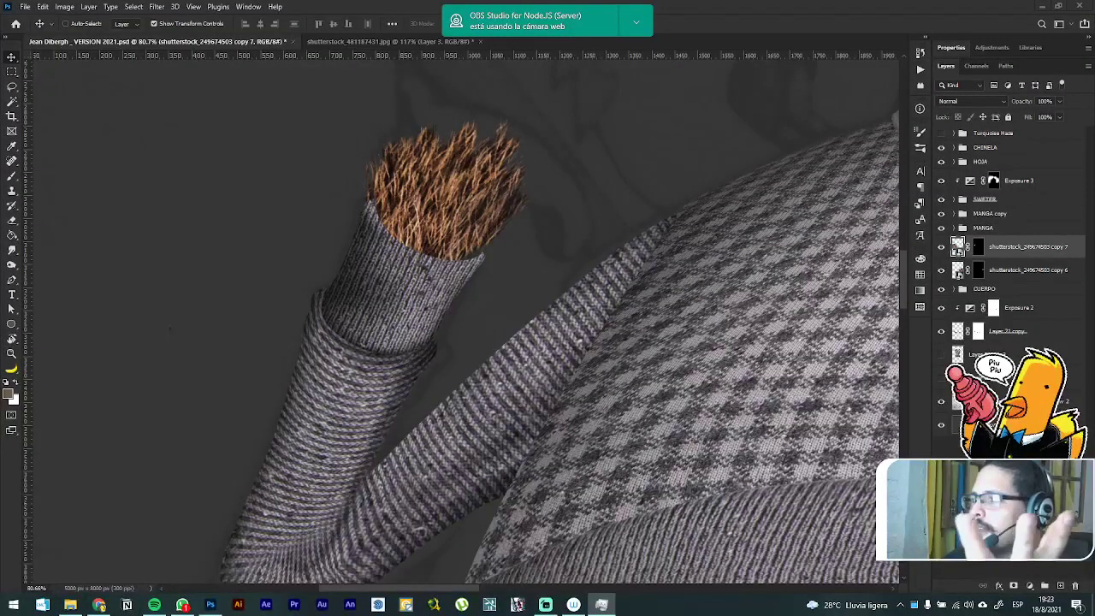
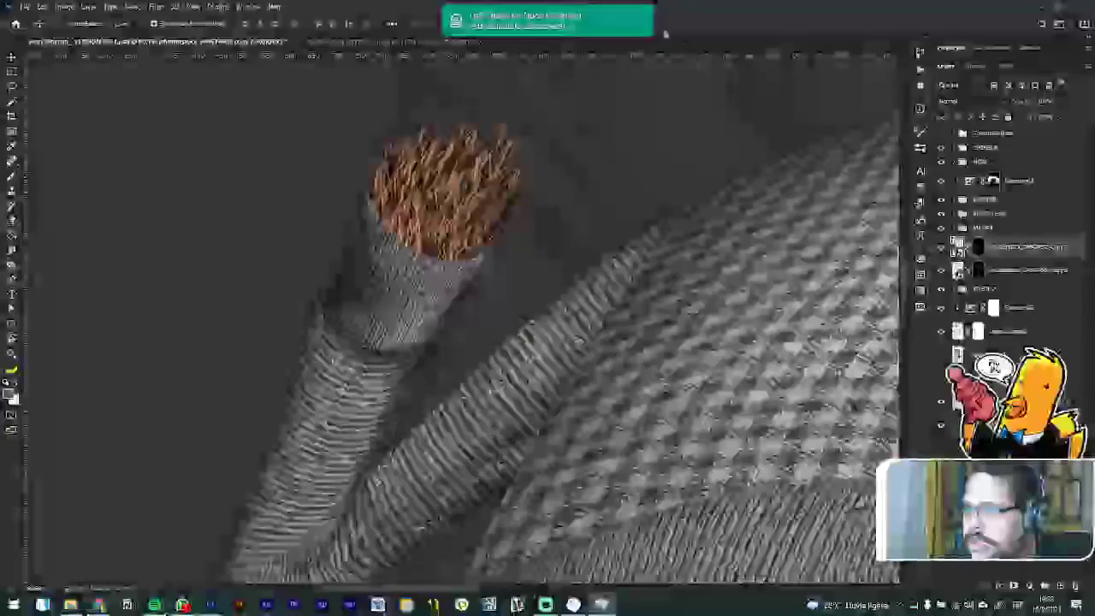
# Step: Hide the webcam notification and shorten and reshape the fur tips above the other cuff on the shutterstock_249674503 copy 7 mask
pyautogui.click(635, 21)
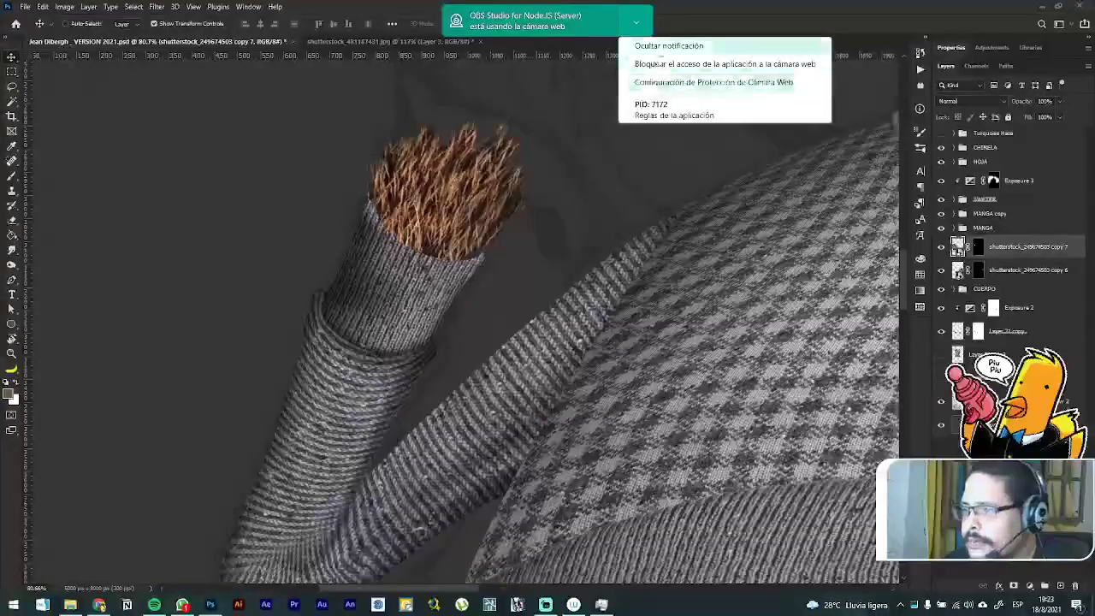
pyautogui.click(657, 48)
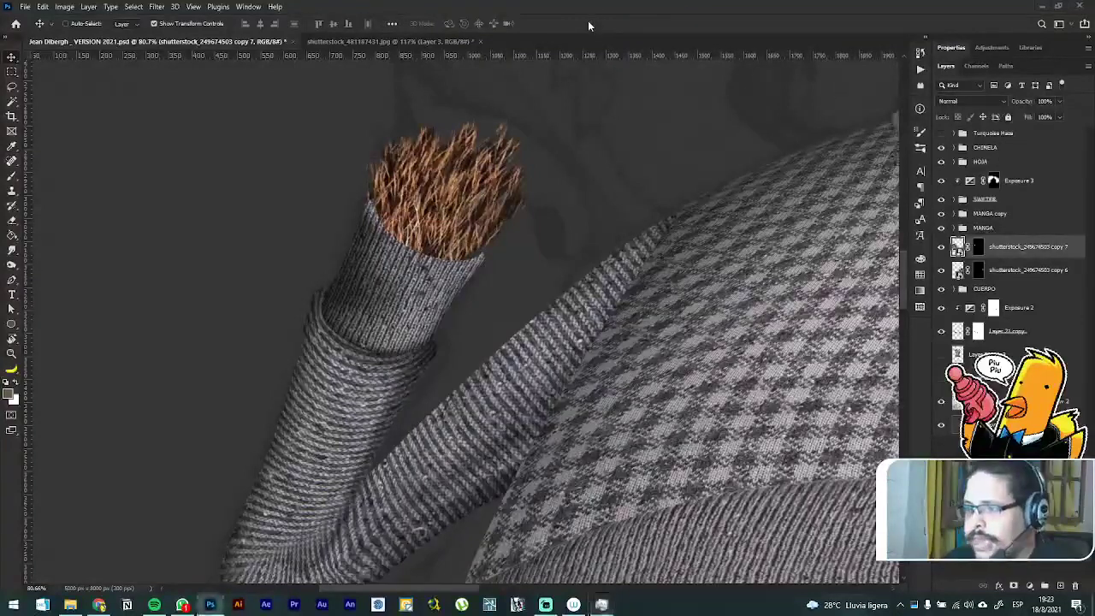
pyautogui.press('b')
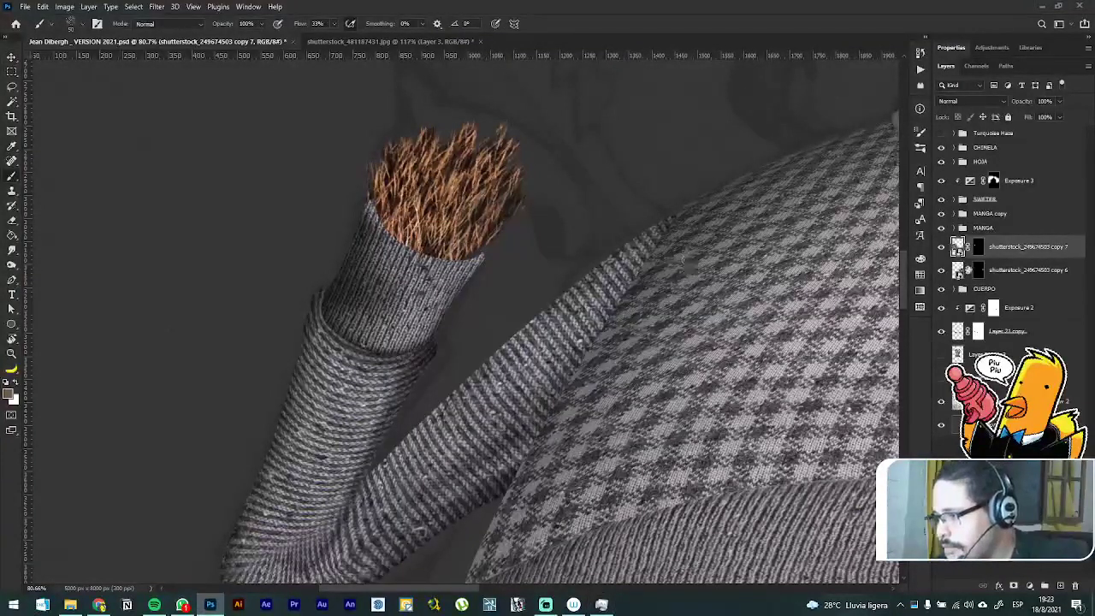
pyautogui.click(978, 248)
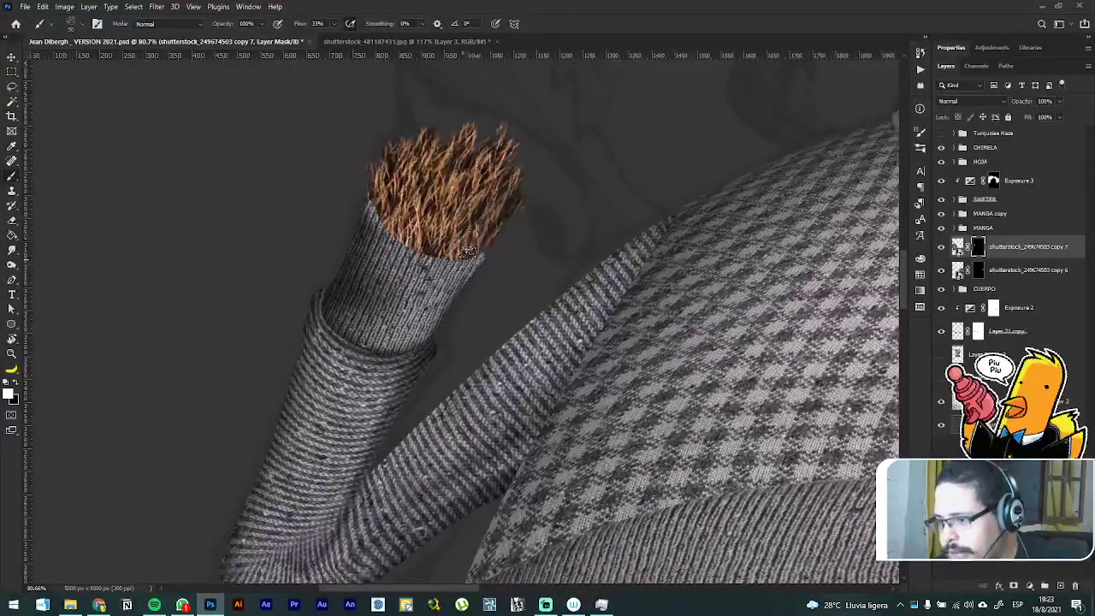
pyautogui.moveTo(471, 250)
pyautogui.mouseDown()
pyautogui.moveTo(522, 153)
pyautogui.moveTo(499, 176)
pyautogui.moveTo(503, 132)
pyautogui.moveTo(478, 154)
pyautogui.moveTo(463, 149)
pyautogui.moveTo(470, 108)
pyautogui.moveTo(439, 133)
pyautogui.mouseUp()
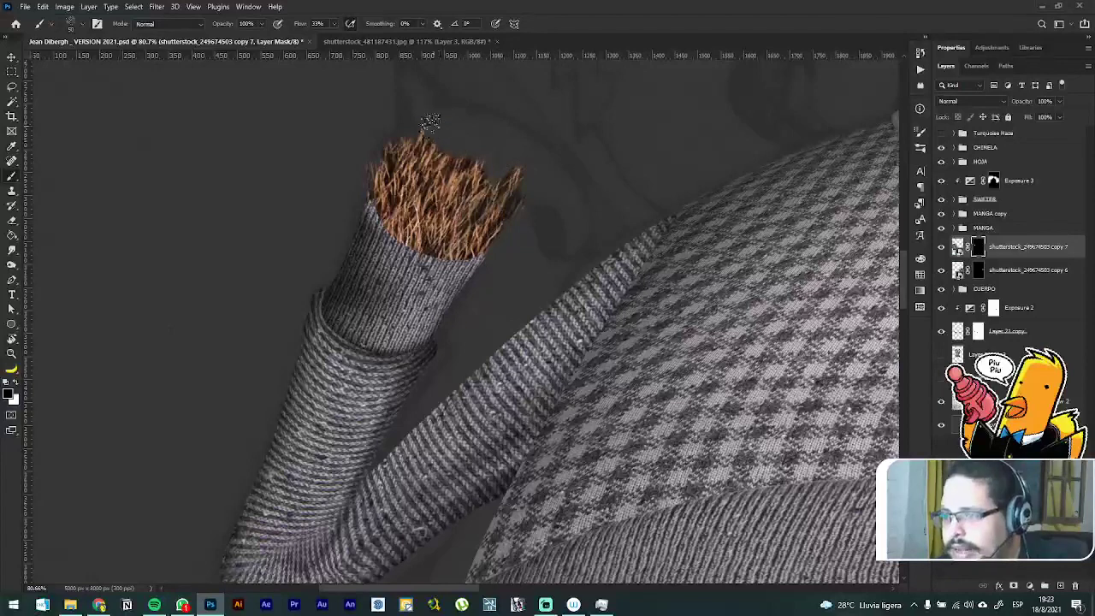
pyautogui.moveTo(496, 156); pyautogui.dragTo(519, 171)
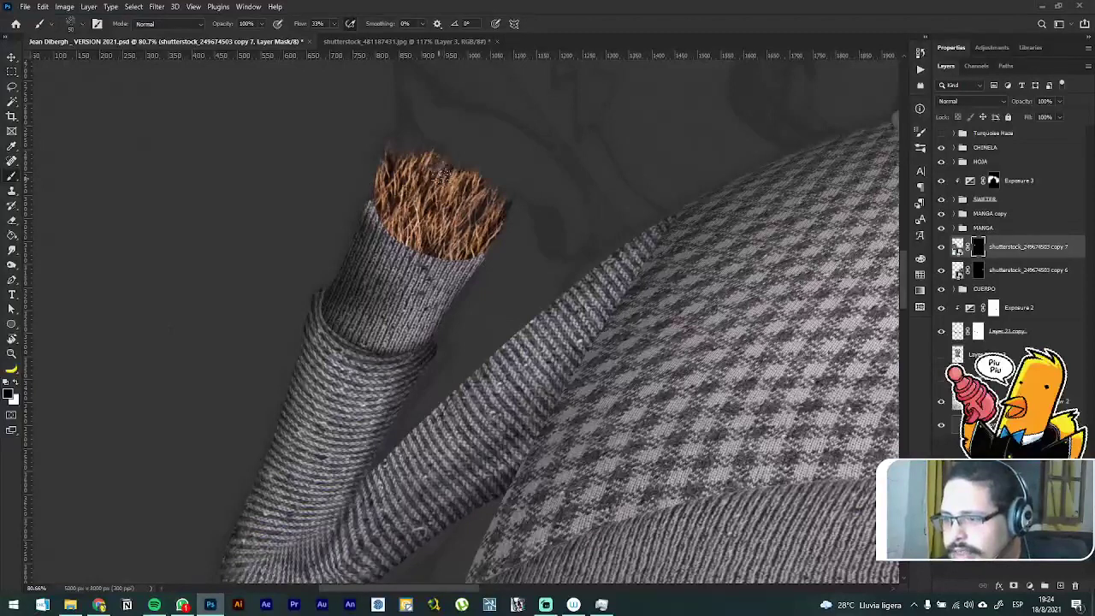
pyautogui.moveTo(471, 171)
pyautogui.mouseDown()
pyautogui.moveTo(474, 199)
pyautogui.moveTo(484, 157)
pyautogui.moveTo(468, 181)
pyautogui.moveTo(451, 149)
pyautogui.mouseUp()
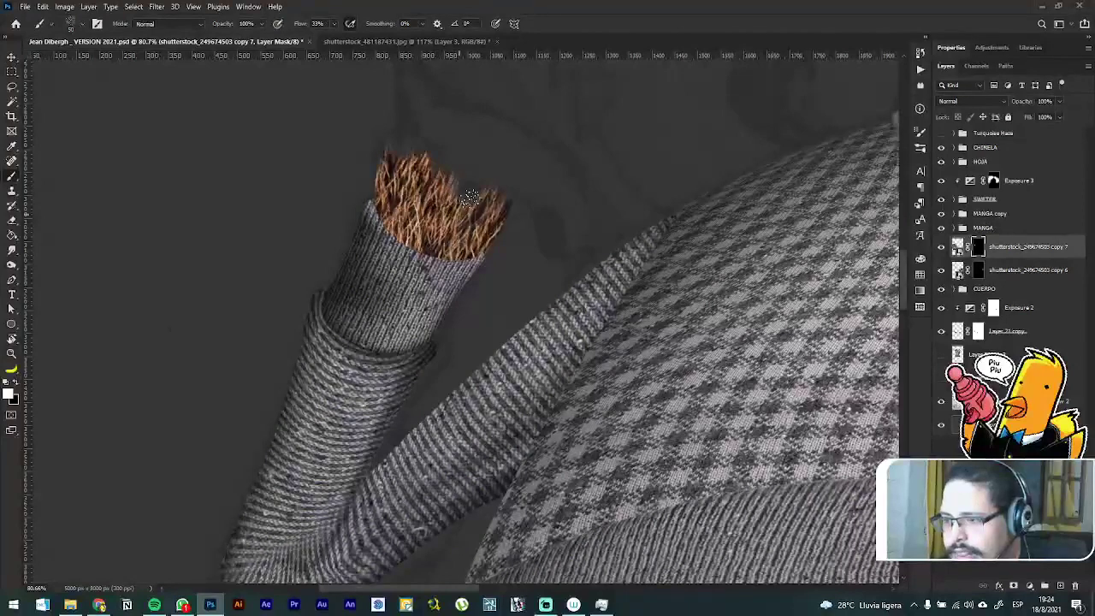
pyautogui.moveTo(471, 186)
pyautogui.mouseDown()
pyautogui.moveTo(484, 179)
pyautogui.moveTo(498, 211)
pyautogui.moveTo(484, 224)
pyautogui.mouseUp()
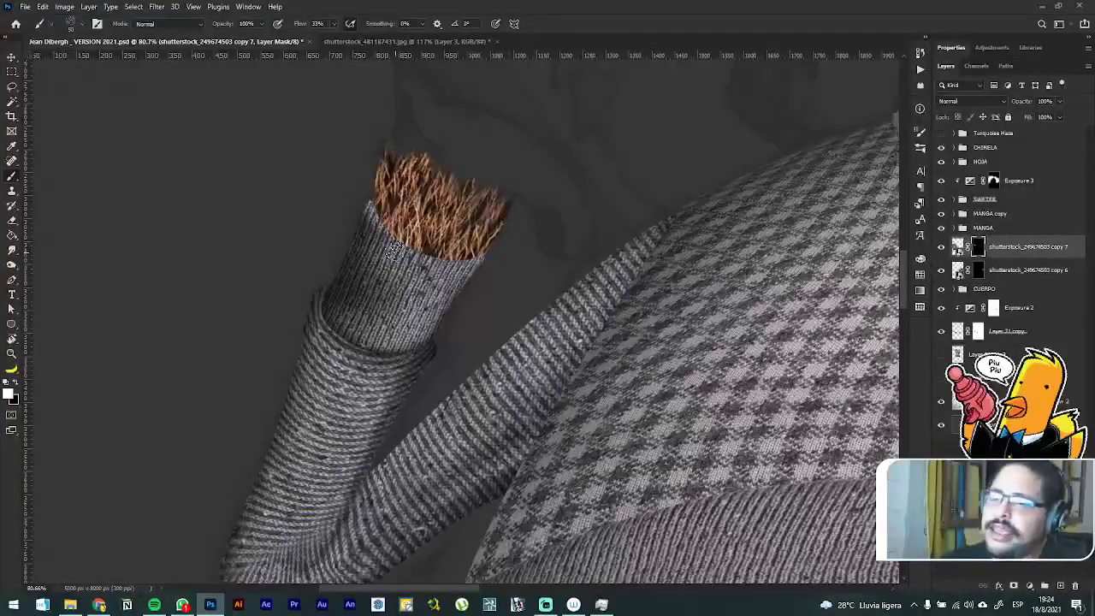
# Step: Trim the fur along both sides of the wrist with black hair-brush strokes on the copy 7 mask
pyautogui.moveTo(389, 150)
pyautogui.mouseDown()
pyautogui.moveTo(364, 183)
pyautogui.moveTo(374, 158)
pyautogui.moveTo(363, 207)
pyautogui.moveTo(374, 152)
pyautogui.moveTo(367, 235)
pyautogui.mouseUp()
pyautogui.hotkey('ctrl', 'z')
pyautogui.press('x')
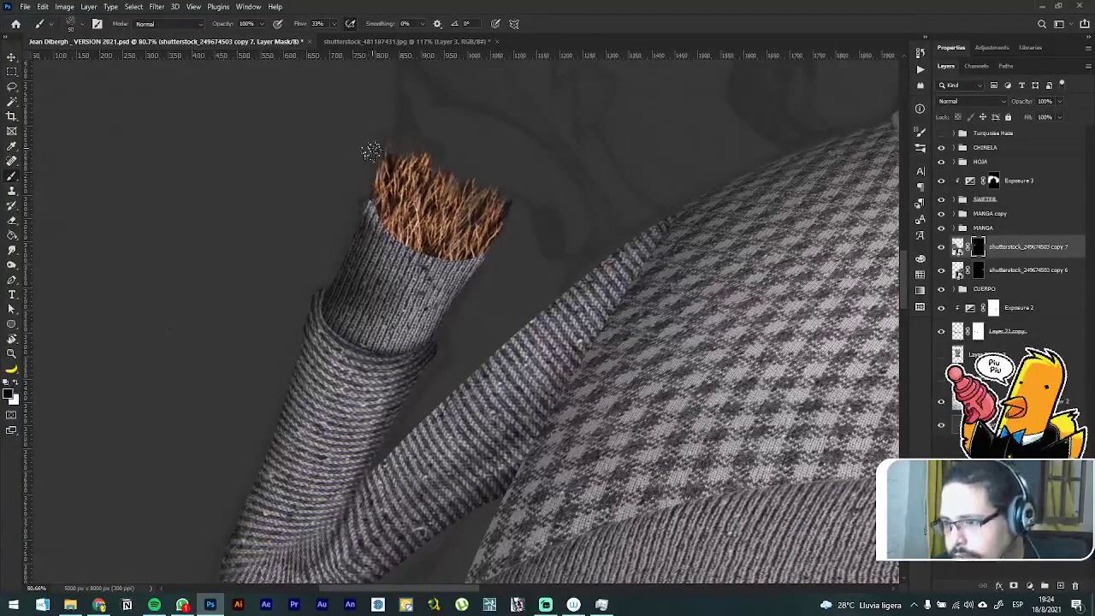
pyautogui.moveTo(368, 137); pyautogui.dragTo(361, 202)
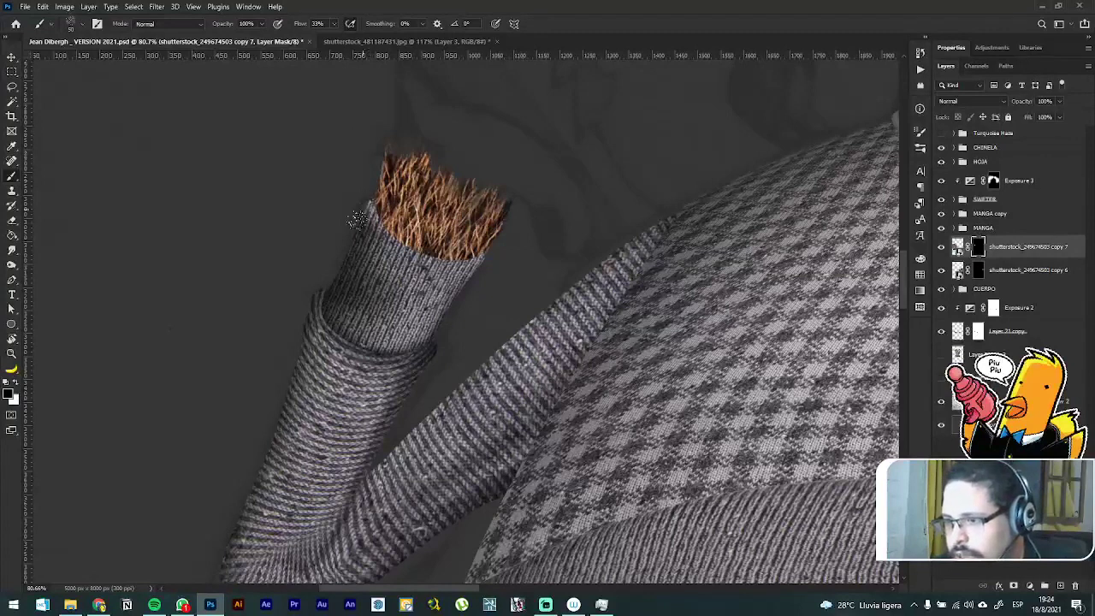
pyautogui.moveTo(512, 235); pyautogui.dragTo(482, 269)
pyautogui.moveTo(516, 216); pyautogui.dragTo(473, 278)
pyautogui.moveTo(504, 231); pyautogui.dragTo(479, 271)
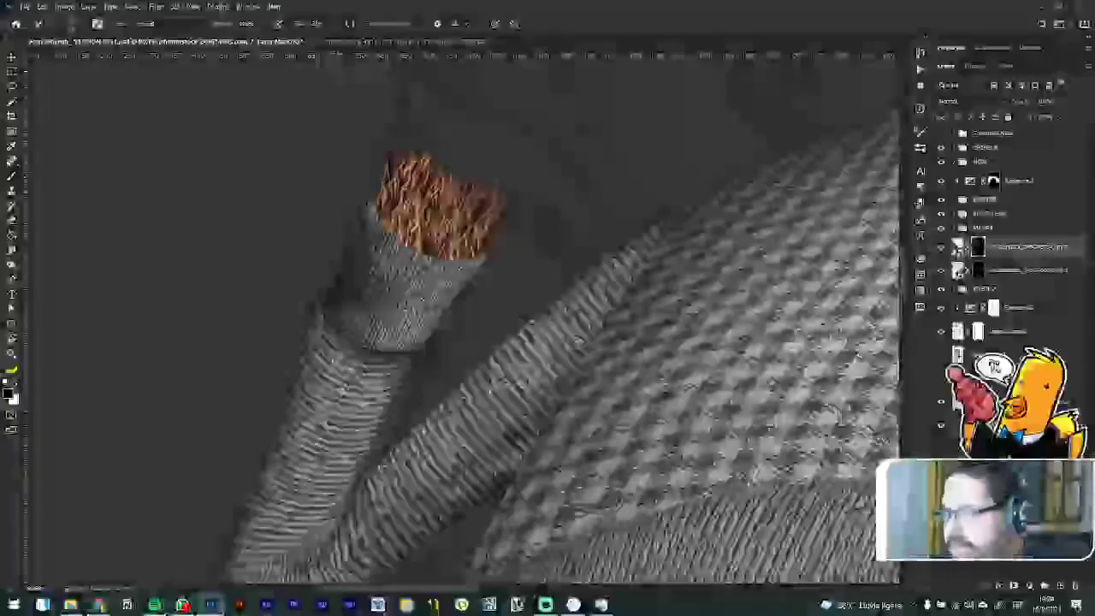
pyautogui.scroll(-5, 483, 156)
pyautogui.scroll(-2, 505, 144)
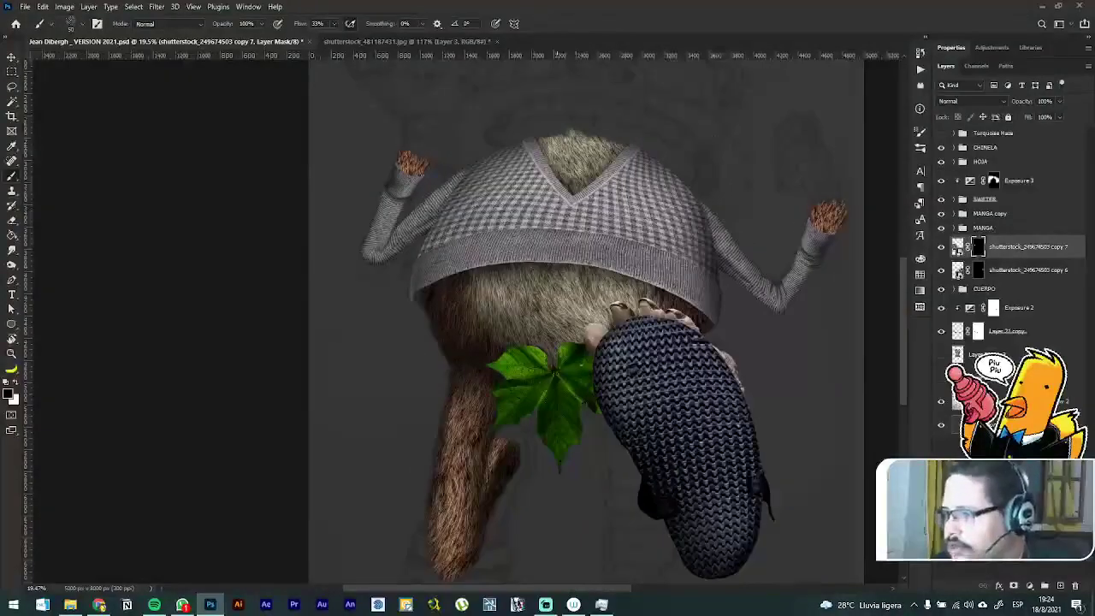
pyautogui.scroll(5, 506, 306)
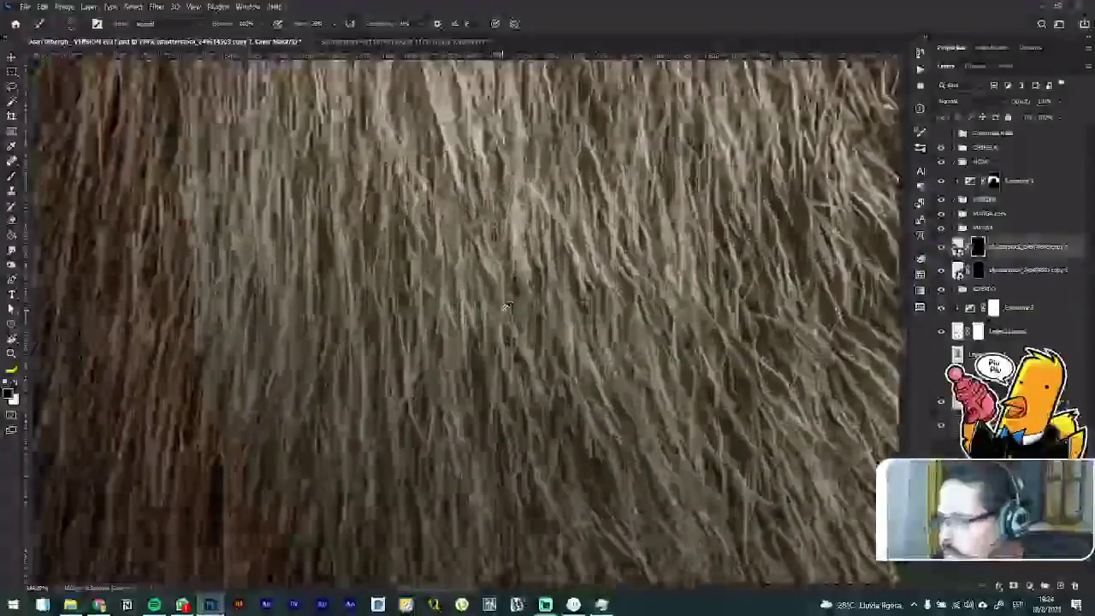
# Step: Examine the furry wrists and sweater sleeves against the whole character, with the weapon reference image shown on the Layer 0 copy 2 layer
pyautogui.scroll(-5, 509, 297)
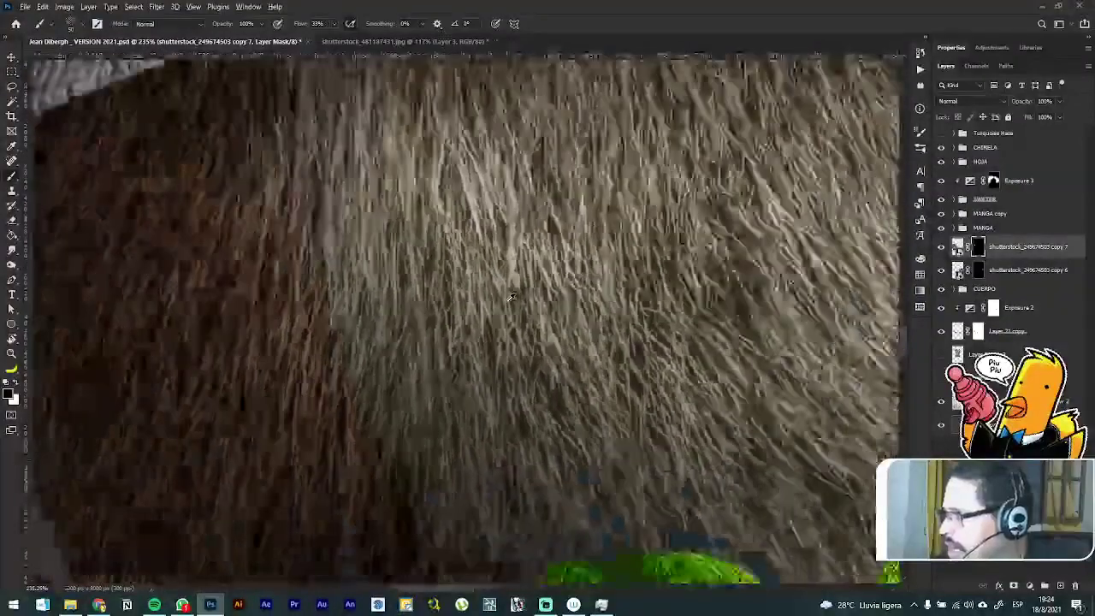
pyautogui.scroll(-6, 510, 297)
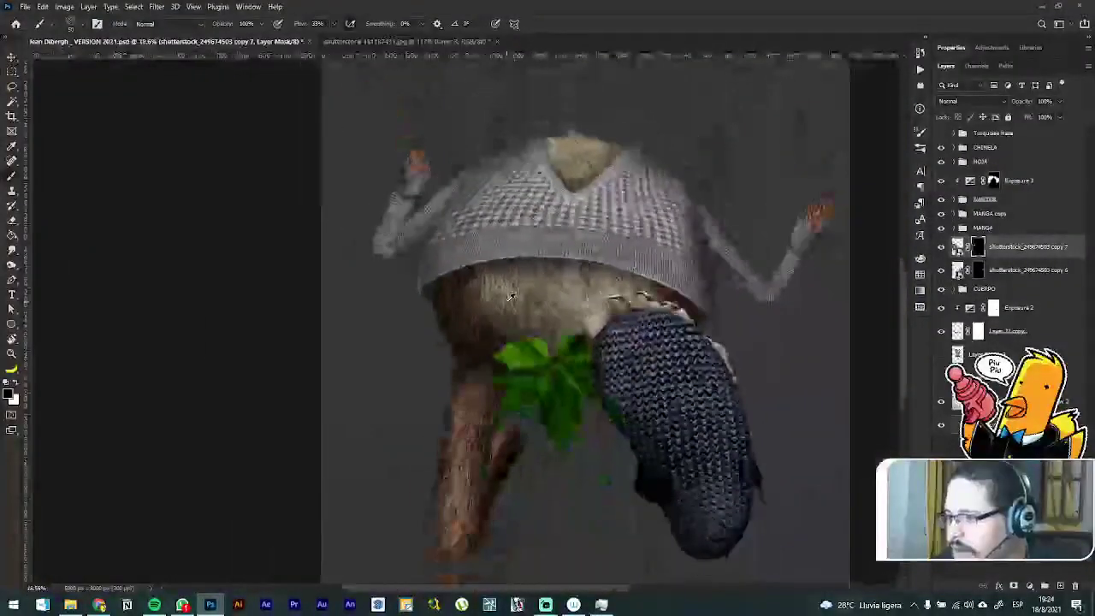
pyautogui.scroll(3, 510, 297)
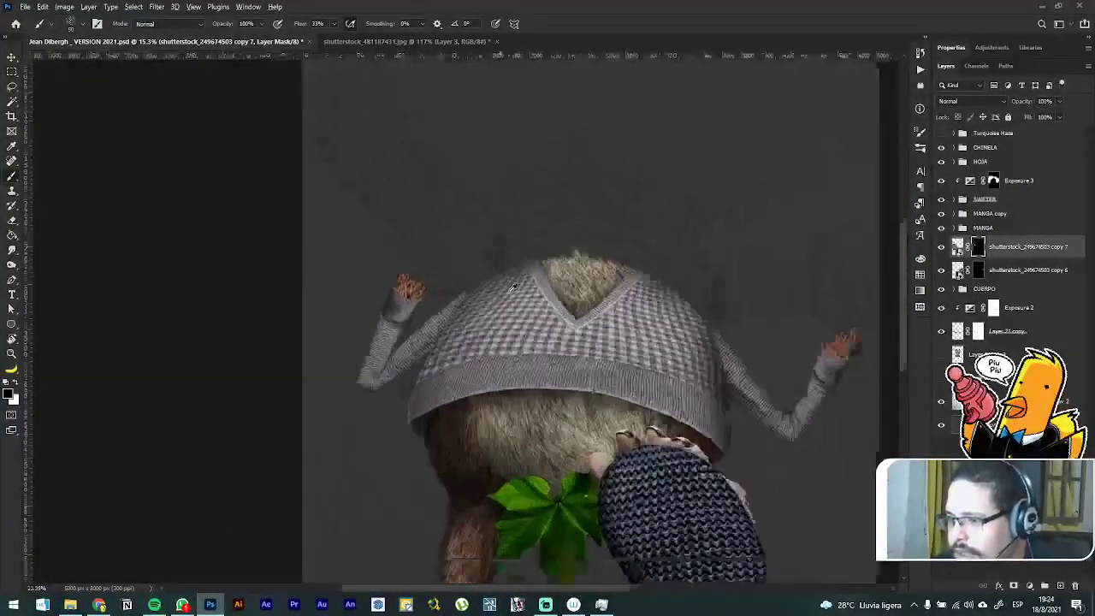
pyautogui.scroll(2, 405, 275)
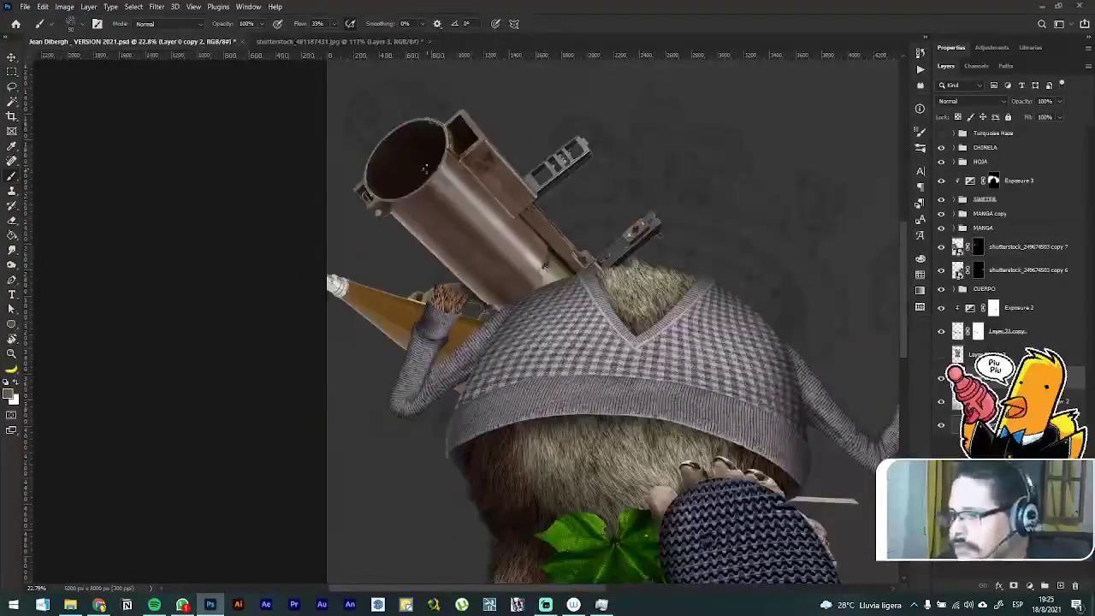
pyautogui.click(10, 55)
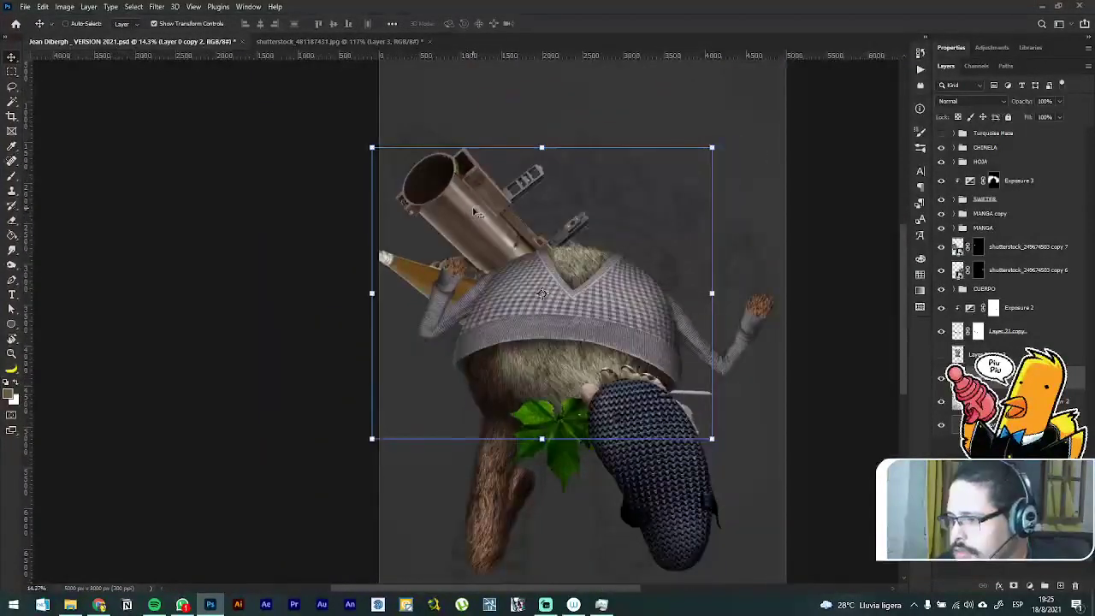
pyautogui.scroll(1, 475, 211)
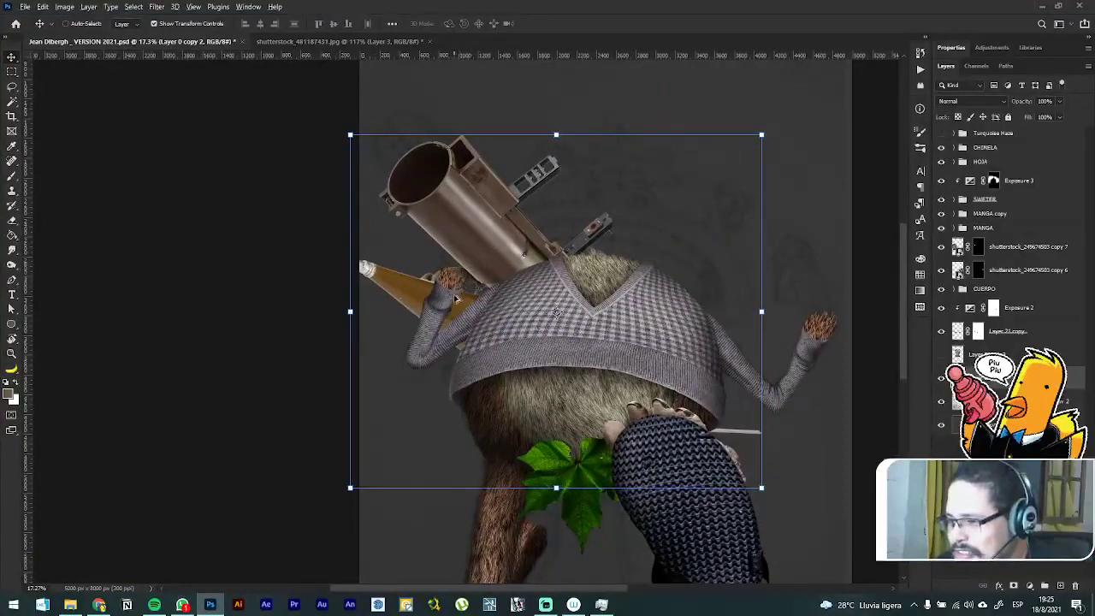
pyautogui.scroll(4, 456, 299)
pyautogui.scroll(-1, 477, 273)
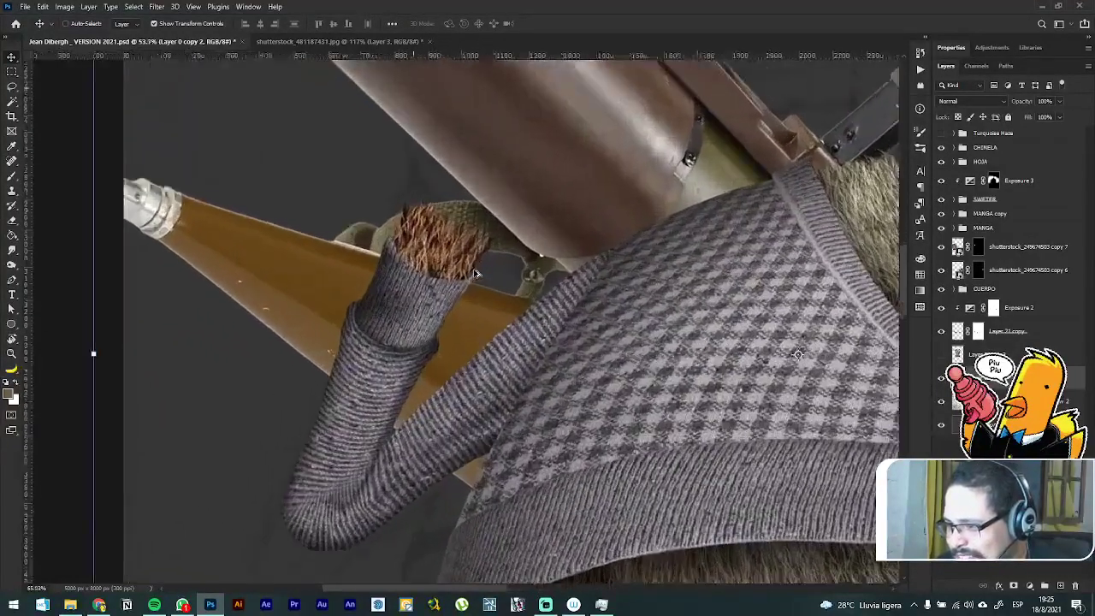
pyautogui.scroll(-2, 479, 271)
pyautogui.scroll(-3, 481, 268)
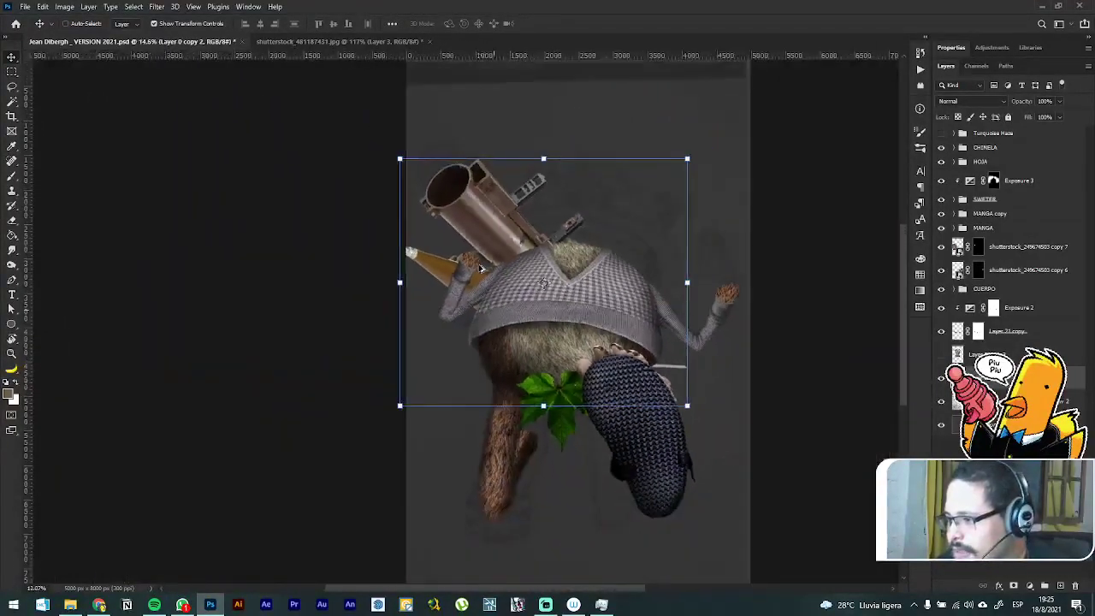
pyautogui.scroll(3, 637, 238)
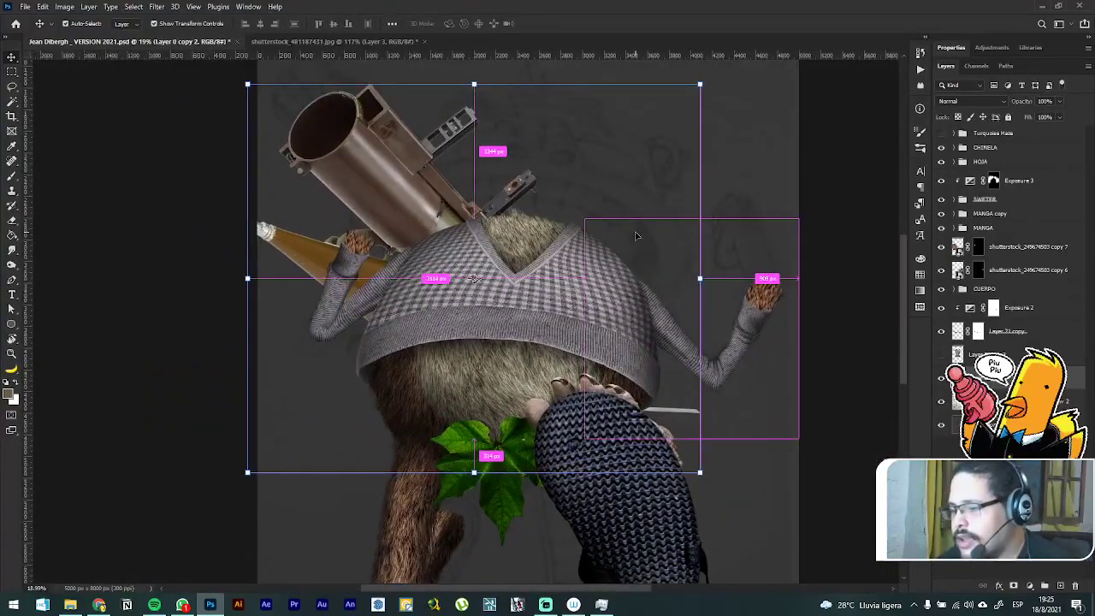
# Step: Save the document and hide the weapon image layer Layer 0 copy 2 to uncover the character sketch
pyautogui.hotkey('ctrl', 's')
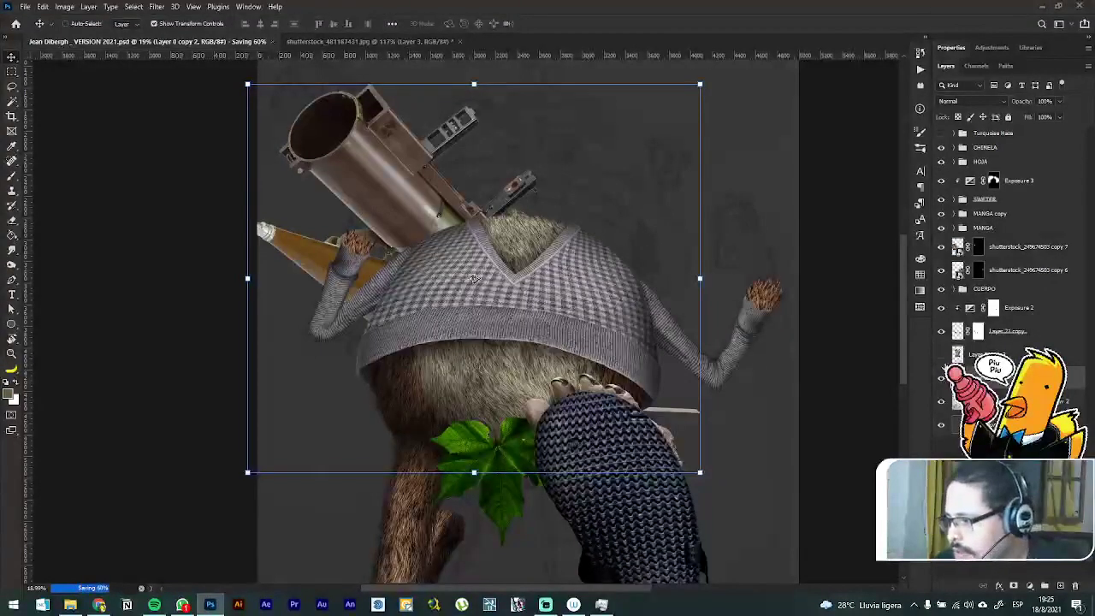
pyautogui.click(942, 379)
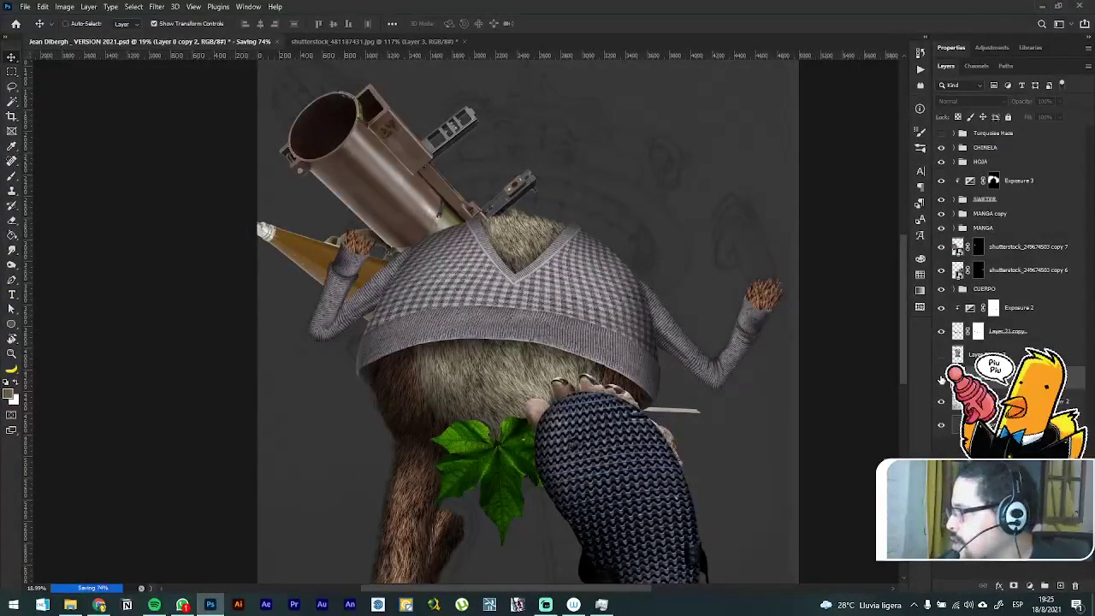
pyautogui.click(941, 378)
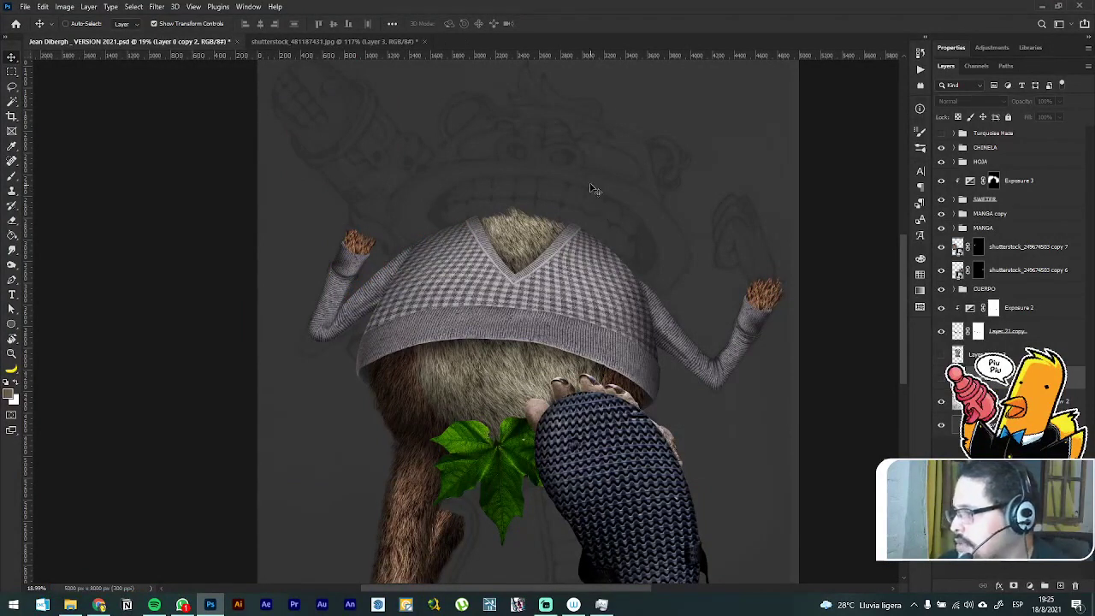
pyautogui.scroll(-1, 590, 189)
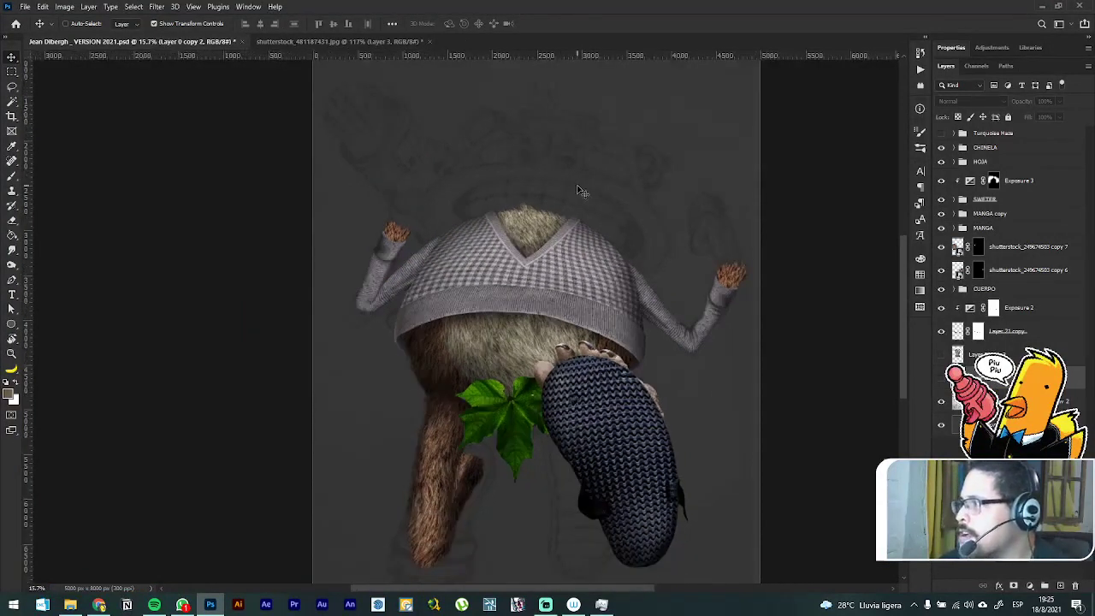
pyautogui.scroll(3, 655, 231)
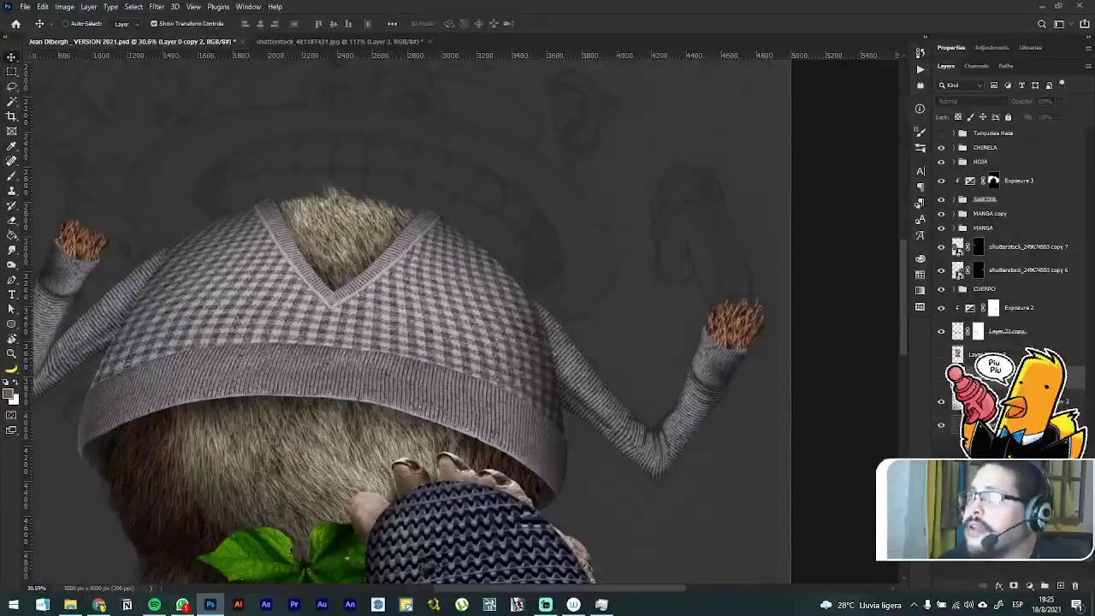
# Step: Switch to Chrome and open shutterstock.com
pyautogui.click(99, 604)
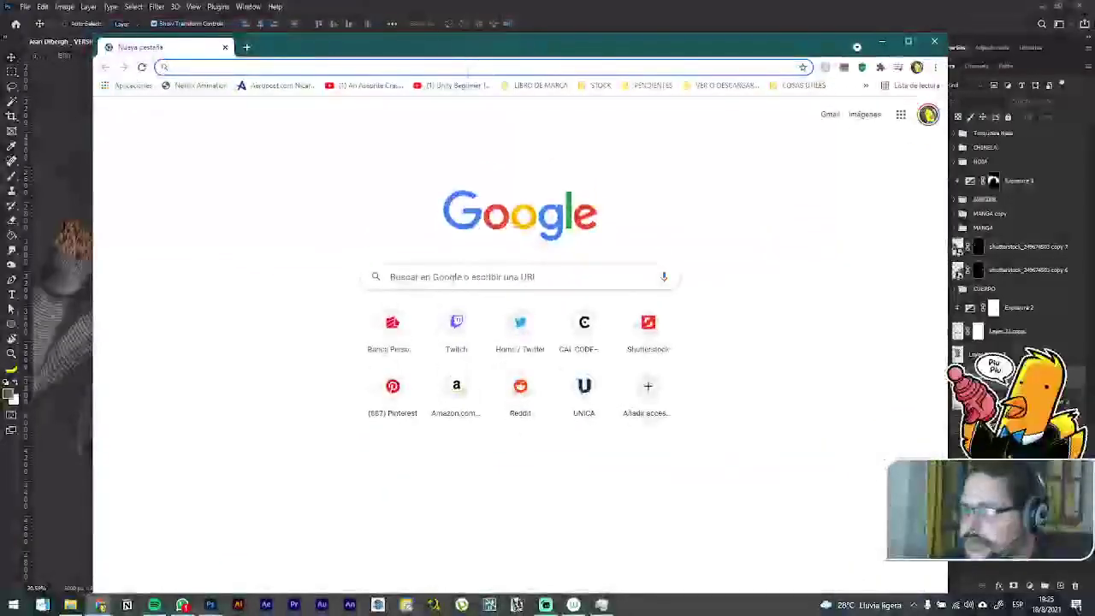
pyautogui.click(468, 68)
pyautogui.write('shutterstock.com')
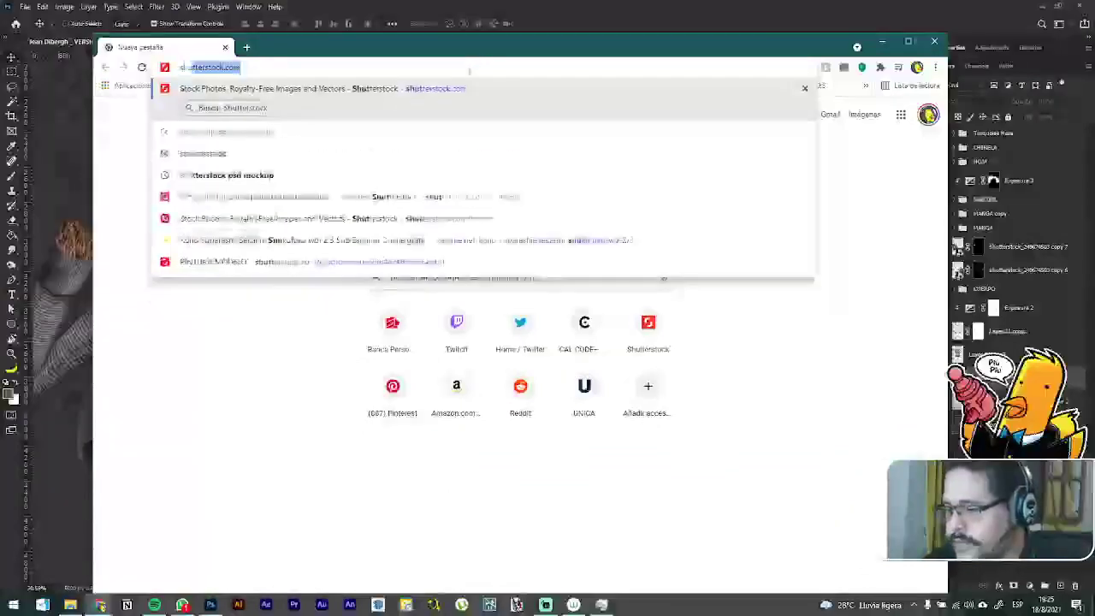
pyautogui.press('Return')
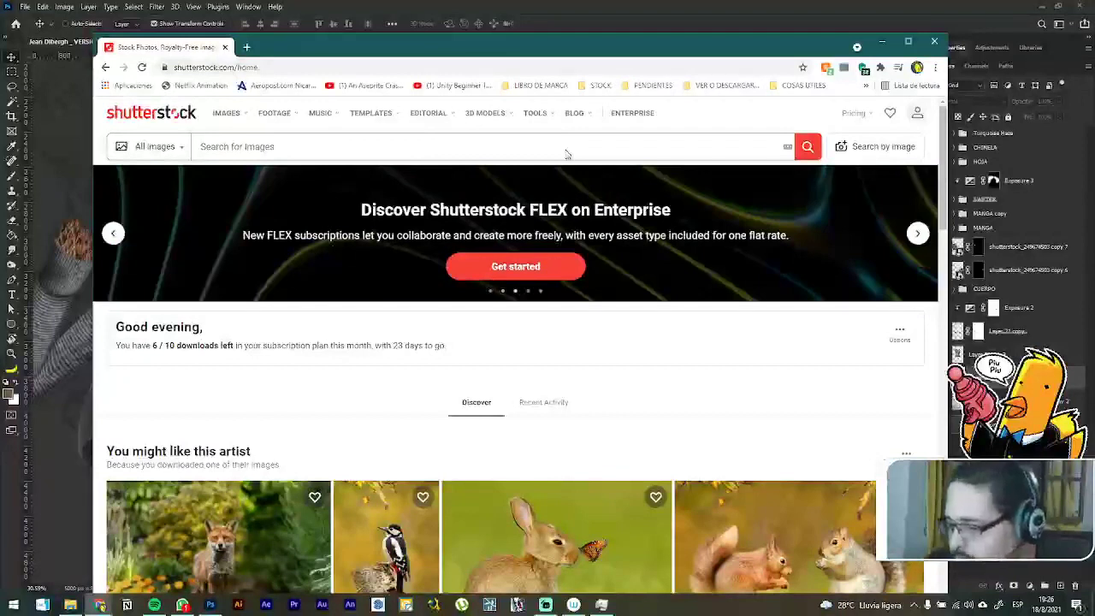
# Step: Search the Shutterstock image library for "monkey hand"
pyautogui.click(565, 150)
pyautogui.write('monke')
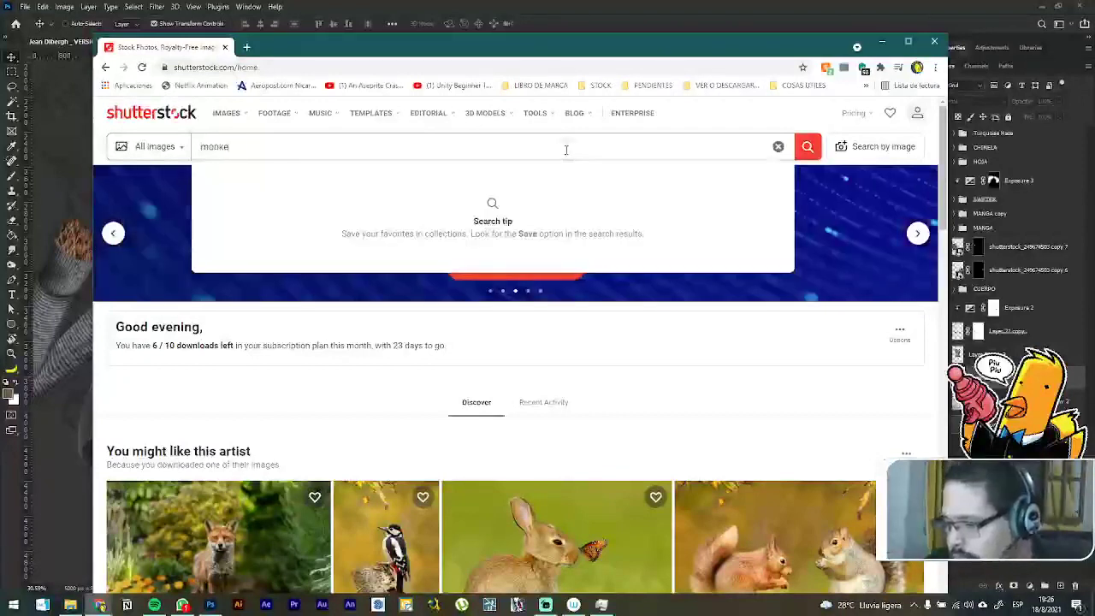
pyautogui.write('y haid')
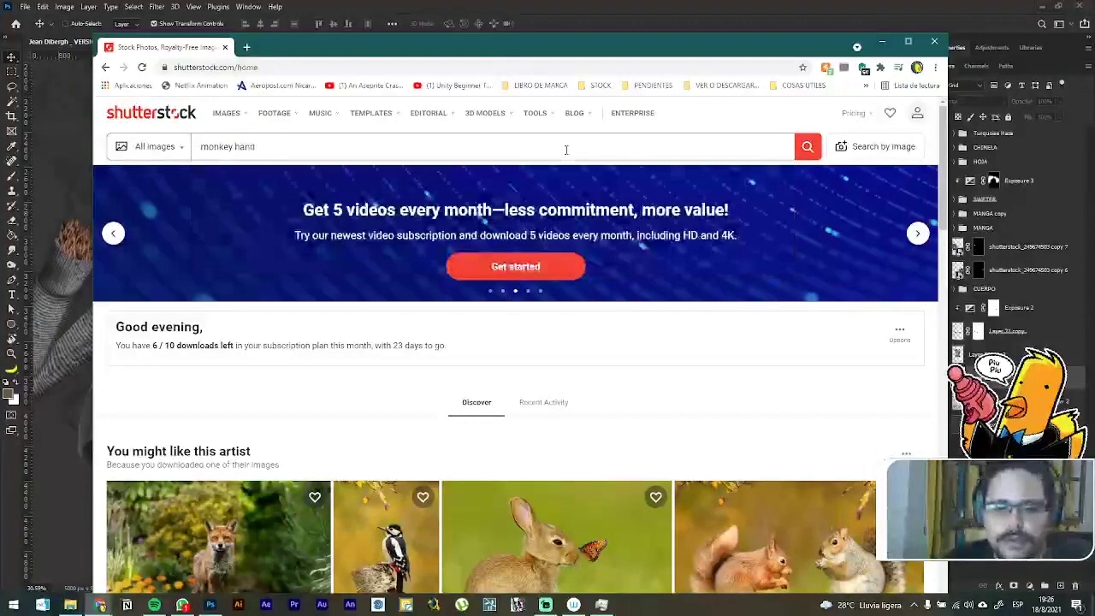
pyautogui.press('Return')
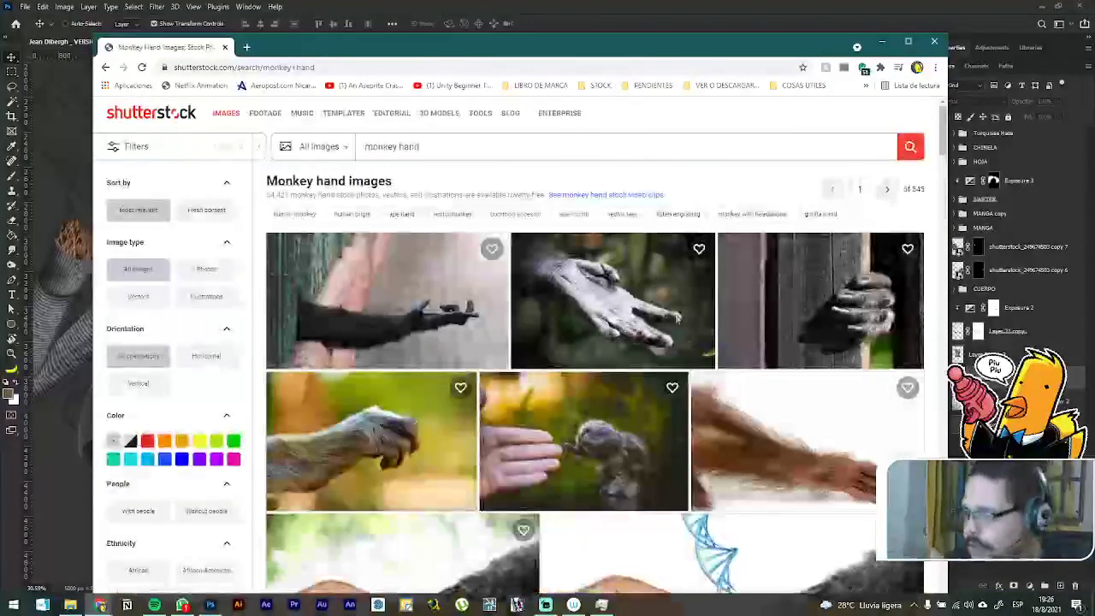
# Step: Look over the first monkey hand results and restrict the image type to Photos
pyautogui.scroll(-1, 674, 315)
pyautogui.scroll(-3, 774, 385)
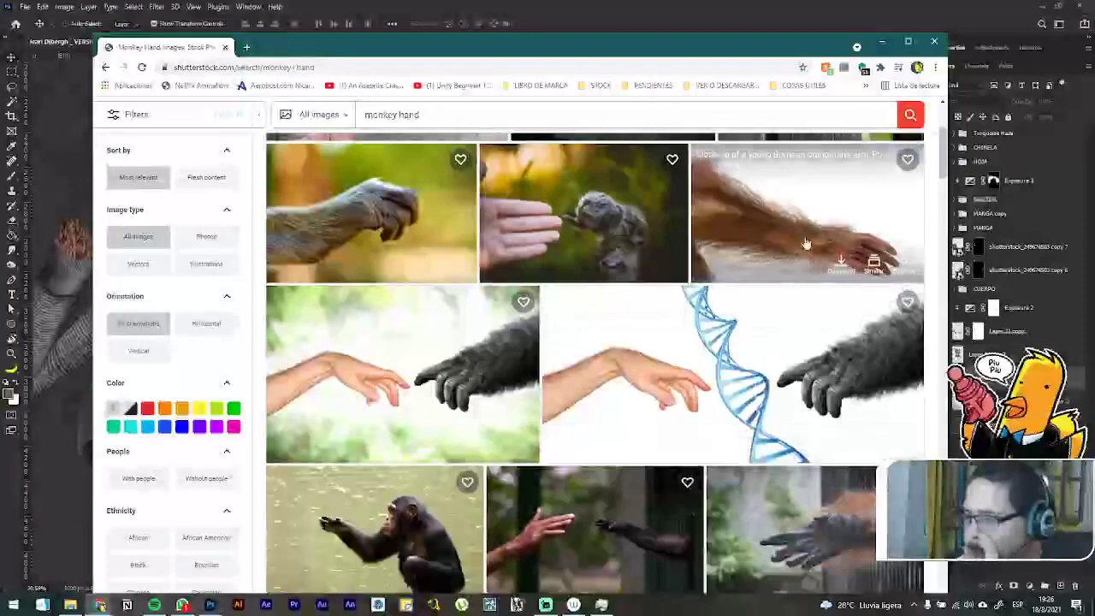
pyautogui.scroll(-5, 798, 271)
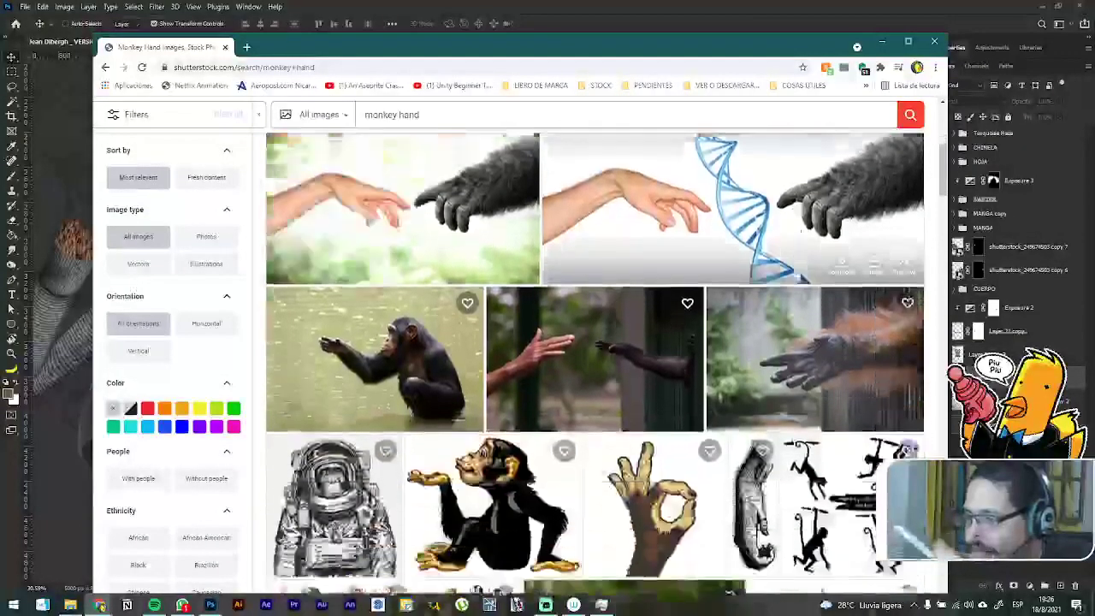
pyautogui.scroll(-6, 798, 274)
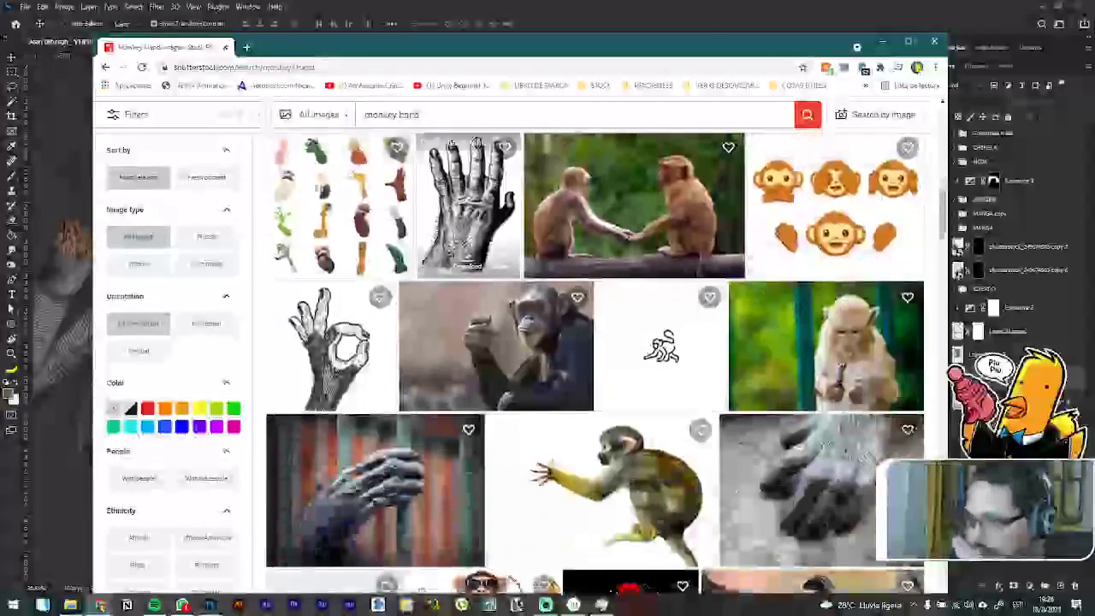
pyautogui.click(202, 240)
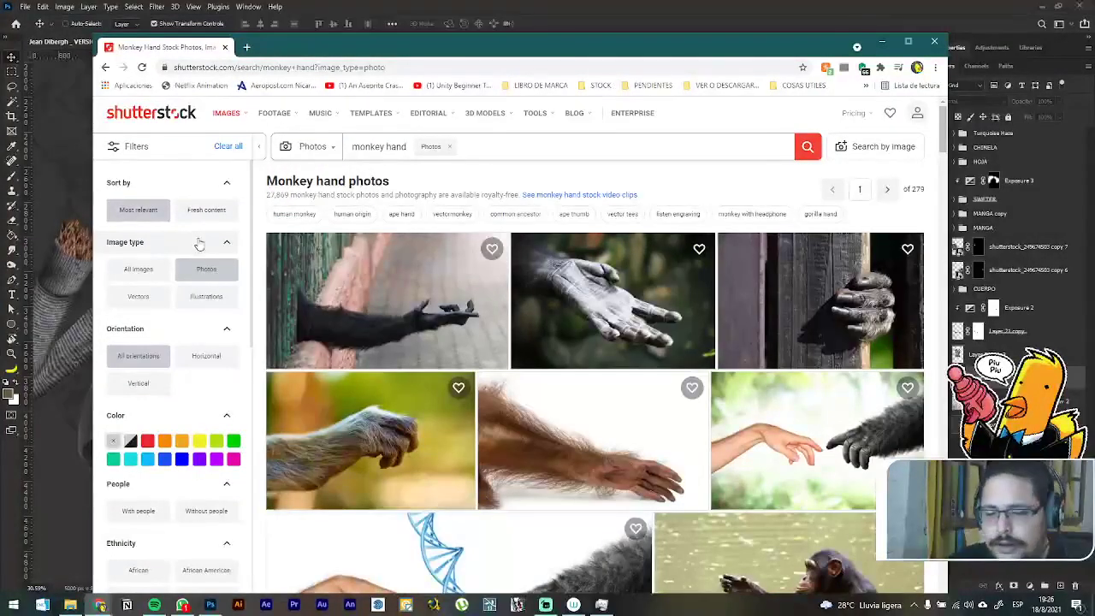
# Step: Look through the first page of monkey hand photos for a hand pose that suits the character
pyautogui.scroll(-2, 624, 348)
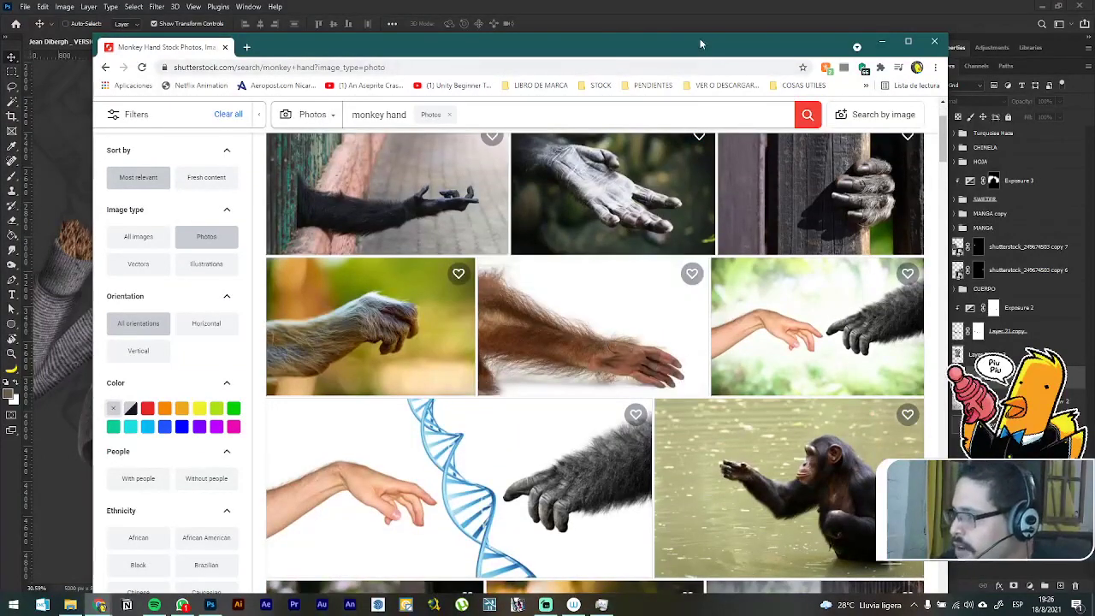
pyautogui.moveTo(700, 38); pyautogui.dragTo(707, 70)
pyautogui.scroll(-3, 622, 275)
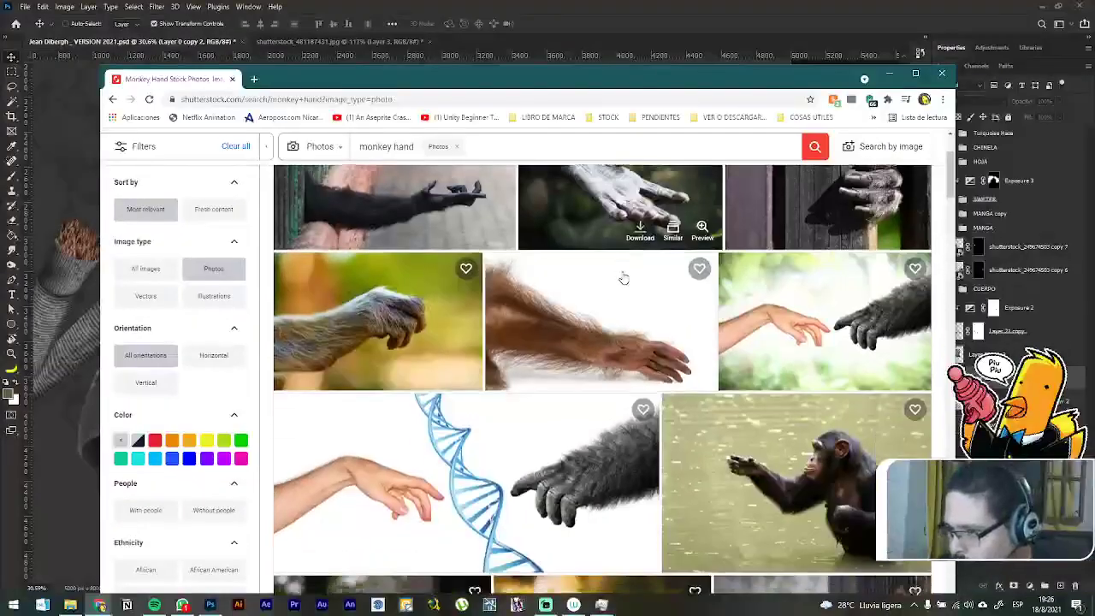
pyautogui.scroll(-3, 622, 275)
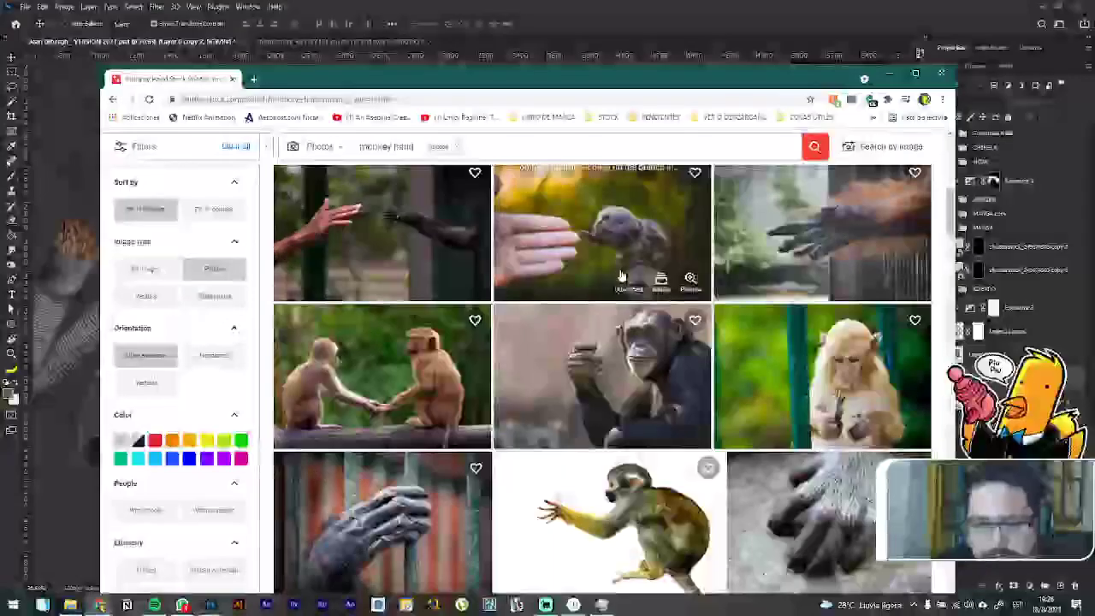
pyautogui.scroll(-3, 621, 275)
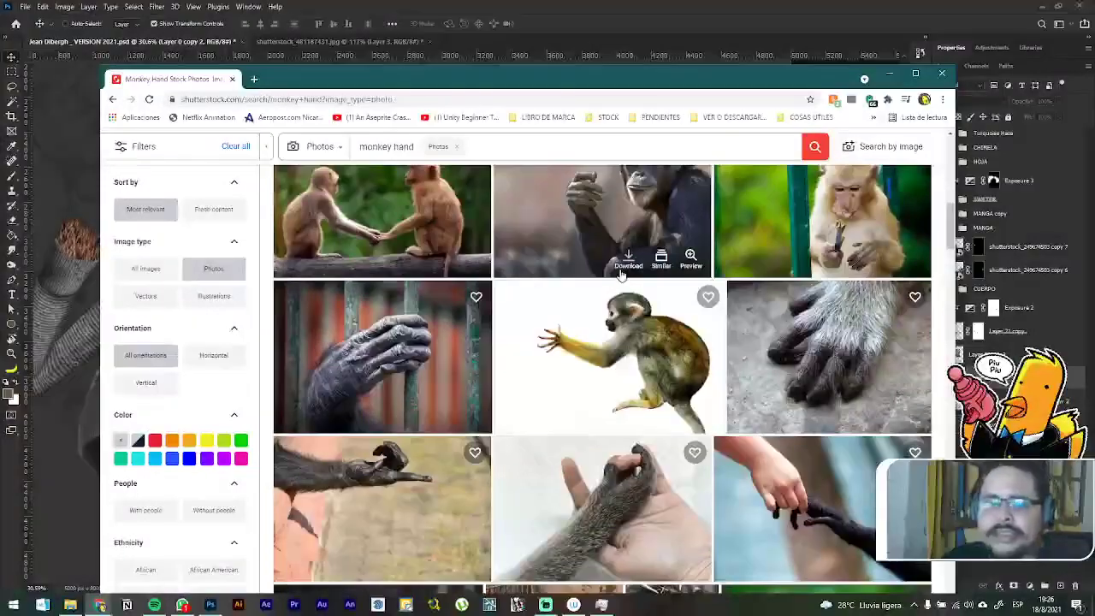
pyautogui.scroll(-10, 622, 272)
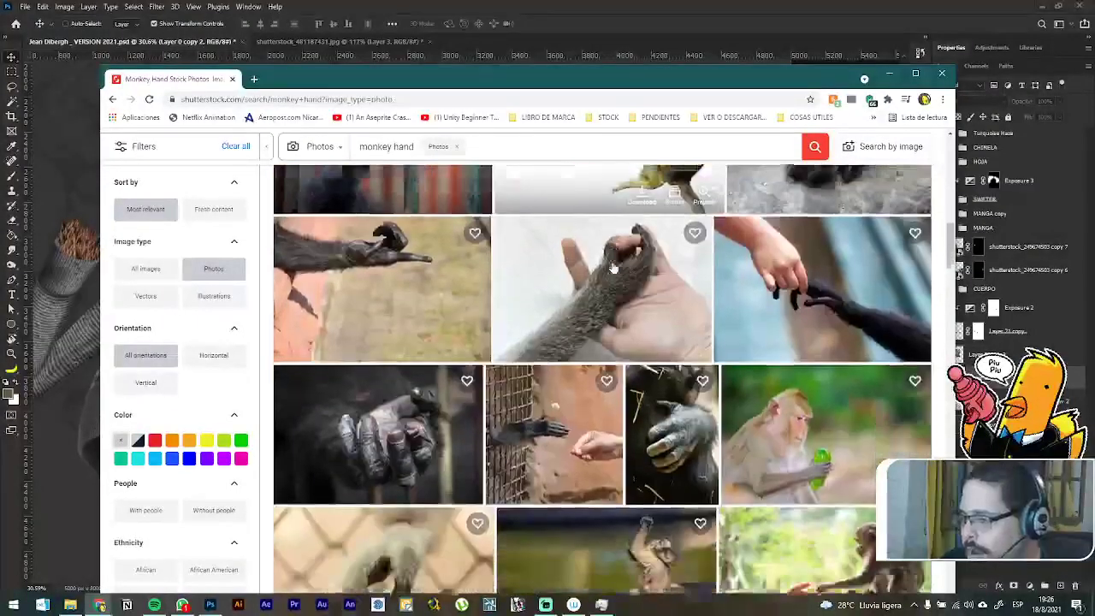
pyautogui.scroll(-1, 613, 267)
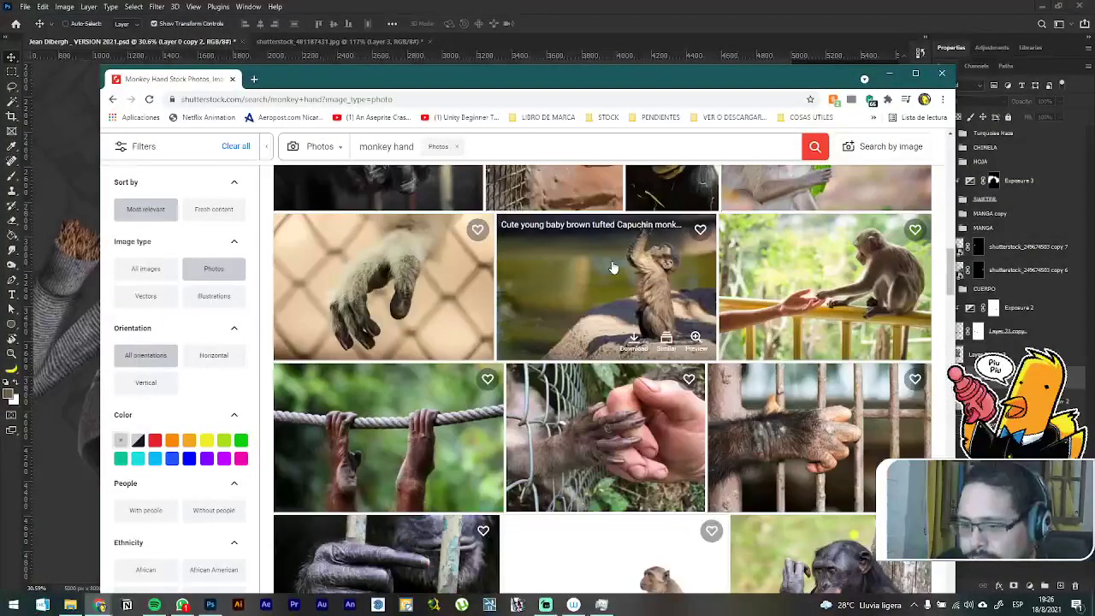
pyautogui.scroll(-5, 613, 268)
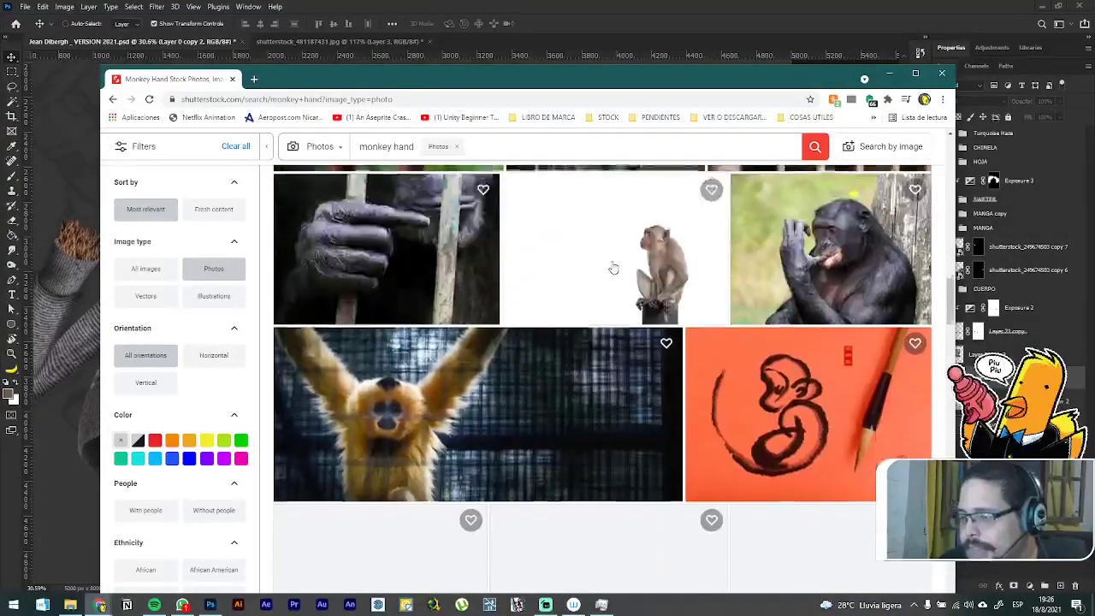
pyautogui.scroll(-2, 543, 362)
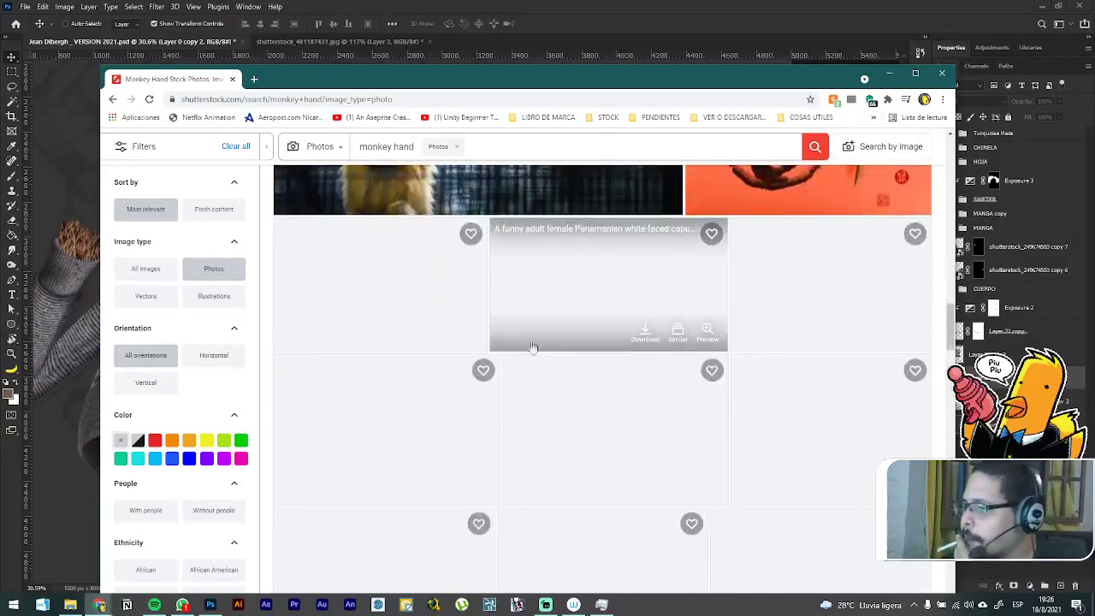
pyautogui.scroll(10, 532, 347)
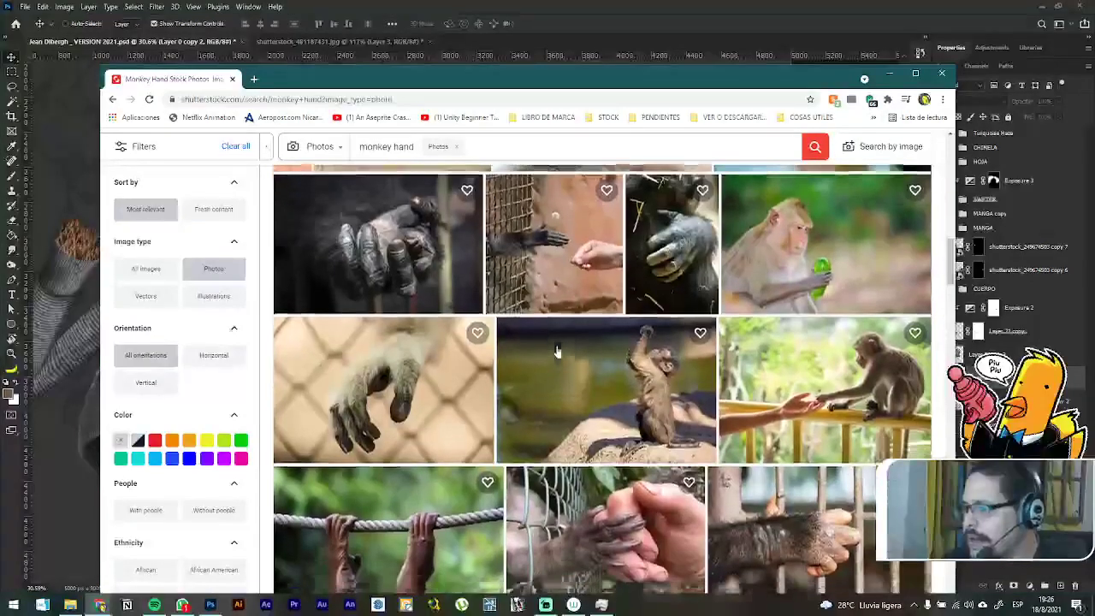
pyautogui.scroll(-10, 557, 350)
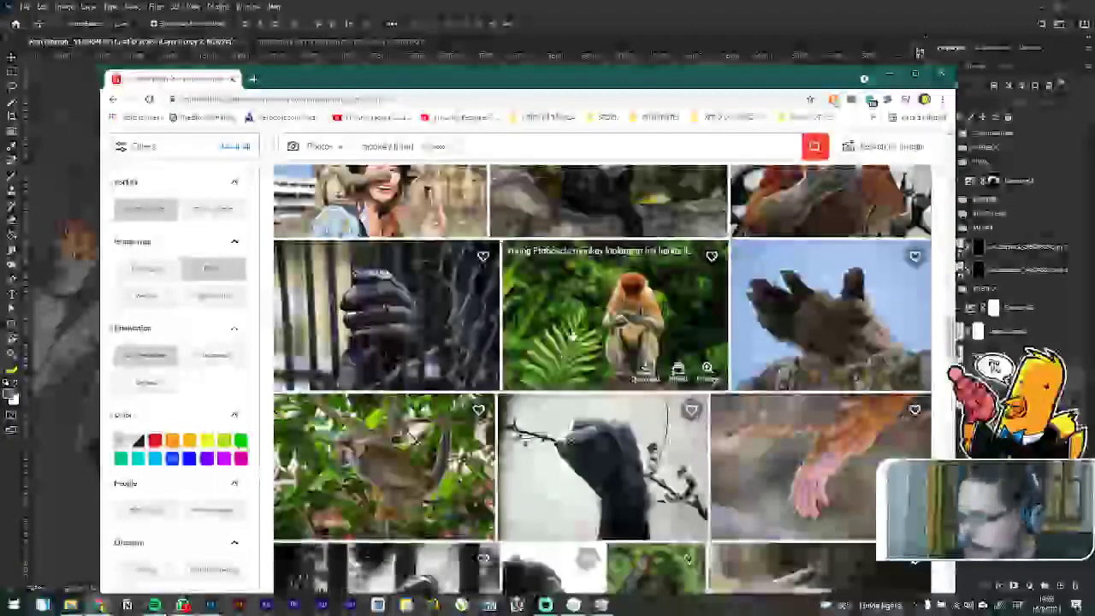
pyautogui.scroll(2, 564, 346)
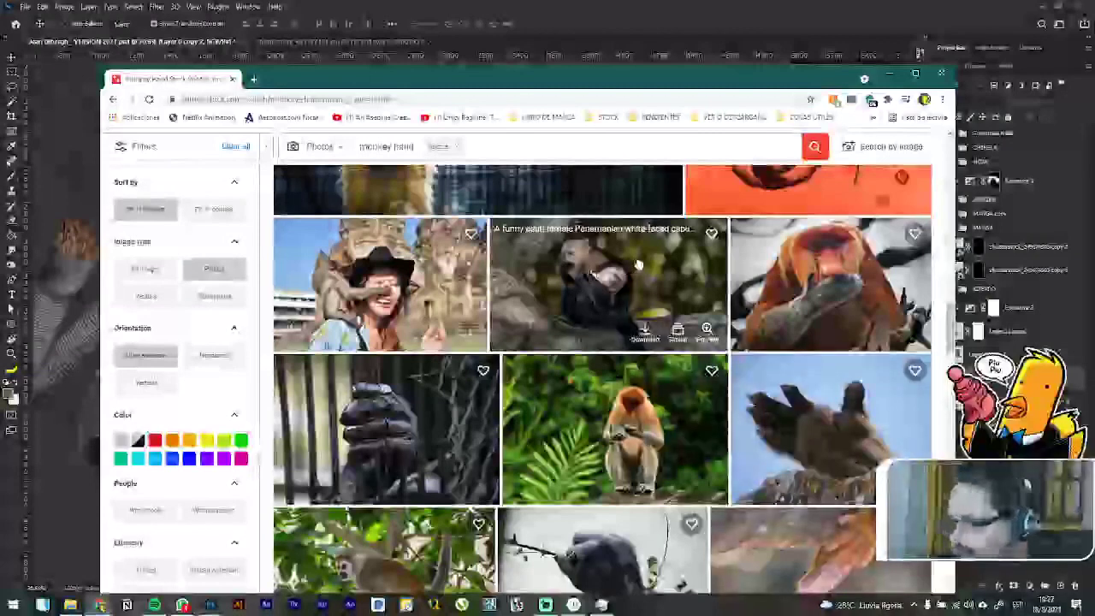
pyautogui.scroll(-10, 637, 266)
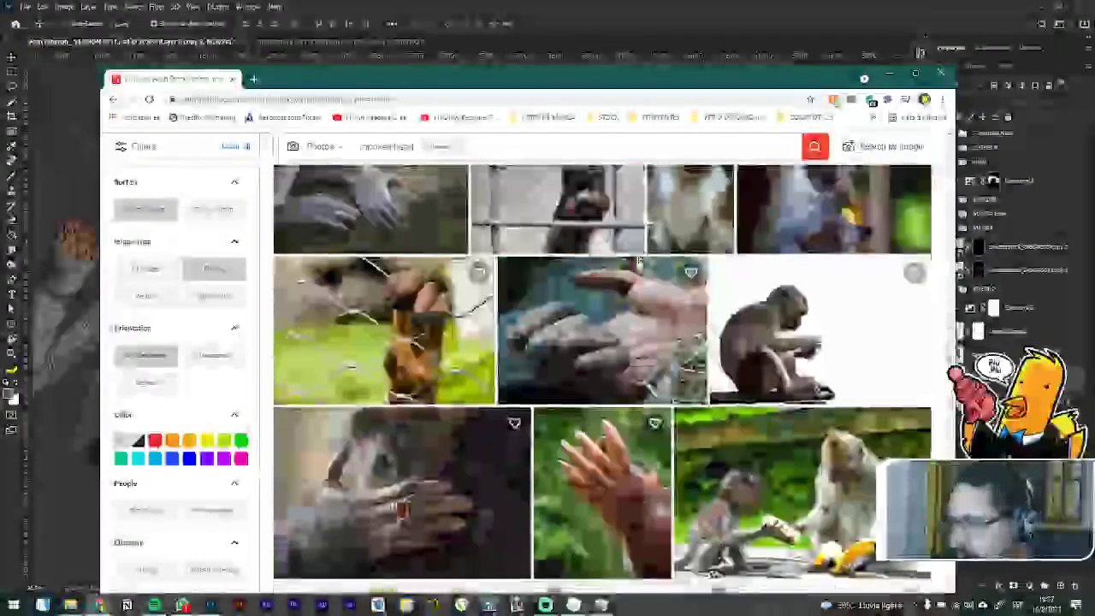
pyautogui.scroll(-3, 637, 266)
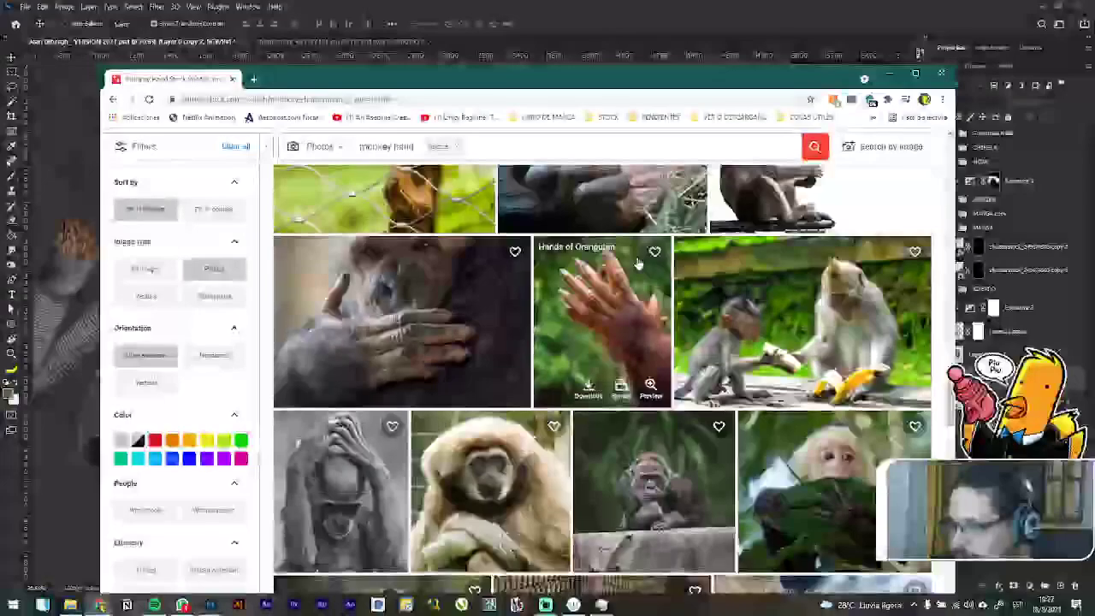
pyautogui.scroll(-3, 637, 265)
pyautogui.scroll(-4, 639, 266)
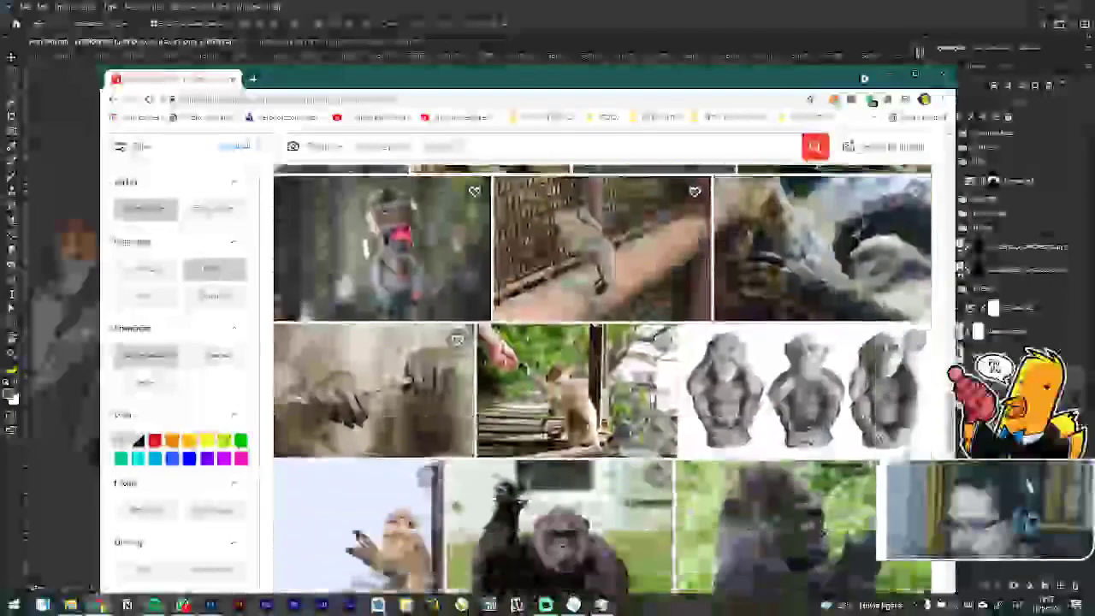
pyautogui.scroll(-1, 637, 268)
pyautogui.scroll(-8, 638, 267)
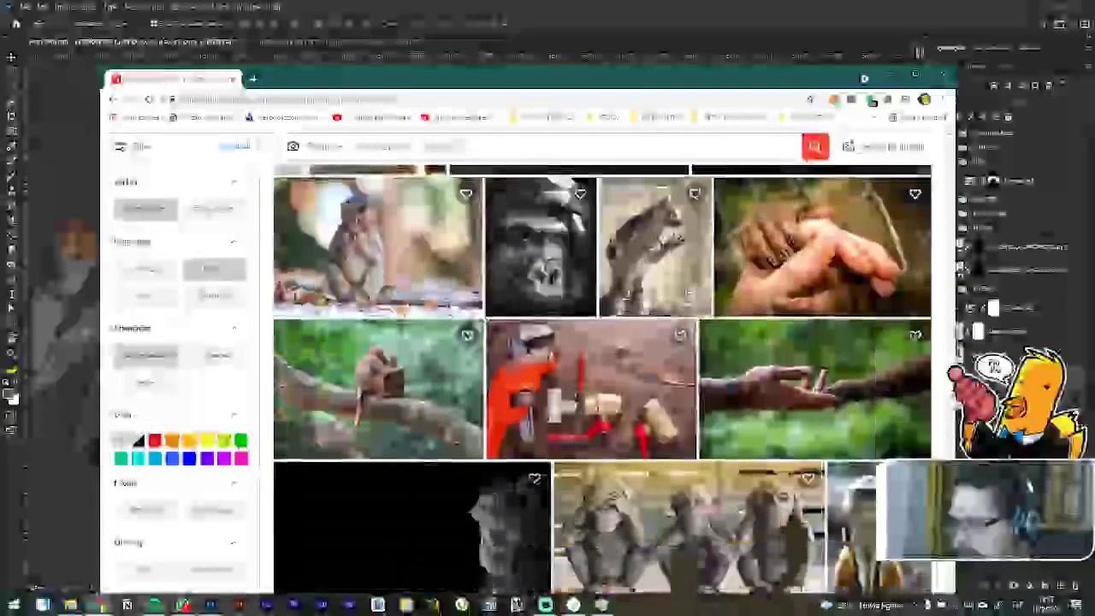
pyautogui.scroll(-3, 644, 266)
pyautogui.scroll(-3, 641, 267)
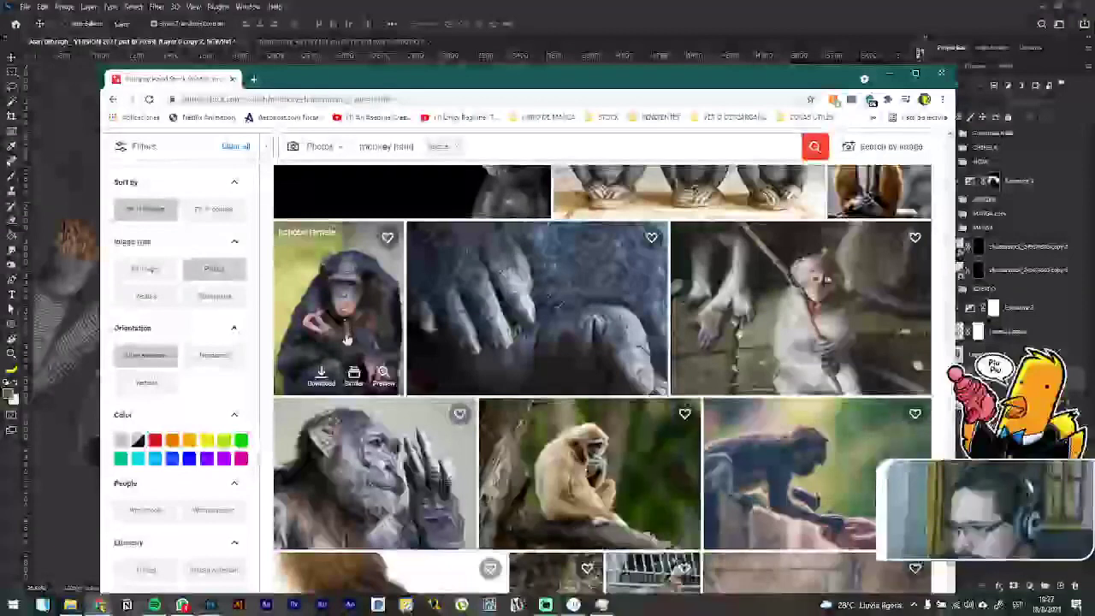
# Step: Open the bonobo female photo in a separate tab and examine it together with its similar images
pyautogui.middleClick(346, 335)
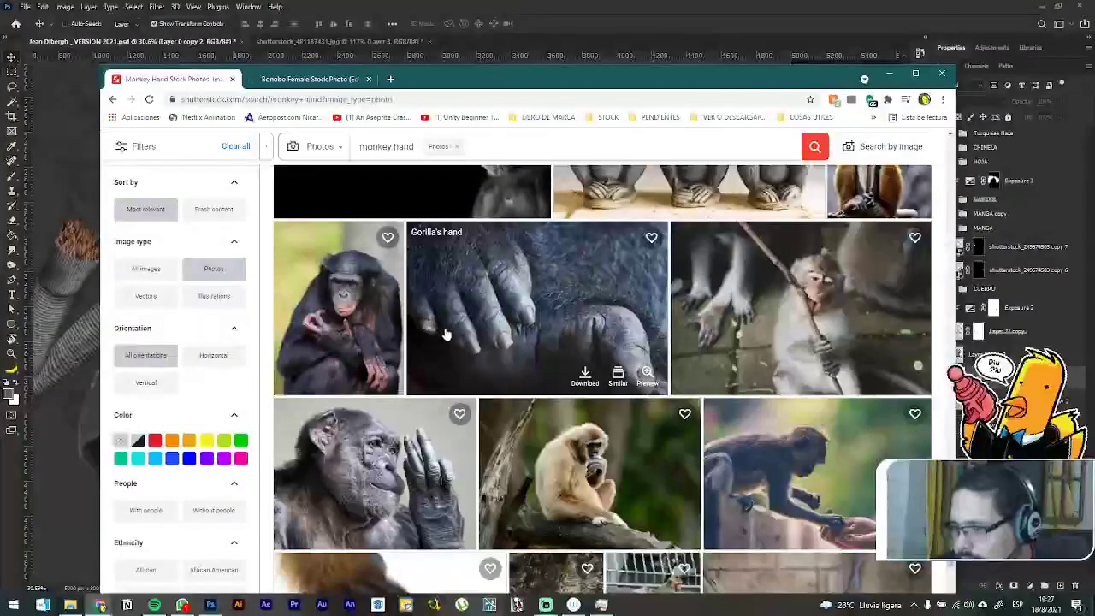
pyautogui.scroll(-3, 381, 321)
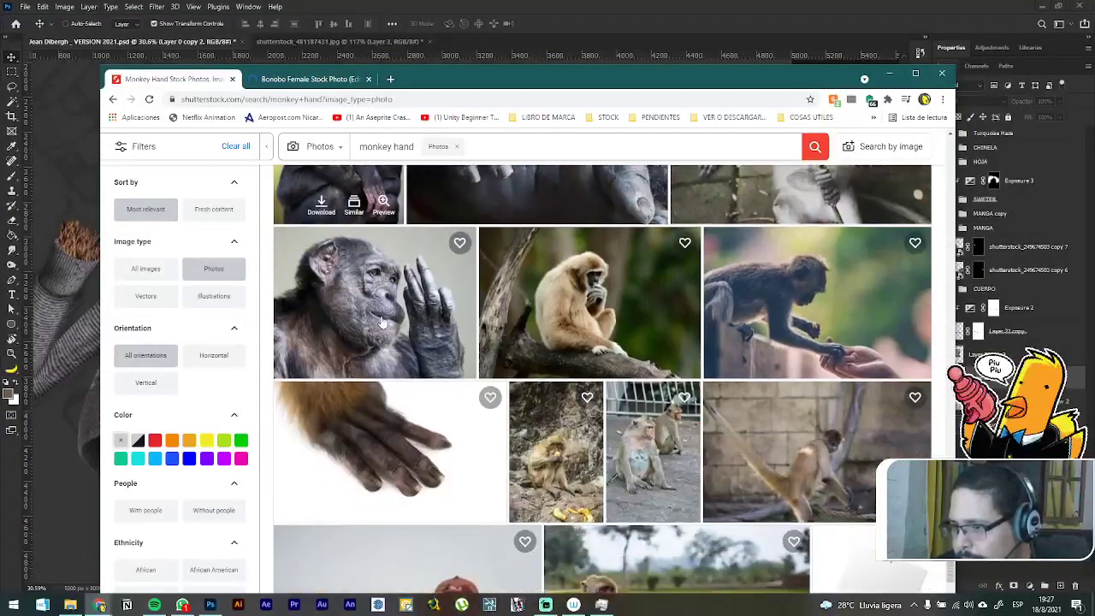
pyautogui.scroll(2, 411, 206)
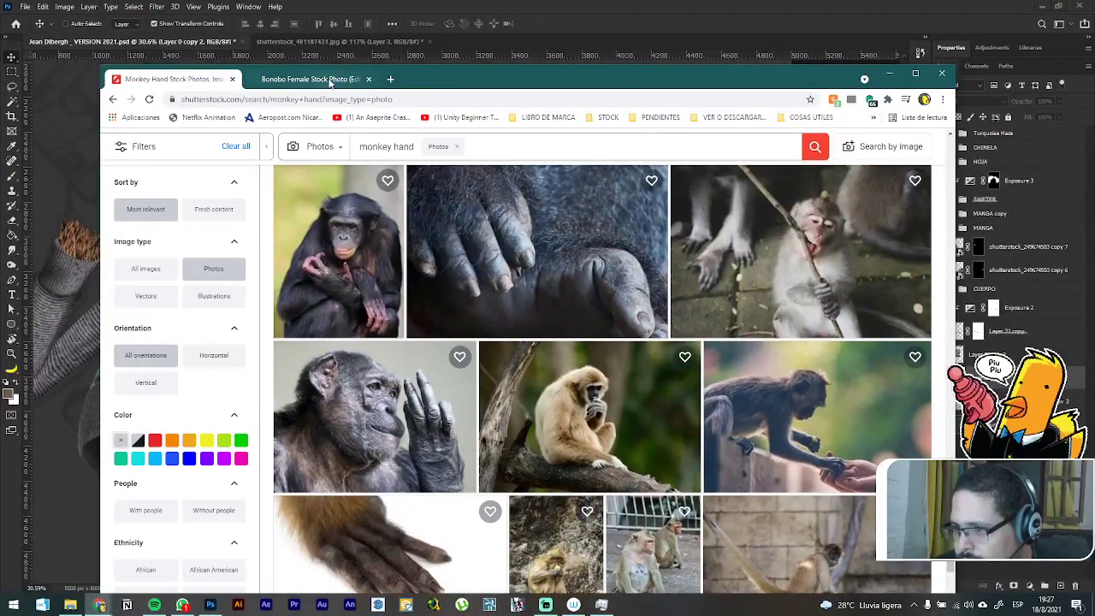
pyautogui.click(330, 80)
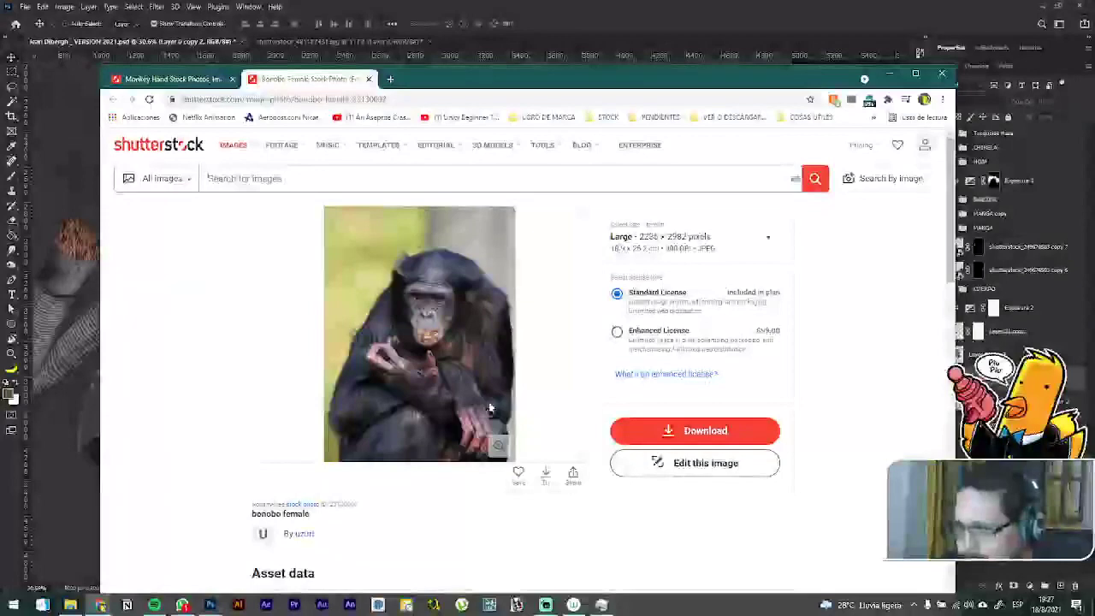
pyautogui.scroll(-5, 488, 402)
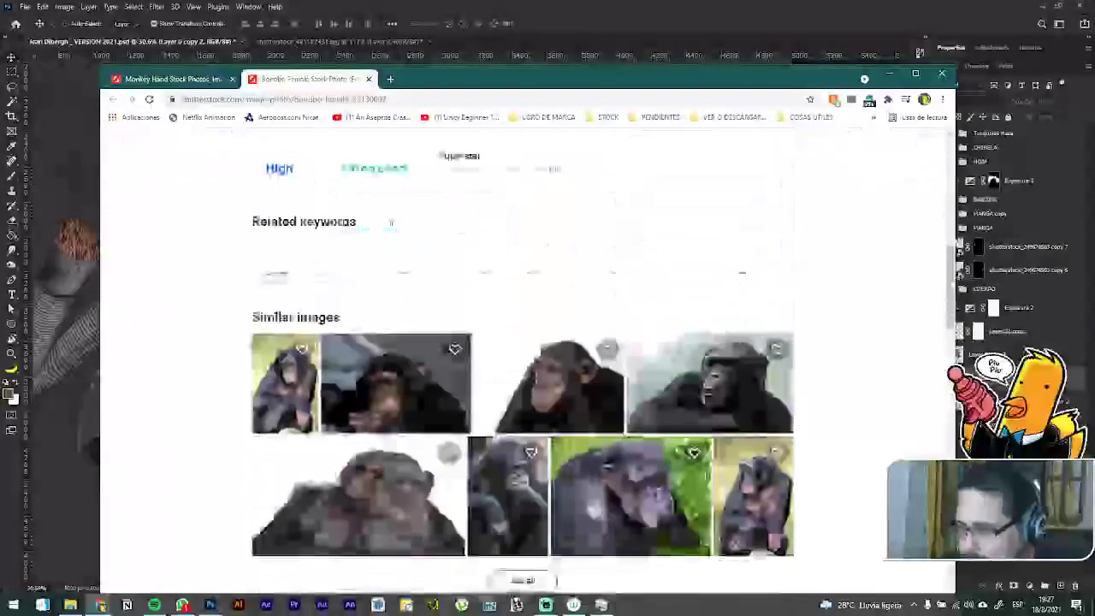
pyautogui.scroll(-2, 479, 380)
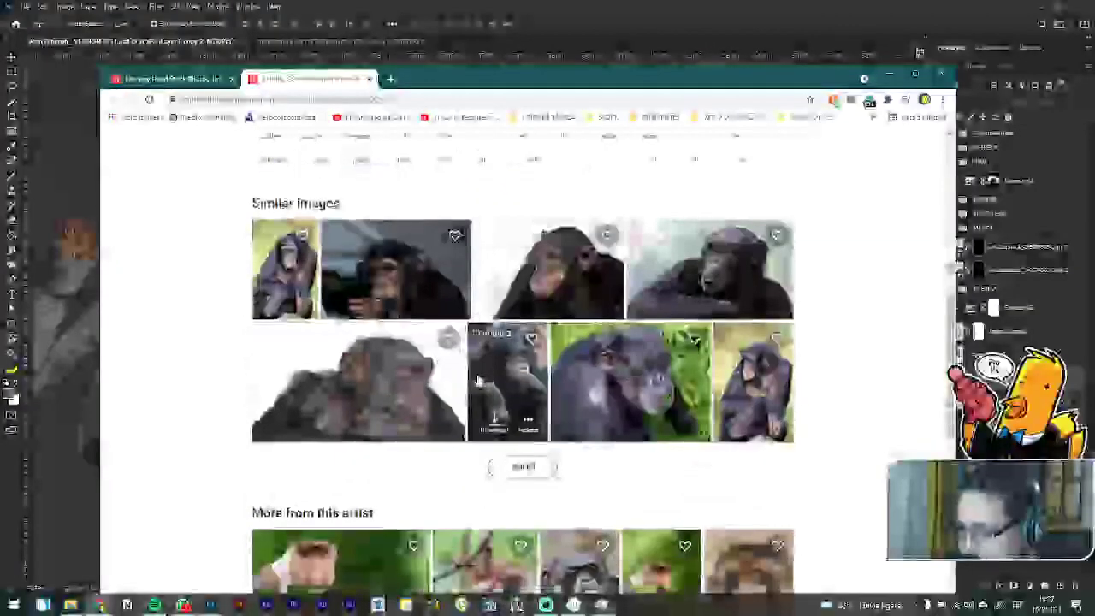
pyautogui.scroll(7, 479, 380)
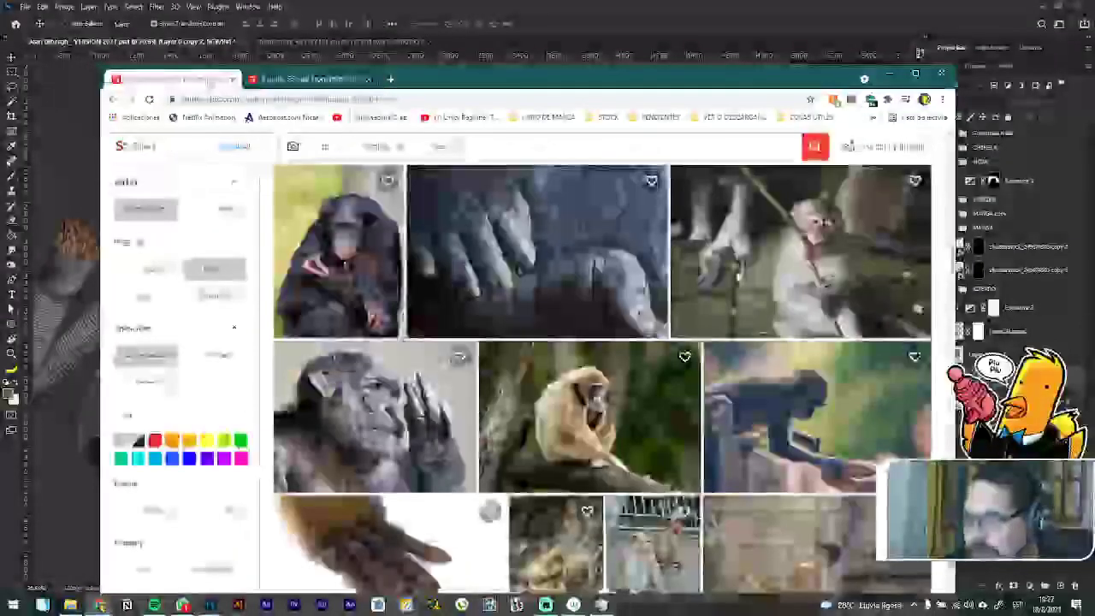
# Step: Return to the monkey hand results and check the remaining photos down to the end of the page
pyautogui.click(212, 80)
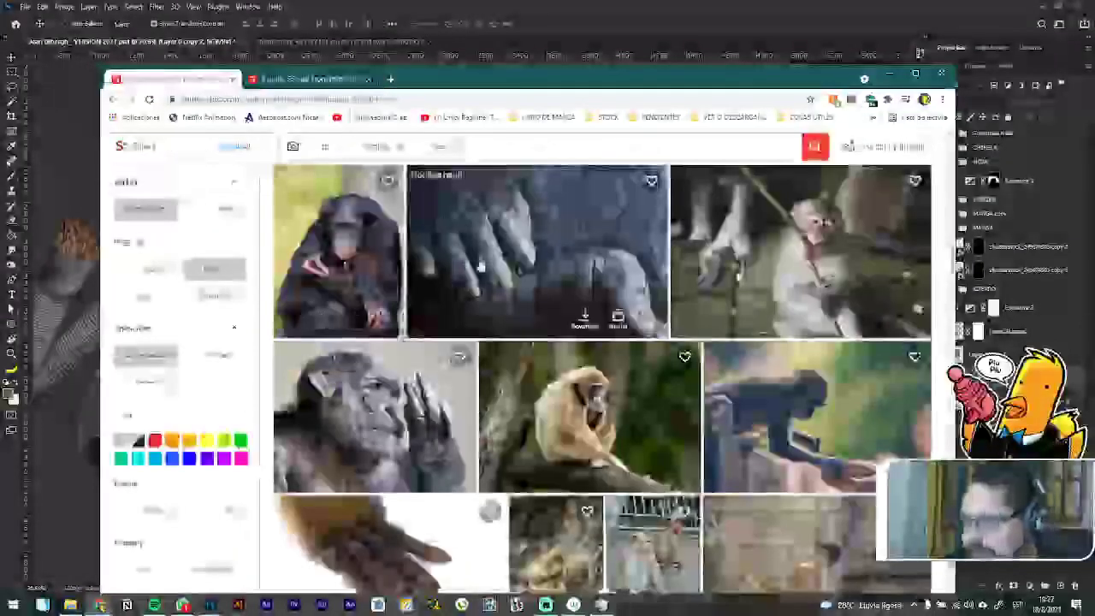
pyautogui.scroll(-3, 489, 277)
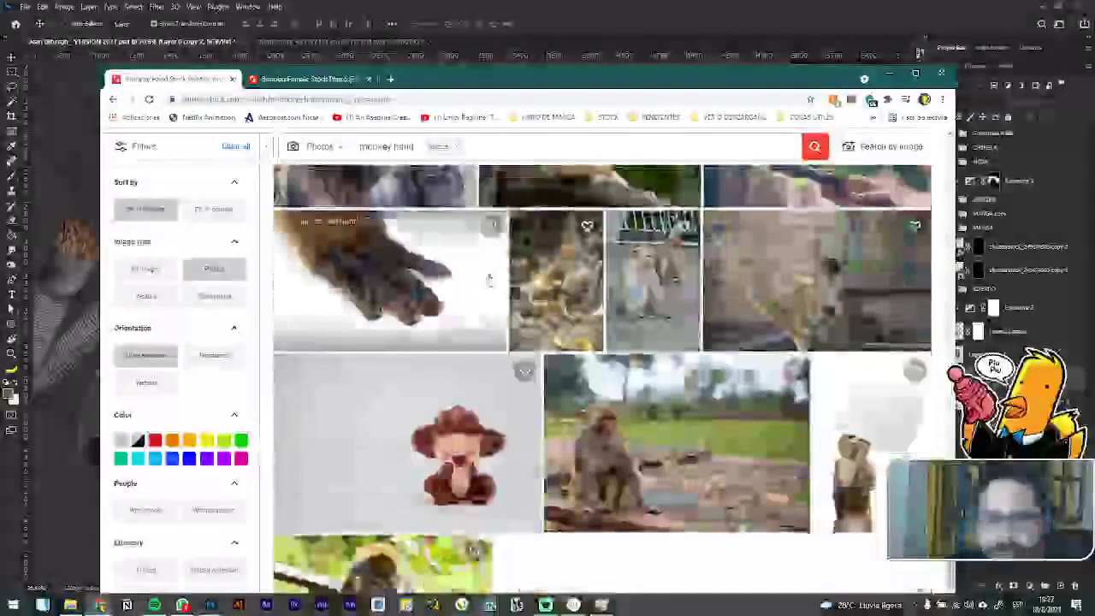
pyautogui.scroll(-5, 489, 277)
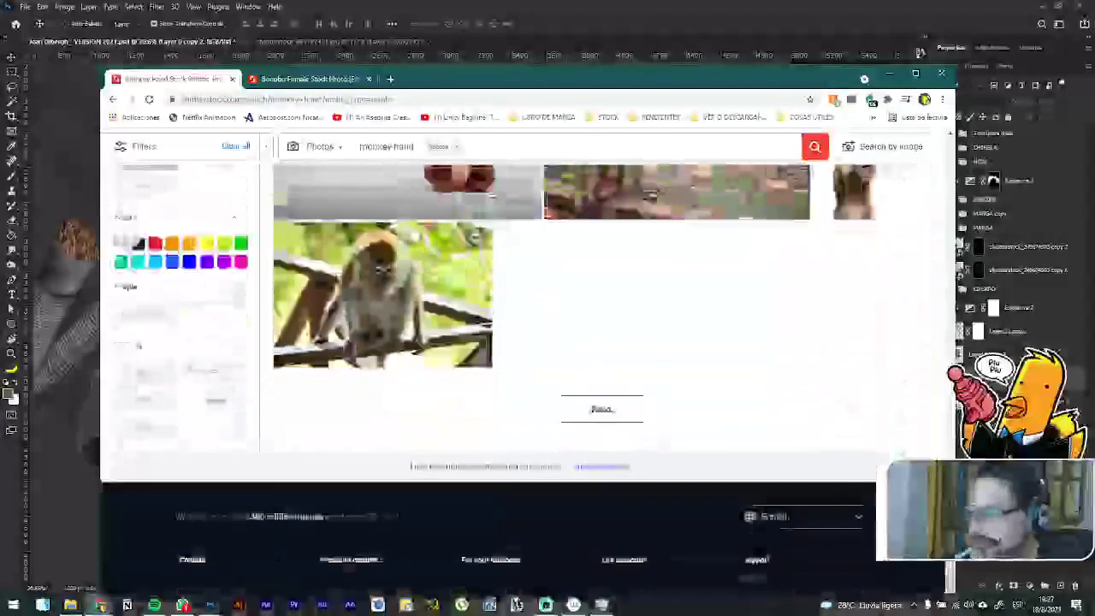
# Step: Change the photo search to "orangutan hand"
pyautogui.doubleClick(387, 147)
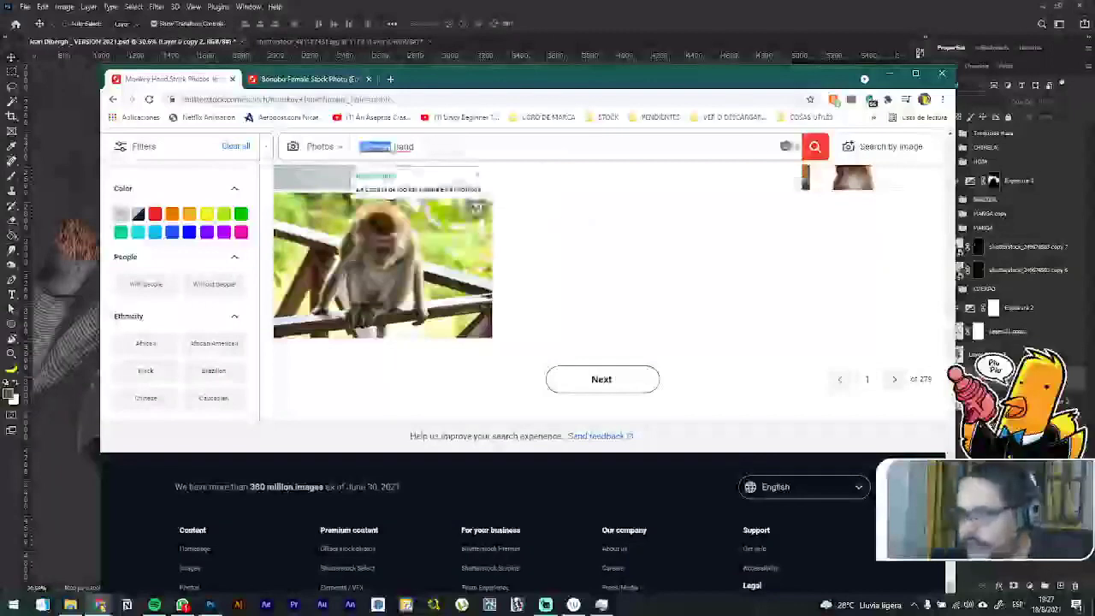
pyautogui.write('orangutan')
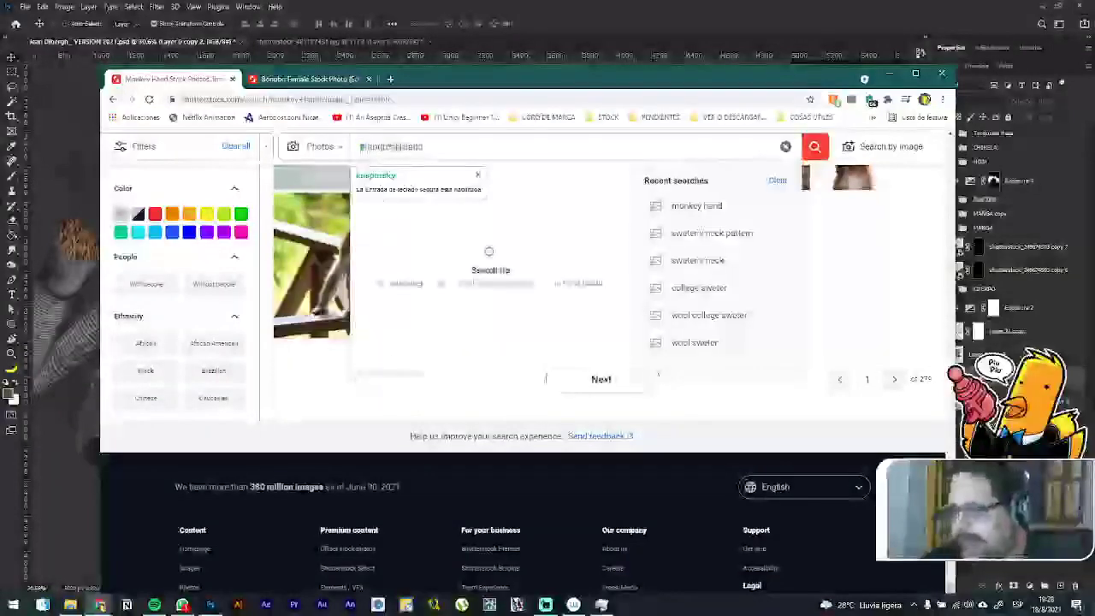
pyautogui.press('Return')
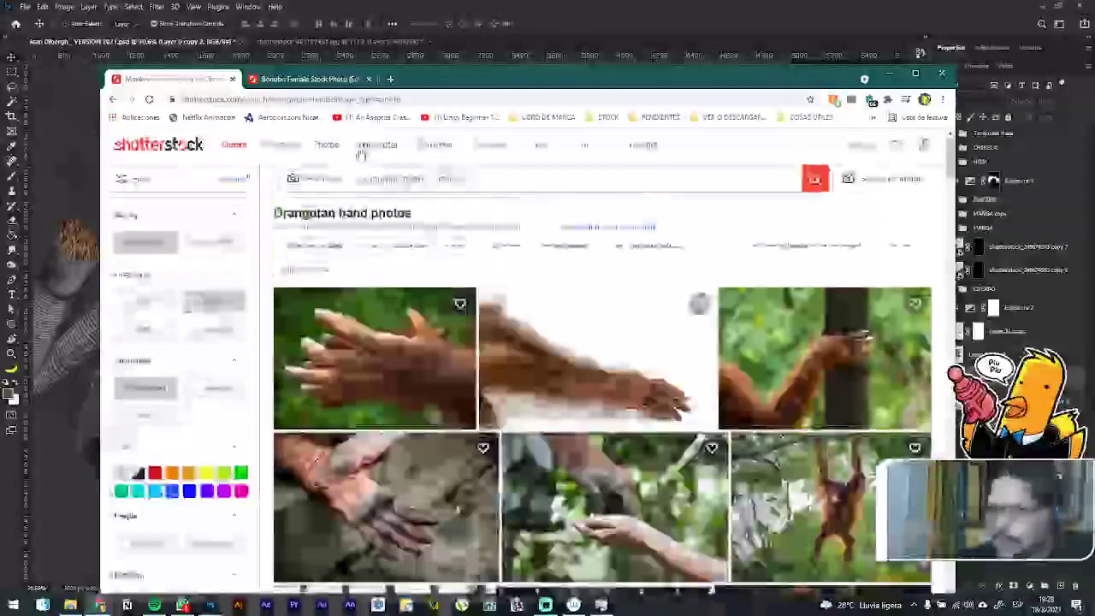
# Step: Look through the orangutan hand photos for a hand pose that suits the character
pyautogui.scroll(-4, 460, 365)
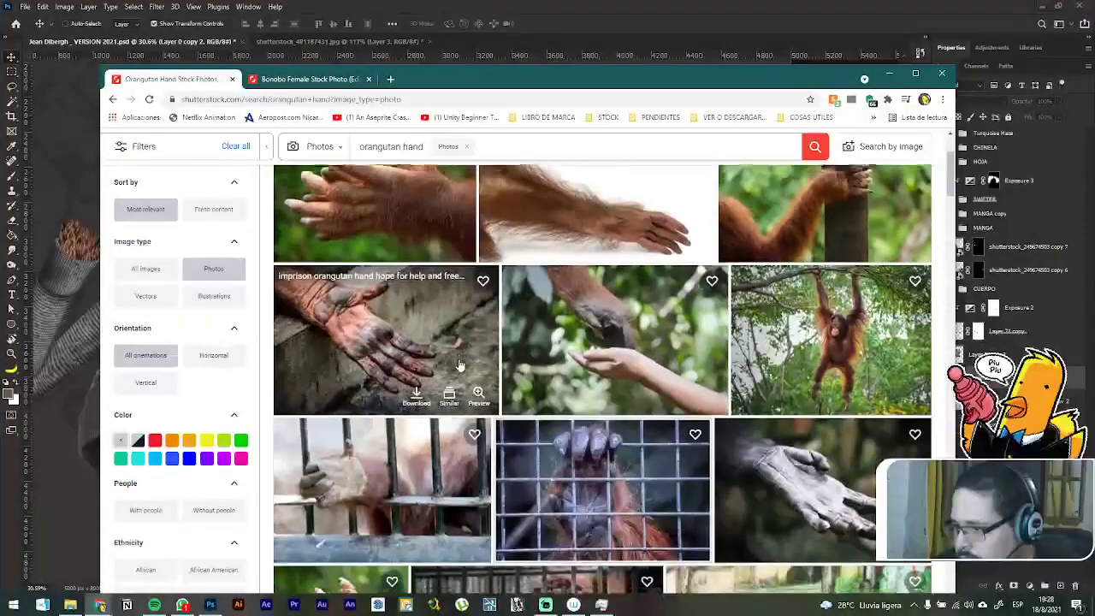
pyautogui.scroll(-1, 459, 365)
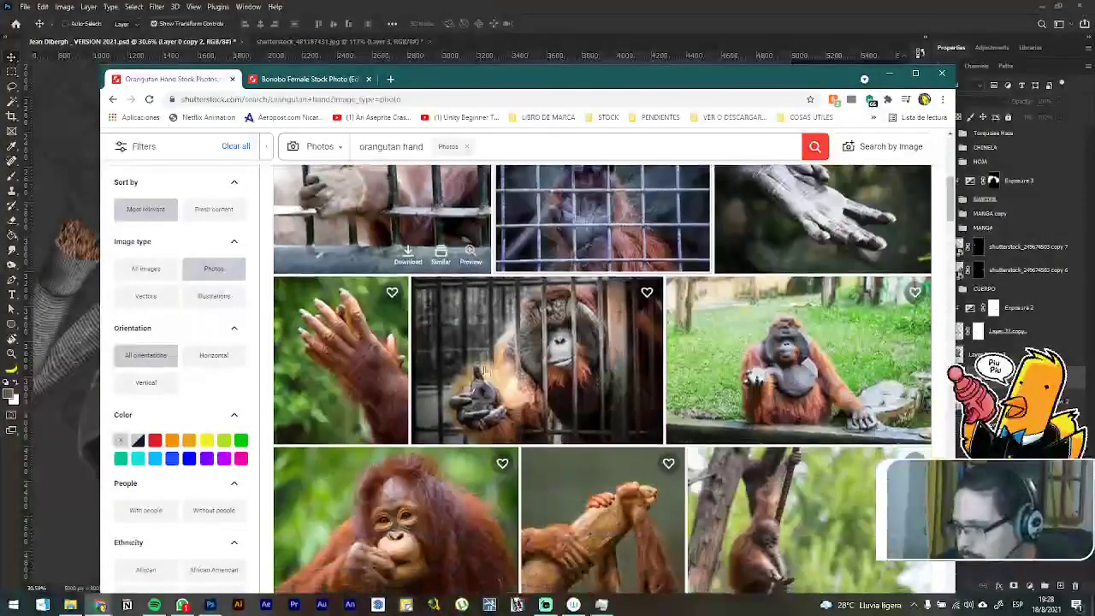
pyautogui.scroll(-1, 514, 382)
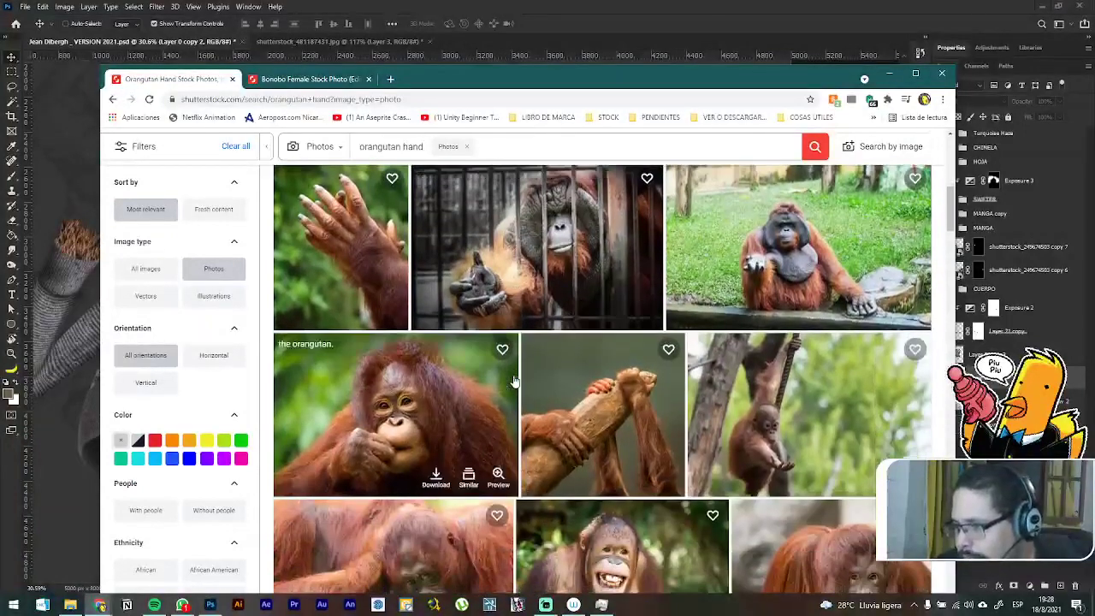
pyautogui.scroll(-2, 513, 382)
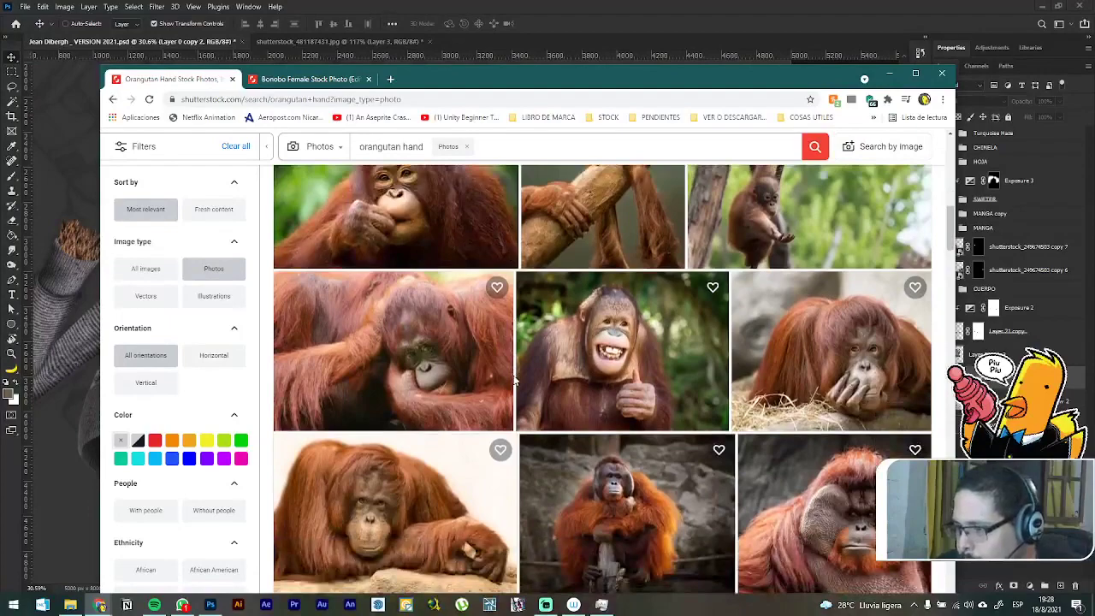
pyautogui.scroll(-3, 513, 382)
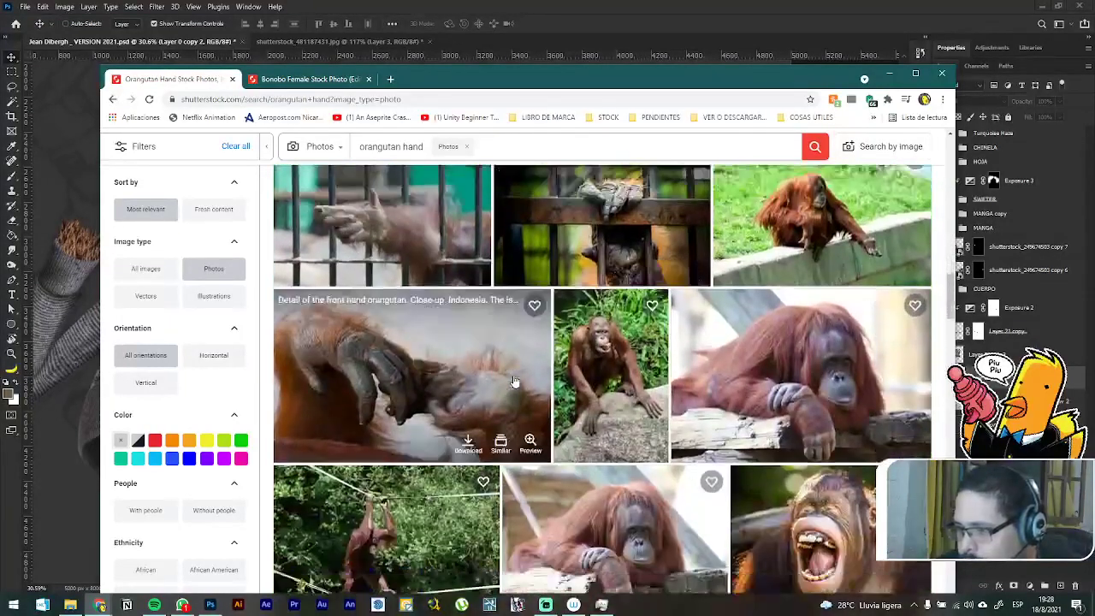
pyautogui.scroll(-1, 513, 383)
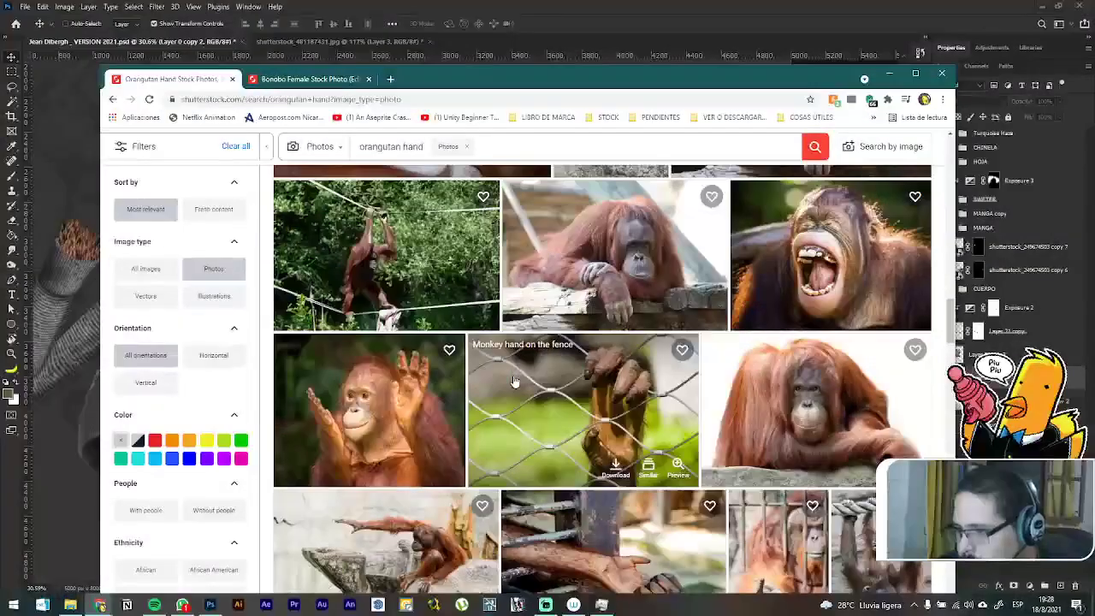
pyautogui.scroll(-1, 514, 381)
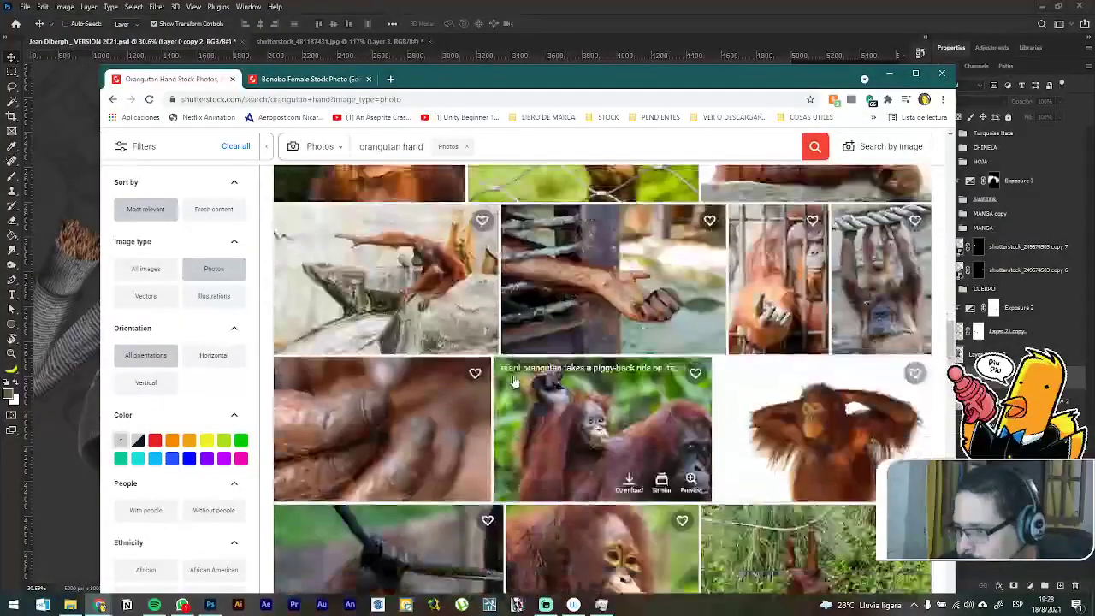
pyautogui.scroll(-3, 514, 382)
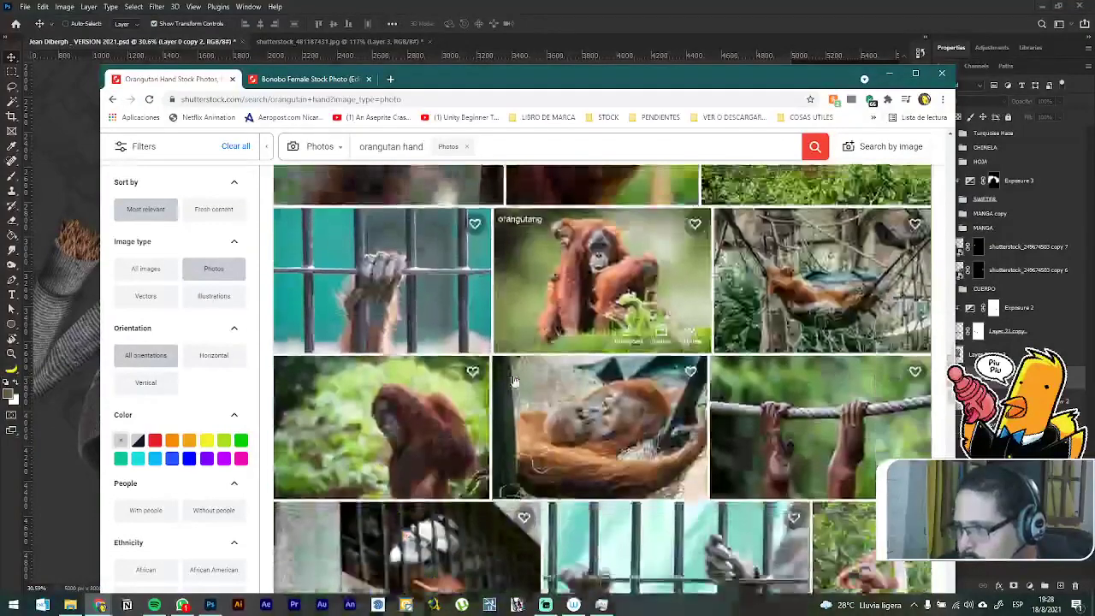
# Step: Recheck the bonobo female photo, and open the photo of the orangutan swinging on a rope in a separate tab
pyautogui.click(325, 79)
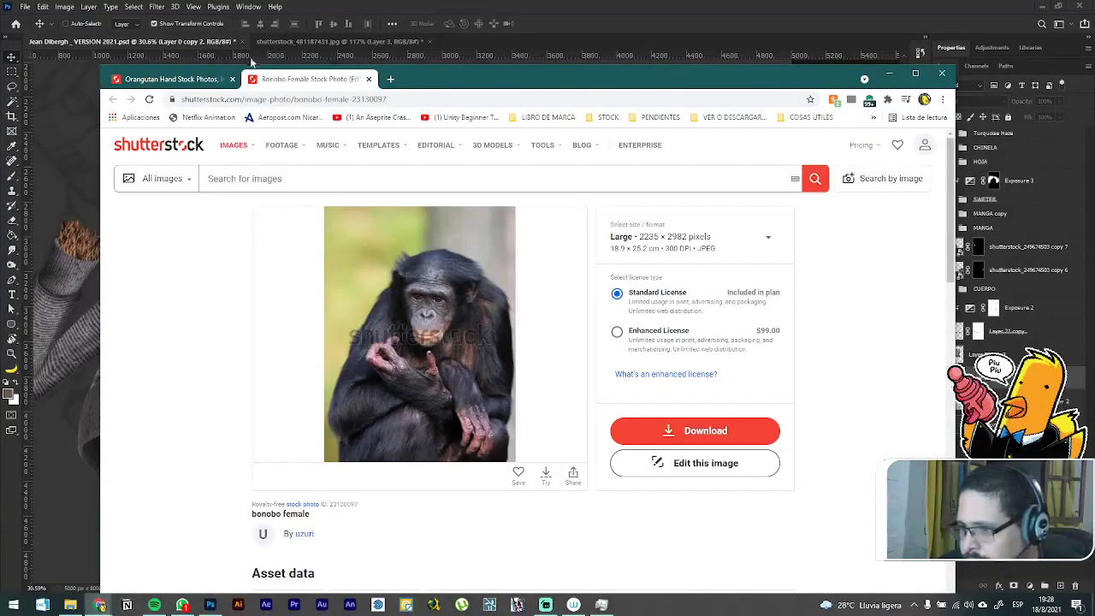
pyautogui.click(173, 79)
pyautogui.scroll(-2, 482, 325)
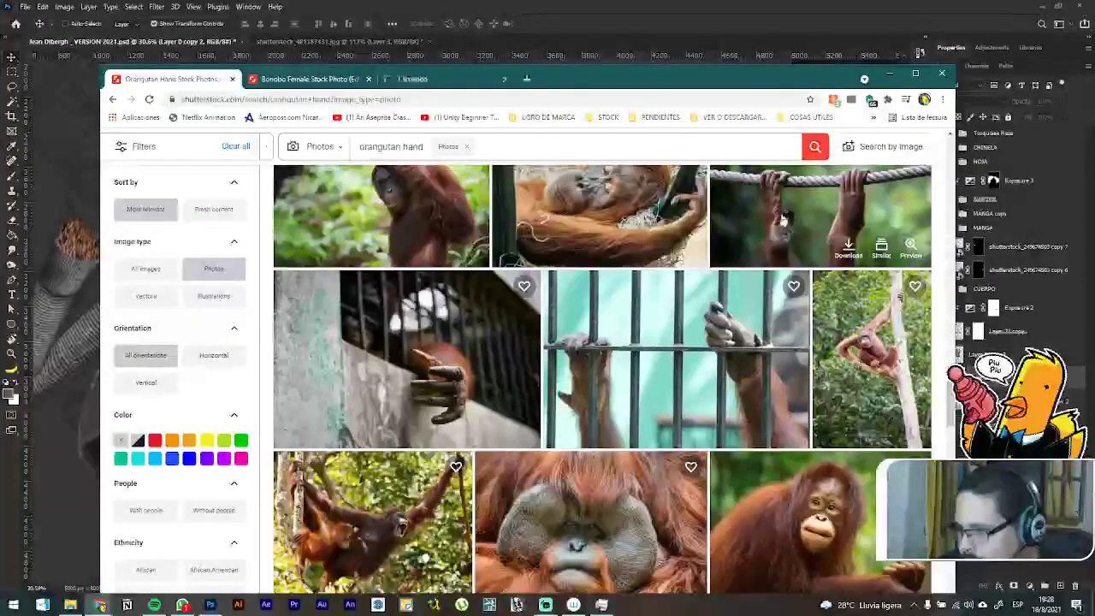
# Step: Continue through the orangutan hand results and open the adult female orangutan photo in a separate tab
pyautogui.scroll(-2, 717, 306)
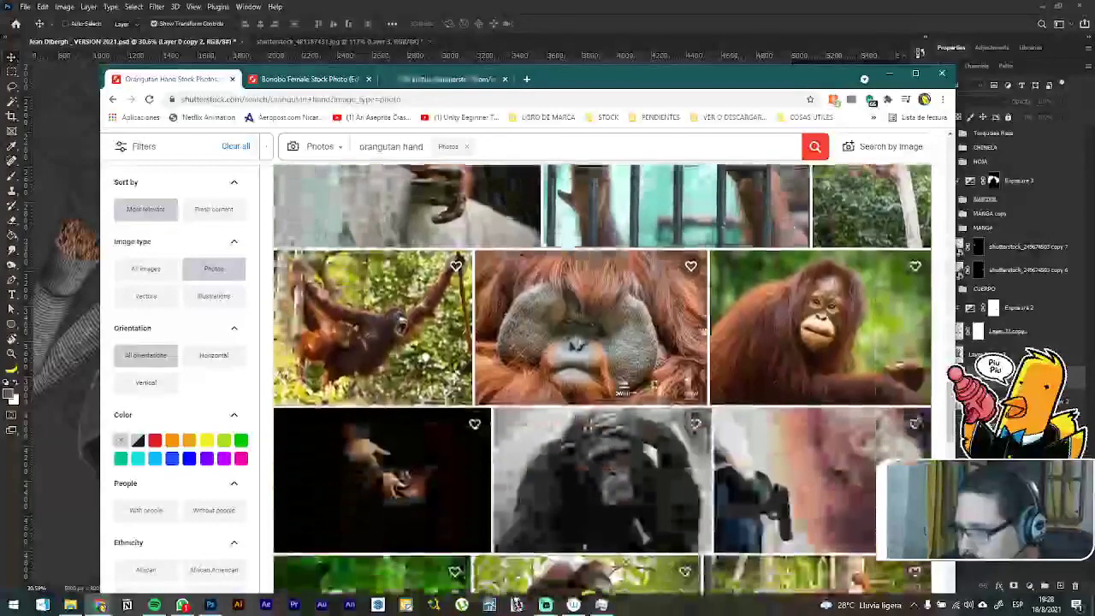
pyautogui.scroll(-2, 599, 308)
pyautogui.scroll(-3, 685, 274)
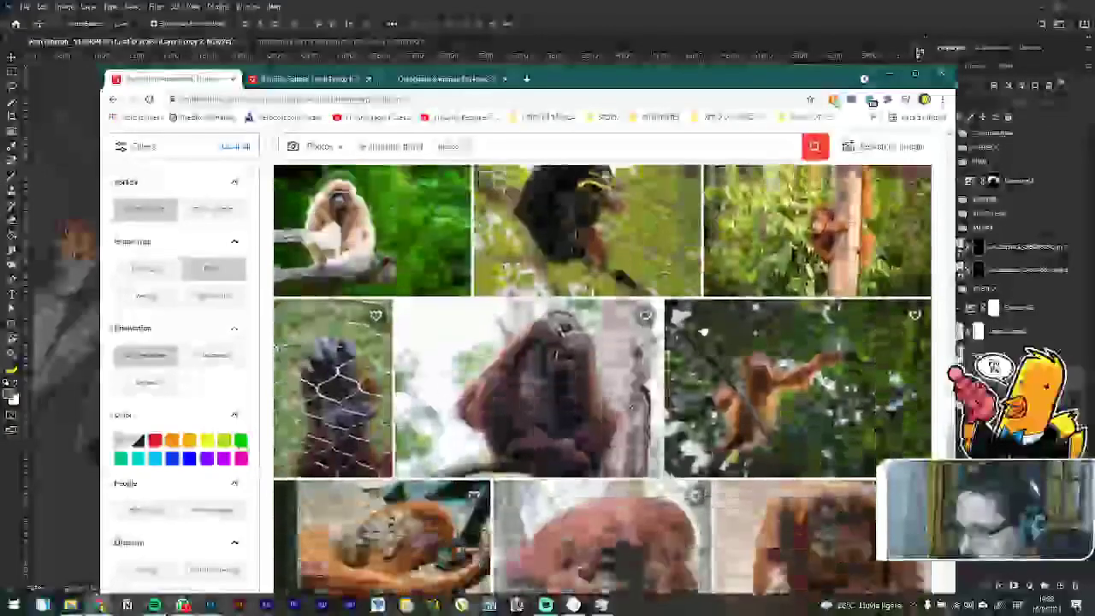
pyautogui.scroll(-1, 695, 330)
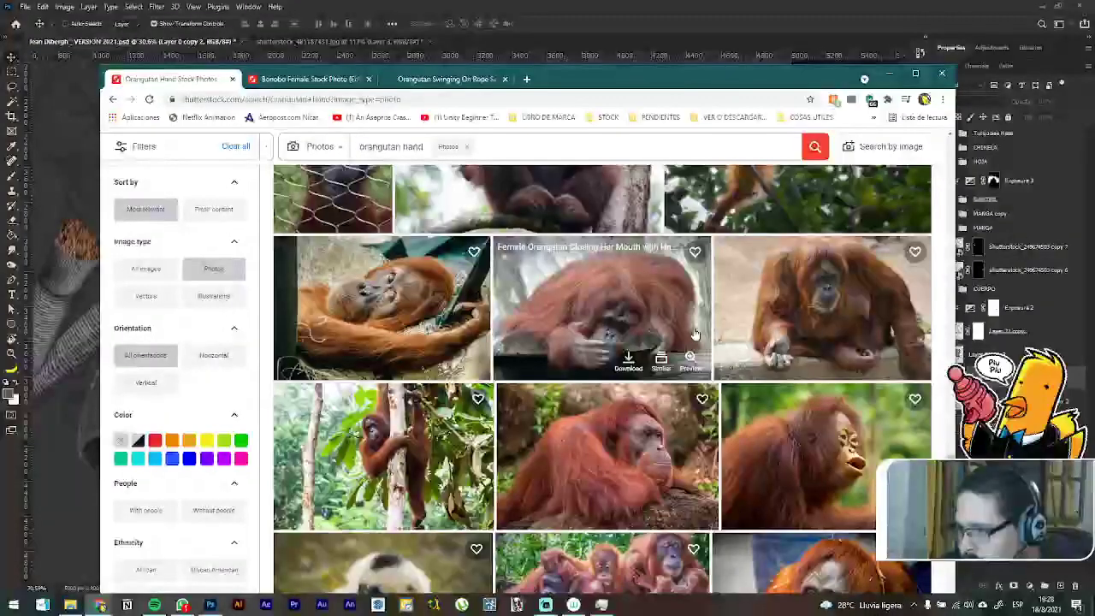
pyautogui.scroll(-2, 695, 332)
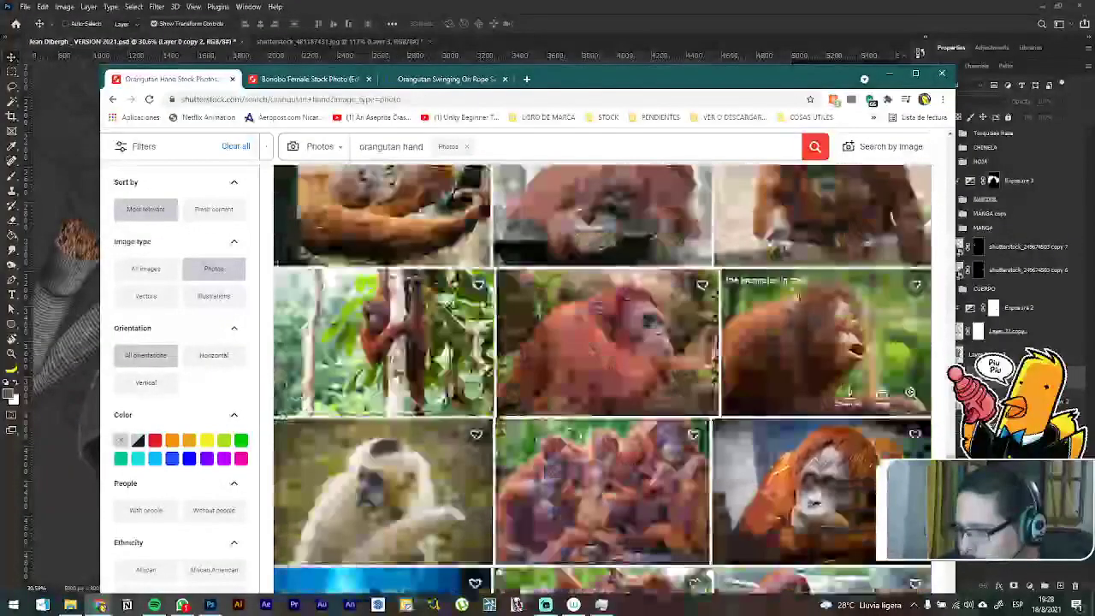
pyautogui.middleClick(788, 235)
pyautogui.scroll(-2, 757, 280)
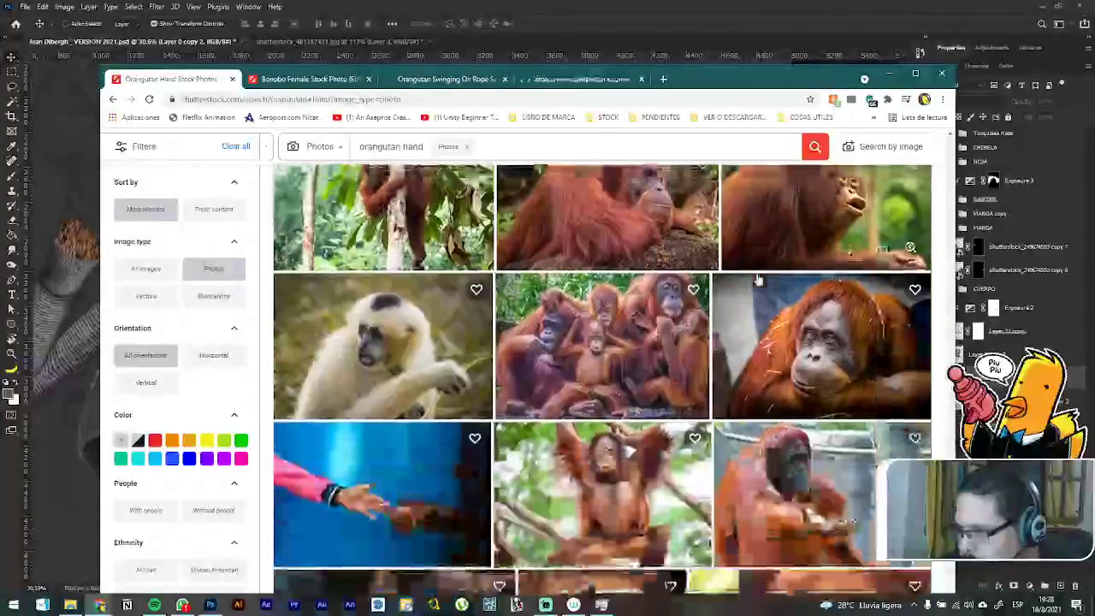
# Step: Check the remaining orangutan hand photos down to the end of the page
pyautogui.scroll(-4, 757, 281)
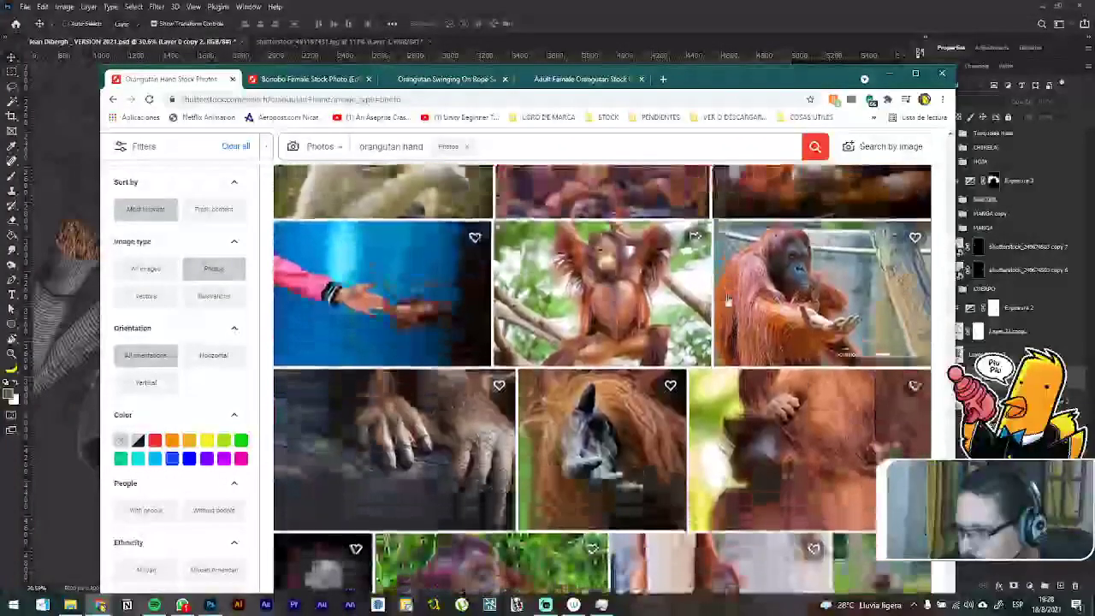
pyautogui.scroll(-5, 728, 302)
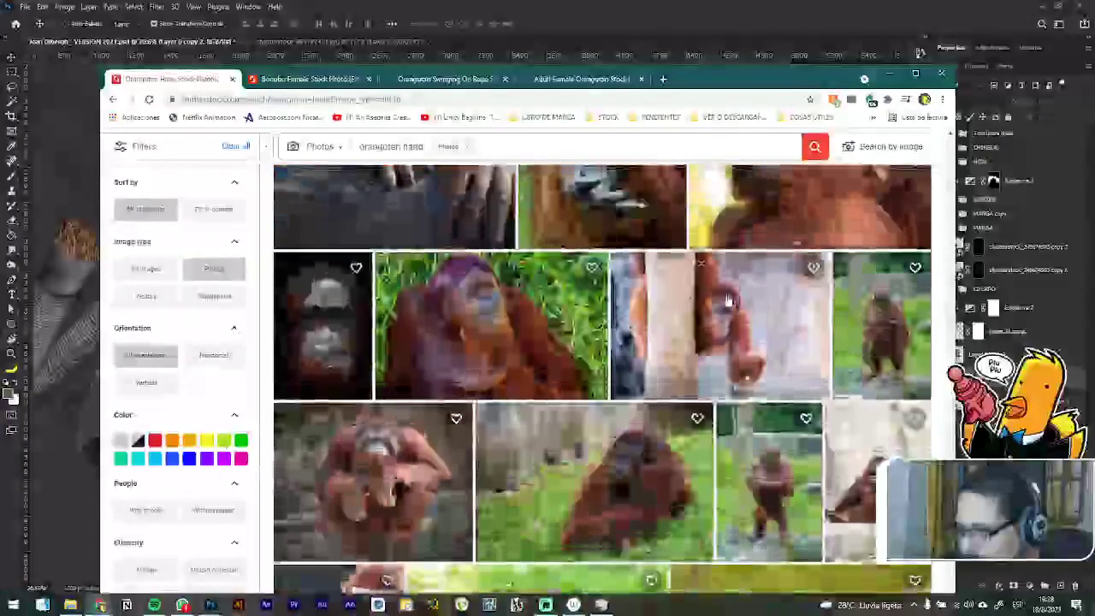
pyautogui.scroll(-10, 728, 302)
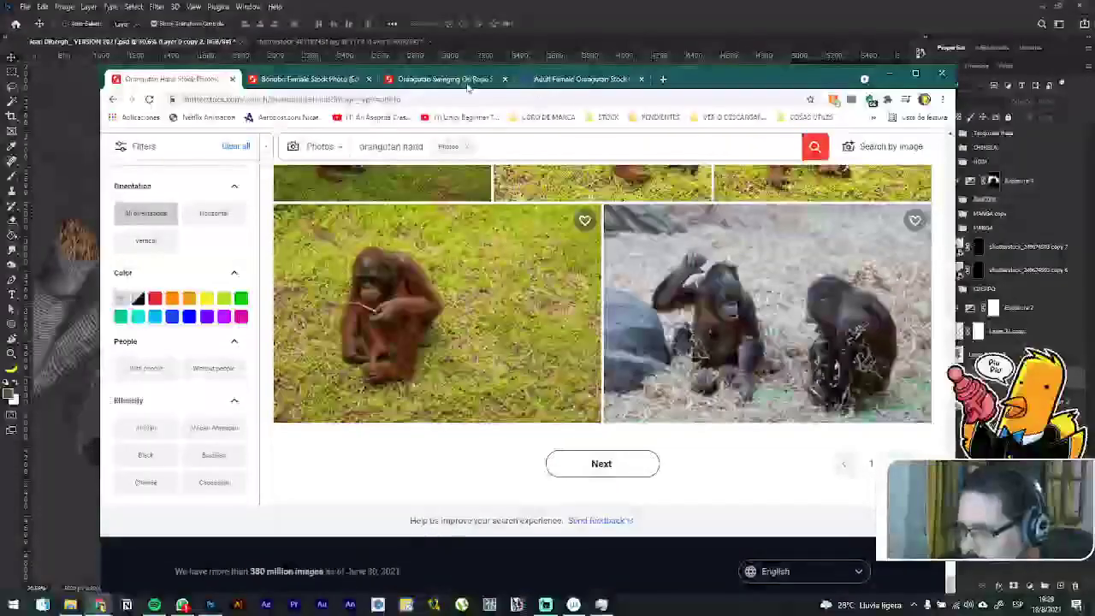
# Step: View the rope-swinging orangutan photo and examine the enlarged adult female orangutan photo in full
pyautogui.click(467, 82)
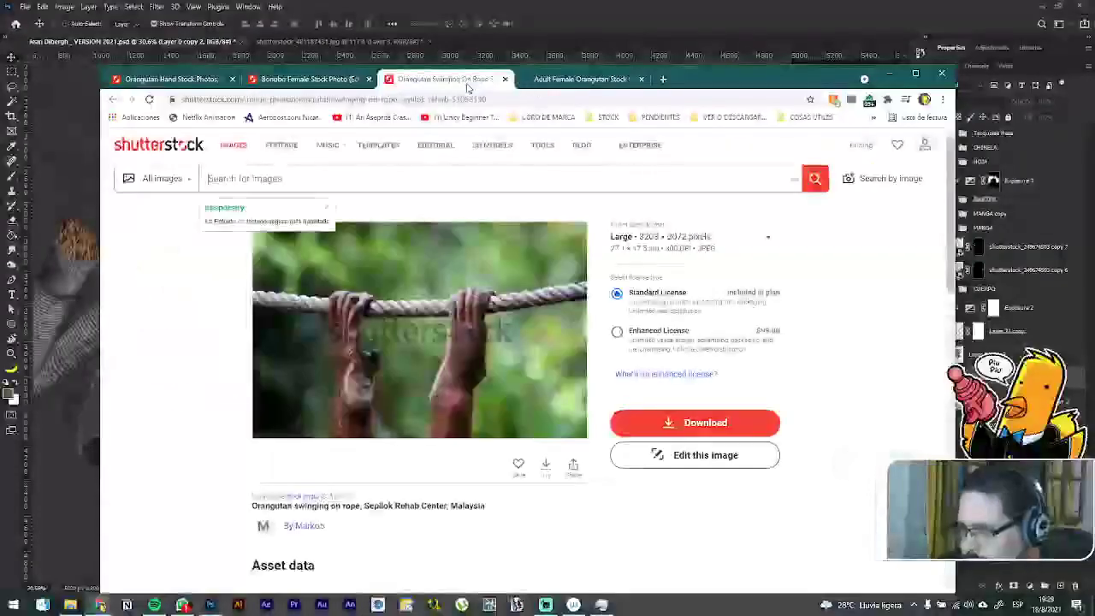
pyautogui.click(556, 79)
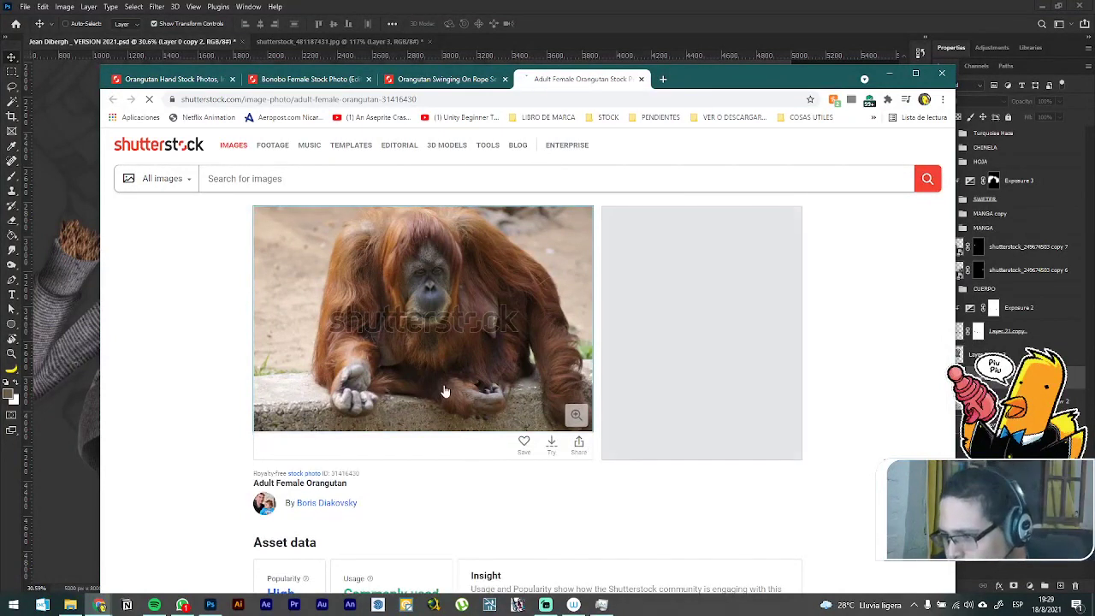
pyautogui.click(445, 392)
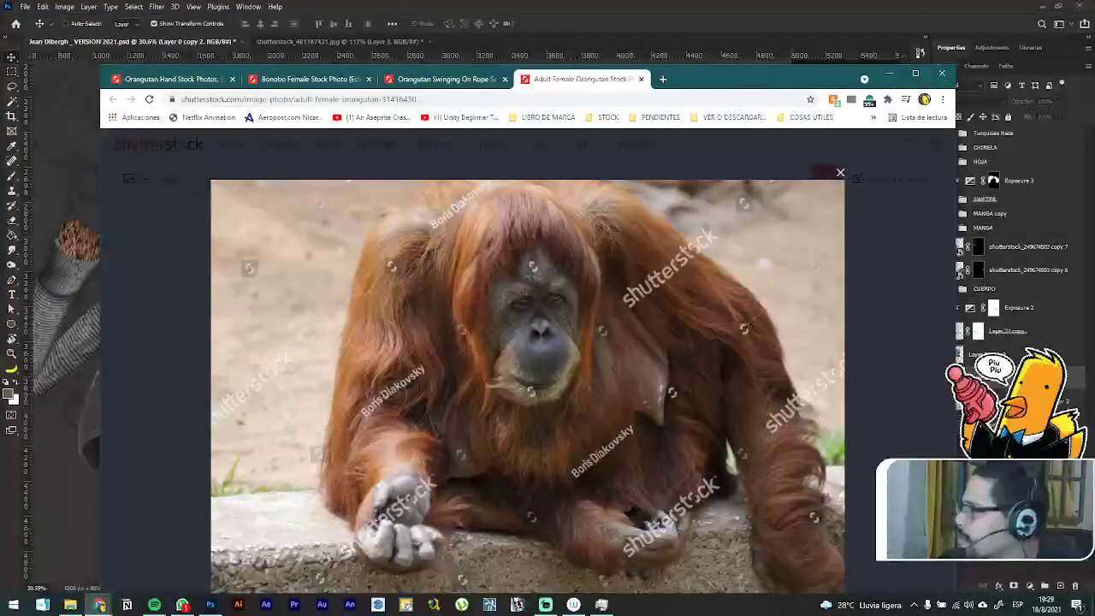
pyautogui.hotkey('alt', 'Tab')
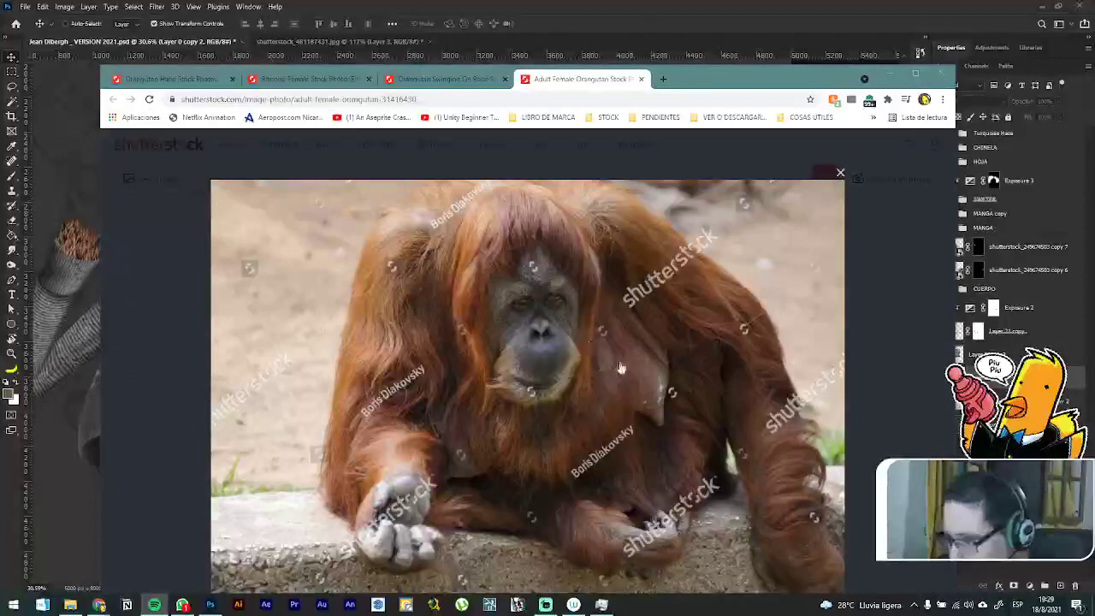
pyautogui.moveTo(751, 69); pyautogui.dragTo(760, 29)
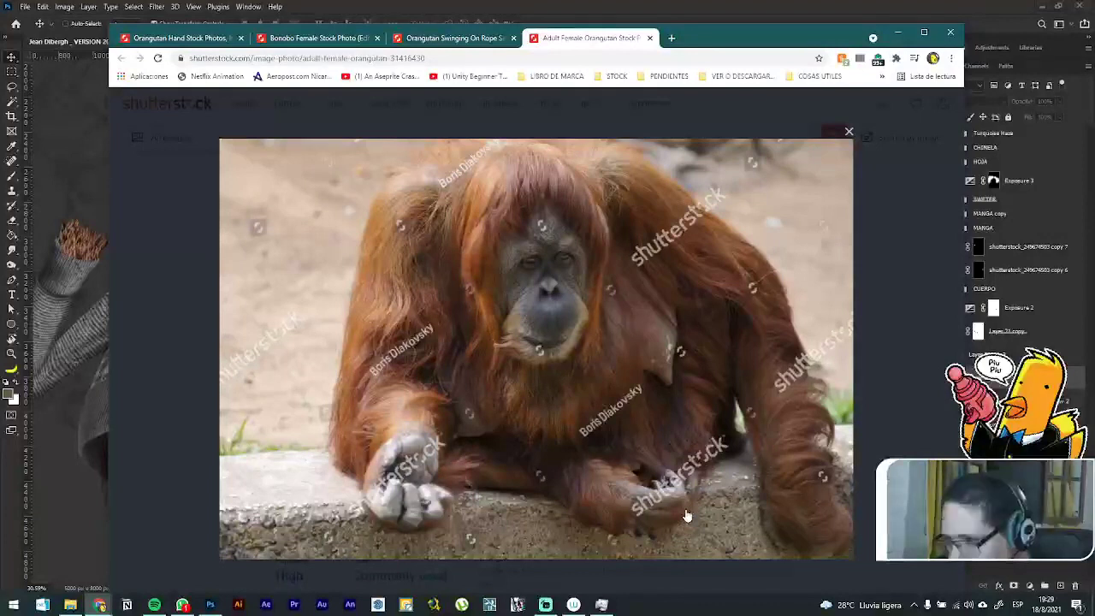
# Step: Compare the hands in the bonobo female, enlarged rope-swinging orangutan and adult female orangutan photos
pyautogui.click(323, 39)
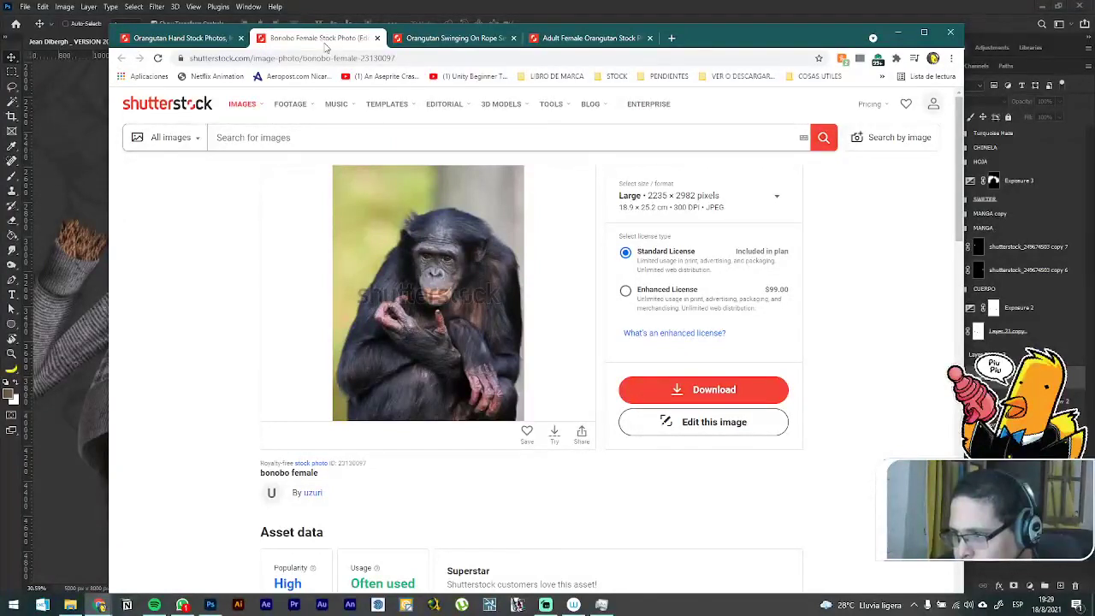
pyautogui.click(419, 39)
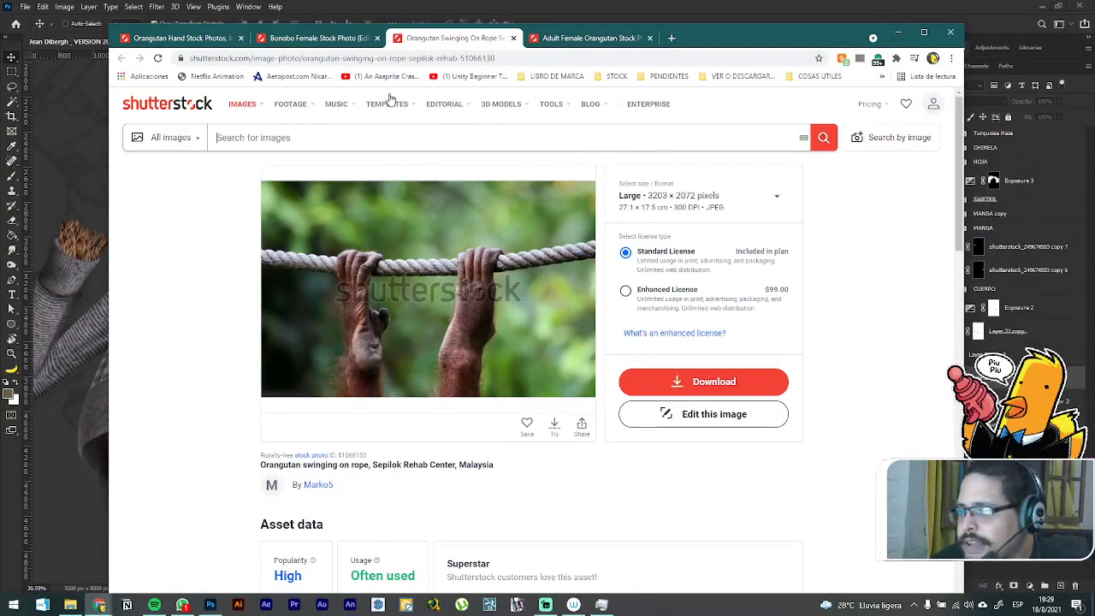
pyautogui.click(419, 299)
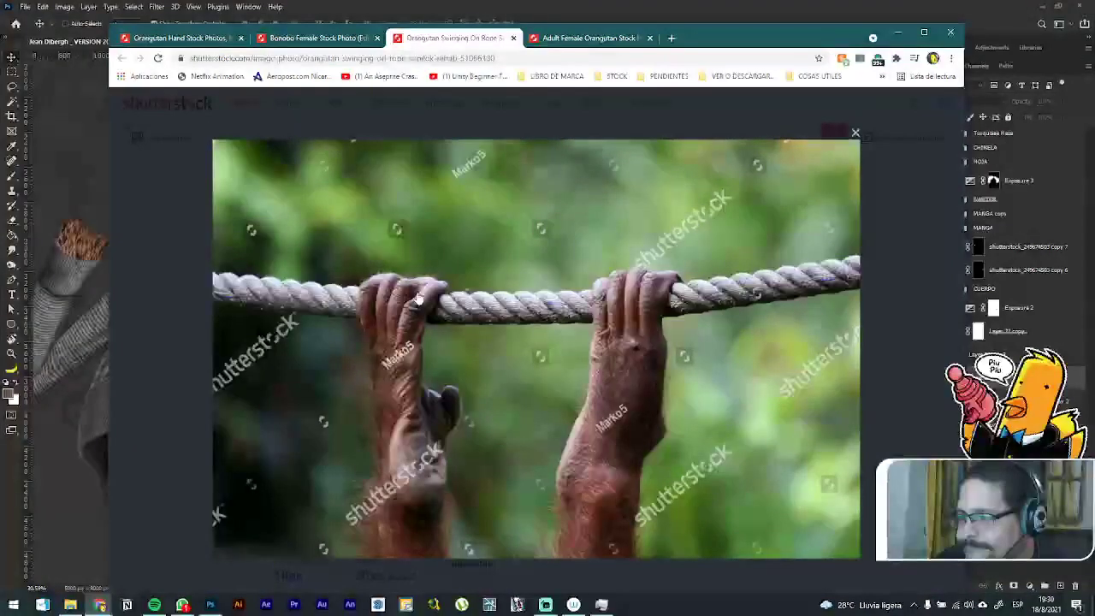
pyautogui.hotkey('ctrl', 'shift', 'Tab')
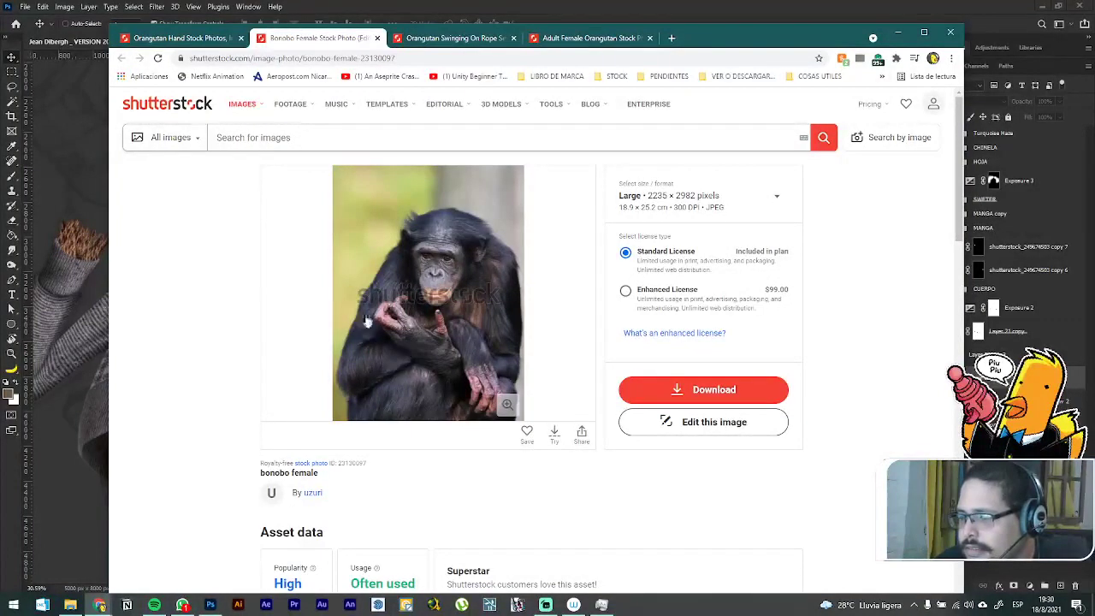
pyautogui.click(571, 41)
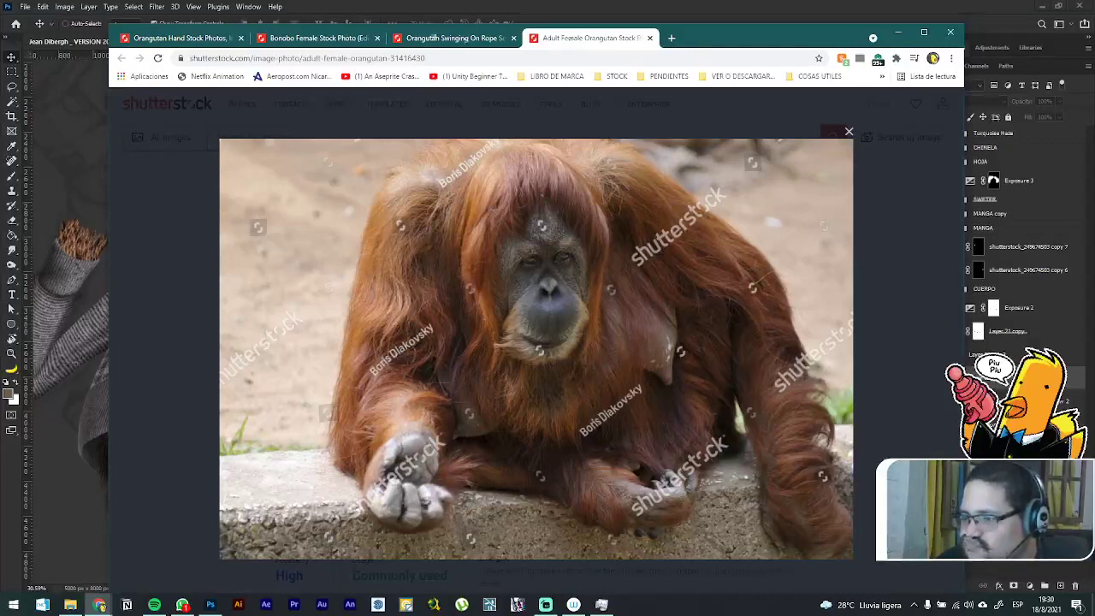
# Step: Download the bonobo female photo in Large size with the Standard License
pyautogui.click(347, 41)
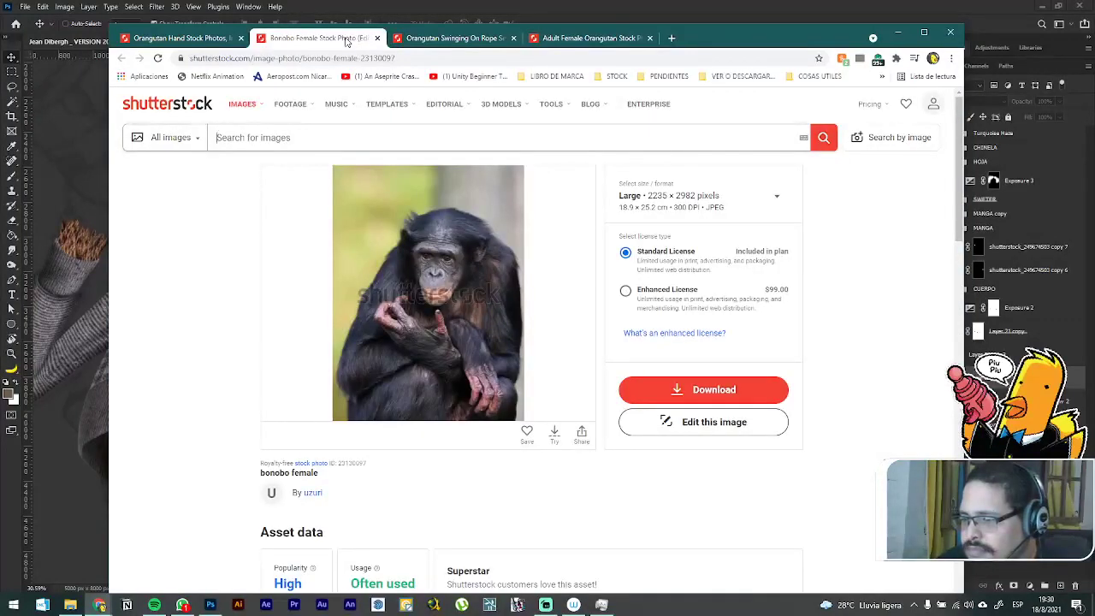
pyautogui.click(690, 390)
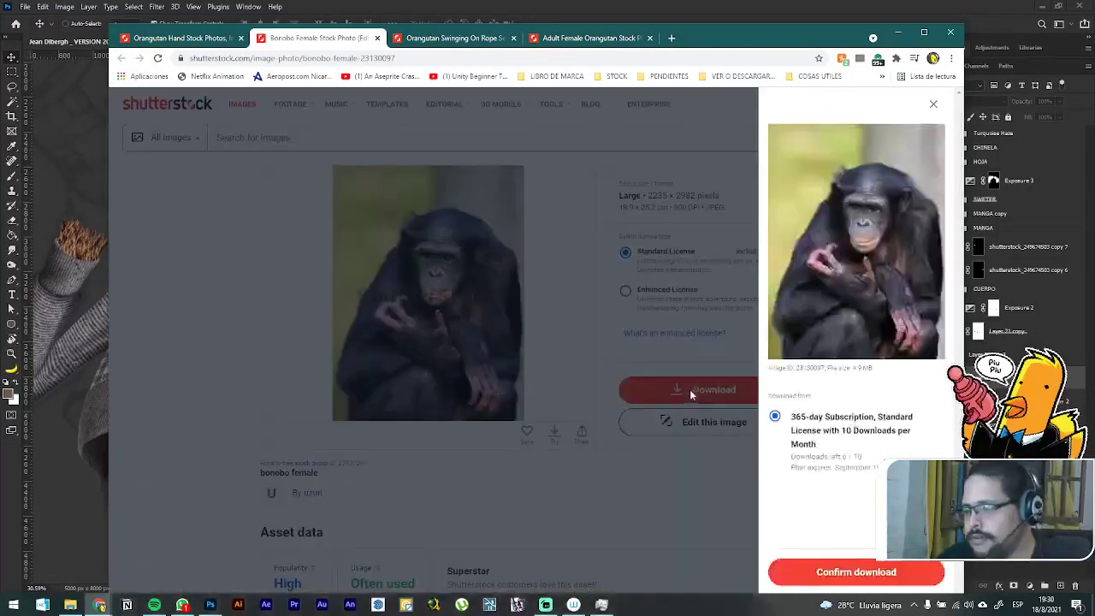
pyautogui.click(836, 572)
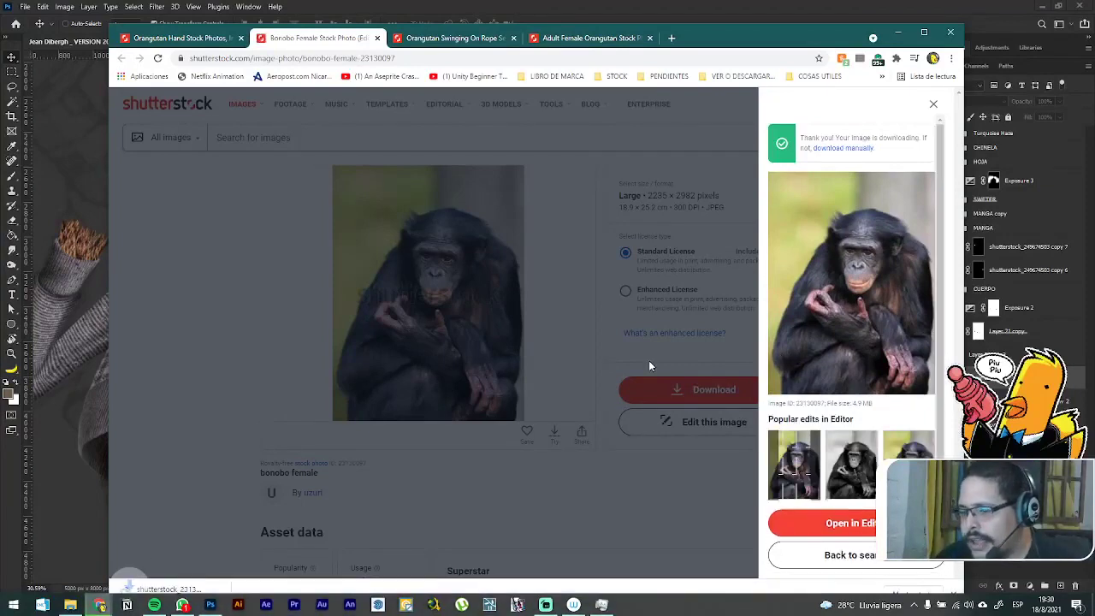
# Step: Switch back to Photoshop and open the downloaded shutterstock_23130097.jpg as its own document, enlarged around the bonobo's hands
pyautogui.click(898, 34)
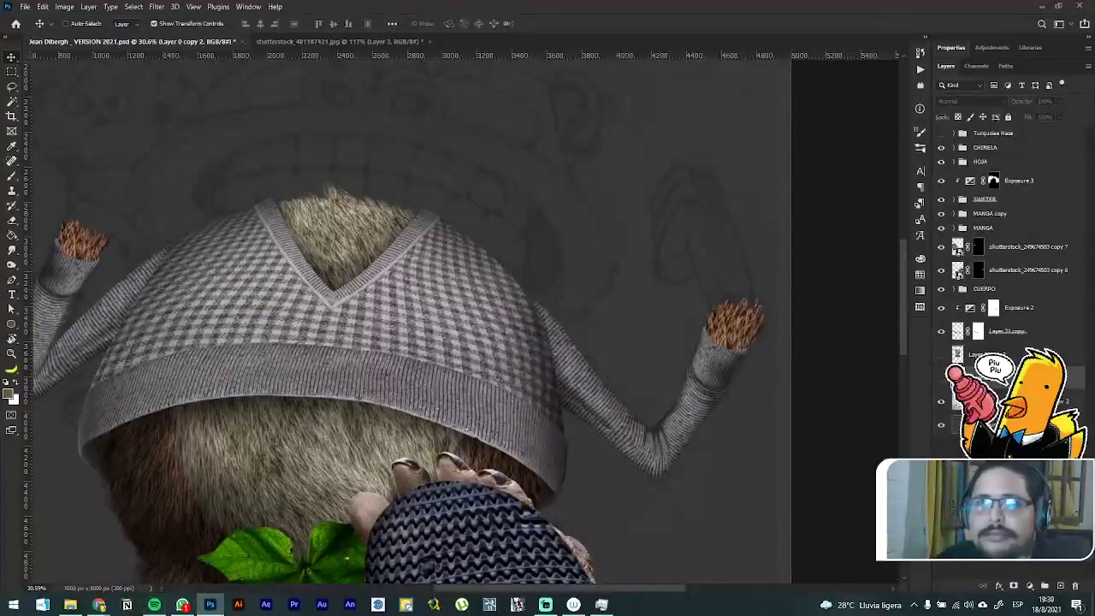
pyautogui.press('super+e')
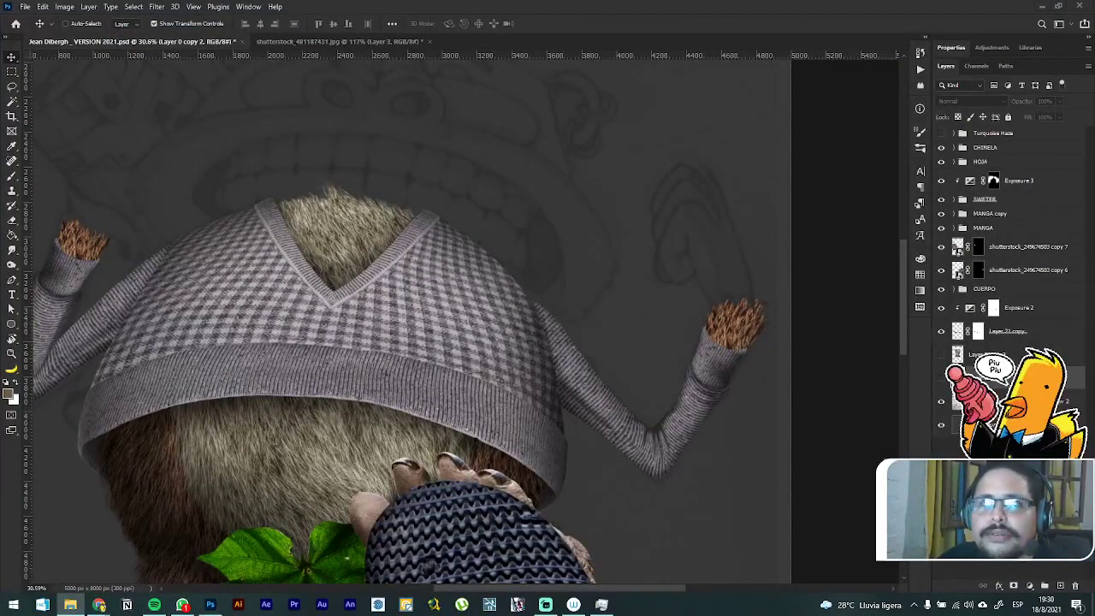
pyautogui.moveTo(380, 26); pyautogui.dragTo(449, 41)
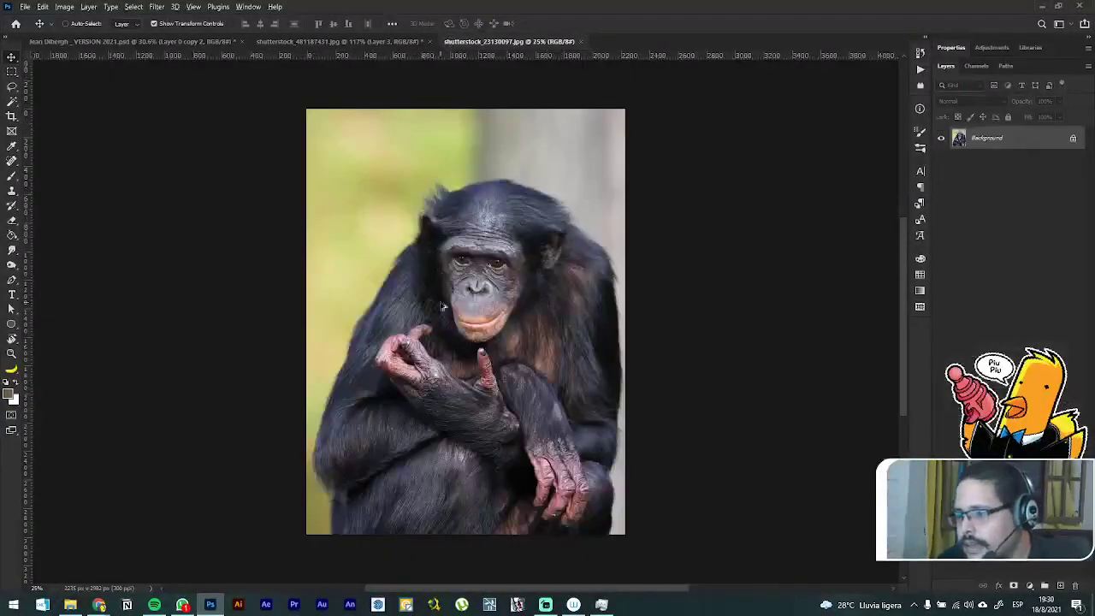
pyautogui.scroll(8, 432, 340)
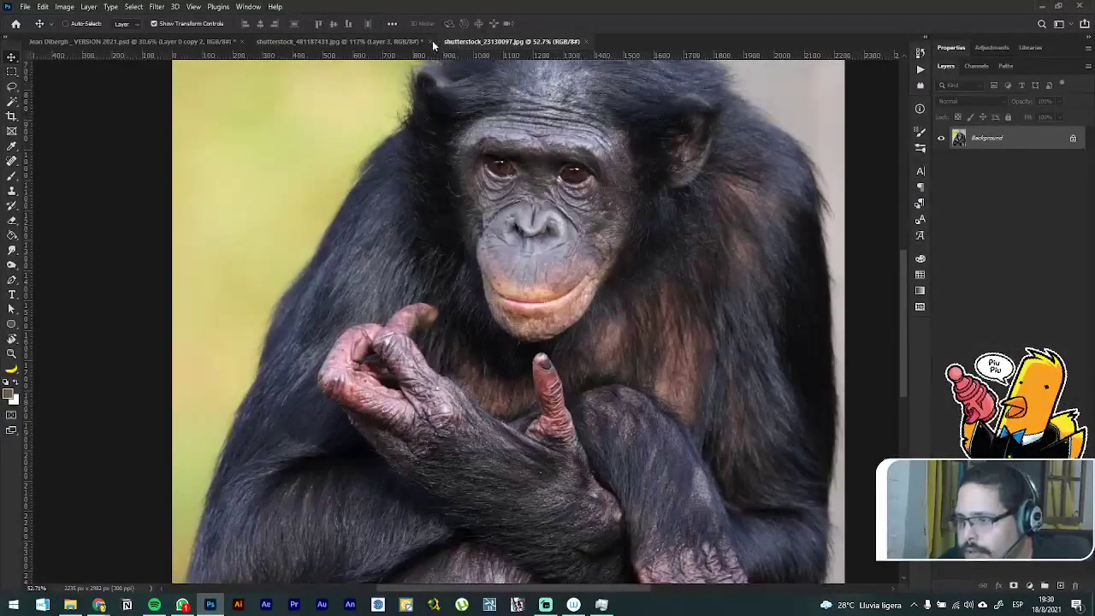
# Step: Close the shutterstock_481187431.jpg document without saving its changes
pyautogui.click(433, 40)
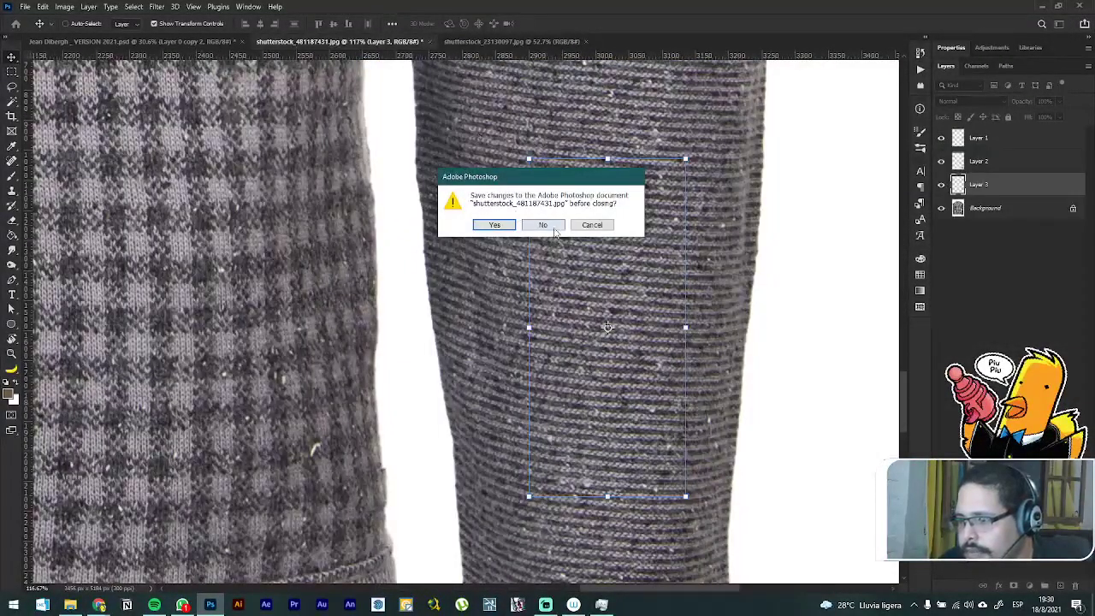
pyautogui.click(543, 225)
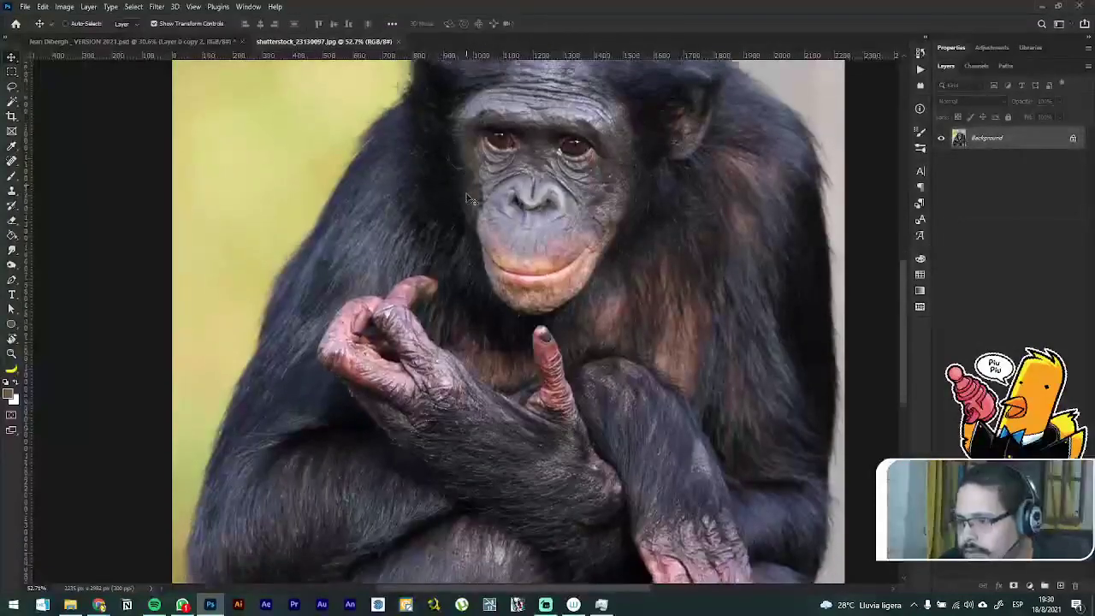
# Step: Lasso loosely around the bonobo's crossed hands and forearm and copy the selection to a new layer
pyautogui.scroll(-2, 470, 198)
pyautogui.scroll(3, 496, 264)
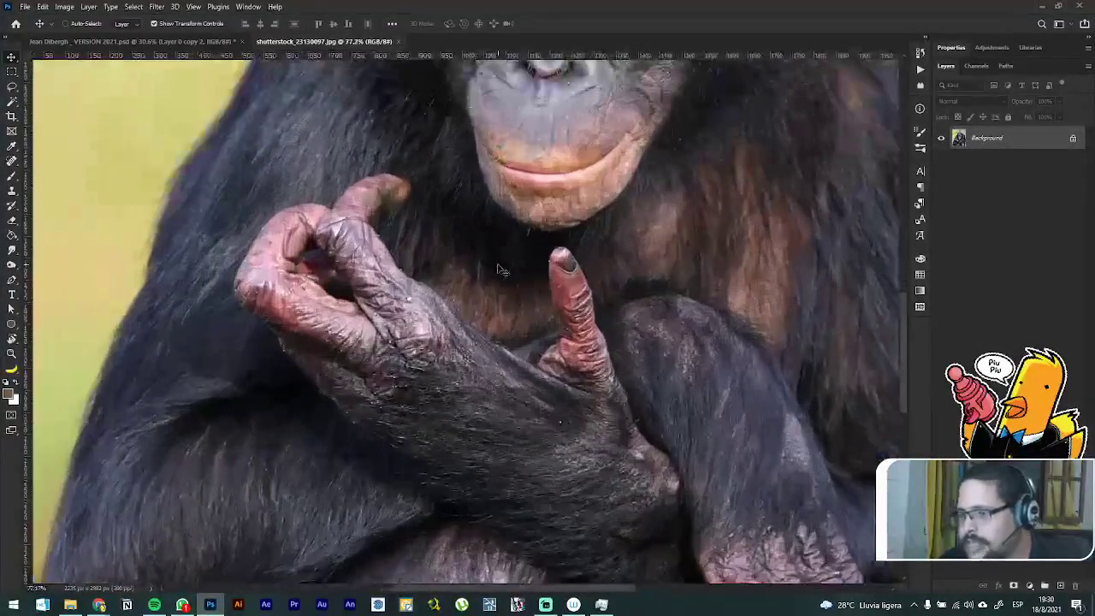
pyautogui.press('l')
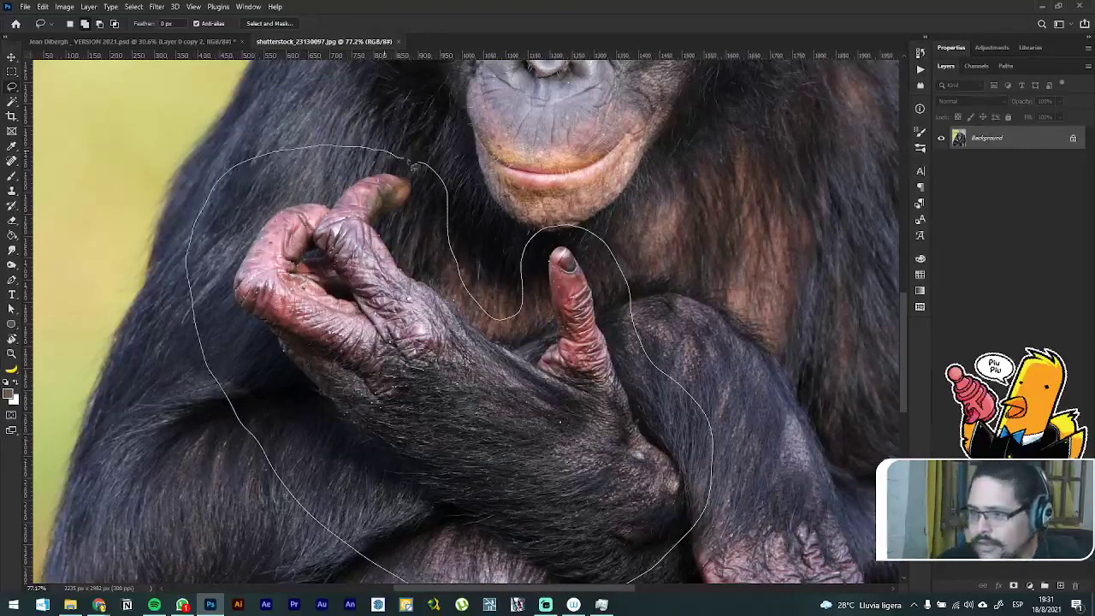
pyautogui.moveTo(411, 165); pyautogui.dragTo(415, 167)
pyautogui.rightClick(390, 220)
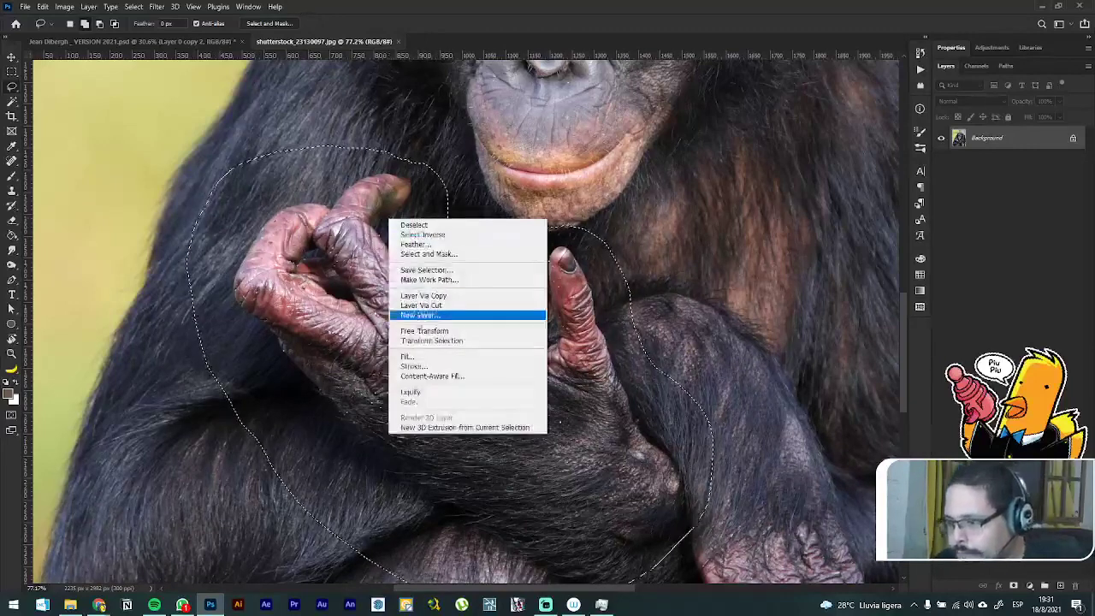
pyautogui.click(432, 295)
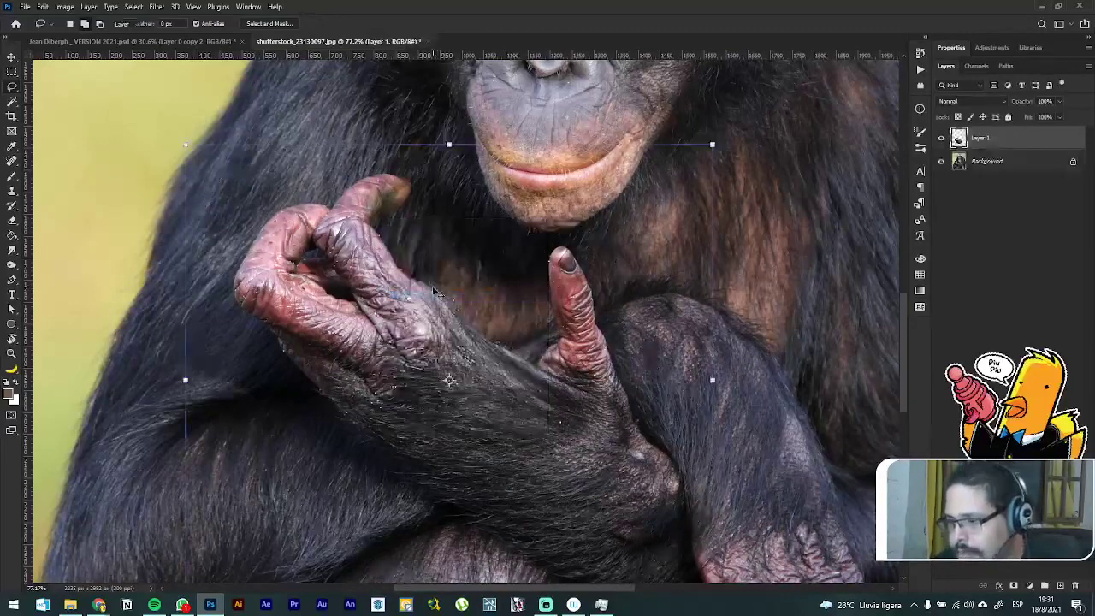
# Step: Bring the copied bonobo hands into the character document and try flipping them horizontally
pyautogui.press('v')
pyautogui.moveTo(437, 303); pyautogui.dragTo(306, 159)
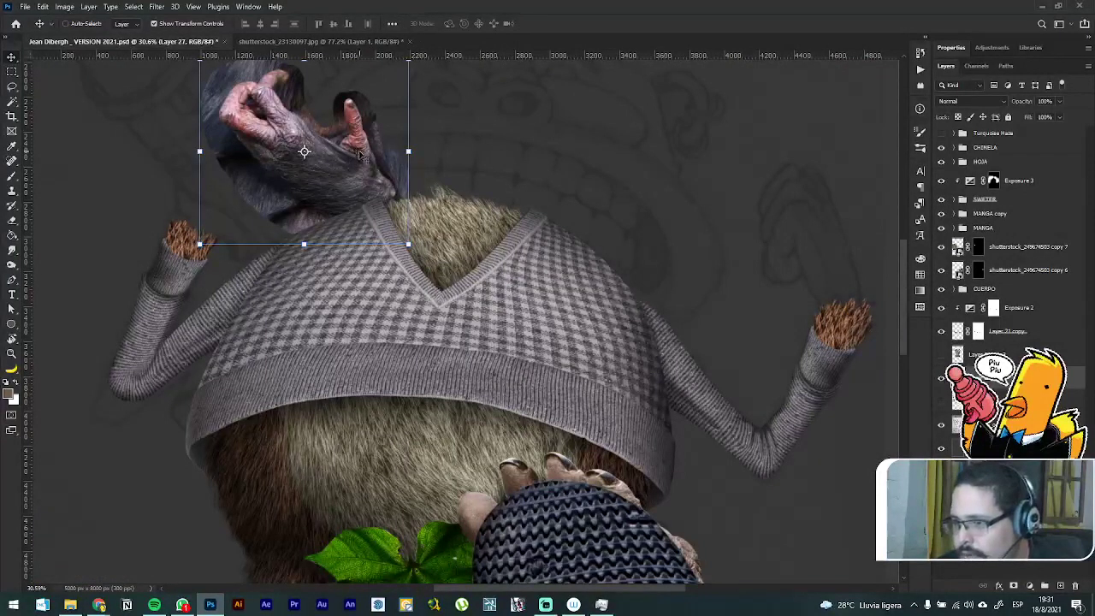
pyautogui.hotkey('ctrl', 't')
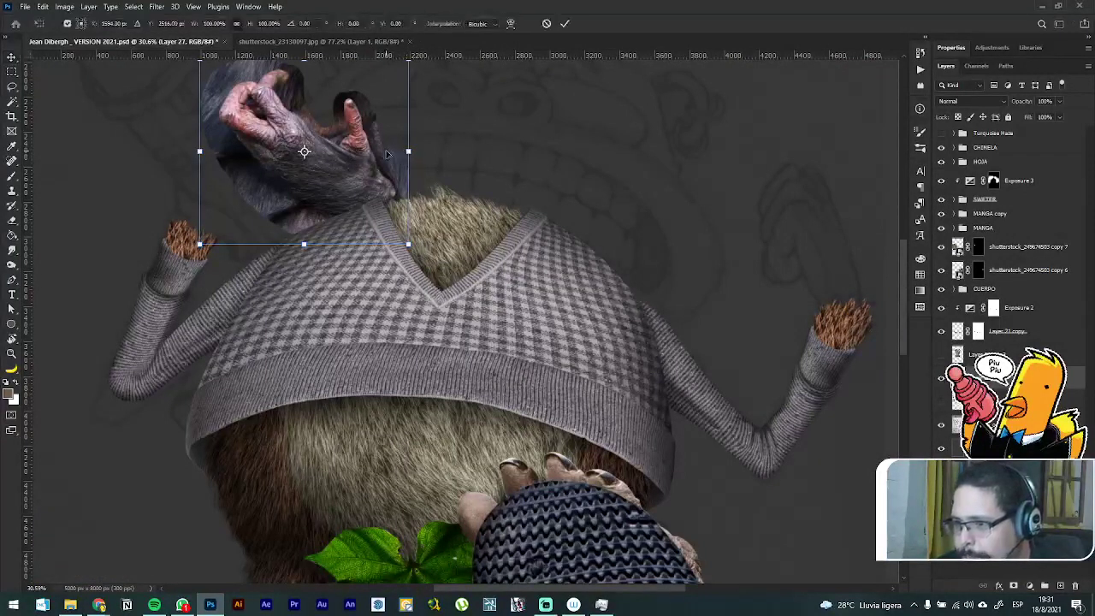
pyautogui.rightClick(386, 154)
pyautogui.click(419, 343)
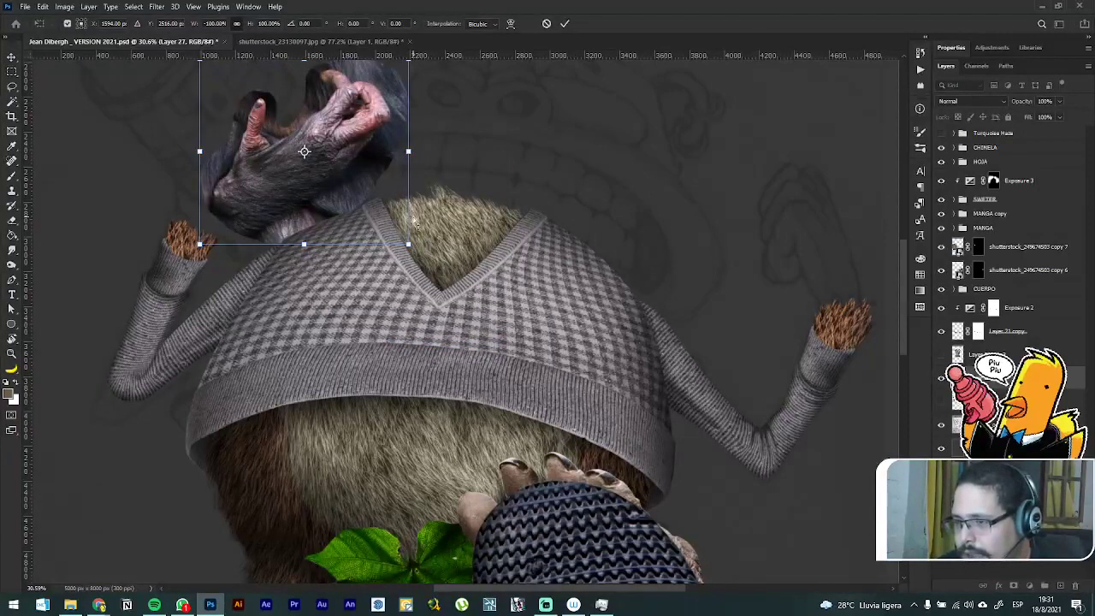
pyautogui.hotkey('ctrl', 'z')
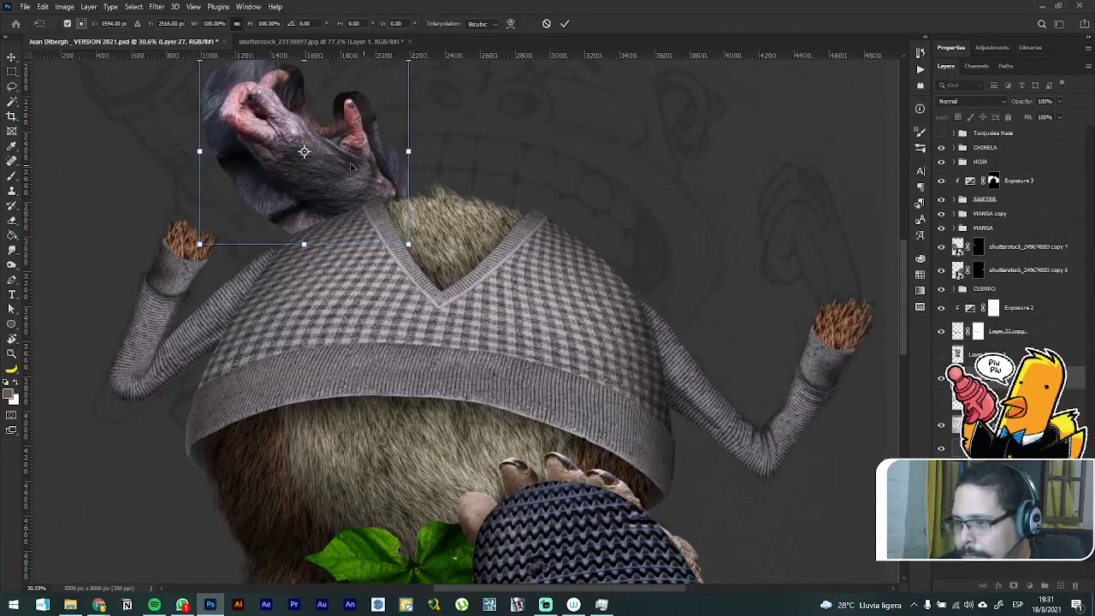
# Step: Try the bonobo hands beside the raised sleeve on the character's right-hand side, and remove their layer from the character document
pyautogui.moveTo(370, 168); pyautogui.dragTo(758, 231)
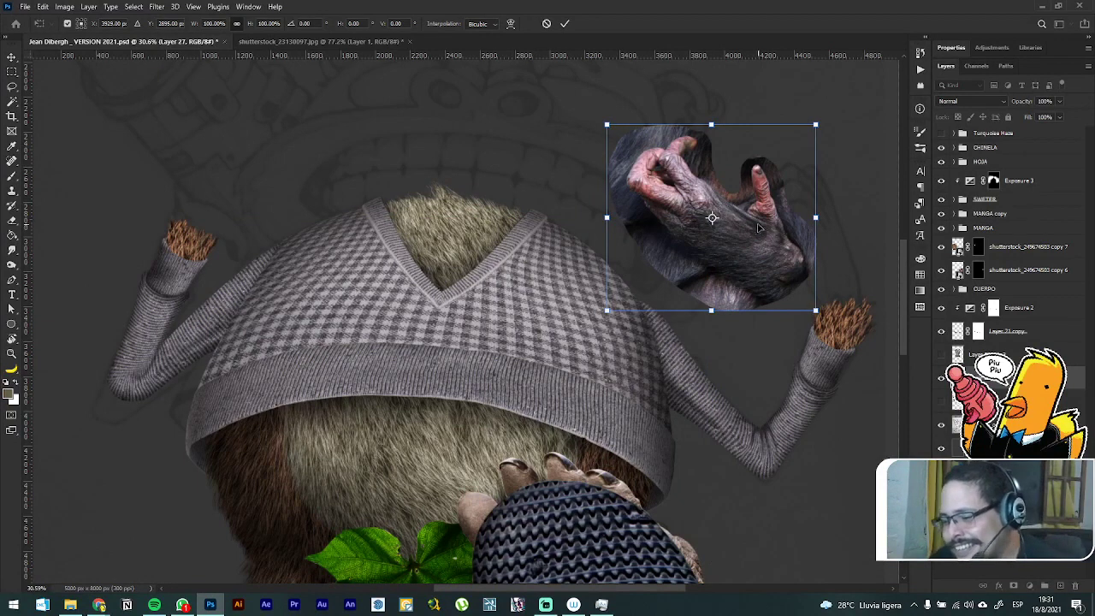
pyautogui.hotkey('ctrl', 'z')
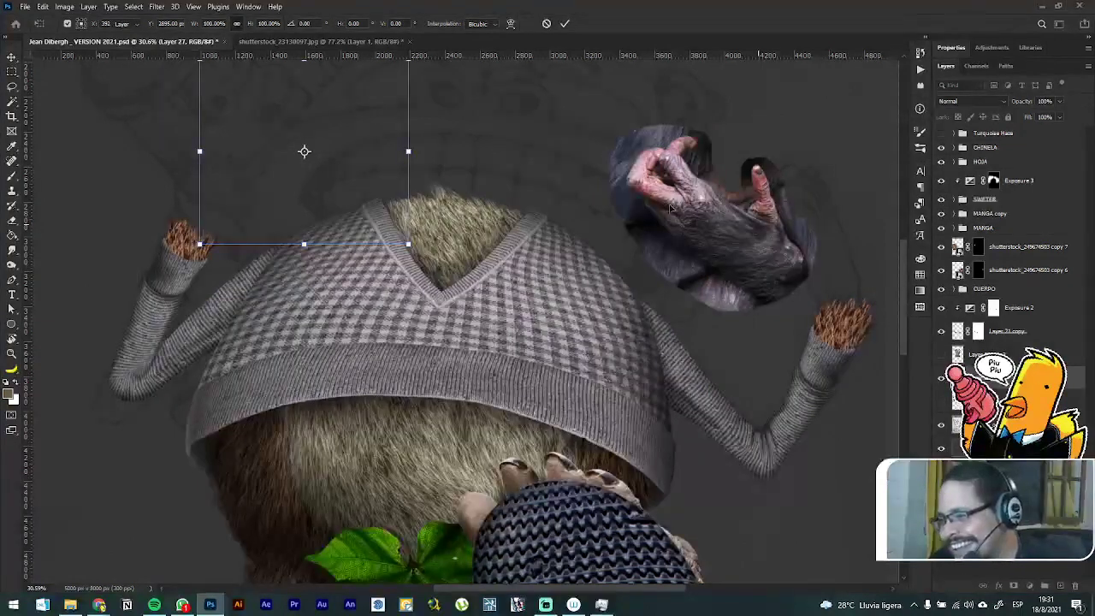
pyautogui.press('Return')
pyautogui.press('Delete')
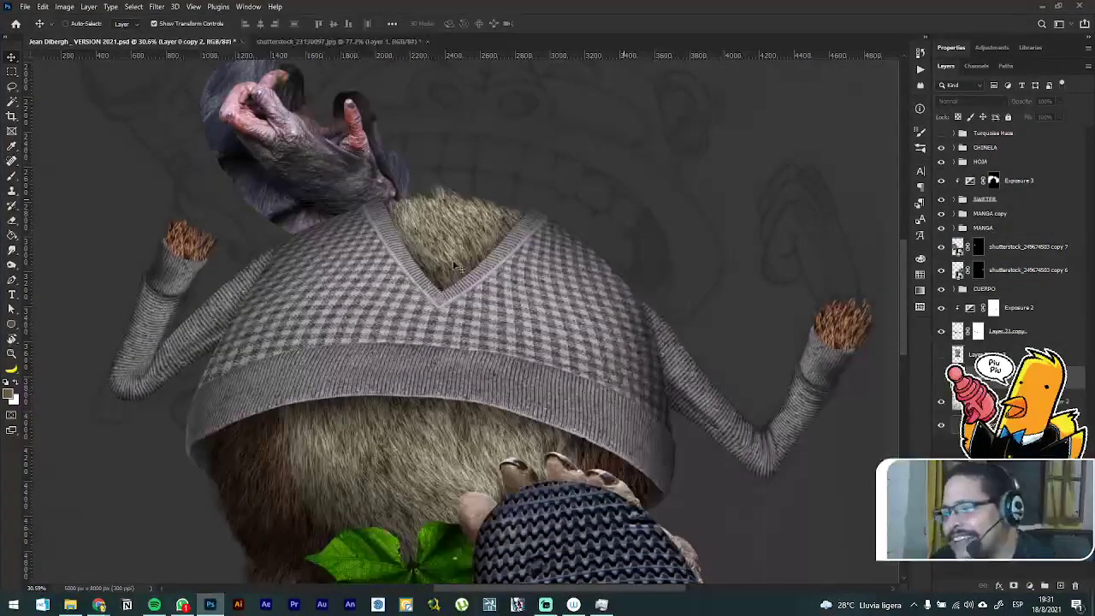
pyautogui.hotkey('ctrl', 'z')
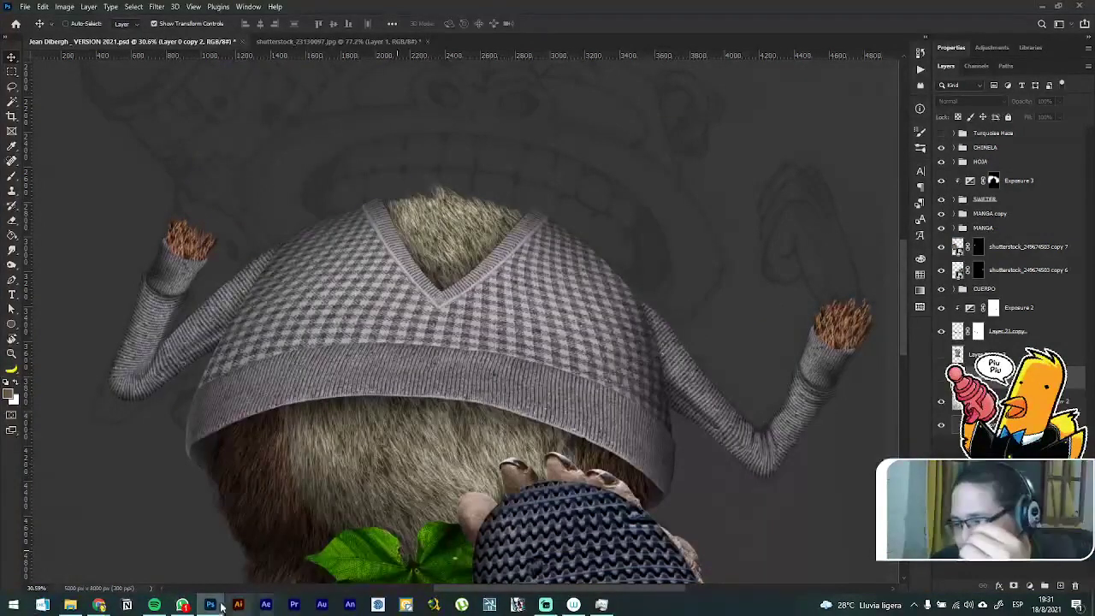
# Step: Switch to the Shutterstock results for "orangutan hand" in Chrome and look through the first page for better hand photos
pyautogui.moveTo(103, 606)
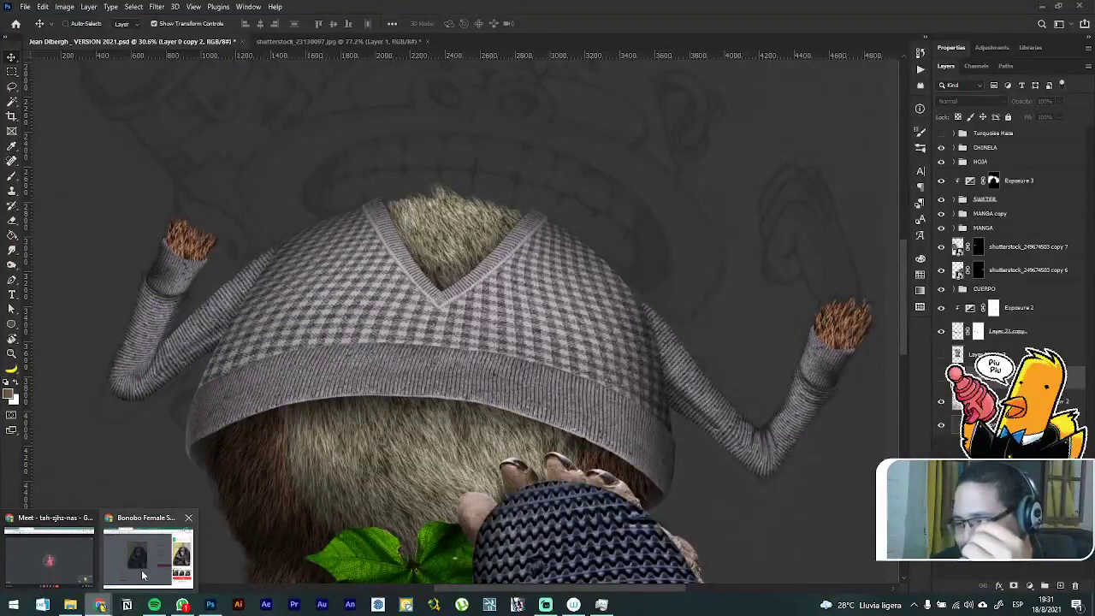
pyautogui.click(144, 561)
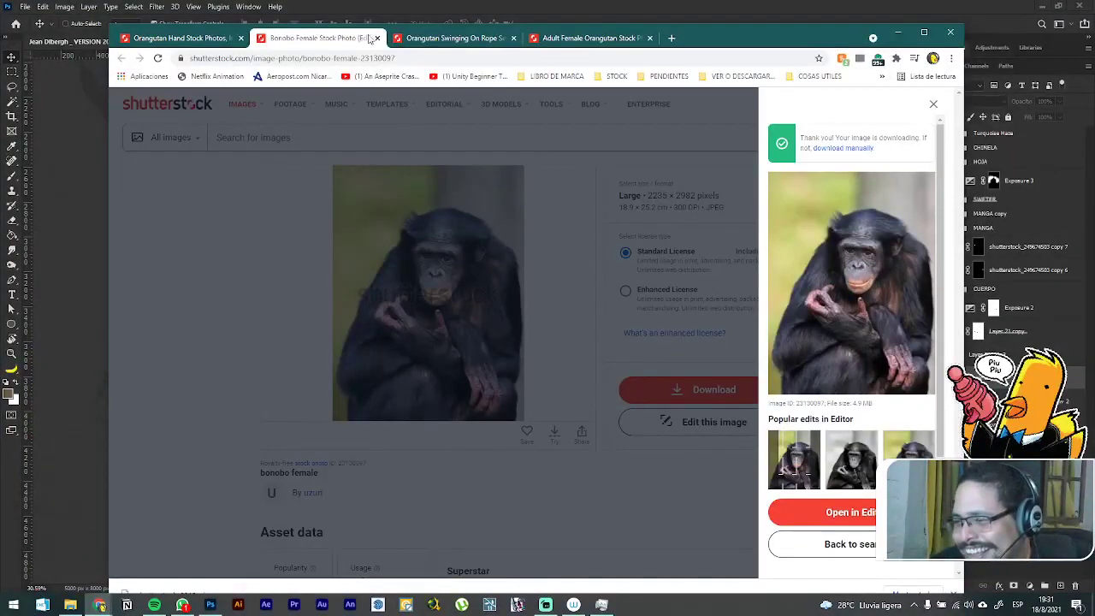
pyautogui.click(239, 40)
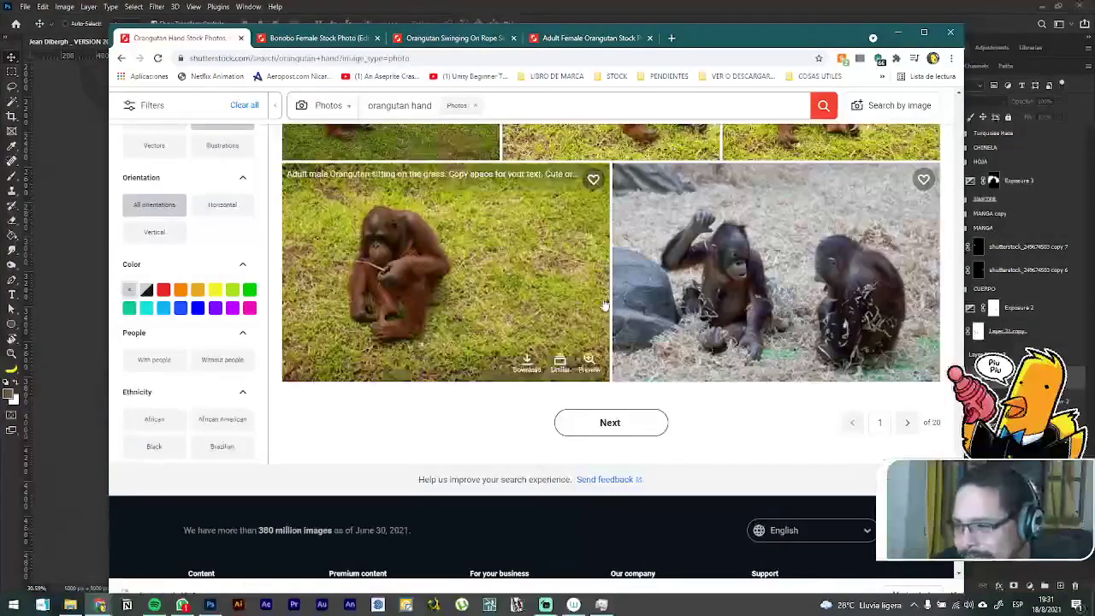
pyautogui.scroll(1, 604, 294)
pyautogui.scroll(10, 604, 293)
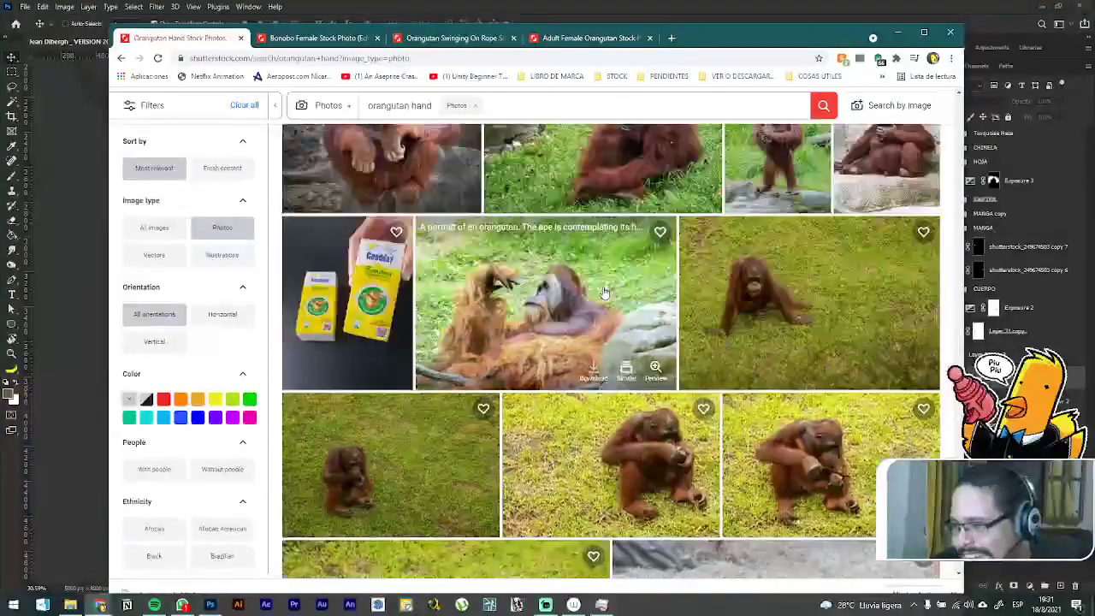
pyautogui.scroll(1, 604, 294)
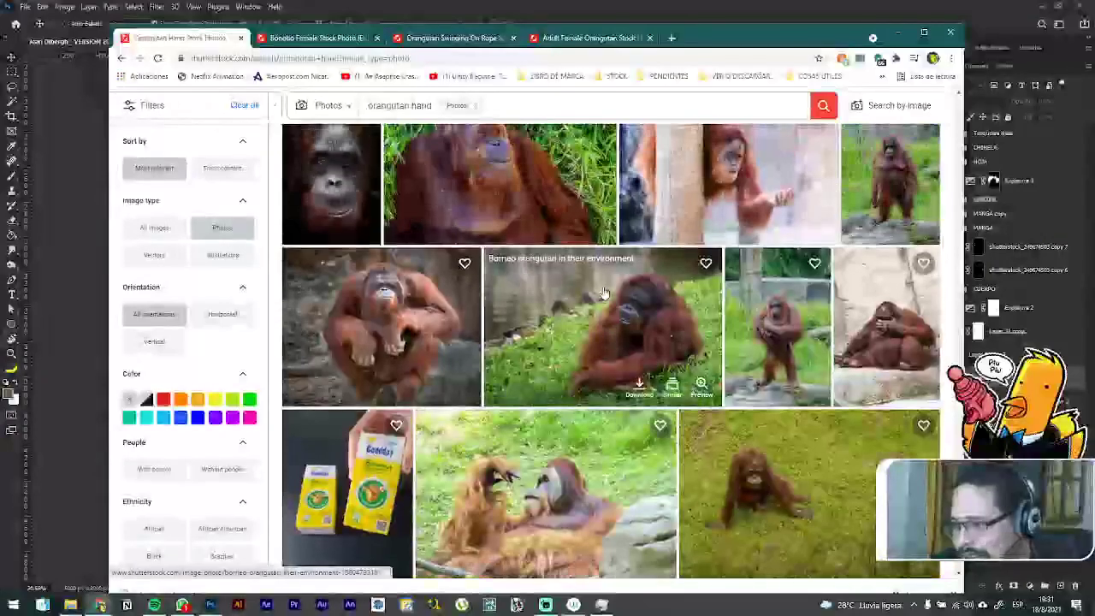
pyautogui.scroll(5, 604, 294)
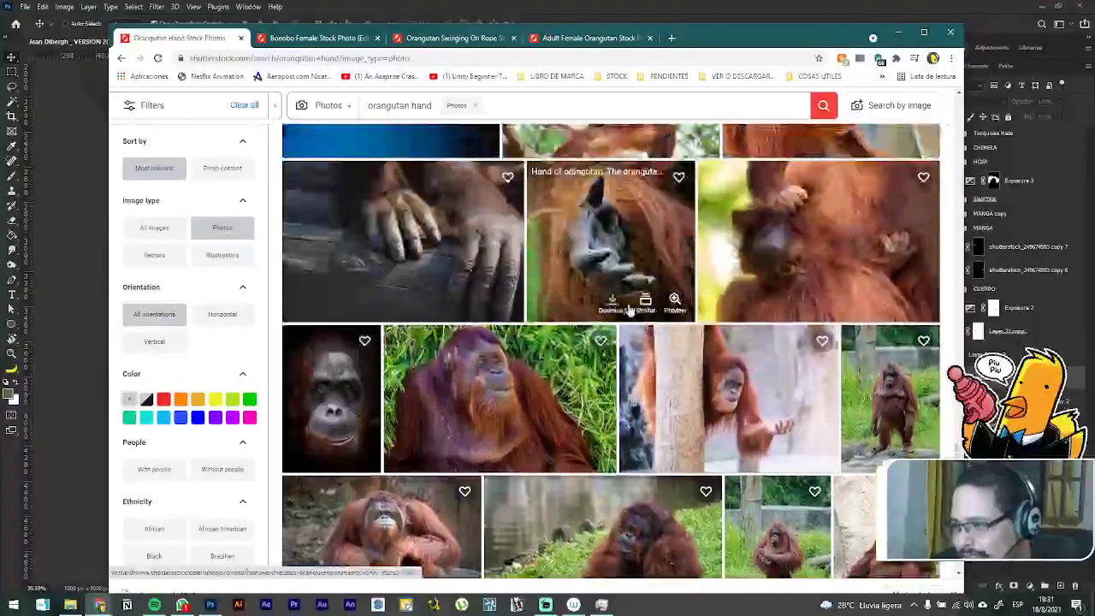
pyautogui.scroll(6, 629, 308)
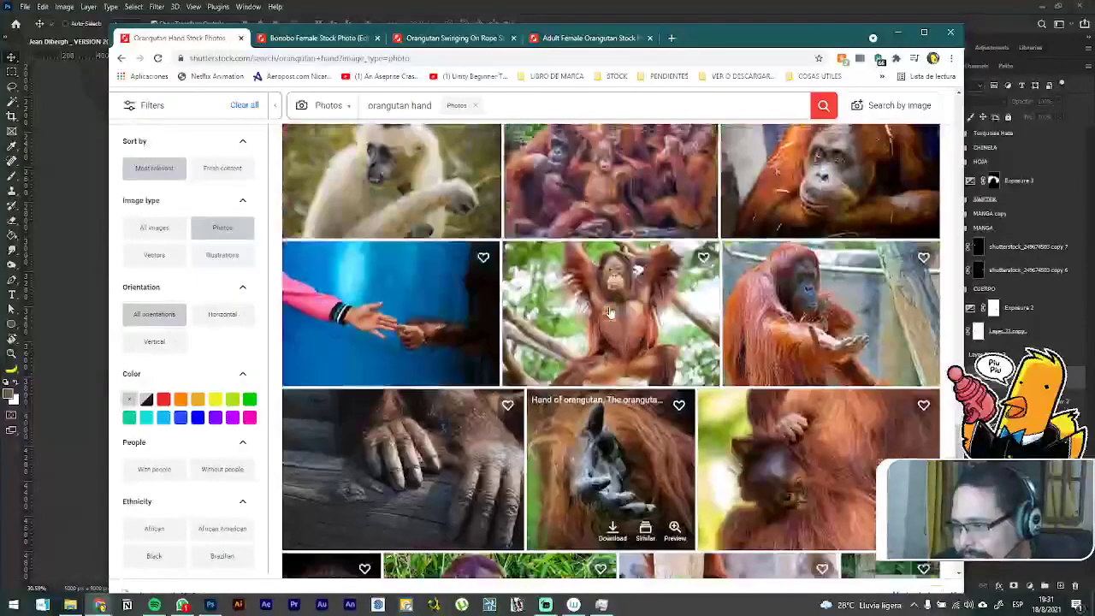
pyautogui.scroll(10, 609, 312)
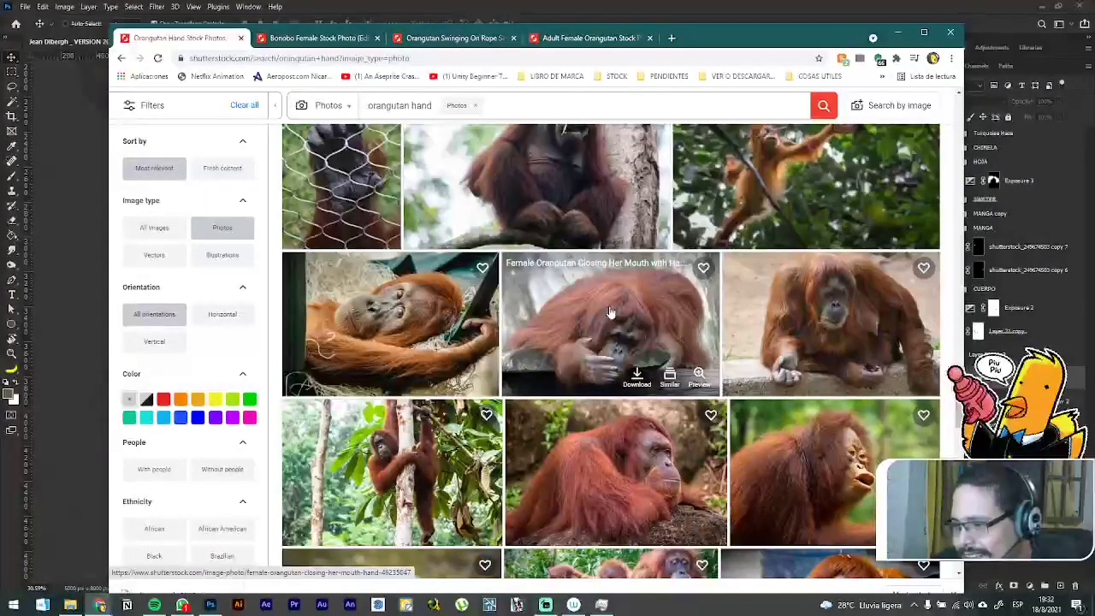
pyautogui.scroll(-15, 595, 299)
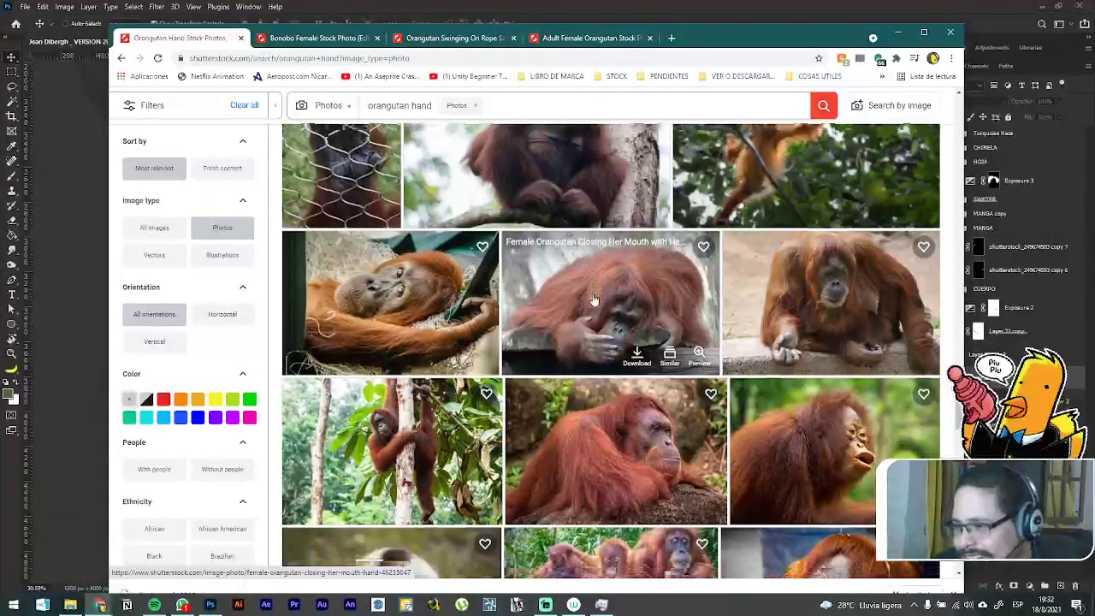
pyautogui.scroll(-3, 594, 300)
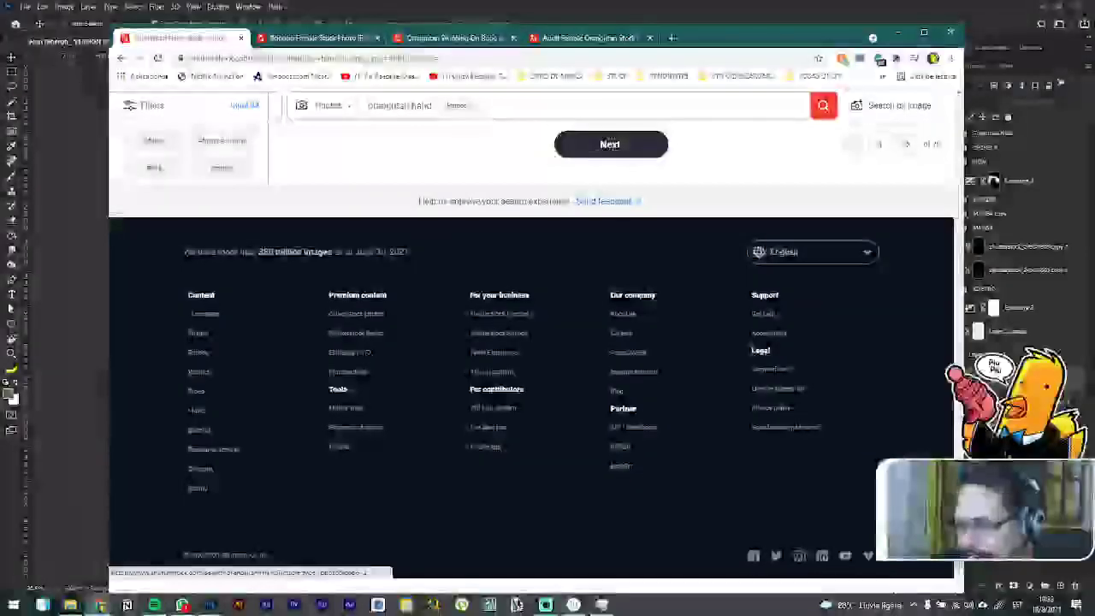
# Step: Look through the second page of "orangutan hand" results for usable hand photos
pyautogui.click(609, 143)
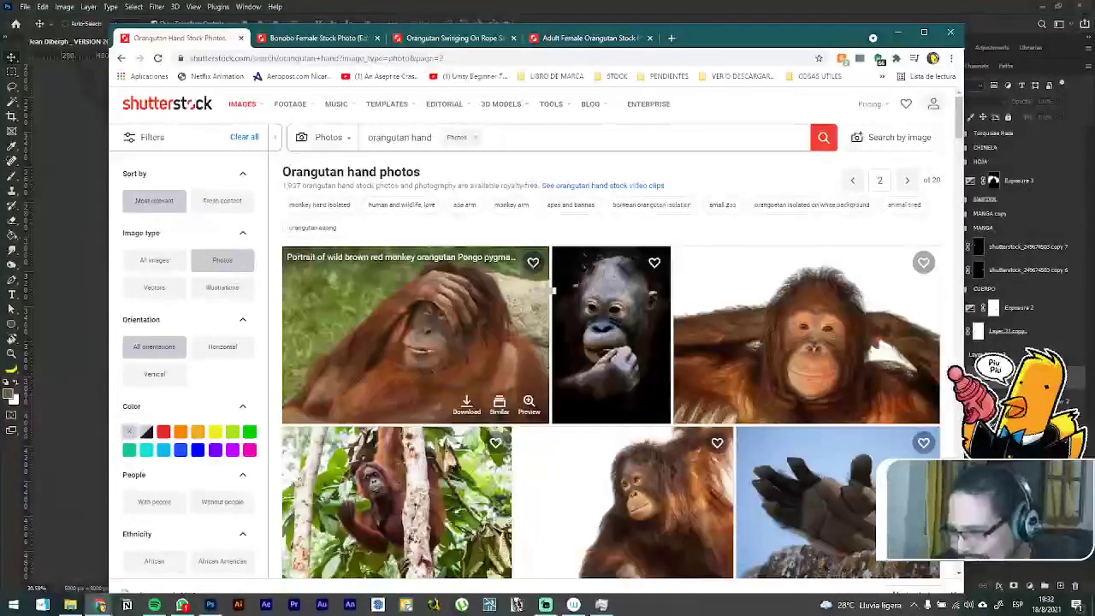
pyautogui.scroll(-2, 552, 291)
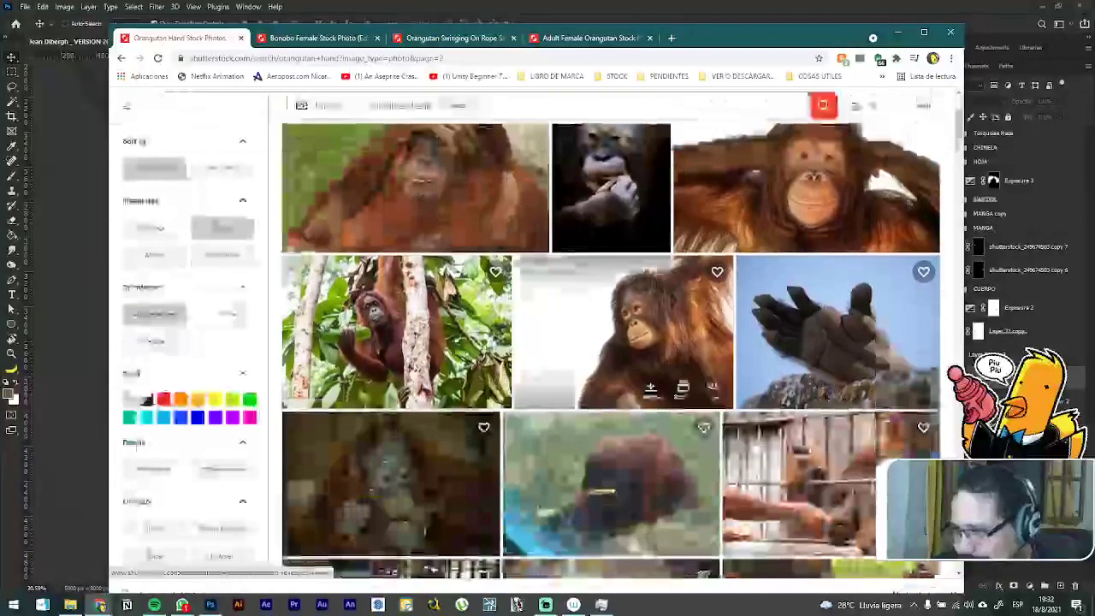
pyautogui.scroll(-2, 528, 301)
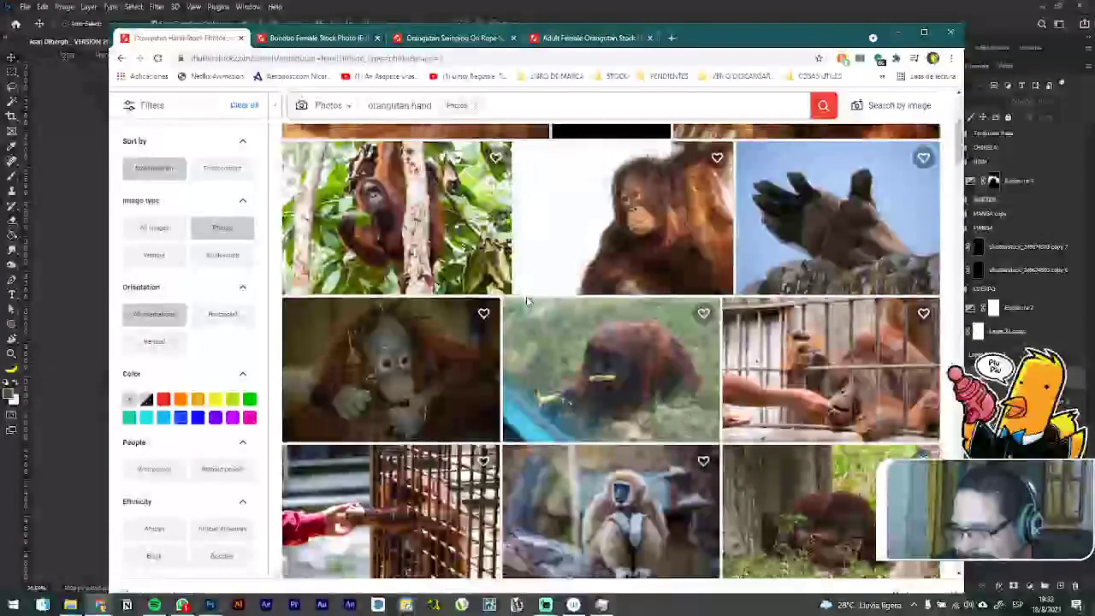
pyautogui.scroll(-2, 528, 301)
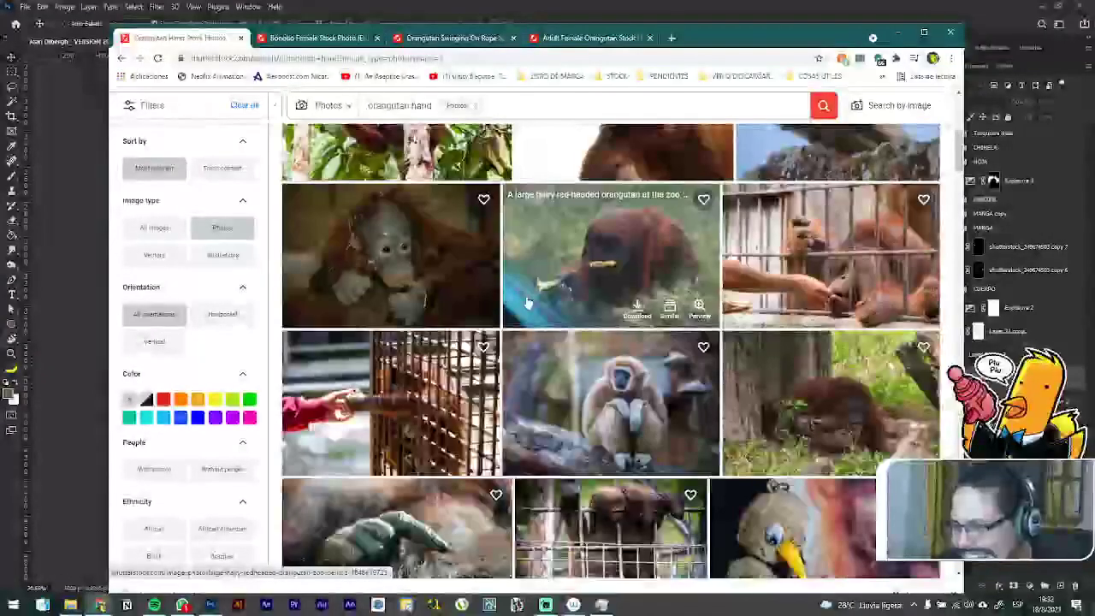
pyautogui.scroll(-3, 528, 302)
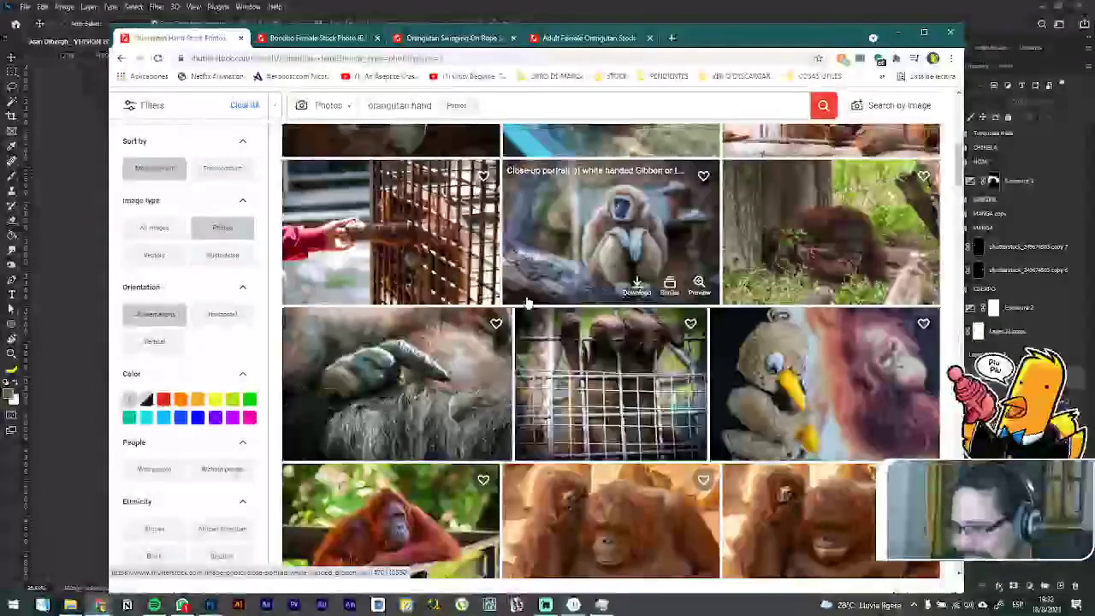
pyautogui.scroll(-3, 528, 301)
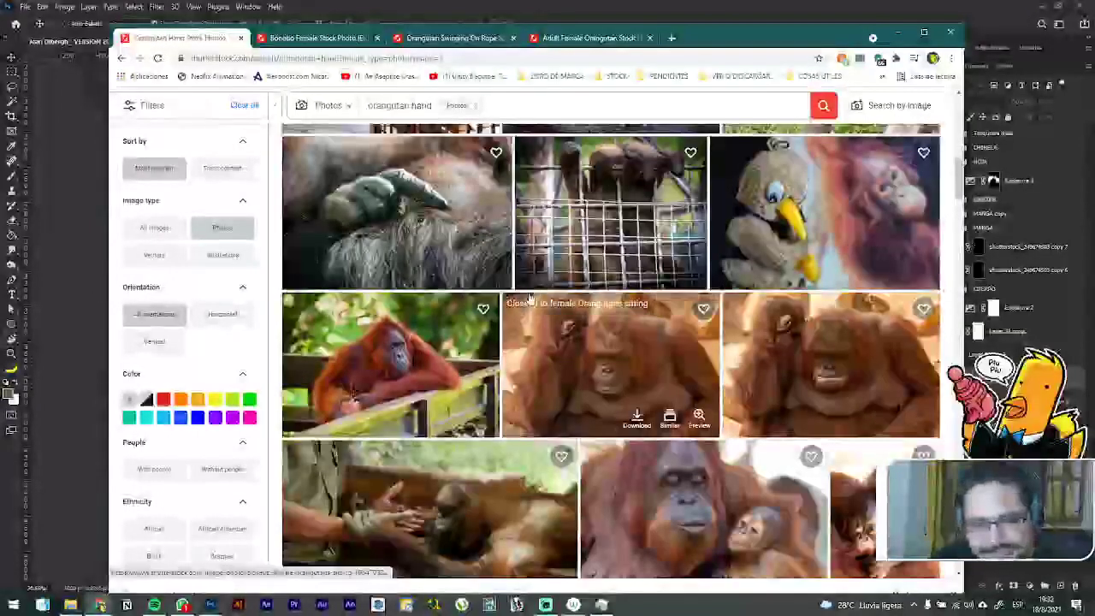
pyautogui.scroll(-8, 528, 301)
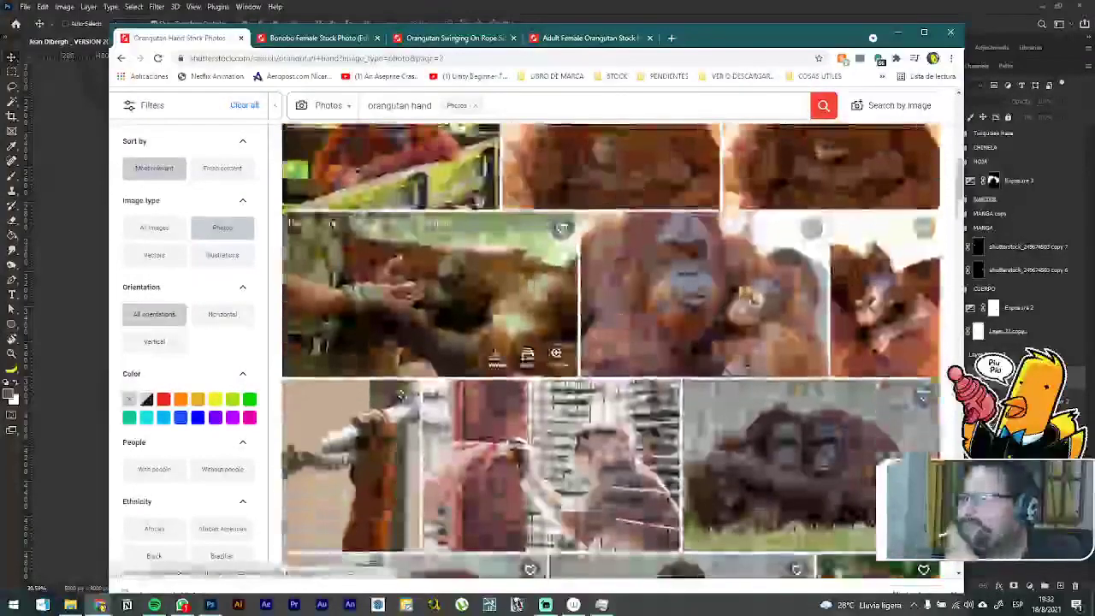
pyautogui.scroll(-3, 528, 301)
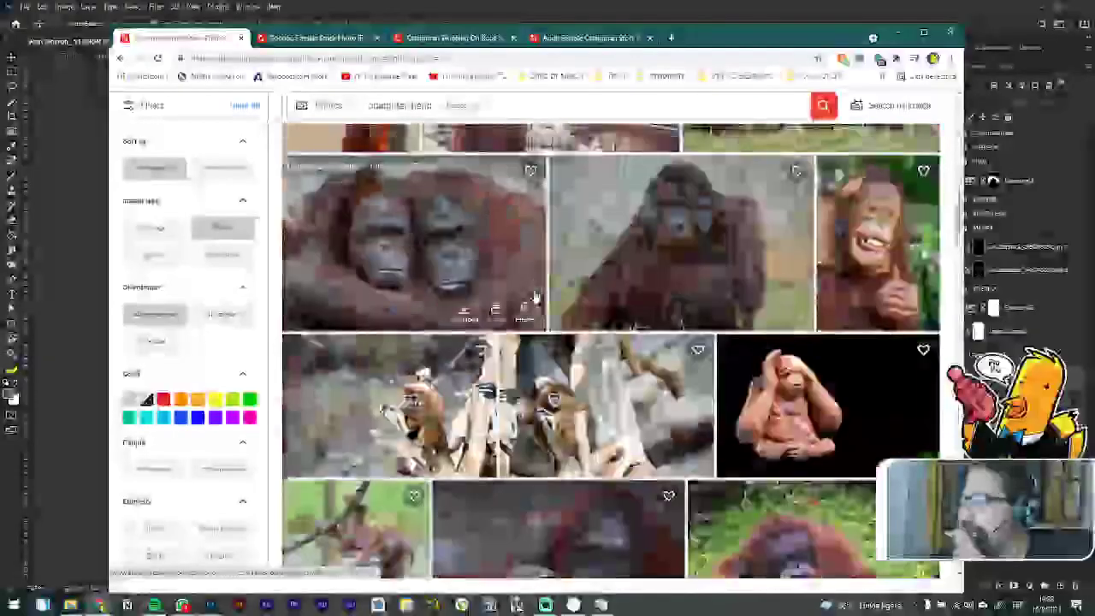
pyautogui.scroll(-3, 548, 296)
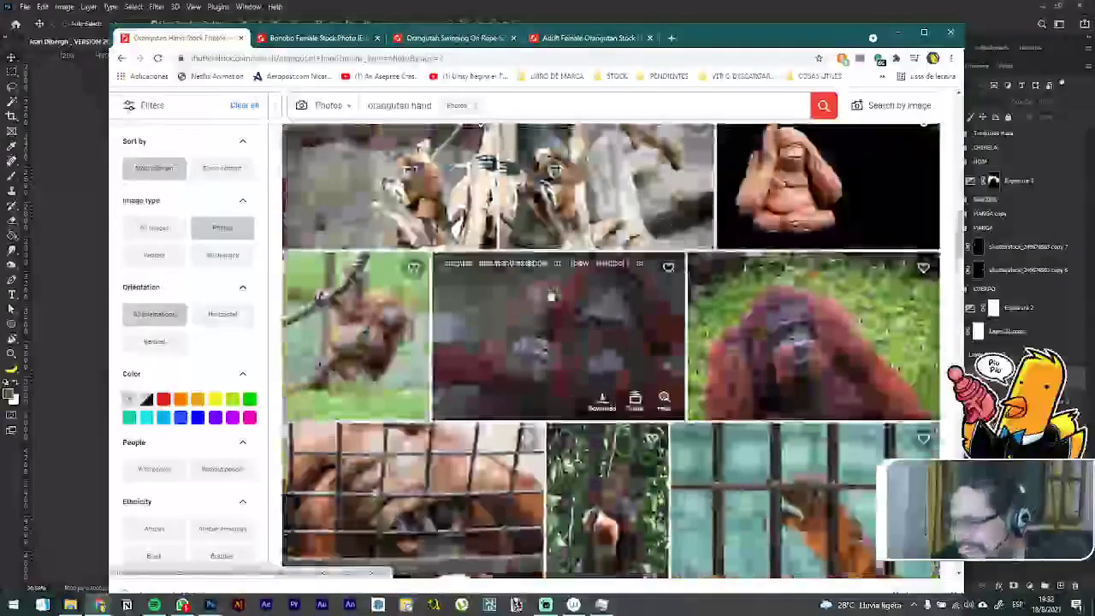
pyautogui.scroll(-3, 552, 295)
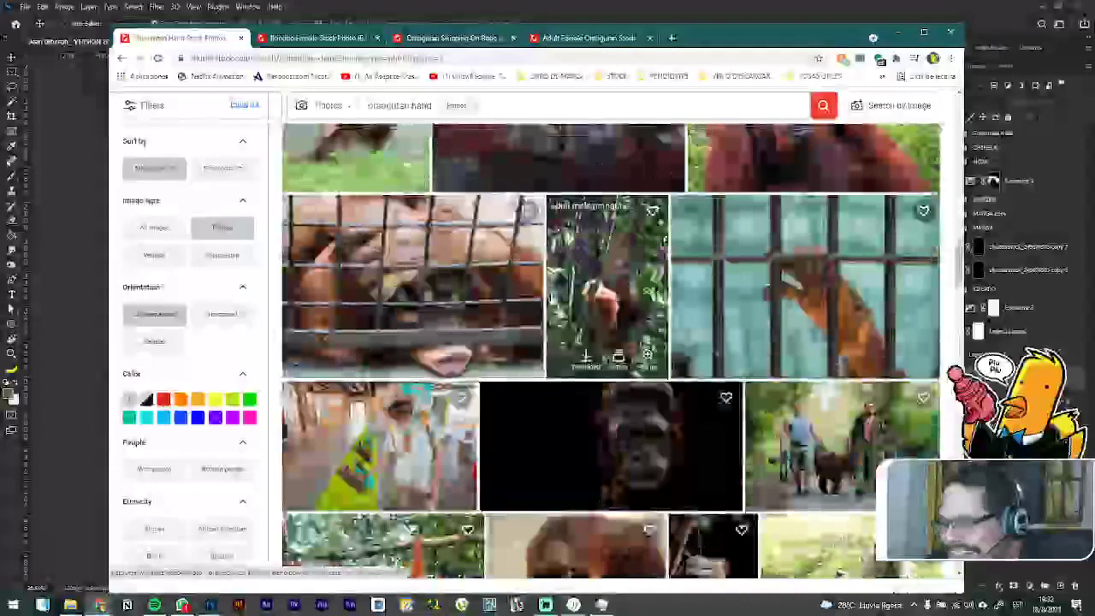
pyautogui.scroll(-5, 552, 295)
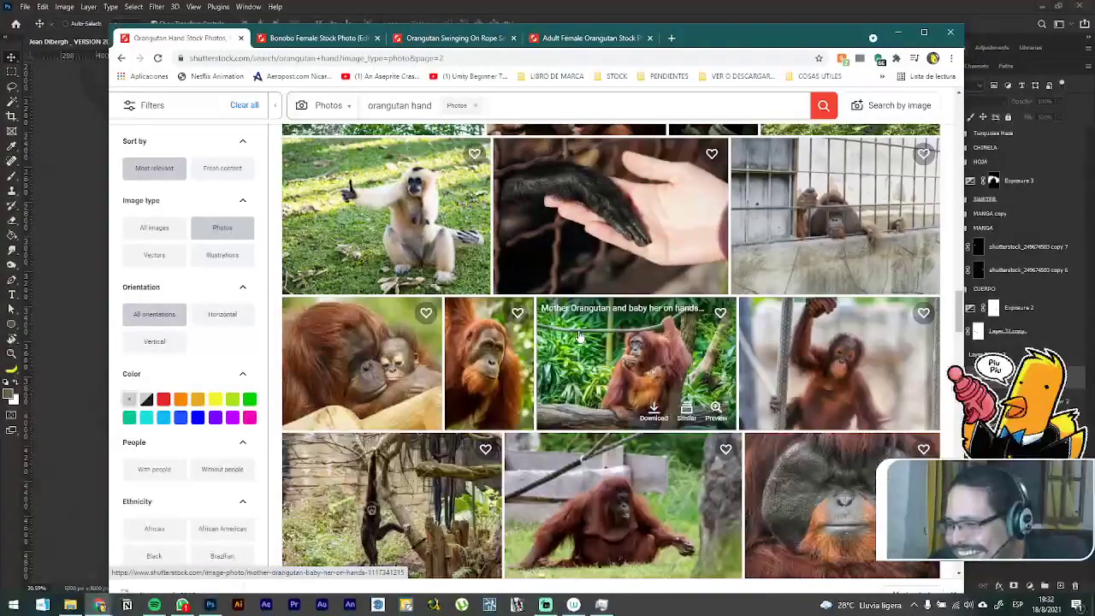
pyautogui.scroll(-4, 579, 350)
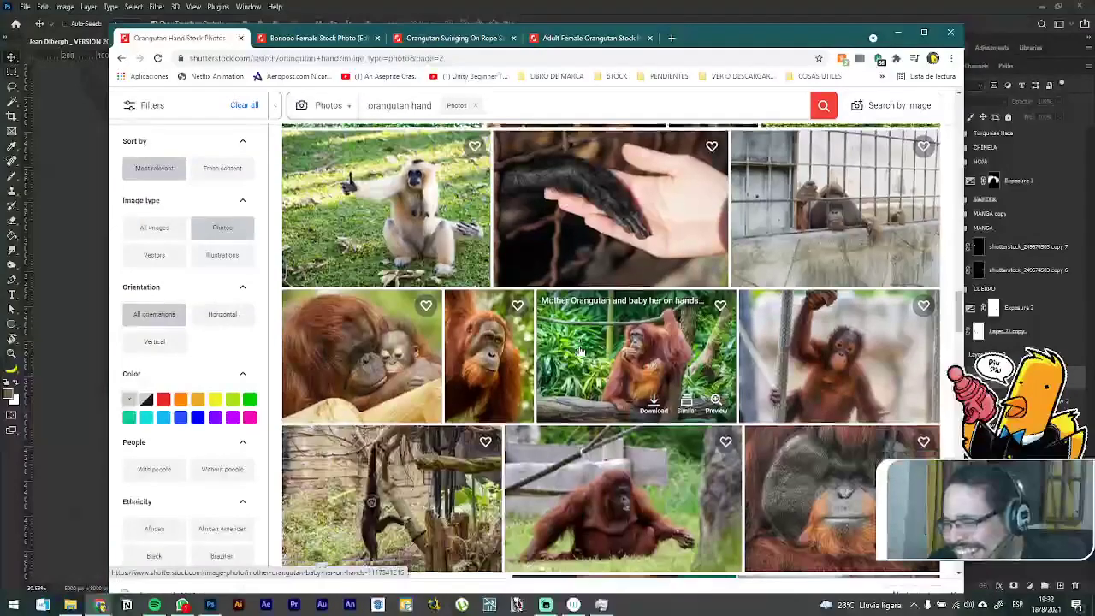
pyautogui.scroll(-3, 579, 351)
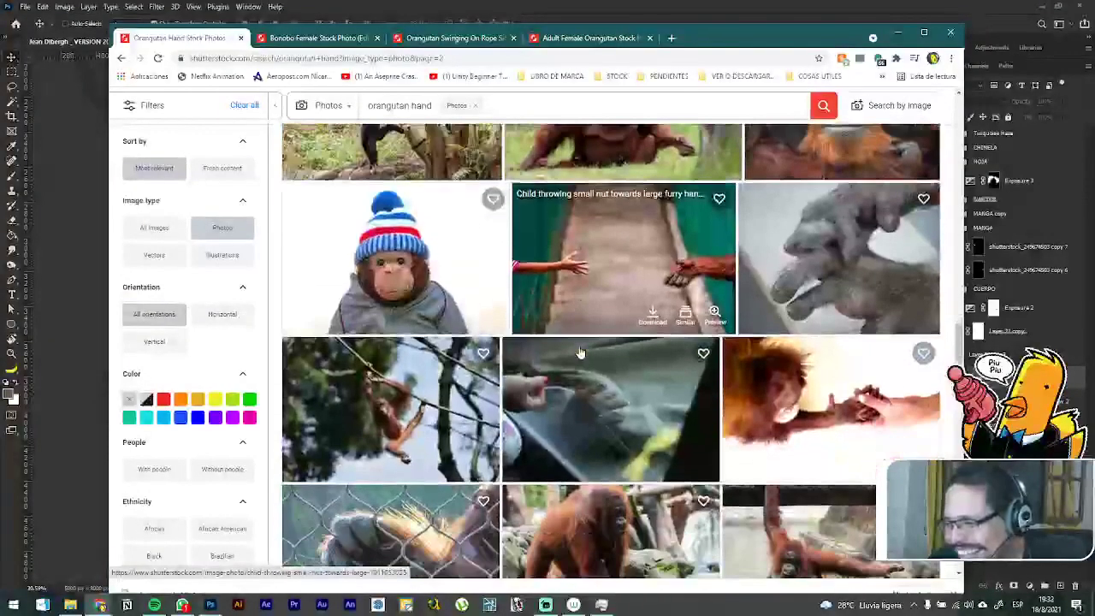
pyautogui.scroll(-2, 579, 339)
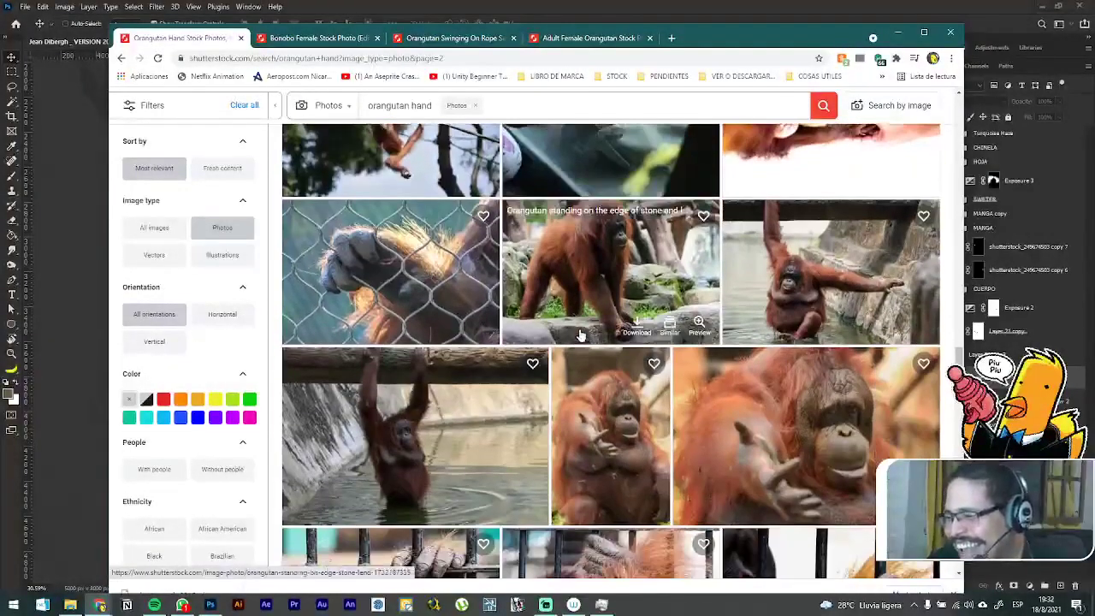
pyautogui.scroll(-2, 579, 335)
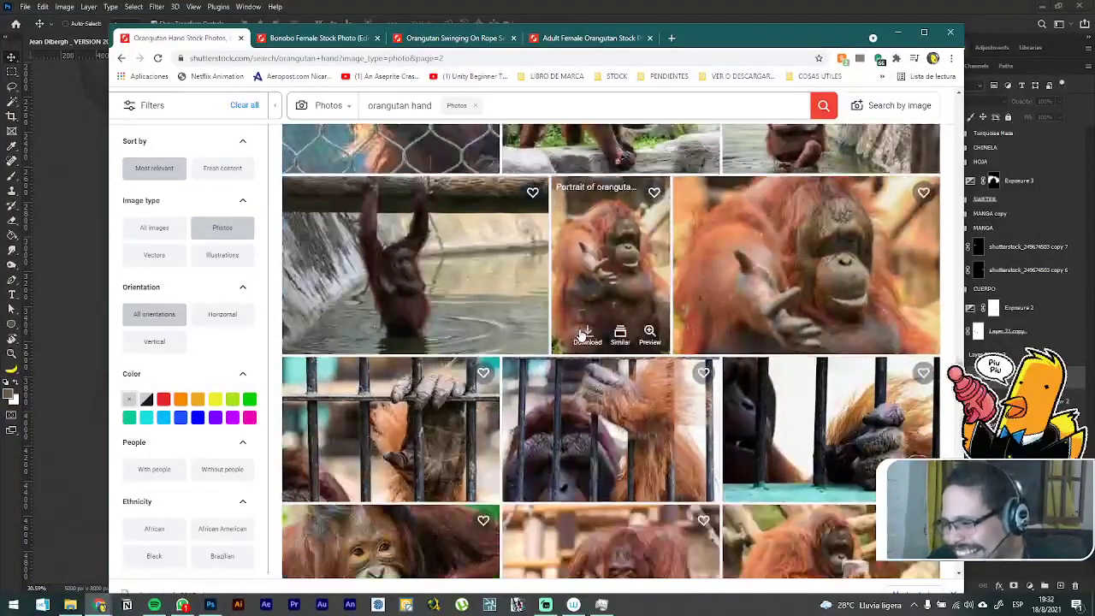
pyautogui.scroll(-1, 579, 336)
pyautogui.scroll(-2, 579, 336)
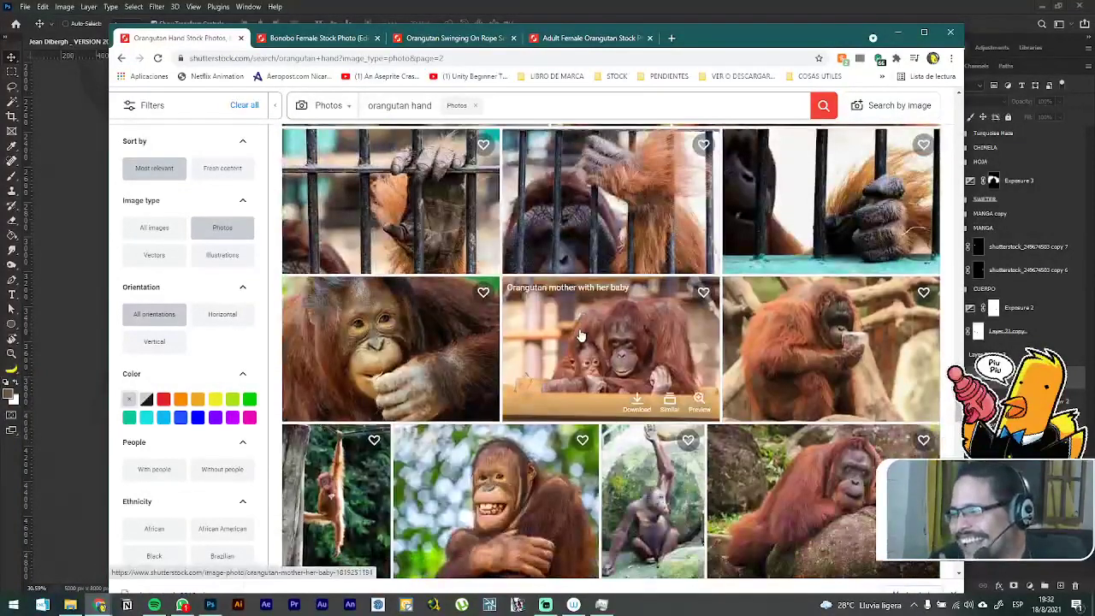
pyautogui.scroll(4, 451, 556)
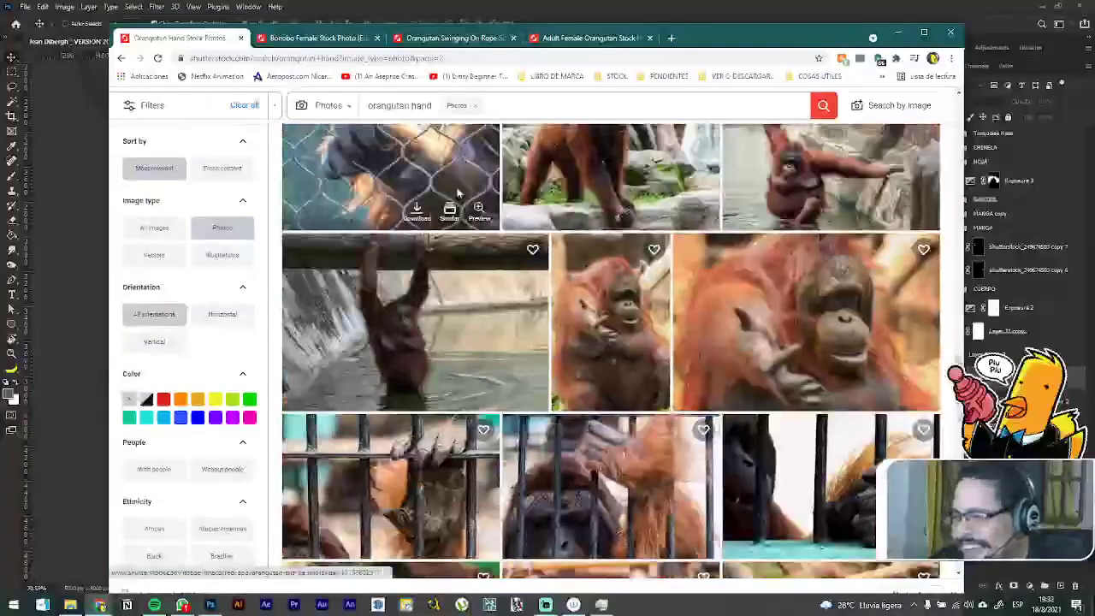
# Step: Search Shutterstock photos for "monkey hands up" and maximize the browser window
pyautogui.click(411, 105)
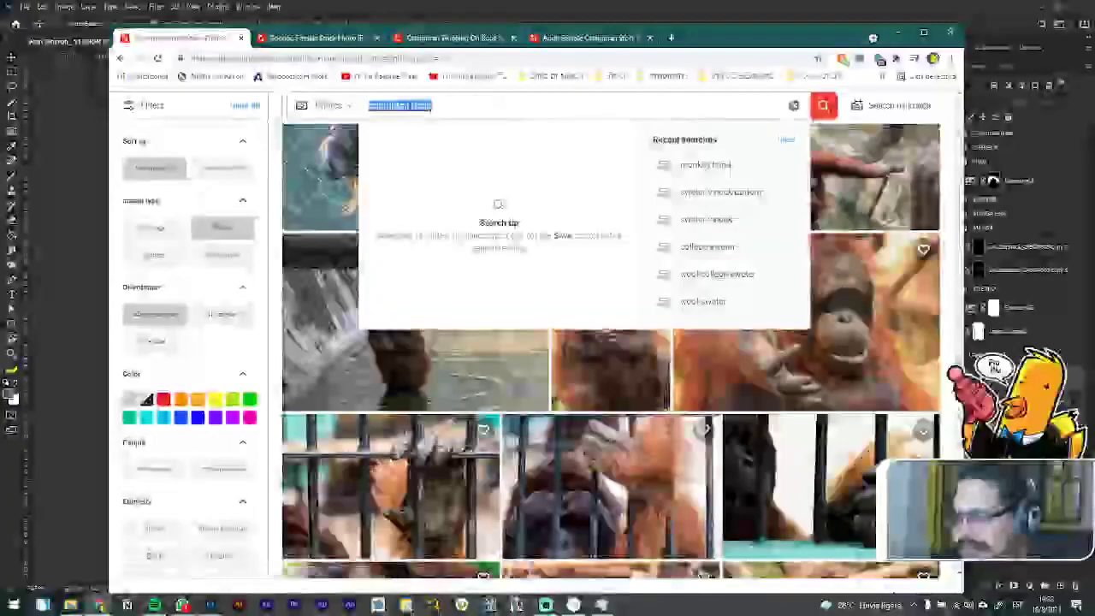
pyautogui.write('mo')
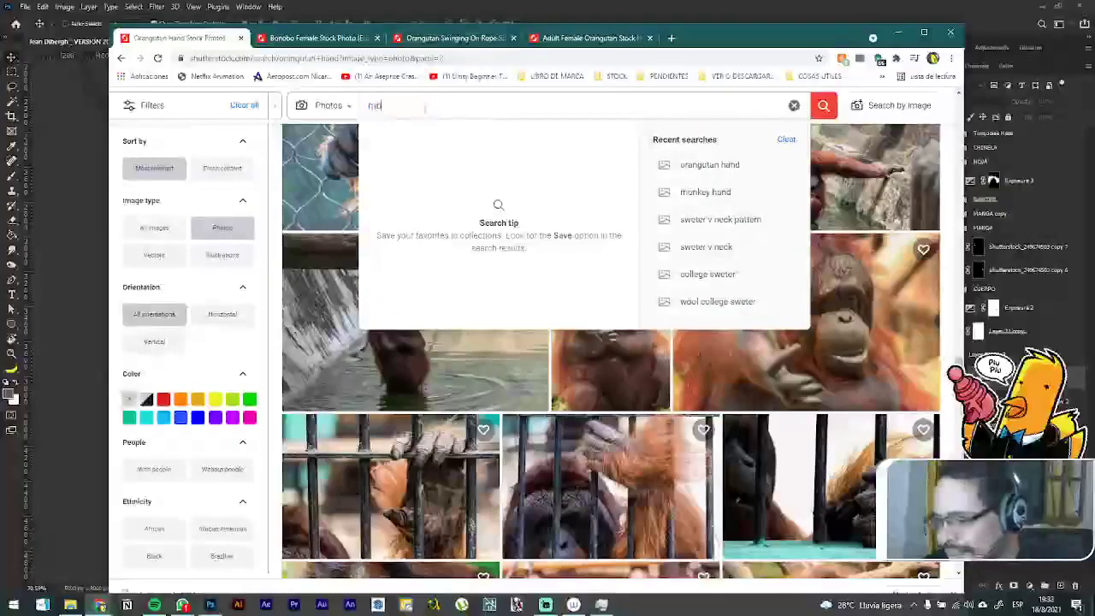
pyautogui.write('nkey ha')
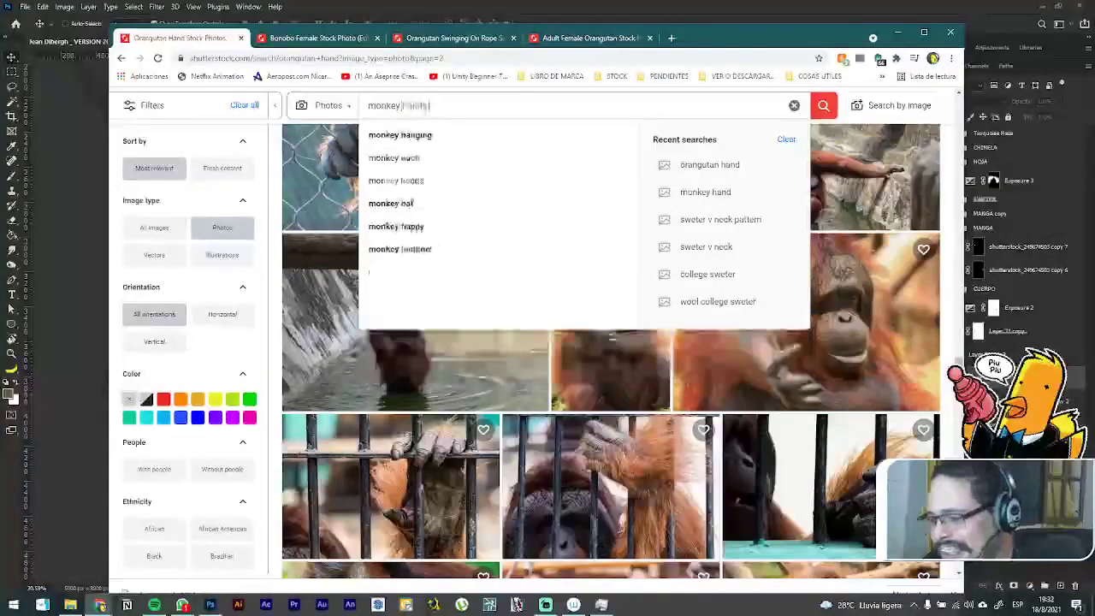
pyautogui.write('nds up')
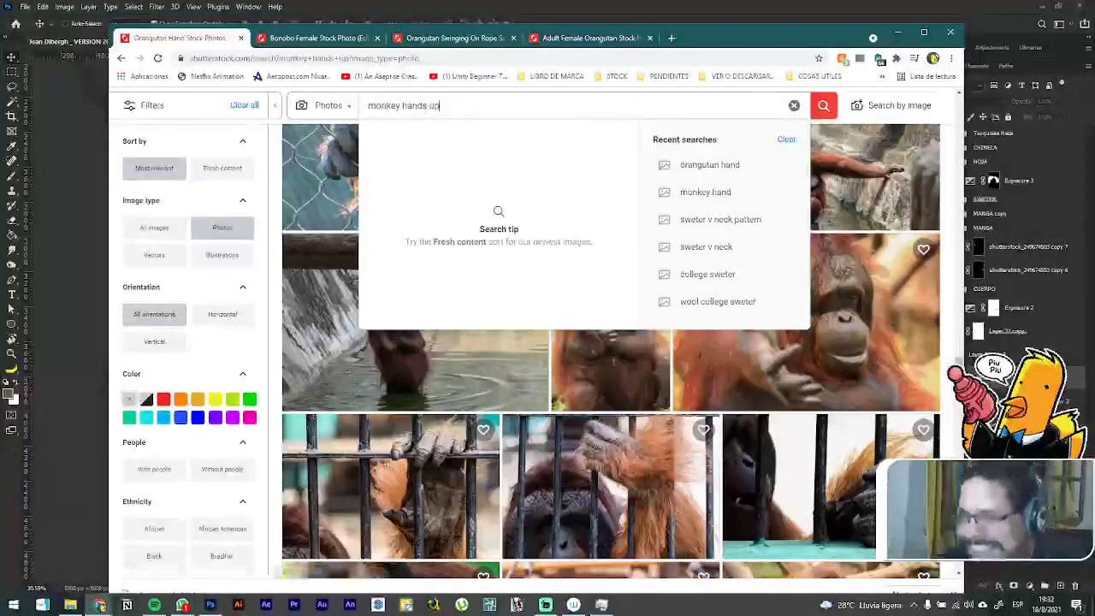
pyautogui.press('Return')
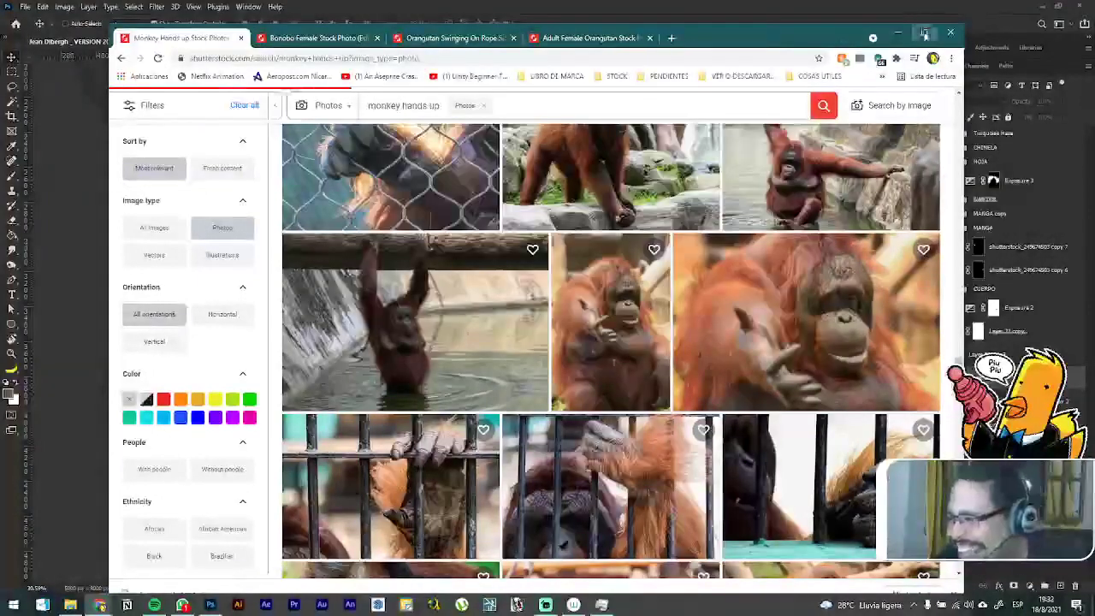
pyautogui.click(925, 32)
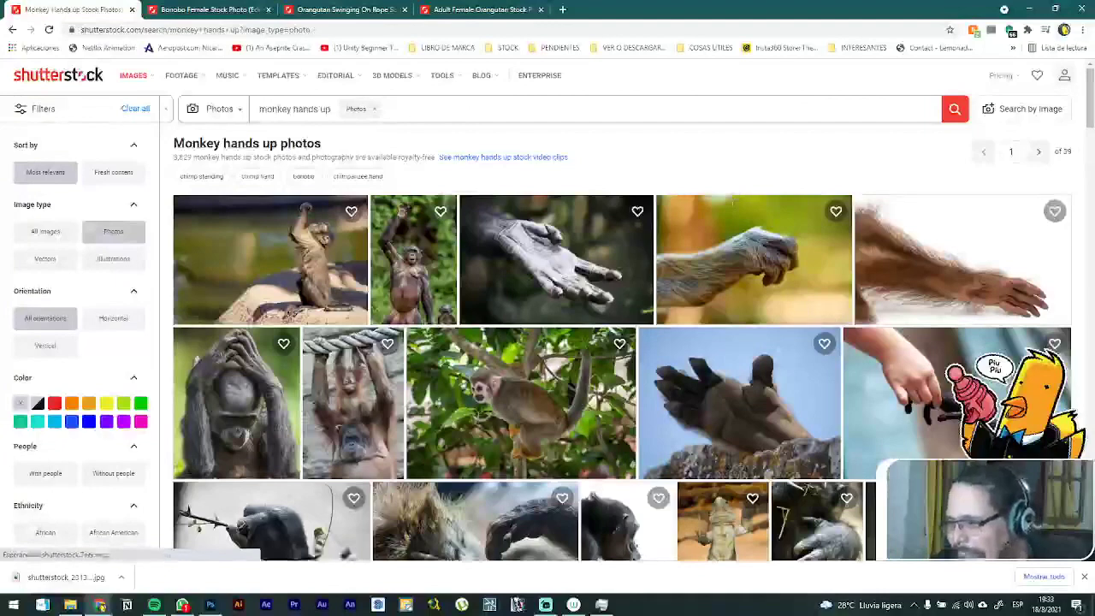
# Step: Look through the first rows of "monkey hands up" photos and open the standing chimpanzee bonobo with raised arms in a new tab
pyautogui.moveTo(731, 255)
pyautogui.scroll(-1, 749, 323)
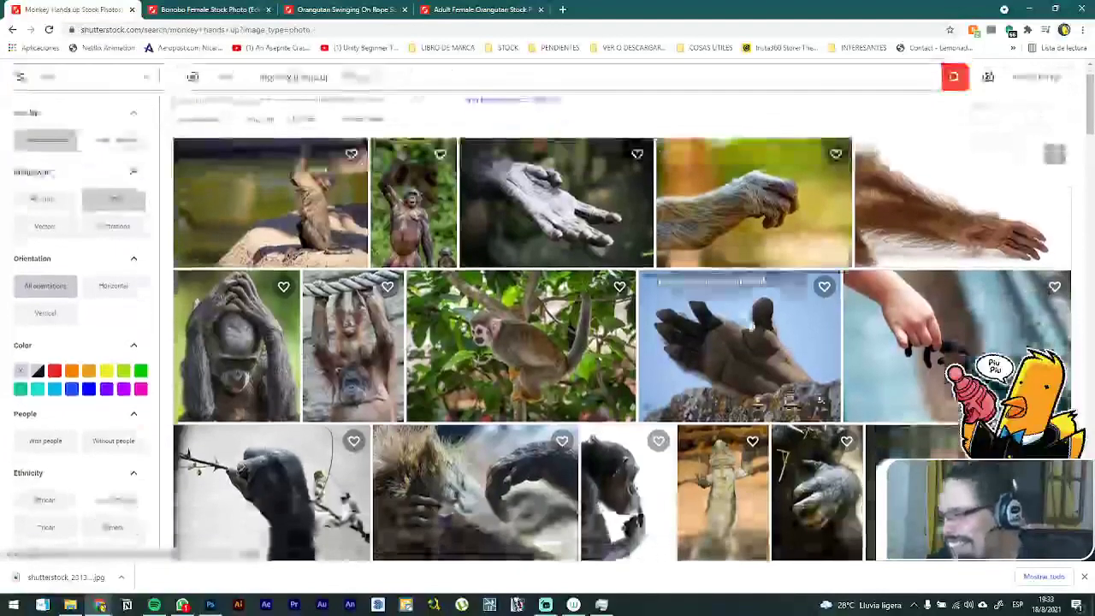
pyautogui.scroll(-2, 749, 322)
pyautogui.moveTo(709, 340)
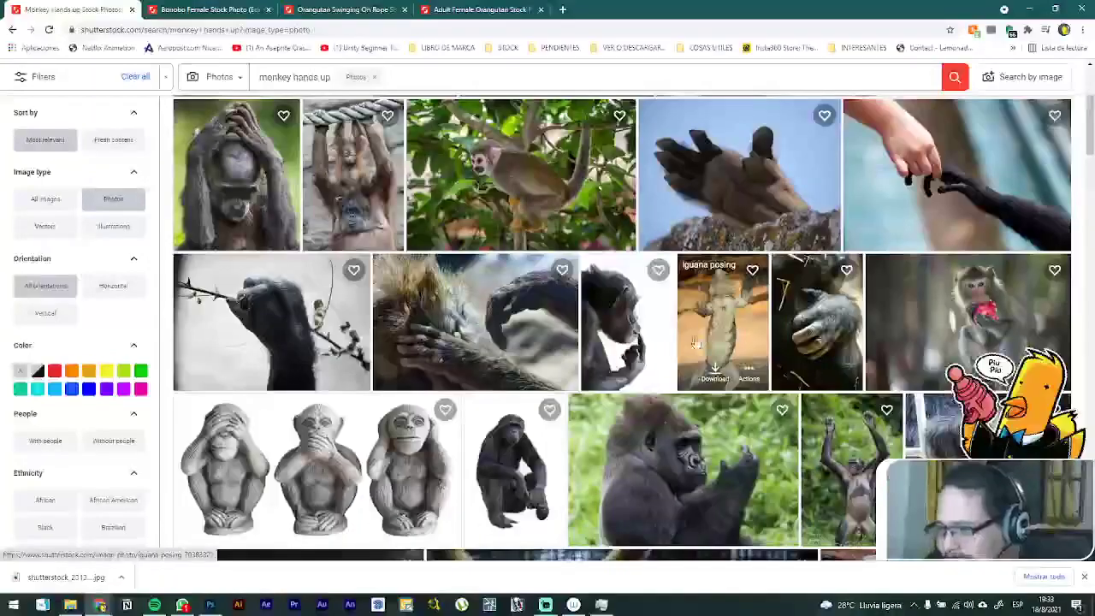
pyautogui.scroll(-1, 695, 343)
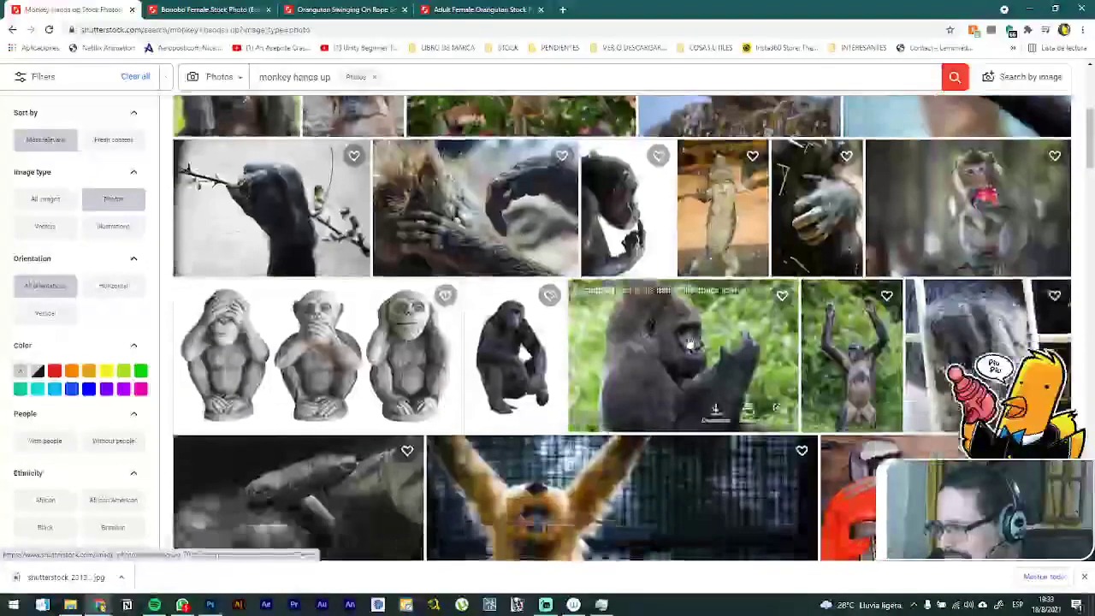
pyautogui.scroll(-1, 689, 342)
pyautogui.scroll(-1, 689, 342)
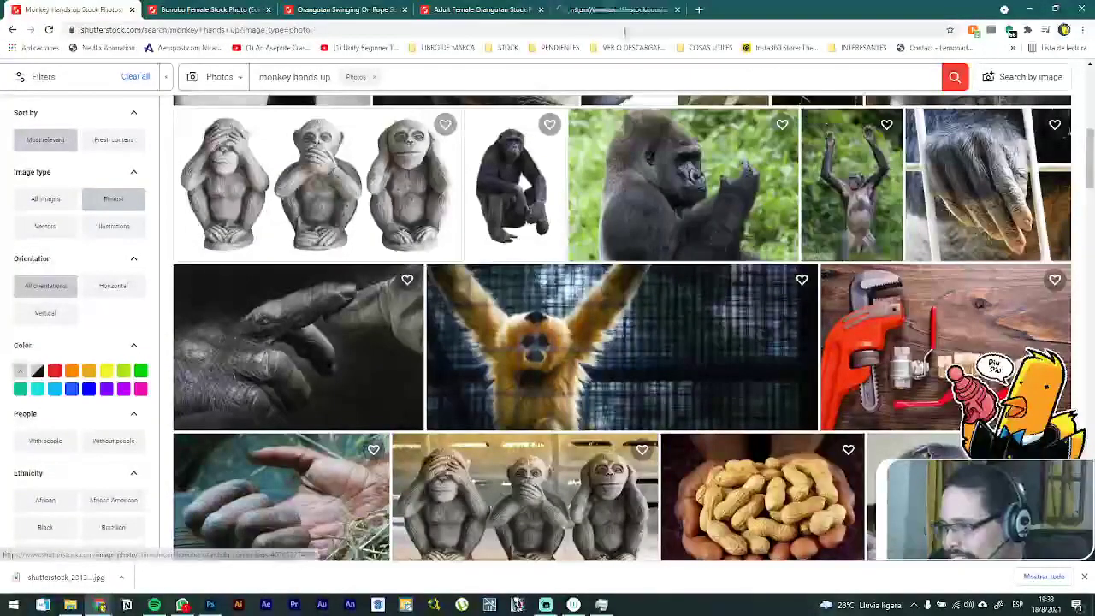
# Step: Examine the remaining "monkey hands up" photos for raised ape hands, and switch to the opened chimpanzee bonobo photo page
pyautogui.scroll(-5, 596, 137)
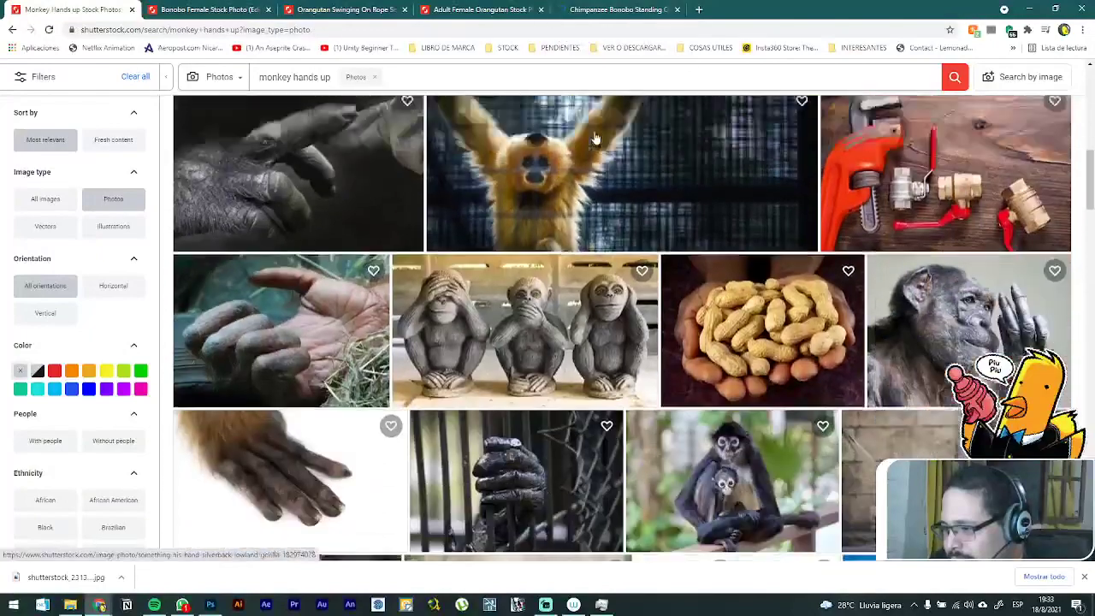
pyautogui.scroll(-8, 596, 142)
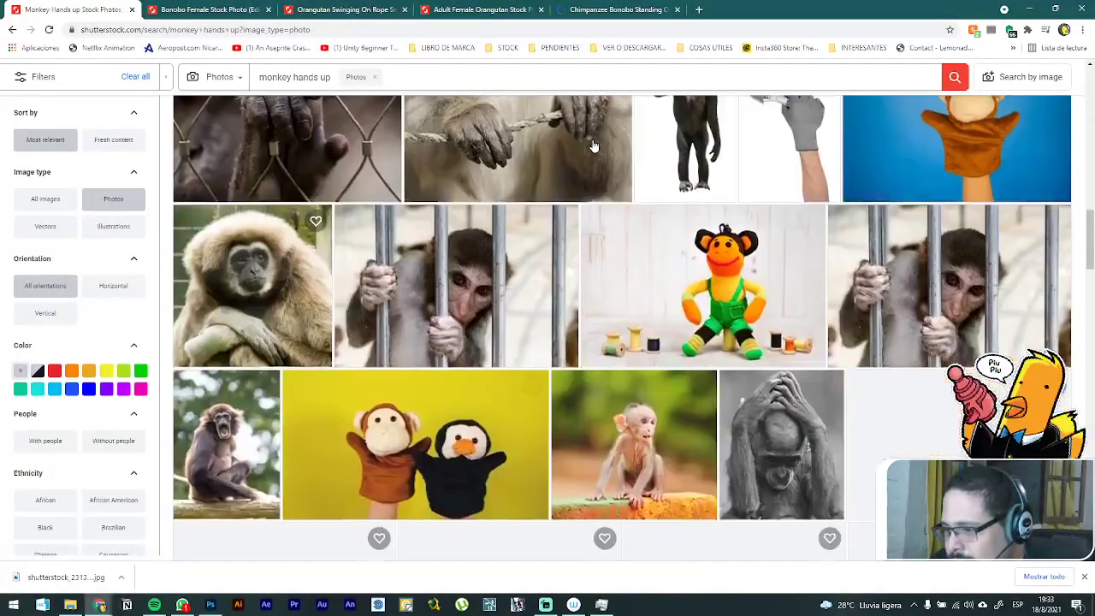
pyautogui.scroll(-1, 593, 145)
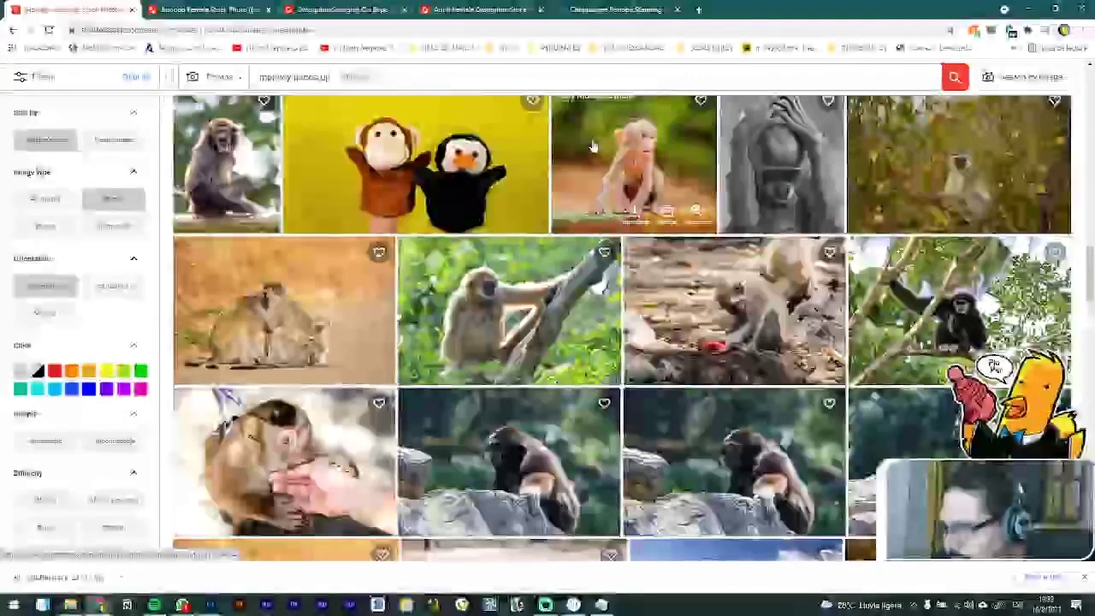
pyautogui.scroll(-3, 592, 145)
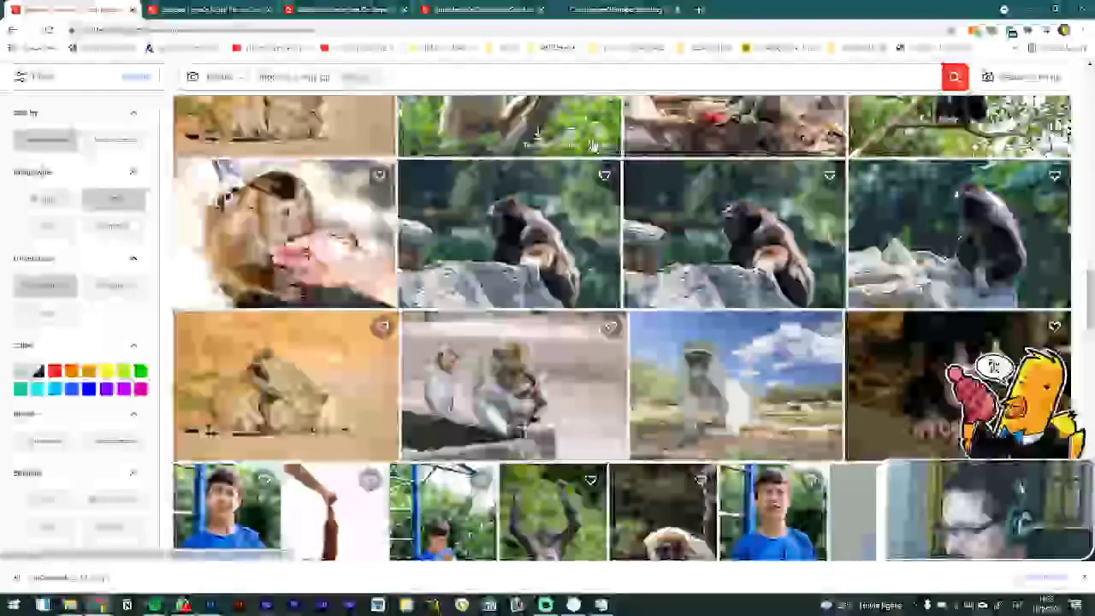
pyautogui.scroll(-3, 593, 146)
pyautogui.scroll(-2, 545, 192)
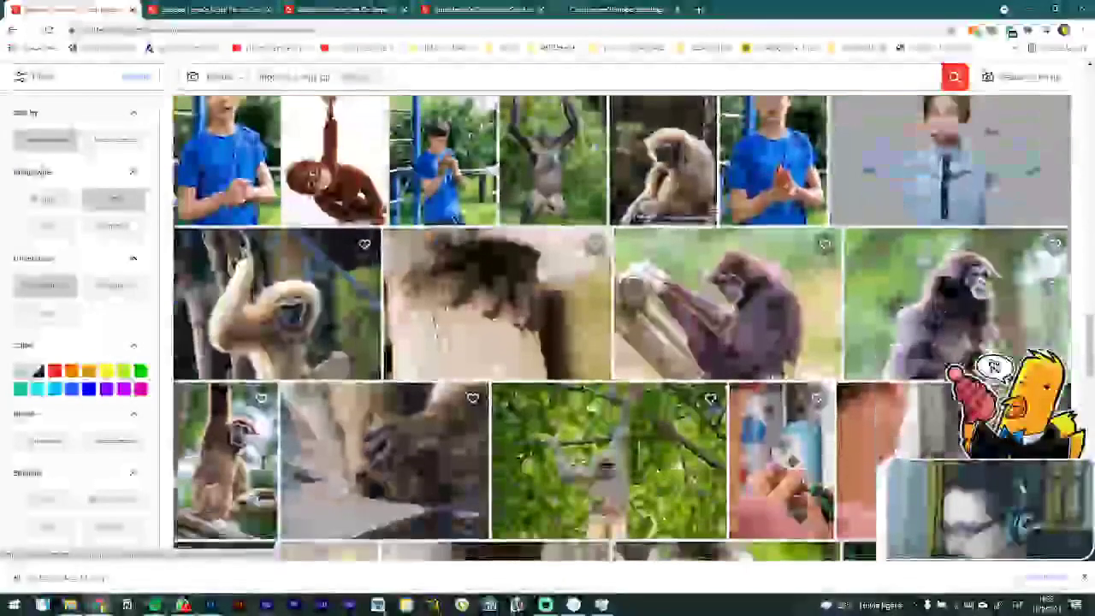
pyautogui.scroll(-2, 551, 147)
pyautogui.scroll(-3, 552, 148)
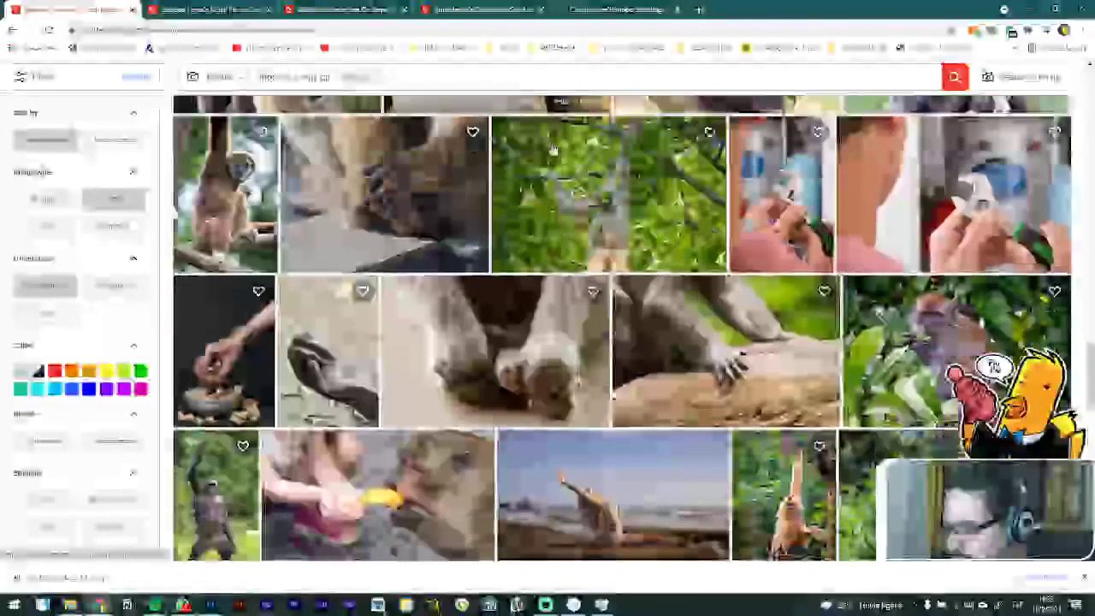
pyautogui.scroll(-1, 557, 156)
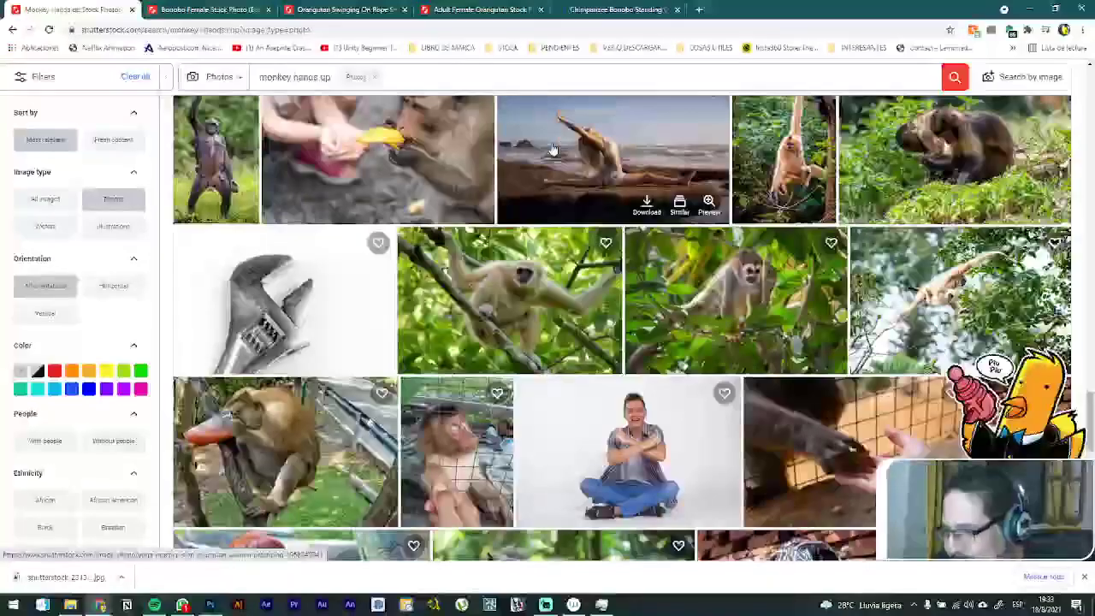
pyautogui.scroll(-3, 551, 149)
pyautogui.click(580, 14)
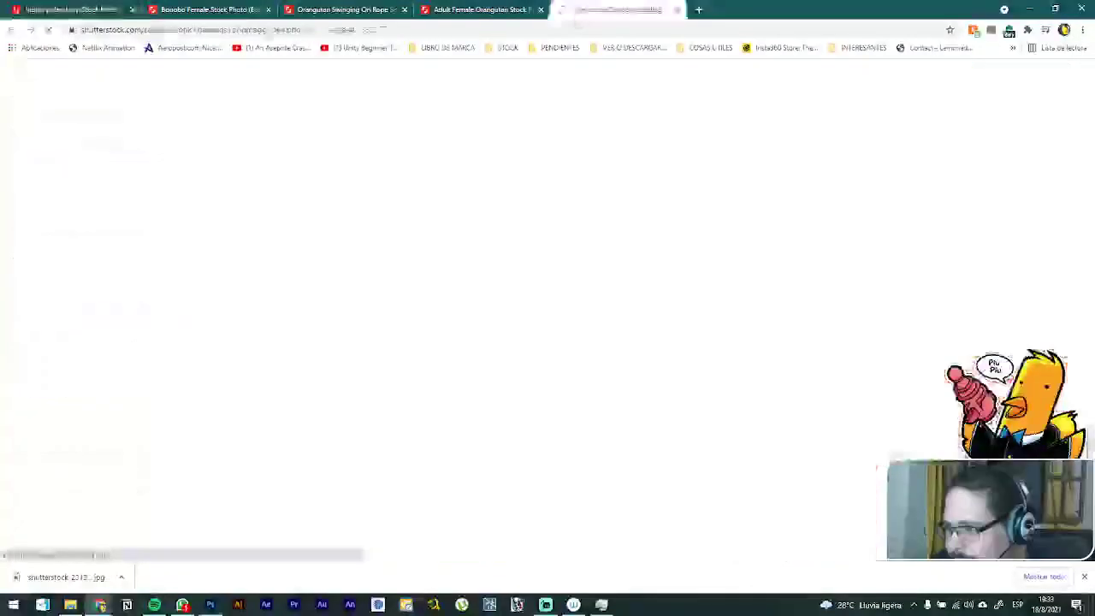
# Step: Close the adult female orangutan photo page and enlarge the preview of the standing chimpanzee bonobo photo
pyautogui.click(485, 11)
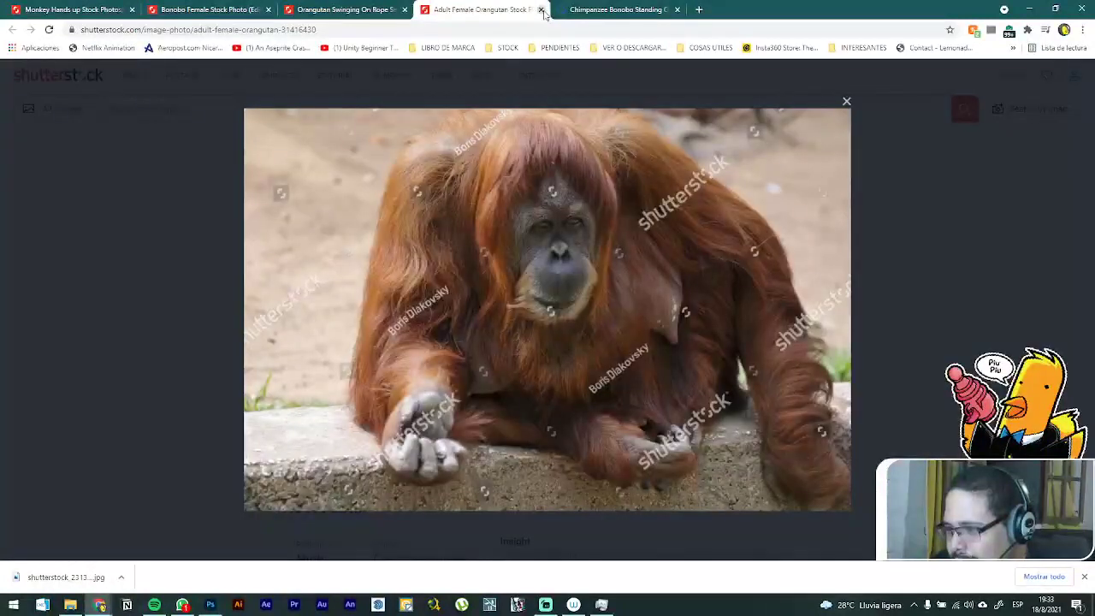
pyautogui.click(542, 9)
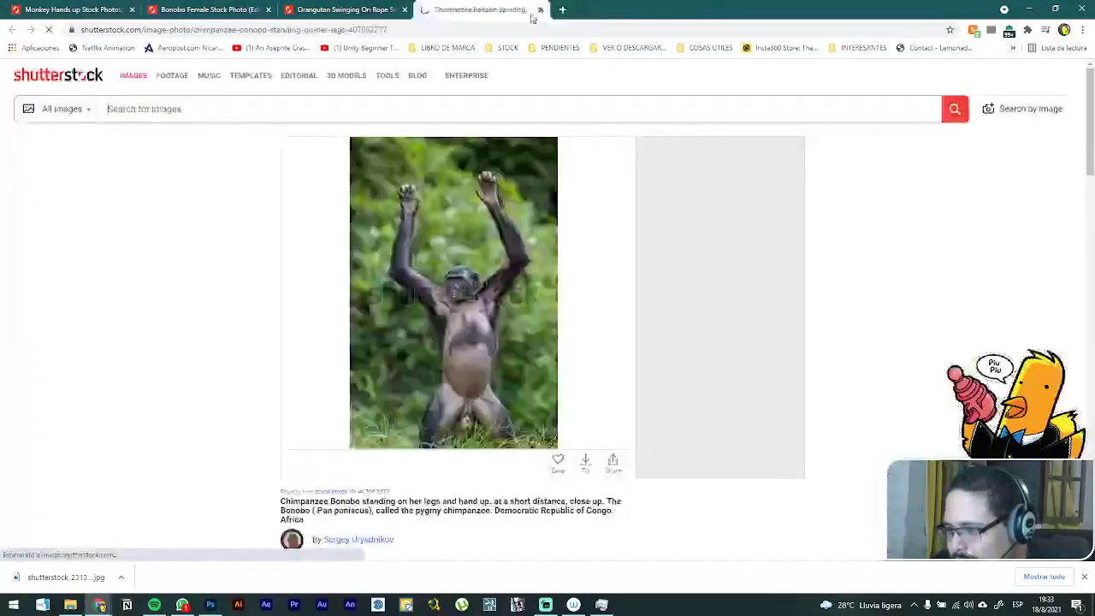
pyautogui.click(366, 12)
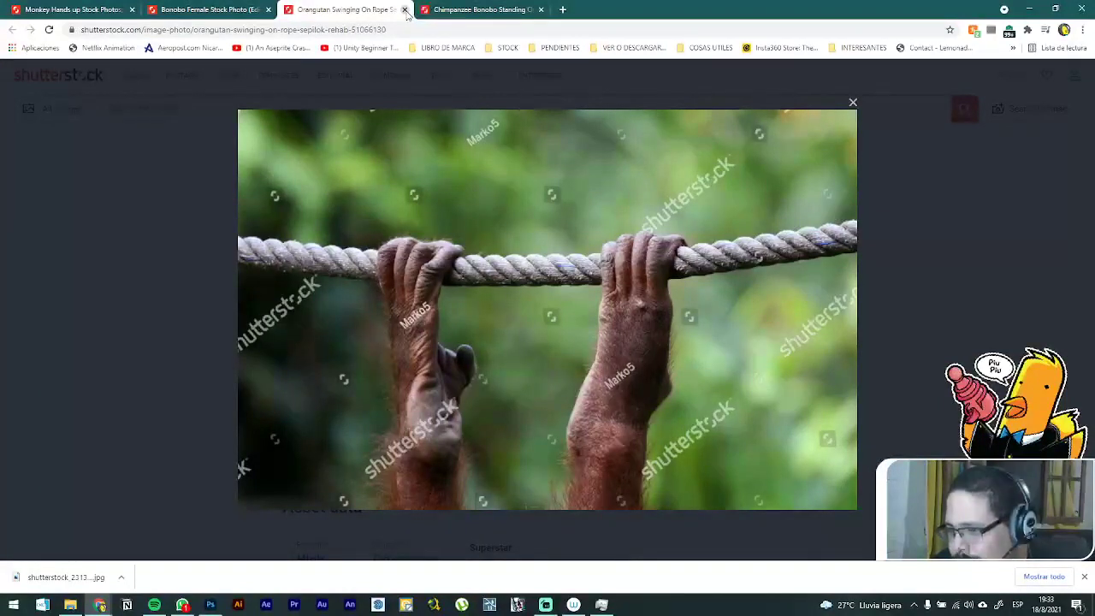
pyautogui.click(481, 10)
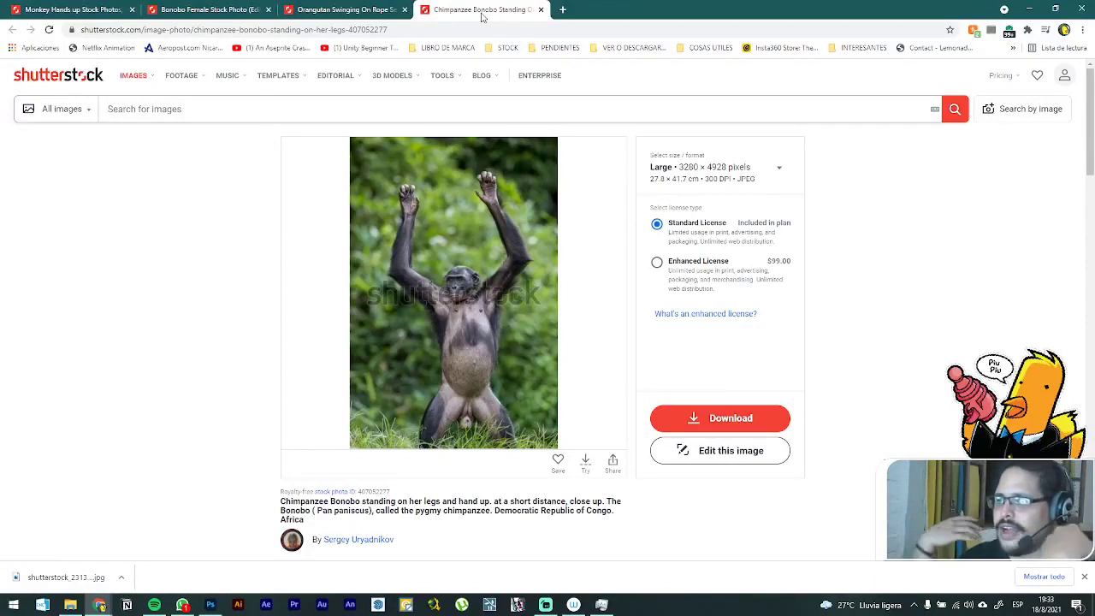
pyautogui.click(517, 229)
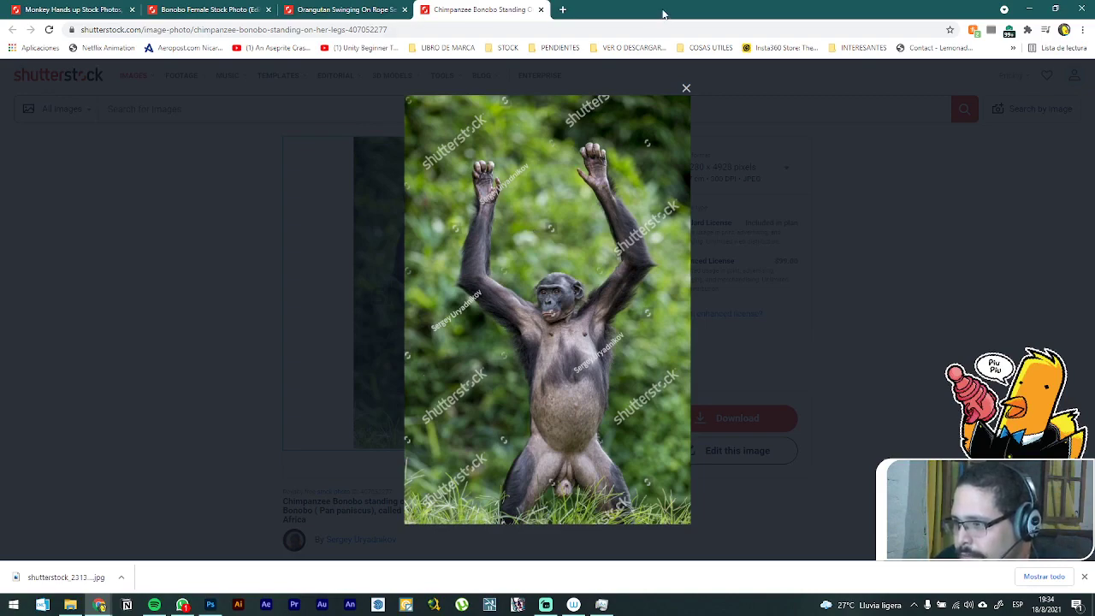
# Step: Shift the browser window aside, then try to copy the enlarged bonobo photo and paste it into the Photoshop character document
pyautogui.moveTo(663, 13); pyautogui.dragTo(567, 163)
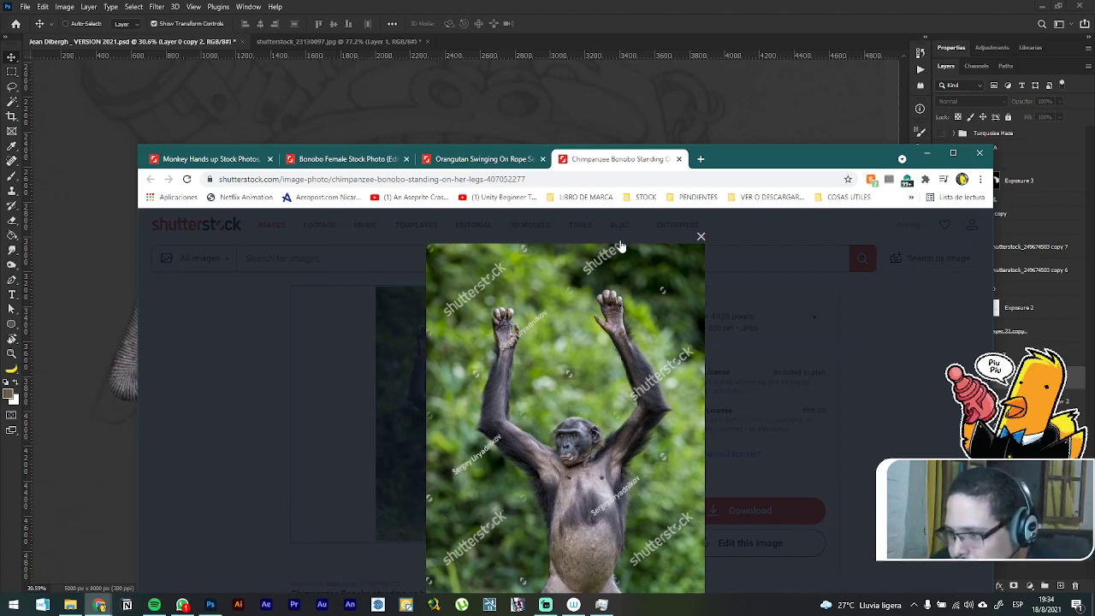
pyautogui.rightClick(560, 298)
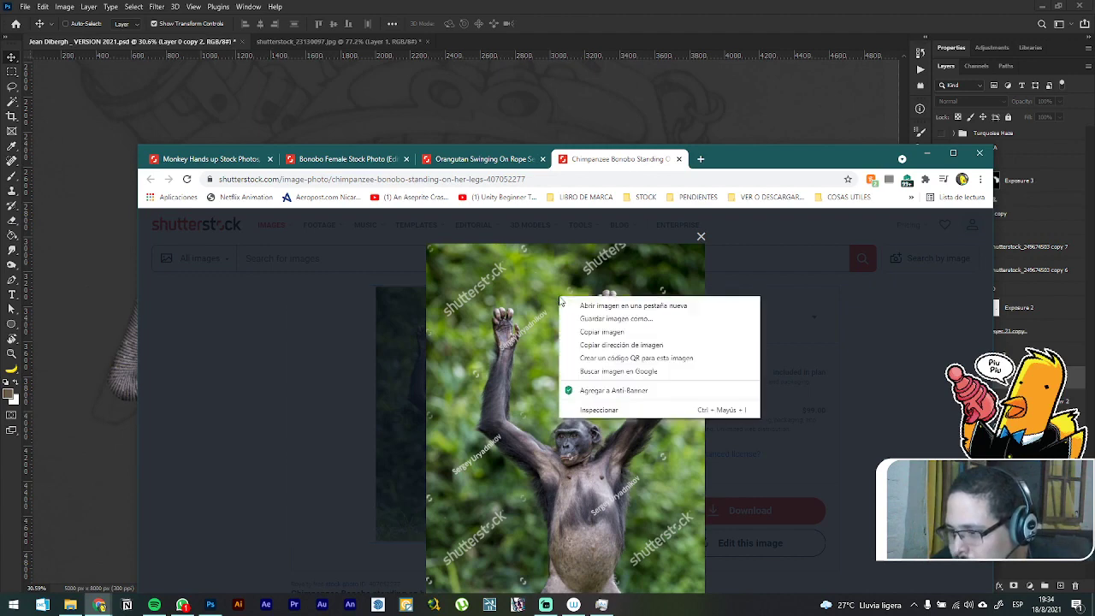
pyautogui.click(601, 331)
pyautogui.click(611, 25)
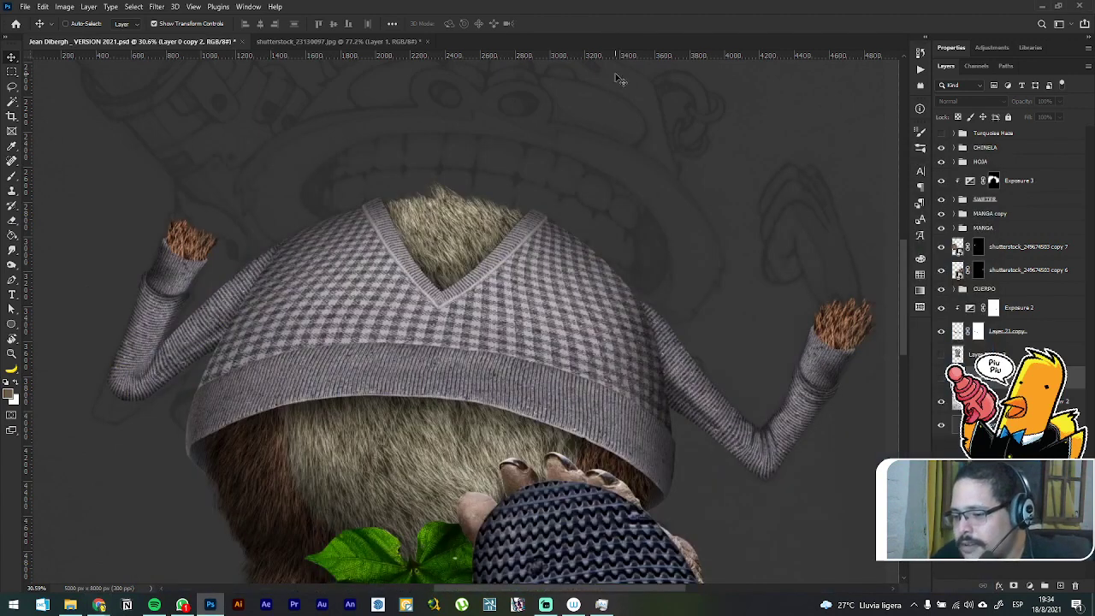
pyautogui.hotkey('ctrl', 'v')
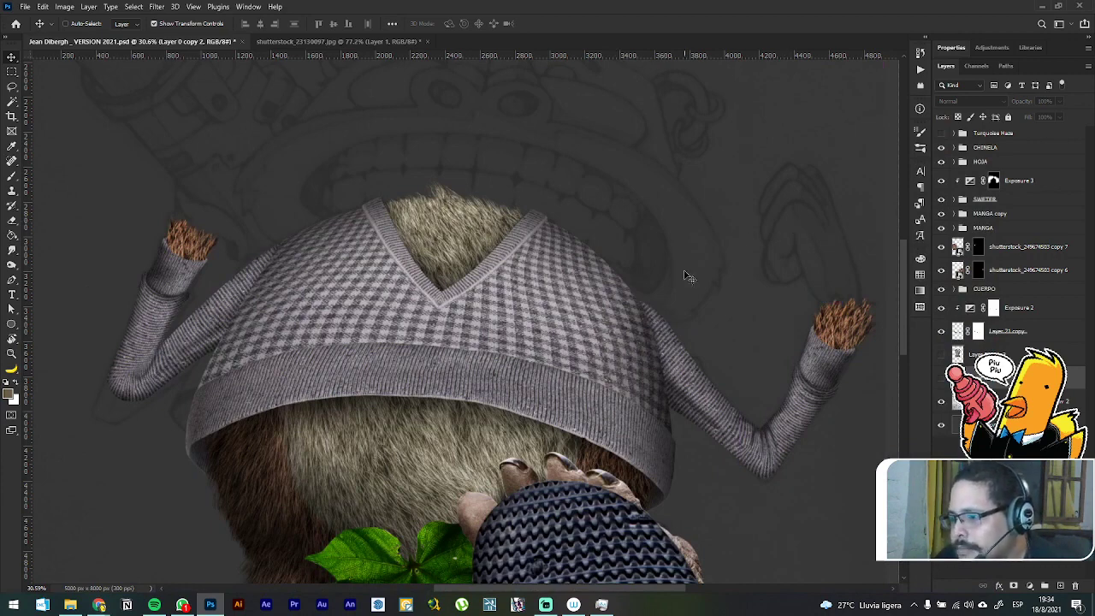
# Step: Copy the enlarged bonobo preview from the browser, paste it into the Photoshop character document, and place it by the viewer's-right shoulder
pyautogui.moveTo(99, 604)
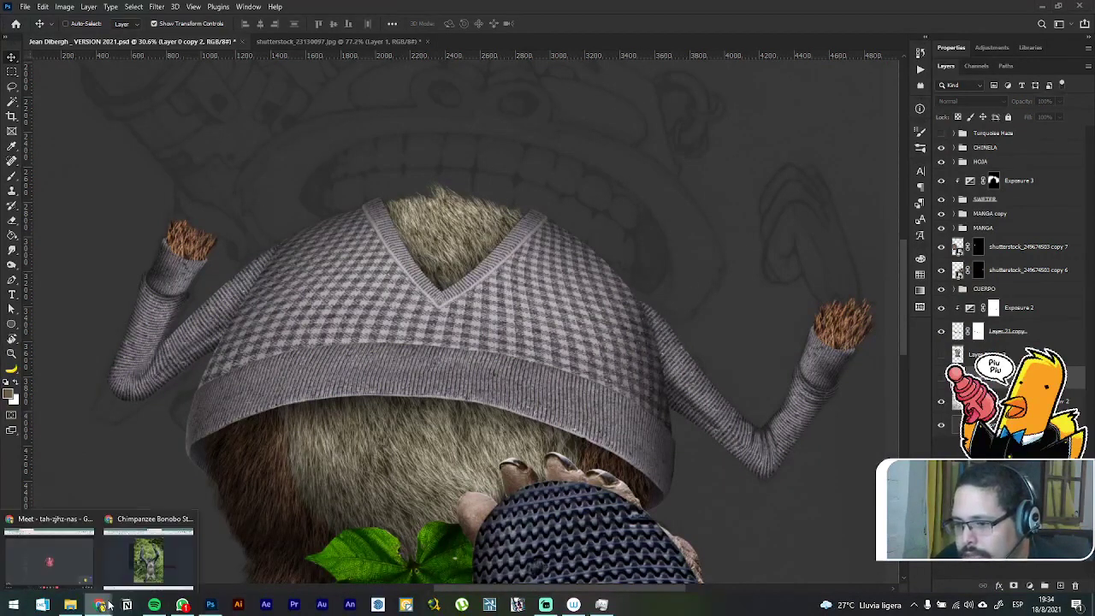
pyautogui.click(134, 566)
pyautogui.rightClick(473, 315)
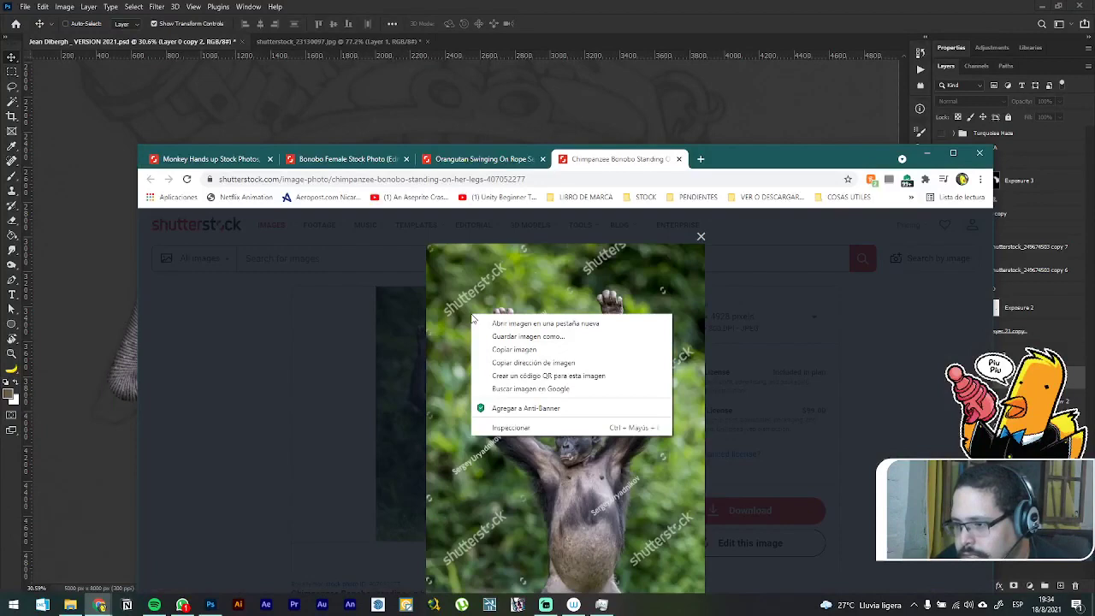
pyautogui.click(523, 351)
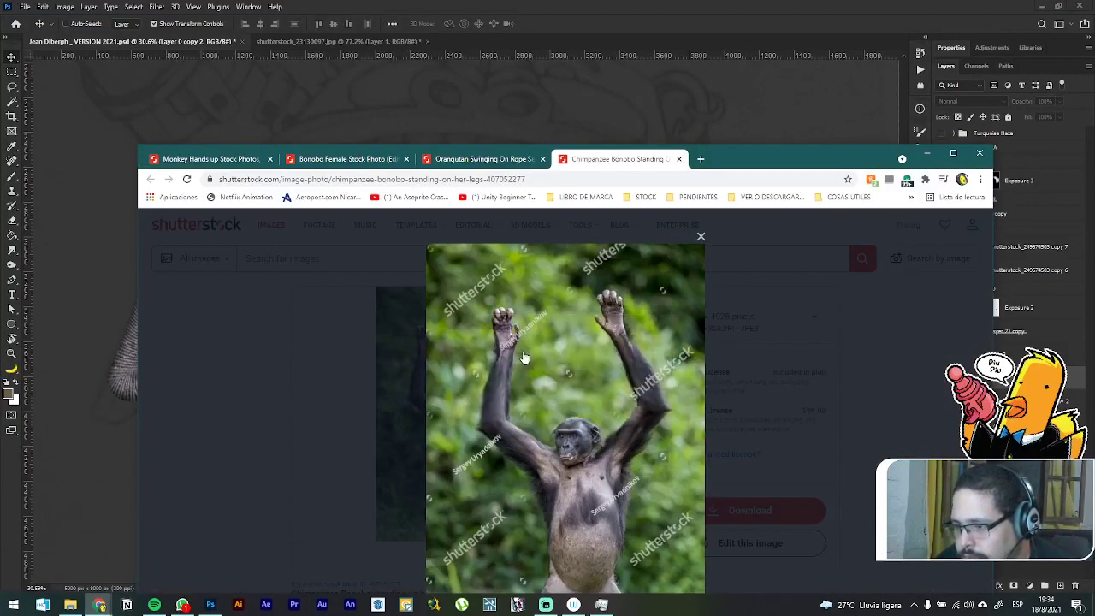
pyautogui.click(214, 605)
pyautogui.hotkey('ctrl', 'v')
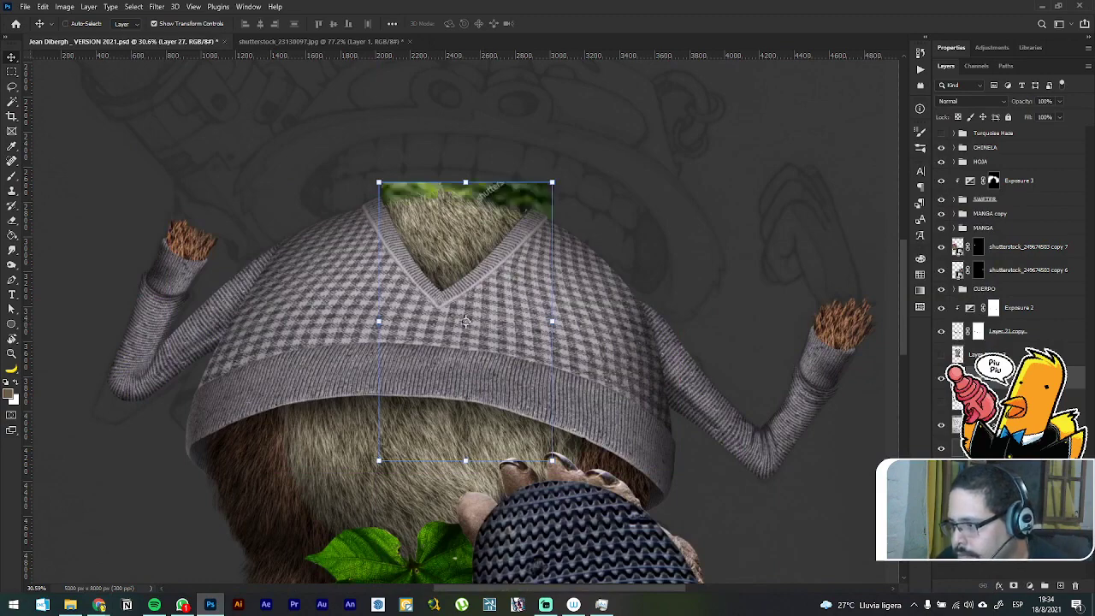
pyautogui.moveTo(538, 256); pyautogui.dragTo(670, 188)
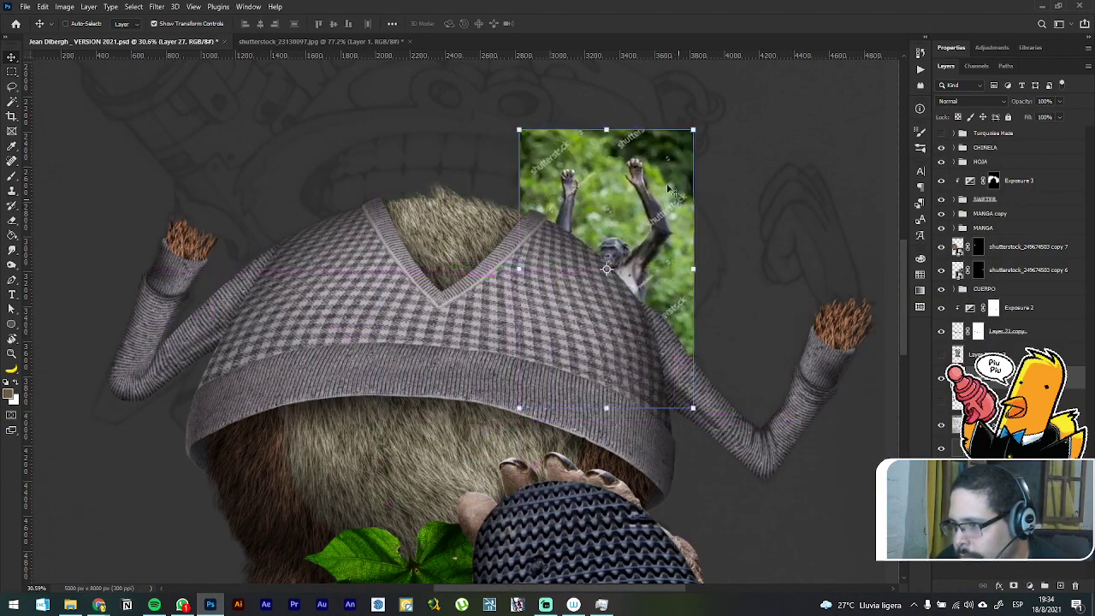
# Step: Select the bonobo's raised hand on the viewer's left with a rectangular marquee and copy it to its own layer
pyautogui.scroll(10, 657, 170)
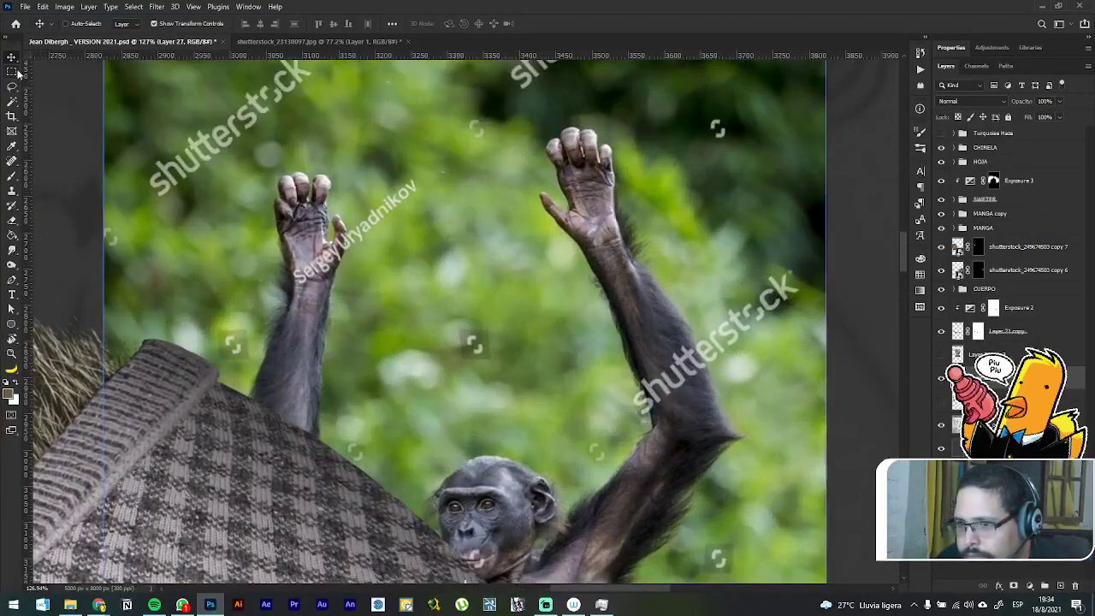
pyautogui.click(13, 72)
pyautogui.moveTo(254, 163)
pyautogui.mouseDown()
pyautogui.moveTo(366, 276)
pyautogui.moveTo(365, 294)
pyautogui.mouseUp()
pyautogui.rightClick(340, 244)
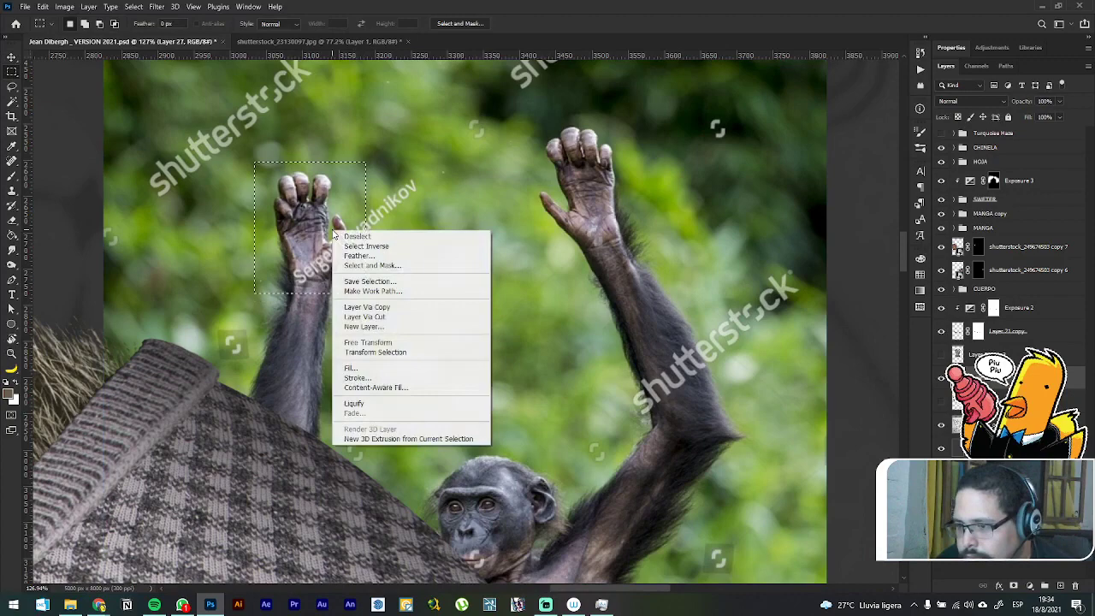
pyautogui.click(397, 306)
pyautogui.press('v')
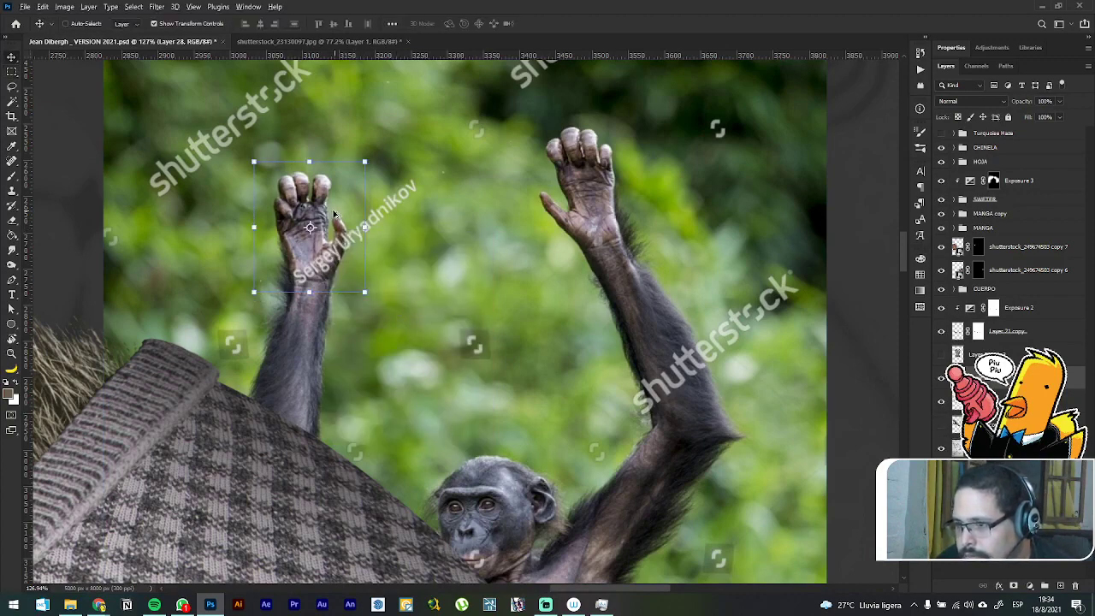
# Step: Move the copied hand onto the sketched hand above the viewer's-right fur wrist and flip it horizontally
pyautogui.scroll(-2, 334, 213)
pyautogui.scroll(-6, 334, 214)
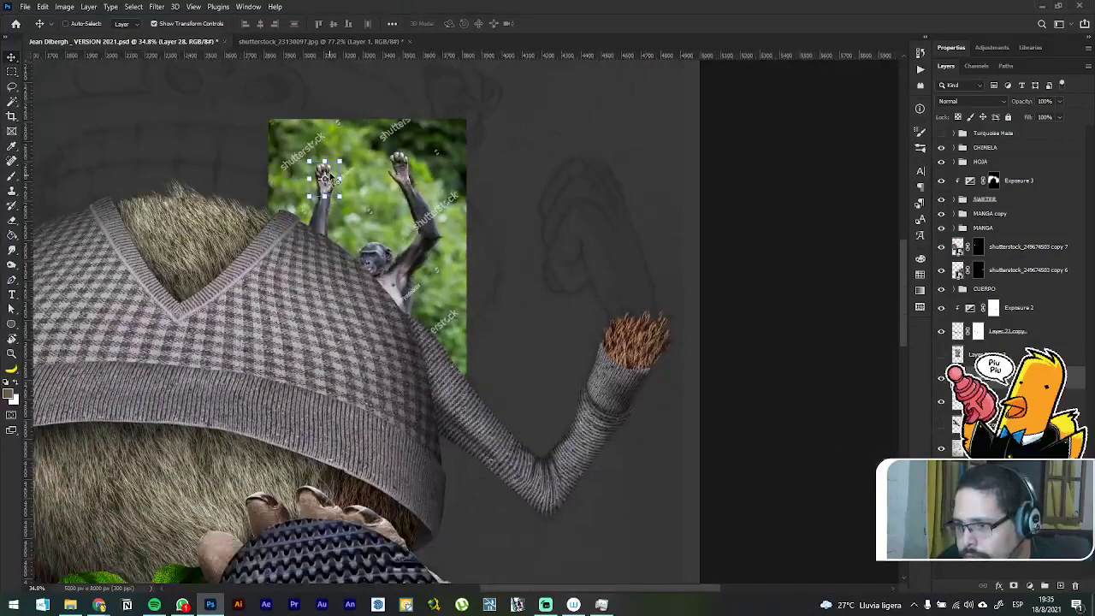
pyautogui.moveTo(325, 175); pyautogui.dragTo(605, 255)
pyautogui.hotkey('ctrl', 't')
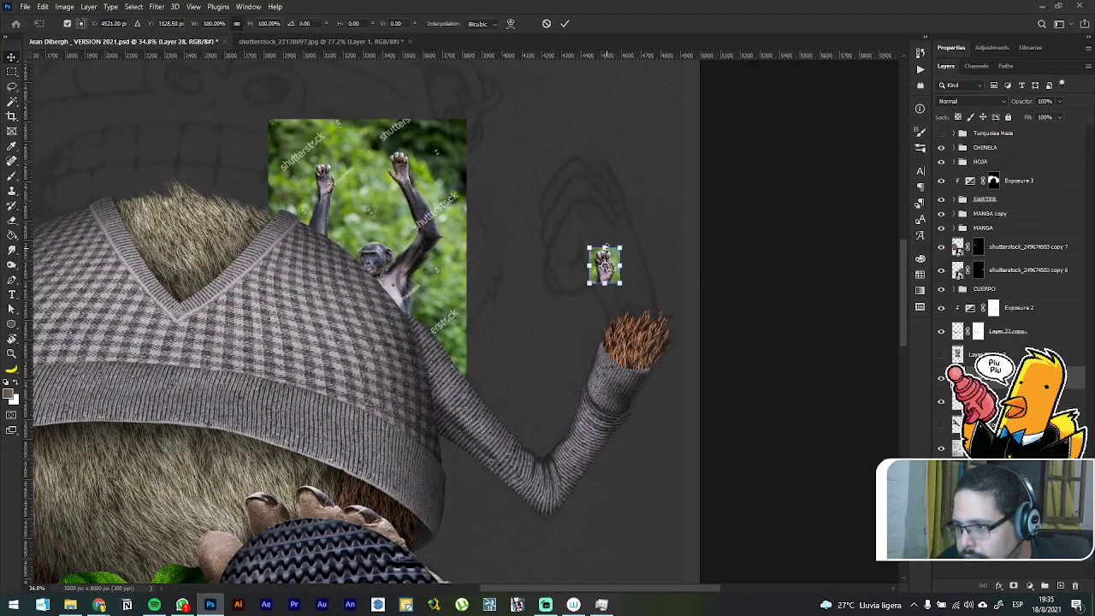
pyautogui.rightClick(607, 260)
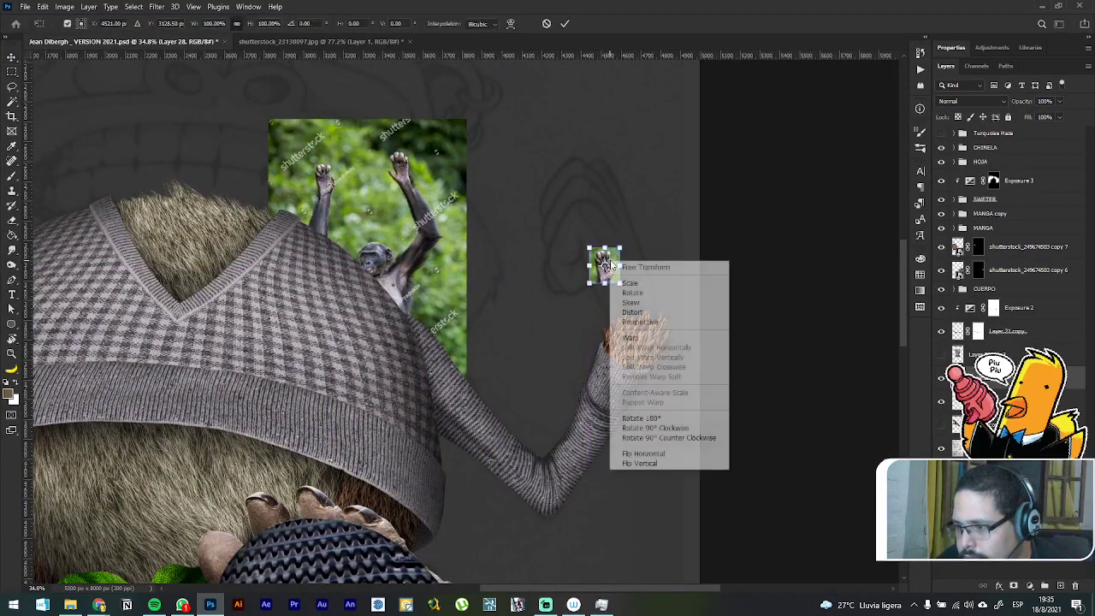
pyautogui.click(642, 453)
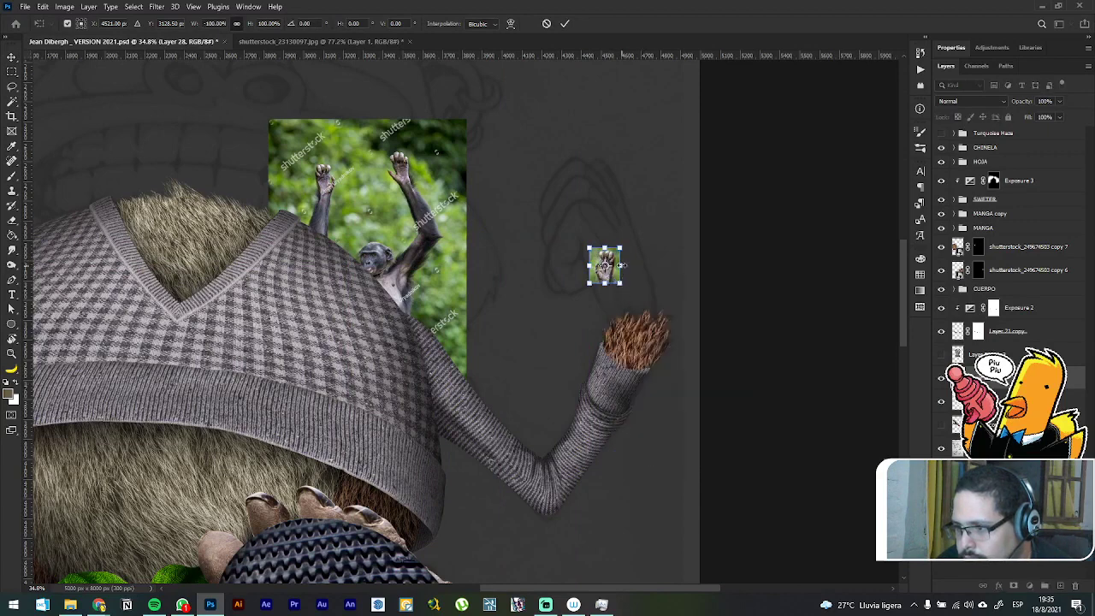
# Step: Enlarge the flipped hand proportionally to roughly match the sketched hand and seat its base on the fur wrist
pyautogui.moveTo(622, 247); pyautogui.dragTo(755, 86)
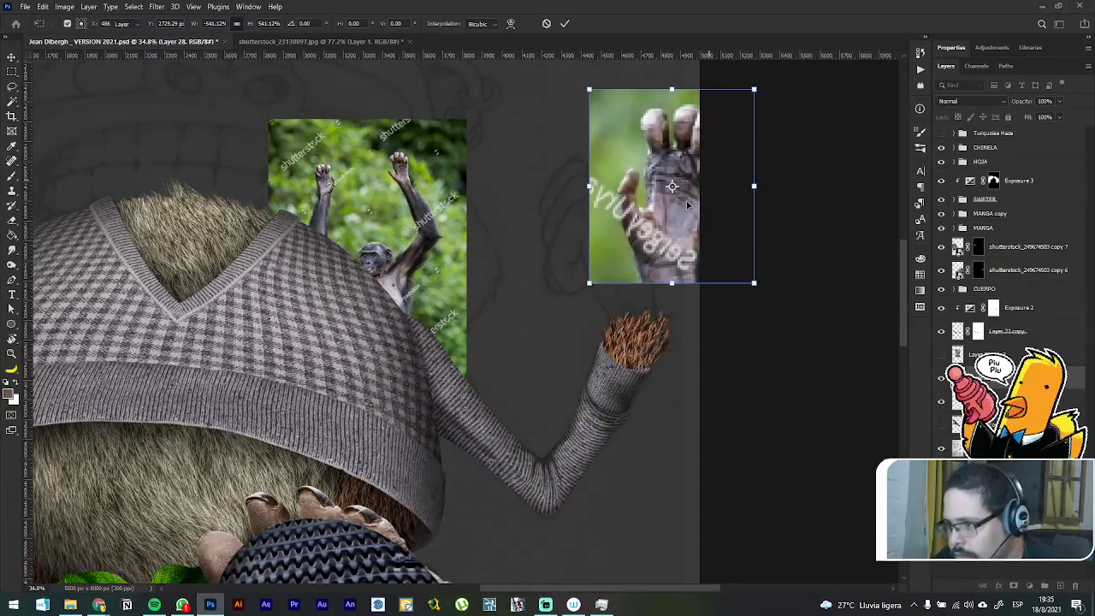
pyautogui.moveTo(661, 195); pyautogui.dragTo(612, 254)
pyautogui.press('Return')
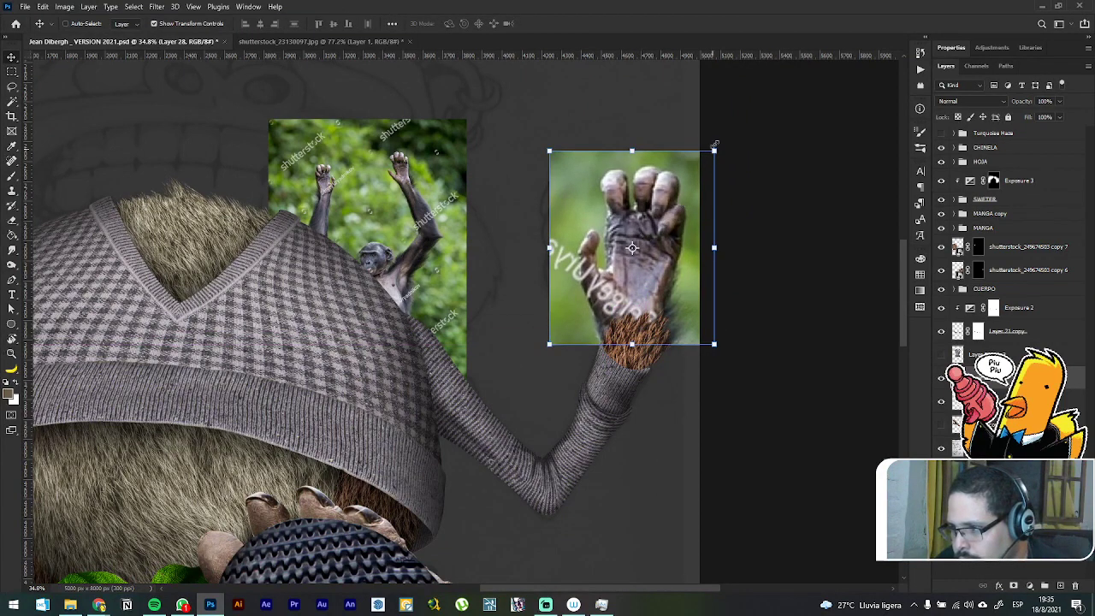
pyautogui.moveTo(712, 149); pyautogui.dragTo(679, 172)
pyautogui.press('Return')
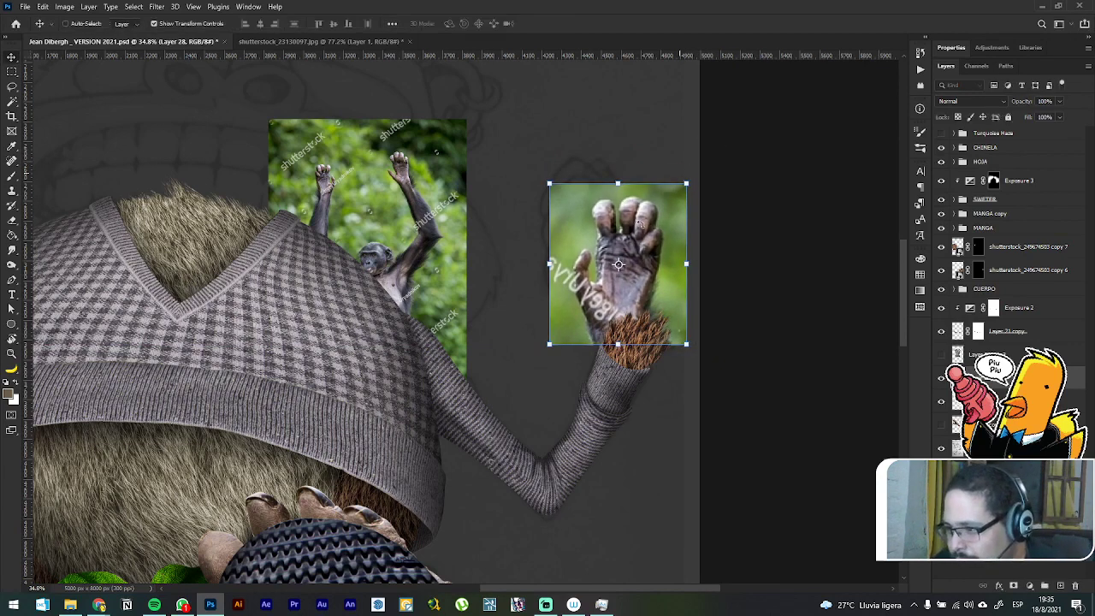
# Step: Rotate the hand about 19° counter-clockwise and align it with the fur wrist of the raised sleeve
pyautogui.moveTo(639, 224); pyautogui.dragTo(654, 237)
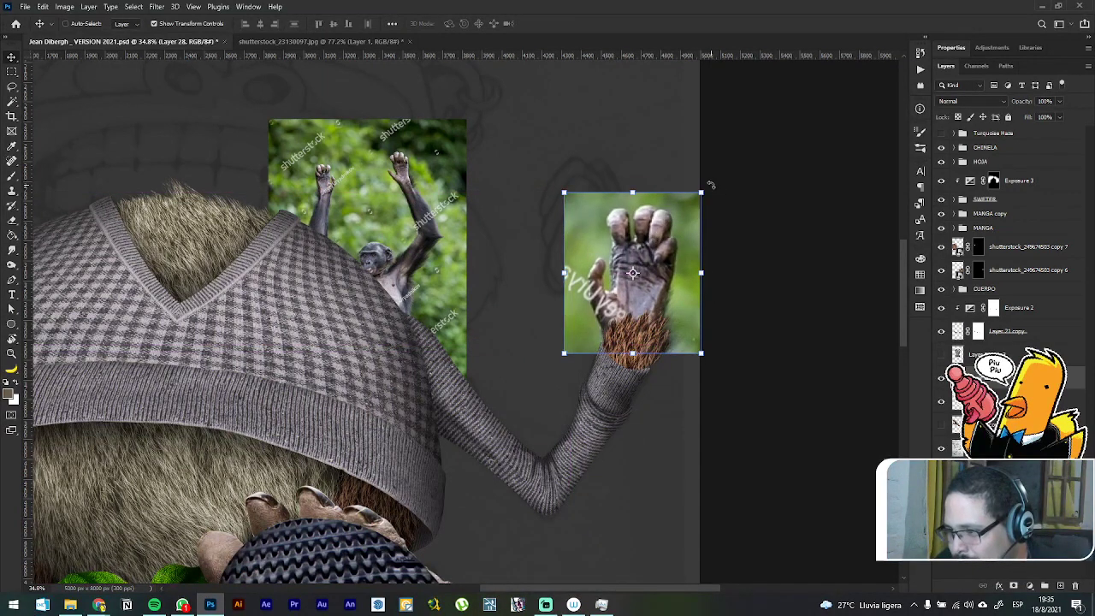
pyautogui.moveTo(710, 184); pyautogui.dragTo(674, 166)
pyautogui.moveTo(628, 237); pyautogui.dragTo(613, 238)
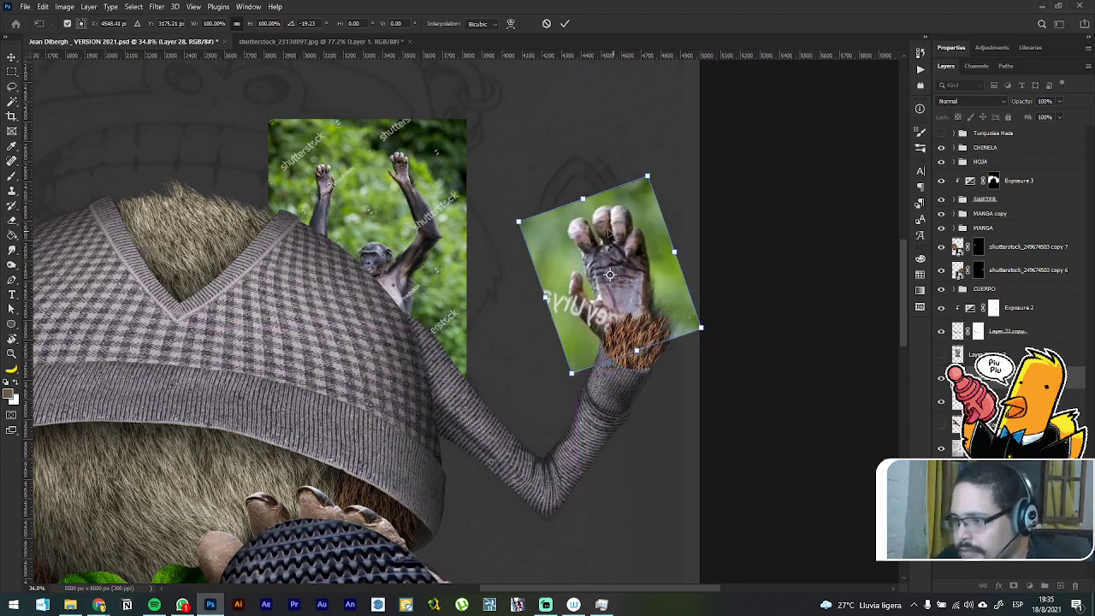
pyautogui.press('Return')
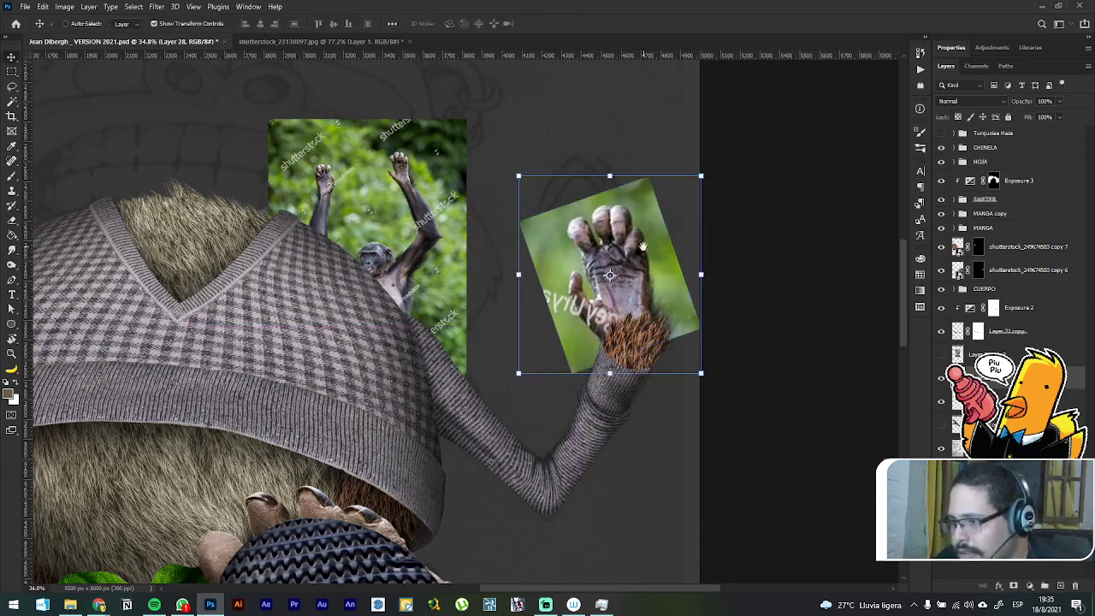
# Step: Select the bonobo's other raised hand with a rectangular marquee and extract it from the photo layer to its own layer
pyautogui.moveTo(591, 224); pyautogui.dragTo(710, 285)
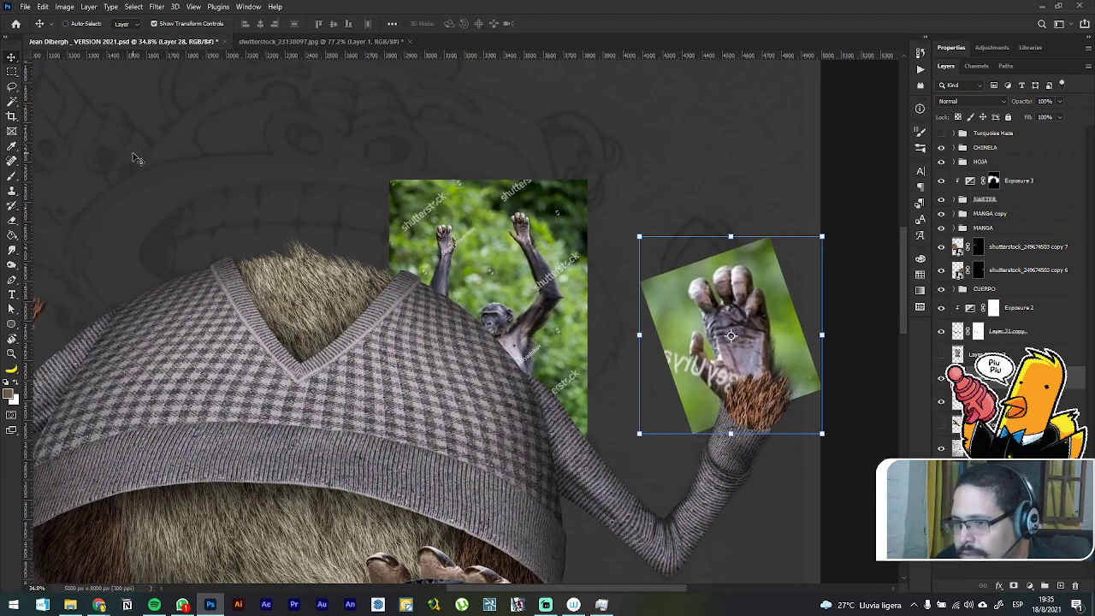
pyautogui.click(12, 71)
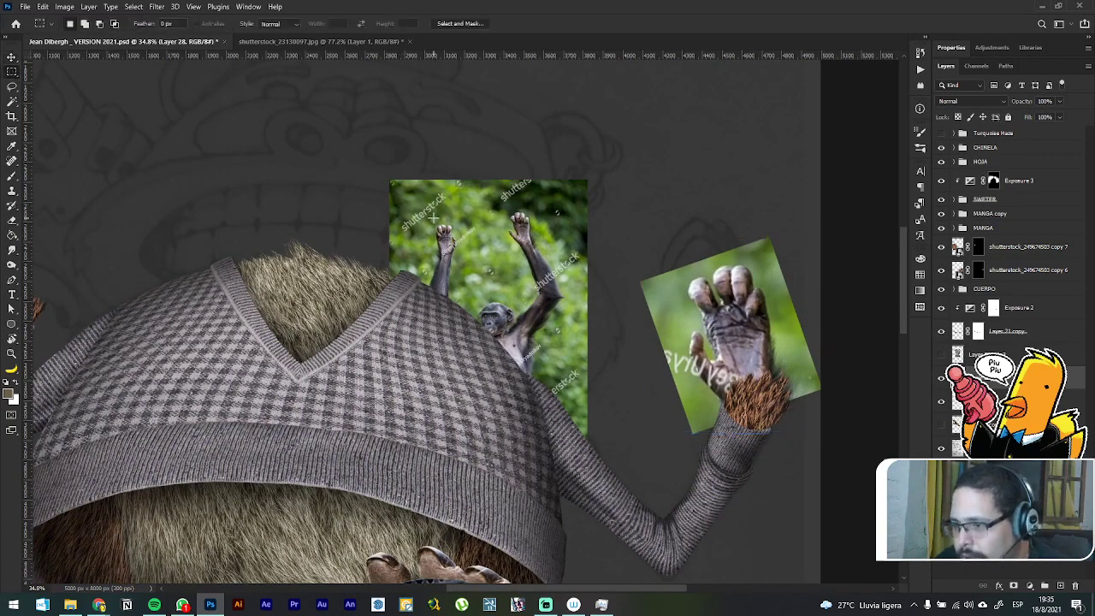
pyautogui.moveTo(502, 207); pyautogui.dragTo(537, 251)
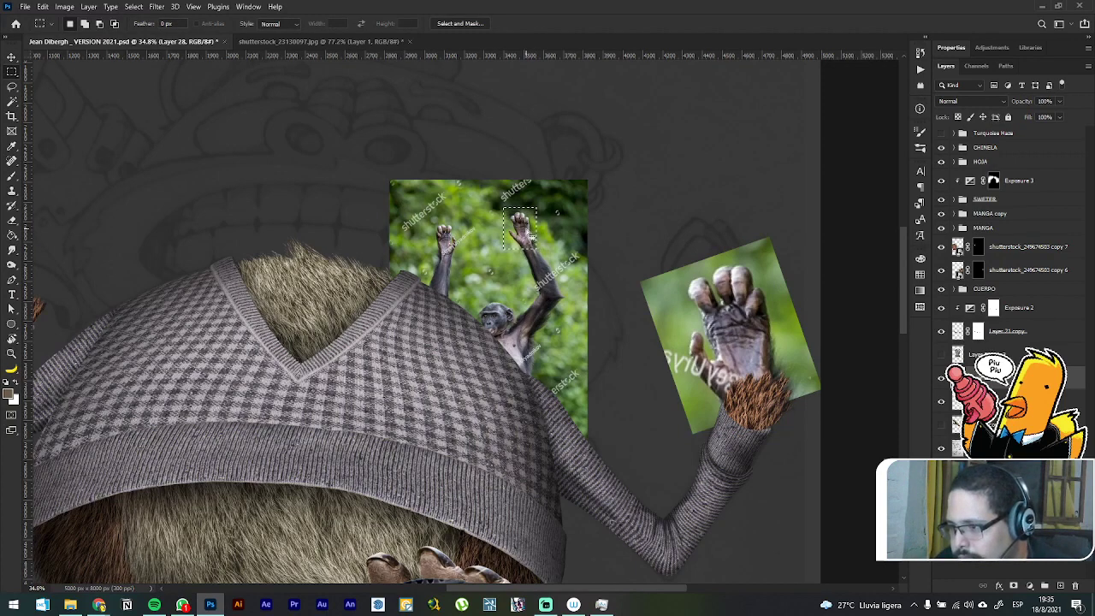
pyautogui.rightClick(527, 231)
pyautogui.click(752, 327)
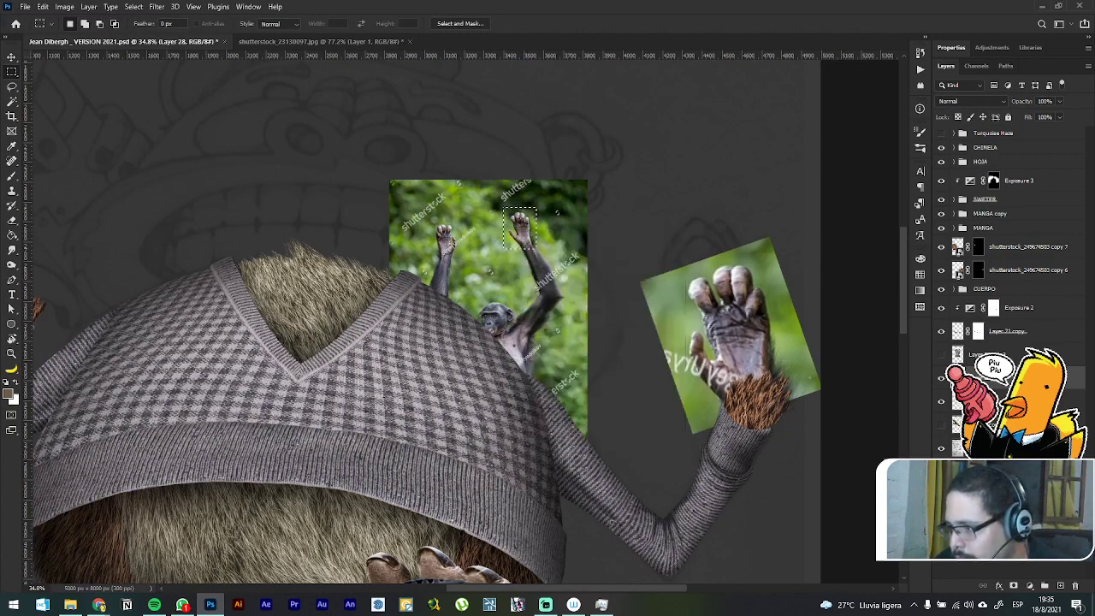
pyautogui.keyDown('ctrl'); pyautogui.click(752, 328); pyautogui.keyUp('ctrl')
pyautogui.rightClick(519, 231)
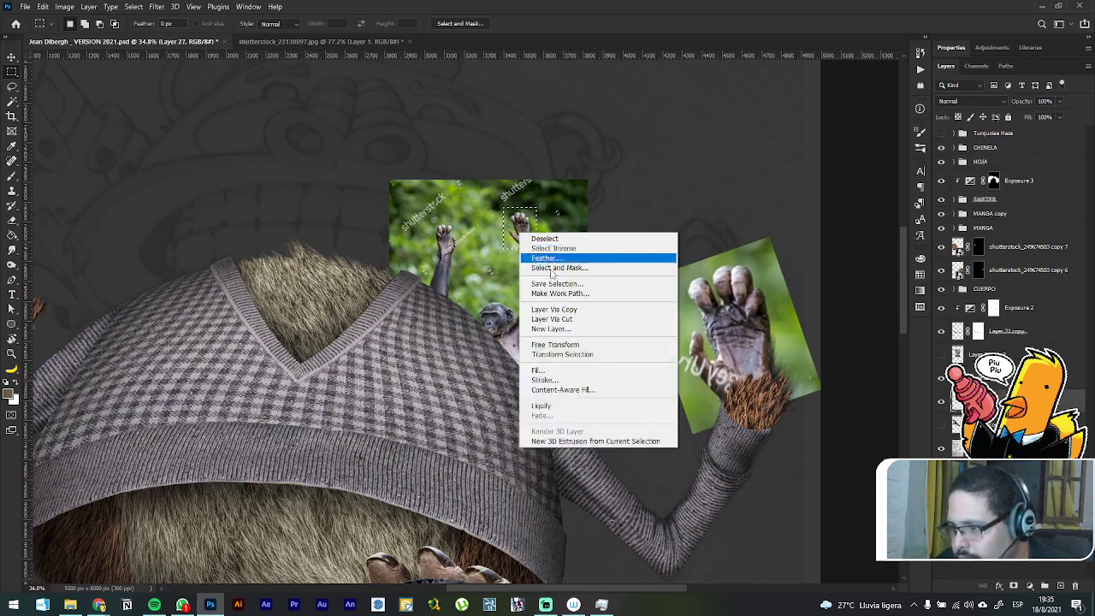
pyautogui.click(575, 319)
# Step: Hide the bonobo photo layer and move the extracted hand toward the sleeve on the viewer's left
pyautogui.press('v')
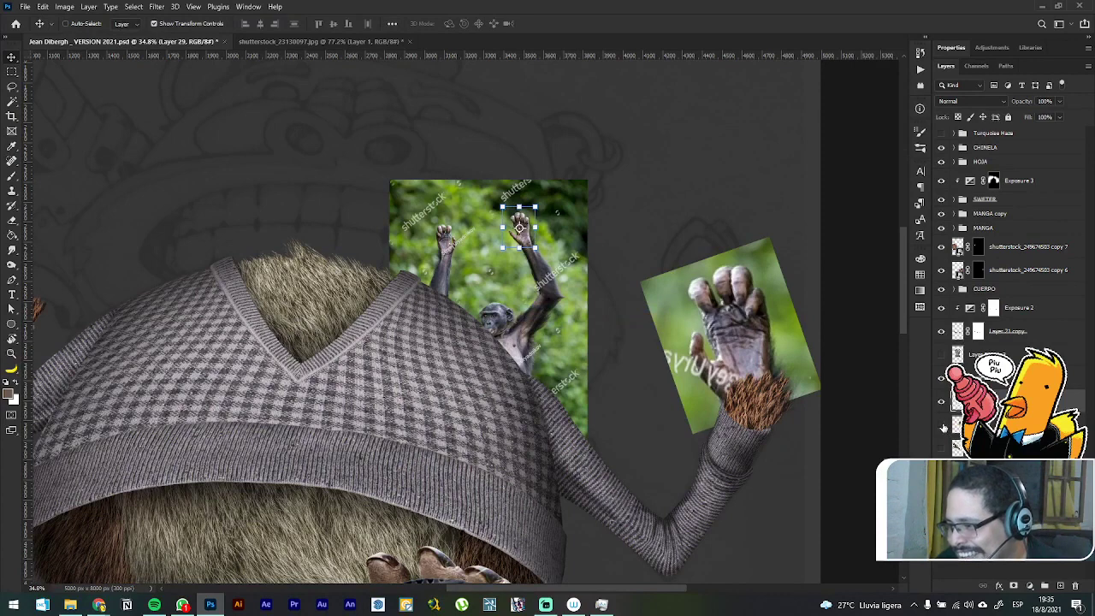
pyautogui.hotkey('ctrl', ',')
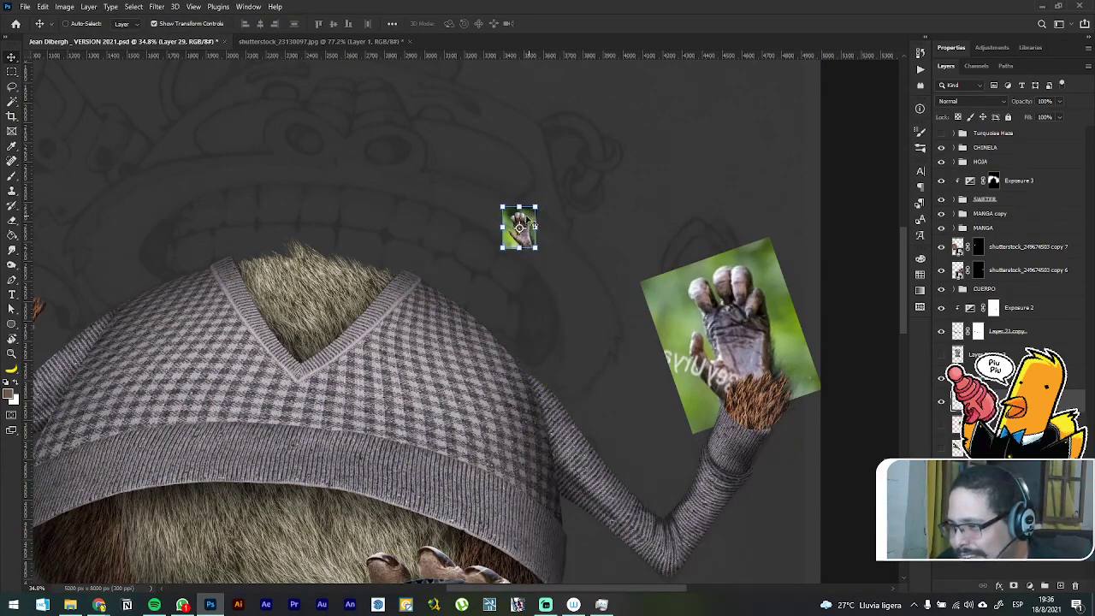
pyautogui.moveTo(519, 227); pyautogui.dragTo(168, 189)
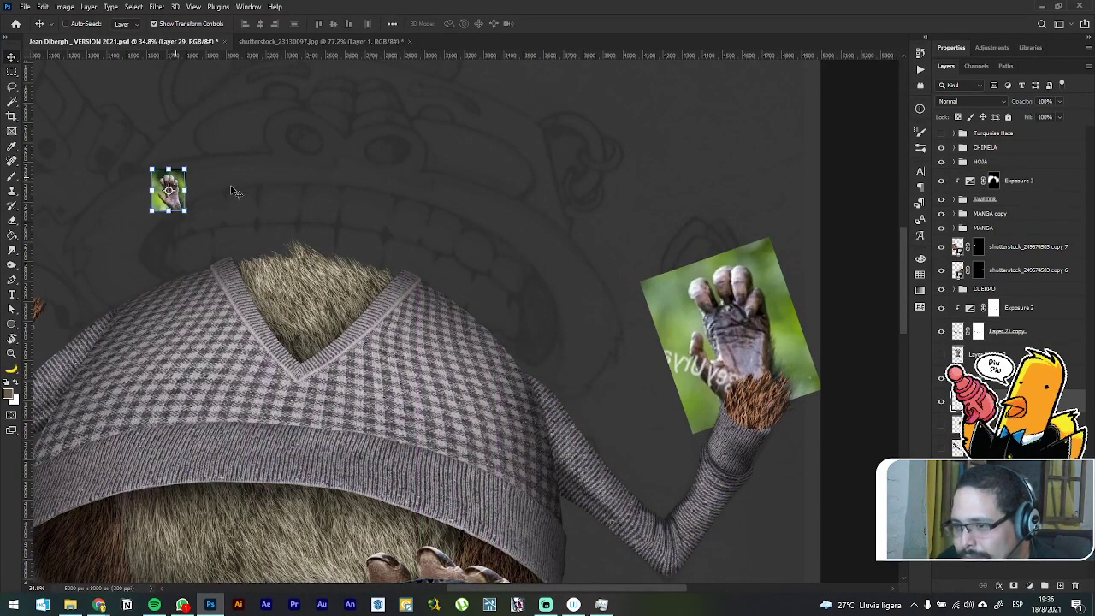
pyautogui.moveTo(236, 191); pyautogui.dragTo(684, 251)
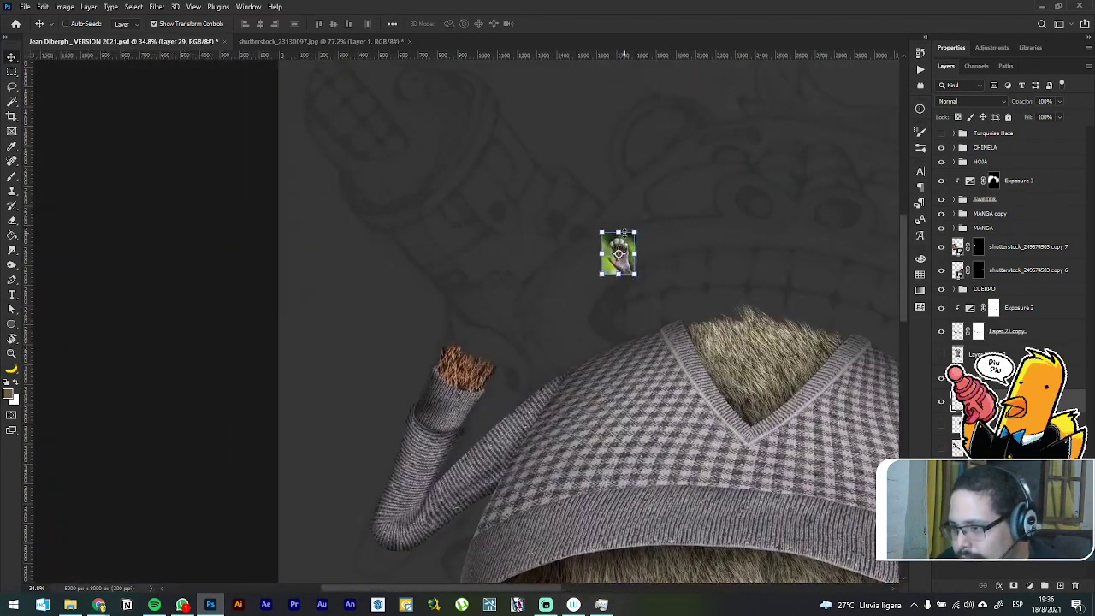
# Step: Flip the second extracted hand horizontally
pyautogui.hotkey('ctrl', 't')
pyautogui.rightClick(623, 246)
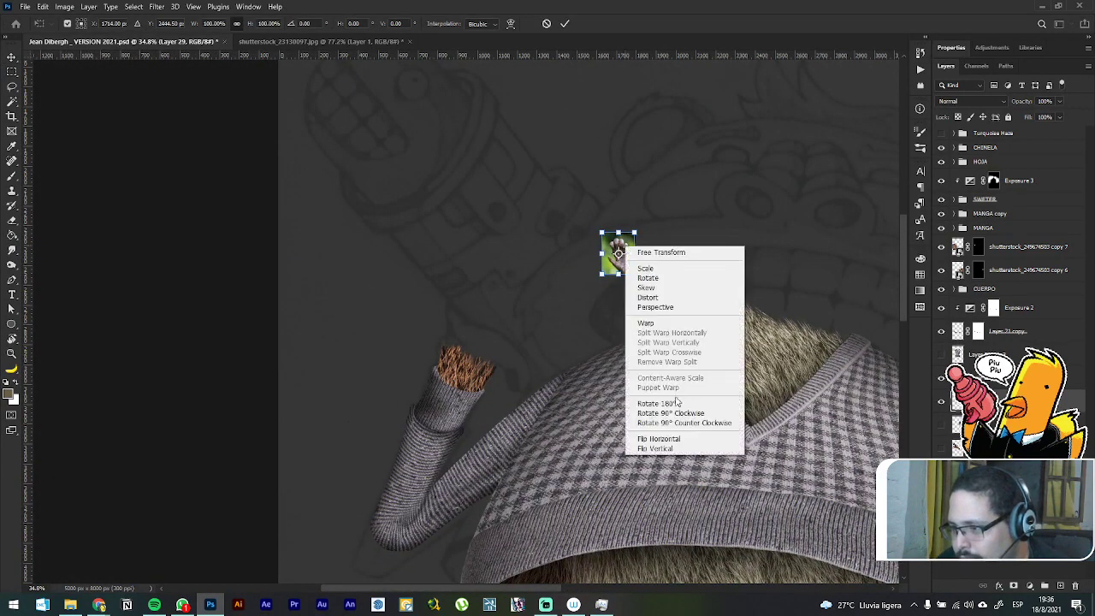
pyautogui.click(657, 439)
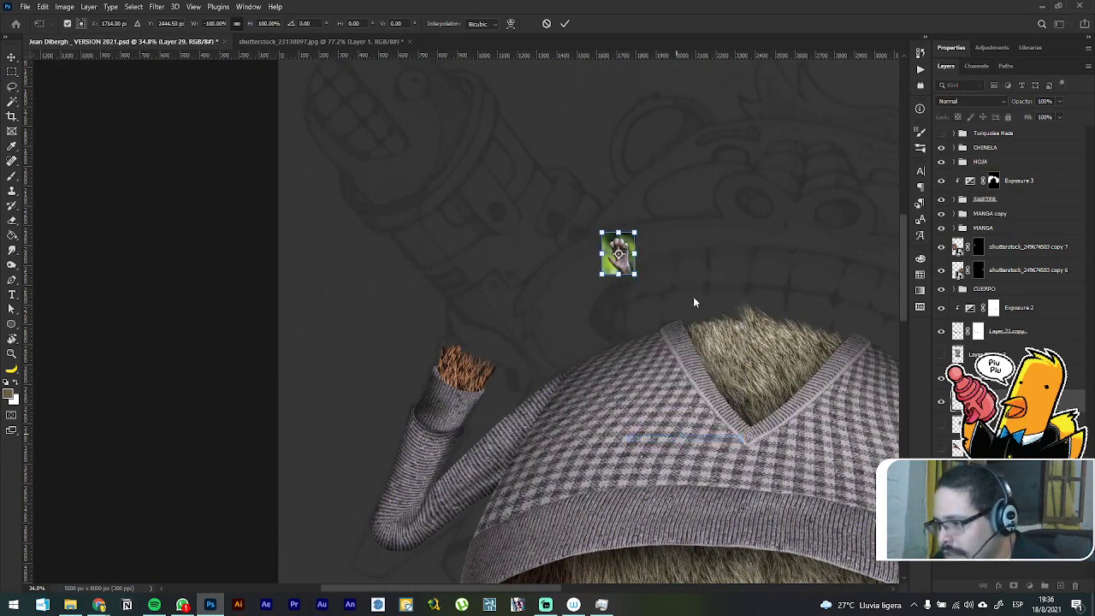
pyautogui.press('Return')
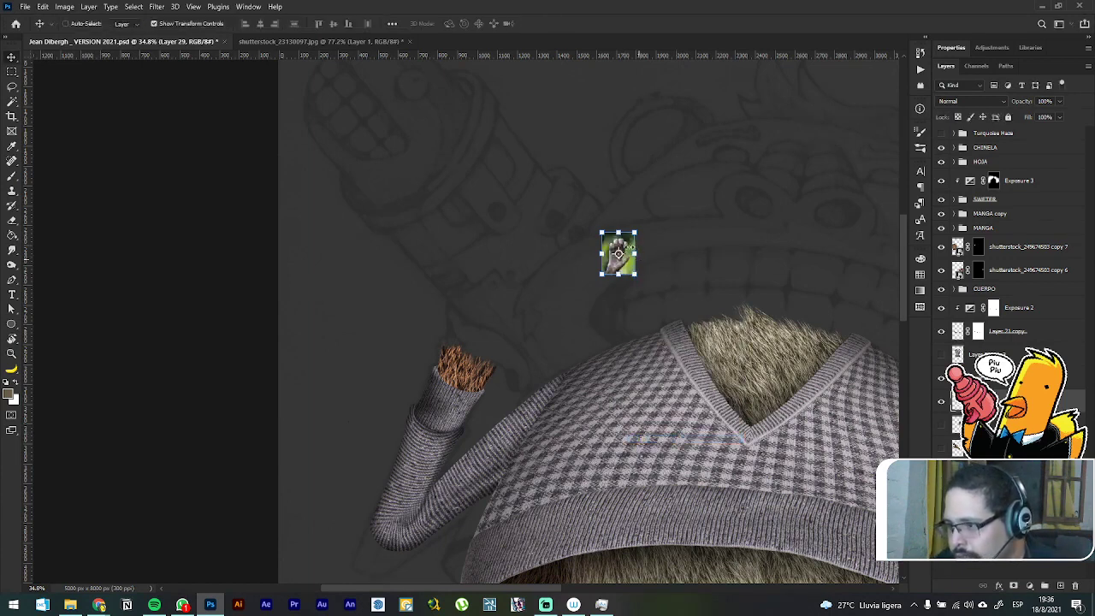
# Step: Enlarge the flipped hand proportionally to about 433% and place its base on the viewer's-left fur wrist
pyautogui.hotkey('ctrl', 't')
pyautogui.moveTo(617, 231); pyautogui.dragTo(629, 112)
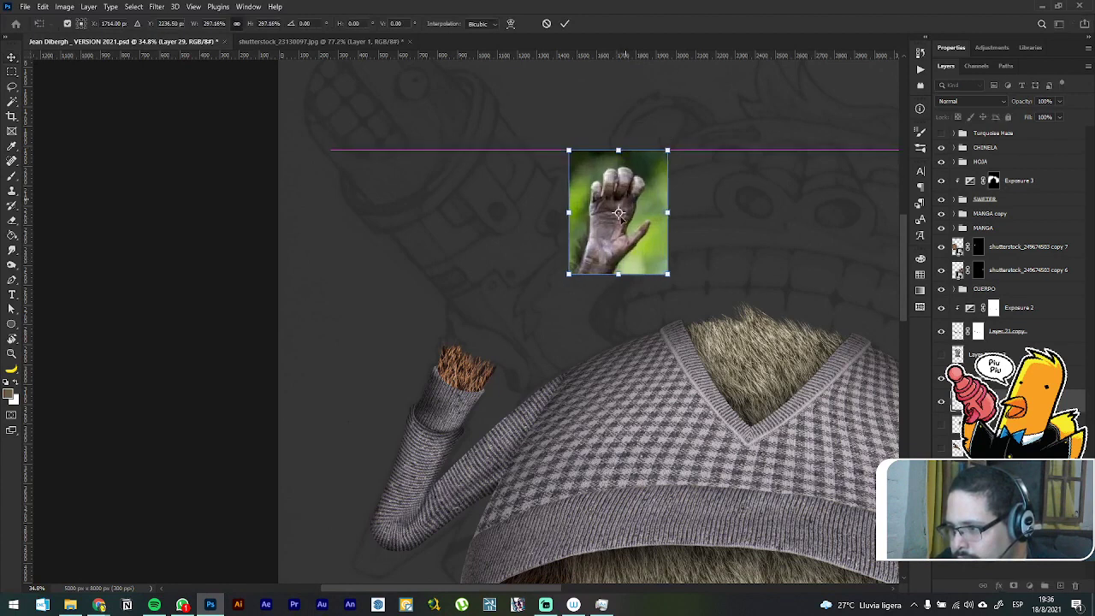
pyautogui.moveTo(629, 204); pyautogui.dragTo(497, 304)
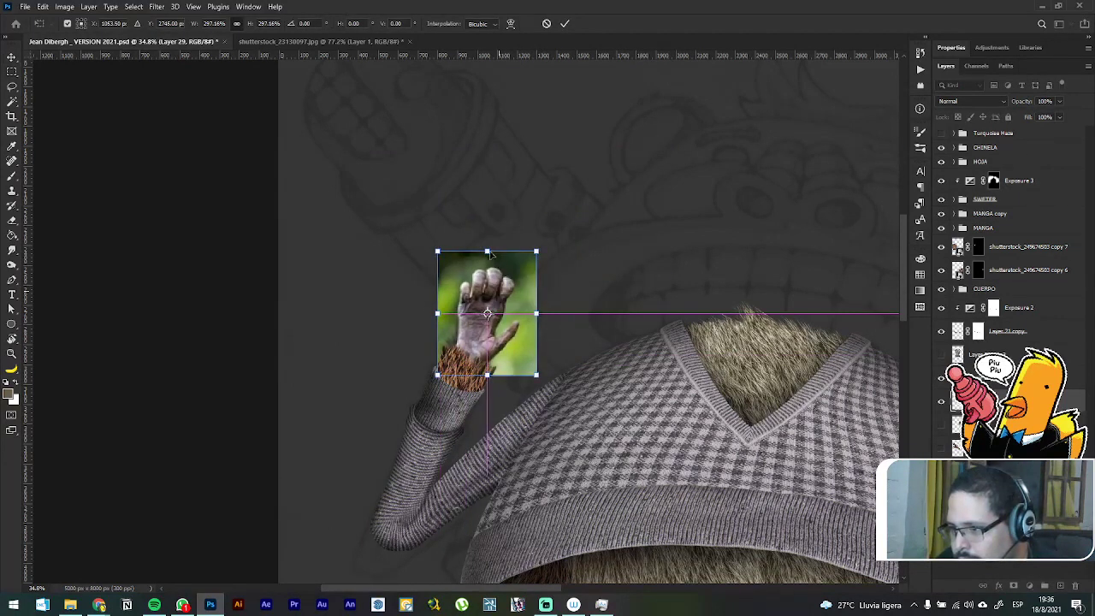
pyautogui.moveTo(486, 252); pyautogui.dragTo(497, 197)
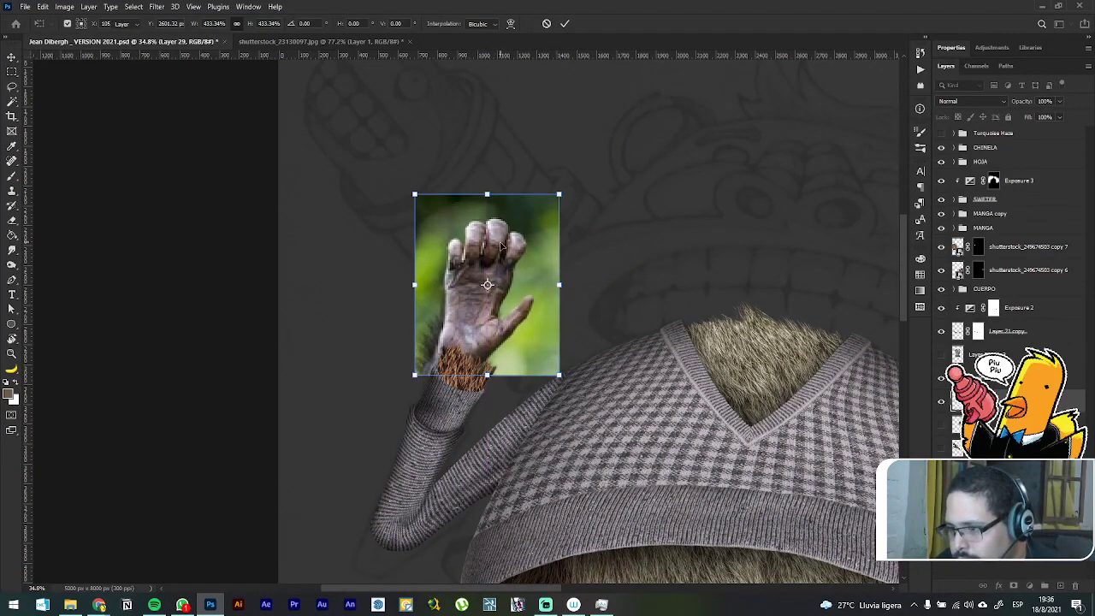
# Step: Fit the enlarged hand photo over the fur cuff of the sleeve beside the launcher, and show the launcher layer
pyautogui.press('Return')
pyautogui.moveTo(499, 245); pyautogui.dragTo(510, 259)
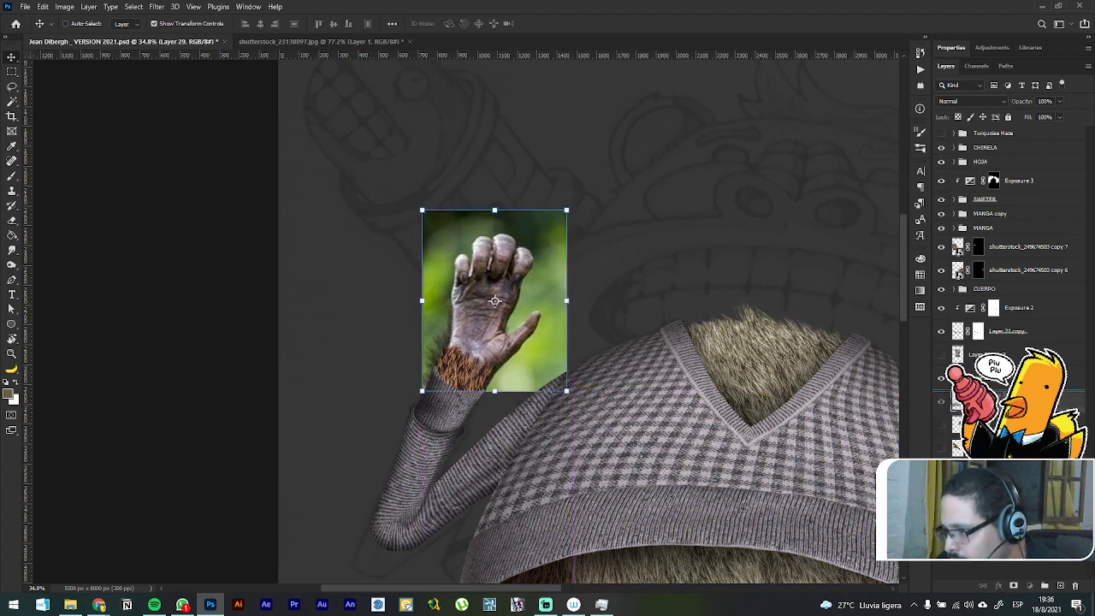
pyautogui.click(942, 400)
pyautogui.click(938, 403)
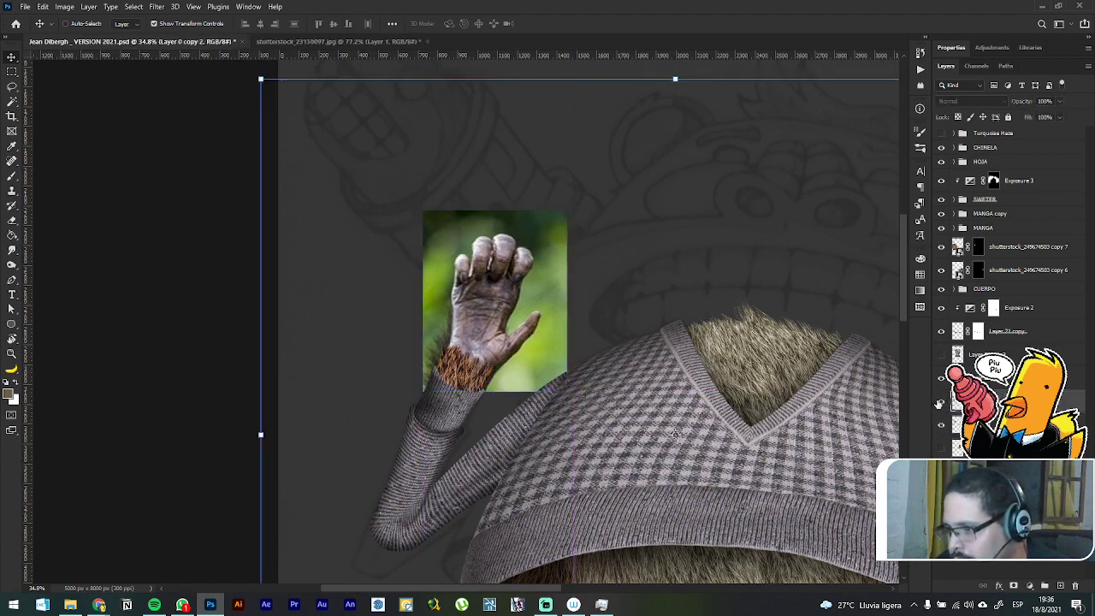
pyautogui.click(940, 401)
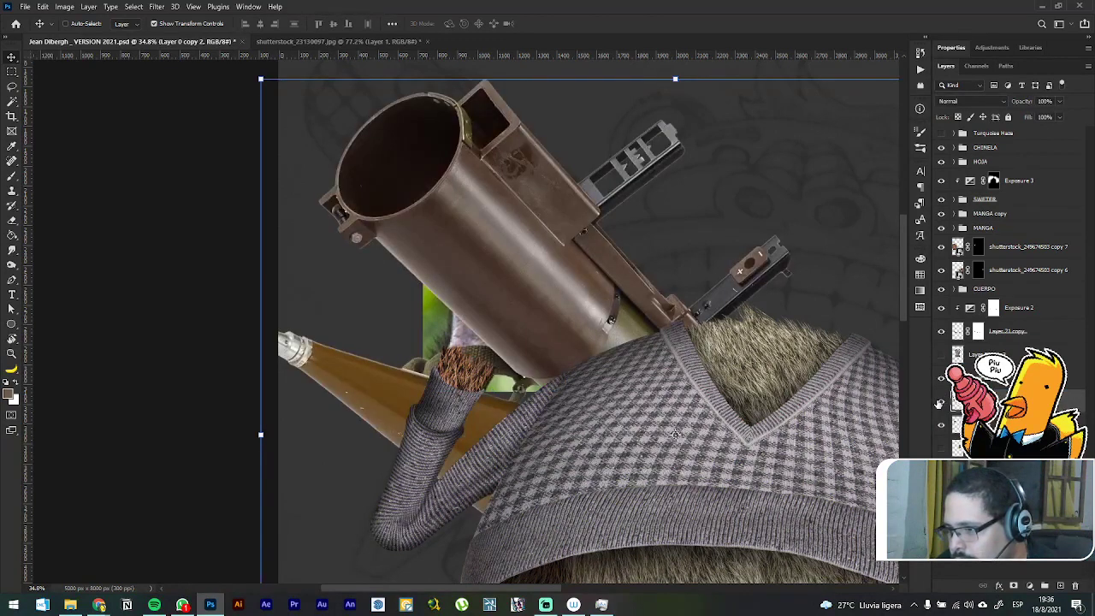
pyautogui.scroll(-5, 579, 303)
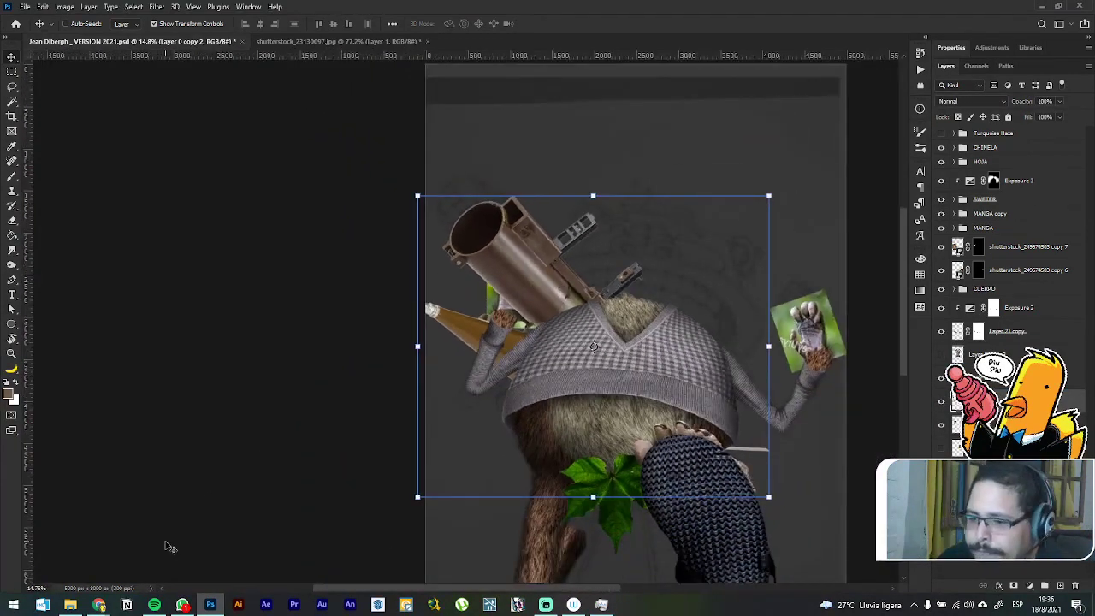
# Step: Switch to Chrome and download the bonobo photo from Shutterstock as a Large 3280 × 4928 JPEG with the Standard License
pyautogui.moveTo(99, 605)
pyautogui.click(139, 573)
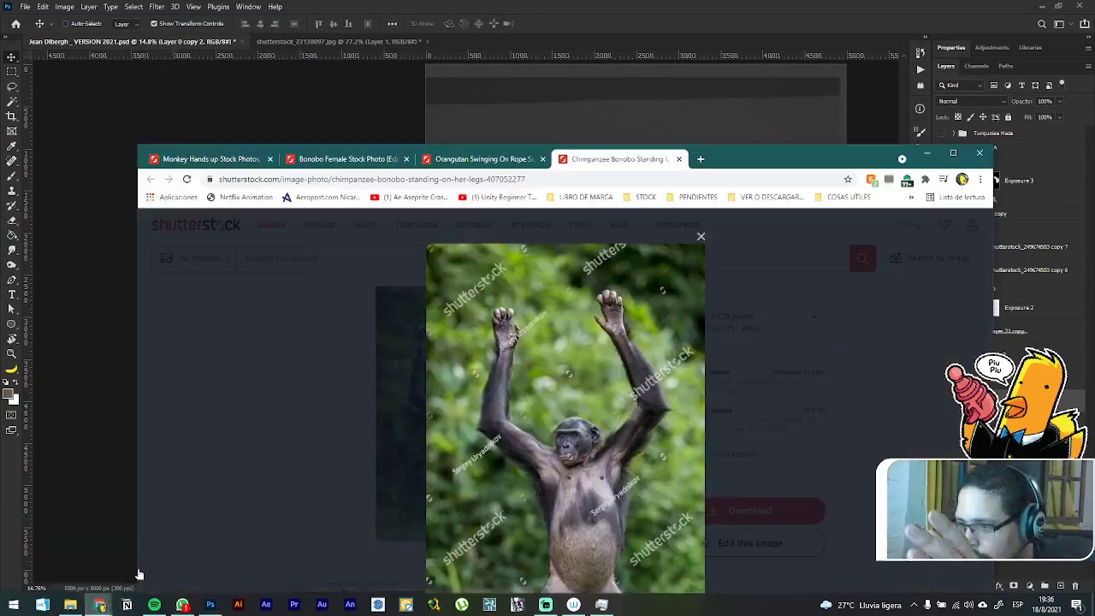
pyautogui.click(792, 320)
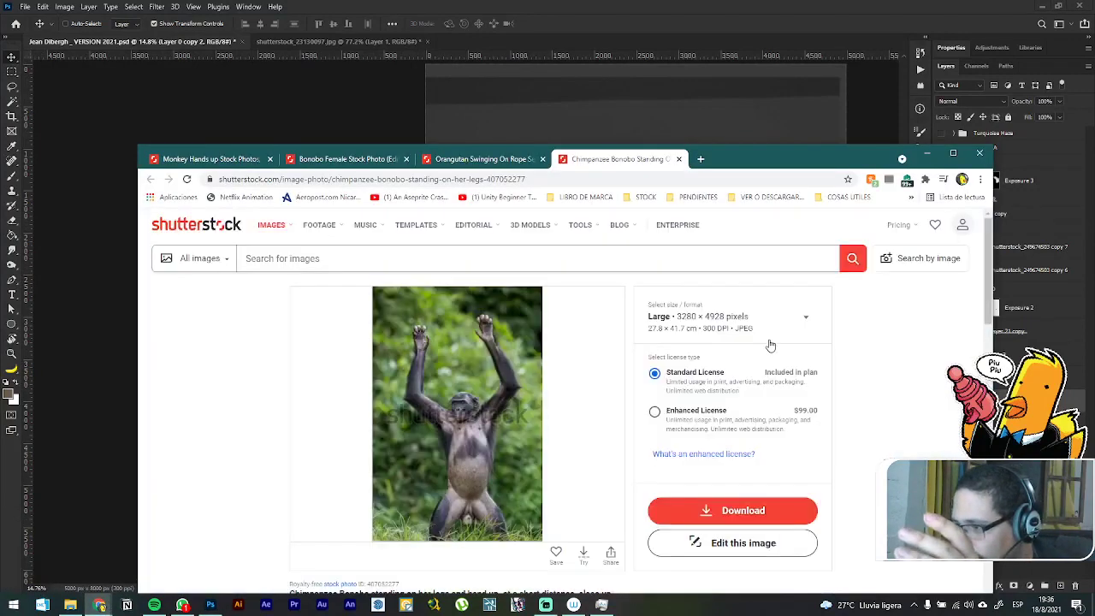
pyautogui.click(727, 511)
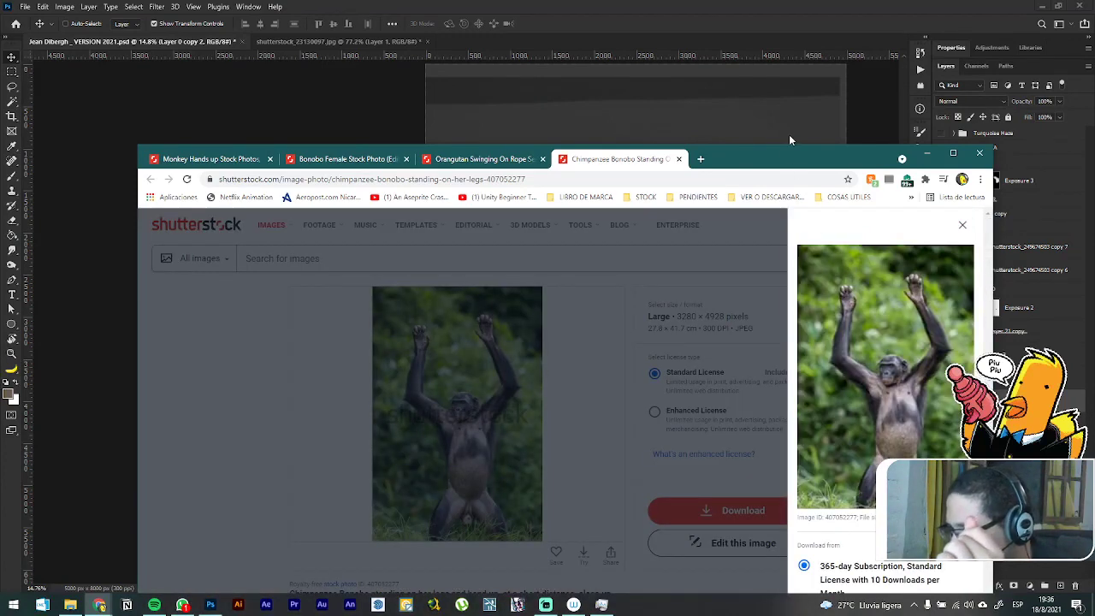
pyautogui.moveTo(787, 161); pyautogui.dragTo(792, 80)
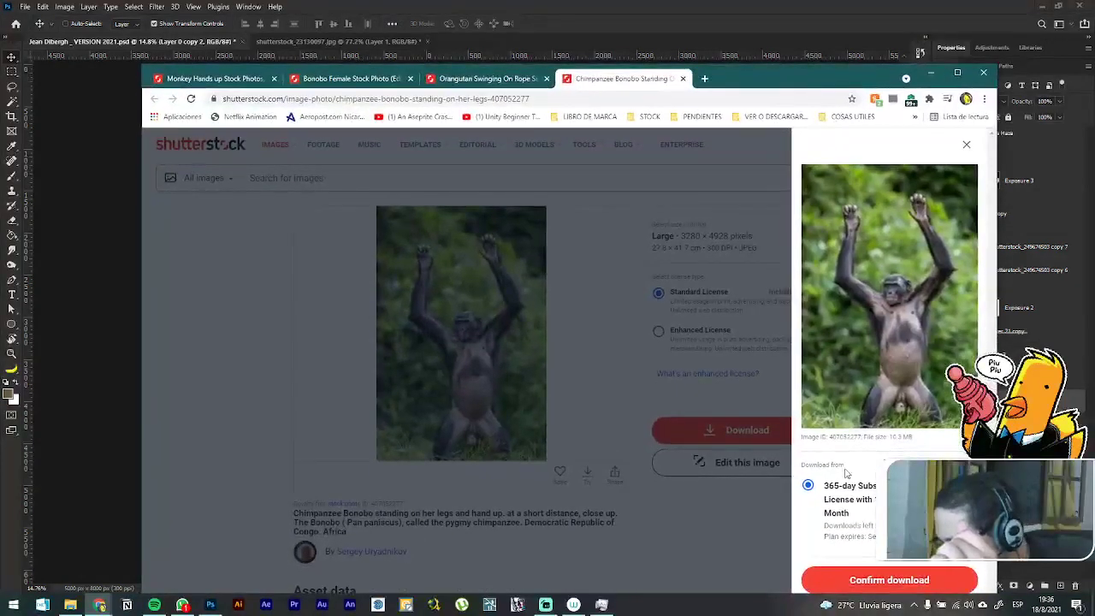
pyautogui.click(867, 579)
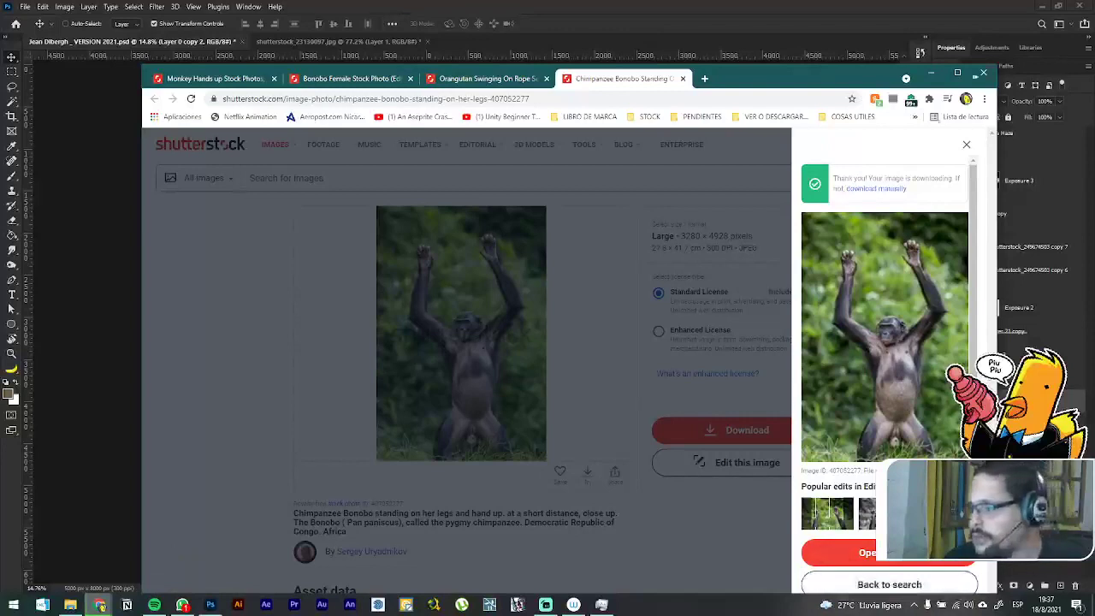
# Step: Return to Photoshop, select the layer shutterstock_249674503 copy 7 and hide both old hand photos on the character's arms
pyautogui.click(741, 26)
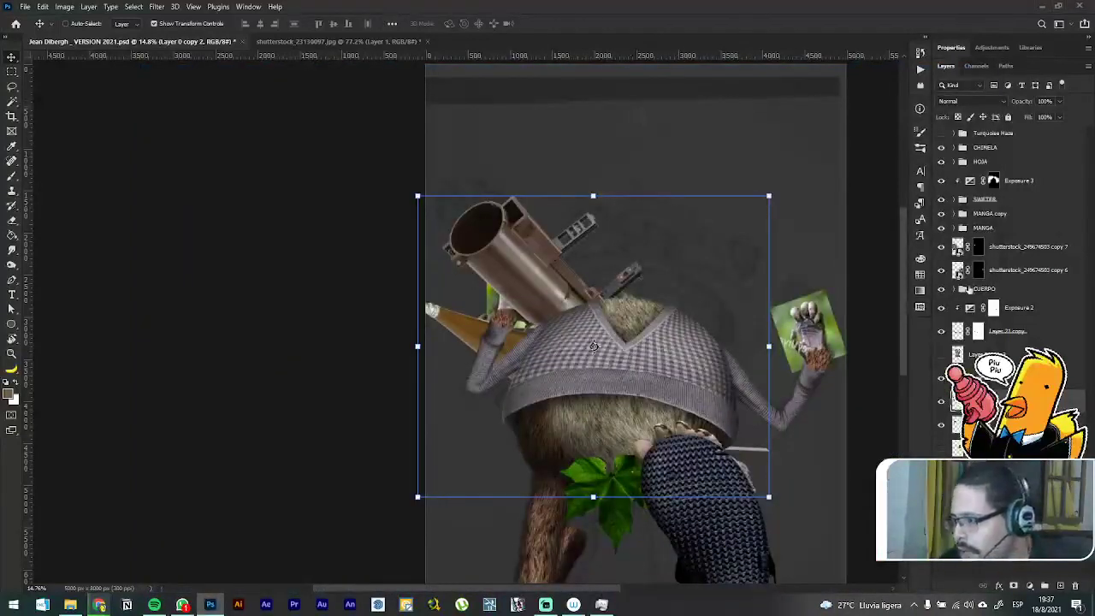
pyautogui.click(996, 249)
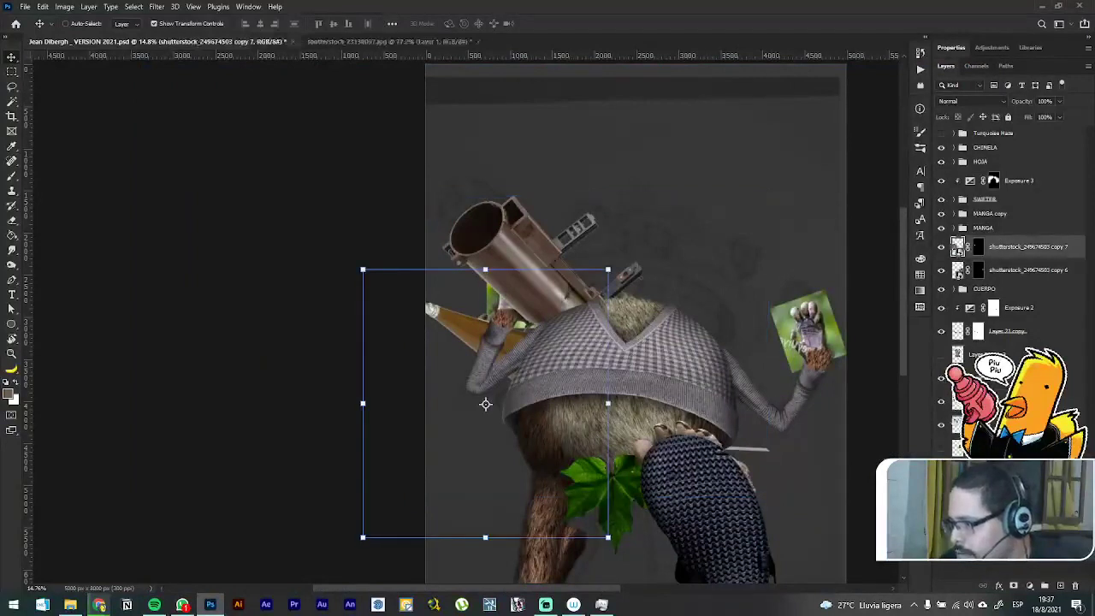
pyautogui.click(940, 381)
pyautogui.click(940, 380)
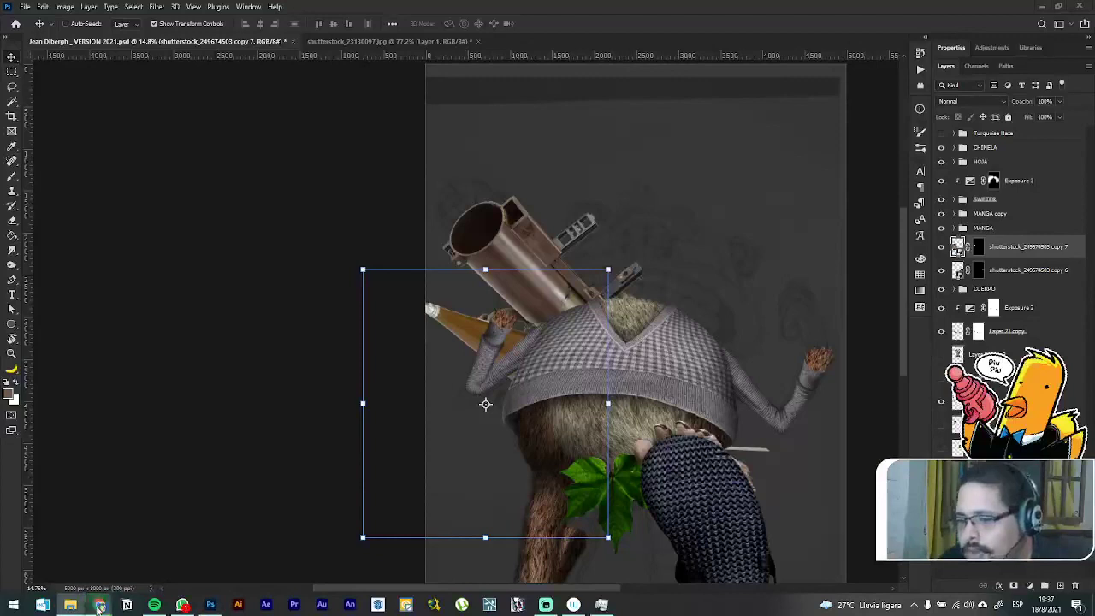
# Step: Open the downloaded shutterstock_407052277.jpg as its own document and examine the ape's hands up close
pyautogui.moveTo(99, 603)
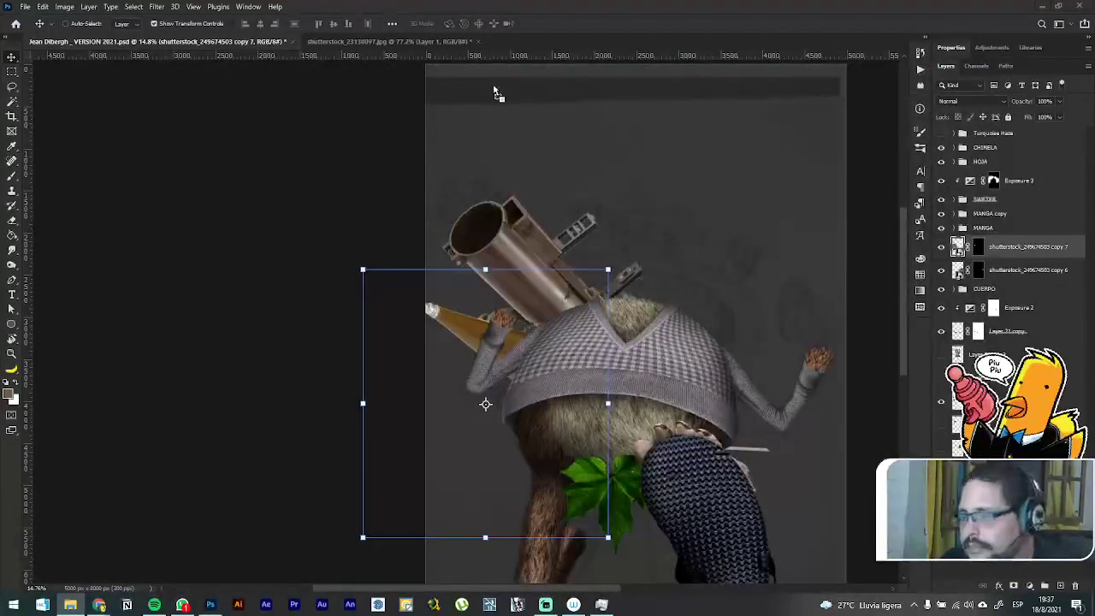
pyautogui.moveTo(493, 92); pyautogui.dragTo(496, 41)
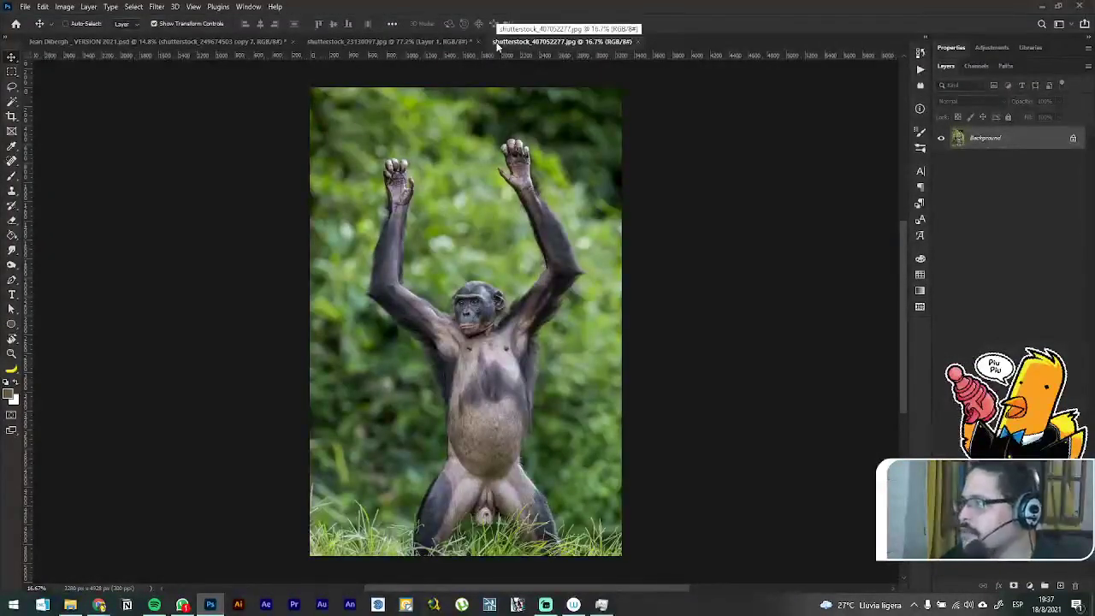
pyautogui.scroll(5, 513, 154)
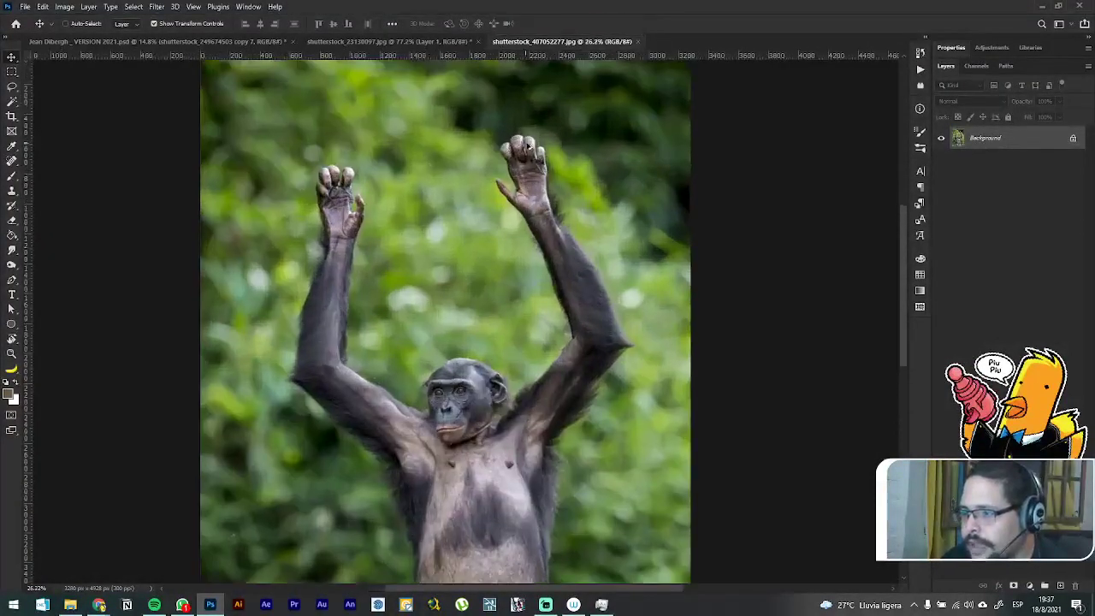
pyautogui.scroll(6, 539, 152)
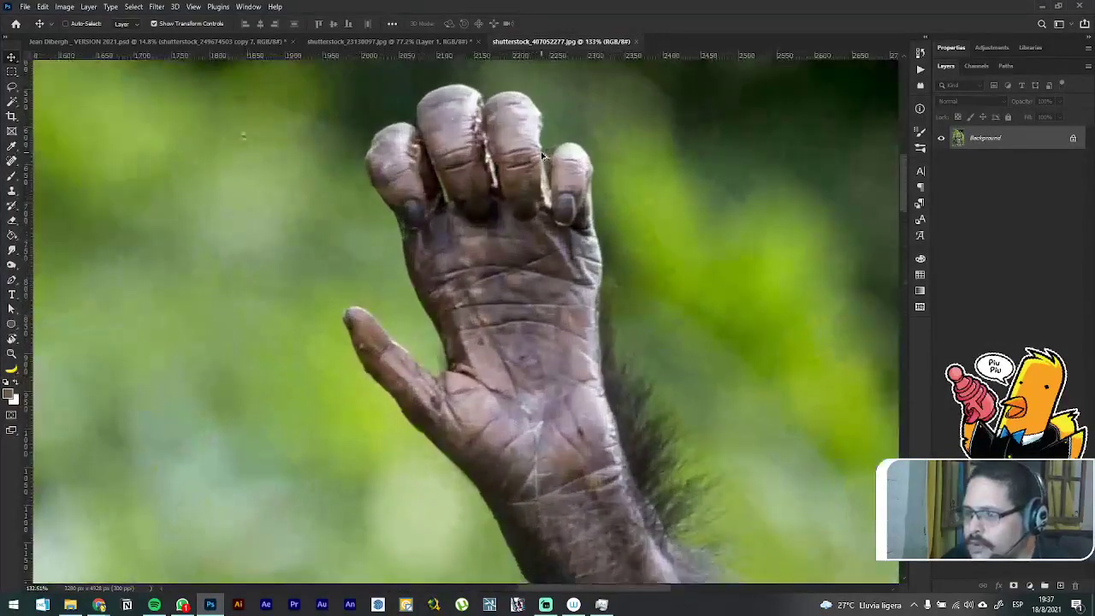
pyautogui.scroll(-2, 529, 147)
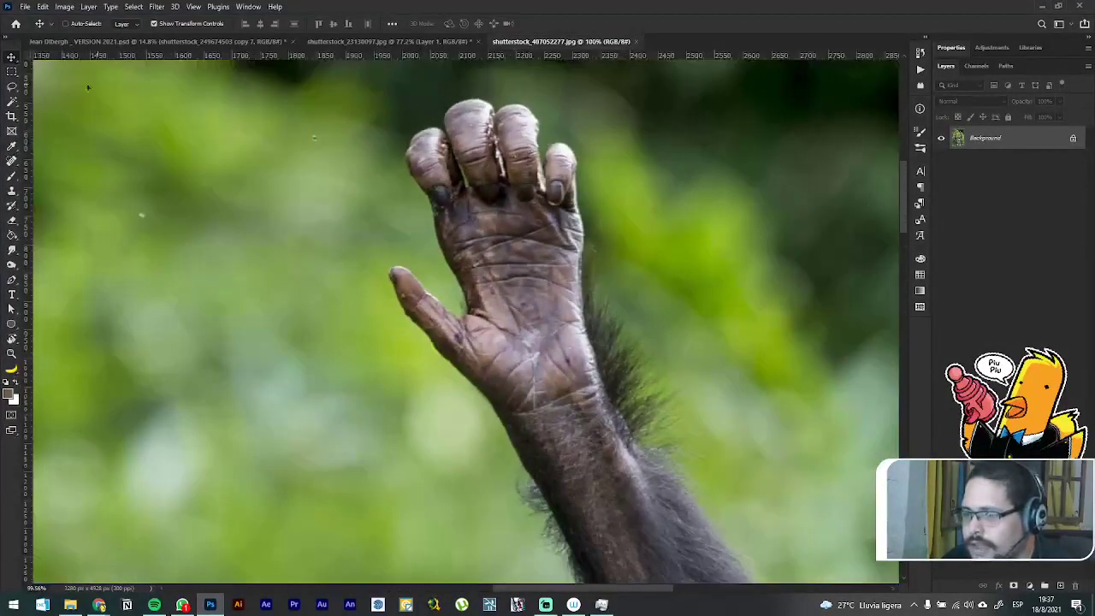
# Step: Select the ape's hand with the outward-facing hair on the photo's left with a rectangular marquee and copy it to a new layer
pyautogui.click(11, 73)
pyautogui.scroll(-4, 590, 231)
pyautogui.scroll(2, 193, 266)
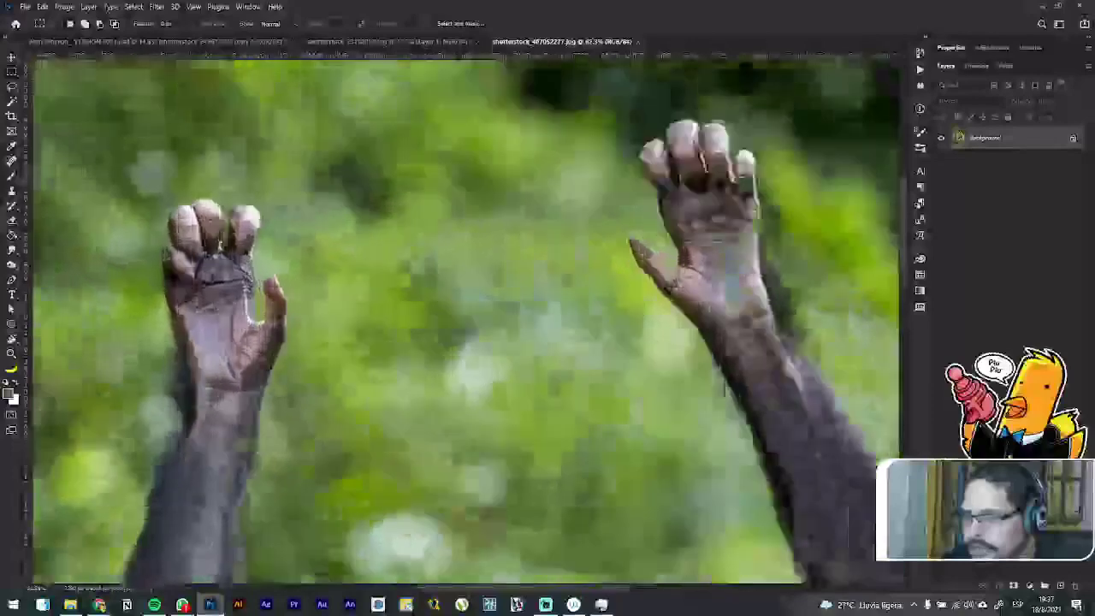
pyautogui.scroll(1, 117, 171)
pyautogui.moveTo(117, 130); pyautogui.dragTo(384, 562)
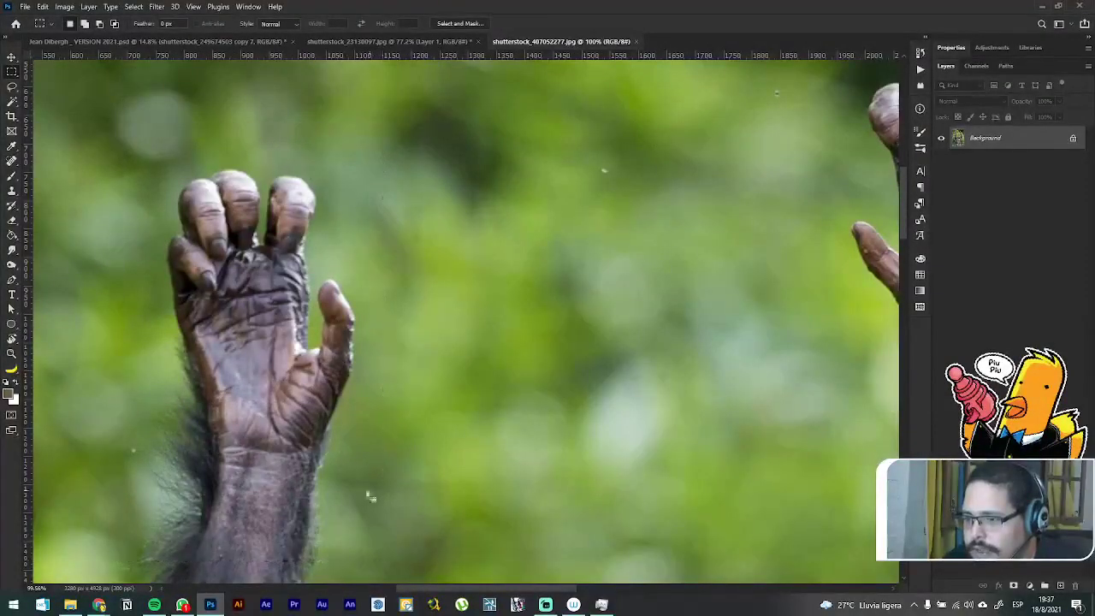
pyautogui.rightClick(293, 304)
pyautogui.click(363, 378)
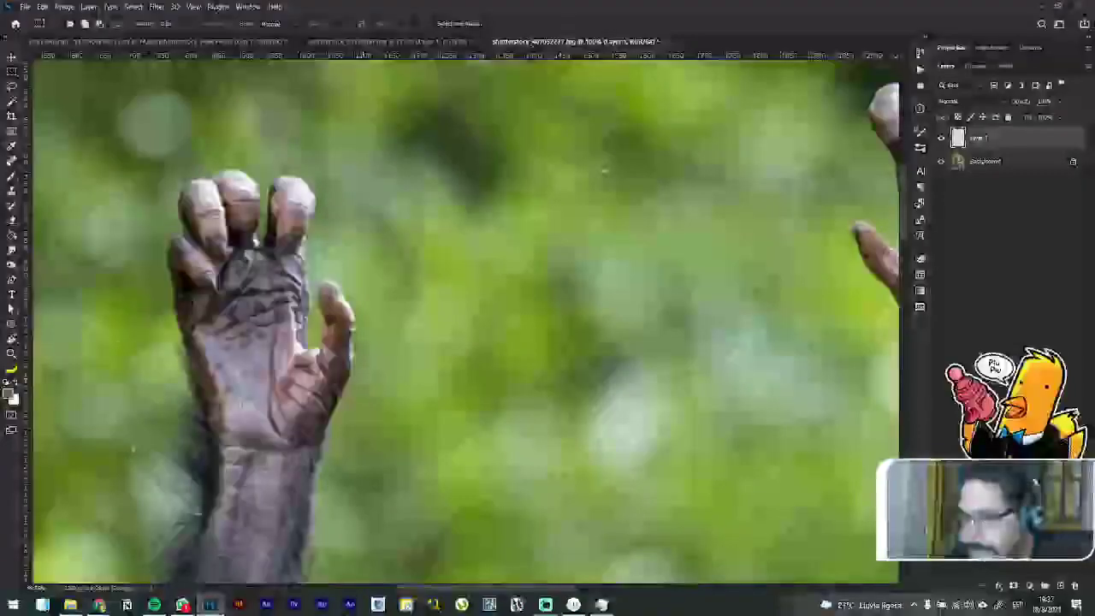
# Step: Bring the copied hand into the character document, place its layer just above the CUERPO group, and move it near the bare fur cuff
pyautogui.press('v')
pyautogui.moveTo(306, 259); pyautogui.dragTo(635, 229)
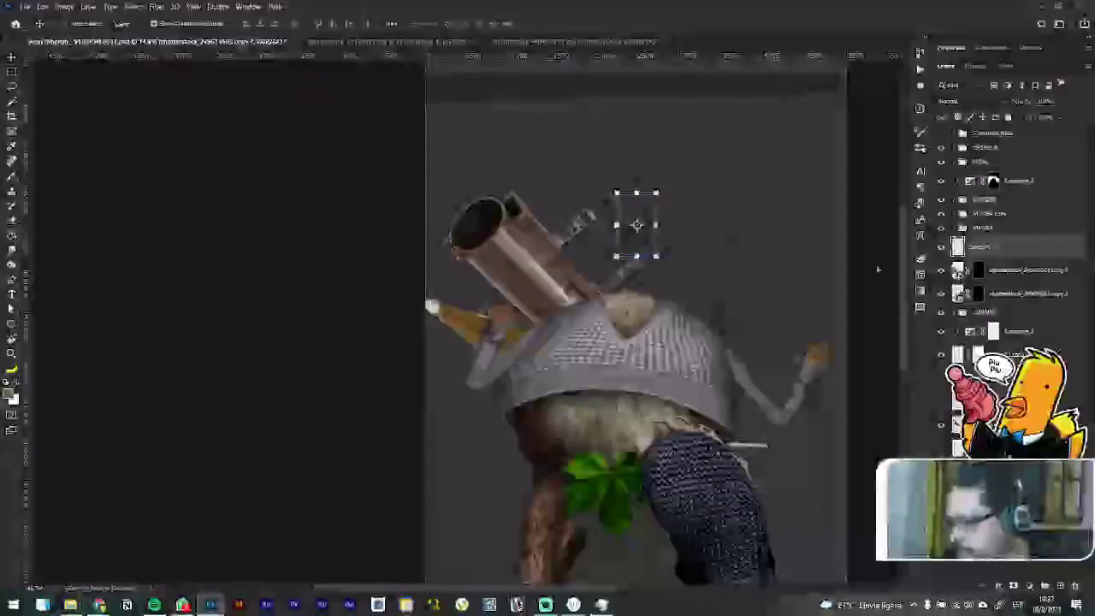
pyautogui.moveTo(998, 249); pyautogui.dragTo(995, 300)
pyautogui.moveTo(637, 224); pyautogui.dragTo(793, 303)
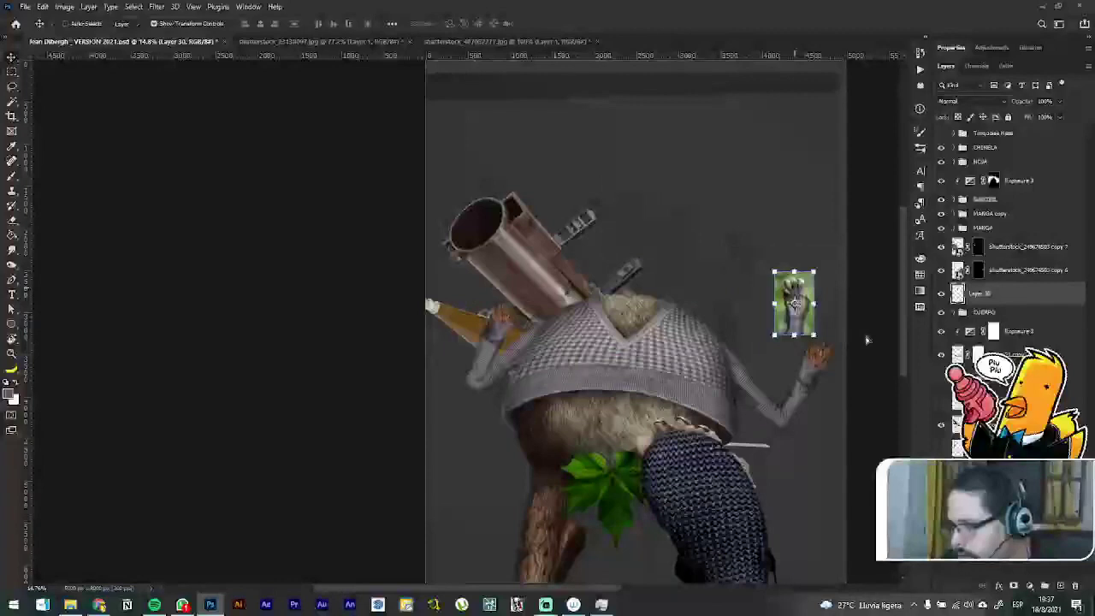
# Step: Enlarge the new hand photo proportionally and flip it horizontally
pyautogui.scroll(6, 866, 341)
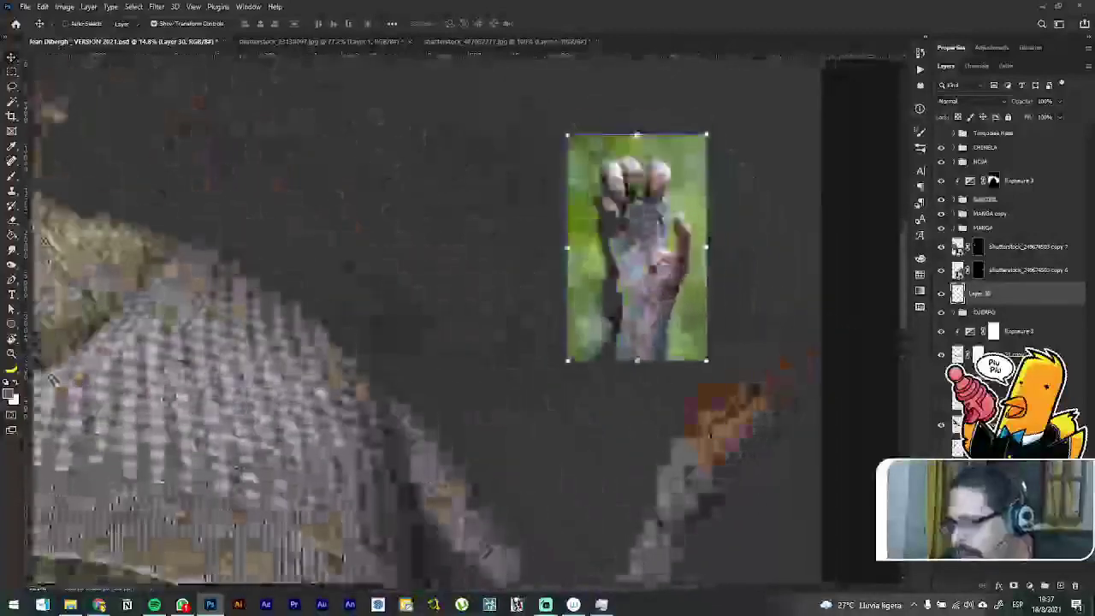
pyautogui.moveTo(636, 134); pyautogui.dragTo(640, 67)
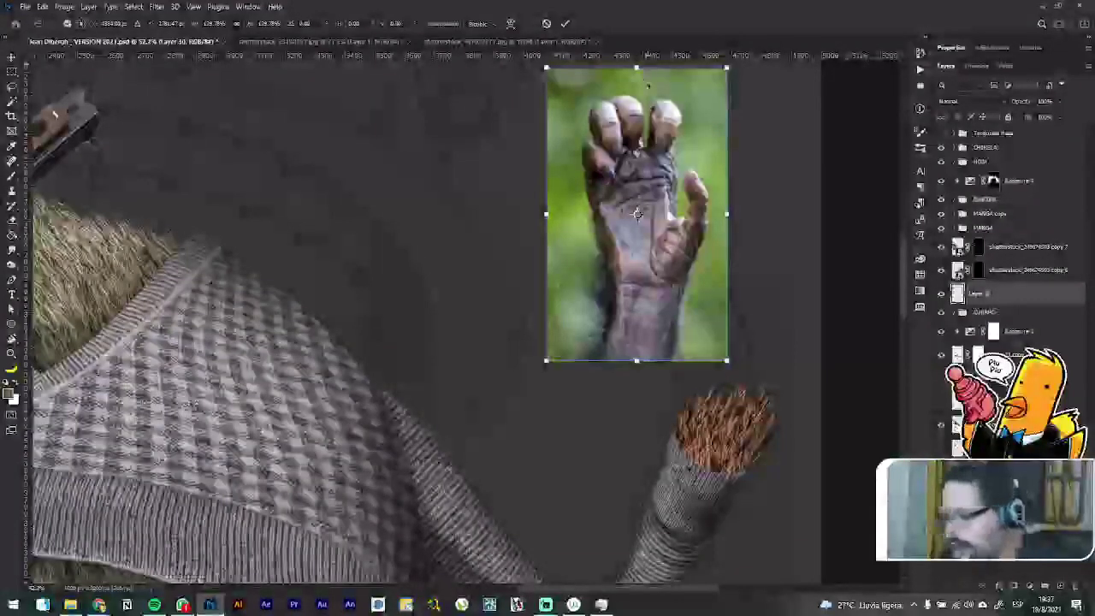
pyautogui.press('Return')
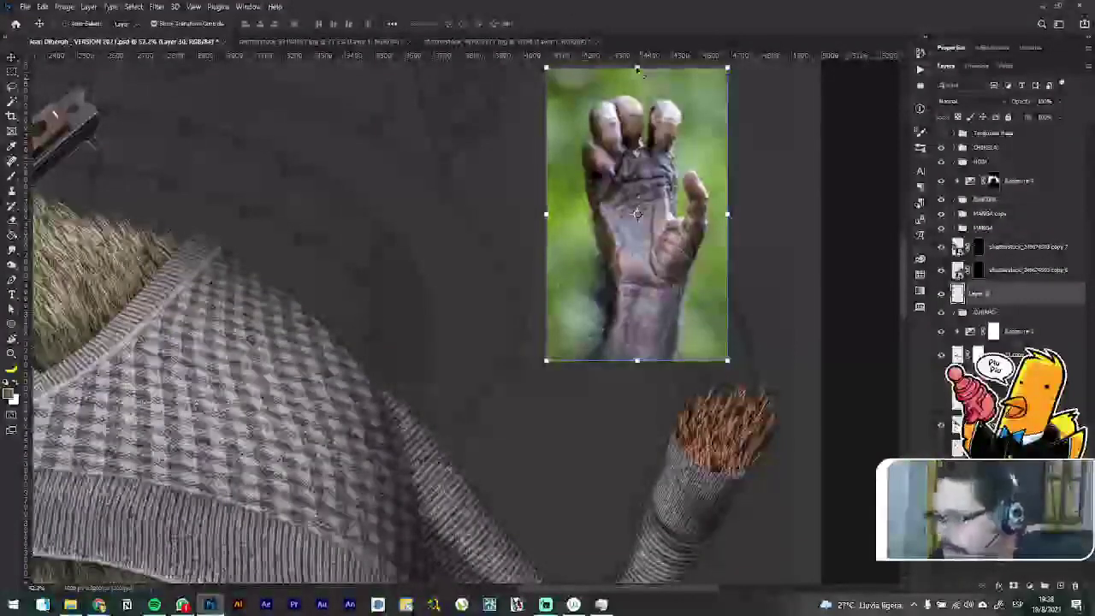
pyautogui.click(637, 67)
pyautogui.rightClick(645, 126)
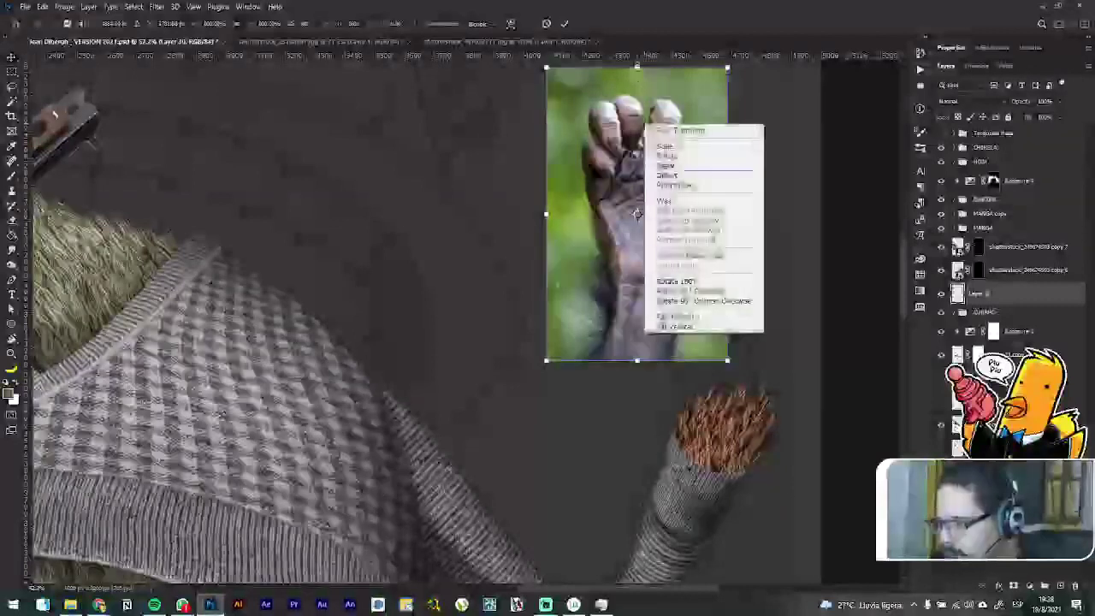
pyautogui.click(680, 318)
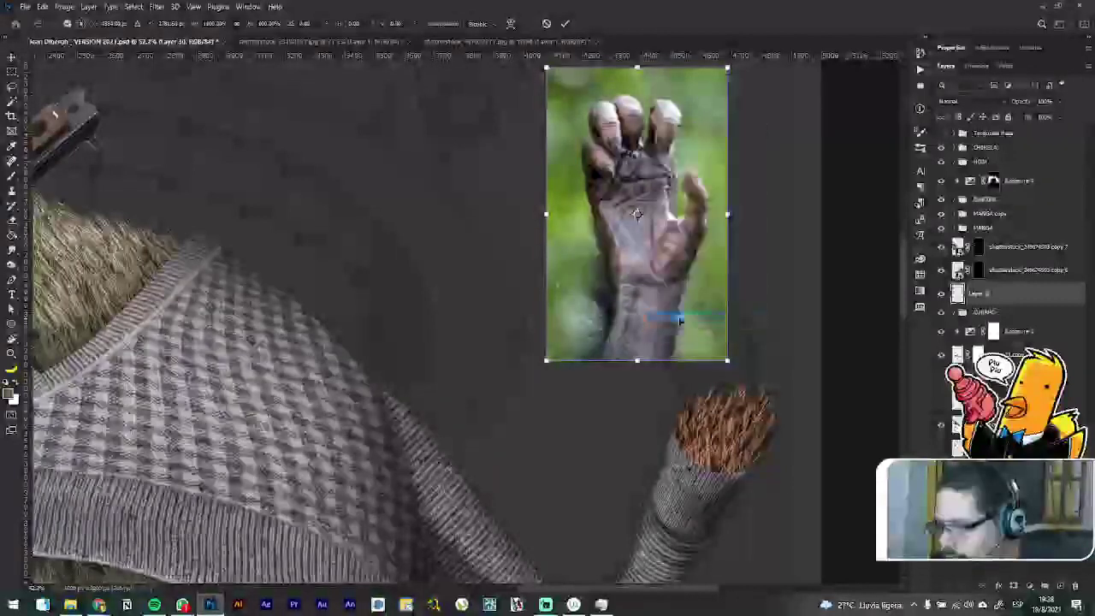
pyautogui.hotkey('ctrl', 'z')
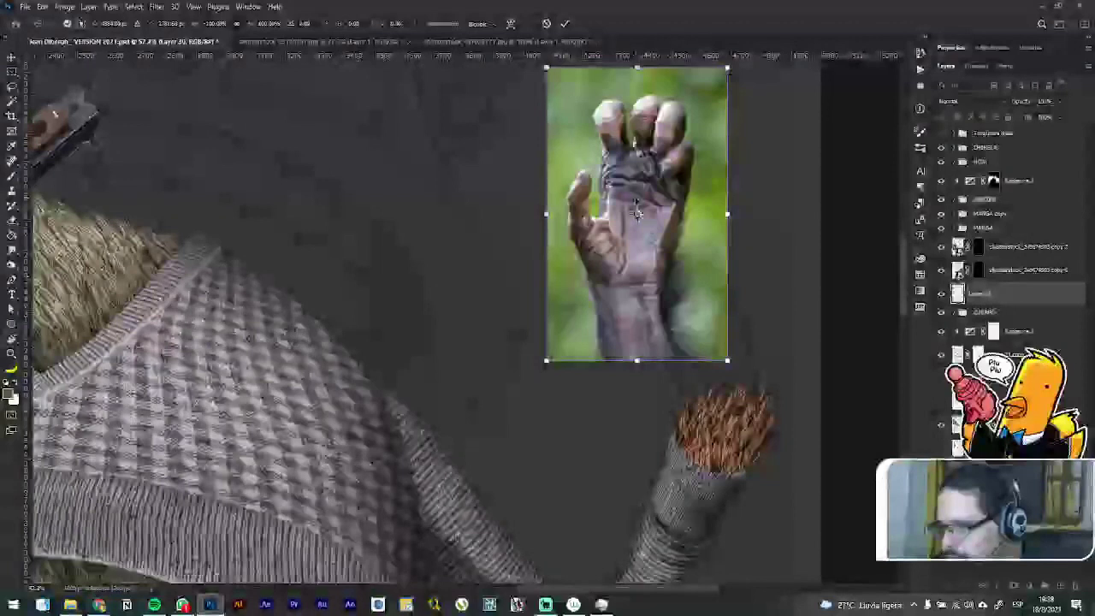
# Step: Move the hand photo behind the fur cuff and rotate it slightly counterclockwise to follow the forearm
pyautogui.moveTo(667, 180); pyautogui.dragTo(759, 332)
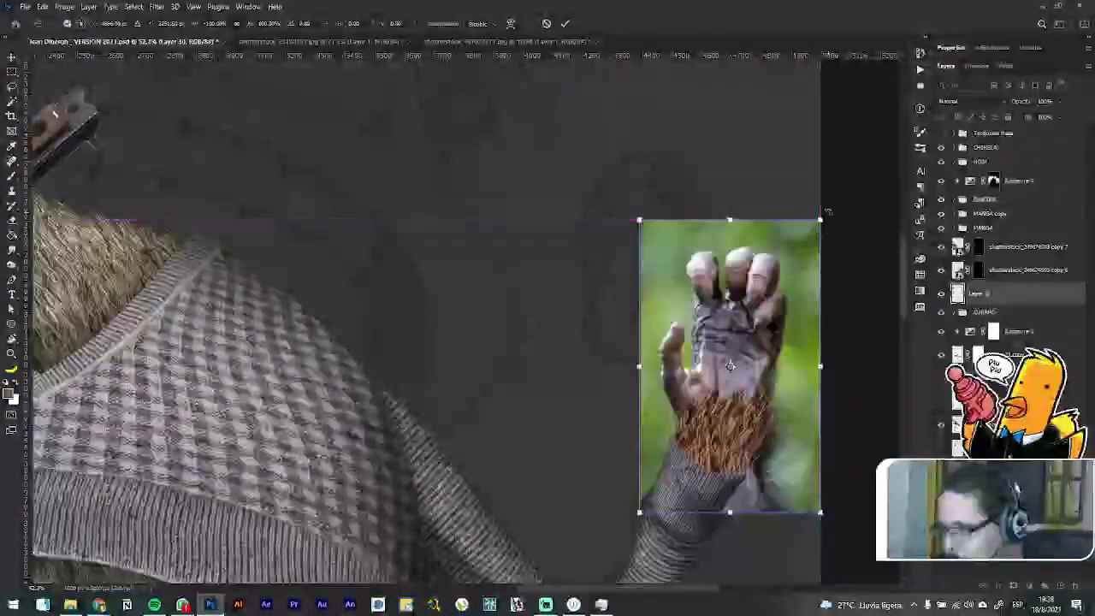
pyautogui.moveTo(827, 211)
pyautogui.mouseDown()
pyautogui.moveTo(841, 192)
pyautogui.moveTo(821, 190)
pyautogui.mouseUp()
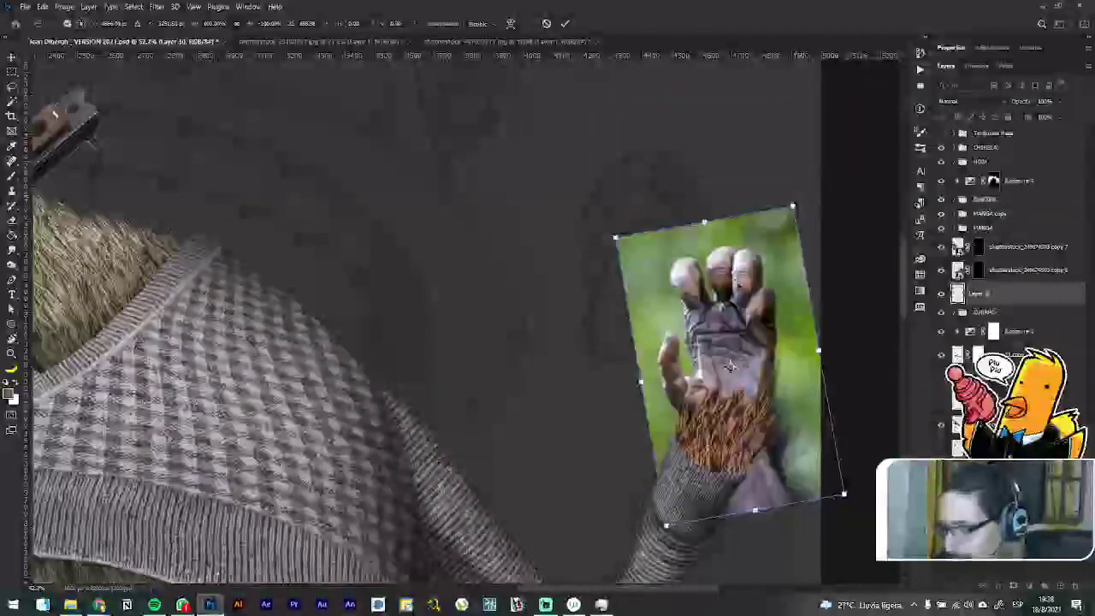
pyautogui.moveTo(736, 288); pyautogui.dragTo(727, 280)
pyautogui.press('Return')
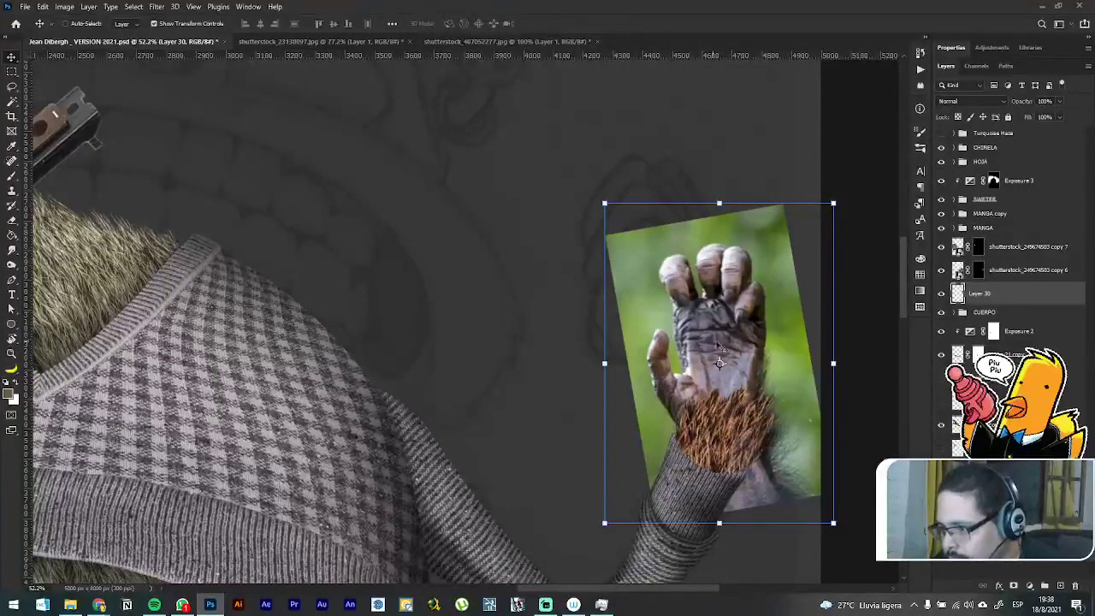
# Step: Fine-tune the hand's position, raising it out of the fur cuff and nudging it slightly right to centre the wrist
pyautogui.moveTo(733, 368); pyautogui.dragTo(725, 337)
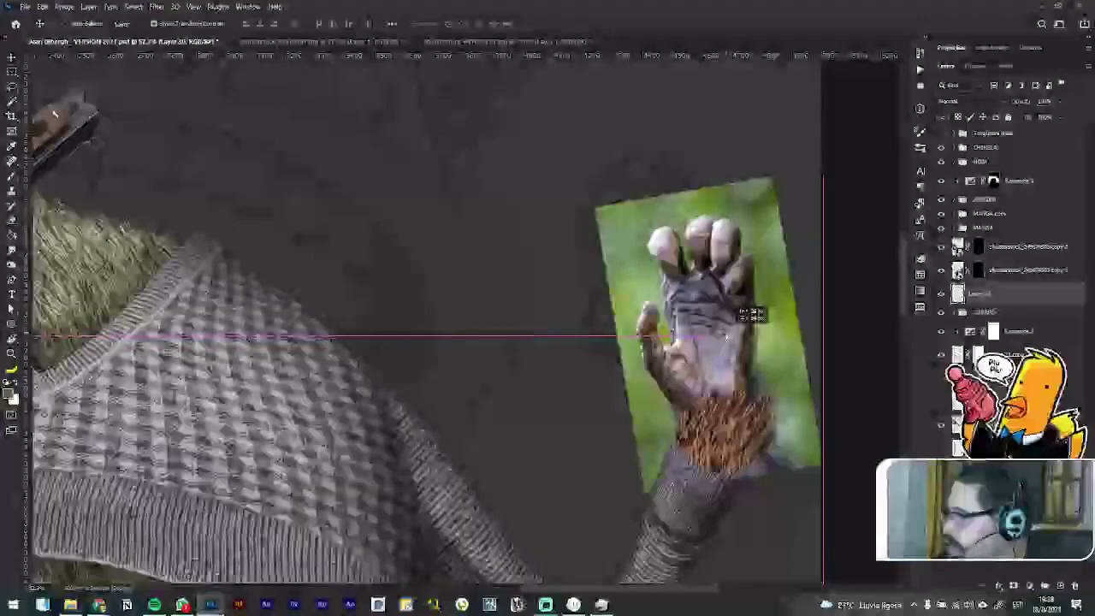
pyautogui.moveTo(727, 335); pyautogui.dragTo(730, 338)
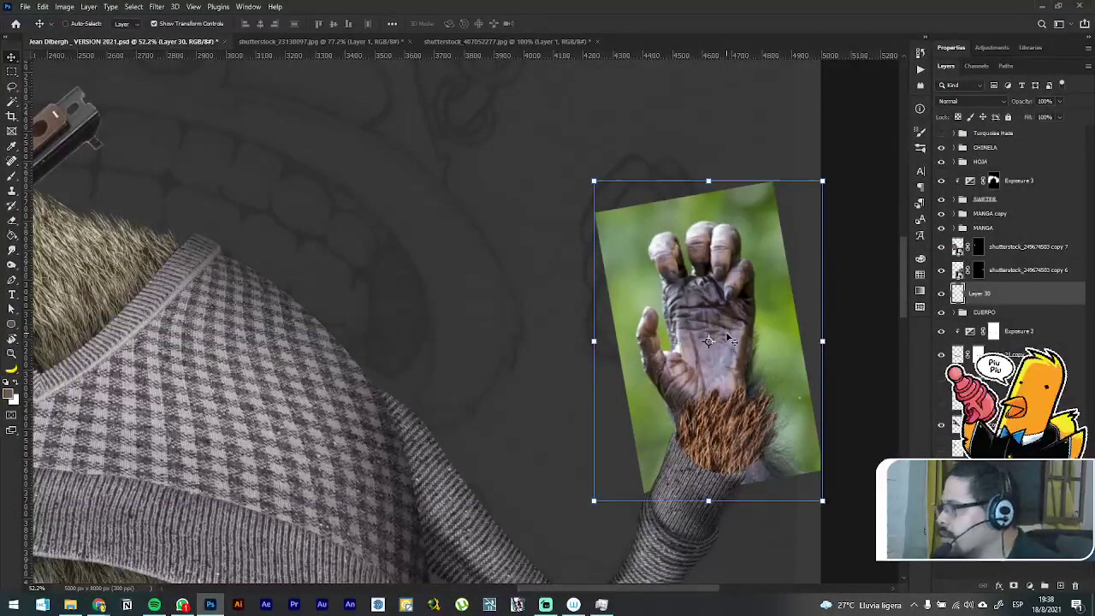
pyautogui.press('Right')
pyautogui.press('Right')
pyautogui.press('Right')
pyautogui.press('Right')
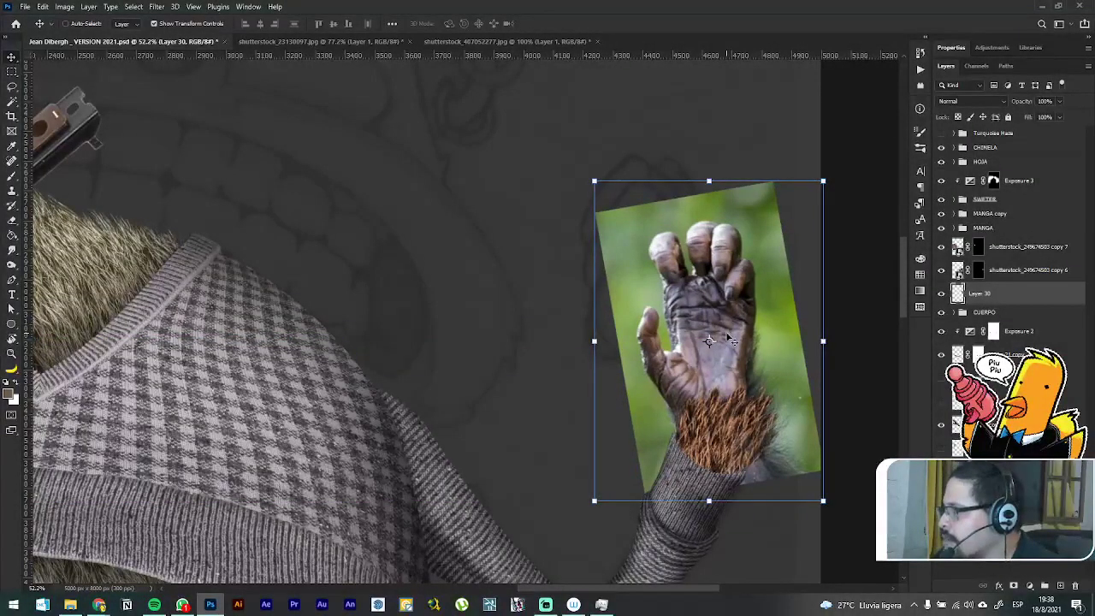
pyautogui.press('Right')
pyautogui.press('Right')
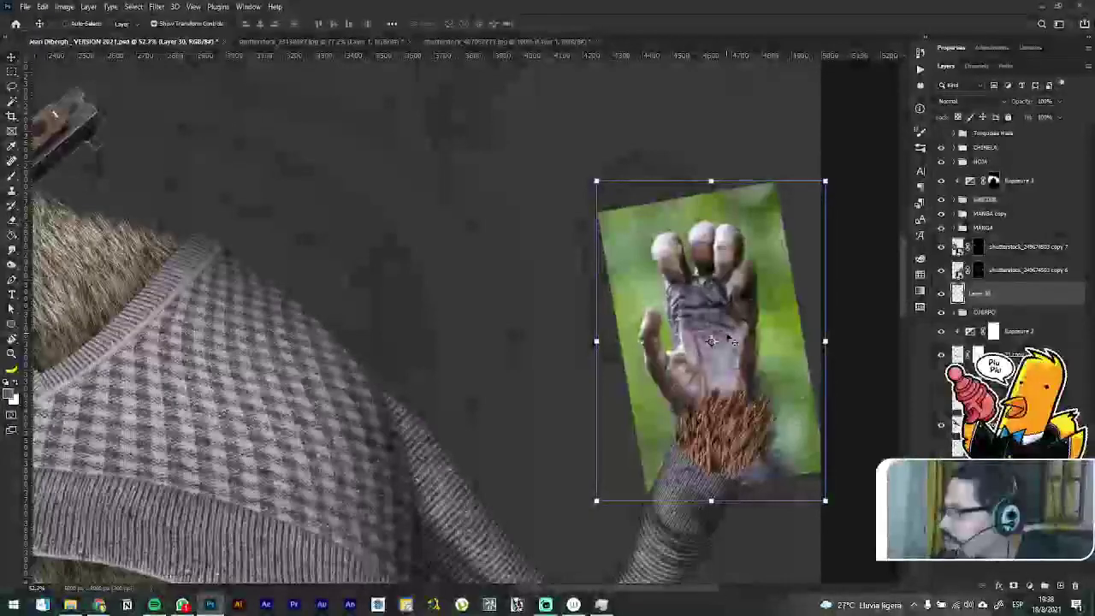
# Step: Nudge the hand photo slightly downward so its wrist sits properly behind the fur cuff
pyautogui.press('Right')
pyautogui.press('Right')
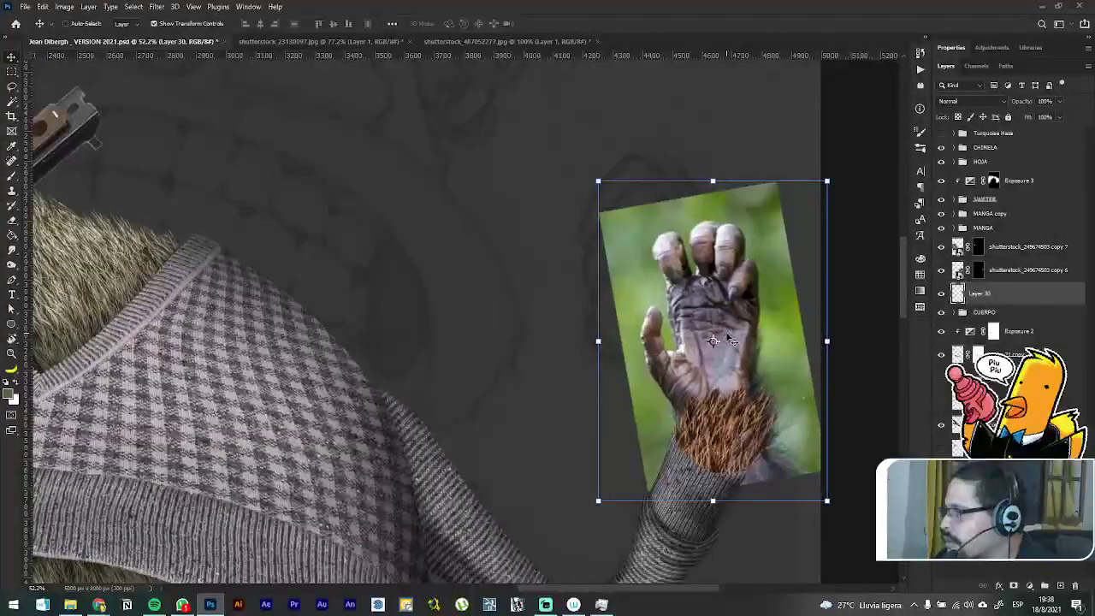
pyautogui.press('Down')
pyautogui.press('Down')
pyautogui.press('Left')
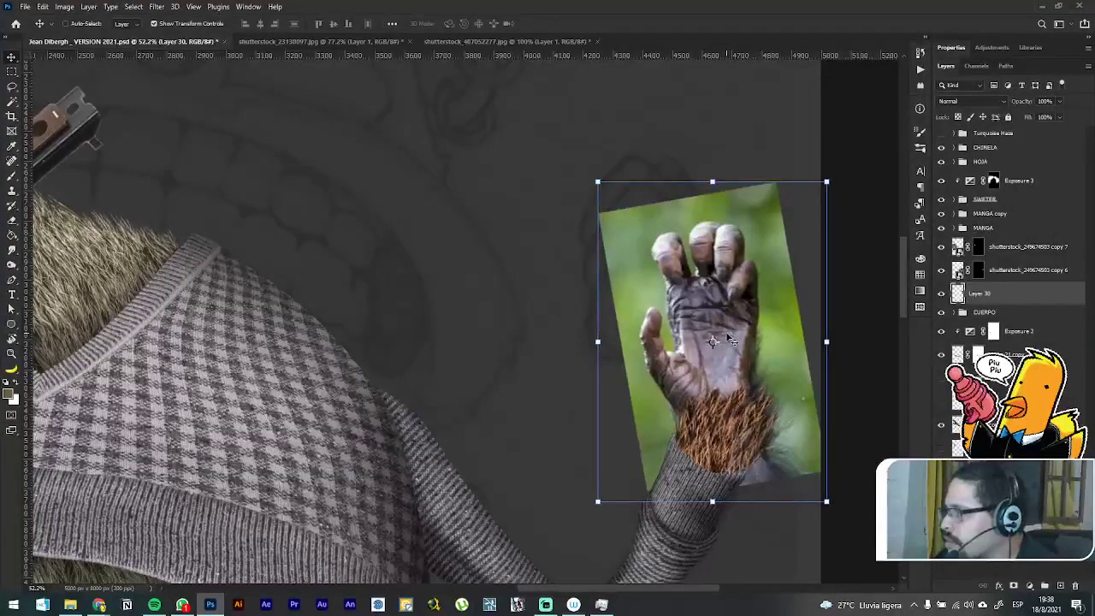
pyautogui.press('Left')
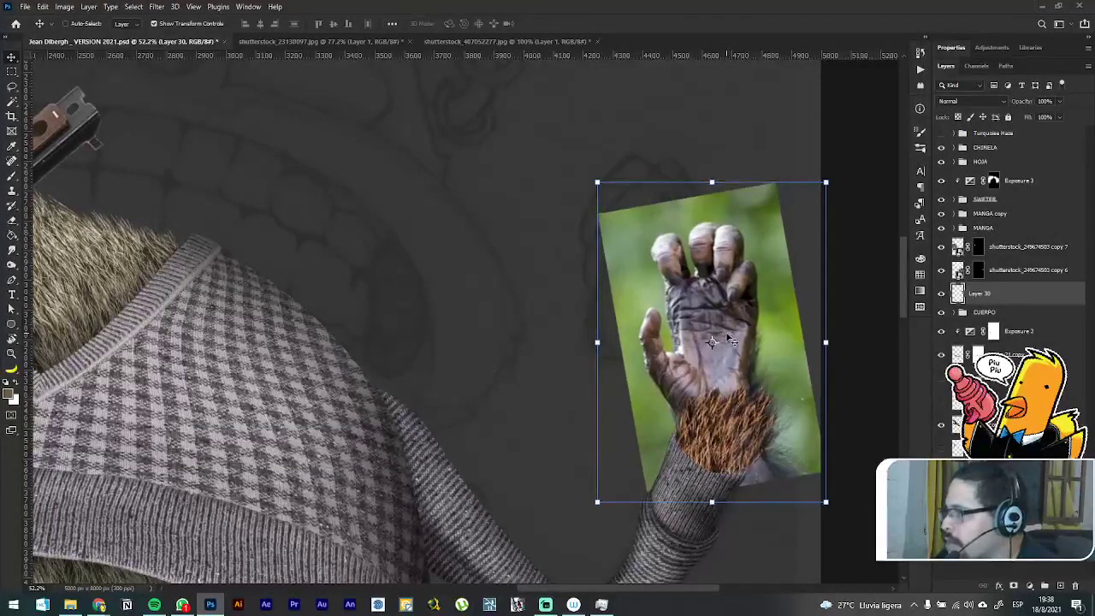
pyautogui.press('Down')
pyautogui.press('Down')
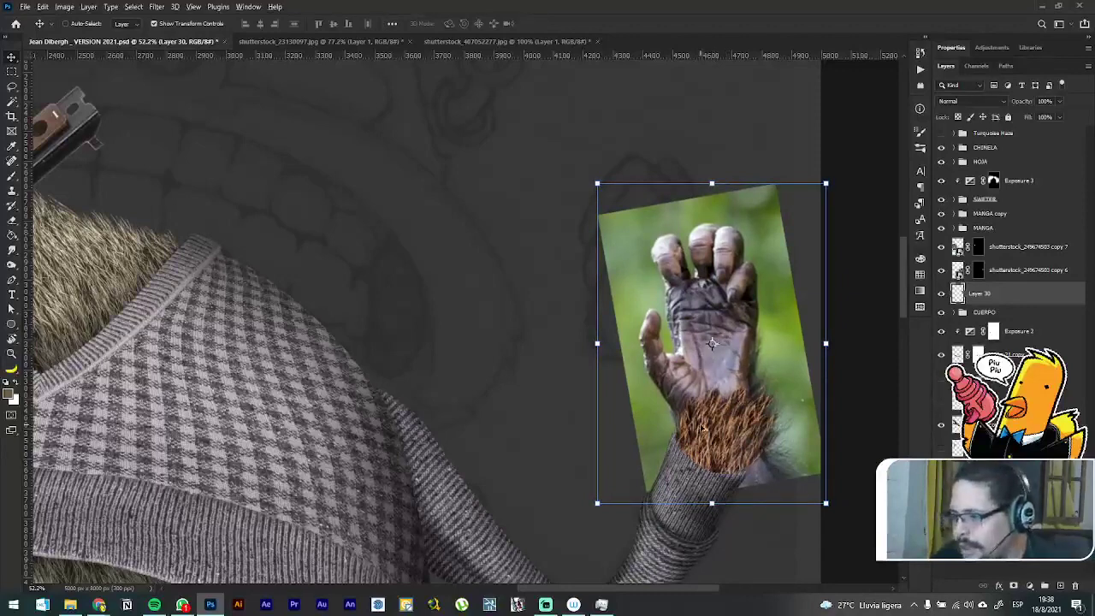
# Step: Hide the two fur cuff layers, shutterstock copy 7 and copy 6, to expose the whole hand photo
pyautogui.scroll(5, 712, 343)
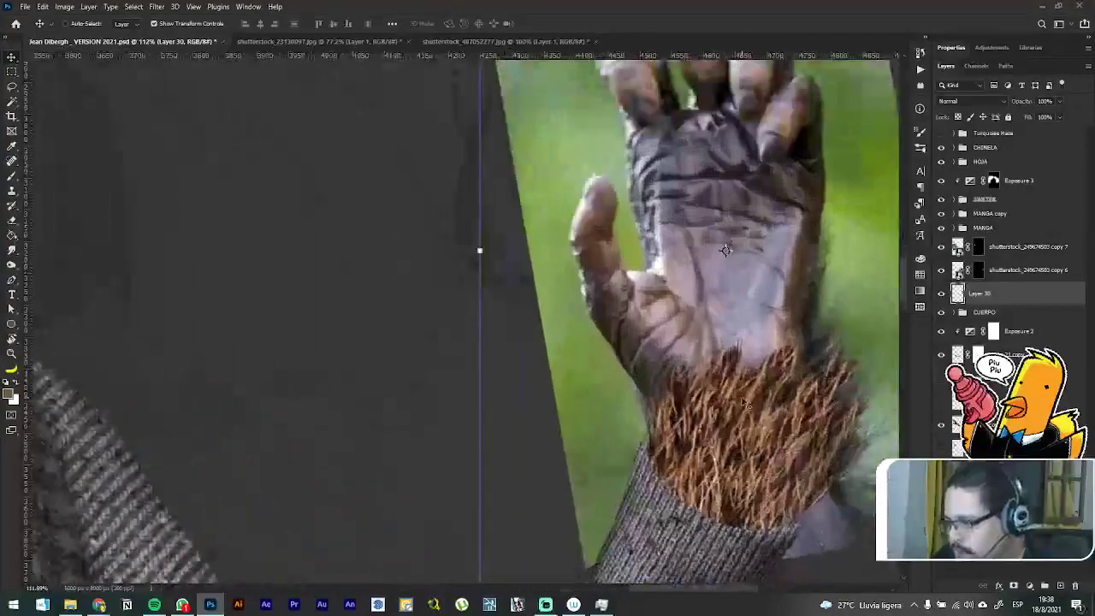
pyautogui.scroll(-2, 749, 407)
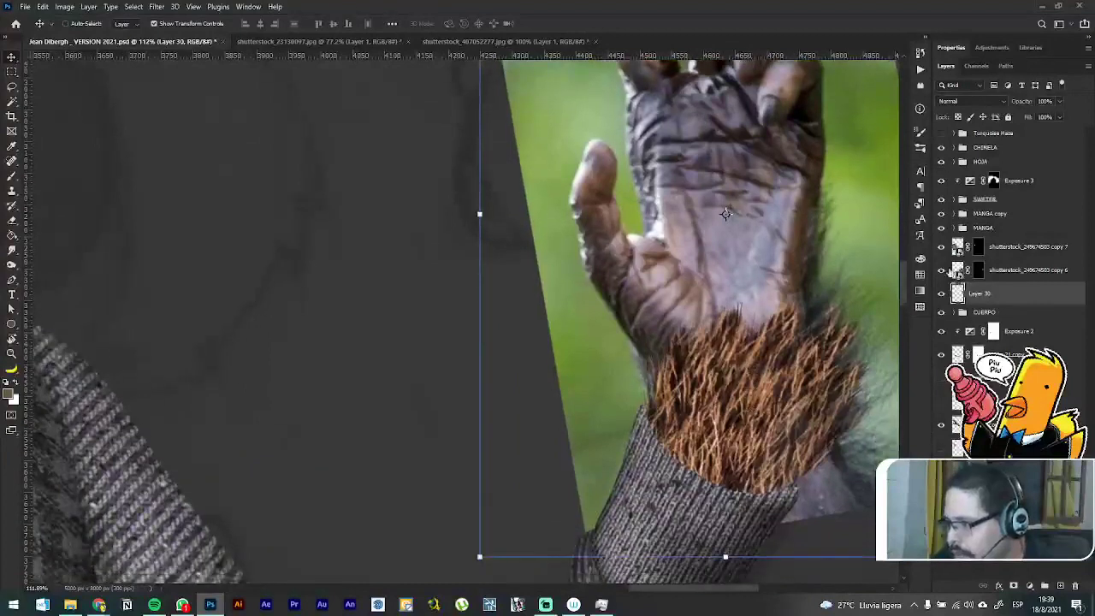
pyautogui.hotkey('ctrl', 'z')
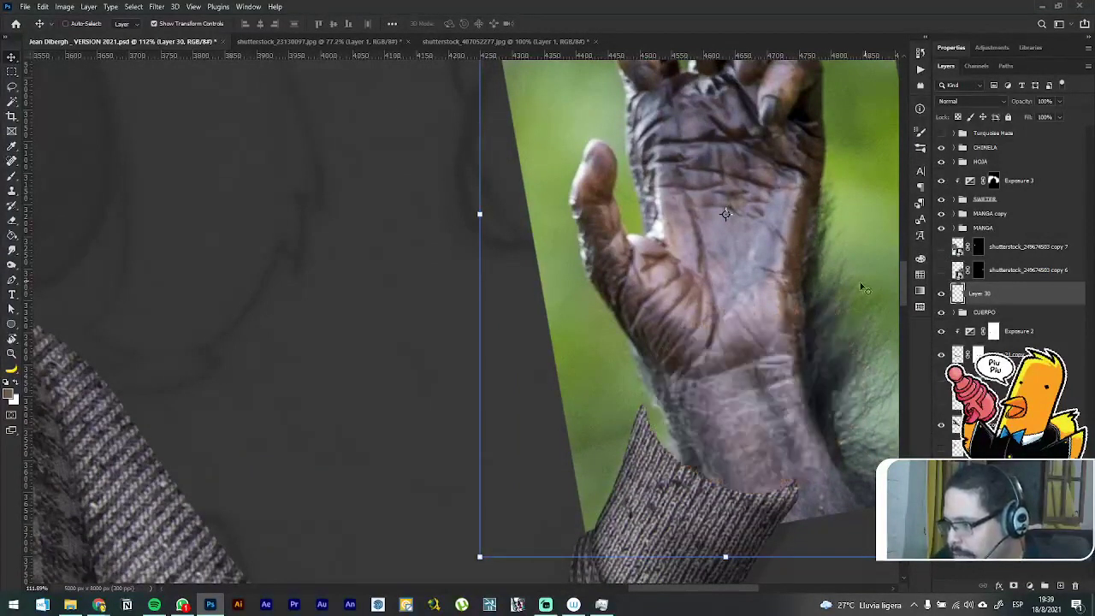
pyautogui.moveTo(761, 289); pyautogui.dragTo(680, 408)
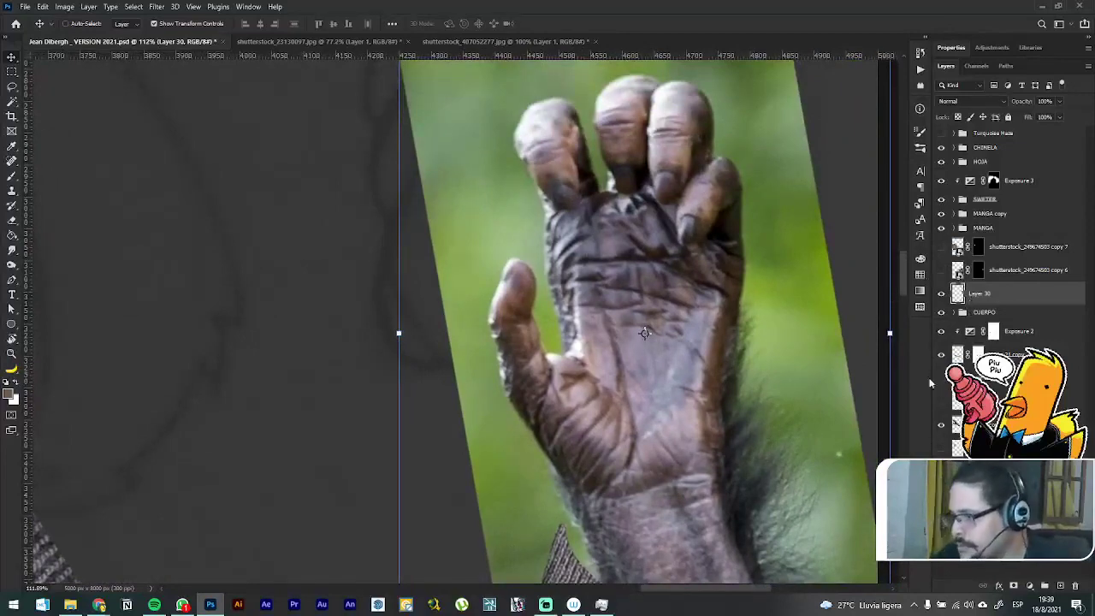
# Step: Try to mask out the hand photo's green background using a Magic Wand selection and a layer mask
pyautogui.click(1013, 585)
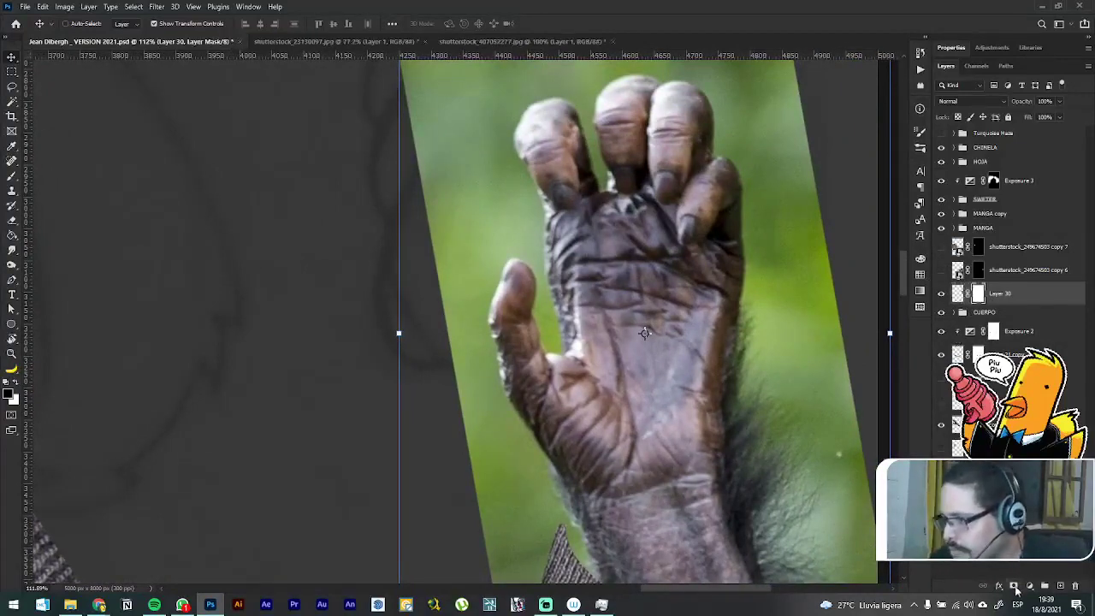
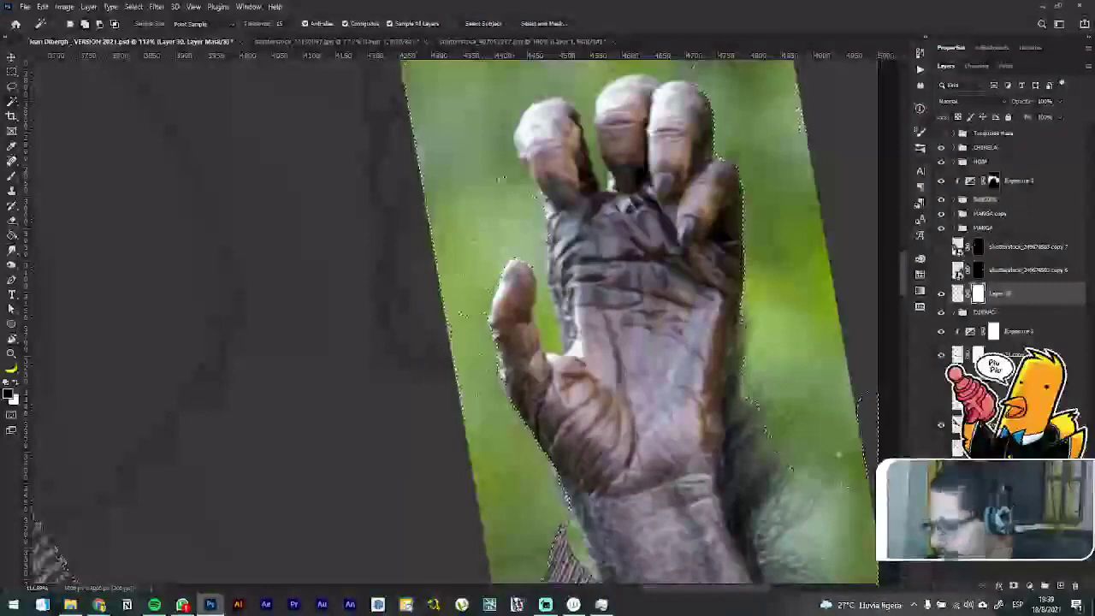
pyautogui.click(1015, 587)
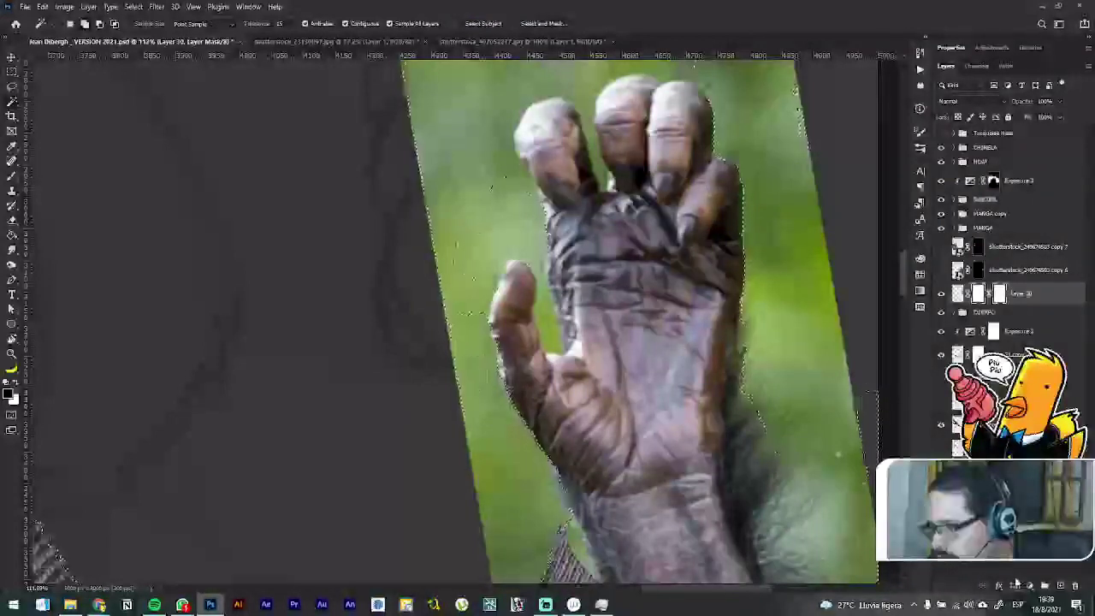
pyautogui.hotkey('ctrl', 'z')
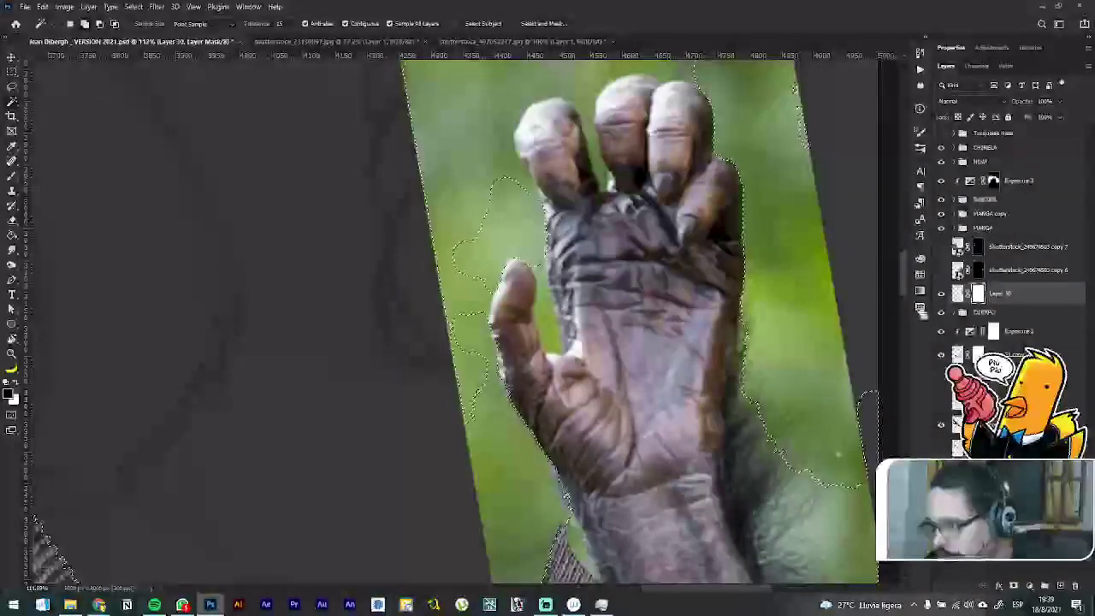
pyautogui.hotkey('alt', 'BackSpace')
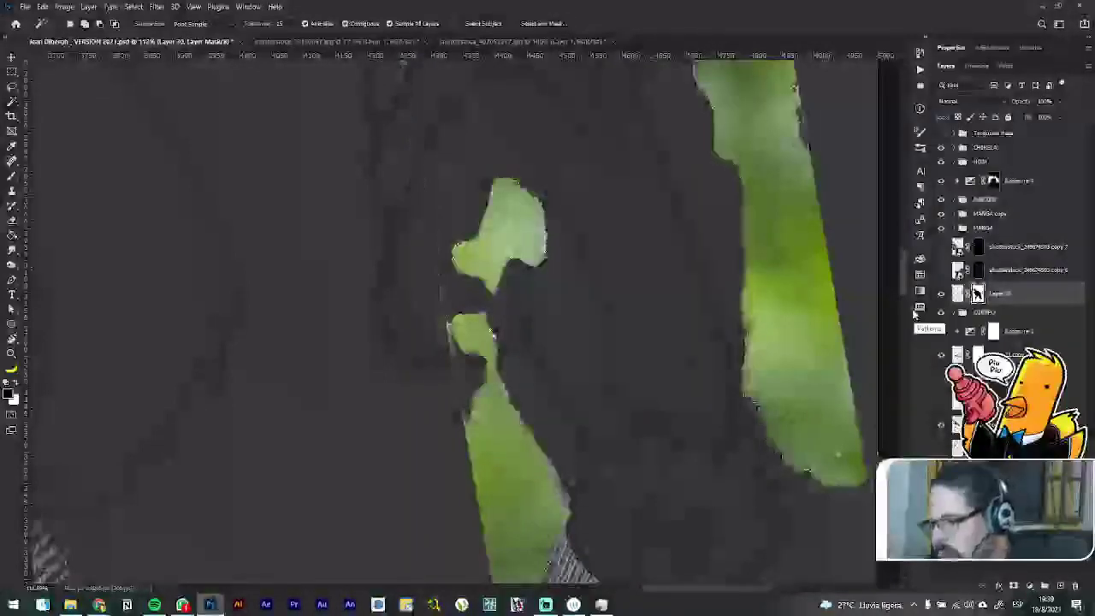
pyautogui.hotkey('ctrl', 'z')
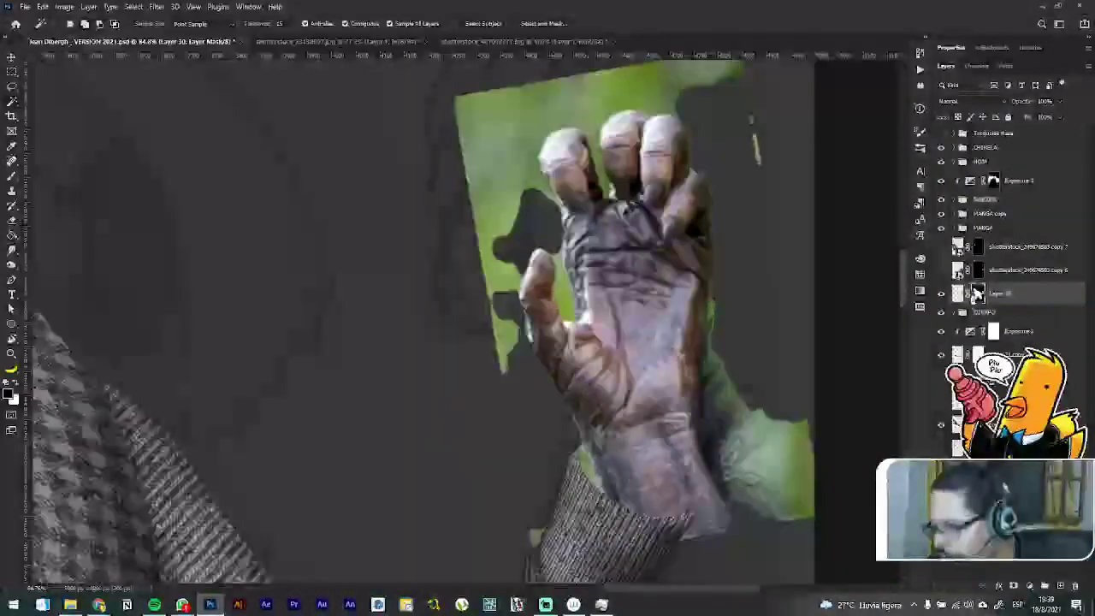
pyautogui.rightClick(978, 294)
pyautogui.click(994, 313)
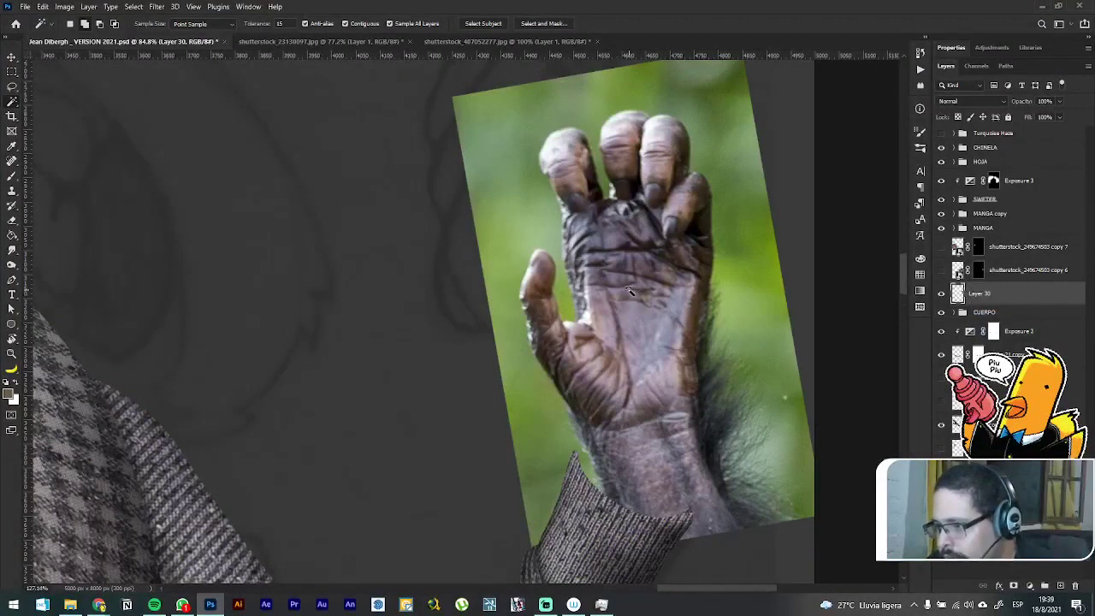
# Step: Add a blank layer mask to the hand photo and begin hiding the green background near the thumb with a smaller black brush
pyautogui.scroll(3, 629, 291)
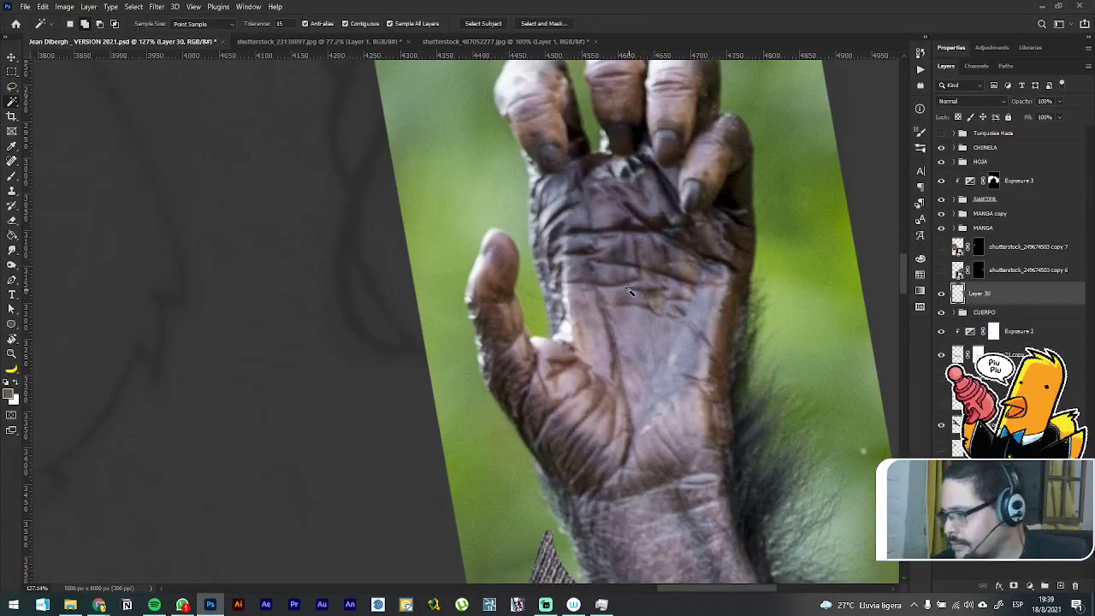
pyautogui.click(1014, 588)
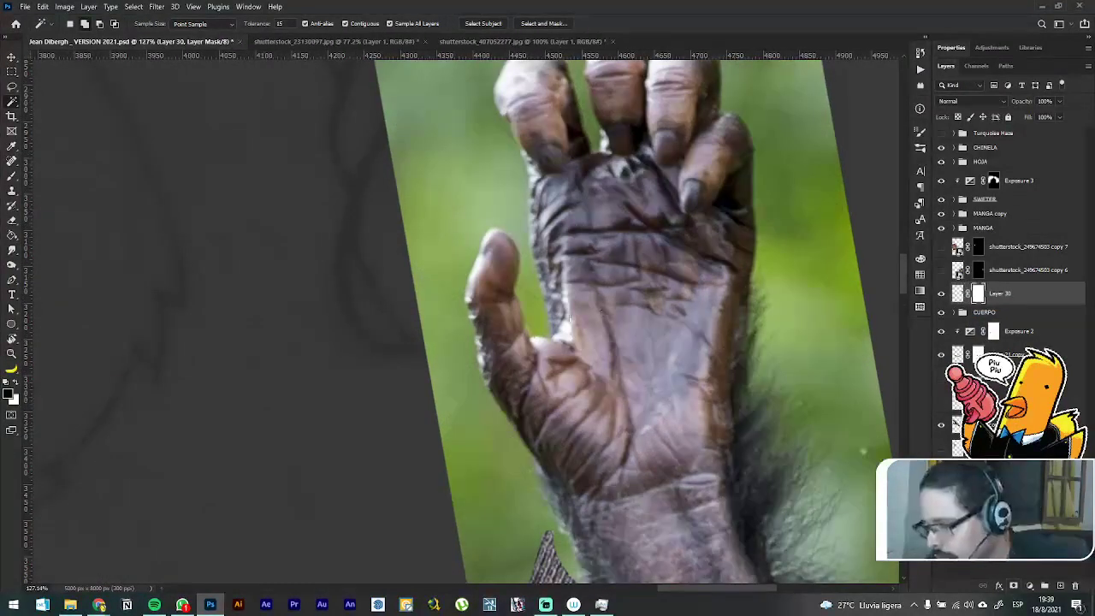
pyautogui.press('b')
pyautogui.rightClick(472, 404)
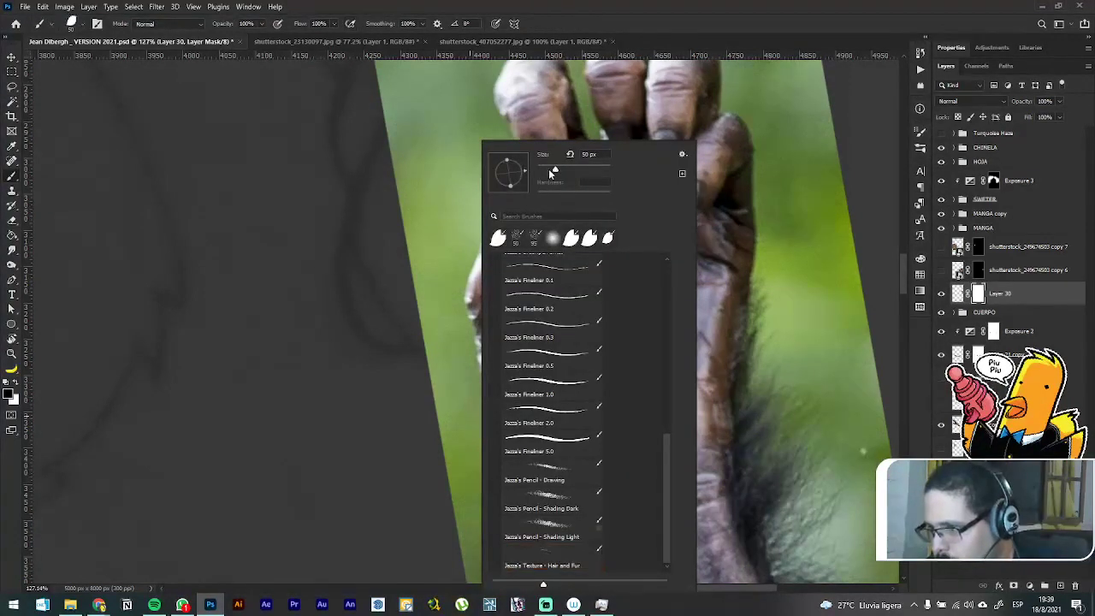
pyautogui.click(432, 173)
pyautogui.moveTo(430, 162); pyautogui.dragTo(413, 207)
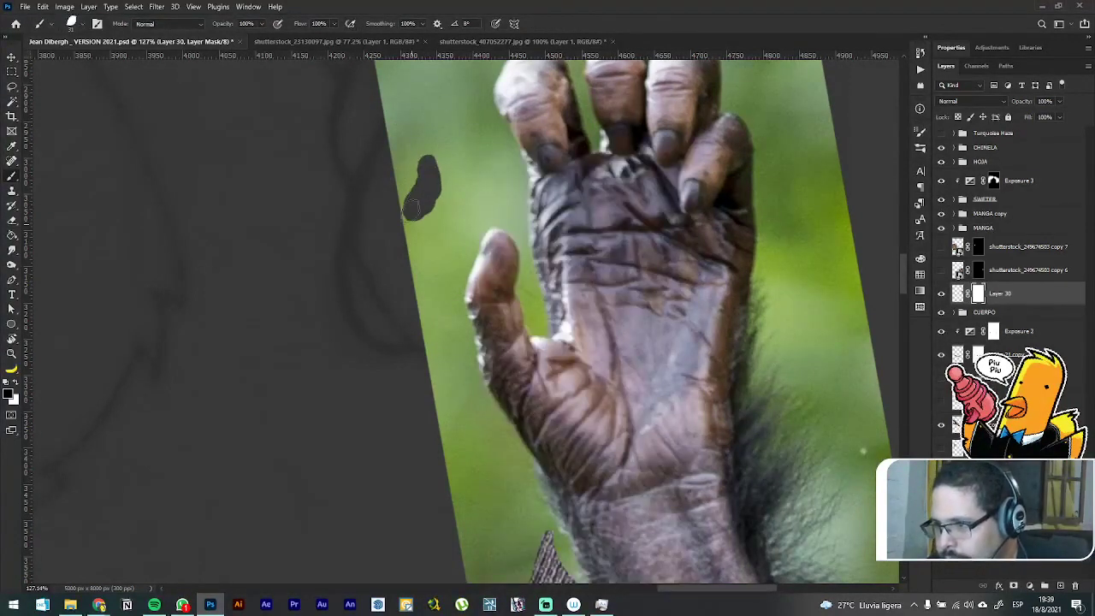
# Step: Paint black on the mask from the sleeve up the thumb's outer edge, around its tip and into the gap beside the palm
pyautogui.moveTo(453, 332); pyautogui.dragTo(437, 234)
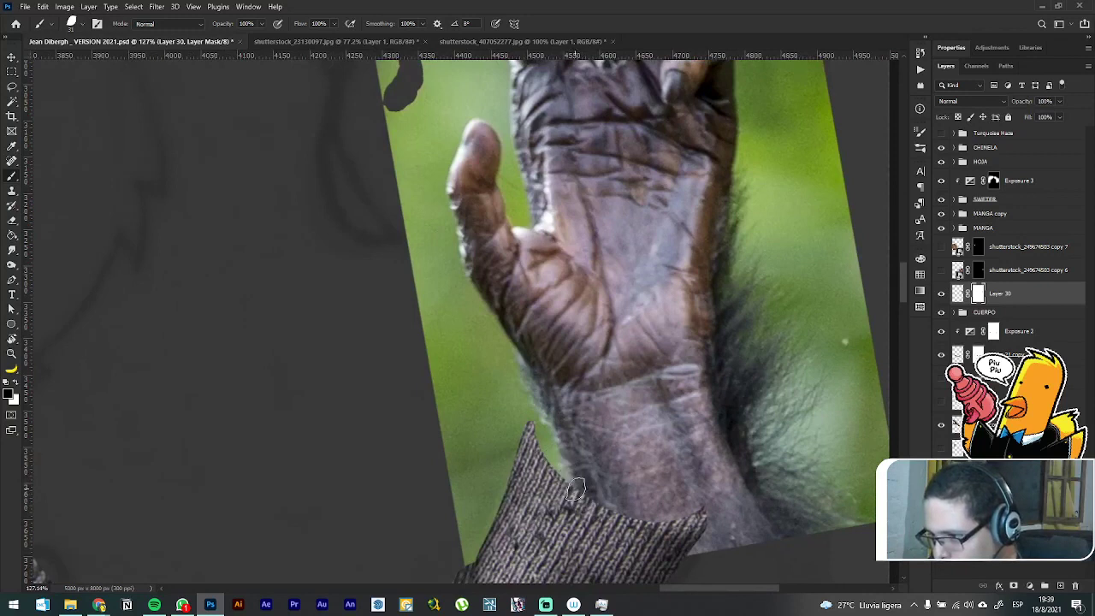
pyautogui.moveTo(566, 471)
pyautogui.mouseDown()
pyautogui.moveTo(565, 484)
pyautogui.moveTo(516, 359)
pyautogui.moveTo(456, 272)
pyautogui.moveTo(436, 186)
pyautogui.mouseUp()
pyautogui.moveTo(434, 165)
pyautogui.mouseDown()
pyautogui.moveTo(426, 137)
pyautogui.moveTo(370, 84)
pyautogui.mouseUp()
pyautogui.moveTo(407, 286); pyautogui.dragTo(414, 414)
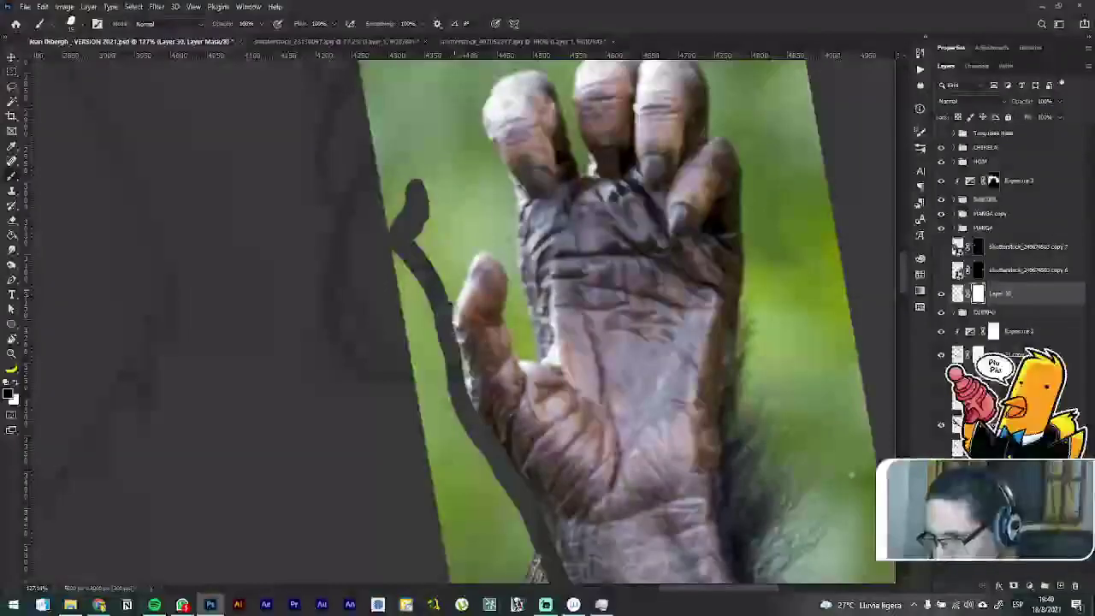
pyautogui.moveTo(457, 333)
pyautogui.mouseDown()
pyautogui.moveTo(454, 296)
pyautogui.moveTo(472, 255)
pyautogui.mouseUp()
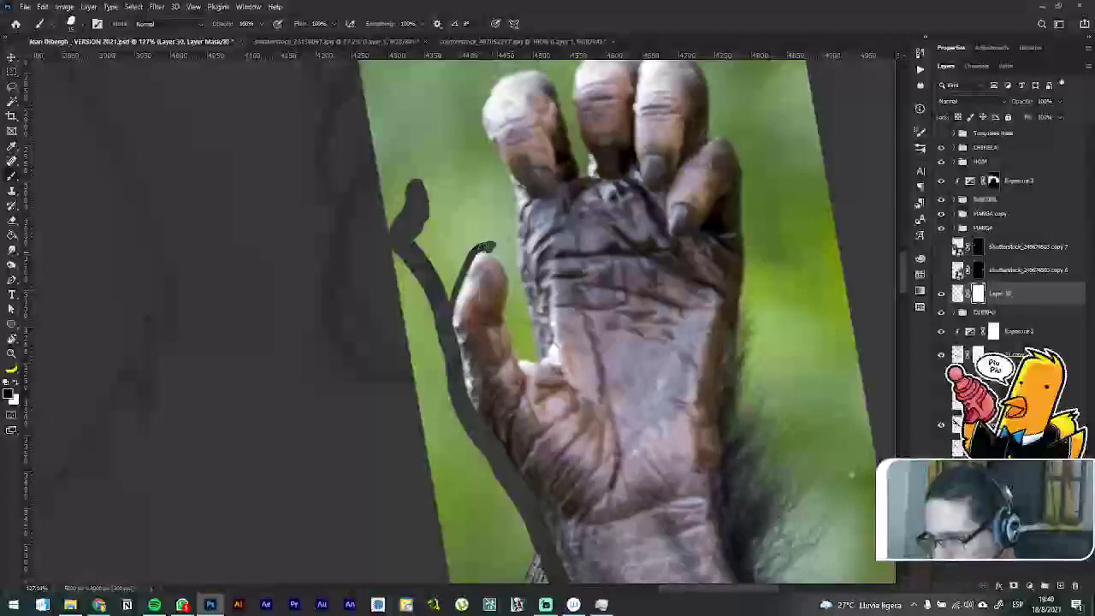
pyautogui.moveTo(500, 254)
pyautogui.mouseDown()
pyautogui.moveTo(511, 282)
pyautogui.moveTo(503, 312)
pyautogui.moveTo(537, 359)
pyautogui.mouseUp()
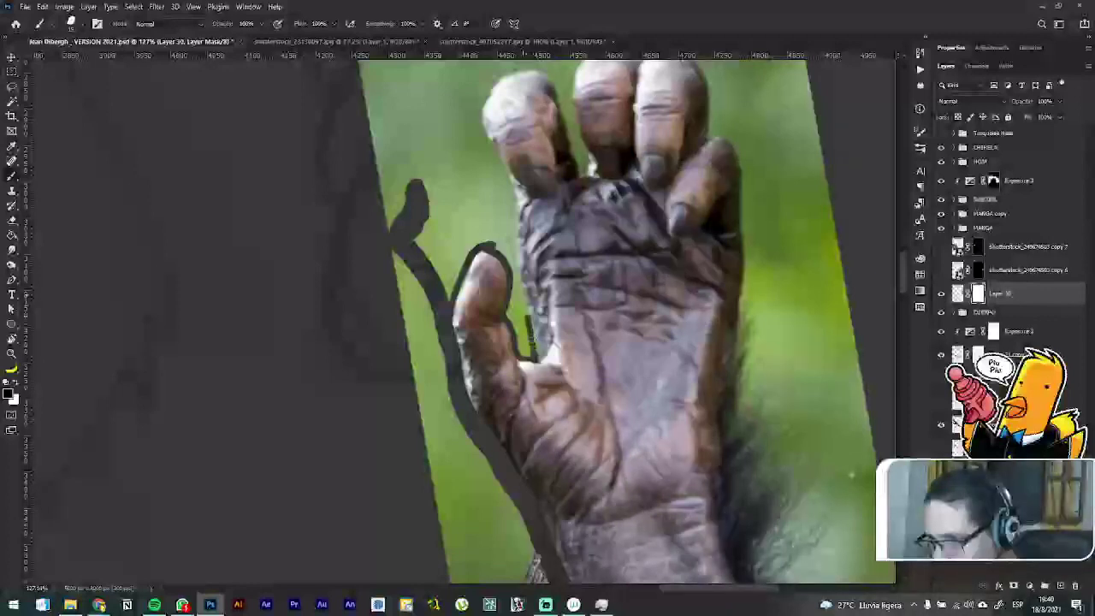
pyautogui.moveTo(530, 359)
pyautogui.mouseDown()
pyautogui.moveTo(511, 232)
pyautogui.moveTo(518, 314)
pyautogui.mouseUp()
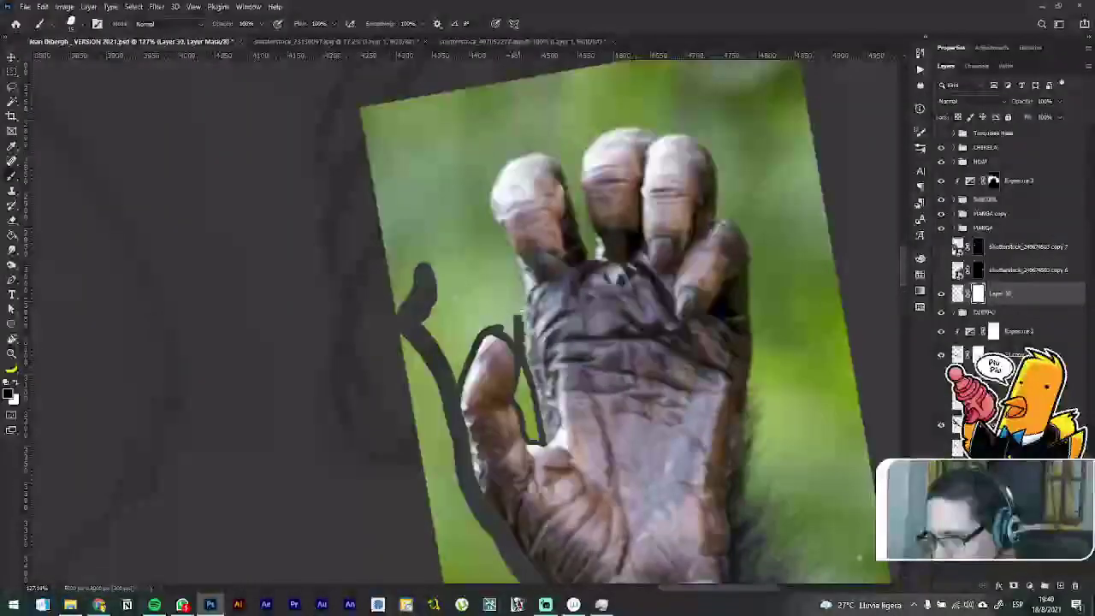
# Step: Mask the background along the palm's thumb side and around the index finger, down into the gap beside the middle finger
pyautogui.moveTo(518, 291)
pyautogui.mouseDown()
pyautogui.moveTo(483, 209)
pyautogui.moveTo(503, 143)
pyautogui.mouseUp()
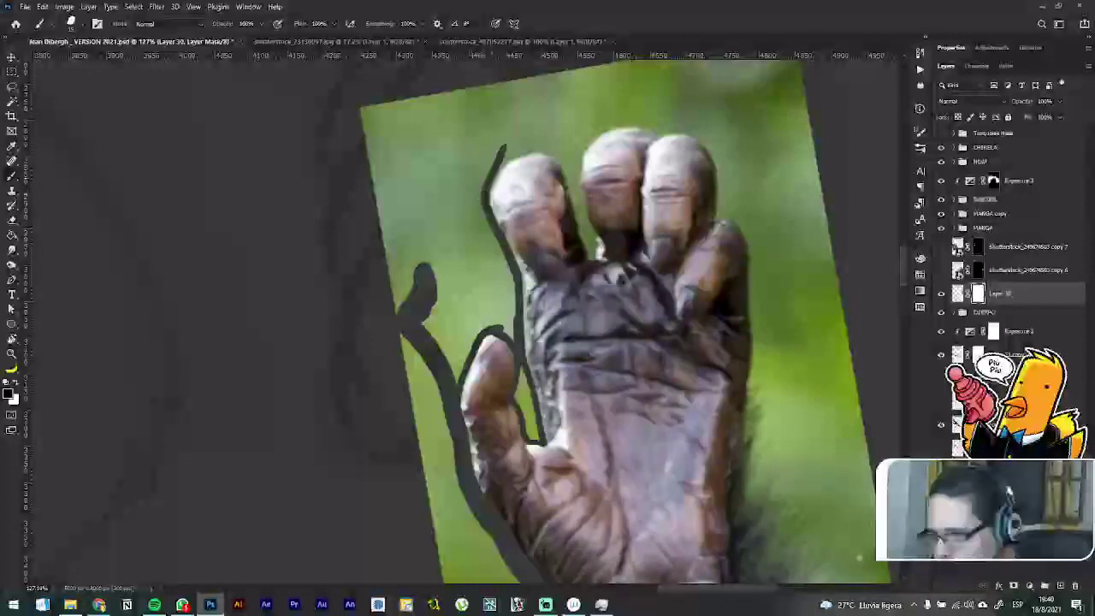
pyautogui.hotkey('ctrl', 'z')
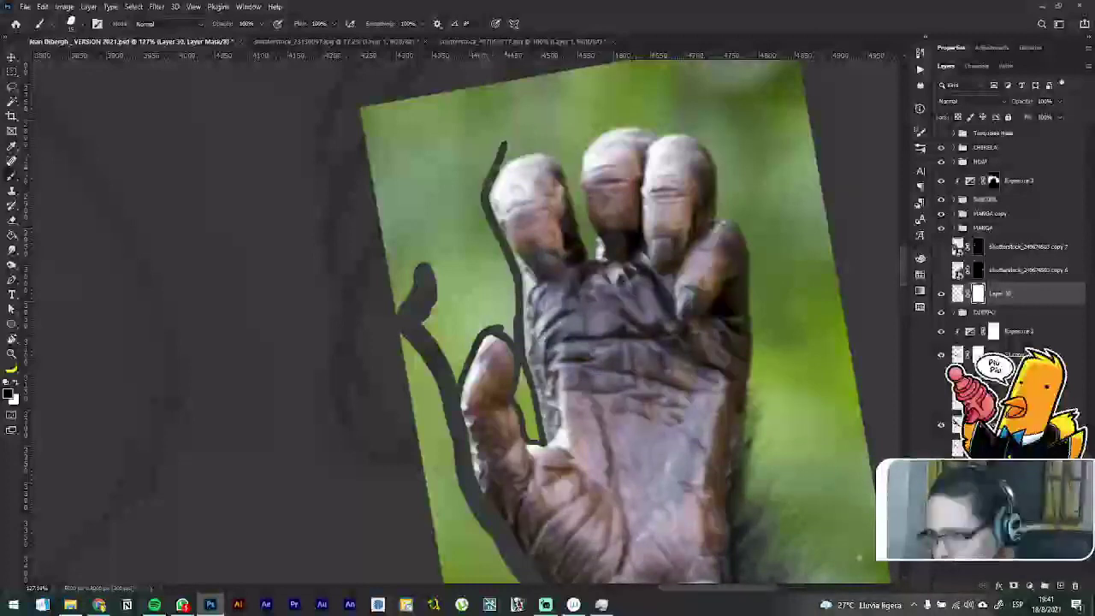
pyautogui.moveTo(505, 158); pyautogui.dragTo(547, 144)
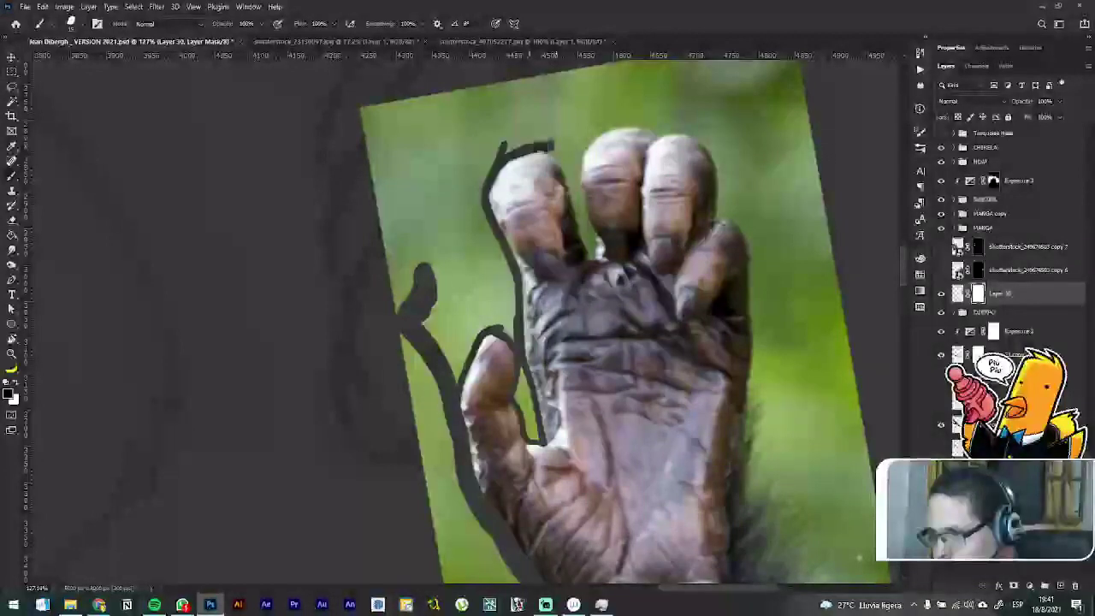
pyautogui.moveTo(548, 146)
pyautogui.mouseDown()
pyautogui.moveTo(572, 178)
pyautogui.moveTo(581, 256)
pyautogui.moveTo(600, 270)
pyautogui.moveTo(575, 224)
pyautogui.moveTo(560, 146)
pyautogui.moveTo(542, 148)
pyautogui.moveTo(557, 154)
pyautogui.mouseUp()
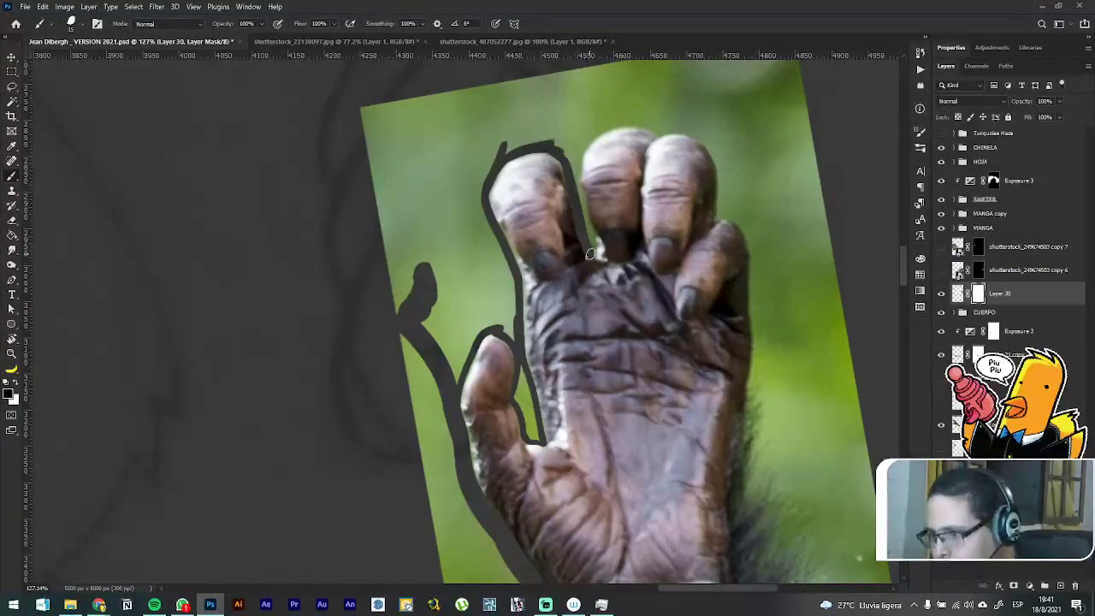
pyautogui.moveTo(588, 249); pyautogui.dragTo(593, 255)
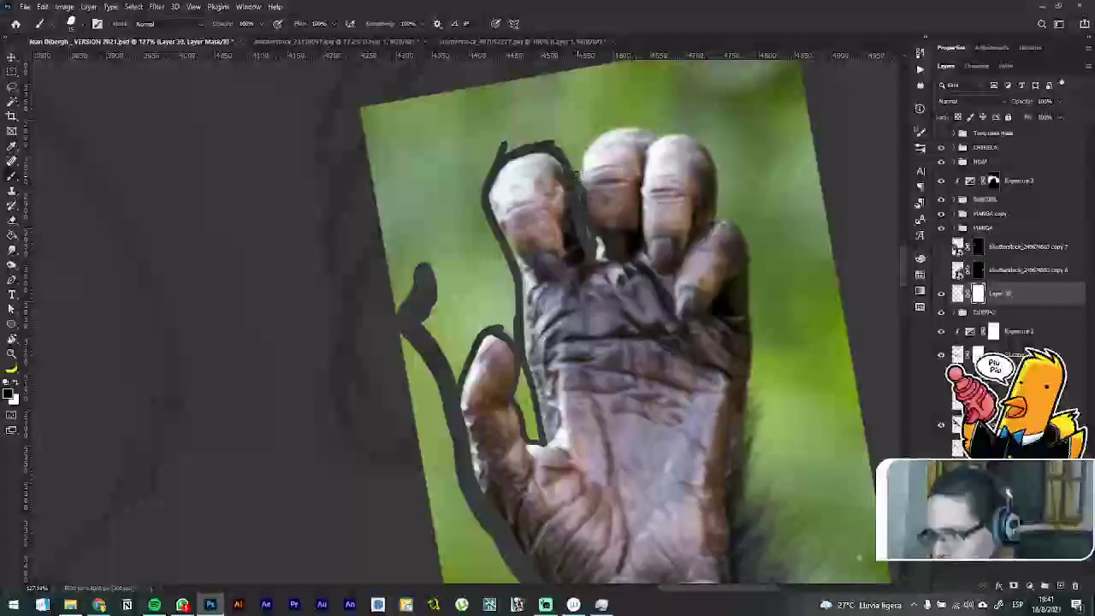
# Step: Continue the mask outline over the two middle fingertips, around the little finger, down the palm's outer edge and across the forearm fur
pyautogui.moveTo(580, 156)
pyautogui.mouseDown()
pyautogui.moveTo(599, 130)
pyautogui.moveTo(633, 119)
pyautogui.moveTo(667, 133)
pyautogui.mouseUp()
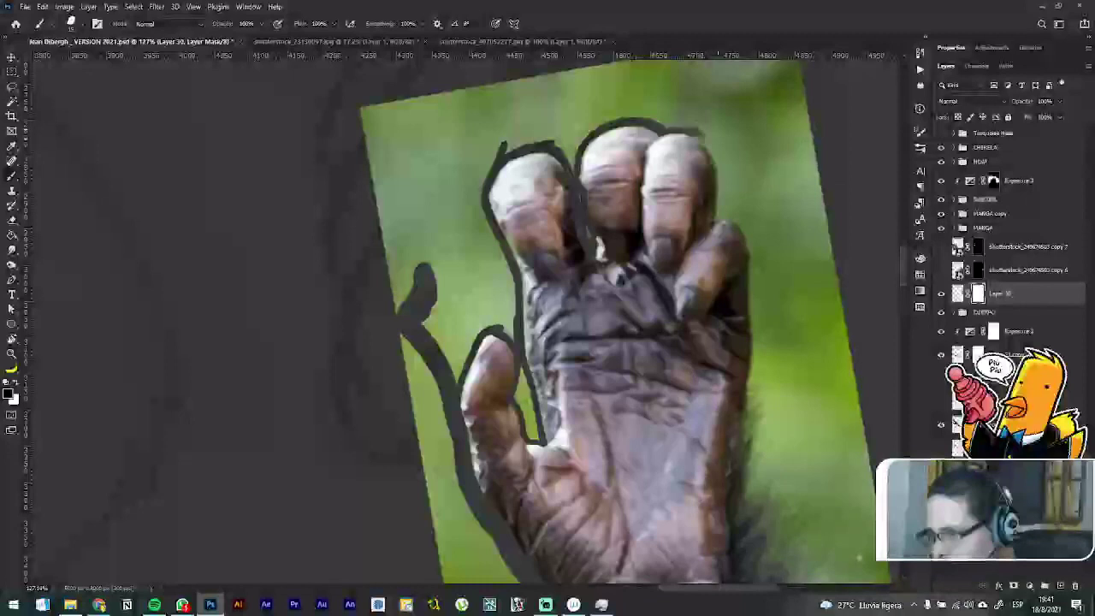
pyautogui.moveTo(710, 135); pyautogui.dragTo(721, 158)
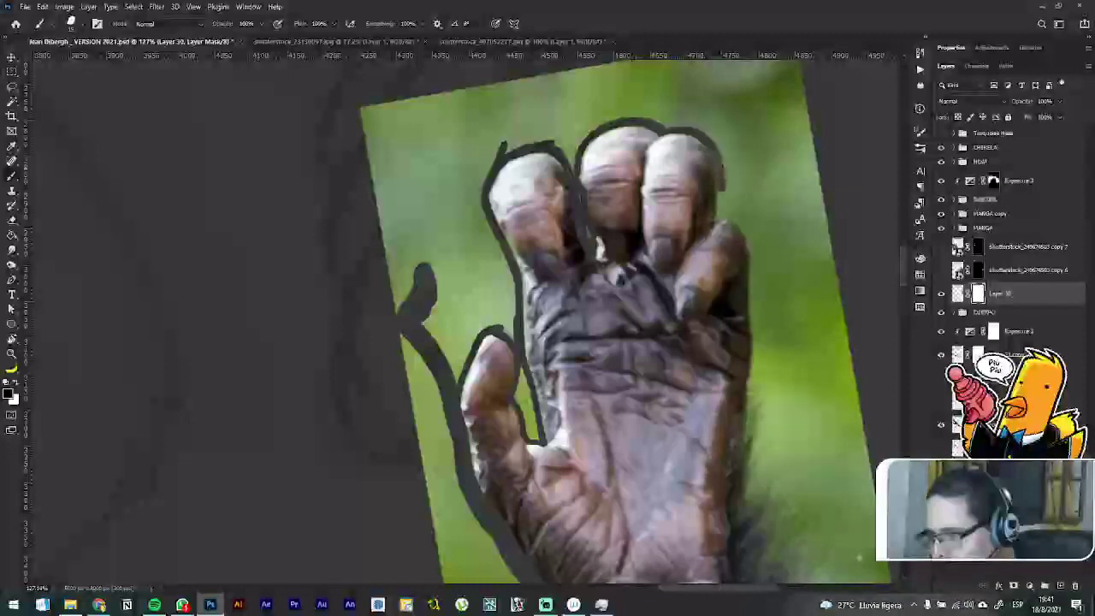
pyautogui.moveTo(720, 197)
pyautogui.mouseDown()
pyautogui.moveTo(719, 217)
pyautogui.moveTo(733, 221)
pyautogui.mouseUp()
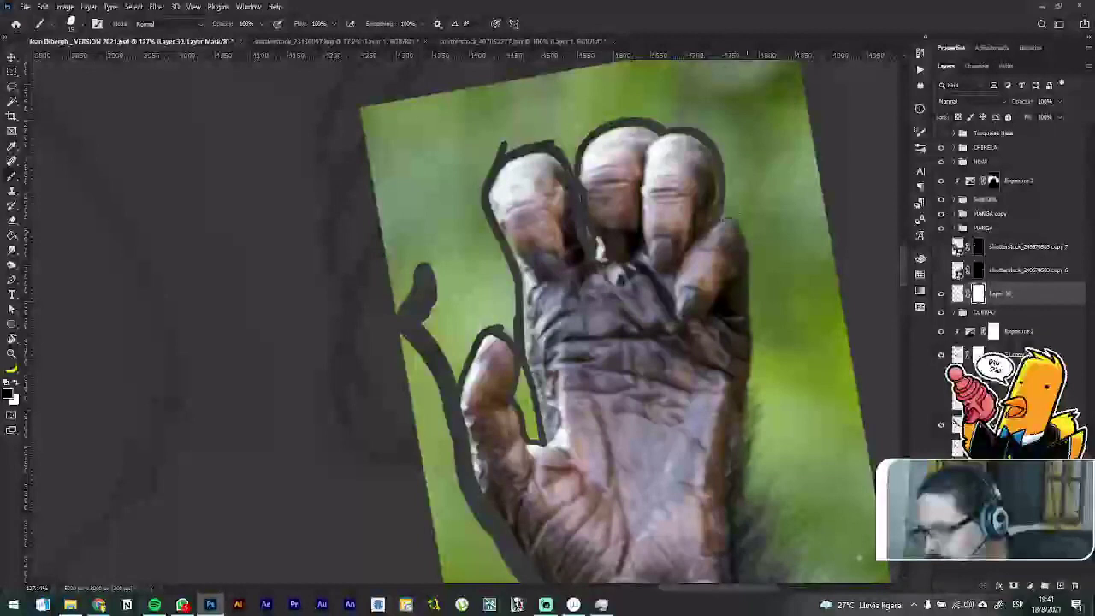
pyautogui.moveTo(725, 220)
pyautogui.mouseDown()
pyautogui.moveTo(758, 260)
pyautogui.moveTo(754, 324)
pyautogui.mouseUp()
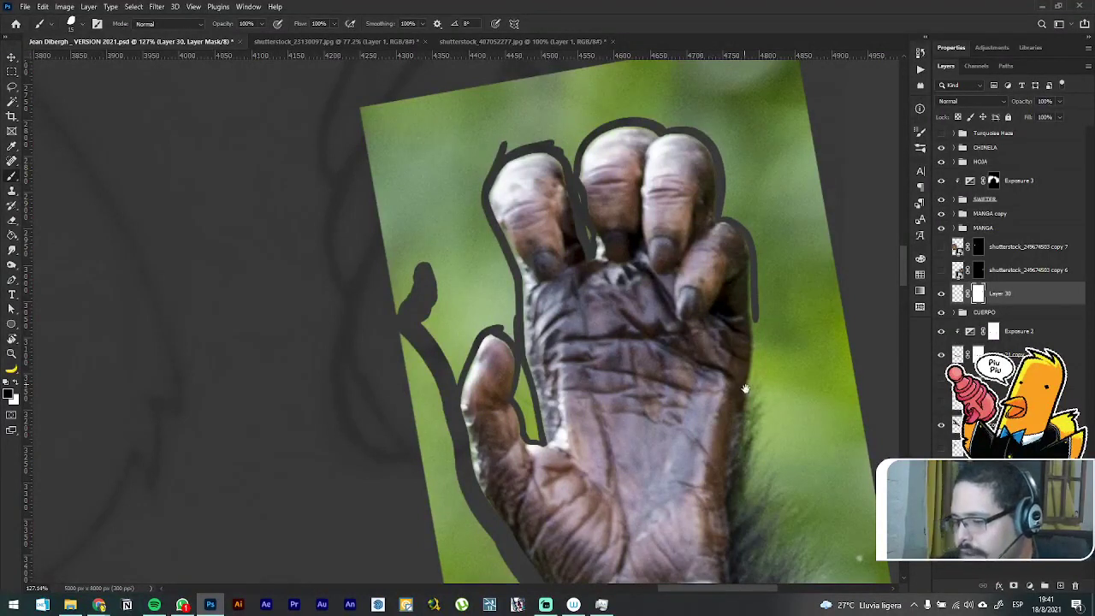
pyautogui.moveTo(745, 389)
pyautogui.mouseDown()
pyautogui.moveTo(651, 338)
pyautogui.moveTo(634, 274)
pyautogui.mouseUp()
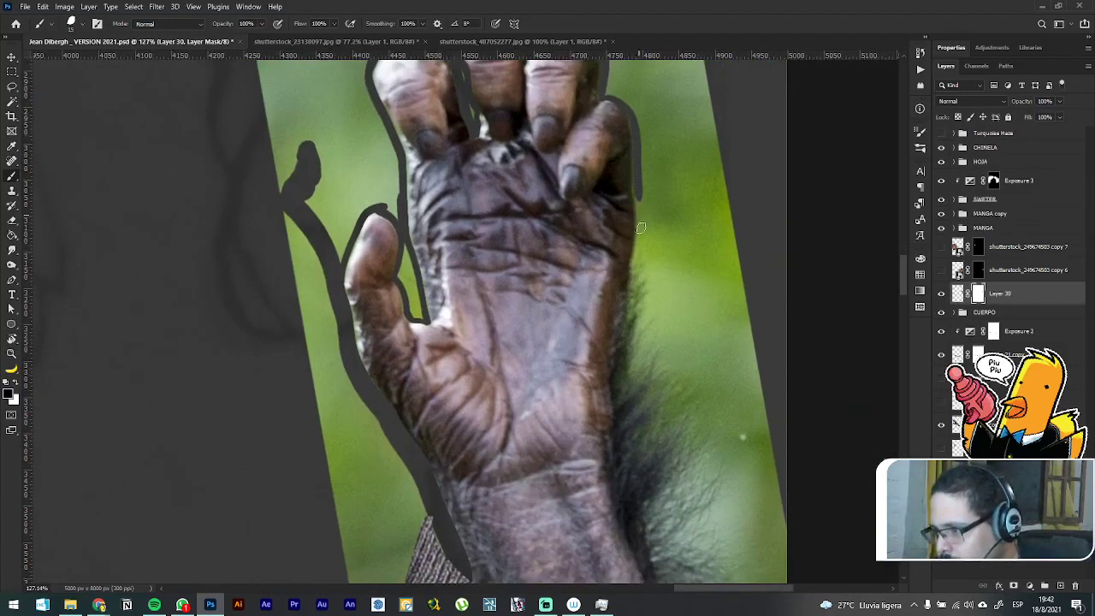
pyautogui.moveTo(640, 228)
pyautogui.mouseDown()
pyautogui.moveTo(614, 398)
pyautogui.moveTo(619, 441)
pyautogui.moveTo(647, 466)
pyautogui.moveTo(714, 441)
pyautogui.moveTo(779, 319)
pyautogui.moveTo(751, 235)
pyautogui.mouseUp()
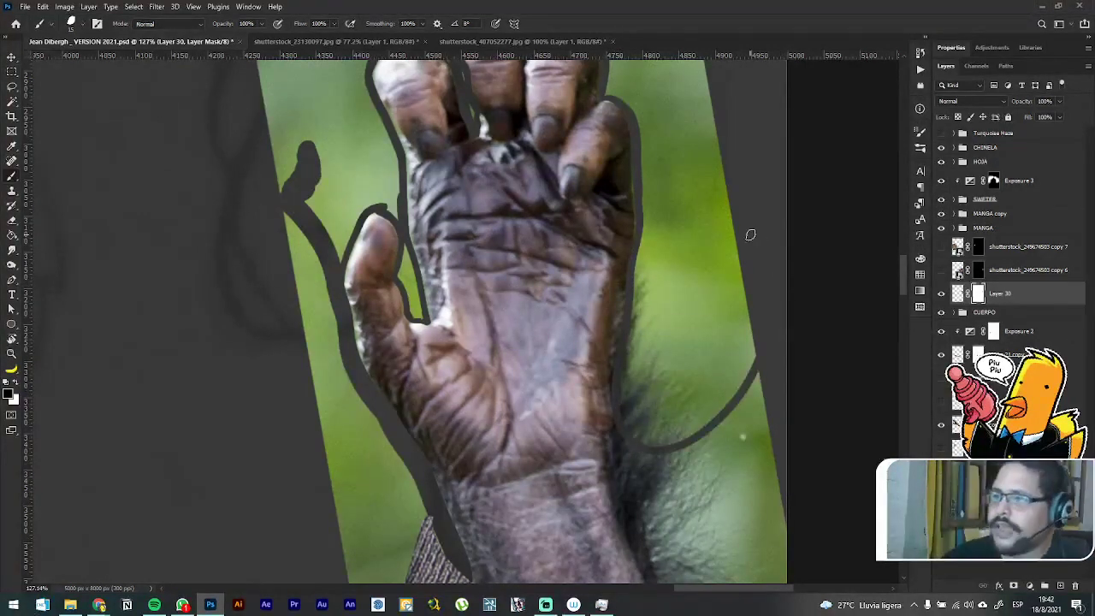
# Step: Set the brush smoothing to 0% and mask out the green between thumb and palm, around the thumb tip and beside the index finger
pyautogui.click(413, 24)
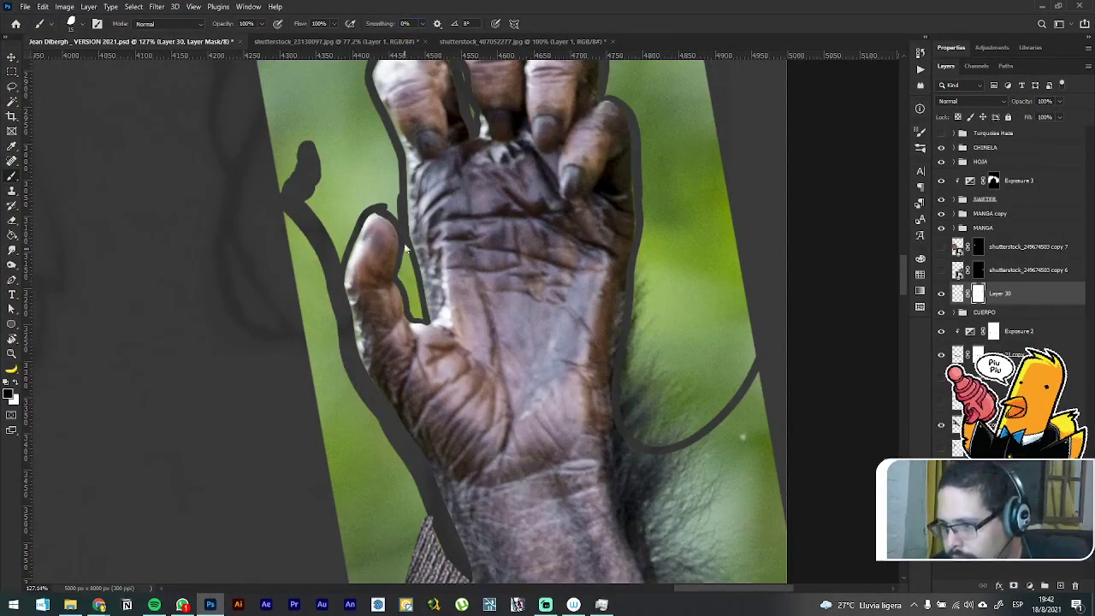
pyautogui.moveTo(407, 248)
pyautogui.mouseDown()
pyautogui.moveTo(422, 319)
pyautogui.moveTo(411, 300)
pyautogui.moveTo(426, 327)
pyautogui.mouseUp()
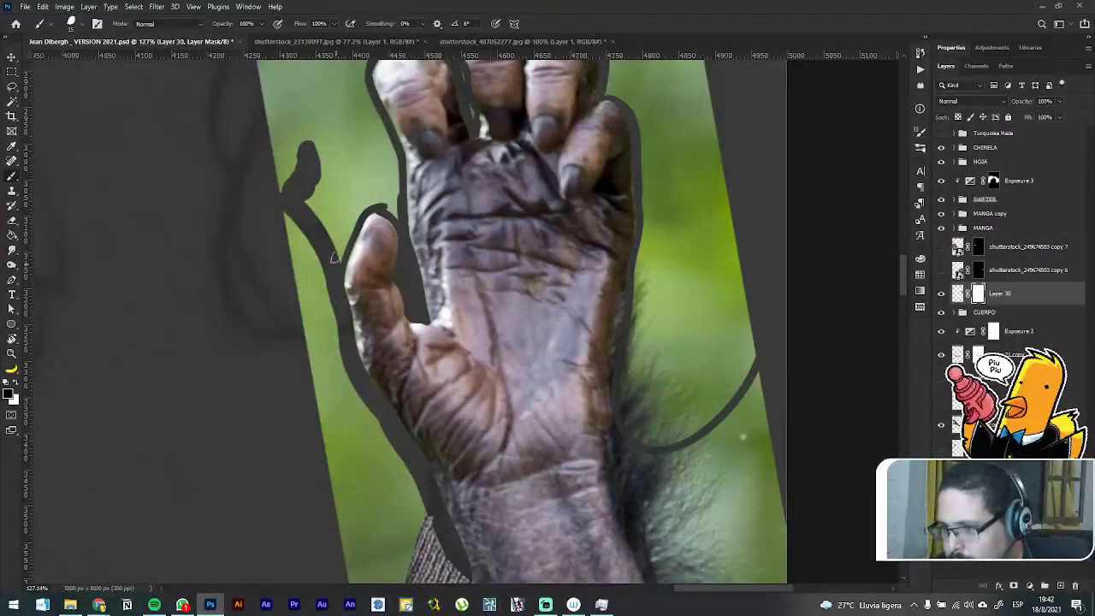
pyautogui.moveTo(340, 254)
pyautogui.mouseDown()
pyautogui.moveTo(354, 216)
pyautogui.moveTo(341, 245)
pyautogui.mouseUp()
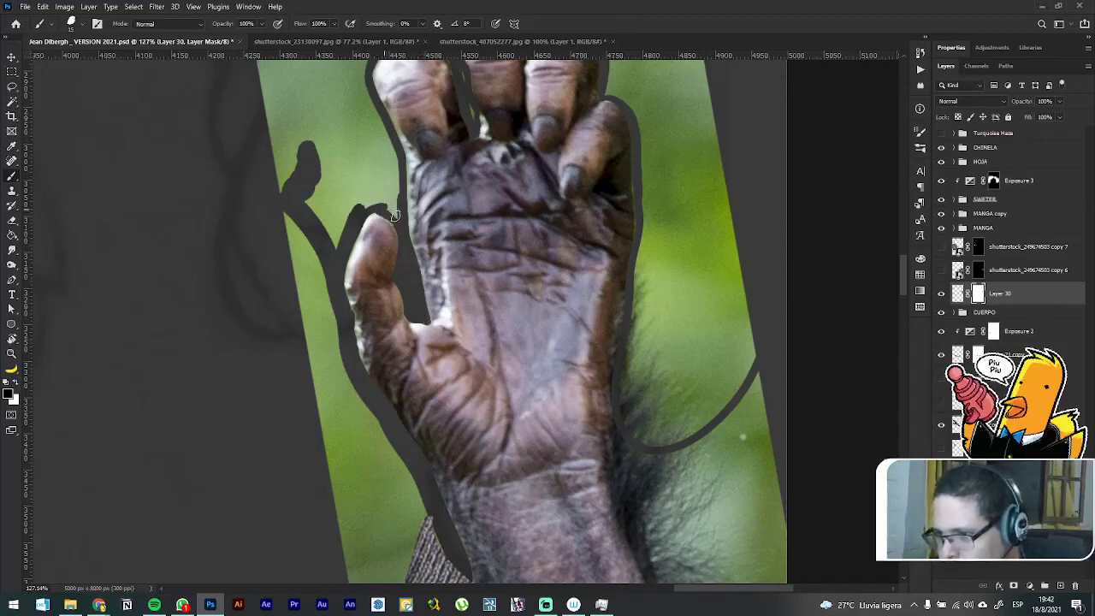
pyautogui.moveTo(395, 215)
pyautogui.mouseDown()
pyautogui.moveTo(376, 181)
pyautogui.moveTo(395, 198)
pyautogui.moveTo(378, 126)
pyautogui.moveTo(368, 146)
pyautogui.moveTo(382, 196)
pyautogui.moveTo(347, 197)
pyautogui.moveTo(330, 246)
pyautogui.moveTo(347, 184)
pyautogui.moveTo(346, 194)
pyautogui.moveTo(326, 194)
pyautogui.moveTo(329, 214)
pyautogui.moveTo(305, 157)
pyautogui.moveTo(283, 137)
pyautogui.moveTo(287, 227)
pyautogui.moveTo(310, 219)
pyautogui.moveTo(334, 123)
pyautogui.moveTo(354, 151)
pyautogui.moveTo(345, 90)
pyautogui.moveTo(381, 129)
pyautogui.moveTo(339, 77)
pyautogui.moveTo(343, 142)
pyautogui.moveTo(309, 75)
pyautogui.moveTo(274, 73)
pyautogui.moveTo(283, 156)
pyautogui.moveTo(263, 114)
pyautogui.moveTo(303, 256)
pyautogui.moveTo(284, 292)
pyautogui.mouseUp()
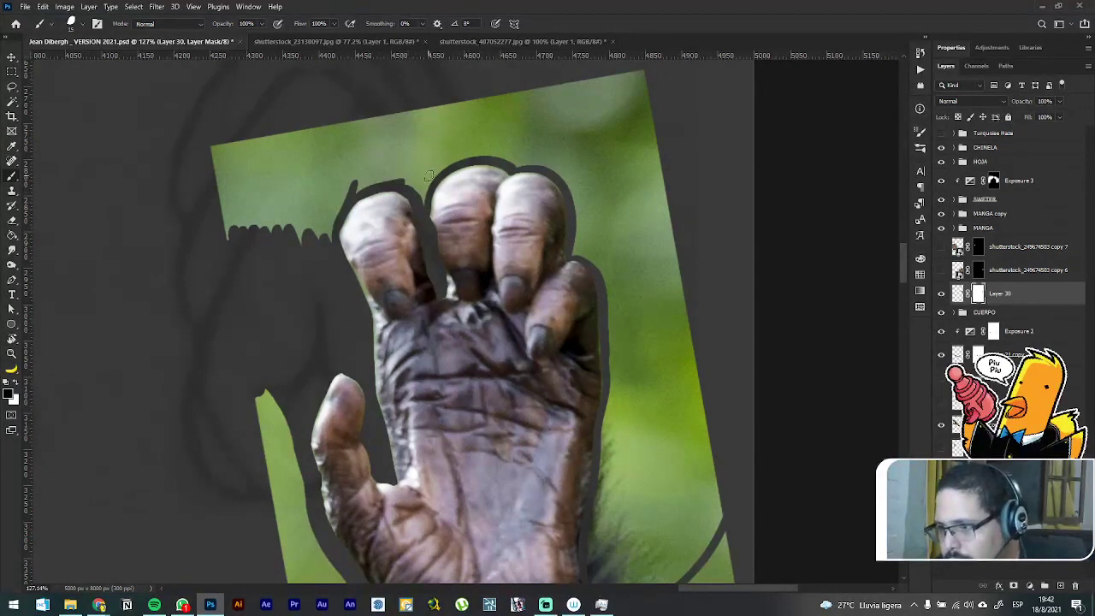
# Step: Paint black on the mask to hide the green in the index-finger gap and above the two middle fingertips
pyautogui.moveTo(422, 201)
pyautogui.mouseDown()
pyautogui.moveTo(419, 160)
pyautogui.moveTo(439, 99)
pyautogui.moveTo(427, 157)
pyautogui.mouseUp()
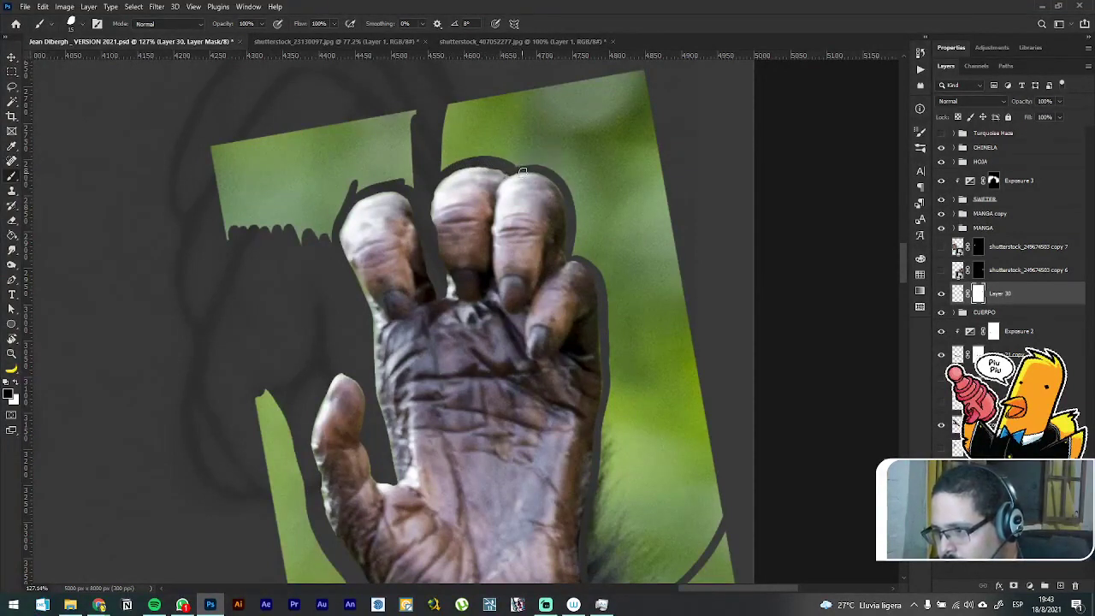
pyautogui.moveTo(512, 171)
pyautogui.mouseDown()
pyautogui.moveTo(522, 156)
pyautogui.moveTo(454, 150)
pyautogui.moveTo(428, 172)
pyautogui.mouseUp()
pyautogui.moveTo(488, 146)
pyautogui.mouseDown()
pyautogui.moveTo(452, 102)
pyautogui.moveTo(452, 85)
pyautogui.moveTo(573, 105)
pyautogui.moveTo(663, 141)
pyautogui.moveTo(639, 84)
pyautogui.moveTo(660, 89)
pyautogui.moveTo(619, 65)
pyautogui.moveTo(570, 72)
pyautogui.moveTo(535, 54)
pyautogui.moveTo(527, 65)
pyautogui.moveTo(656, 186)
pyautogui.moveTo(536, 114)
pyautogui.mouseUp()
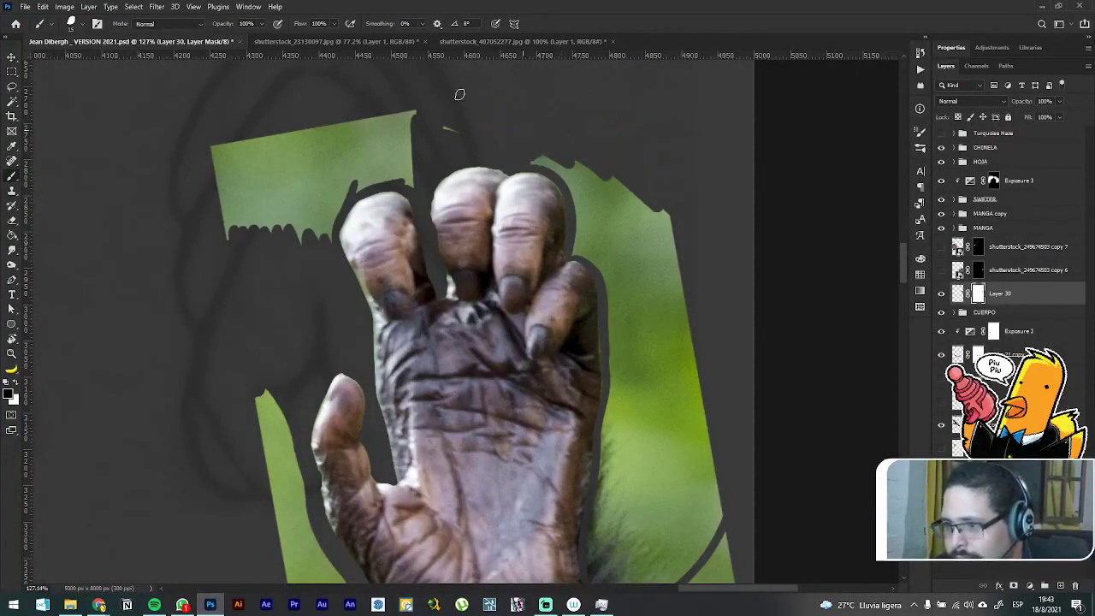
pyautogui.moveTo(463, 145); pyautogui.dragTo(438, 126)
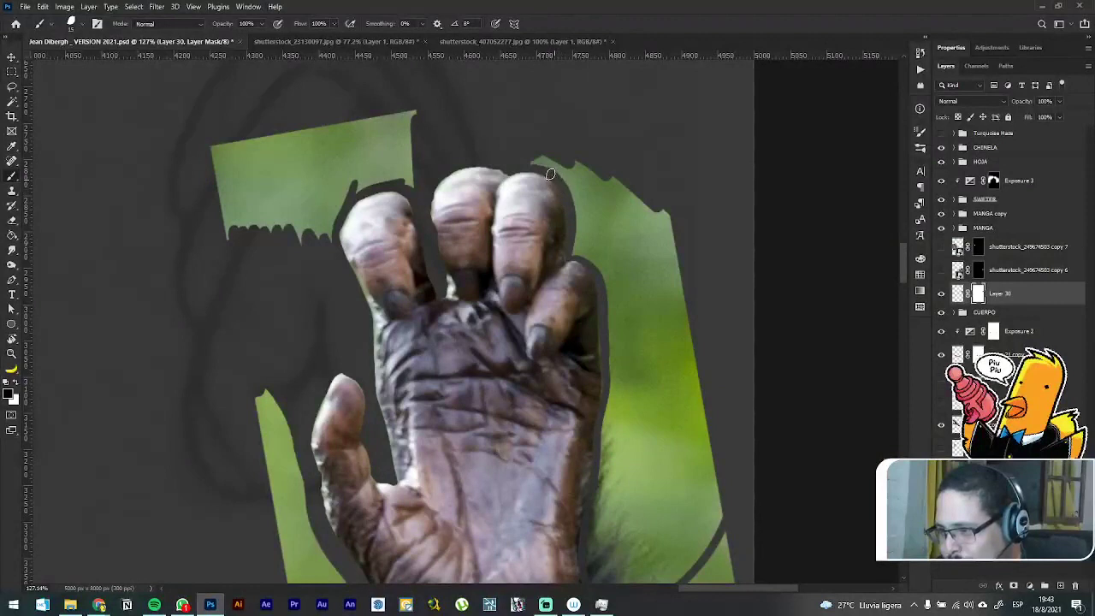
# Step: Mask out the green beside the outer middle finger and around the little finger, down to the palm's outer edge
pyautogui.moveTo(531, 157)
pyautogui.mouseDown()
pyautogui.moveTo(602, 188)
pyautogui.moveTo(584, 142)
pyautogui.mouseUp()
pyautogui.moveTo(674, 272)
pyautogui.mouseDown()
pyautogui.moveTo(575, 178)
pyautogui.moveTo(633, 215)
pyautogui.moveTo(607, 217)
pyautogui.moveTo(611, 264)
pyautogui.moveTo(593, 258)
pyautogui.mouseUp()
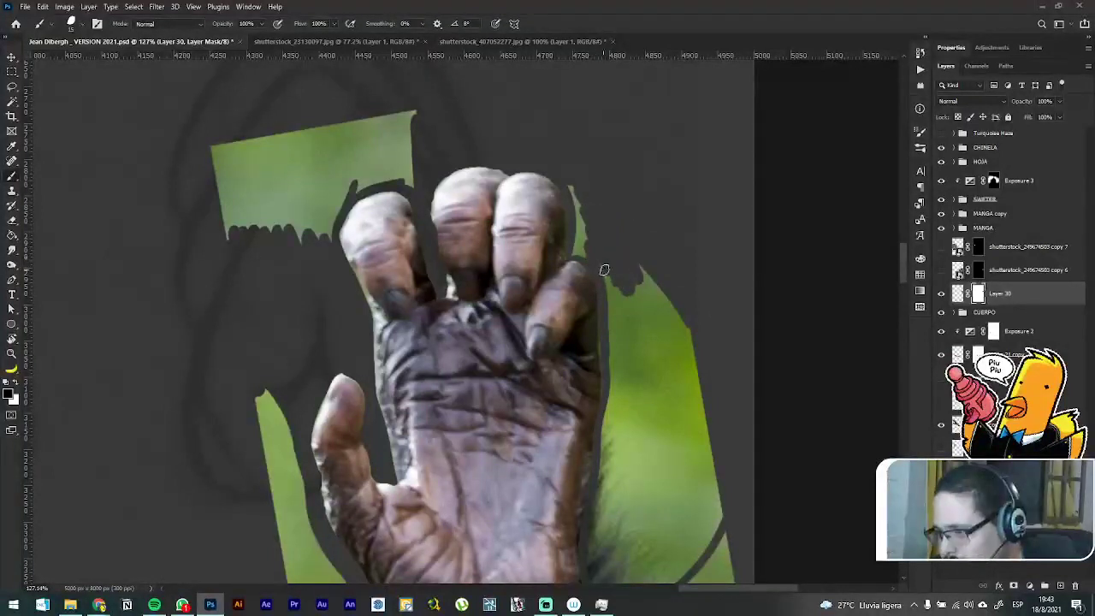
pyautogui.moveTo(582, 245); pyautogui.dragTo(584, 220)
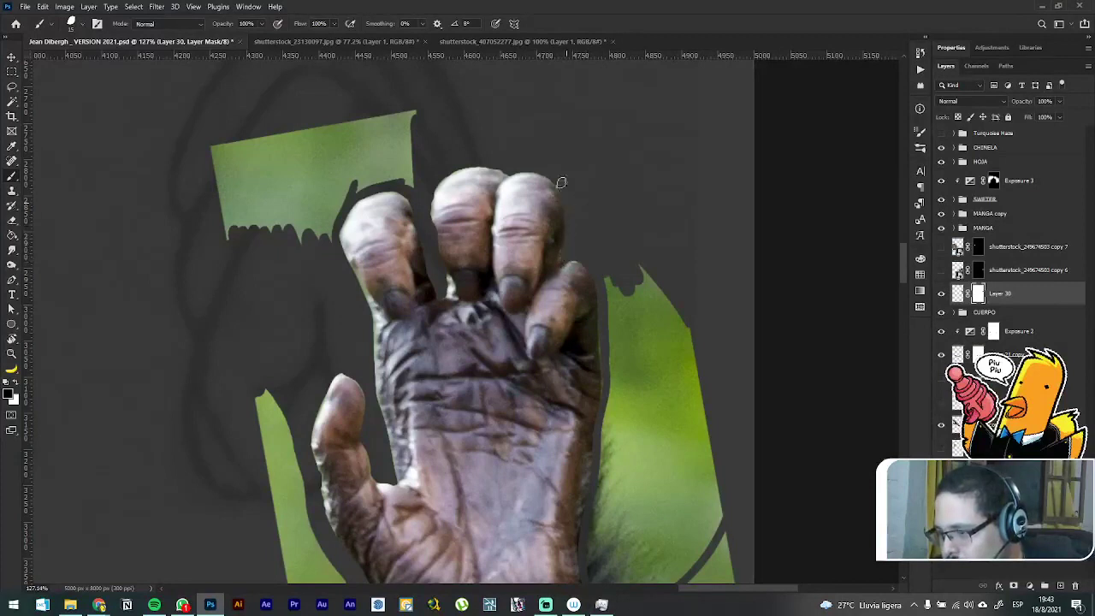
pyautogui.moveTo(595, 306); pyautogui.dragTo(488, 152)
pyautogui.moveTo(543, 103)
pyautogui.mouseDown()
pyautogui.moveTo(592, 184)
pyautogui.moveTo(599, 224)
pyautogui.mouseUp()
pyautogui.moveTo(562, 177)
pyautogui.mouseDown()
pyautogui.moveTo(541, 198)
pyautogui.moveTo(514, 160)
pyautogui.moveTo(513, 224)
pyautogui.moveTo(536, 210)
pyautogui.moveTo(539, 179)
pyautogui.moveTo(578, 265)
pyautogui.moveTo(582, 219)
pyautogui.moveTo(564, 167)
pyautogui.moveTo(619, 308)
pyautogui.moveTo(602, 297)
pyautogui.moveTo(586, 304)
pyautogui.moveTo(586, 273)
pyautogui.mouseUp()
pyautogui.moveTo(548, 231)
pyautogui.mouseDown()
pyautogui.moveTo(535, 271)
pyautogui.moveTo(526, 255)
pyautogui.moveTo(521, 270)
pyautogui.moveTo(513, 220)
pyautogui.moveTo(505, 266)
pyautogui.mouseUp()
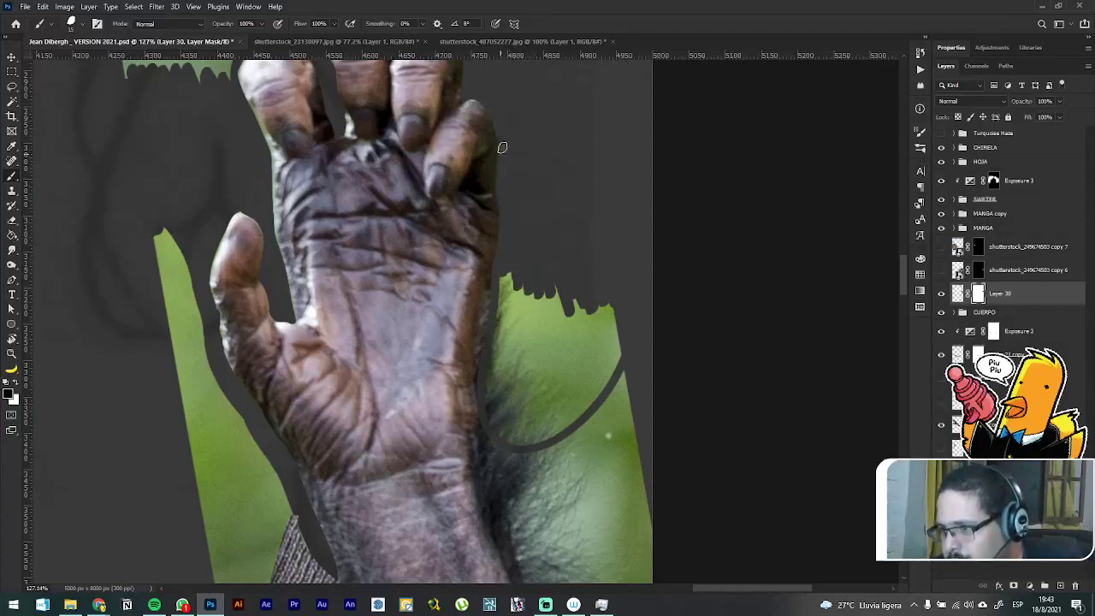
# Step: Mask out the remaining green and the dark fur along the outer side of the palm and forearm
pyautogui.moveTo(527, 349); pyautogui.dragTo(512, 241)
pyautogui.moveTo(609, 246)
pyautogui.mouseDown()
pyautogui.moveTo(567, 171)
pyautogui.moveTo(619, 273)
pyautogui.mouseUp()
pyautogui.moveTo(642, 377)
pyautogui.mouseDown()
pyautogui.moveTo(586, 295)
pyautogui.moveTo(595, 334)
pyautogui.moveTo(566, 412)
pyautogui.moveTo(601, 535)
pyautogui.moveTo(533, 444)
pyautogui.moveTo(537, 491)
pyautogui.moveTo(530, 474)
pyautogui.moveTo(548, 514)
pyautogui.mouseUp()
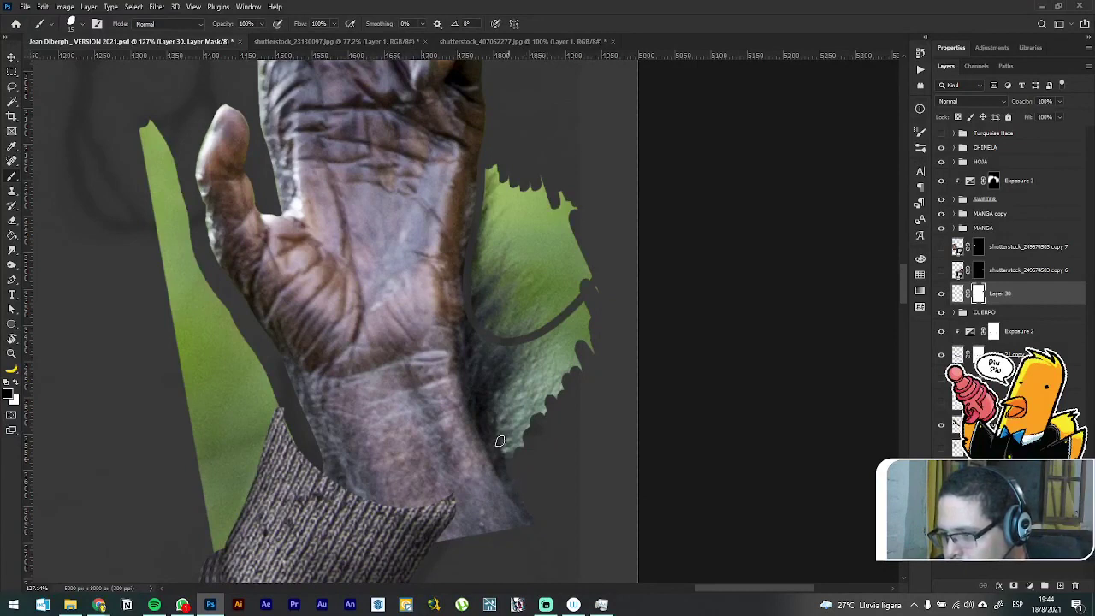
pyautogui.moveTo(550, 183)
pyautogui.mouseDown()
pyautogui.moveTo(523, 172)
pyautogui.moveTo(553, 235)
pyautogui.moveTo(599, 265)
pyautogui.mouseUp()
pyautogui.moveTo(543, 184)
pyautogui.mouseDown()
pyautogui.moveTo(535, 209)
pyautogui.moveTo(489, 161)
pyautogui.moveTo(475, 290)
pyautogui.moveTo(477, 306)
pyautogui.moveTo(496, 200)
pyautogui.moveTo(519, 287)
pyautogui.moveTo(537, 304)
pyautogui.moveTo(556, 300)
pyautogui.moveTo(540, 238)
pyautogui.moveTo(569, 295)
pyautogui.moveTo(539, 252)
pyautogui.moveTo(551, 308)
pyautogui.moveTo(538, 260)
pyautogui.moveTo(542, 293)
pyautogui.moveTo(527, 301)
pyautogui.moveTo(515, 290)
pyautogui.moveTo(529, 289)
pyautogui.moveTo(553, 407)
pyautogui.moveTo(520, 386)
pyautogui.moveTo(516, 402)
pyautogui.moveTo(492, 357)
pyautogui.moveTo(495, 382)
pyautogui.moveTo(477, 331)
pyautogui.mouseUp()
pyautogui.moveTo(510, 429)
pyautogui.mouseDown()
pyautogui.moveTo(480, 345)
pyautogui.moveTo(512, 430)
pyautogui.moveTo(472, 325)
pyautogui.moveTo(530, 485)
pyautogui.moveTo(494, 410)
pyautogui.mouseUp()
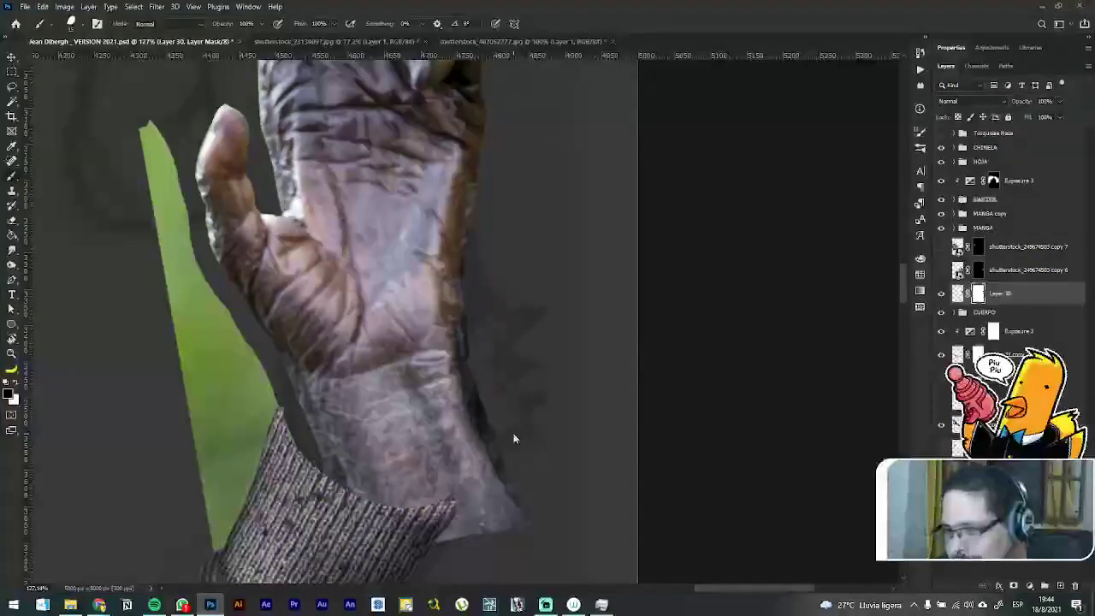
# Step: Mask out the leftover green strip beside the thumb and forearm and the green patch above the index finger
pyautogui.moveTo(295, 356); pyautogui.dragTo(477, 327)
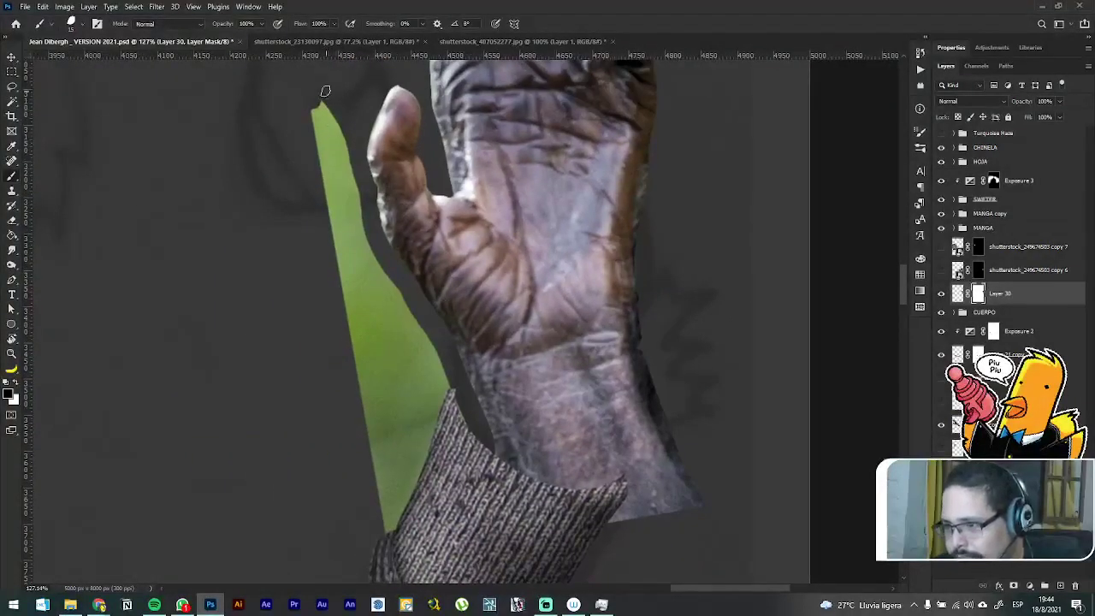
pyautogui.moveTo(325, 91)
pyautogui.mouseDown()
pyautogui.moveTo(339, 261)
pyautogui.moveTo(351, 236)
pyautogui.moveTo(341, 178)
pyautogui.moveTo(423, 380)
pyautogui.moveTo(349, 275)
pyautogui.moveTo(357, 312)
pyautogui.moveTo(334, 298)
pyautogui.moveTo(338, 360)
pyautogui.moveTo(382, 511)
pyautogui.mouseUp()
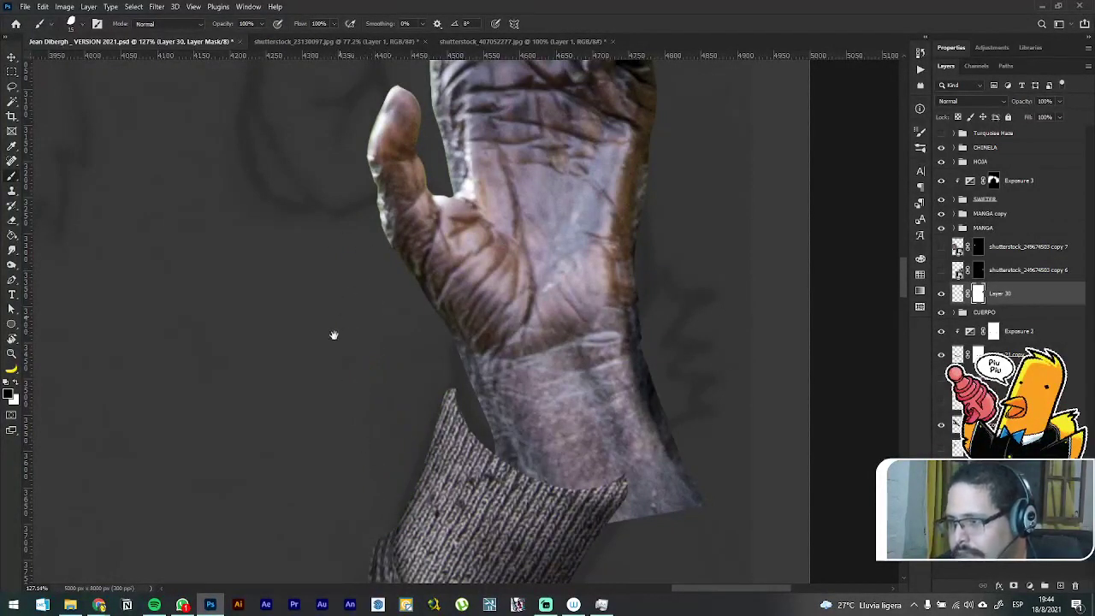
pyautogui.moveTo(332, 334); pyautogui.dragTo(379, 485)
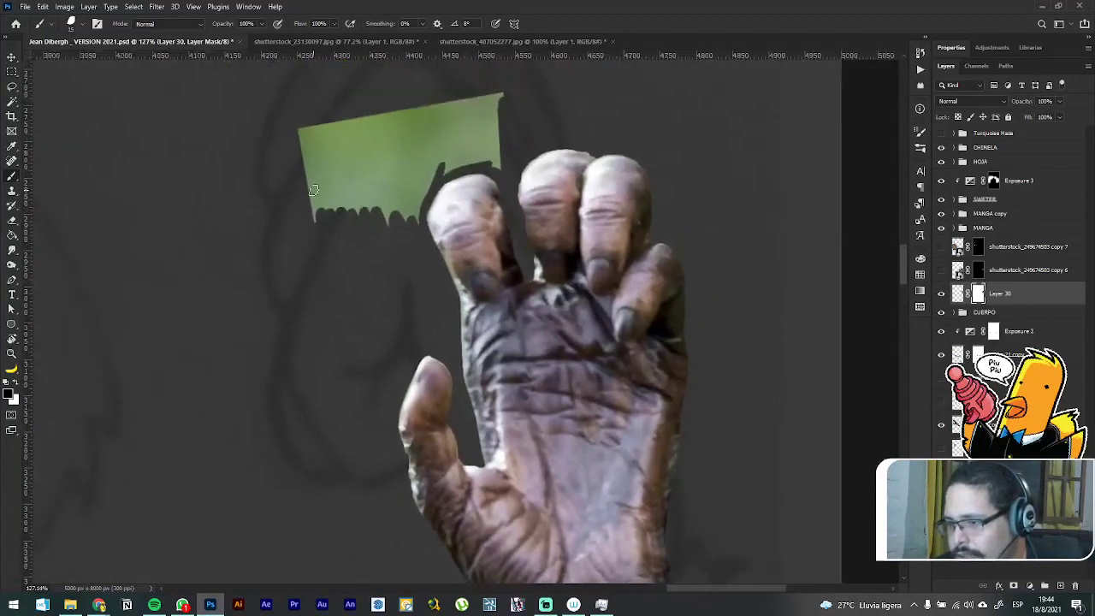
pyautogui.moveTo(301, 196)
pyautogui.mouseDown()
pyautogui.moveTo(299, 127)
pyautogui.moveTo(325, 176)
pyautogui.moveTo(367, 213)
pyautogui.moveTo(342, 128)
pyautogui.moveTo(393, 218)
pyautogui.moveTo(355, 107)
pyautogui.mouseUp()
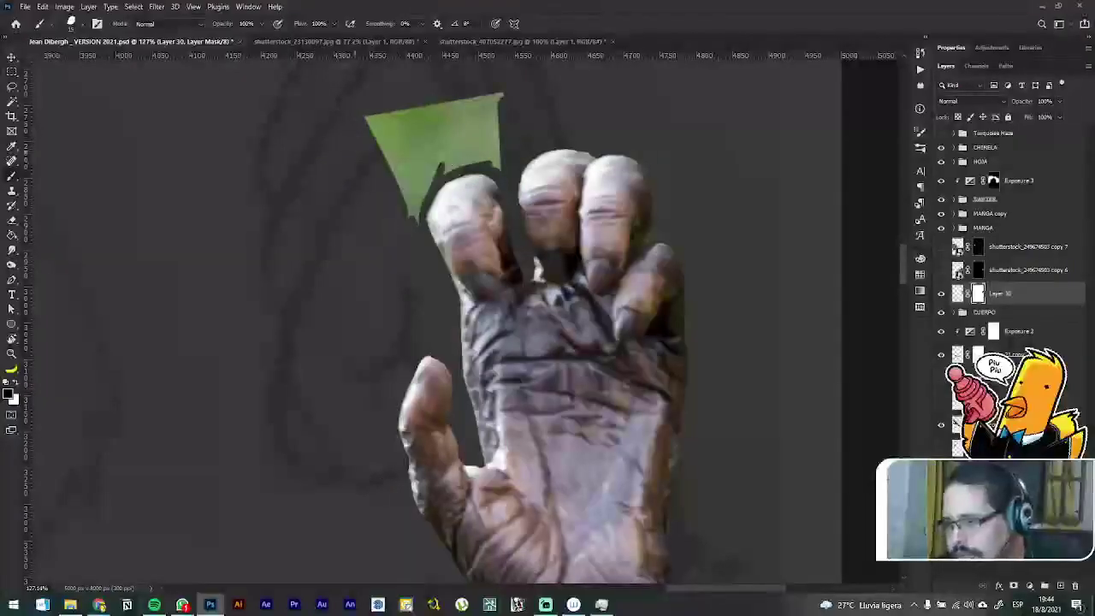
pyautogui.moveTo(407, 222)
pyautogui.mouseDown()
pyautogui.moveTo(411, 175)
pyautogui.moveTo(375, 106)
pyautogui.moveTo(360, 109)
pyautogui.moveTo(413, 145)
pyautogui.moveTo(416, 100)
pyautogui.moveTo(473, 131)
pyautogui.moveTo(482, 94)
pyautogui.moveTo(494, 122)
pyautogui.moveTo(501, 100)
pyautogui.moveTo(500, 166)
pyautogui.moveTo(482, 155)
pyautogui.moveTo(454, 161)
pyautogui.moveTo(422, 198)
pyautogui.moveTo(447, 164)
pyautogui.moveTo(421, 178)
pyautogui.moveTo(432, 159)
pyautogui.moveTo(481, 141)
pyautogui.mouseUp()
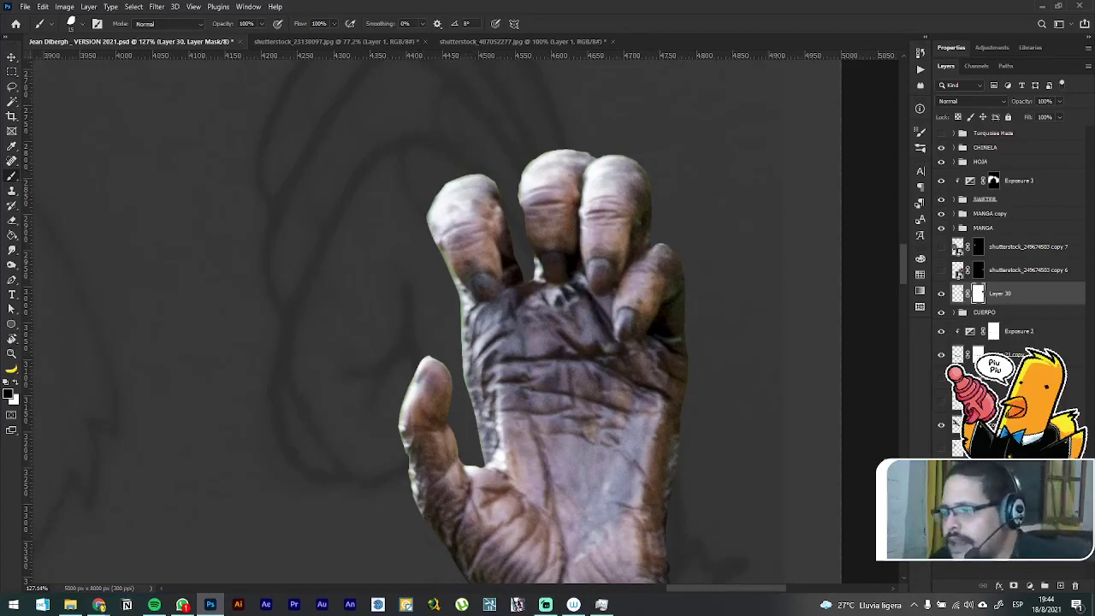
# Step: Move the masked hand slightly toward the body and nudge it until the wrist lines up with the sweater cuff
pyautogui.scroll(-1, 505, 313)
pyautogui.scroll(-4, 505, 314)
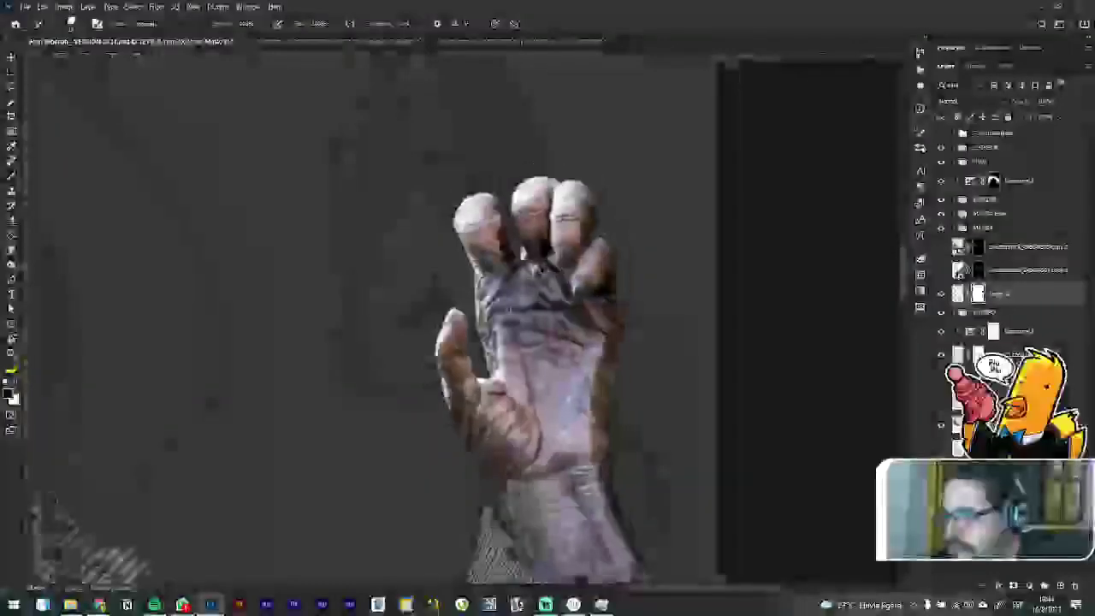
pyautogui.hotkey('ctrl', 't')
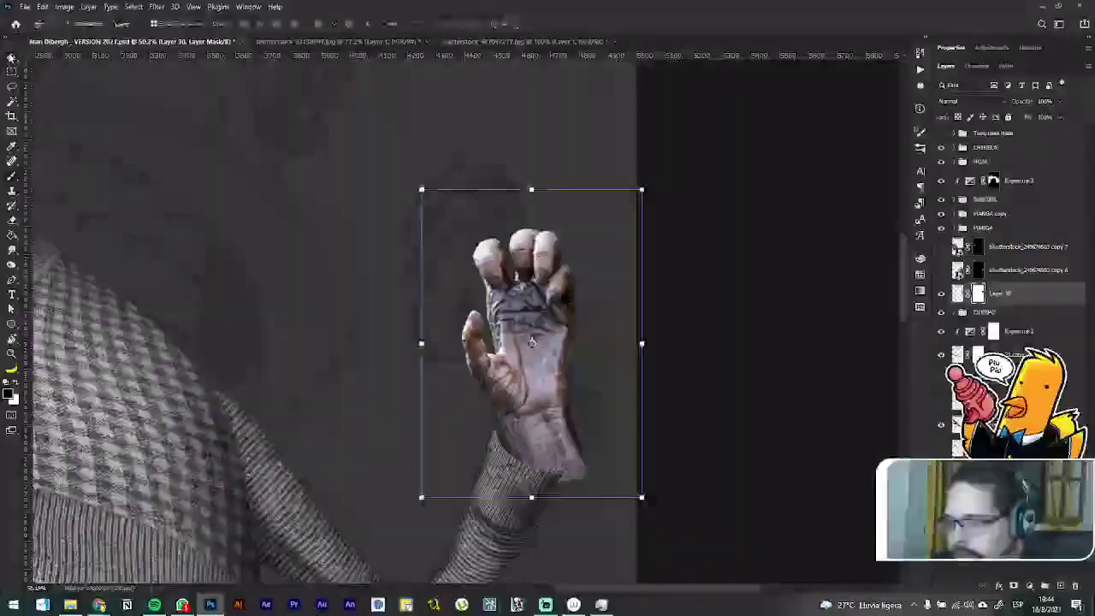
pyautogui.moveTo(530, 308); pyautogui.dragTo(519, 305)
pyautogui.hotkey('ctrl', 't')
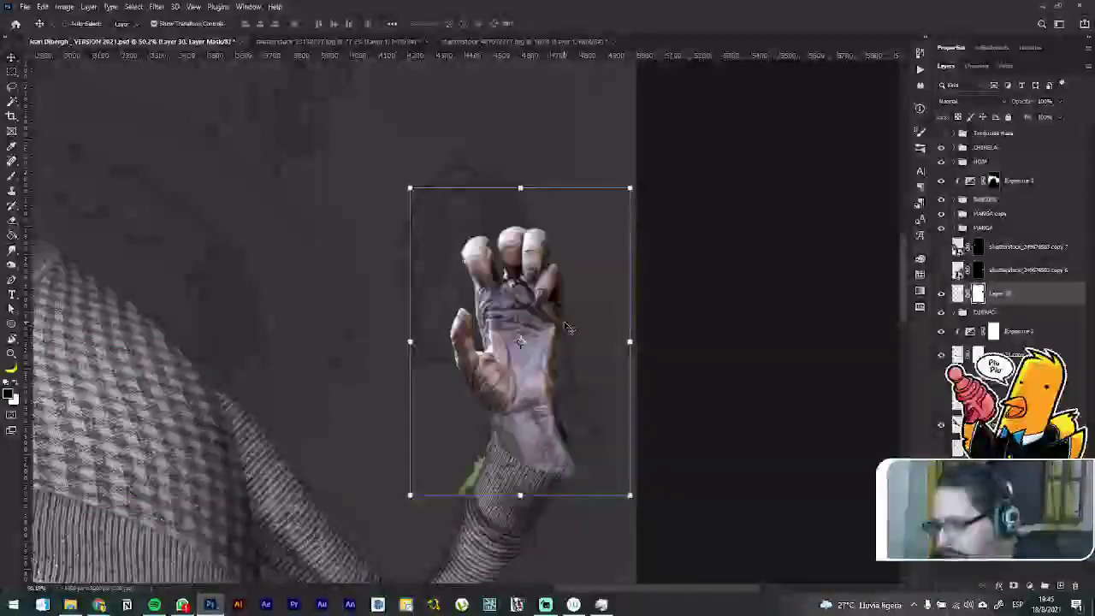
pyautogui.press('Right')
pyautogui.press('Right')
pyautogui.press('Right')
pyautogui.press('Right')
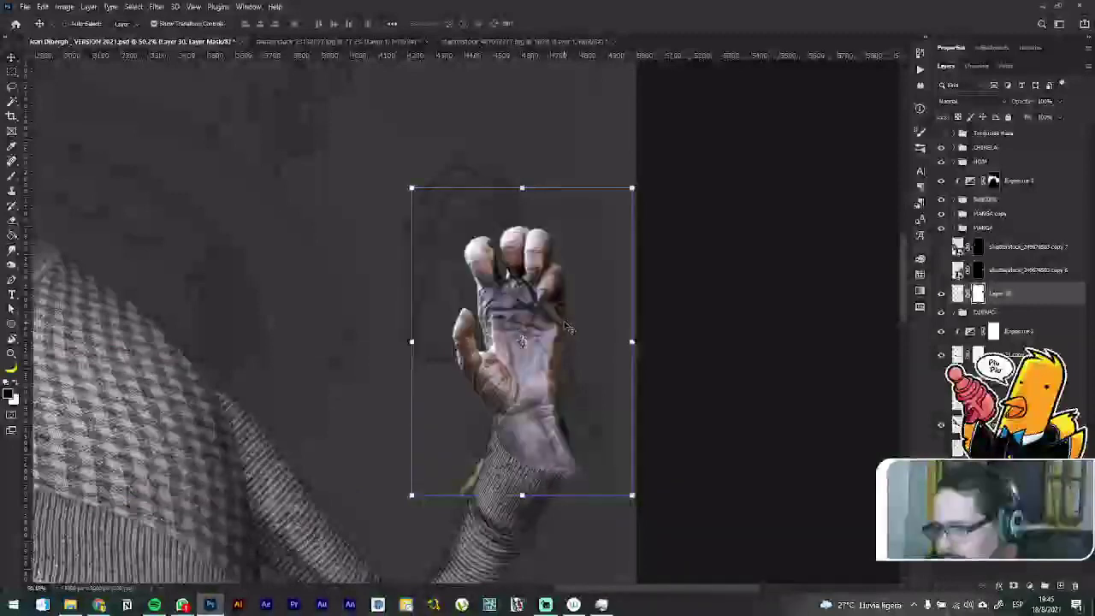
pyautogui.press('Down')
pyautogui.press('Left')
pyautogui.press('Left')
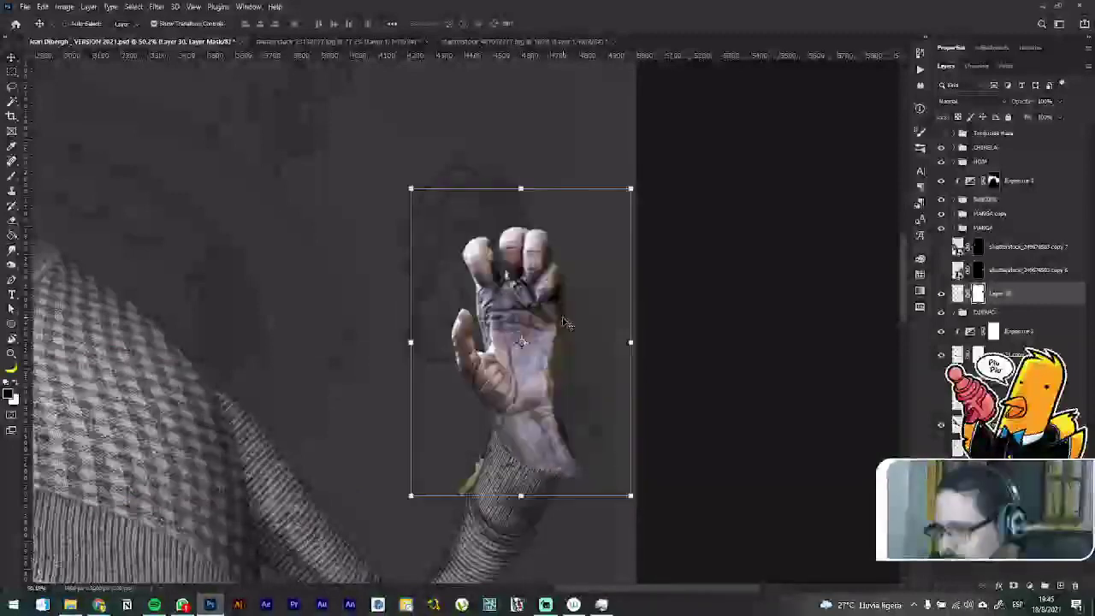
pyautogui.press('Down')
pyautogui.press('Down')
pyautogui.press('Right')
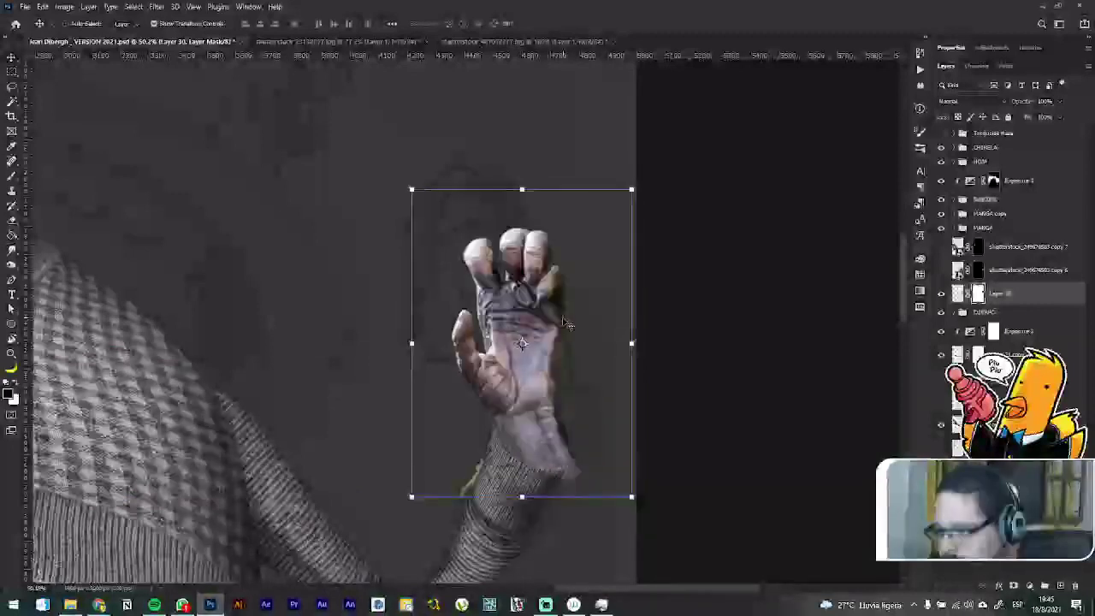
pyautogui.press('Return')
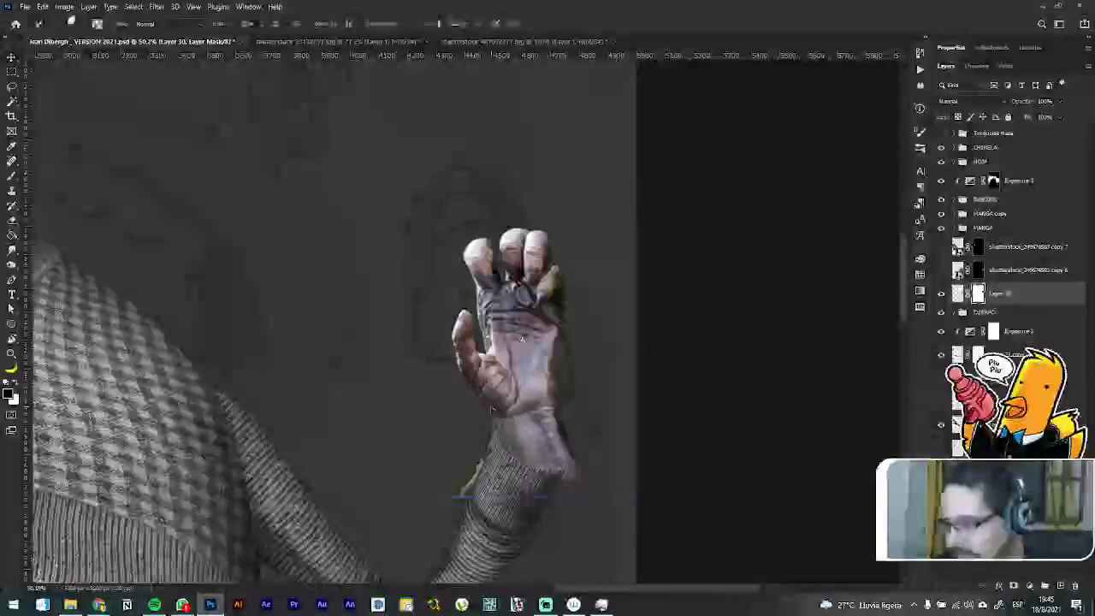
# Step: Mask out the green remnant and the wrist part protruding past the cuff, and show the fur layer shutterstock_249674503 copy 6
pyautogui.press('b')
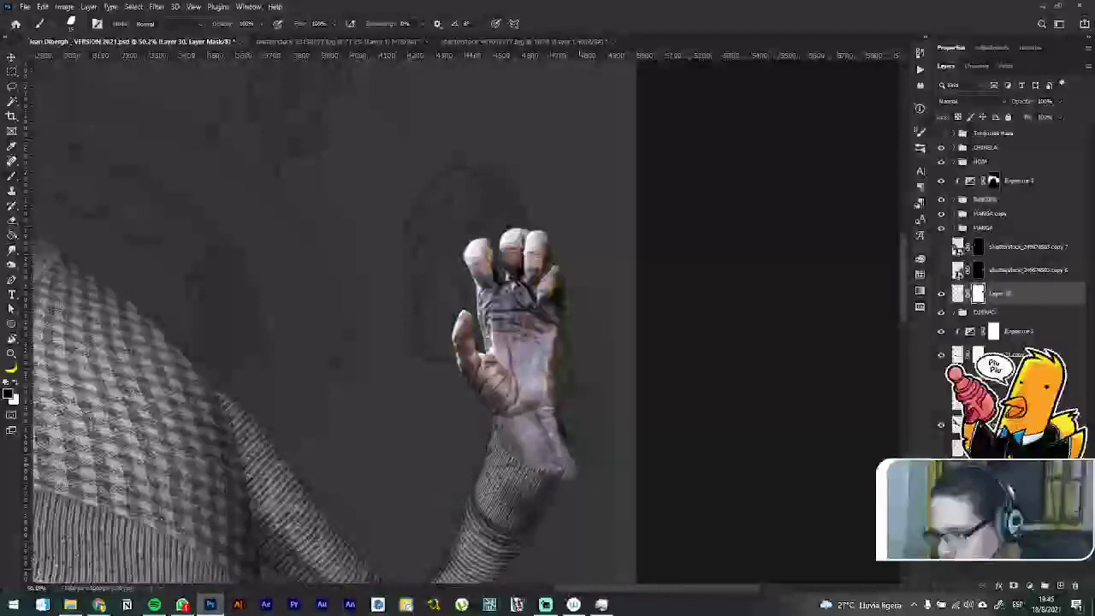
pyautogui.moveTo(565, 467)
pyautogui.mouseDown()
pyautogui.moveTo(557, 434)
pyautogui.moveTo(542, 475)
pyautogui.mouseUp()
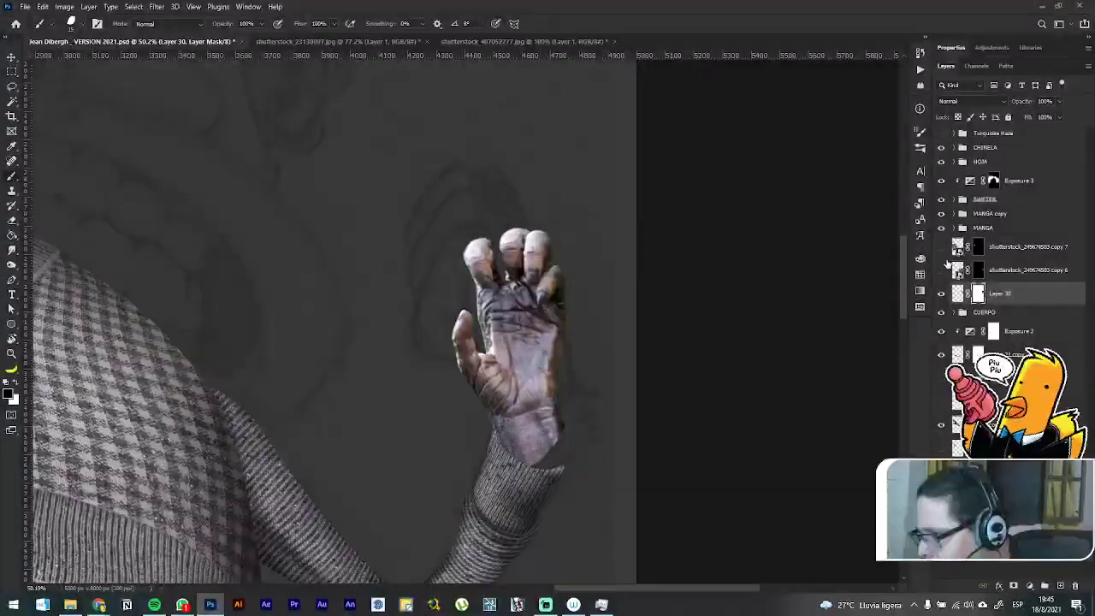
pyautogui.click(941, 271)
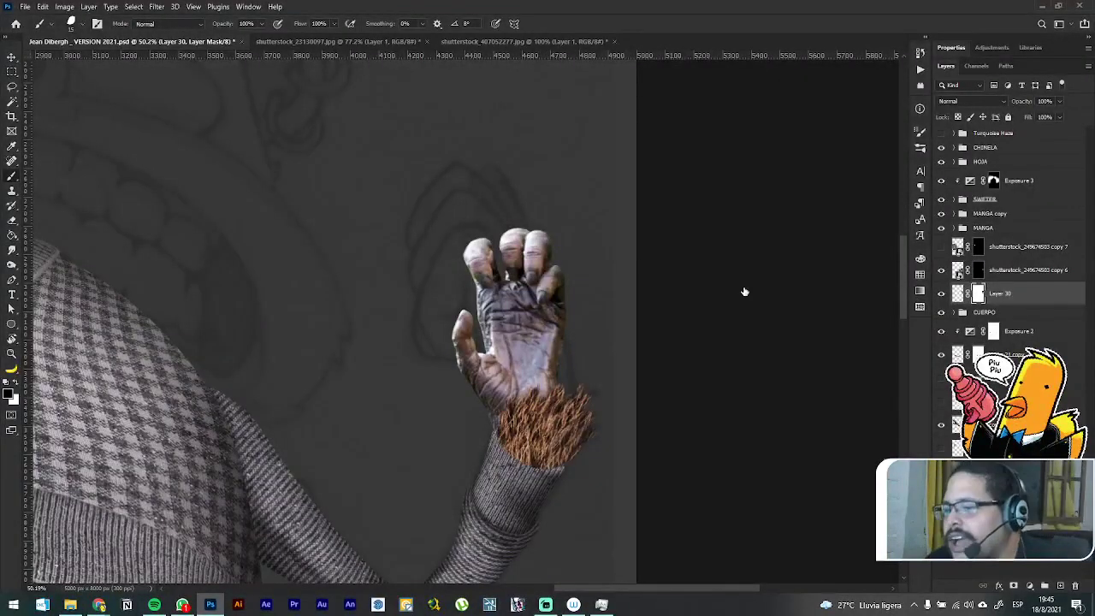
# Step: Reposition the hand on Layer 30 slightly up and outward so the wrist sits centred behind the orange fur
pyautogui.hotkey('alt', ']')
pyautogui.scroll(3, 599, 424)
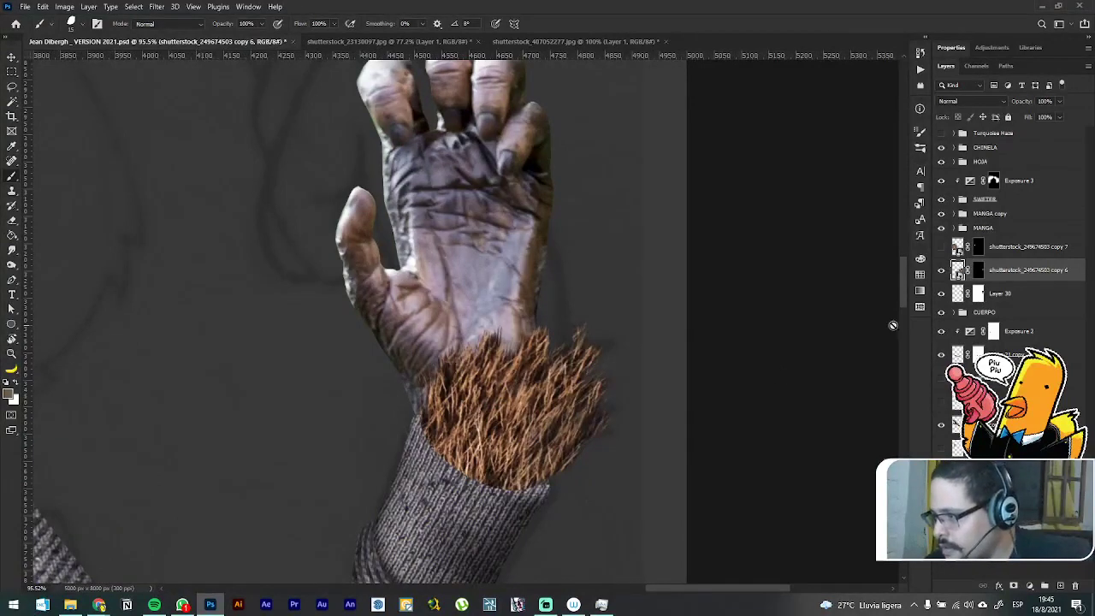
pyautogui.click(979, 271)
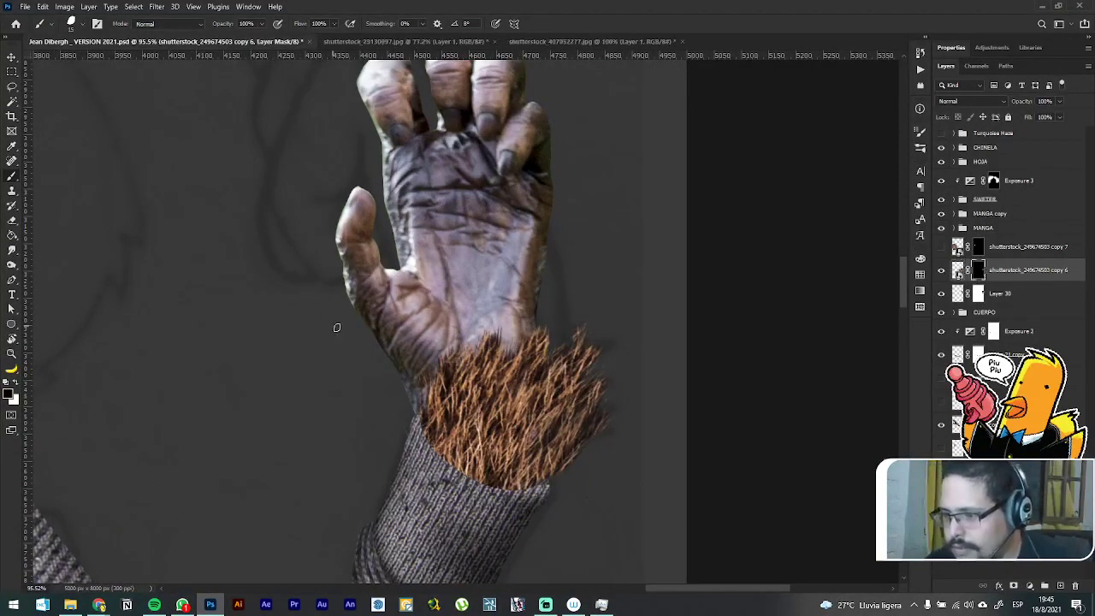
pyautogui.press('v')
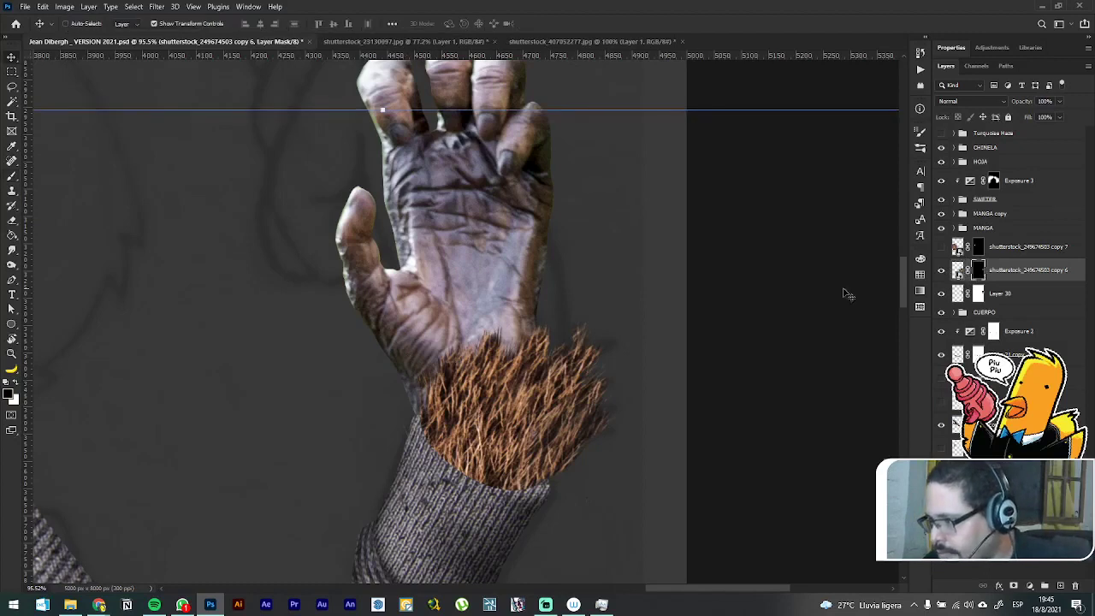
pyautogui.click(1000, 295)
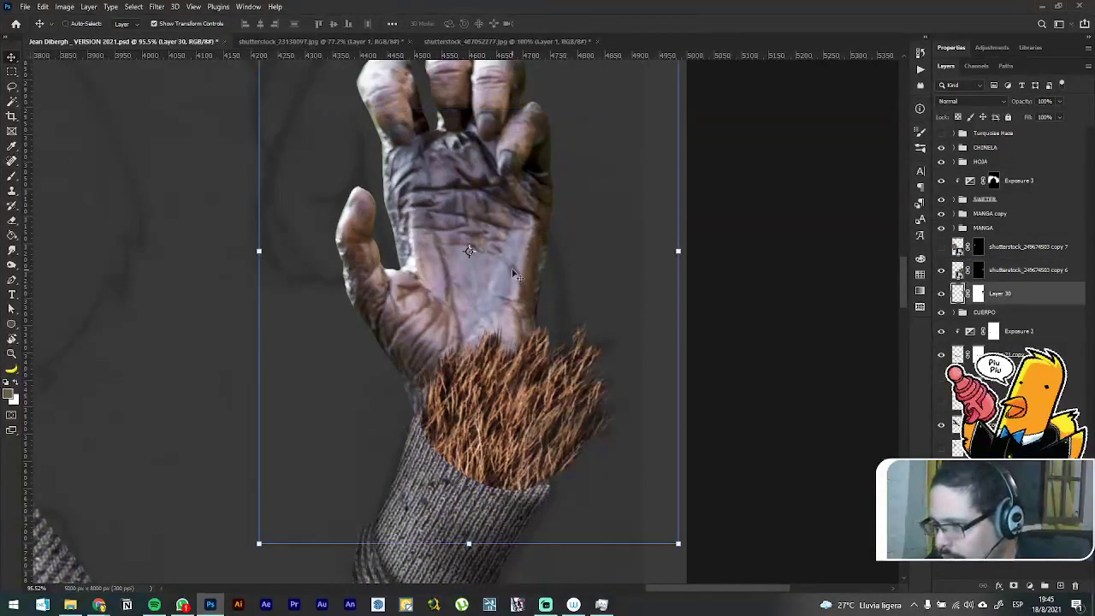
pyautogui.moveTo(500, 268)
pyautogui.mouseDown()
pyautogui.moveTo(513, 276)
pyautogui.moveTo(514, 266)
pyautogui.mouseUp()
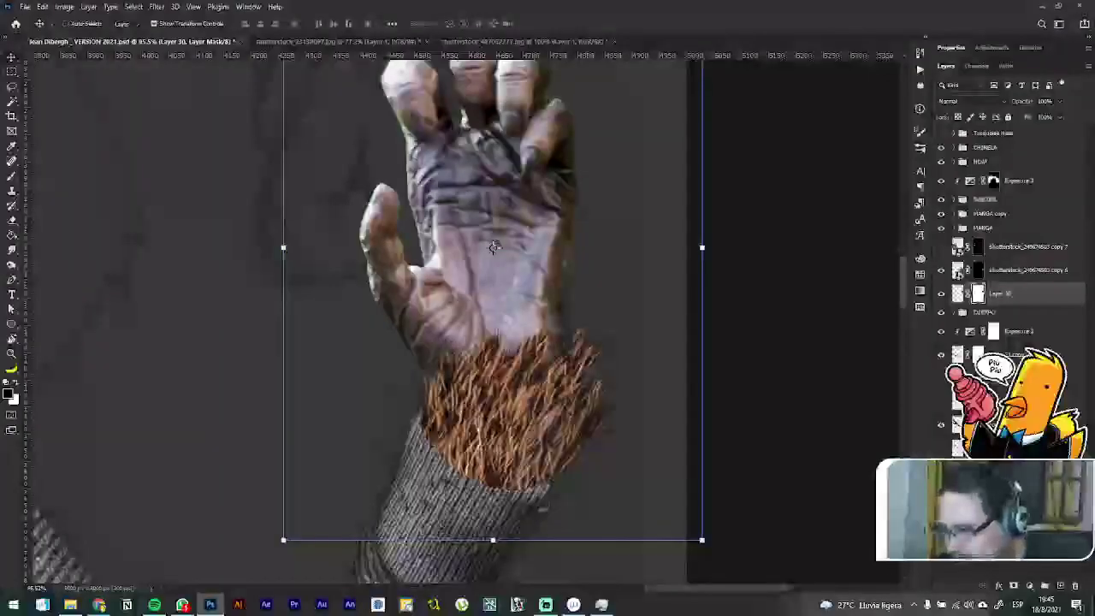
# Step: Thin the thumb-side fur edge on the shutterstock_249674503 copy 6 mask with the Jazza's Texture - Hair and Fur brush, and undo the last stroke
pyautogui.press('b')
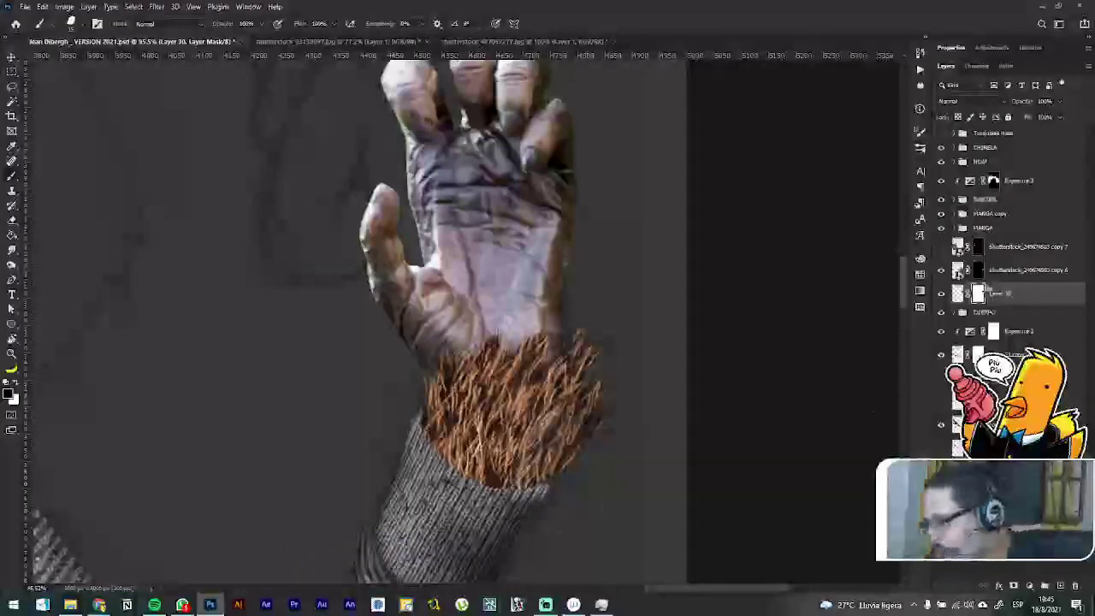
pyautogui.click(978, 270)
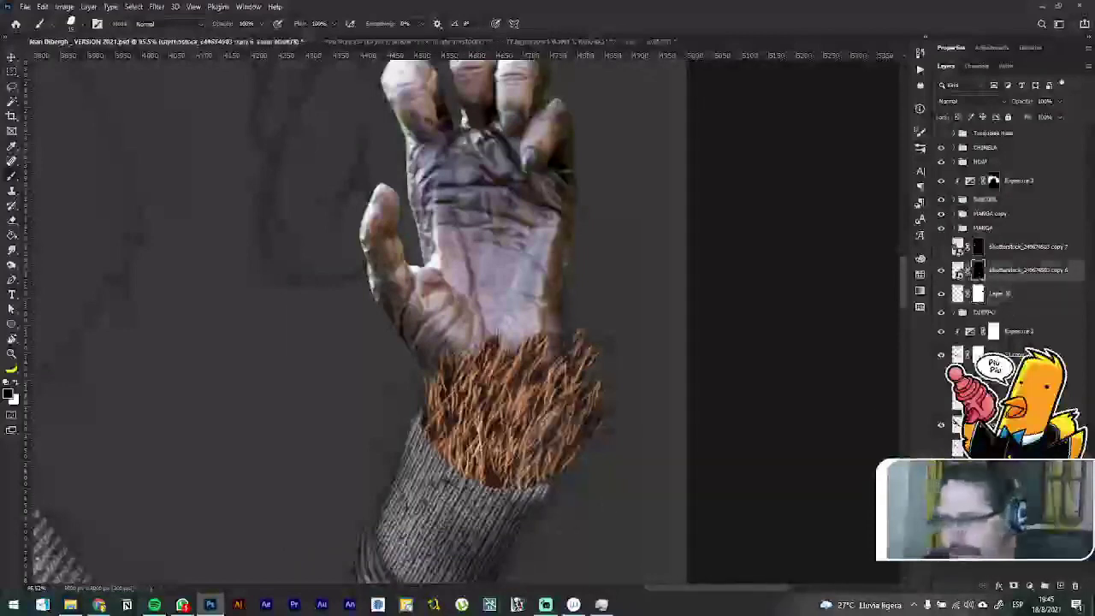
pyautogui.click(75, 24)
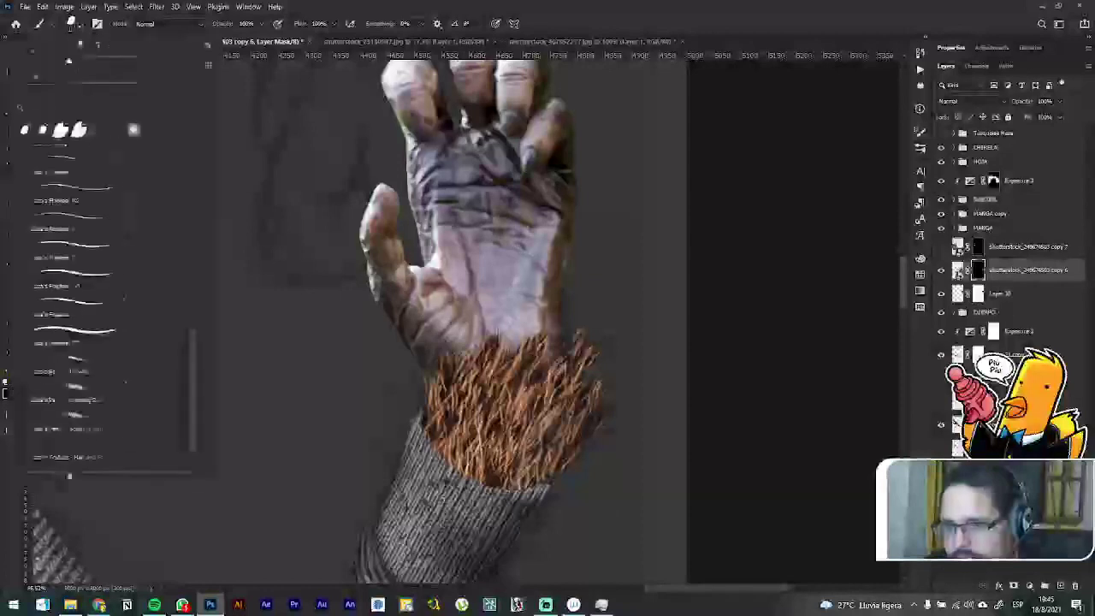
pyautogui.scroll(-5, 171, 285)
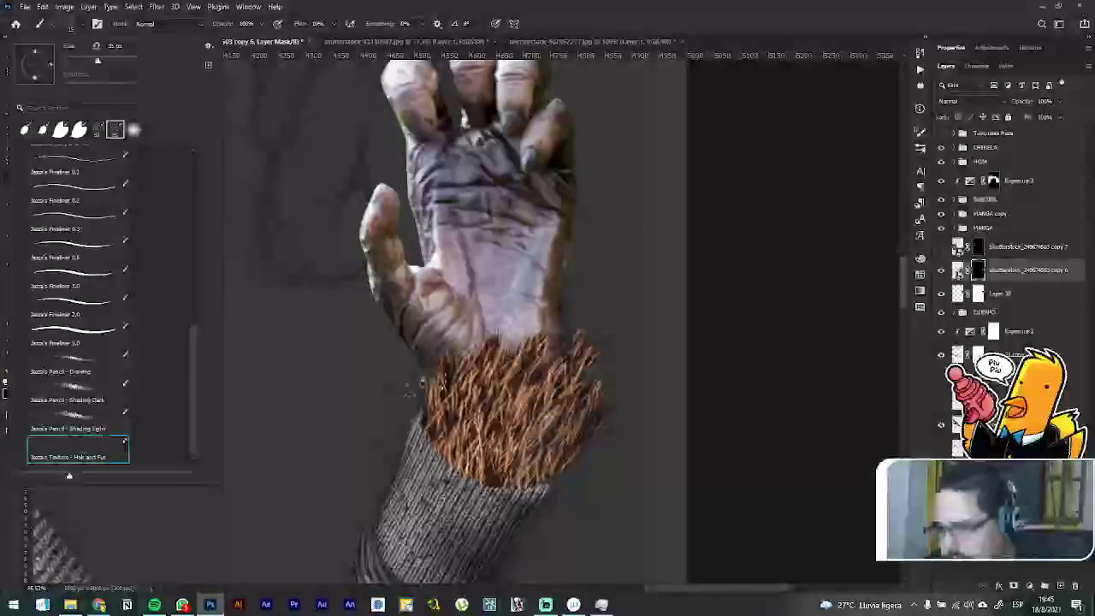
pyautogui.click(427, 390)
pyautogui.moveTo(438, 390); pyautogui.dragTo(417, 361)
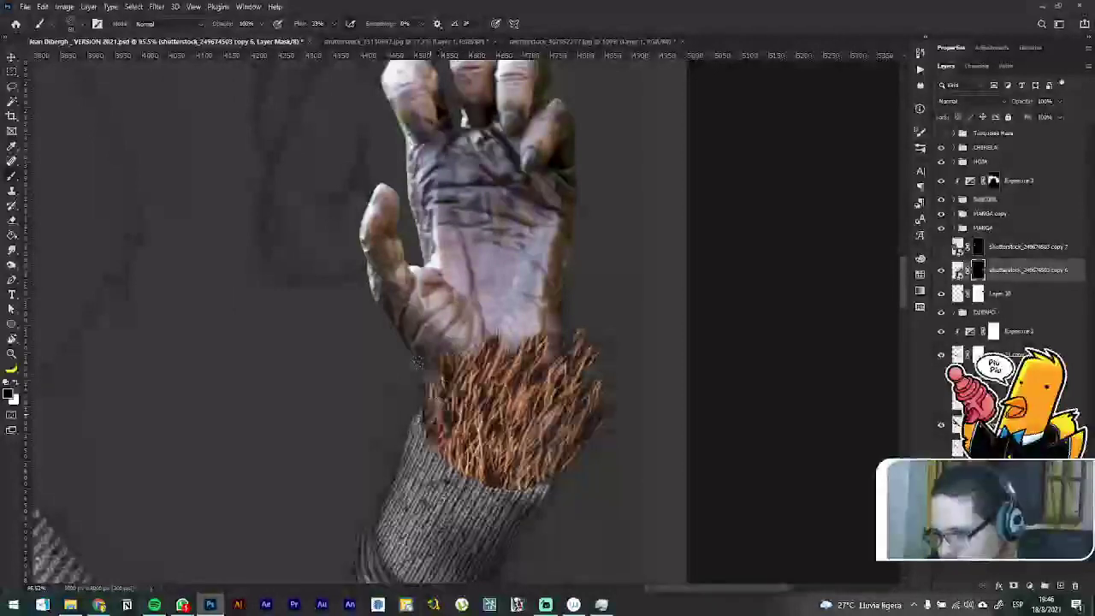
pyautogui.hotkey('ctrl', 'z')
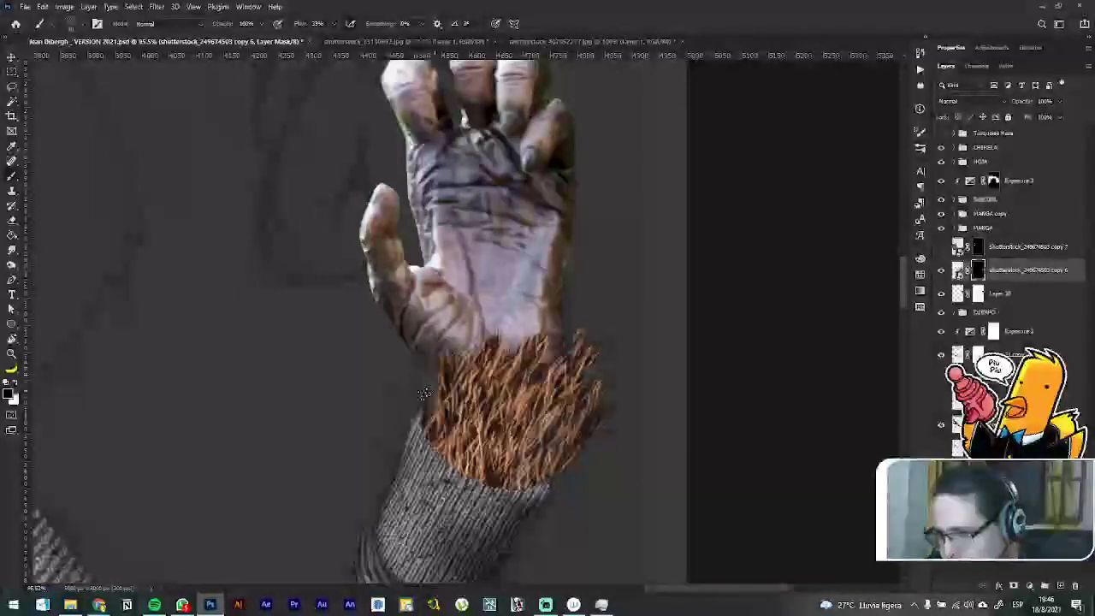
# Step: Reveal fur strands up the thumb side of the wrist and mask out the fur bulging past the wrist's outer edge
pyautogui.press('x')
pyautogui.moveTo(433, 389)
pyautogui.mouseDown()
pyautogui.moveTo(422, 392)
pyautogui.moveTo(432, 440)
pyautogui.mouseUp()
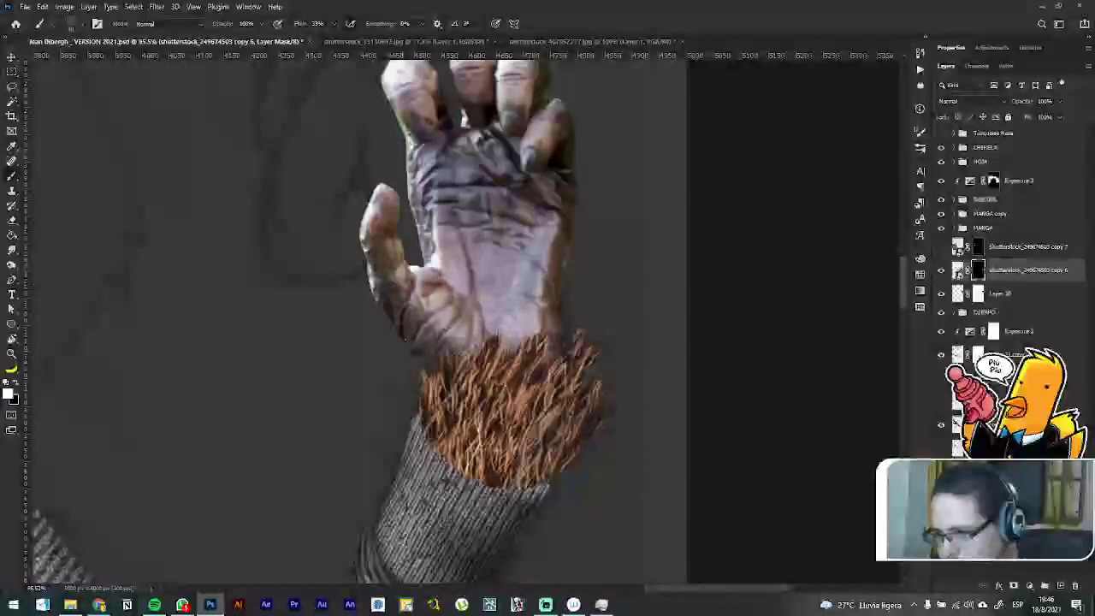
pyautogui.moveTo(446, 388); pyautogui.dragTo(452, 380)
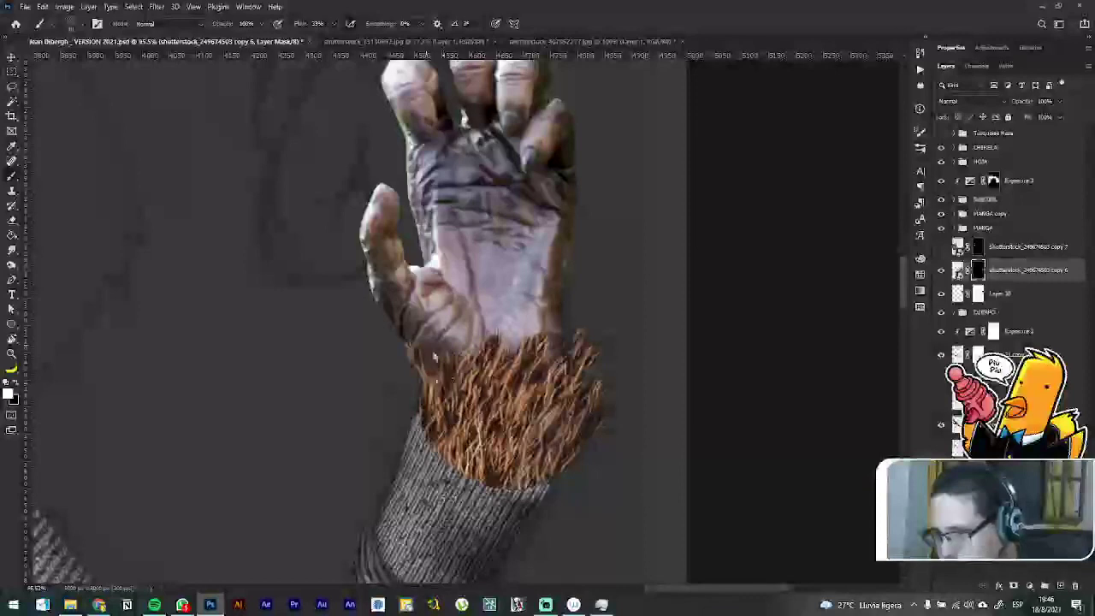
pyautogui.press('x')
pyautogui.moveTo(594, 355)
pyautogui.mouseDown()
pyautogui.moveTo(599, 394)
pyautogui.moveTo(580, 344)
pyautogui.moveTo(555, 470)
pyautogui.mouseUp()
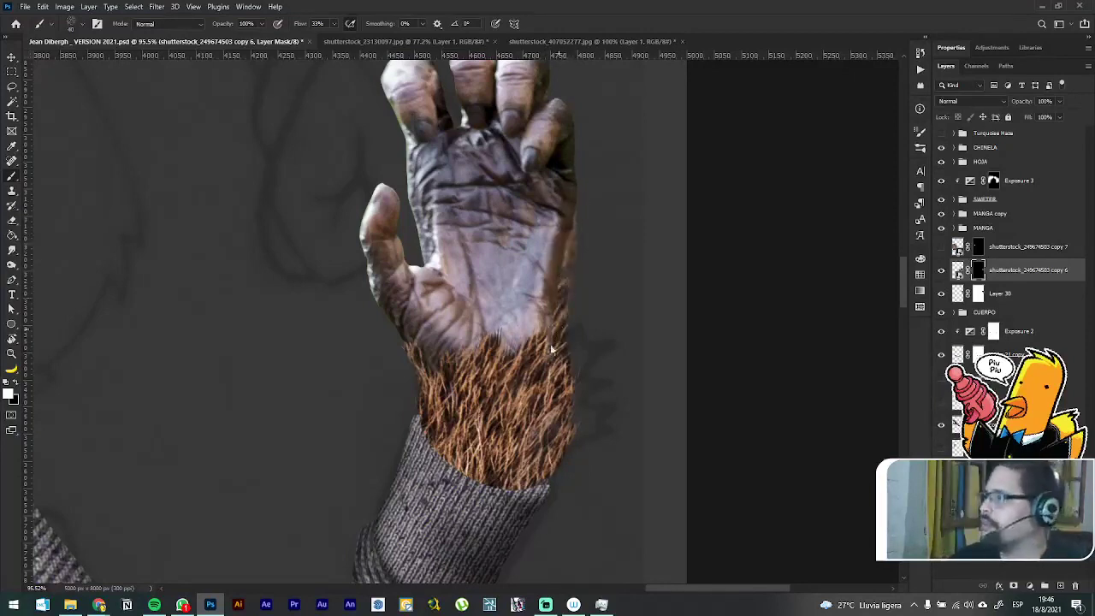
# Step: Refine the fur mask with wispy strands along the palm's outer edge, the thumb-side wrist and the base of the palm
pyautogui.scroll(3, 599, 291)
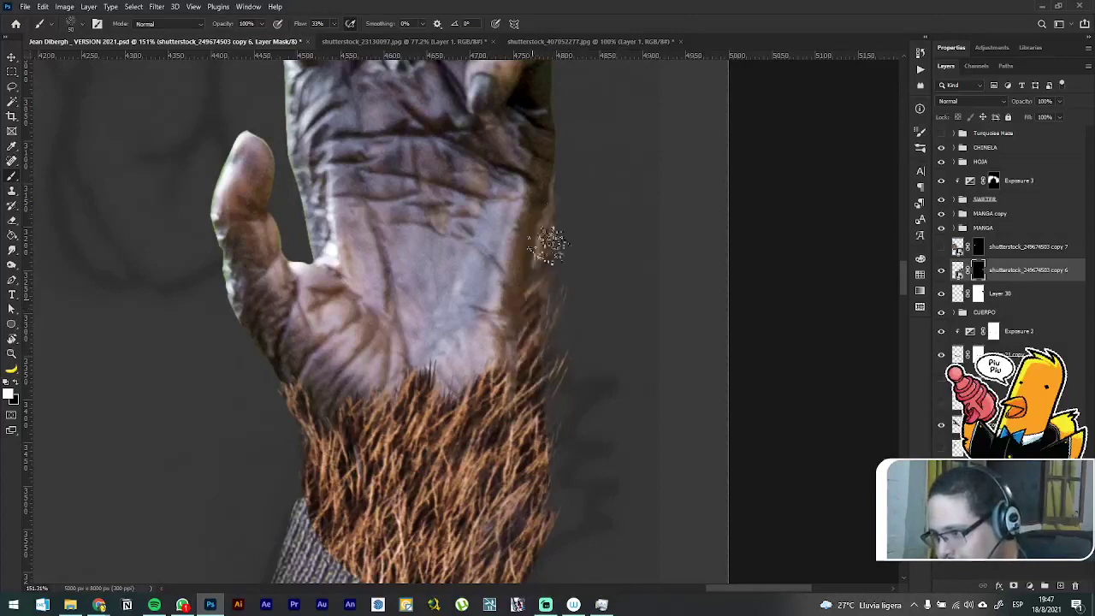
pyautogui.moveTo(529, 357)
pyautogui.mouseDown()
pyautogui.moveTo(542, 313)
pyautogui.moveTo(540, 335)
pyautogui.mouseUp()
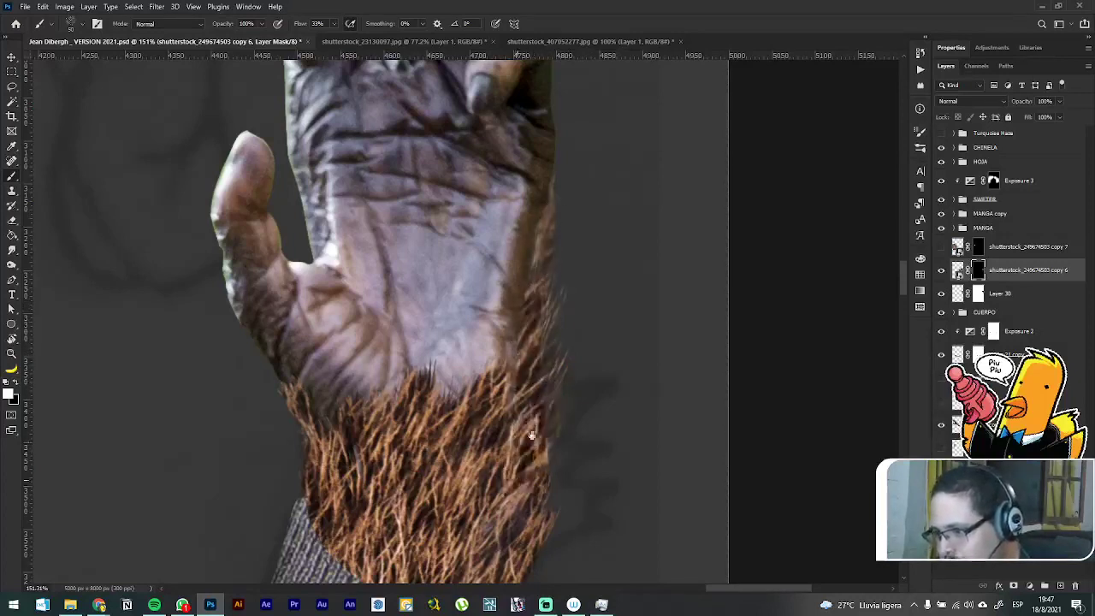
pyautogui.scroll(-3, 532, 437)
pyautogui.hscroll(-1, 531, 436)
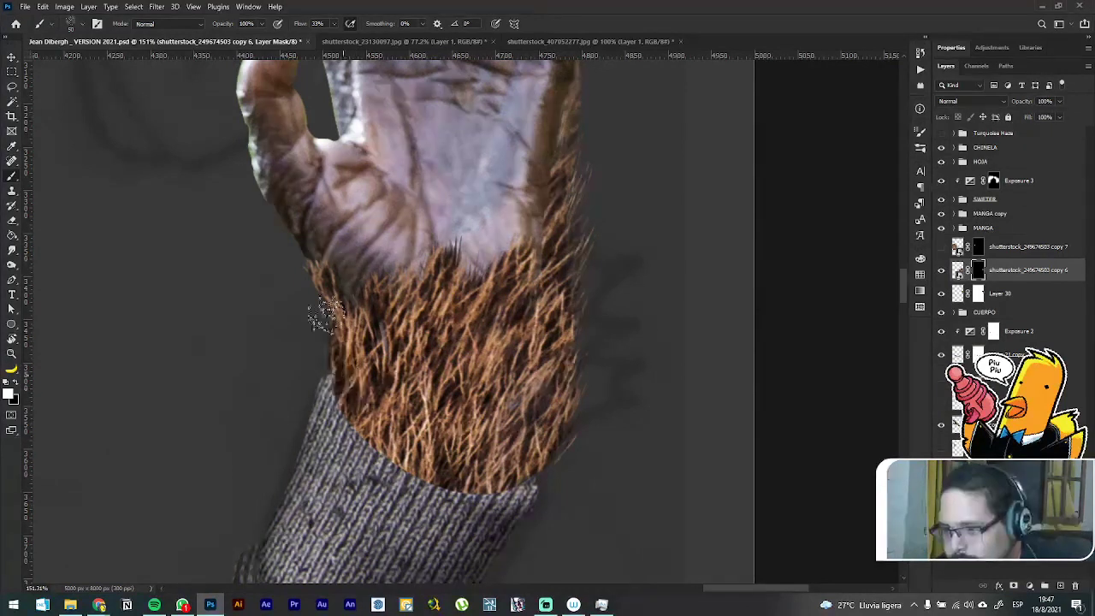
pyautogui.moveTo(342, 344)
pyautogui.mouseDown()
pyautogui.moveTo(302, 265)
pyautogui.moveTo(340, 349)
pyautogui.moveTo(319, 279)
pyautogui.moveTo(325, 323)
pyautogui.moveTo(304, 272)
pyautogui.mouseUp()
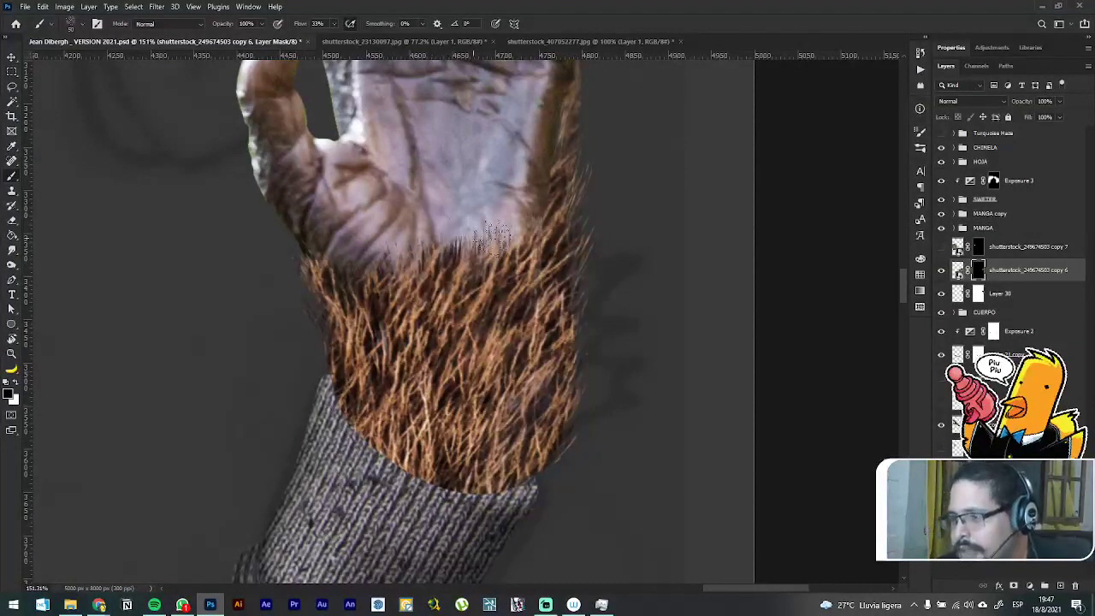
pyautogui.press('x')
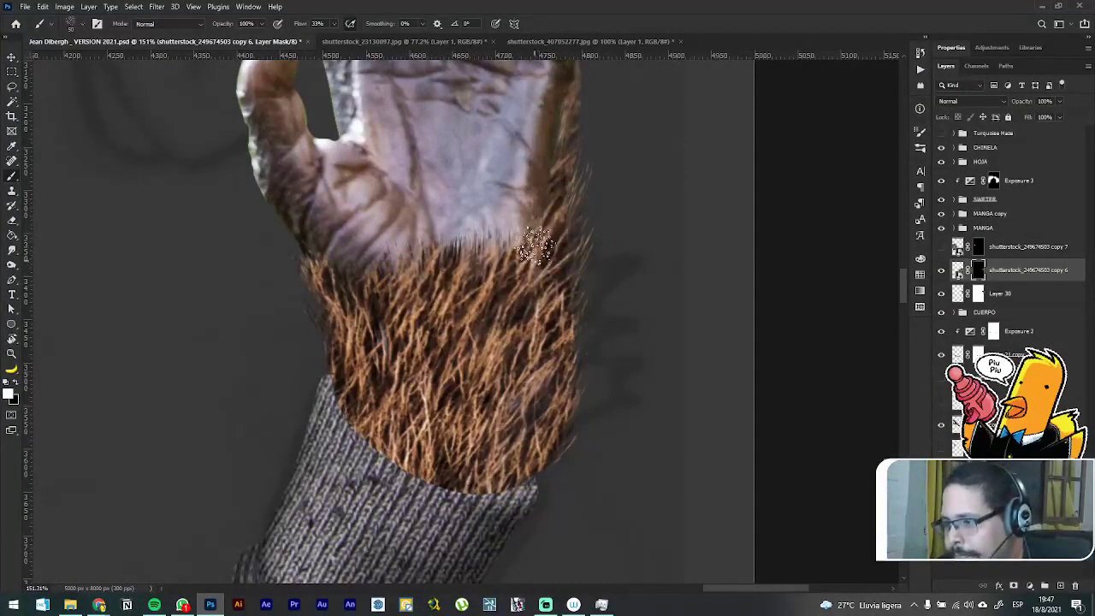
pyautogui.moveTo(534, 247); pyautogui.dragTo(547, 142)
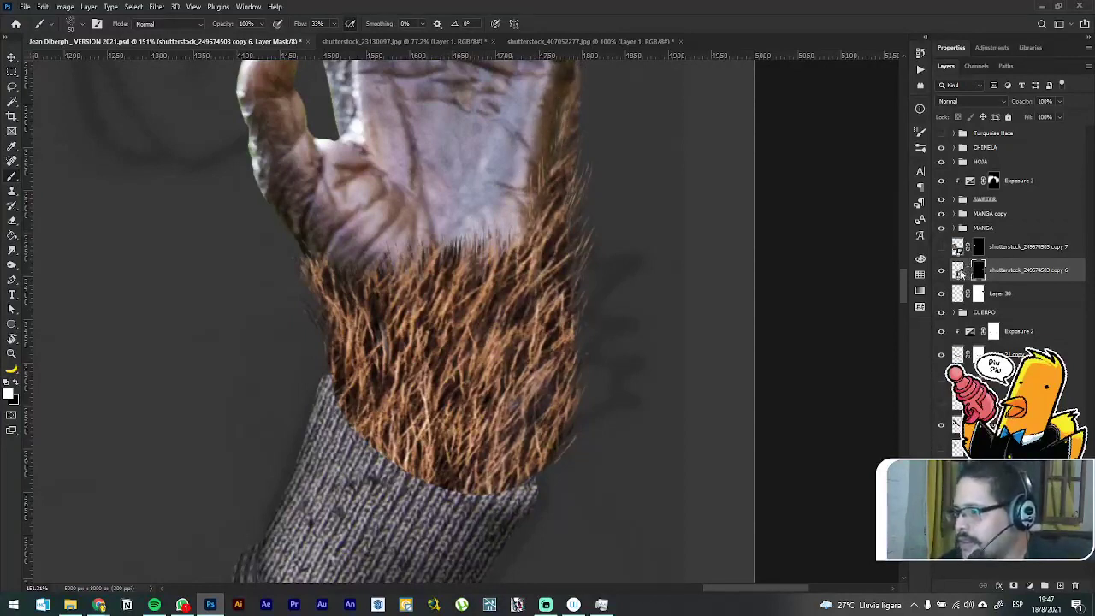
# Step: Rotate the fur image of shutterstock_249674503 copy 6 independently of its mask to change the strand direction on the wrist
pyautogui.click(957, 269)
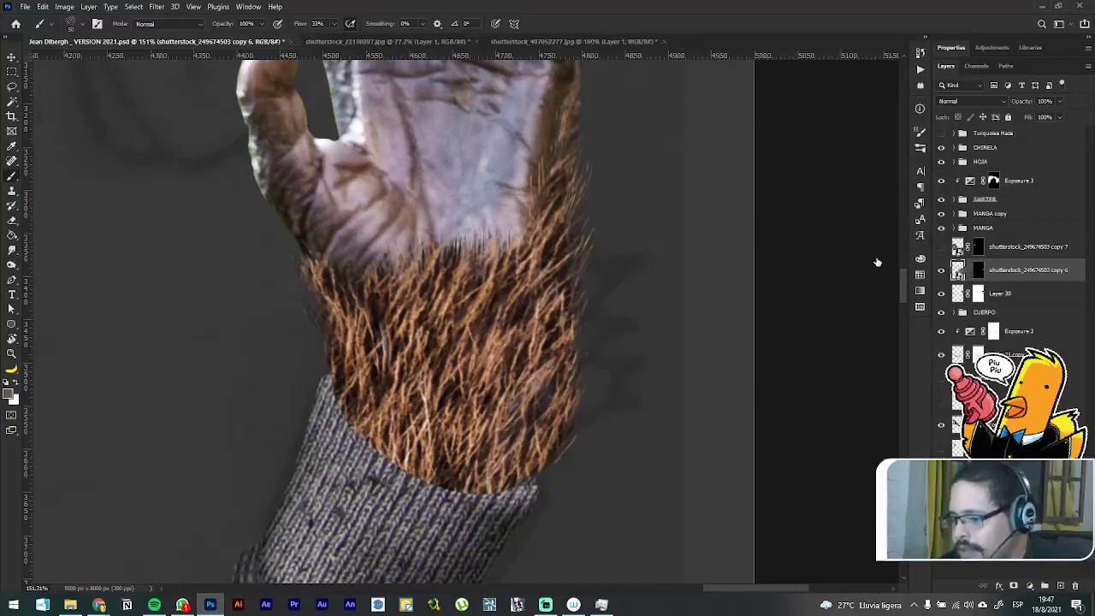
pyautogui.press('v')
pyautogui.scroll(-2, 604, 256)
pyautogui.scroll(-3, 604, 256)
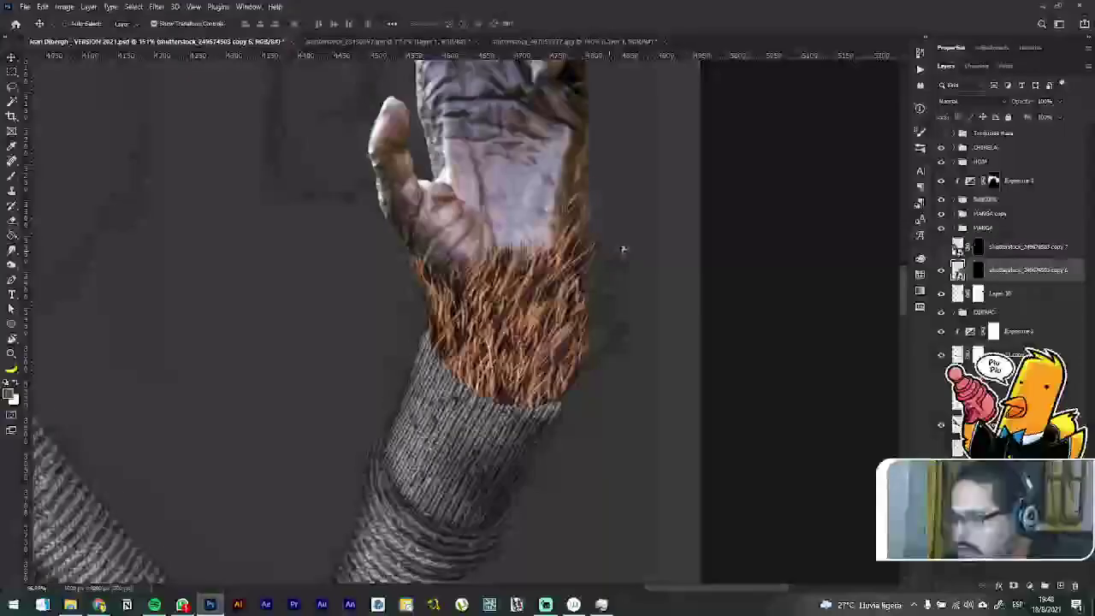
pyautogui.moveTo(628, 242); pyautogui.dragTo(753, 264)
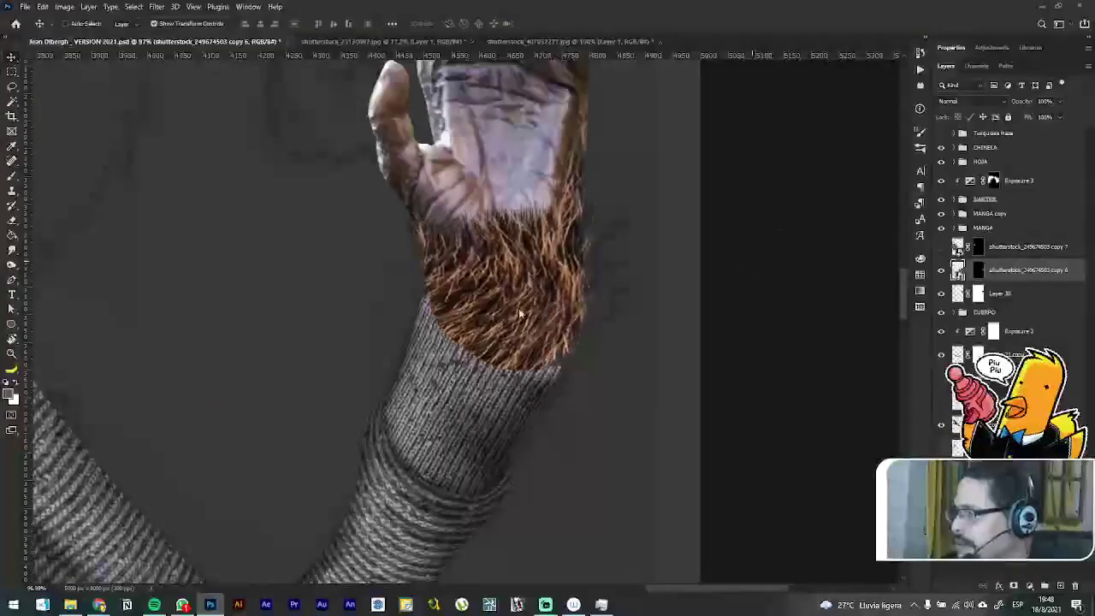
# Step: Examine the CUERPO group by toggling the visibility of its layers to find which ones shade the body fur
pyautogui.hotkey('ctrl', '-')
pyautogui.scroll(-5, 504, 462)
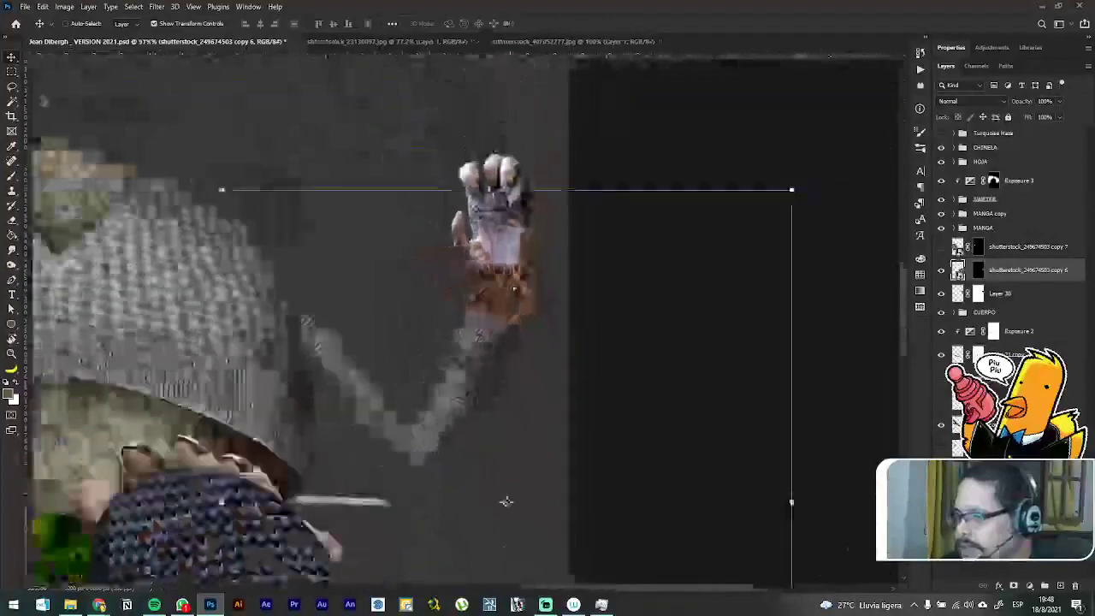
pyautogui.scroll(-1, 507, 419)
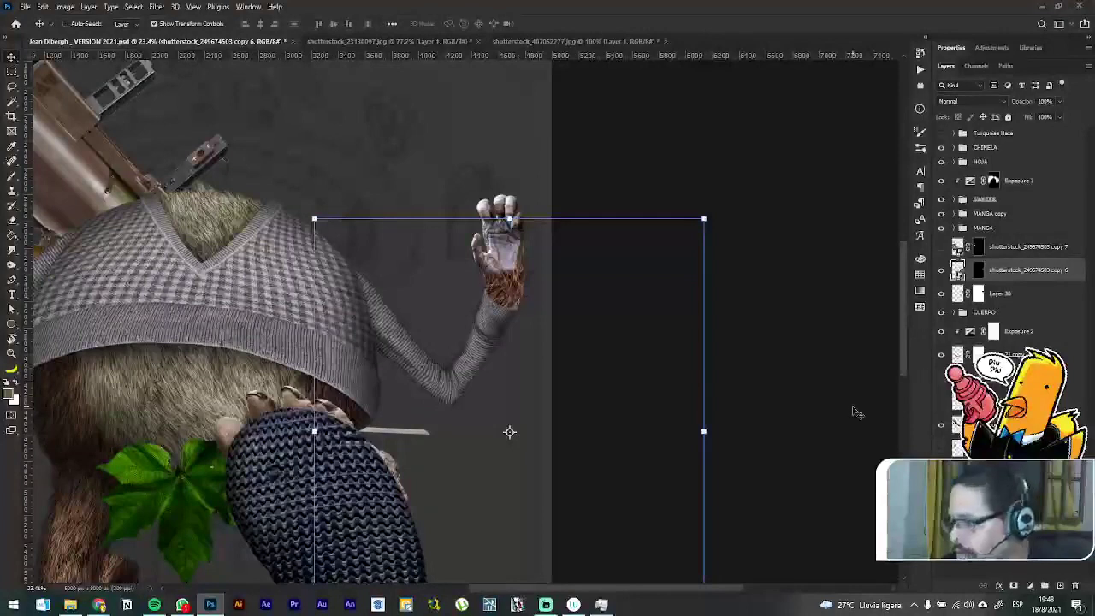
pyautogui.click(956, 313)
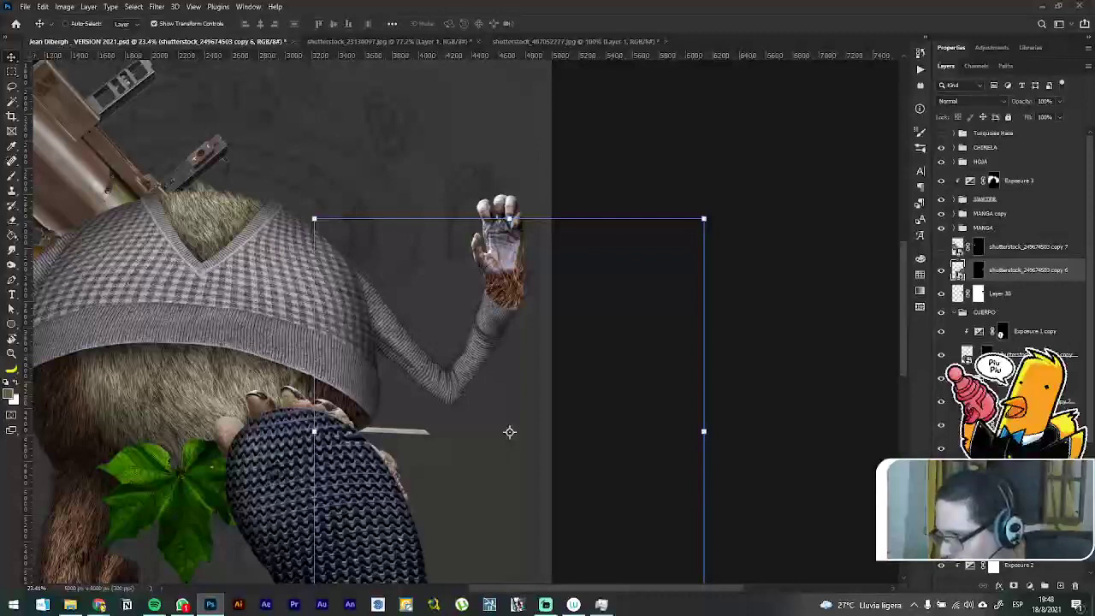
pyautogui.scroll(-5, 1012, 257)
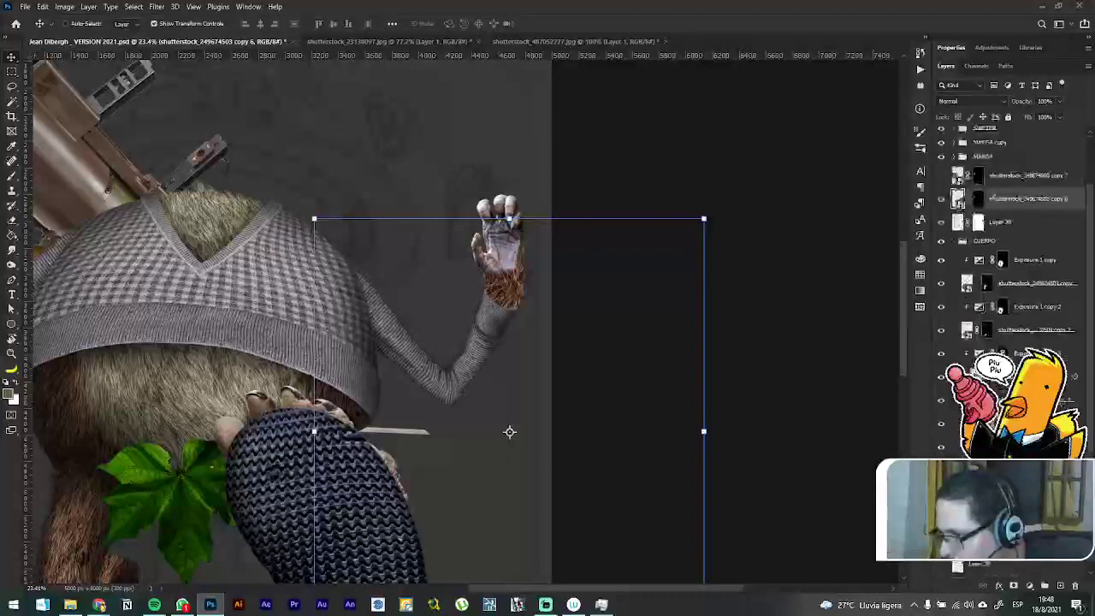
pyautogui.scroll(-2, 1012, 257)
pyautogui.scroll(2, 1012, 256)
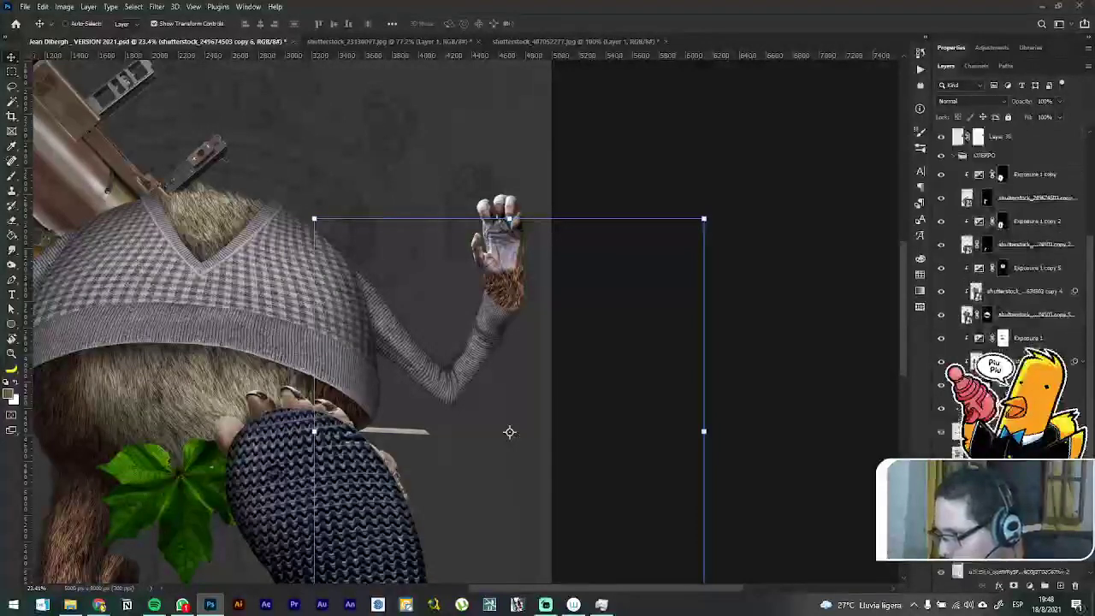
pyautogui.click(946, 419)
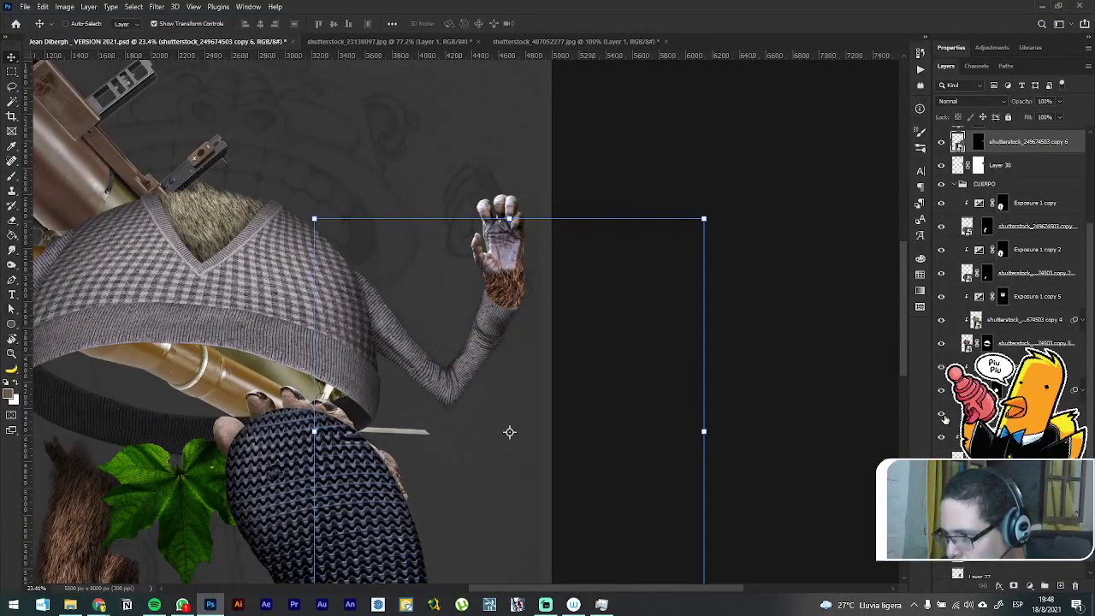
pyautogui.click(946, 419)
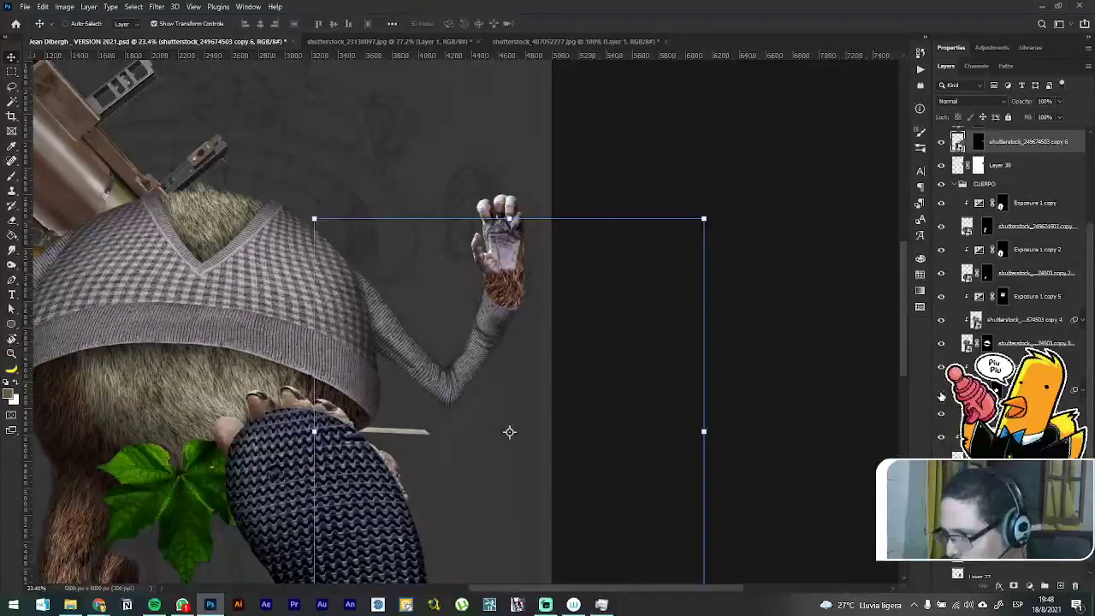
pyautogui.click(941, 395)
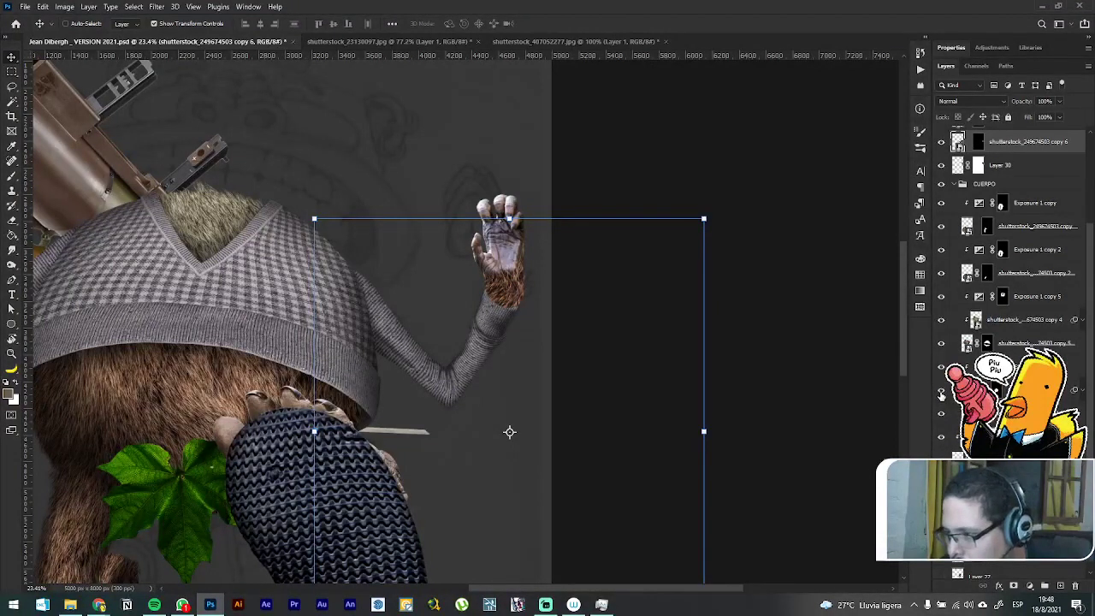
pyautogui.click(941, 370)
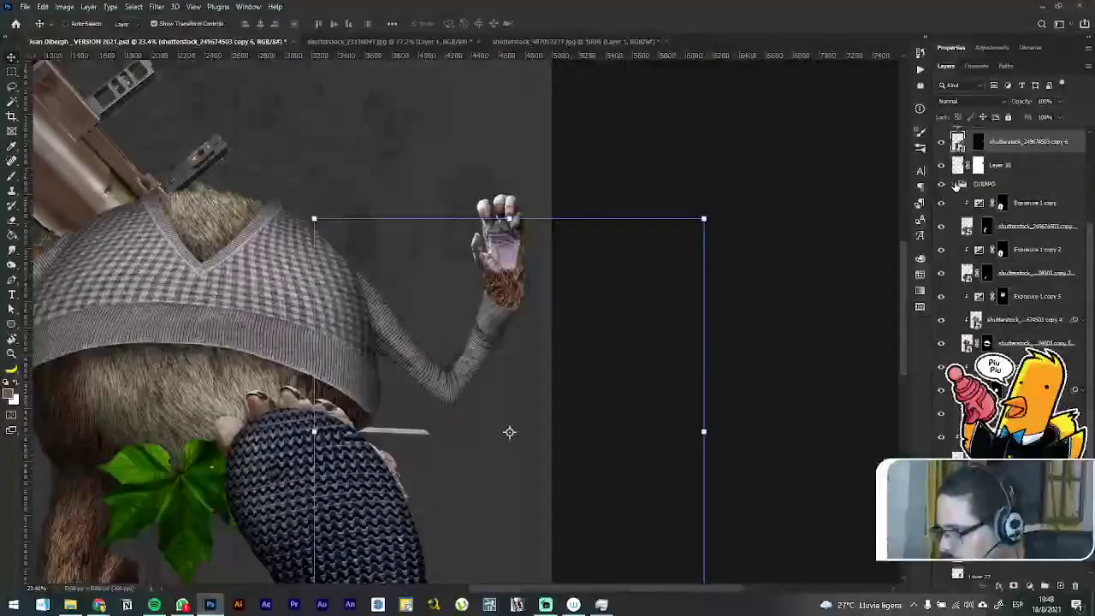
pyautogui.click(955, 185)
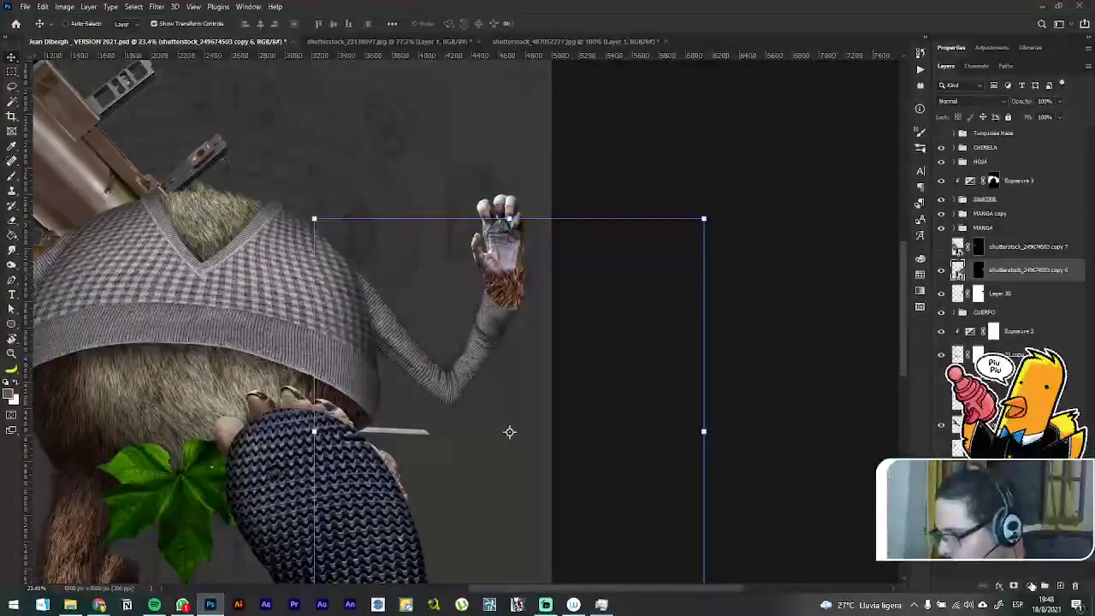
# Step: Duplicate the Exposure 2 adjustment above shutterstock_249674503 copy 6 and reset the duplicate's mask to plain white
pyautogui.moveTo(1024, 334); pyautogui.dragTo(984, 261)
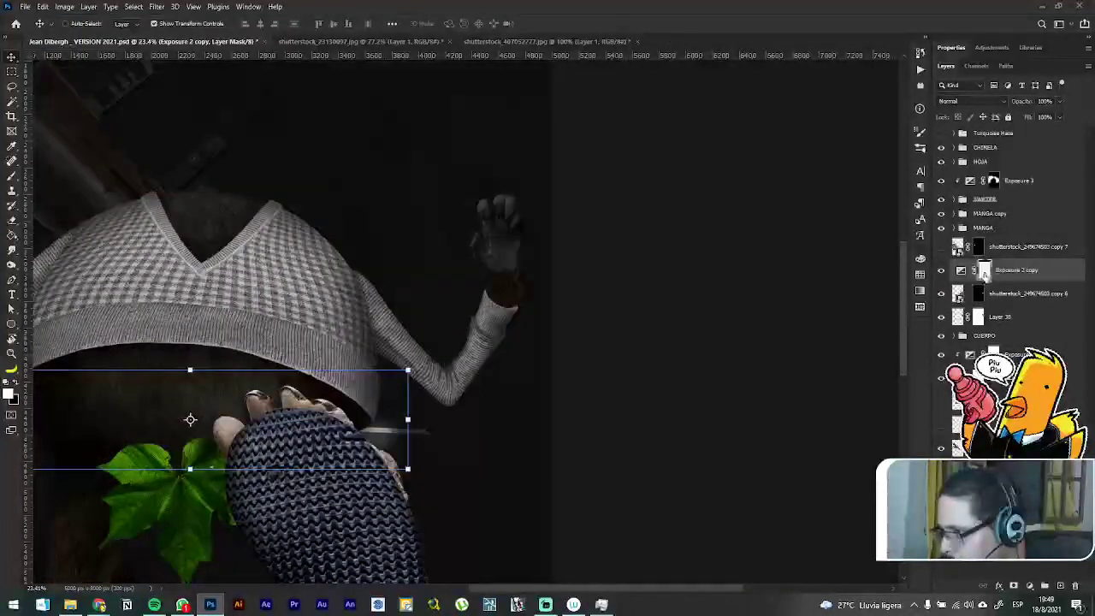
pyautogui.rightClick(984, 275)
pyautogui.click(991, 299)
pyautogui.moveTo(990, 299); pyautogui.dragTo(993, 299)
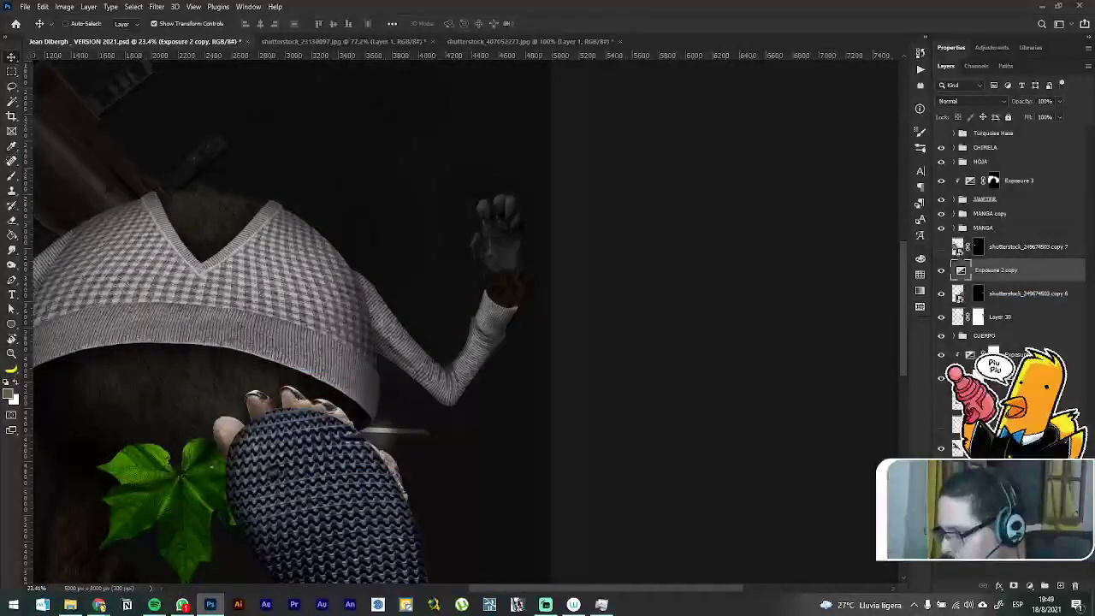
pyautogui.hotkey('ctrl', 'z')
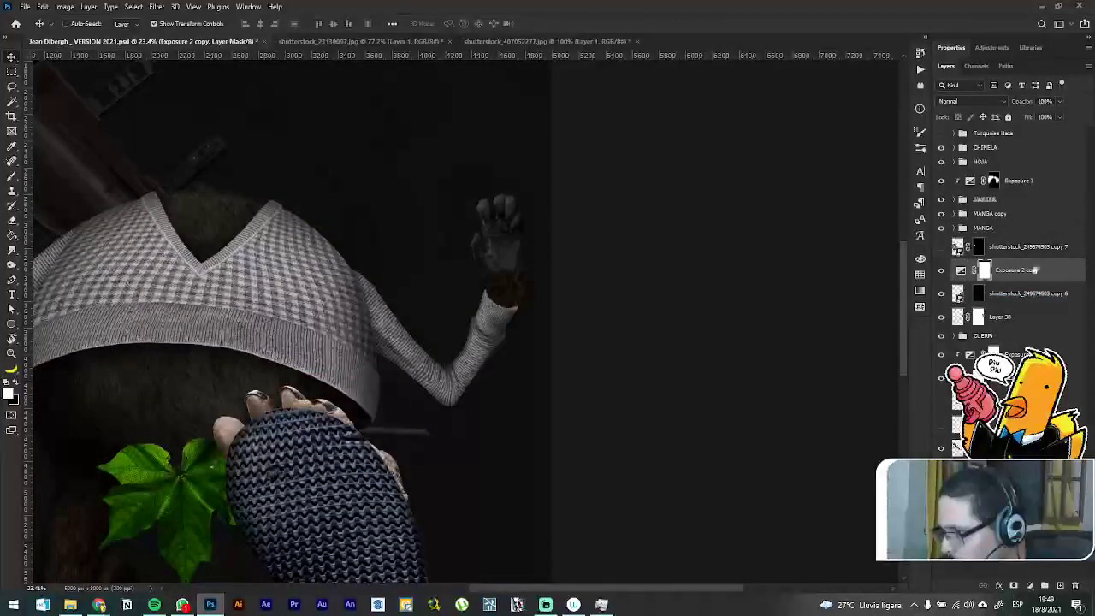
# Step: Clip the Exposure 2 copy adjustment to the shutterstock_249674503 copy 6 layer so it darkens only the wrist fur
pyautogui.rightClick(1031, 271)
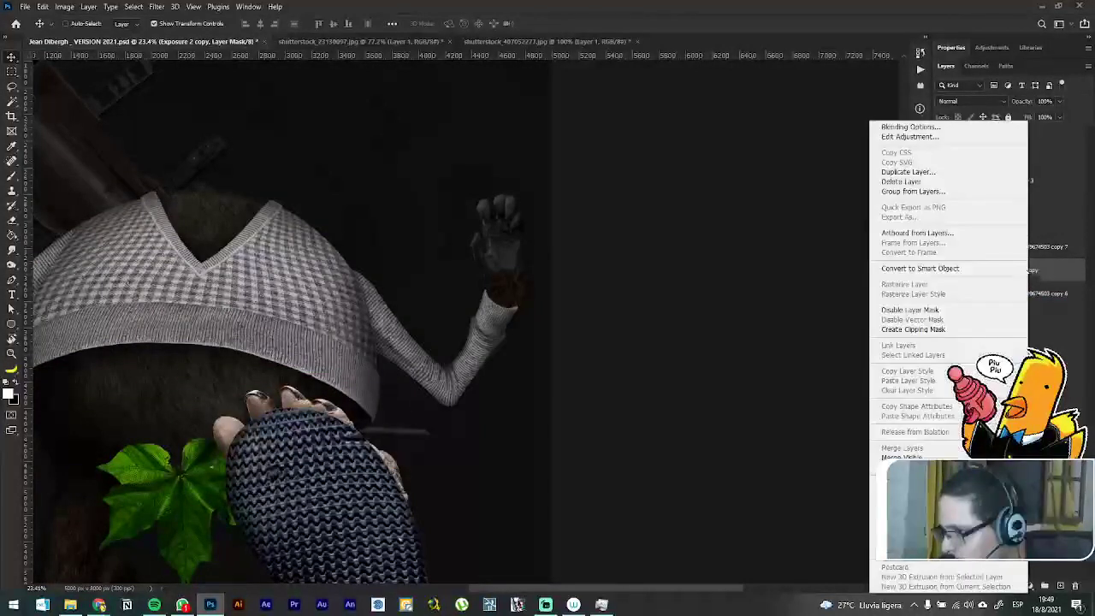
pyautogui.click(902, 330)
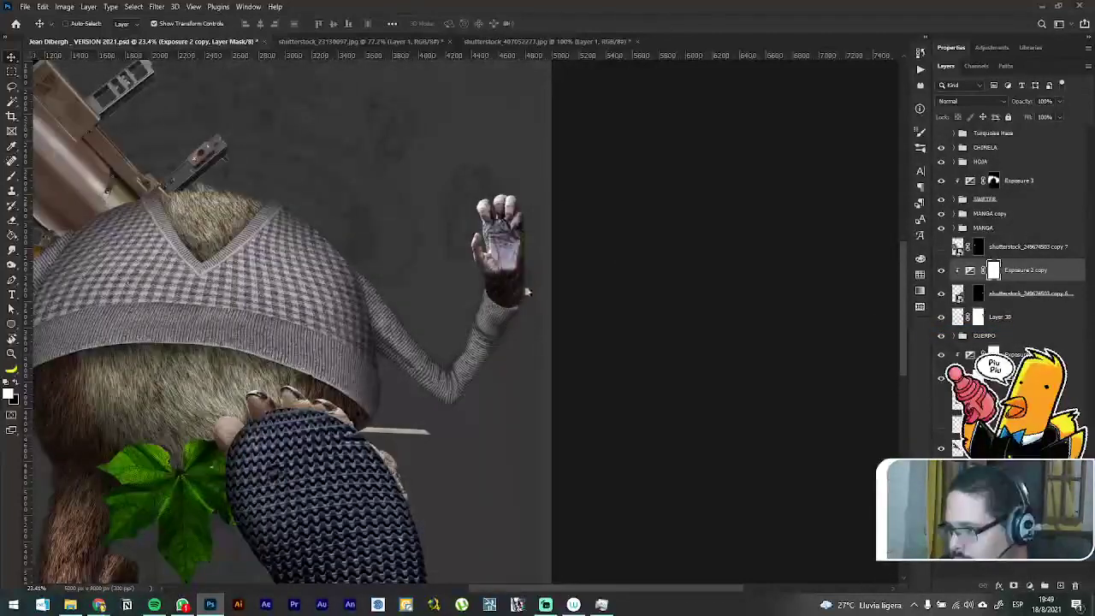
pyautogui.scroll(6, 511, 336)
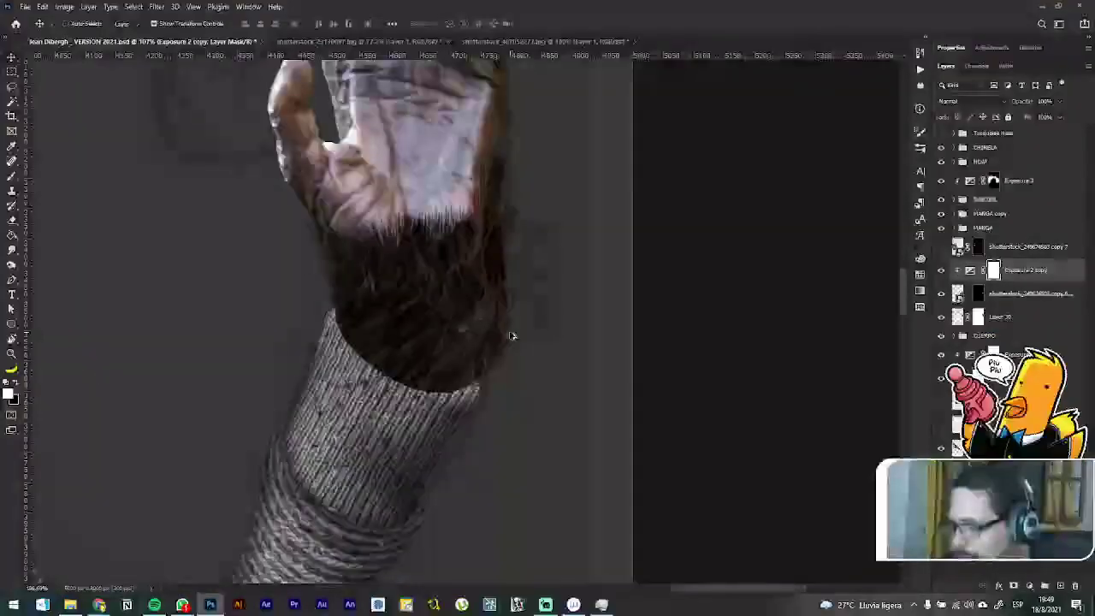
pyautogui.scroll(3, 511, 336)
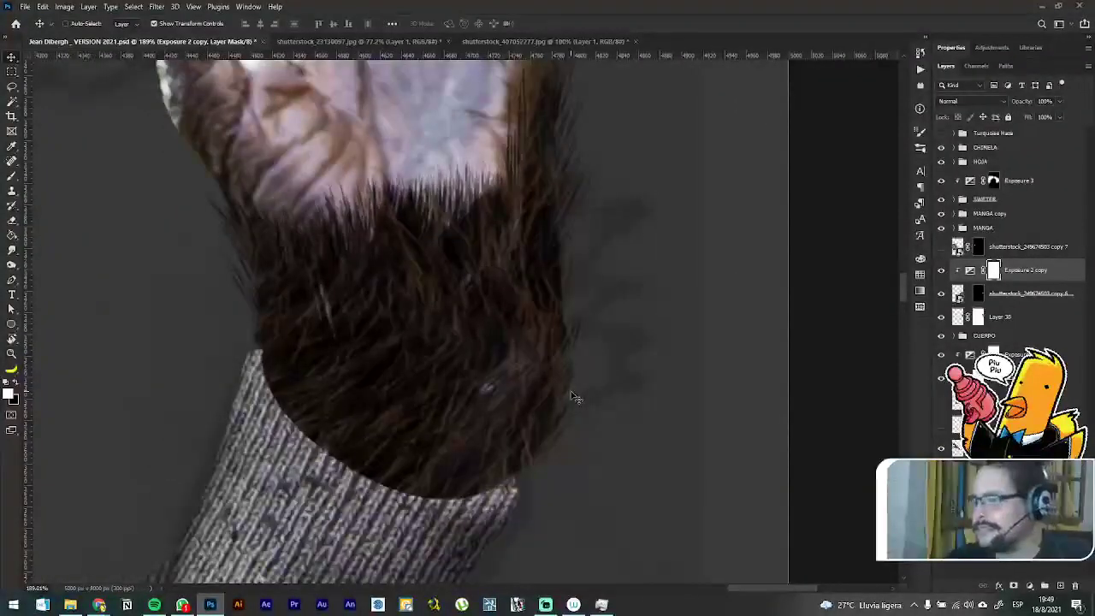
# Step: Try to brush along the wrist's outer edge on the shutterstock_249674503 copy 6 mask, and undo the strokes
pyautogui.click(980, 297)
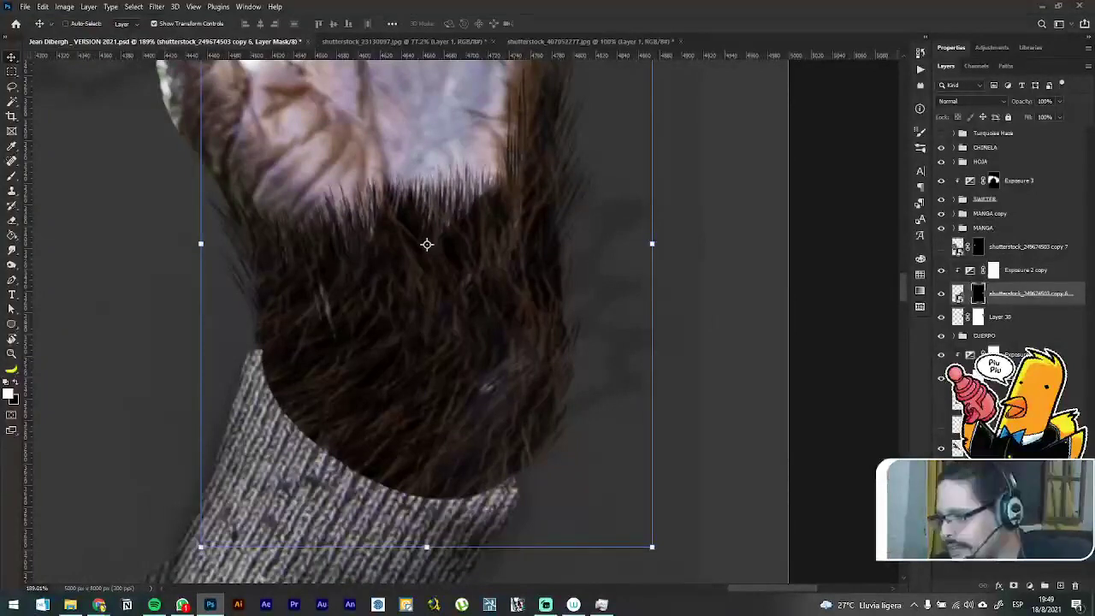
pyautogui.press('b')
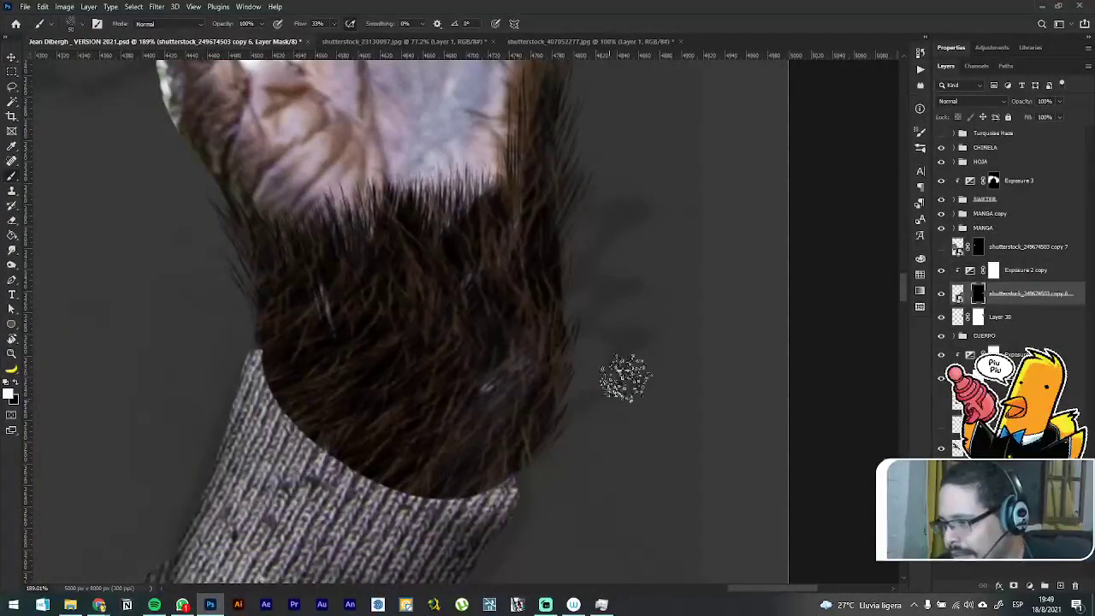
pyautogui.moveTo(623, 382)
pyautogui.mouseDown()
pyautogui.moveTo(649, 307)
pyautogui.moveTo(607, 445)
pyautogui.mouseUp()
pyautogui.hotkey('ctrl', 'z')
pyautogui.hotkey('ctrl', 'z')
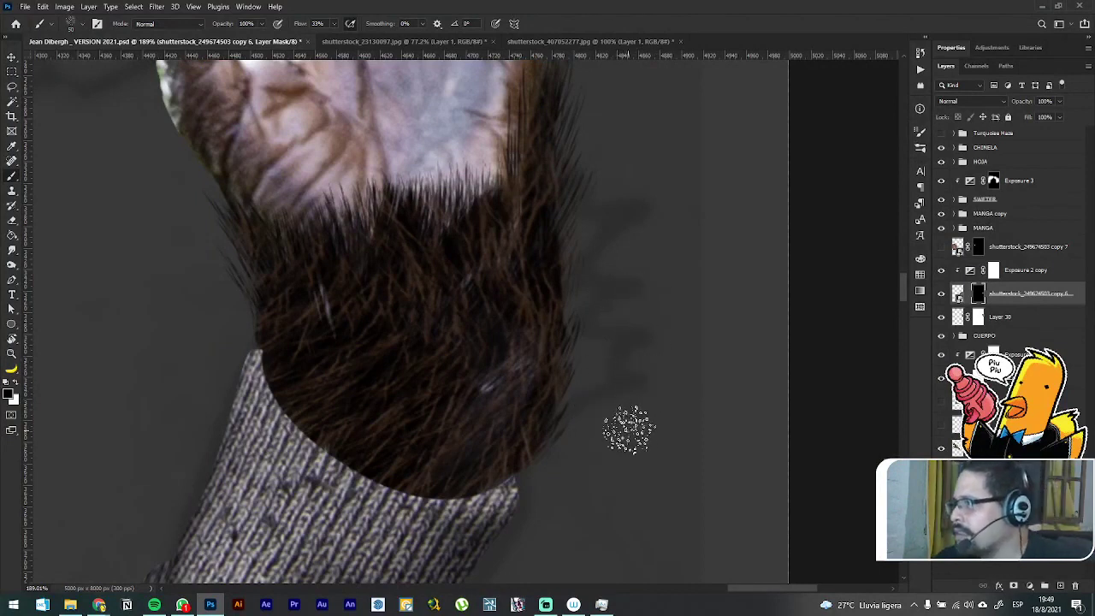
# Step: Invert the Exposure 2 copy mask to black so its darkening is hidden across the whole wrist
pyautogui.scroll(-1, 659, 391)
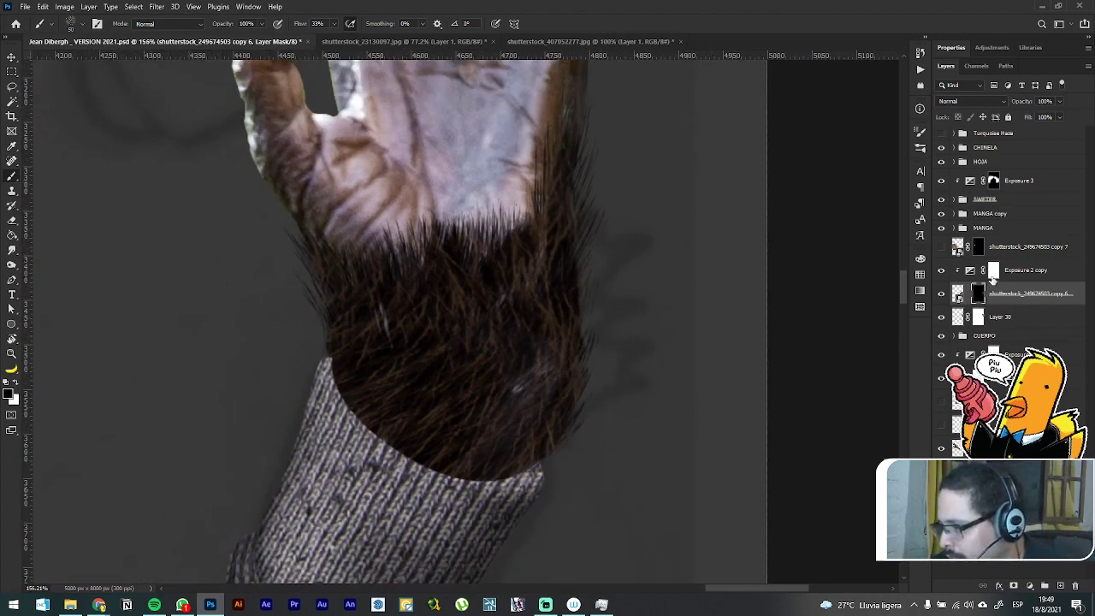
pyautogui.click(992, 274)
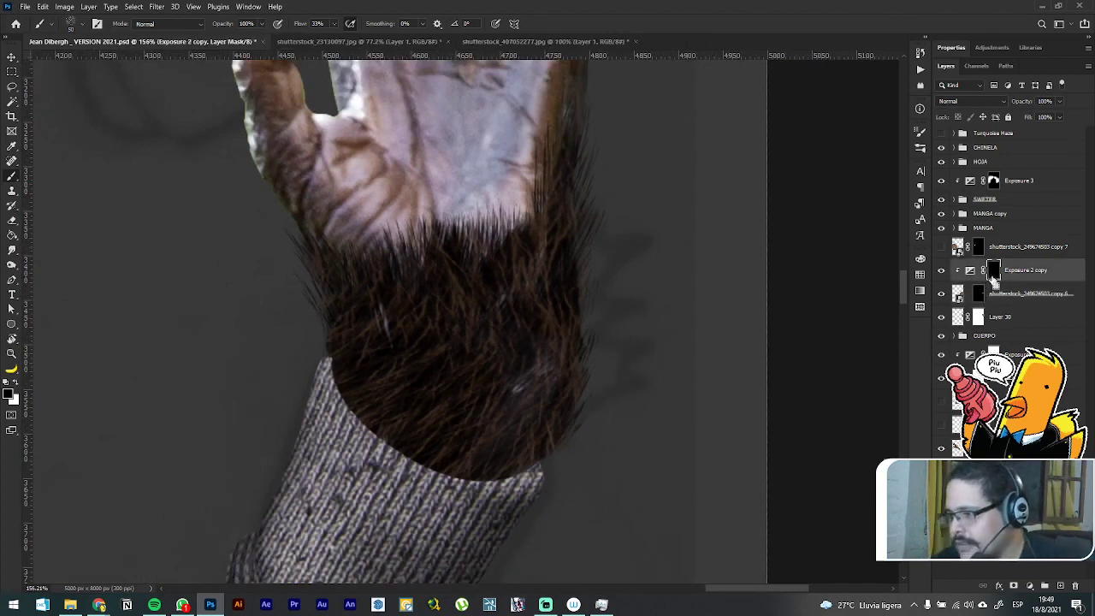
pyautogui.hotkey('ctrl', 'i')
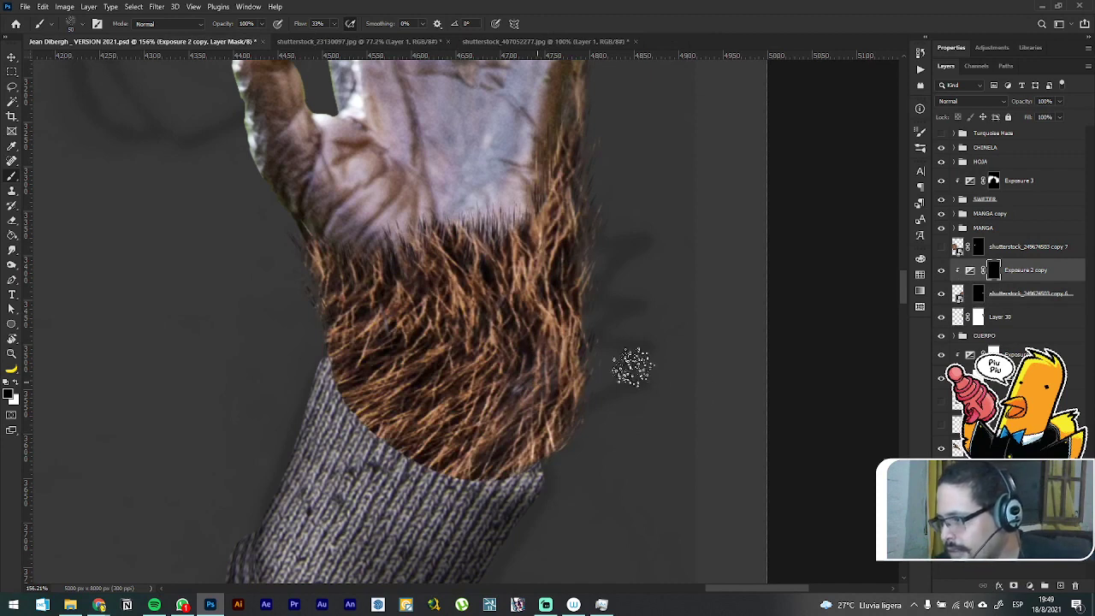
# Step: Paint white on the shutterstock_249674503 copy 6 mask to fill the bare patch in the fur above the cuff
pyautogui.click(979, 293)
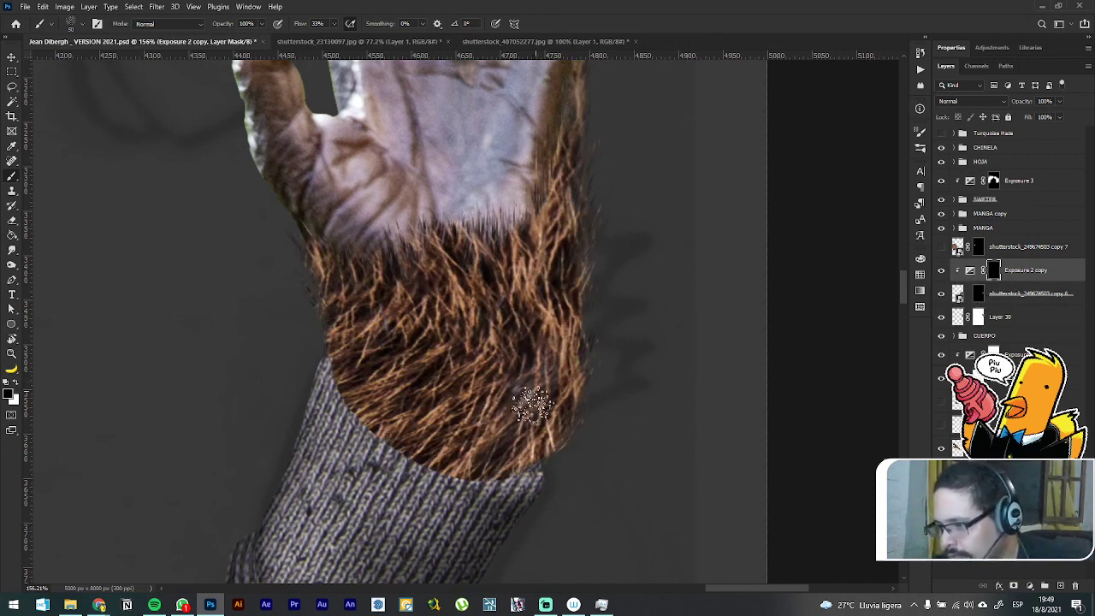
pyautogui.moveTo(521, 390)
pyautogui.mouseDown()
pyautogui.moveTo(535, 342)
pyautogui.moveTo(510, 419)
pyautogui.mouseUp()
pyautogui.hotkey('ctrl', 'z')
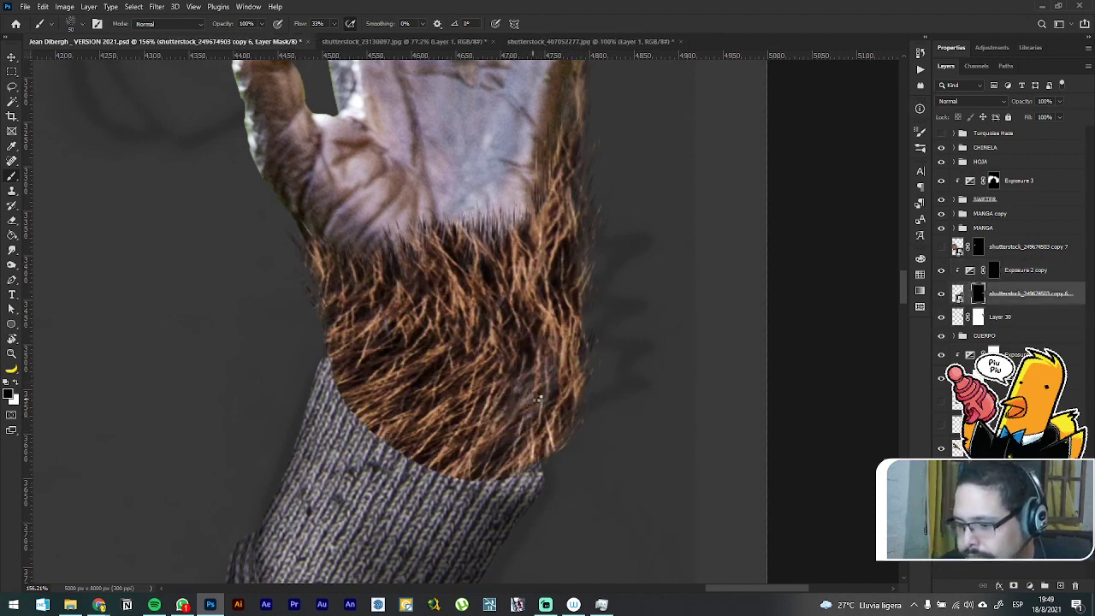
pyautogui.press('x')
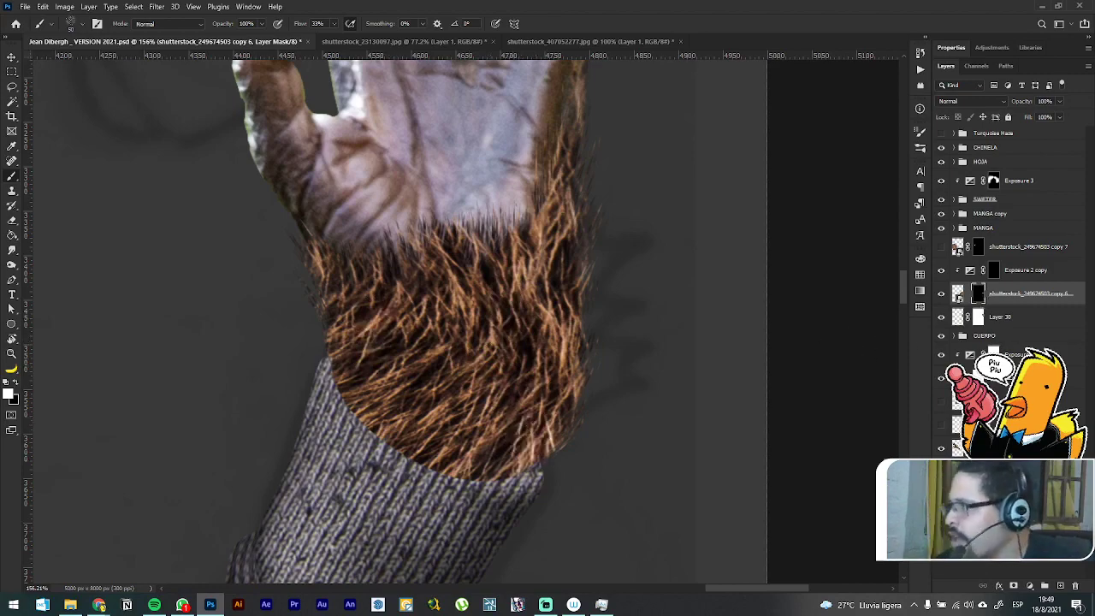
# Step: Brush shading into the Exposure 2 copy mask along the wrist fur's outer edge and cuff, softening it with black in the middle
pyautogui.scroll(-6, 682, 295)
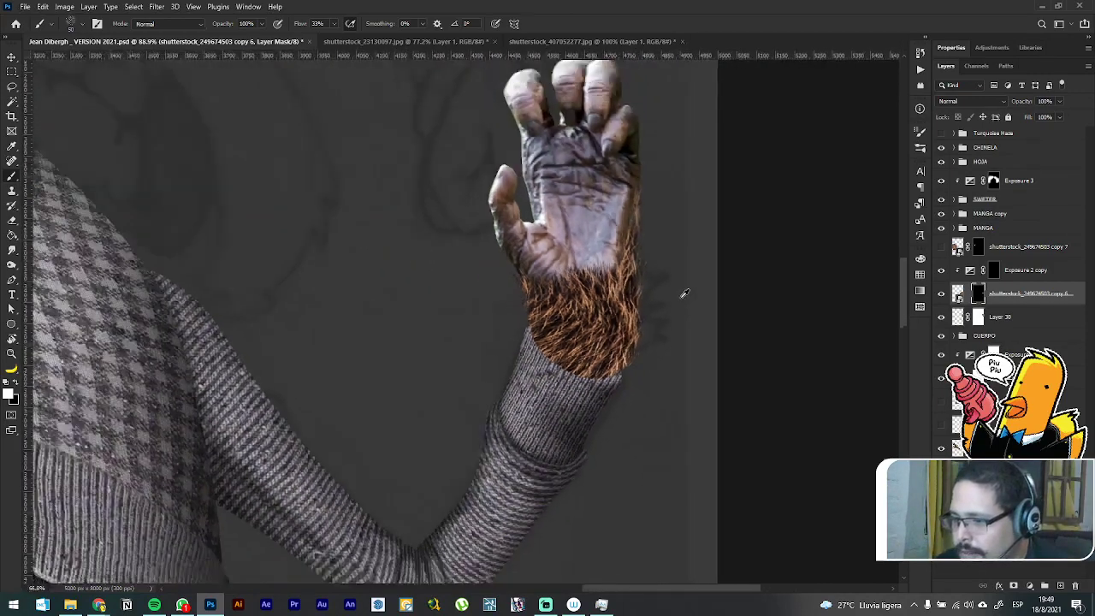
pyautogui.scroll(-4, 684, 293)
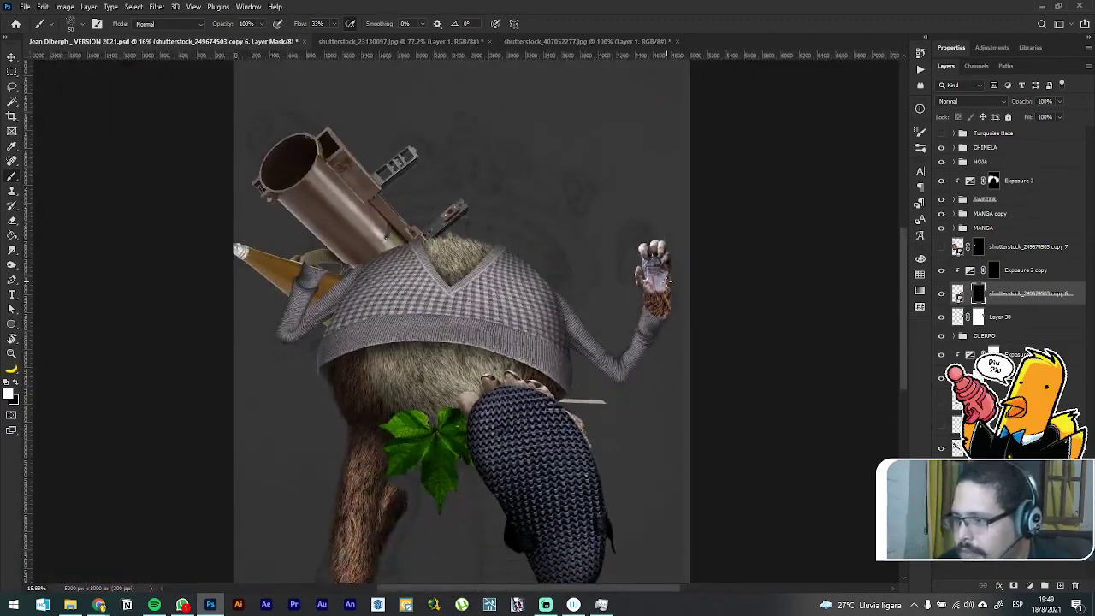
pyautogui.scroll(2, 676, 291)
pyautogui.scroll(4, 676, 290)
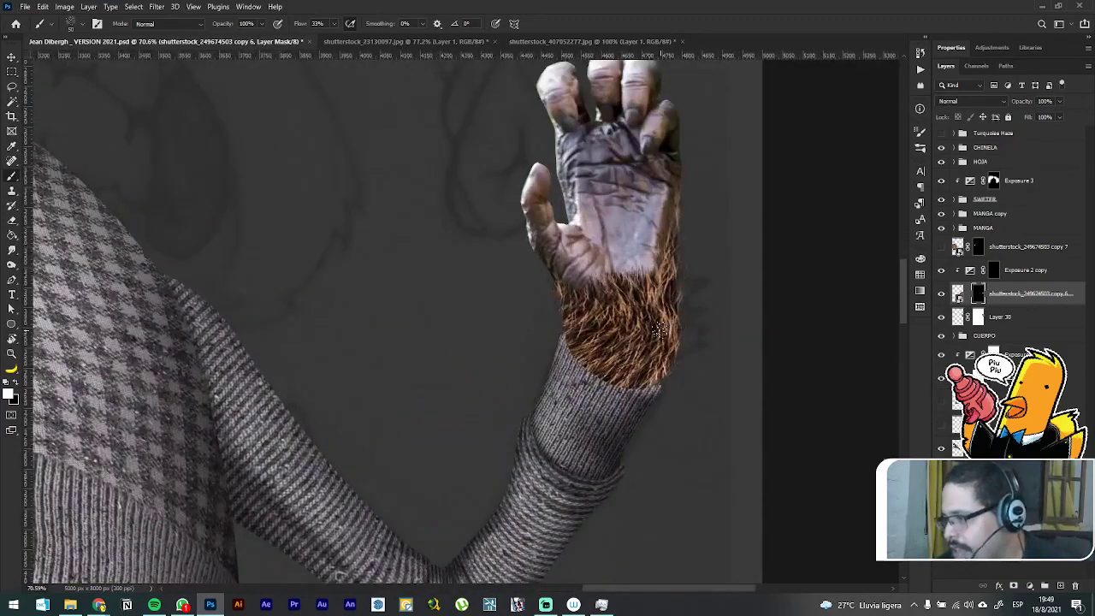
pyautogui.click(994, 272)
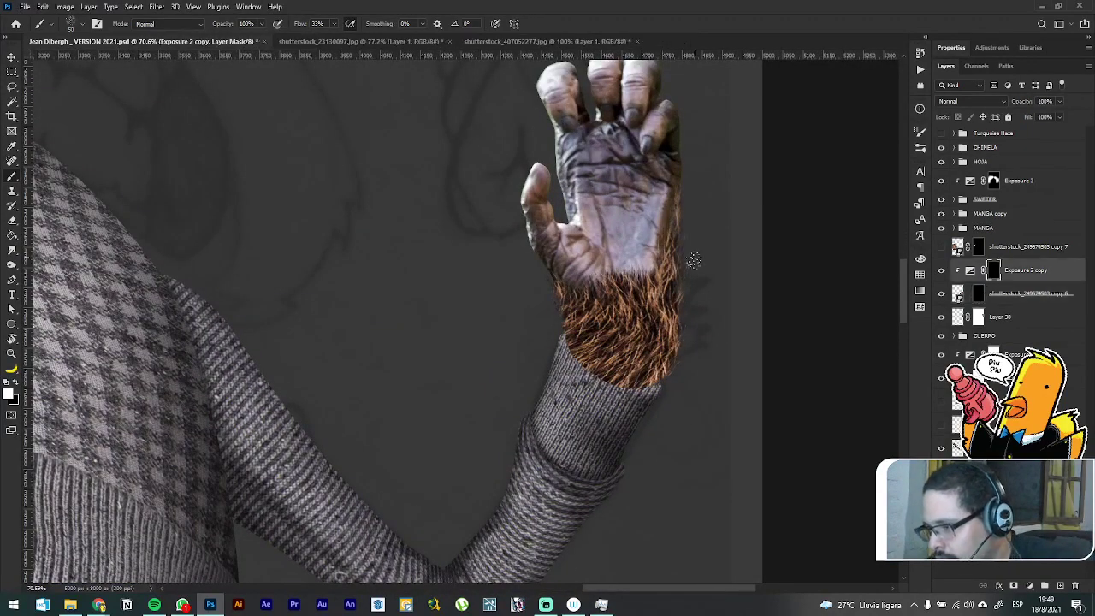
pyautogui.moveTo(675, 231); pyautogui.dragTo(683, 203)
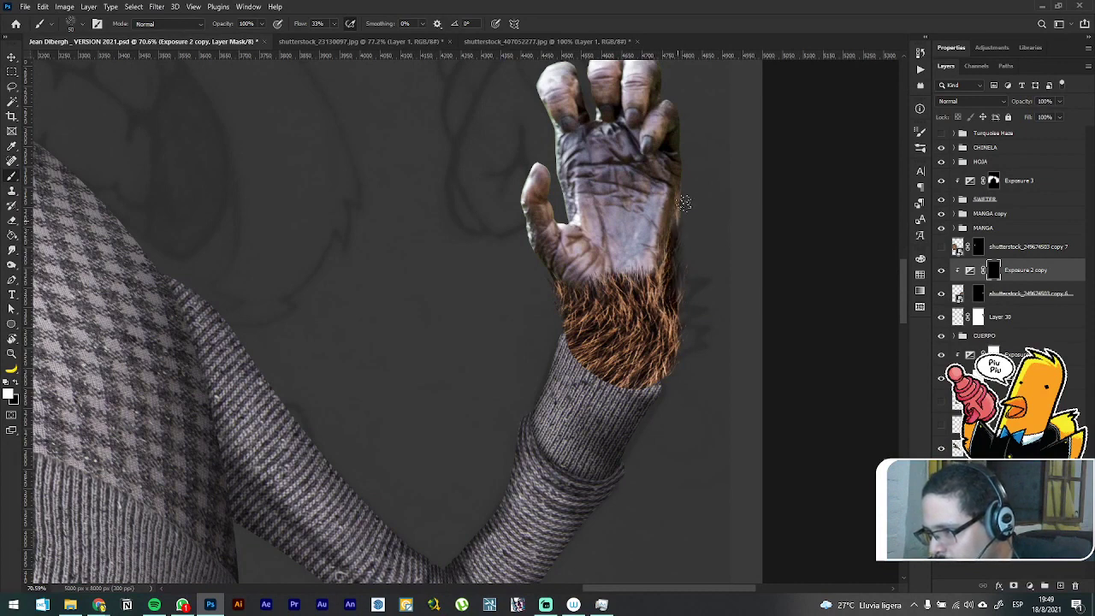
pyautogui.hotkey('ctrl', 'z')
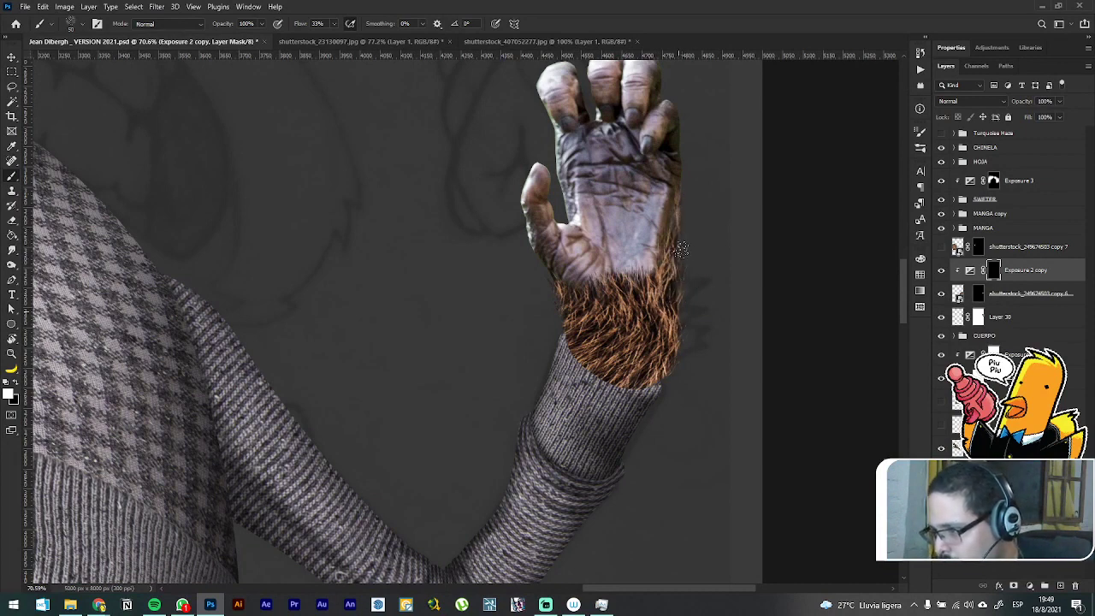
pyautogui.moveTo(684, 326); pyautogui.dragTo(648, 382)
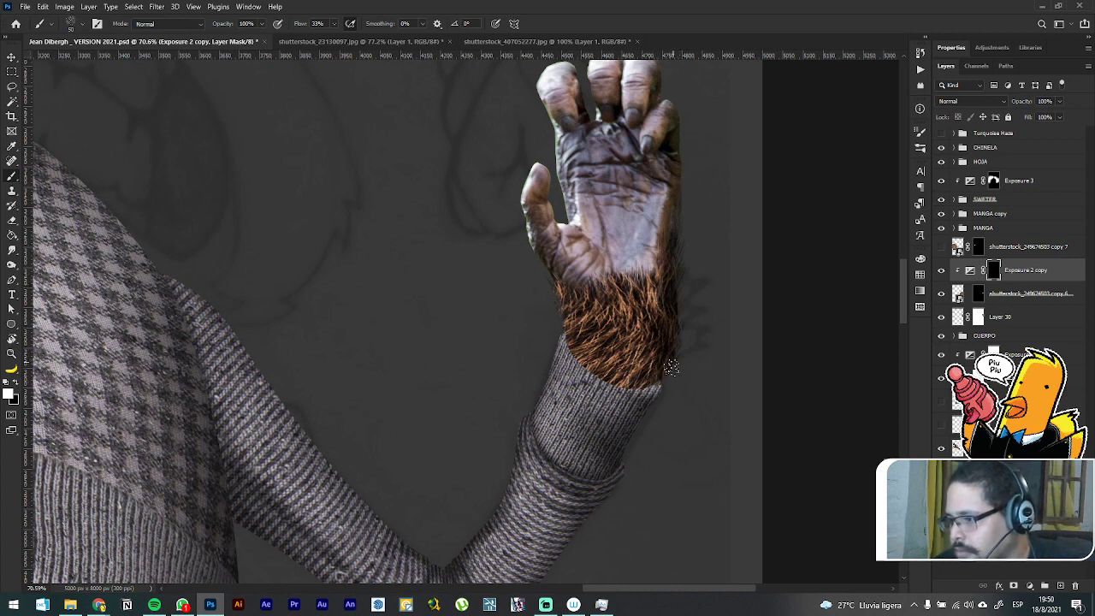
pyautogui.moveTo(627, 387)
pyautogui.mouseDown()
pyautogui.moveTo(619, 360)
pyautogui.moveTo(571, 360)
pyautogui.moveTo(569, 340)
pyautogui.moveTo(560, 356)
pyautogui.moveTo(570, 339)
pyautogui.moveTo(553, 341)
pyautogui.moveTo(588, 316)
pyautogui.moveTo(570, 349)
pyautogui.moveTo(588, 359)
pyautogui.moveTo(609, 329)
pyautogui.mouseUp()
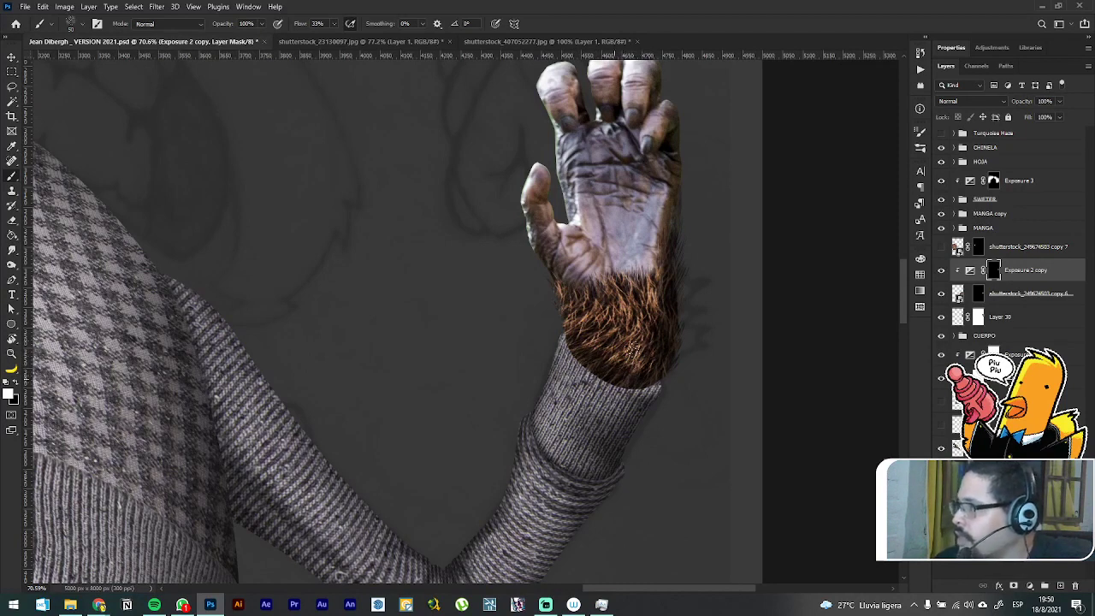
pyautogui.press('x')
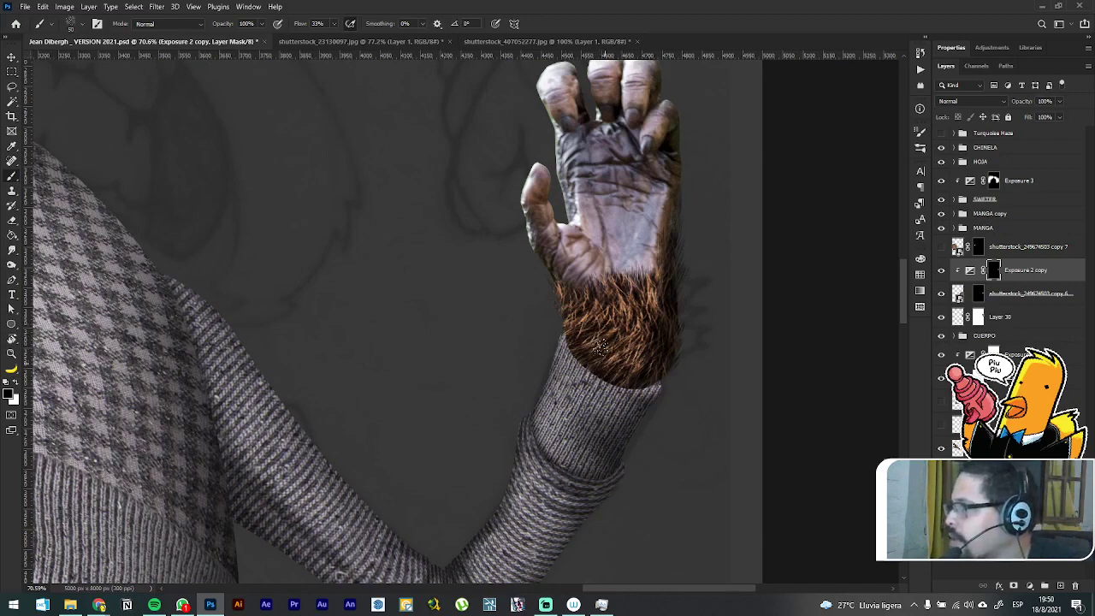
pyautogui.moveTo(616, 322); pyautogui.dragTo(589, 399)
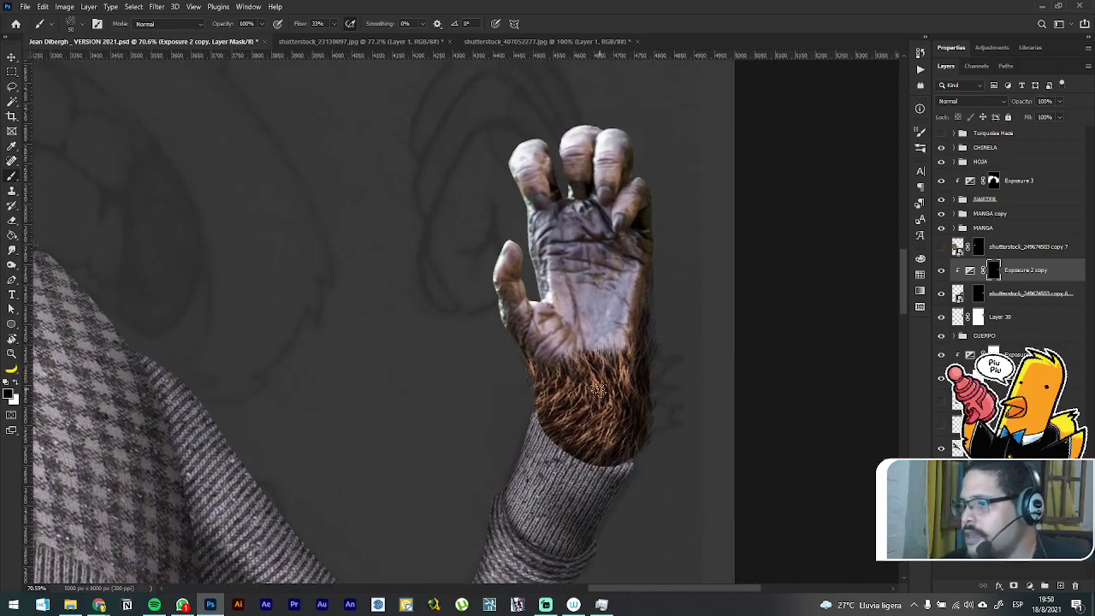
# Step: Add a Curves adjustment above the hand layer, Layer 30, and clip it to that layer
pyautogui.click(1013, 319)
pyautogui.click(943, 318)
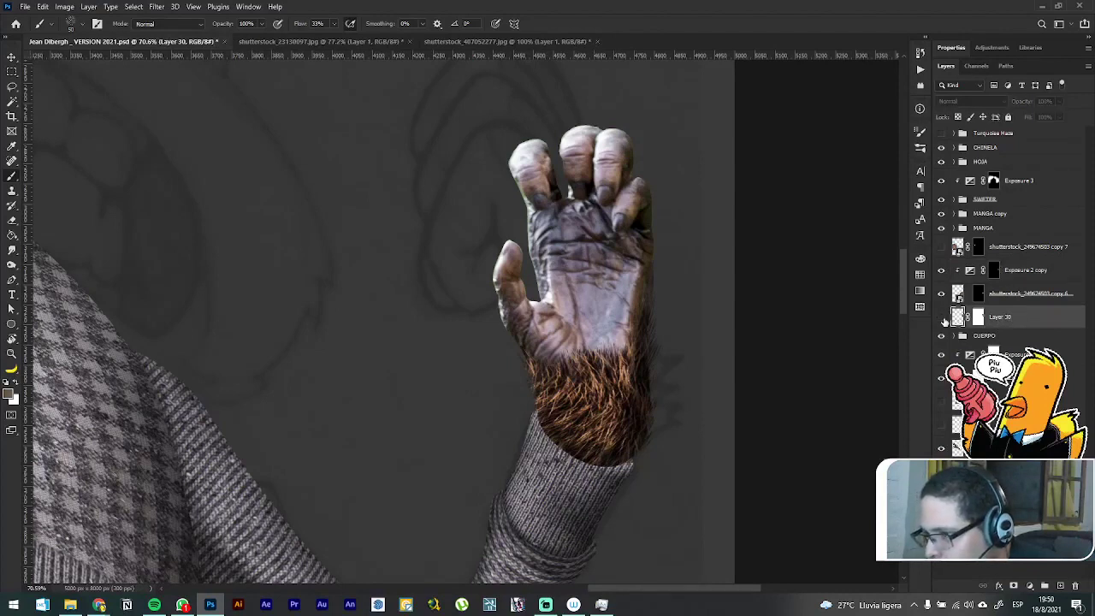
pyautogui.click(943, 318)
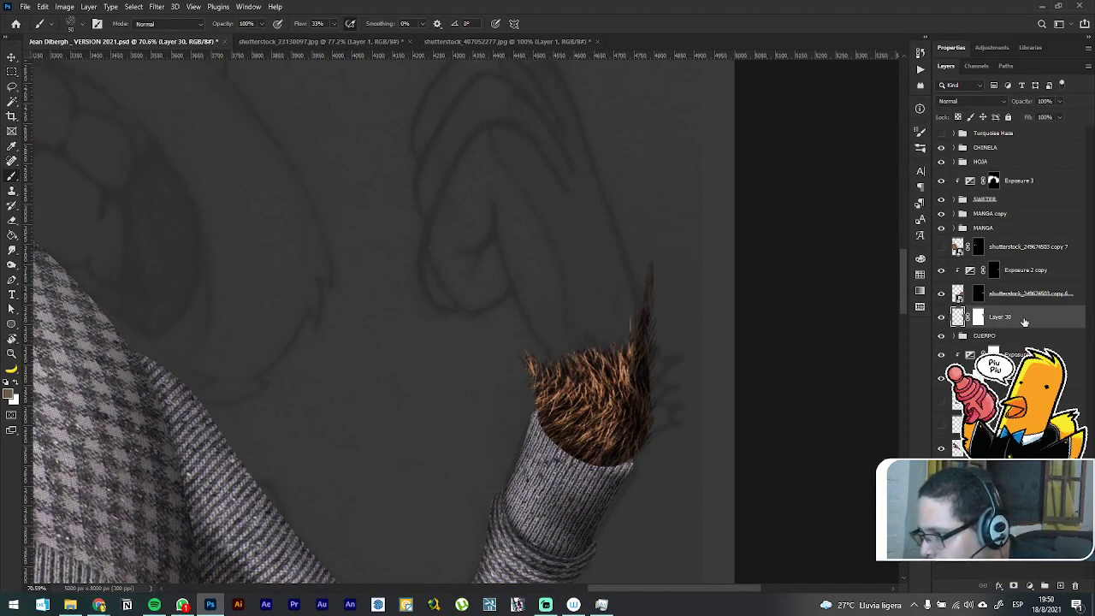
pyautogui.hotkey('ctrl', ',')
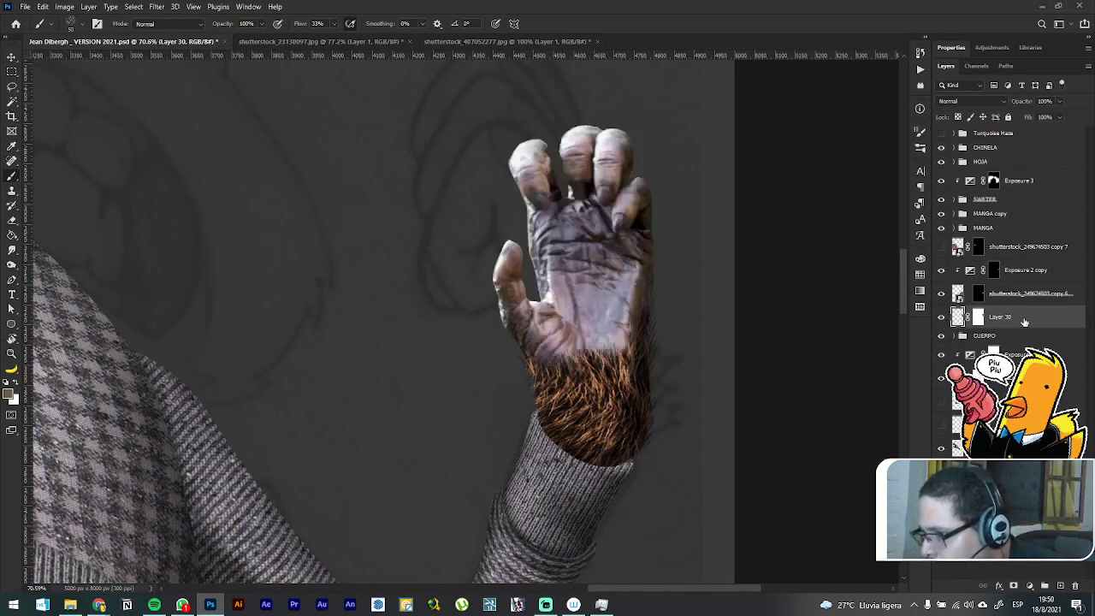
pyautogui.click(1029, 587)
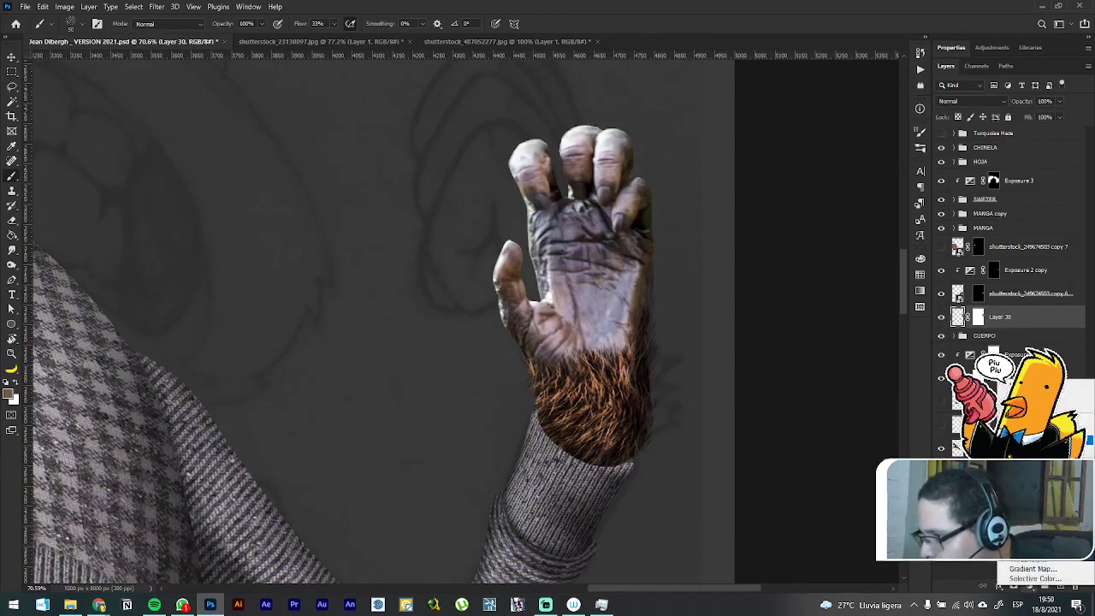
pyautogui.click(1031, 431)
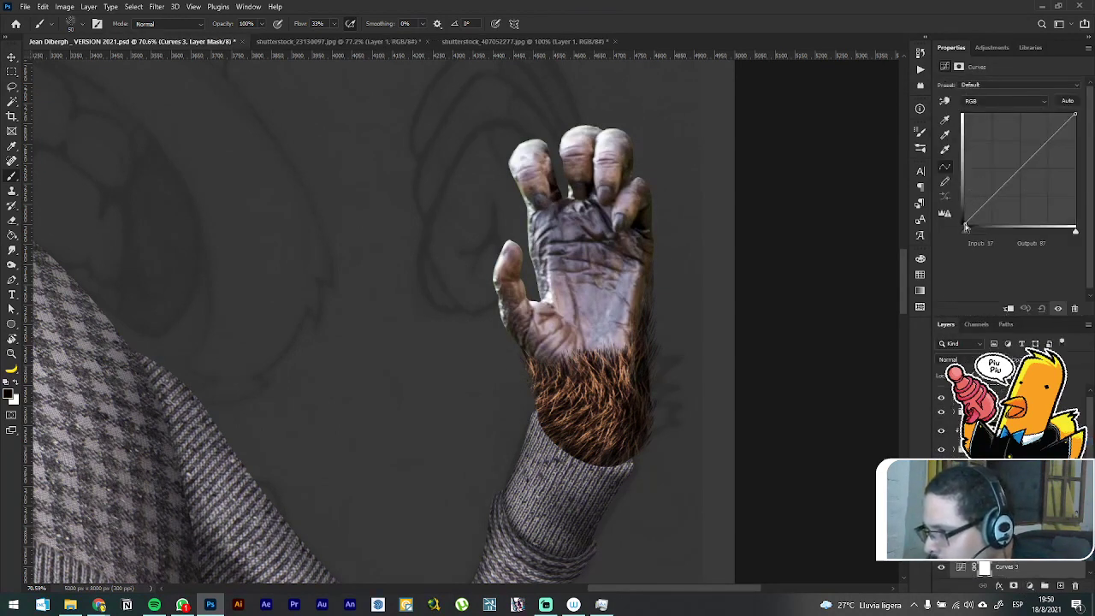
pyautogui.moveTo(966, 228)
pyautogui.mouseDown()
pyautogui.moveTo(991, 216)
pyautogui.moveTo(970, 224)
pyautogui.mouseUp()
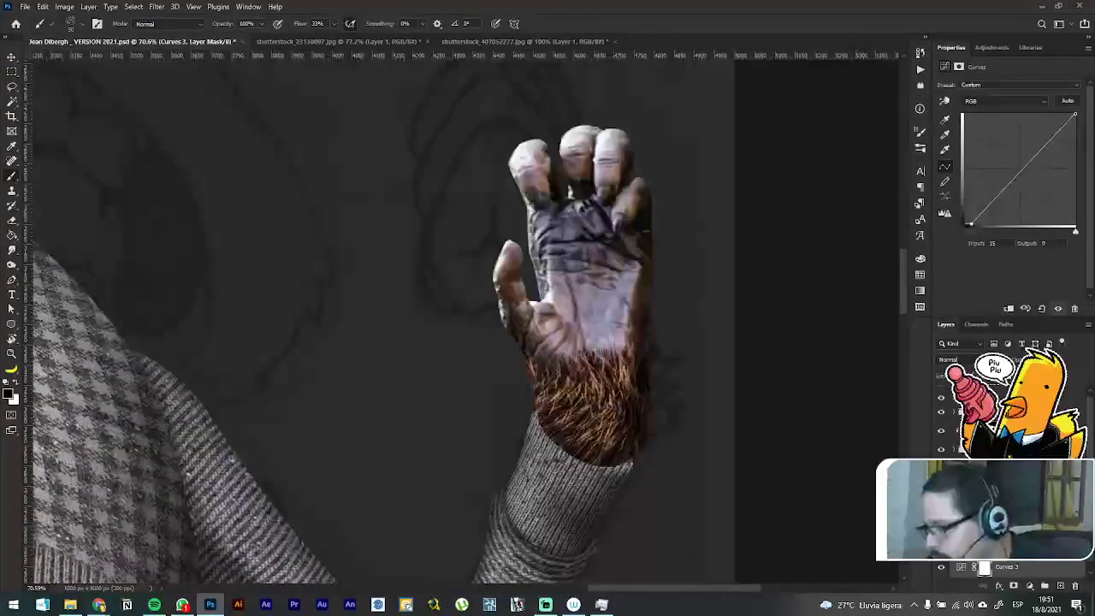
pyautogui.rightClick(1019, 568)
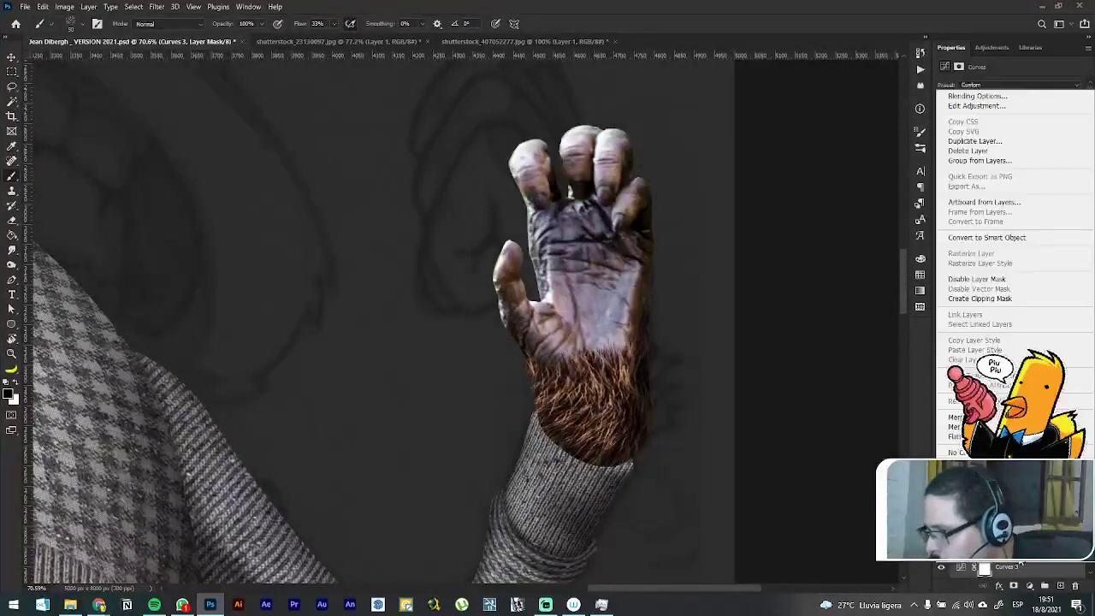
pyautogui.click(983, 300)
pyautogui.scroll(-1, 1010, 479)
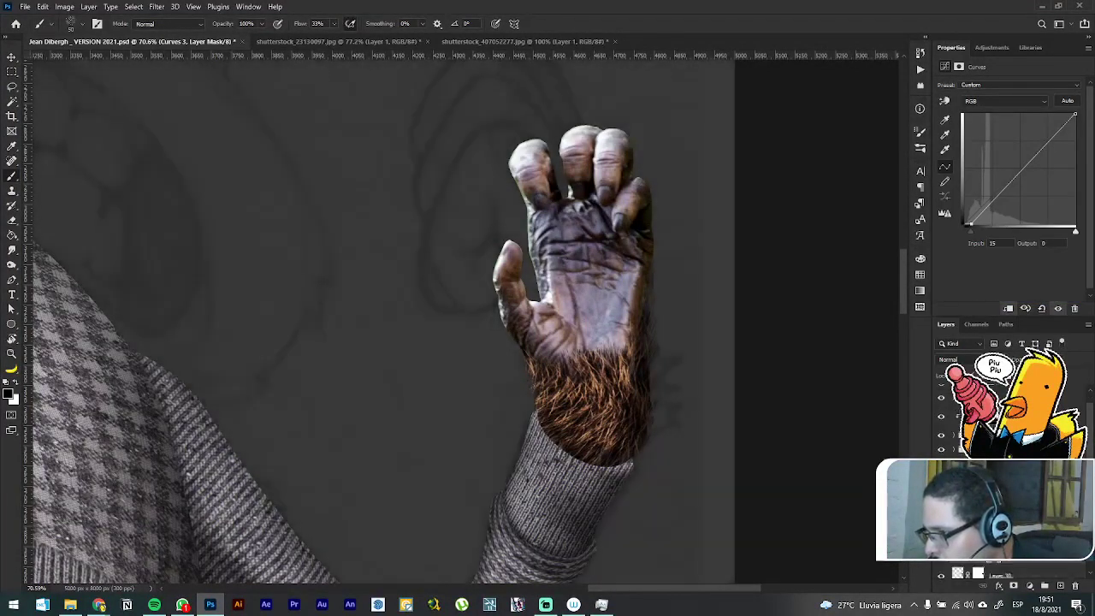
pyautogui.scroll(-1, 969, 213)
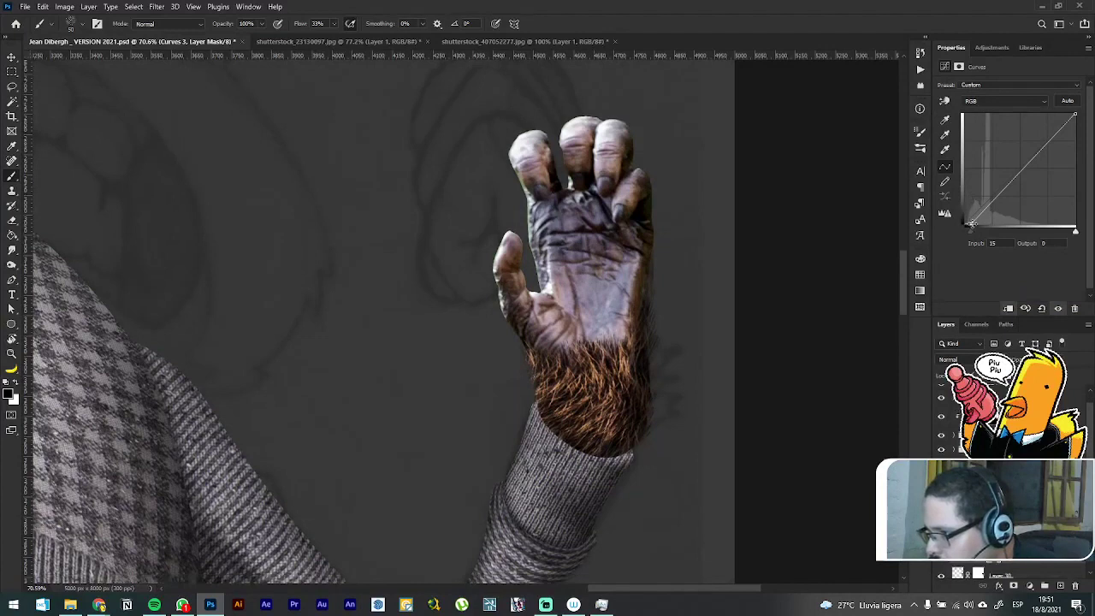
# Step: Reset the Curves black point to 0 and lower the white point's output to 207 to dull the hand's highlights
pyautogui.moveTo(971, 224)
pyautogui.mouseDown()
pyautogui.moveTo(1006, 219)
pyautogui.moveTo(952, 233)
pyautogui.moveTo(999, 188)
pyautogui.moveTo(961, 237)
pyautogui.mouseUp()
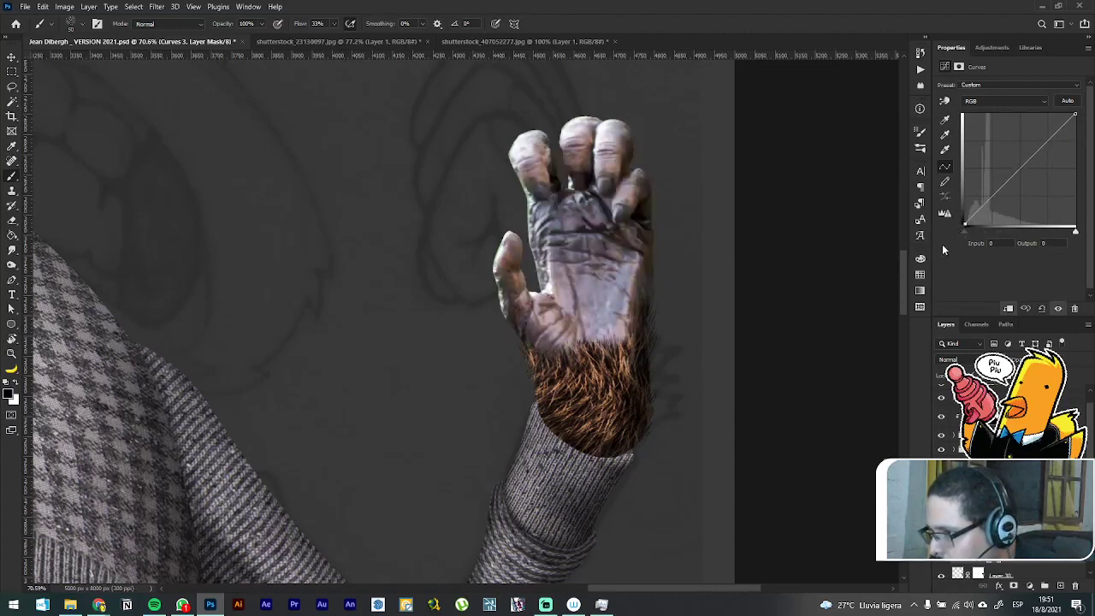
pyautogui.click(945, 102)
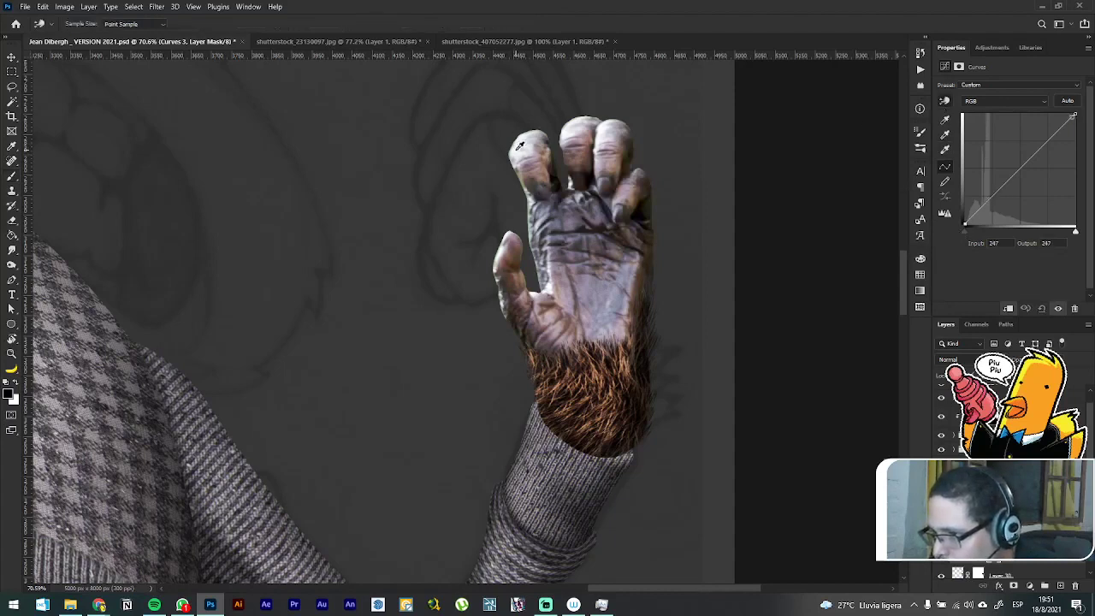
pyautogui.moveTo(516, 161)
pyautogui.mouseDown()
pyautogui.moveTo(518, 188)
pyautogui.moveTo(518, 176)
pyautogui.mouseUp()
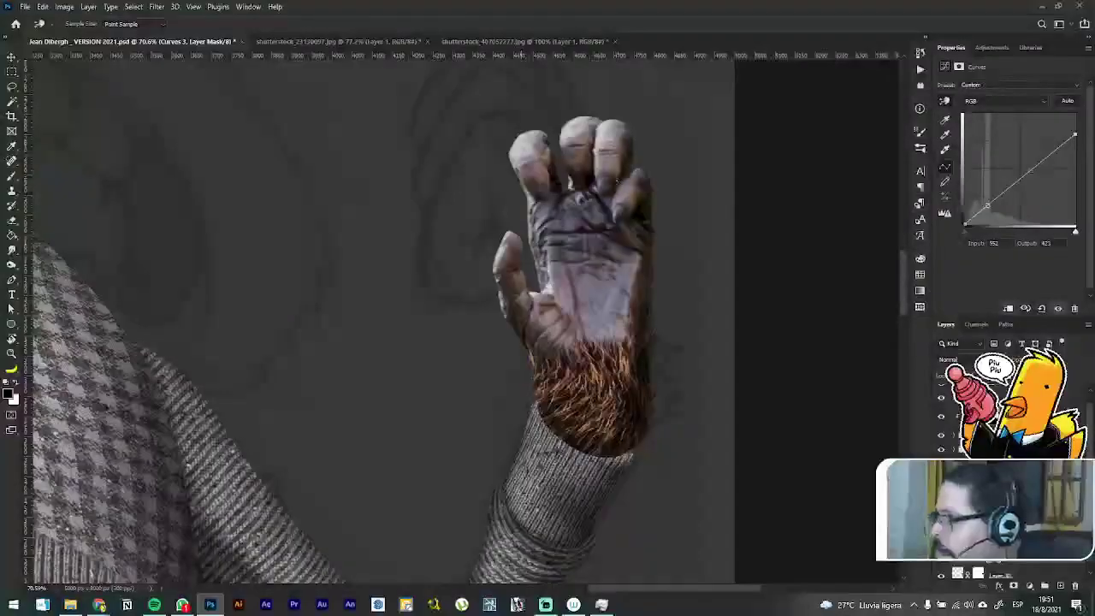
pyautogui.hotkey('ctrl', 'z')
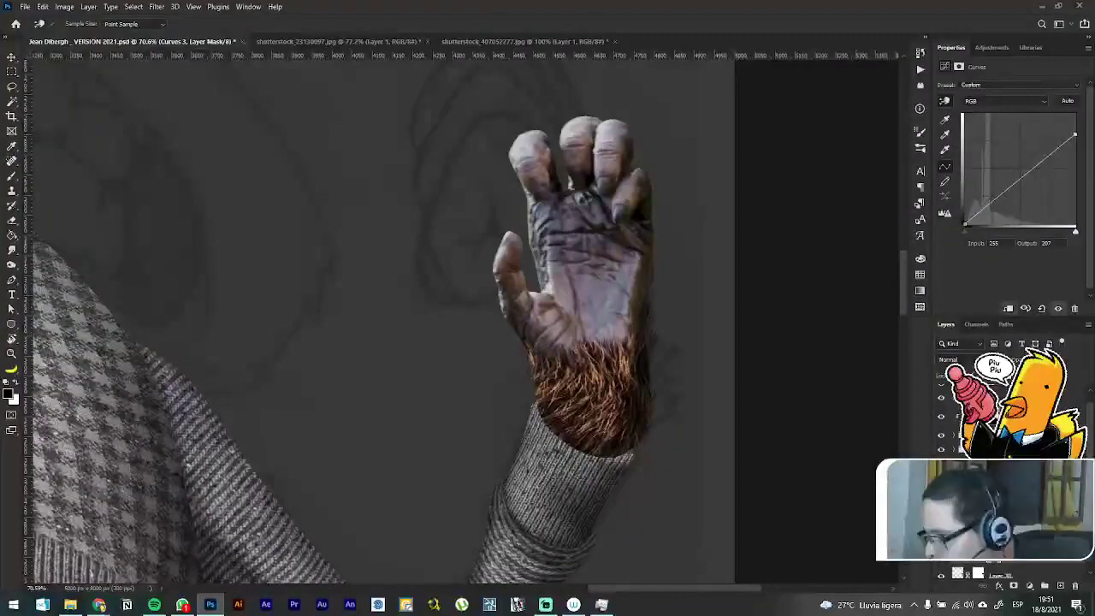
# Step: Place a duplicate of the Exposure 2 copy adjustment above the hand's Curves adjustment and clip it to the hand layer
pyautogui.hotkey('alt', '[')
pyautogui.press('b')
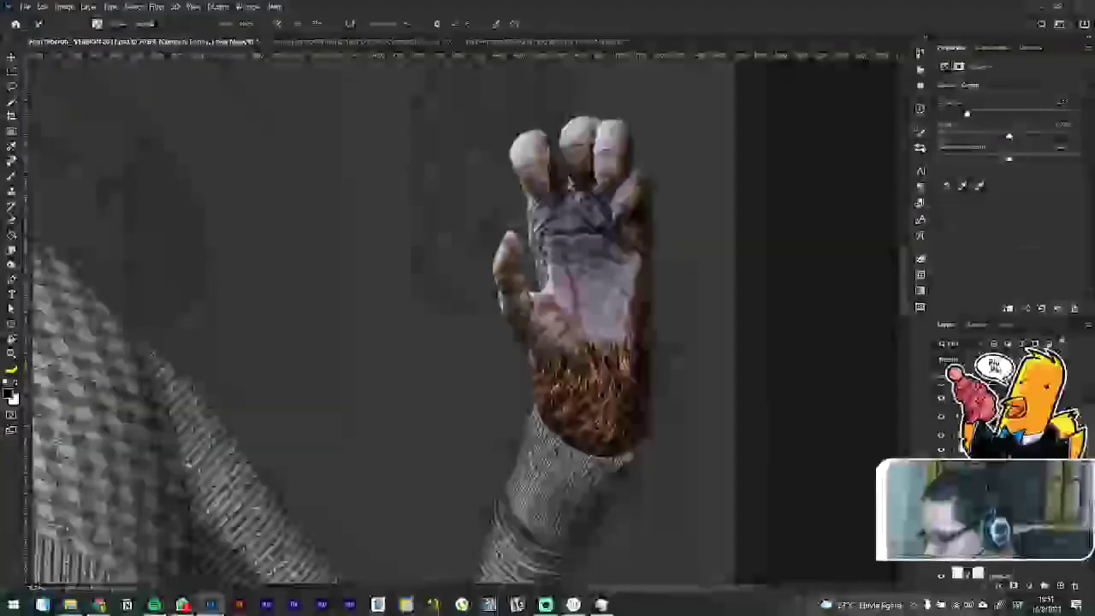
pyautogui.rightClick(1018, 416)
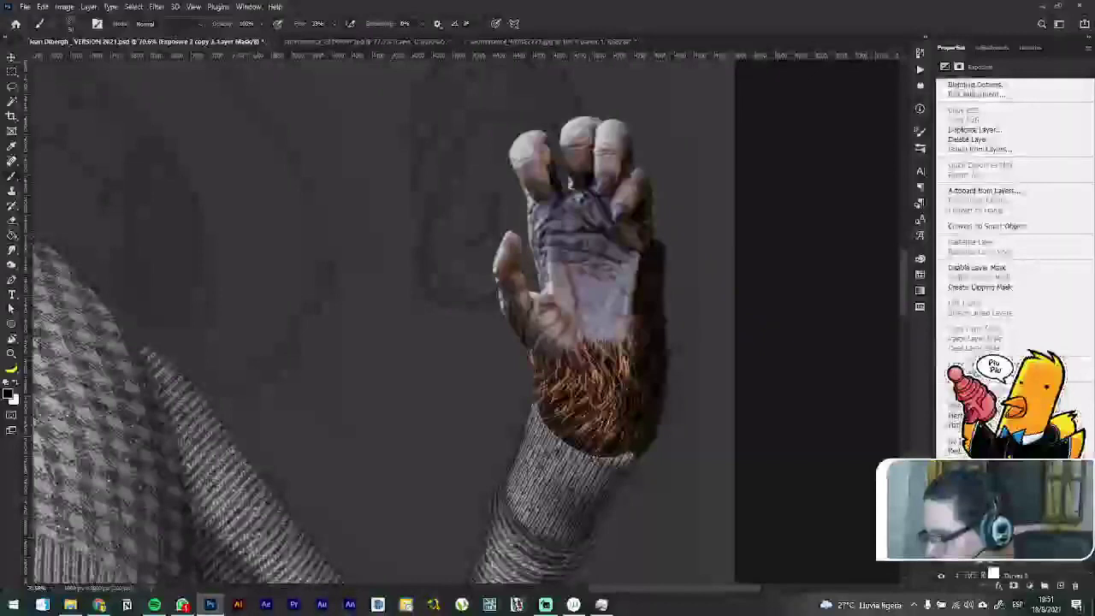
pyautogui.click(977, 289)
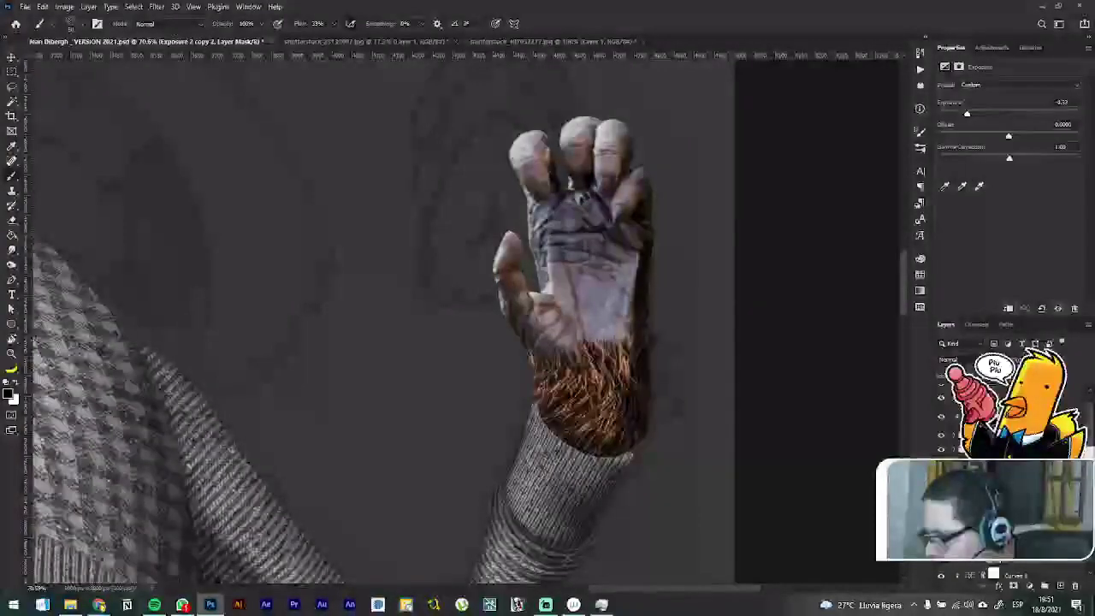
# Step: Replace the Exposure 2 copy 2 adjustment's mask with a new one filled with black
pyautogui.press('Delete')
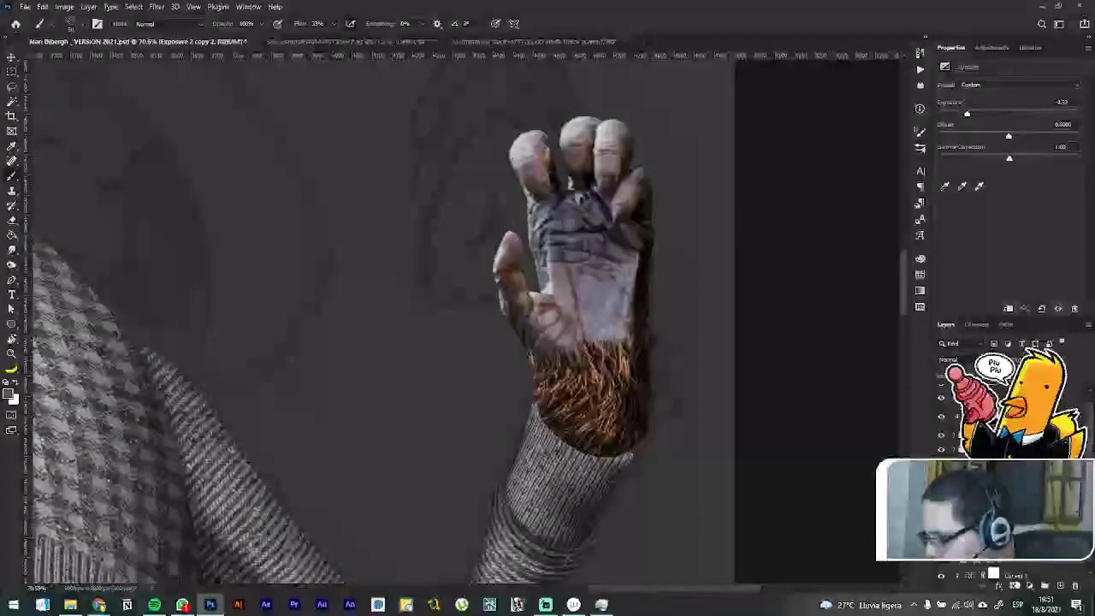
pyautogui.click(1014, 586)
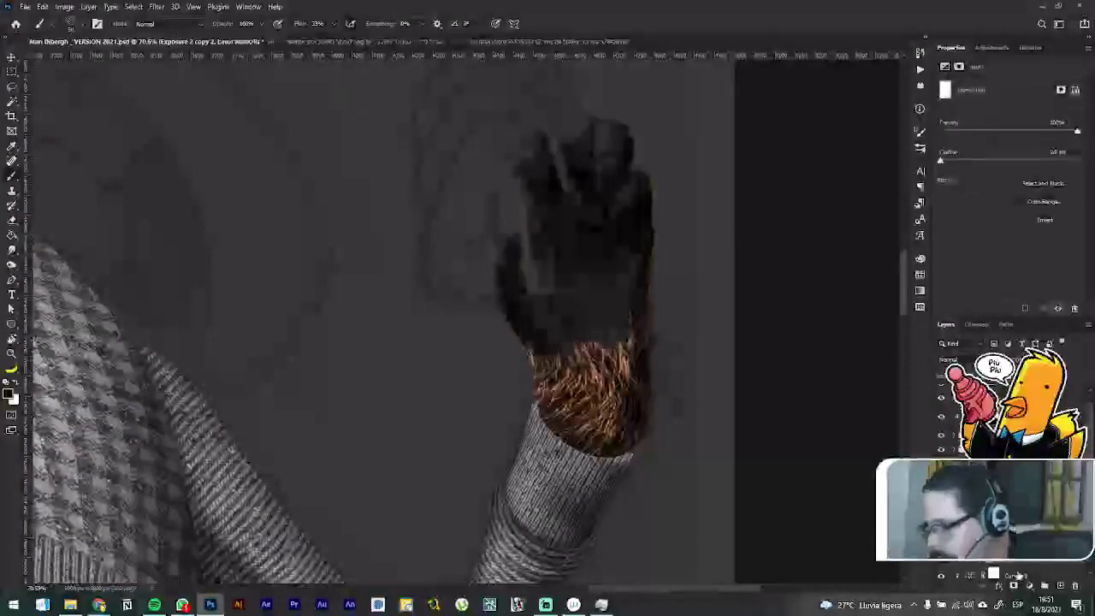
pyautogui.hotkey('ctrl', 'i')
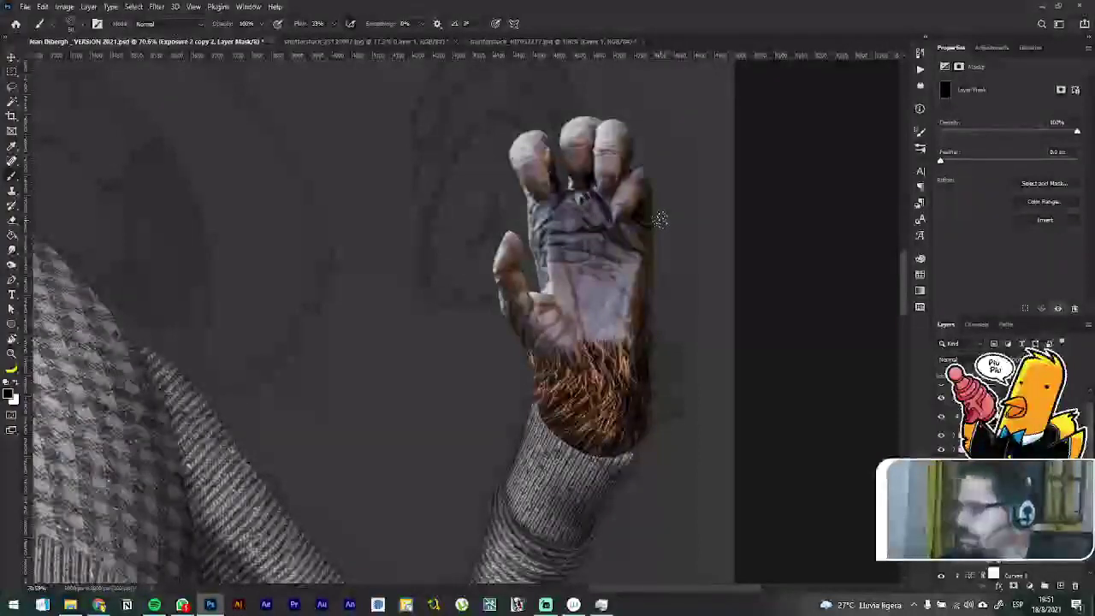
# Step: Choose the Soft Round brush with 0% hardness from the General Brushes set for painting the hand's shading
pyautogui.scroll(-3, 649, 185)
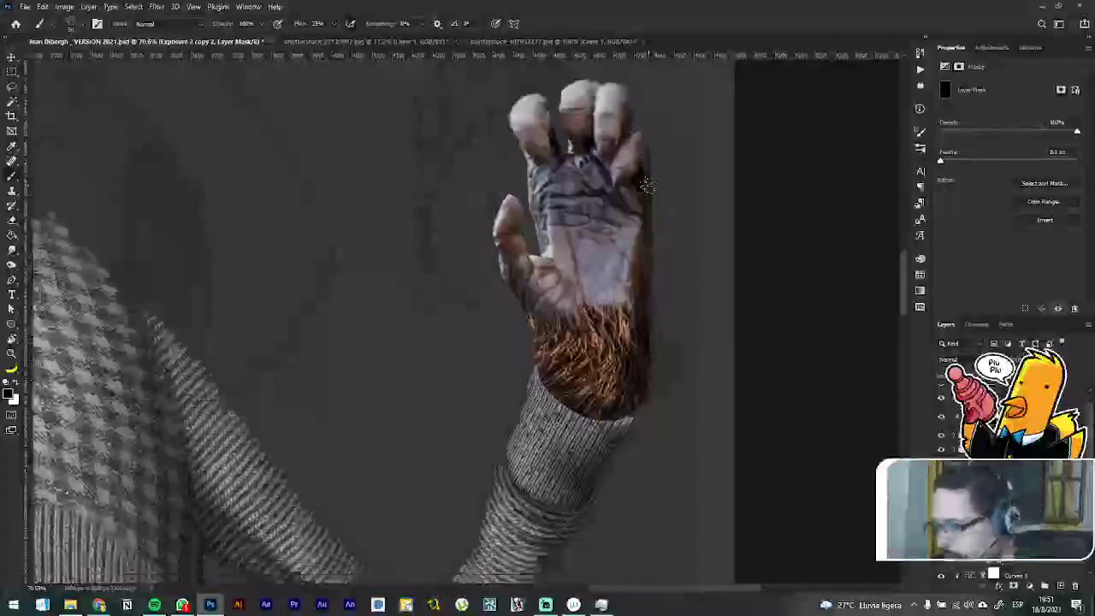
pyautogui.scroll(2, 648, 185)
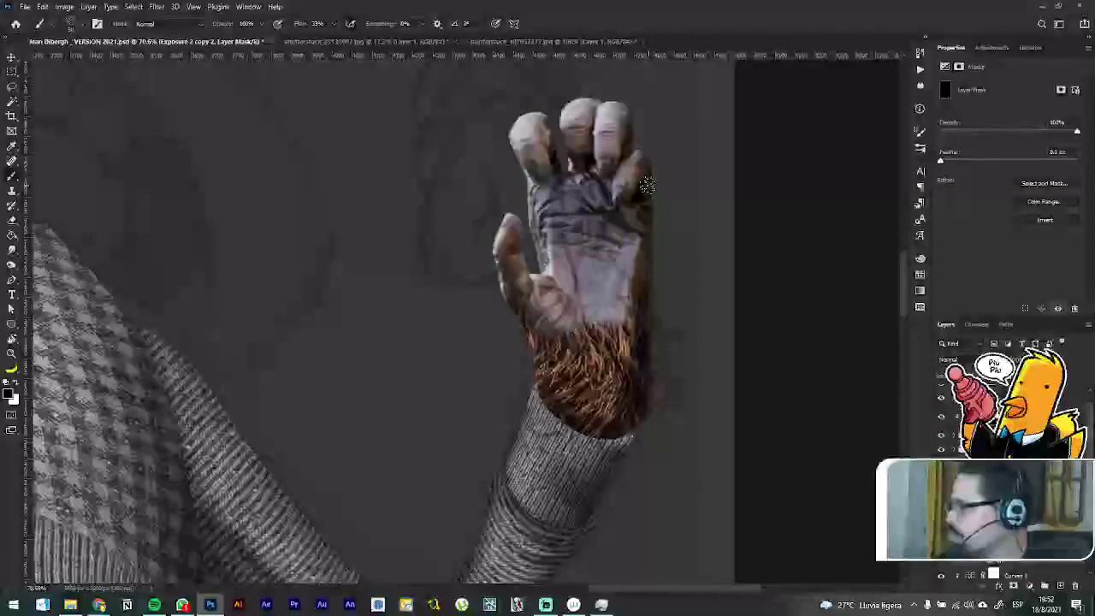
pyautogui.scroll(4, 646, 190)
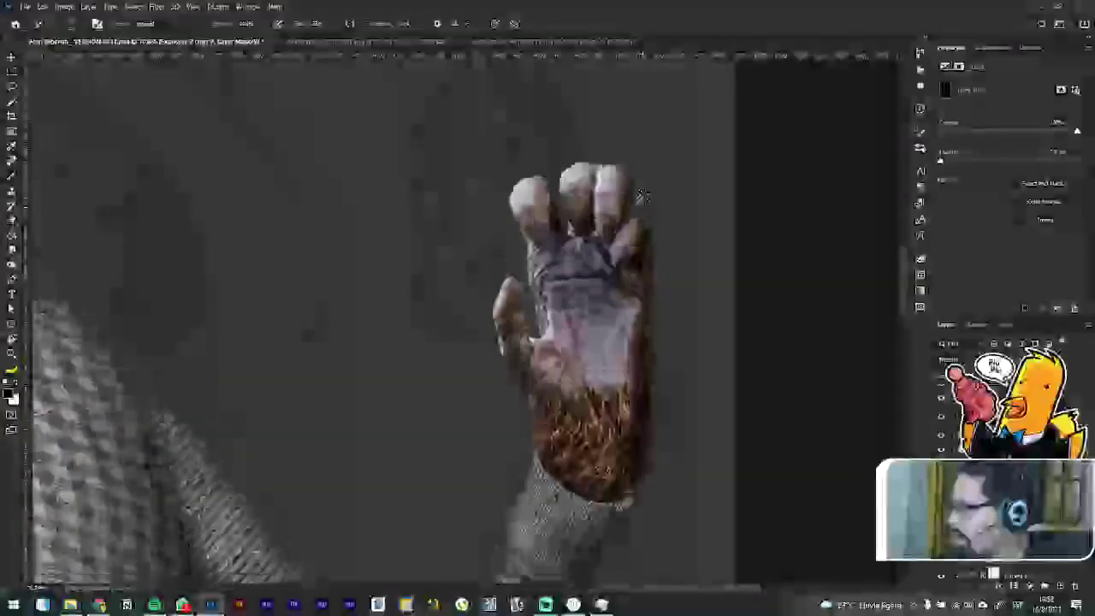
pyautogui.scroll(-2, 643, 197)
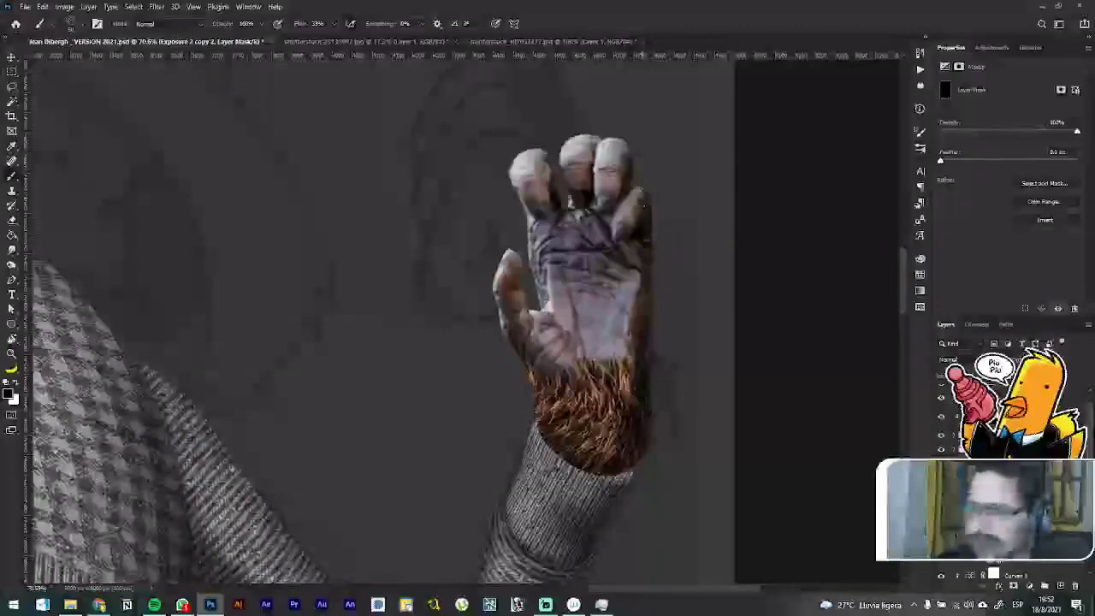
pyautogui.rightClick(390, 222)
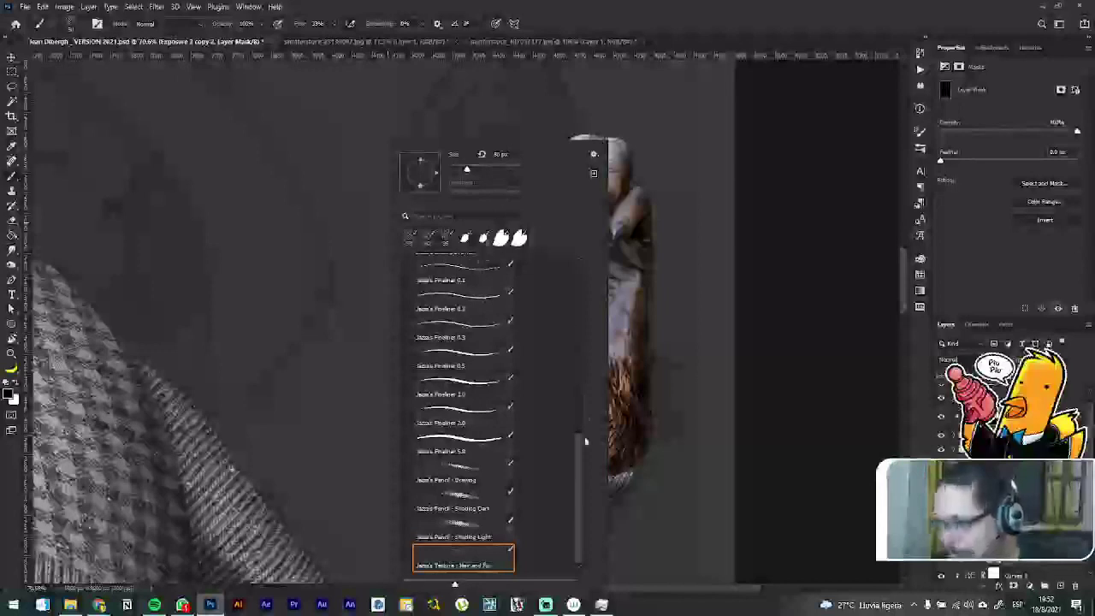
pyautogui.scroll(10, 585, 441)
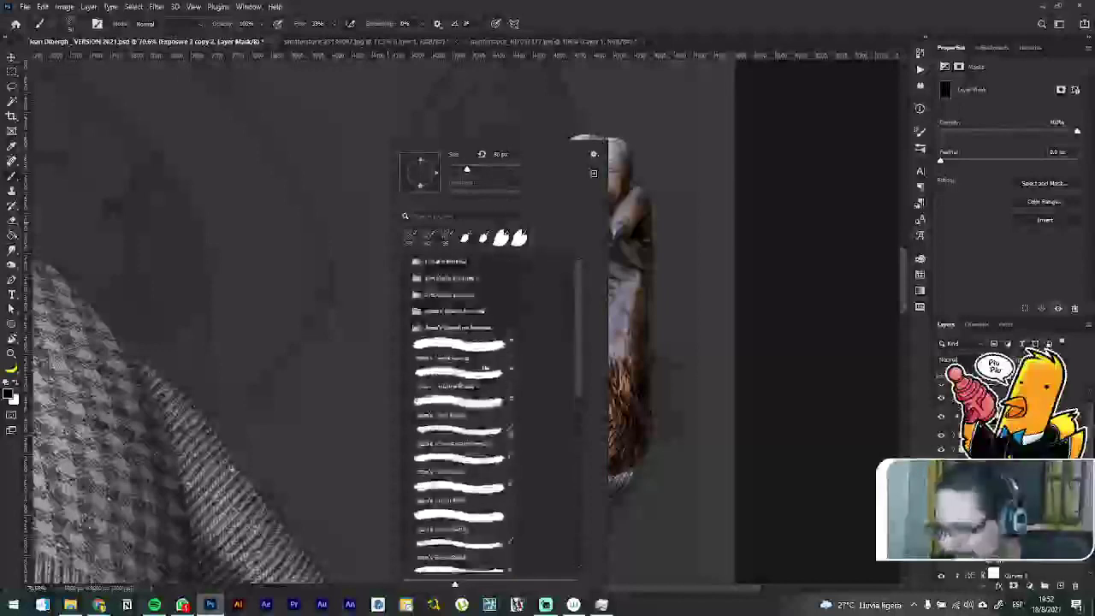
pyautogui.click(409, 261)
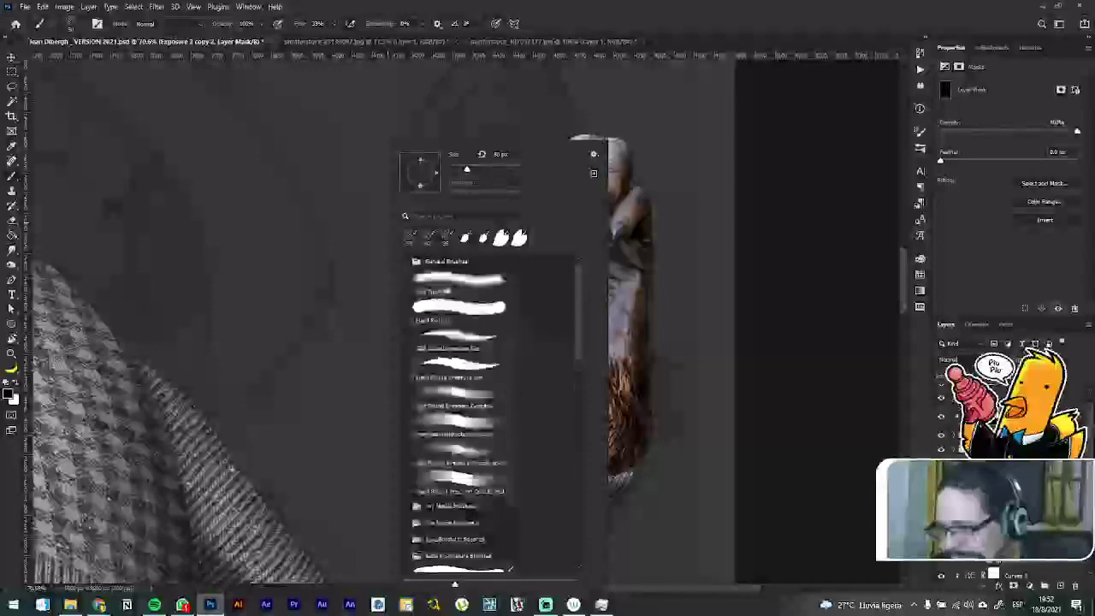
pyautogui.click(442, 287)
pyautogui.click(486, 169)
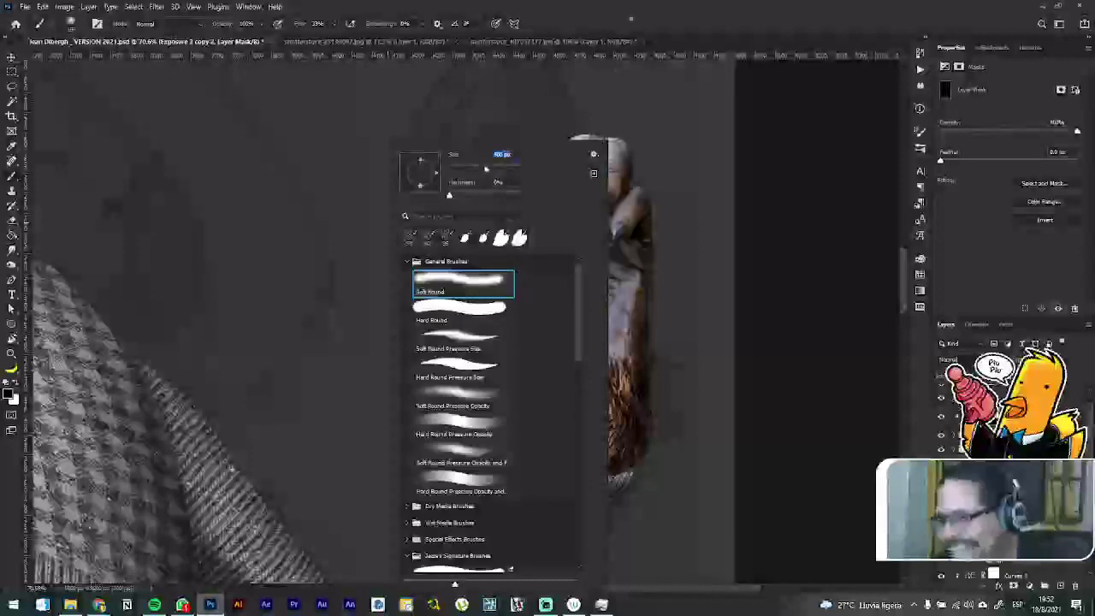
pyautogui.click(623, 27)
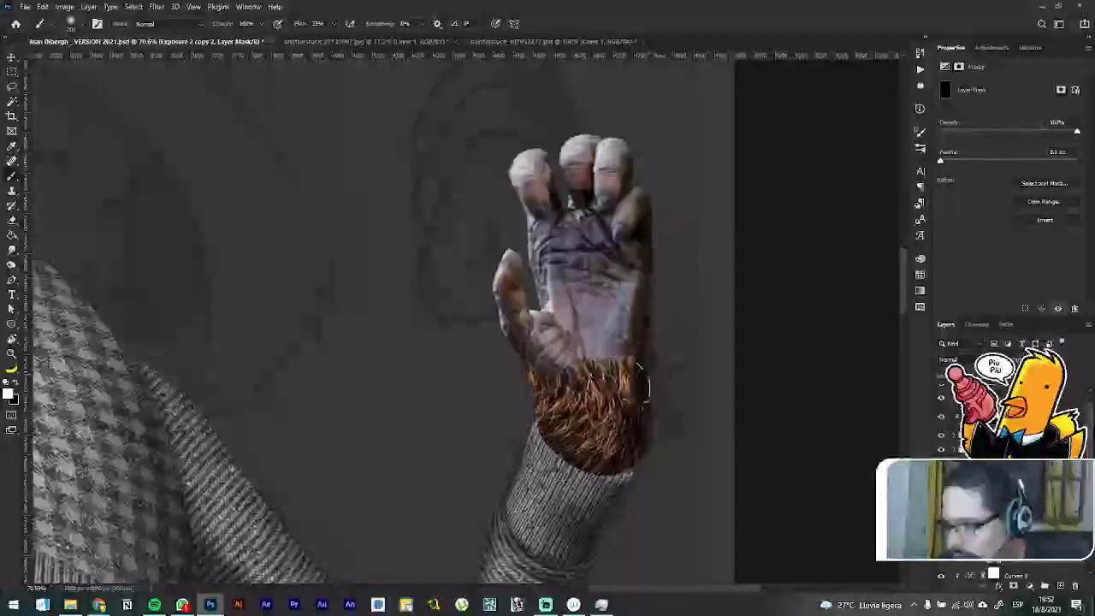
# Step: Undo the first stroke and paint soft white on the Exposure 2 copy 2 mask between the fingers and along the thumb
pyautogui.hotkey('ctrl', 'z')
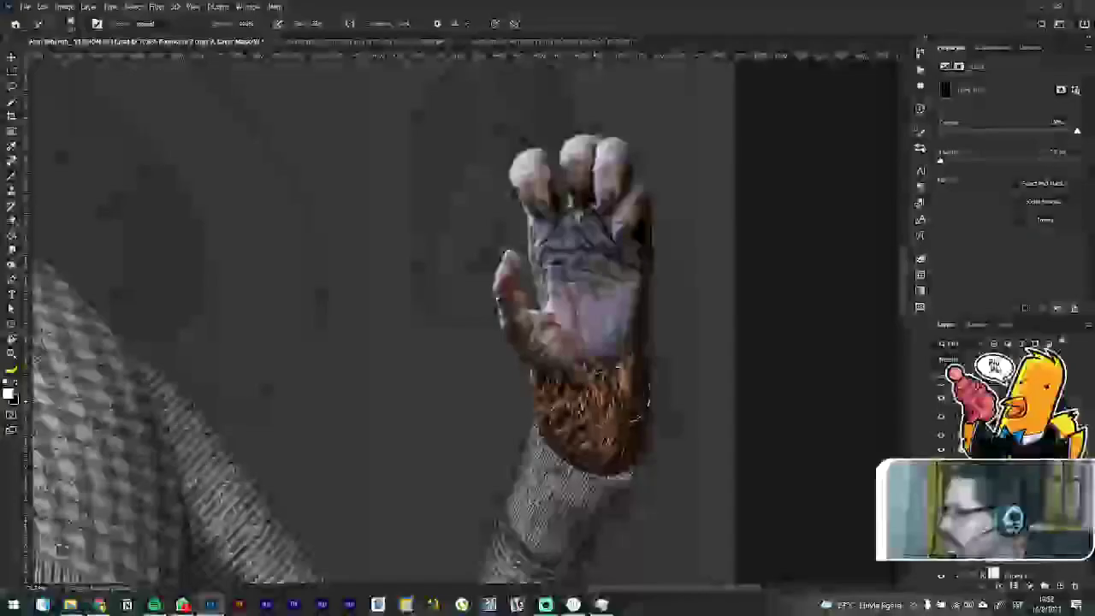
pyautogui.keyDown('shift'); pyautogui.click(624, 178); pyautogui.keyUp('shift')
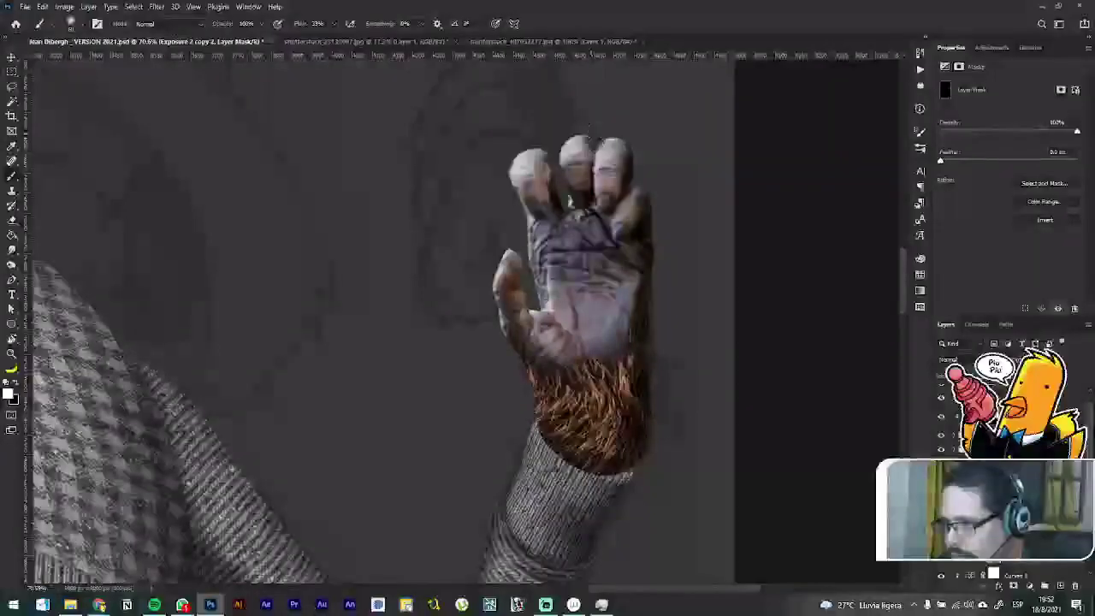
pyautogui.moveTo(569, 200); pyautogui.dragTo(553, 202)
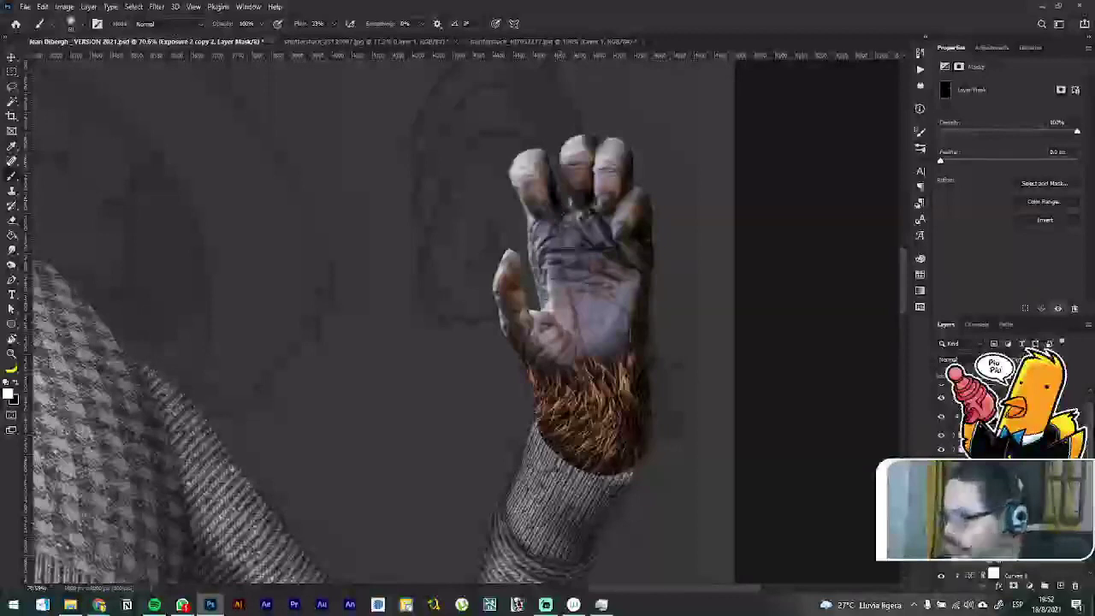
pyautogui.moveTo(513, 246); pyautogui.dragTo(531, 311)
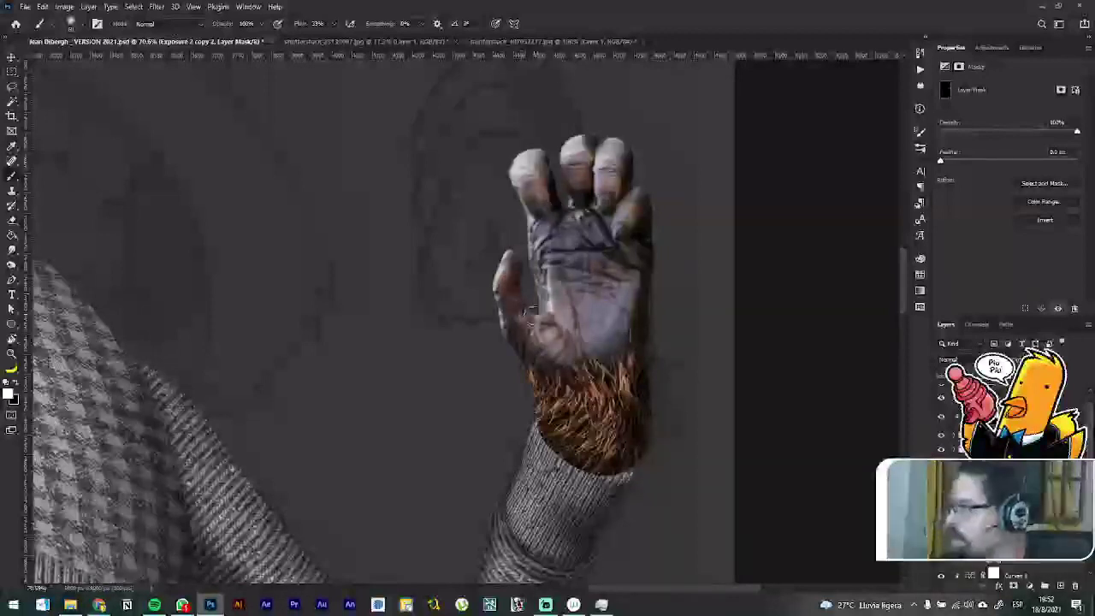
# Step: Examine the whole figure to judge how the shaded hand fits with the sleeve, sweater and body
pyautogui.scroll(-3, 535, 381)
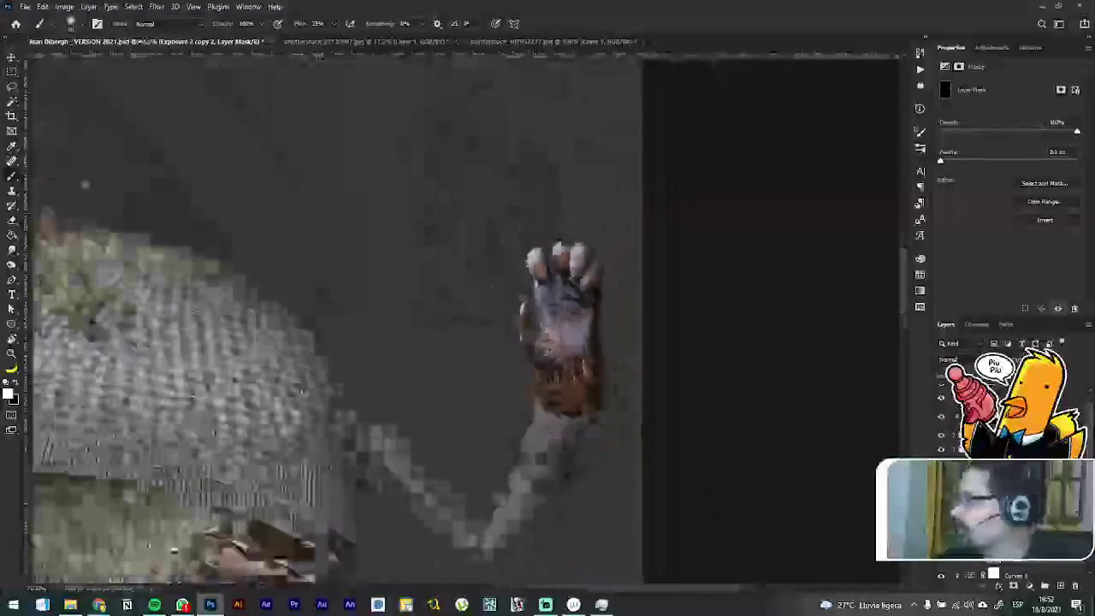
pyautogui.scroll(-5, 556, 342)
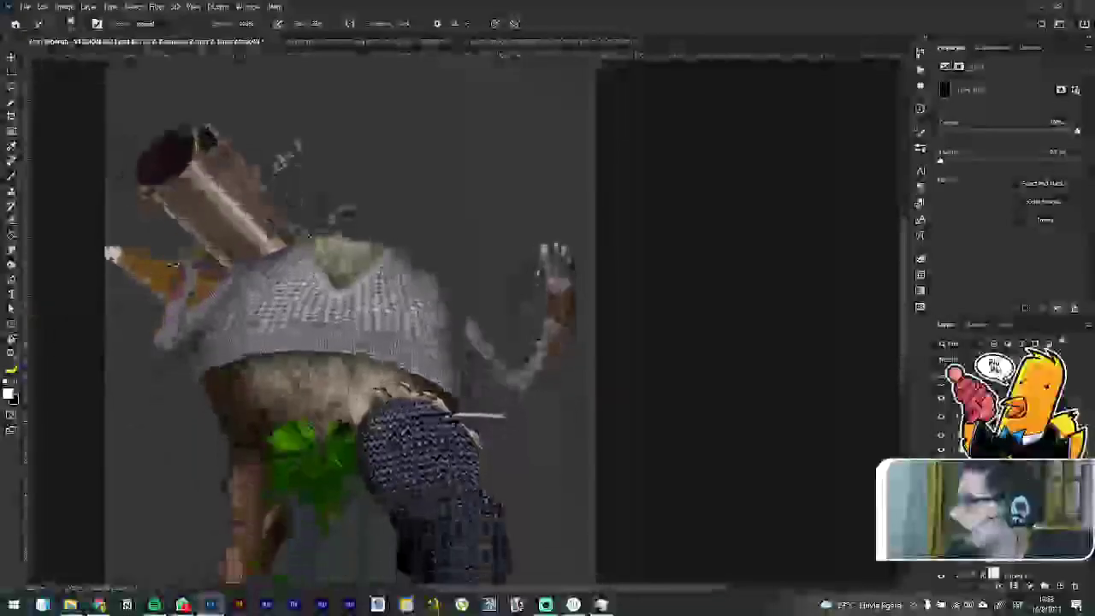
pyautogui.scroll(-2, 537, 346)
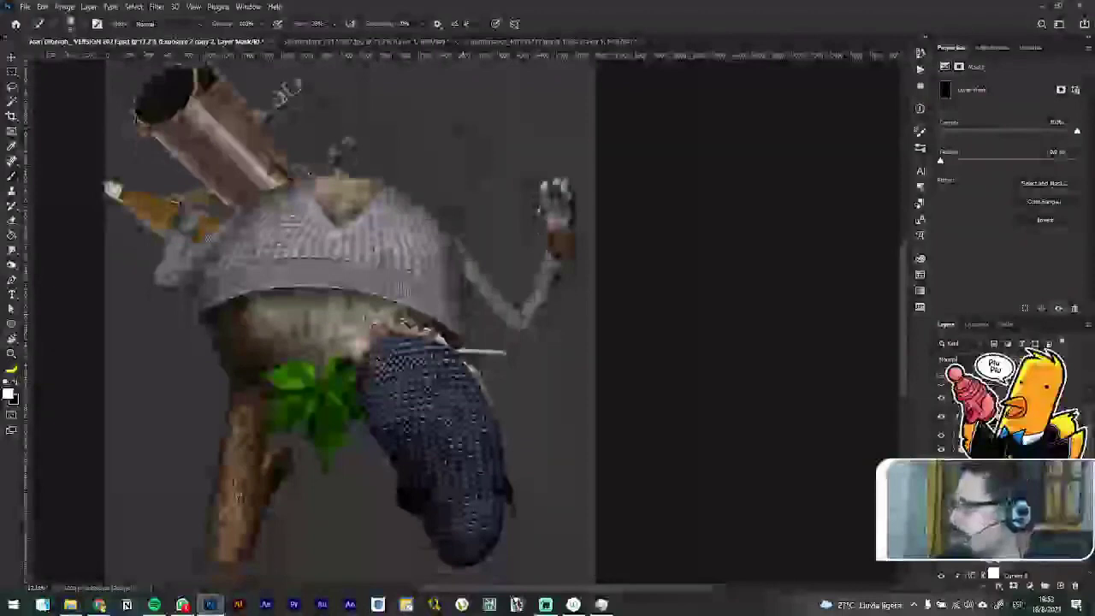
pyautogui.scroll(-2, 531, 342)
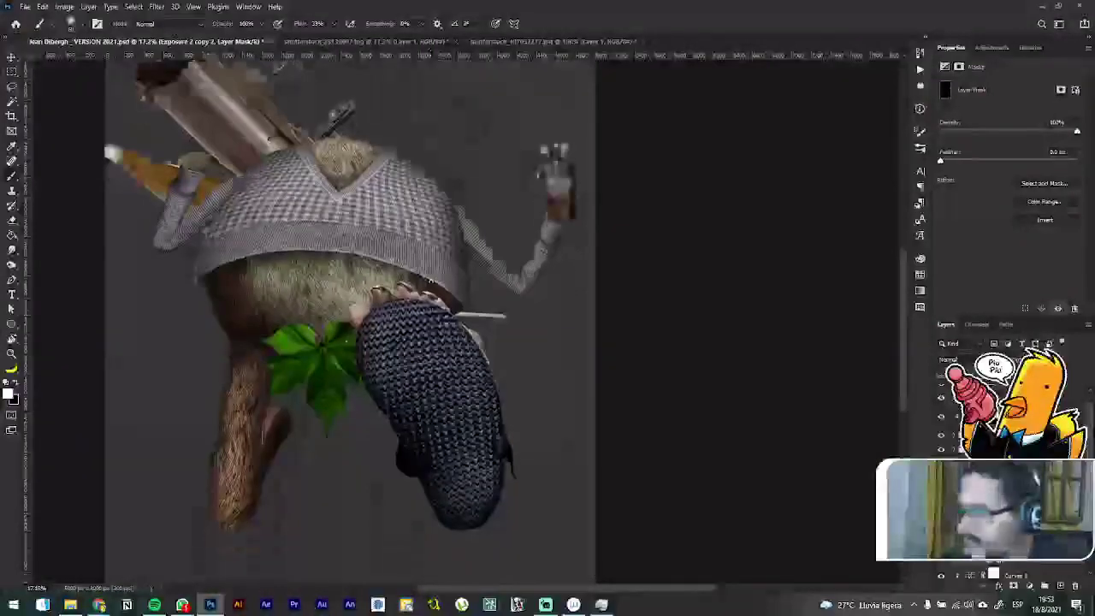
pyautogui.scroll(-1, 343, 325)
pyautogui.scroll(-1, 343, 325)
pyautogui.scroll(3, 342, 325)
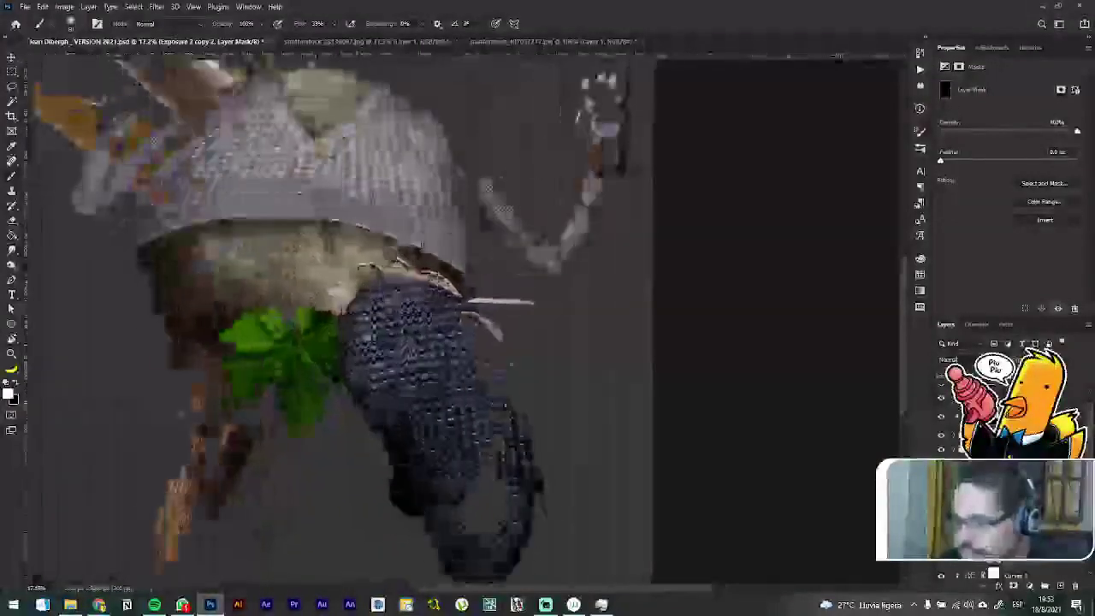
pyautogui.scroll(1, 342, 325)
pyautogui.scroll(-2, 343, 325)
pyautogui.scroll(1, 342, 325)
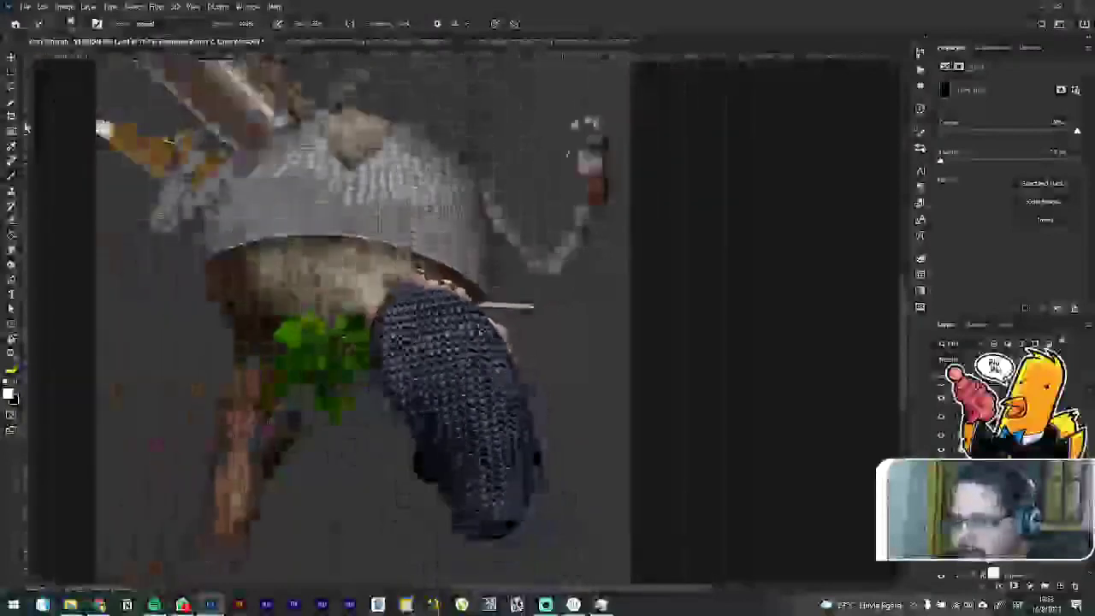
pyautogui.click(11, 57)
pyautogui.scroll(1, 453, 274)
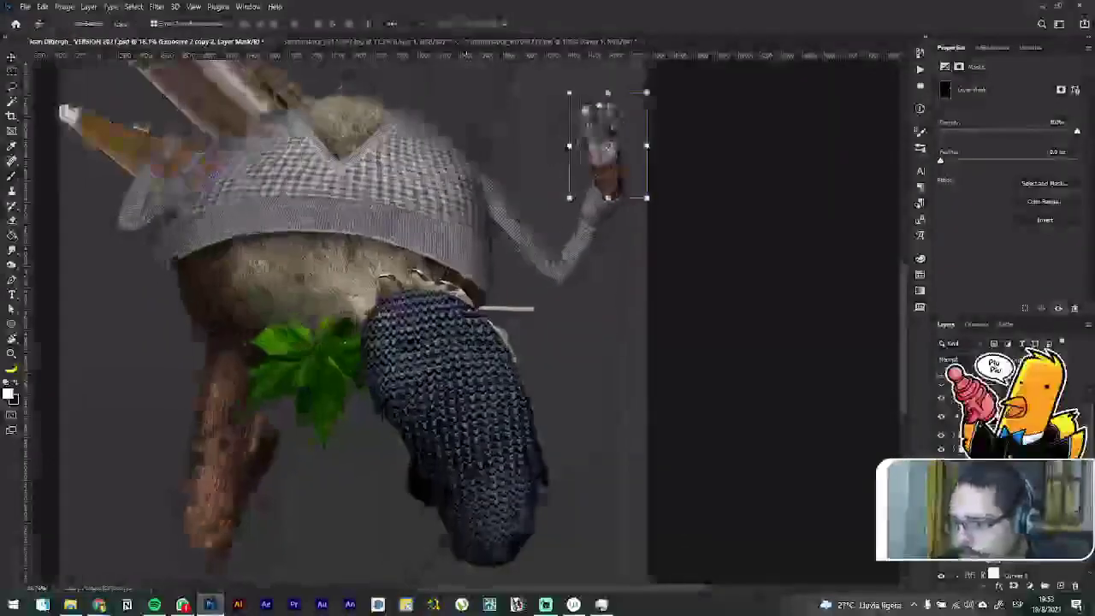
pyautogui.scroll(1, 342, 325)
pyautogui.scroll(-3, 342, 325)
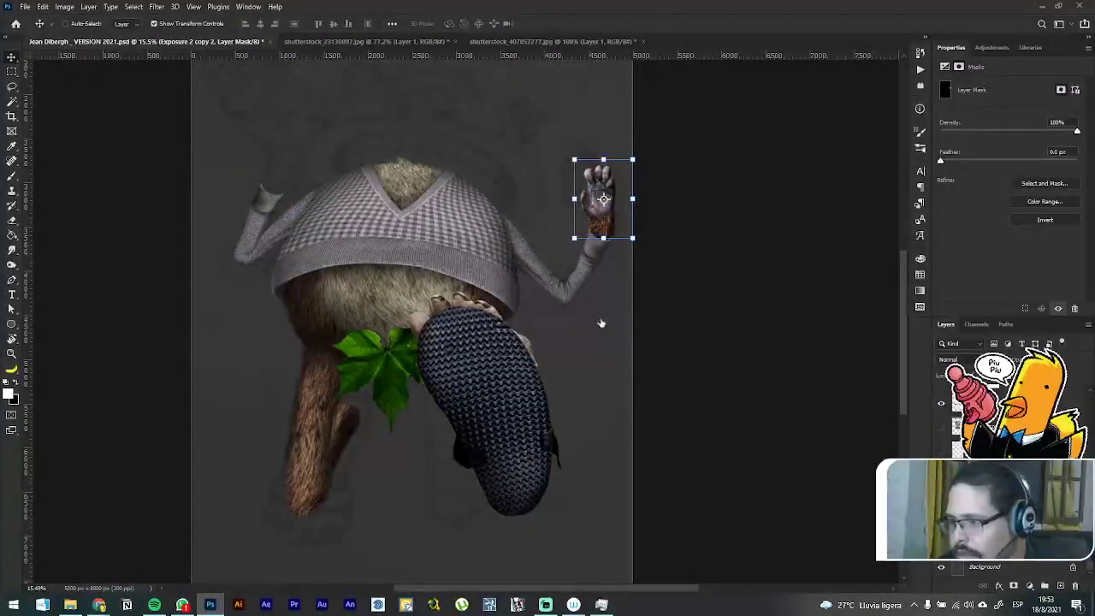
pyautogui.scroll(3, 560, 169)
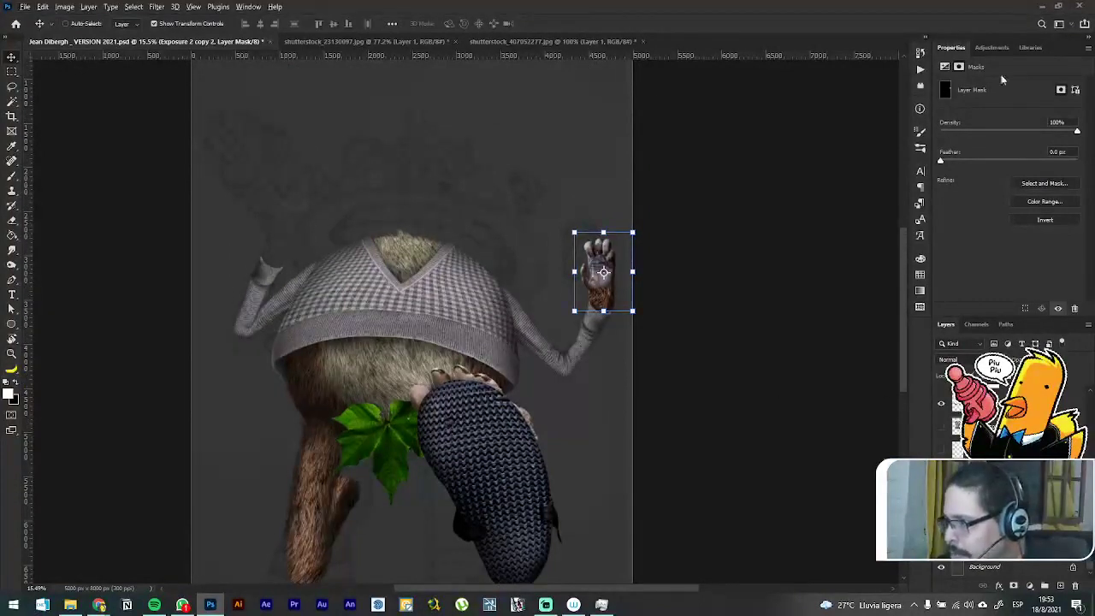
# Step: Group the hand and wrist layers from shutterstock copy 7 down to Layer 30, and toggle the group's visibility to check its contents
pyautogui.doubleClick(955, 49)
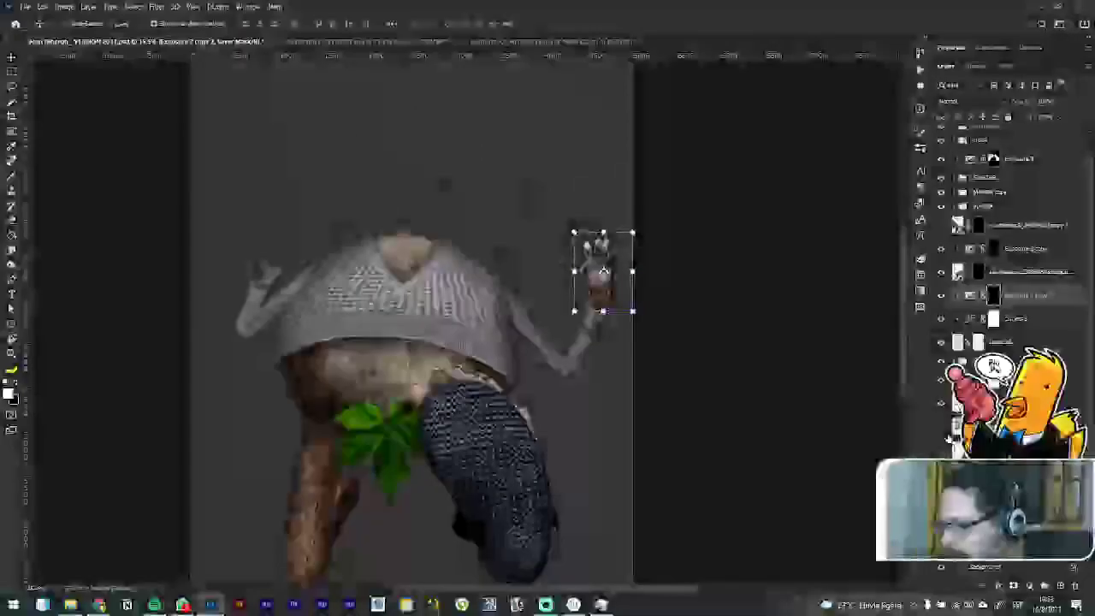
pyautogui.scroll(2, 426, 416)
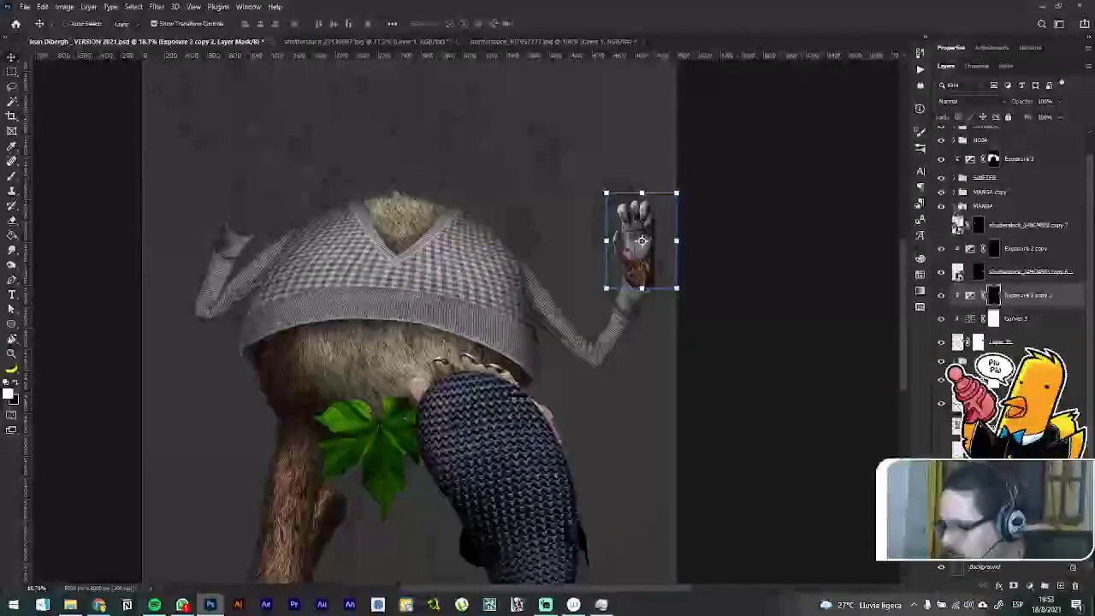
pyautogui.click(997, 226)
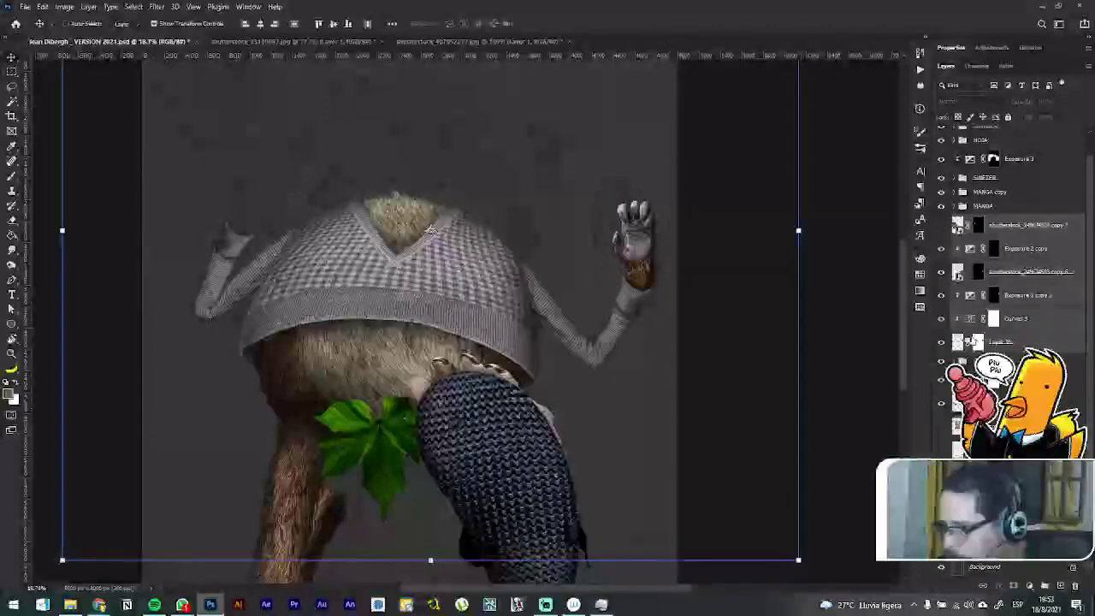
pyautogui.hotkey('ctrl', 'g')
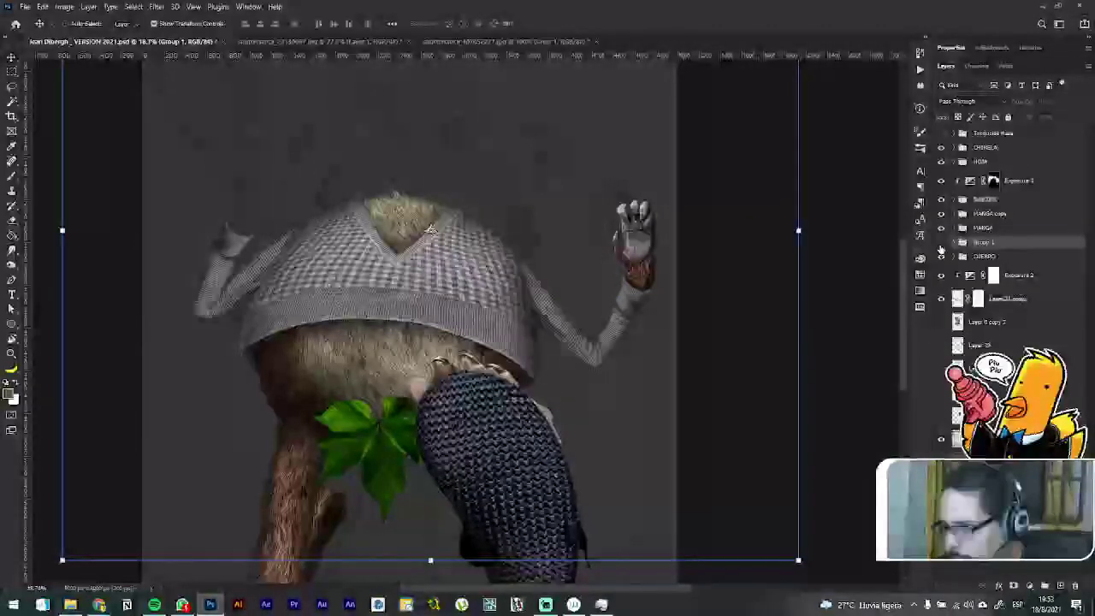
pyautogui.click(941, 244)
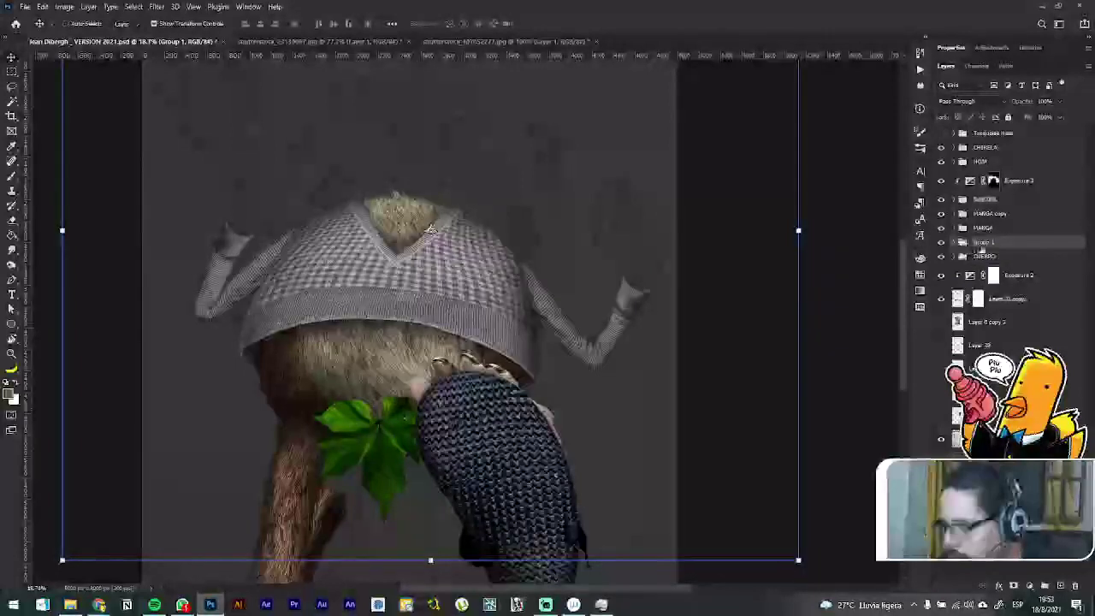
pyautogui.click(941, 244)
# Step: Rename the new hand group as MANO DE LA DERECHA
pyautogui.doubleClick(983, 243)
pyautogui.write('MANO DE DERECHA')
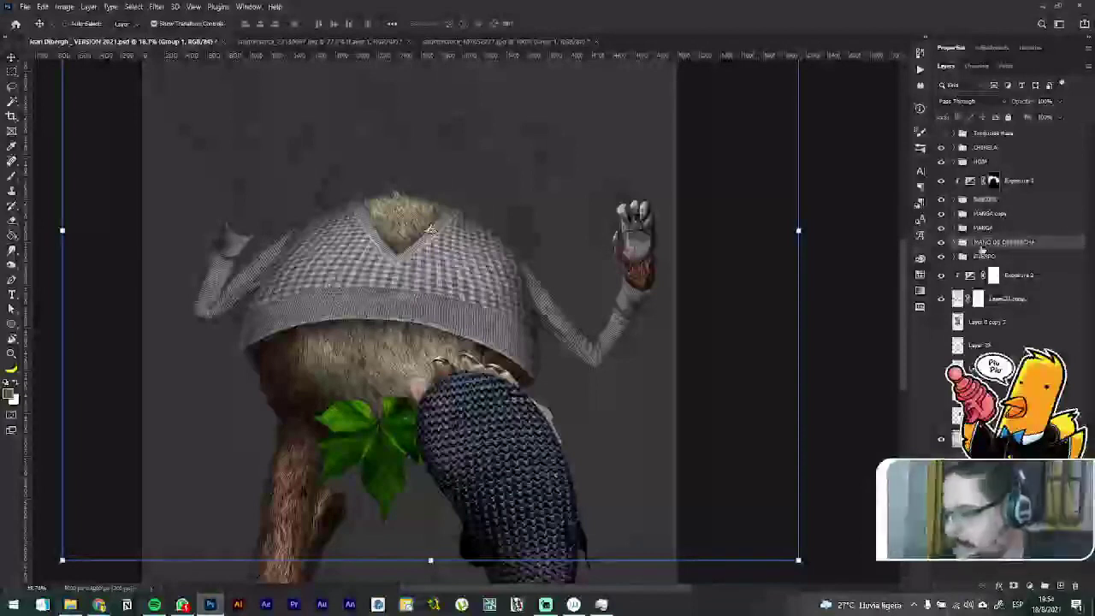
pyautogui.click(981, 247)
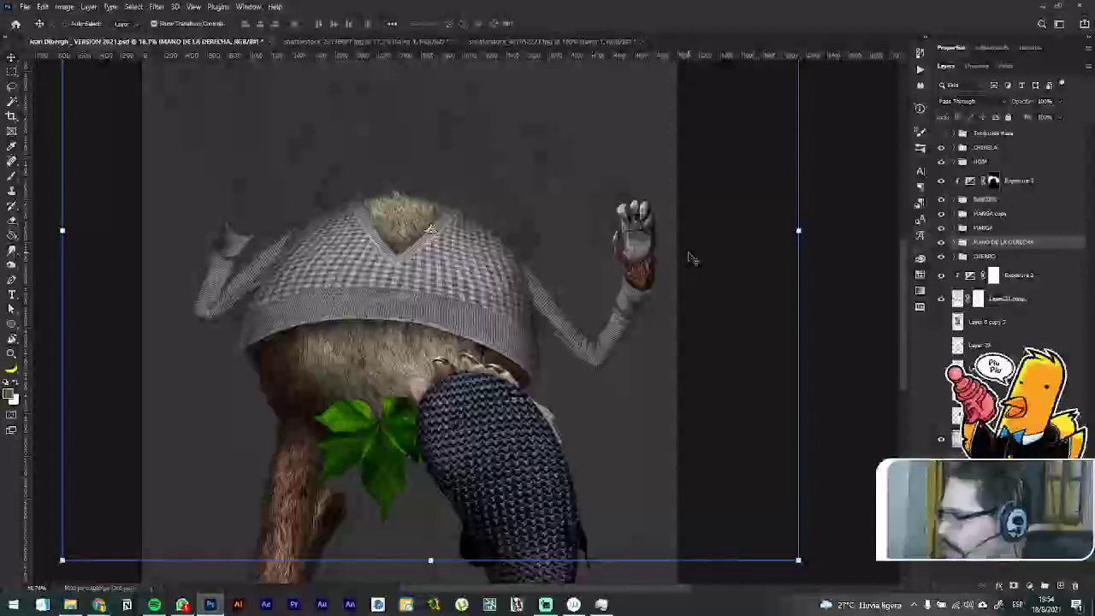
# Step: Move the shutterstock_249674503 copy 7 layer out above the MANO DE LA DERECHA group and select the copy 6 layer's mask
pyautogui.scroll(8, 659, 276)
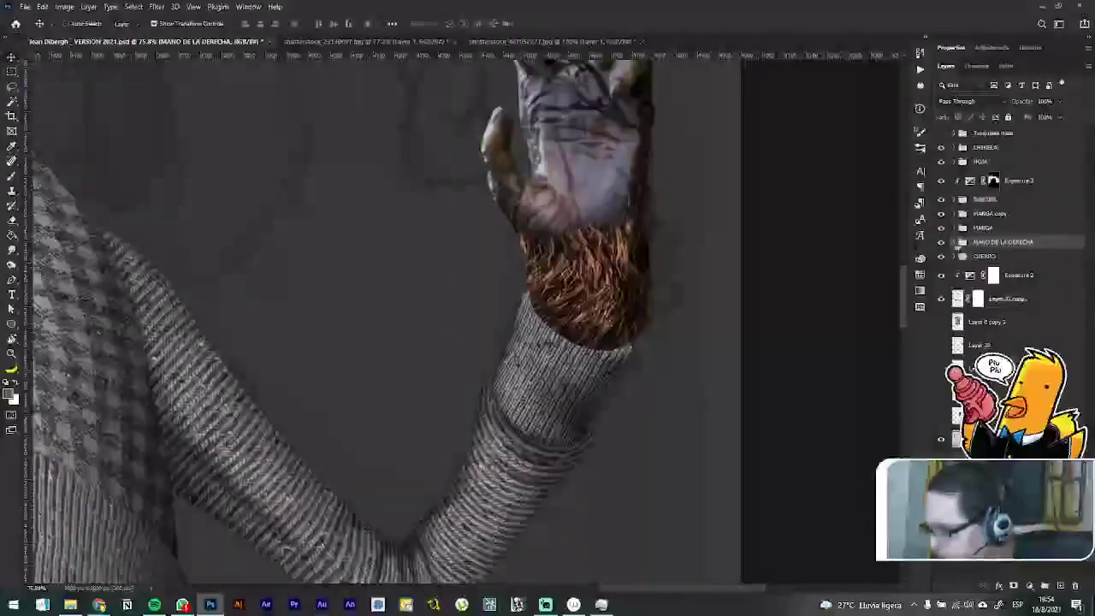
pyautogui.click(953, 243)
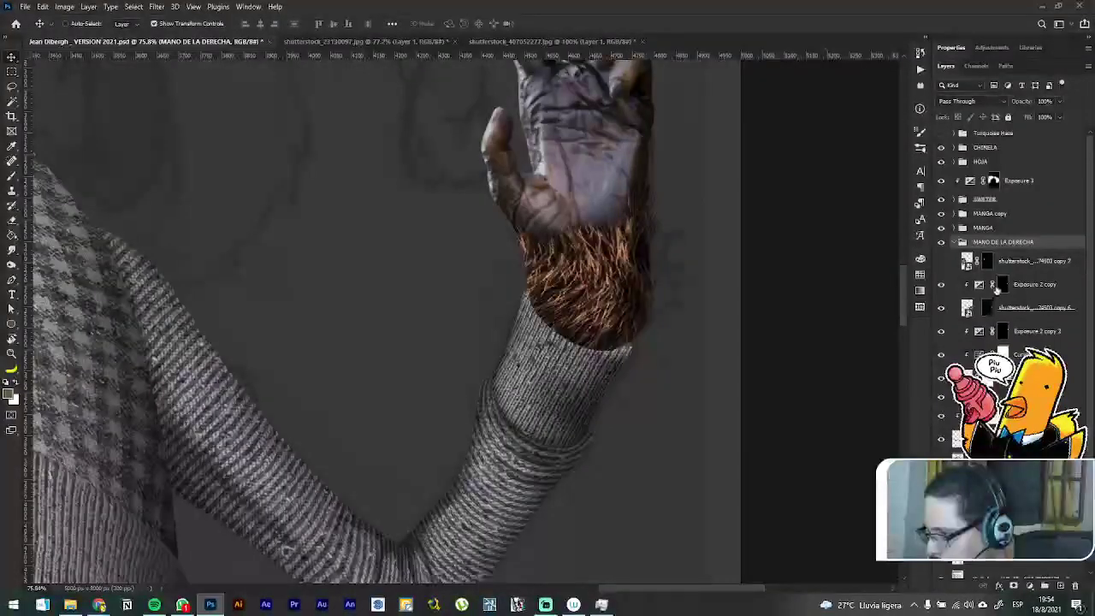
pyautogui.moveTo(1001, 258); pyautogui.dragTo(952, 238)
pyautogui.click(988, 312)
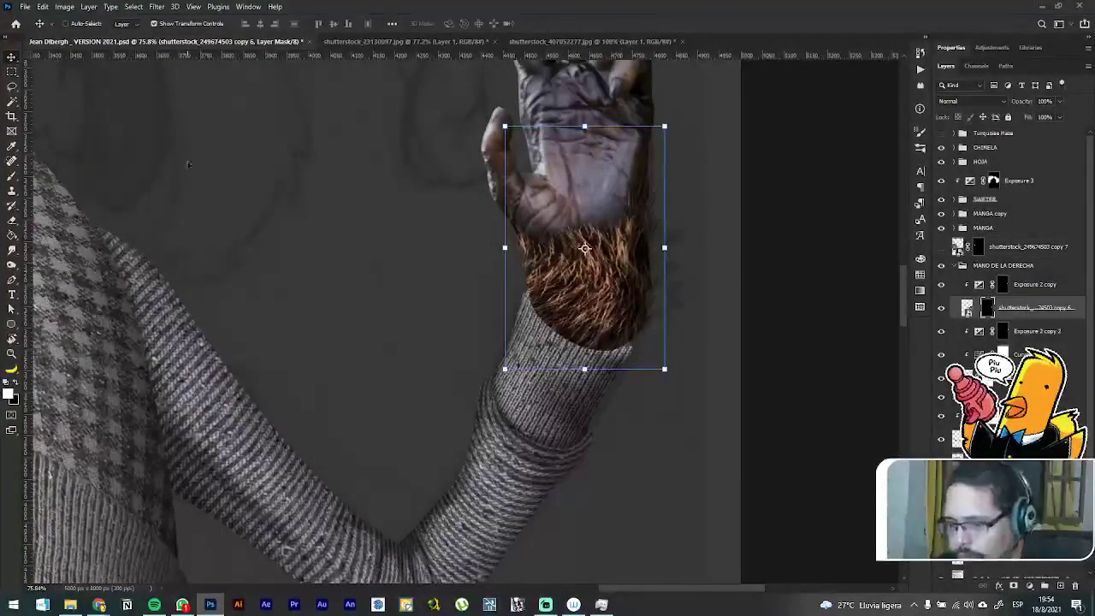
# Step: Paint fur strands along the wrist's outer edge on the copy 6 layer's mask with the Jazza's Texture - Hair and Fur brush
pyautogui.press('b')
pyautogui.click(71, 24)
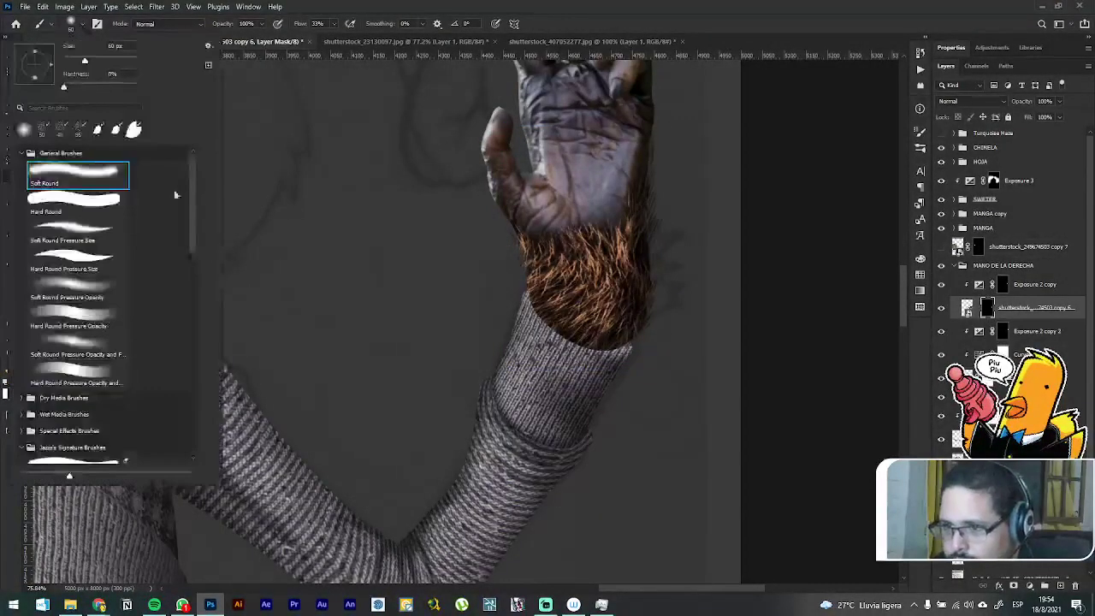
pyautogui.moveTo(193, 195); pyautogui.dragTo(193, 420)
pyautogui.click(99, 449)
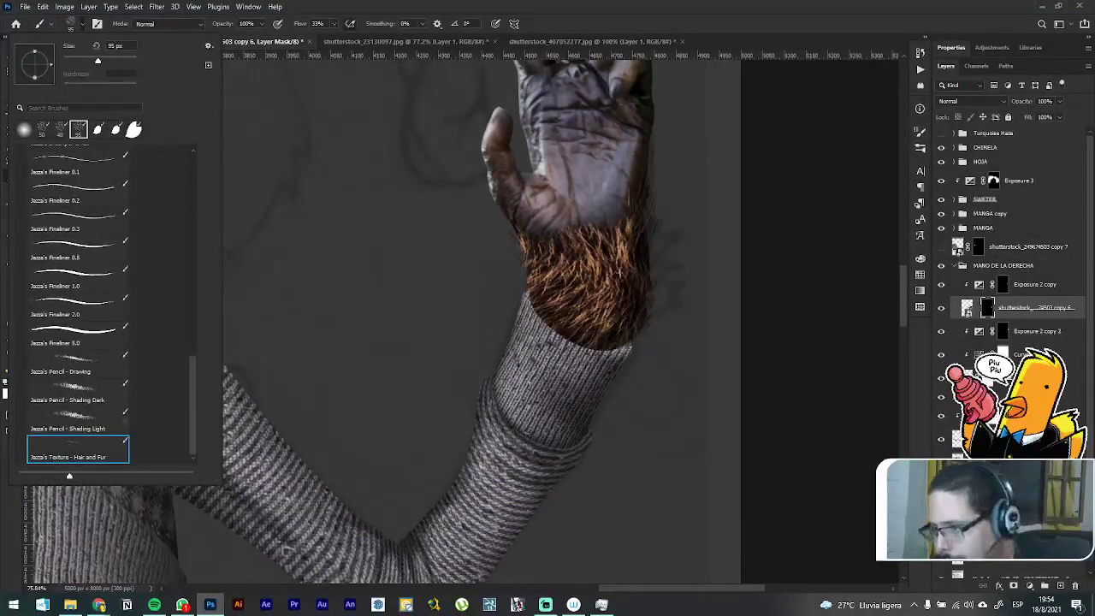
pyautogui.click(618, 294)
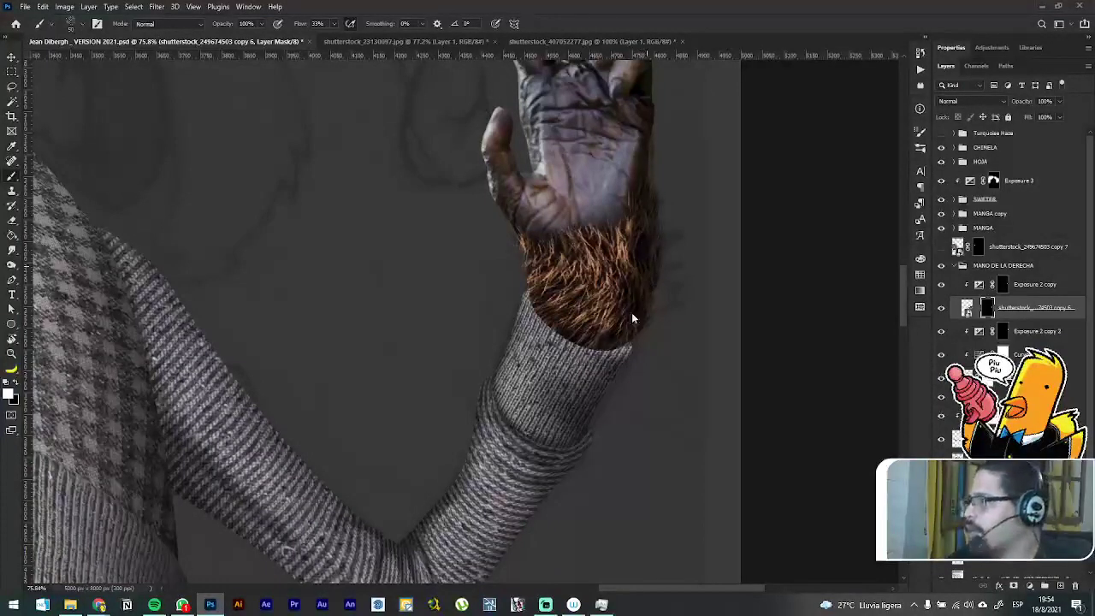
# Step: Collapse the MANO DE LA DERECHA group and expand the CUERPO group to reach the leg fur layers
pyautogui.scroll(-5, 633, 298)
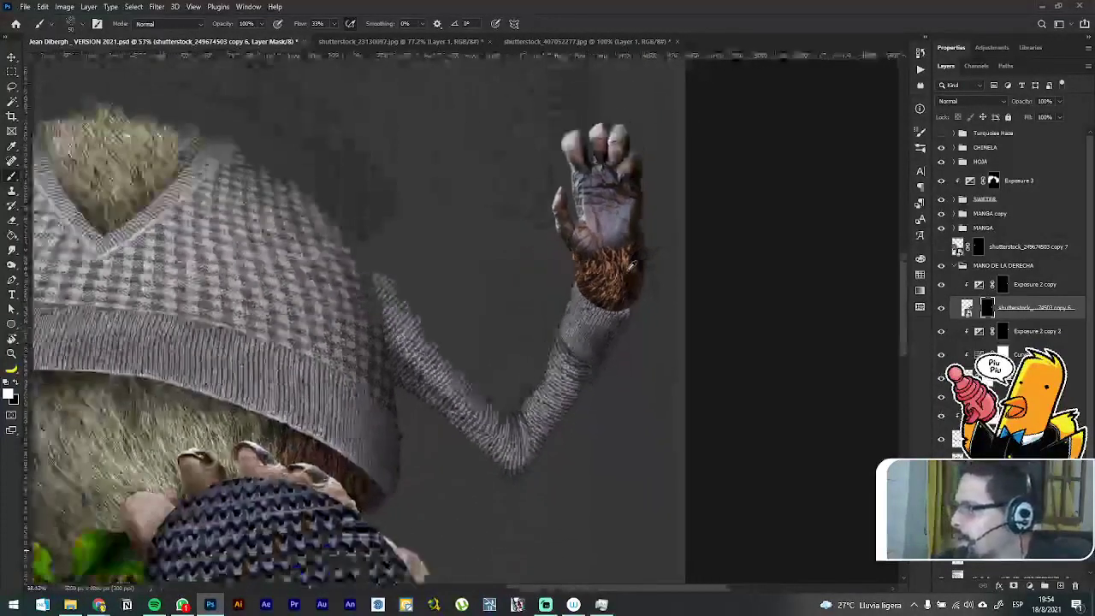
pyautogui.scroll(-4, 626, 265)
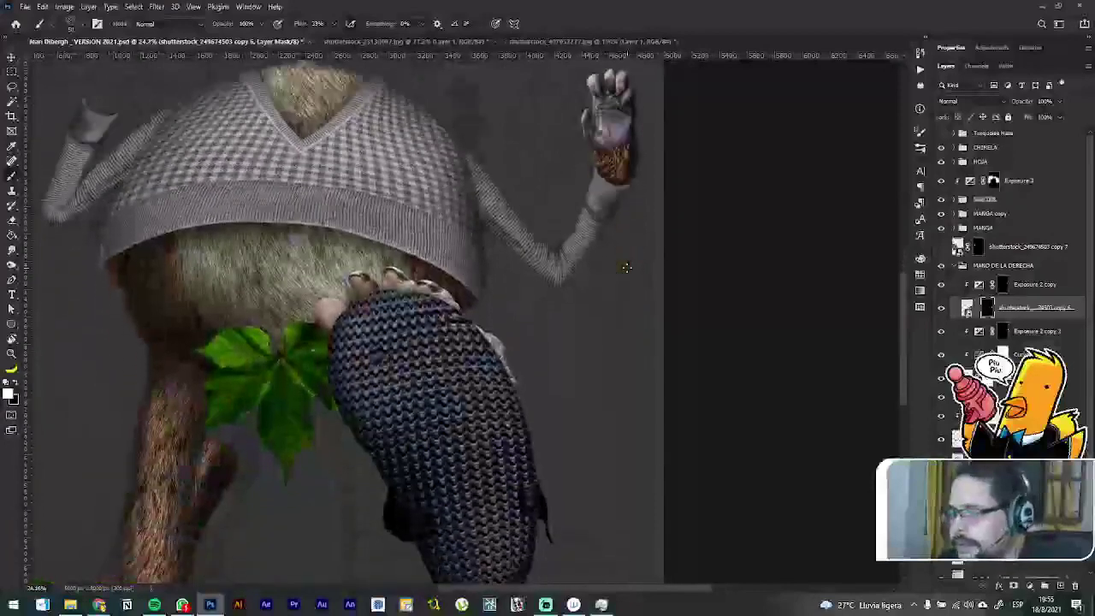
pyautogui.scroll(-1, 616, 281)
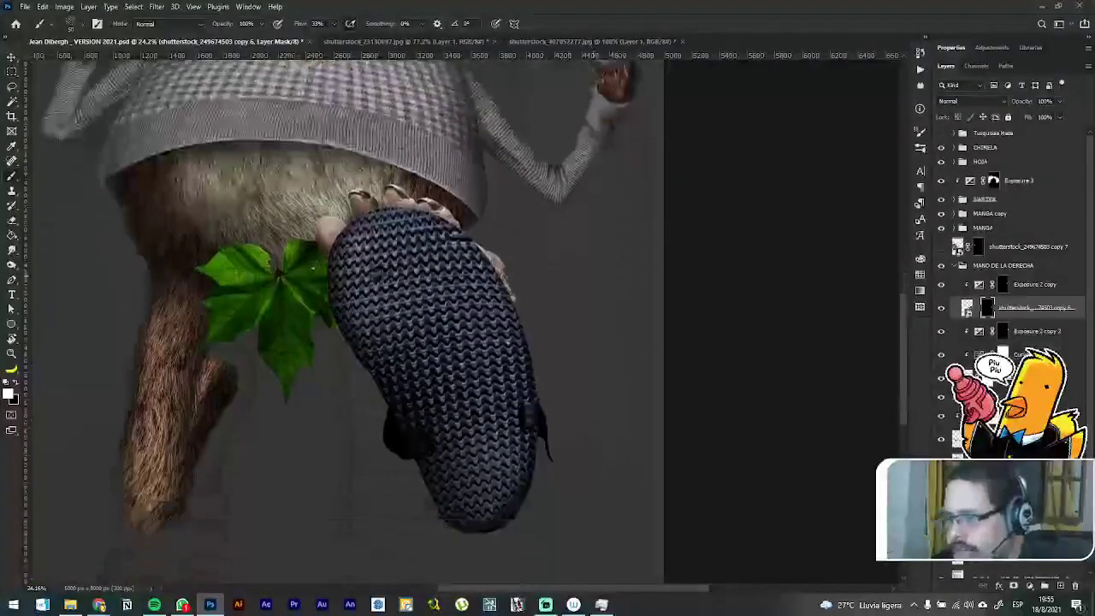
pyautogui.click(10, 57)
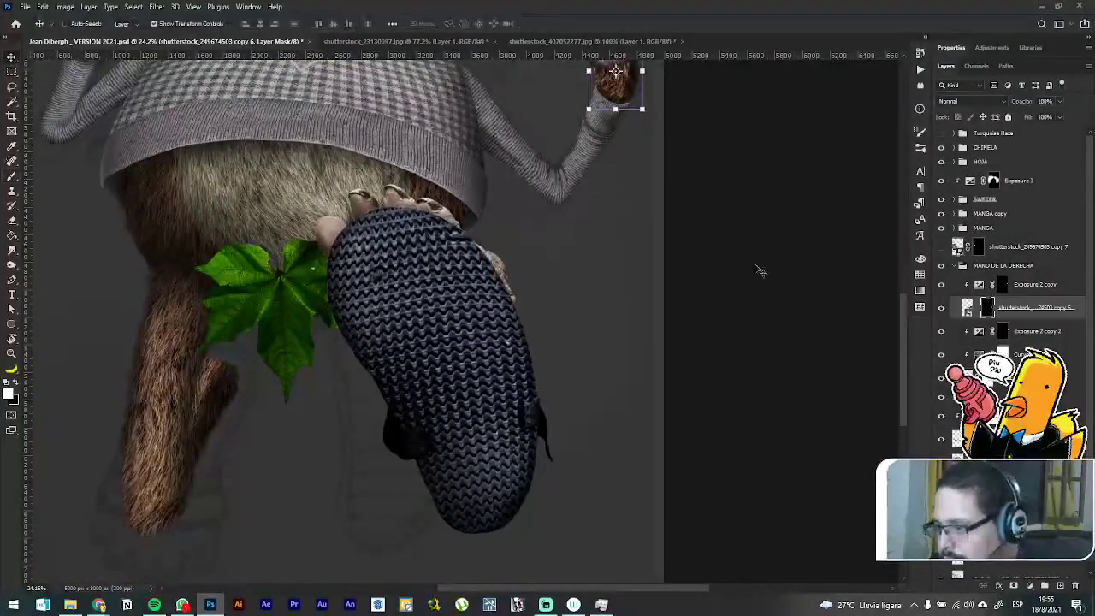
pyautogui.click(956, 268)
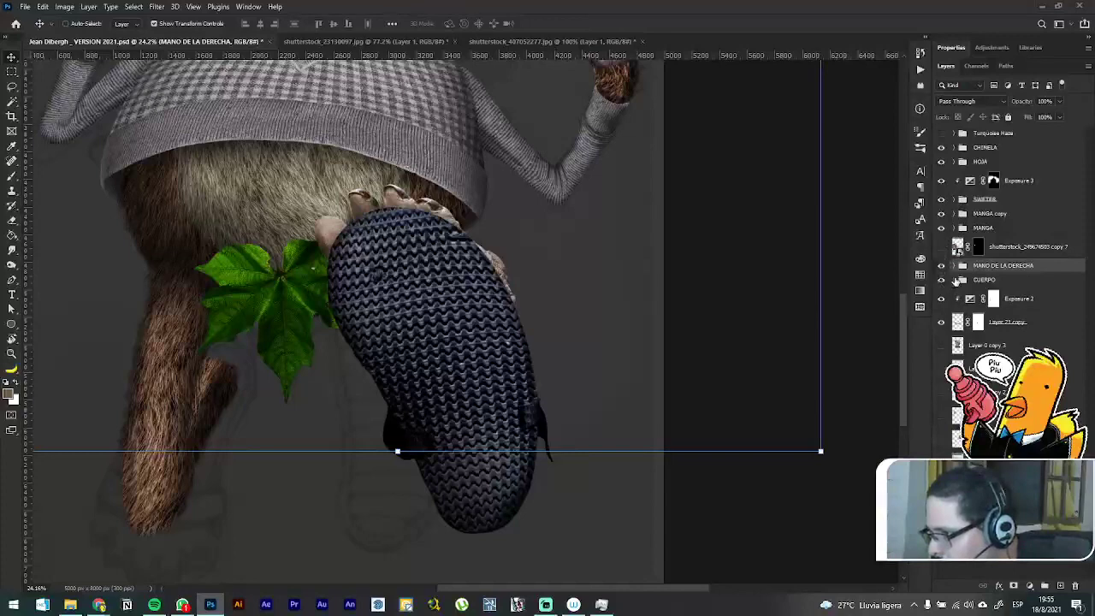
pyautogui.click(954, 281)
pyautogui.scroll(-6, 958, 287)
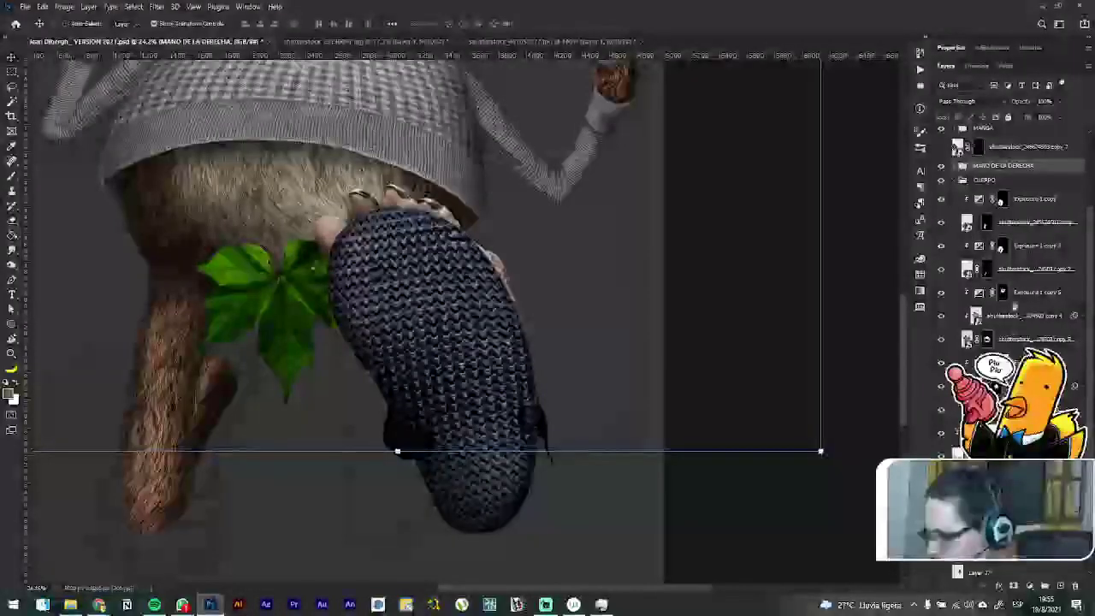
# Step: Test which part of the body the shutterstock copy 2 layer holds by moving it, and undo the move
pyautogui.click(1020, 267)
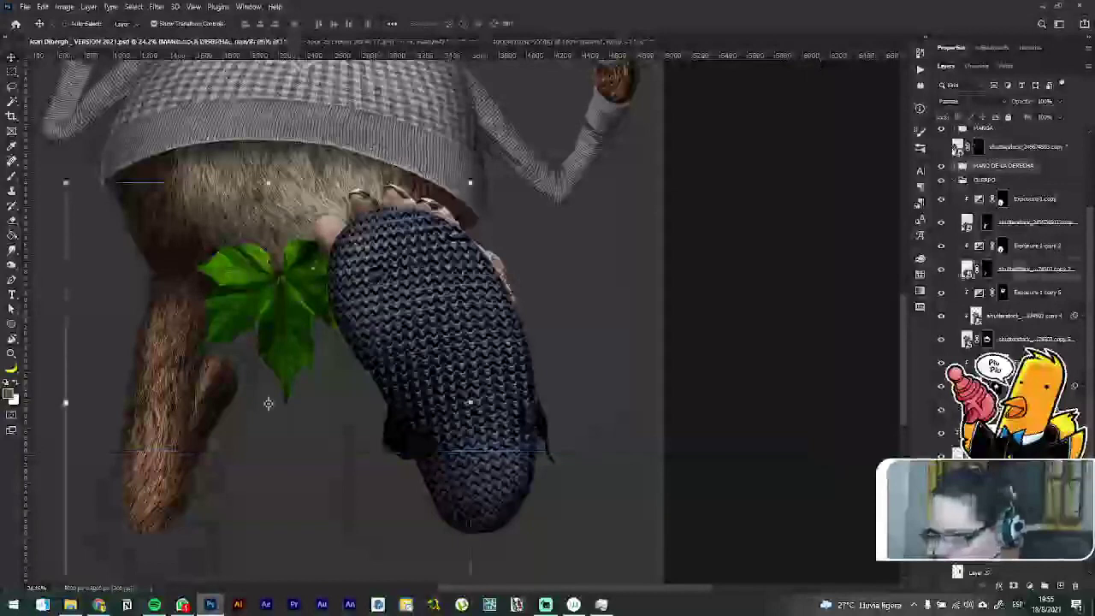
pyautogui.moveTo(358, 413); pyautogui.dragTo(471, 376)
pyautogui.hotkey('ctrl', 'z')
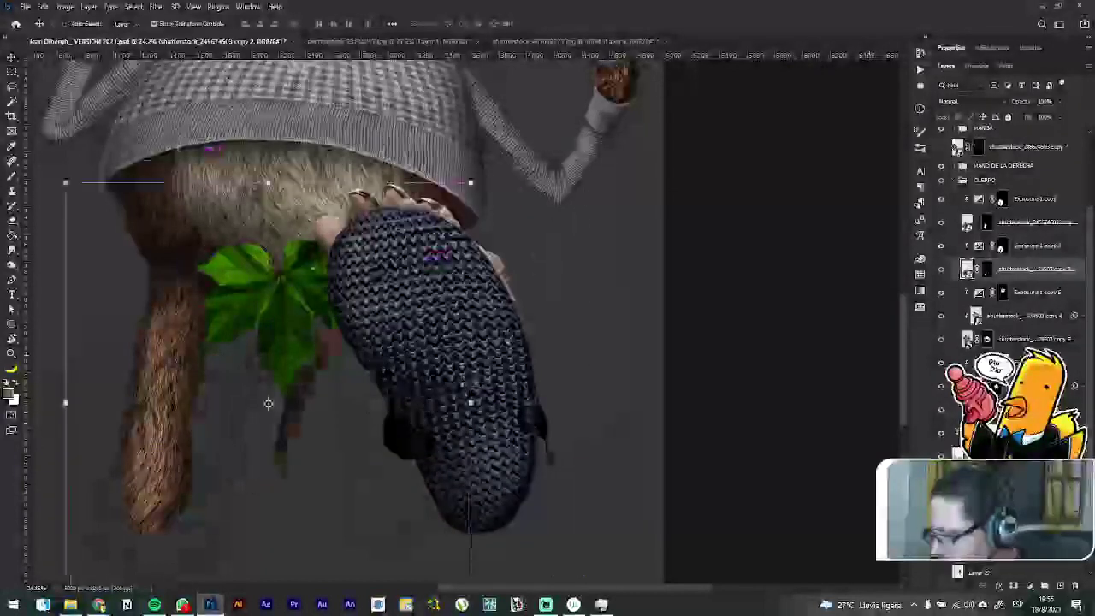
# Step: Duplicate the leg fur layer with its Exposure adjustment and place both copies inside the CHINELA group, directly below Layer 18 copy
pyautogui.click(225, 366)
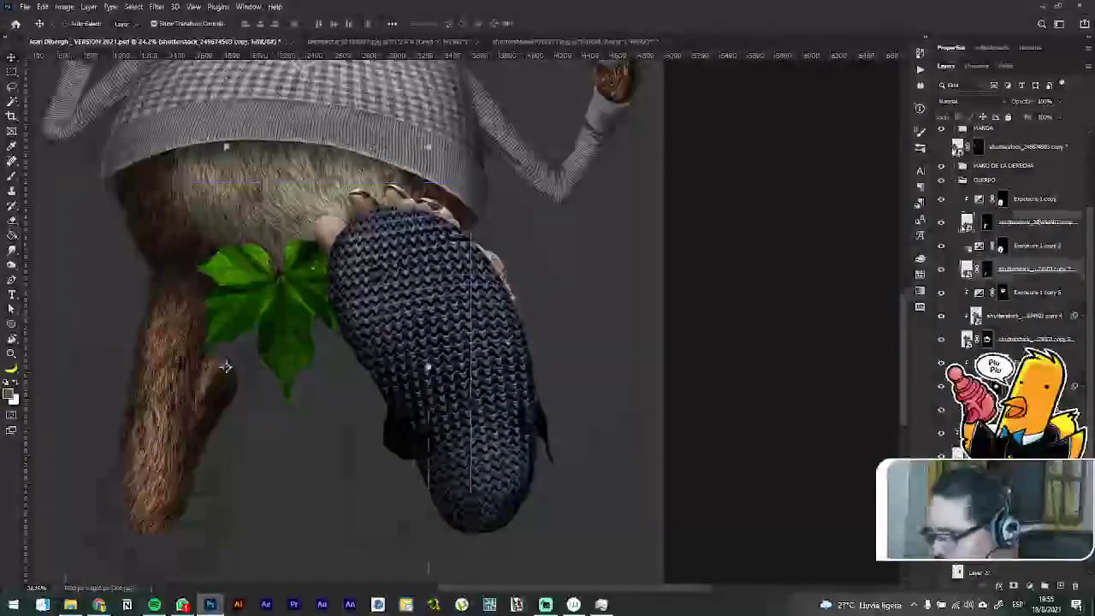
pyautogui.click(202, 399)
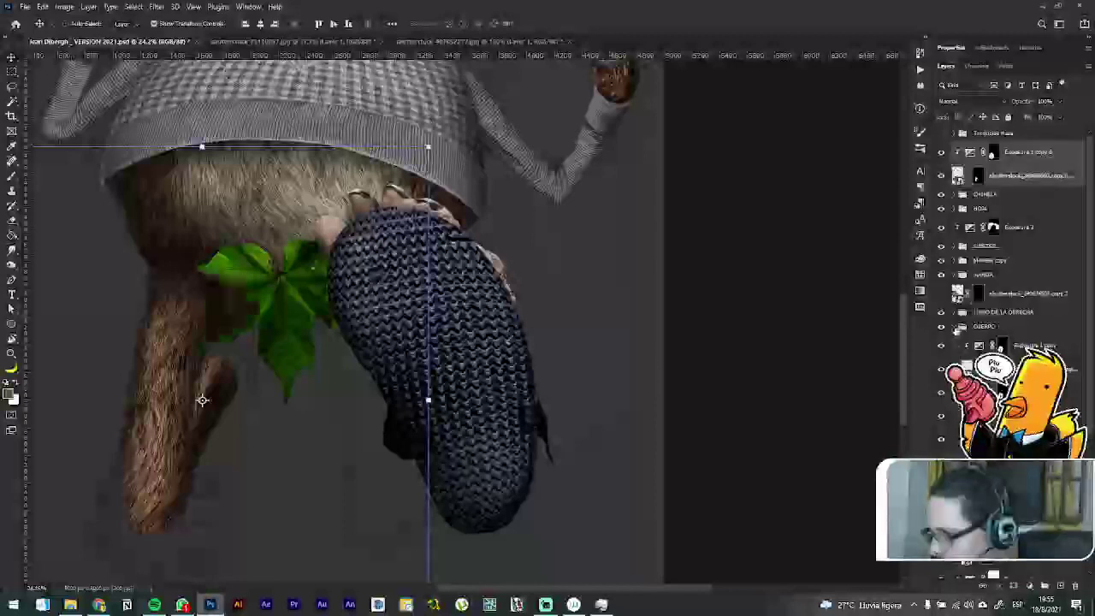
pyautogui.click(955, 327)
pyautogui.click(955, 194)
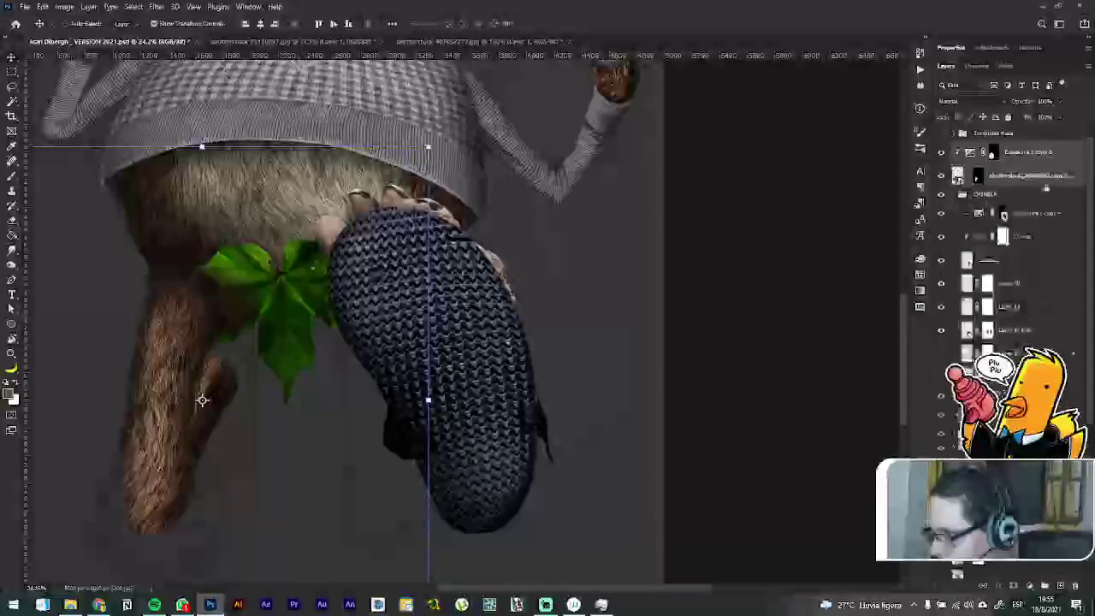
pyautogui.moveTo(1050, 182); pyautogui.dragTo(1046, 341)
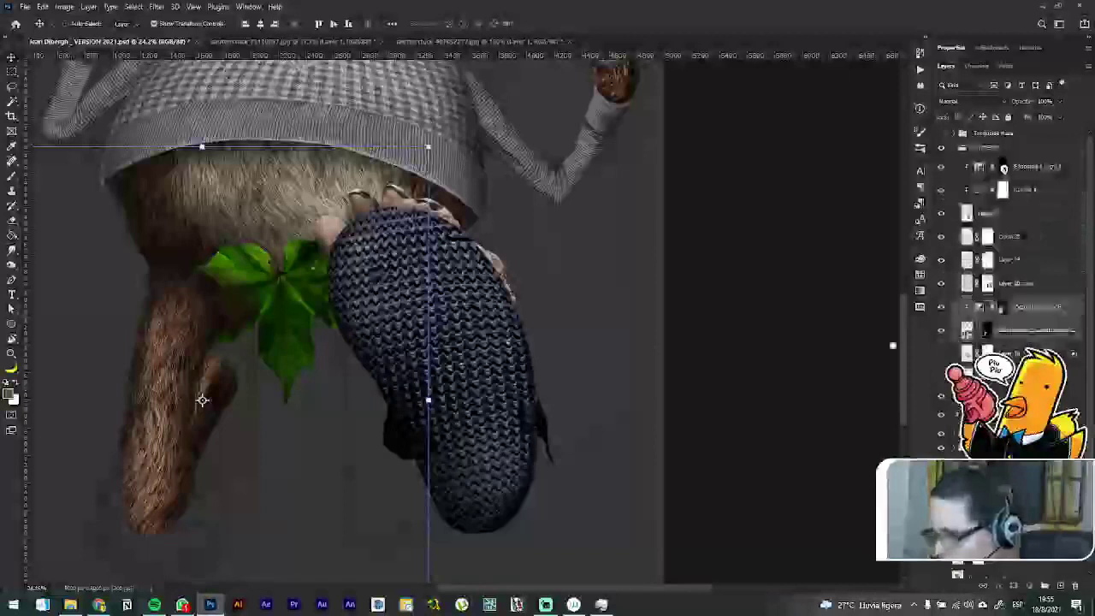
# Step: Rotate the duplicated leg fur to about 143.6° and position it behind the raised foot's toes, reaching the sweater hem
pyautogui.moveTo(221, 402); pyautogui.dragTo(340, 196)
pyautogui.scroll(2, 497, 239)
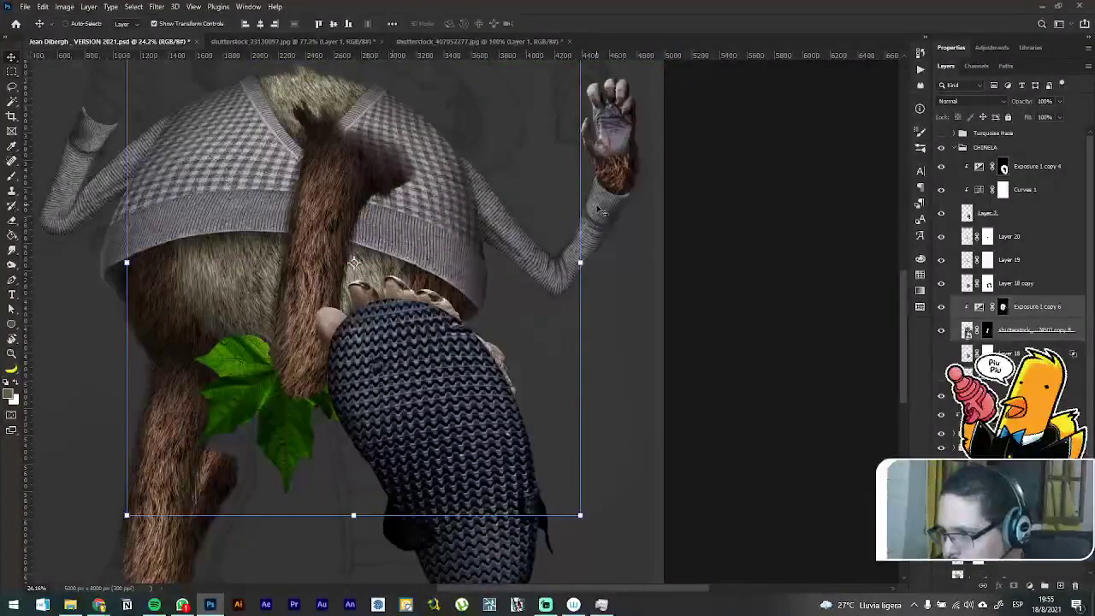
pyautogui.hotkey('ctrl', 't')
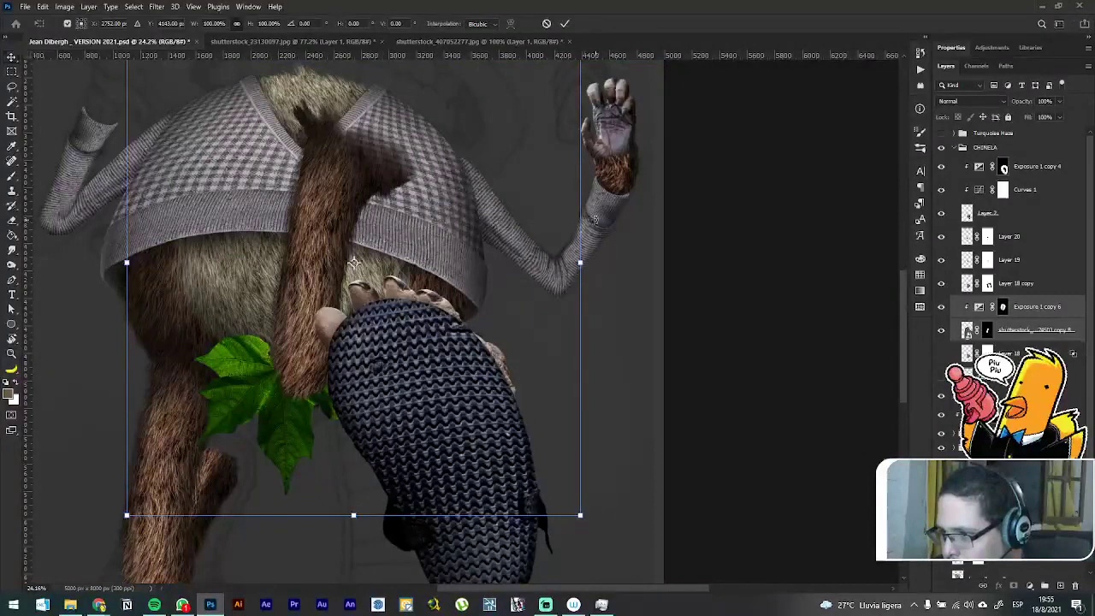
pyautogui.moveTo(596, 220); pyautogui.dragTo(202, 407)
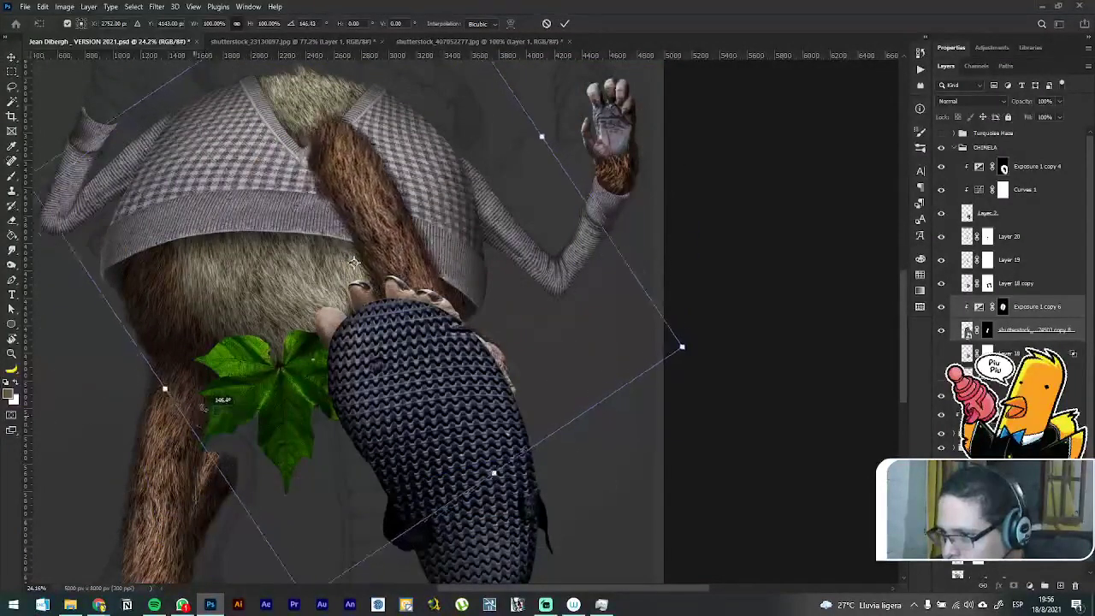
pyautogui.moveTo(372, 201); pyautogui.dragTo(386, 300)
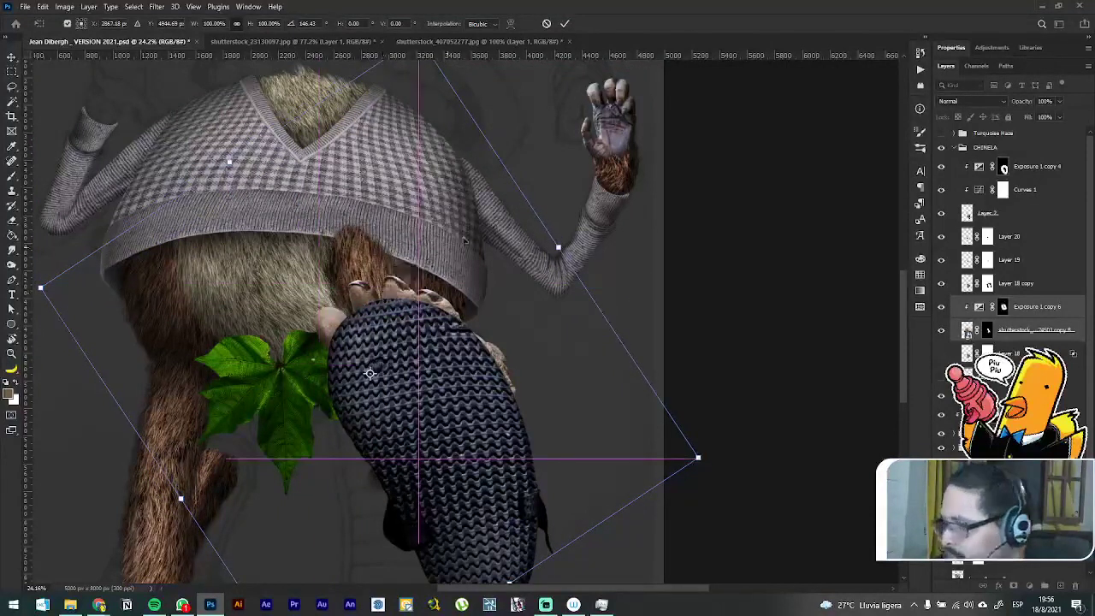
pyautogui.moveTo(579, 225); pyautogui.dragTo(575, 211)
pyautogui.moveTo(351, 270); pyautogui.dragTo(355, 271)
pyautogui.press('Return')
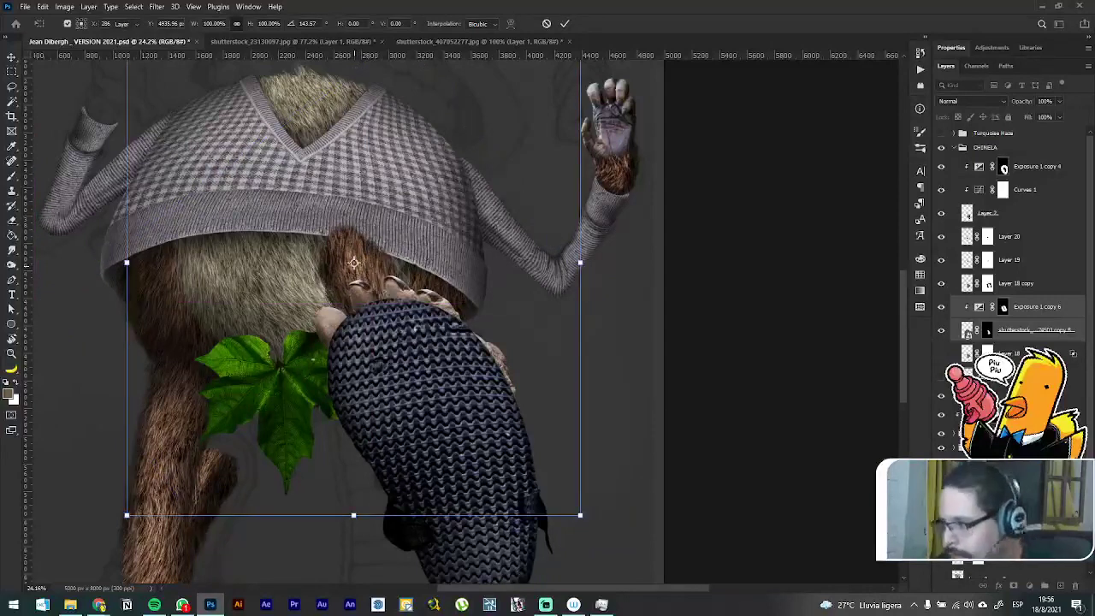
# Step: Mask out part of the duplicated leg fur over the slipper area in black, using a greatly enlarged hard-edged brush
pyautogui.click(966, 331)
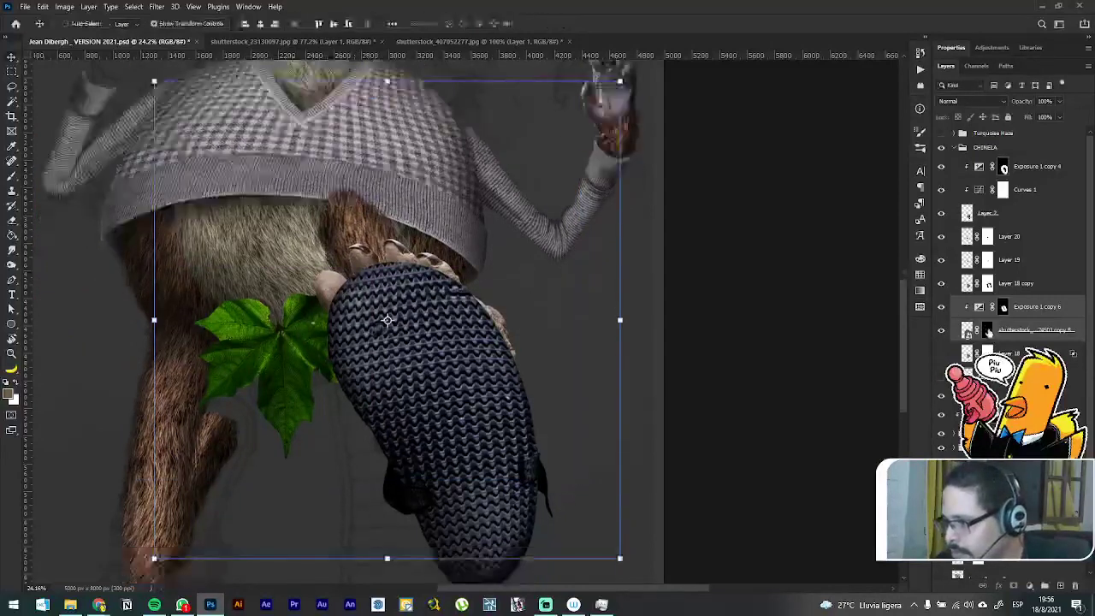
pyautogui.click(989, 331)
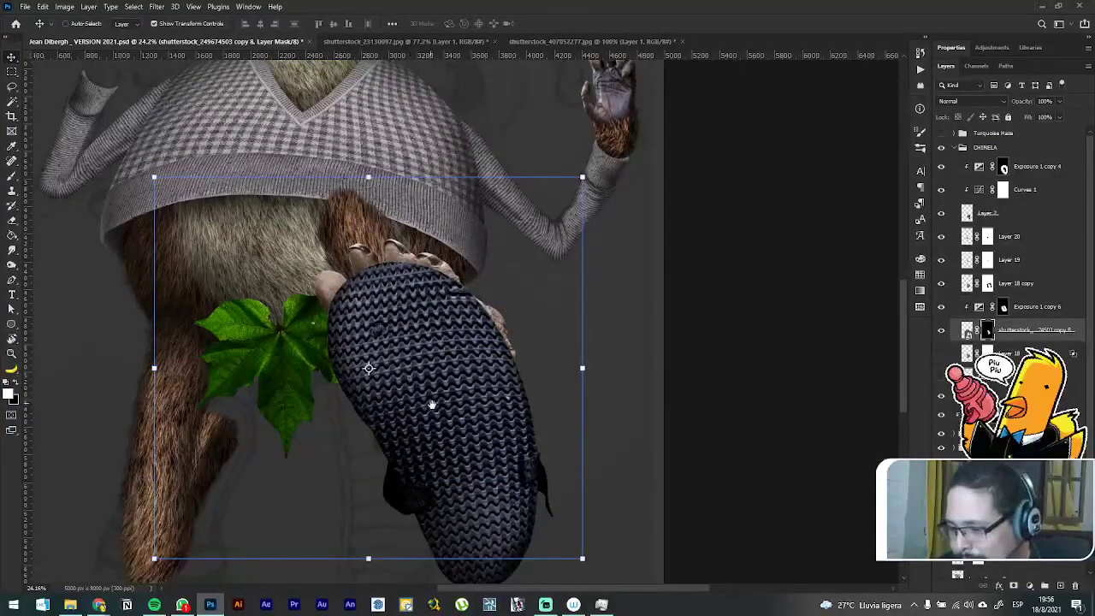
pyautogui.scroll(-3, 432, 398)
pyautogui.press('b')
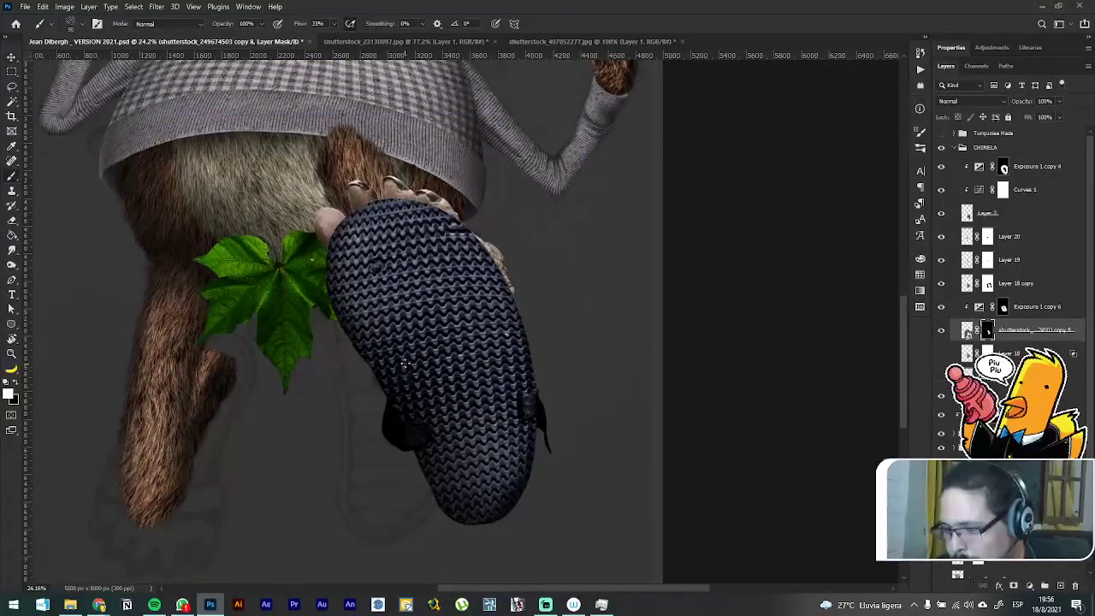
pyautogui.rightClick(427, 360)
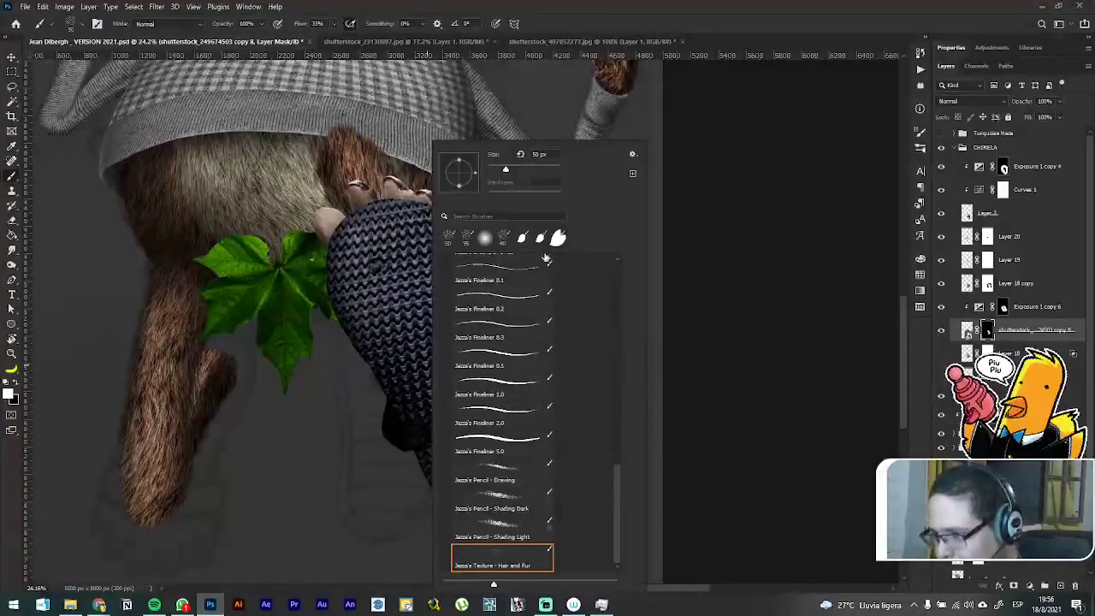
pyautogui.click(558, 238)
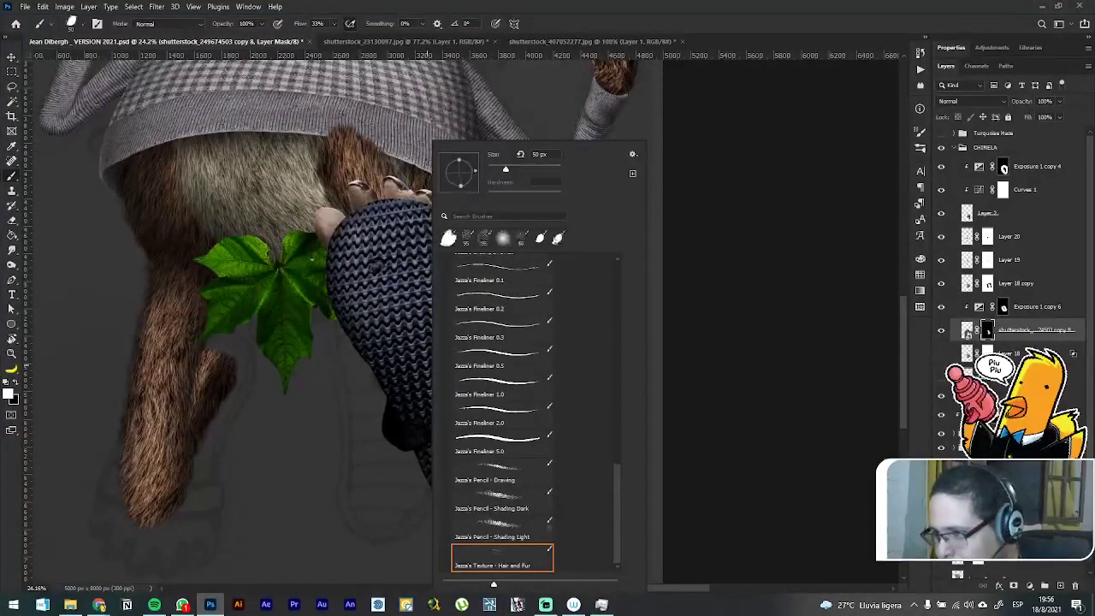
pyautogui.click(632, 23)
pyautogui.press('x')
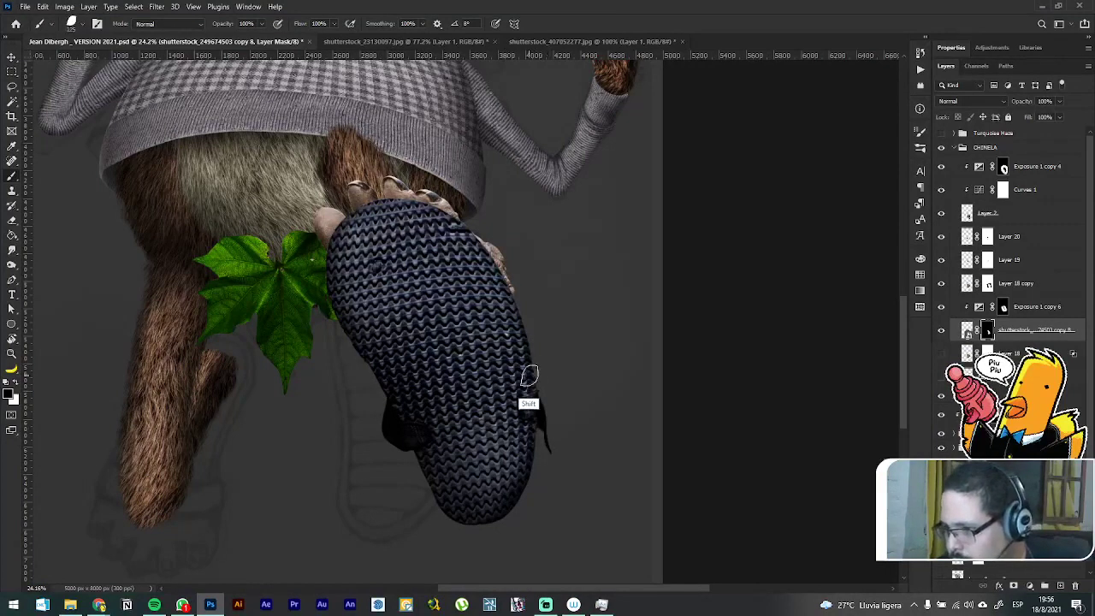
pyautogui.press(']')
pyautogui.press(']')
pyautogui.press(']')
pyautogui.press(']')
pyautogui.press(']')
pyautogui.press(']')
pyautogui.press(']')
pyautogui.press(']')
pyautogui.press(']')
pyautogui.press(']')
pyautogui.click(526, 374)
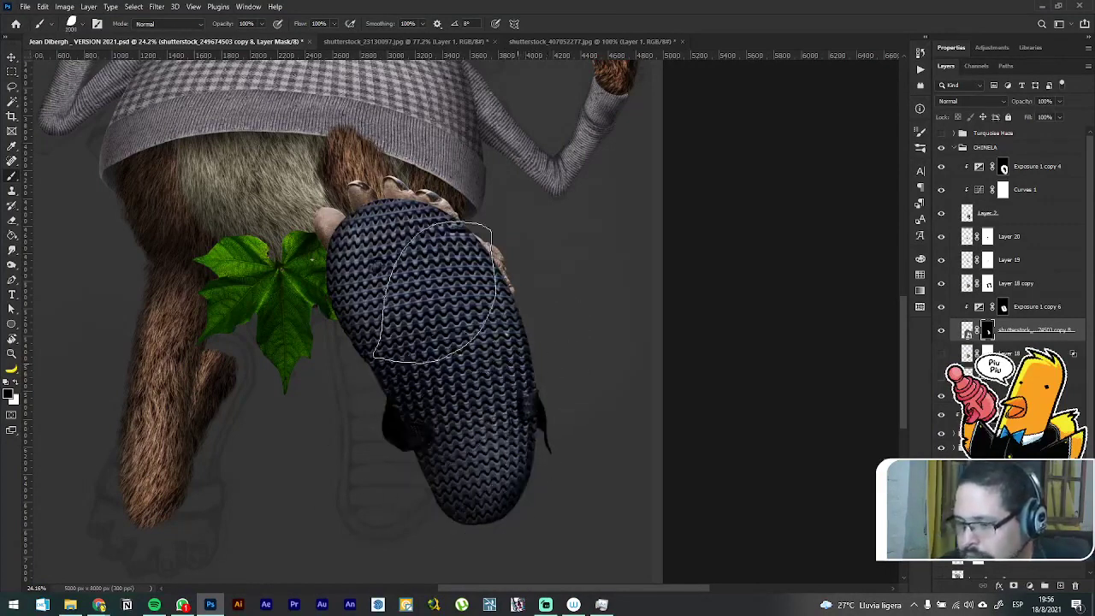
# Step: Try to trim the duplicated fur's edge above the big toe with a small black brush on the mask, and undo the strokes
pyautogui.press('z')
pyautogui.moveTo(340, 156)
pyautogui.mouseDown()
pyautogui.moveTo(423, 156)
pyautogui.moveTo(451, 194)
pyautogui.mouseUp()
pyautogui.press('b')
pyautogui.moveTo(409, 270); pyautogui.dragTo(428, 308)
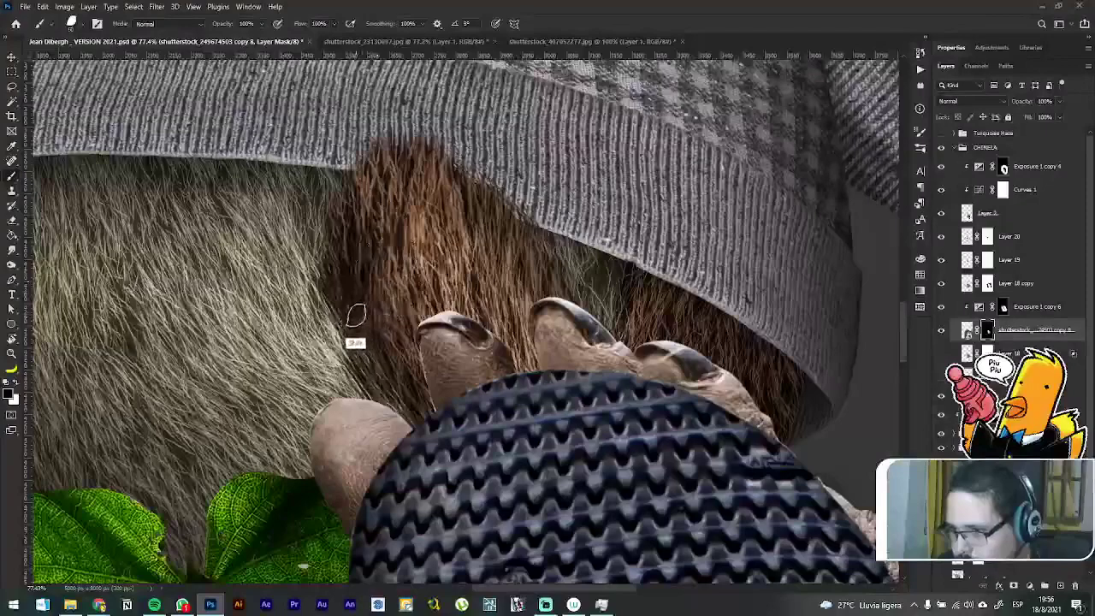
pyautogui.keyDown('shift'); pyautogui.click(405, 390); pyautogui.keyUp('shift')
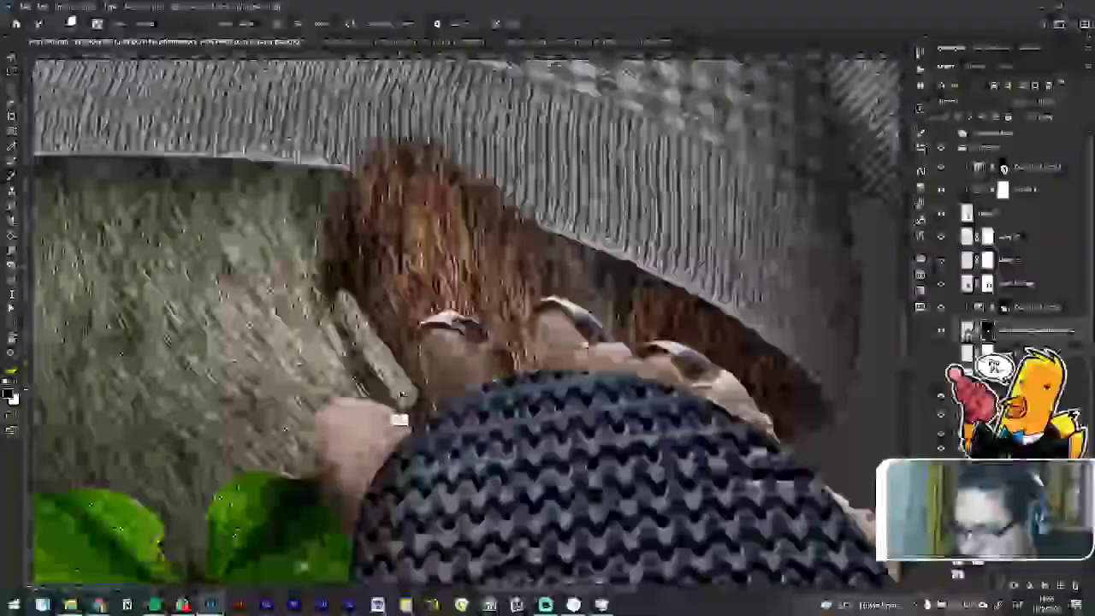
pyautogui.hotkey('ctrl', 'z')
pyautogui.hotkey('ctrl', 'z')
# Step: Paint white on the duplicated fur's mask to fill out its edge beside the belly and along the sweater hem
pyautogui.press('x')
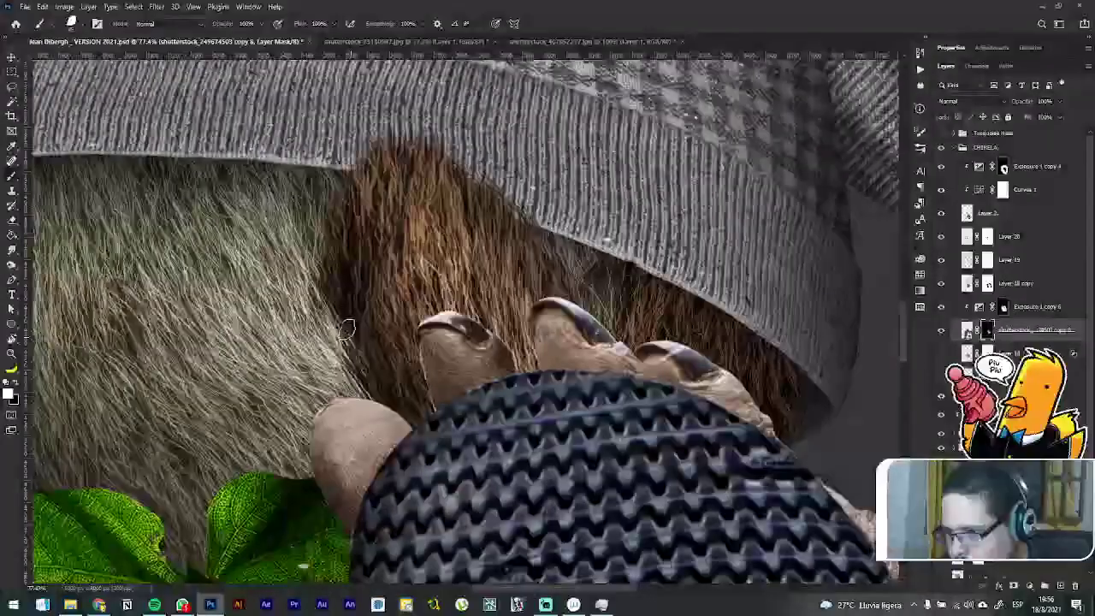
pyautogui.moveTo(335, 299); pyautogui.dragTo(328, 232)
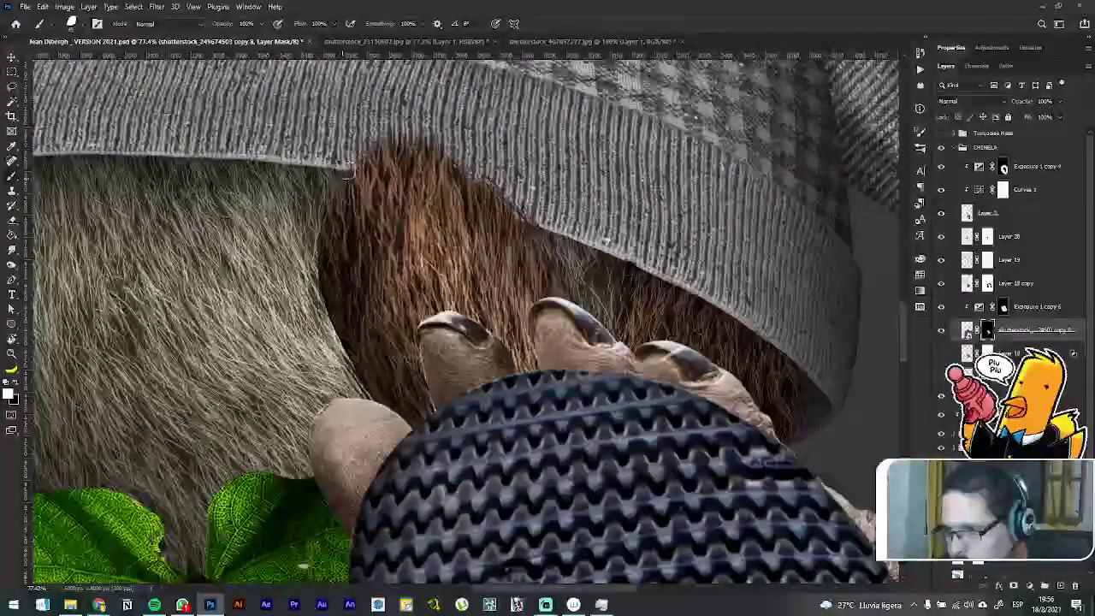
pyautogui.moveTo(346, 163)
pyautogui.mouseDown()
pyautogui.moveTo(462, 167)
pyautogui.moveTo(509, 205)
pyautogui.mouseUp()
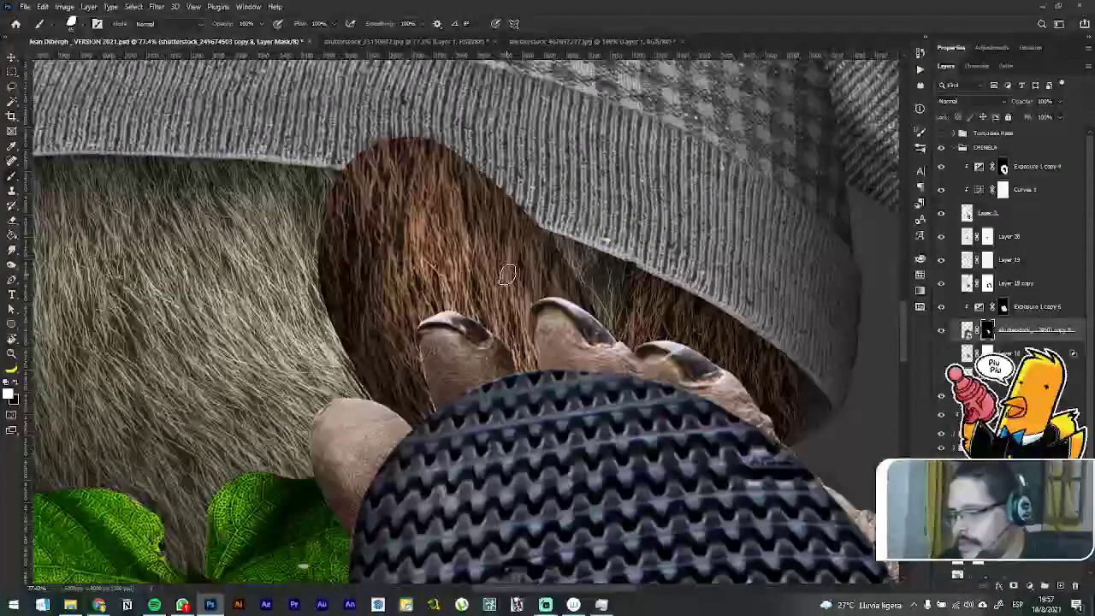
# Step: Move and rotate the duplicated leg fur independently of its mask, so its hairs run down the leg toward the toes
pyautogui.press('v')
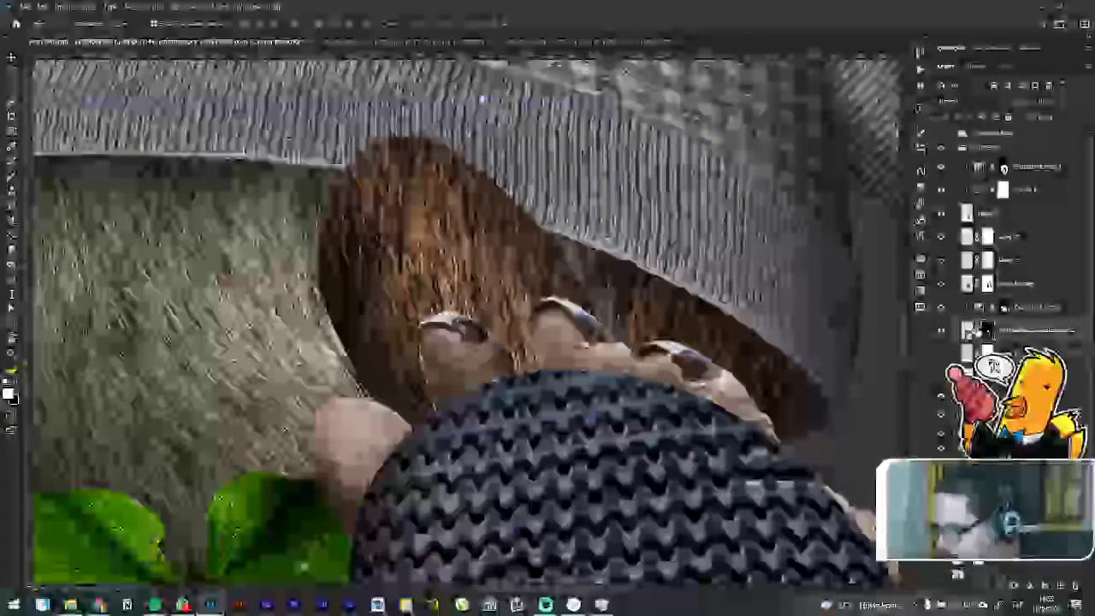
pyautogui.scroll(-5, 656, 242)
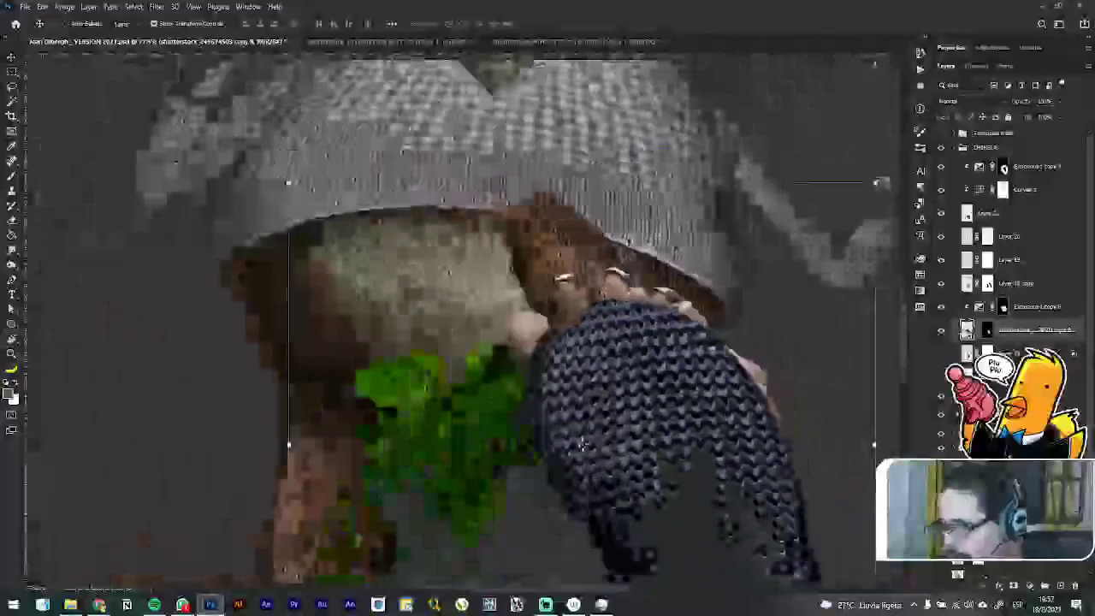
pyautogui.hotkey('ctrl', 't')
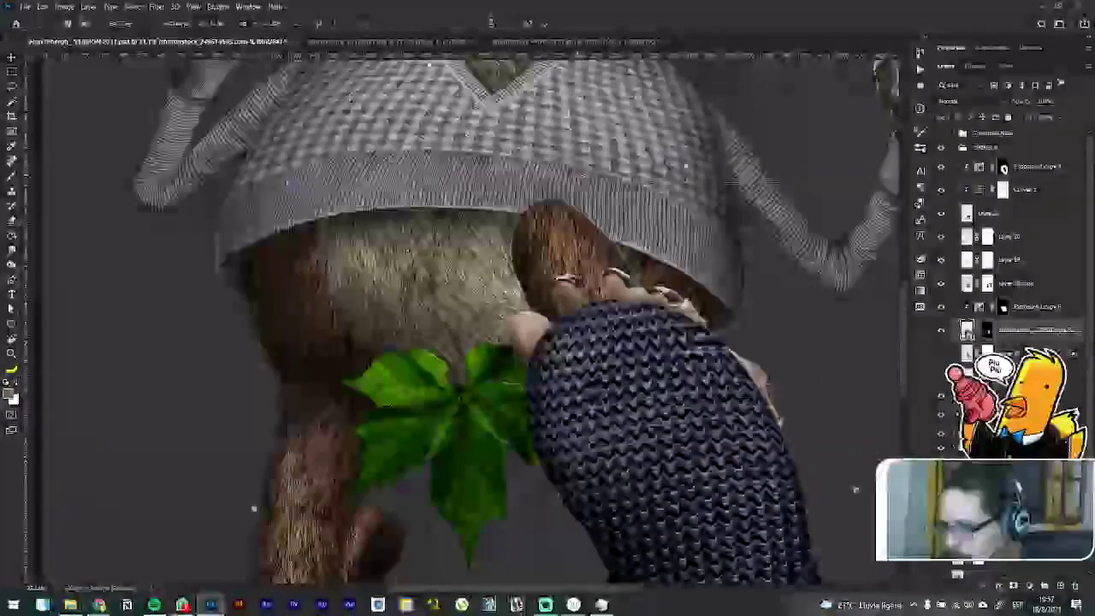
pyautogui.moveTo(578, 224); pyautogui.dragTo(731, 308)
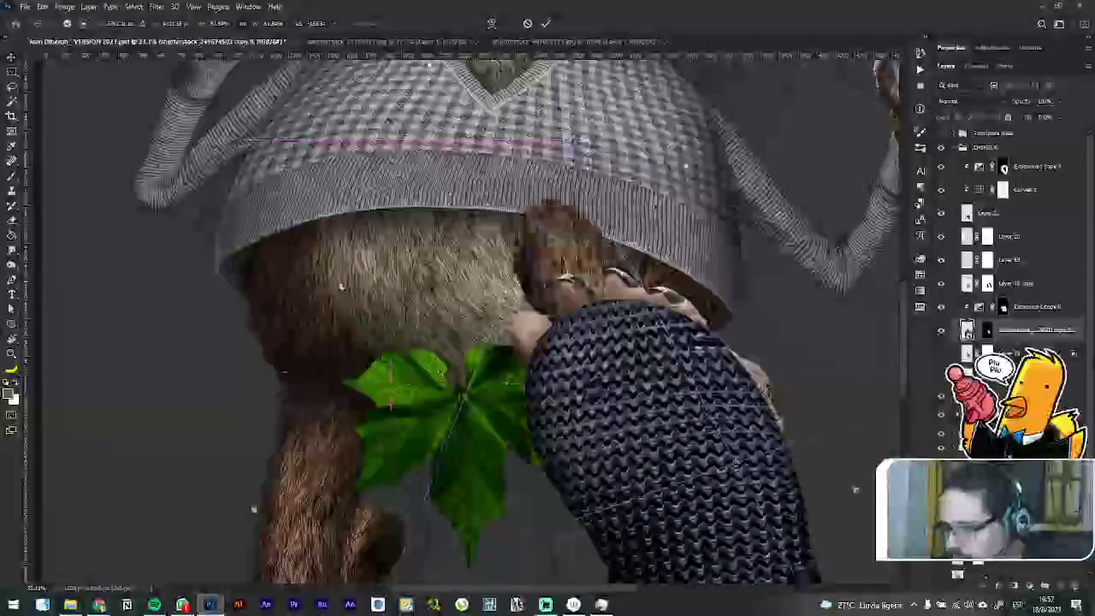
pyautogui.moveTo(737, 156); pyautogui.dragTo(539, 251)
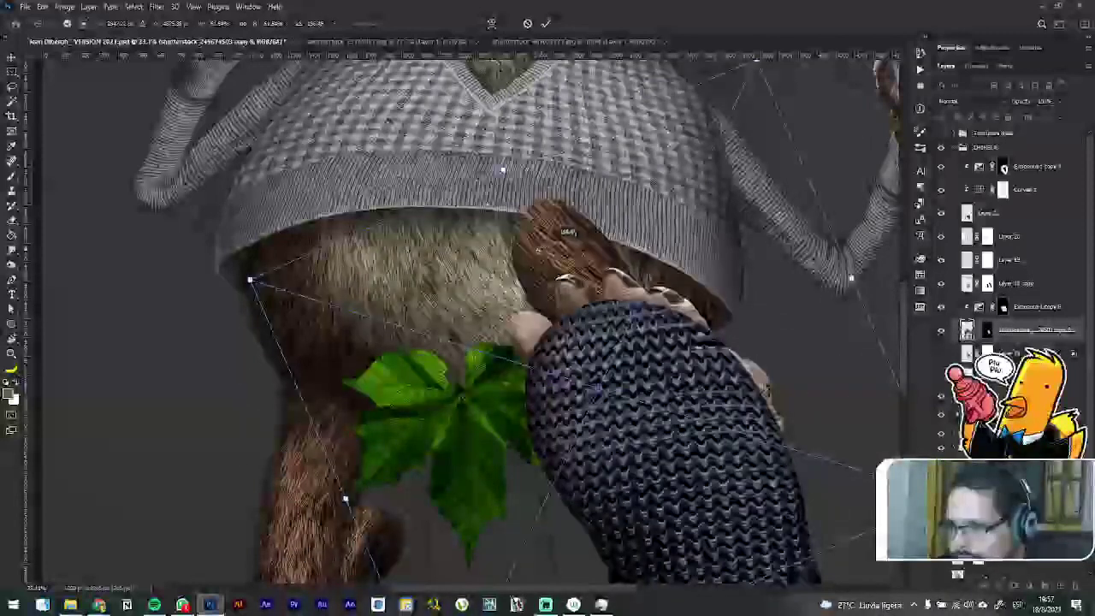
pyautogui.moveTo(565, 217); pyautogui.dragTo(629, 194)
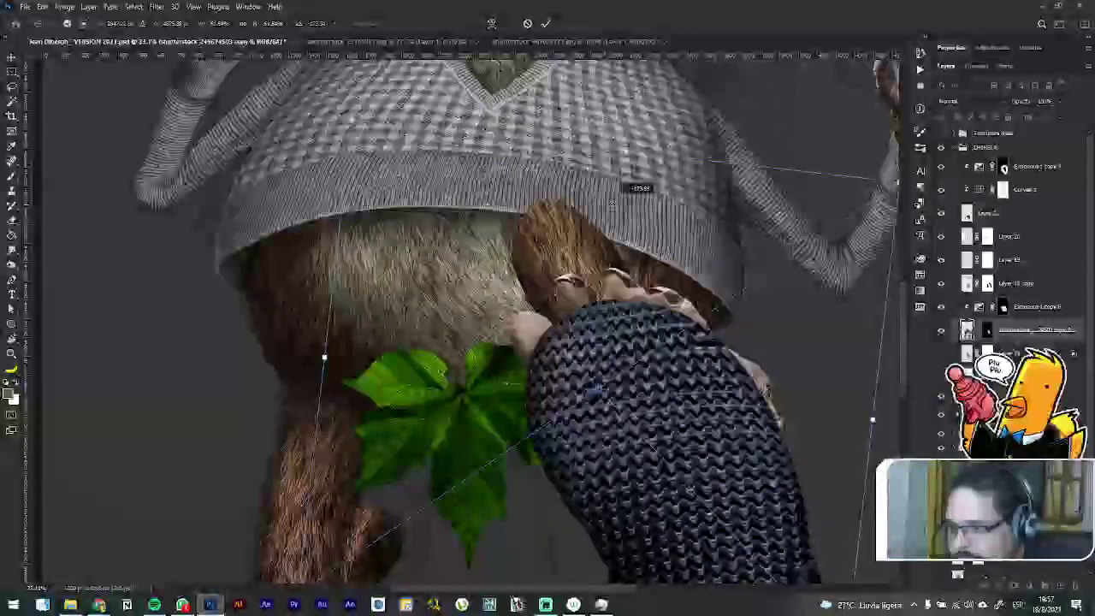
pyautogui.press('Return')
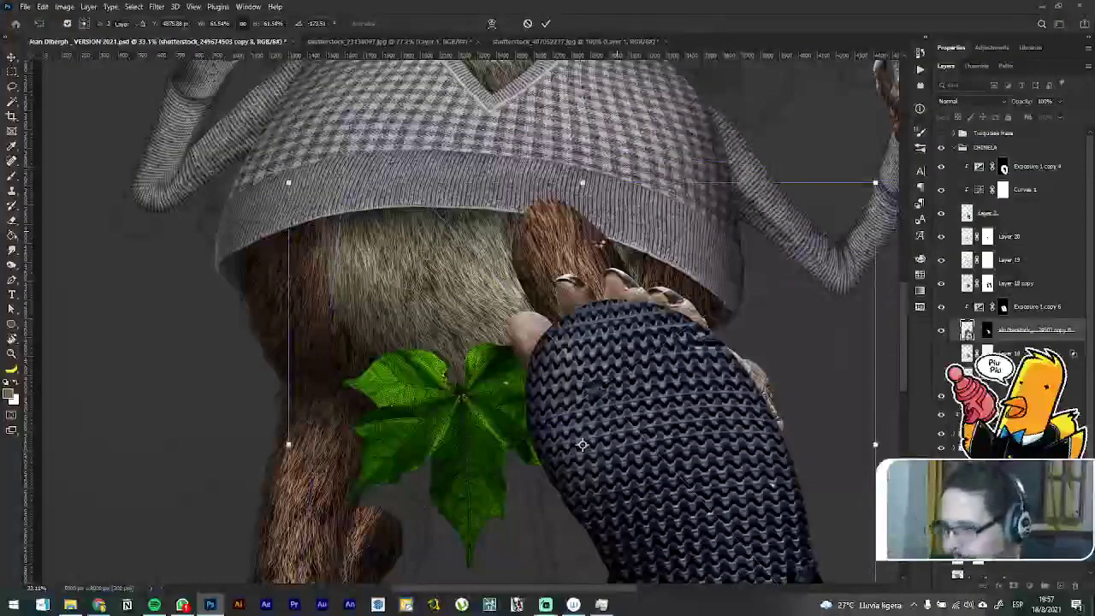
pyautogui.press('Return')
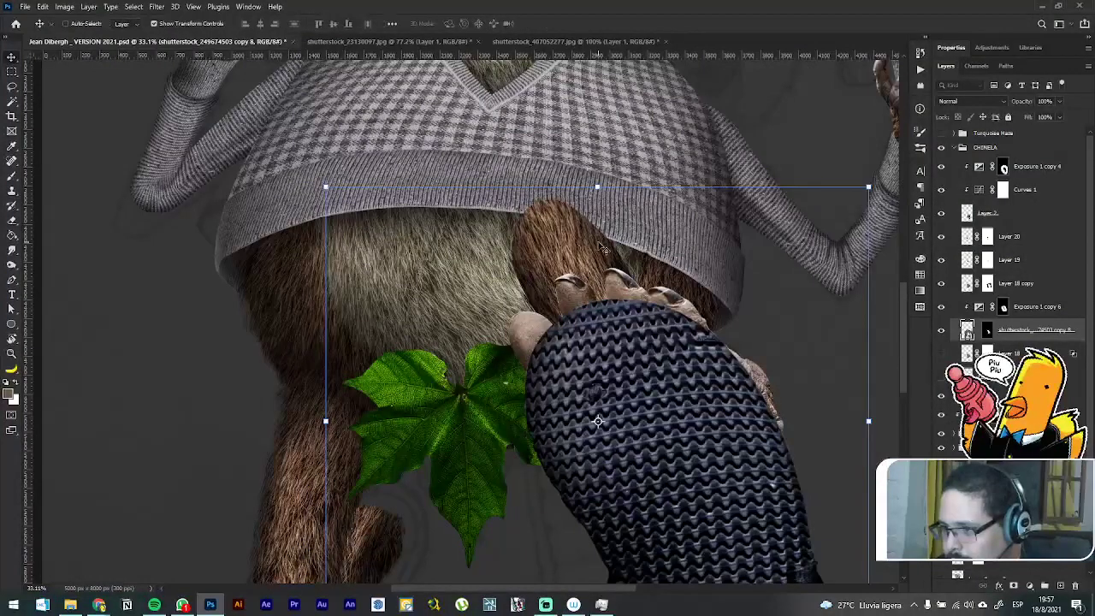
# Step: Paint white on the duplicated fur's mask with a reduced Jazza's Texture - Hair and Fur brush, roughening the edge above the big toe
pyautogui.scroll(5, 581, 226)
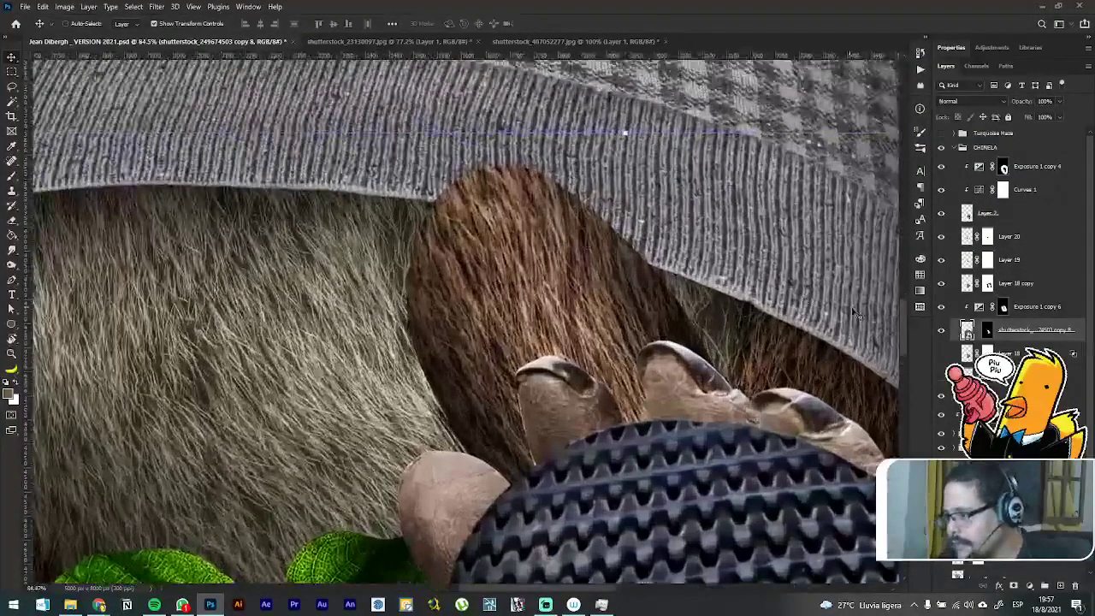
pyautogui.click(986, 331)
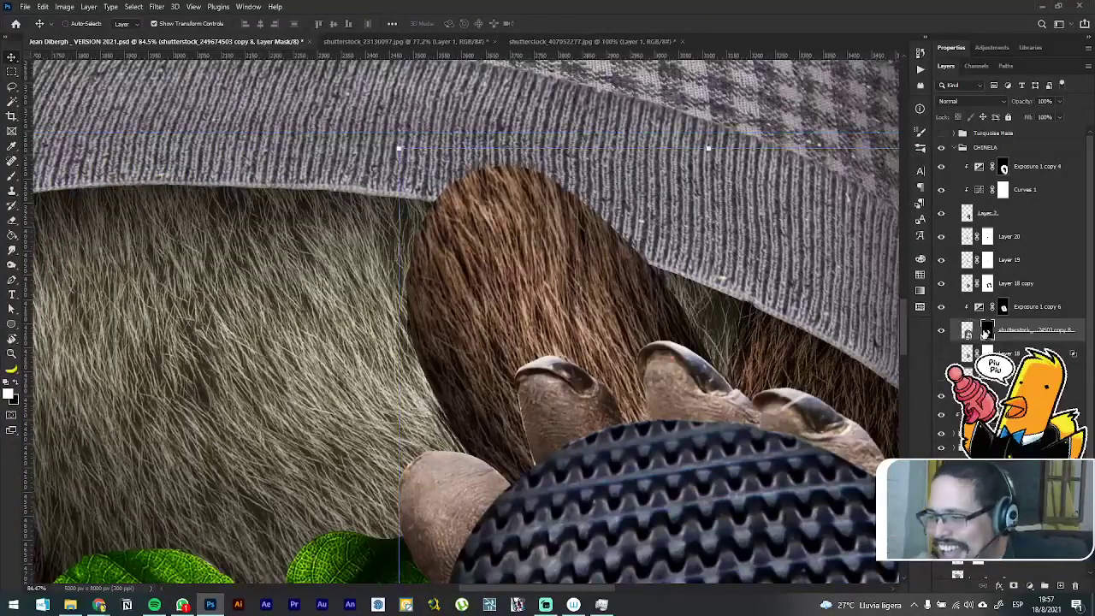
pyautogui.press('b')
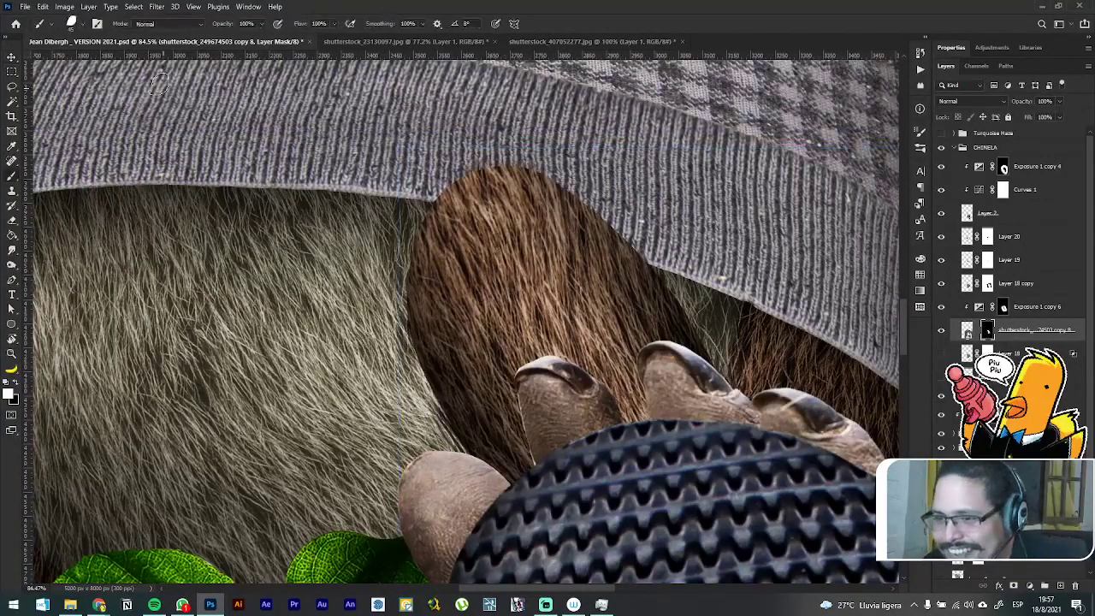
pyautogui.click(81, 26)
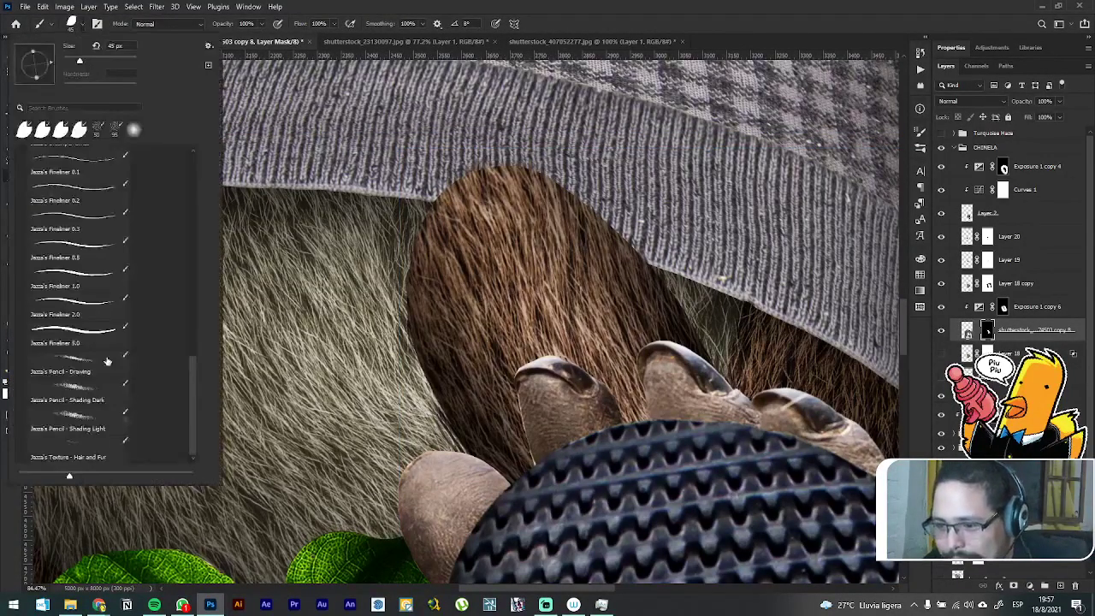
pyautogui.click(81, 451)
pyautogui.click(466, 402)
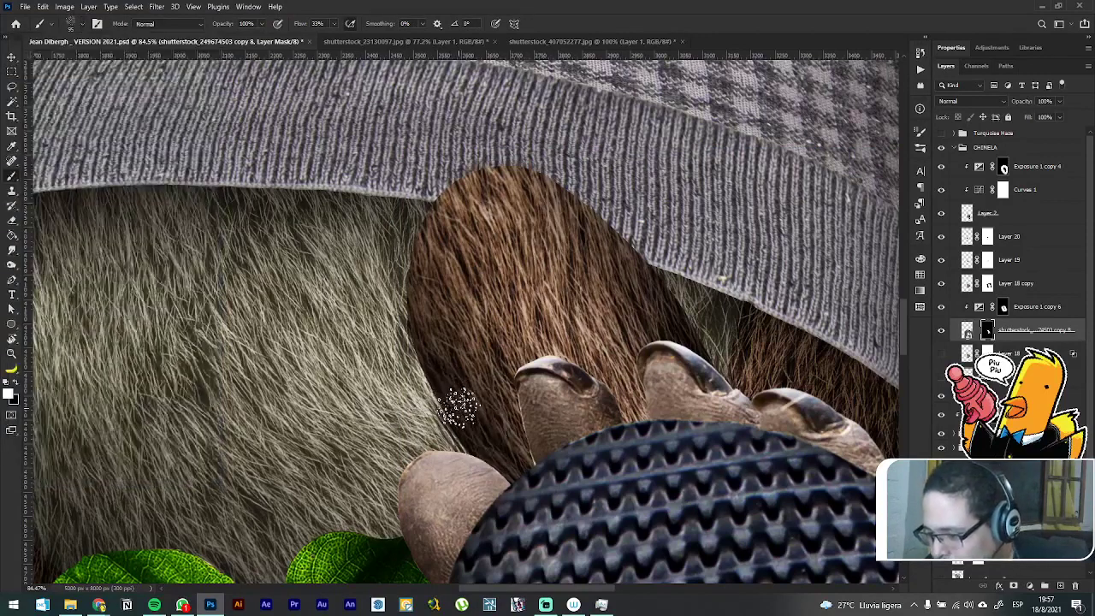
pyautogui.press('[')
pyautogui.press('[')
pyautogui.press('[')
pyautogui.press('[')
pyautogui.press('[')
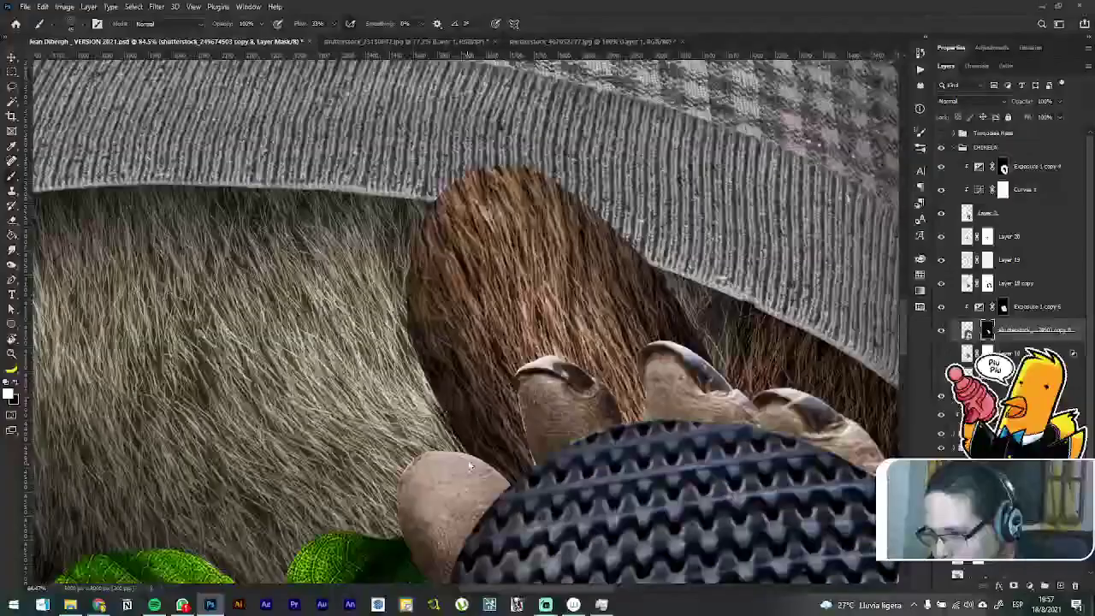
pyautogui.moveTo(462, 432); pyautogui.dragTo(447, 394)
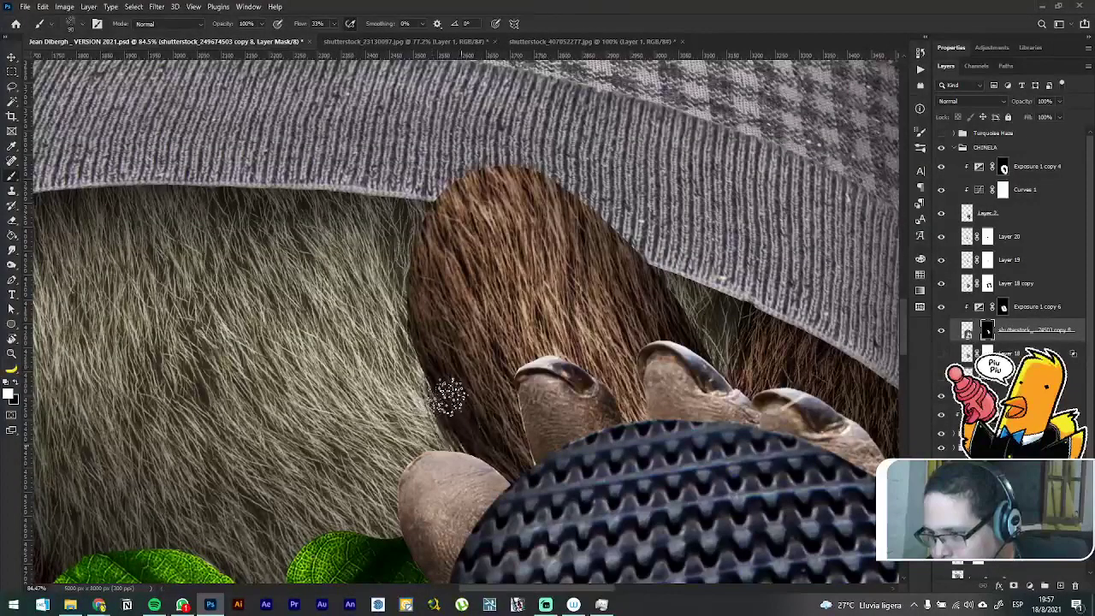
pyautogui.moveTo(479, 472)
pyautogui.mouseDown()
pyautogui.moveTo(464, 401)
pyautogui.moveTo(437, 360)
pyautogui.mouseUp()
pyautogui.moveTo(457, 420); pyautogui.dragTo(421, 321)
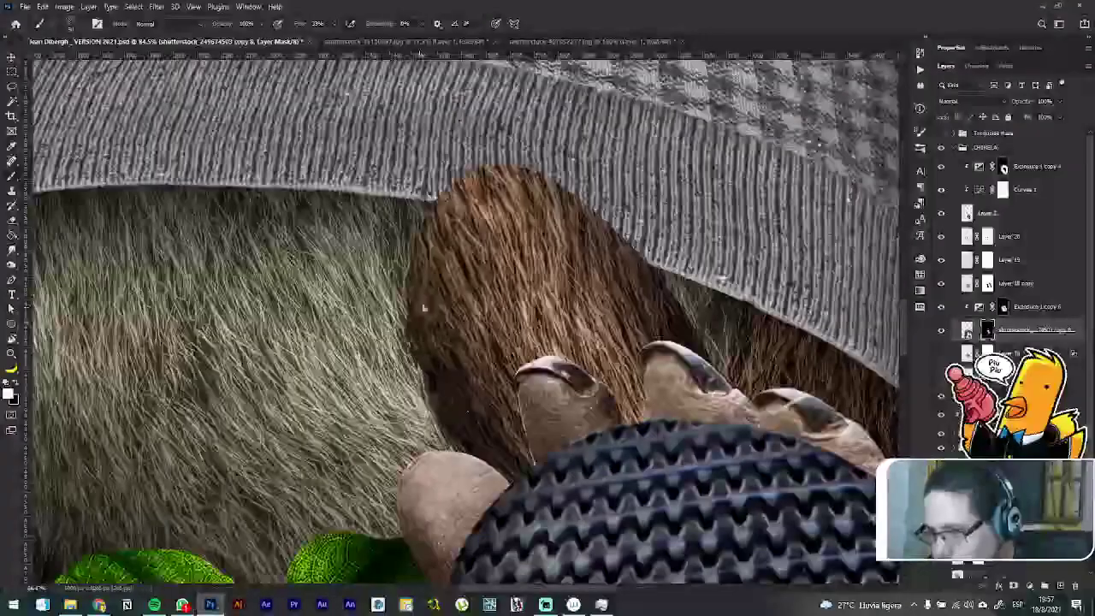
# Step: Continue the furry mask edge up beside the belly, around the top of the raised leg and along the sweater hem
pyautogui.moveTo(433, 366); pyautogui.dragTo(435, 234)
pyautogui.moveTo(429, 322); pyautogui.dragTo(437, 217)
pyautogui.moveTo(431, 342)
pyautogui.mouseDown()
pyautogui.moveTo(444, 208)
pyautogui.moveTo(431, 299)
pyautogui.moveTo(447, 219)
pyautogui.moveTo(438, 223)
pyautogui.moveTo(484, 202)
pyautogui.moveTo(437, 216)
pyautogui.moveTo(511, 186)
pyautogui.moveTo(435, 229)
pyautogui.moveTo(438, 195)
pyautogui.moveTo(452, 225)
pyautogui.moveTo(447, 202)
pyautogui.moveTo(522, 184)
pyautogui.moveTo(513, 179)
pyautogui.moveTo(503, 190)
pyautogui.moveTo(525, 181)
pyautogui.moveTo(553, 198)
pyautogui.moveTo(544, 190)
pyautogui.moveTo(646, 298)
pyautogui.moveTo(629, 250)
pyautogui.moveTo(679, 318)
pyautogui.moveTo(616, 235)
pyautogui.moveTo(650, 272)
pyautogui.mouseUp()
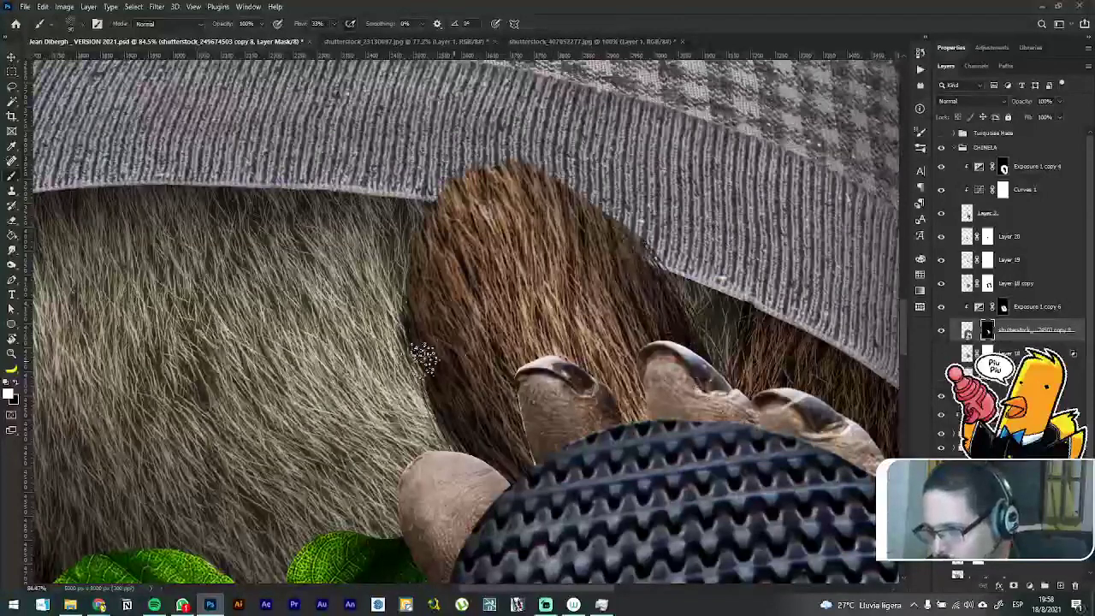
pyautogui.moveTo(423, 355)
pyautogui.mouseDown()
pyautogui.moveTo(470, 436)
pyautogui.moveTo(435, 379)
pyautogui.mouseUp()
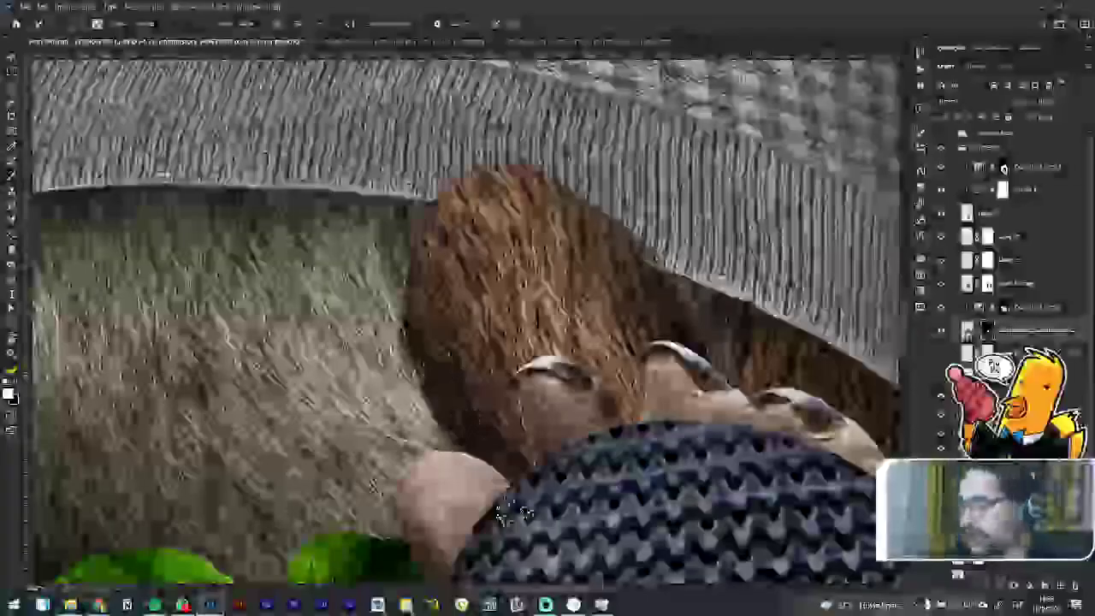
pyautogui.scroll(-6, 554, 213)
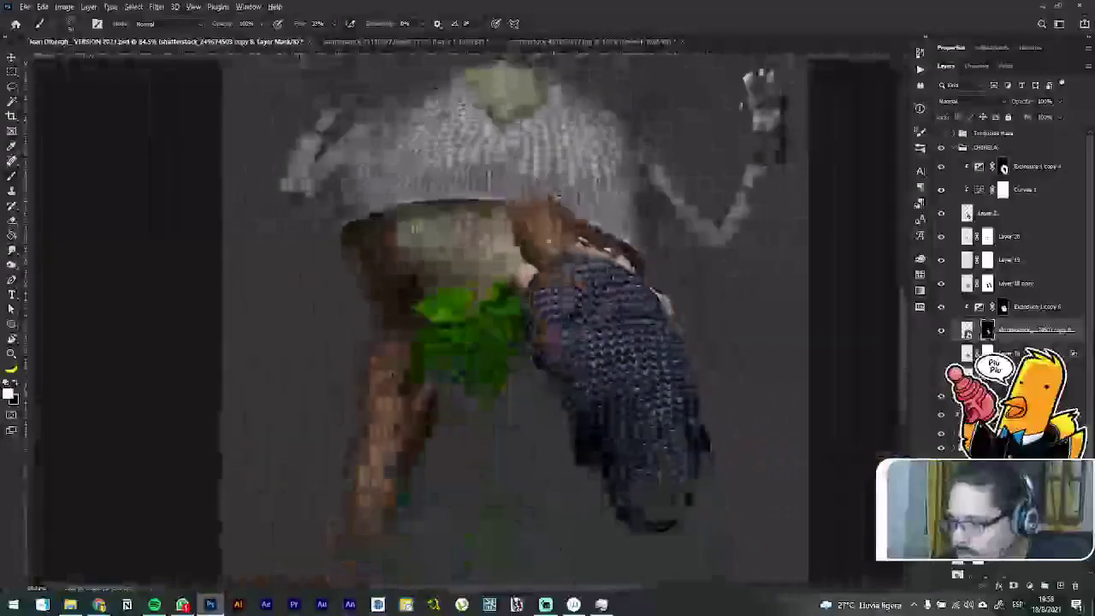
pyautogui.scroll(5, 558, 214)
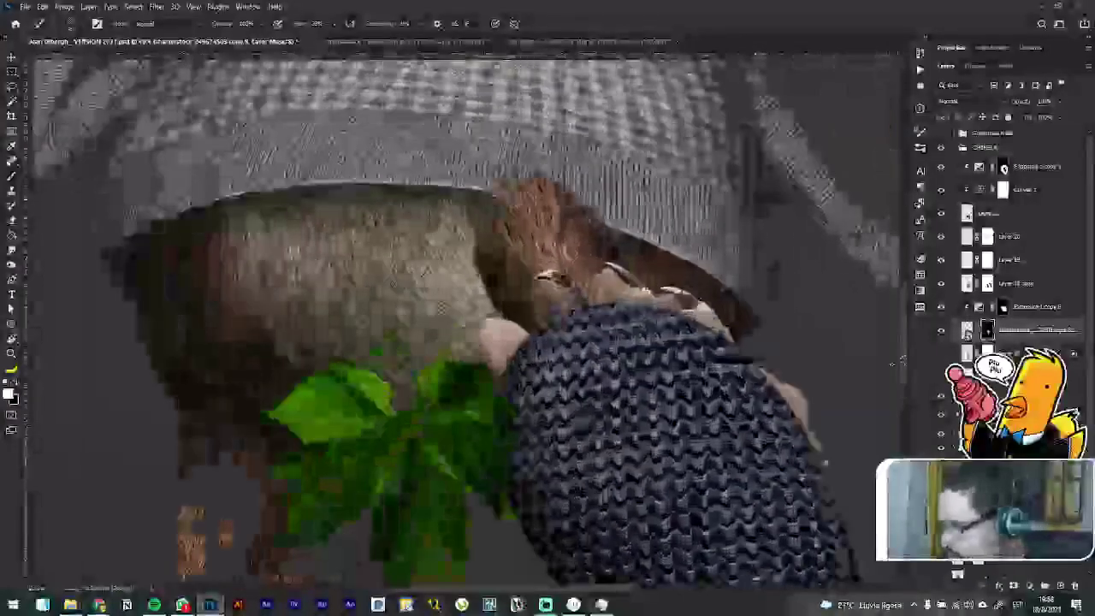
# Step: Paint a soft white shadow area on the CUERPO group's Exposure 1 mask around the raised leg, using an enlarged Soft Round brush
pyautogui.scroll(-5, 1010, 257)
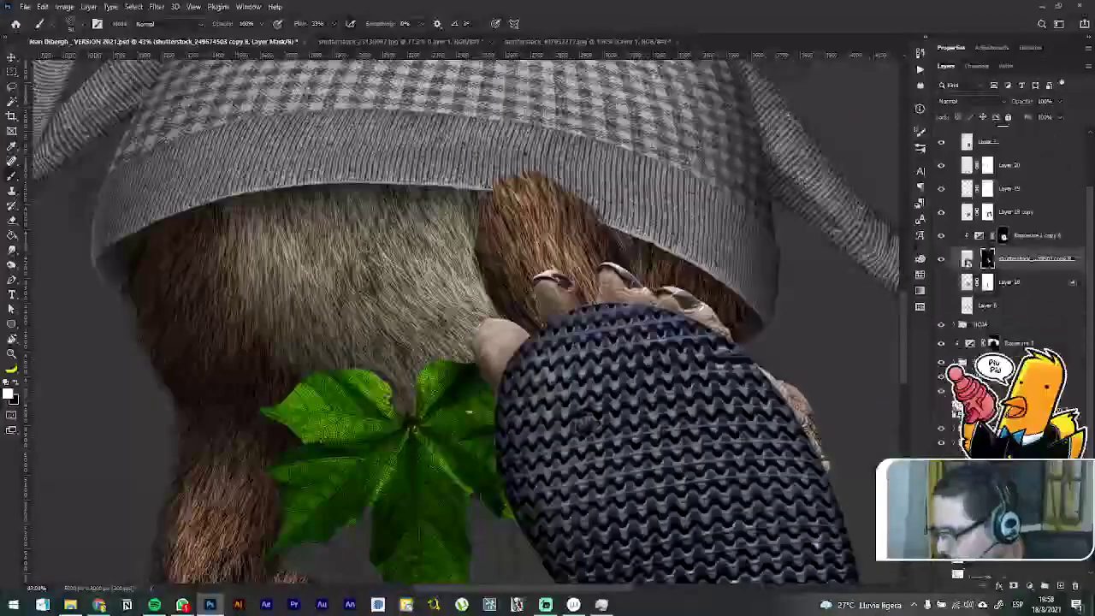
pyautogui.click(961, 337)
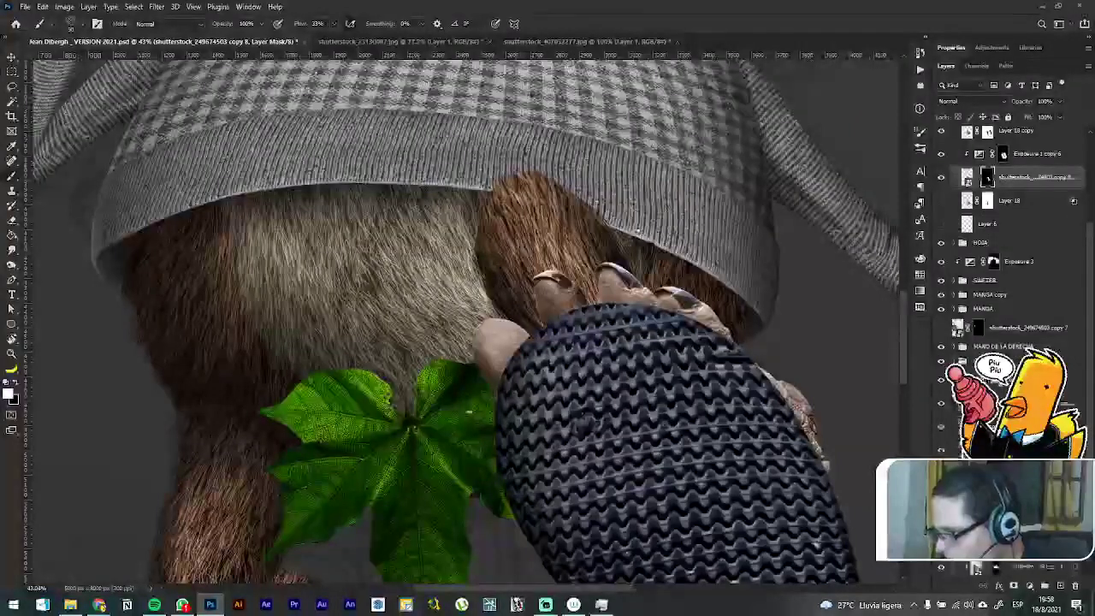
pyautogui.scroll(-5, 960, 282)
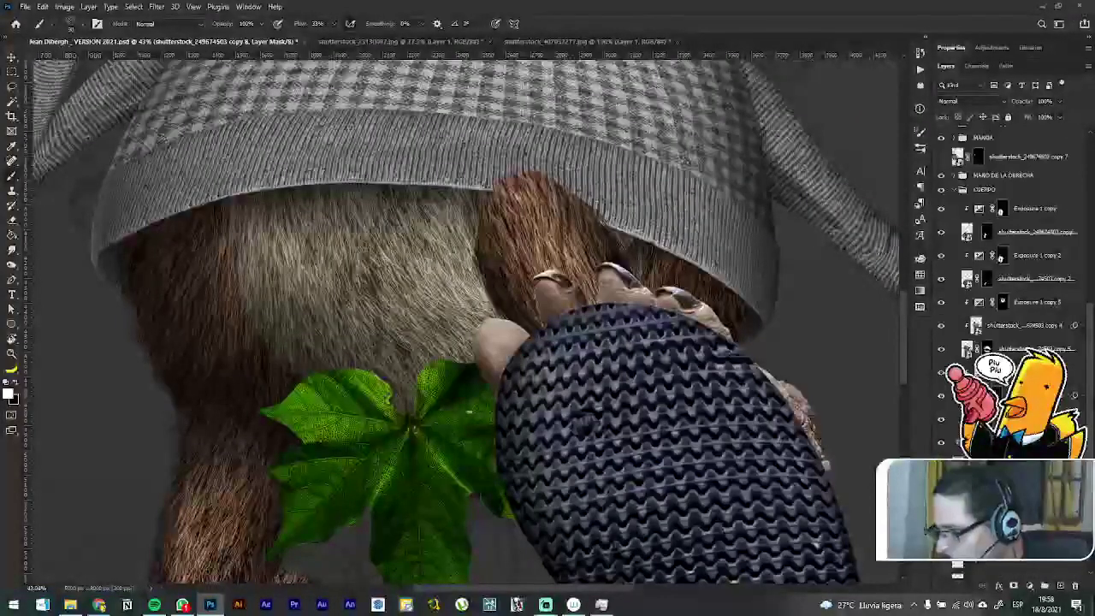
pyautogui.click(1003, 372)
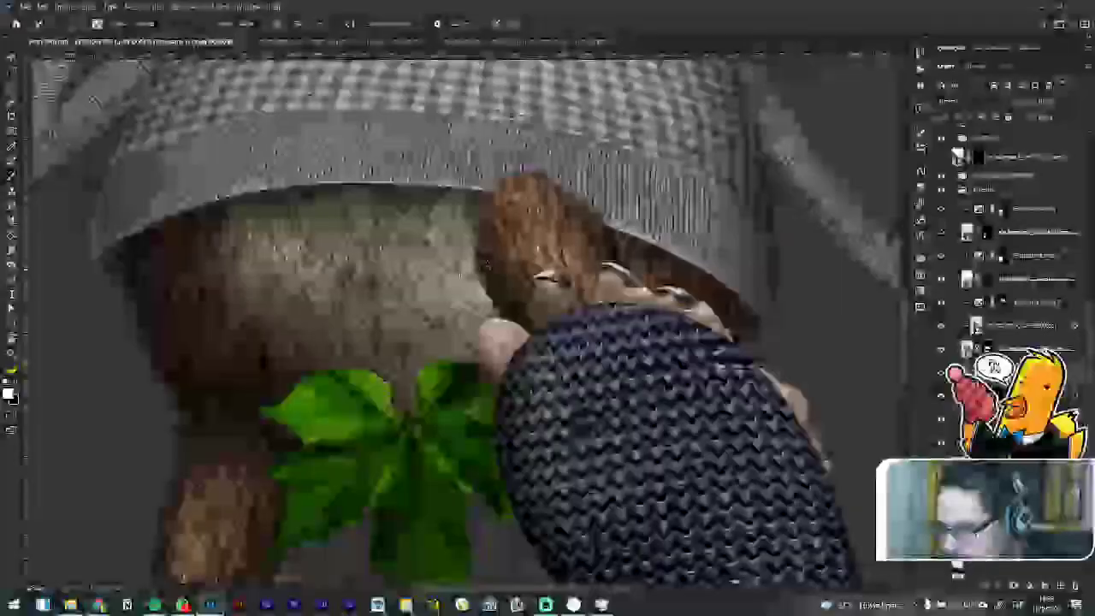
pyautogui.rightClick(488, 265)
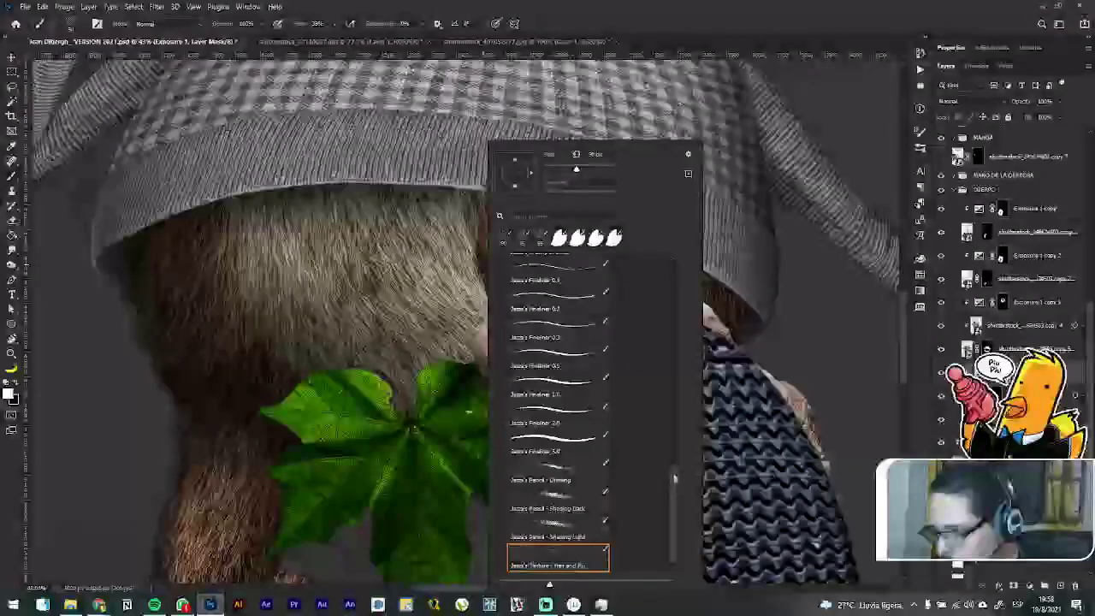
pyautogui.scroll(15, 674, 477)
pyautogui.click(558, 282)
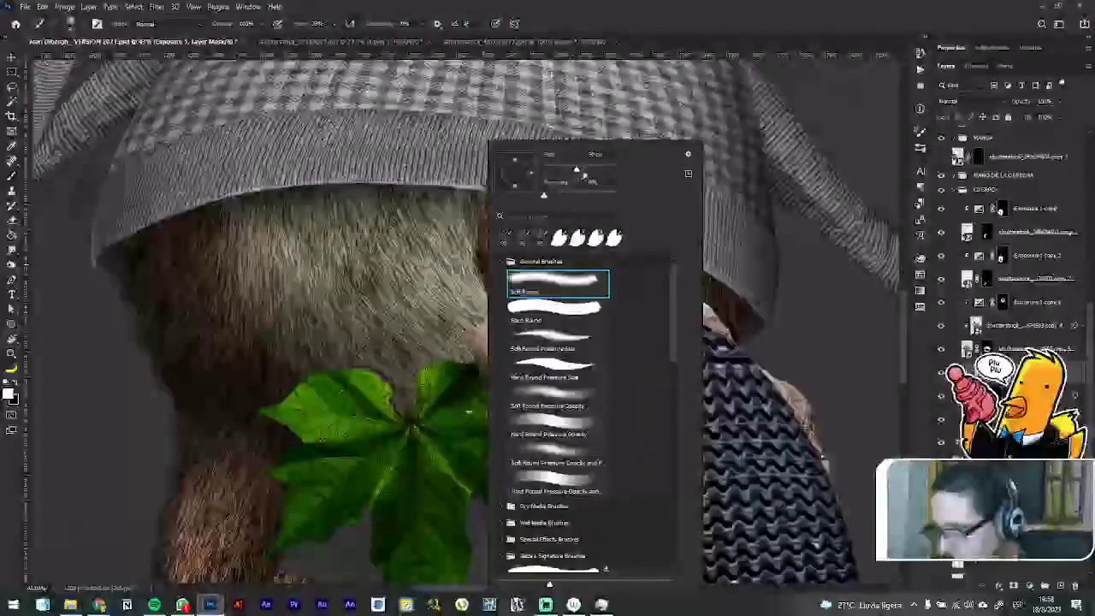
pyautogui.press('Return')
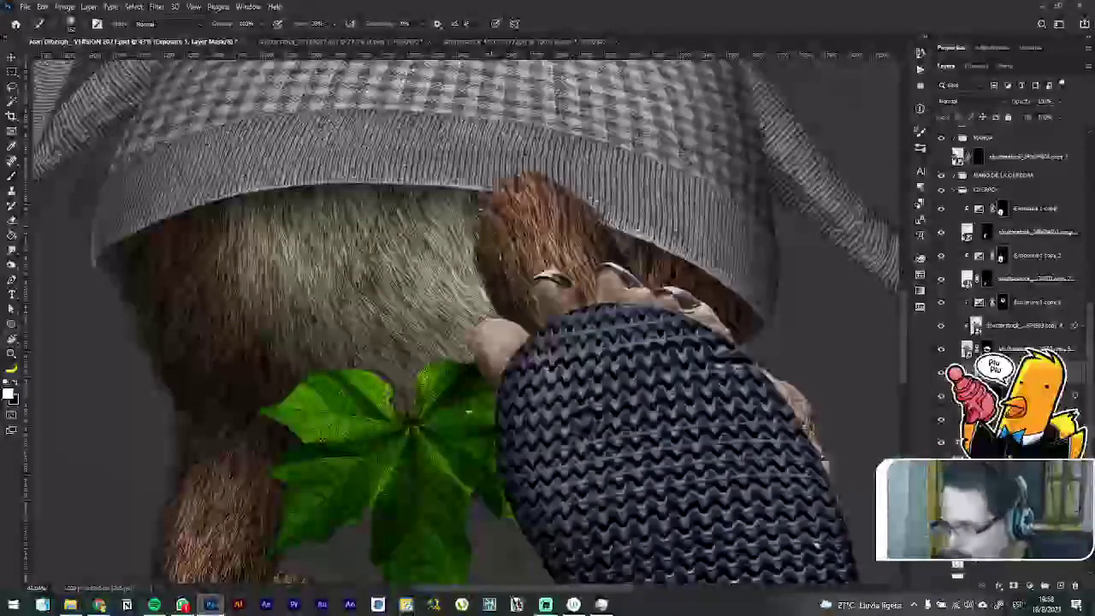
pyautogui.moveTo(498, 291); pyautogui.dragTo(516, 319)
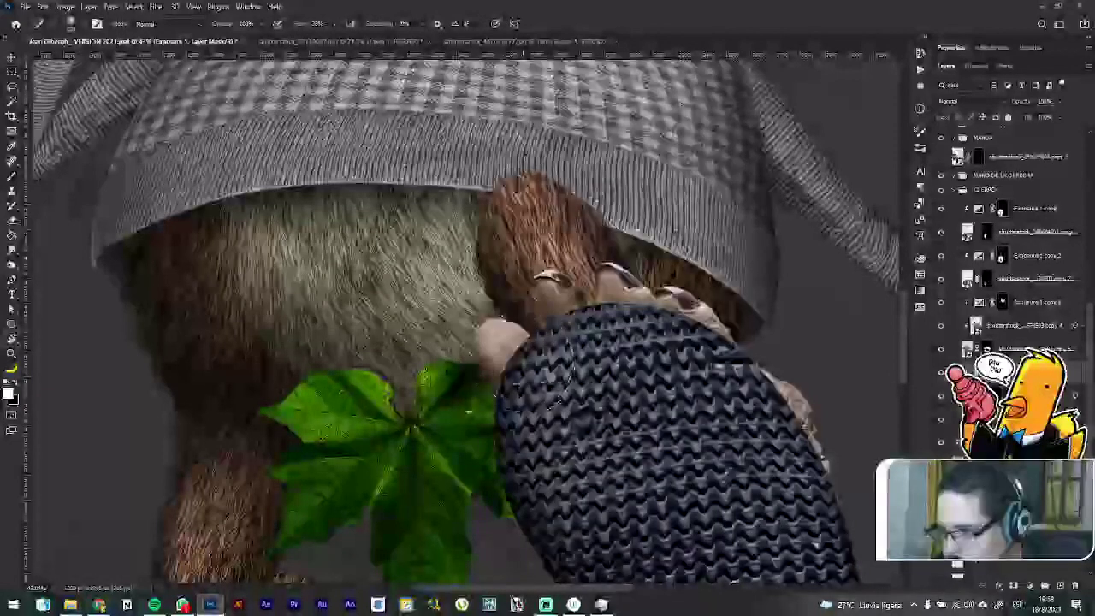
pyautogui.moveTo(519, 379); pyautogui.dragTo(506, 310)
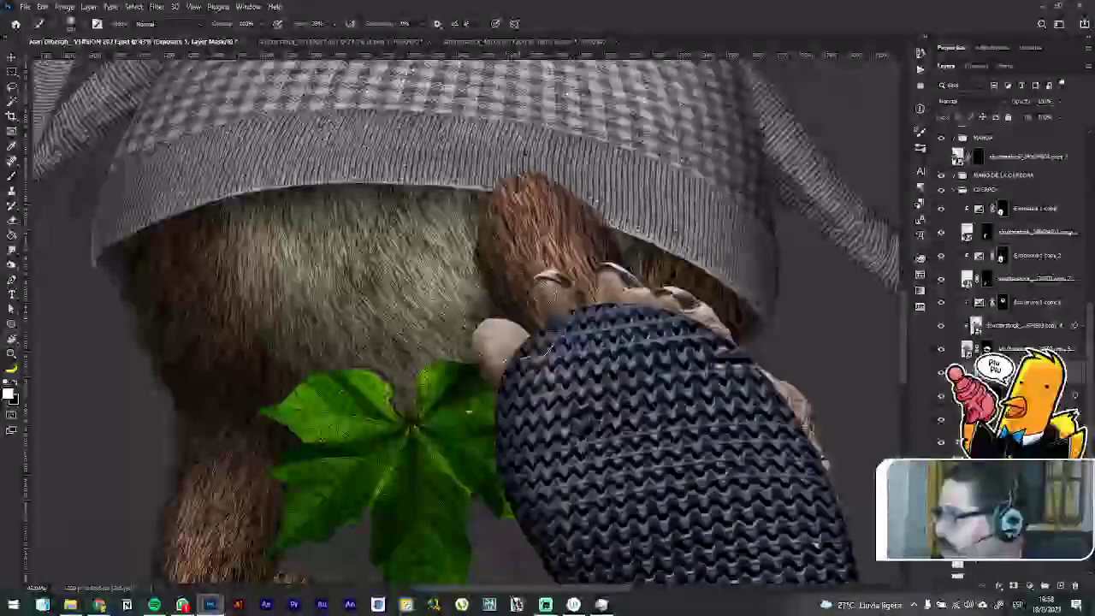
pyautogui.moveTo(512, 255)
pyautogui.mouseDown()
pyautogui.moveTo(501, 241)
pyautogui.moveTo(515, 280)
pyautogui.mouseUp()
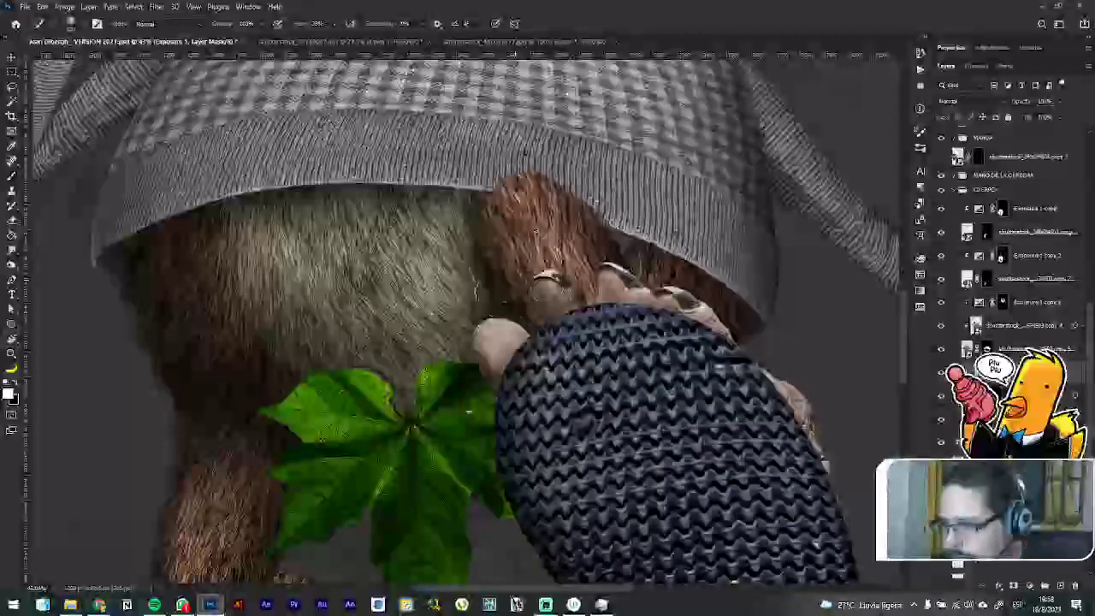
pyautogui.moveTo(594, 231); pyautogui.dragTo(614, 213)
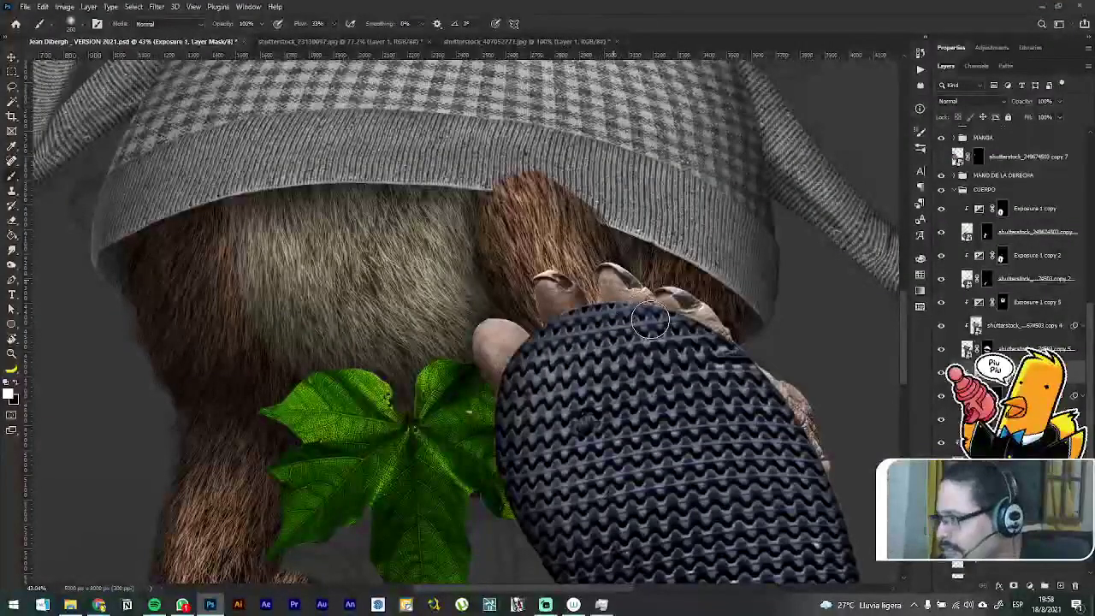
# Step: Collapse the CUERPO layer group and bring the CHINELA group's layers back into view
pyautogui.scroll(-5, 652, 322)
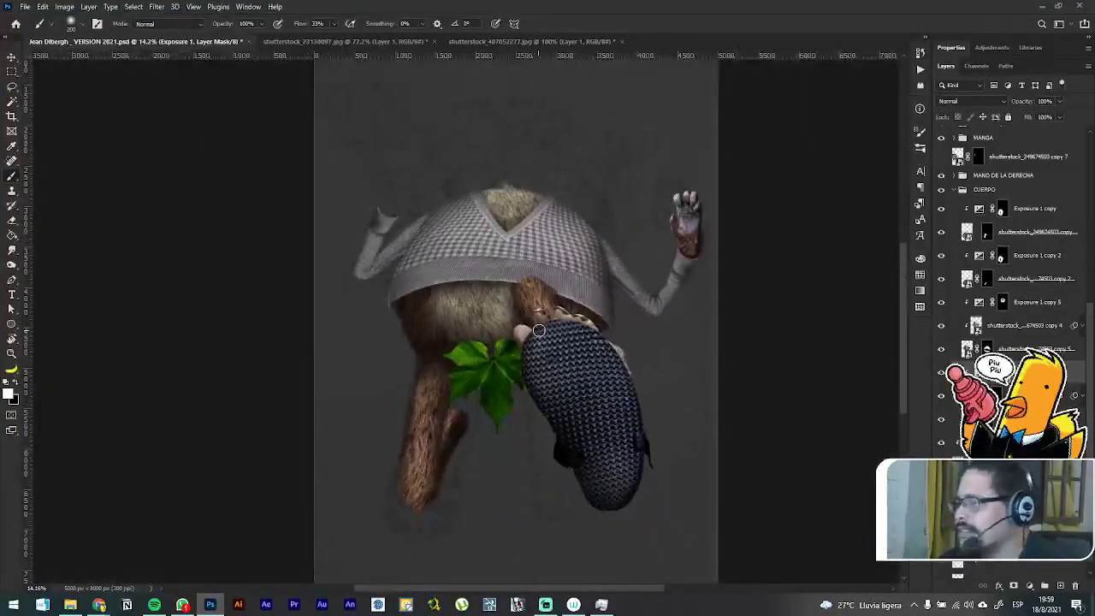
pyautogui.click(11, 59)
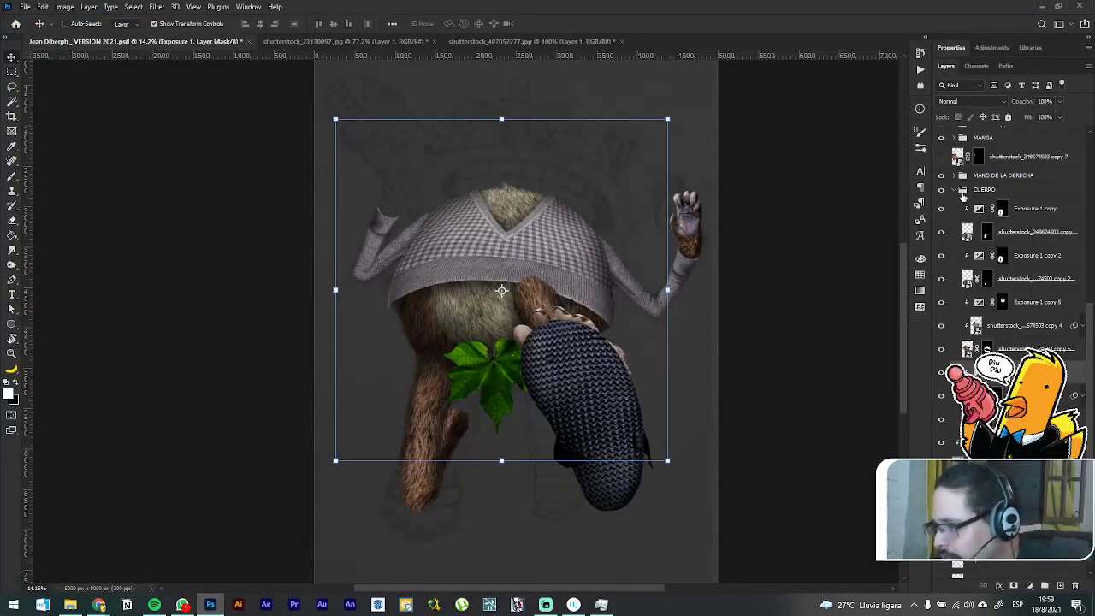
pyautogui.click(955, 190)
pyautogui.scroll(4, 960, 195)
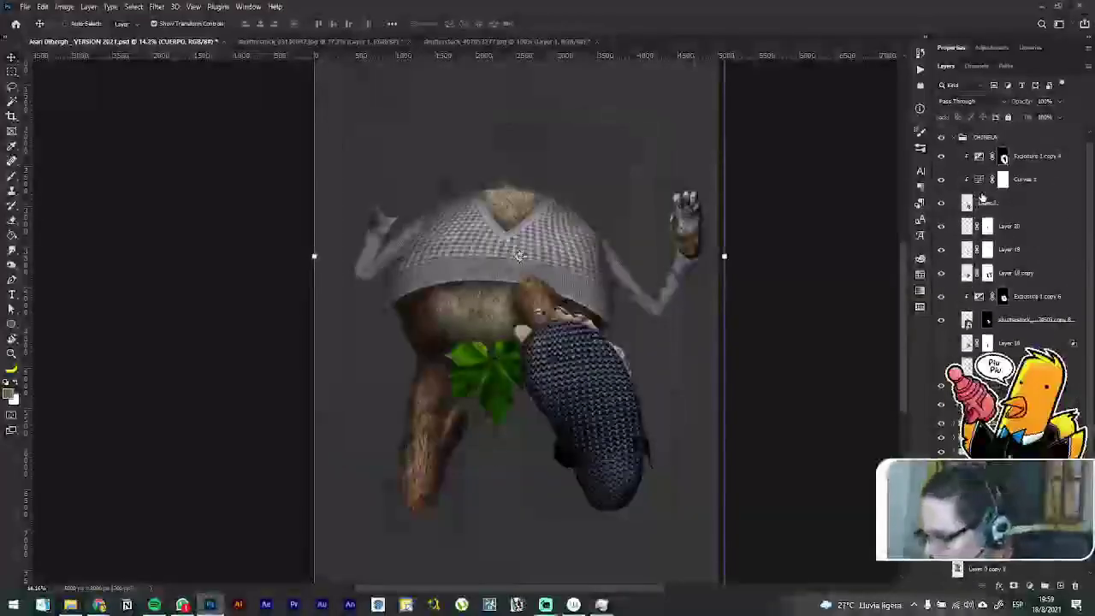
pyautogui.scroll(1, 1009, 343)
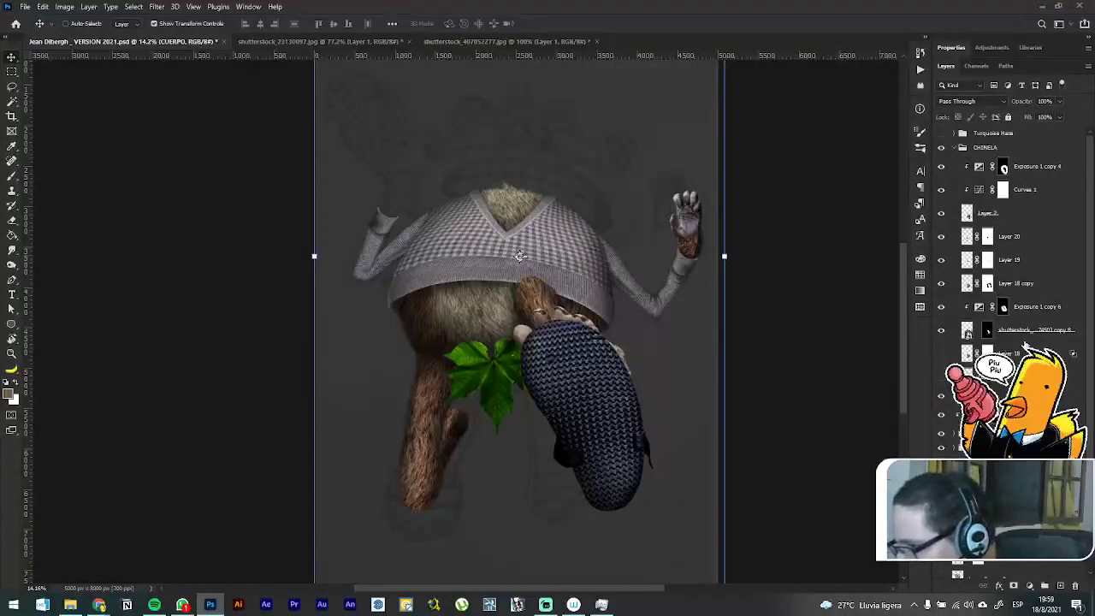
# Step: Delete the hidden Layer 18 and Layer 6 from the CHINELA group
pyautogui.click(968, 351)
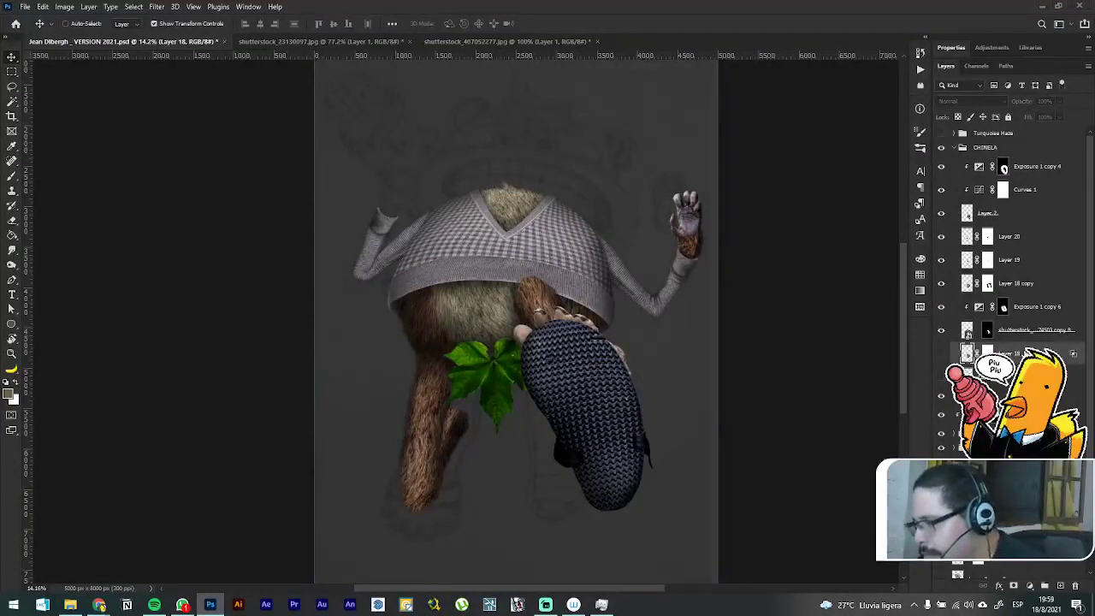
pyautogui.press('Delete')
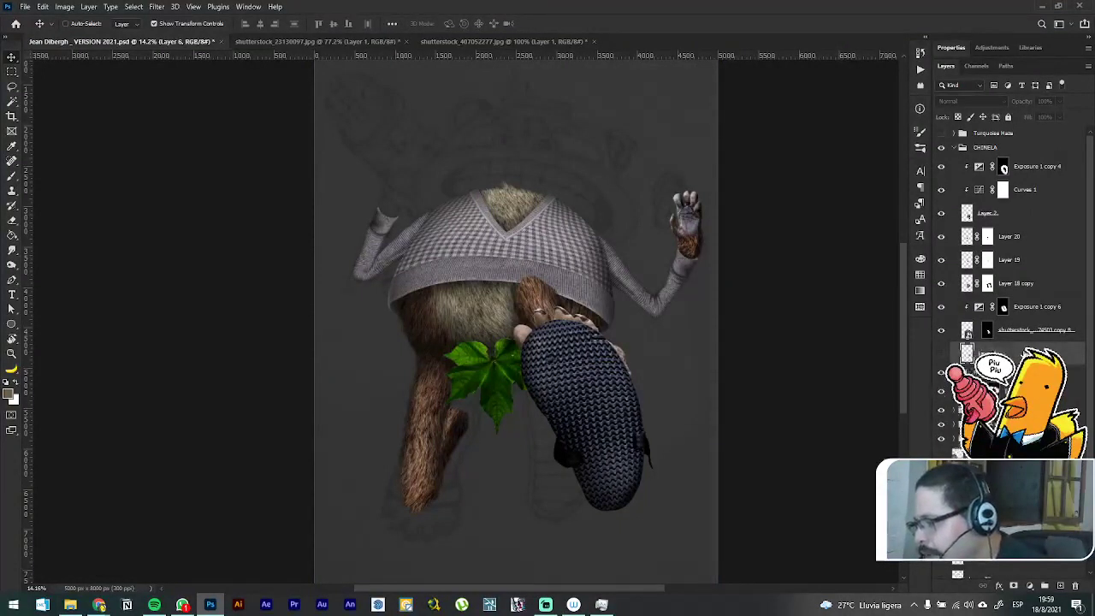
pyautogui.click(941, 358)
pyautogui.moveTo(621, 336); pyautogui.dragTo(627, 324)
pyautogui.press('Delete')
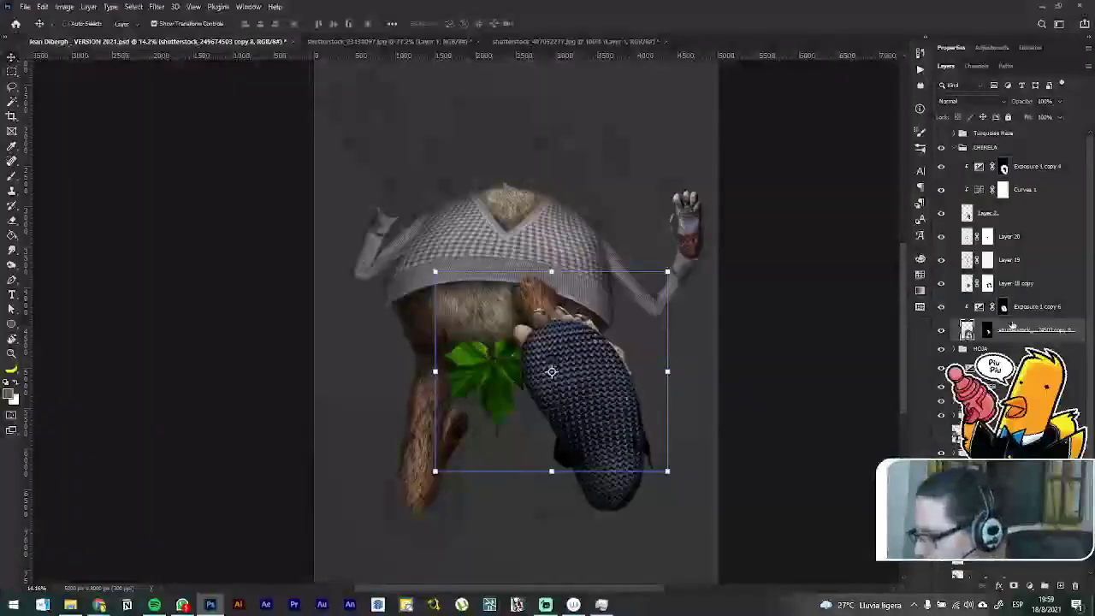
# Step: Group the toe layers Layer 20, Layer 19 and Layer 18 copy inside CHINELA, and expand the new group
pyautogui.moveTo(1032, 332); pyautogui.dragTo(1032, 295)
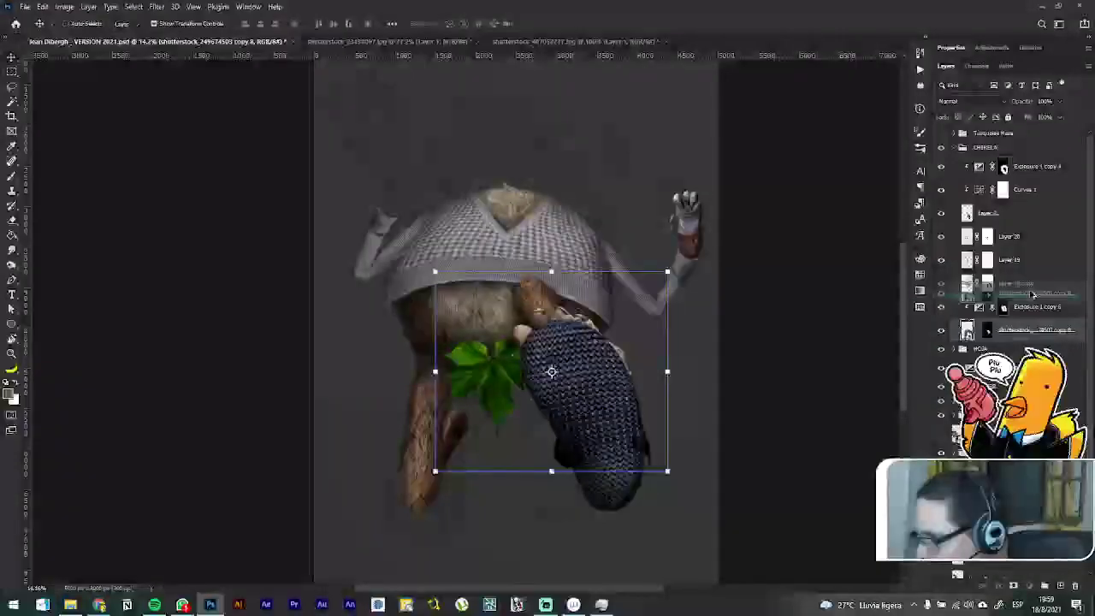
pyautogui.moveTo(1032, 296); pyautogui.dragTo(1022, 337)
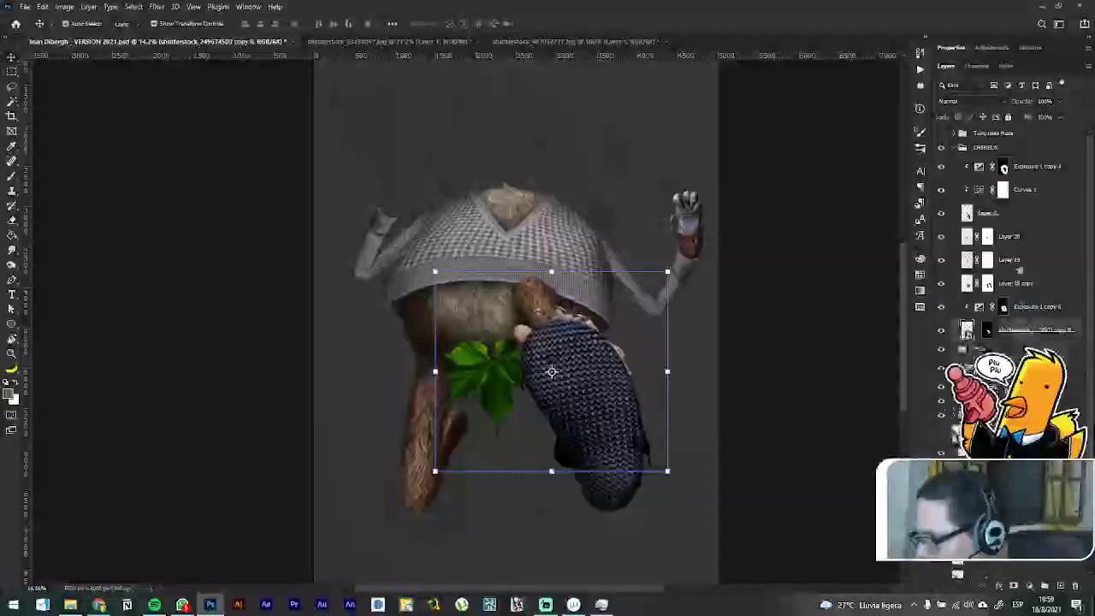
pyautogui.click(1012, 283)
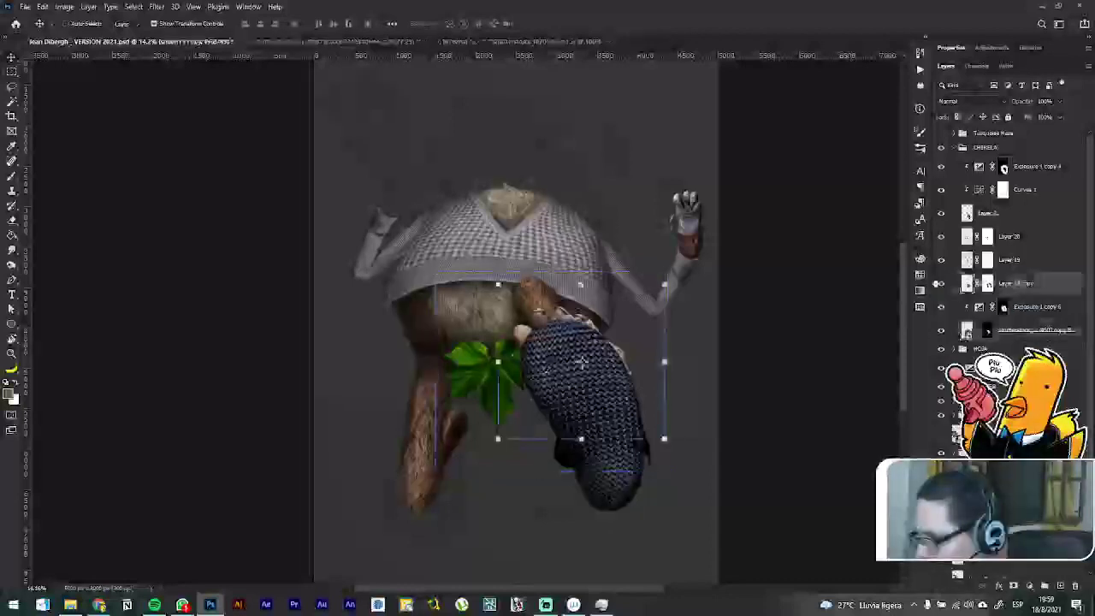
pyautogui.click(942, 283)
pyautogui.click(942, 283)
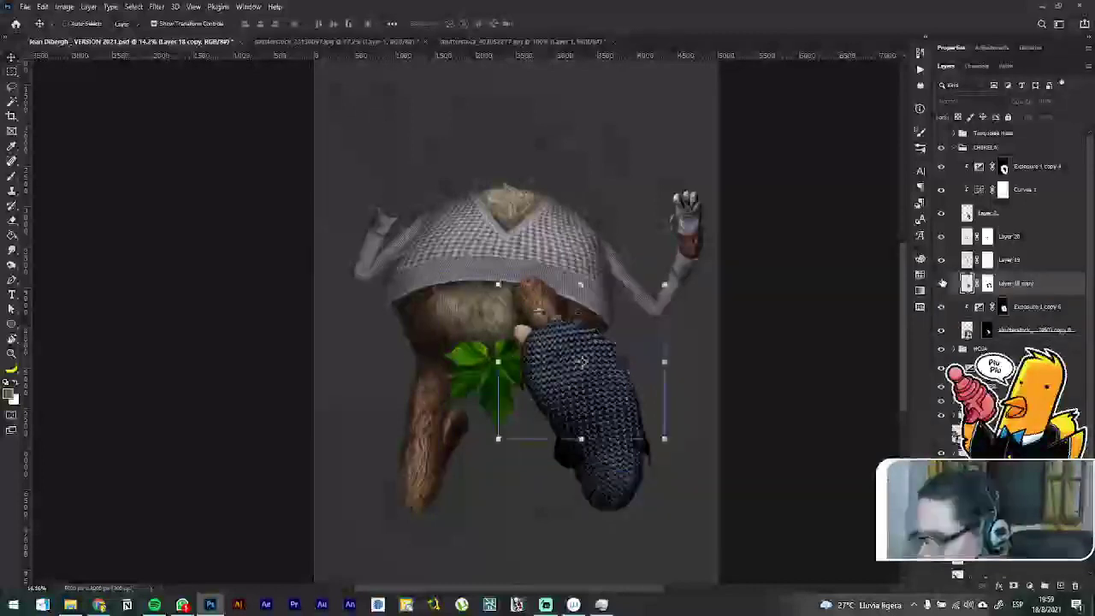
pyautogui.keyDown('shift'); pyautogui.click(1031, 238); pyautogui.keyUp('shift')
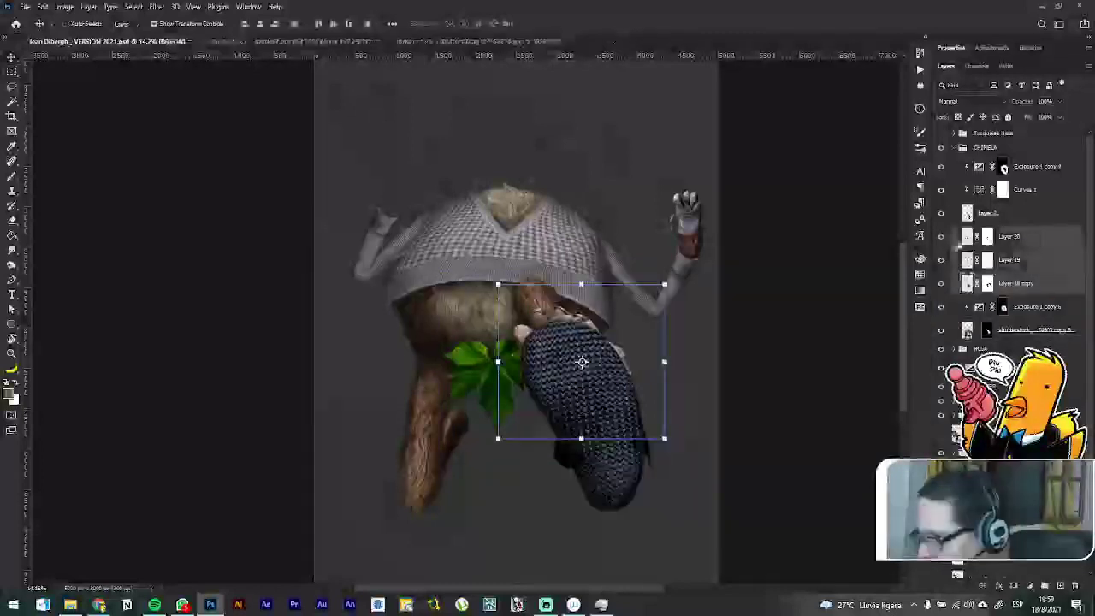
pyautogui.click(942, 284)
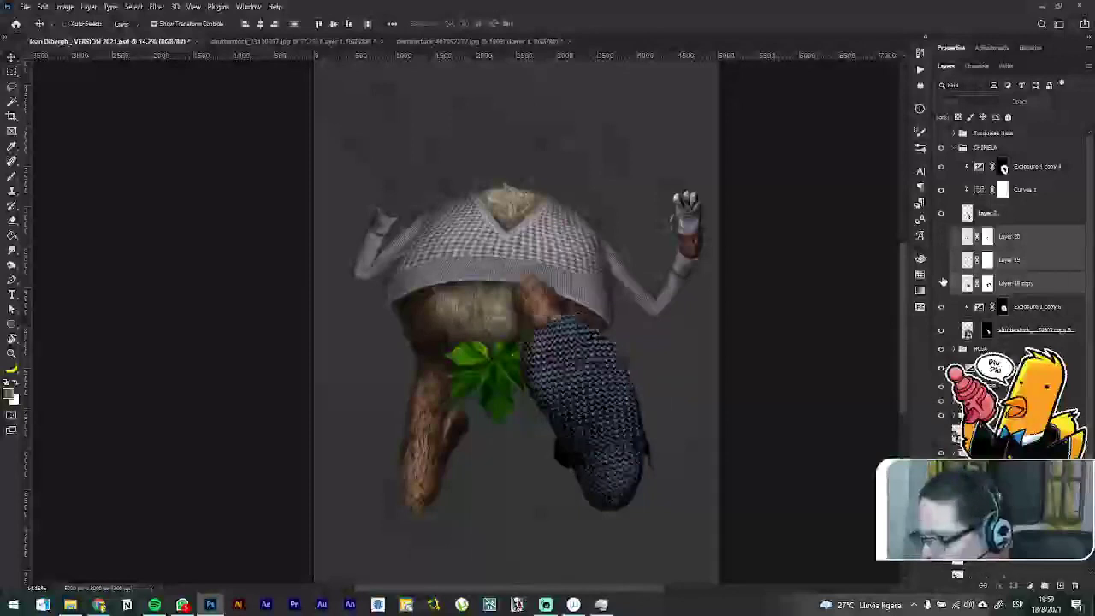
pyautogui.click(942, 237)
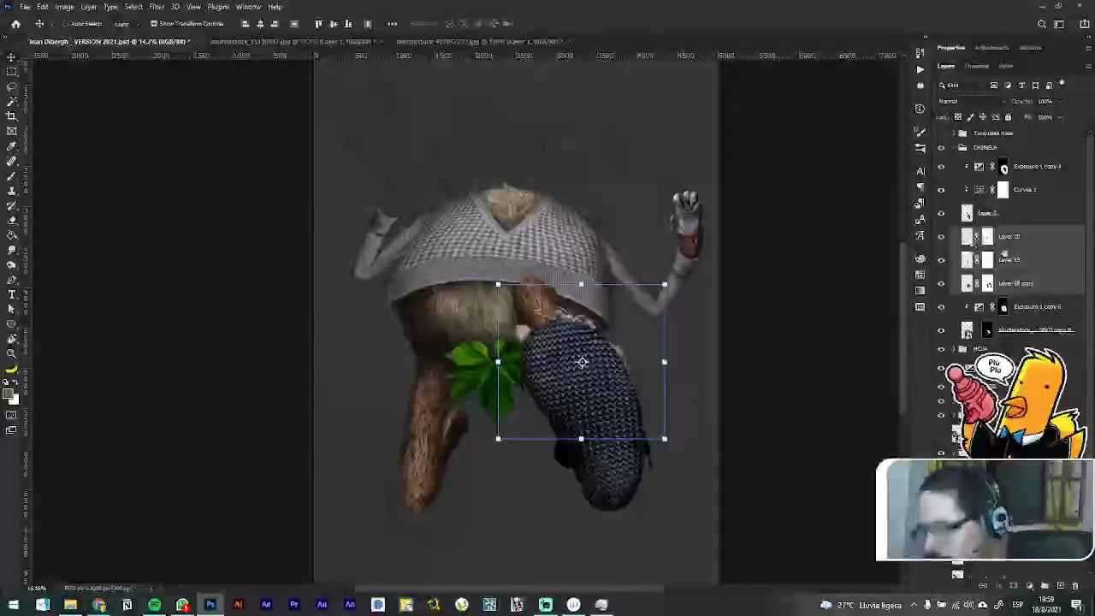
pyautogui.hotkey('ctrl', 'g')
pyautogui.click(963, 234)
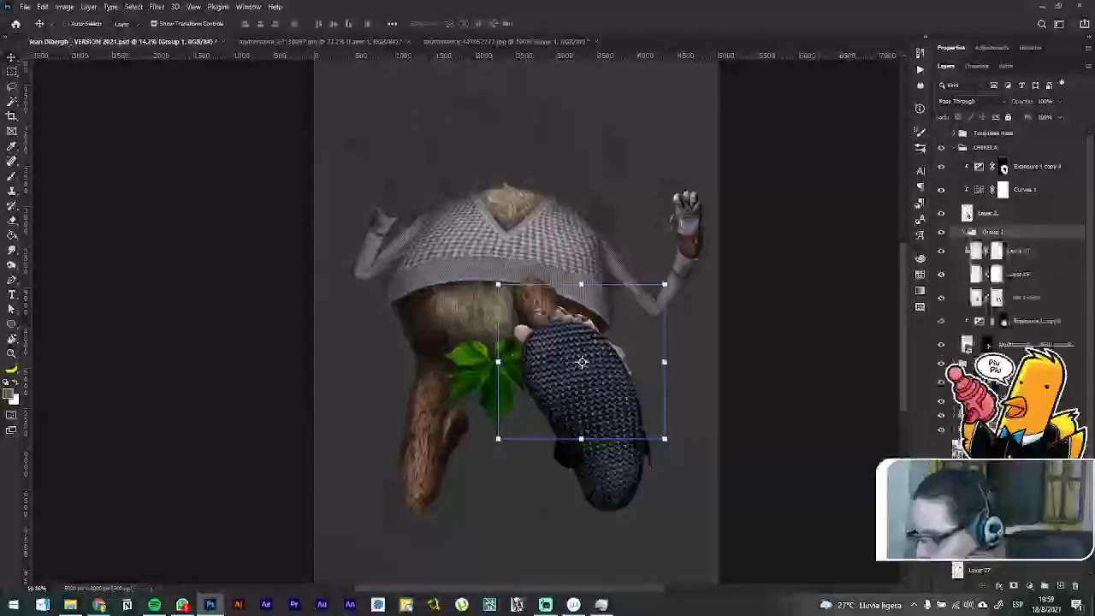
# Step: Duplicate the raised leg's fur layer into Group 1 beneath Layer 18 copy and delete the duplicate's layer mask
pyautogui.moveTo(1016, 349); pyautogui.dragTo(1008, 307)
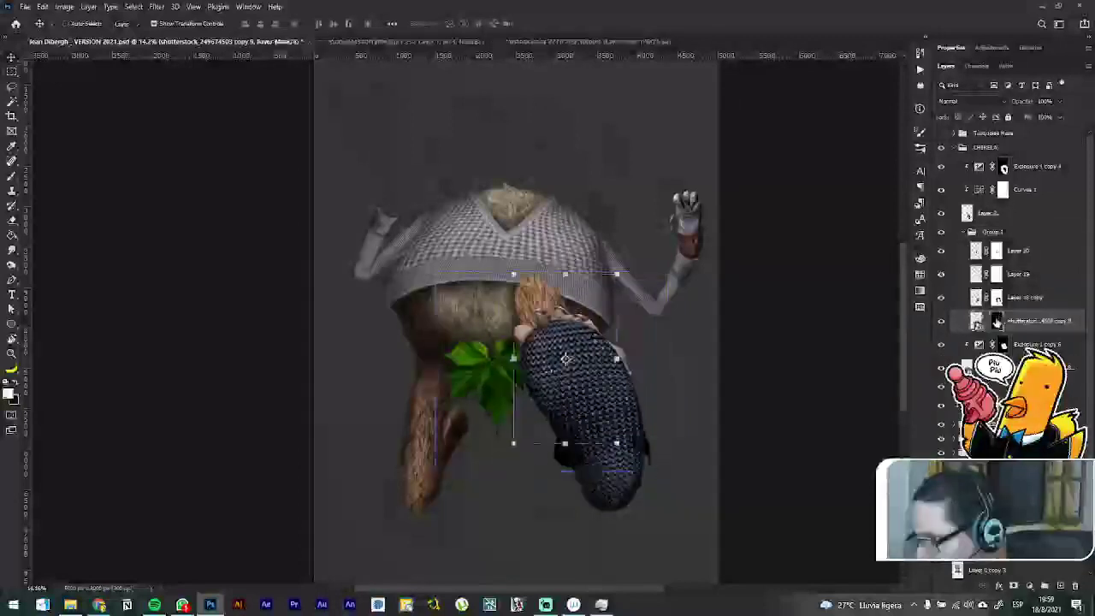
pyautogui.rightClick(998, 318)
pyautogui.click(1009, 346)
pyautogui.moveTo(1012, 349); pyautogui.dragTo(1012, 346)
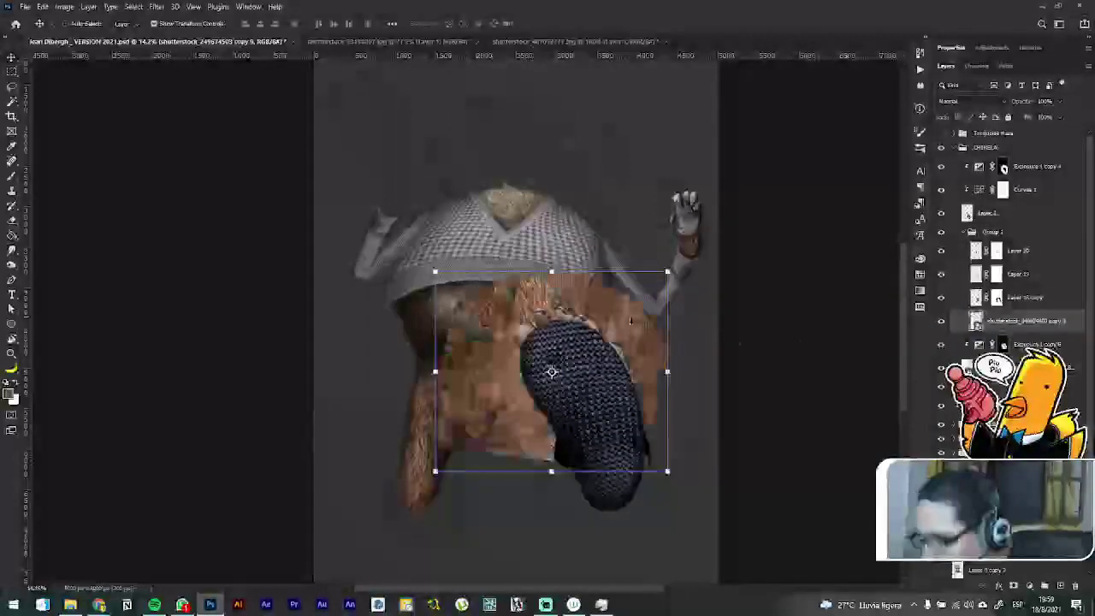
# Step: Flip the duplicated fur, rotate it to about 9 degrees, and position it behind the toes and slipper below the sweater hem
pyautogui.moveTo(667, 294); pyautogui.dragTo(689, 212)
pyautogui.moveTo(584, 186); pyautogui.dragTo(596, 186)
pyautogui.rightClick(598, 233)
pyautogui.click(645, 410)
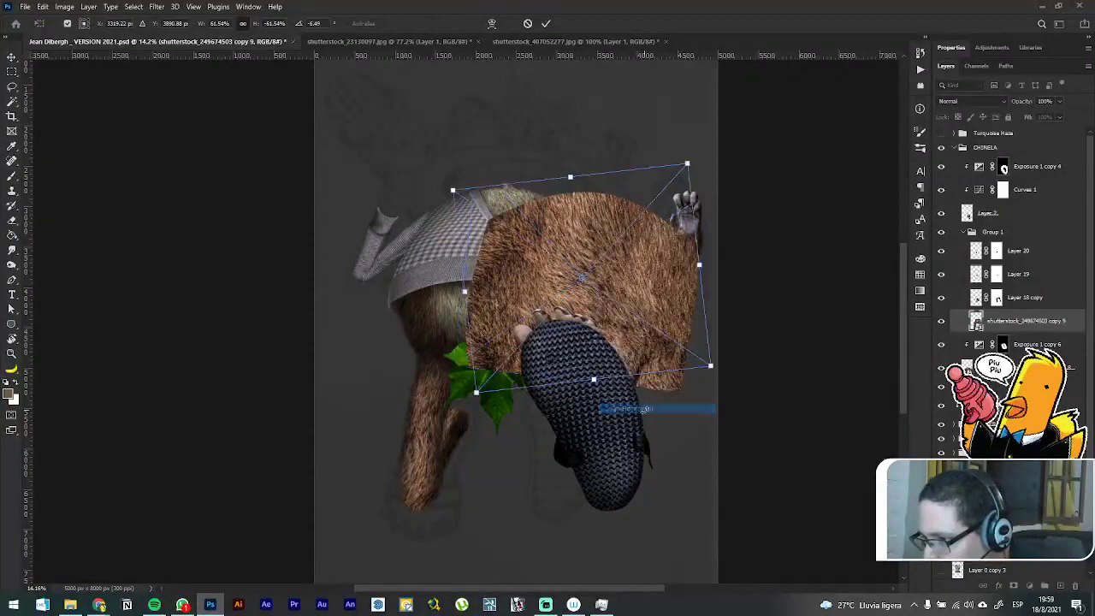
pyautogui.moveTo(625, 280); pyautogui.dragTo(576, 368)
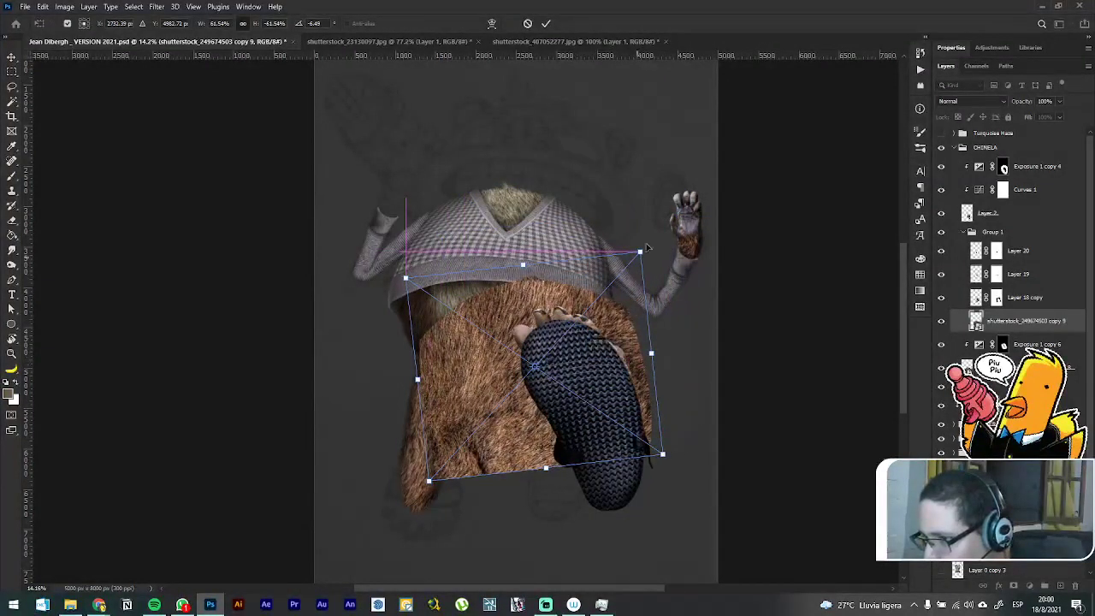
pyautogui.moveTo(650, 234); pyautogui.dragTo(689, 250)
pyautogui.moveTo(624, 341); pyautogui.dragTo(633, 323)
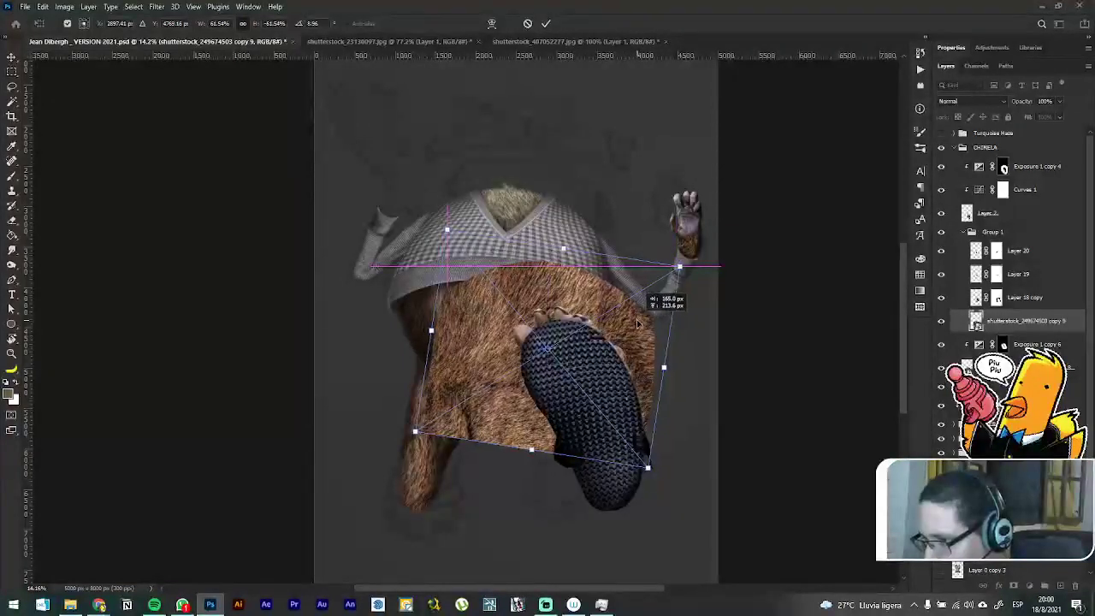
pyautogui.press('Return')
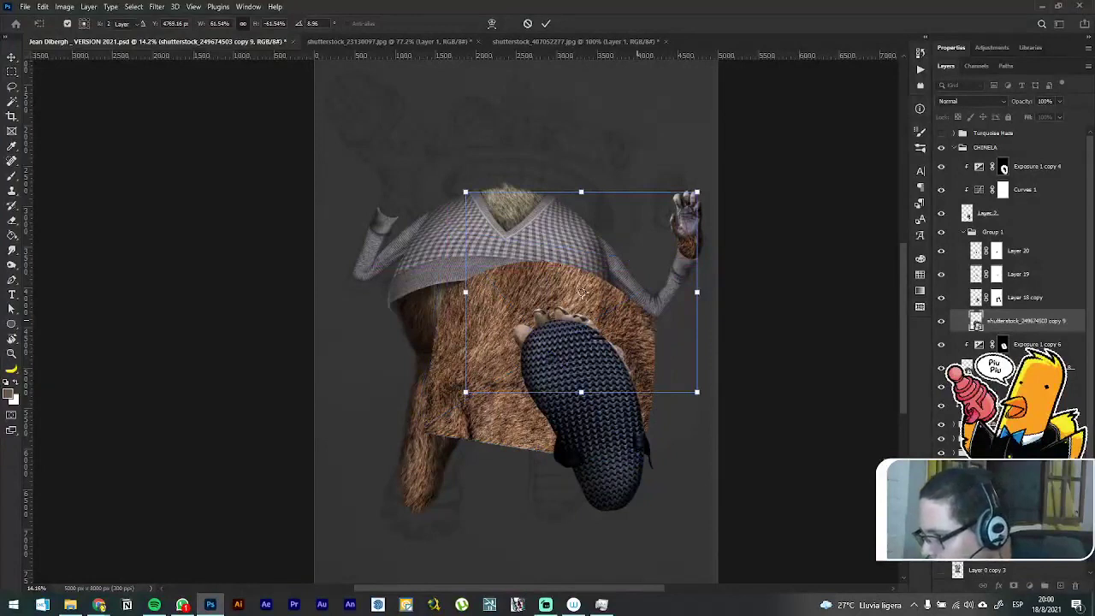
pyautogui.press('Return')
# Step: Add a layer mask to the duplicated fur and invert it to black
pyautogui.click(1030, 586)
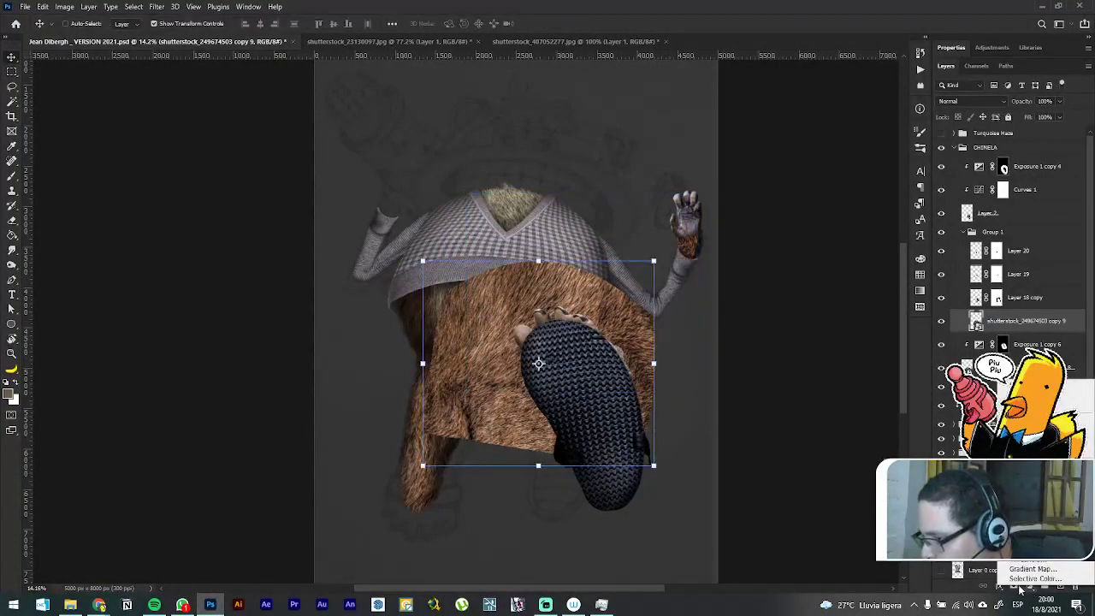
pyautogui.click(1017, 586)
pyautogui.click(1015, 586)
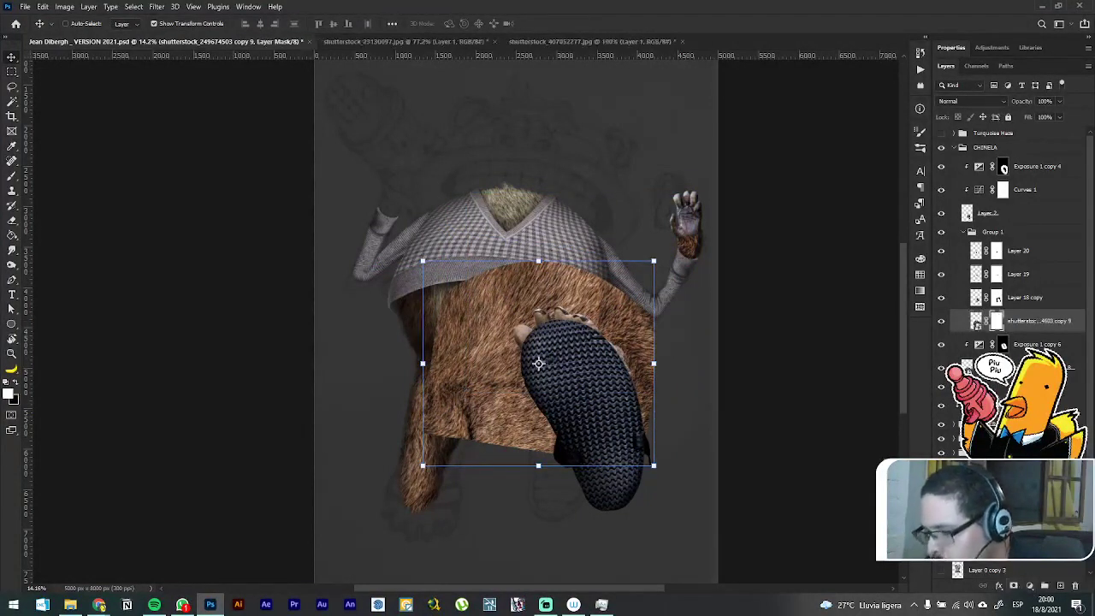
pyautogui.hotkey('ctrl', 'i')
pyautogui.scroll(5, 625, 387)
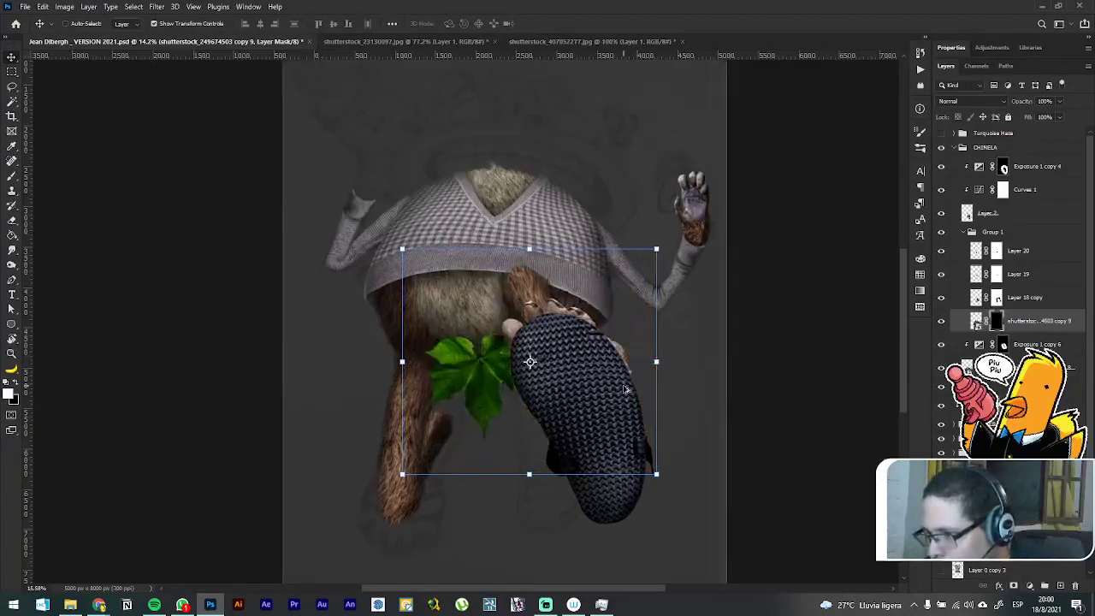
# Step: Paint white on the fur's mask with Jazza's Texture - Hair and Fur brush, adding fur along the slipper's outer edge beside the small toes
pyautogui.press('b')
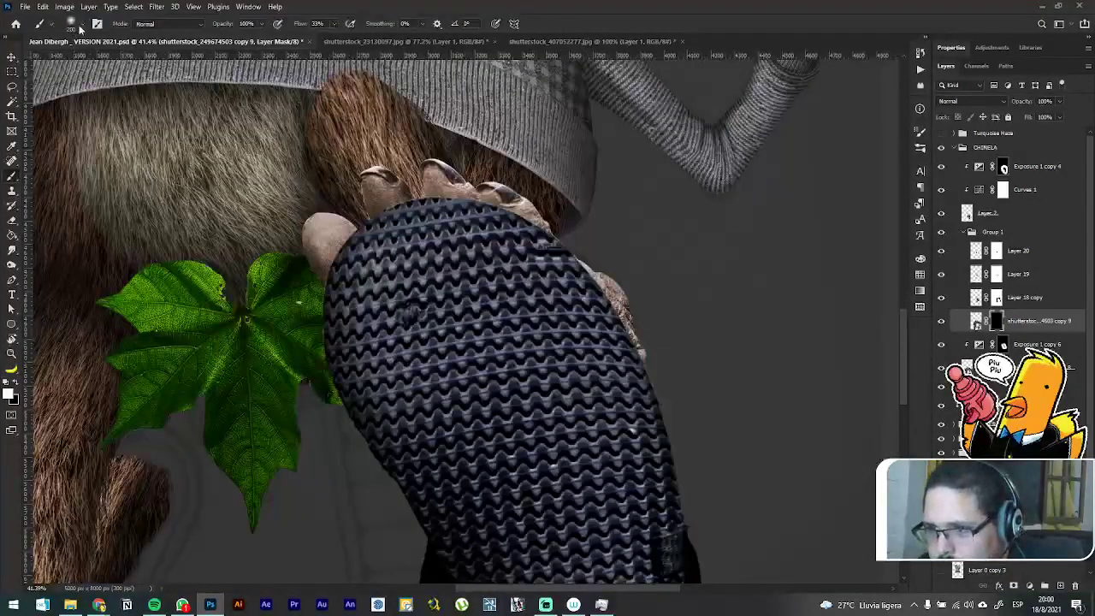
pyautogui.click(80, 27)
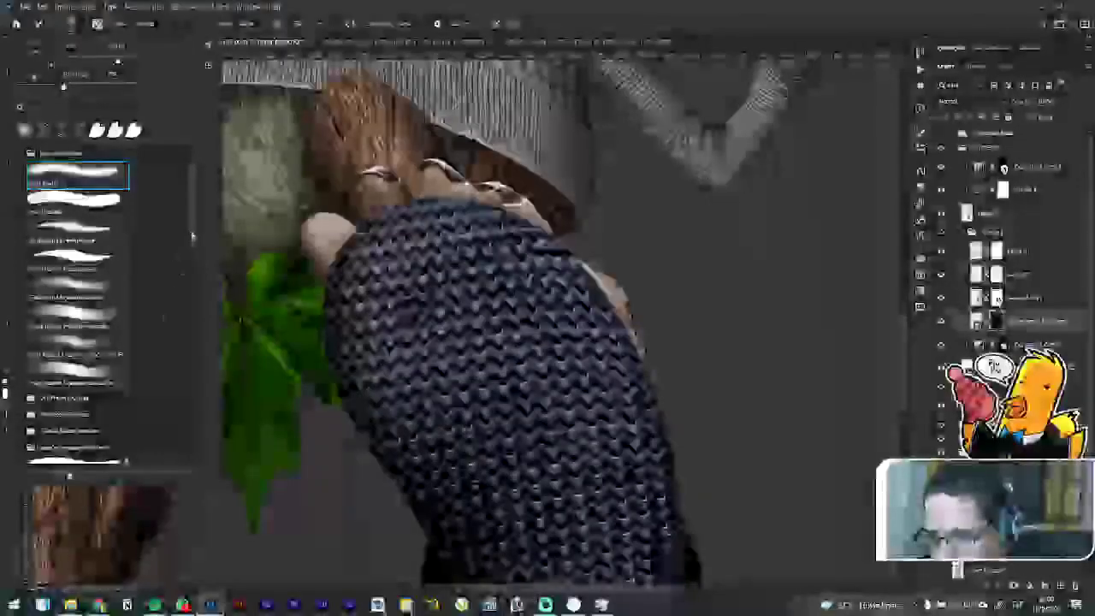
pyautogui.scroll(-10, 192, 237)
pyautogui.click(107, 451)
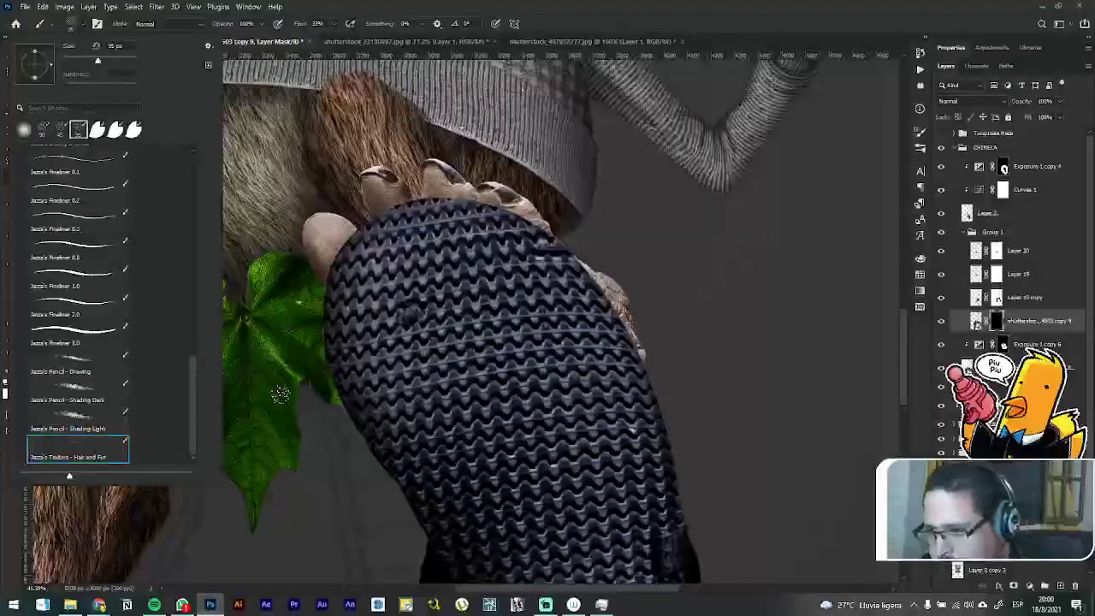
pyautogui.click(612, 21)
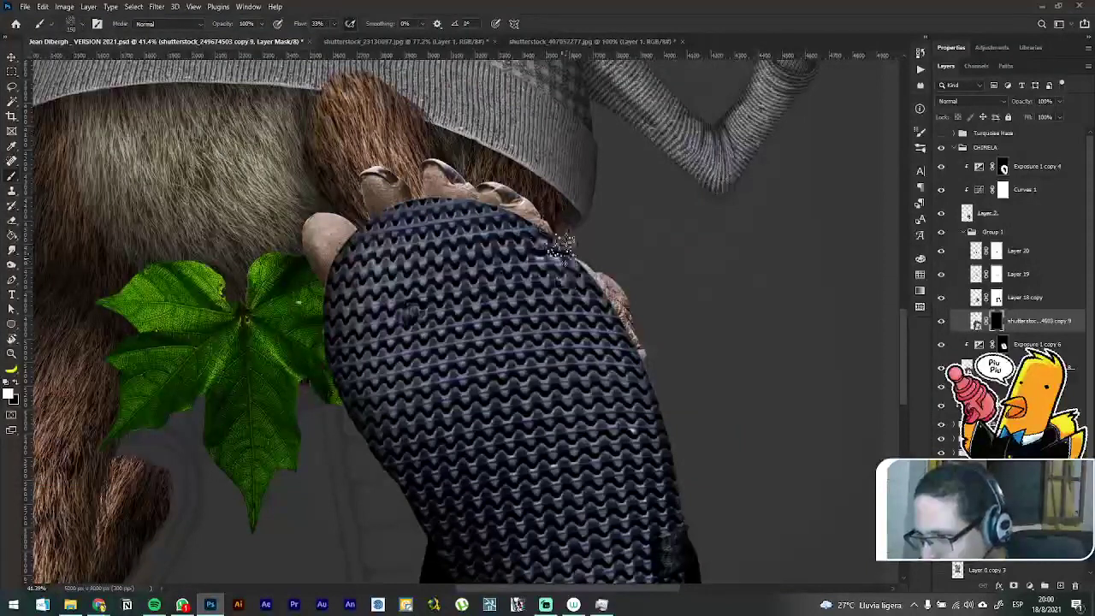
pyautogui.moveTo(562, 248)
pyautogui.mouseDown()
pyautogui.moveTo(477, 192)
pyautogui.moveTo(399, 176)
pyautogui.moveTo(536, 231)
pyautogui.moveTo(596, 302)
pyautogui.moveTo(576, 226)
pyautogui.moveTo(592, 295)
pyautogui.moveTo(579, 233)
pyautogui.moveTo(579, 278)
pyautogui.moveTo(624, 355)
pyautogui.moveTo(614, 299)
pyautogui.moveTo(677, 429)
pyautogui.mouseUp()
pyautogui.press('[')
pyautogui.press('[')
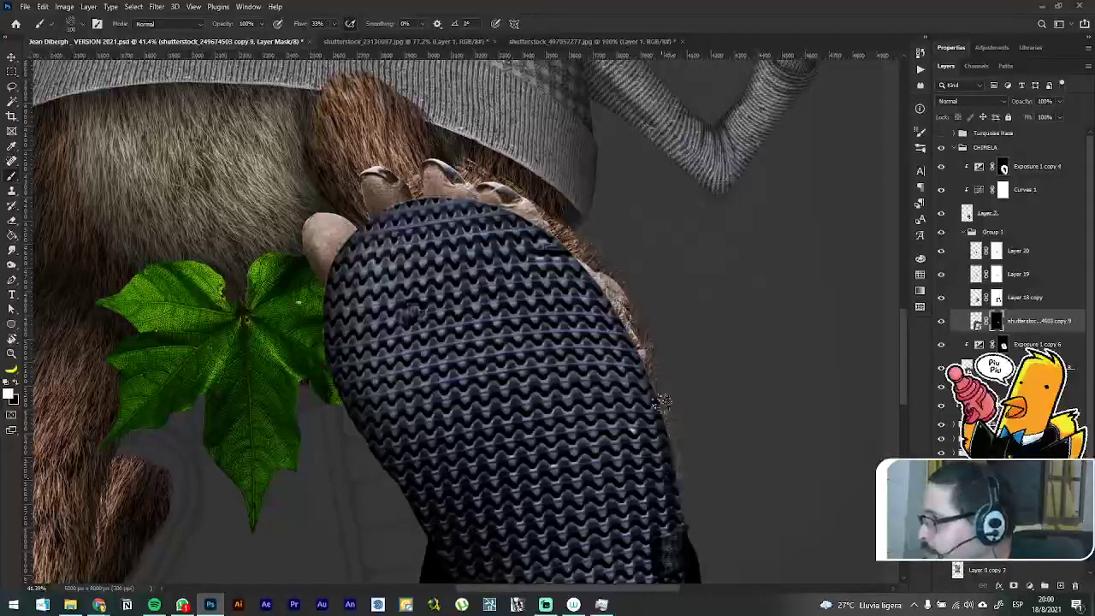
pyautogui.moveTo(651, 391)
pyautogui.mouseDown()
pyautogui.moveTo(654, 419)
pyautogui.moveTo(663, 351)
pyautogui.moveTo(646, 413)
pyautogui.moveTo(673, 354)
pyautogui.moveTo(661, 392)
pyautogui.moveTo(696, 384)
pyautogui.moveTo(683, 413)
pyautogui.moveTo(657, 412)
pyautogui.moveTo(676, 429)
pyautogui.mouseUp()
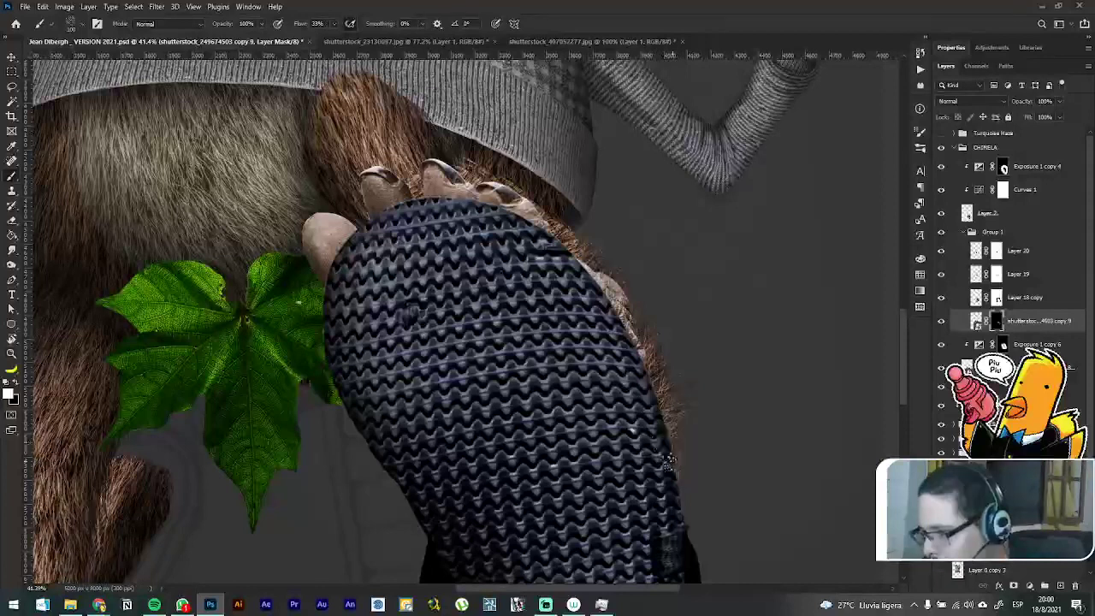
# Step: Thicken the mask's furry edge around the small toes and fill in fur behind the toes up to the raised leg
pyautogui.moveTo(650, 373)
pyautogui.mouseDown()
pyautogui.moveTo(655, 325)
pyautogui.moveTo(630, 348)
pyautogui.moveTo(642, 320)
pyautogui.moveTo(625, 323)
pyautogui.moveTo(635, 285)
pyautogui.moveTo(620, 320)
pyautogui.moveTo(599, 281)
pyautogui.mouseUp()
pyautogui.moveTo(570, 240)
pyautogui.mouseDown()
pyautogui.moveTo(539, 229)
pyautogui.moveTo(586, 232)
pyautogui.moveTo(534, 224)
pyautogui.moveTo(569, 213)
pyautogui.moveTo(556, 224)
pyautogui.moveTo(558, 202)
pyautogui.moveTo(525, 221)
pyautogui.moveTo(512, 183)
pyautogui.moveTo(493, 190)
pyautogui.moveTo(516, 175)
pyautogui.moveTo(474, 180)
pyautogui.moveTo(515, 182)
pyautogui.moveTo(496, 171)
pyautogui.moveTo(473, 188)
pyautogui.moveTo(496, 176)
pyautogui.moveTo(462, 159)
pyautogui.mouseUp()
pyautogui.press('x')
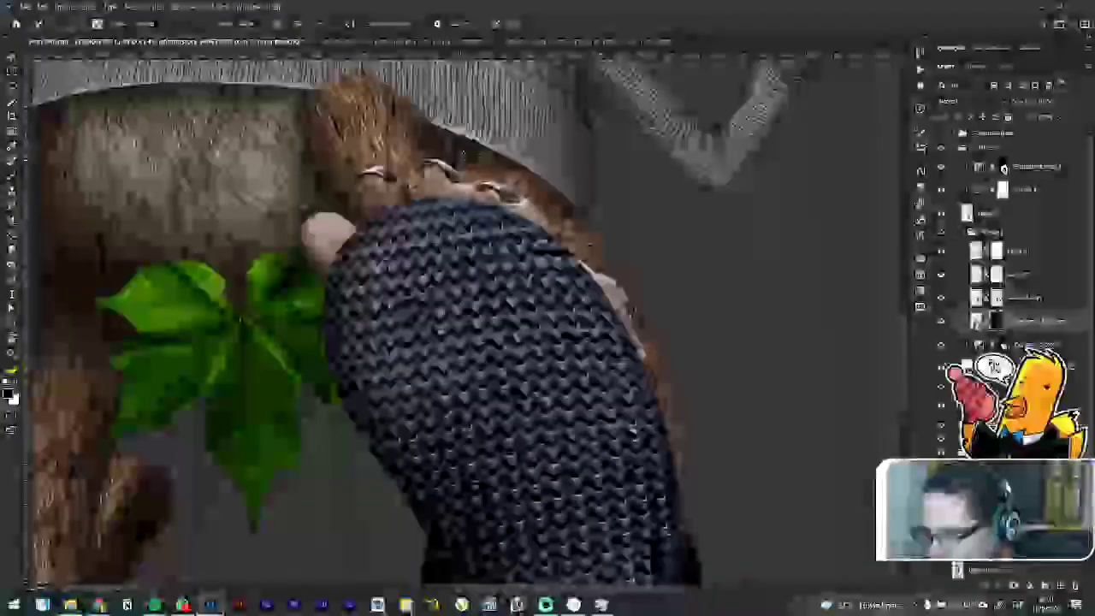
pyautogui.press('x')
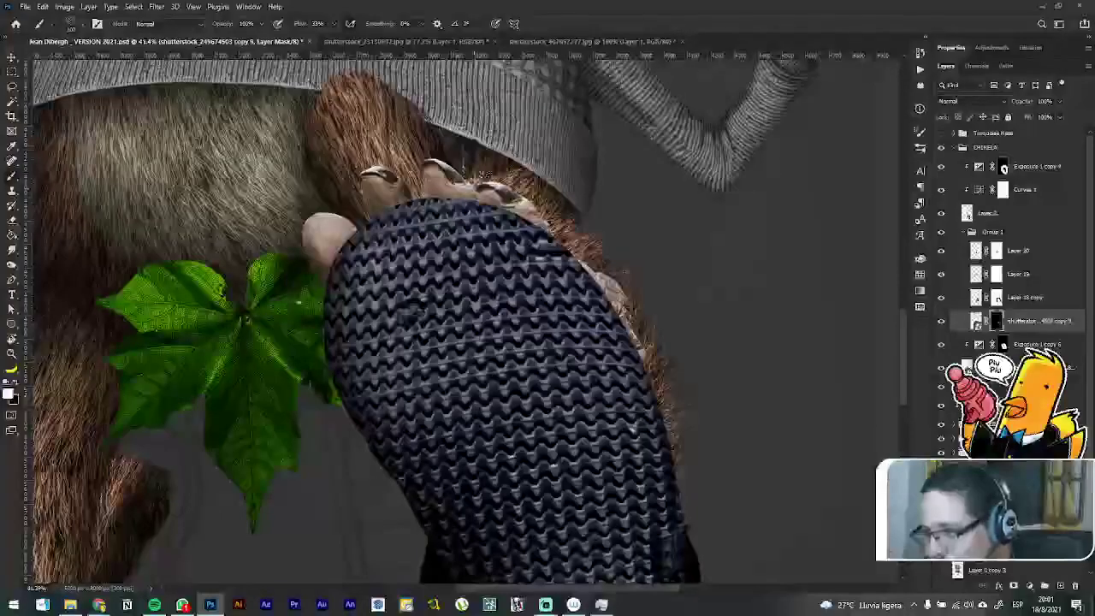
pyautogui.moveTo(486, 175)
pyautogui.mouseDown()
pyautogui.moveTo(494, 164)
pyautogui.moveTo(491, 181)
pyautogui.moveTo(501, 175)
pyautogui.moveTo(476, 171)
pyautogui.moveTo(410, 199)
pyautogui.mouseUp()
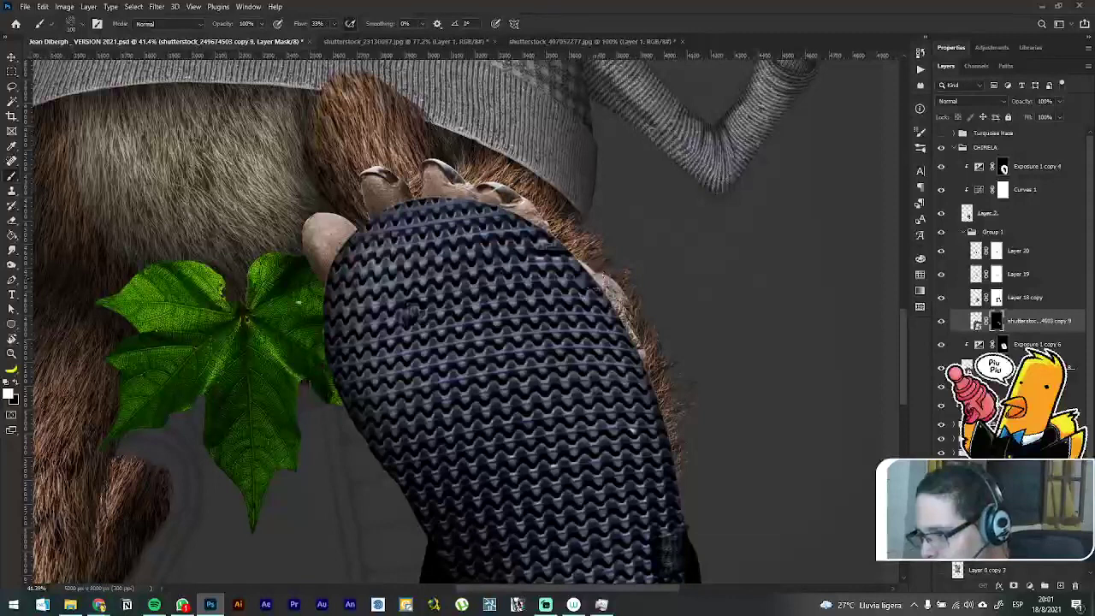
pyautogui.moveTo(603, 282)
pyautogui.mouseDown()
pyautogui.moveTo(623, 296)
pyautogui.moveTo(651, 359)
pyautogui.moveTo(680, 349)
pyautogui.moveTo(650, 370)
pyautogui.moveTo(659, 407)
pyautogui.mouseUp()
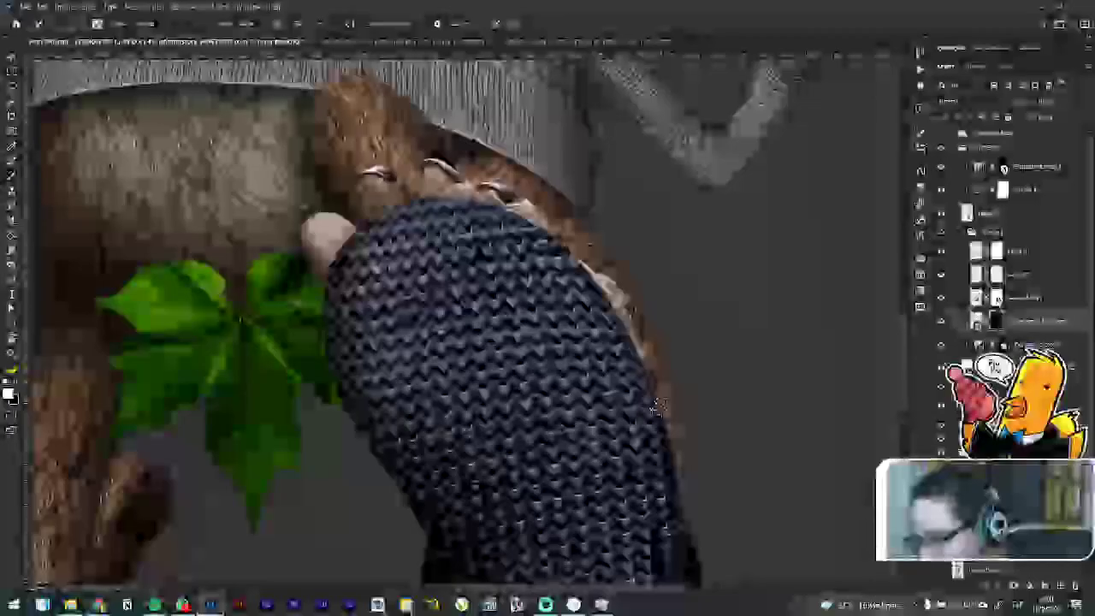
pyautogui.press('x')
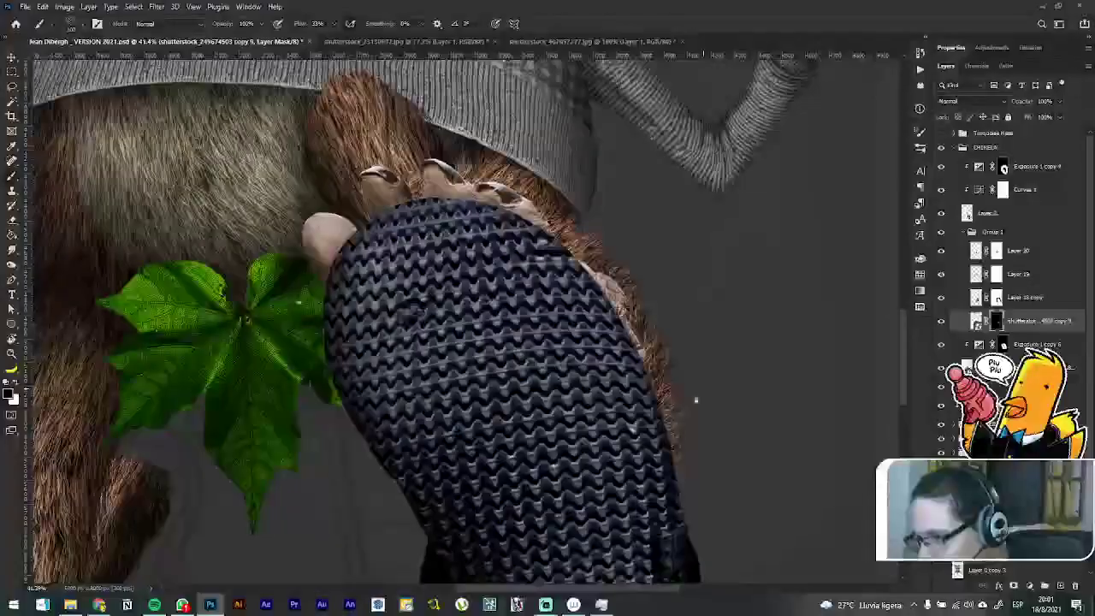
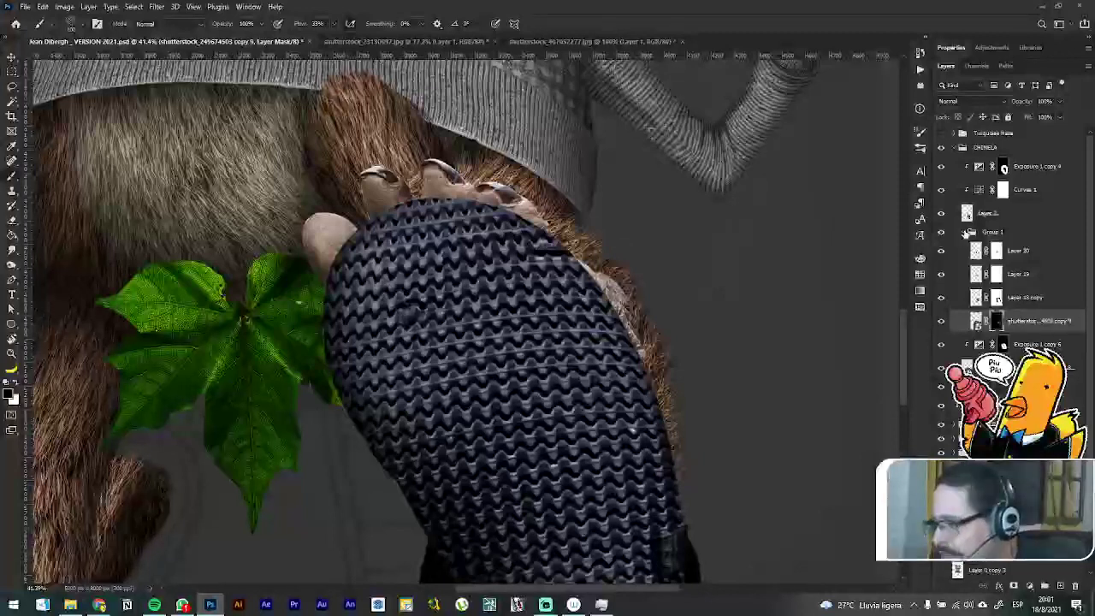
# Step: Duplicate the Exposure 1 copy 4 adjustment to just above the toes' Group 1 and clip the copy to that group
pyautogui.click(964, 232)
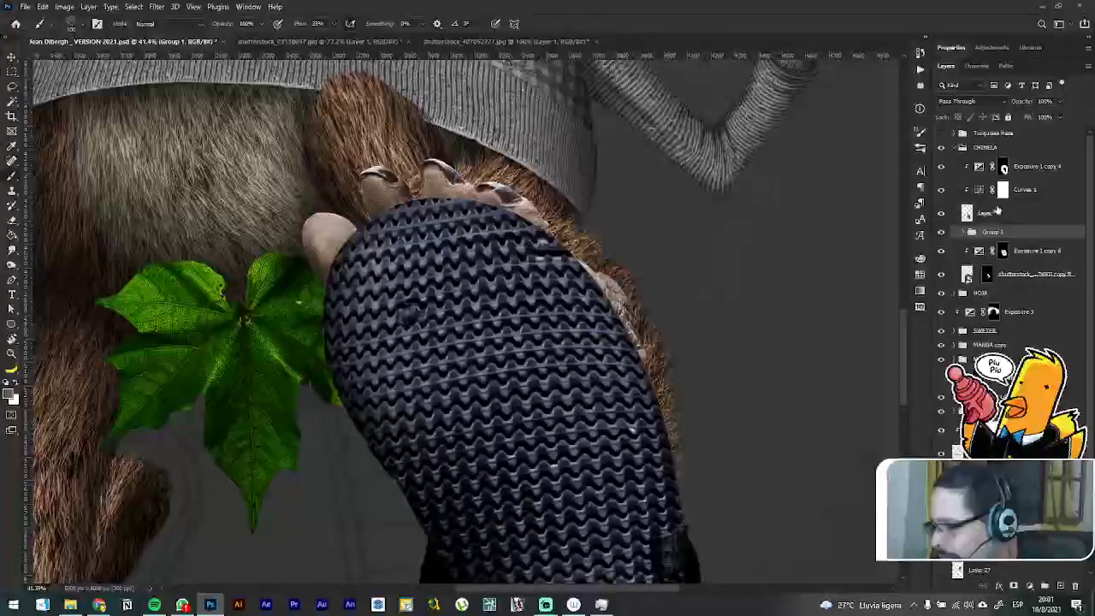
pyautogui.moveTo(1026, 172); pyautogui.dragTo(1027, 223)
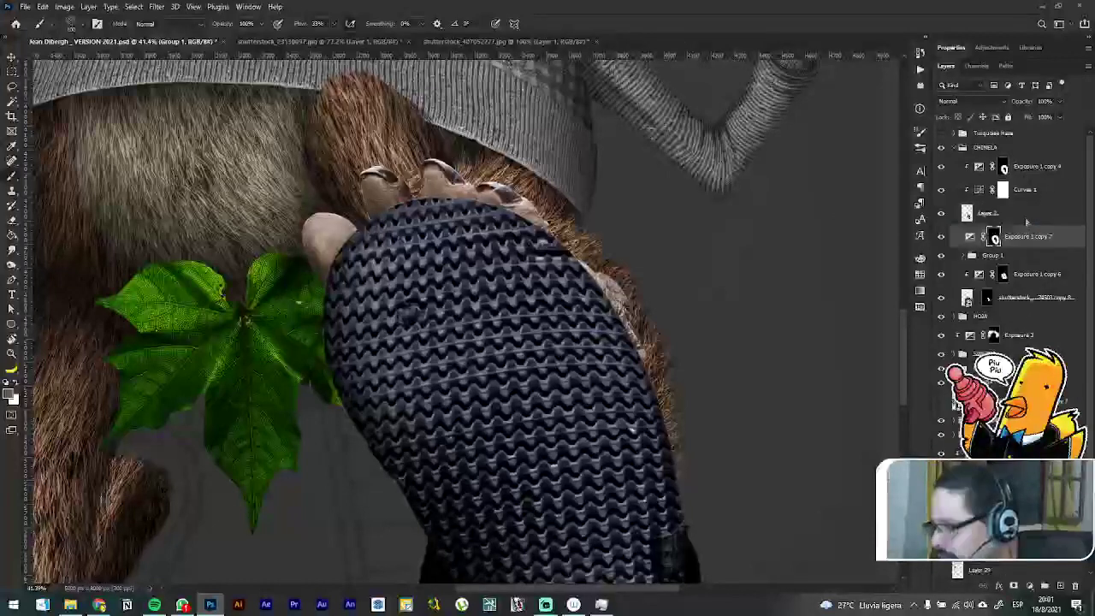
pyautogui.rightClick(1058, 236)
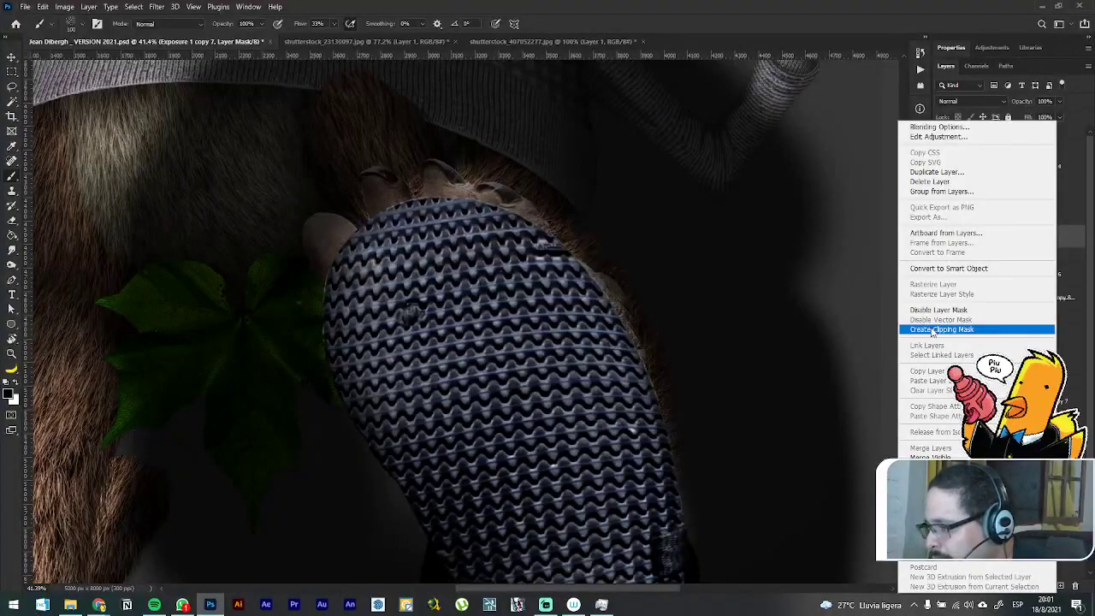
pyautogui.click(933, 331)
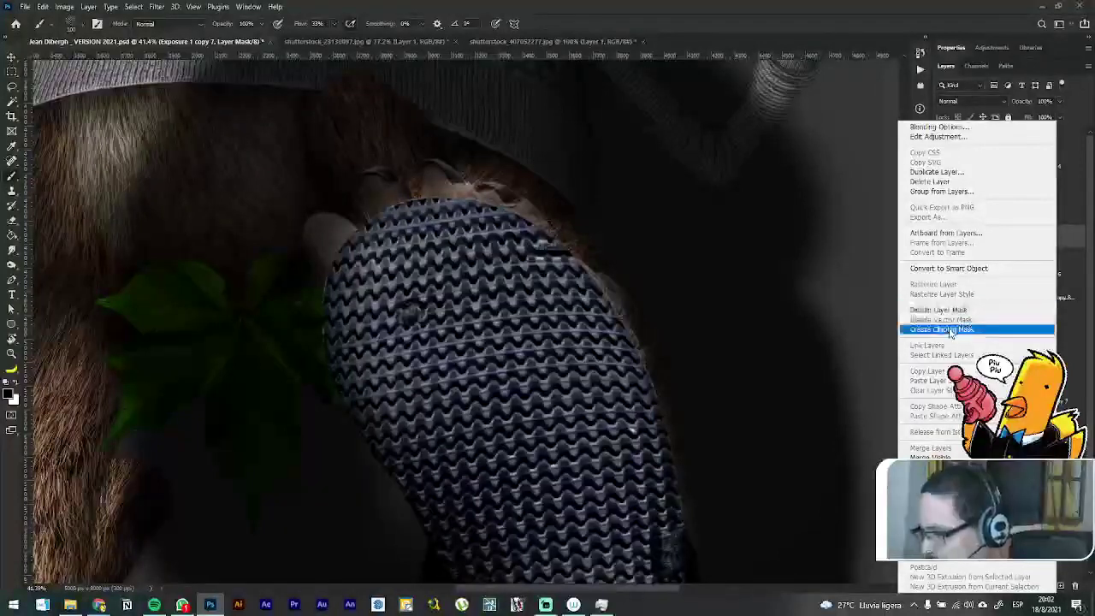
pyautogui.click(952, 330)
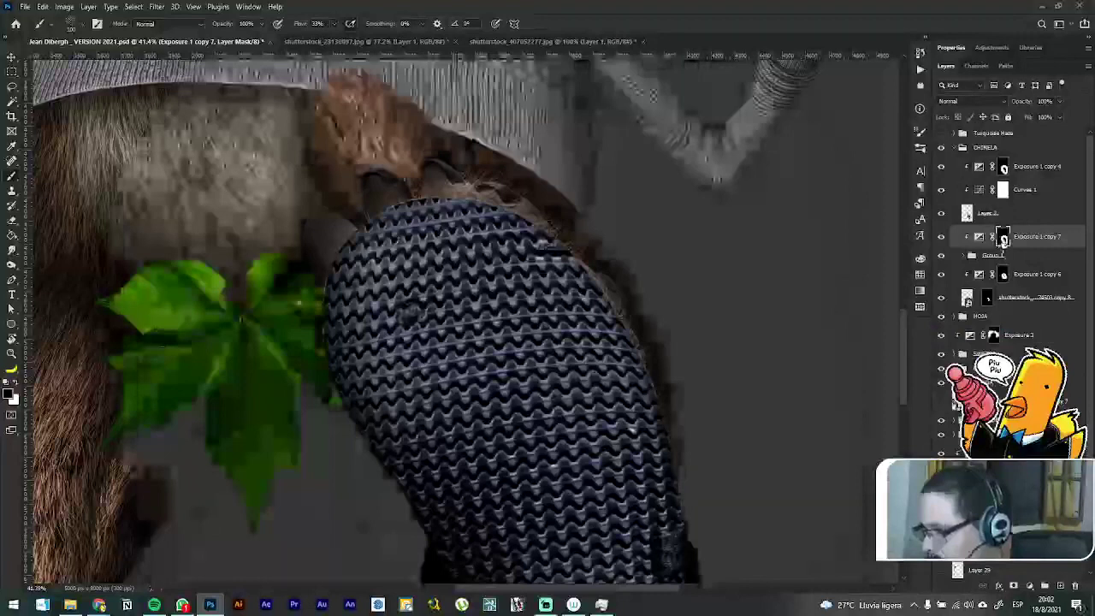
# Step: Delete the copied exposure adjustment's mask, add a new layer mask and invert it to black
pyautogui.rightClick(1003, 241)
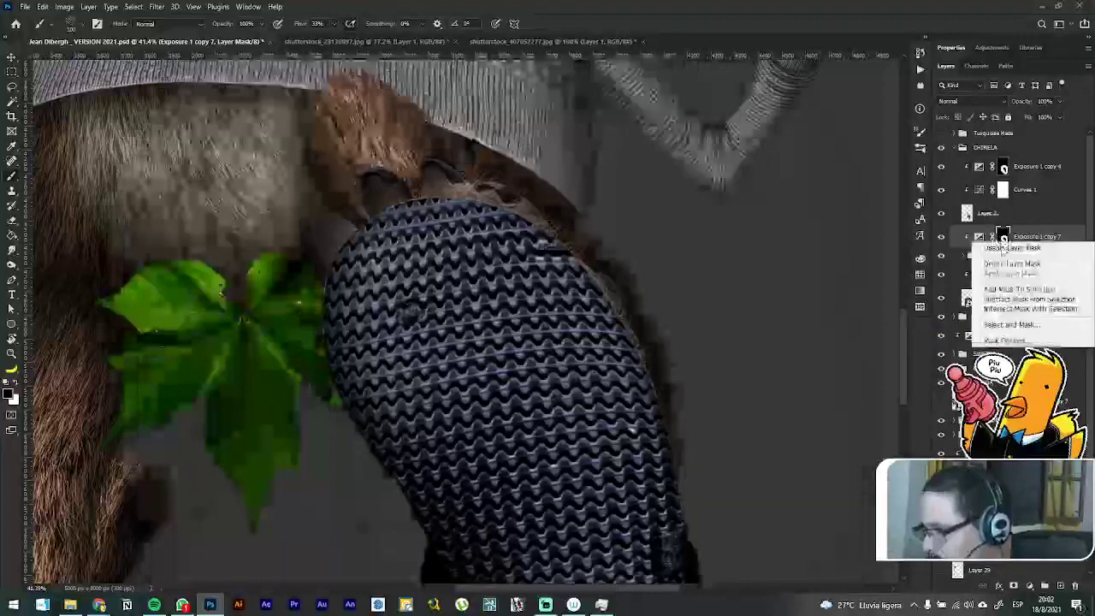
pyautogui.click(1009, 261)
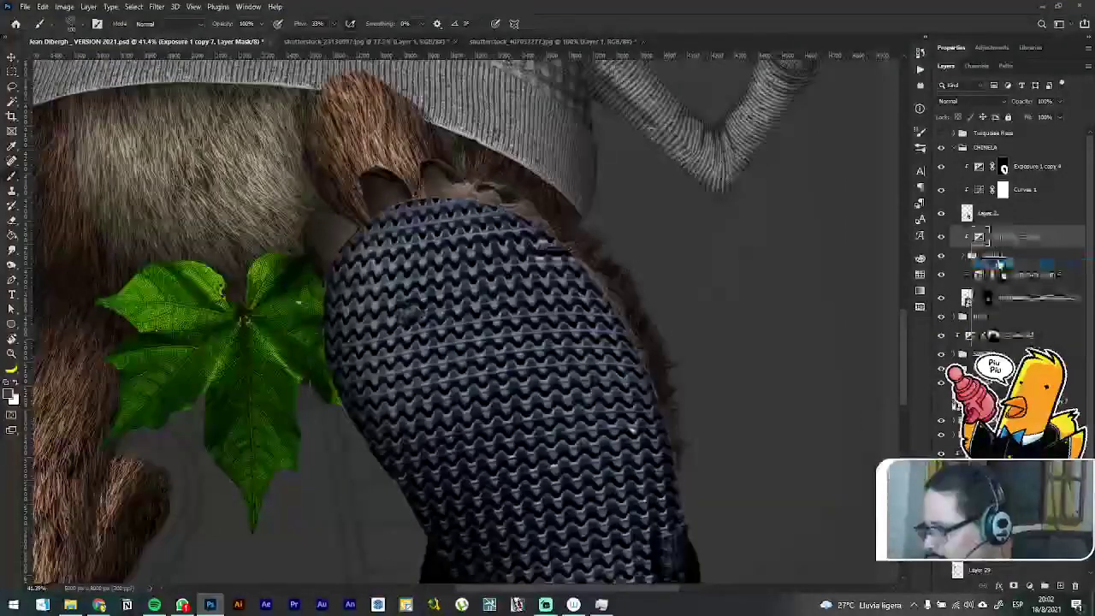
pyautogui.click(999, 586)
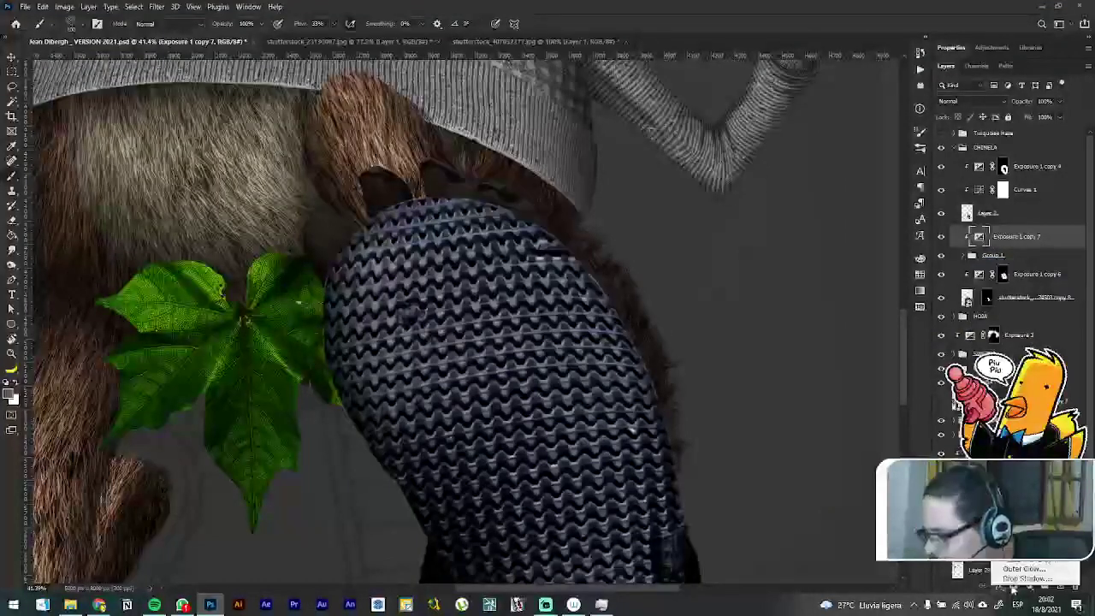
pyautogui.click(1012, 588)
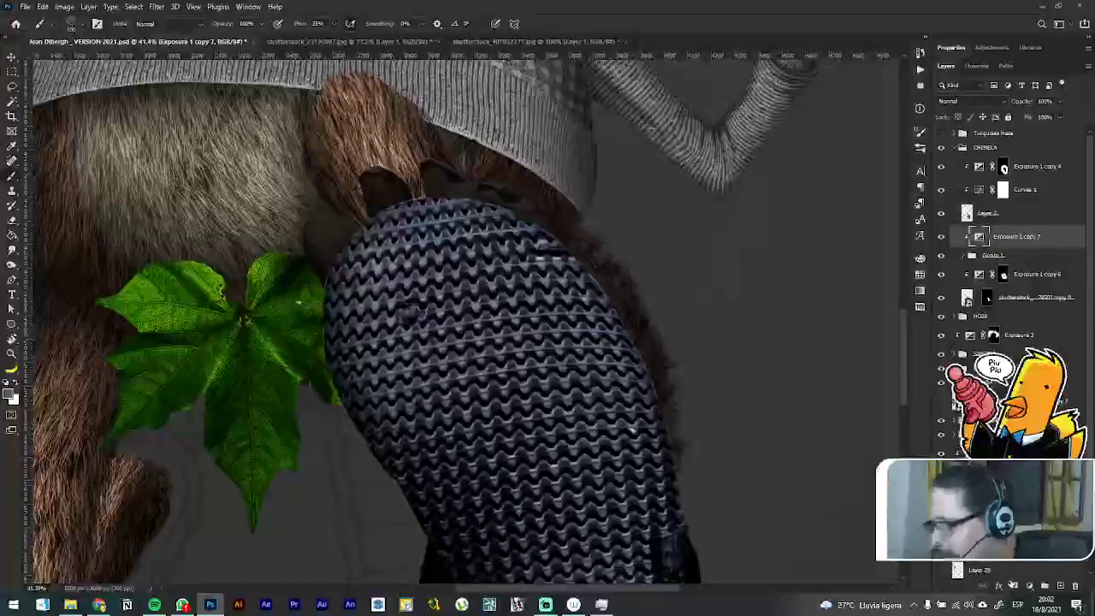
pyautogui.click(1013, 587)
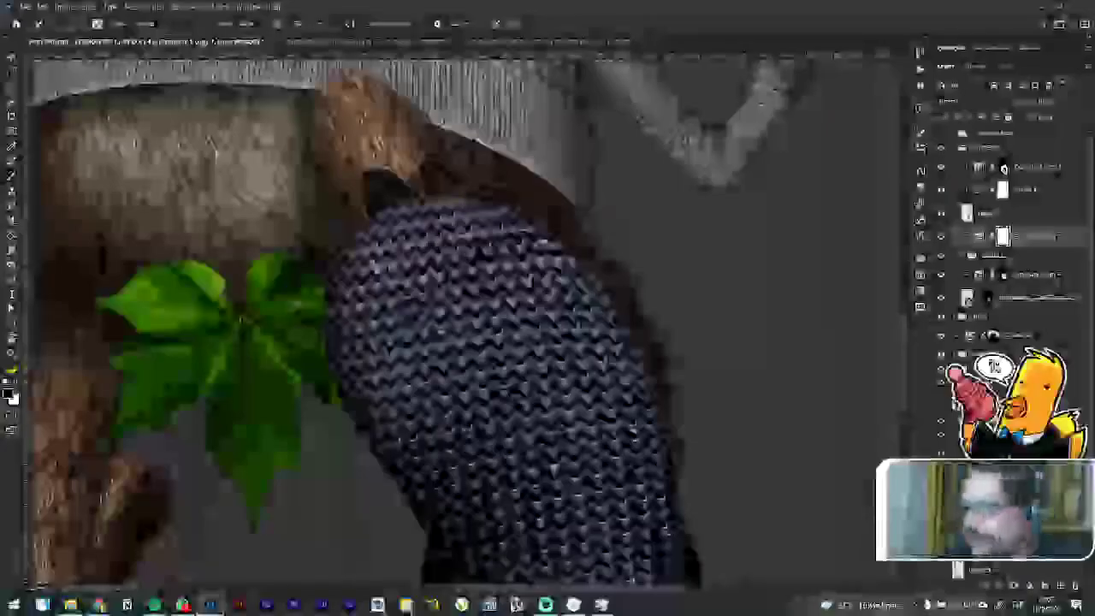
pyautogui.hotkey('ctrl', 'i')
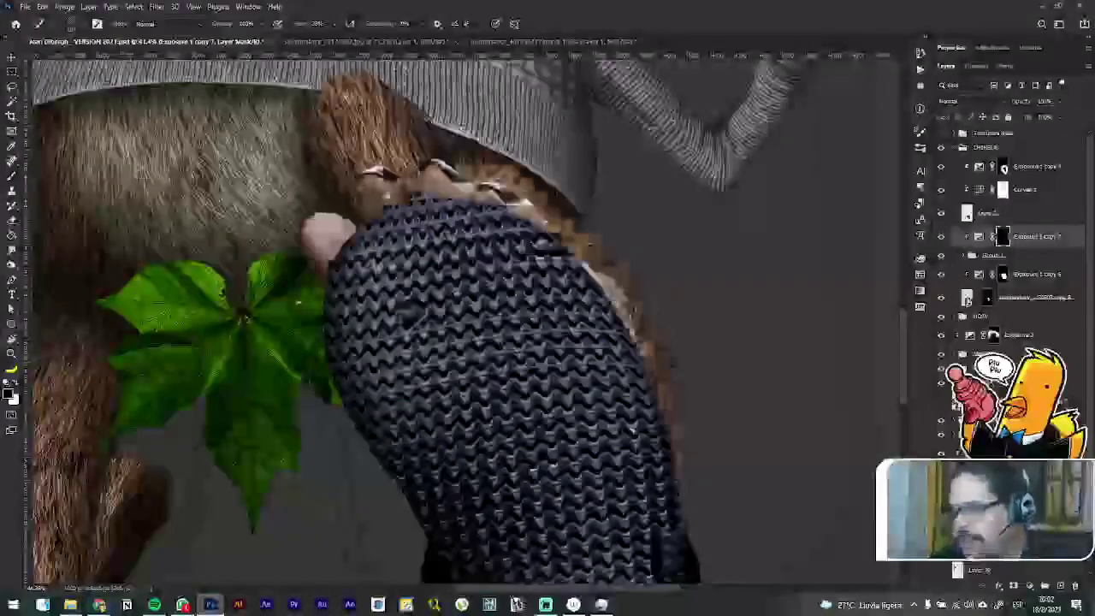
# Step: Paint white on the exposure mask with a soft brush, shading the big toe and neighbouring toes where they meet the slipper
pyautogui.rightClick(373, 219)
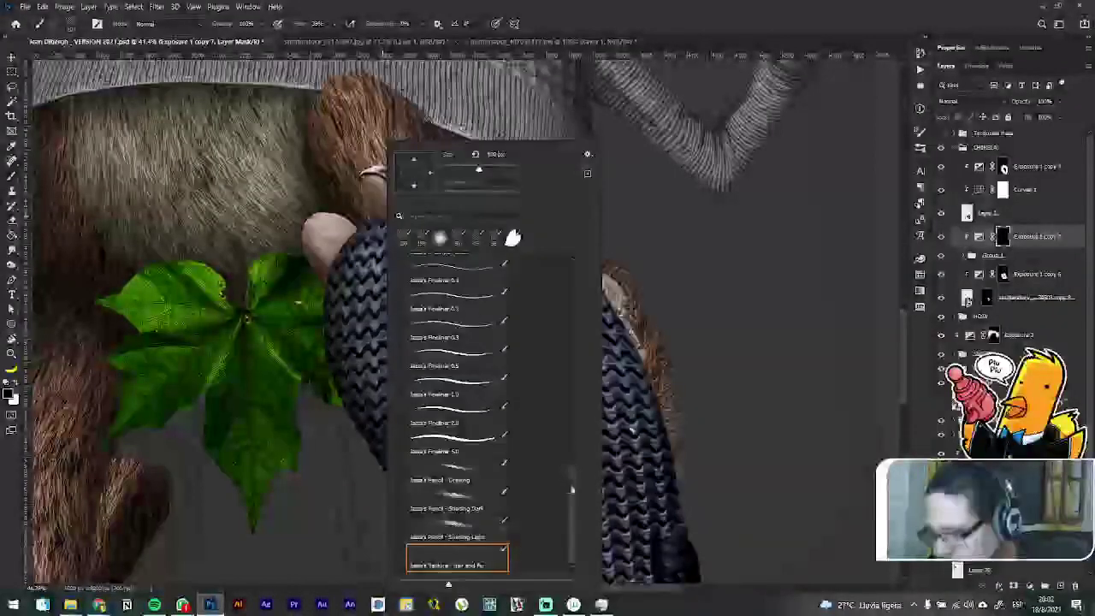
pyautogui.moveTo(572, 489); pyautogui.dragTo(571, 324)
pyautogui.click(439, 239)
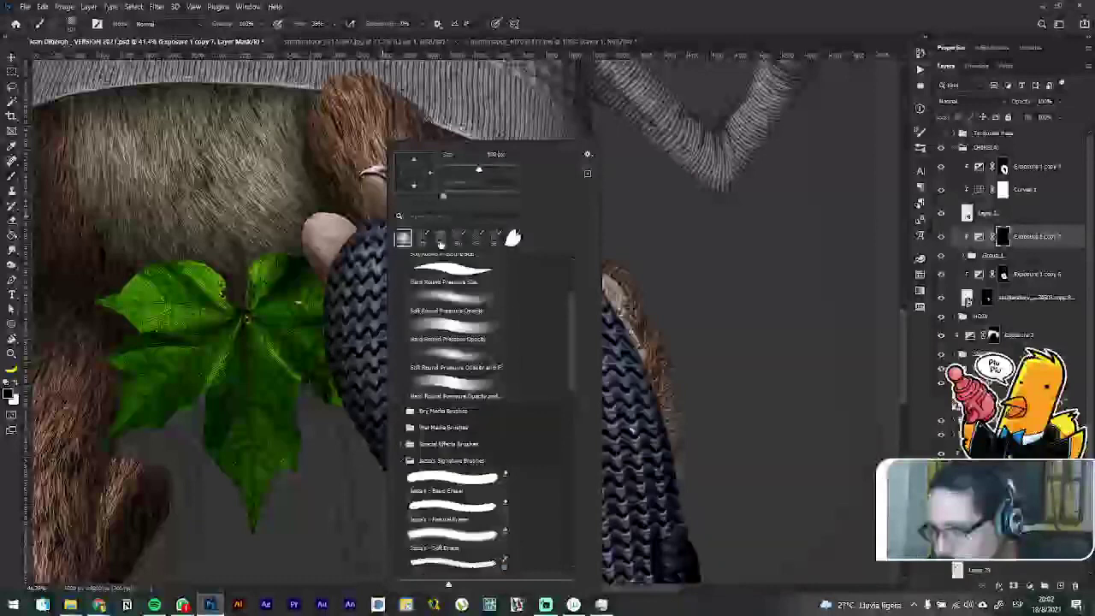
pyautogui.click(560, 11)
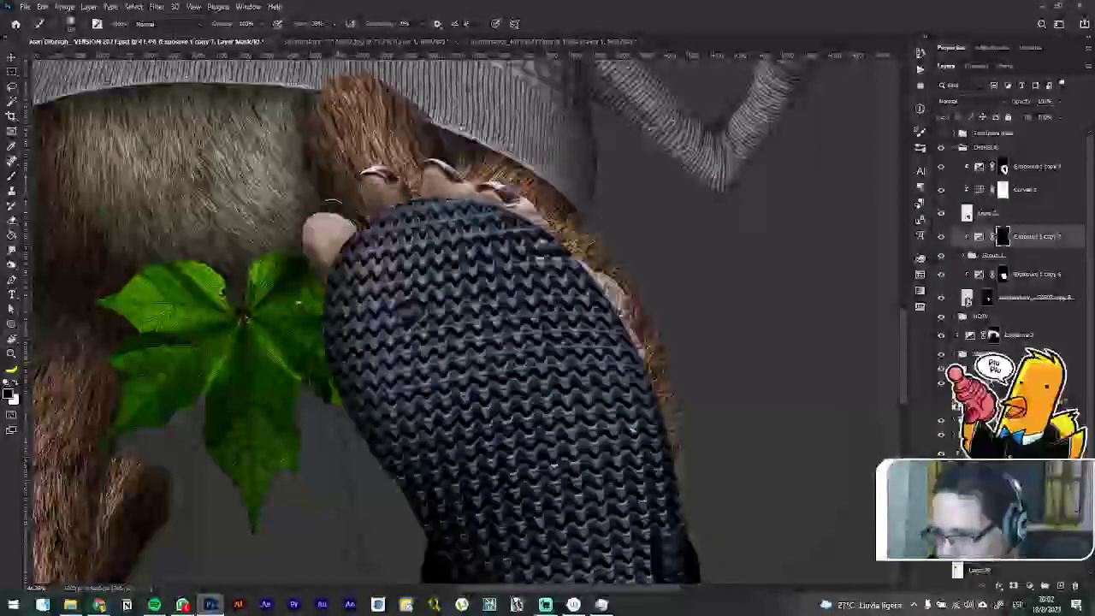
pyautogui.press('x')
pyautogui.moveTo(359, 230)
pyautogui.mouseDown()
pyautogui.moveTo(323, 203)
pyautogui.moveTo(356, 221)
pyautogui.moveTo(373, 197)
pyautogui.moveTo(356, 190)
pyautogui.mouseUp()
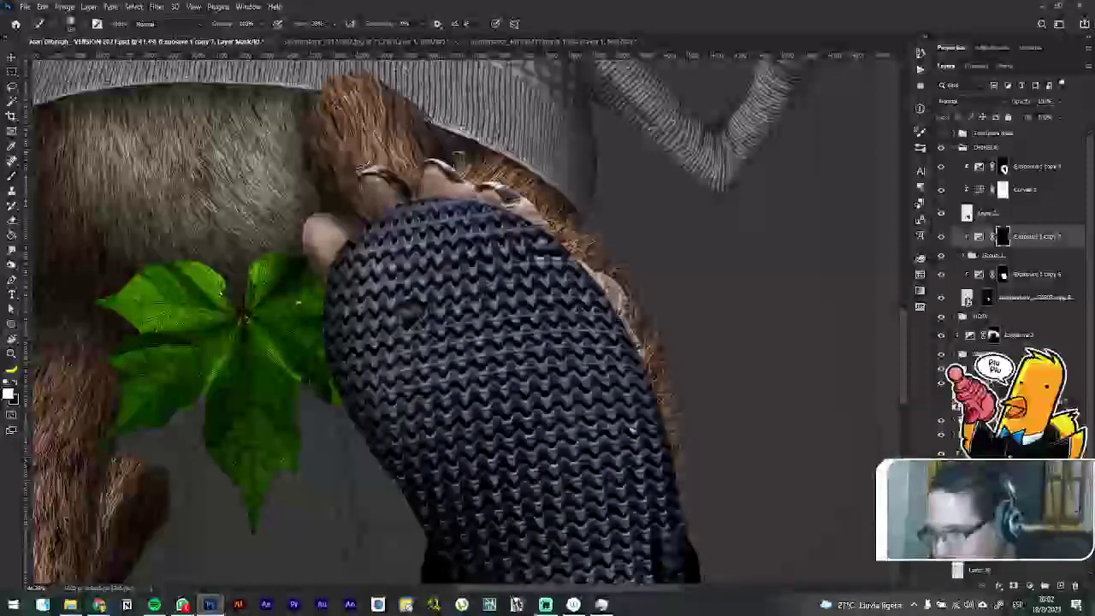
pyautogui.moveTo(455, 161); pyautogui.dragTo(473, 216)
# Step: Shade the small toes and the fur down the slipper's outer edge by painting white on the exposure mask
pyautogui.moveTo(515, 185)
pyautogui.mouseDown()
pyautogui.moveTo(537, 209)
pyautogui.moveTo(635, 432)
pyautogui.mouseUp()
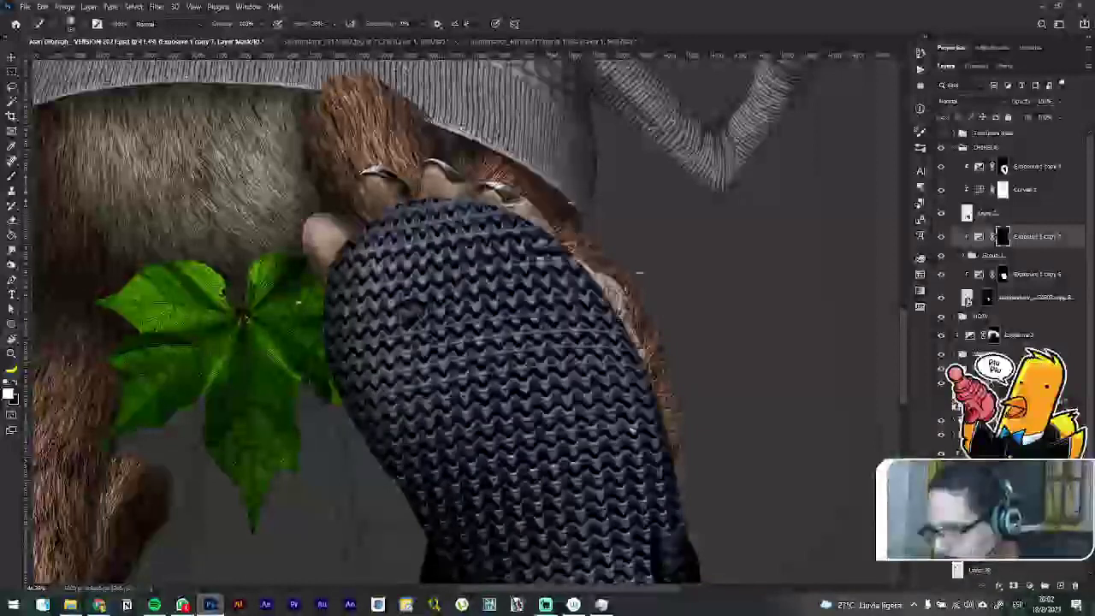
pyautogui.moveTo(640, 272)
pyautogui.mouseDown()
pyautogui.moveTo(687, 430)
pyautogui.moveTo(672, 385)
pyautogui.mouseUp()
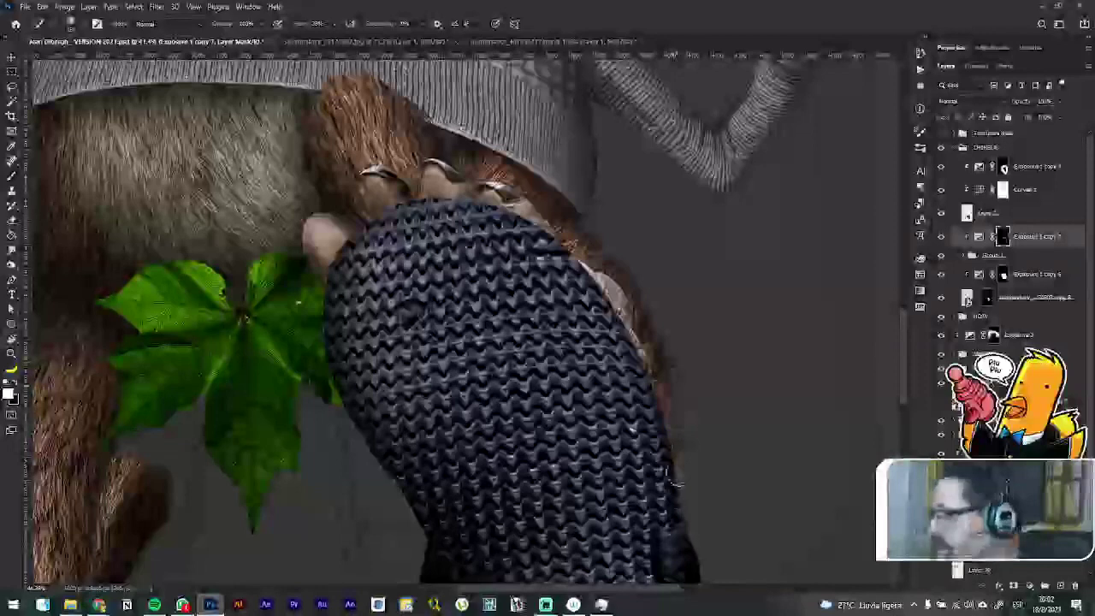
pyautogui.moveTo(676, 483); pyautogui.dragTo(663, 539)
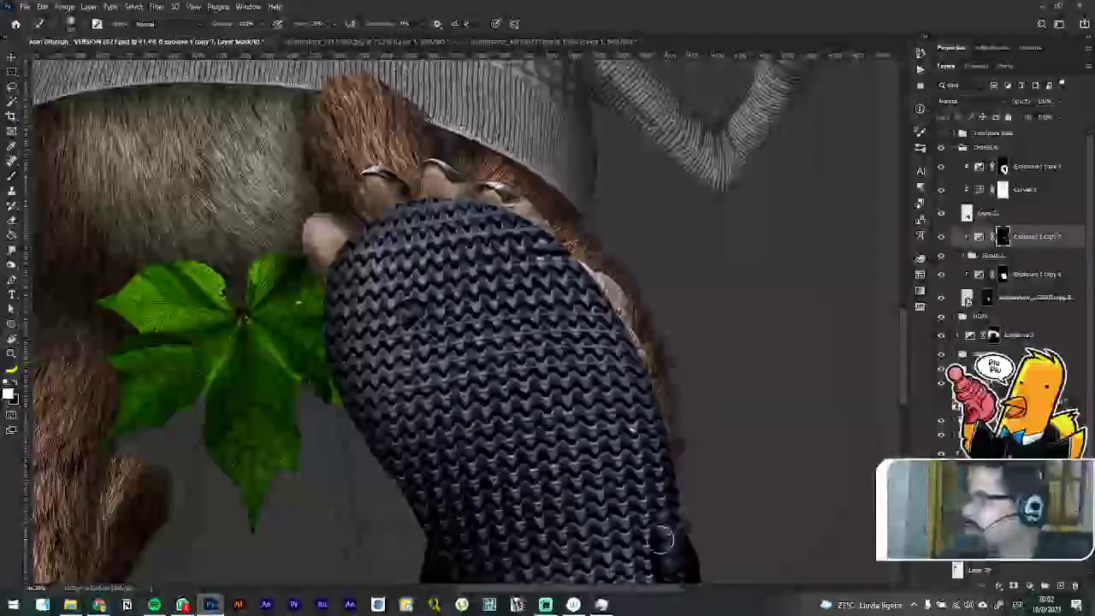
pyautogui.scroll(-6, 704, 420)
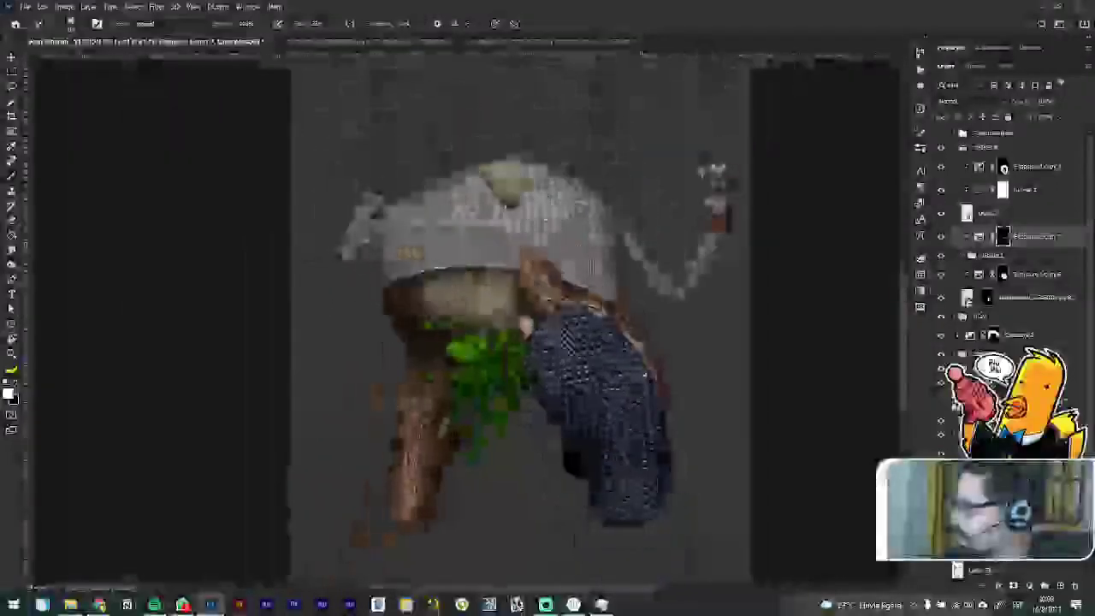
pyautogui.scroll(3, 641, 374)
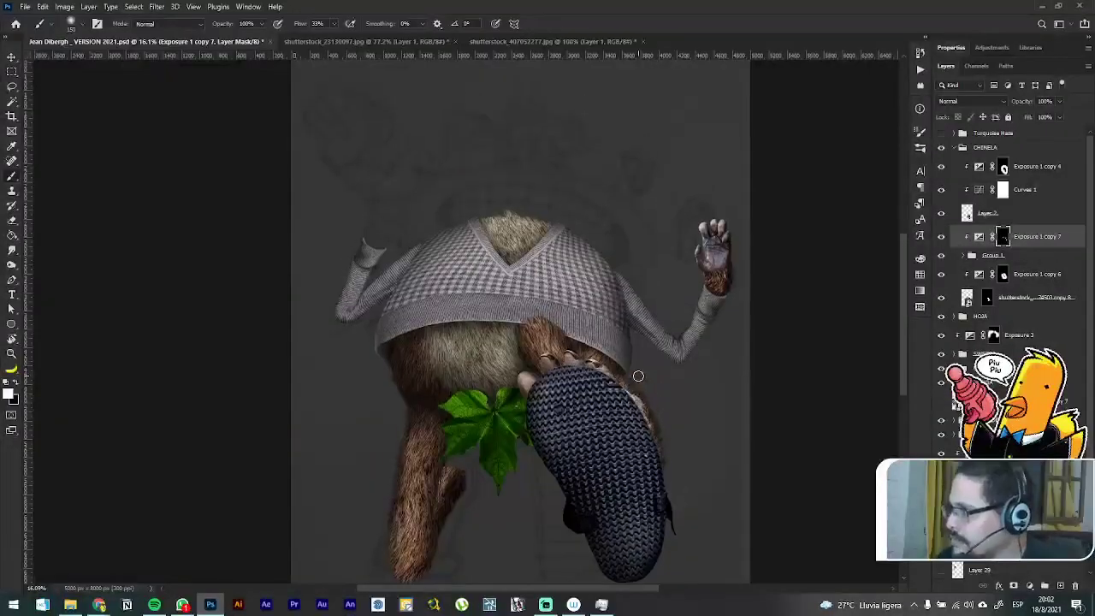
# Step: Save the layered creature composite document
pyautogui.hotkey('ctrl', 's')
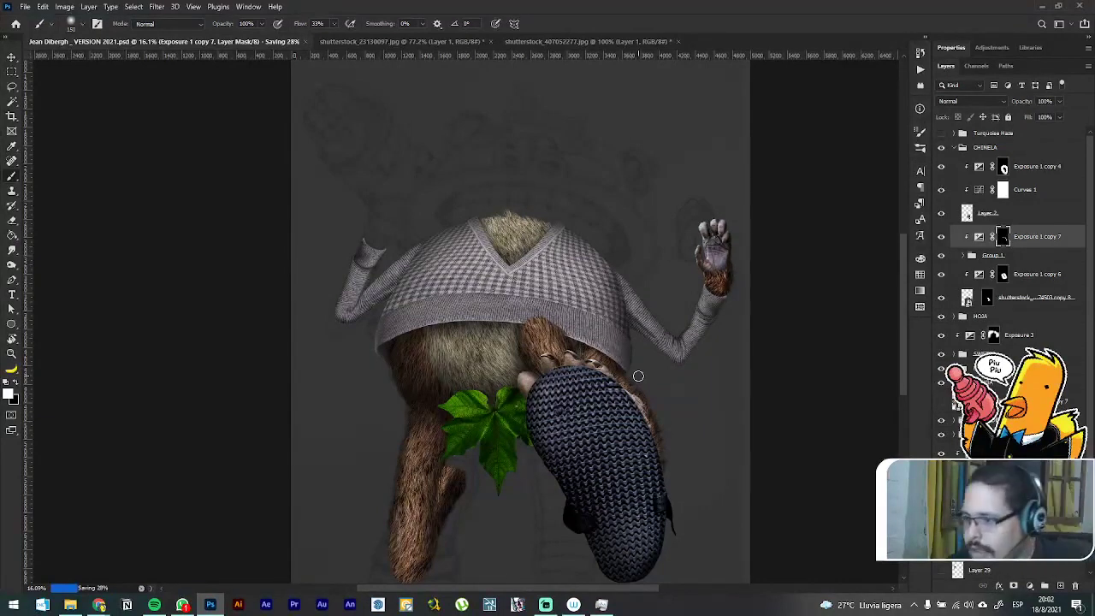
pyautogui.scroll(5, 395, 224)
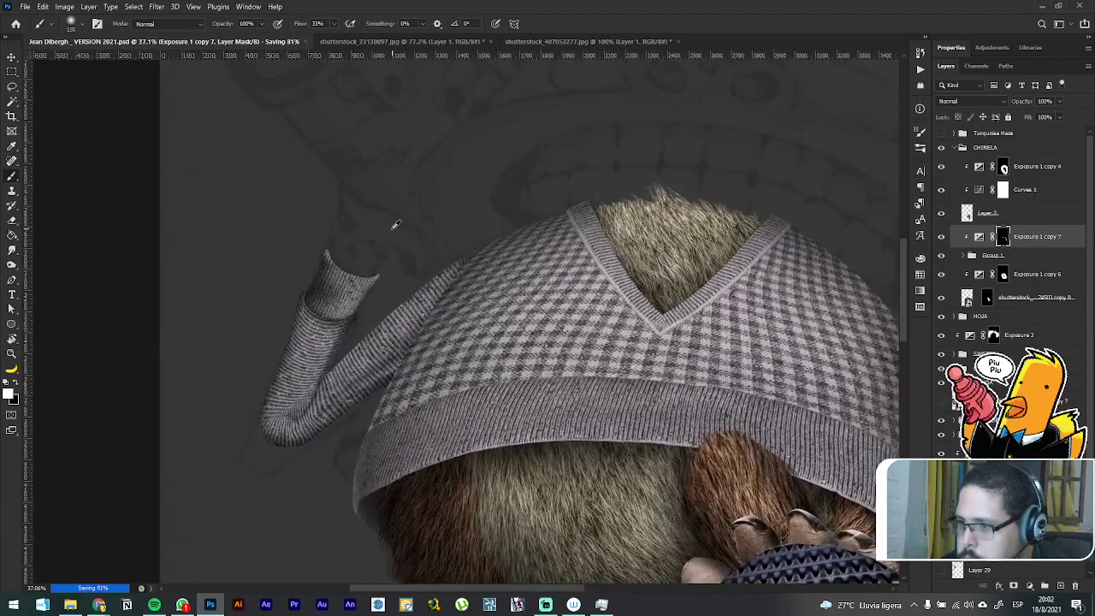
pyautogui.scroll(-4, 395, 224)
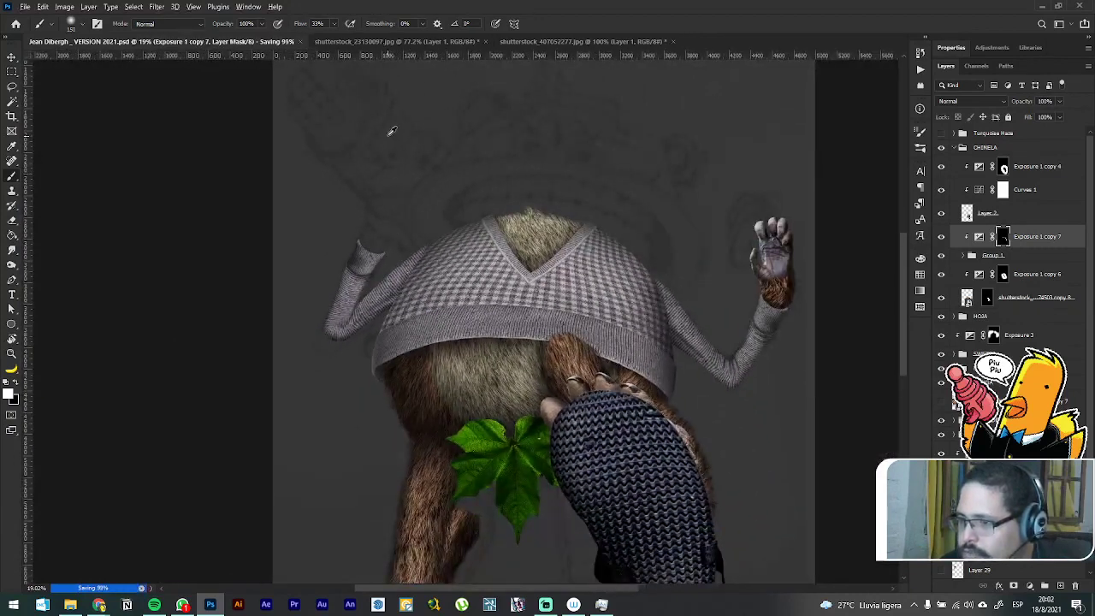
pyautogui.scroll(2, 390, 130)
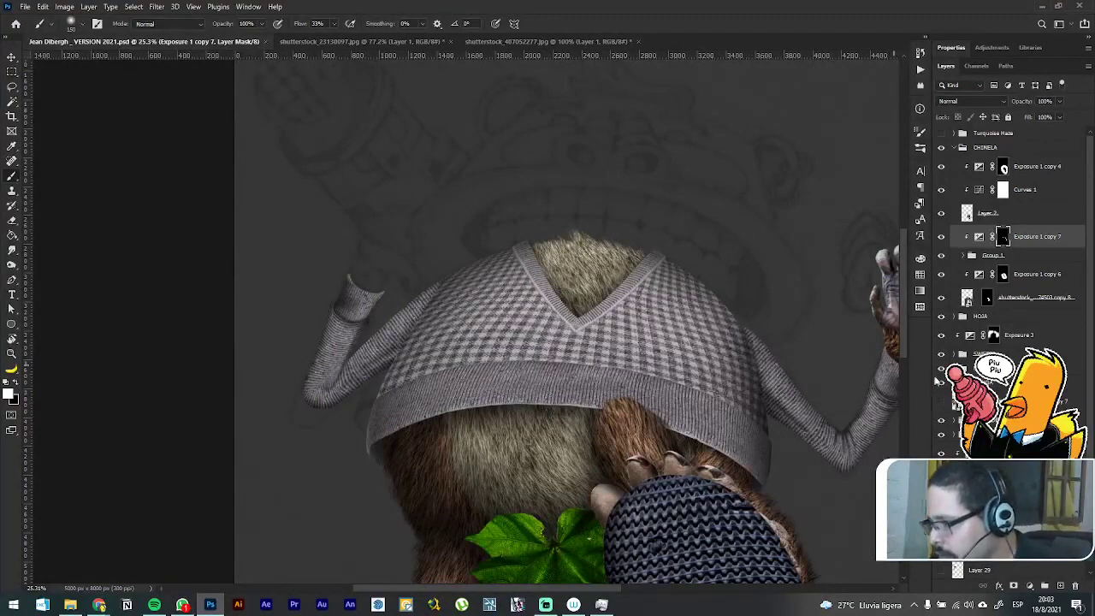
# Step: Make the hidden brown fur layer shutterstock_249674503 copy 7 visible at the empty sleeve cuff, undoing any accidental shift
pyautogui.click(953, 401)
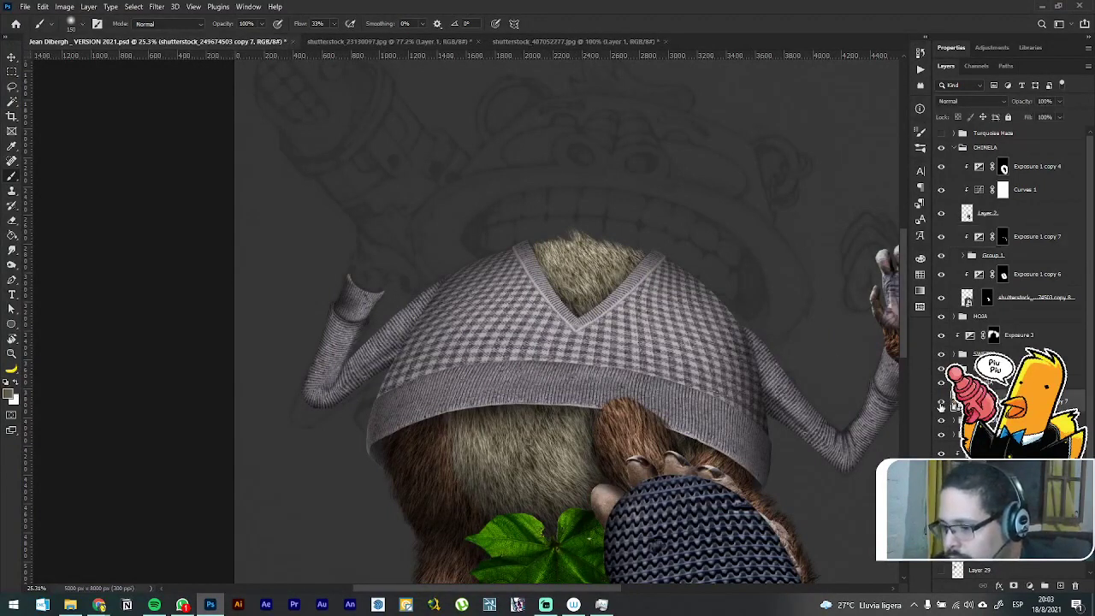
pyautogui.click(941, 407)
pyautogui.hotkey('ctrl', 't')
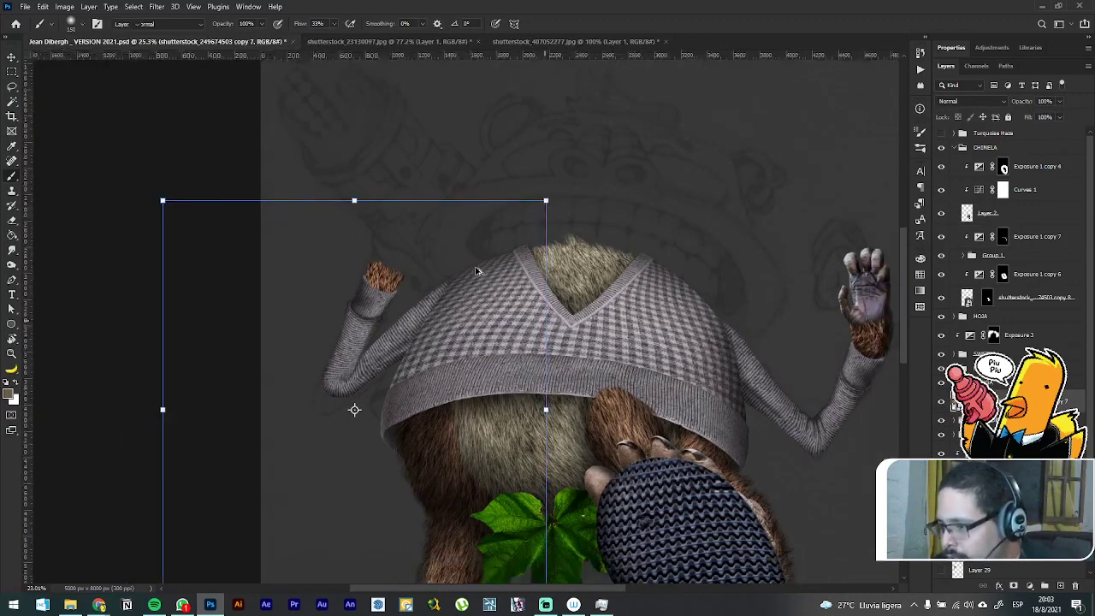
pyautogui.scroll(-6, 476, 270)
pyautogui.moveTo(474, 272); pyautogui.dragTo(477, 238)
pyautogui.hotkey('ctrl', 'z')
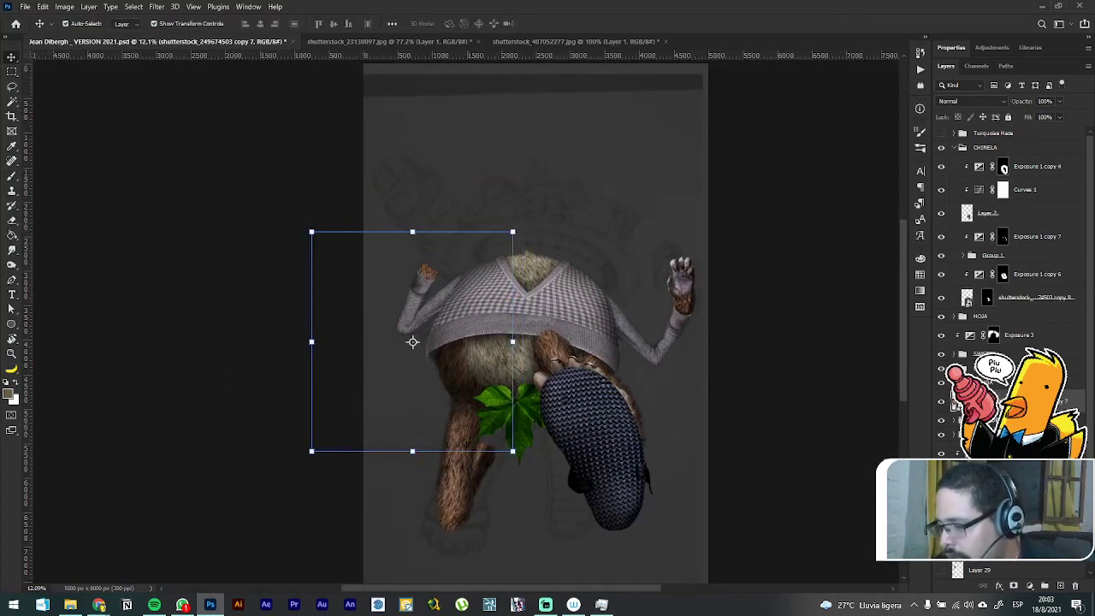
# Step: Group the cuff's fur layer, name the group MANO DE LA IZQUIERDA, and select the fur layer inside it
pyautogui.hotkey('ctrl', 'g')
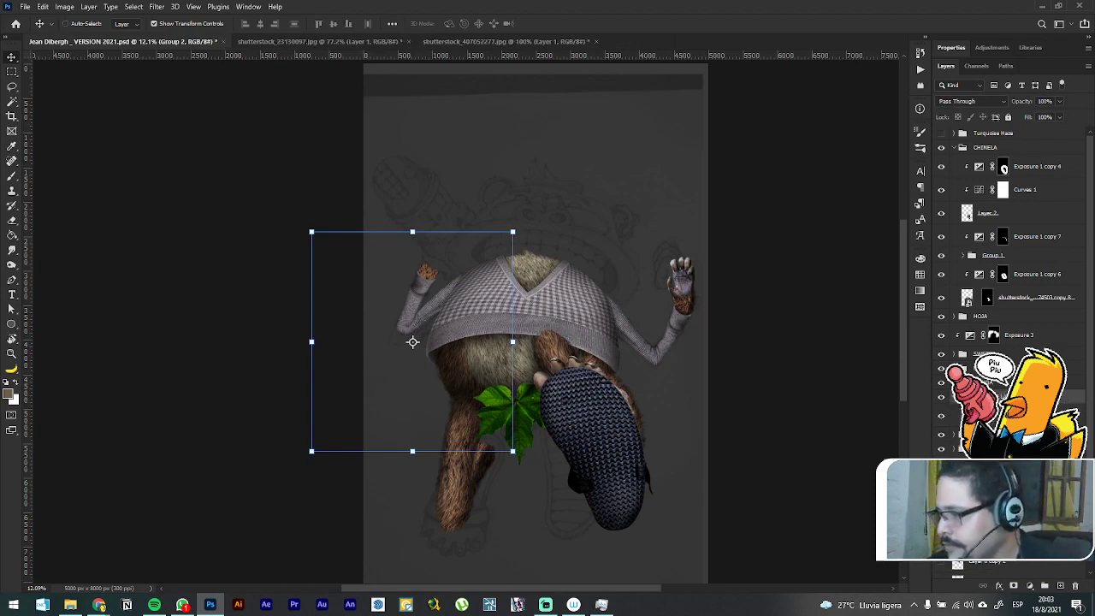
pyautogui.press('Return')
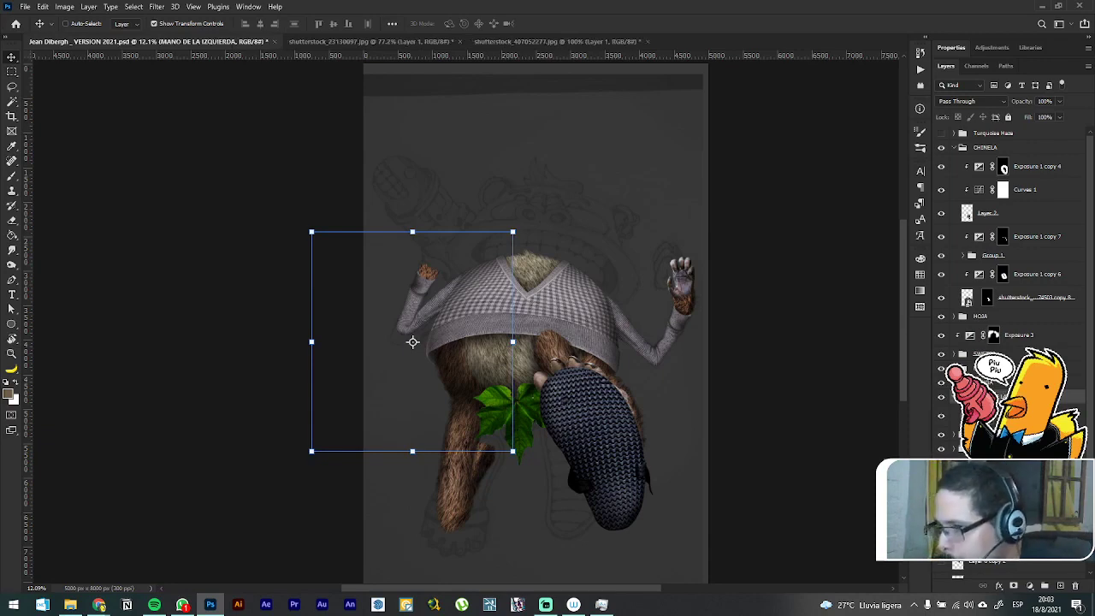
pyautogui.click(1018, 416)
# Step: In shutterstock_407052277.jpg, make a rectangular marquee selection around the unused ape hand and wrist
pyautogui.click(542, 41)
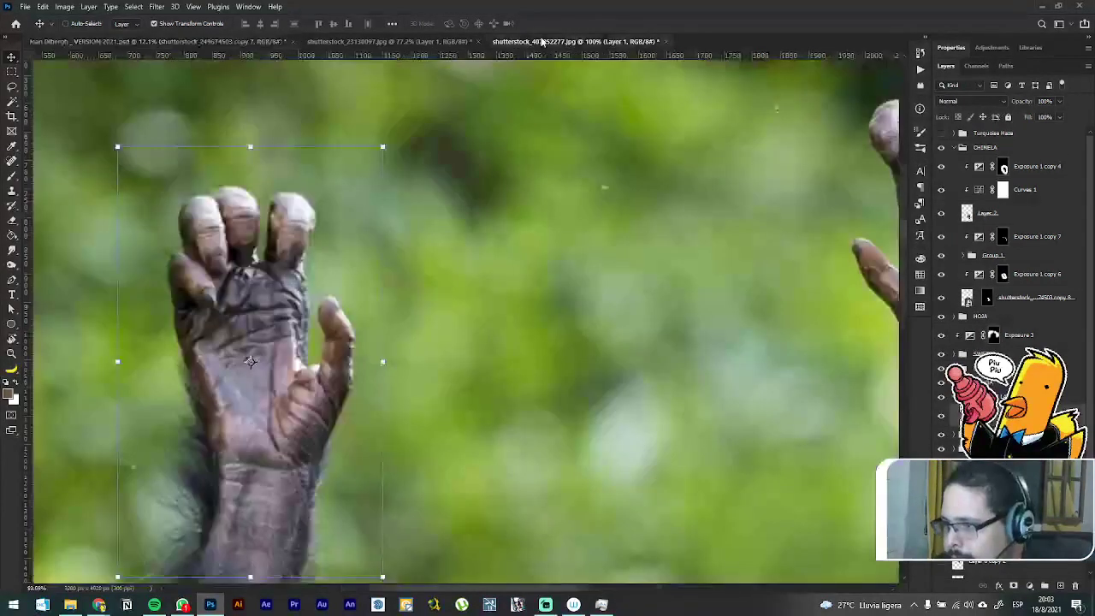
pyautogui.scroll(-2, 487, 164)
pyautogui.moveTo(654, 167); pyautogui.dragTo(432, 180)
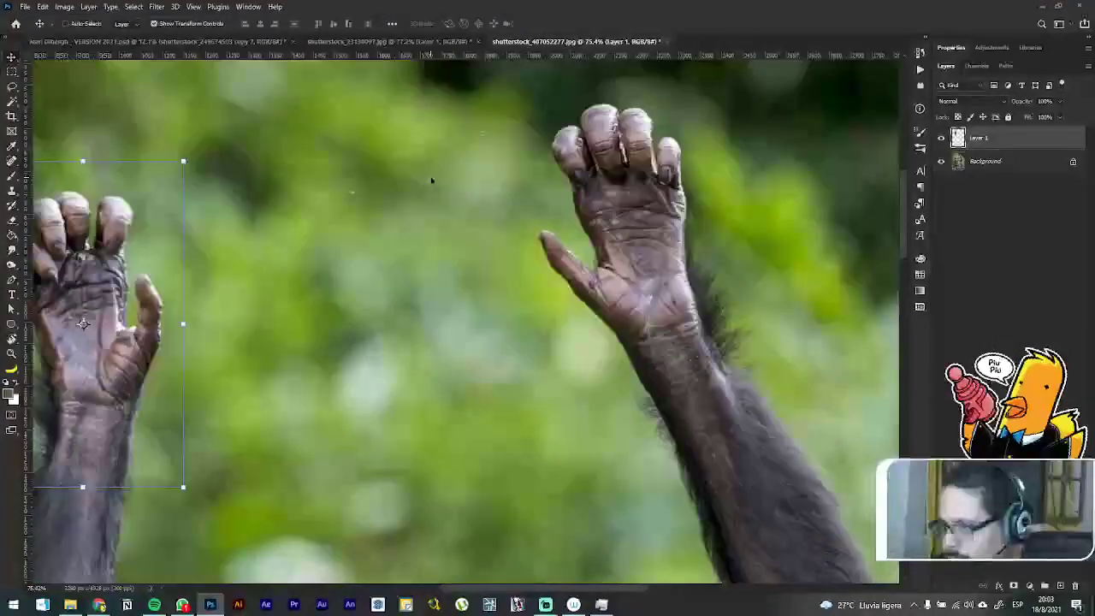
pyautogui.click(11, 73)
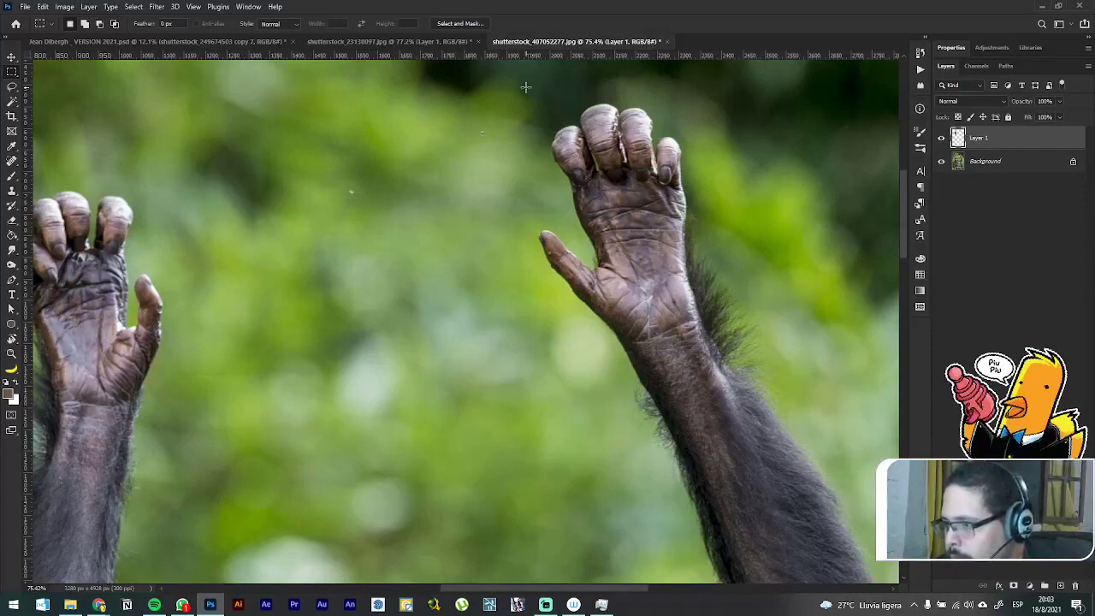
pyautogui.moveTo(518, 88); pyautogui.dragTo(740, 380)
# Step: Try to copy the selected hand area from Layer 1 to a new layer
pyautogui.rightClick(706, 289)
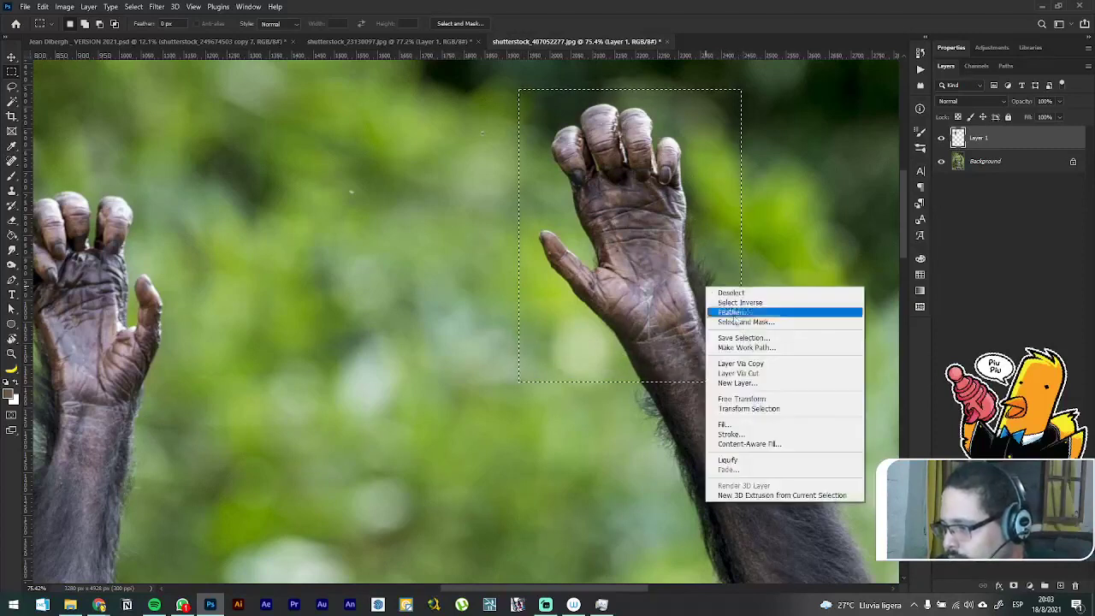
pyautogui.click(740, 364)
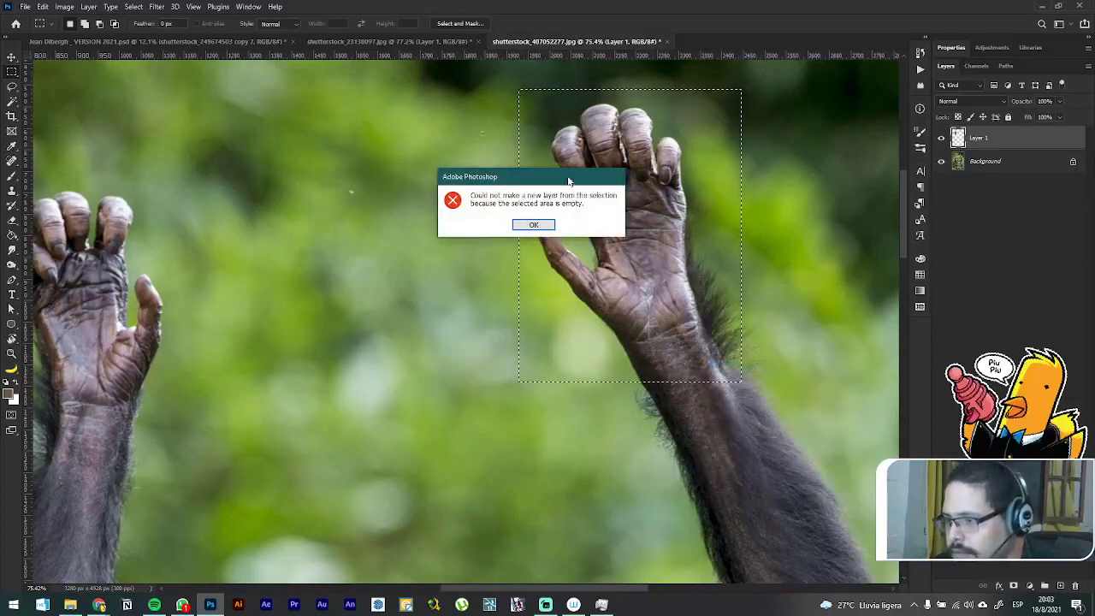
pyautogui.click(533, 224)
# Step: Copy the selected hand from the Background layer to a new layer
pyautogui.click(1001, 162)
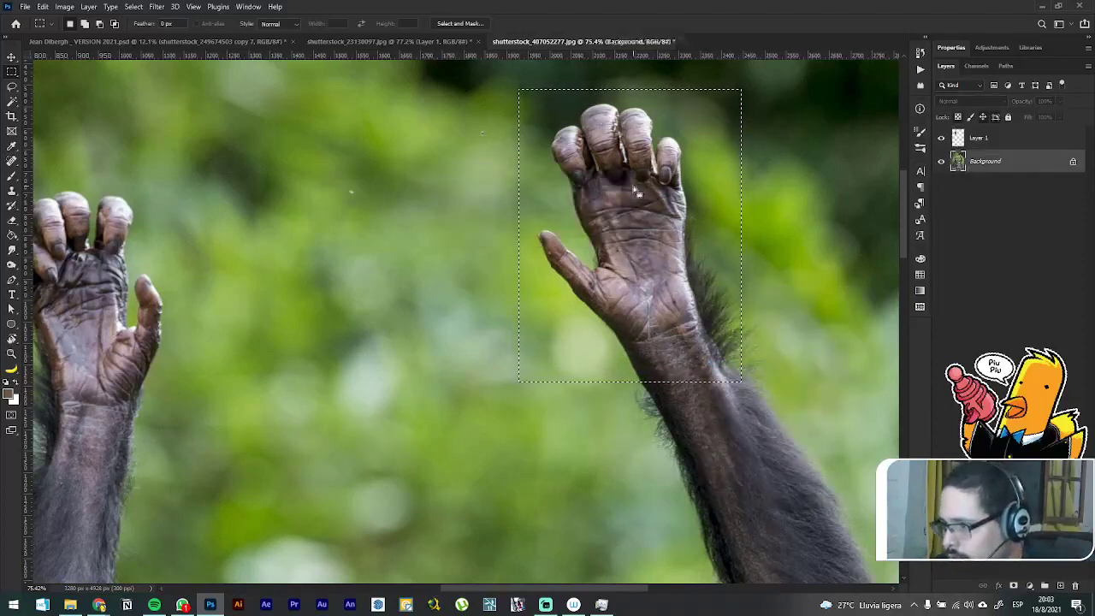
pyautogui.rightClick(637, 193)
pyautogui.click(697, 262)
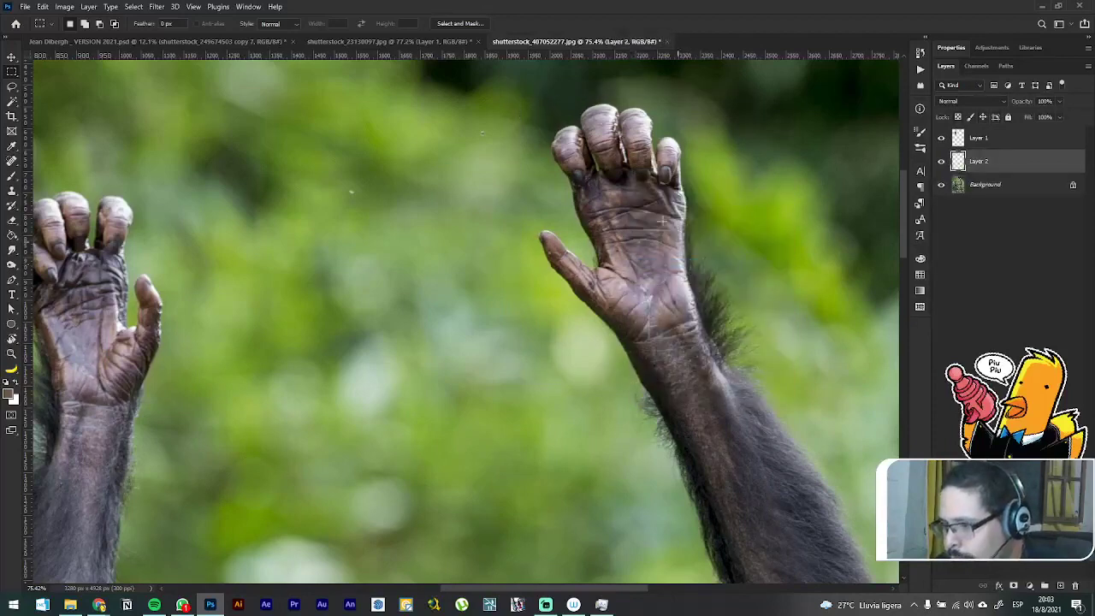
# Step: Bring the copied hand layer into the creature composite and place it just above the furry empty cuff
pyautogui.press('v')
pyautogui.moveTo(661, 221); pyautogui.dragTo(228, 105)
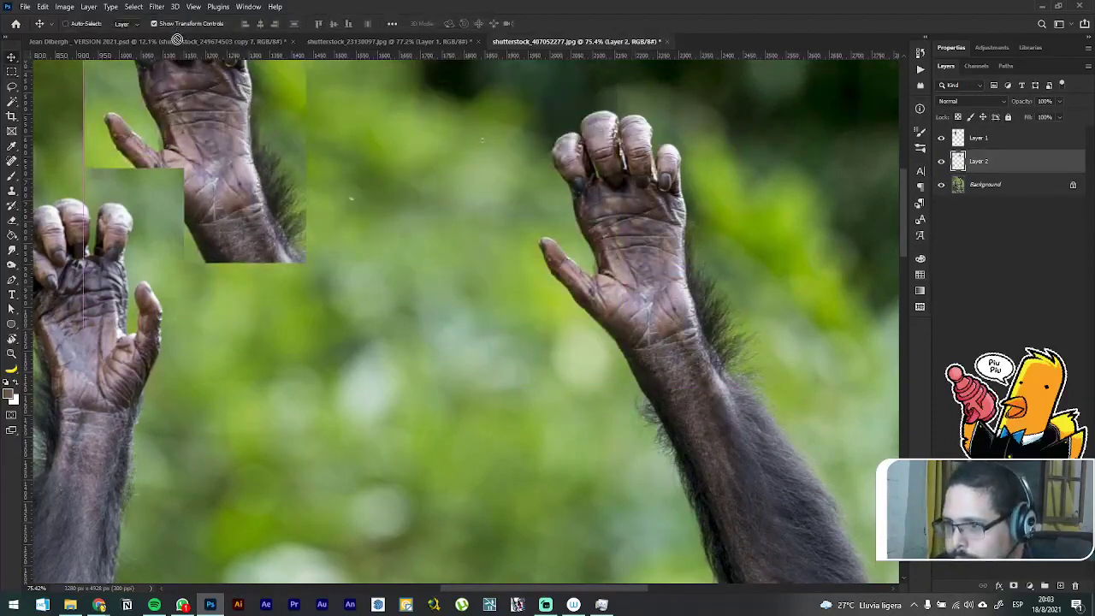
pyautogui.moveTo(176, 40); pyautogui.dragTo(409, 243)
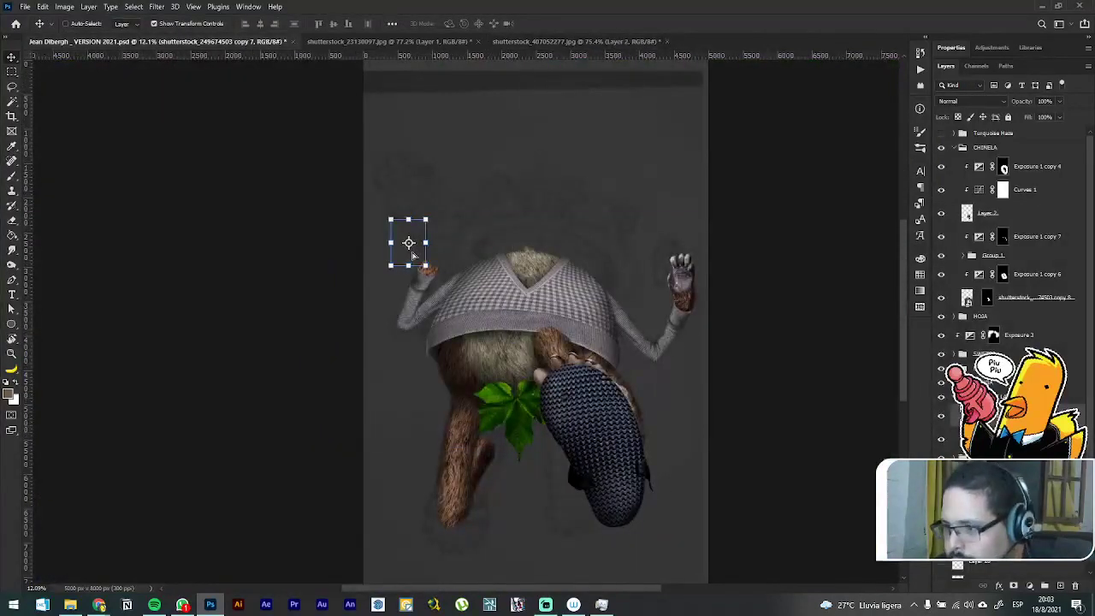
pyautogui.scroll(2, 412, 254)
pyautogui.scroll(4, 417, 254)
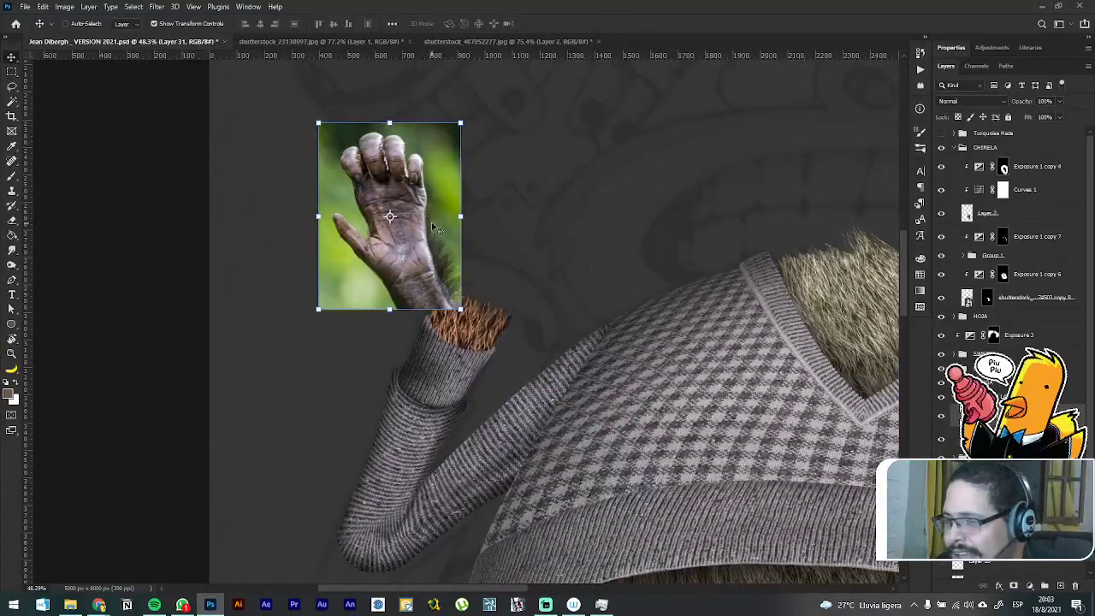
pyautogui.moveTo(419, 184); pyautogui.dragTo(466, 192)
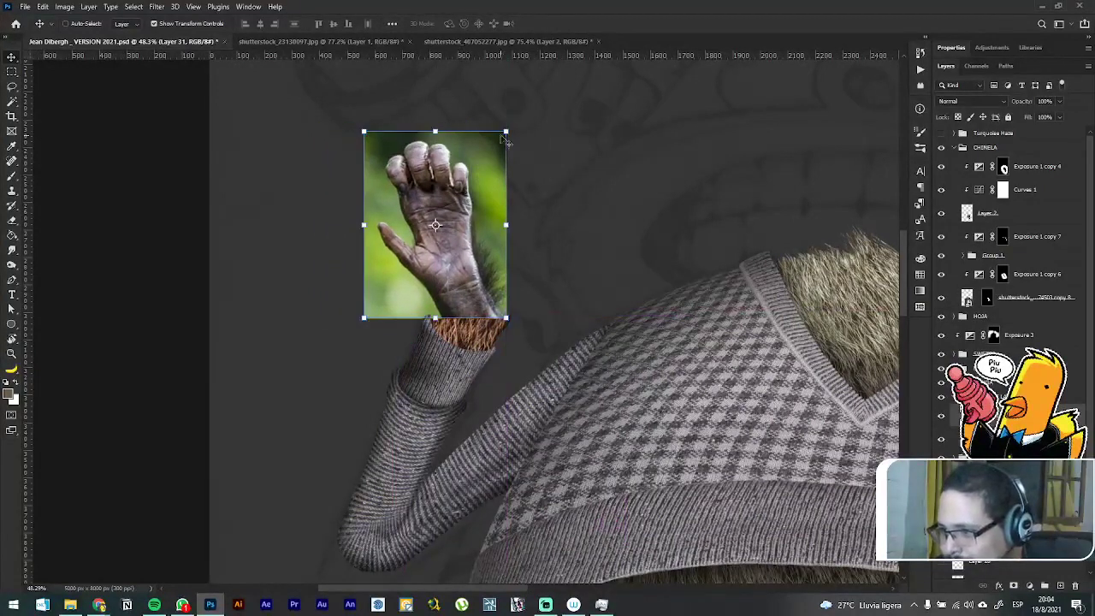
# Step: Scale the hand to about 121% beside the creature's finished hand for comparison, then return it above the empty cuff
pyautogui.scroll(-4, 450, 175)
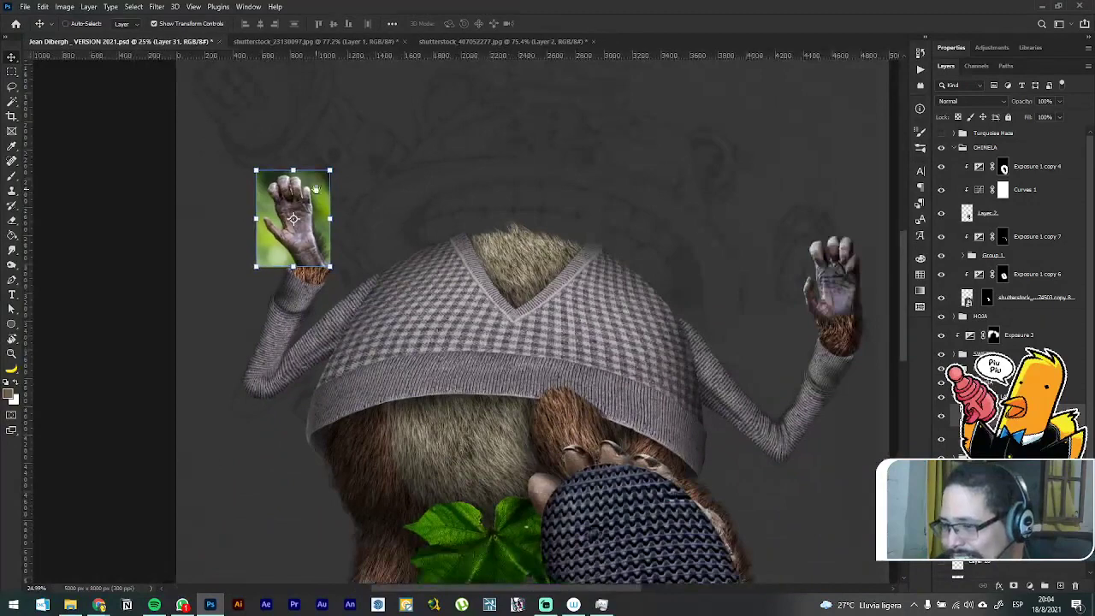
pyautogui.moveTo(317, 190); pyautogui.dragTo(666, 231)
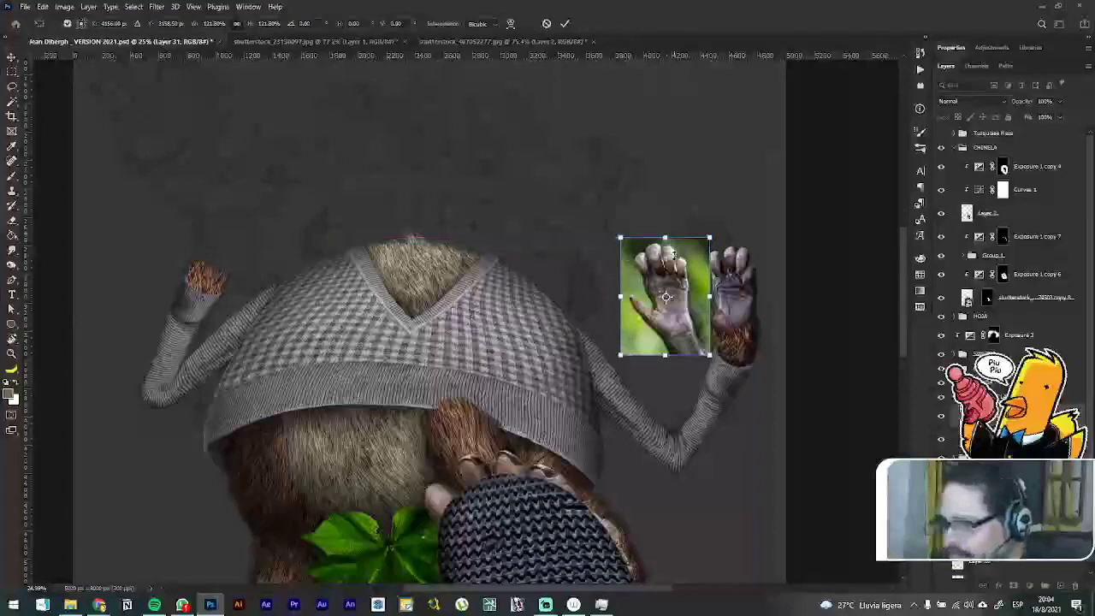
pyautogui.press('Return')
pyautogui.moveTo(674, 268); pyautogui.dragTo(217, 195)
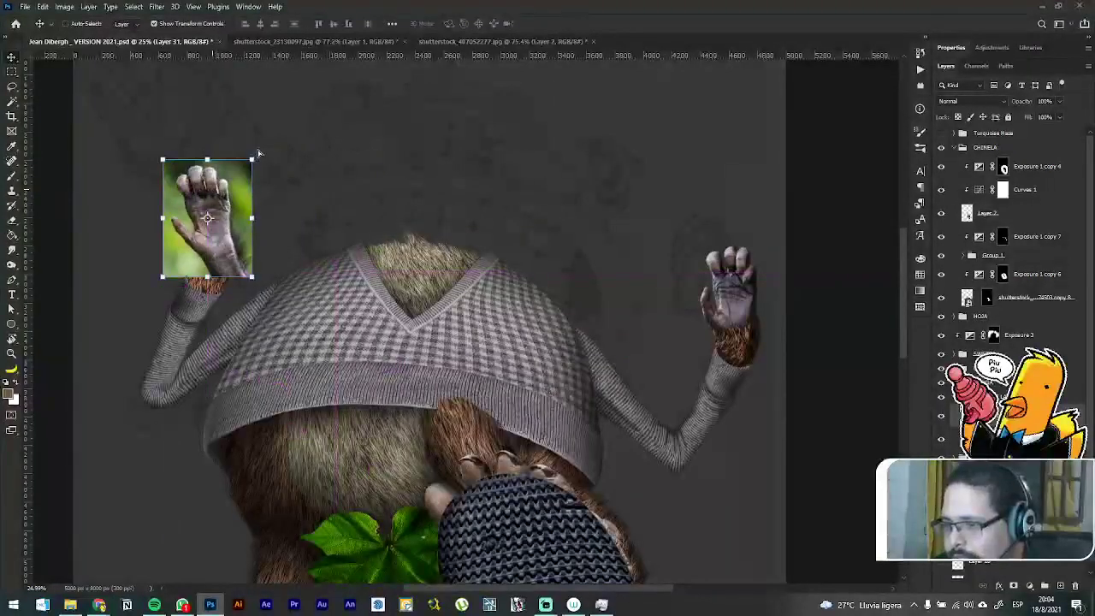
# Step: Rotate the hand about 33° clockwise and position its wrist over the furry cuff
pyautogui.moveTo(261, 149); pyautogui.dragTo(314, 199)
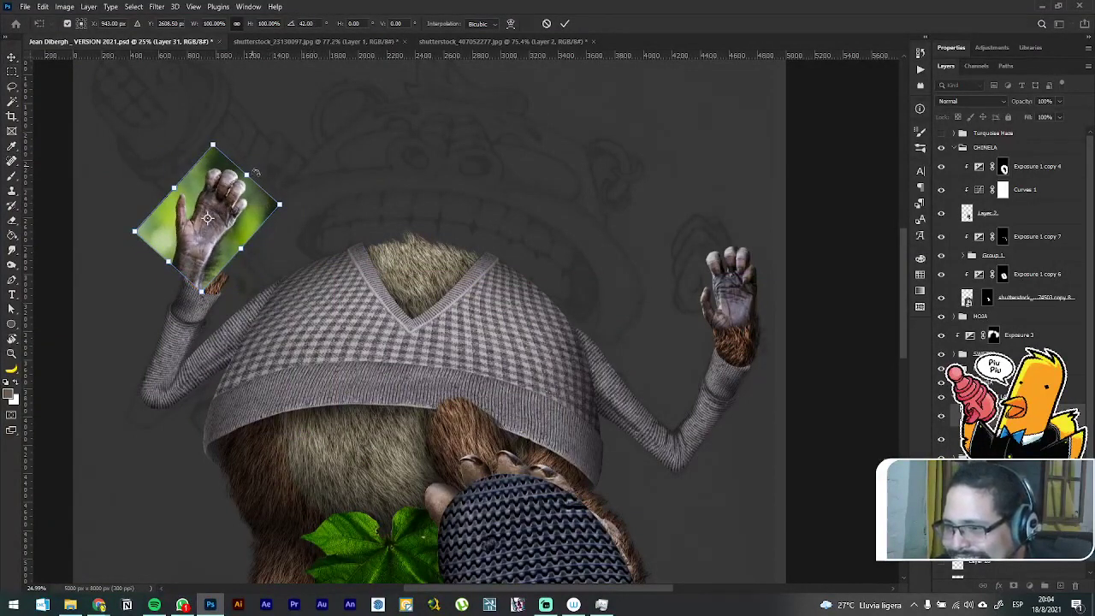
pyautogui.moveTo(255, 170); pyautogui.dragTo(249, 159)
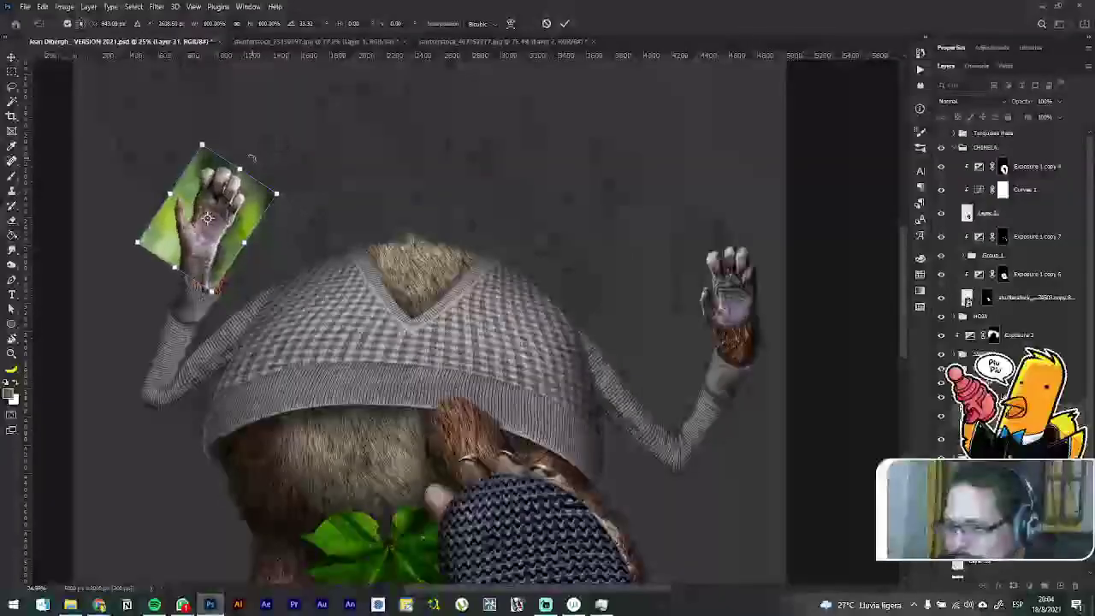
pyautogui.moveTo(226, 199); pyautogui.dragTo(232, 210)
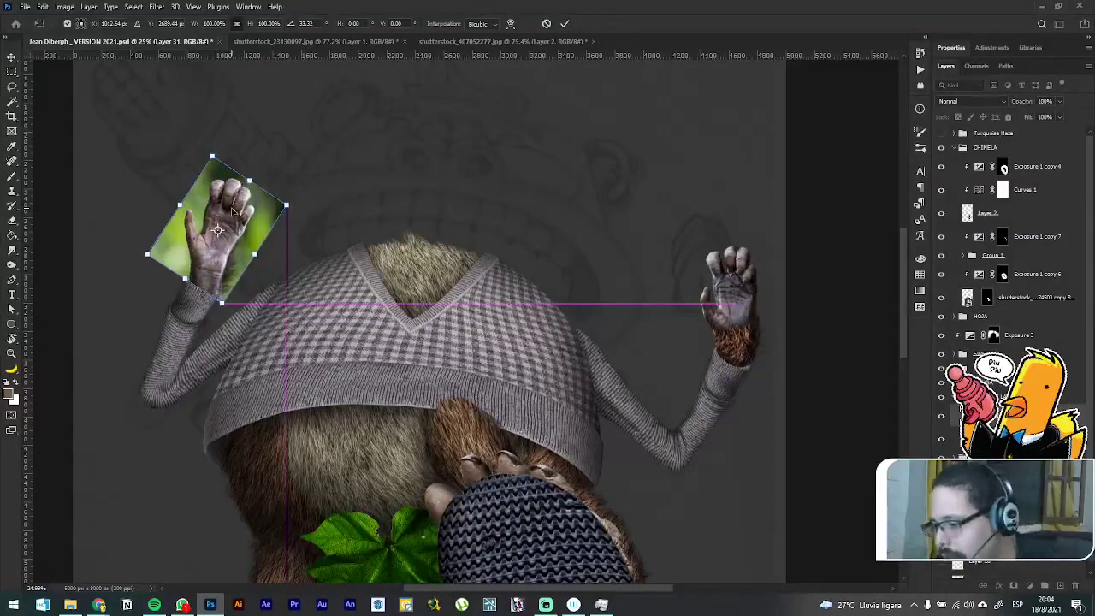
pyautogui.press('Return')
# Step: Place the hand layer beneath the wrist fur and fine-tune its position so the wrist sits inside the cuff
pyautogui.hotkey('ctrl', 't')
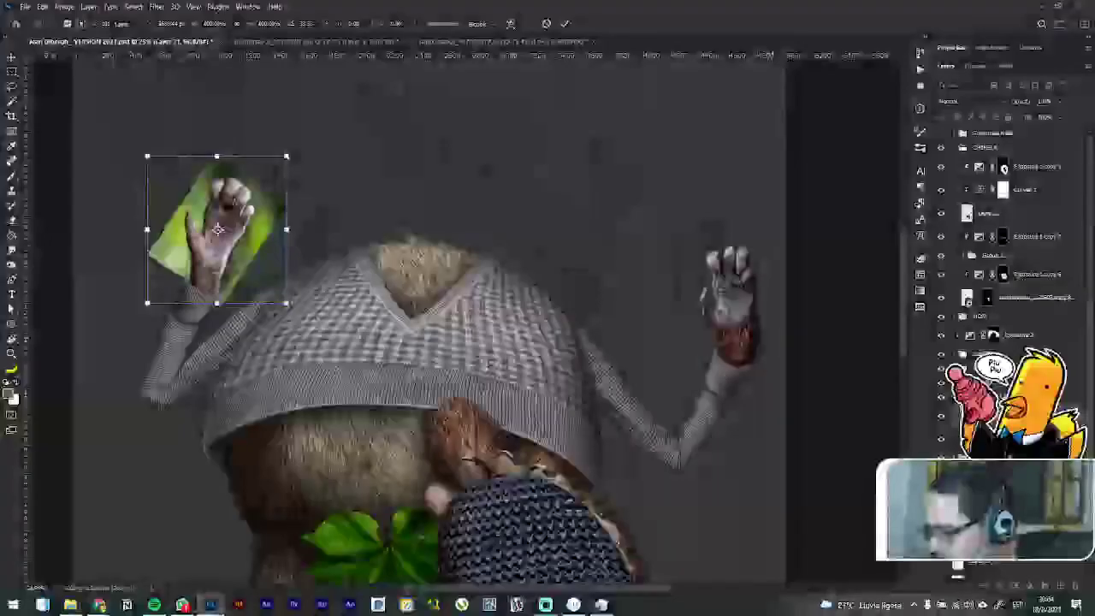
pyautogui.press('Return')
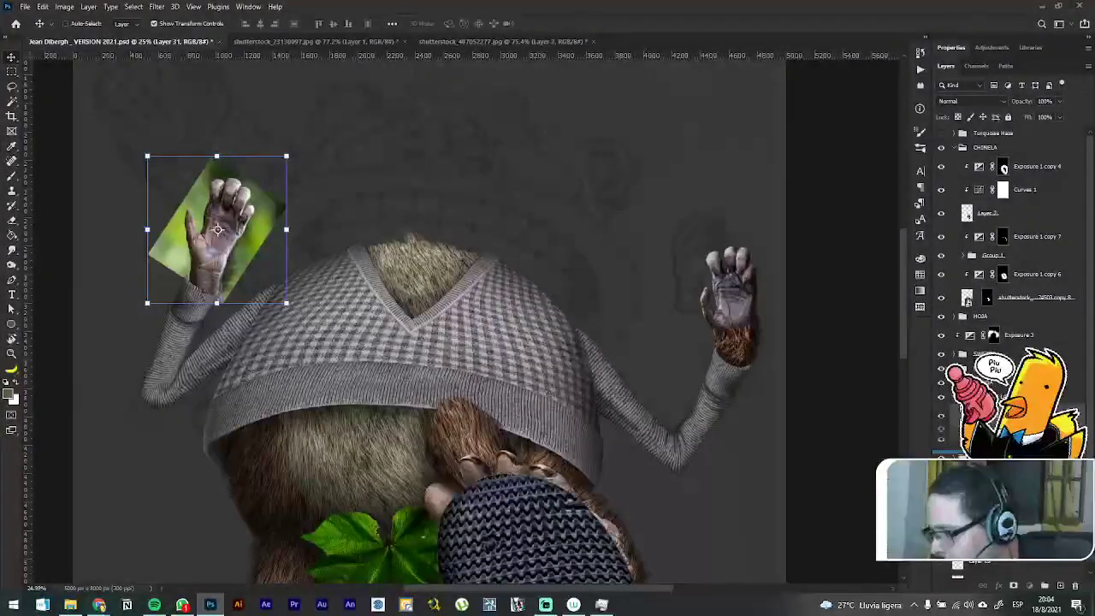
pyautogui.scroll(1, 214, 252)
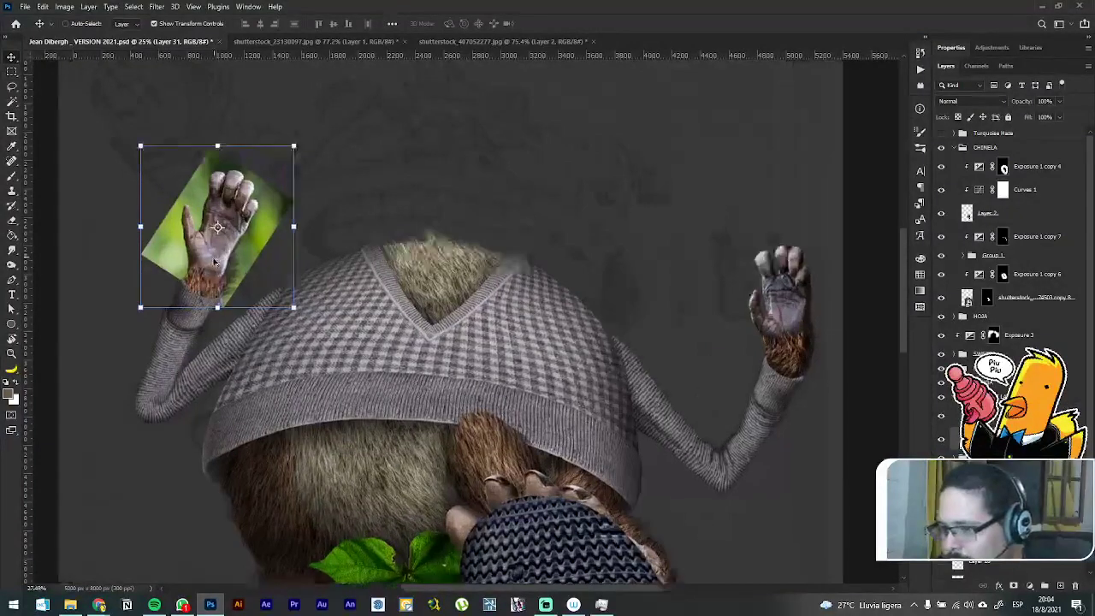
pyautogui.scroll(6, 214, 262)
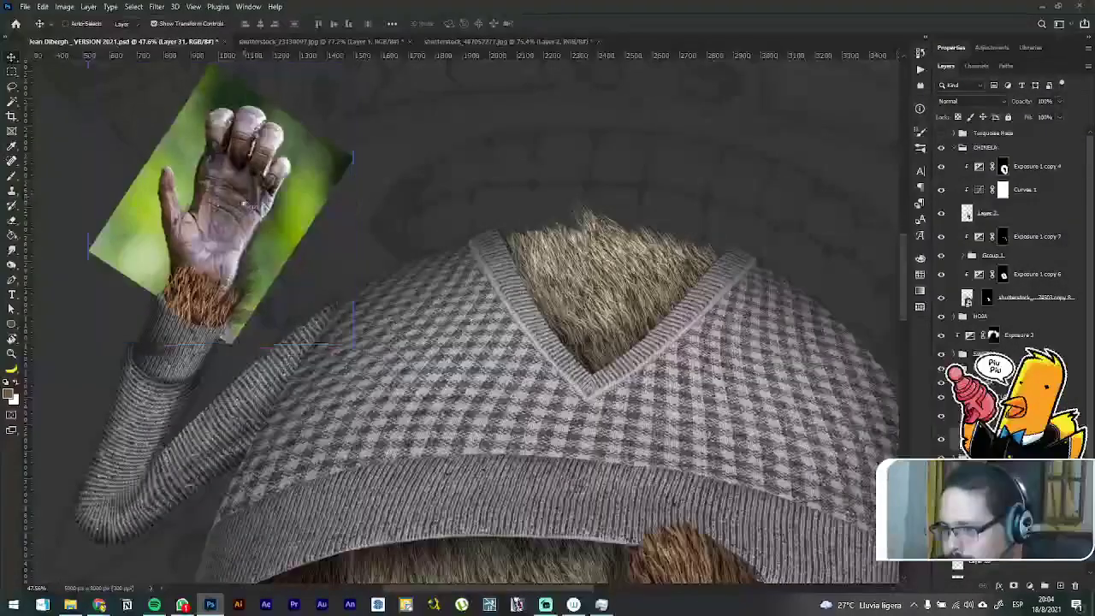
pyautogui.moveTo(250, 190); pyautogui.dragTo(240, 210)
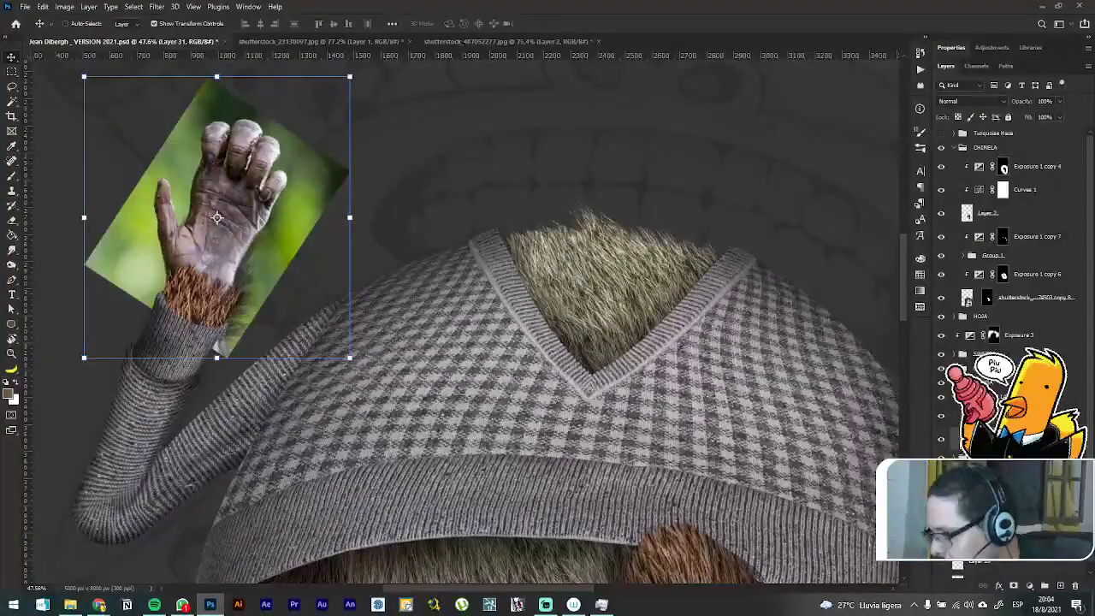
# Step: Move Layer 0 copy 2 directly below the MANGA group and make this weapon layer visible
pyautogui.moveTo(1016, 444); pyautogui.dragTo(1017, 346)
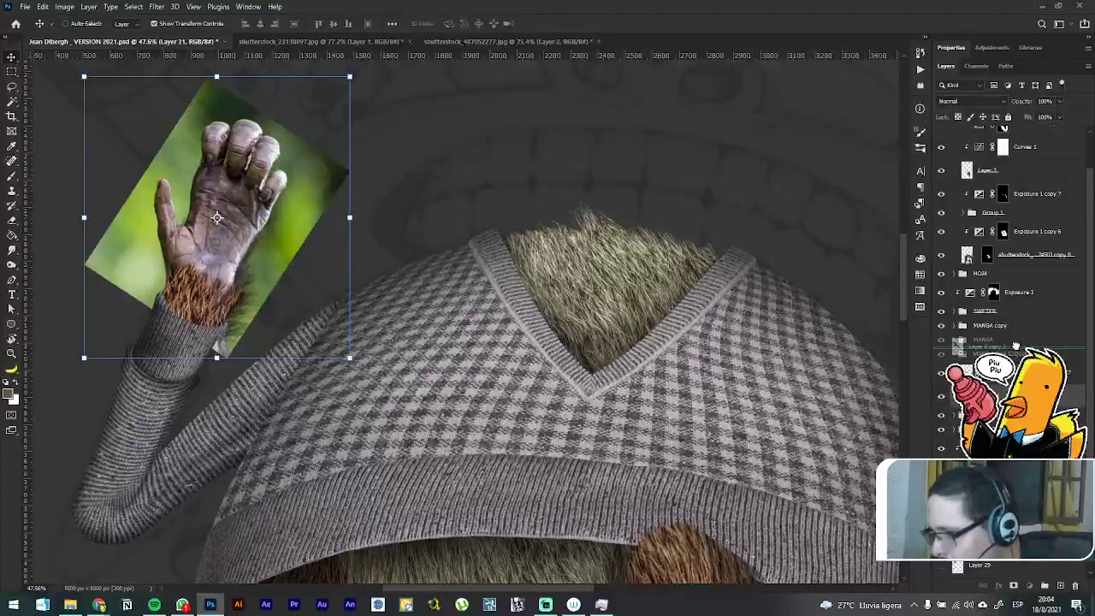
pyautogui.moveTo(1016, 346); pyautogui.dragTo(1016, 348)
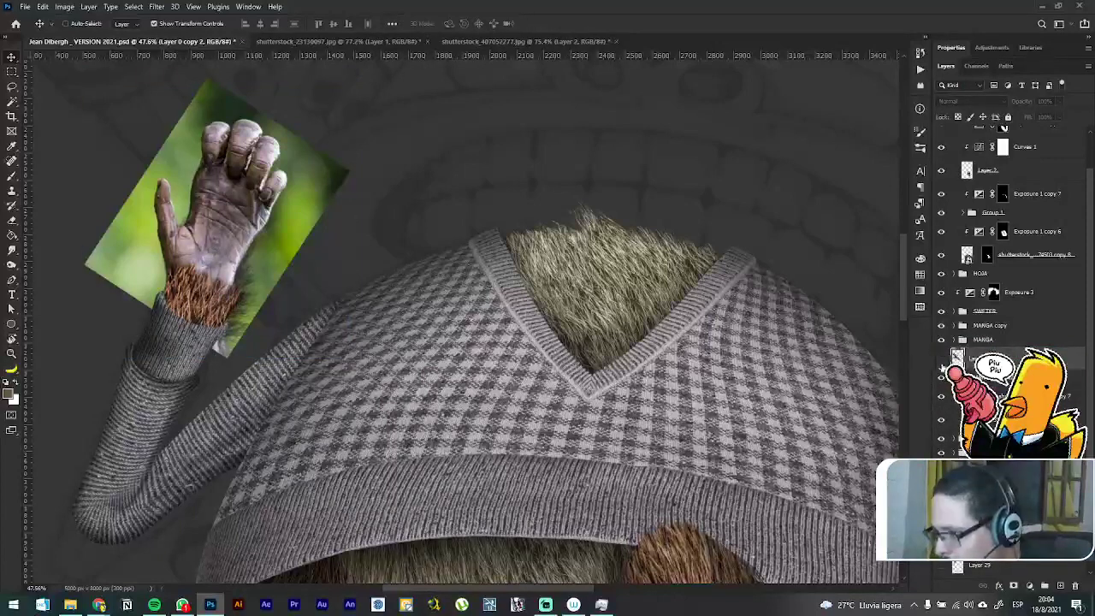
pyautogui.click(941, 361)
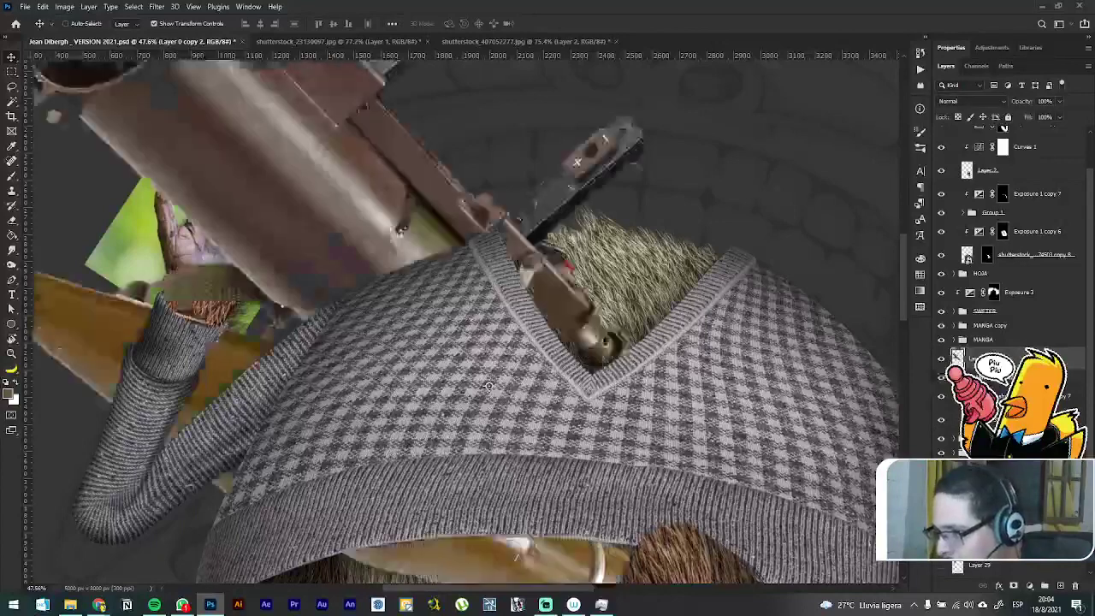
pyautogui.scroll(-3, 441, 269)
pyautogui.scroll(-3, 441, 272)
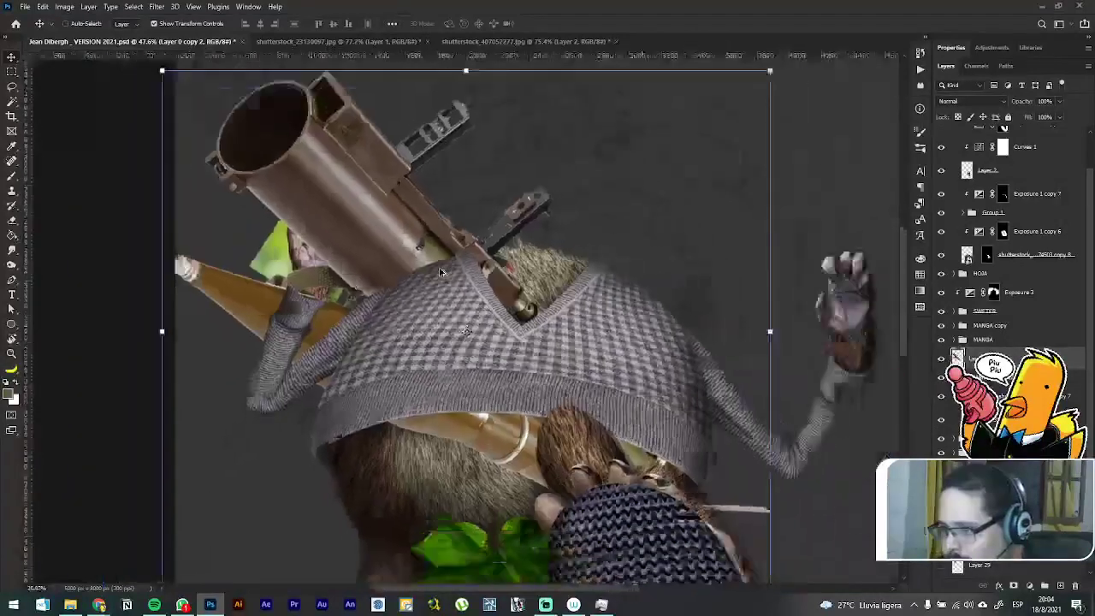
# Step: Move the weapon layer below the CUERPO group so it sits behind the creature's body
pyautogui.scroll(3, 357, 240)
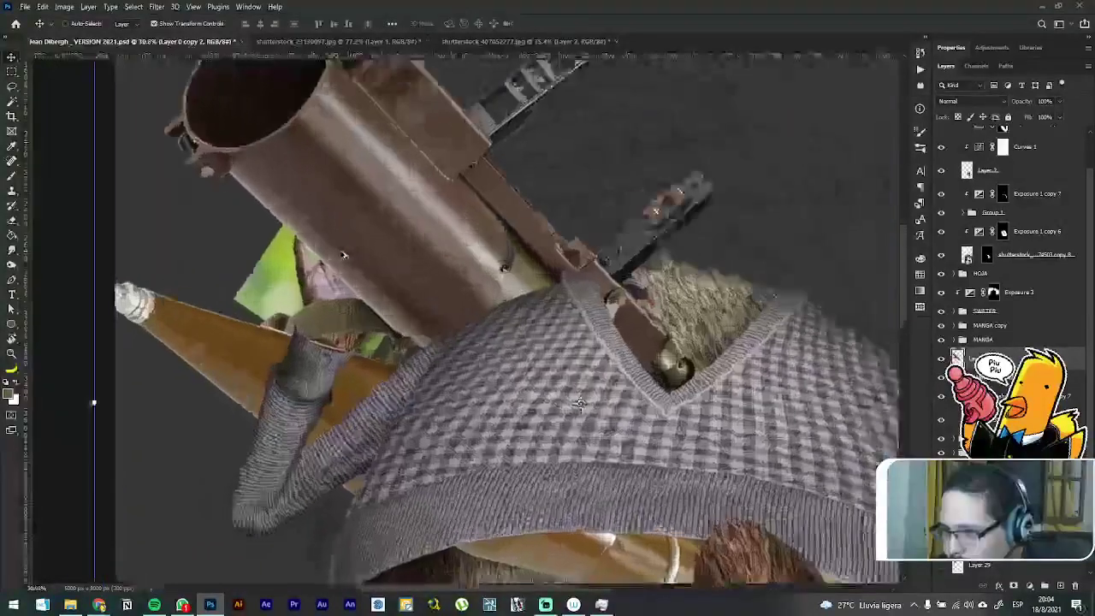
pyautogui.scroll(2, 323, 301)
pyautogui.scroll(2, 323, 301)
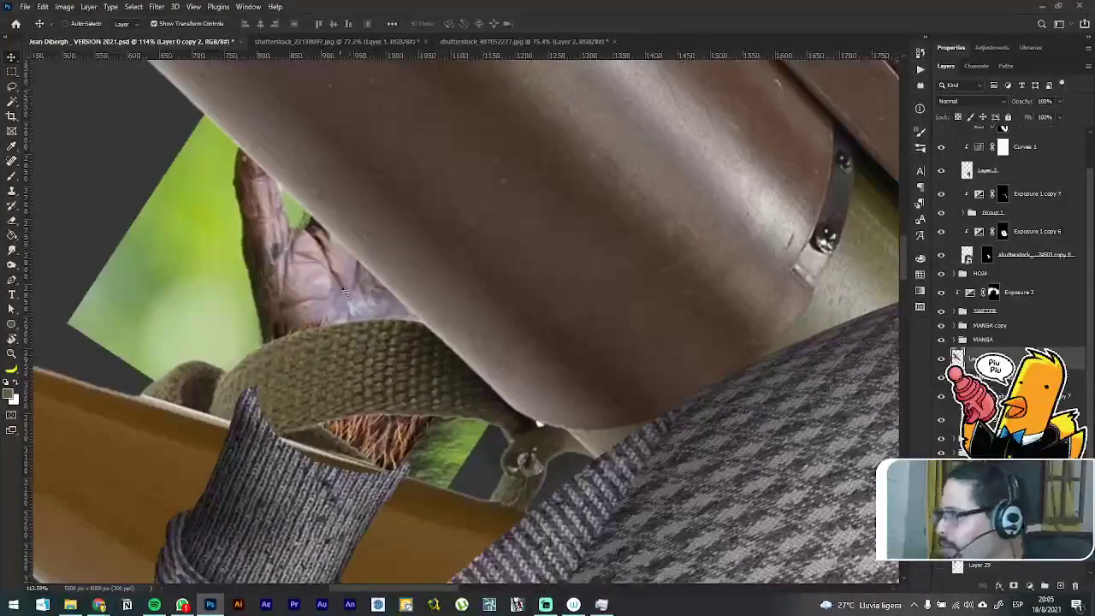
pyautogui.scroll(-5, 385, 288)
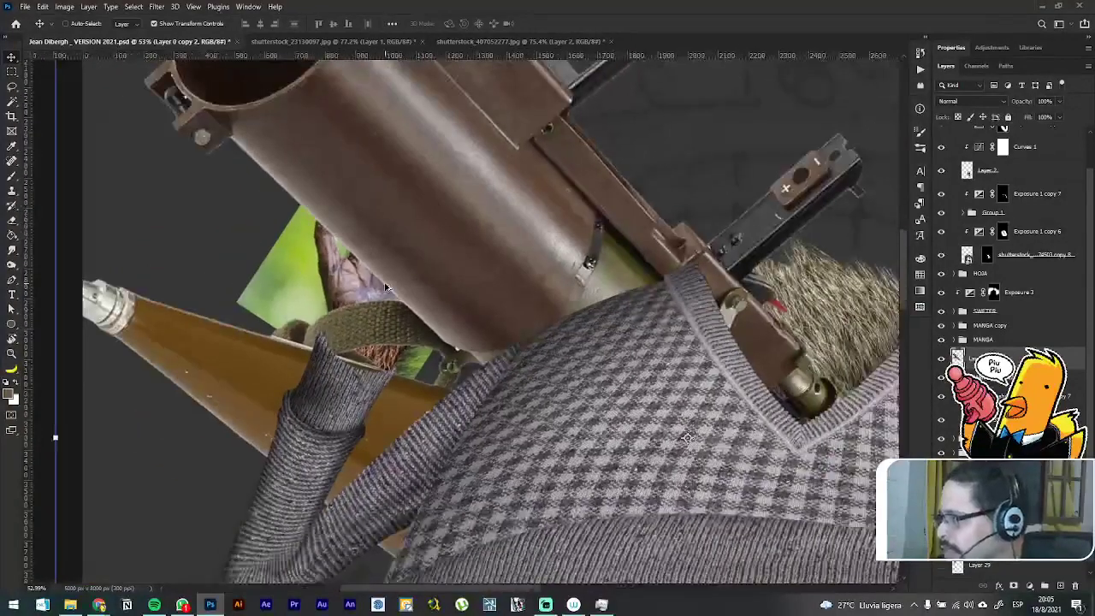
pyautogui.scroll(-2, 385, 289)
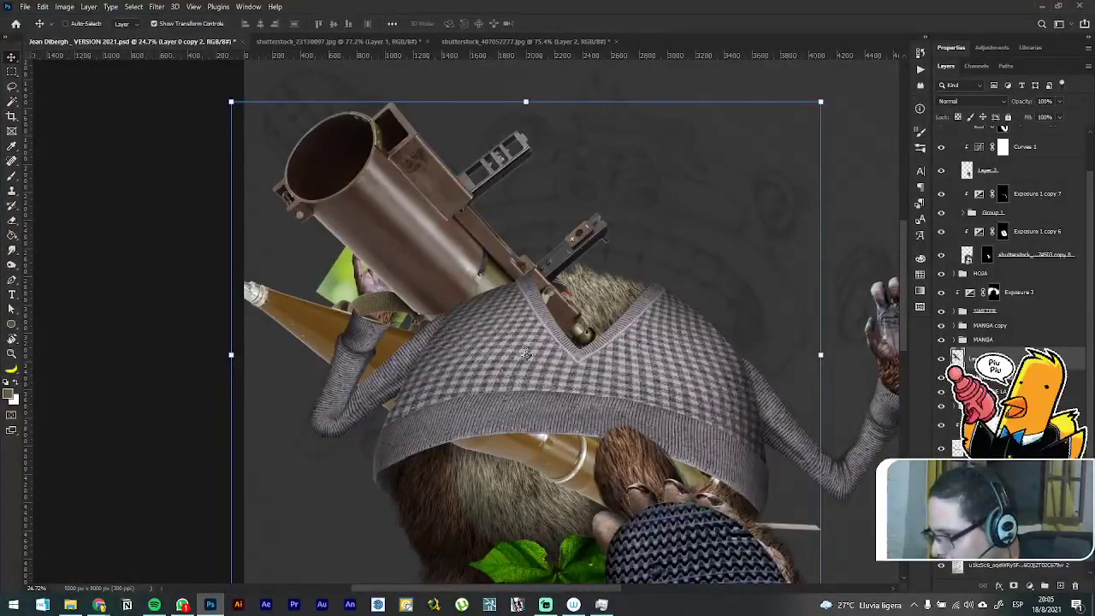
pyautogui.keyDown('shift'); pyautogui.click(993, 392); pyautogui.keyUp('shift')
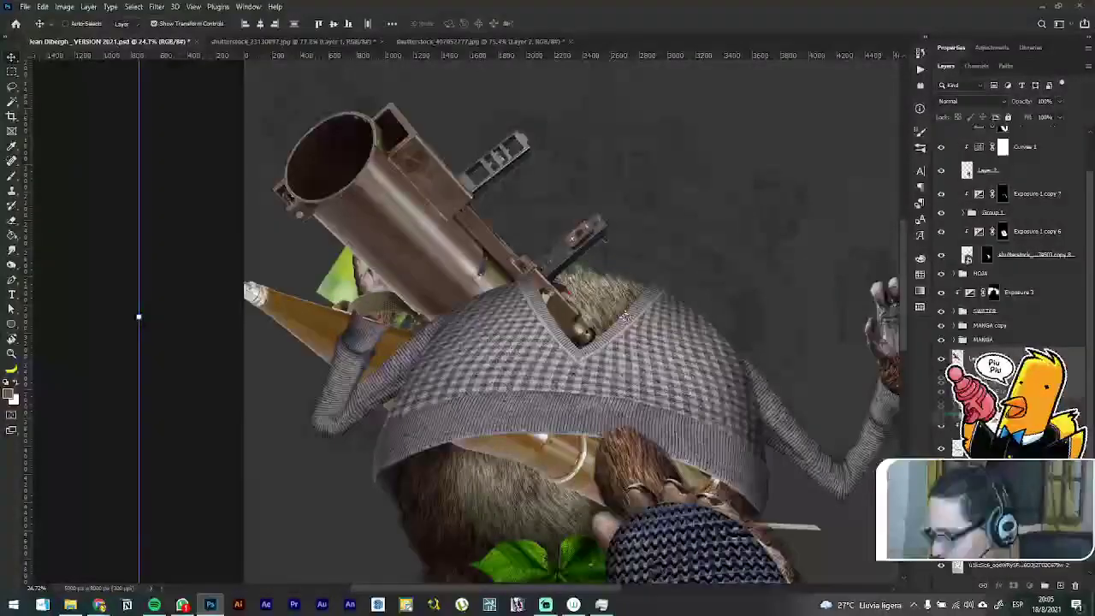
pyautogui.moveTo(992, 414); pyautogui.dragTo(993, 426)
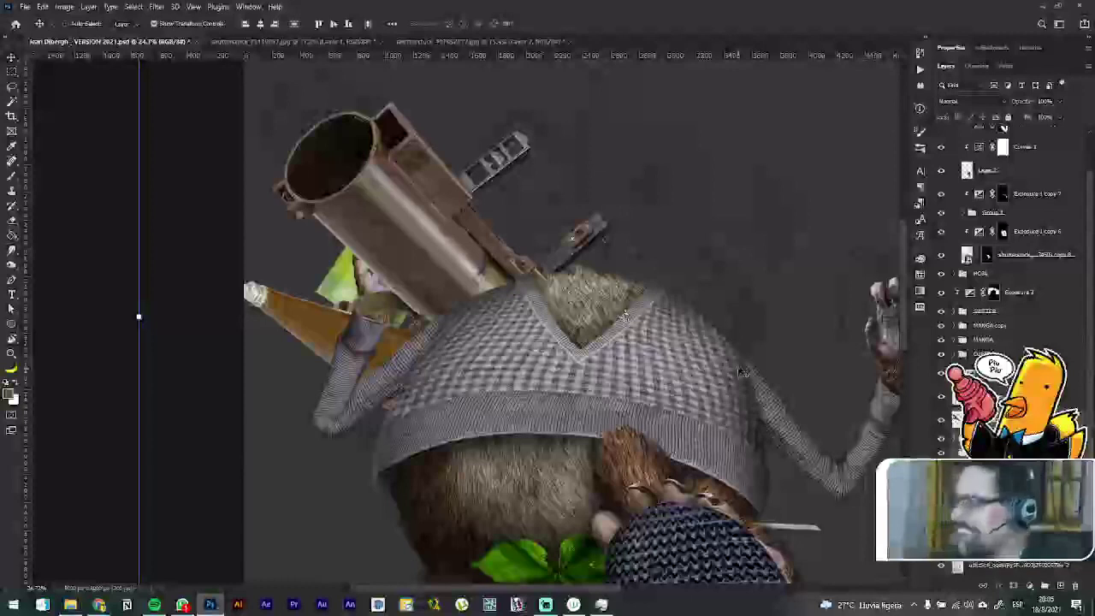
# Step: Hide the weapon layer to expose the ape hand above the sleeve cuff
pyautogui.scroll(4, 382, 255)
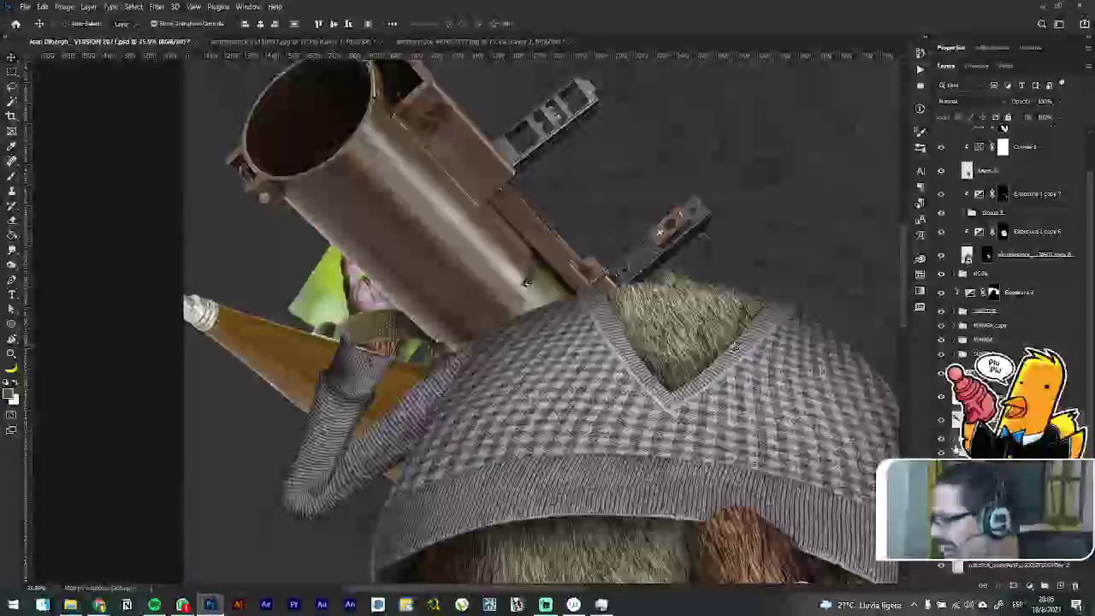
pyautogui.keyDown('ctrl'); pyautogui.click(527, 282); pyautogui.keyUp('ctrl')
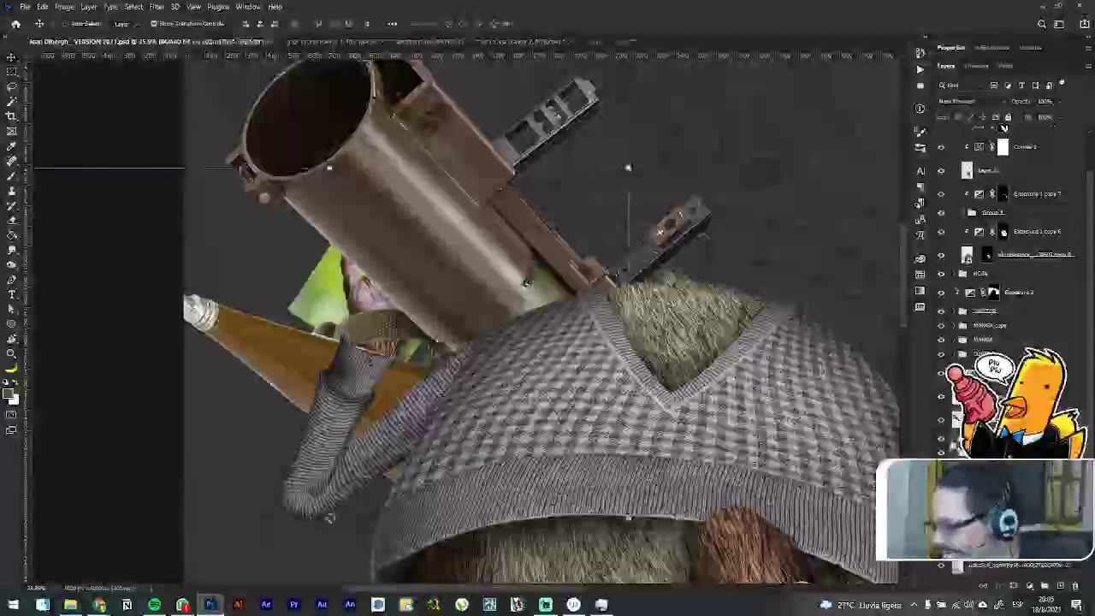
pyautogui.click(330, 539)
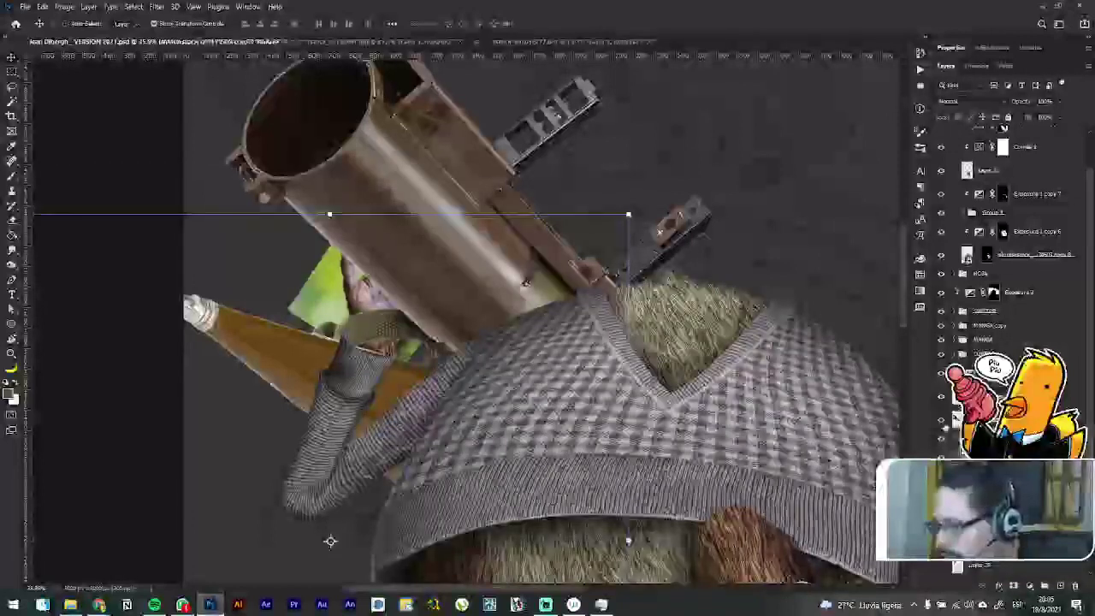
pyautogui.click(942, 421)
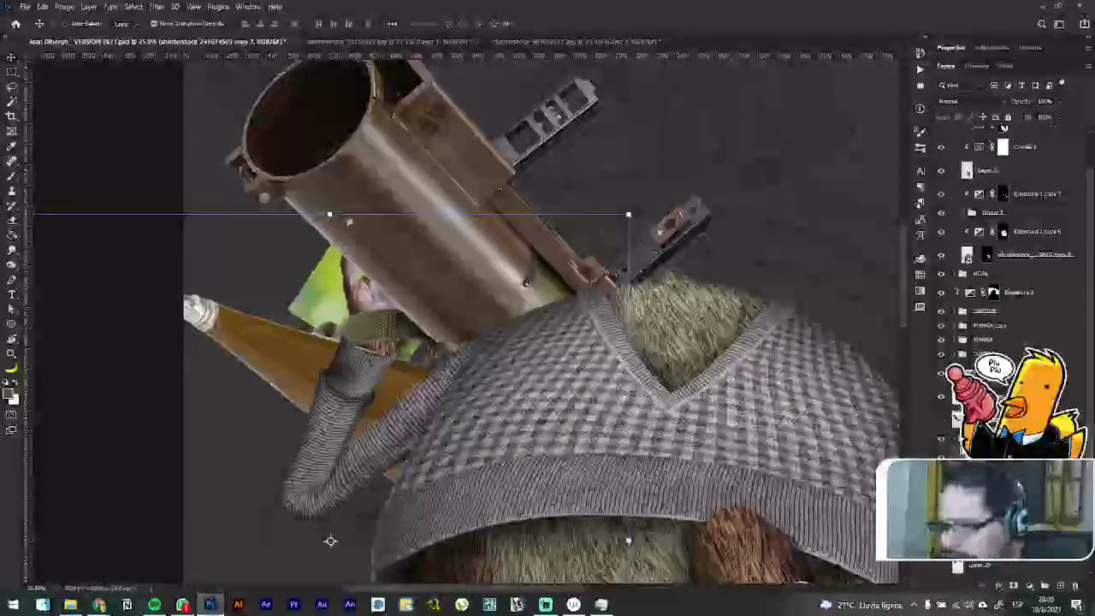
pyautogui.click(941, 311)
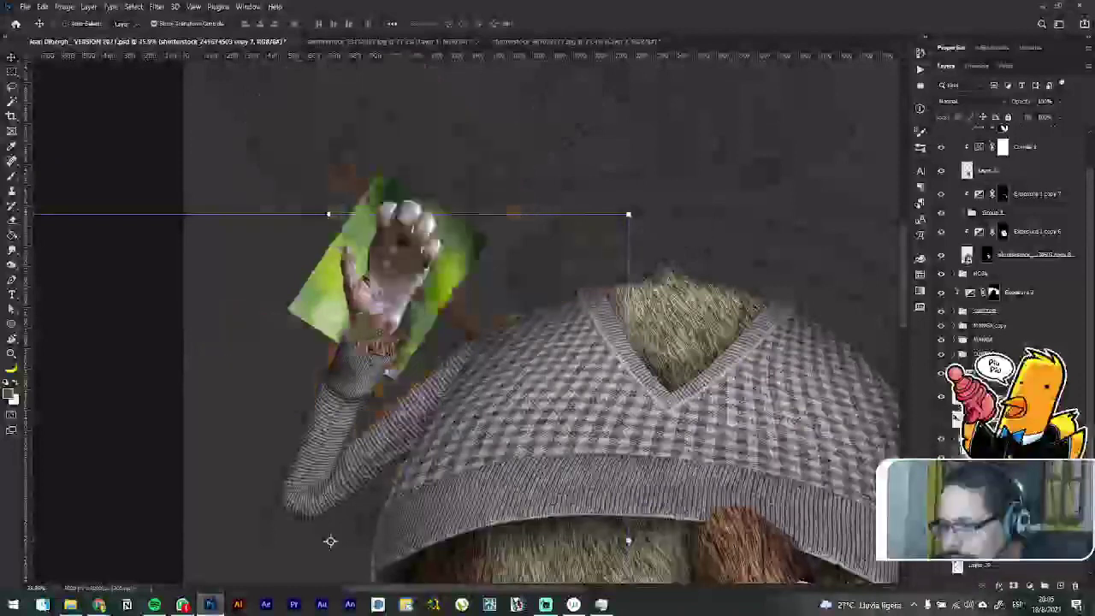
# Step: Try to flip the wrist fur layer horizontally
pyautogui.hotkey('ctrl', 't')
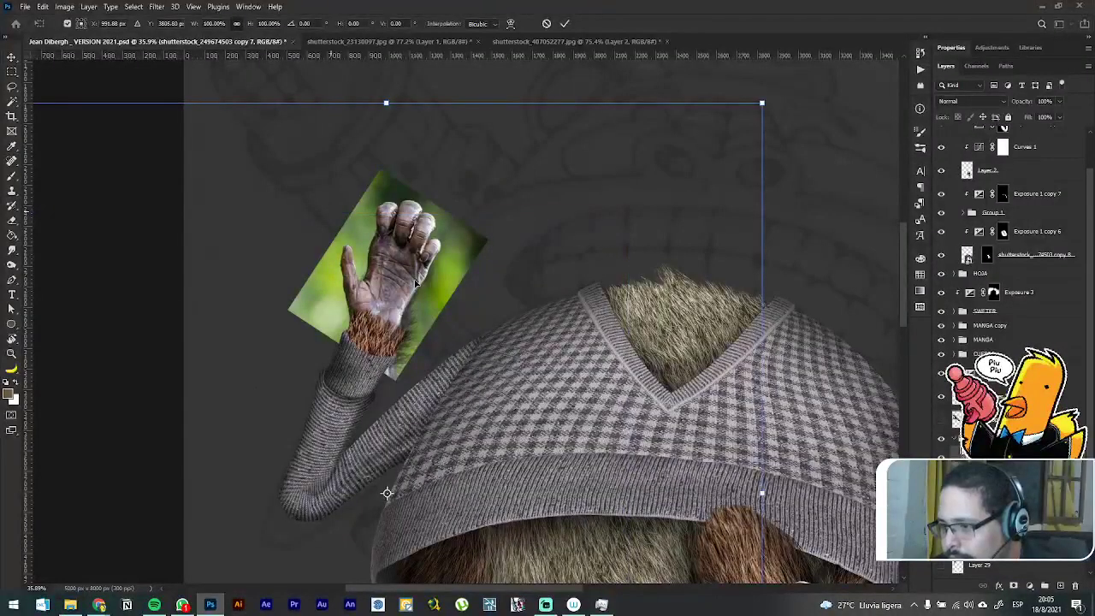
pyautogui.rightClick(413, 273)
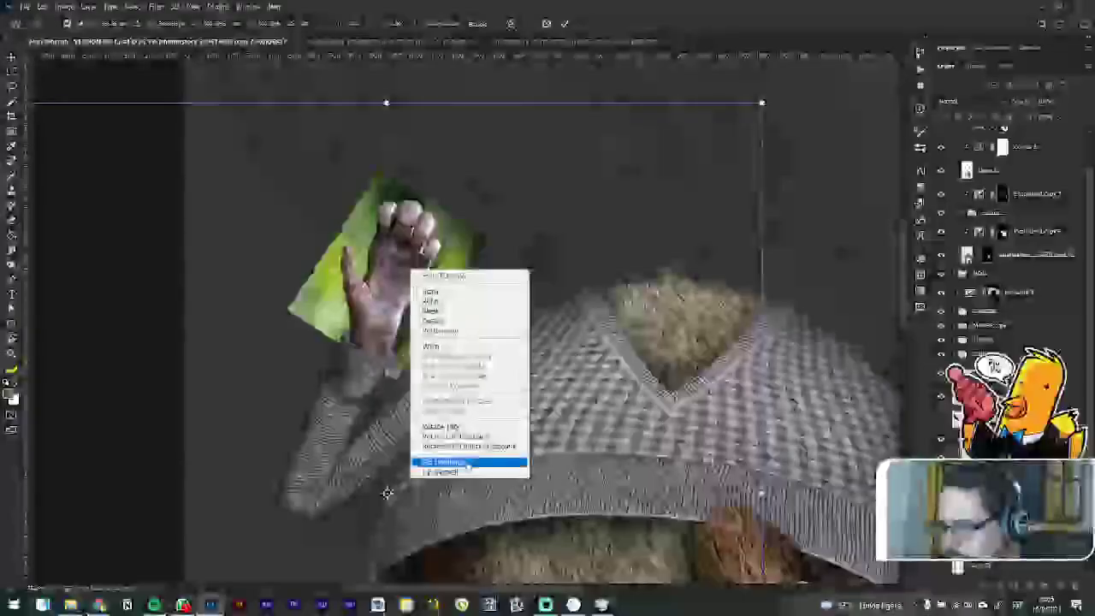
pyautogui.click(466, 465)
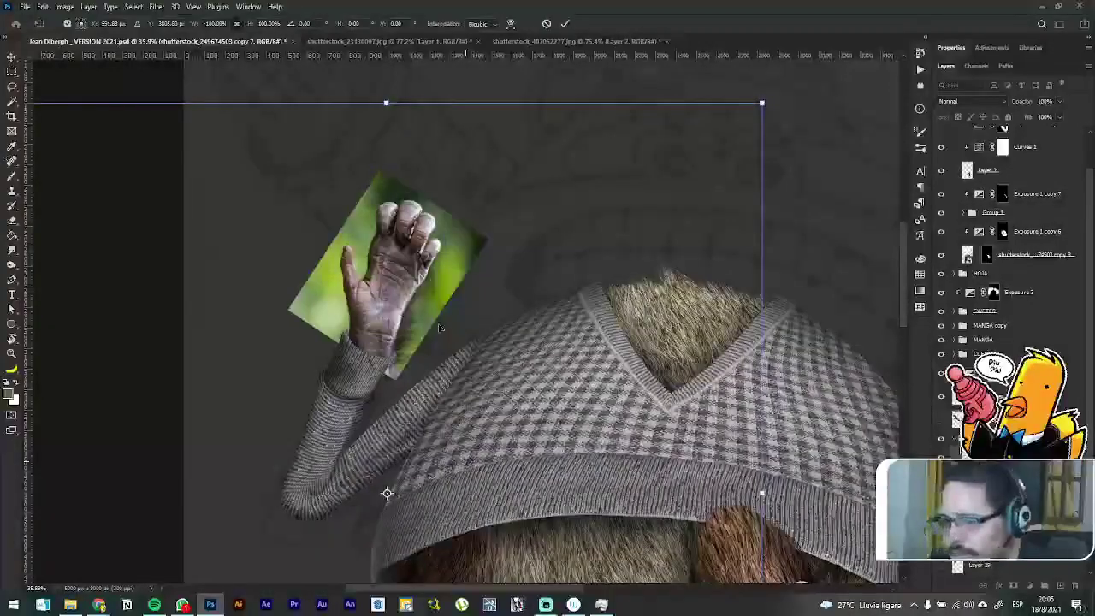
pyautogui.press('Return')
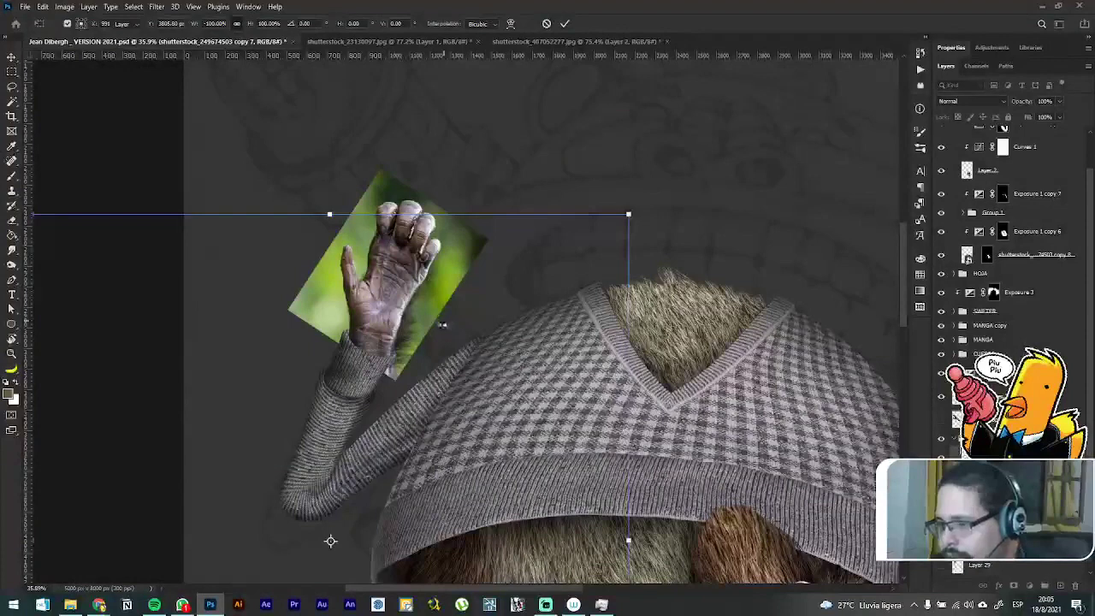
pyautogui.moveTo(330, 541); pyautogui.dragTo(443, 541)
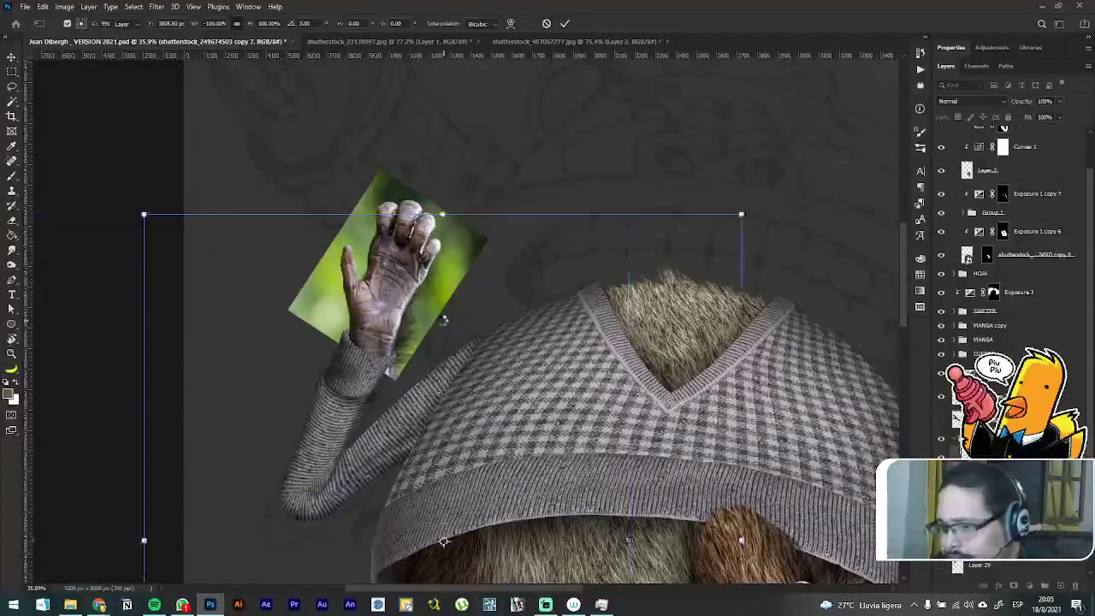
pyautogui.press('Return')
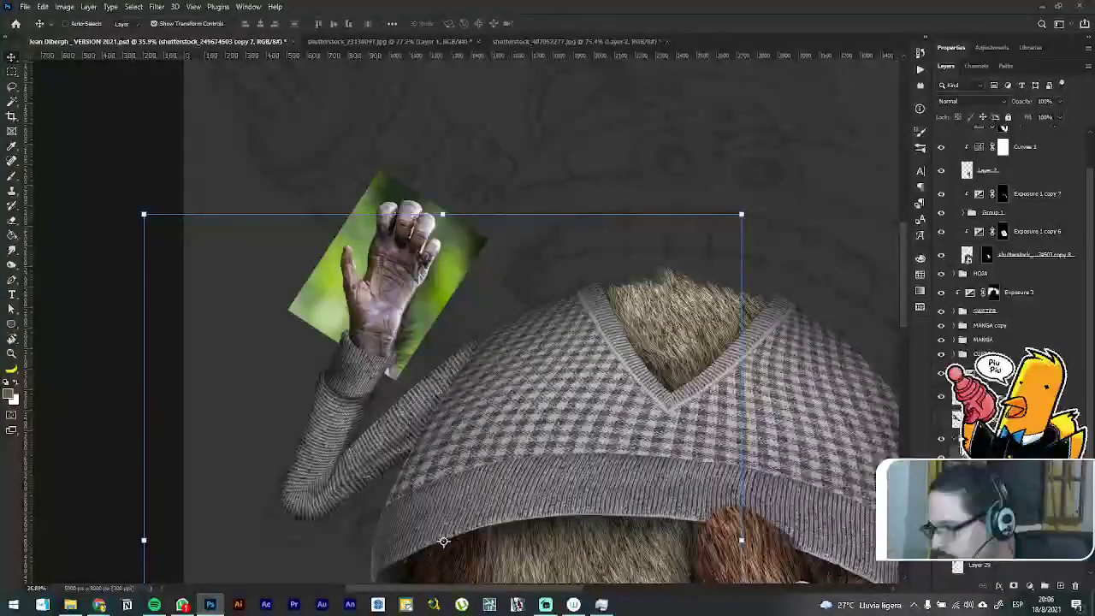
# Step: Mirror the ape hand image on Layer 31 horizontally and rotate it about 28° clockwise over the furry wrist
pyautogui.click(388, 274)
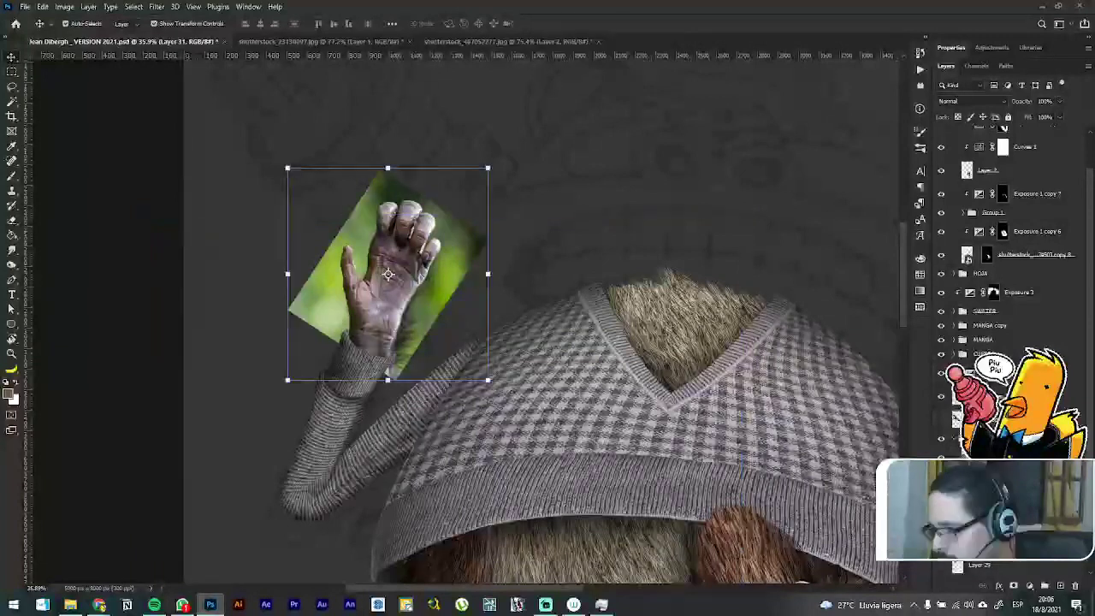
pyautogui.hotkey('ctrl', '[')
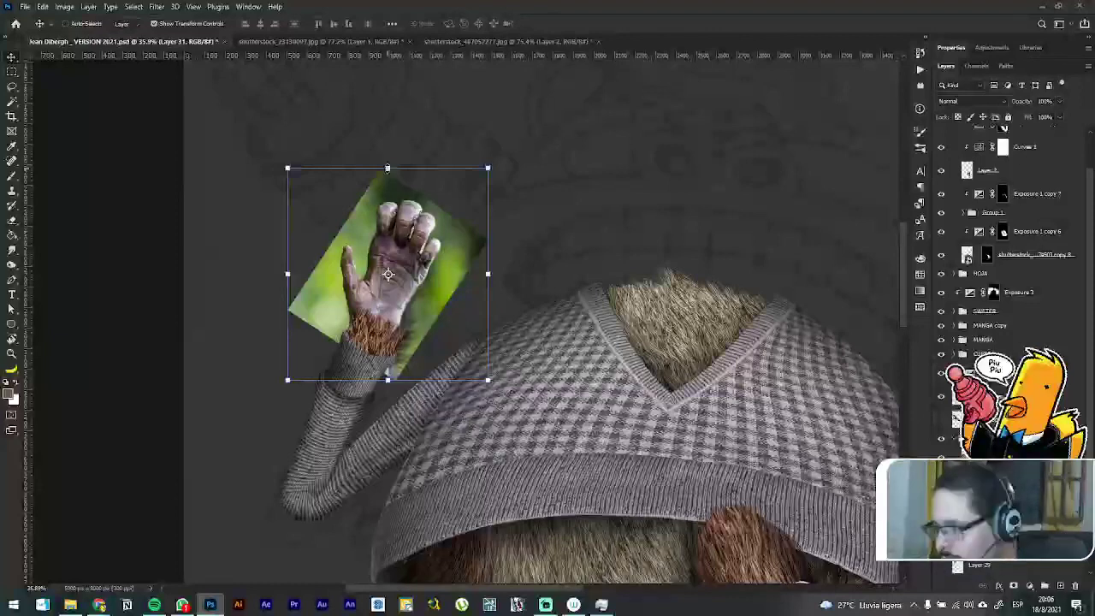
pyautogui.hotkey('ctrl', 't')
pyautogui.rightClick(390, 208)
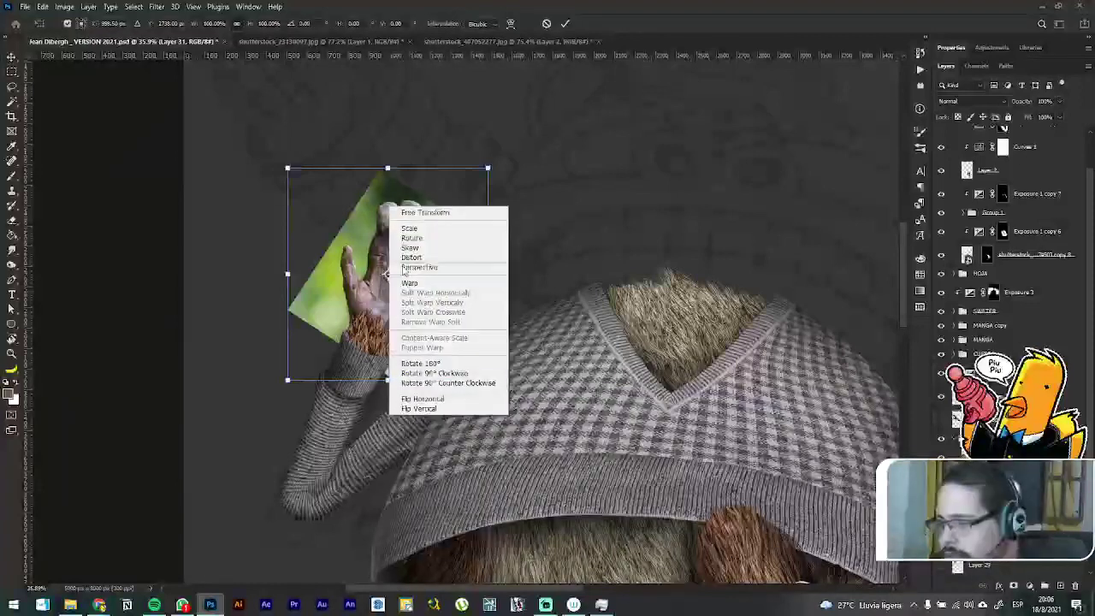
pyautogui.click(423, 399)
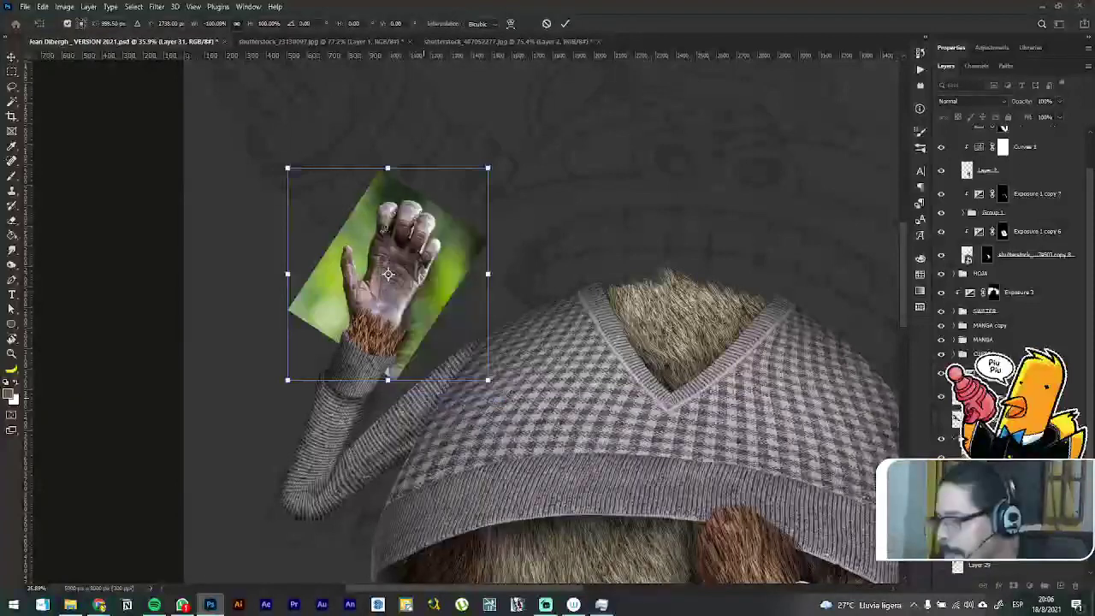
pyautogui.hotkey('ctrl', 'z')
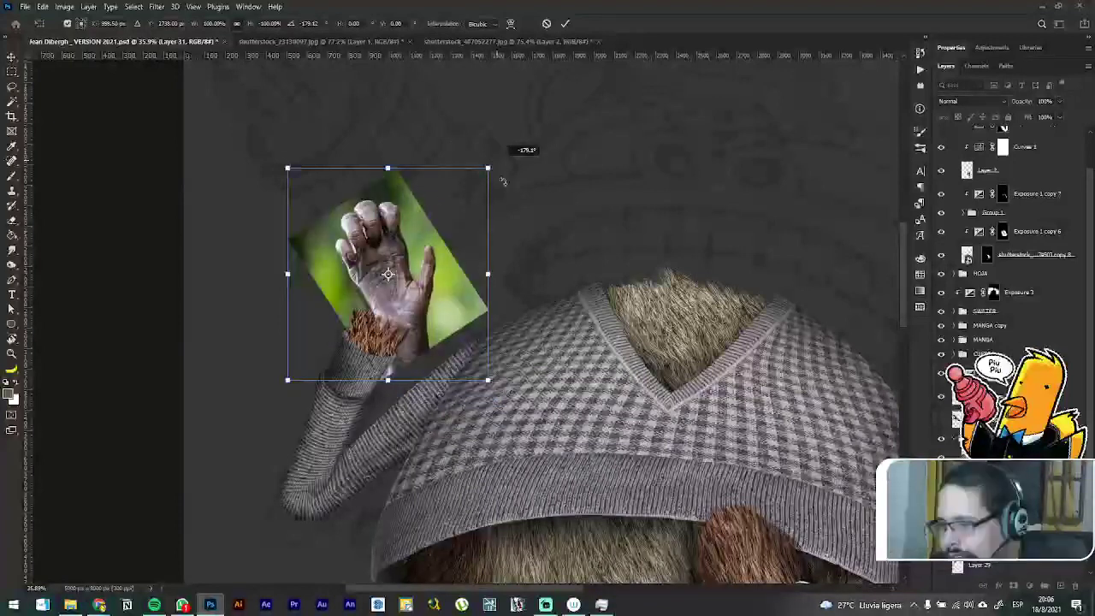
pyautogui.moveTo(525, 171); pyautogui.dragTo(526, 229)
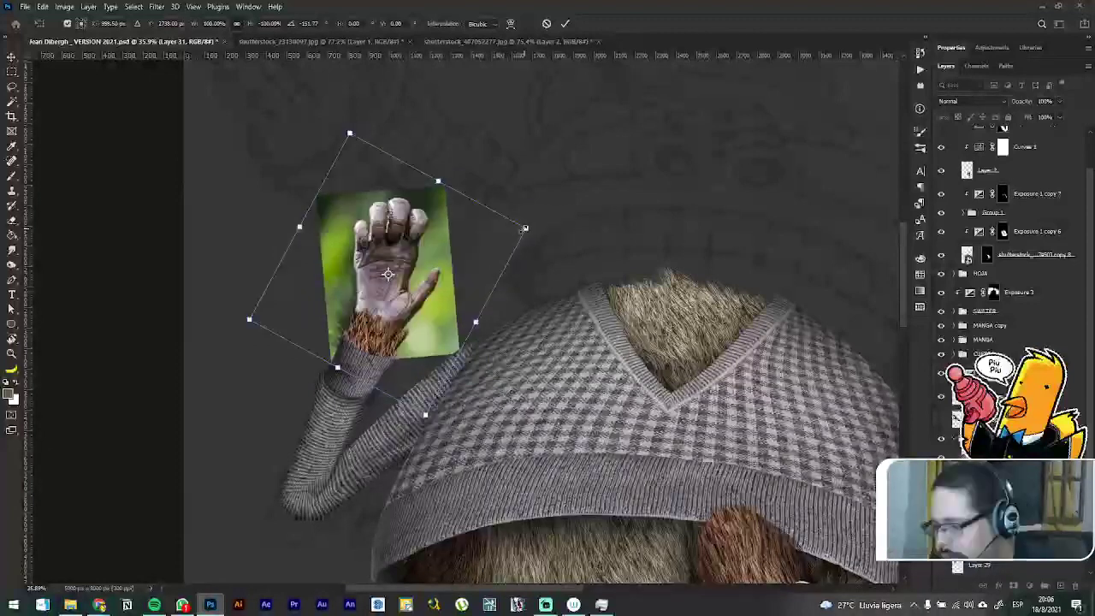
pyautogui.press('Return')
# Step: Move the MANO DE LA DERECHA group down so the finished hand's furry wrist sits deeper in its sleeve cuff
pyautogui.moveTo(399, 229); pyautogui.dragTo(175, 200)
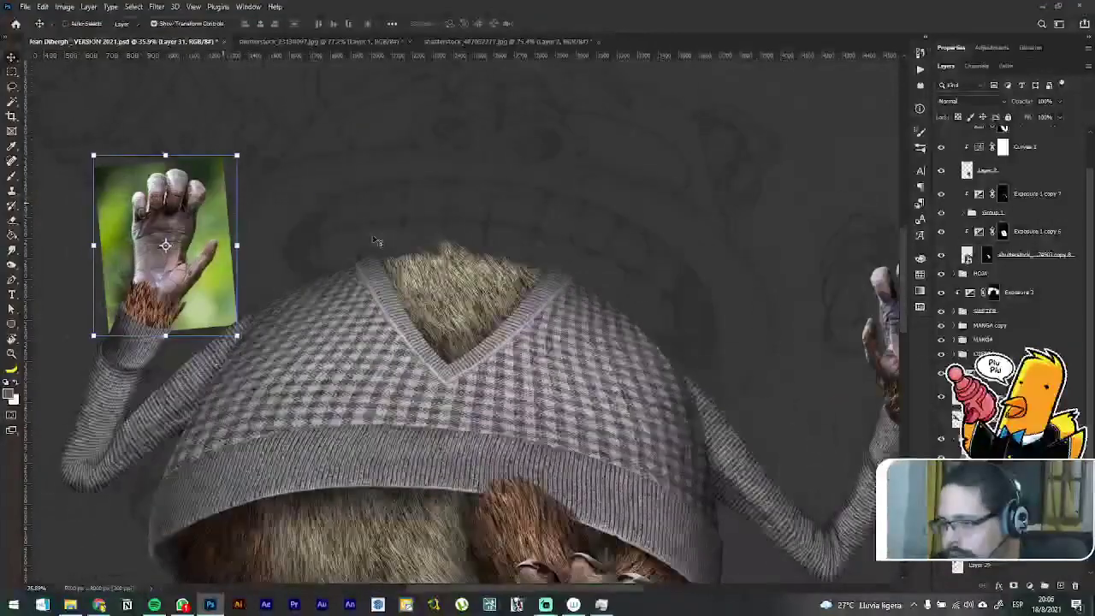
pyautogui.moveTo(484, 229); pyautogui.dragTo(377, 208)
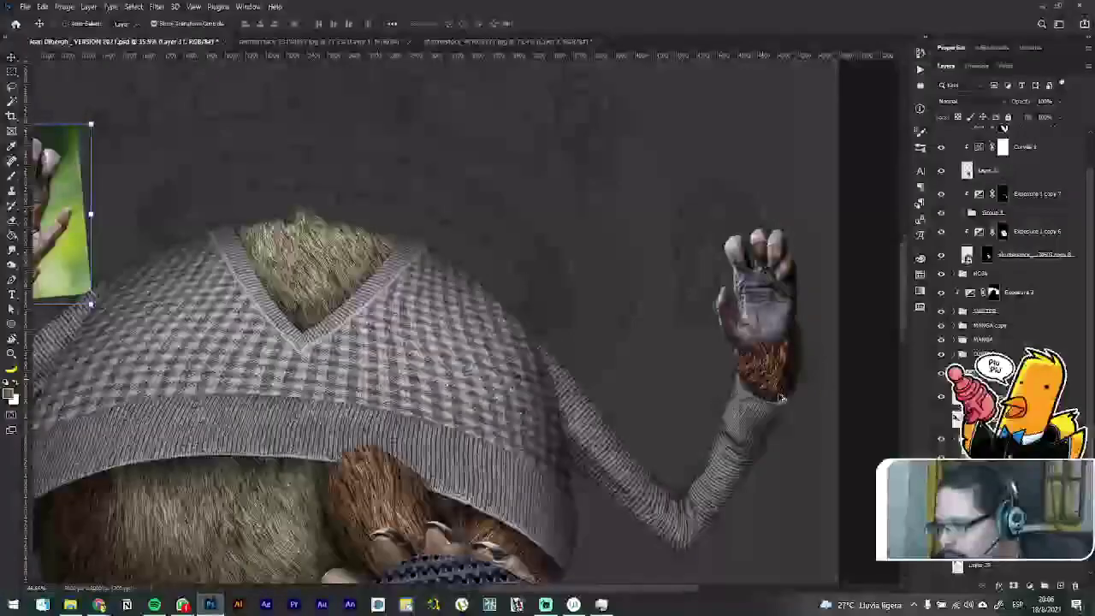
pyautogui.scroll(2, 780, 398)
pyautogui.scroll(2, 780, 398)
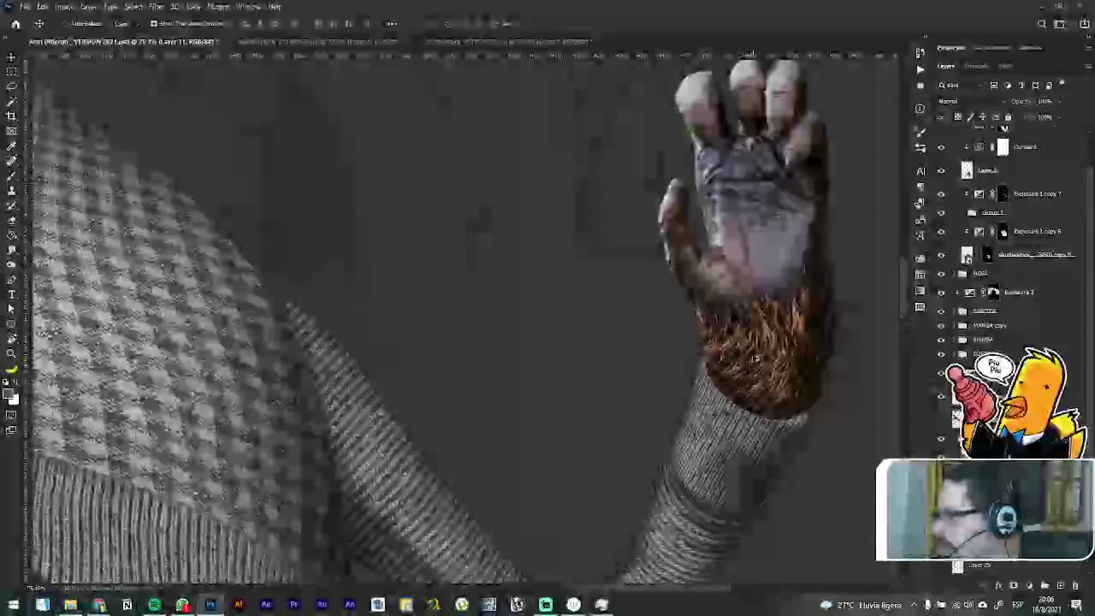
pyautogui.scroll(-2, 756, 359)
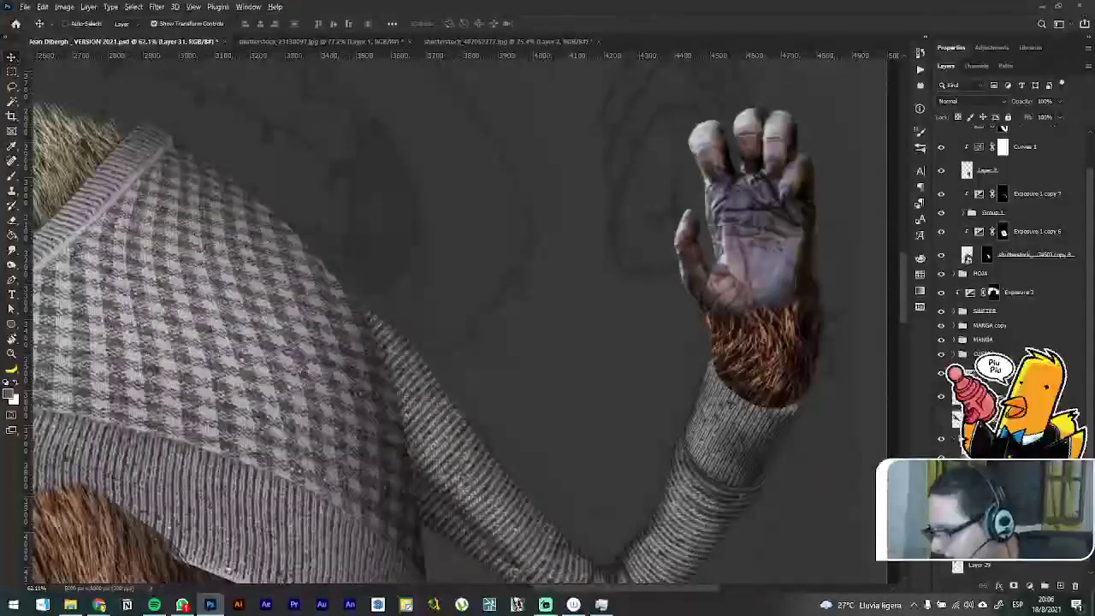
pyautogui.keyDown('ctrl'); pyautogui.click(205, 207); pyautogui.keyUp('ctrl')
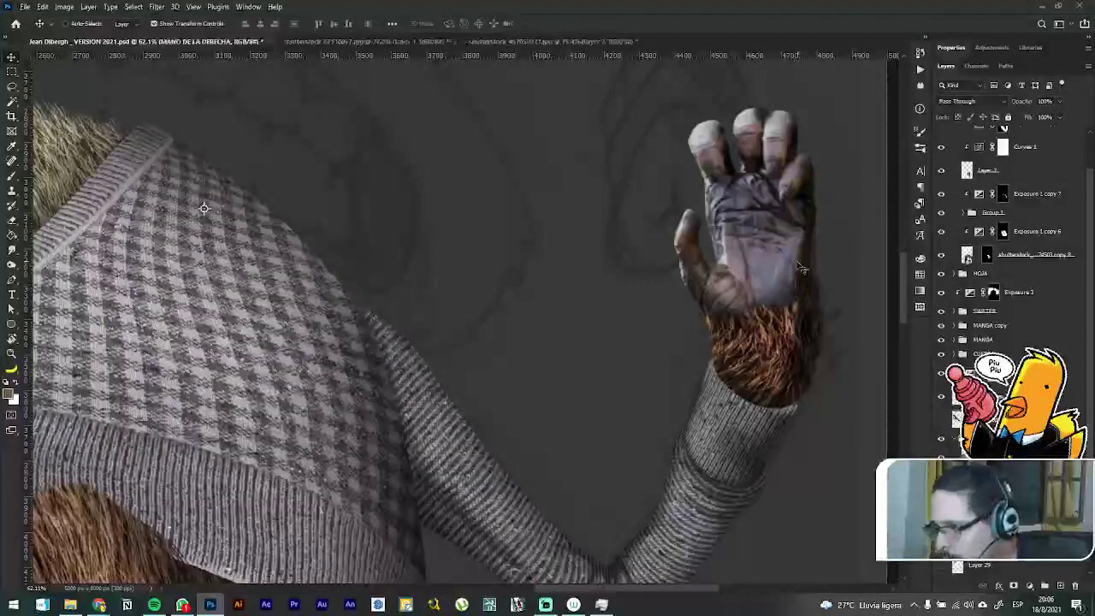
pyautogui.moveTo(785, 255); pyautogui.dragTo(786, 272)
pyautogui.hotkey('ctrl', 'z')
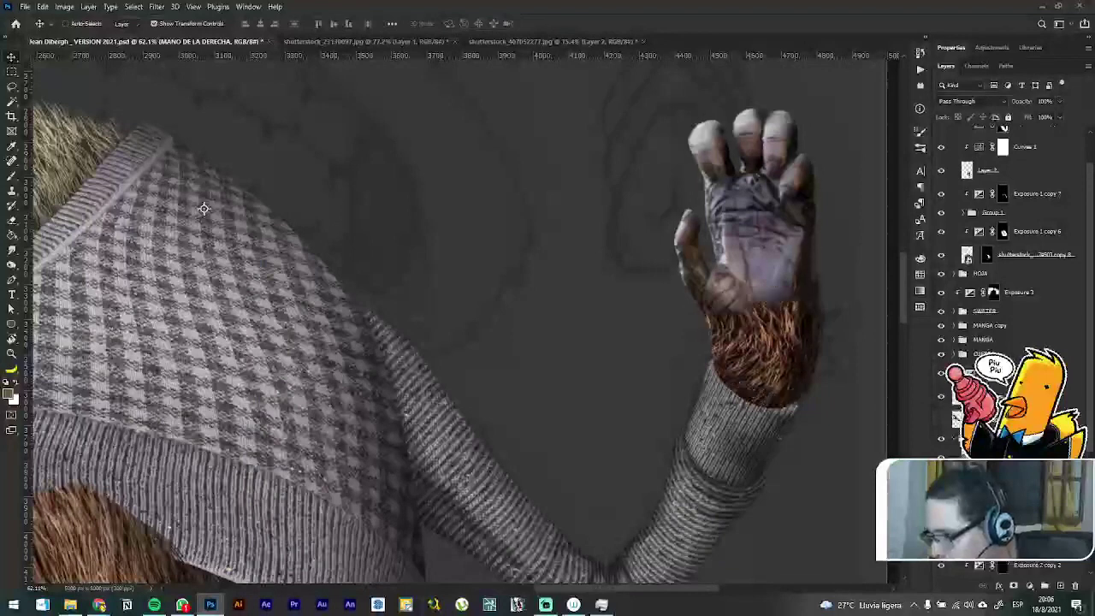
pyautogui.scroll(-3, 1013, 282)
pyautogui.click(1014, 505)
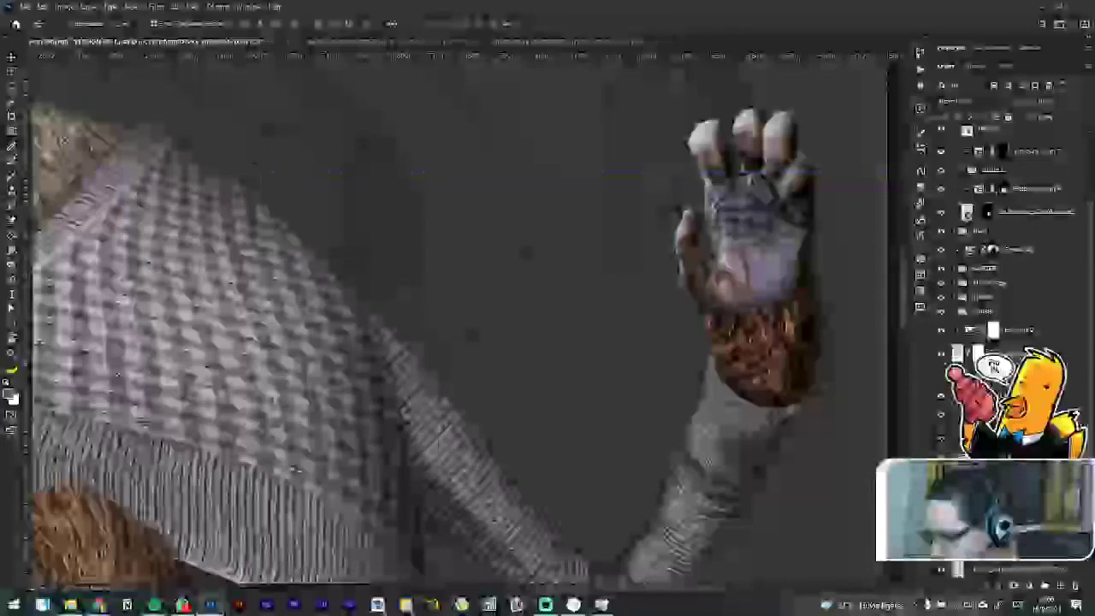
pyautogui.moveTo(794, 260); pyautogui.dragTo(795, 293)
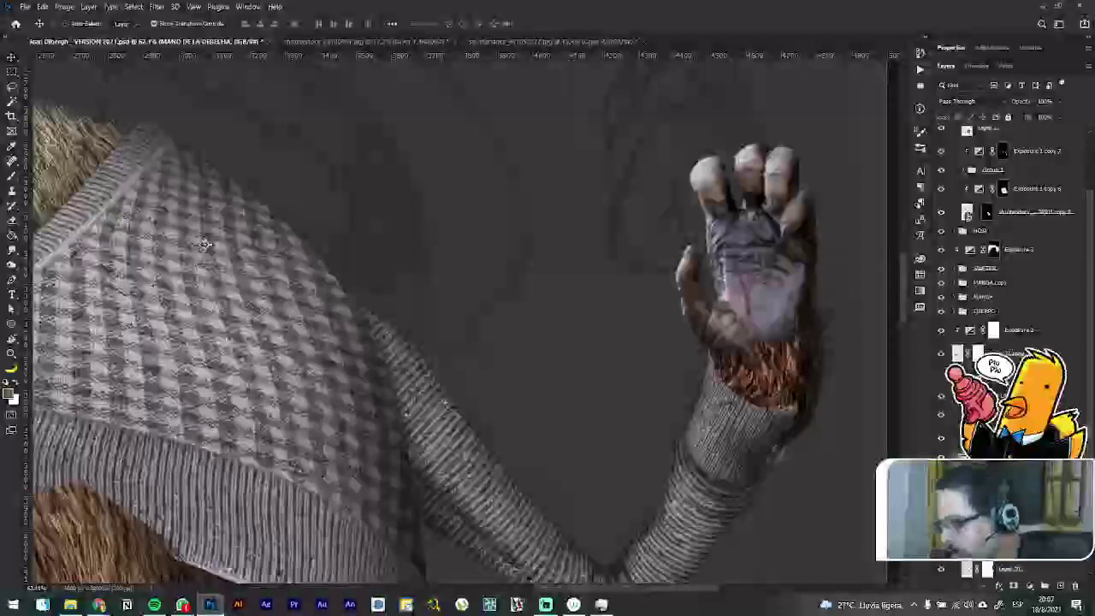
# Step: Target the layer mask of the finished hand's shutterstock copy 6 layer and load the Jazza's Texture - Hair and Fur brush
pyautogui.click(987, 211)
pyautogui.press('b')
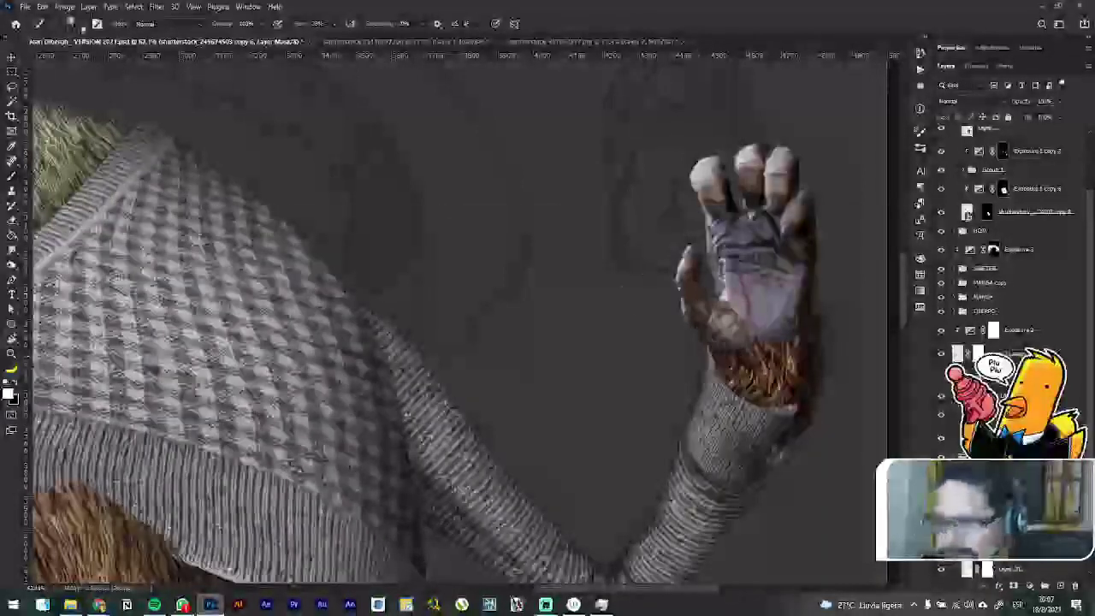
pyautogui.click(79, 30)
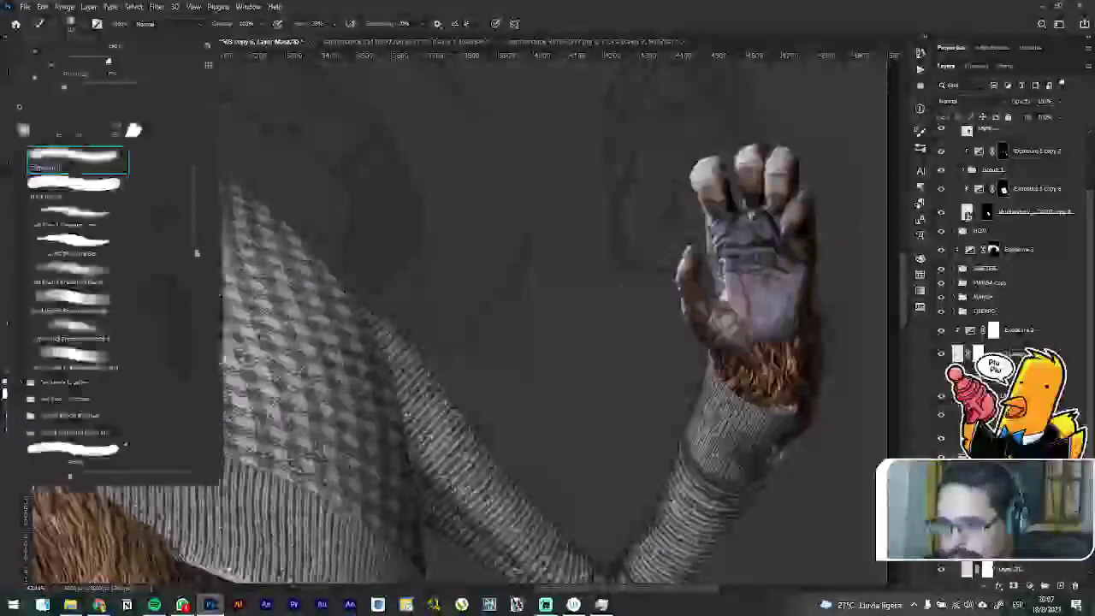
pyautogui.scroll(-10, 193, 240)
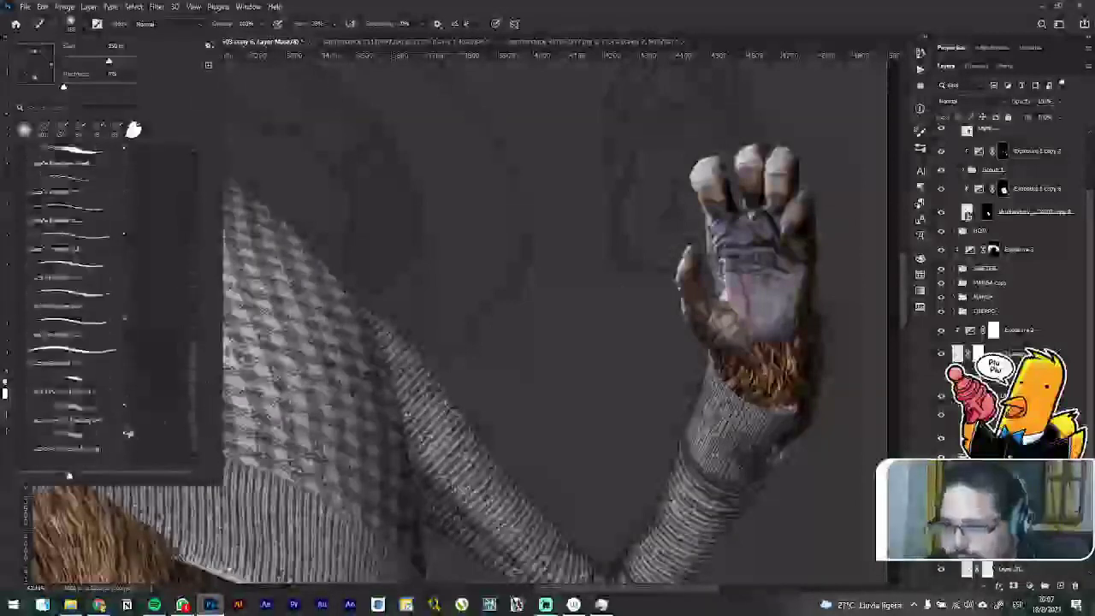
pyautogui.moveTo(196, 397); pyautogui.dragTo(196, 426)
pyautogui.click(111, 453)
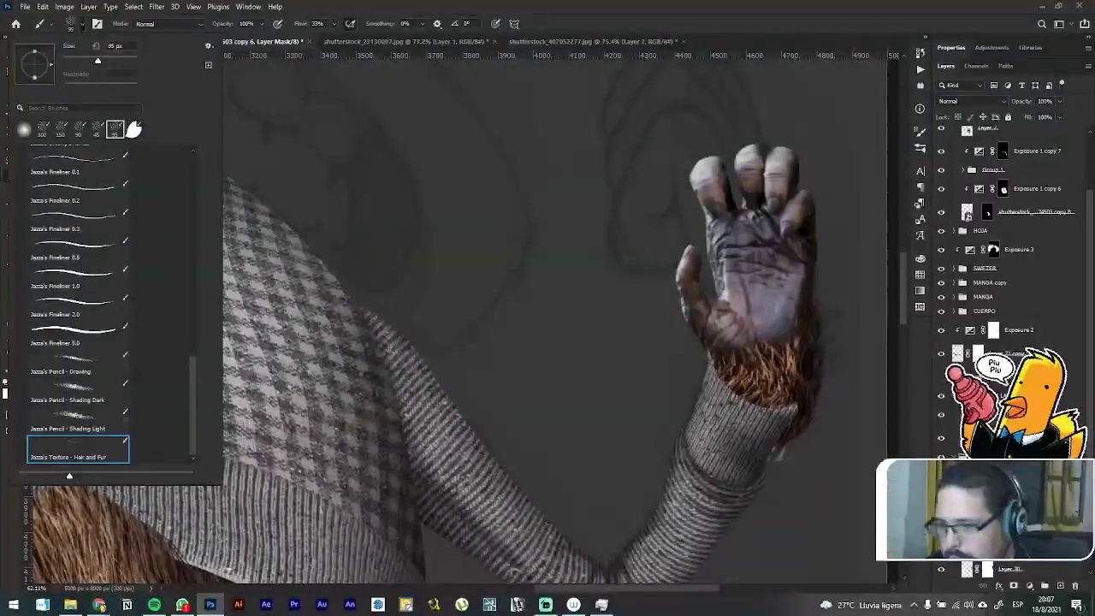
# Step: Nudge the MANO DE LA DERECHA group slightly sideways to realign the finished hand with its sleeve cuff
pyautogui.press('Return')
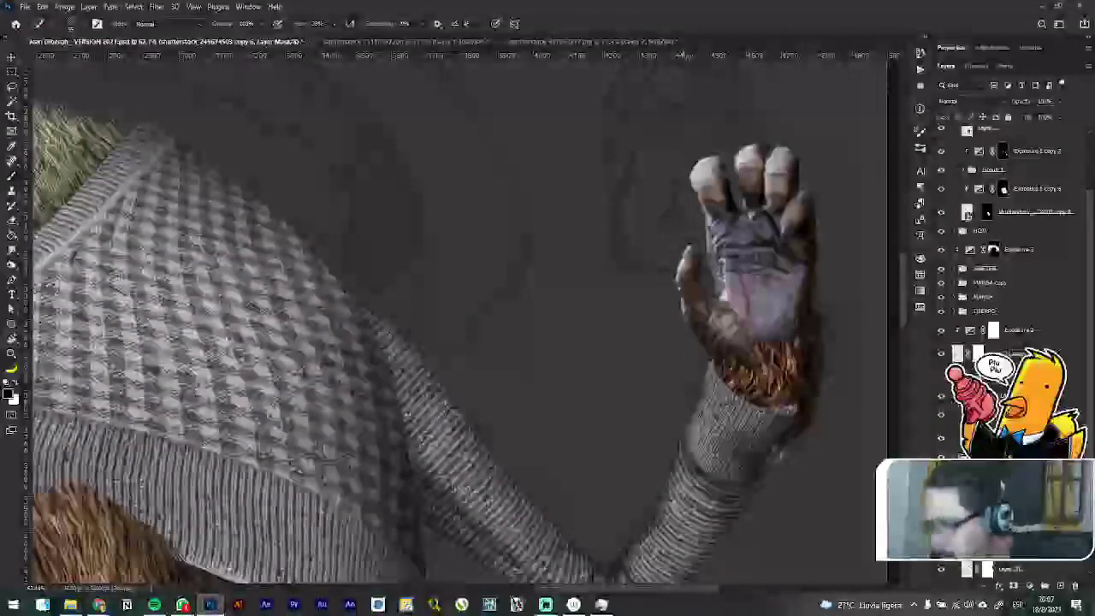
pyautogui.hotkey('ctrl', 'z')
pyautogui.click(968, 213)
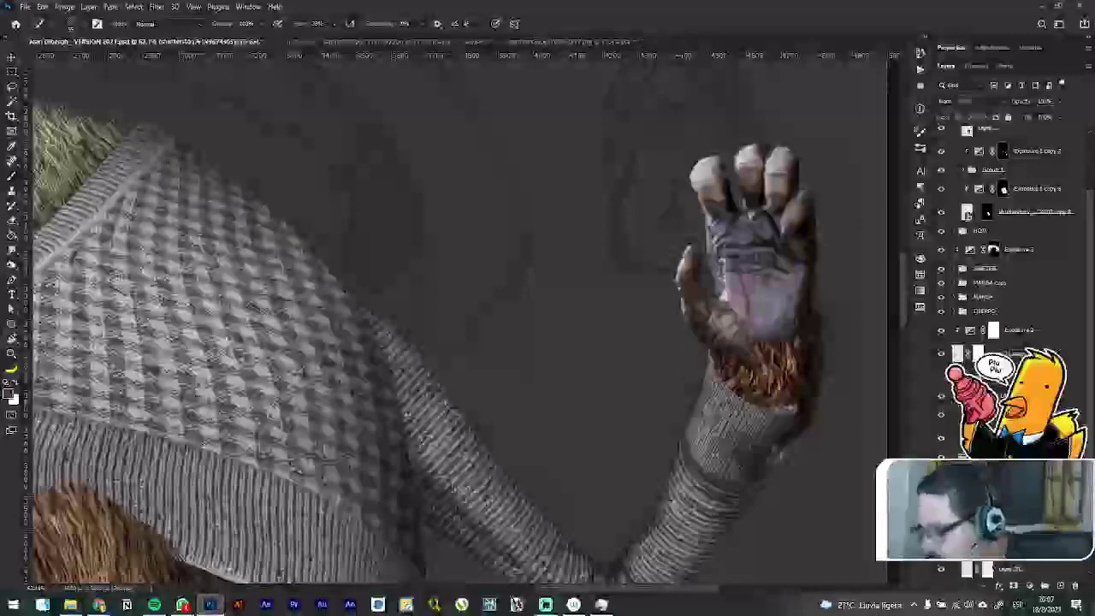
pyautogui.press('v')
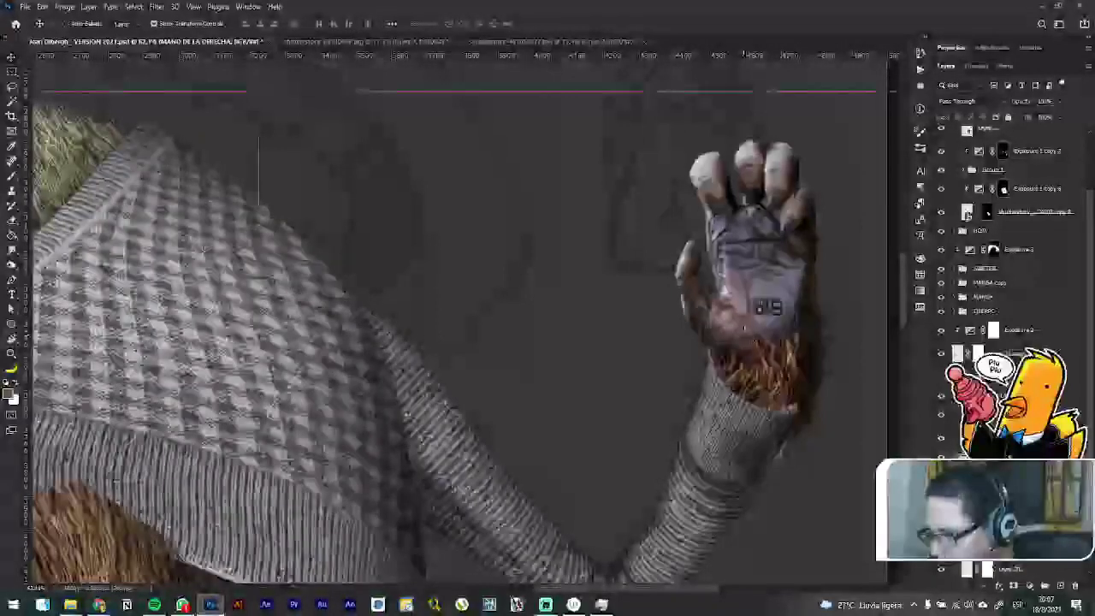
pyautogui.moveTo(766, 304); pyautogui.dragTo(748, 329)
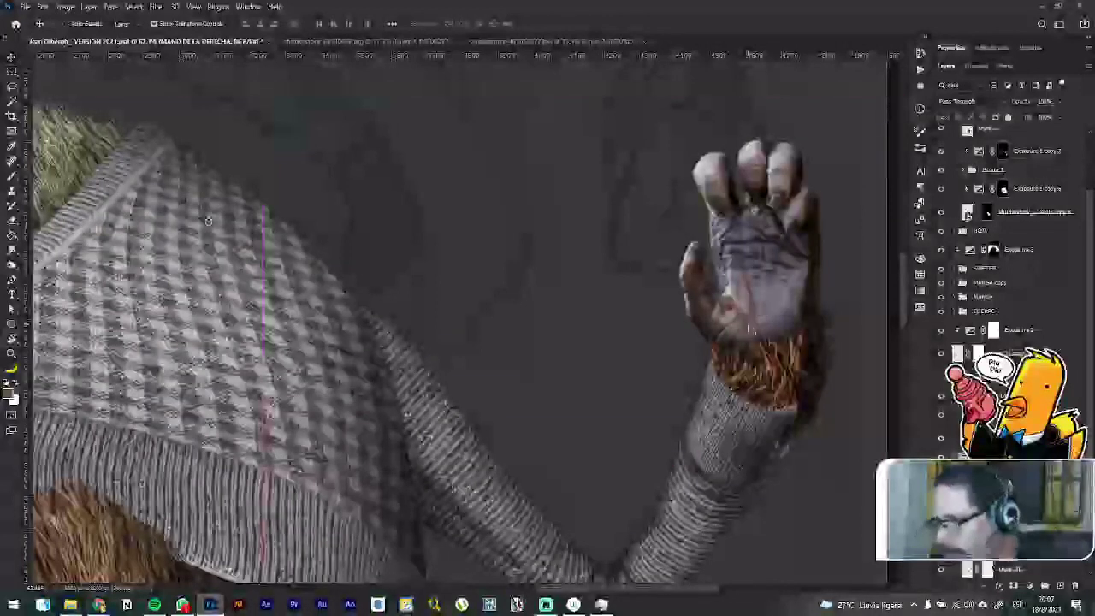
pyautogui.hotkey('ctrl', 't')
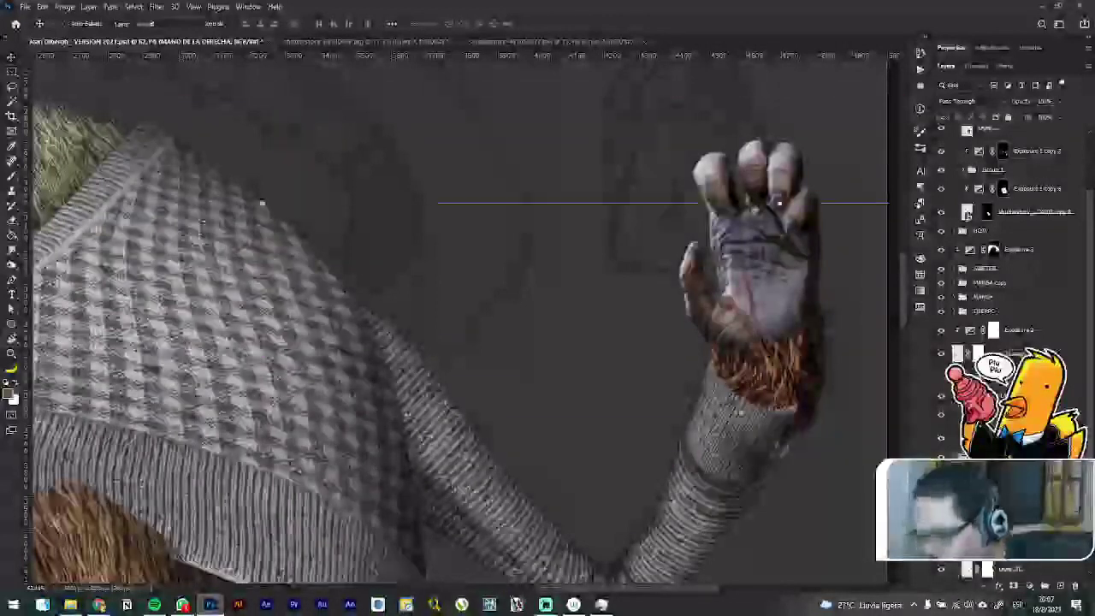
pyautogui.press('b')
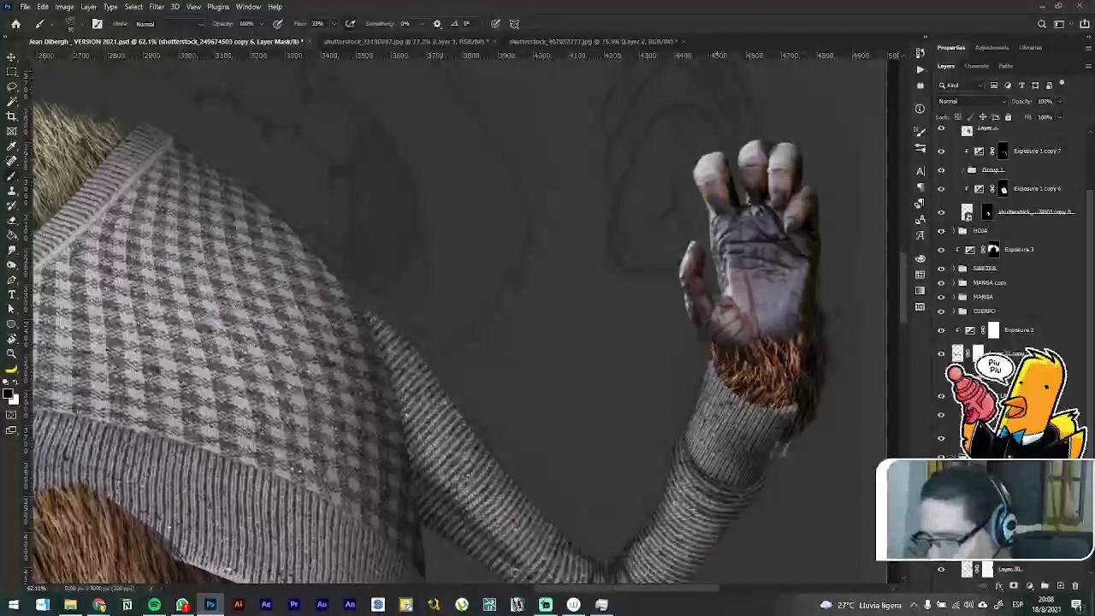
# Step: Refine the thumb-side edge of the wrist fur on the copy 6 layer mask with the hair brush
pyautogui.press('z')
pyautogui.moveTo(713, 351); pyautogui.dragTo(565, 364)
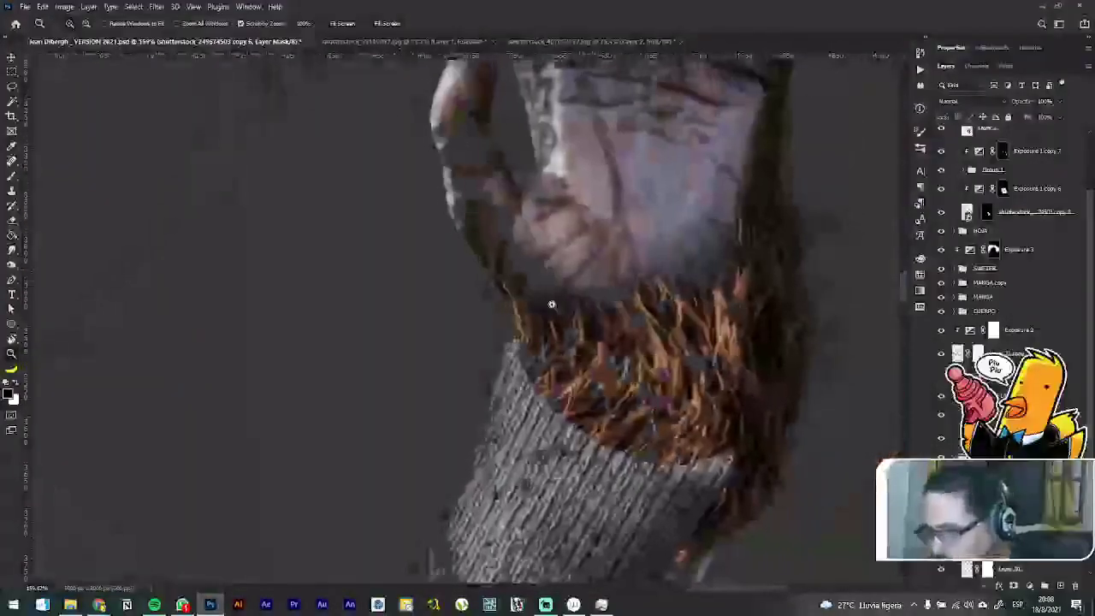
pyautogui.press('b')
pyautogui.click(502, 281)
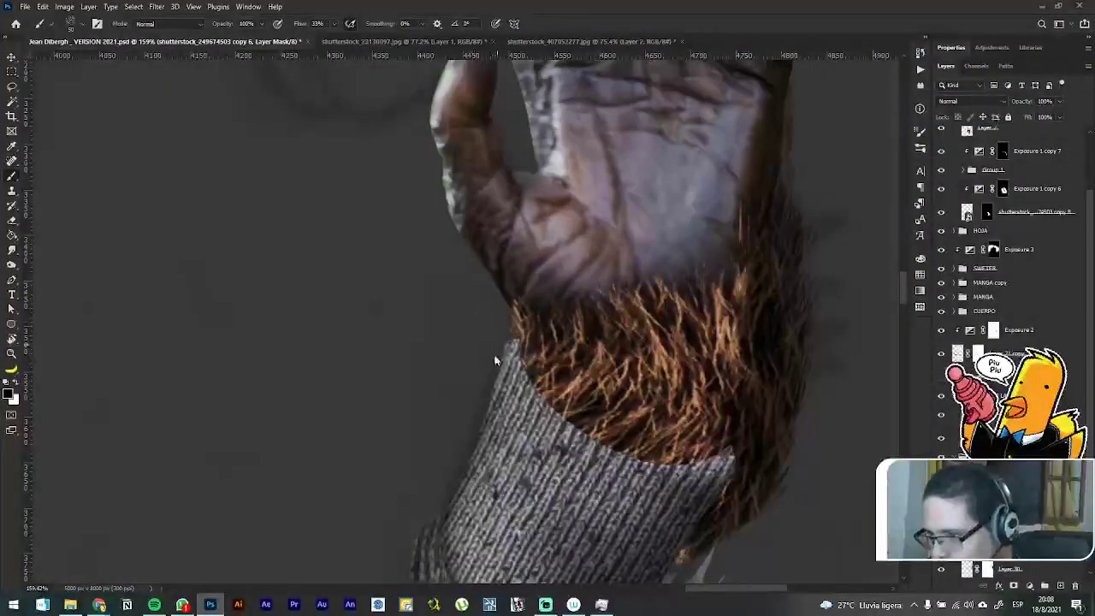
pyautogui.moveTo(523, 359)
pyautogui.mouseDown()
pyautogui.moveTo(498, 328)
pyautogui.moveTo(502, 346)
pyautogui.moveTo(492, 328)
pyautogui.moveTo(499, 316)
pyautogui.moveTo(540, 317)
pyautogui.moveTo(517, 335)
pyautogui.mouseUp()
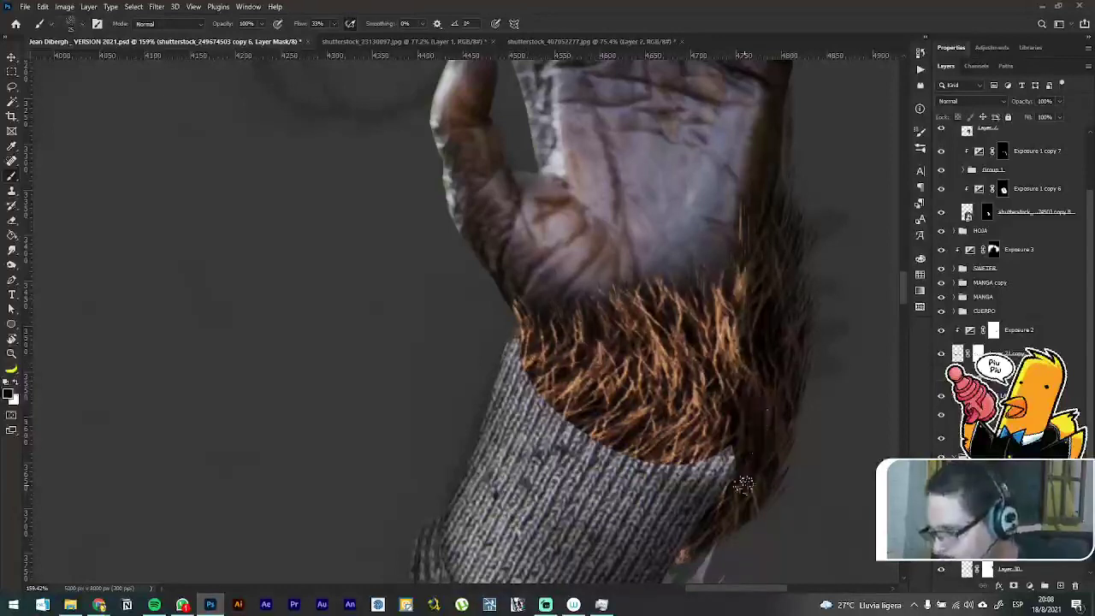
# Step: Mask out the fur that spills outside the outer side of the sleeve cuff, using a larger hair brush
pyautogui.press(']')
pyautogui.press(']')
pyautogui.press(']')
pyautogui.press(']')
pyautogui.moveTo(736, 496)
pyautogui.mouseDown()
pyautogui.moveTo(728, 521)
pyautogui.moveTo(749, 508)
pyautogui.moveTo(743, 518)
pyautogui.moveTo(669, 571)
pyautogui.moveTo(772, 477)
pyautogui.moveTo(746, 505)
pyautogui.moveTo(669, 457)
pyautogui.mouseUp()
pyautogui.moveTo(701, 401)
pyautogui.mouseDown()
pyautogui.moveTo(658, 455)
pyautogui.moveTo(711, 396)
pyautogui.moveTo(714, 422)
pyautogui.moveTo(730, 410)
pyautogui.moveTo(693, 432)
pyautogui.moveTo(680, 429)
pyautogui.moveTo(693, 389)
pyautogui.mouseUp()
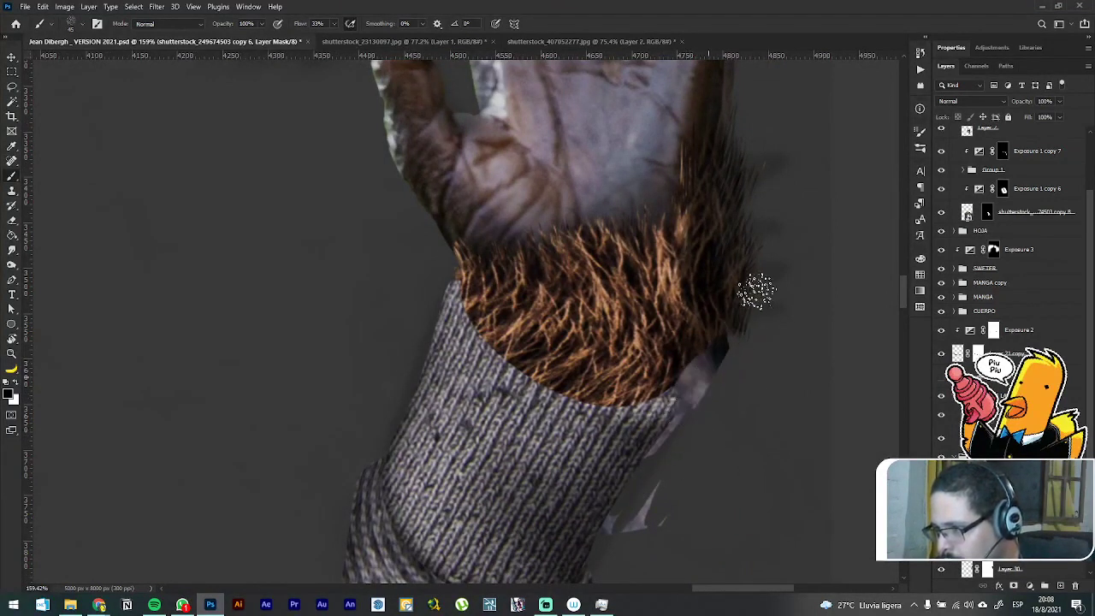
# Step: Trim the outer fur edge beside the palm and touch up the fur at the outer cuff corner on the mask
pyautogui.moveTo(757, 291)
pyautogui.mouseDown()
pyautogui.moveTo(716, 355)
pyautogui.moveTo(758, 220)
pyautogui.moveTo(695, 372)
pyautogui.mouseUp()
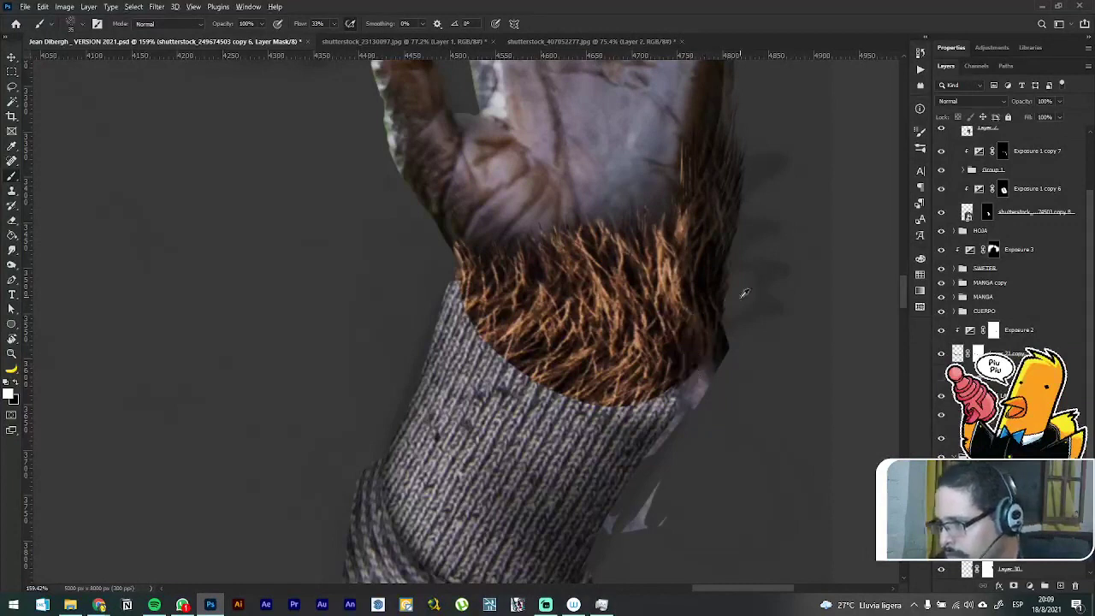
pyautogui.scroll(-3, 745, 293)
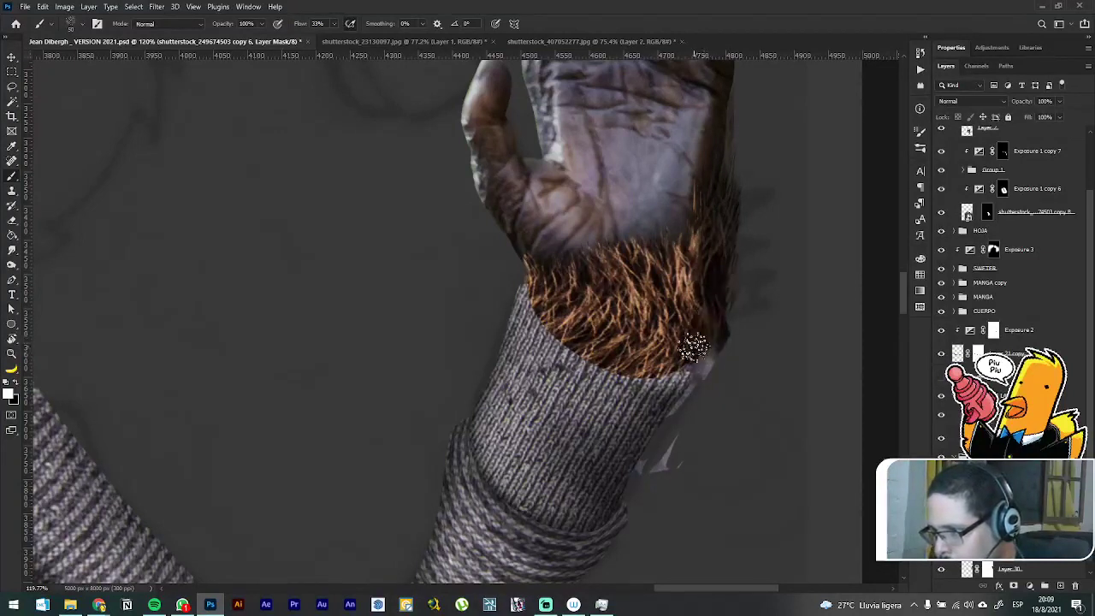
pyautogui.press('x')
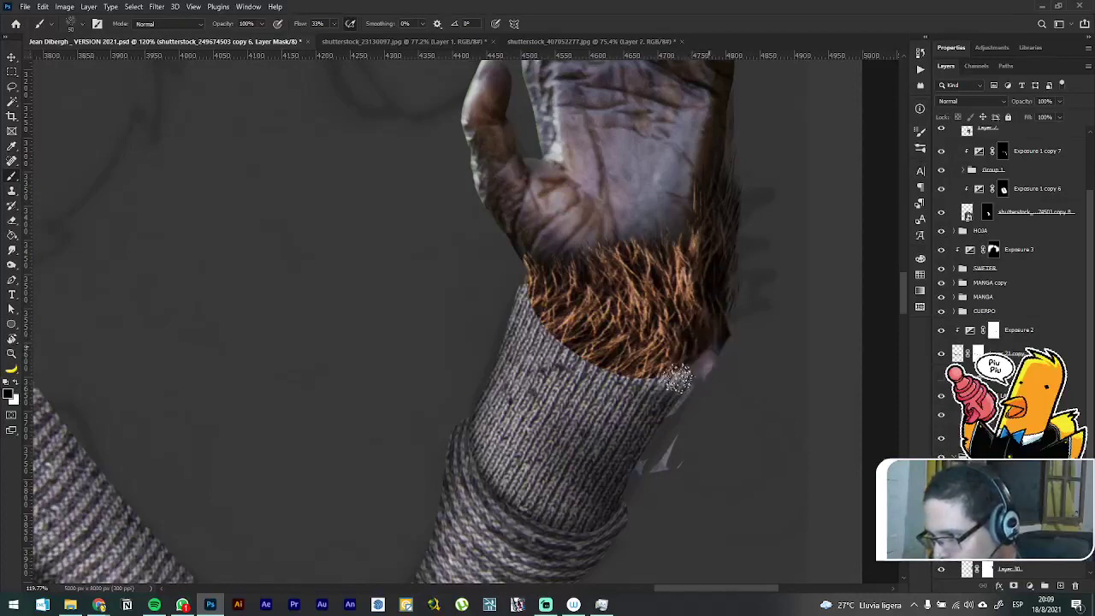
pyautogui.press('x')
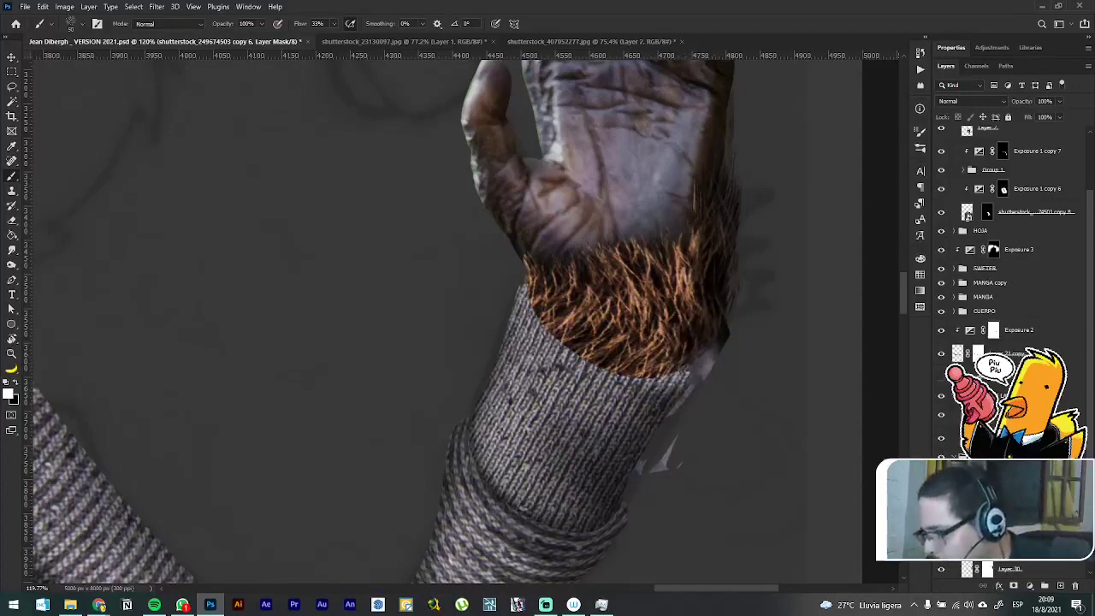
# Step: Hide the leftover hand-image scraps beside the sleeve cuff on the Layer 30 mask
pyautogui.scroll(-2, 1009, 257)
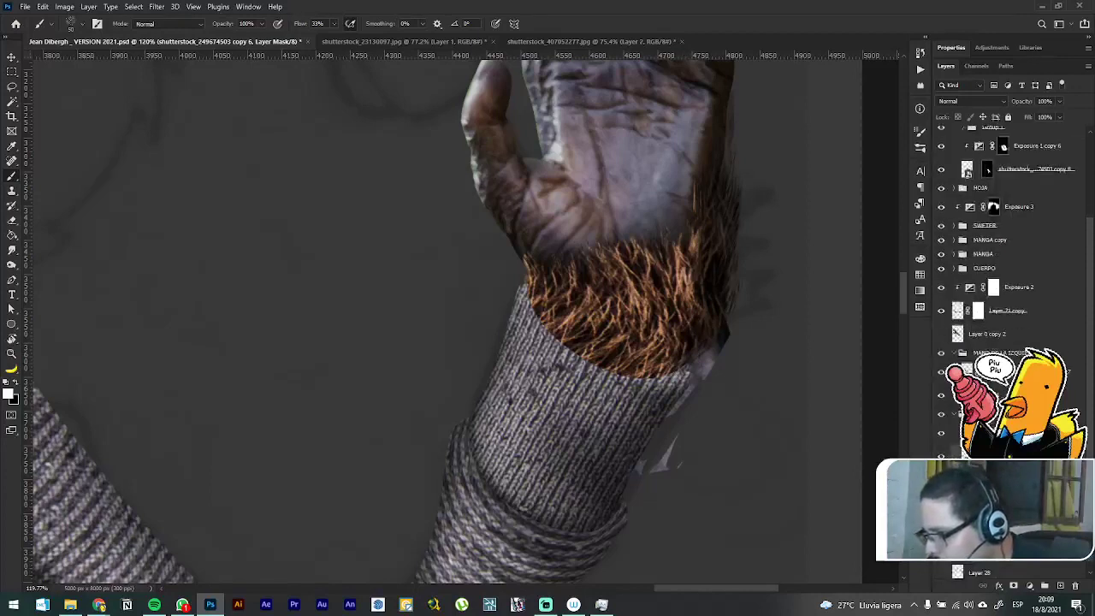
pyautogui.click(992, 479)
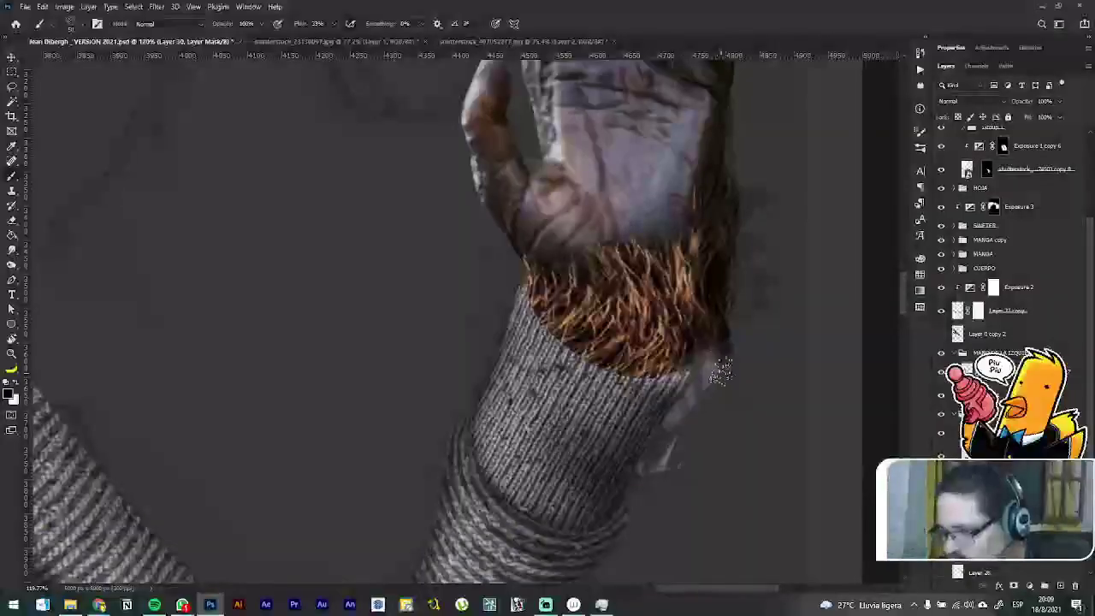
pyautogui.moveTo(662, 483)
pyautogui.mouseDown()
pyautogui.moveTo(656, 457)
pyautogui.moveTo(628, 475)
pyautogui.mouseUp()
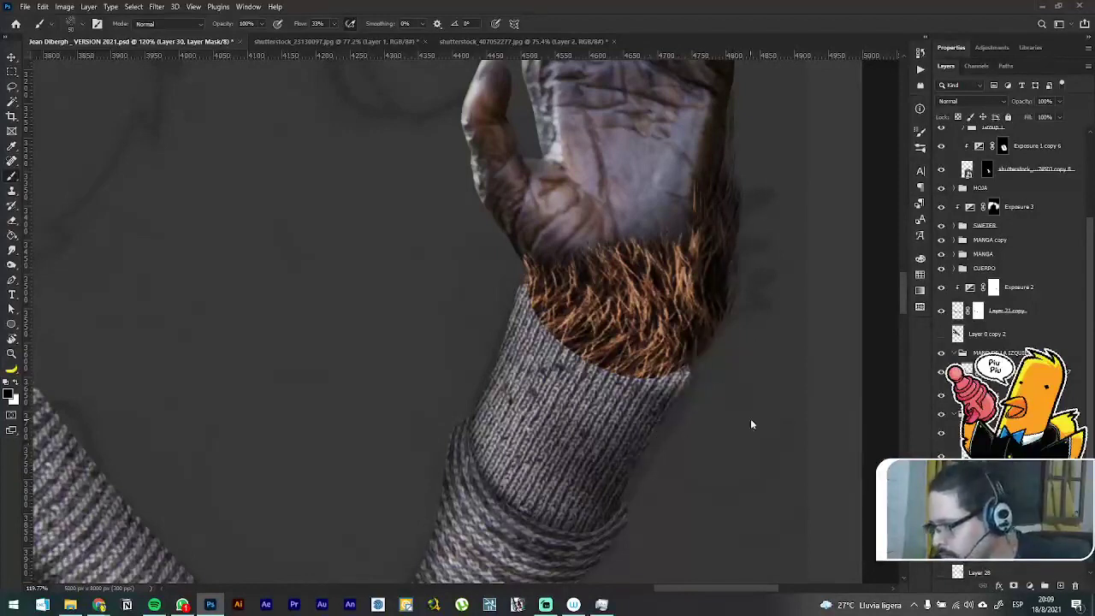
# Step: Thin the outer fur contour from the palm down to the cuff on the copy 6 layer mask
pyautogui.hotkey('alt', '[')
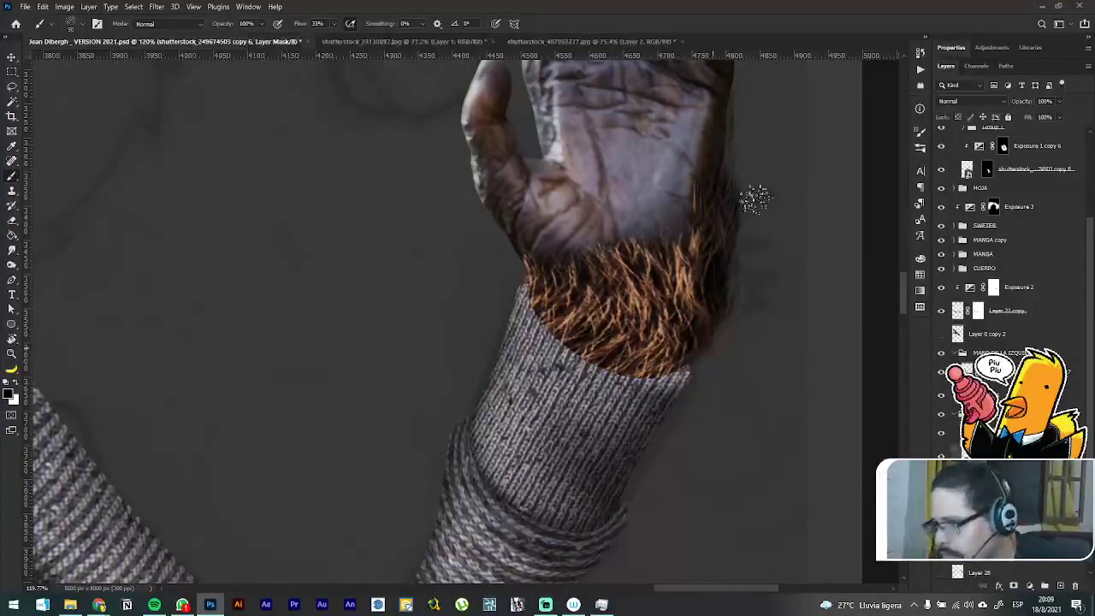
pyautogui.moveTo(753, 197)
pyautogui.mouseDown()
pyautogui.moveTo(732, 294)
pyautogui.moveTo(748, 180)
pyautogui.moveTo(711, 337)
pyautogui.mouseUp()
pyautogui.moveTo(749, 181); pyautogui.dragTo(717, 337)
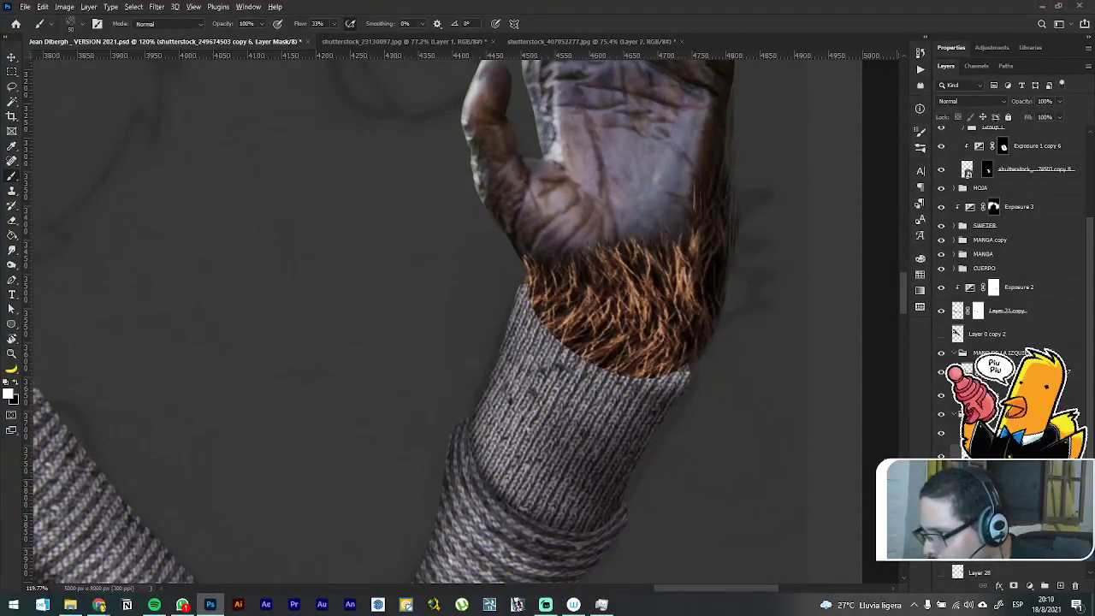
# Step: Duplicate the wrist fur layer above MANGA copy and paint its mask so fur strands overlap the cuff's edge
pyautogui.moveTo(1018, 427); pyautogui.dragTo(1025, 235)
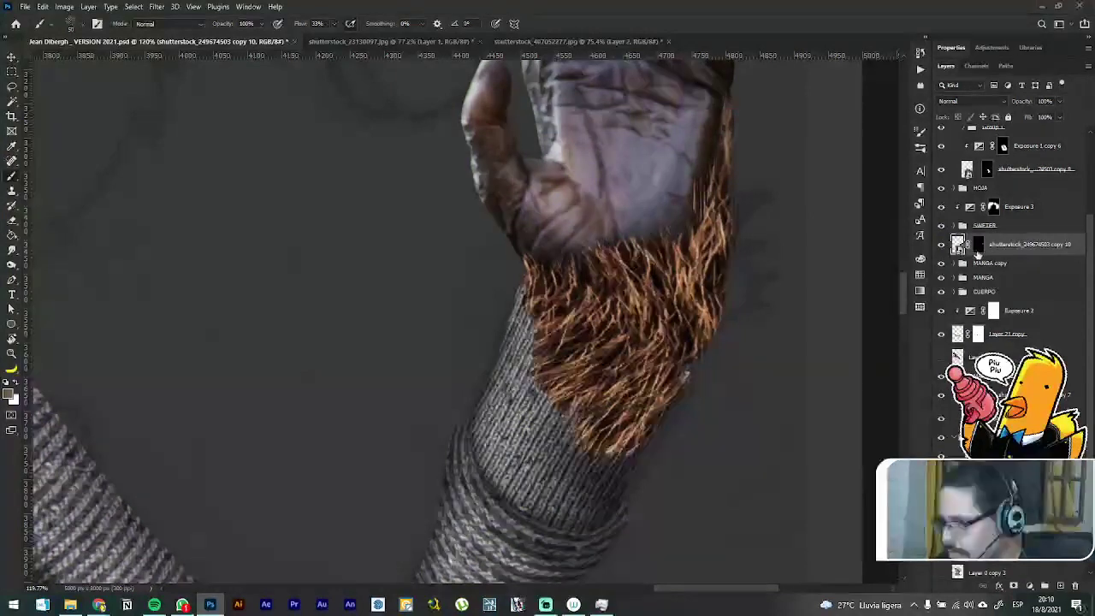
pyautogui.click(978, 244)
pyautogui.moveTo(560, 402)
pyautogui.mouseDown()
pyautogui.moveTo(592, 407)
pyautogui.moveTo(617, 416)
pyautogui.moveTo(612, 433)
pyautogui.moveTo(659, 408)
pyautogui.moveTo(631, 439)
pyautogui.moveTo(682, 389)
pyautogui.moveTo(678, 369)
pyautogui.moveTo(595, 425)
pyautogui.moveTo(590, 380)
pyautogui.moveTo(543, 338)
pyautogui.mouseUp()
pyautogui.press('x')
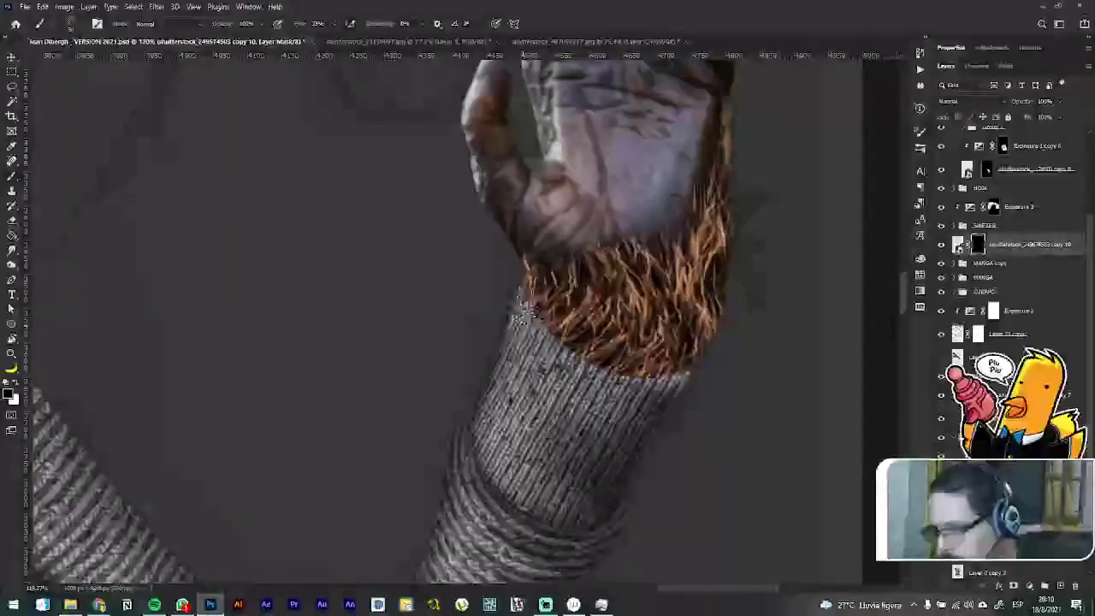
pyautogui.press('x')
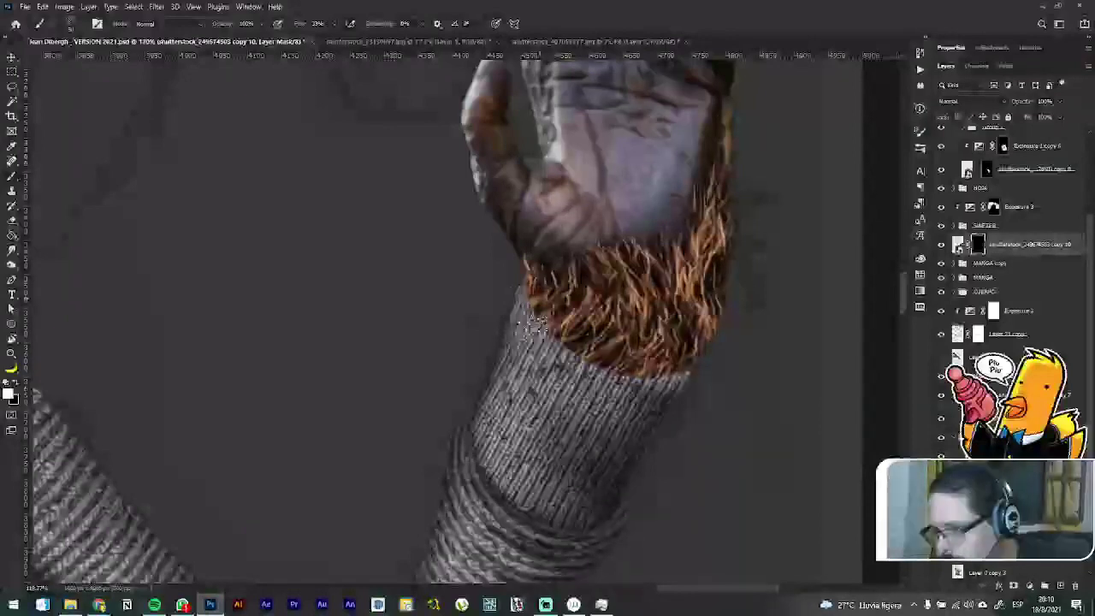
pyautogui.moveTo(530, 298)
pyautogui.mouseDown()
pyautogui.moveTo(552, 313)
pyautogui.moveTo(556, 344)
pyautogui.moveTo(577, 325)
pyautogui.moveTo(582, 369)
pyautogui.moveTo(608, 348)
pyautogui.moveTo(589, 389)
pyautogui.moveTo(618, 366)
pyautogui.moveTo(620, 391)
pyautogui.moveTo(607, 382)
pyautogui.moveTo(657, 371)
pyautogui.moveTo(650, 363)
pyautogui.moveTo(650, 384)
pyautogui.moveTo(648, 367)
pyautogui.moveTo(671, 364)
pyautogui.moveTo(650, 367)
pyautogui.moveTo(659, 394)
pyautogui.moveTo(667, 367)
pyautogui.moveTo(684, 371)
pyautogui.moveTo(676, 352)
pyautogui.moveTo(684, 371)
pyautogui.moveTo(654, 363)
pyautogui.moveTo(625, 377)
pyautogui.moveTo(621, 394)
pyautogui.moveTo(620, 364)
pyautogui.moveTo(638, 346)
pyautogui.moveTo(598, 375)
pyautogui.moveTo(631, 358)
pyautogui.moveTo(621, 380)
pyautogui.moveTo(624, 363)
pyautogui.moveTo(606, 360)
pyautogui.moveTo(573, 384)
pyautogui.moveTo(604, 371)
pyautogui.moveTo(597, 359)
pyautogui.moveTo(569, 359)
pyautogui.moveTo(560, 329)
pyautogui.mouseUp()
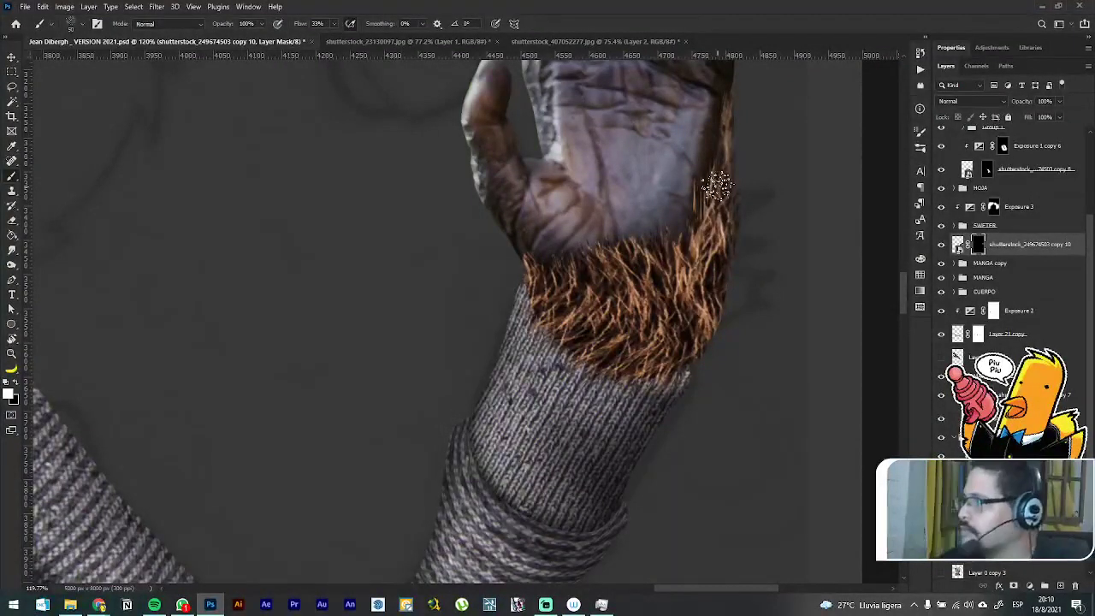
# Step: Show the weapon over the opposite arm, hide the ape hand with the green background, and target Layer 0 copy 2
pyautogui.scroll(-2, 710, 205)
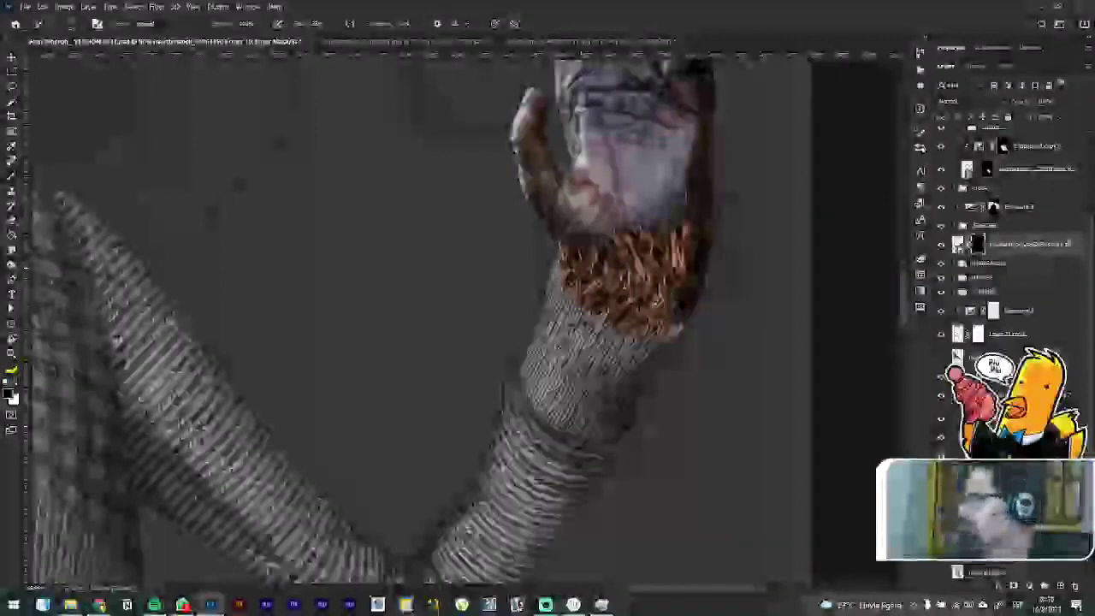
pyautogui.scroll(-10, 581, 426)
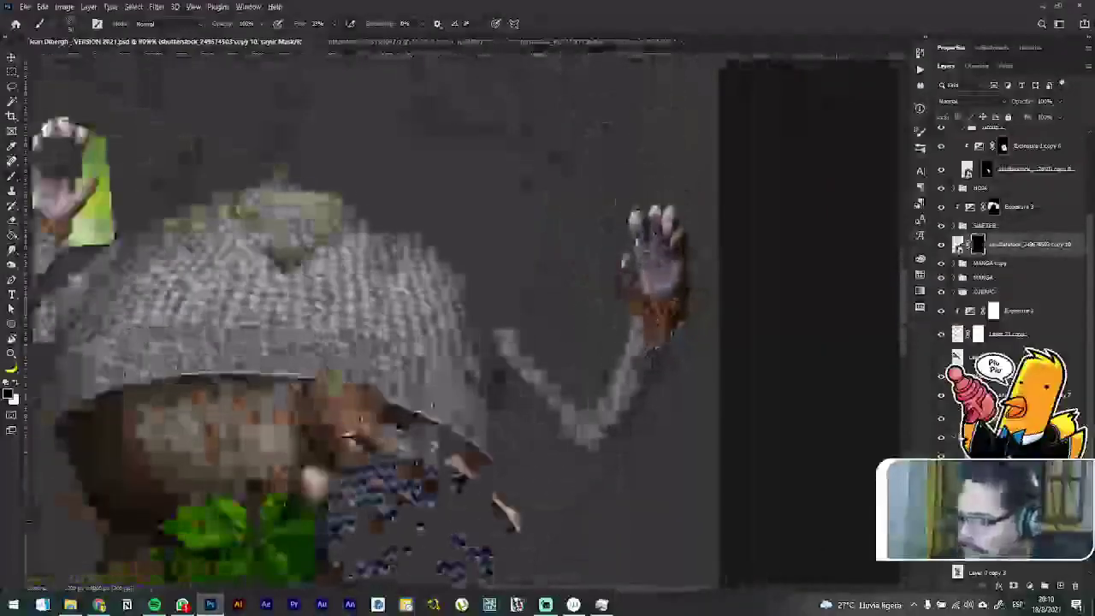
pyautogui.scroll(8, 132, 214)
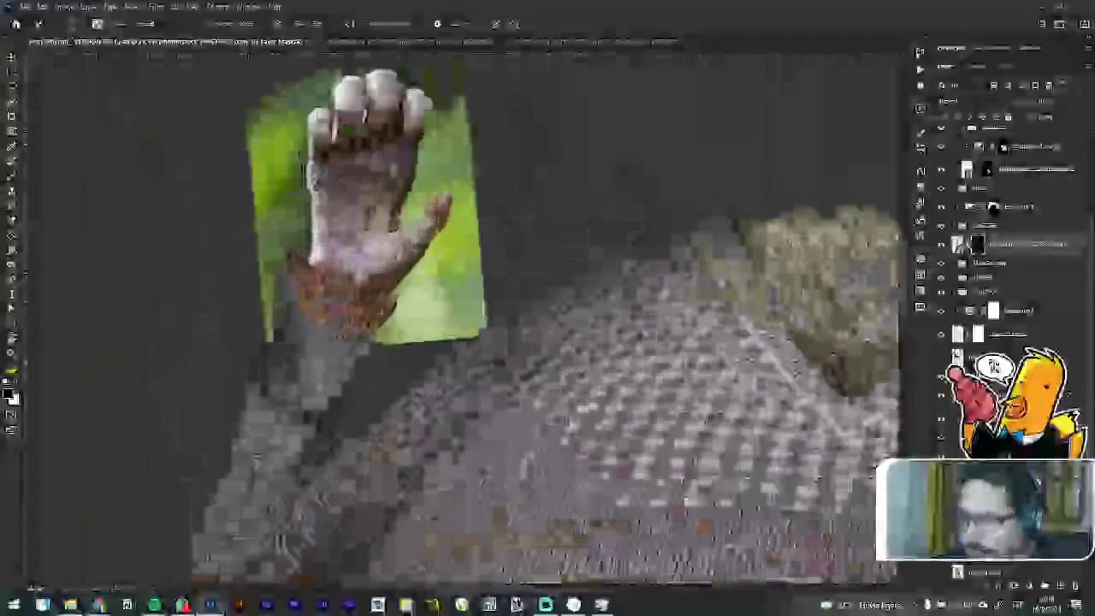
pyautogui.scroll(4, 693, 372)
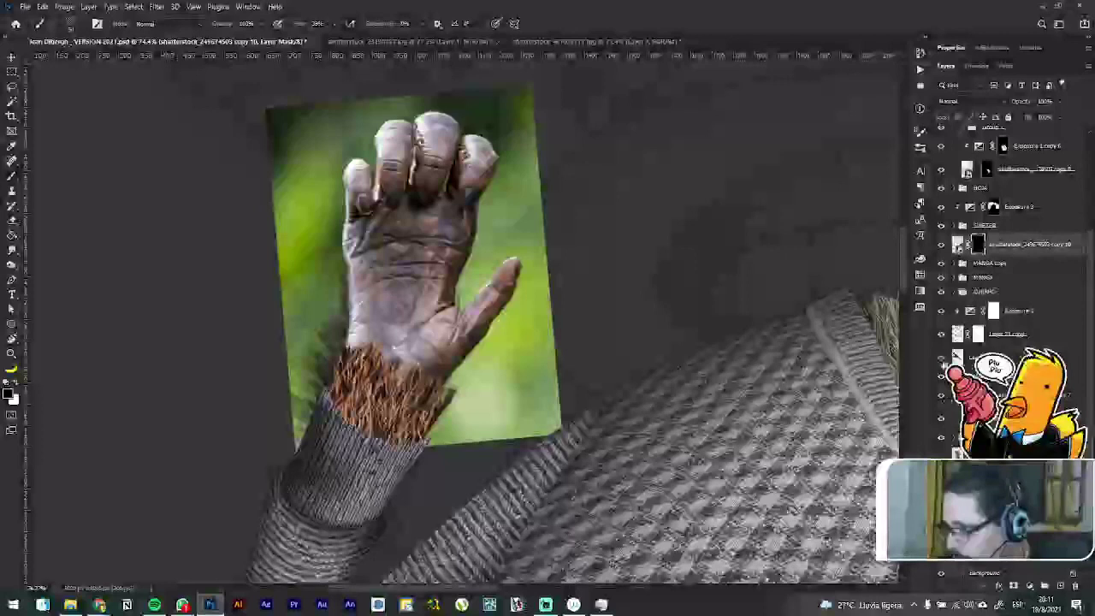
pyautogui.hotkey('ctrl', 'z')
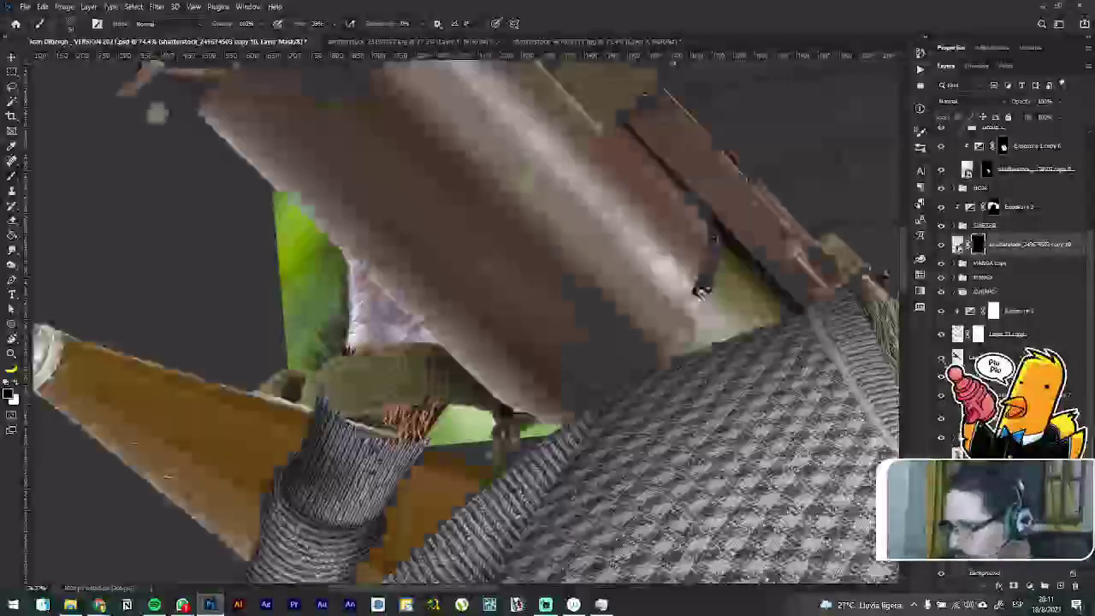
pyautogui.hotkey('ctrl', 'z')
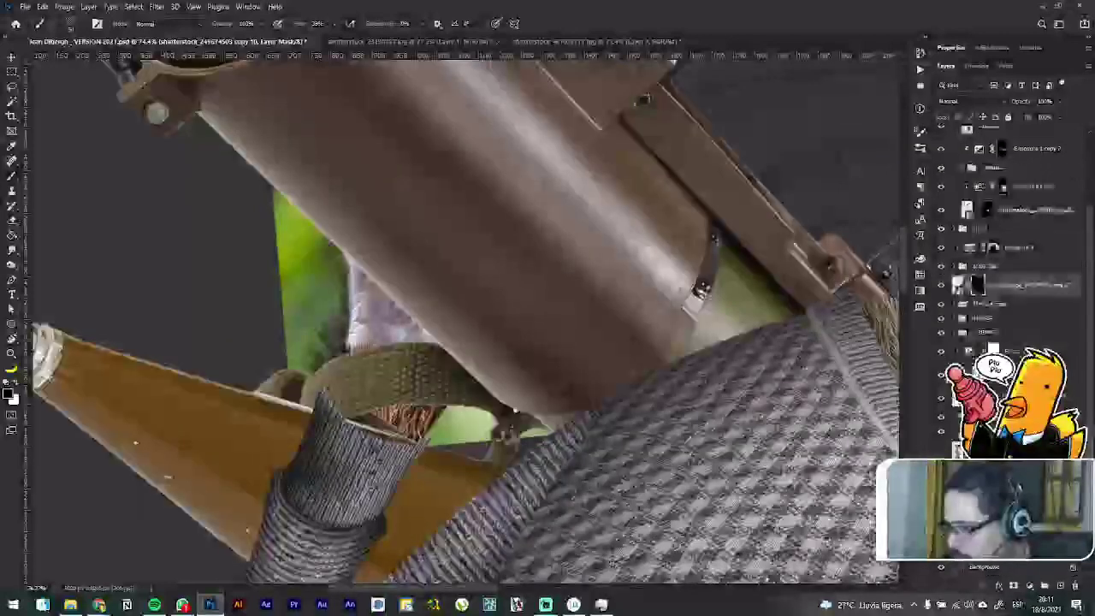
pyautogui.hotkey('ctrl', 'z')
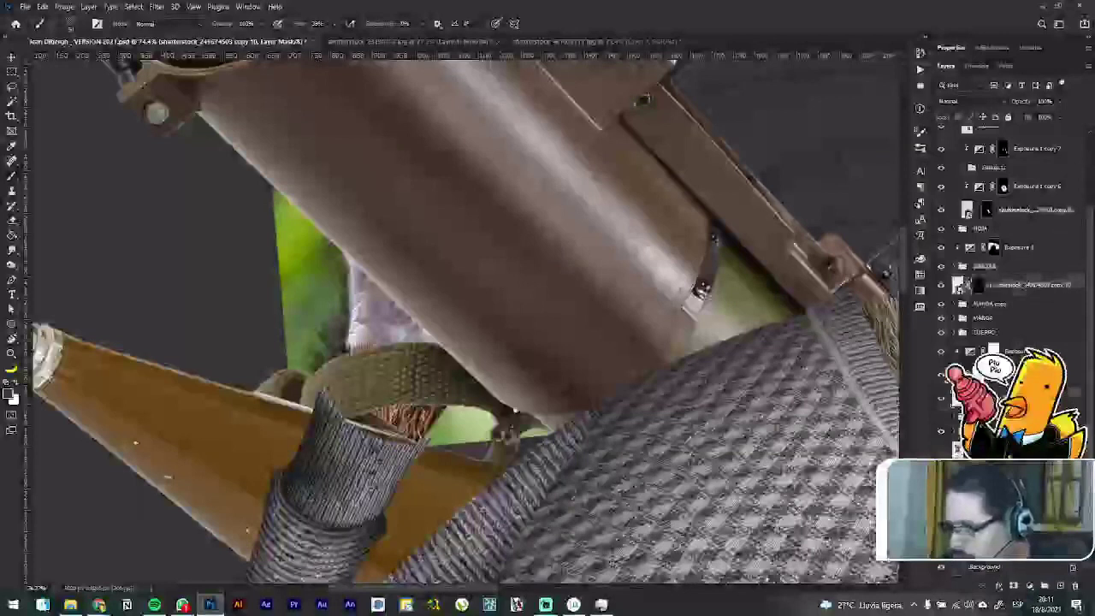
pyautogui.hotkey('ctrl', 'z')
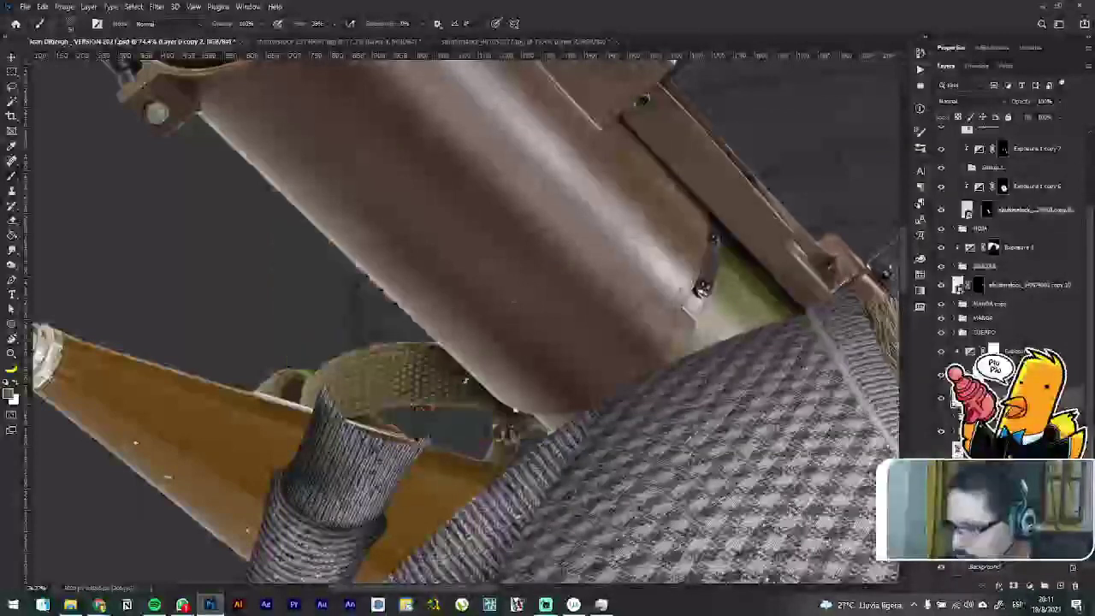
# Step: Lasso the weapon strap section beneath the barrel, following the barrel's edge, and copy it to a new layer
pyautogui.scroll(6, 464, 383)
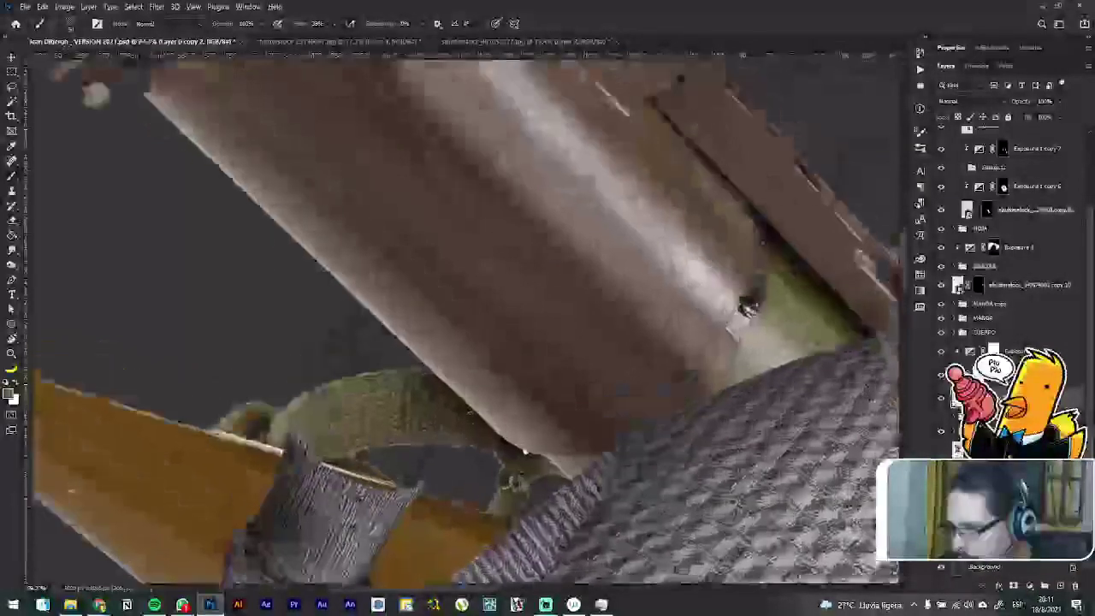
pyautogui.press('l')
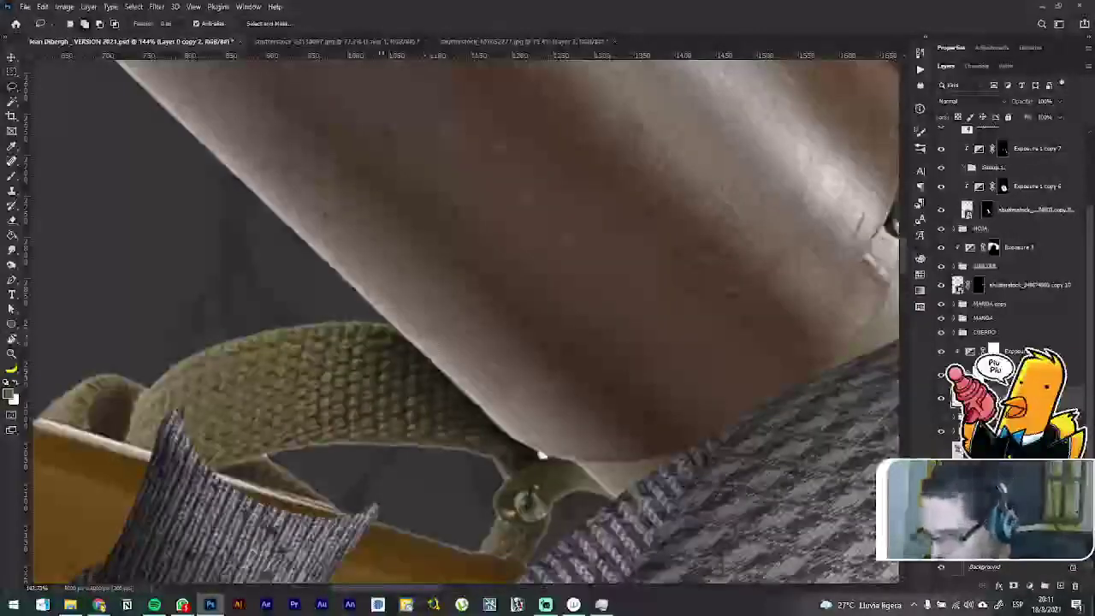
pyautogui.moveTo(385, 324)
pyautogui.mouseDown()
pyautogui.moveTo(526, 450)
pyautogui.moveTo(588, 470)
pyautogui.moveTo(609, 554)
pyautogui.moveTo(425, 558)
pyautogui.mouseUp()
pyautogui.moveTo(287, 332); pyautogui.dragTo(386, 322)
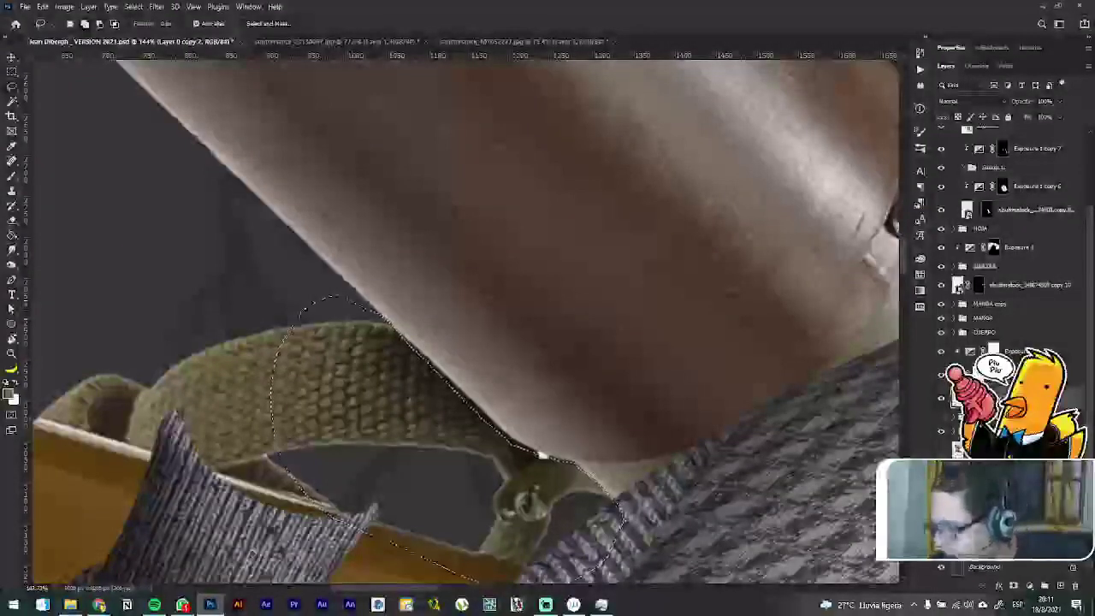
pyautogui.hotkey('ctrl', 'j')
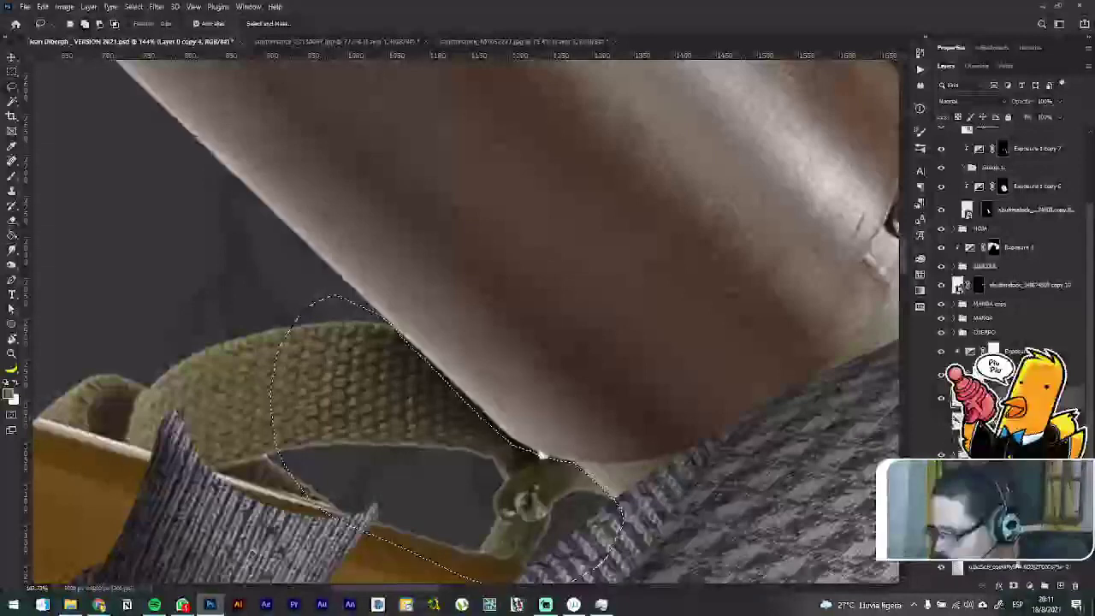
# Step: Add a mask to the weapon layer from the strap selection and invert it to hide the strap section beneath the barrel
pyautogui.click(1013, 587)
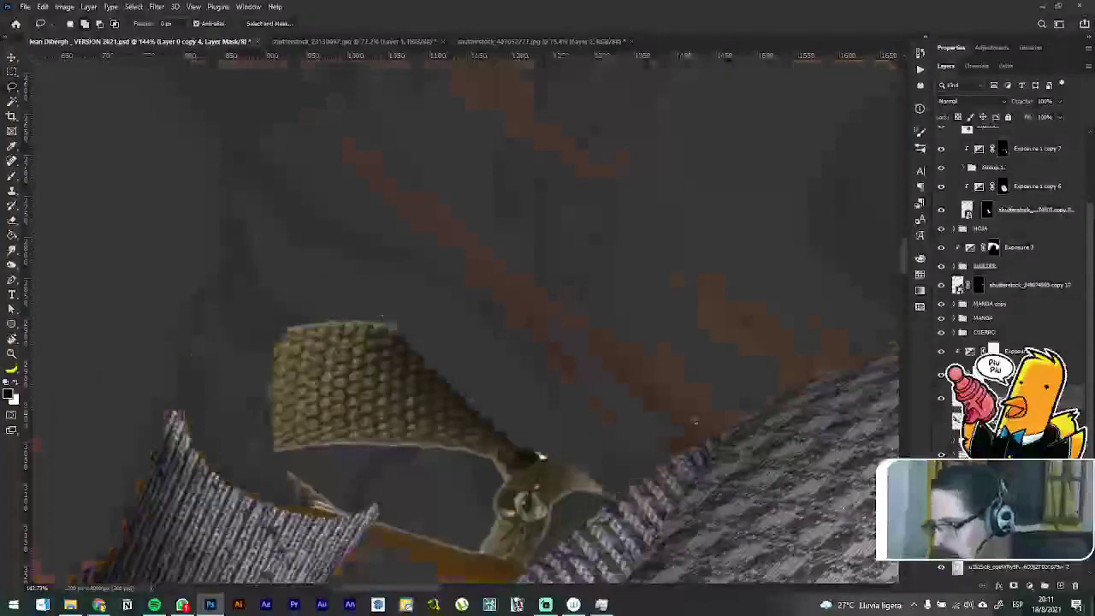
pyautogui.hotkey('ctrl', 'z')
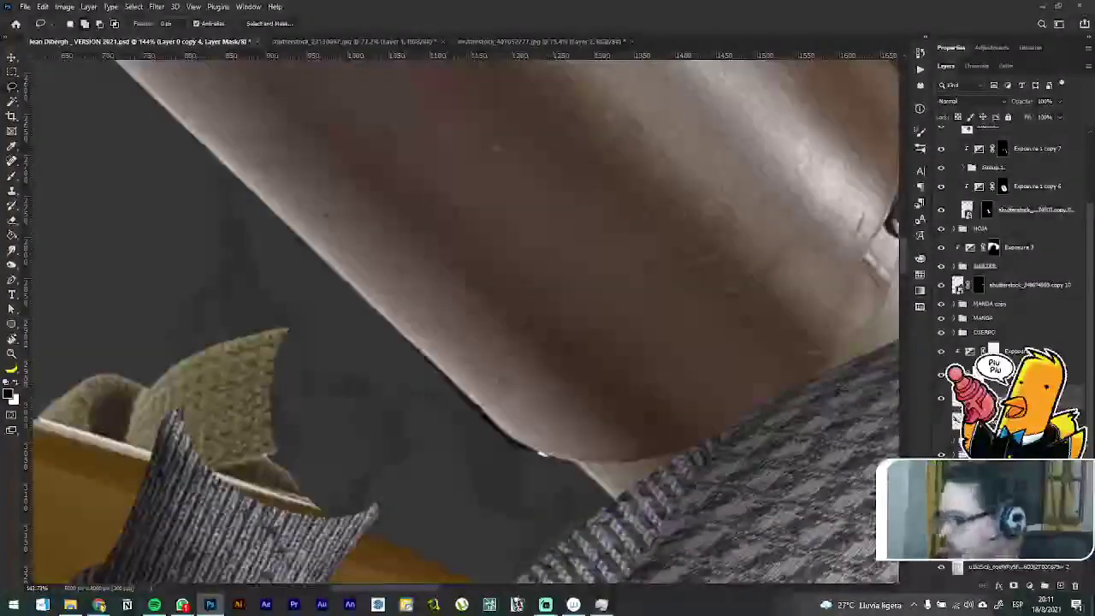
pyautogui.moveTo(557, 220); pyautogui.dragTo(547, 103)
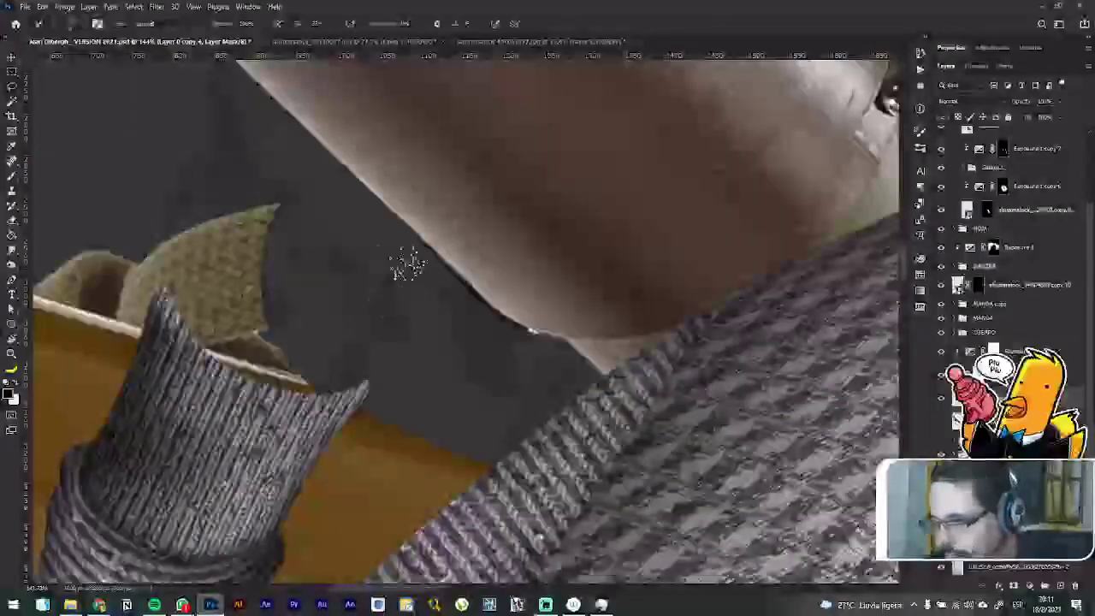
pyautogui.press('b')
pyautogui.hotkey('ctrl', 'i')
# Step: Find and load a different brush preset for painting on the weapon layer's mask
pyautogui.rightClick(406, 257)
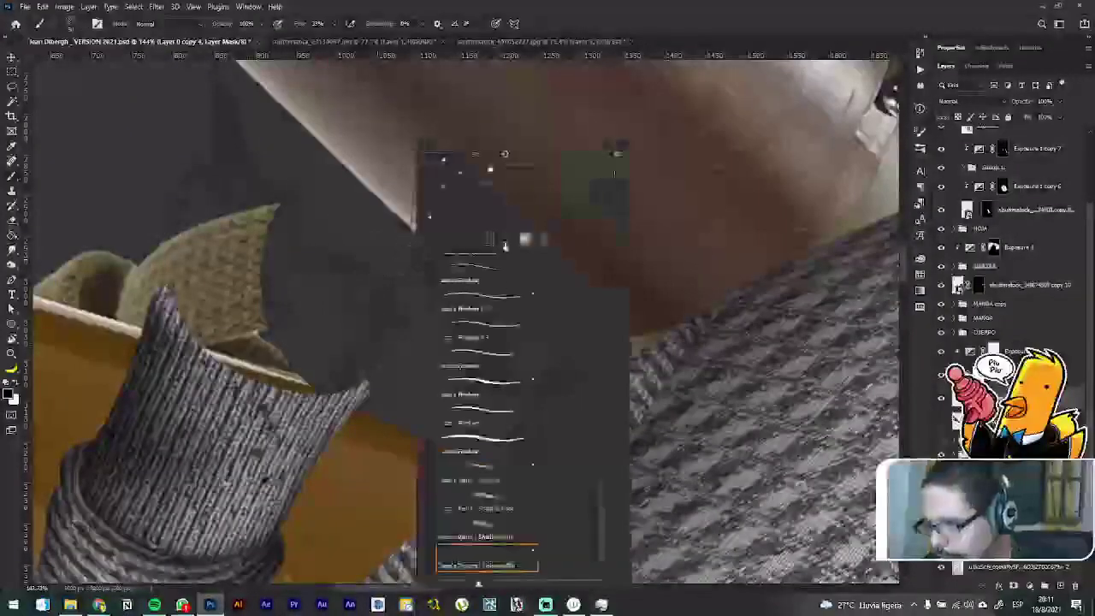
pyautogui.click(81, 28)
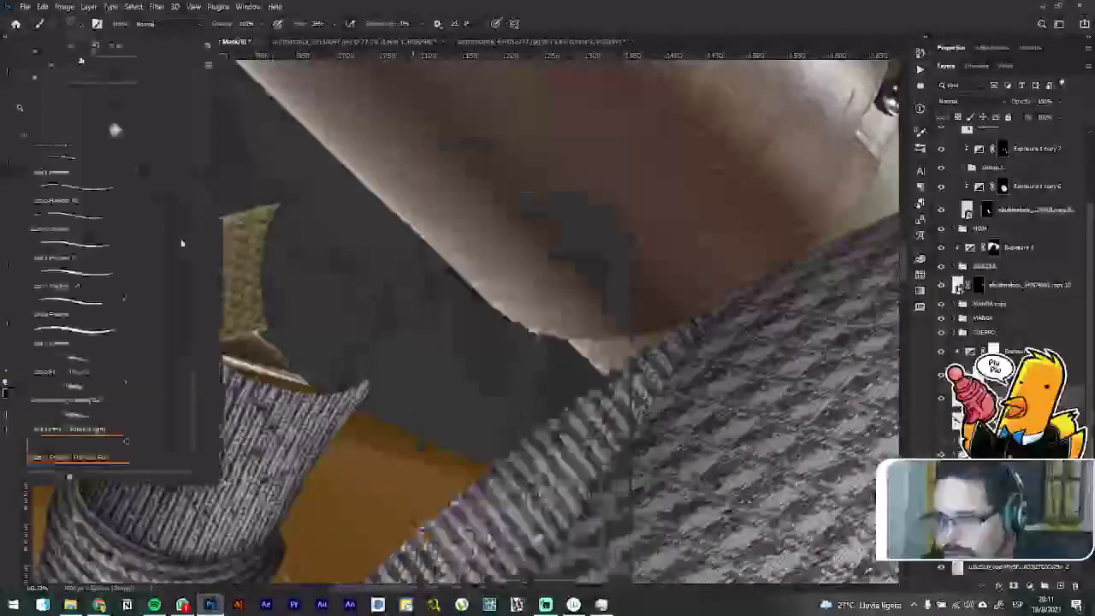
pyautogui.moveTo(195, 385); pyautogui.dragTo(195, 212)
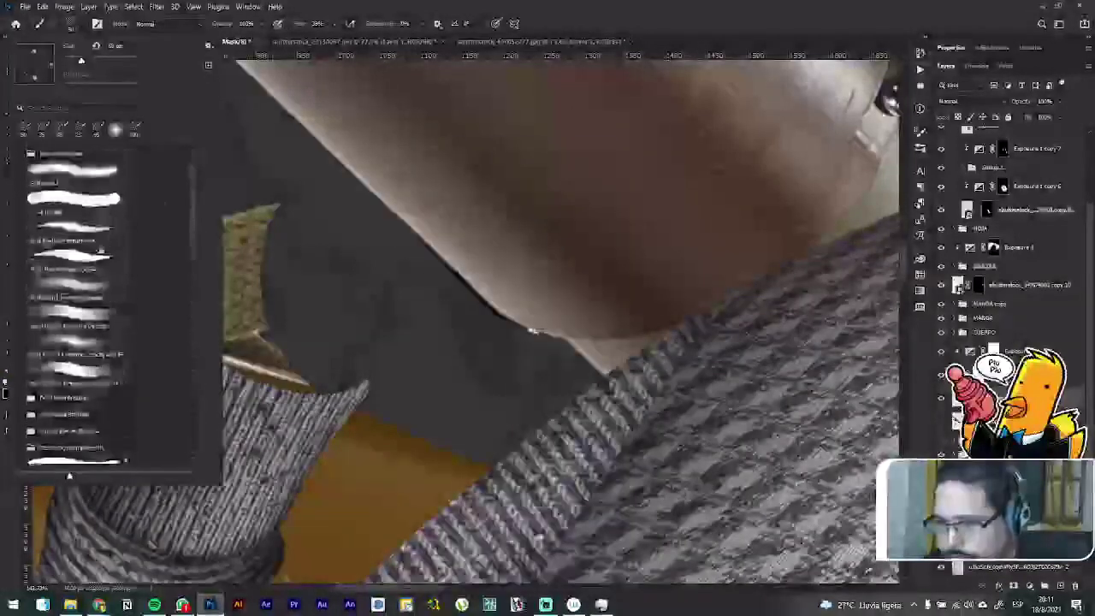
pyautogui.scroll(-10, 150, 278)
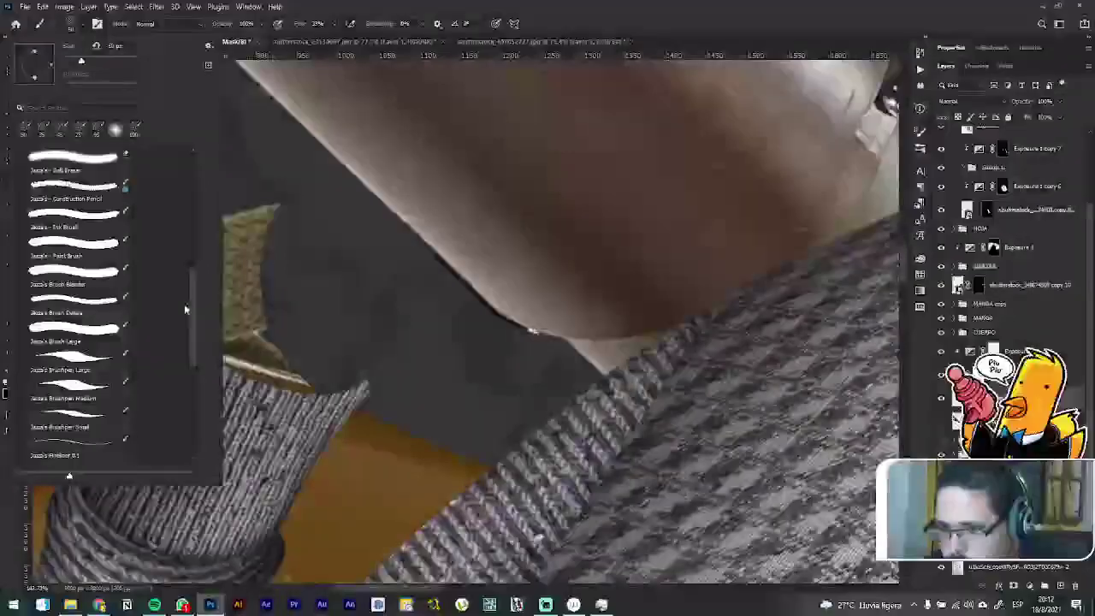
pyautogui.scroll(-5, 194, 295)
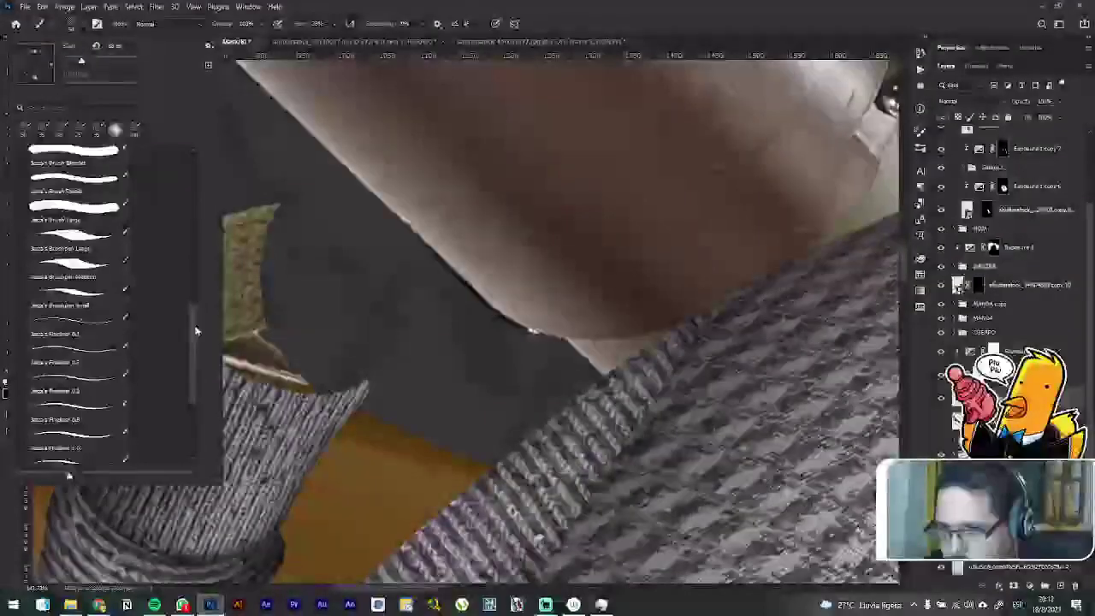
pyautogui.doubleClick(83, 283)
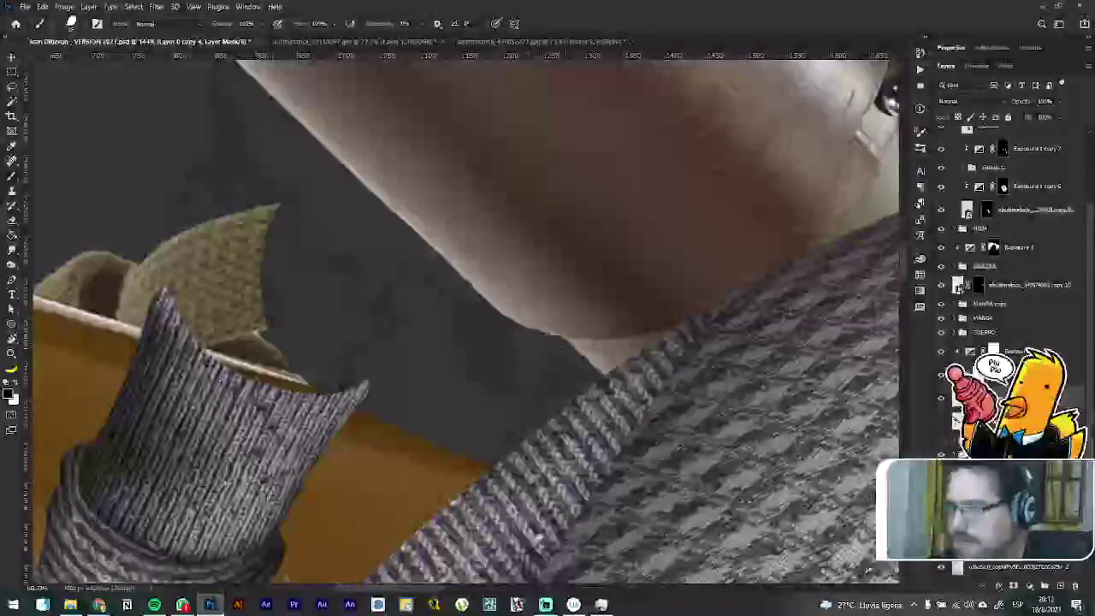
# Step: Mask out the weapon's orange wooden part and the remaining strap pieces around the raised sleeve cuff
pyautogui.scroll(-10, 491, 283)
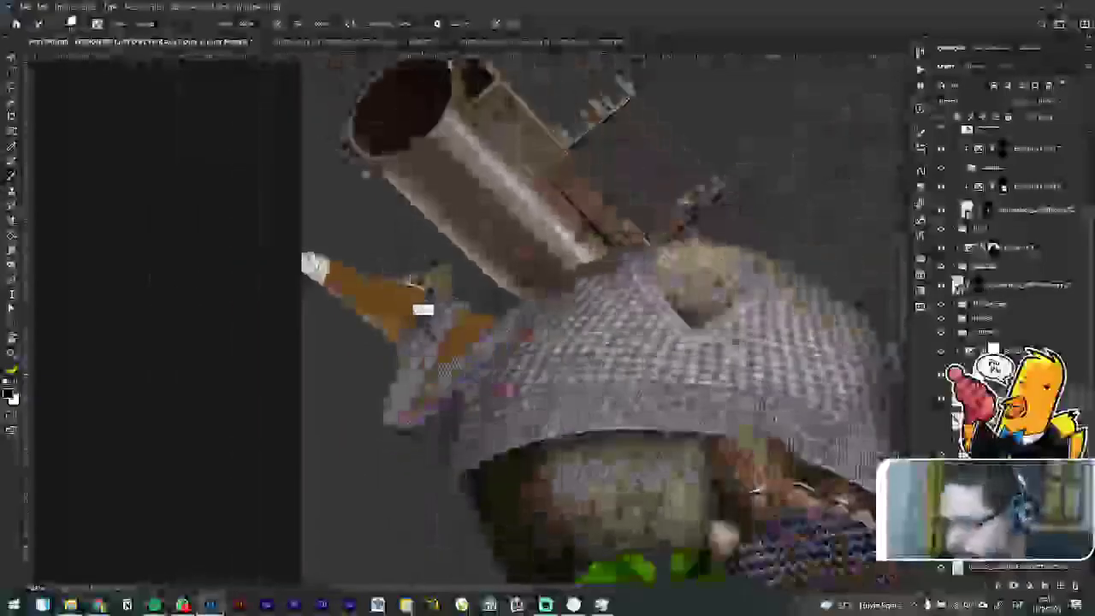
pyautogui.moveTo(438, 304); pyautogui.dragTo(441, 272)
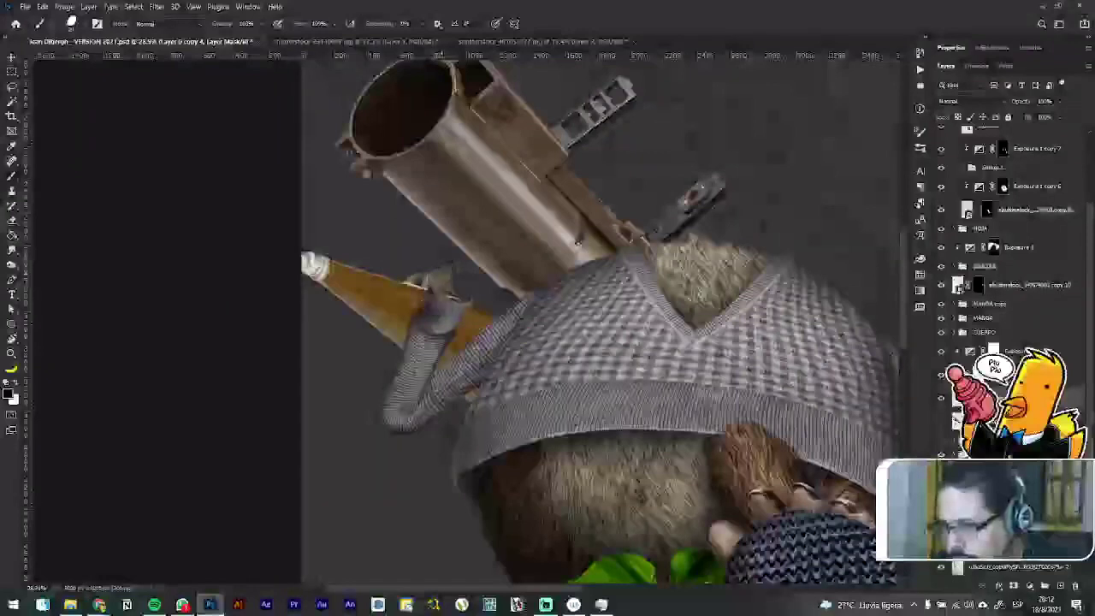
pyautogui.moveTo(485, 322)
pyautogui.mouseDown()
pyautogui.moveTo(420, 287)
pyautogui.moveTo(377, 308)
pyautogui.moveTo(317, 265)
pyautogui.moveTo(296, 297)
pyautogui.moveTo(398, 343)
pyautogui.mouseUp()
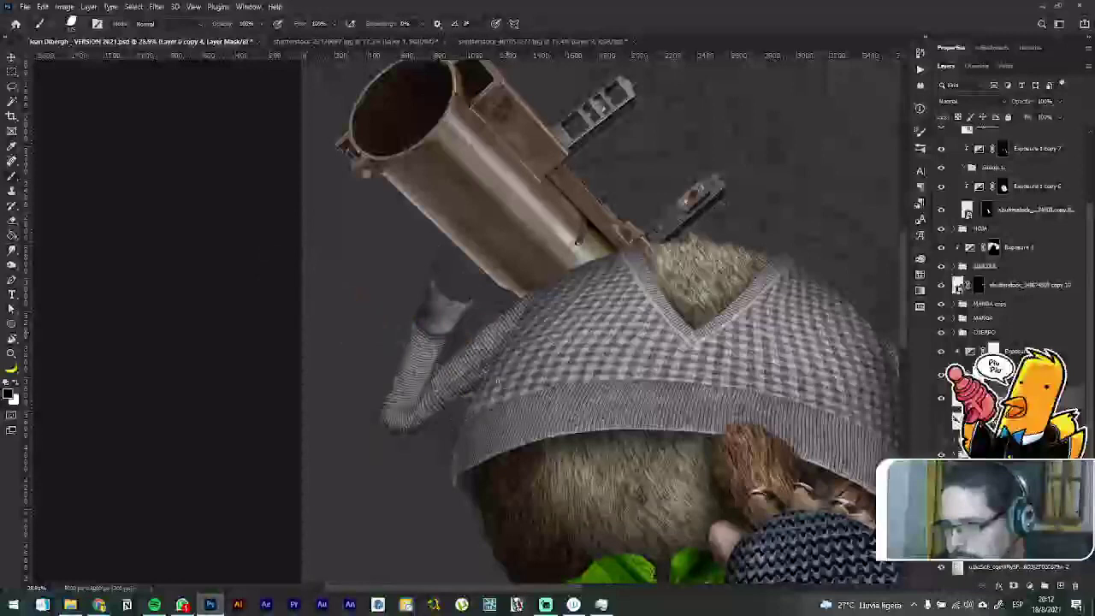
# Step: Show the ape hand group with its green background again behind the barrel and above the raised cuff
pyautogui.moveTo(496, 389); pyautogui.dragTo(371, 264)
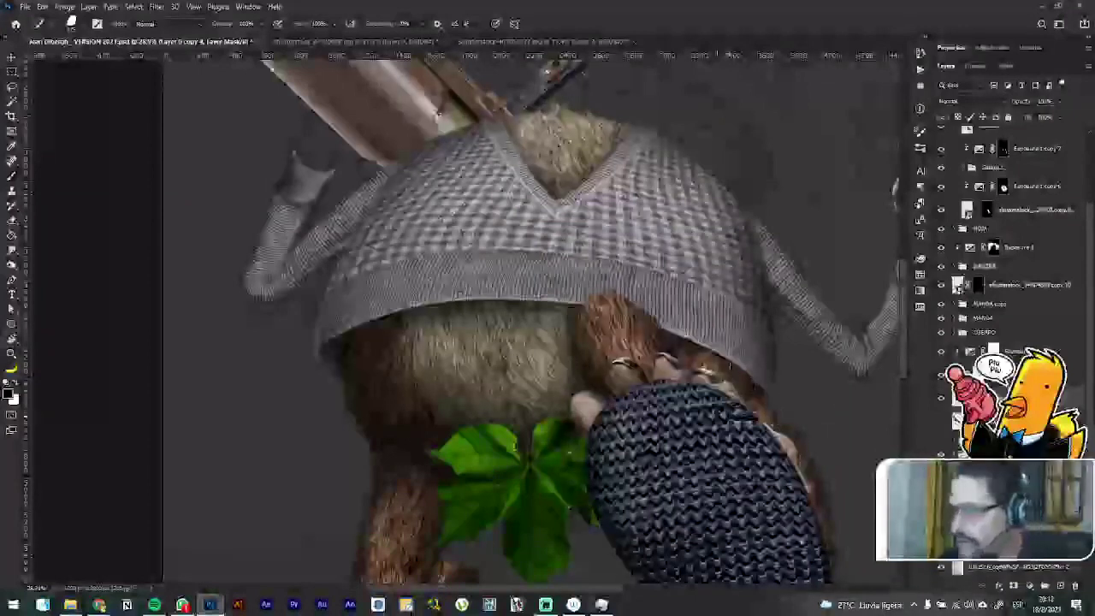
pyautogui.scroll(3, 689, 320)
pyautogui.scroll(2, 689, 320)
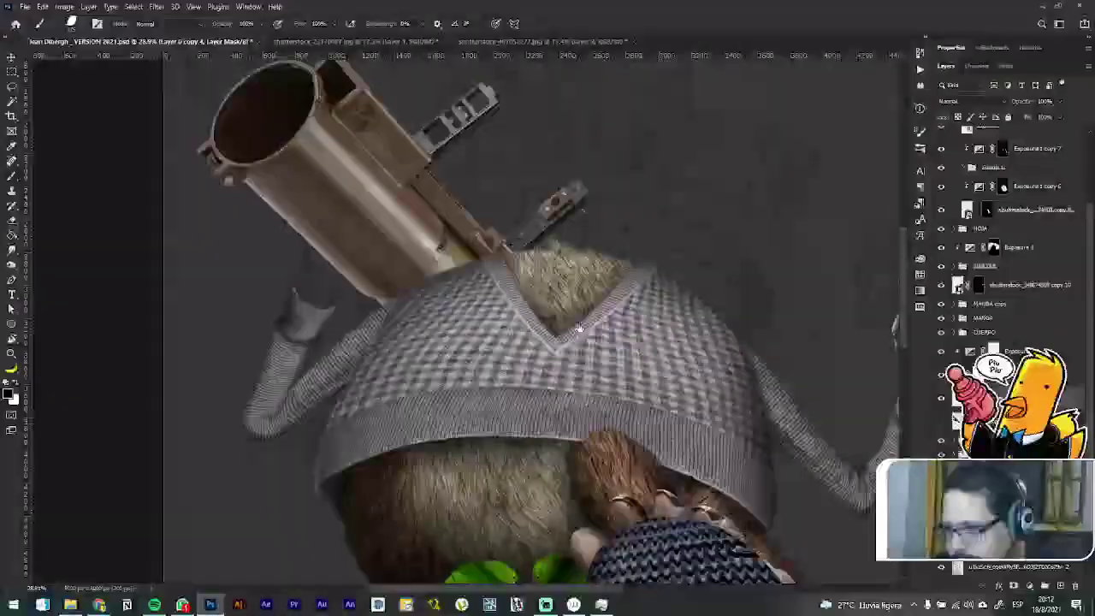
pyautogui.hotkey('ctrl', 'z')
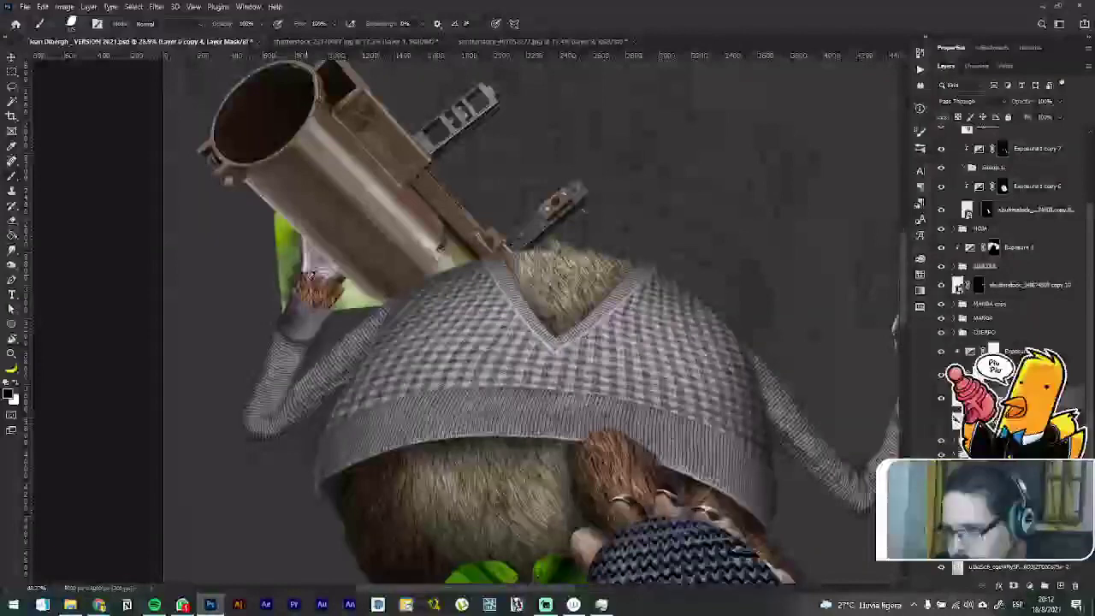
pyautogui.scroll(5, 308, 282)
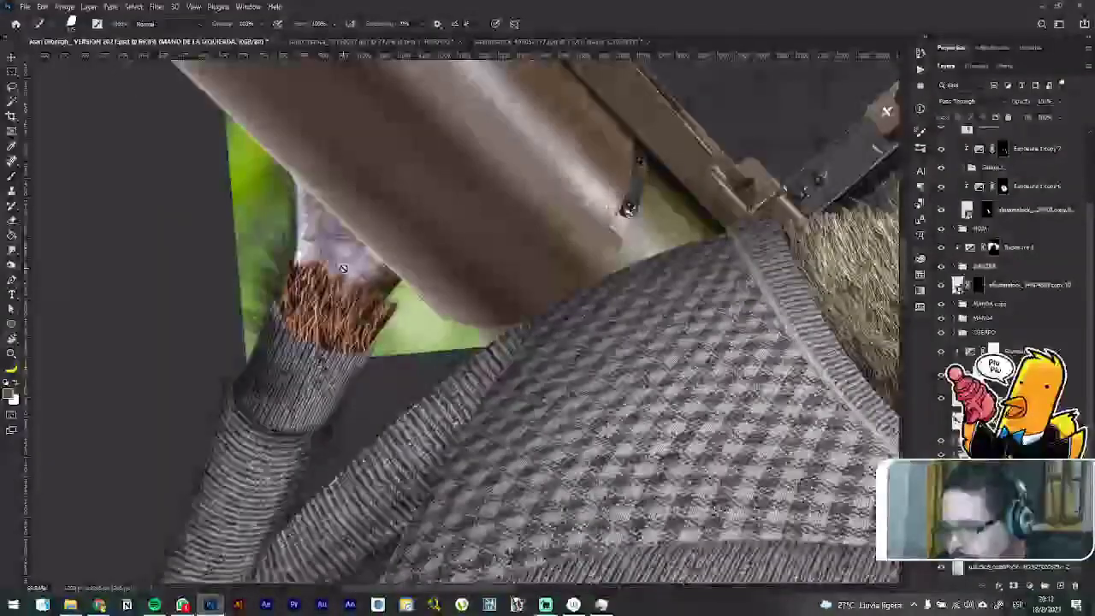
# Step: Move the weapon layer up and toward the sweater's neckline so the barrel leaves more of the ape's palm uncovered
pyautogui.press('v')
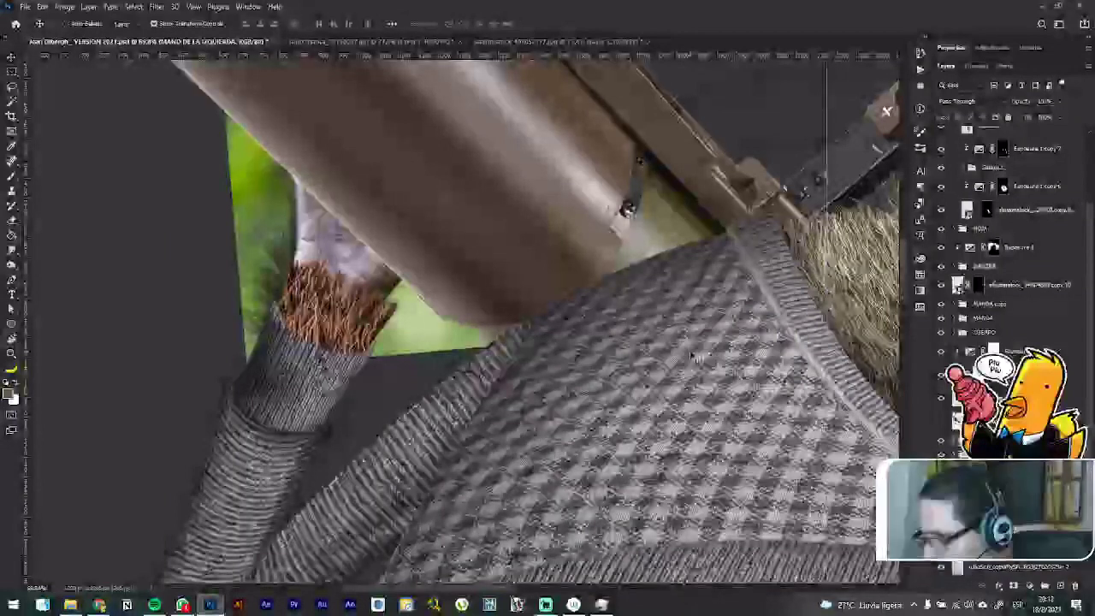
pyautogui.keyDown('ctrl'); pyautogui.click(691, 354); pyautogui.keyUp('ctrl')
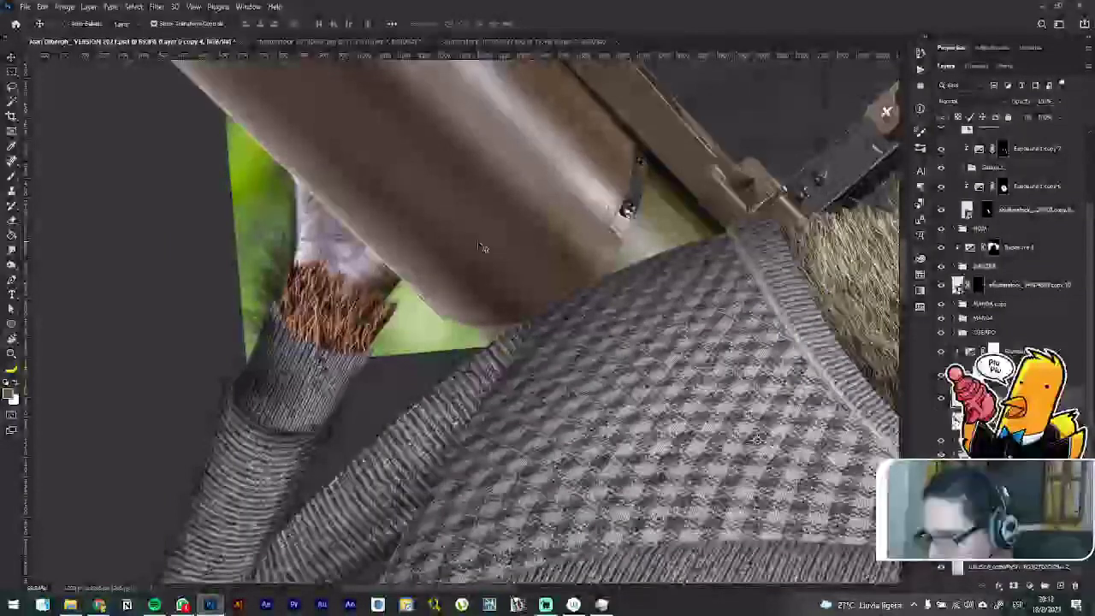
pyautogui.moveTo(465, 214)
pyautogui.mouseDown()
pyautogui.moveTo(487, 184)
pyautogui.moveTo(480, 201)
pyautogui.mouseUp()
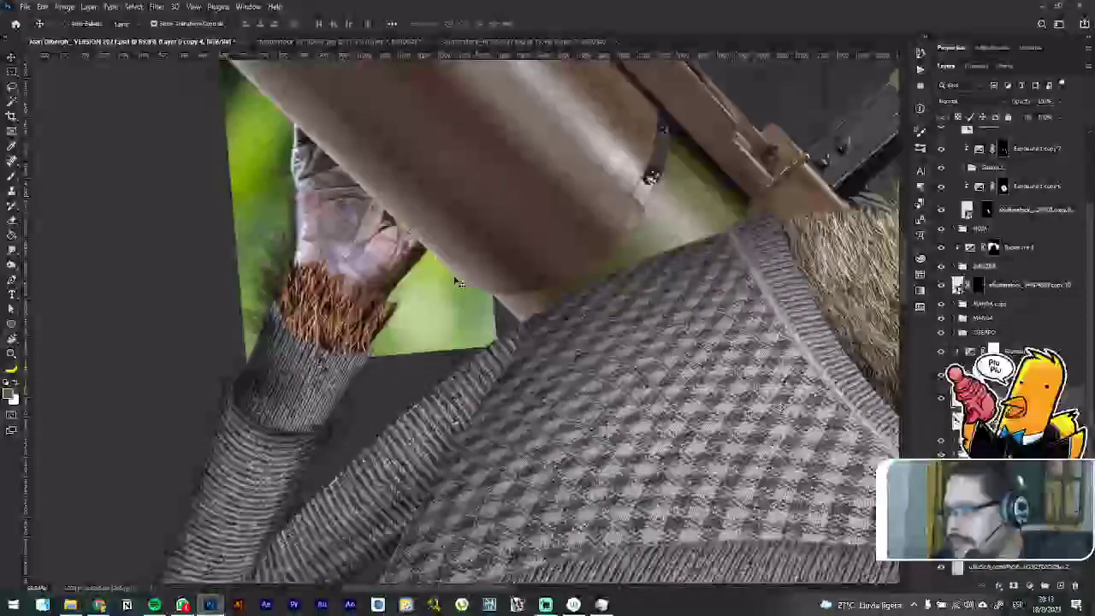
pyautogui.scroll(2, 455, 280)
pyautogui.scroll(4, 455, 280)
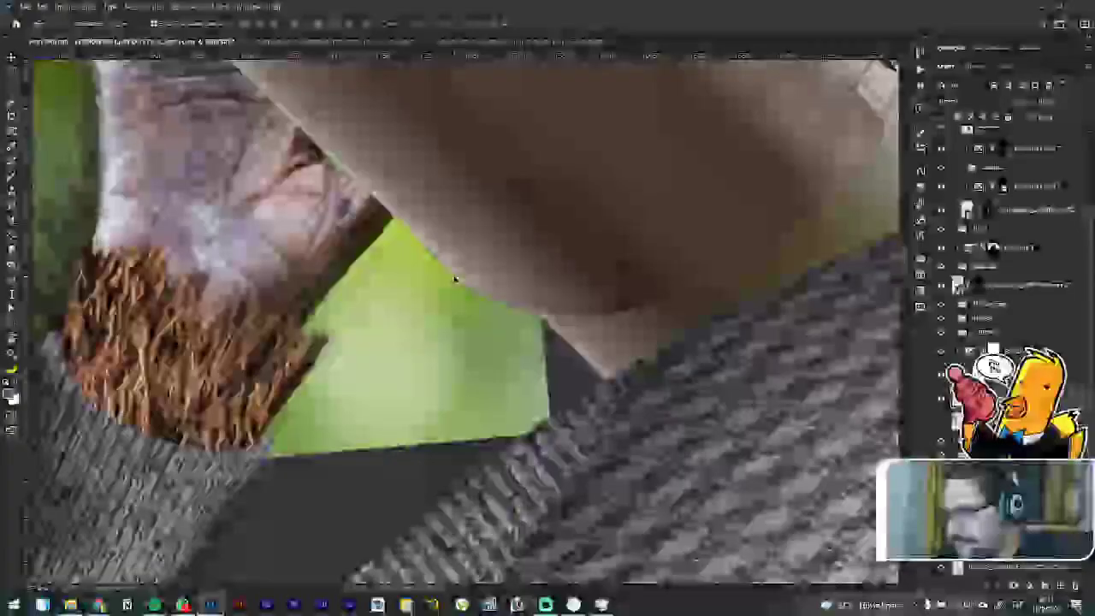
pyautogui.scroll(-5, 456, 279)
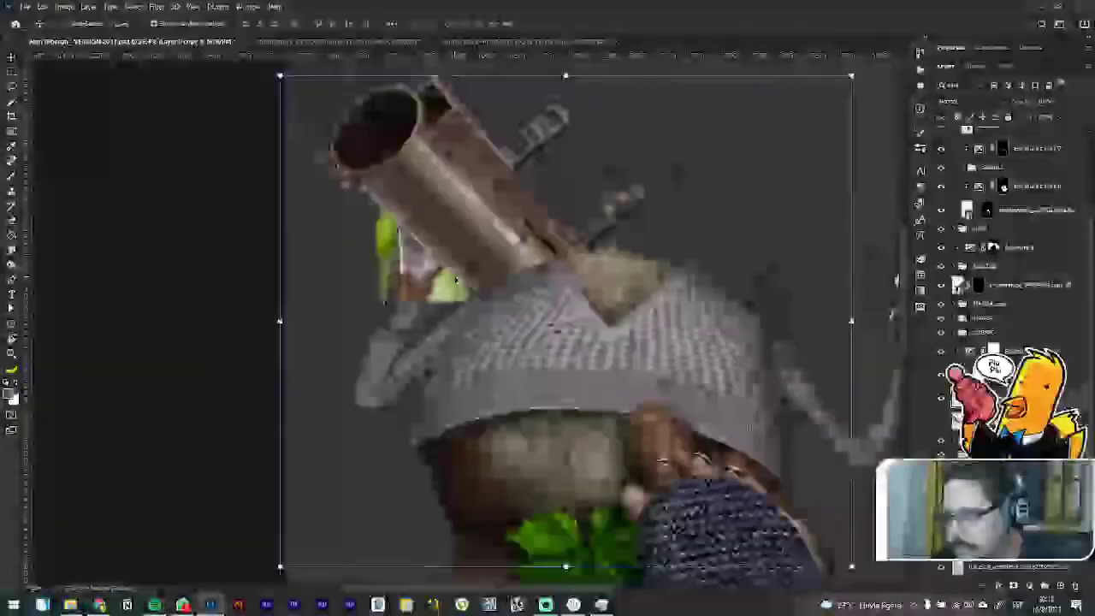
pyautogui.scroll(4, 447, 249)
pyautogui.scroll(-5, 445, 237)
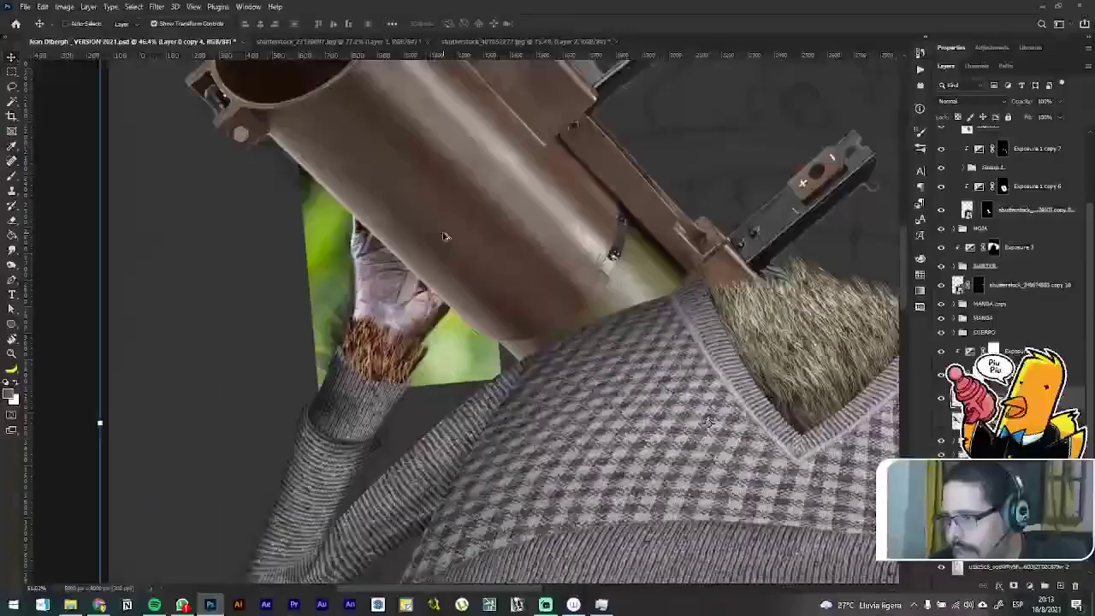
pyautogui.moveTo(449, 213); pyautogui.dragTo(456, 220)
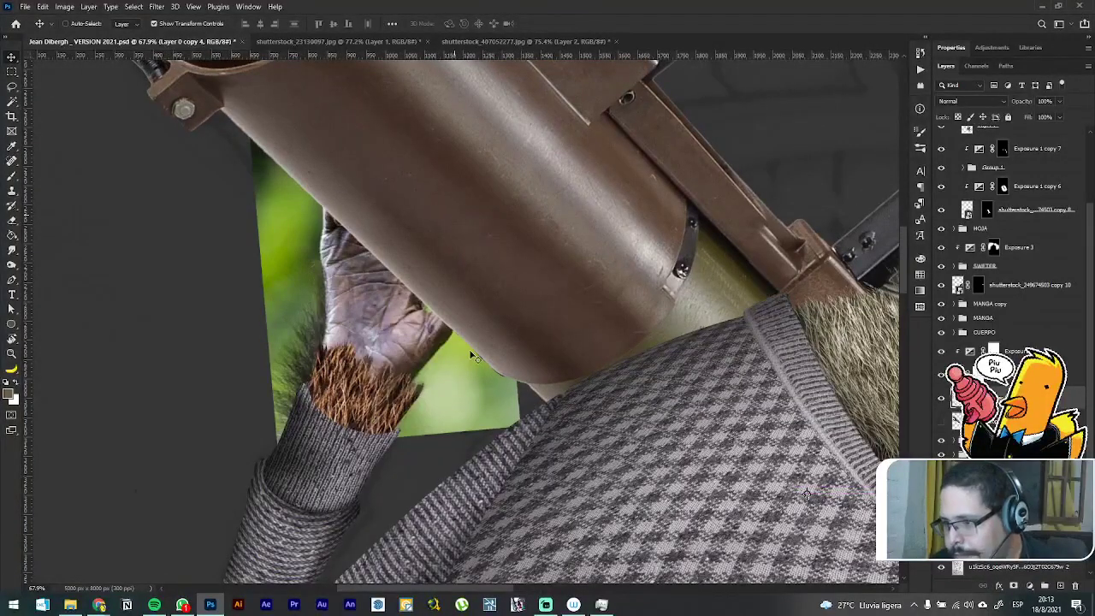
# Step: Paint away the dark fringe along the barrel's lower edge on the Layer 0 copy 4 mask with a much smaller brush
pyautogui.scroll(8, 503, 382)
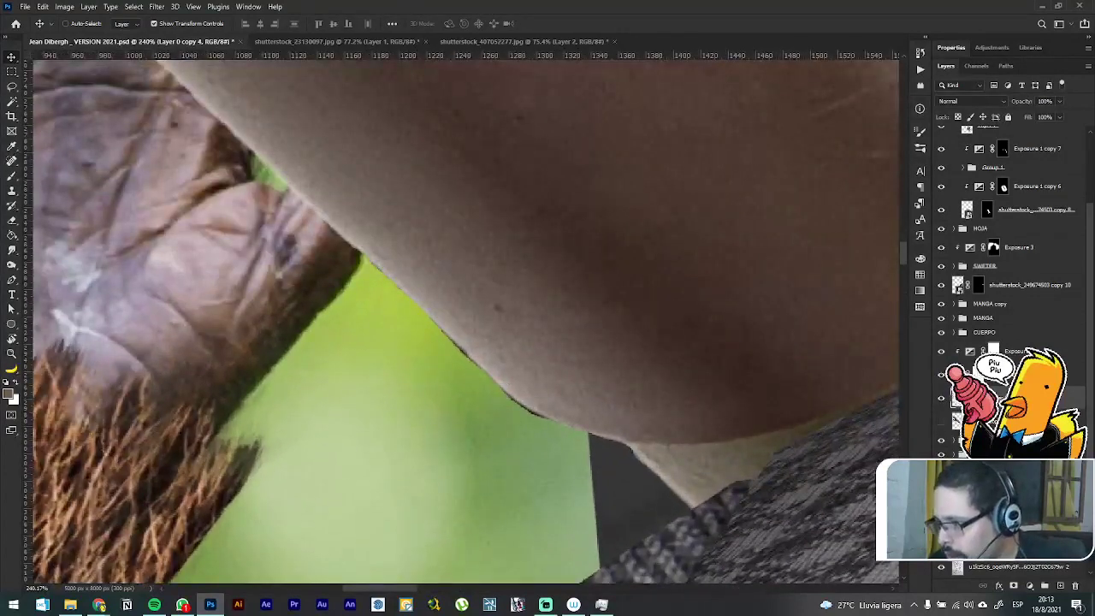
pyautogui.click(977, 398)
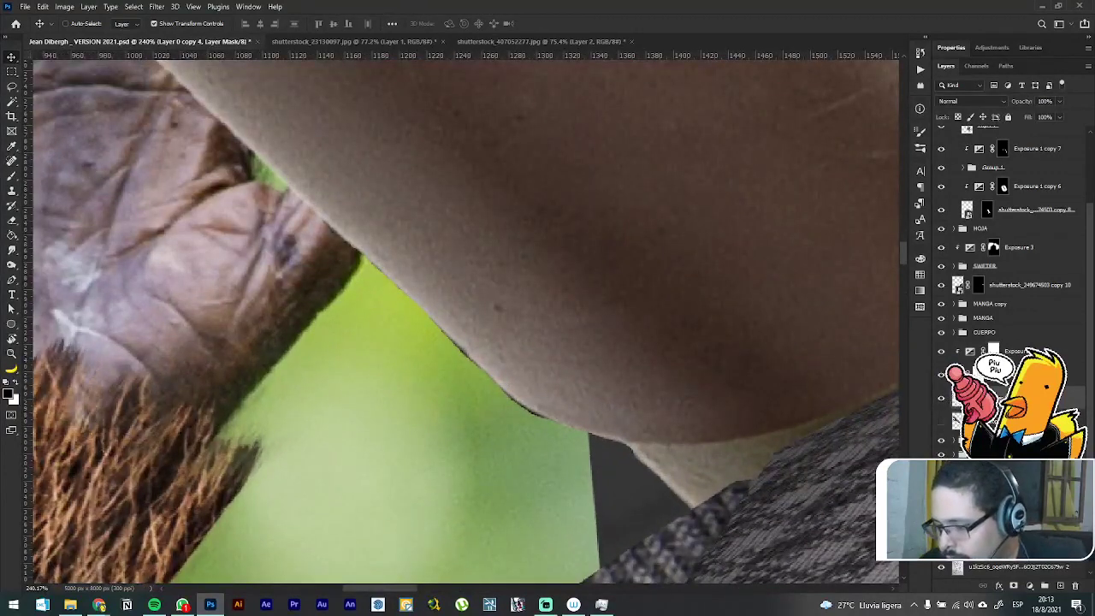
pyautogui.press('b')
pyautogui.press('[')
pyautogui.press('[')
pyautogui.press('[')
pyautogui.press('[')
pyautogui.press('[')
pyautogui.press('[')
pyautogui.press('[')
pyautogui.press('[')
pyautogui.press('[')
pyautogui.press('[')
pyautogui.press('[')
pyautogui.press('[')
pyautogui.press('[')
pyautogui.press('[')
pyautogui.press('[')
pyautogui.press('[')
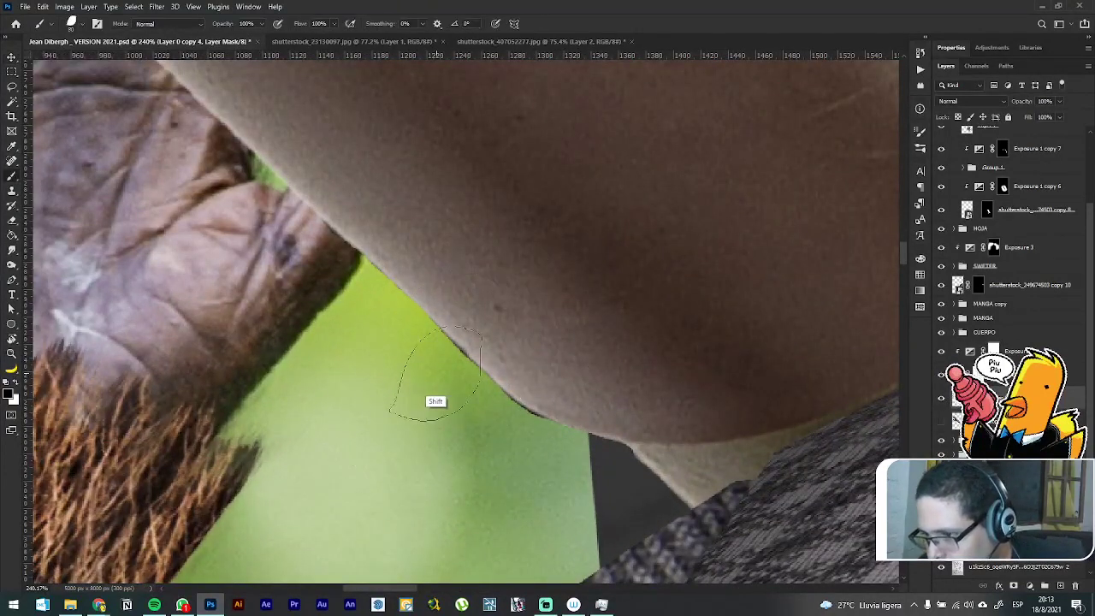
pyautogui.keyDown('shift'); pyautogui.click(457, 354); pyautogui.keyUp('shift')
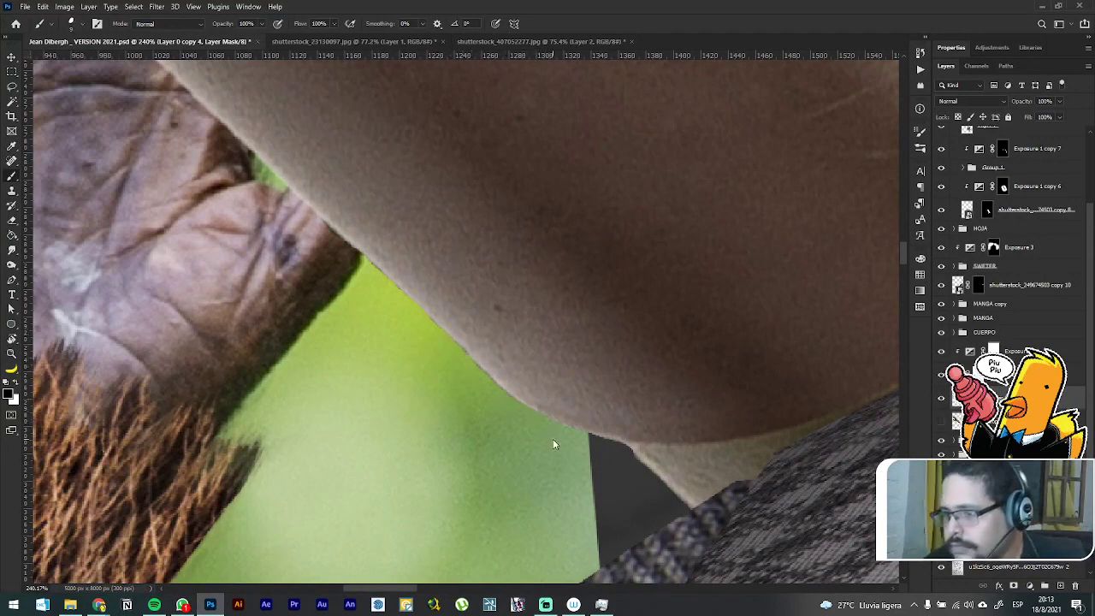
# Step: Open the ape hand group and add a layer mask to Layer 31, the hand photo
pyautogui.scroll(-3, 552, 439)
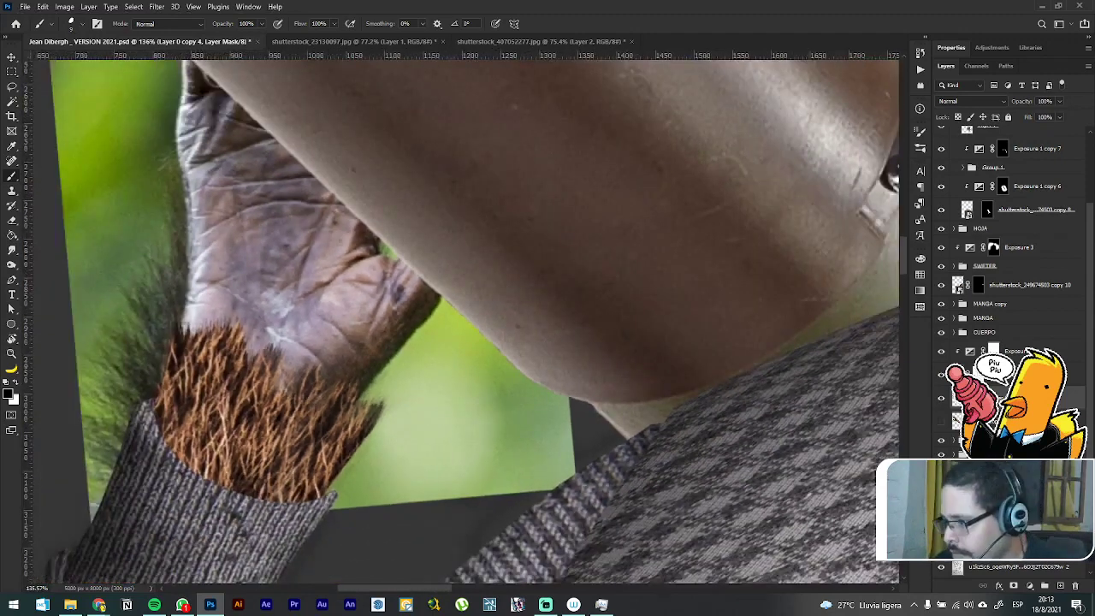
pyautogui.click(955, 441)
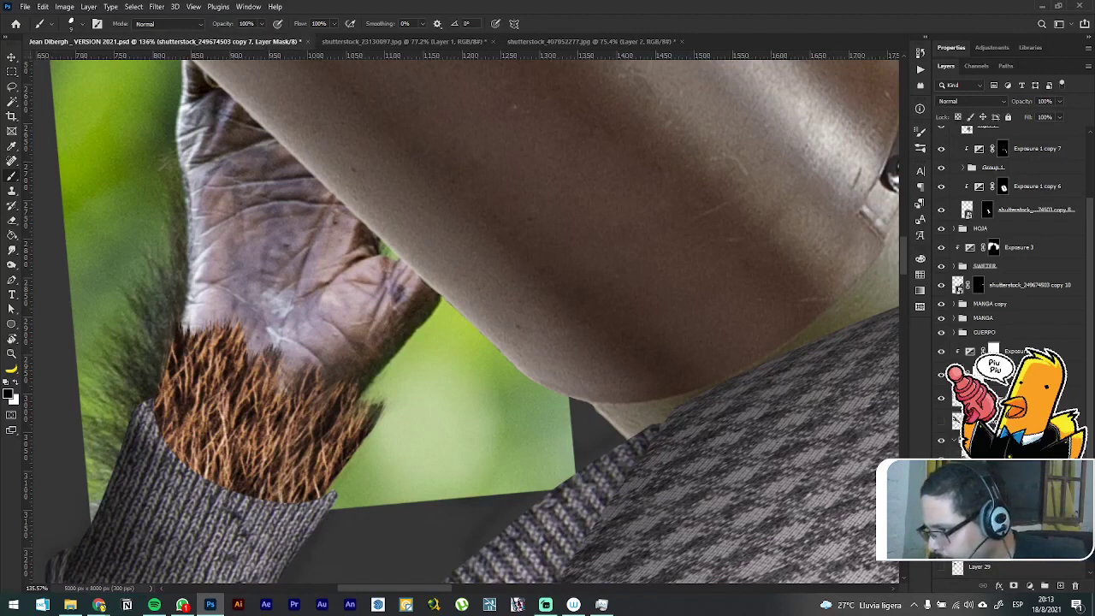
pyautogui.click(1000, 547)
pyautogui.click(1012, 587)
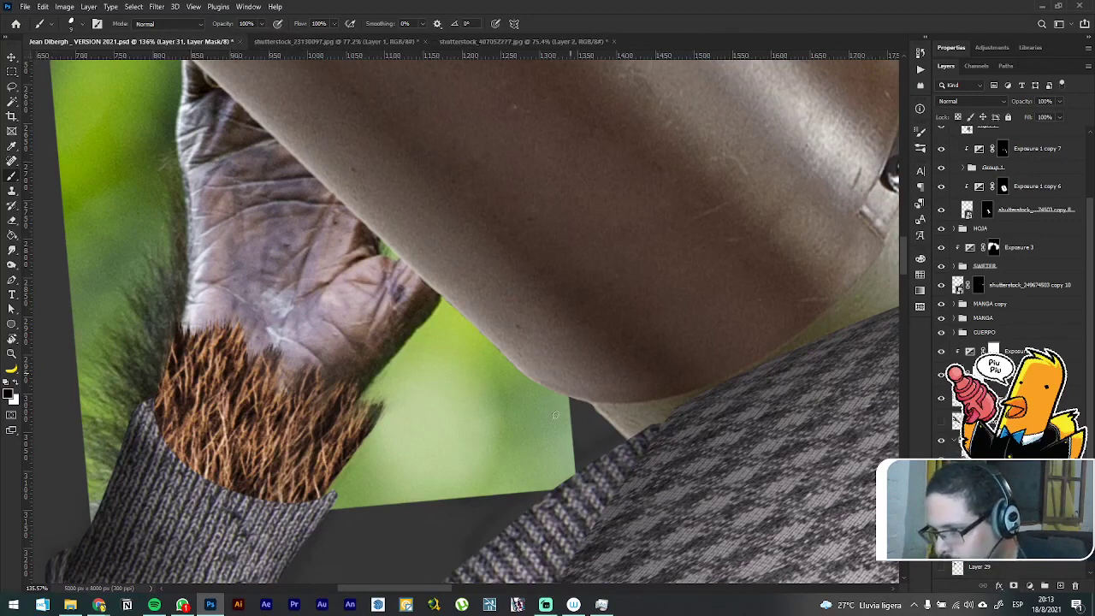
# Step: Paint out the green background between the barrel, the sweater and the furry wrist on the Layer 31 mask with an enlarged brush
pyautogui.moveTo(562, 452); pyautogui.dragTo(577, 450)
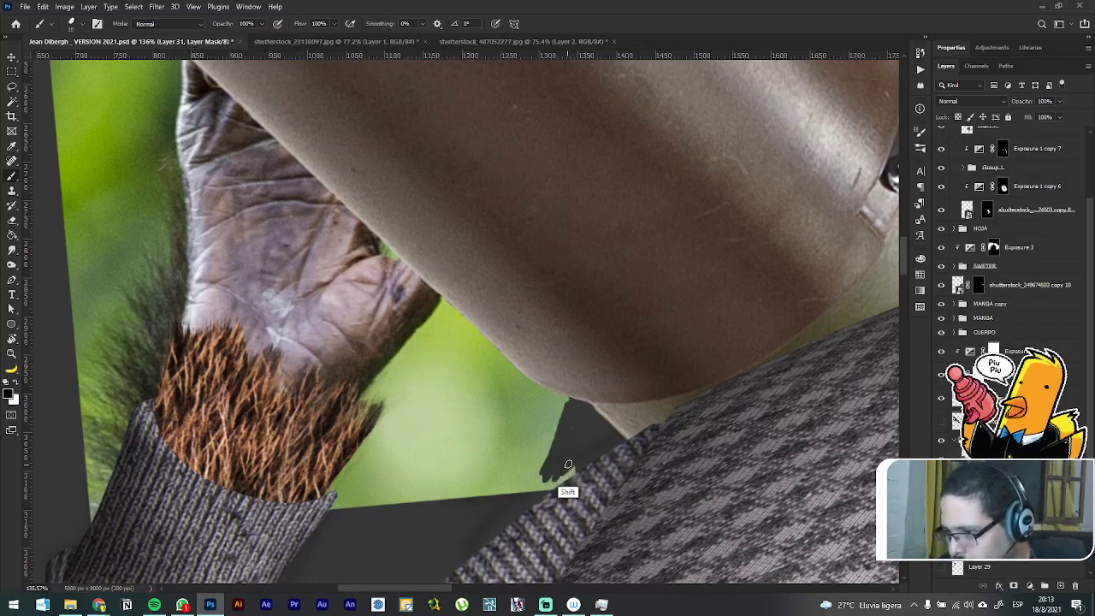
pyautogui.press(']')
pyautogui.press(']')
pyautogui.press(']')
pyautogui.press(']')
pyautogui.press(']')
pyautogui.press(']')
pyautogui.press(']')
pyautogui.press(']')
pyautogui.moveTo(571, 467)
pyautogui.mouseDown()
pyautogui.moveTo(529, 491)
pyautogui.moveTo(545, 486)
pyautogui.moveTo(540, 494)
pyautogui.moveTo(478, 503)
pyautogui.moveTo(452, 499)
pyautogui.moveTo(462, 474)
pyautogui.moveTo(394, 495)
pyautogui.moveTo(401, 473)
pyautogui.moveTo(384, 477)
pyautogui.moveTo(413, 440)
pyautogui.moveTo(311, 505)
pyautogui.moveTo(381, 409)
pyautogui.mouseUp()
pyautogui.moveTo(476, 318)
pyautogui.mouseDown()
pyautogui.moveTo(359, 438)
pyautogui.moveTo(454, 375)
pyautogui.moveTo(362, 438)
pyautogui.mouseUp()
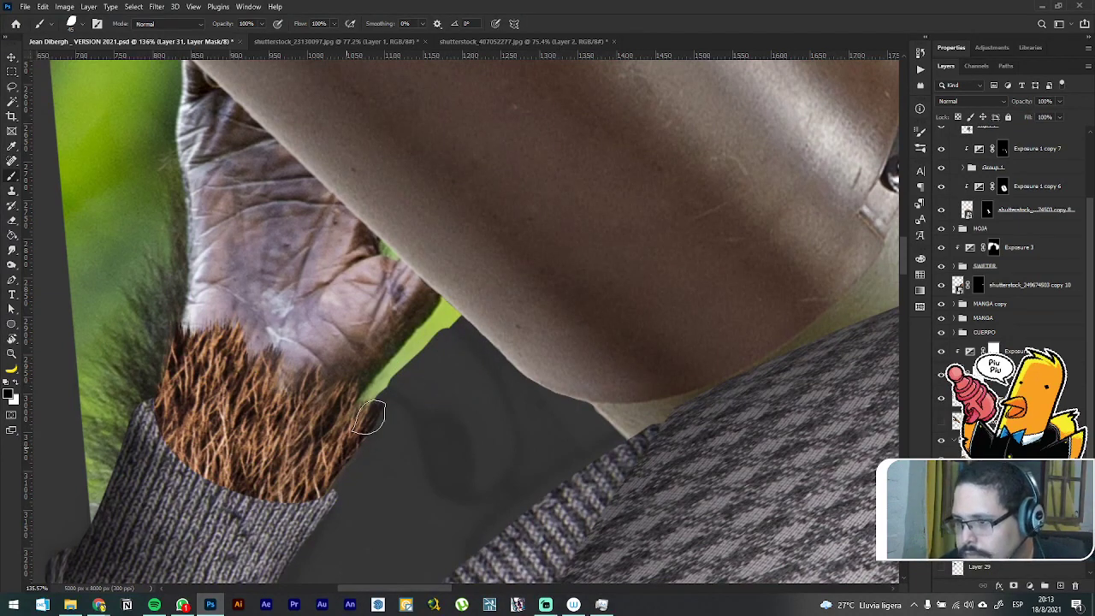
pyautogui.moveTo(313, 297); pyautogui.dragTo(442, 339)
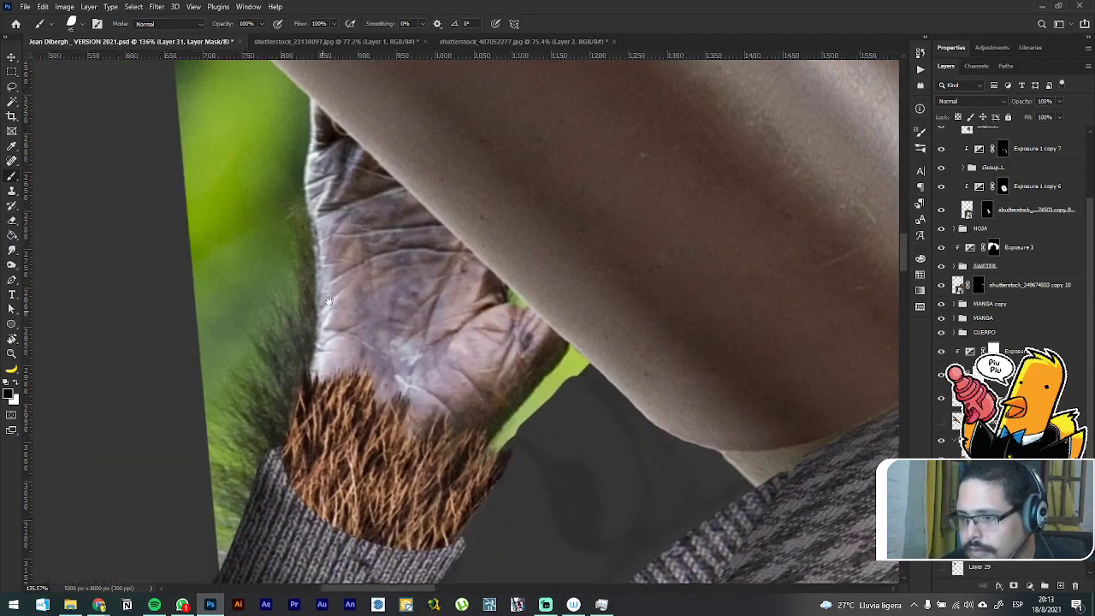
pyautogui.scroll(-4, 362, 309)
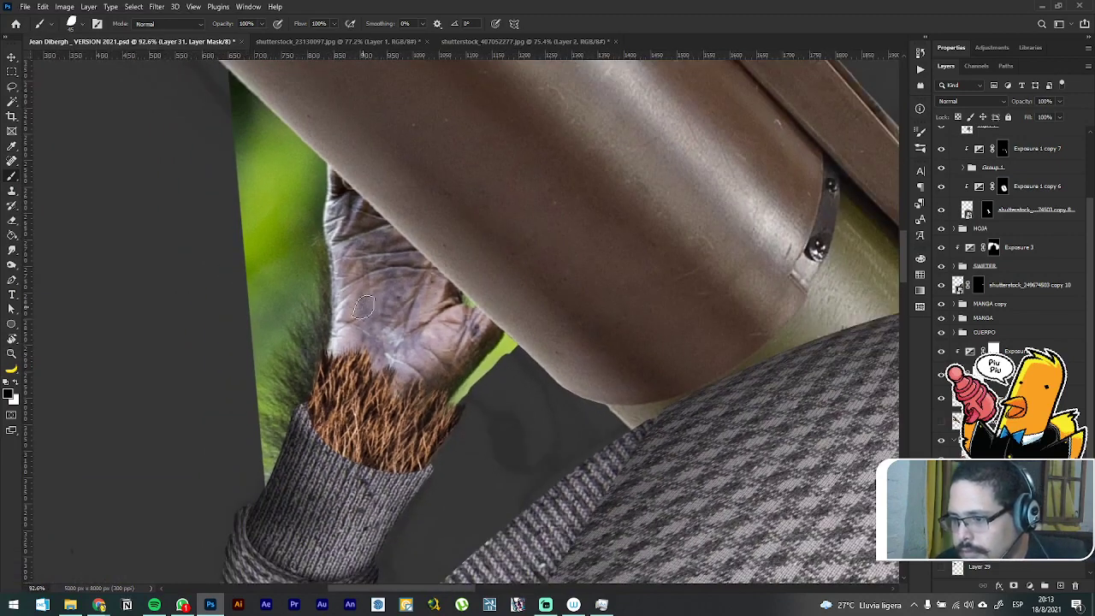
pyautogui.press('v')
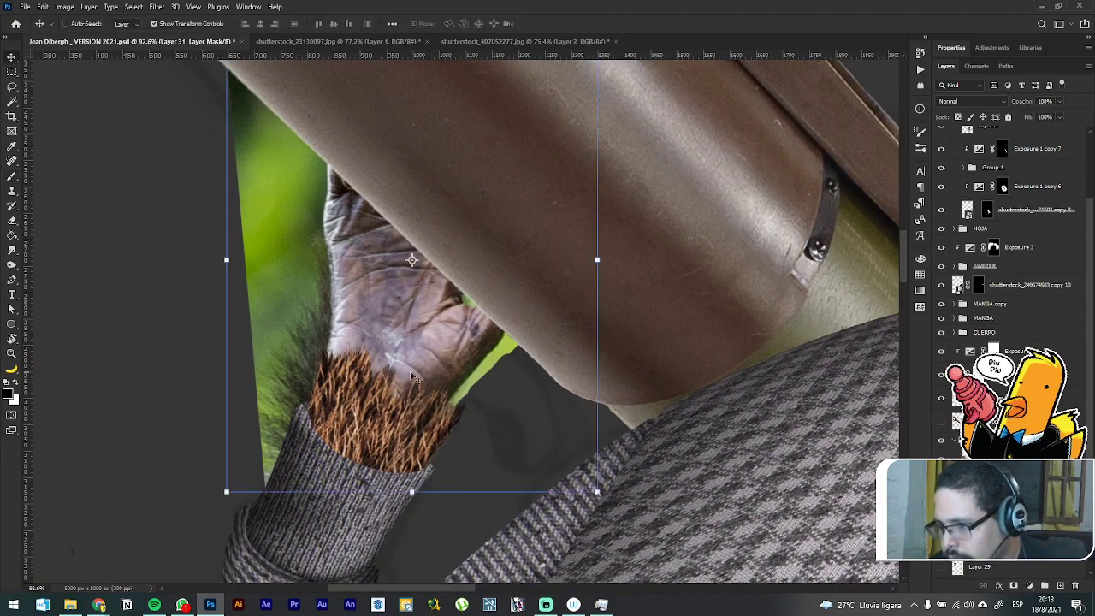
# Step: Nudge Layer 31, the hand photo, slightly right and down to align the palm with the furry wrist and barrel
pyautogui.press('Right')
pyautogui.press('Right')
pyautogui.press('Down')
pyautogui.press('Down')
pyautogui.press('Down')
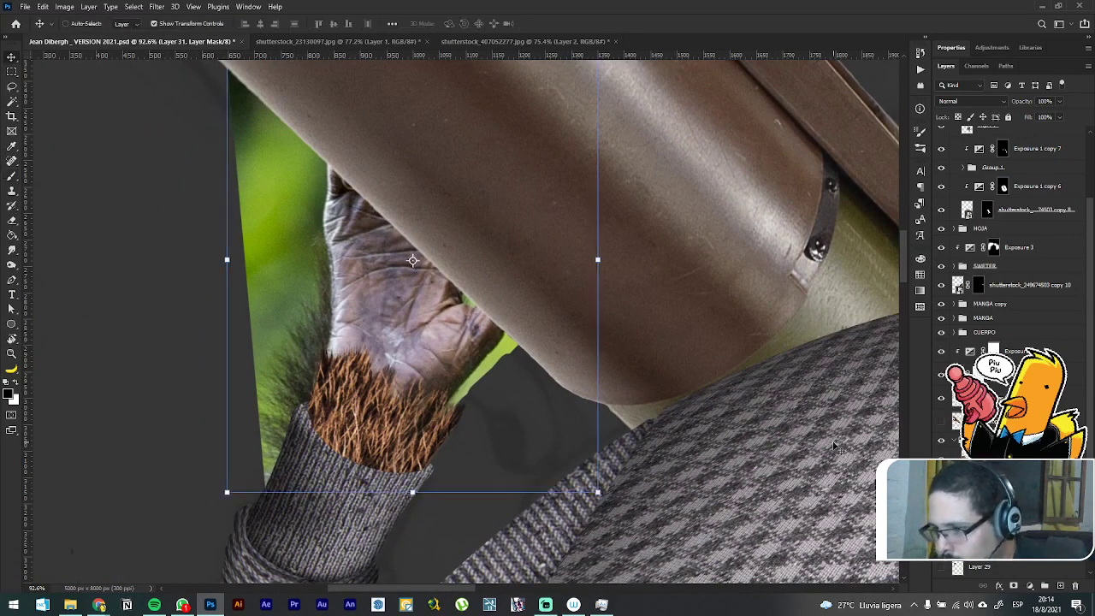
pyautogui.press('Right')
pyautogui.press('Right')
pyautogui.press('Right')
pyautogui.press('Right')
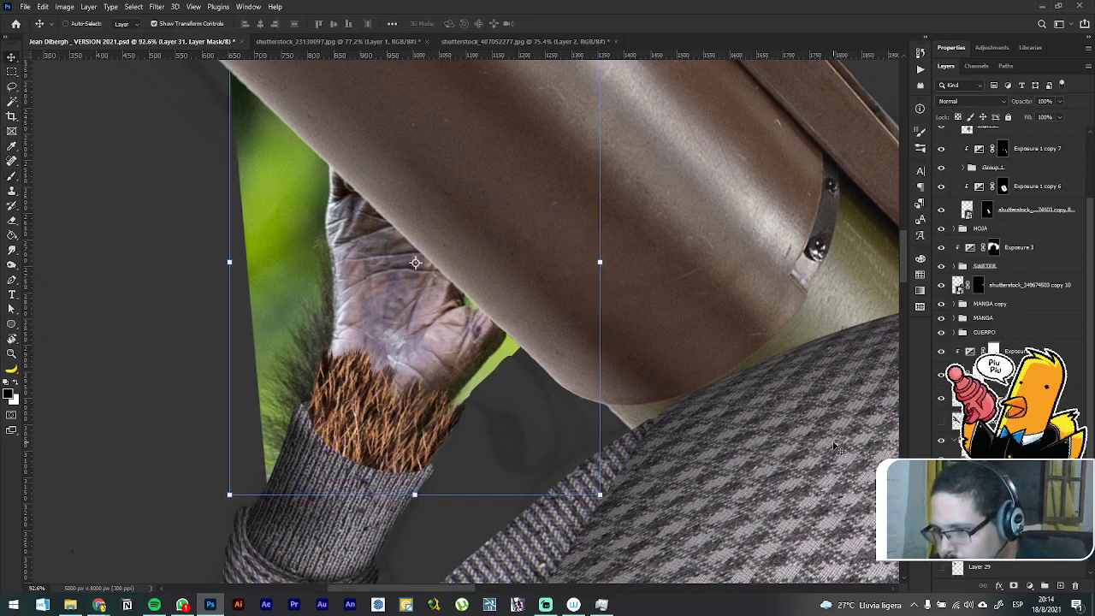
pyautogui.press('Down')
pyautogui.press('Down')
pyautogui.press('Down')
pyautogui.press('Right')
pyautogui.press('Right')
pyautogui.press('Right')
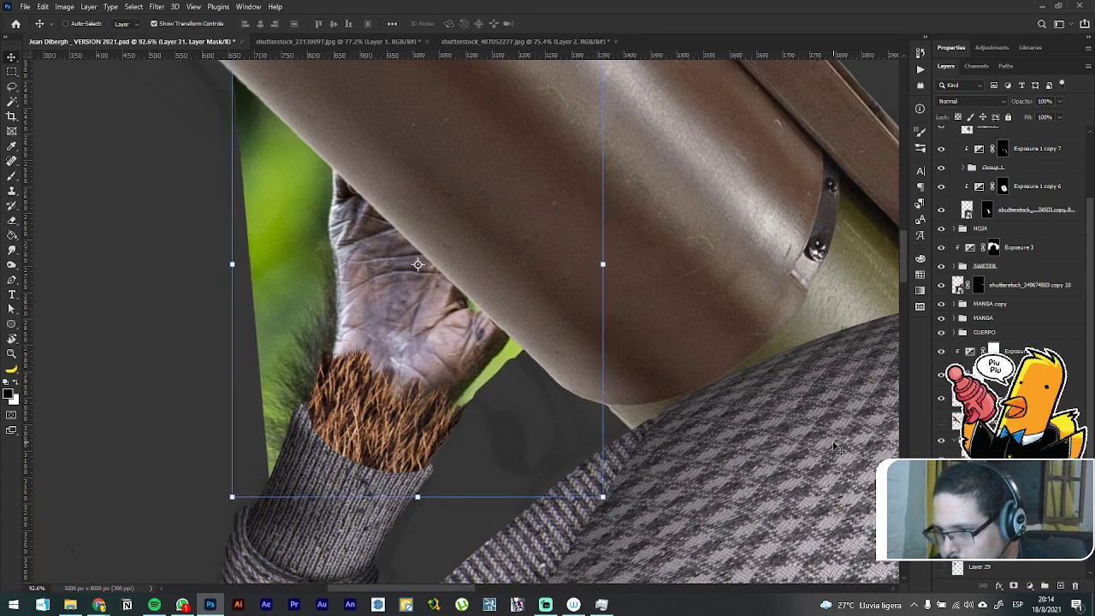
pyautogui.press('Down')
pyautogui.press('Down')
pyautogui.press('Right')
pyautogui.press('Right')
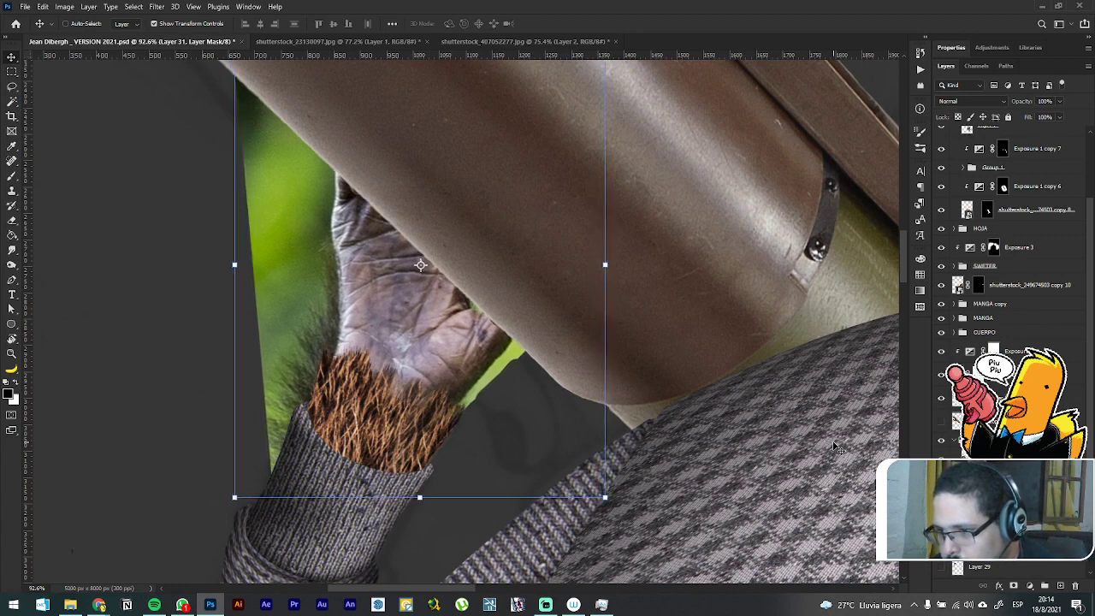
pyautogui.press('Down')
pyautogui.press('Down')
pyautogui.press('Down')
pyautogui.press('Down')
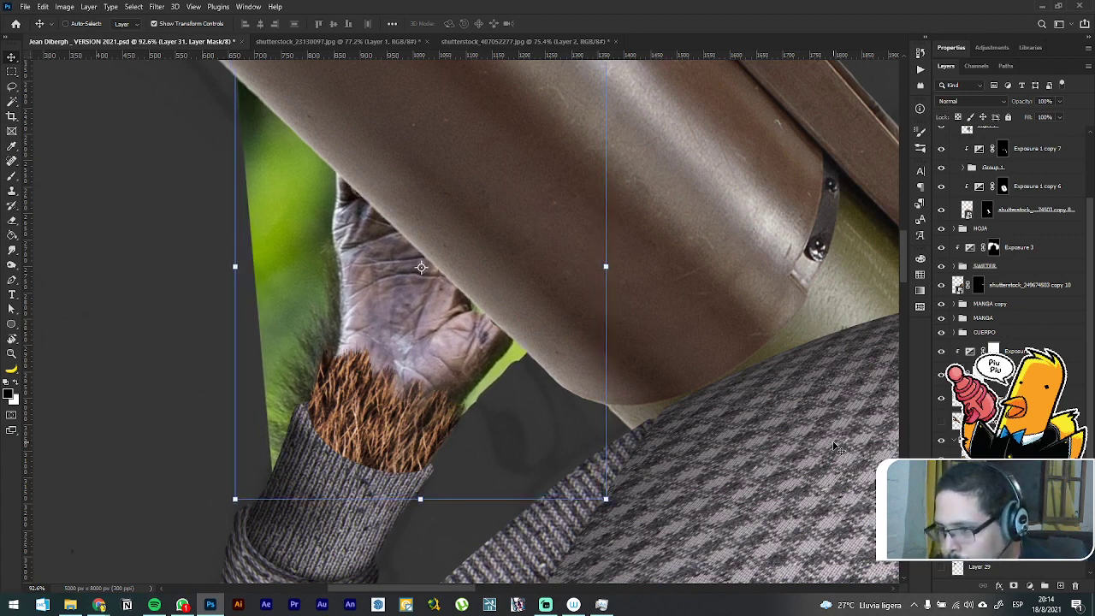
pyautogui.press('Down')
# Step: Paint out the green background along the hand's outer edge and beneath the thumb on the Layer 31 mask, reducing the brush to 15 px
pyautogui.press('b')
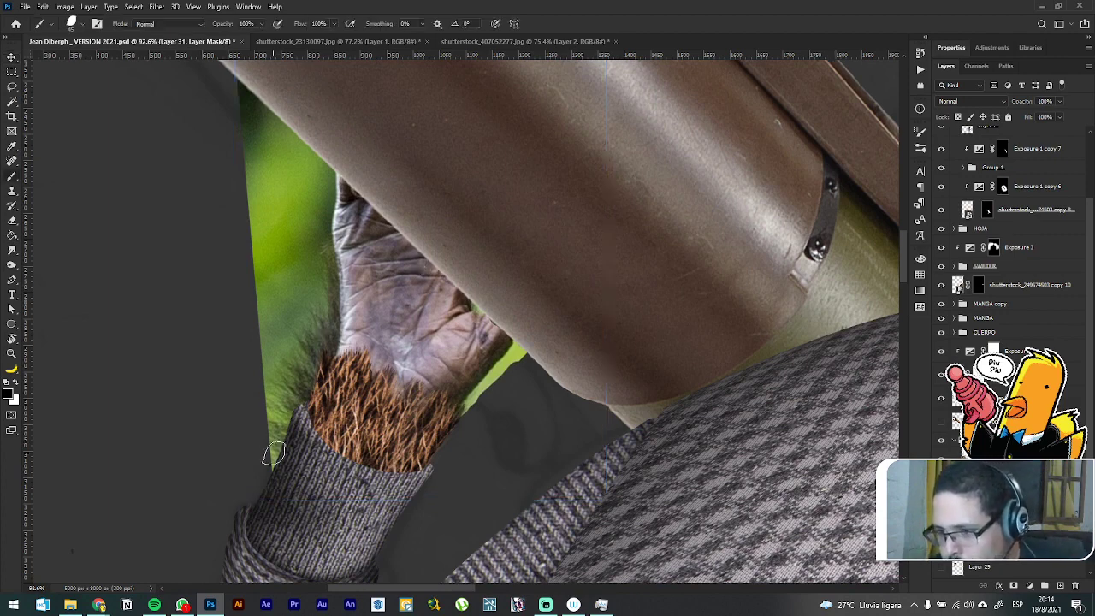
pyautogui.moveTo(271, 366)
pyautogui.mouseDown()
pyautogui.moveTo(270, 393)
pyautogui.moveTo(249, 199)
pyautogui.moveTo(254, 118)
pyautogui.moveTo(237, 85)
pyautogui.moveTo(281, 227)
pyautogui.moveTo(295, 149)
pyautogui.moveTo(289, 244)
pyautogui.moveTo(305, 352)
pyautogui.moveTo(288, 423)
pyautogui.moveTo(308, 323)
pyautogui.moveTo(301, 343)
pyautogui.moveTo(298, 165)
pyautogui.moveTo(338, 303)
pyautogui.mouseUp()
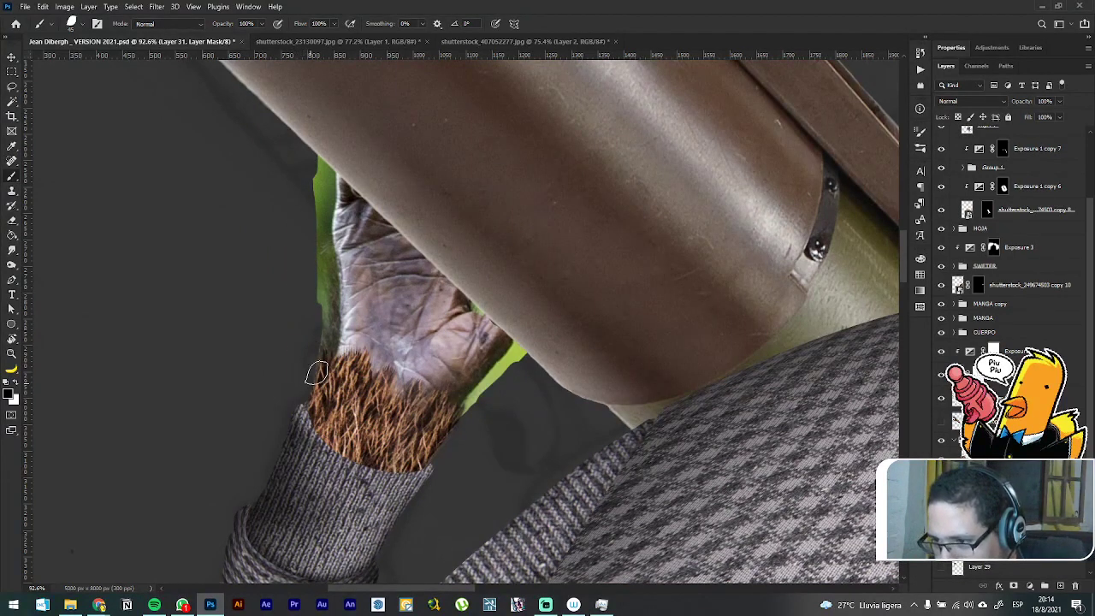
pyautogui.moveTo(326, 346)
pyautogui.mouseDown()
pyautogui.moveTo(319, 151)
pyautogui.moveTo(333, 178)
pyautogui.mouseUp()
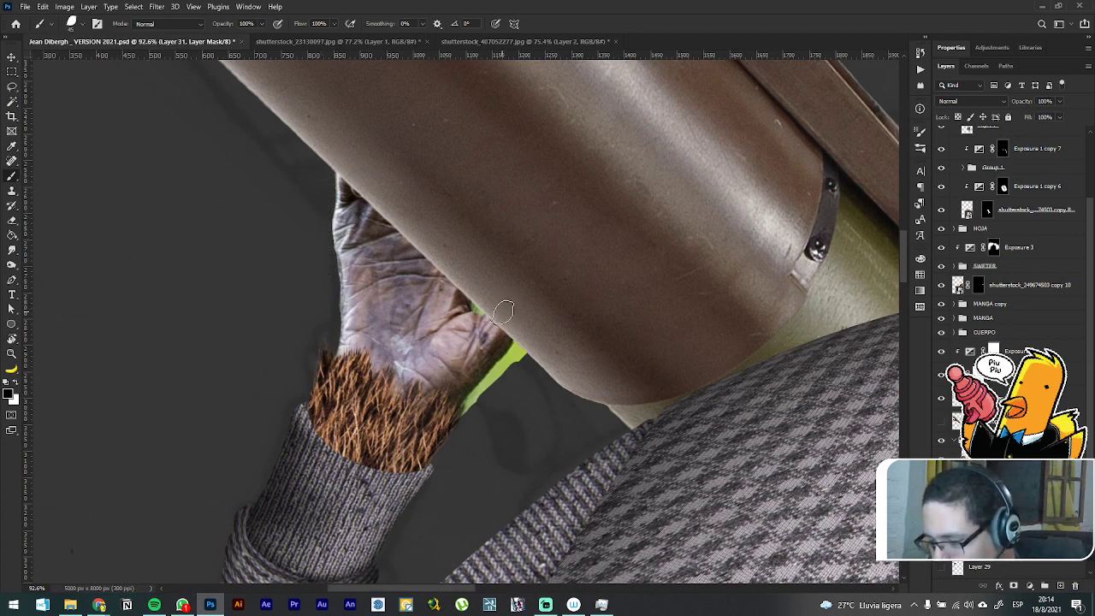
pyautogui.press('[')
pyautogui.press('[')
pyautogui.press('[')
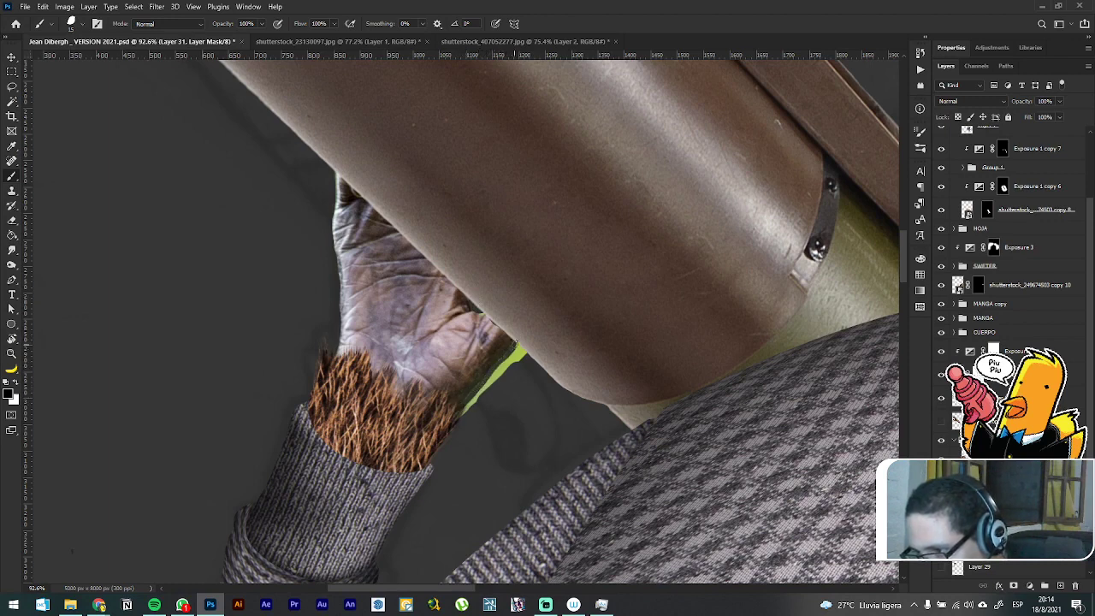
pyautogui.moveTo(514, 356)
pyautogui.mouseDown()
pyautogui.moveTo(528, 348)
pyautogui.moveTo(455, 421)
pyautogui.mouseUp()
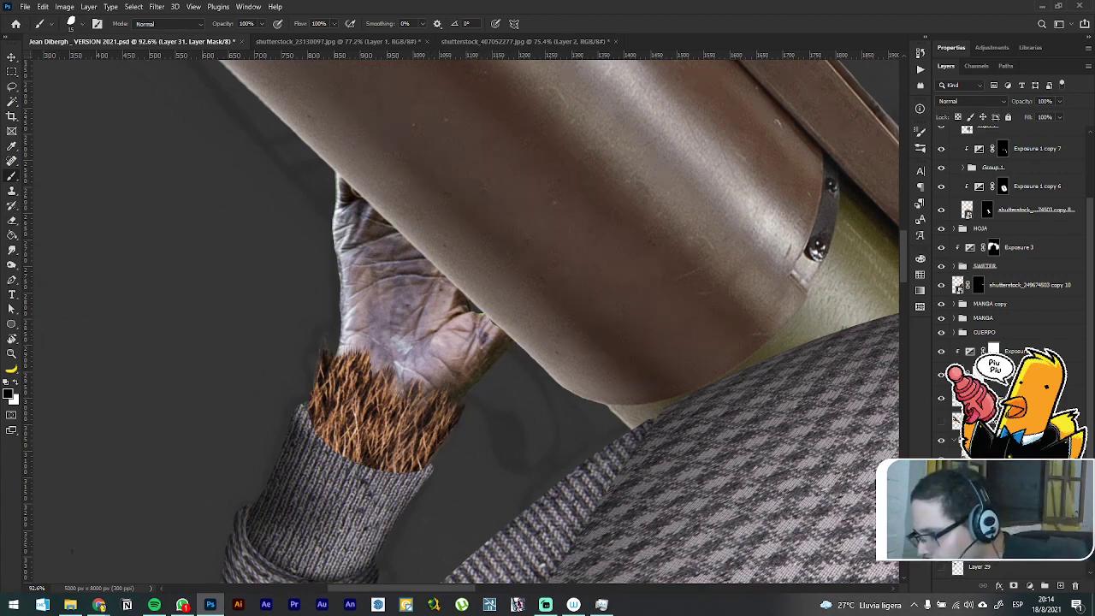
# Step: Target the mask of the wrist fur layer, shutterstock_249674503 copy 7, and choose the Jazza's Texture - Hair and Fur brush
pyautogui.click(984, 513)
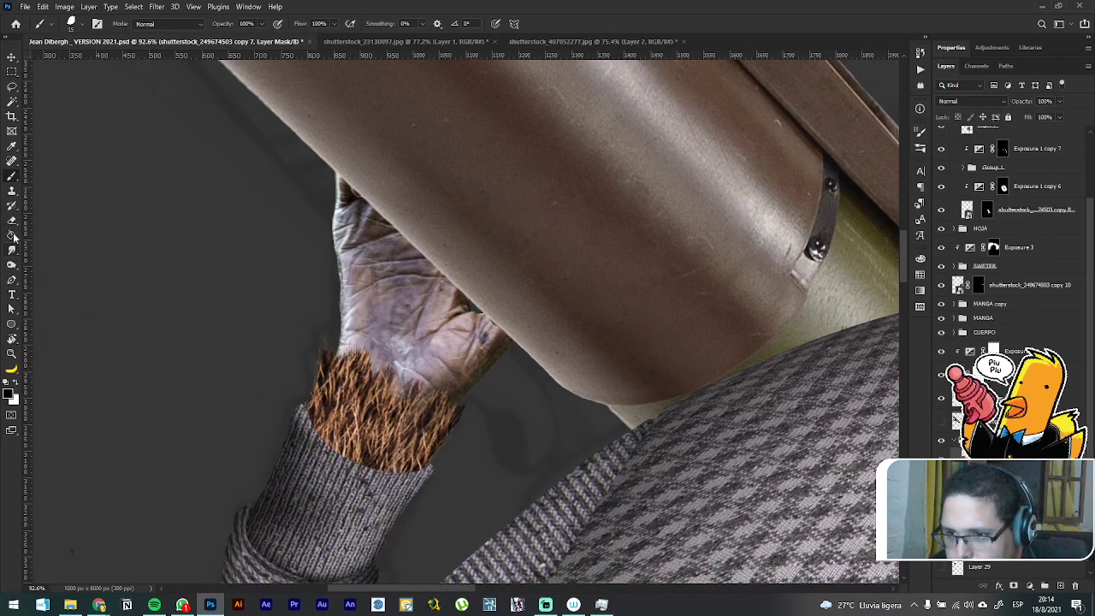
pyautogui.click(77, 25)
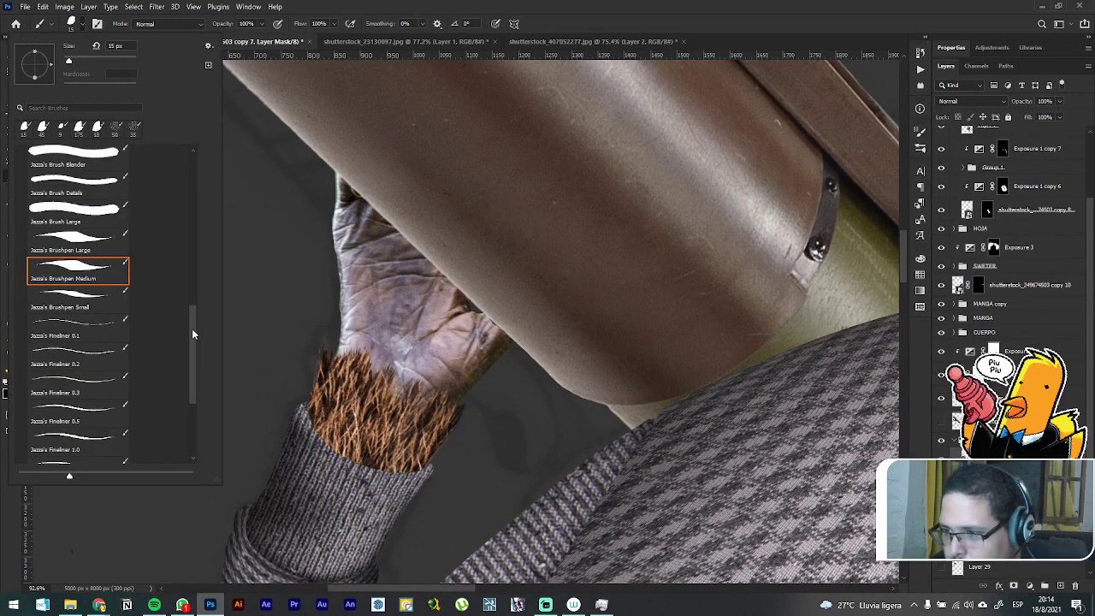
pyautogui.moveTo(192, 334); pyautogui.dragTo(197, 424)
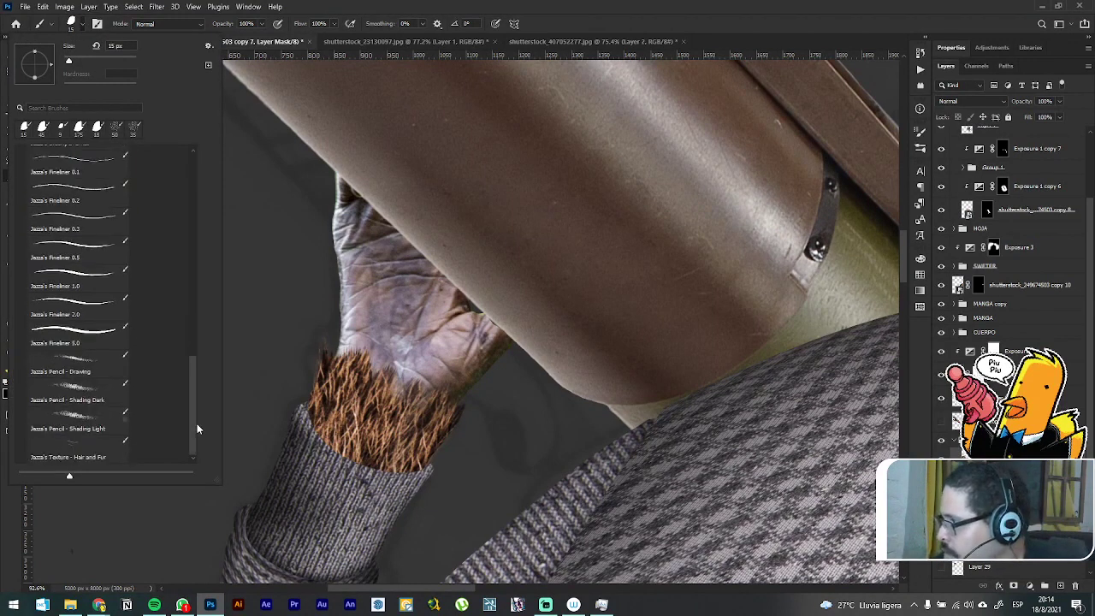
pyautogui.click(81, 453)
pyautogui.press('Return')
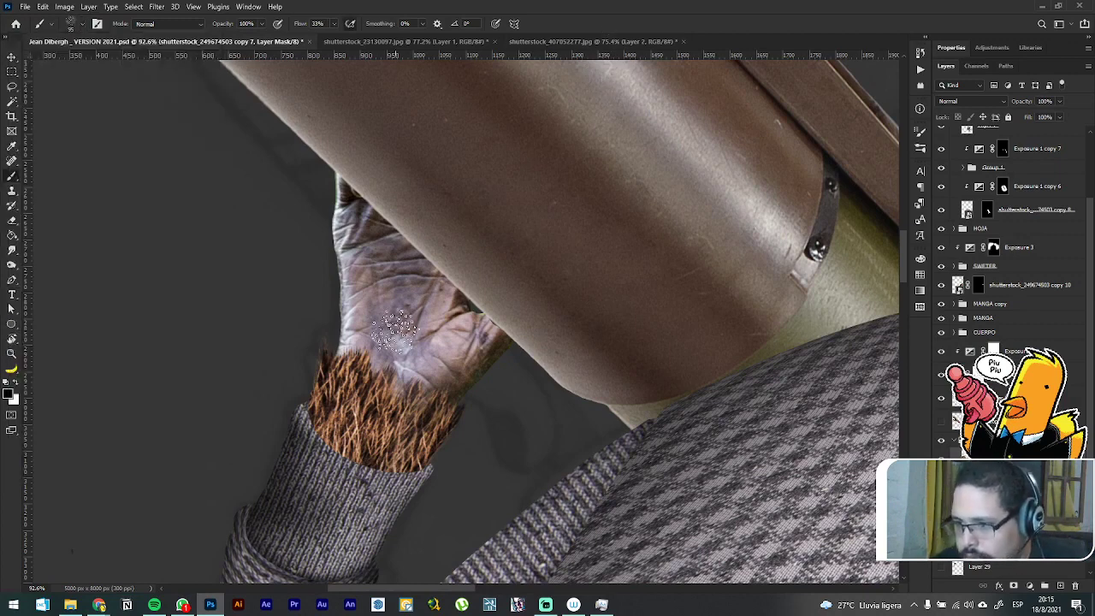
# Step: Reveal fur up the hand's outer edge by painting white on the wrist fur mask with the brush reduced to 45 px
pyautogui.press('[')
pyautogui.press('[')
pyautogui.press('[')
pyautogui.press('[')
pyautogui.press('[')
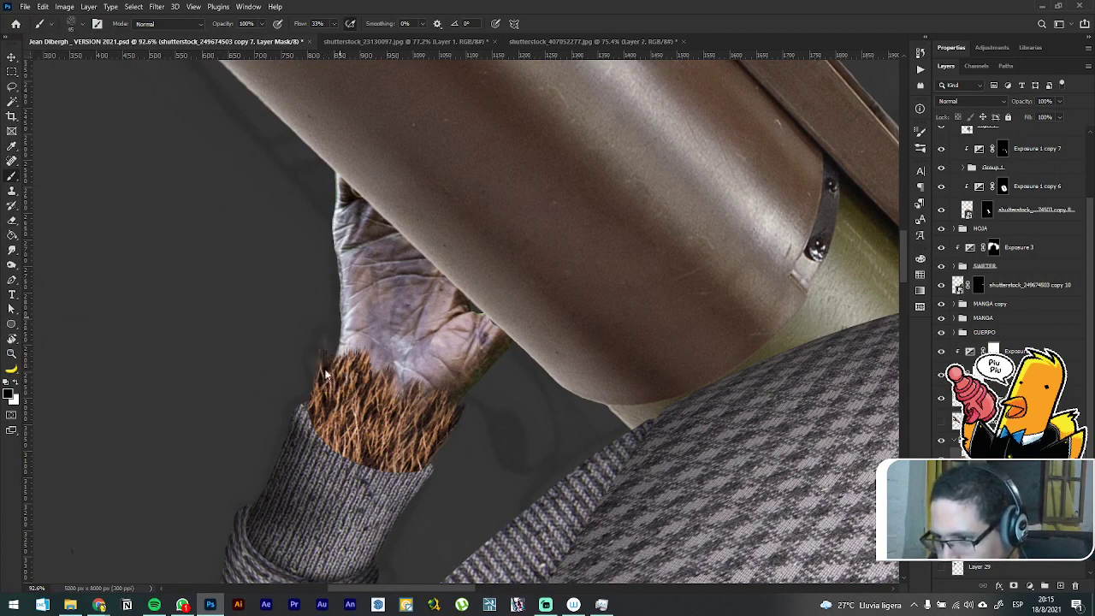
pyautogui.press('x')
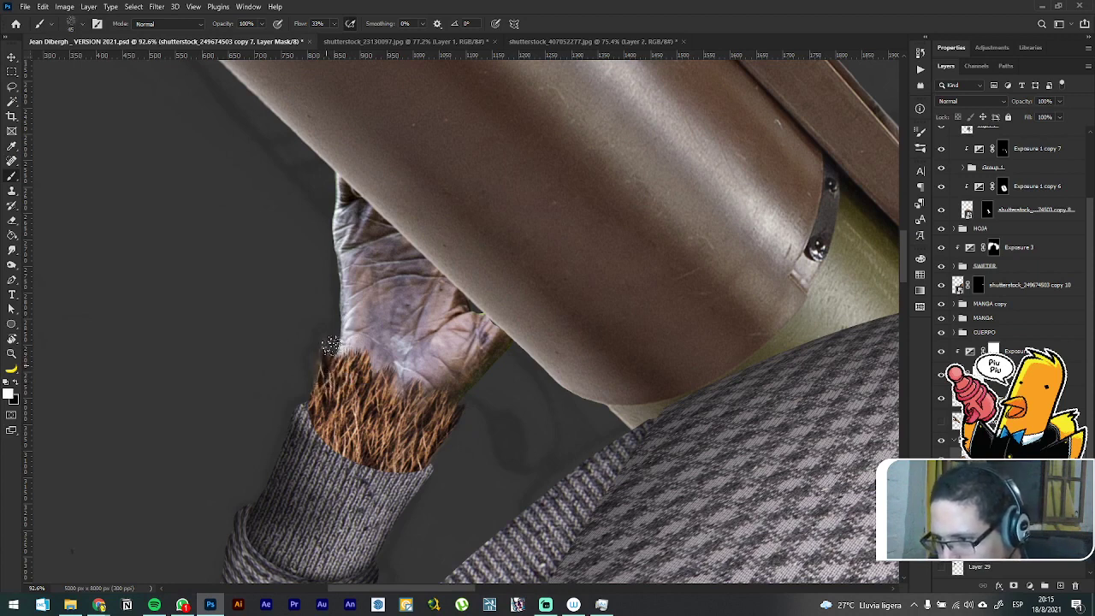
pyautogui.moveTo(331, 344)
pyautogui.mouseDown()
pyautogui.moveTo(342, 359)
pyautogui.moveTo(335, 315)
pyautogui.moveTo(330, 348)
pyautogui.moveTo(328, 264)
pyautogui.moveTo(336, 320)
pyautogui.moveTo(341, 280)
pyautogui.mouseUp()
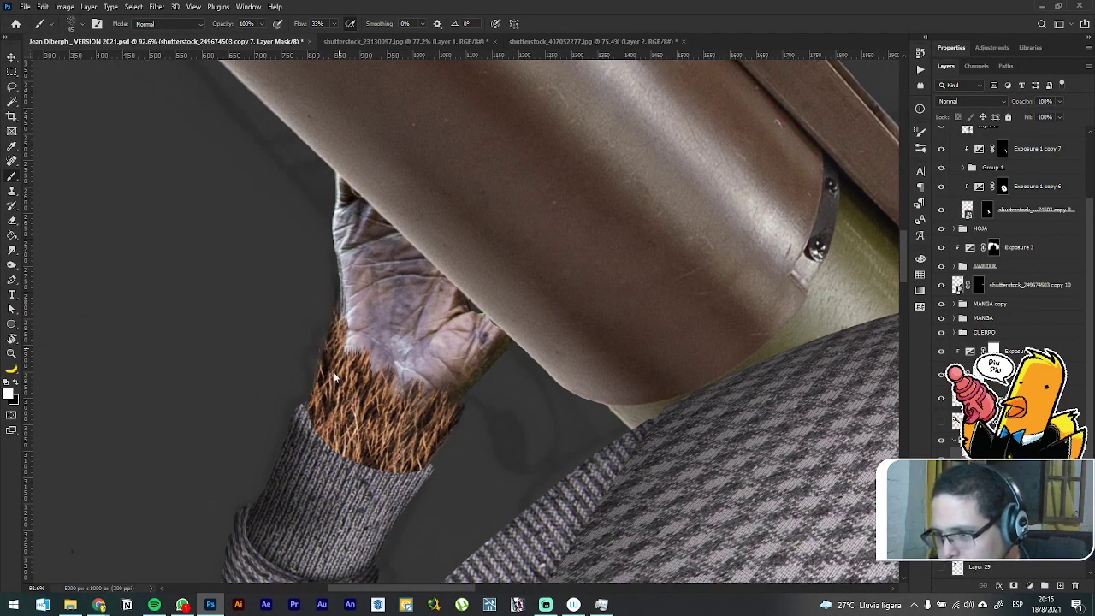
# Step: Reshape the fur along the base of the palm by painting black and white on the wrist fur mask for a softer transition
pyautogui.press('x')
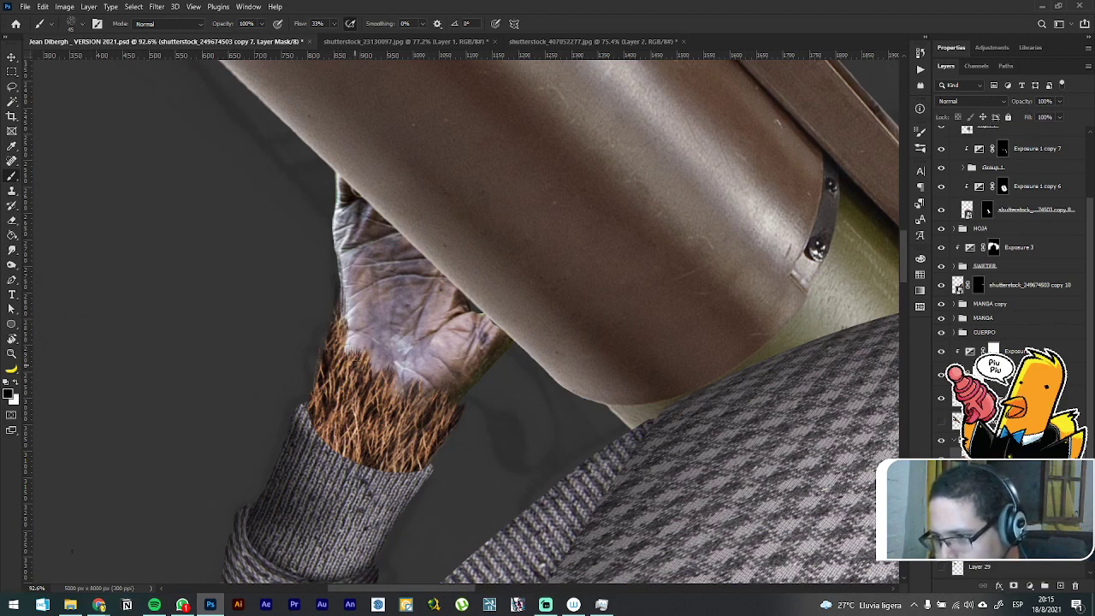
pyautogui.moveTo(357, 366)
pyautogui.mouseDown()
pyautogui.moveTo(409, 393)
pyautogui.moveTo(387, 395)
pyautogui.moveTo(363, 370)
pyautogui.mouseUp()
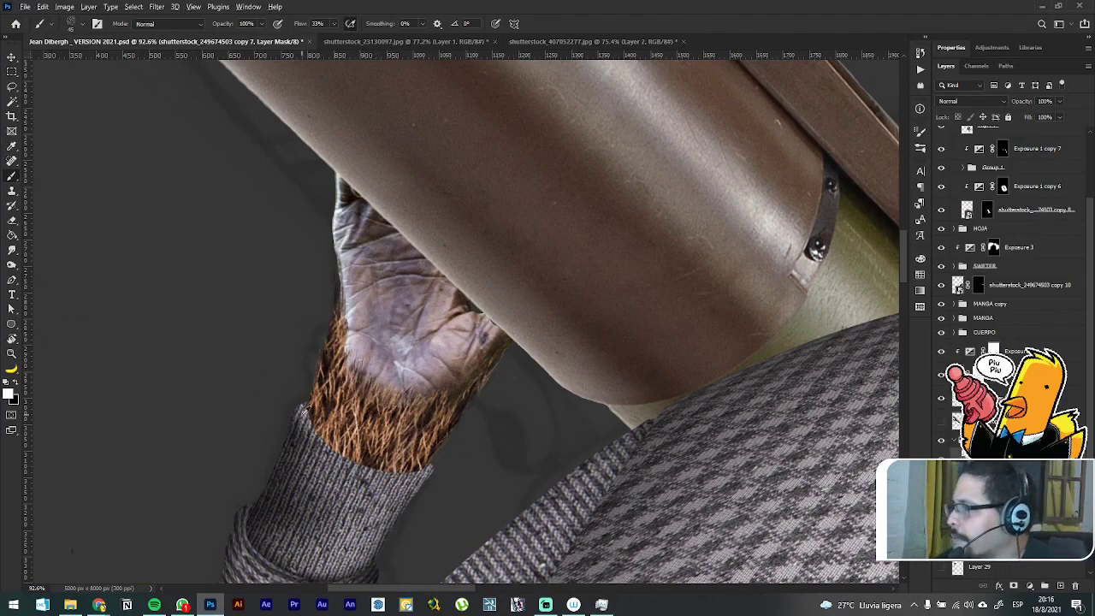
pyautogui.scroll(-6, 375, 405)
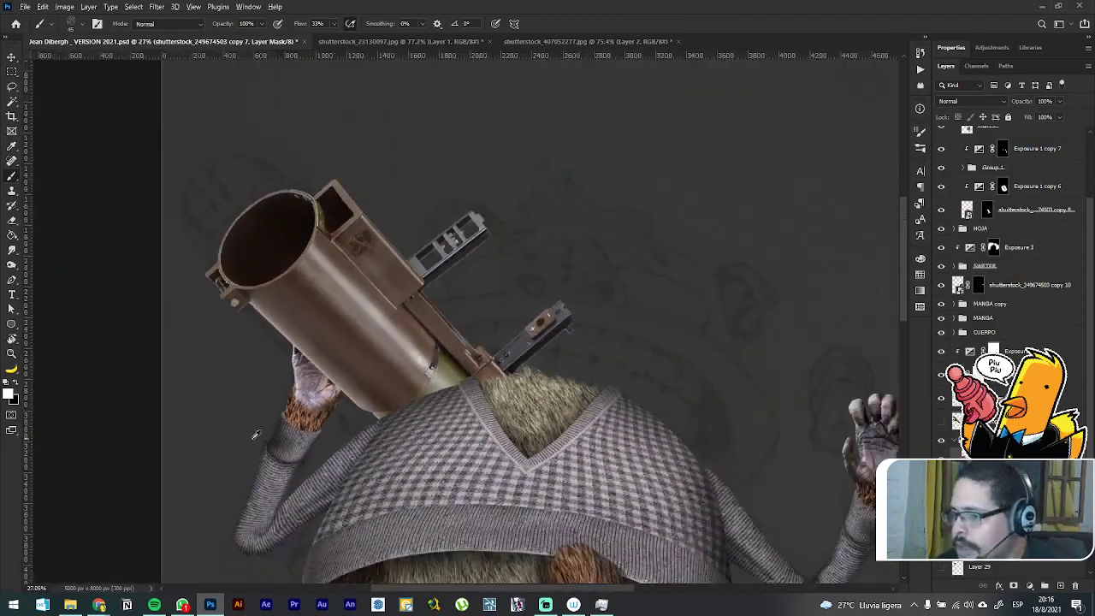
pyautogui.scroll(6, 256, 435)
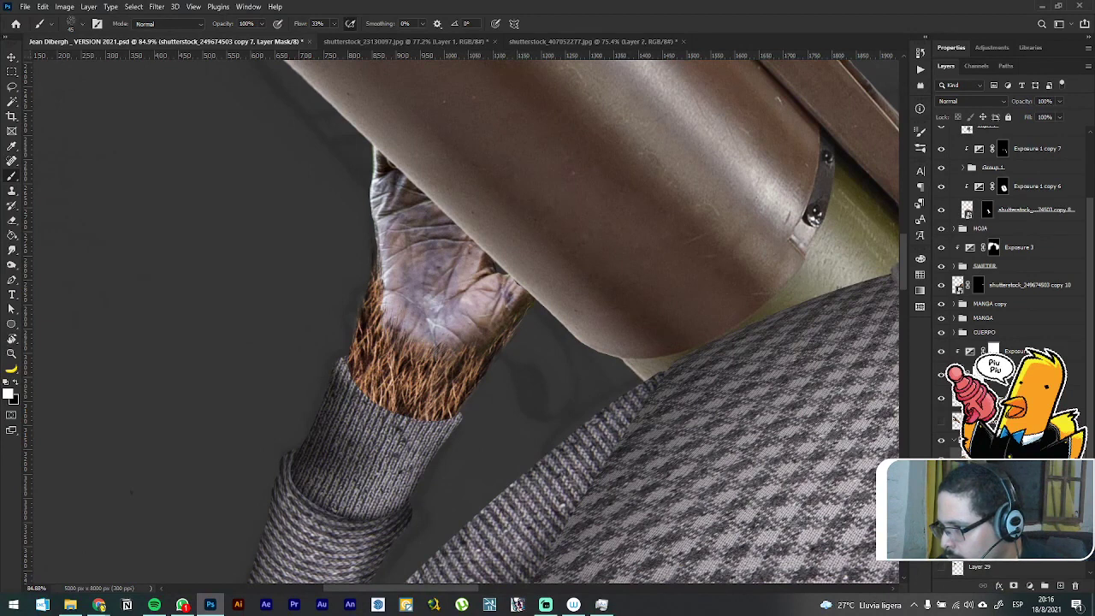
# Step: Duplicate Layer 31 and place the copy above the weapon layer, unclipped, so the hand overlaps the barrel
pyautogui.click(1027, 398)
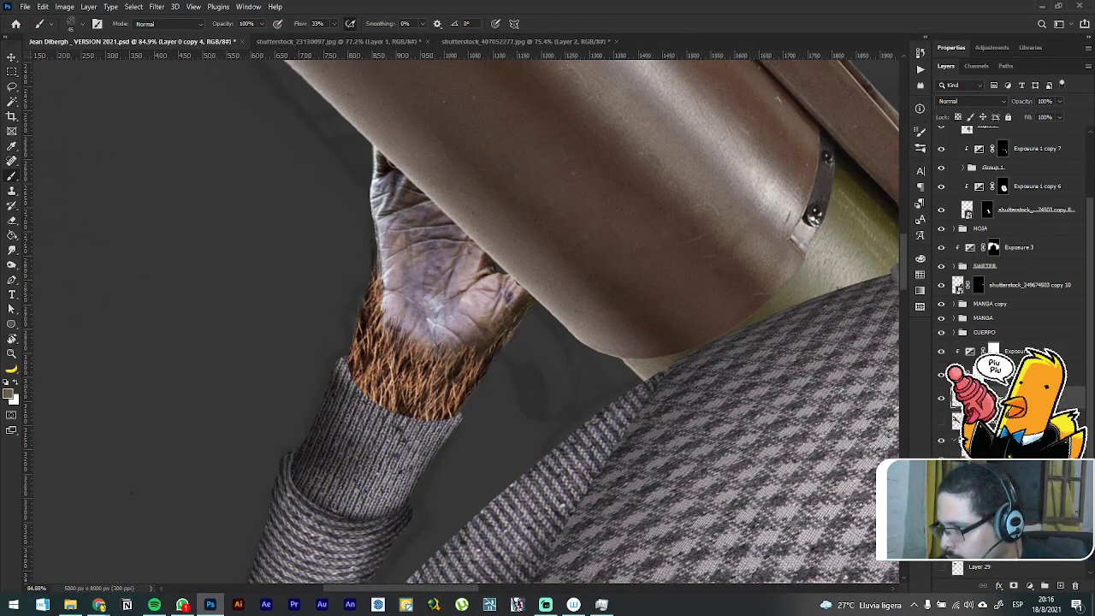
pyautogui.hotkey('alt', '[')
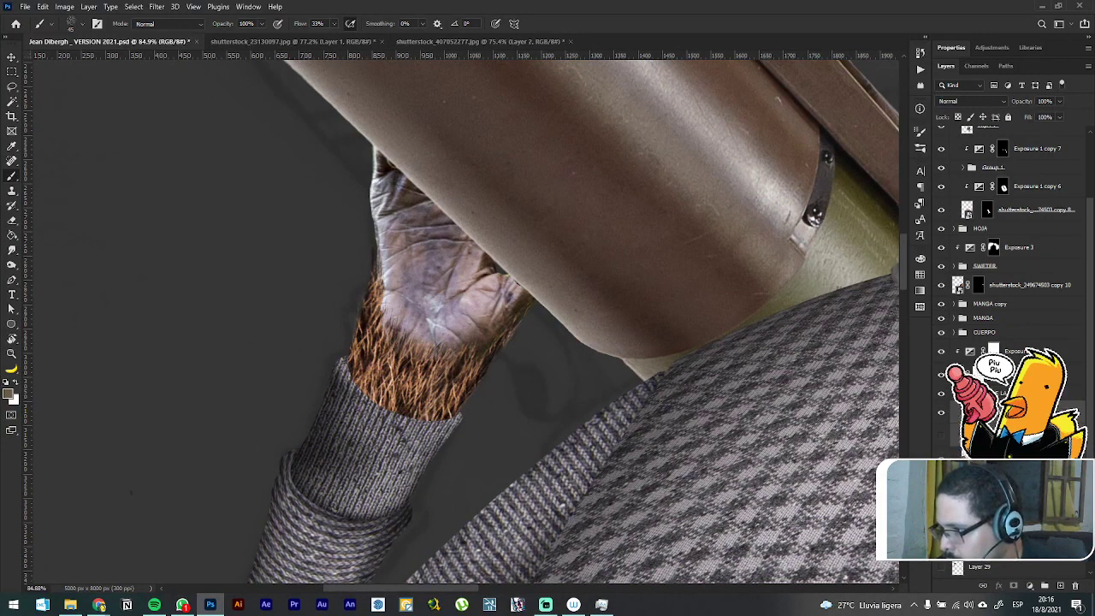
pyautogui.hotkey('alt', '[')
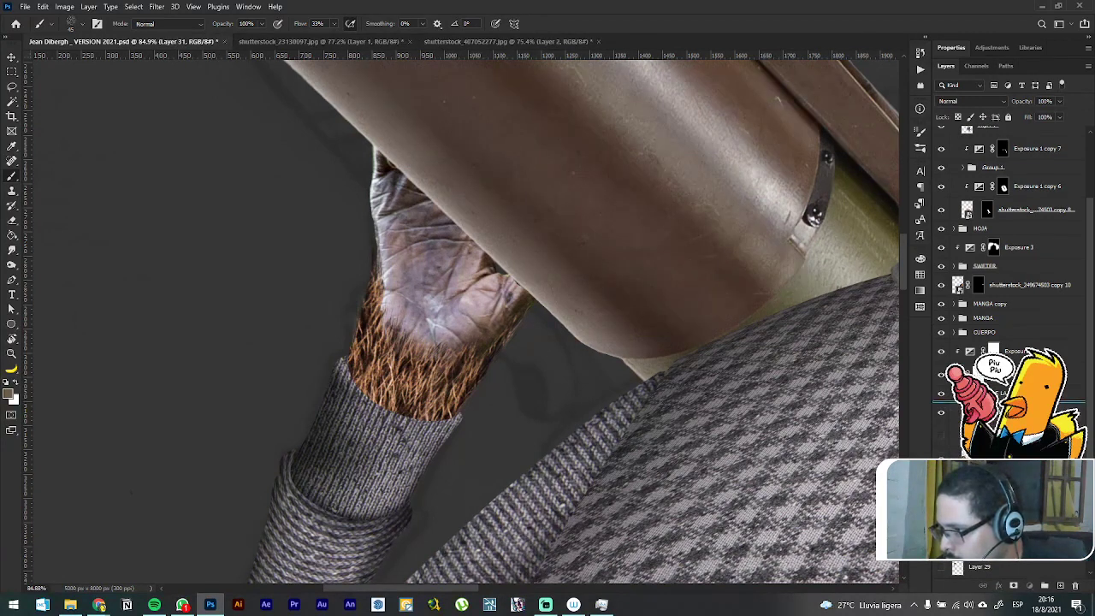
pyautogui.hotkey('ctrl', 'j')
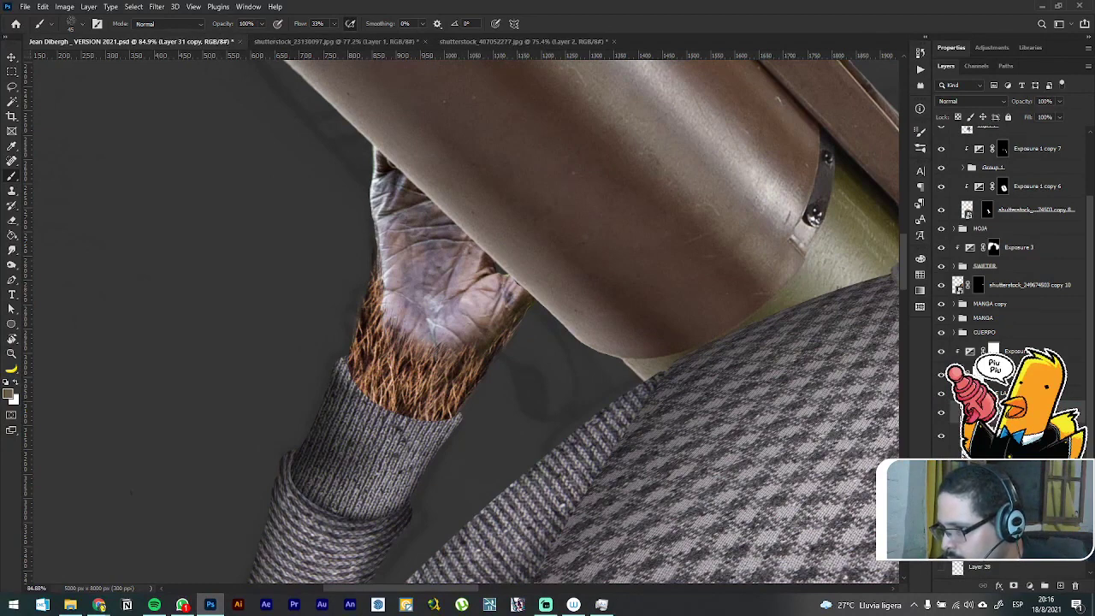
pyautogui.hotkey('ctrl', 'alt', 'g')
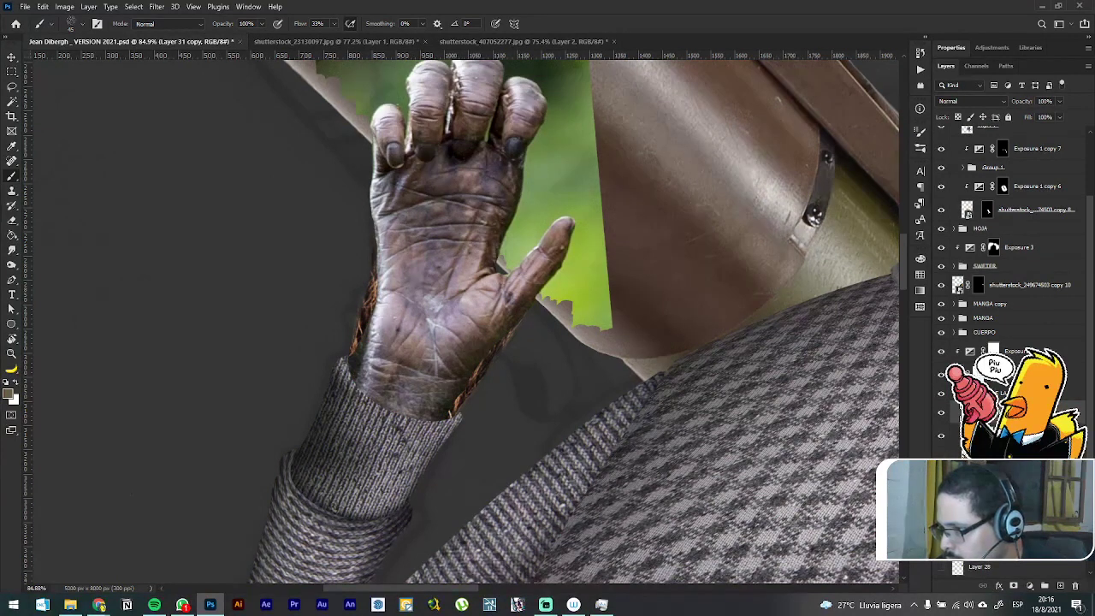
# Step: Mask out the fingers and most of the green background on the Layer 31 copy mask with a solid 45 px brush, keeping the thumb
pyautogui.hotkey('ctrl', '\\')
pyautogui.scroll(3, 1010, 282)
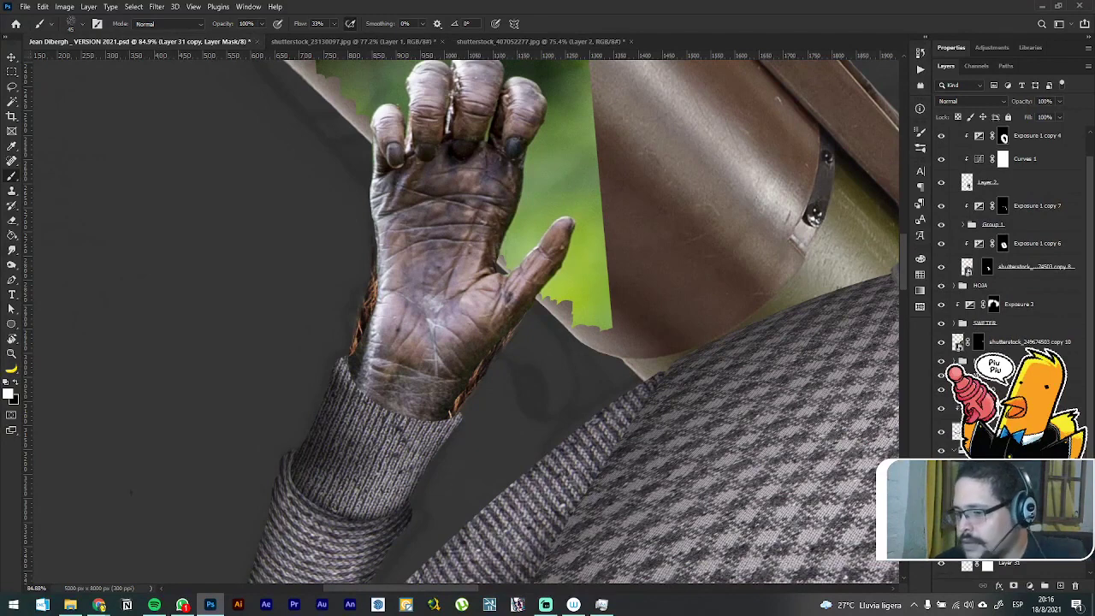
pyautogui.scroll(3, 561, 206)
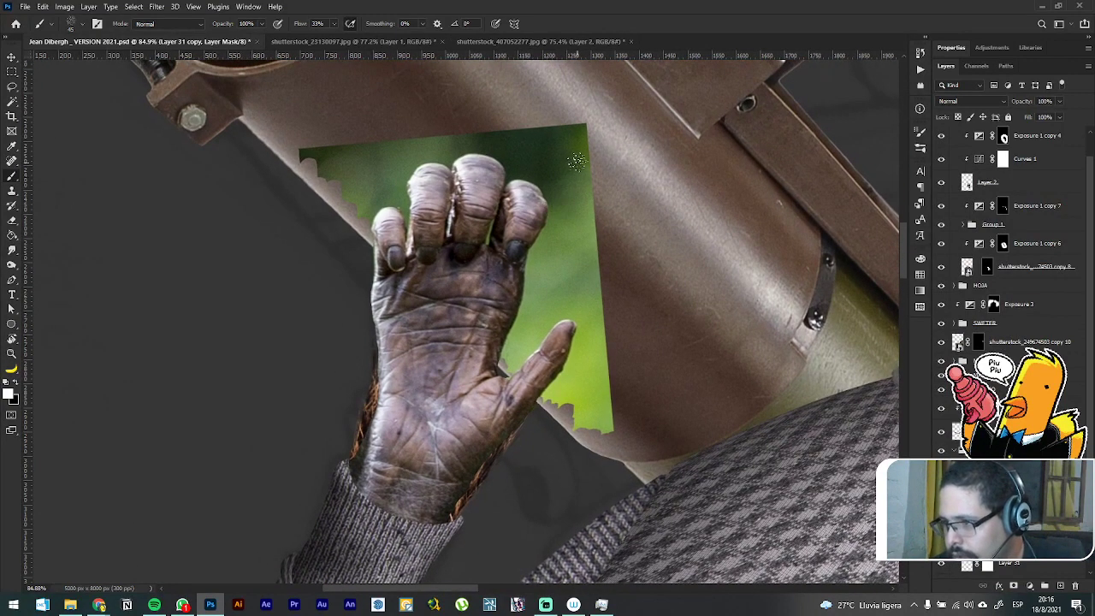
pyautogui.rightClick(553, 176)
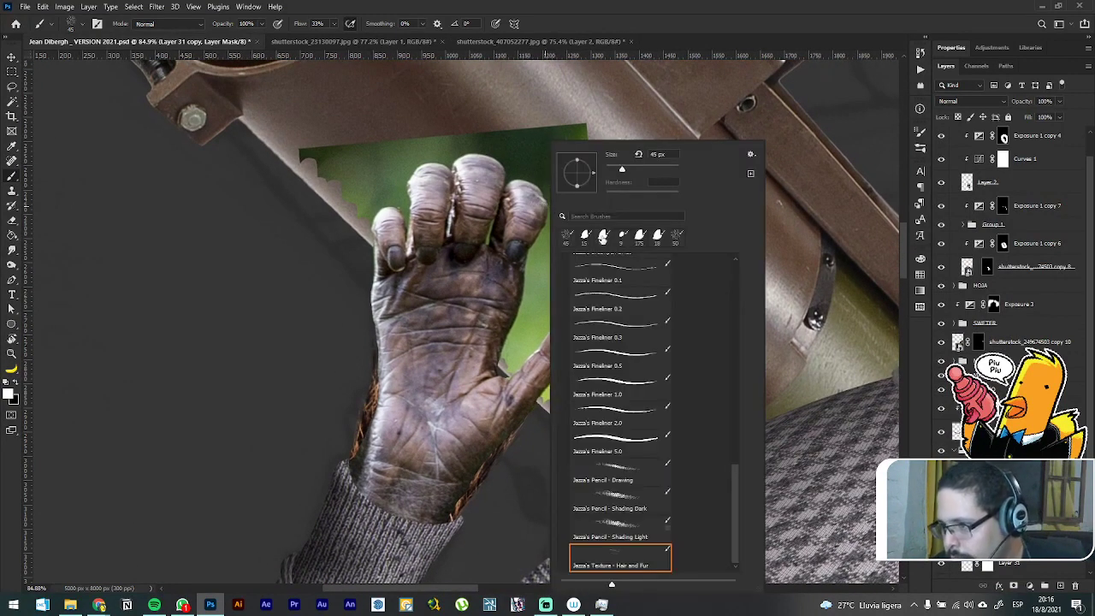
pyautogui.click(559, 128)
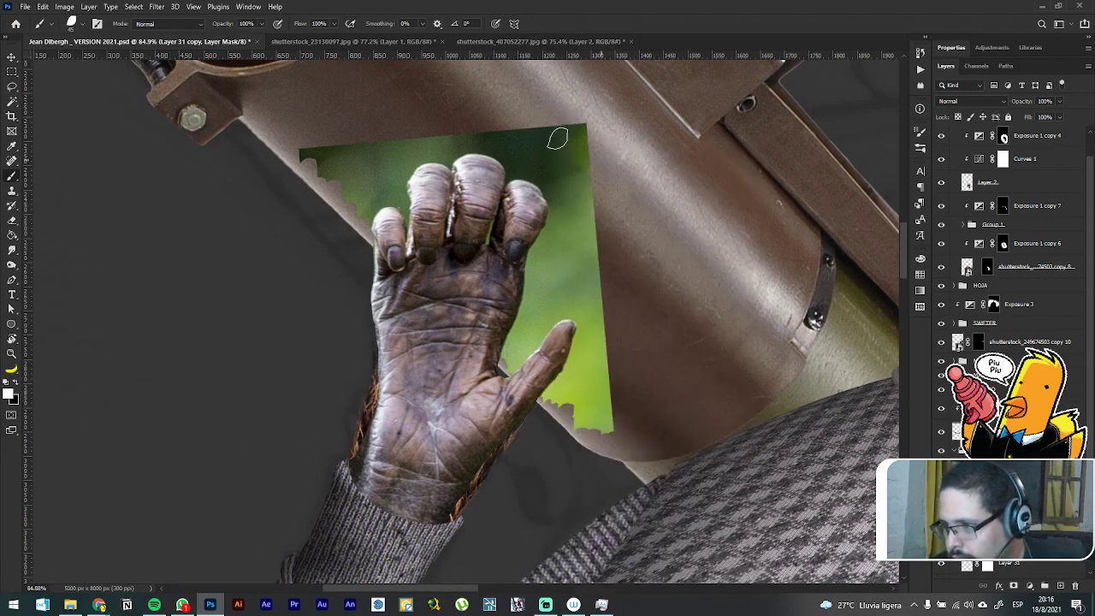
pyautogui.moveTo(603, 154)
pyautogui.mouseDown()
pyautogui.moveTo(512, 105)
pyautogui.moveTo(467, 114)
pyautogui.moveTo(466, 134)
pyautogui.moveTo(390, 124)
pyautogui.moveTo(397, 155)
pyautogui.moveTo(356, 139)
pyautogui.moveTo(344, 154)
pyautogui.moveTo(402, 221)
pyautogui.moveTo(423, 274)
pyautogui.moveTo(402, 253)
pyautogui.moveTo(420, 281)
pyautogui.moveTo(400, 272)
pyautogui.moveTo(417, 304)
pyautogui.moveTo(396, 285)
pyautogui.moveTo(402, 260)
pyautogui.moveTo(475, 344)
pyautogui.moveTo(498, 335)
pyautogui.moveTo(491, 354)
pyautogui.moveTo(503, 359)
pyautogui.moveTo(510, 304)
pyautogui.moveTo(490, 314)
pyautogui.moveTo(492, 291)
pyautogui.moveTo(478, 313)
pyautogui.moveTo(477, 284)
pyautogui.mouseUp()
pyautogui.moveTo(601, 379)
pyautogui.mouseDown()
pyautogui.moveTo(625, 395)
pyautogui.moveTo(595, 449)
pyautogui.moveTo(609, 367)
pyautogui.moveTo(559, 415)
pyautogui.moveTo(588, 390)
pyautogui.moveTo(580, 404)
pyautogui.moveTo(629, 422)
pyautogui.moveTo(608, 393)
pyautogui.mouseUp()
# Step: Paint out the green patch surrounding the thumb on the Layer 31 copy mask with a smaller brush, following the thumb's outline closely
pyautogui.hotkey('ctrl', 'space')
pyautogui.press('[')
pyautogui.press('[')
pyautogui.press('[')
pyautogui.press('[')
pyautogui.press('[')
pyautogui.press('[')
pyautogui.press('[')
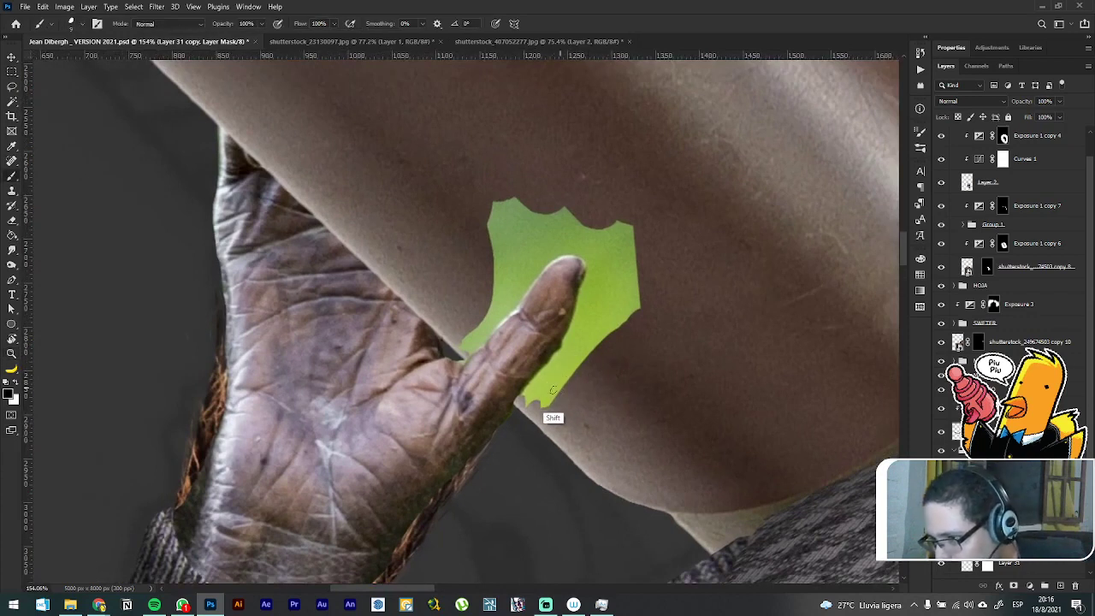
pyautogui.moveTo(548, 395)
pyautogui.mouseDown()
pyautogui.moveTo(569, 349)
pyautogui.moveTo(604, 256)
pyautogui.moveTo(562, 379)
pyautogui.moveTo(587, 367)
pyautogui.moveTo(639, 261)
pyautogui.moveTo(612, 229)
pyautogui.moveTo(605, 238)
pyautogui.moveTo(592, 205)
pyautogui.mouseUp()
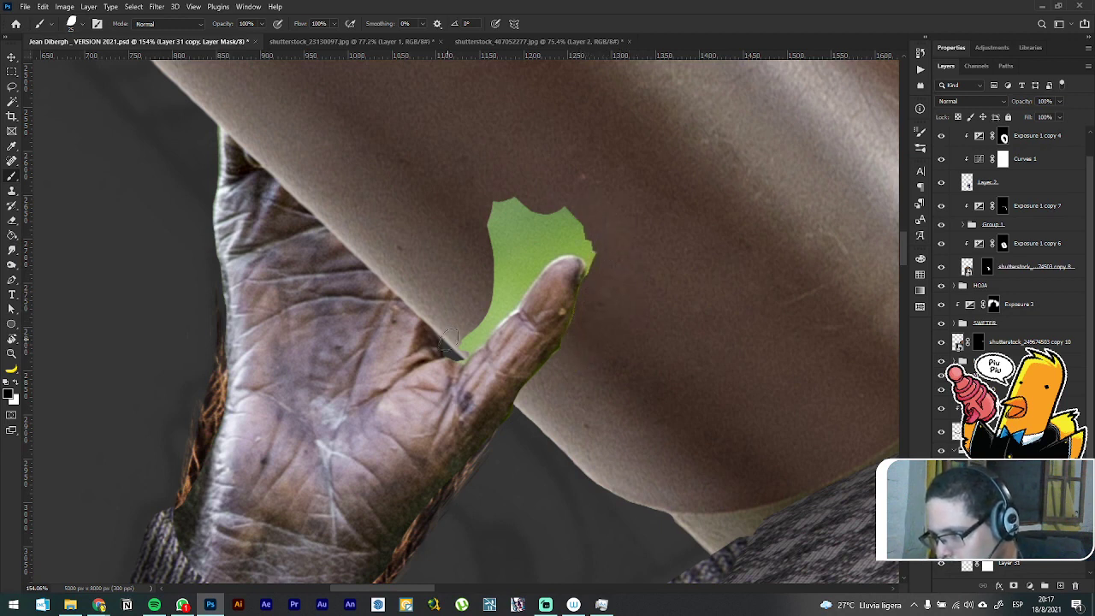
pyautogui.moveTo(449, 340)
pyautogui.mouseDown()
pyautogui.moveTo(549, 250)
pyautogui.moveTo(578, 243)
pyautogui.moveTo(597, 259)
pyautogui.moveTo(549, 226)
pyautogui.moveTo(562, 217)
pyautogui.moveTo(486, 312)
pyautogui.moveTo(504, 268)
pyautogui.moveTo(495, 274)
pyautogui.moveTo(491, 210)
pyautogui.moveTo(480, 244)
pyautogui.moveTo(481, 196)
pyautogui.mouseUp()
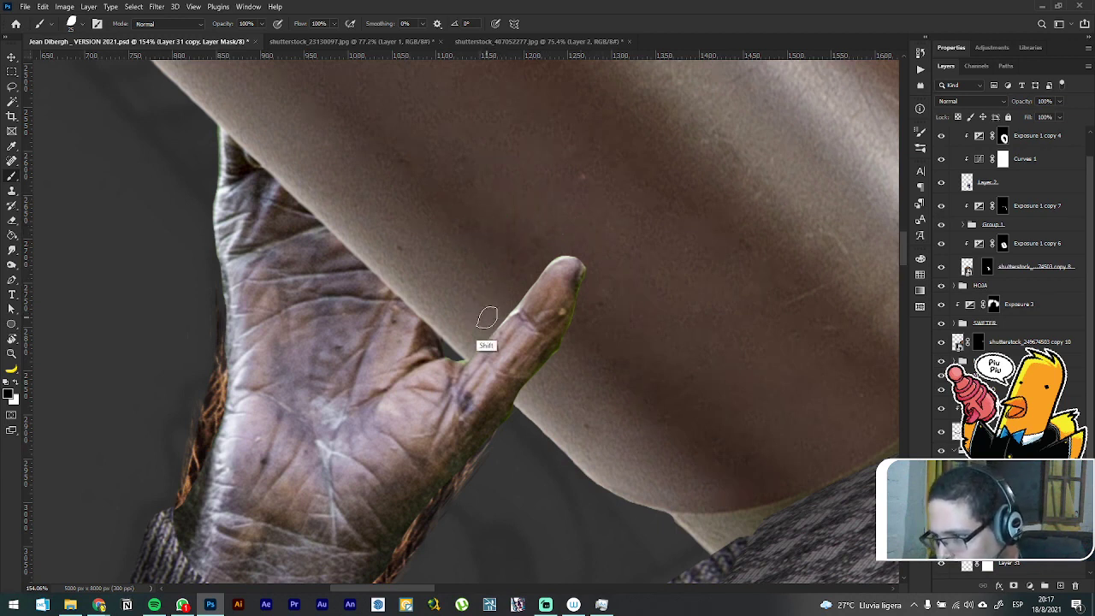
# Step: Clean the green fringe along the thumb on the Layer 31 copy mask with a 10 px brush, and select the Layer 31 mask
pyautogui.press('[')
pyautogui.press('[')
pyautogui.press('[')
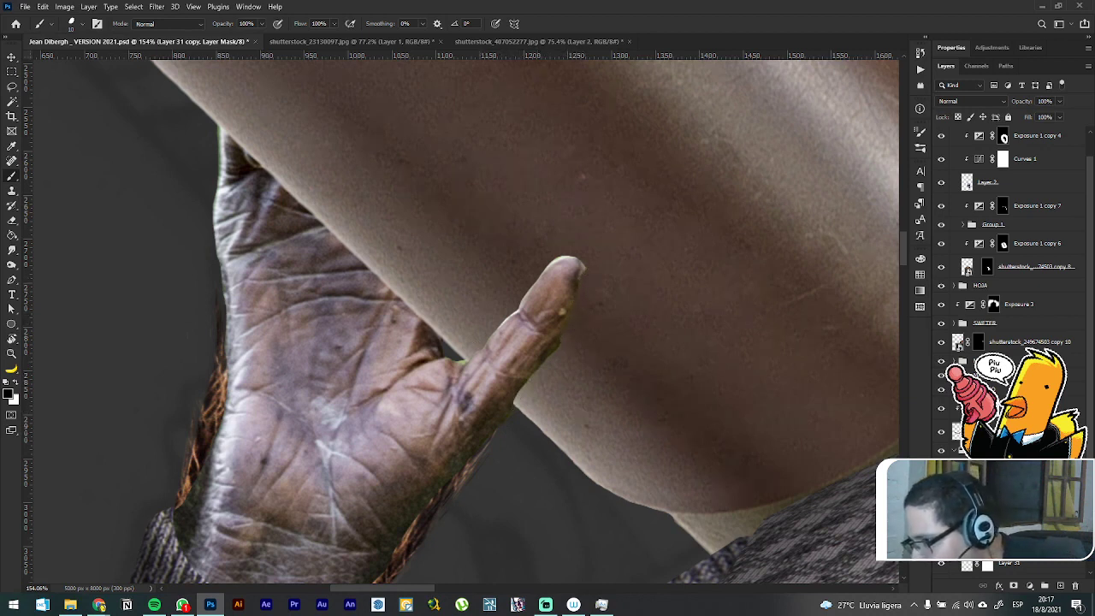
pyautogui.click(988, 565)
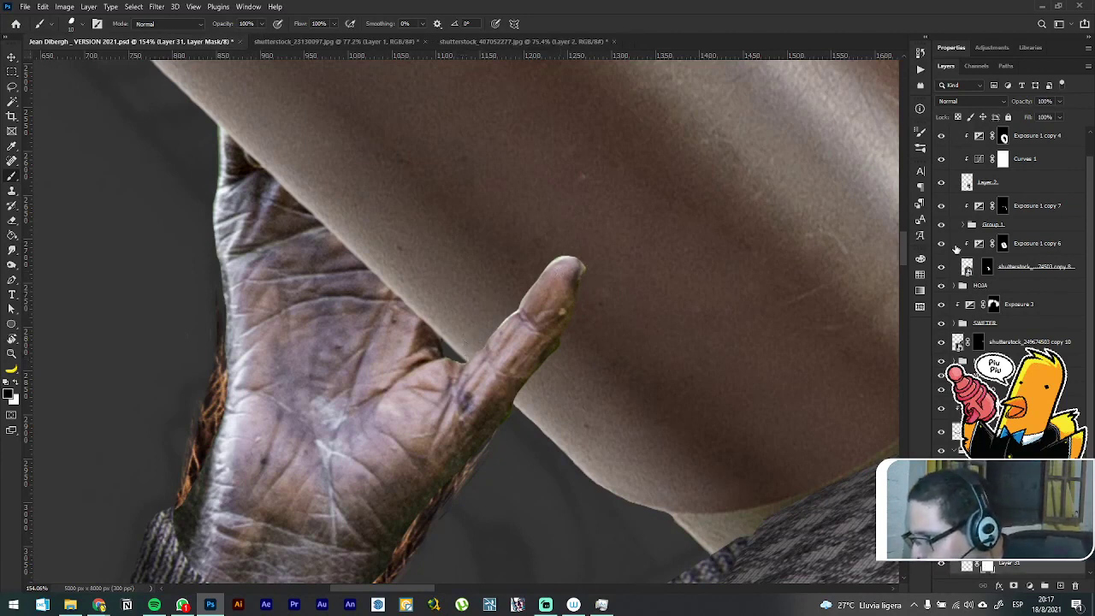
# Step: Duplicate the Exposure 2 adjustment directly above the MANO DE LA IZQUIERDA group and clip the copy to that group
pyautogui.scroll(-1, 1009, 257)
pyautogui.scroll(-1, 1009, 257)
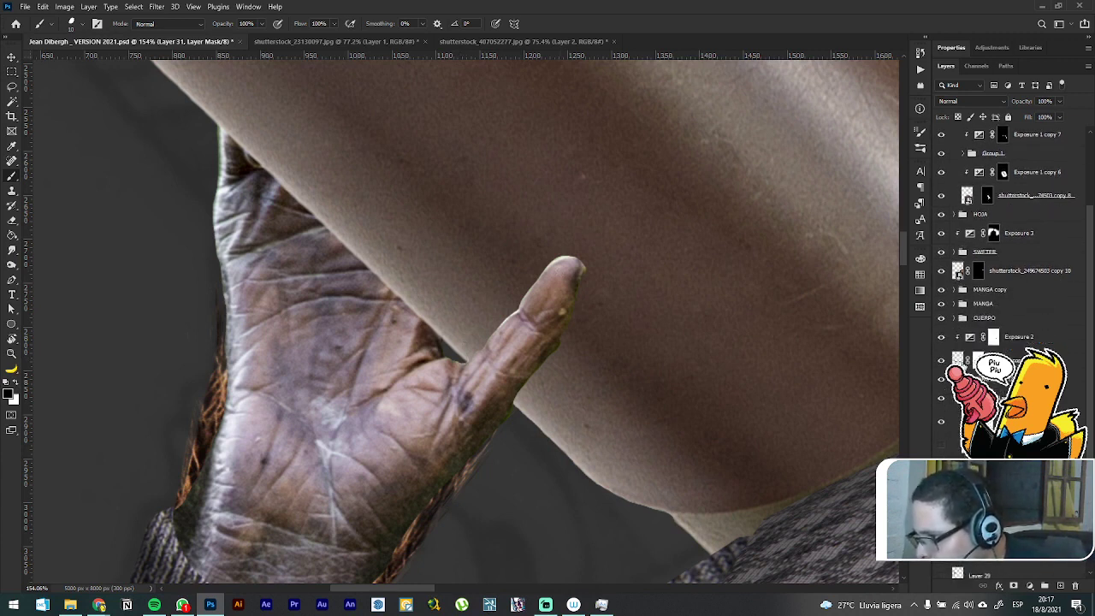
pyautogui.click(953, 379)
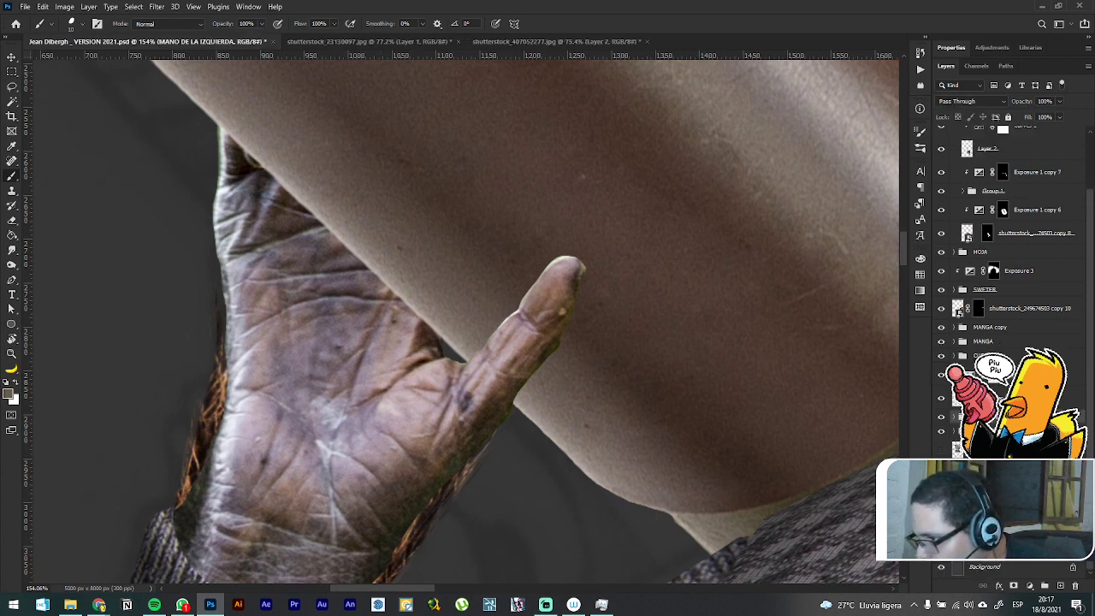
pyautogui.keyDown('alt'); pyautogui.moveTo(993, 394); pyautogui.dragTo(991, 411); pyautogui.keyUp('alt')
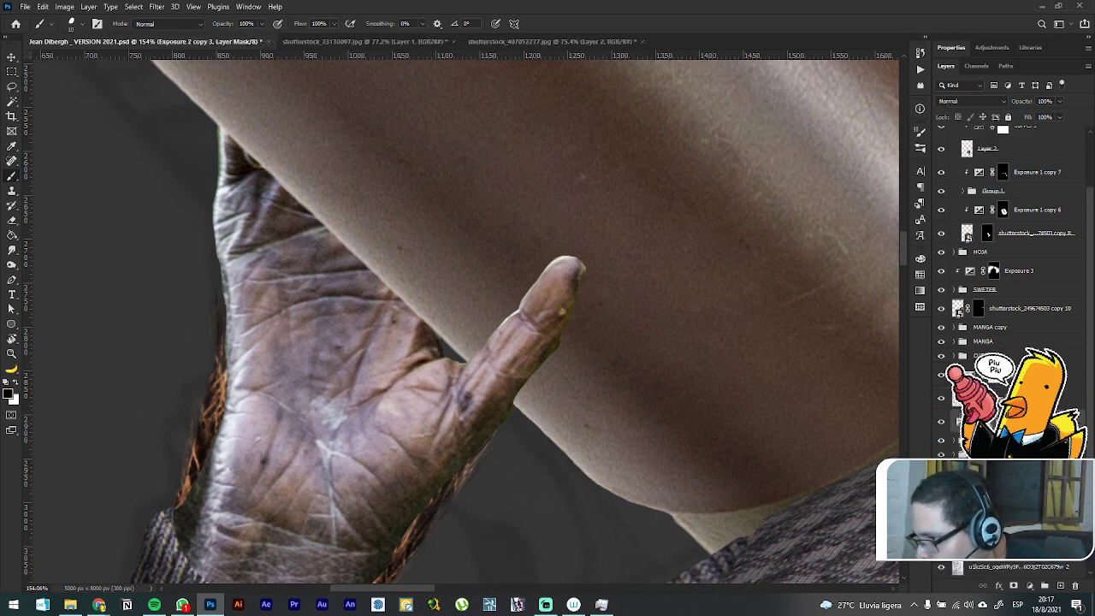
pyautogui.rightClick(1030, 421)
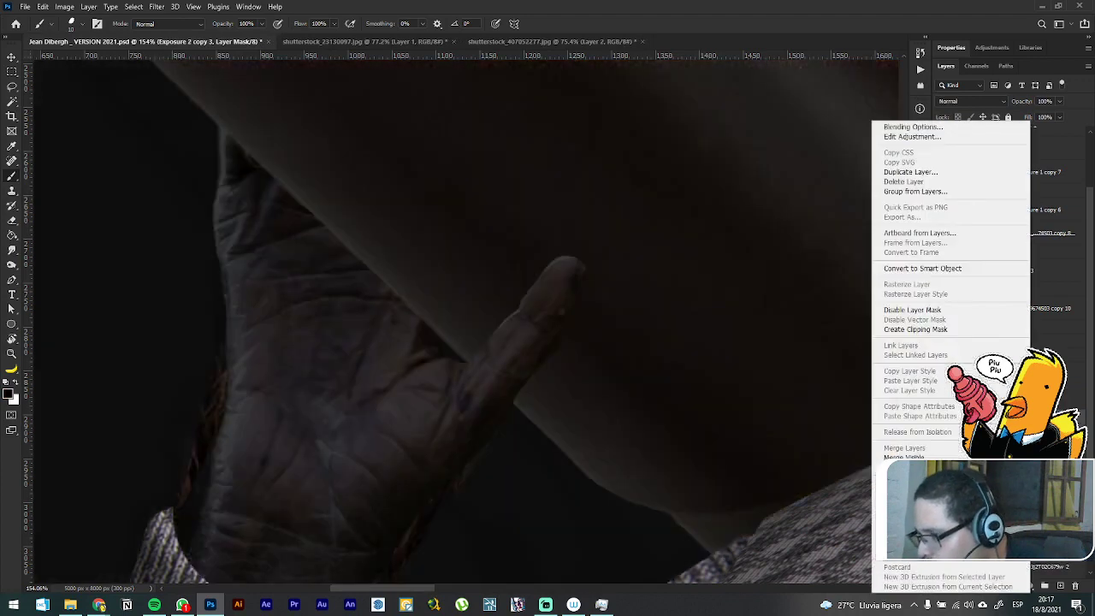
pyautogui.click(935, 330)
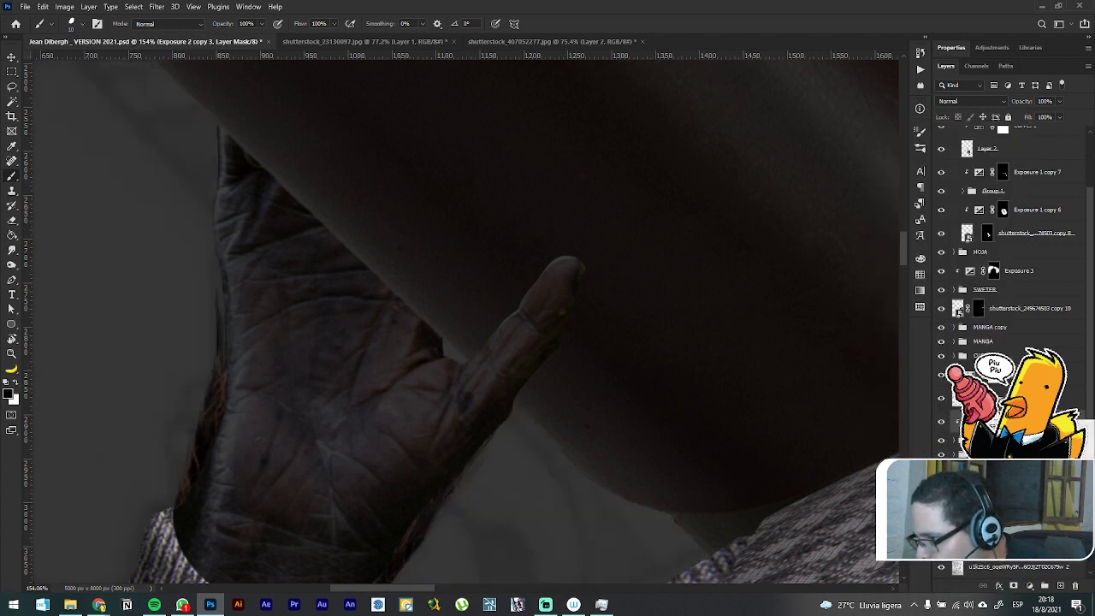
# Step: Give the clipped exposure copy a fresh layer mask and invert it to black
pyautogui.click(970, 421)
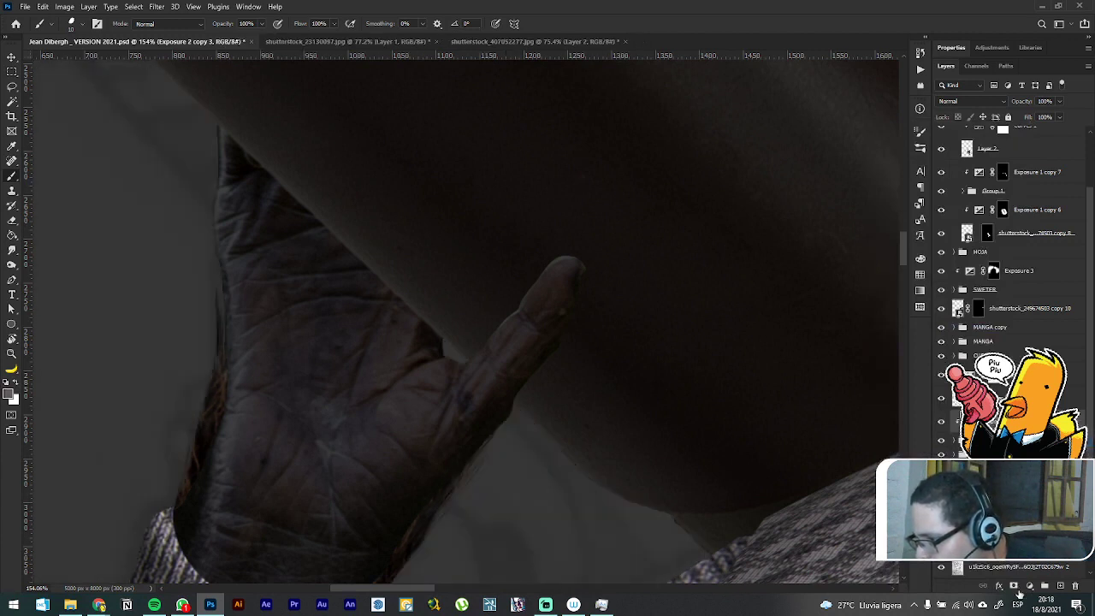
pyautogui.hotkey('ctrl', '\\')
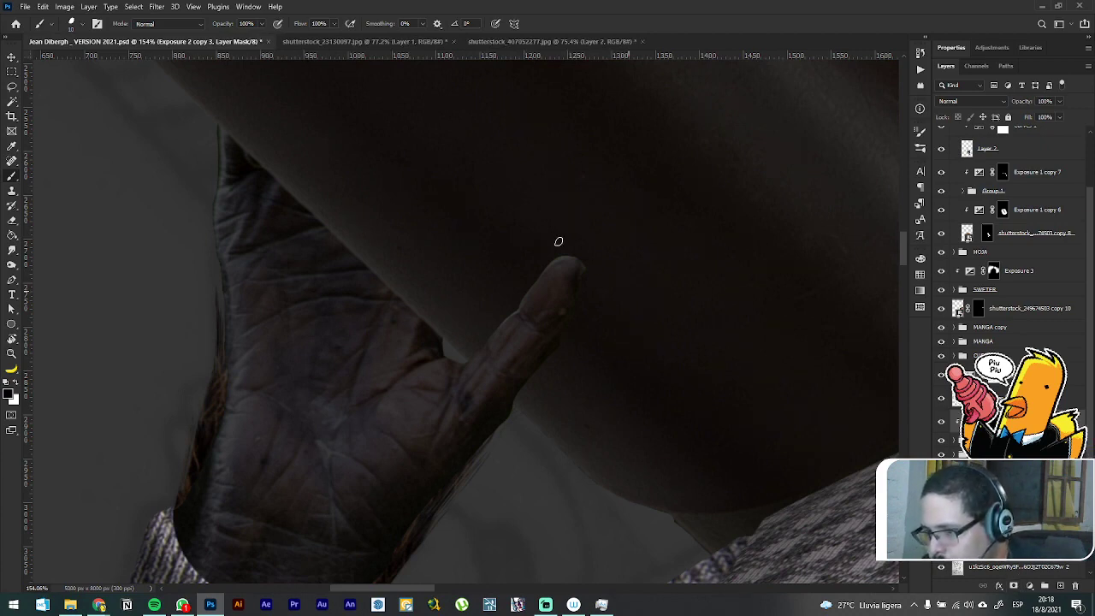
pyautogui.hotkey('ctrl', 'i')
# Step: Choose the Soft Round brush at about 300 px with 0% hardness for painting the exposure mask
pyautogui.scroll(-8, 557, 241)
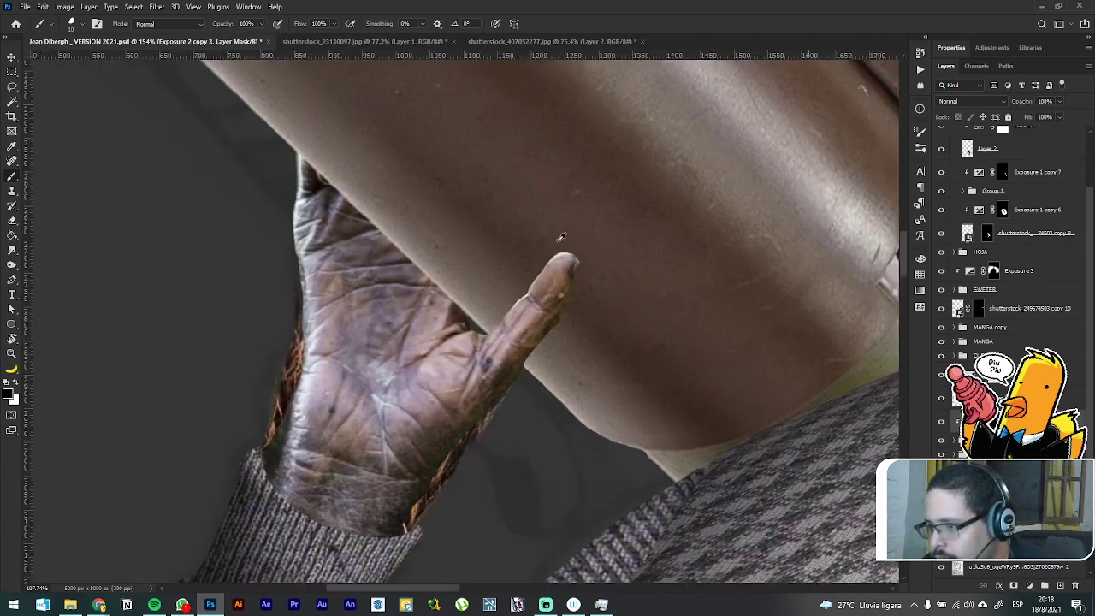
pyautogui.scroll(-4, 558, 242)
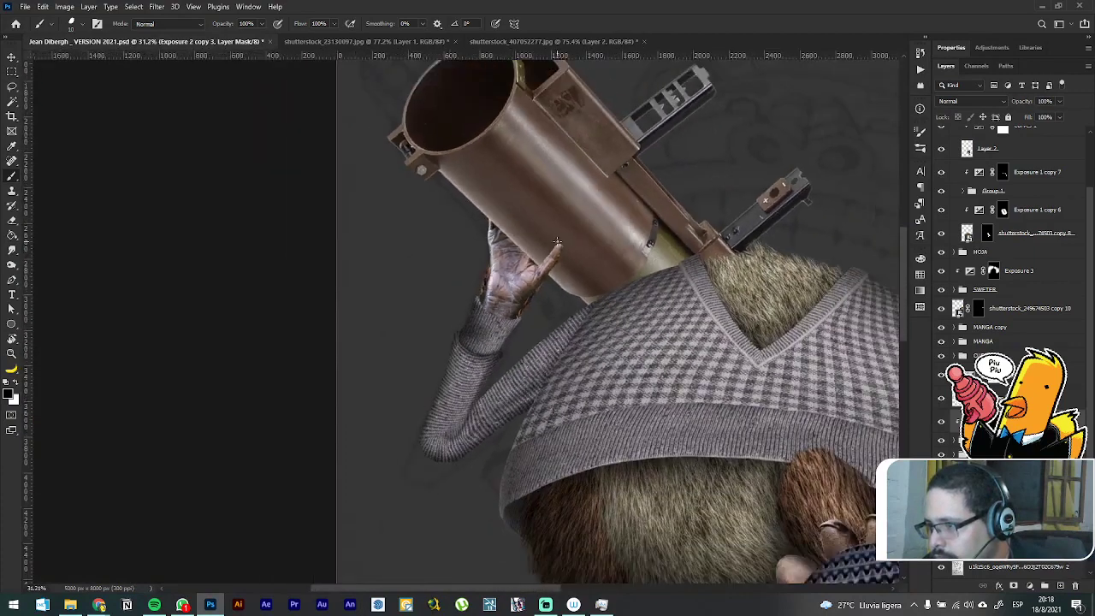
pyautogui.scroll(3, 545, 232)
pyautogui.scroll(3, 541, 234)
pyautogui.scroll(1, 540, 234)
pyautogui.scroll(3, 541, 234)
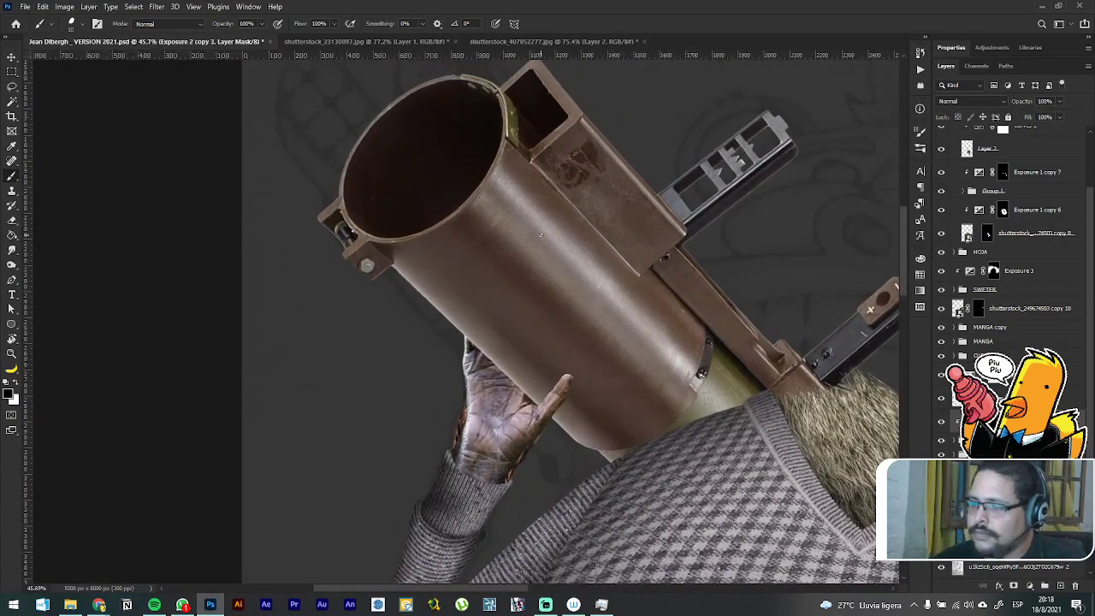
pyautogui.press(']')
pyautogui.press(']')
pyautogui.press(']')
pyautogui.press(']')
pyautogui.press(']')
pyautogui.press(']')
pyautogui.press(']')
pyautogui.press(']')
pyautogui.press(']')
pyautogui.press(']')
pyautogui.press(']')
pyautogui.press(']')
pyautogui.press(']')
pyautogui.press(']')
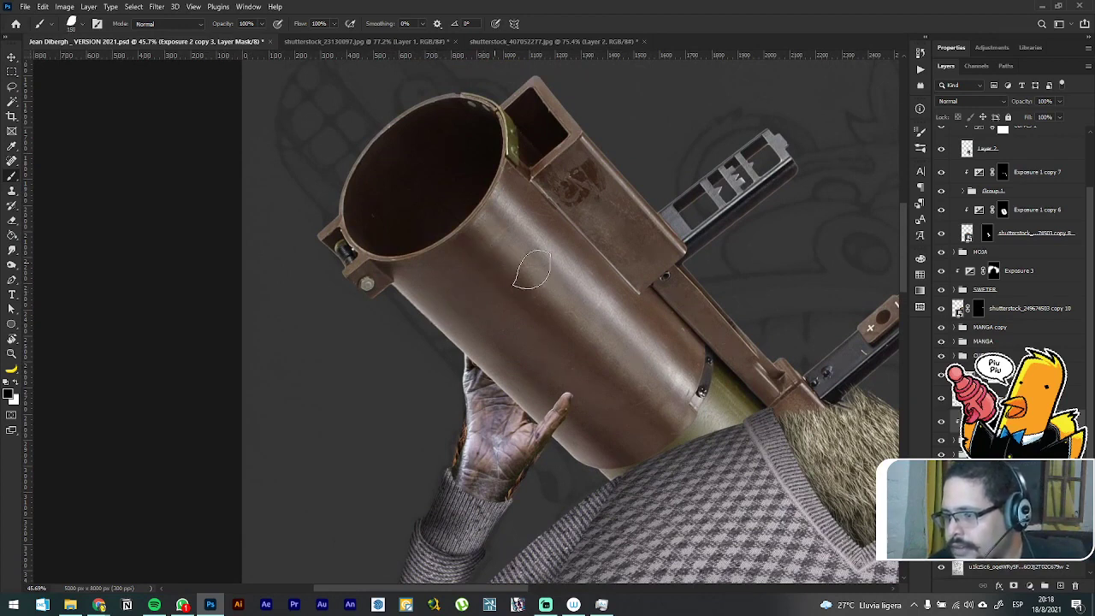
pyautogui.rightClick(518, 289)
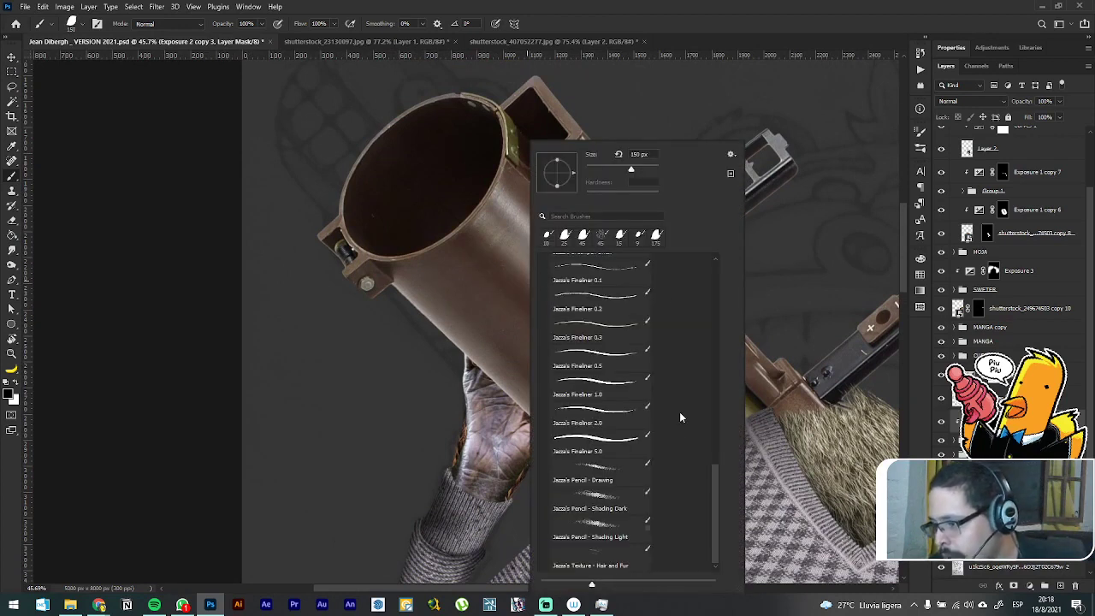
pyautogui.moveTo(712, 498); pyautogui.dragTo(718, 272)
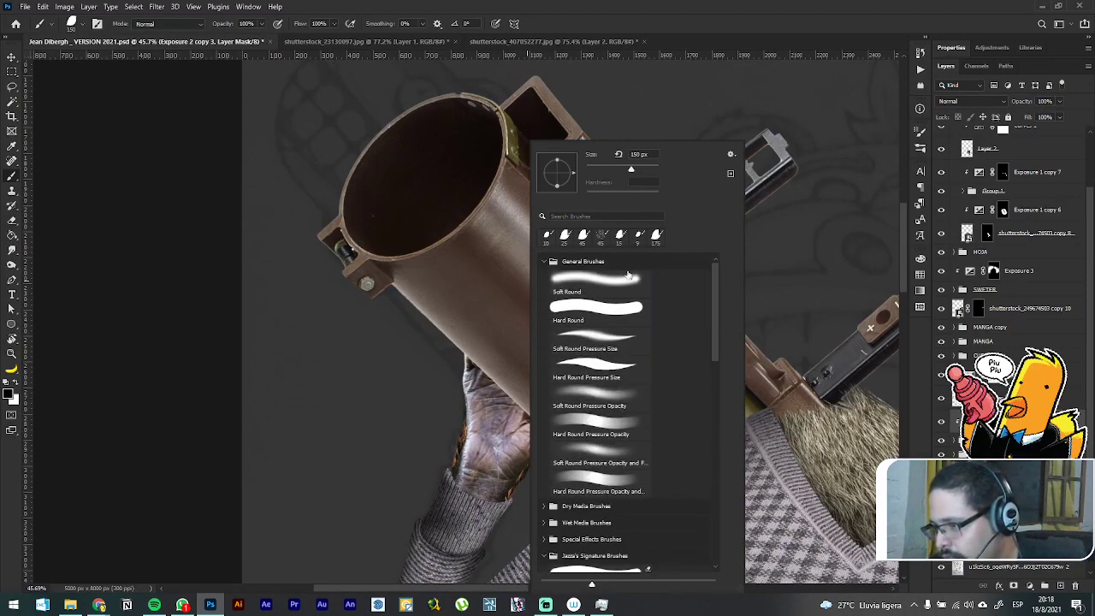
pyautogui.click(625, 288)
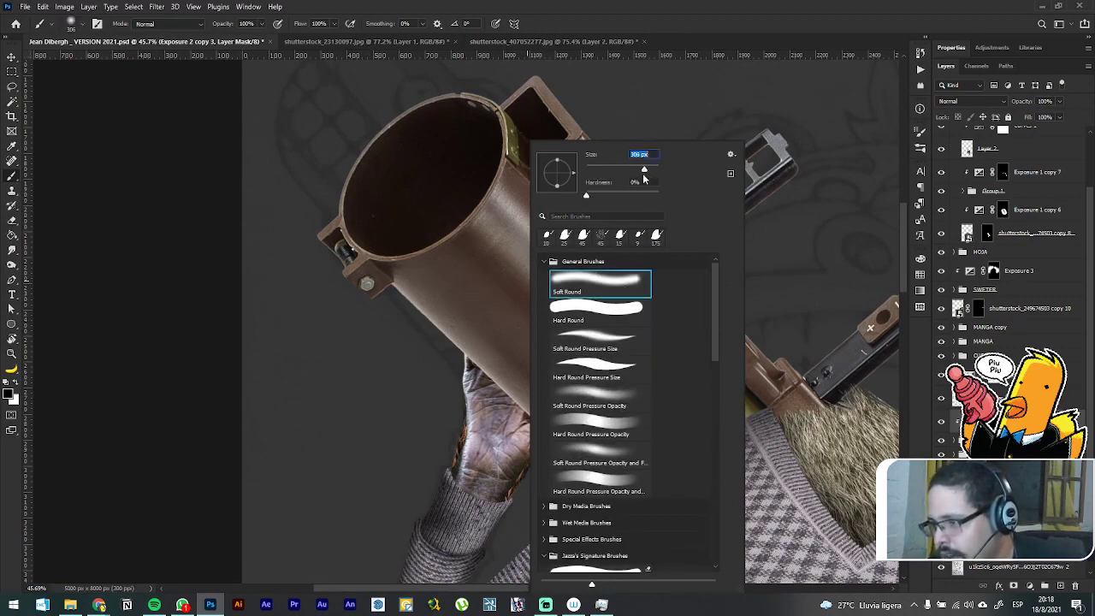
pyautogui.click(682, 23)
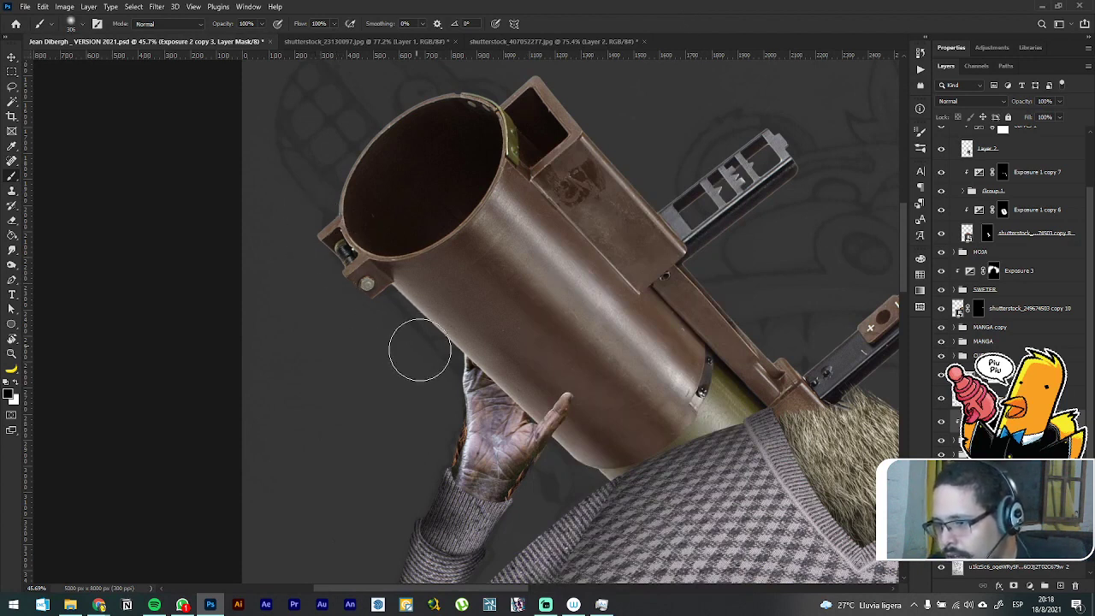
# Step: Paint white on the exposure mask to shade the barrel's lower edge, its mounting bracket and the hand
pyautogui.press('x')
pyautogui.moveTo(377, 315)
pyautogui.mouseDown()
pyautogui.moveTo(327, 253)
pyautogui.moveTo(398, 335)
pyautogui.moveTo(363, 284)
pyautogui.moveTo(616, 503)
pyautogui.moveTo(359, 249)
pyautogui.mouseUp()
pyautogui.moveTo(472, 354)
pyautogui.mouseDown()
pyautogui.moveTo(593, 482)
pyautogui.moveTo(501, 404)
pyautogui.moveTo(520, 436)
pyautogui.moveTo(509, 455)
pyautogui.moveTo(436, 445)
pyautogui.mouseUp()
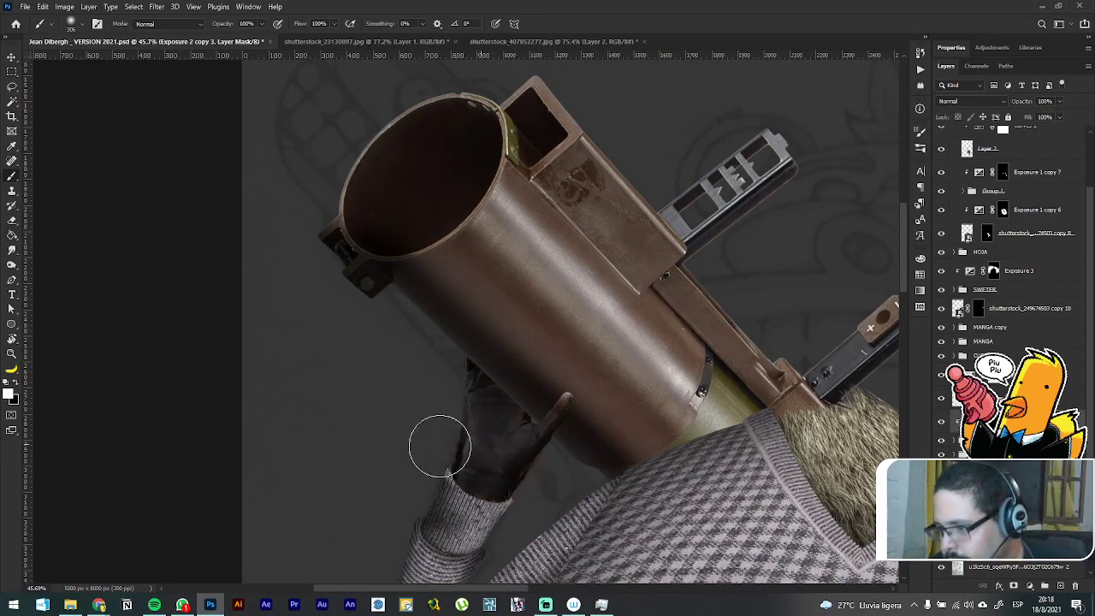
# Step: Paint black on the exposure mask with a 500 px soft brush to brighten the palm again
pyautogui.press(']')
pyautogui.press(']')
pyautogui.press(']')
pyautogui.press(']')
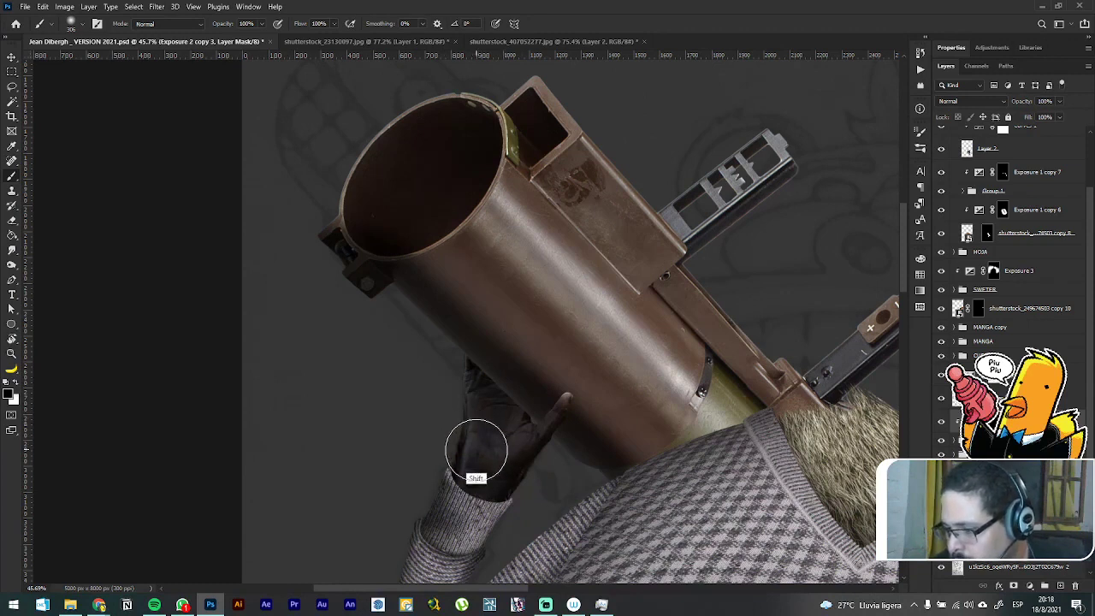
pyautogui.press('x')
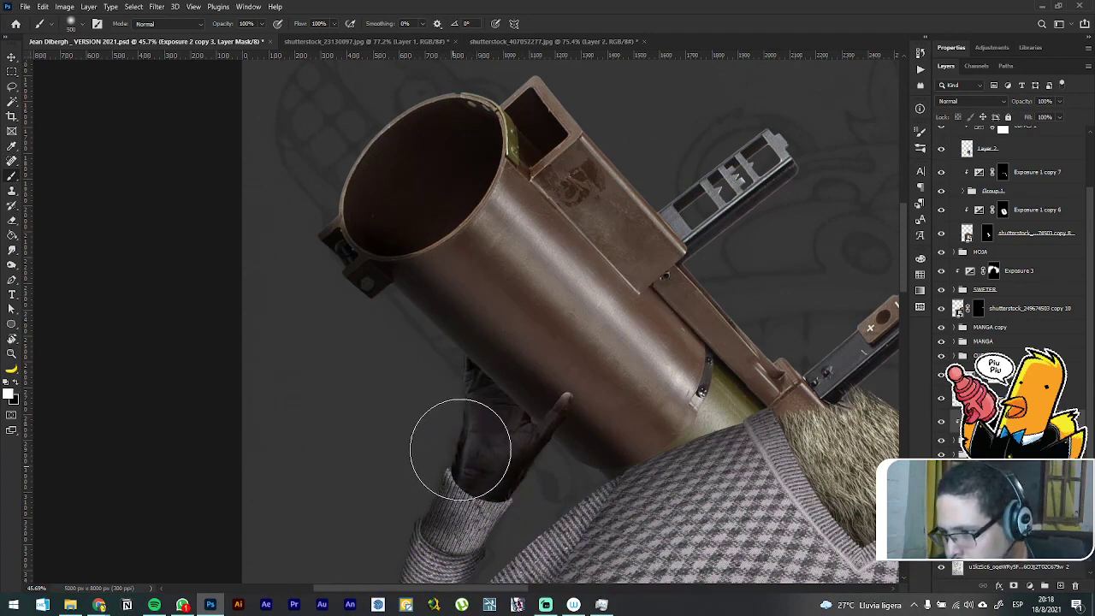
pyautogui.moveTo(455, 457)
pyautogui.mouseDown()
pyautogui.moveTo(452, 472)
pyautogui.moveTo(464, 470)
pyautogui.mouseUp()
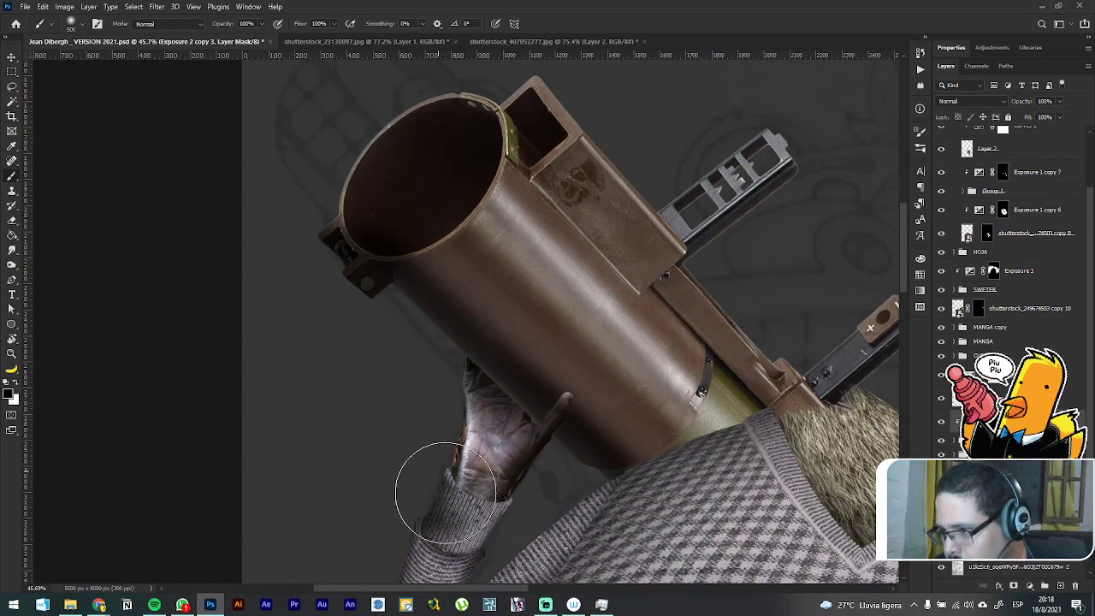
# Step: Paint black on the exposure mask along the thumb with a 45 px soft brush to lift it out of the shadow
pyautogui.press('x')
pyautogui.press('[')
pyautogui.press('[')
pyautogui.press('[')
pyautogui.press('[')
pyautogui.press('[')
pyautogui.press('[')
pyautogui.press('[')
pyautogui.press('[')
pyautogui.press('[')
pyautogui.press('[')
pyautogui.press('[')
pyautogui.press('[')
pyautogui.press('[')
pyautogui.press('[')
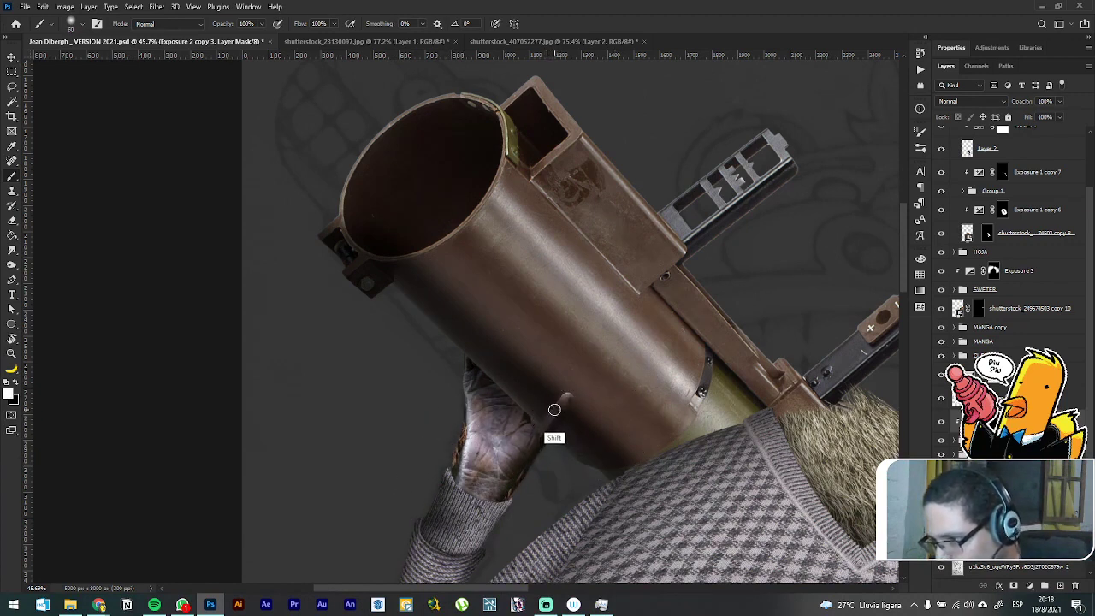
pyautogui.press('[')
pyautogui.press('[')
pyautogui.press('[')
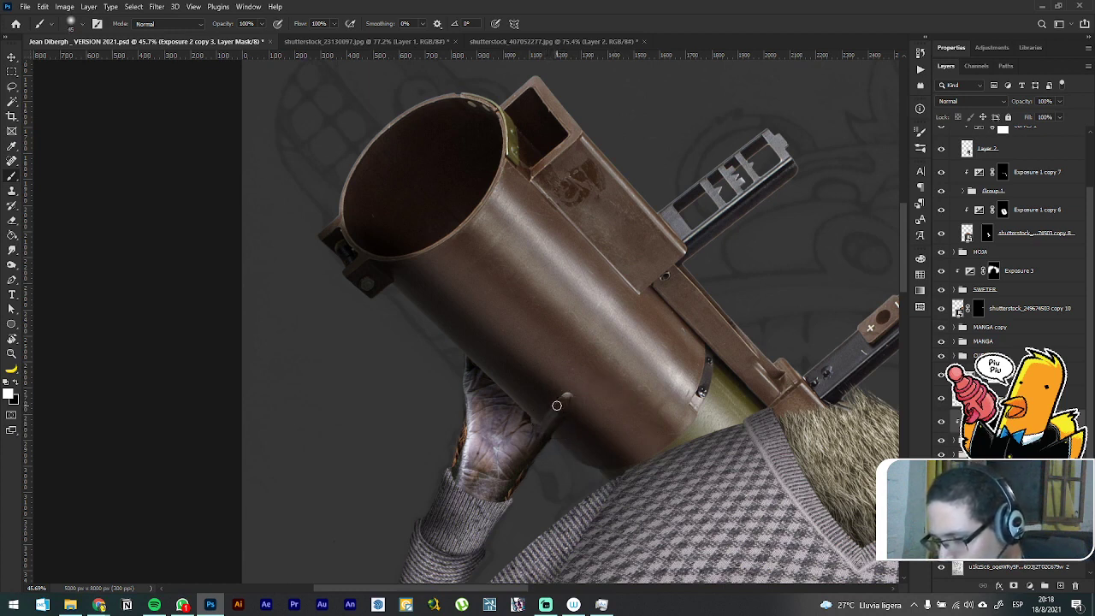
pyautogui.press('x')
pyautogui.moveTo(561, 399)
pyautogui.mouseDown()
pyautogui.moveTo(545, 421)
pyautogui.moveTo(568, 397)
pyautogui.moveTo(511, 450)
pyautogui.mouseUp()
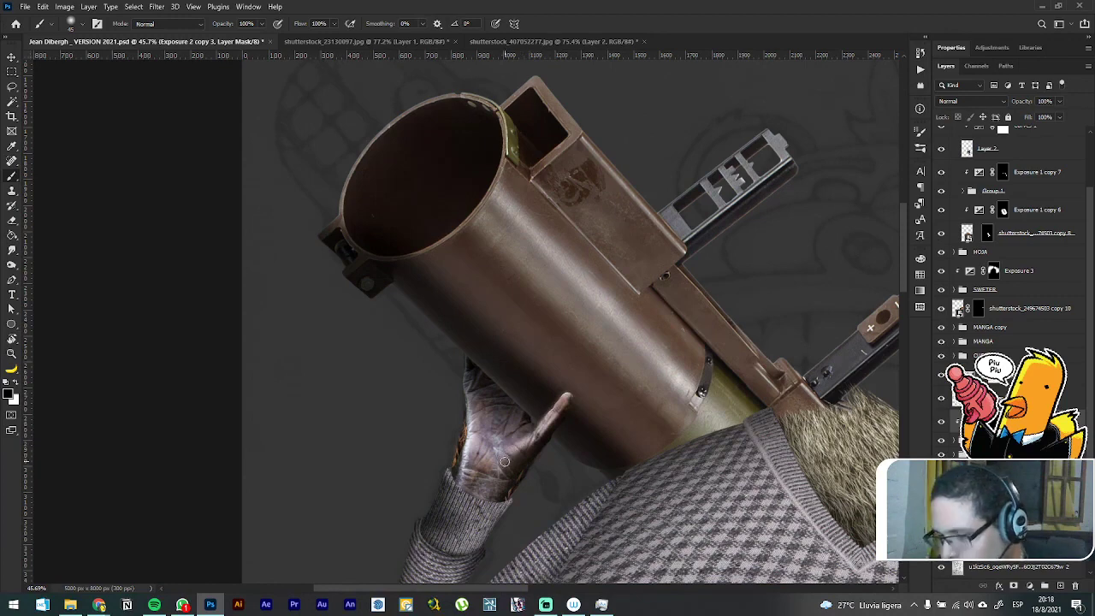
# Step: Smudge the exposure mask around the thumb at 50% strength, reducing the brush to 45 px, to refine the shading
pyautogui.click(11, 251)
pyautogui.scroll(5, 548, 464)
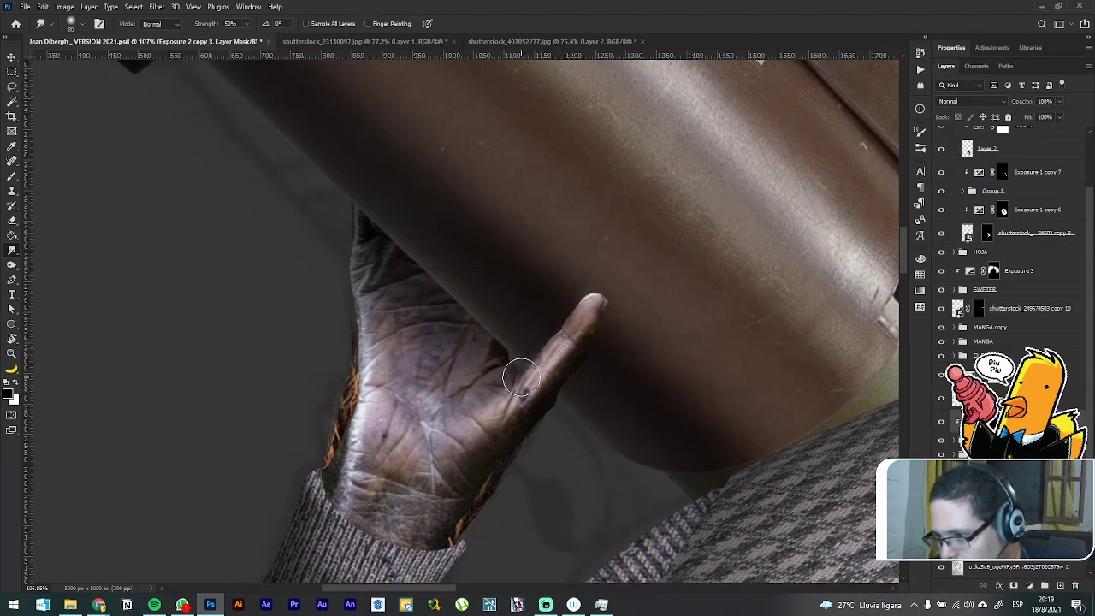
pyautogui.press('[')
pyautogui.press('[')
pyautogui.press('[')
pyautogui.press('[')
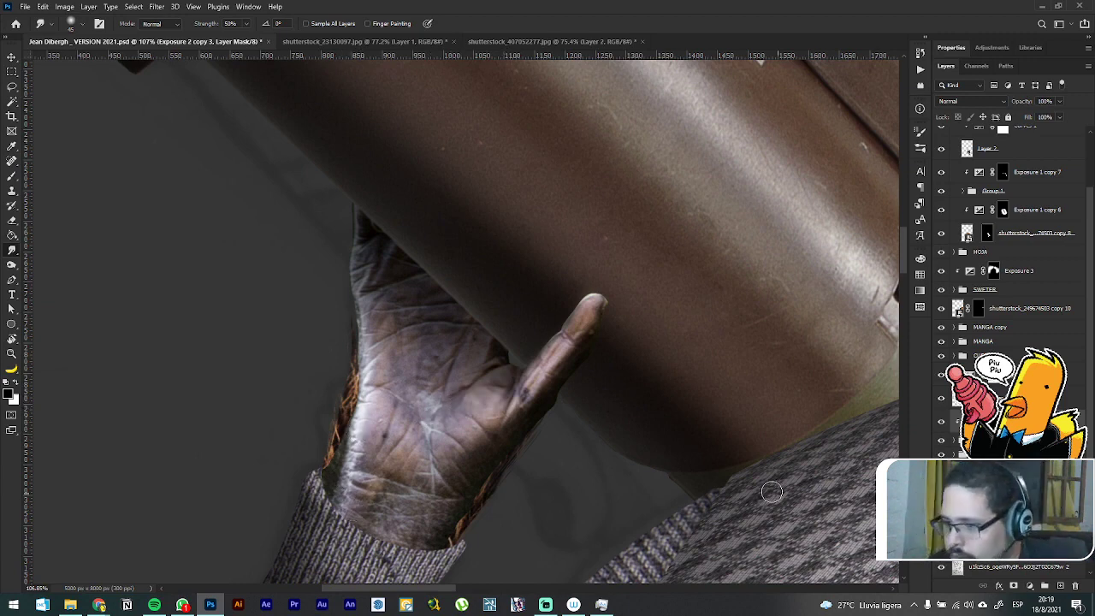
pyautogui.scroll(3, 504, 484)
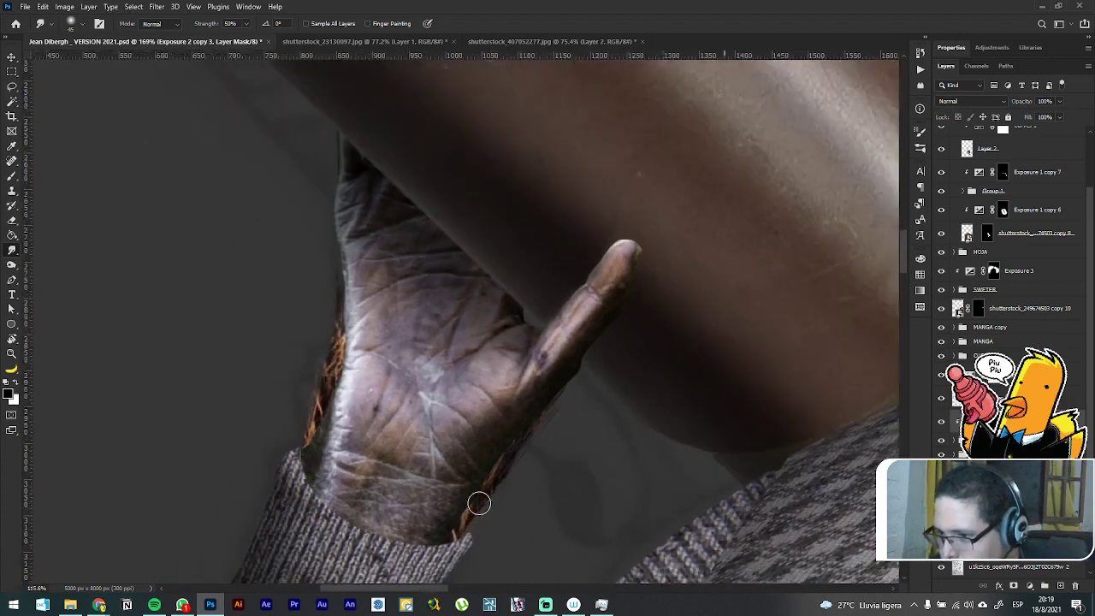
pyautogui.scroll(-3, 478, 503)
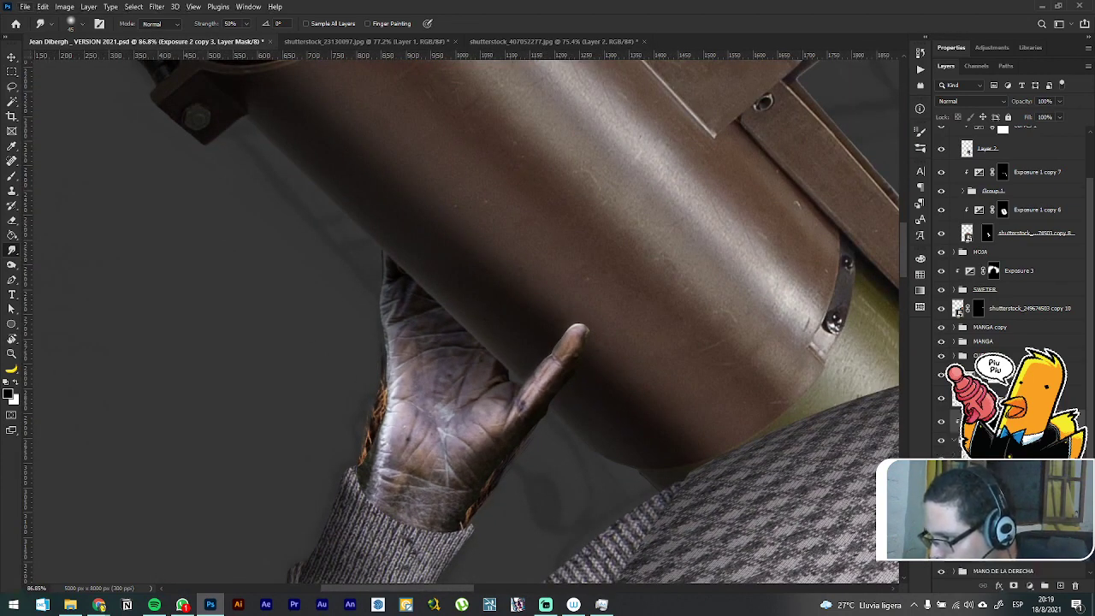
# Step: Paint black on the Layer 31 copy mask over the wrist and heel of the palm to reveal the brown fur underneath
pyautogui.click(1002, 455)
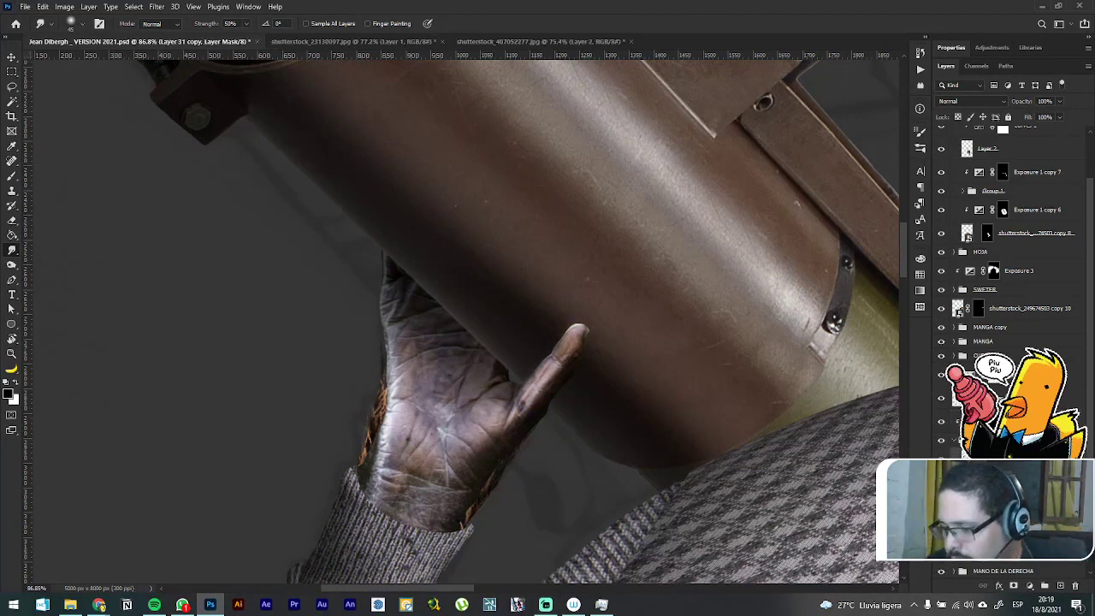
pyautogui.press('b')
pyautogui.moveTo(375, 472)
pyautogui.mouseDown()
pyautogui.moveTo(398, 504)
pyautogui.moveTo(394, 522)
pyautogui.moveTo(383, 517)
pyautogui.moveTo(428, 541)
pyautogui.moveTo(426, 520)
pyautogui.moveTo(437, 524)
pyautogui.moveTo(424, 495)
pyautogui.moveTo(442, 501)
pyautogui.moveTo(409, 467)
pyautogui.moveTo(467, 491)
pyautogui.moveTo(481, 488)
pyautogui.moveTo(475, 473)
pyautogui.moveTo(480, 495)
pyautogui.moveTo(480, 473)
pyautogui.moveTo(487, 483)
pyautogui.moveTo(473, 442)
pyautogui.moveTo(486, 453)
pyautogui.moveTo(471, 455)
pyautogui.moveTo(439, 426)
pyautogui.moveTo(451, 475)
pyautogui.moveTo(397, 423)
pyautogui.moveTo(402, 465)
pyautogui.moveTo(369, 418)
pyautogui.moveTo(405, 450)
pyautogui.moveTo(414, 430)
pyautogui.moveTo(473, 466)
pyautogui.moveTo(427, 446)
pyautogui.moveTo(380, 364)
pyautogui.mouseUp()
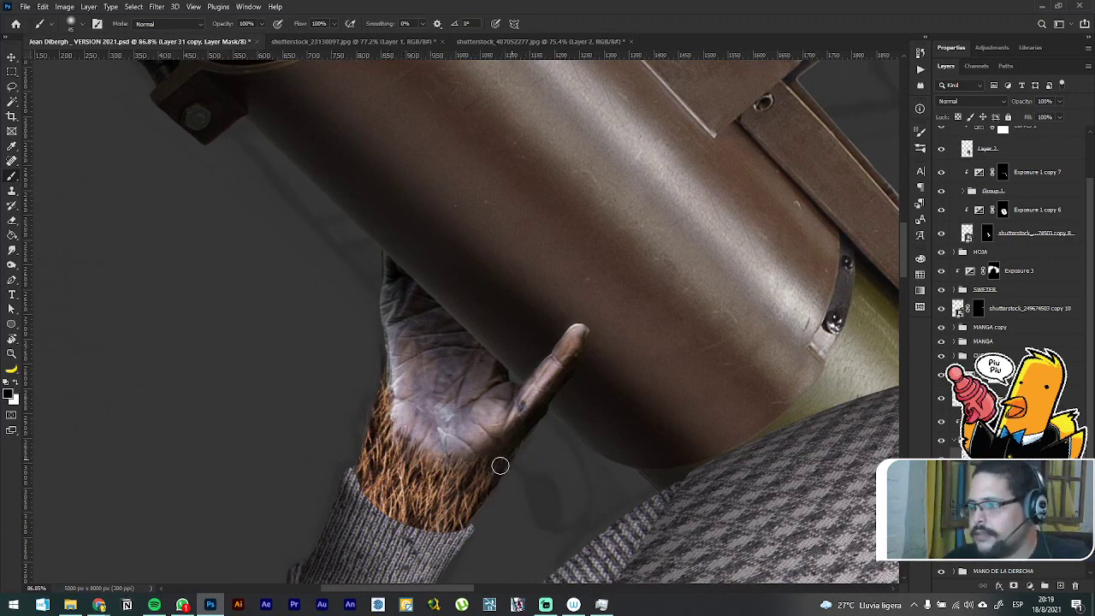
pyautogui.scroll(-8, 483, 451)
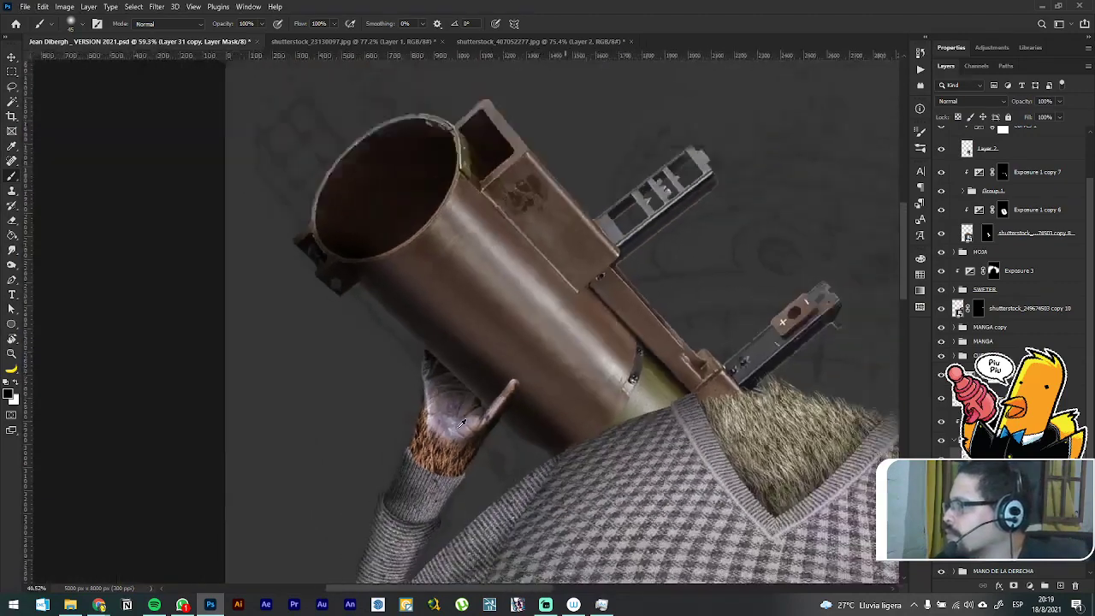
pyautogui.scroll(-3, 357, 351)
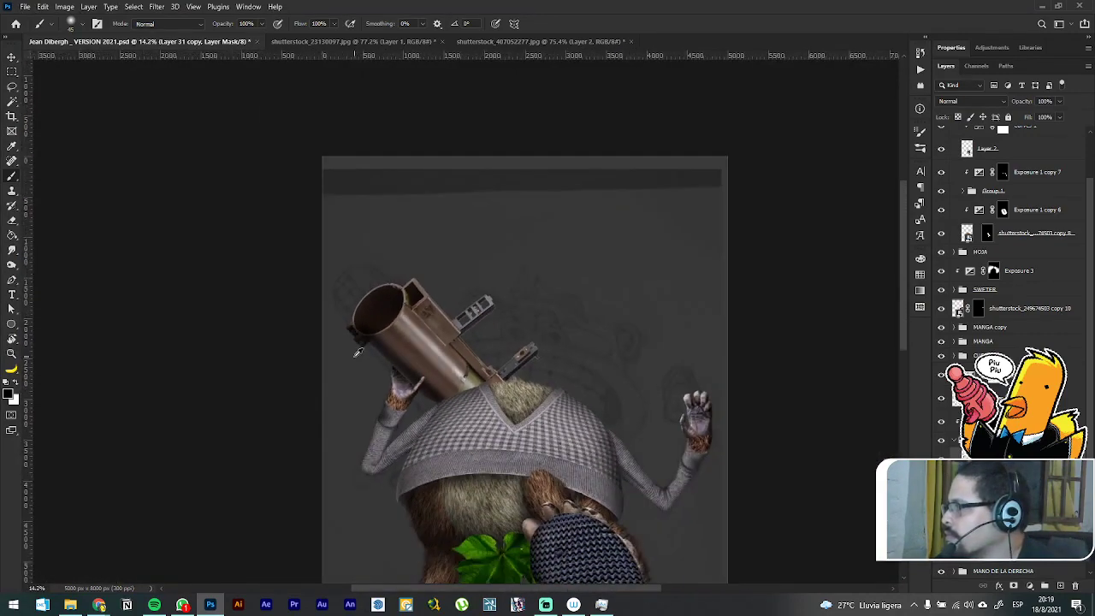
pyautogui.scroll(-3, 353, 356)
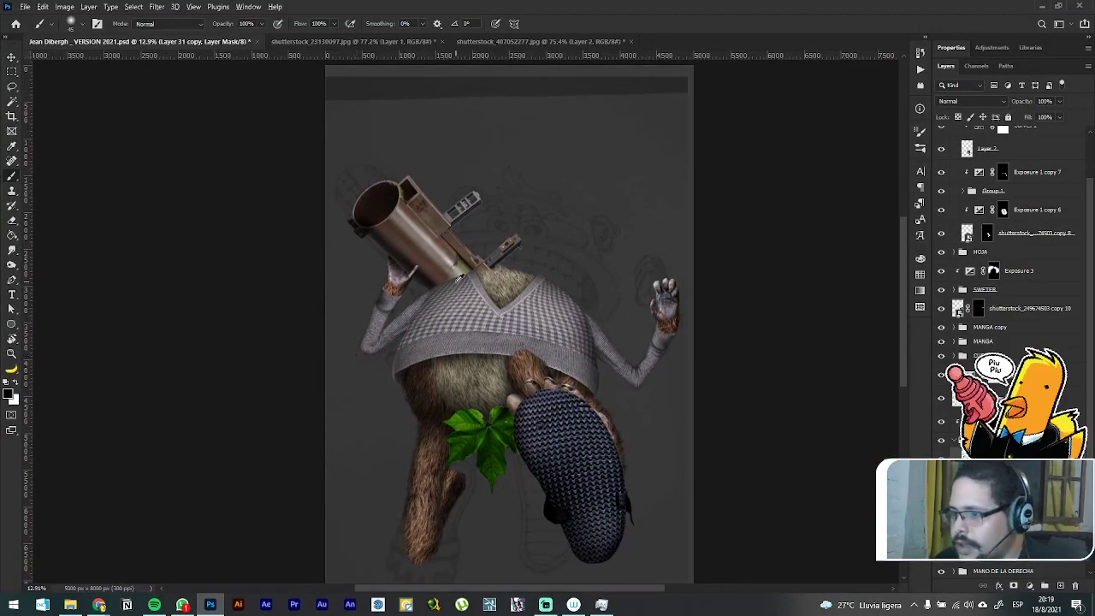
pyautogui.scroll(2, 460, 277)
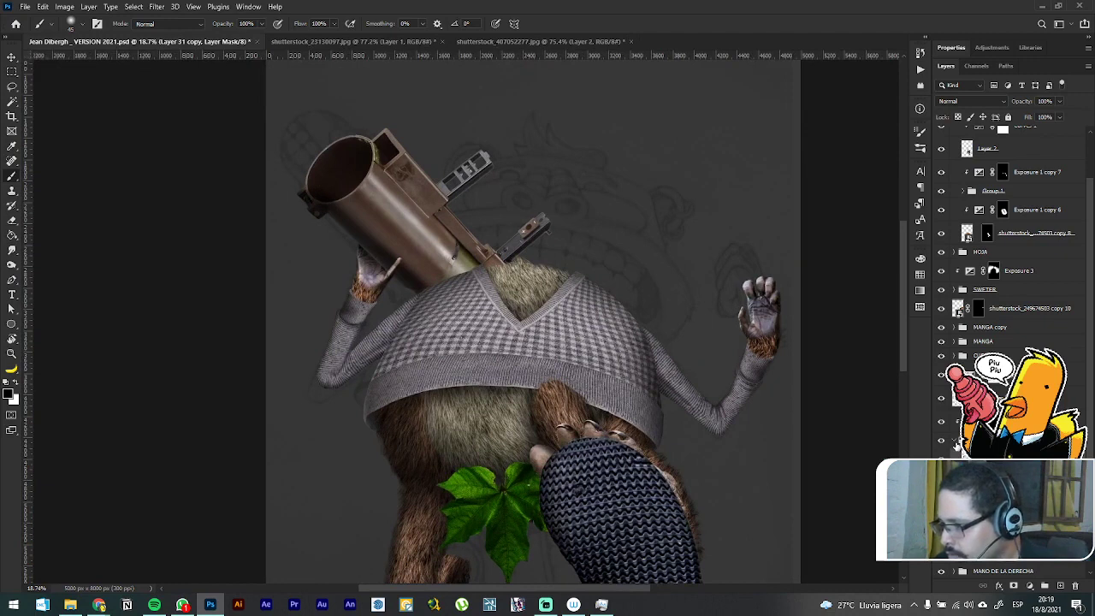
# Step: Collapse the MANO DE LA IZQUIERDA and CHINELA groups in the layer stack
pyautogui.click(957, 446)
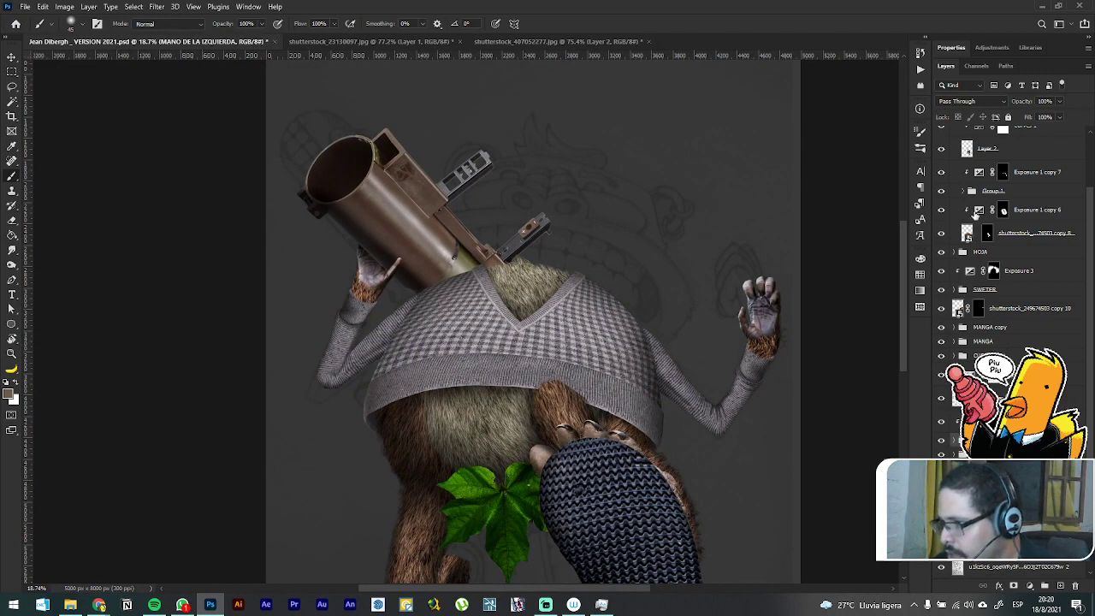
pyautogui.scroll(3, 982, 192)
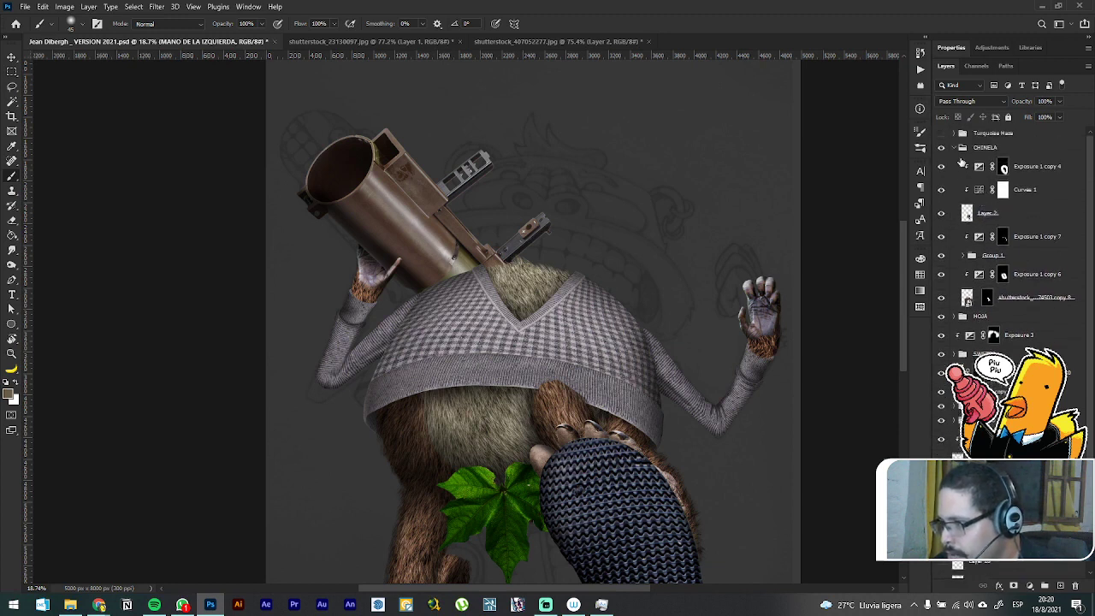
pyautogui.click(956, 149)
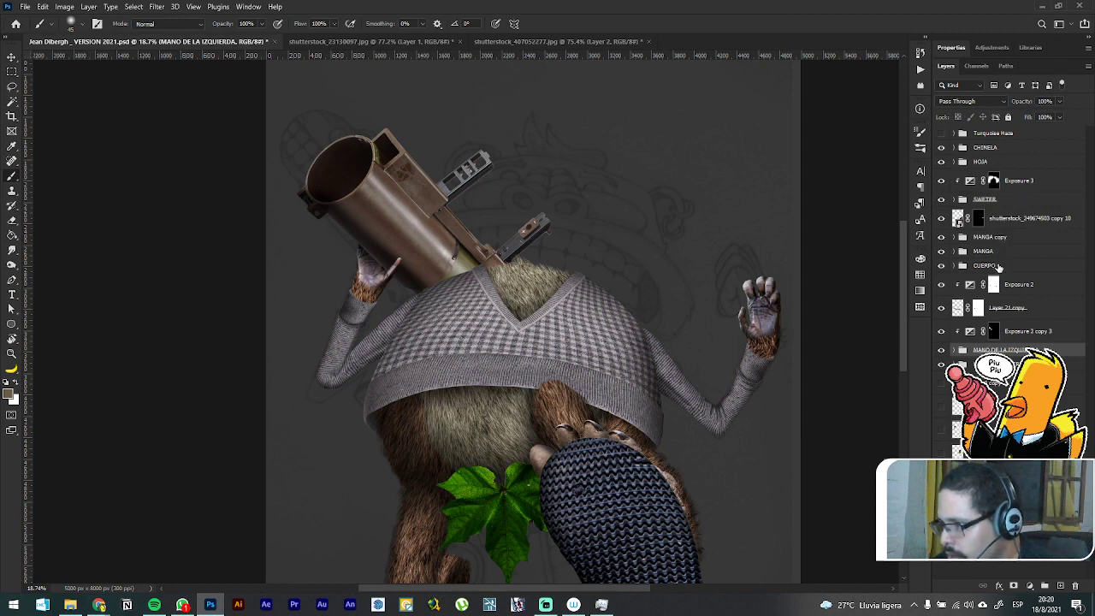
# Step: Group the sweater layers from Exposure 3 down to MANGA and name the group SWETER COMPLETO
pyautogui.click(1001, 254)
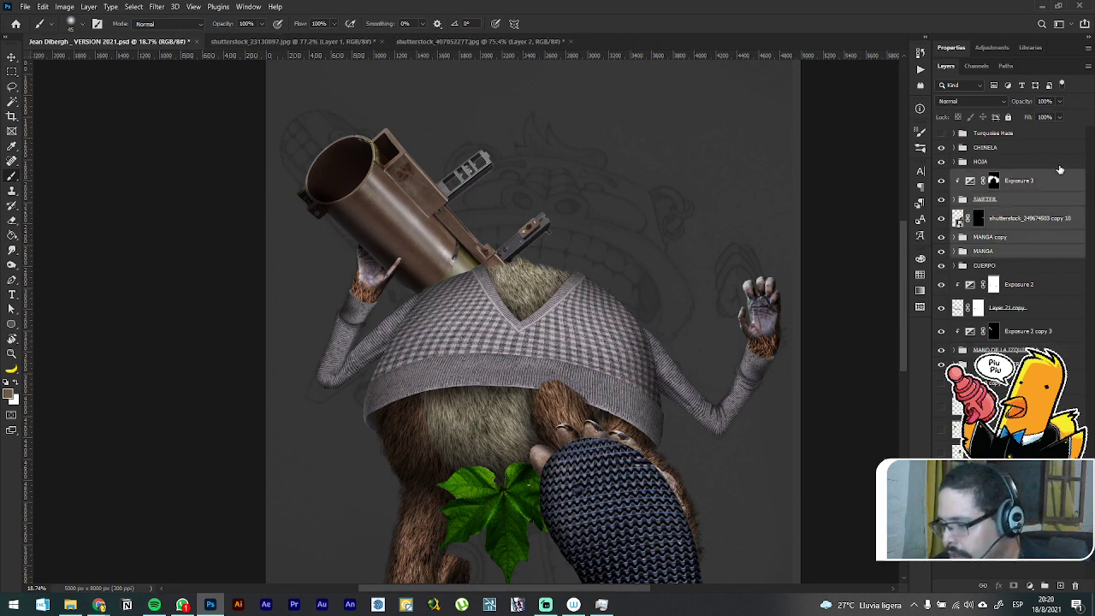
pyautogui.hotkey('ctrl', 'g')
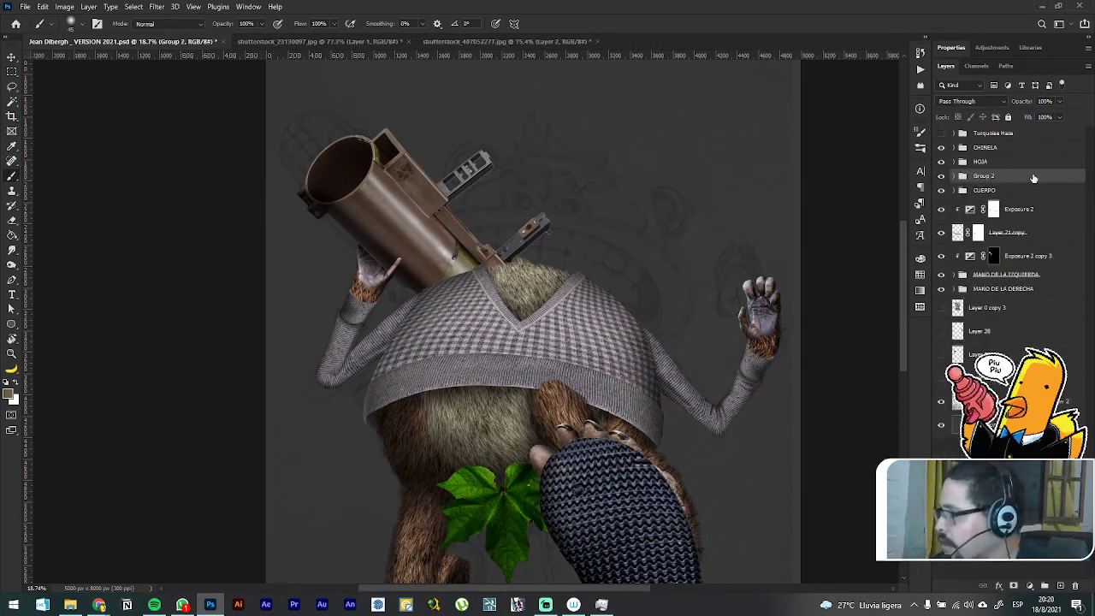
pyautogui.doubleClick(986, 176)
pyautogui.write('S')
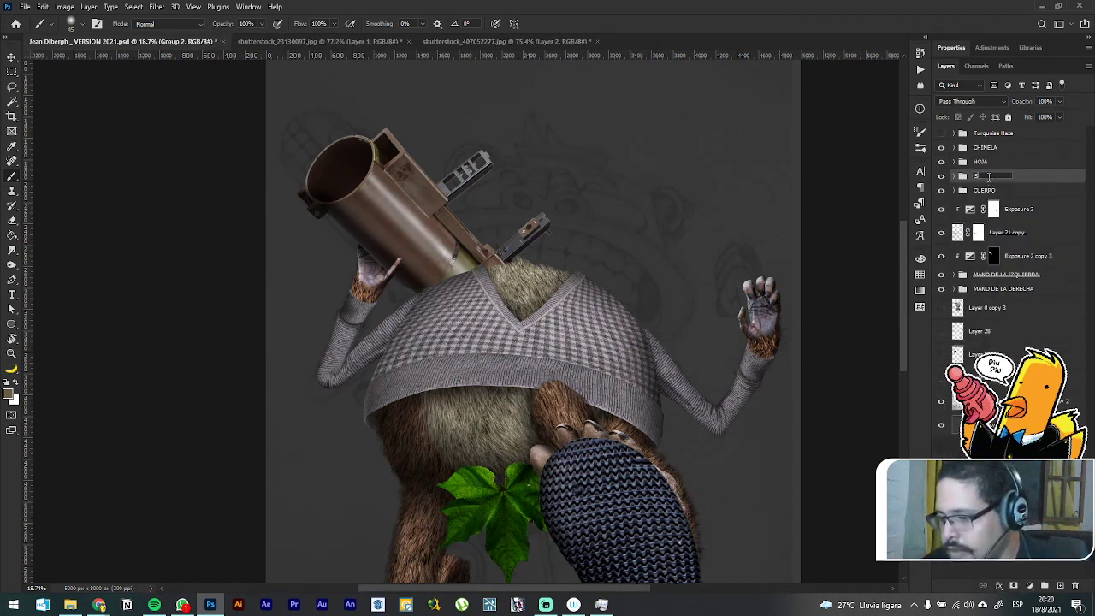
pyautogui.write('WETER COMPLETO')
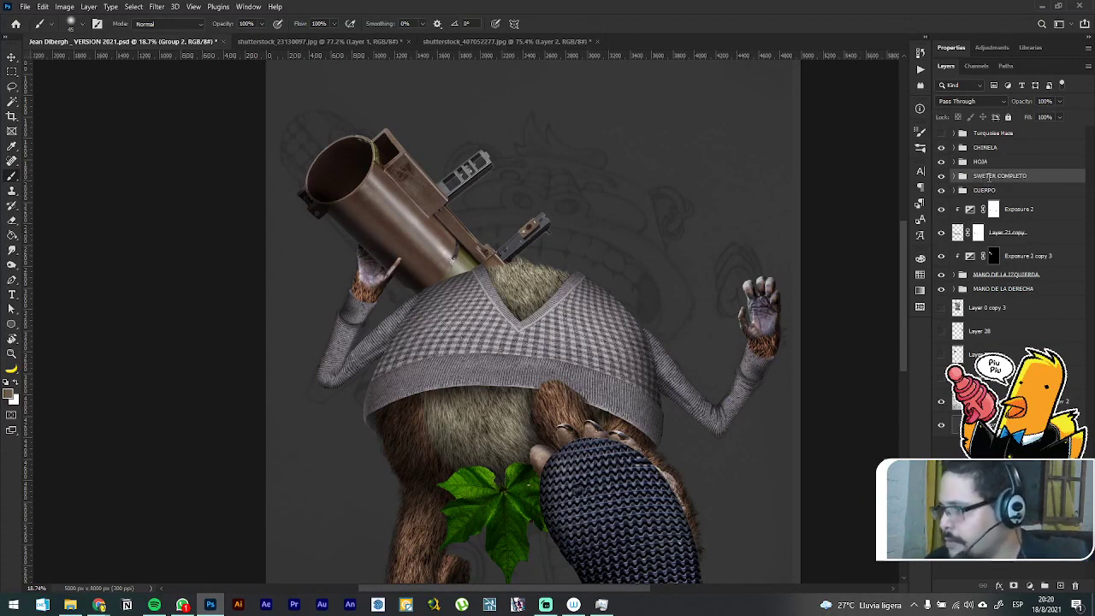
pyautogui.press('Return')
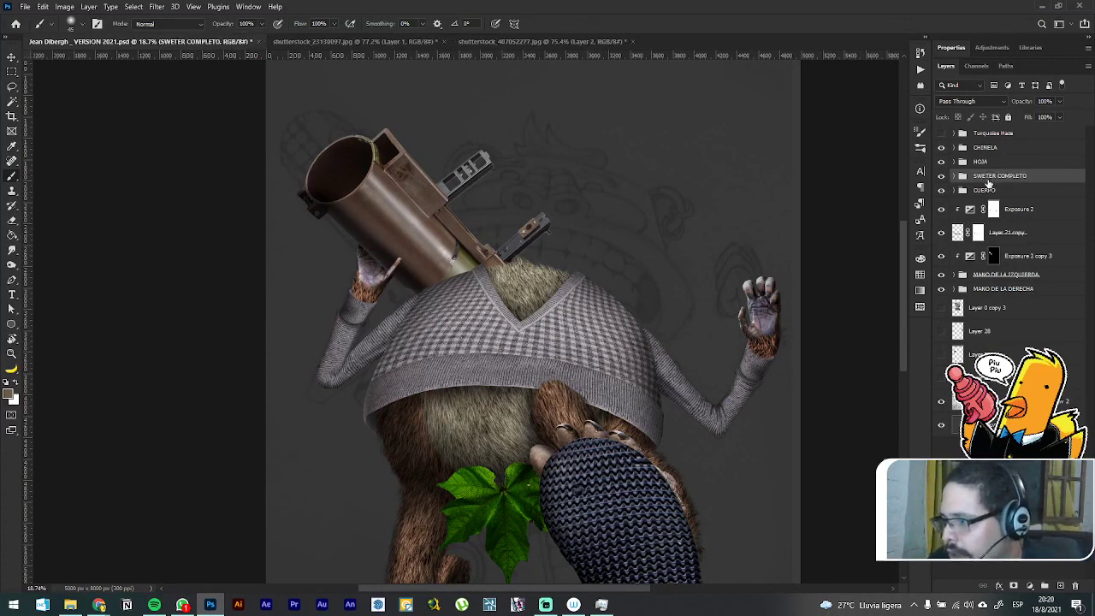
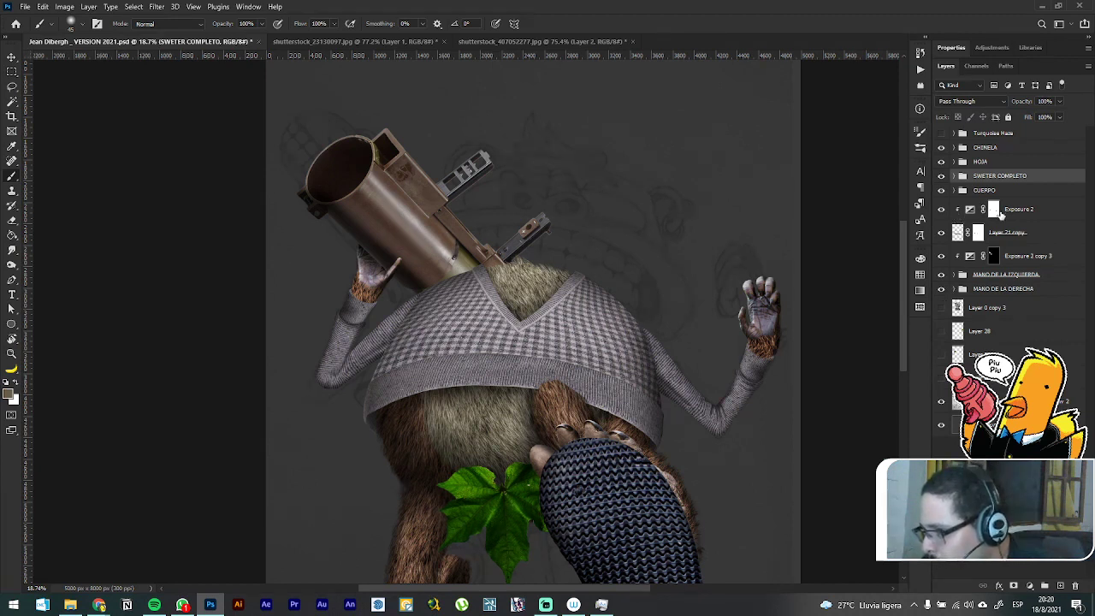
# Step: Hide the Exposure 2 copy 3 adjustment and the MANO DE LA IZQUIERDA and MANO DE LA DERECHA groups
pyautogui.click(1042, 212)
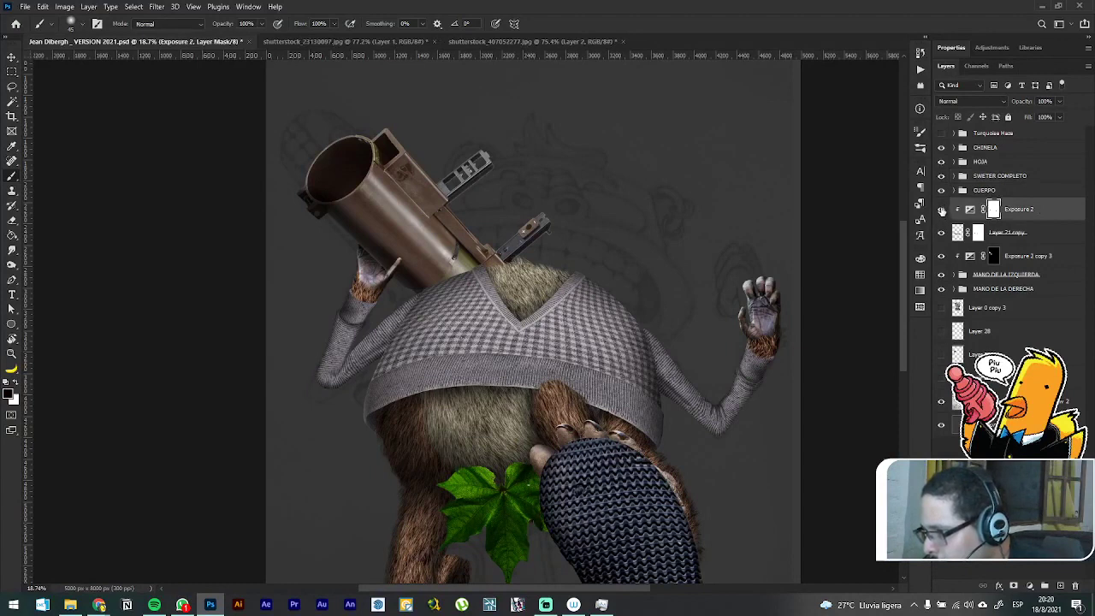
pyautogui.click(1023, 262)
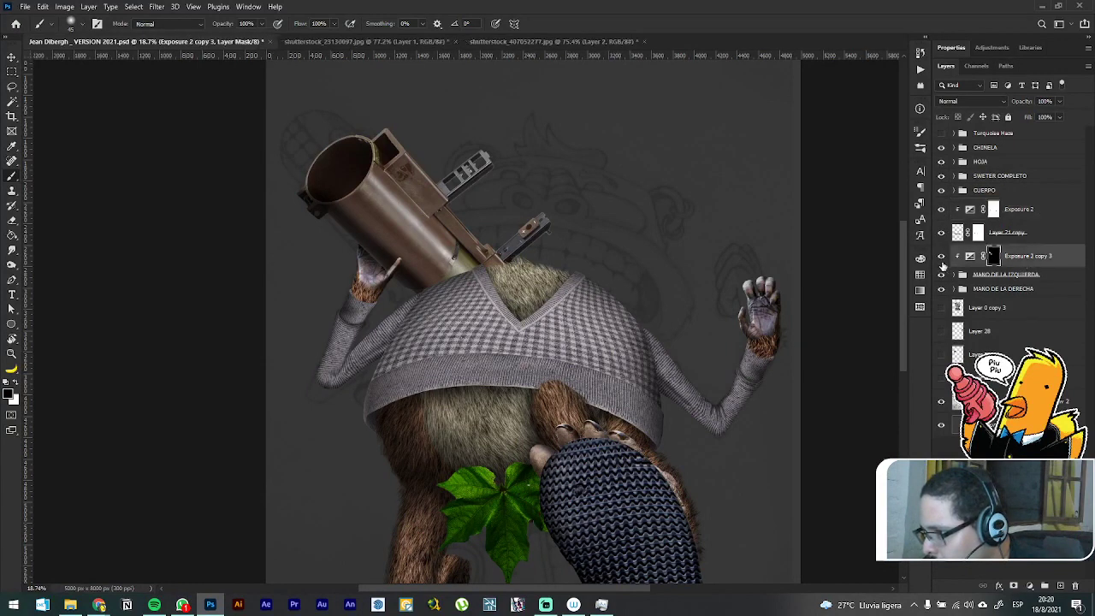
pyautogui.click(941, 257)
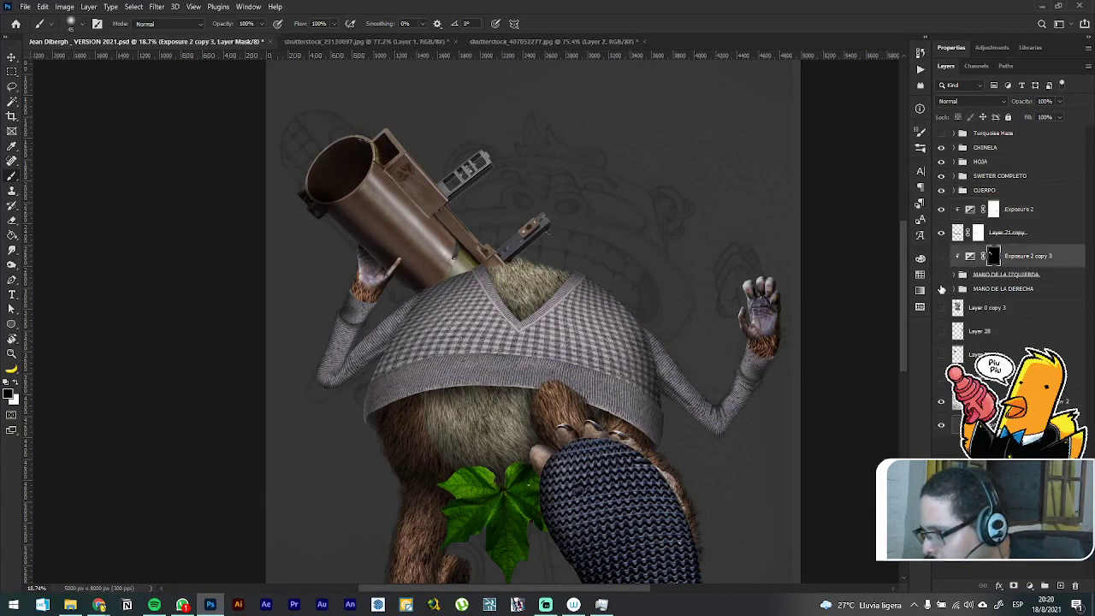
pyautogui.click(941, 289)
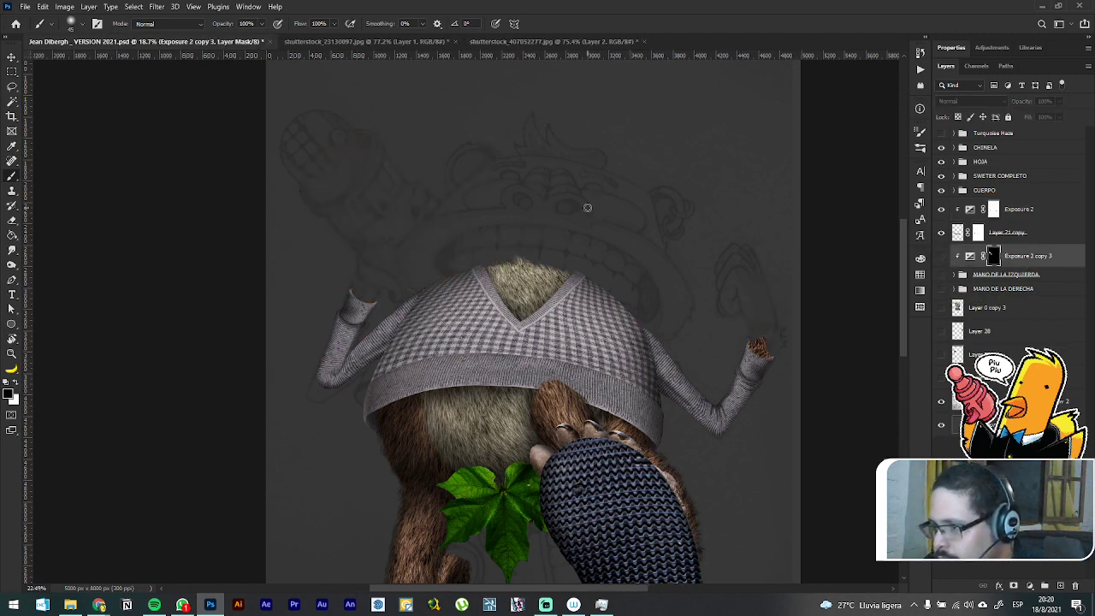
# Step: Draw a black-filled ellipse about 1874 × 1122 px over the sketched head above the sweater's neckline
pyautogui.scroll(4, 587, 212)
pyautogui.scroll(1, 588, 212)
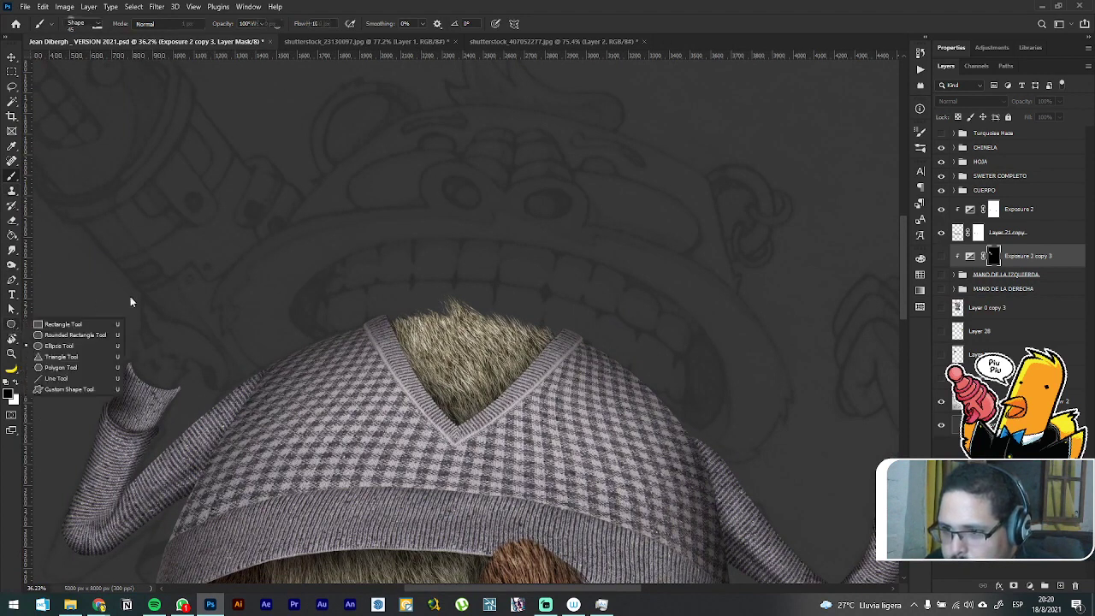
pyautogui.click(12, 326)
pyautogui.click(64, 350)
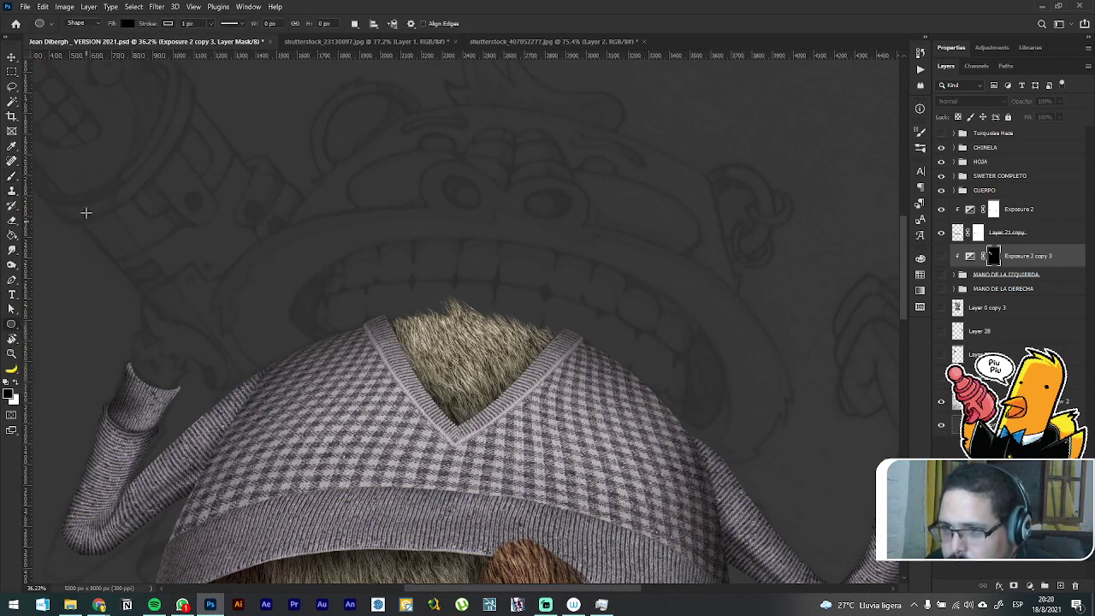
pyautogui.moveTo(206, 160); pyautogui.dragTo(594, 342)
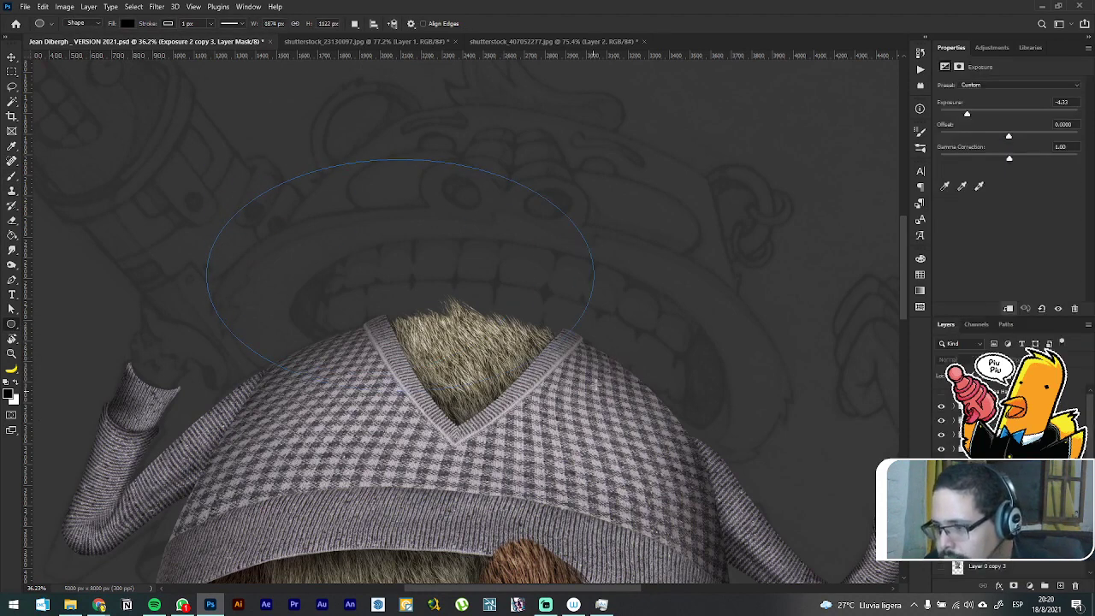
# Step: Set the ellipse to 40% opacity, widen it to about 2732 px and rotate it about 8.9° clockwise
pyautogui.press('v')
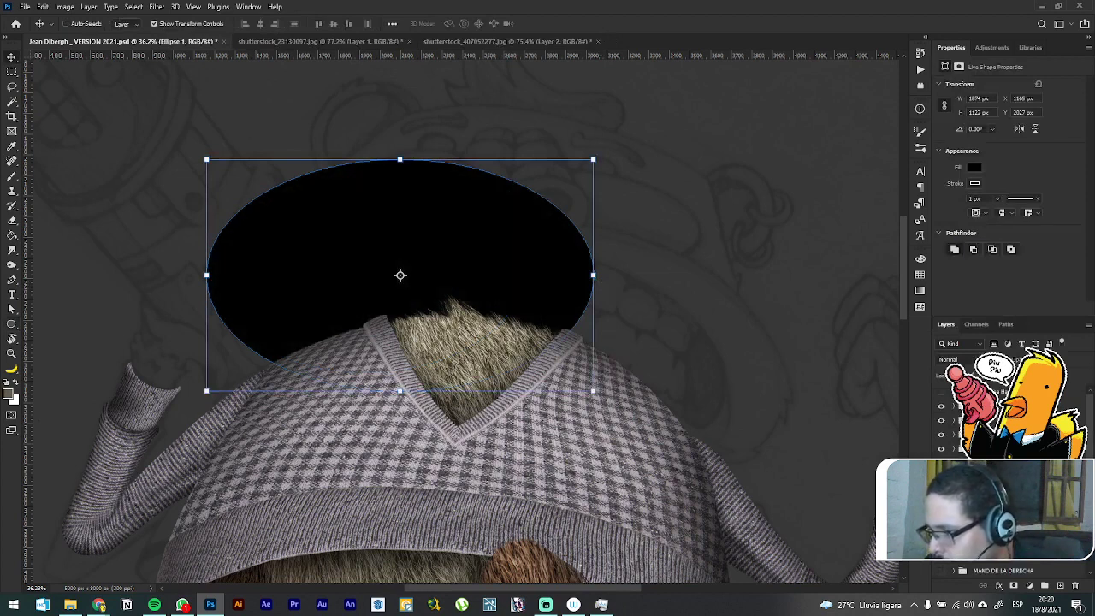
pyautogui.press('4')
pyautogui.moveTo(600, 275); pyautogui.dragTo(784, 297)
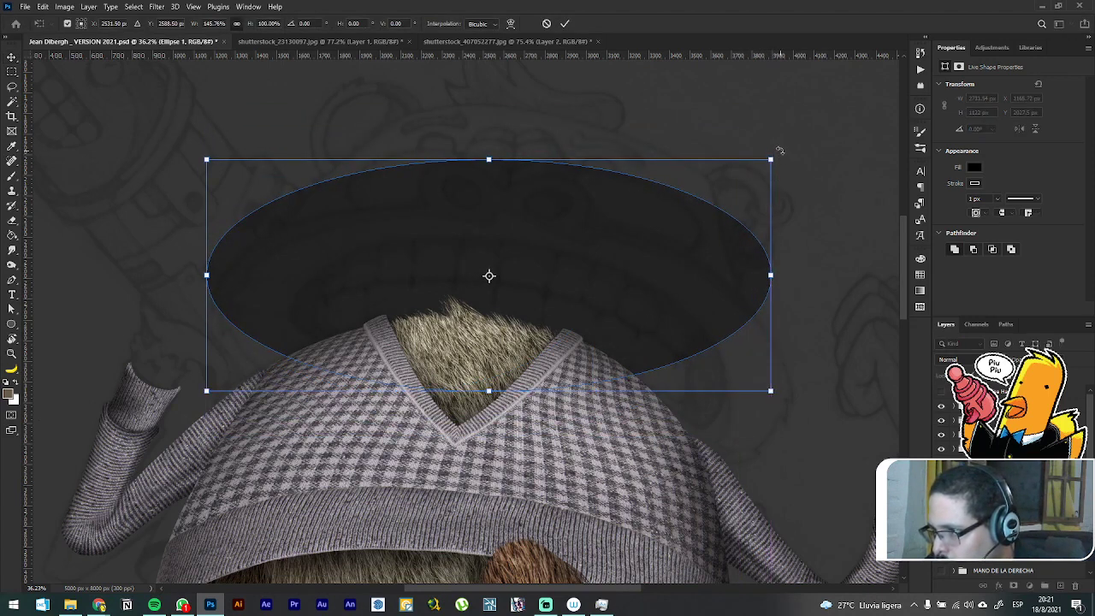
pyautogui.moveTo(780, 152); pyautogui.dragTo(794, 196)
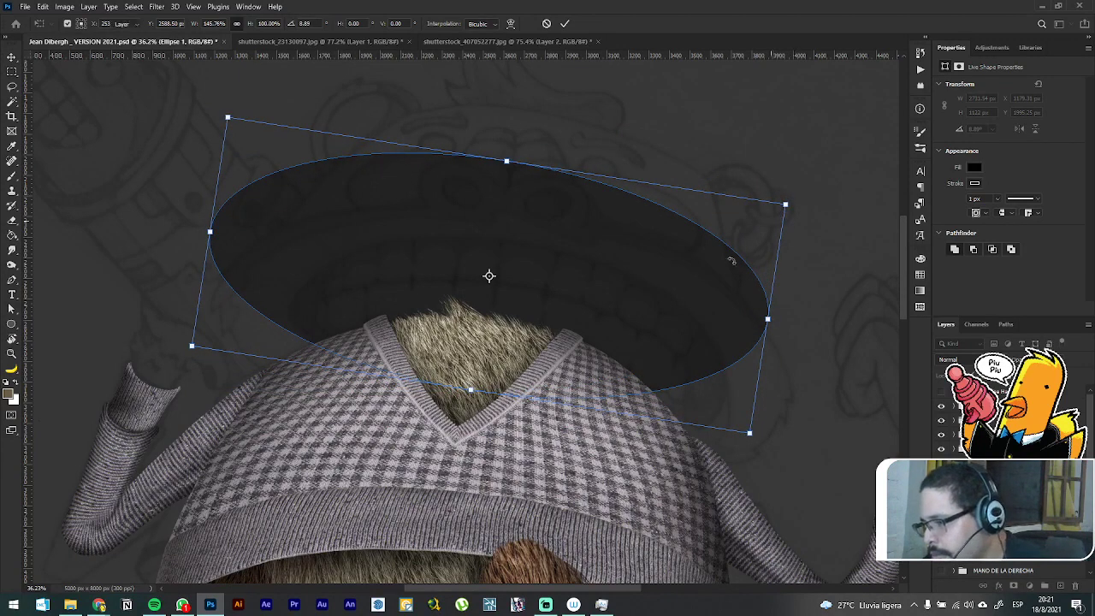
pyautogui.press('Return')
pyautogui.hotkey('ctrl', 't')
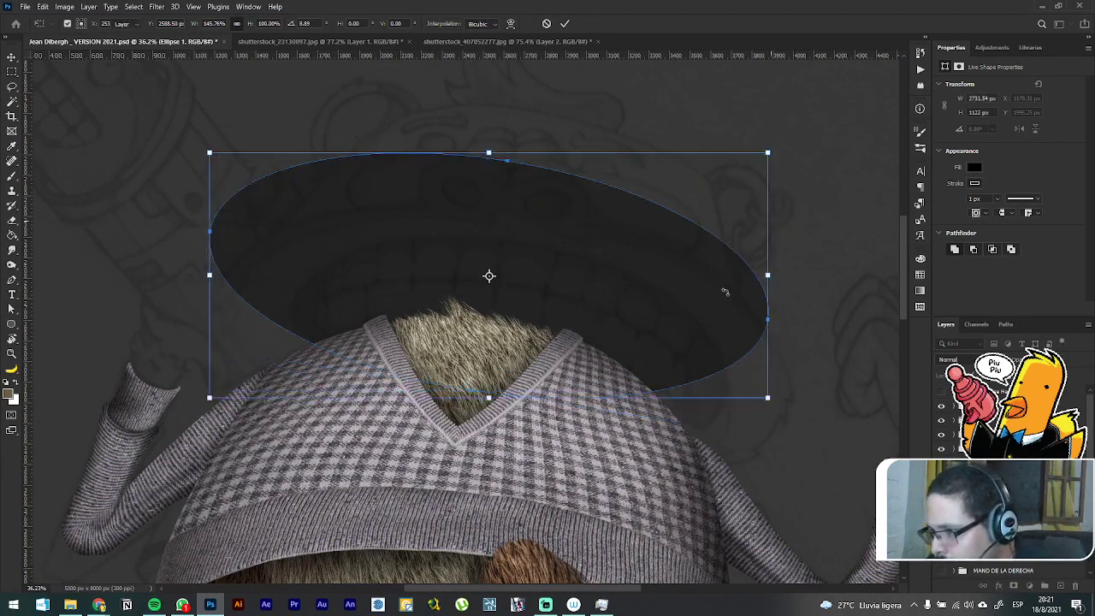
pyautogui.press('Return')
# Step: Lower the ellipse over the sketched mouth and stretch it to about 101% width and 122% height
pyautogui.moveTo(717, 295); pyautogui.dragTo(734, 371)
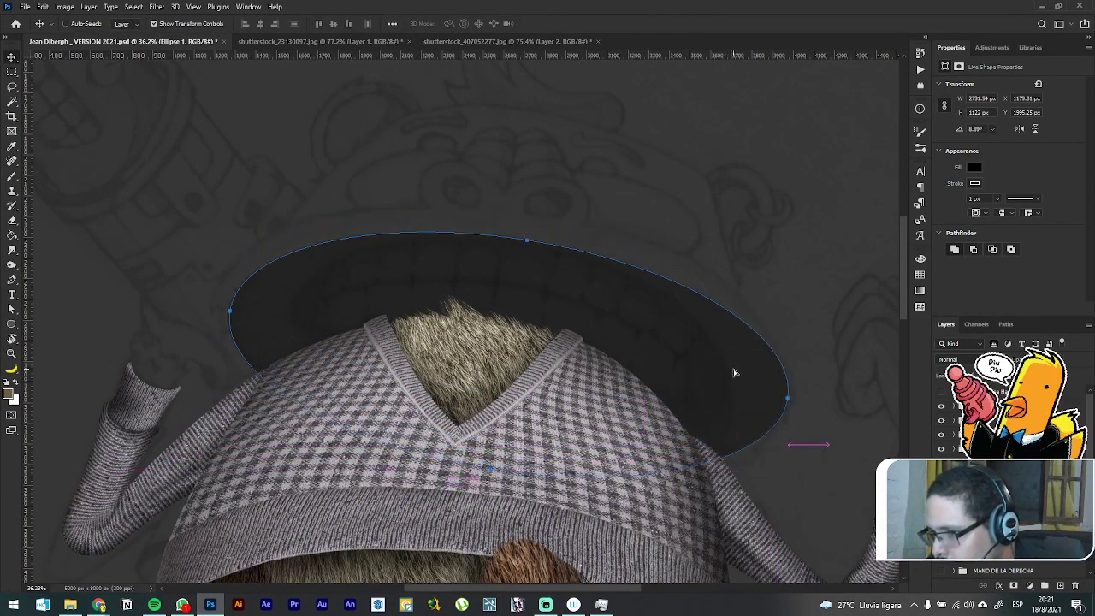
pyautogui.moveTo(229, 355); pyautogui.dragTo(222, 354)
pyautogui.moveTo(507, 229); pyautogui.dragTo(511, 191)
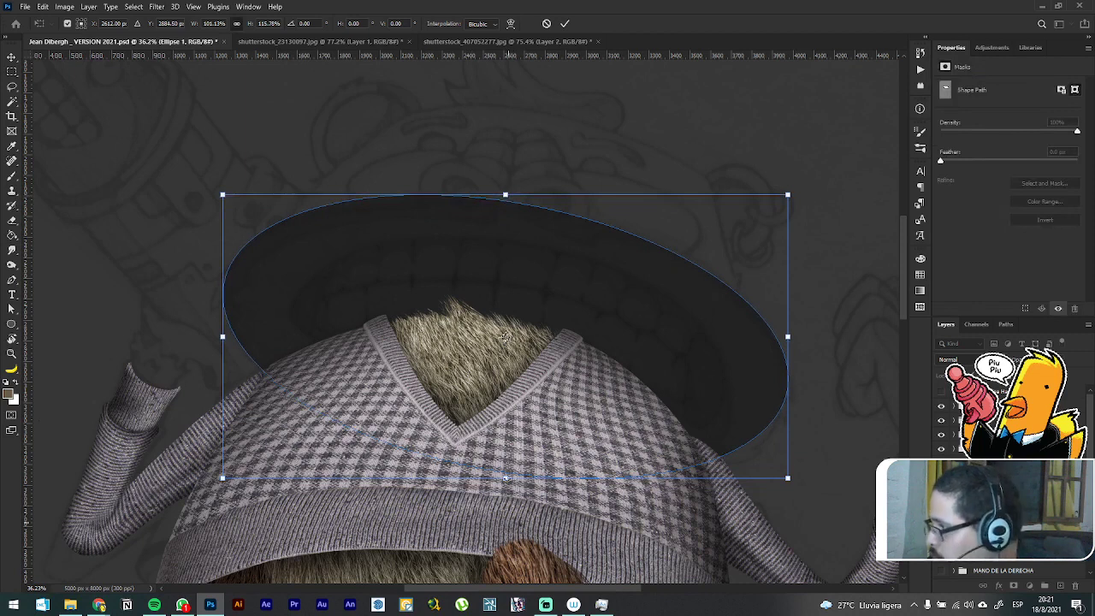
pyautogui.moveTo(505, 478); pyautogui.dragTo(505, 493)
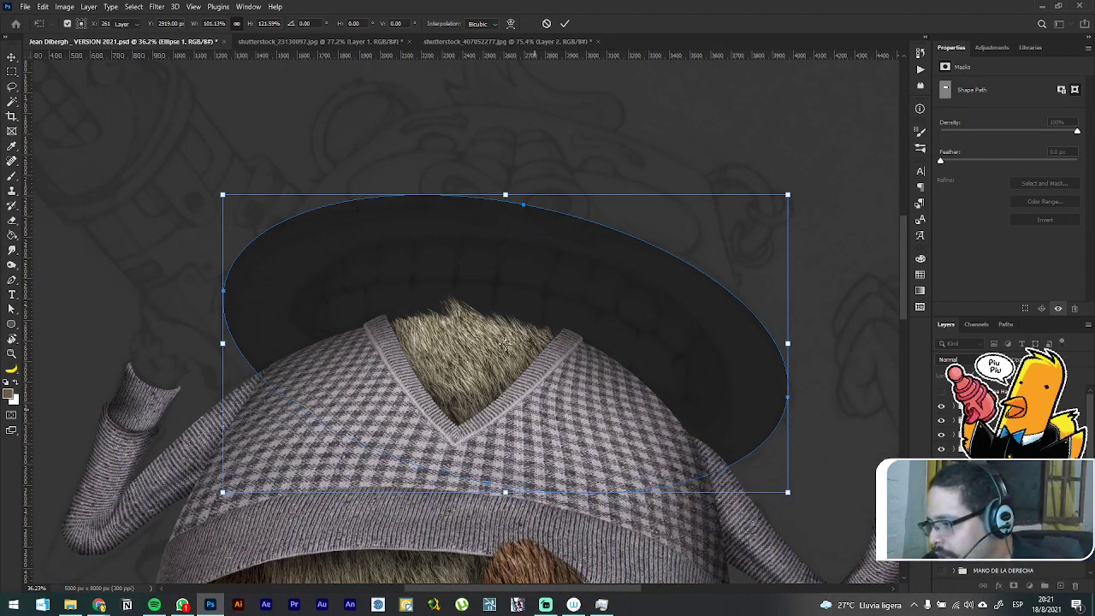
pyautogui.press('Return')
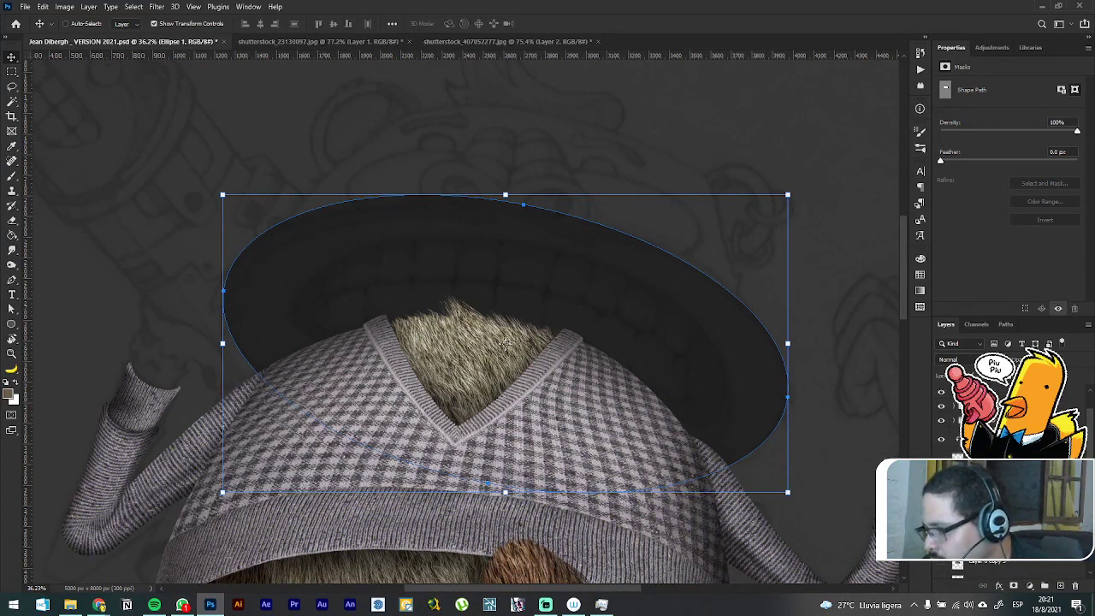
pyautogui.scroll(-5, 957, 423)
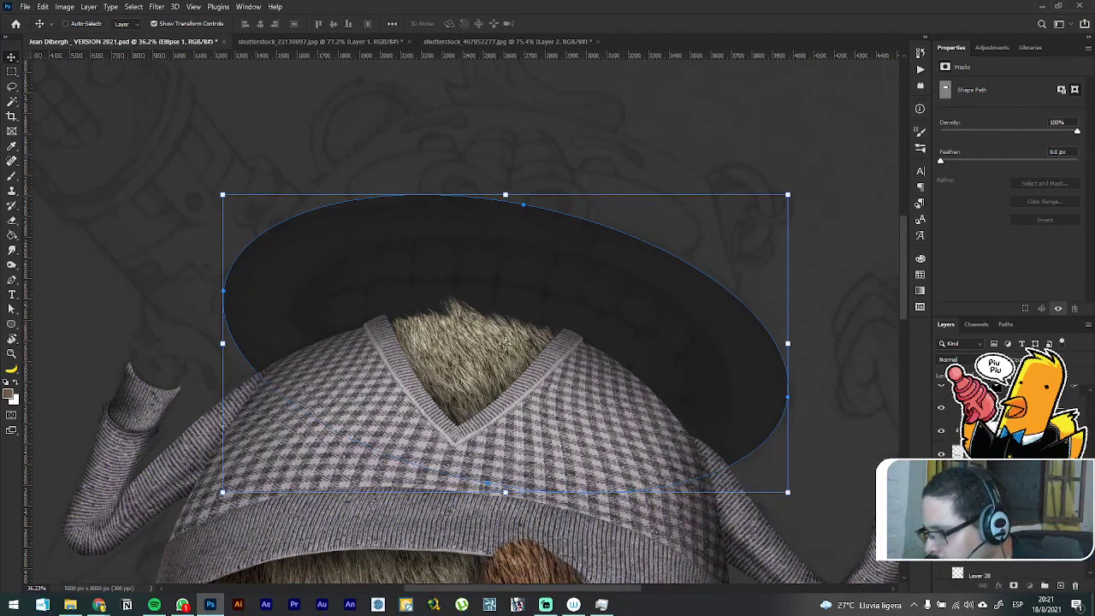
pyautogui.keyDown('ctrl'); pyautogui.click(504, 343); pyautogui.keyUp('ctrl')
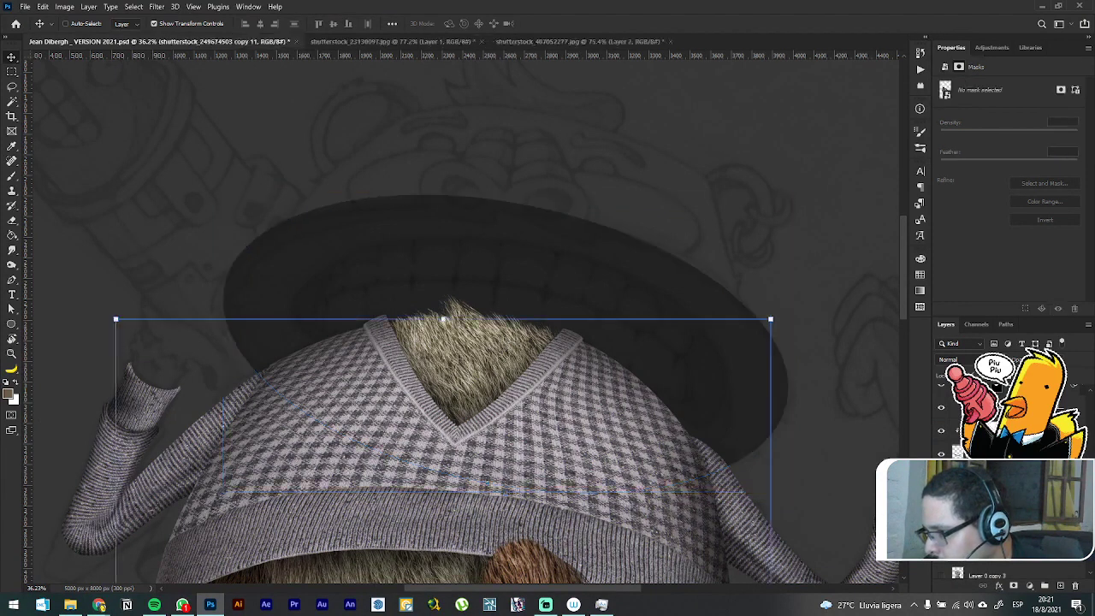
pyautogui.keyDown('ctrl'); pyautogui.click(504, 266); pyautogui.keyUp('ctrl')
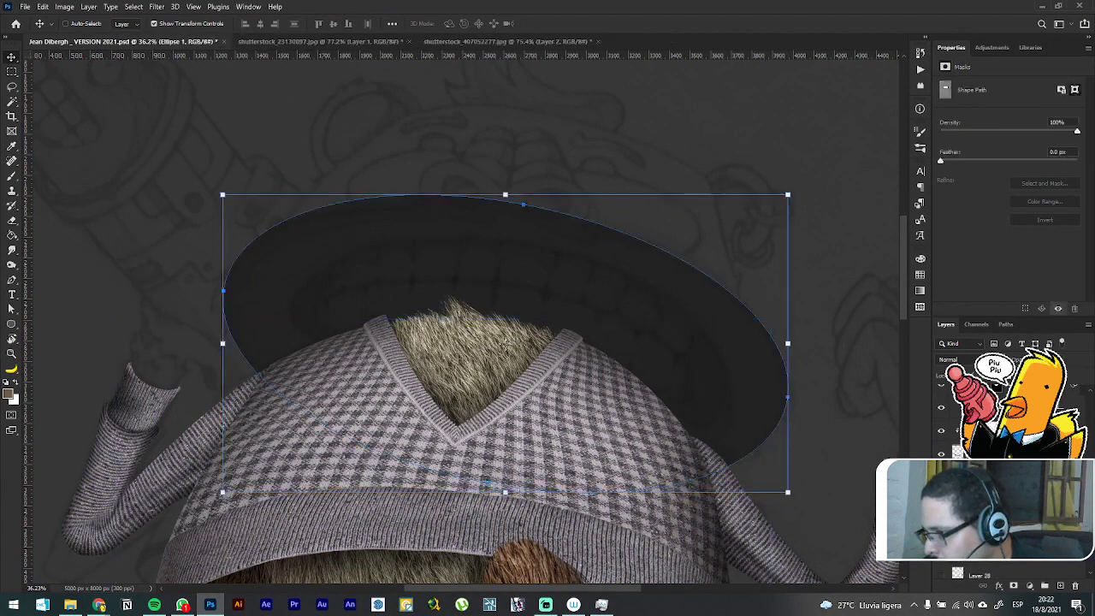
# Step: Duplicate the shutterstock_249674503 copy 3 fur layer and replace the duplicate's mask with one made from the ellipse outline
pyautogui.click(1027, 387)
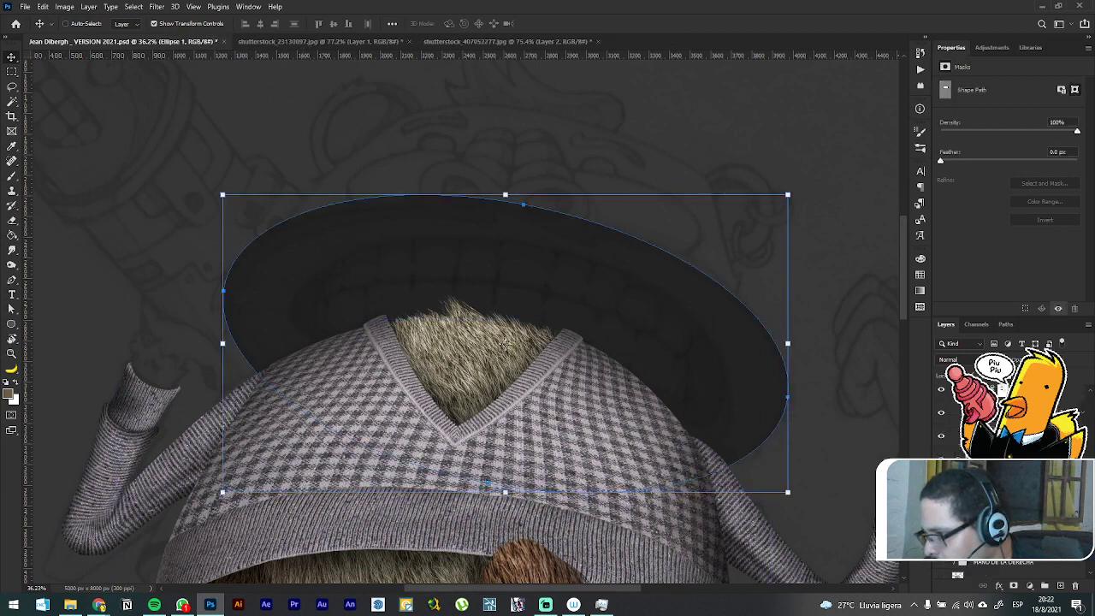
pyautogui.click(1027, 419)
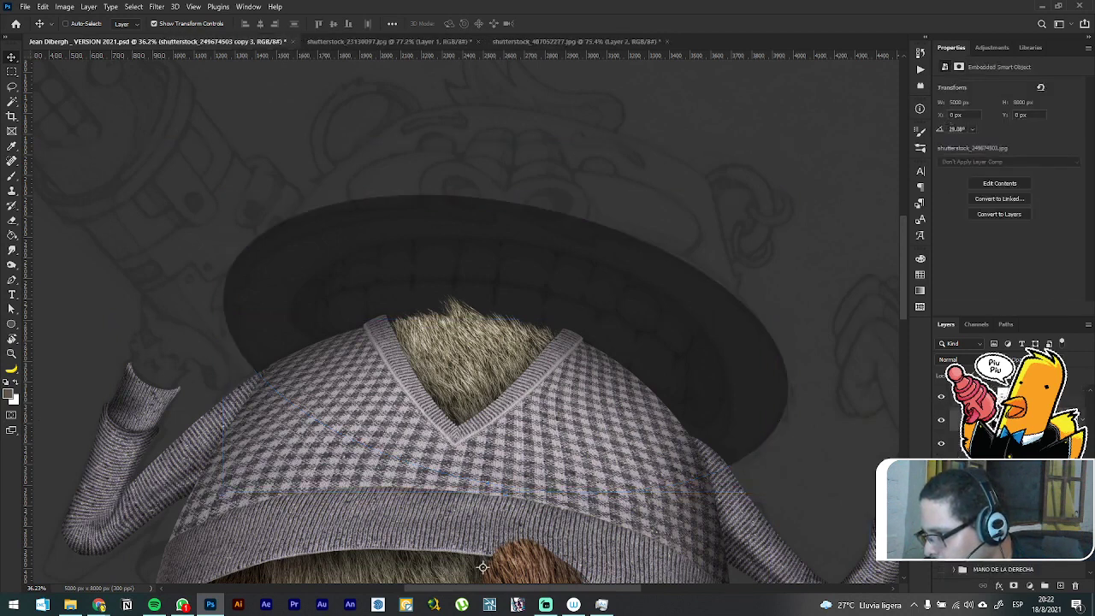
pyautogui.keyDown('shift'); pyautogui.click(1027, 443); pyautogui.keyUp('shift')
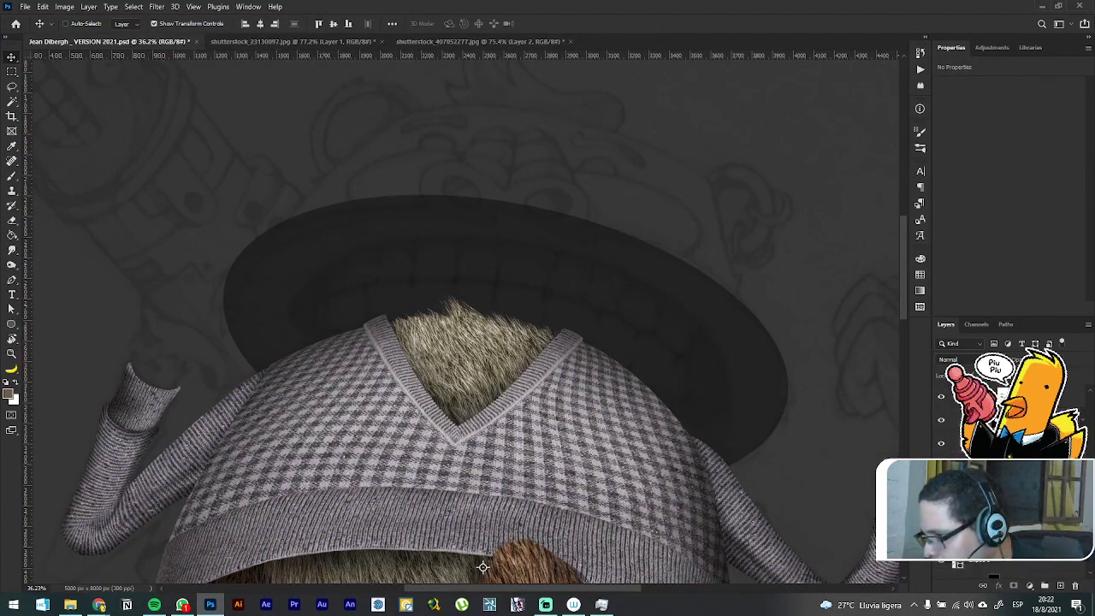
pyautogui.keyDown('ctrl'); pyautogui.click(484, 567); pyautogui.keyUp('ctrl')
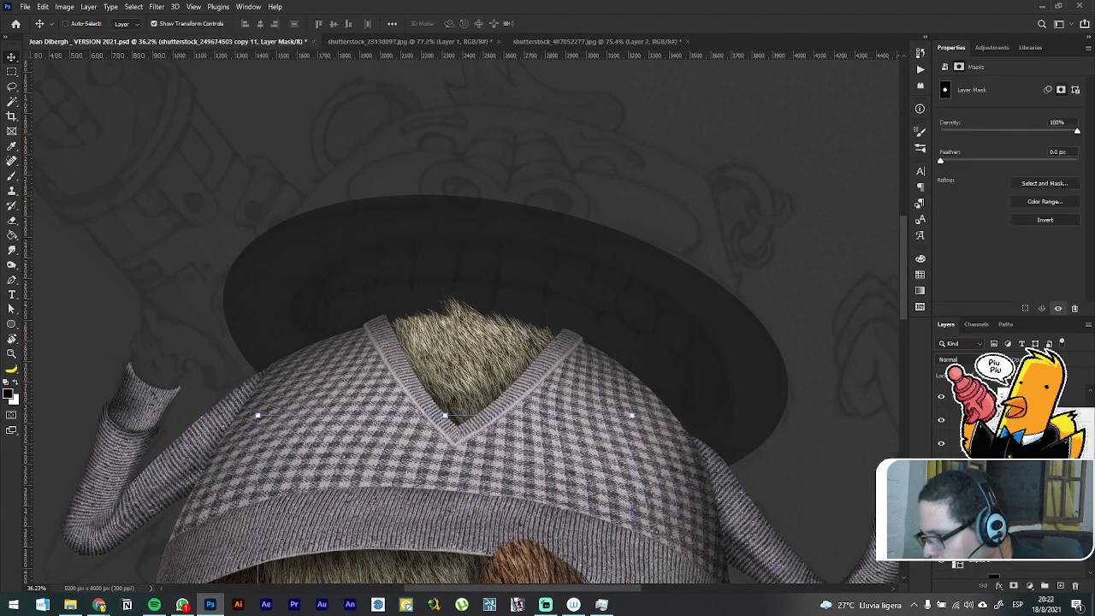
pyautogui.click(484, 567)
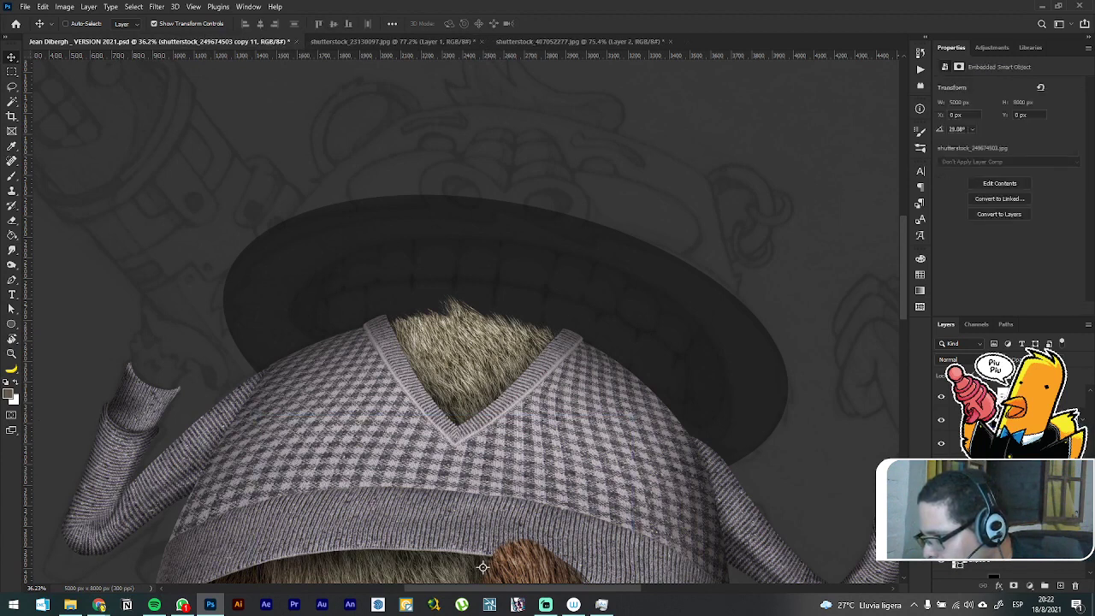
pyautogui.hotkey('ctrl', 'alt', 'g')
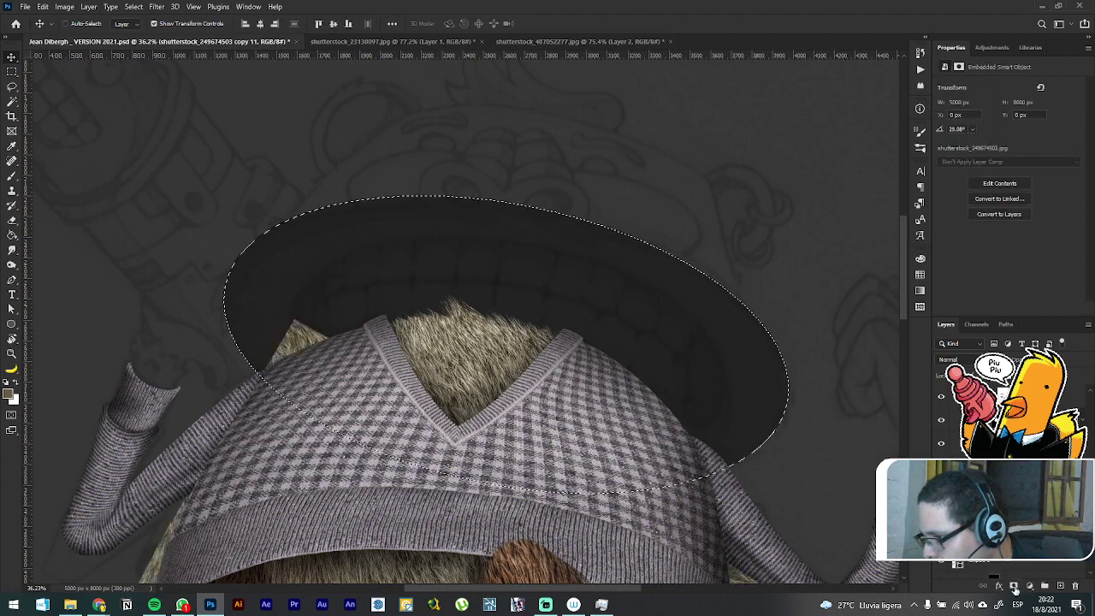
pyautogui.click(1015, 586)
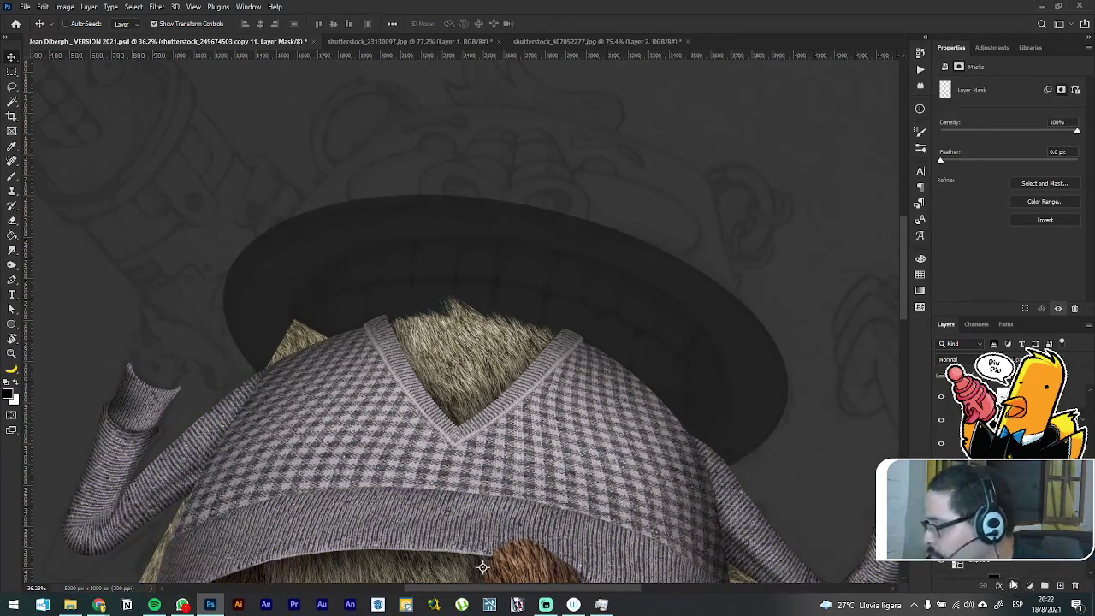
# Step: Unlink the duplicated fur from its ellipse mask and shift it to X 280 px, Y -1320 px so it fills the ellipse
pyautogui.scroll(-2, 614, 276)
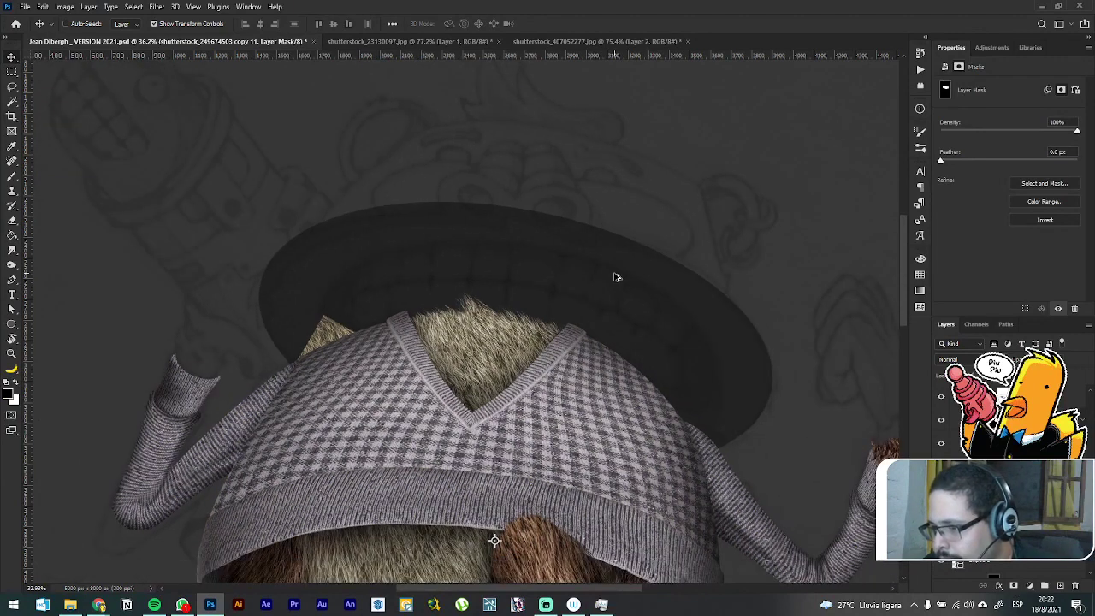
pyautogui.scroll(-1, 616, 277)
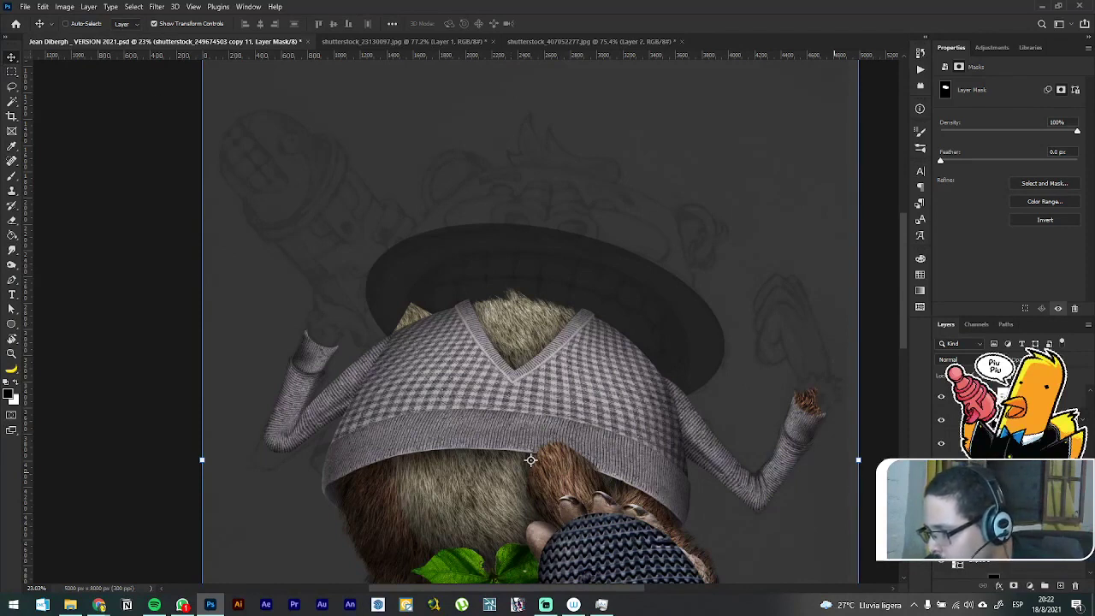
pyautogui.keyDown('ctrl'); pyautogui.click(544, 318); pyautogui.keyUp('ctrl')
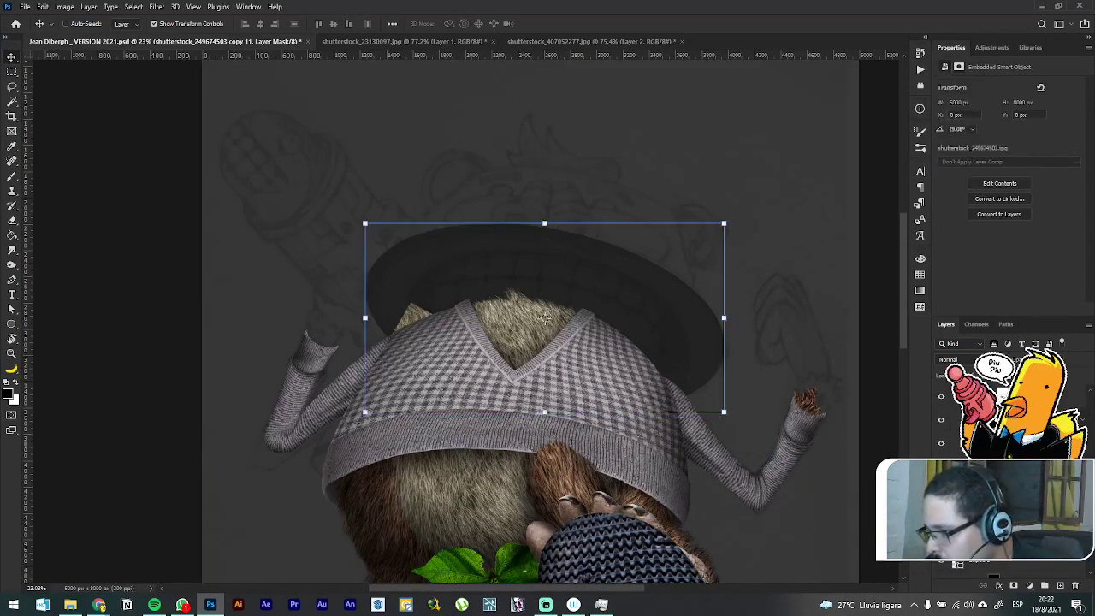
pyautogui.click(959, 537)
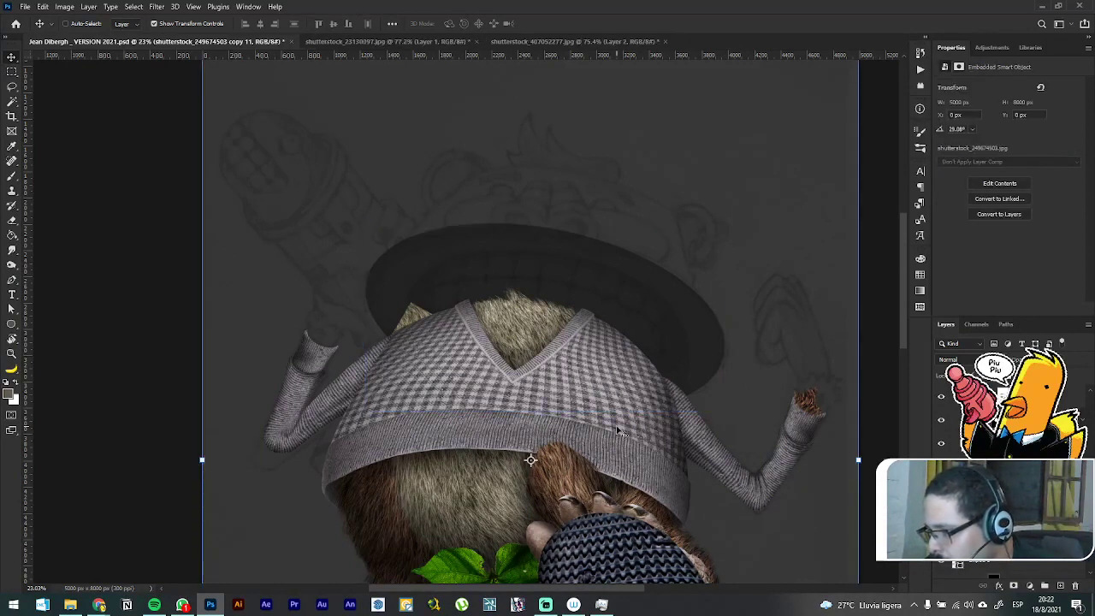
pyautogui.moveTo(617, 427); pyautogui.dragTo(653, 257)
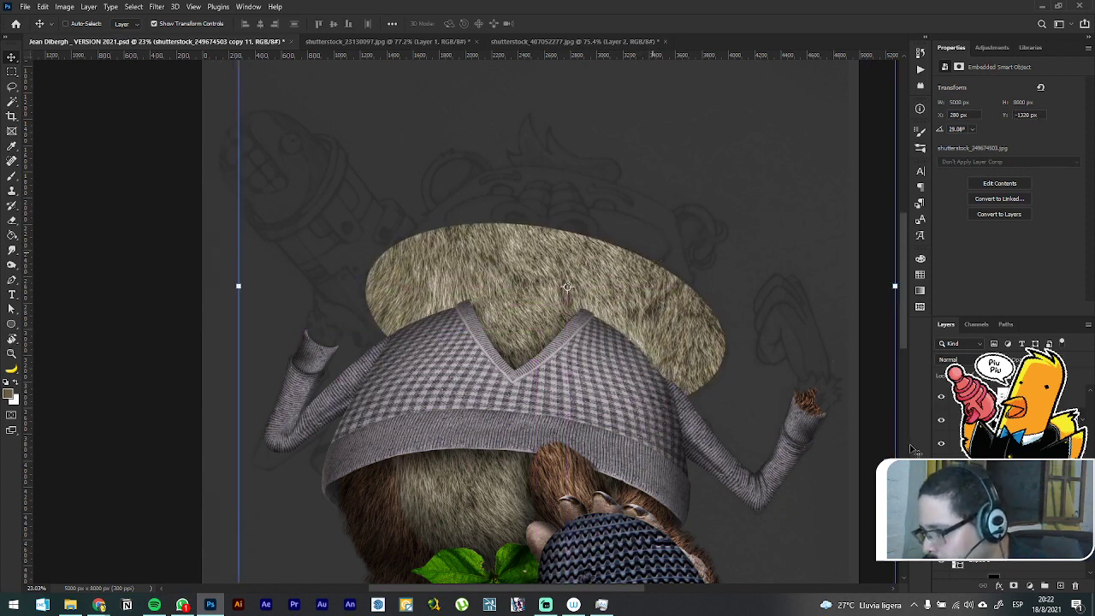
# Step: Duplicate the brown fur layer from the body and place the copy beneath the ellipse-masked head fur
pyautogui.moveTo(1009, 513); pyautogui.dragTo(1010, 578)
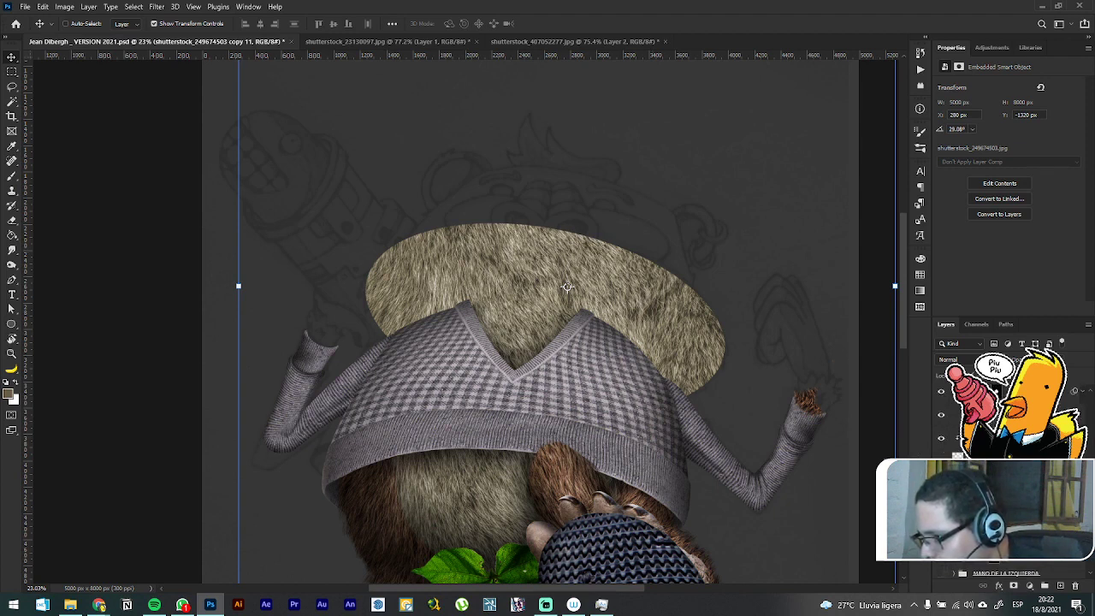
pyautogui.hotkey('ctrl', '[')
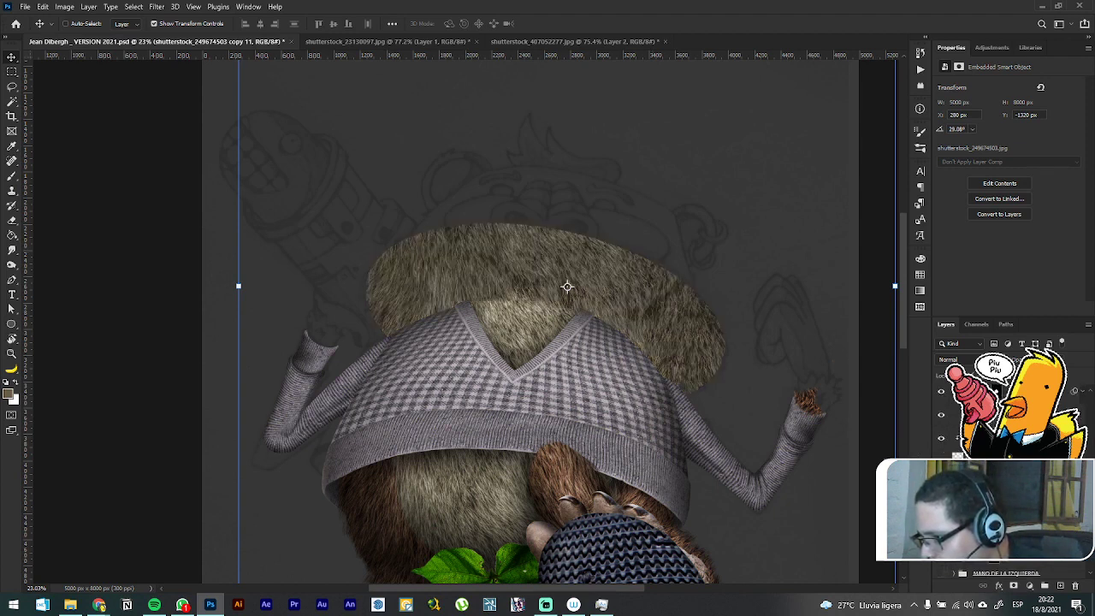
pyautogui.press('0')
pyautogui.hotkey('ctrl', 'j')
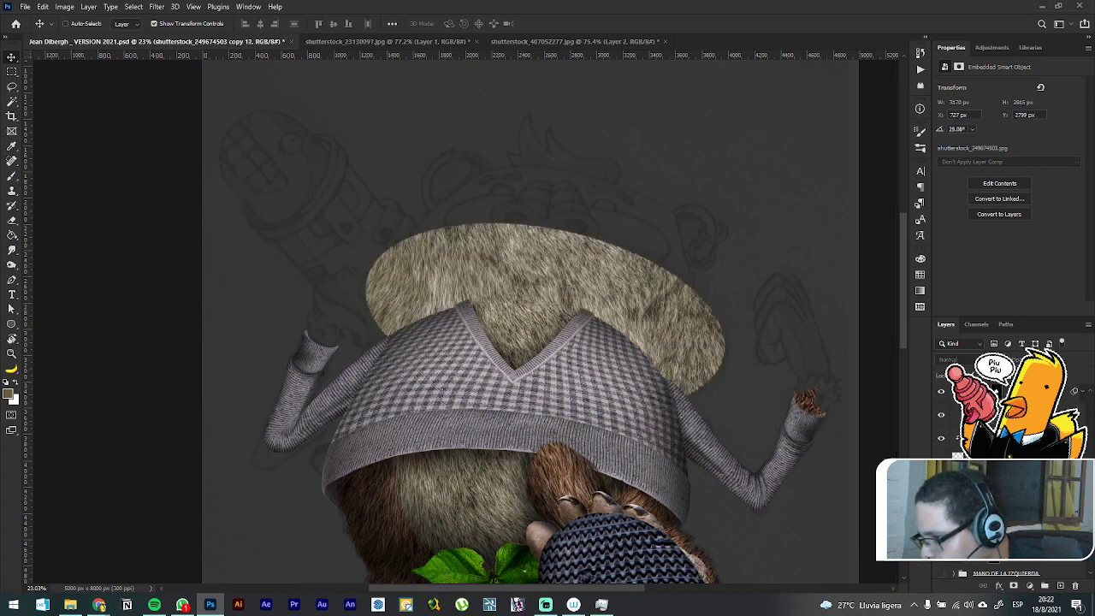
pyautogui.hotkey('alt', '[')
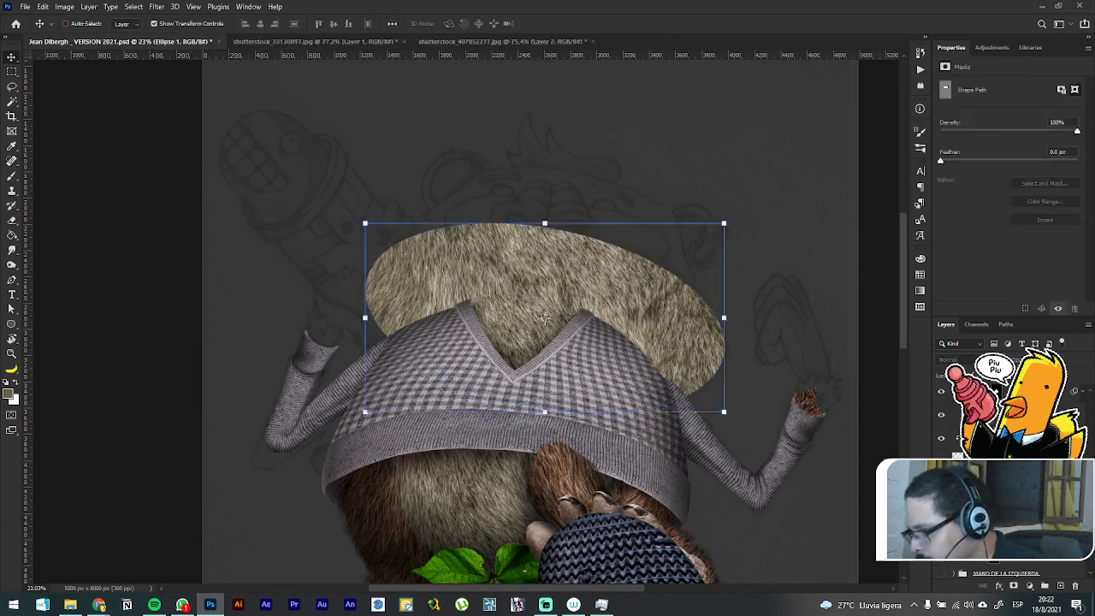
pyautogui.hotkey('alt', '[')
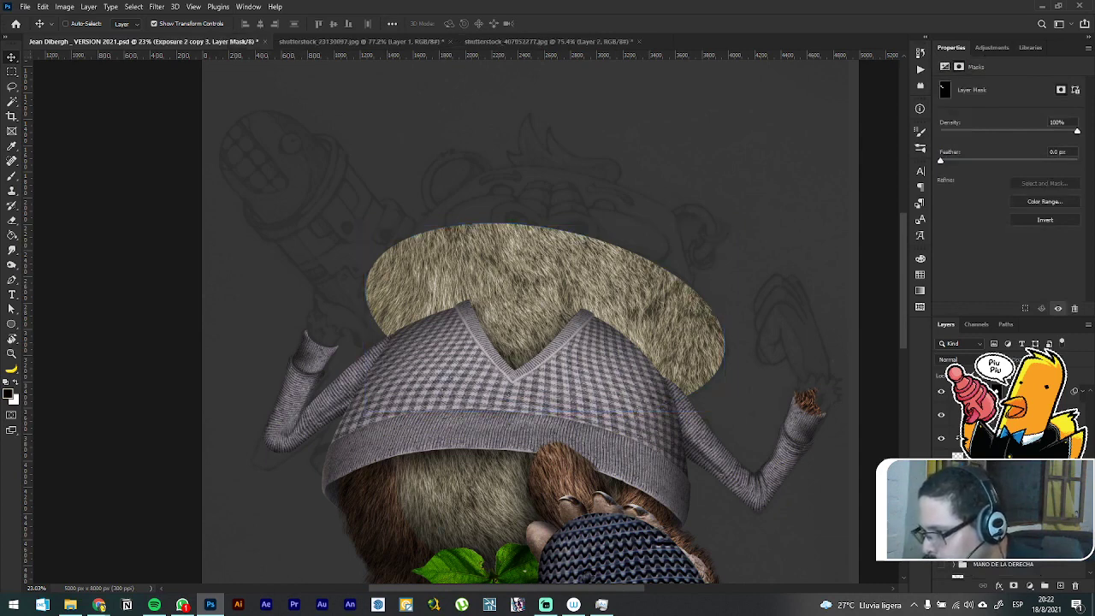
pyautogui.hotkey('alt', ']')
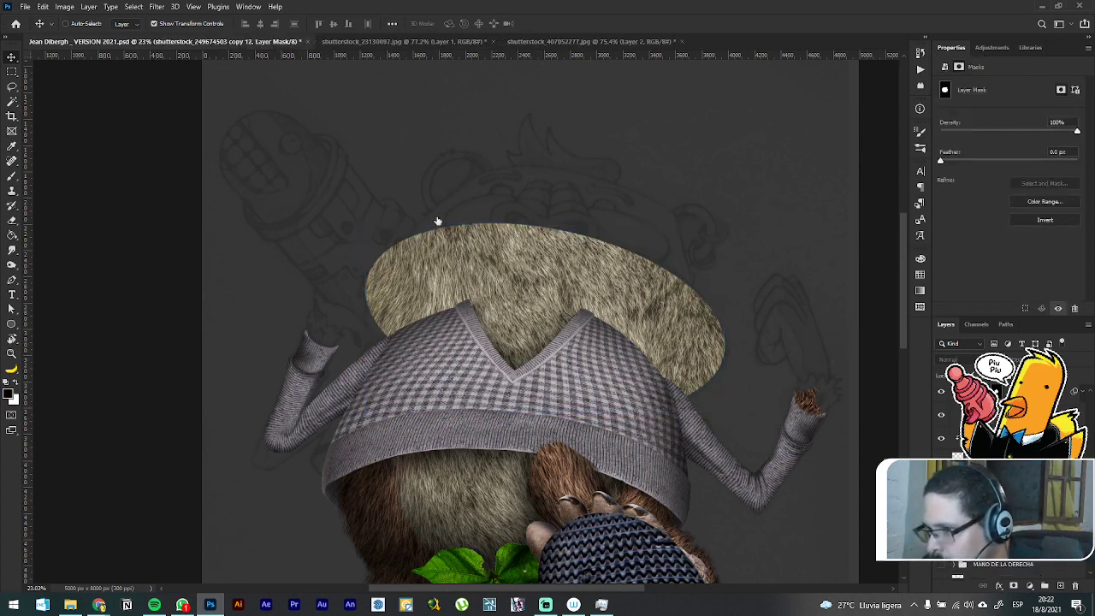
# Step: Trace a closed Pen path in Path mode around the sketched upper head, closing it across the fur ellipse
pyautogui.scroll(1, 448, 147)
pyautogui.press('p')
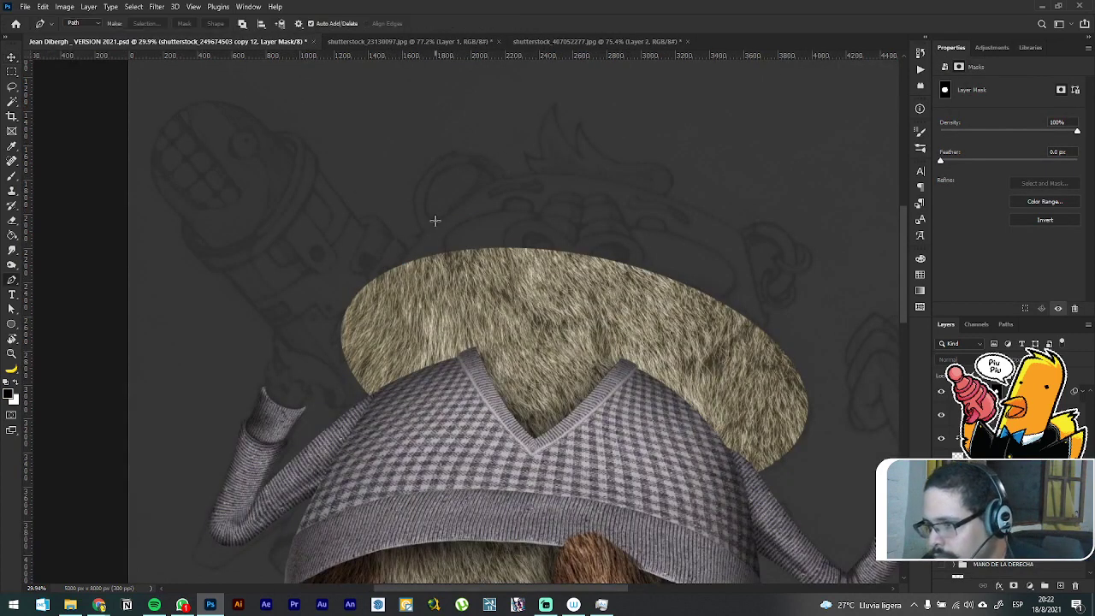
pyautogui.click(86, 24)
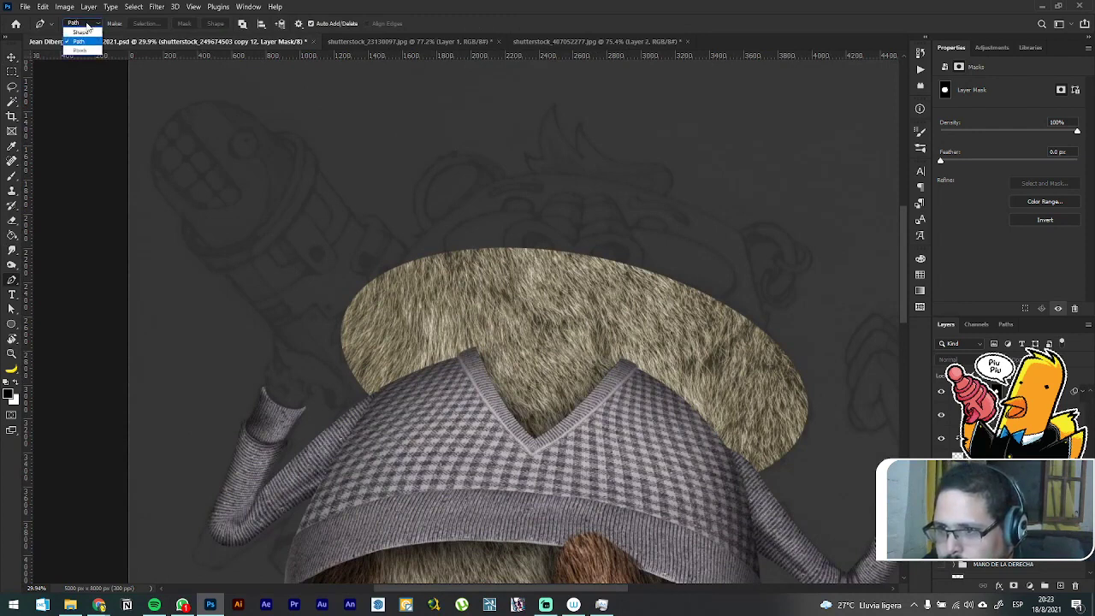
pyautogui.click(82, 24)
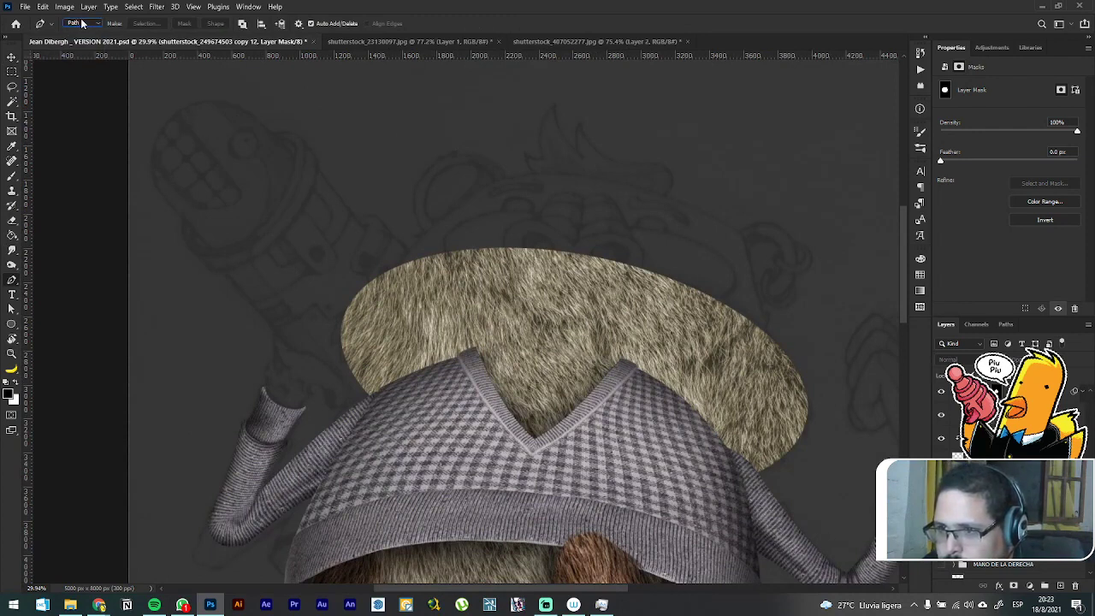
pyautogui.click(385, 287)
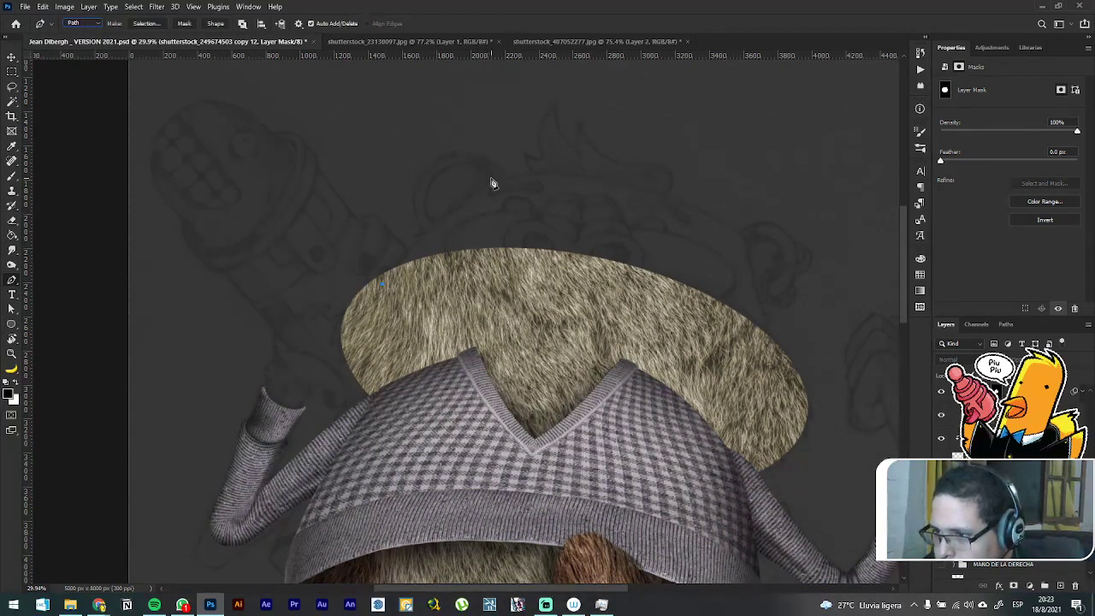
pyautogui.moveTo(507, 176); pyautogui.dragTo(568, 158)
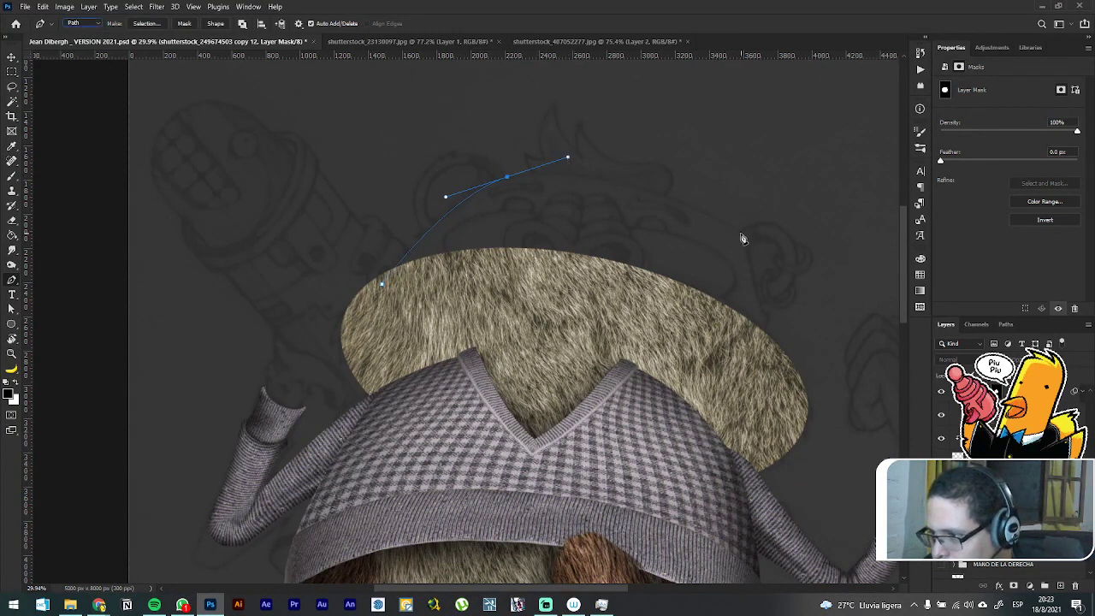
pyautogui.moveTo(743, 234); pyautogui.dragTo(761, 267)
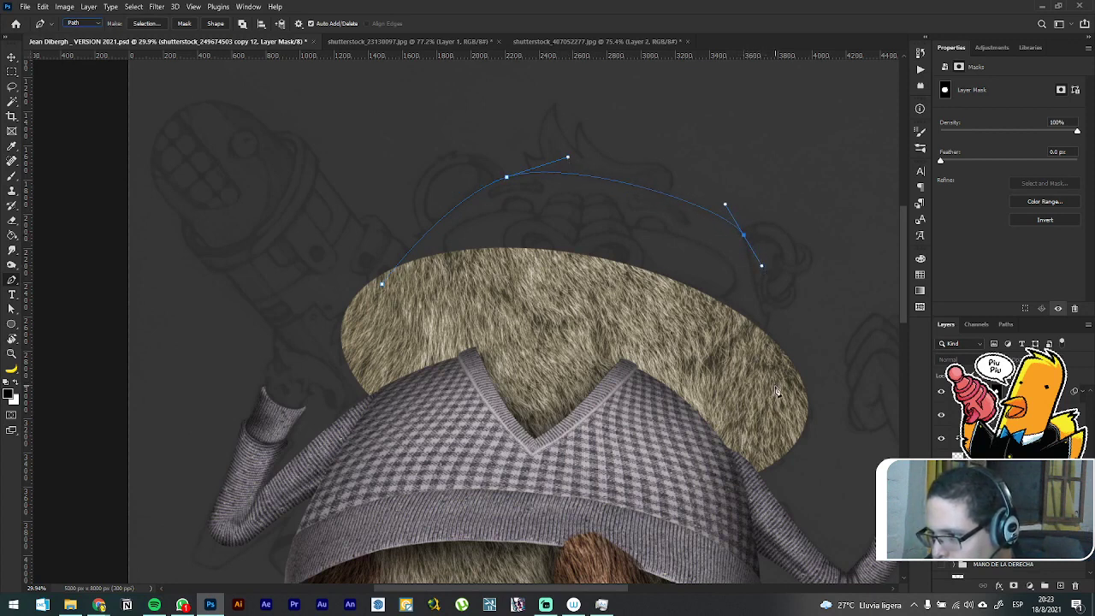
pyautogui.moveTo(774, 384); pyautogui.dragTo(770, 407)
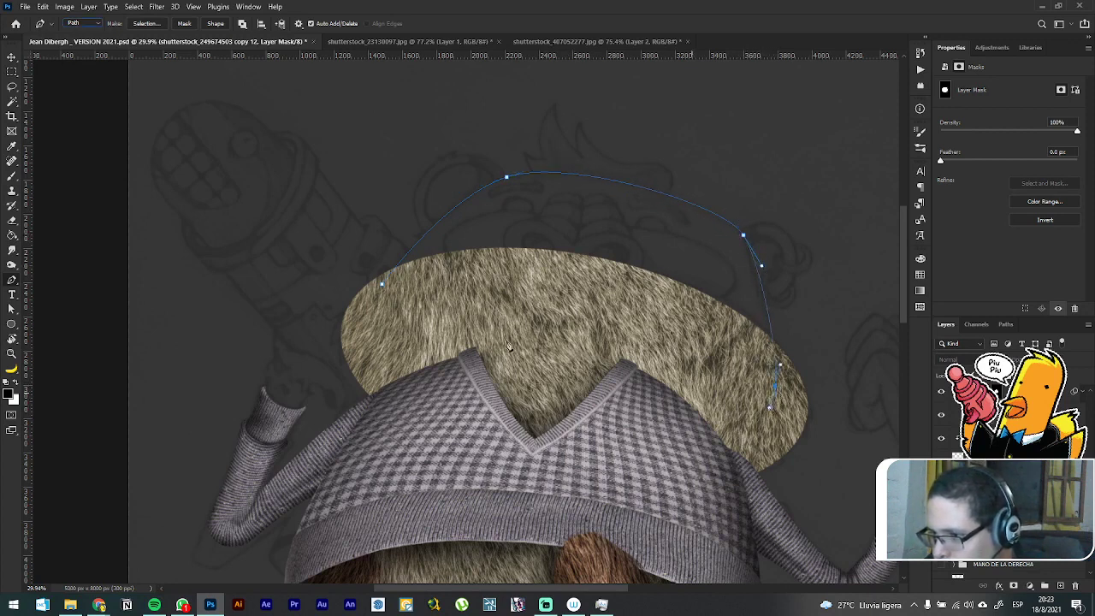
pyautogui.click(383, 285)
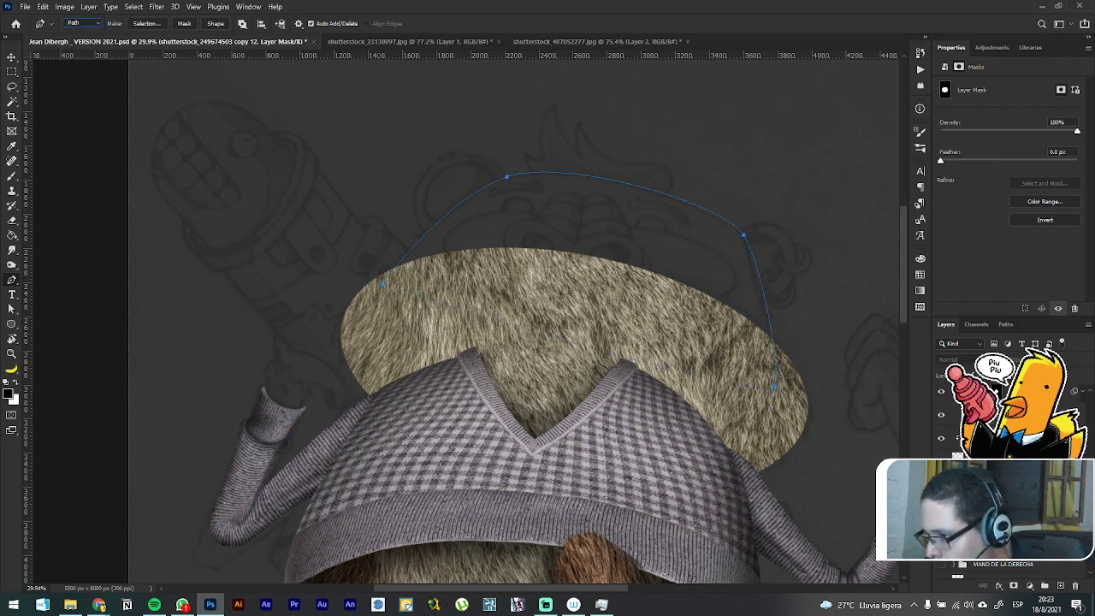
# Step: Convert the head path into a selection with 0 px feather and replace the brown fur copy's mask with it
pyautogui.rightClick(713, 314)
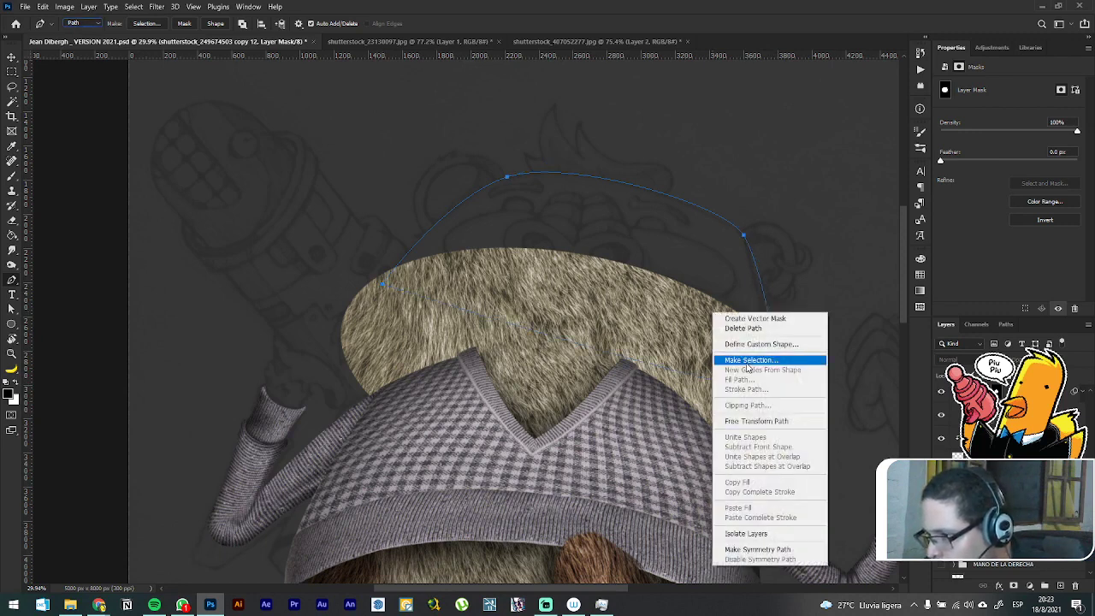
pyautogui.click(749, 361)
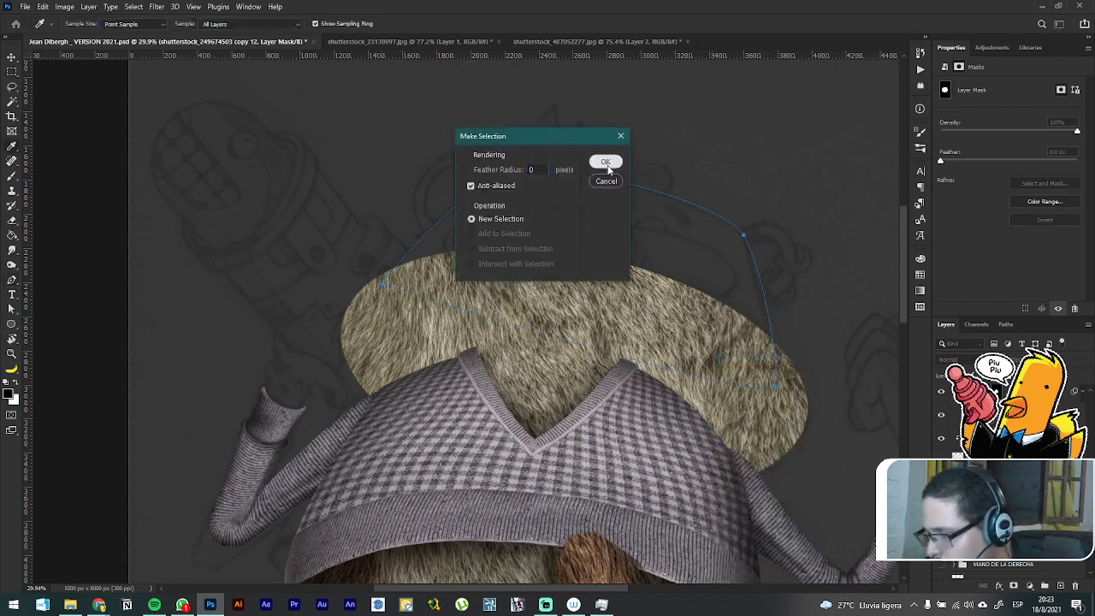
pyautogui.click(605, 162)
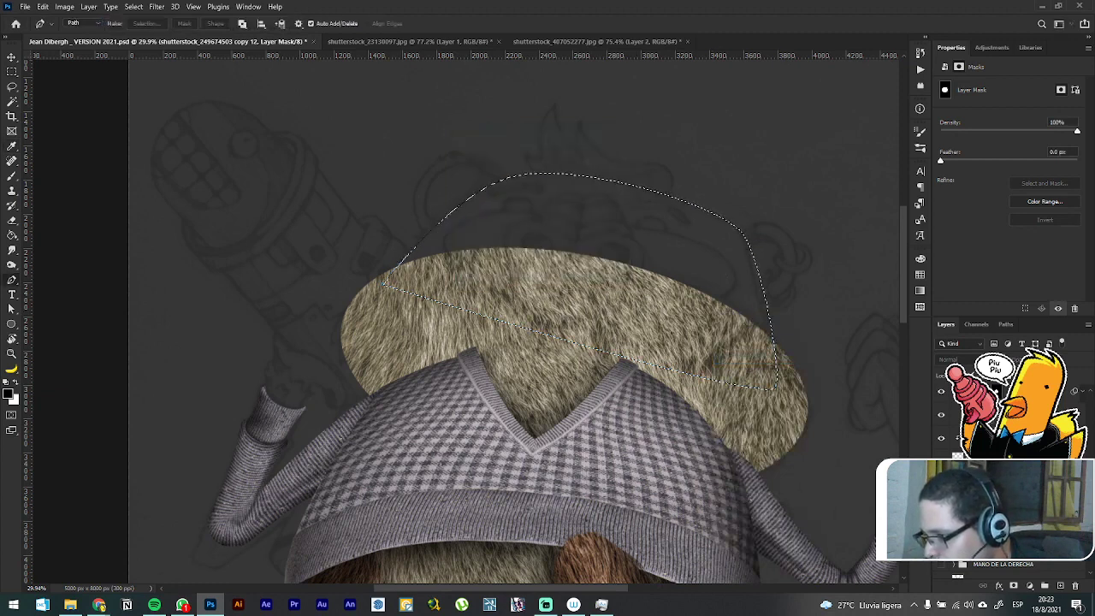
pyautogui.click(969, 415)
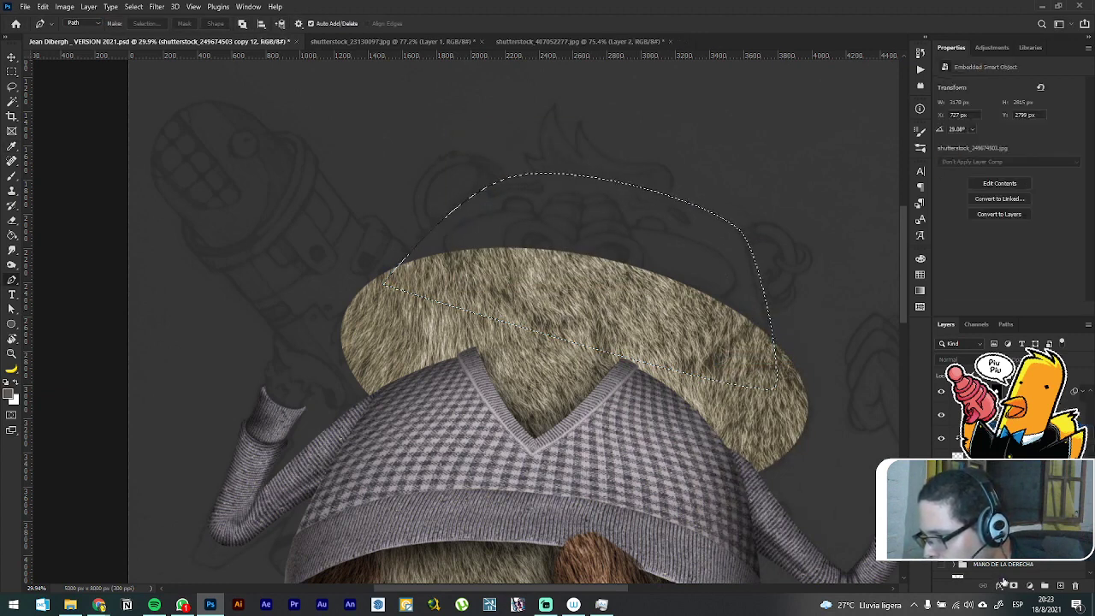
pyautogui.hotkey('ctrl', 'z')
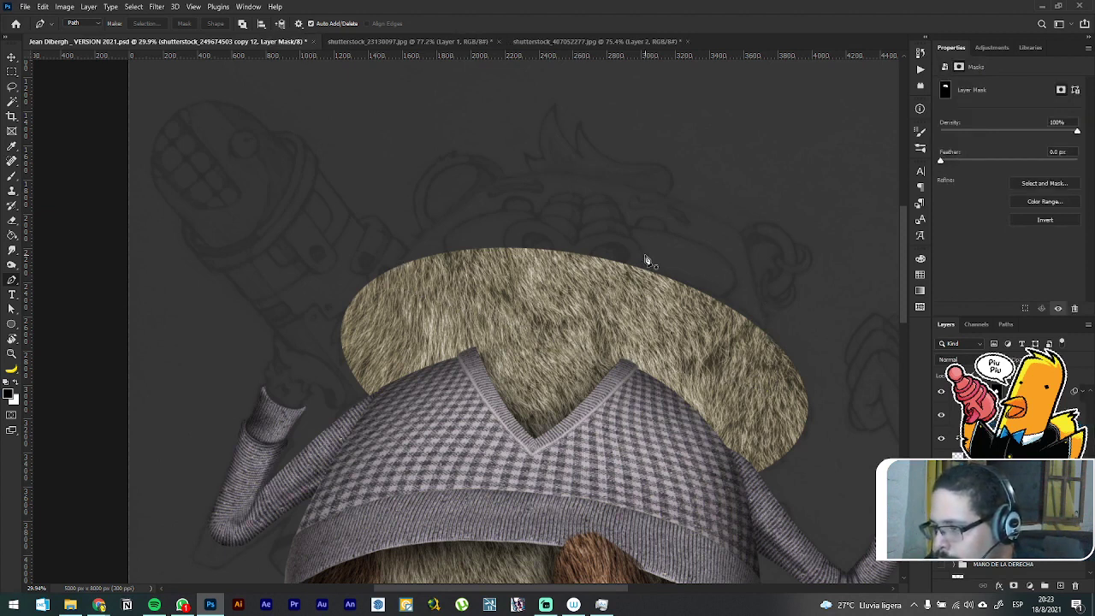
# Step: Move the brown fur independently of its mask to X 1209 px, Y 993 px so it fills the upper head shape
pyautogui.click(11, 56)
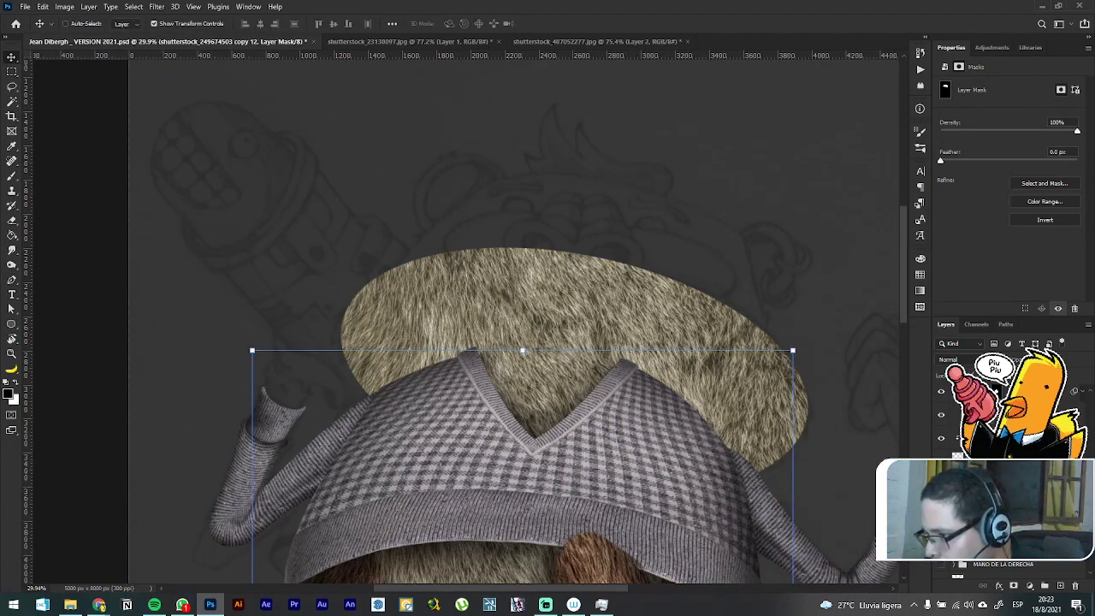
pyautogui.click(958, 456)
pyautogui.moveTo(626, 462); pyautogui.dragTo(694, 205)
pyautogui.hotkey('ctrl', 'z')
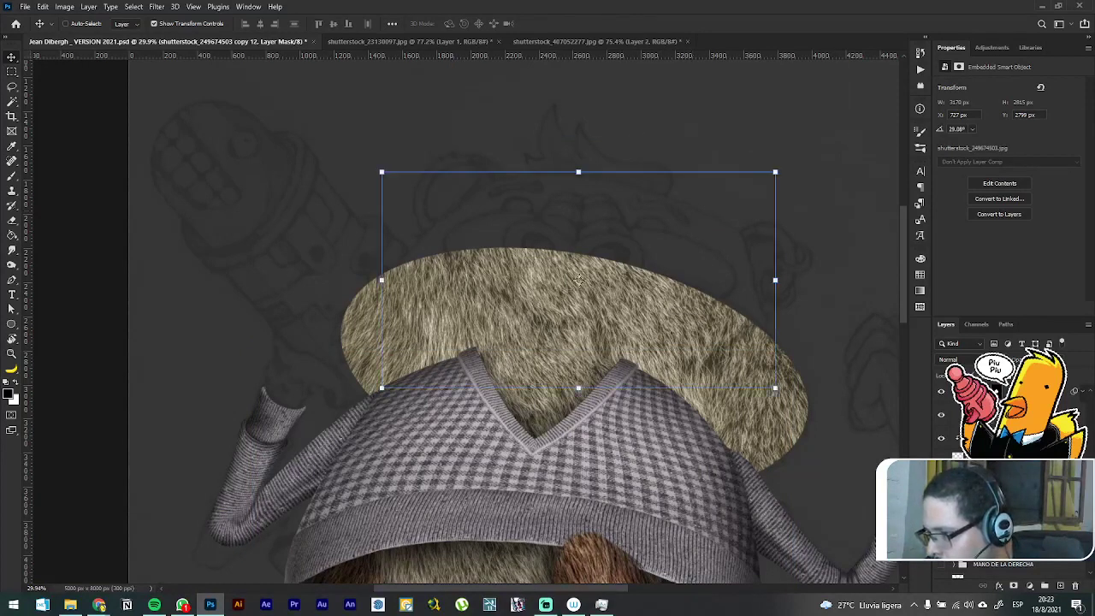
pyautogui.hotkey('ctrl', '2')
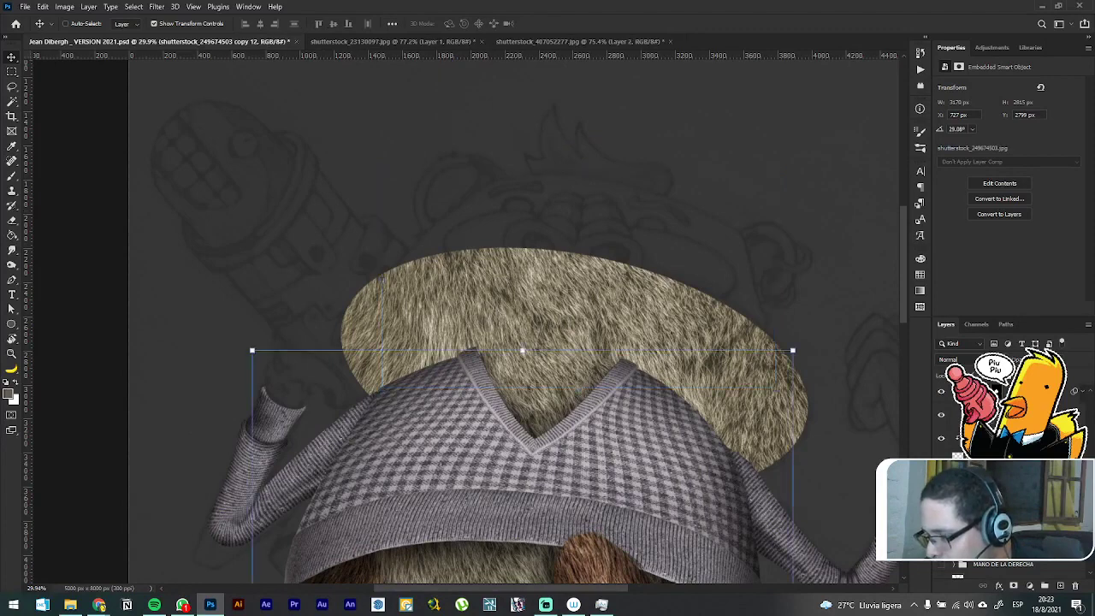
pyautogui.moveTo(677, 486); pyautogui.dragTo(754, 185)
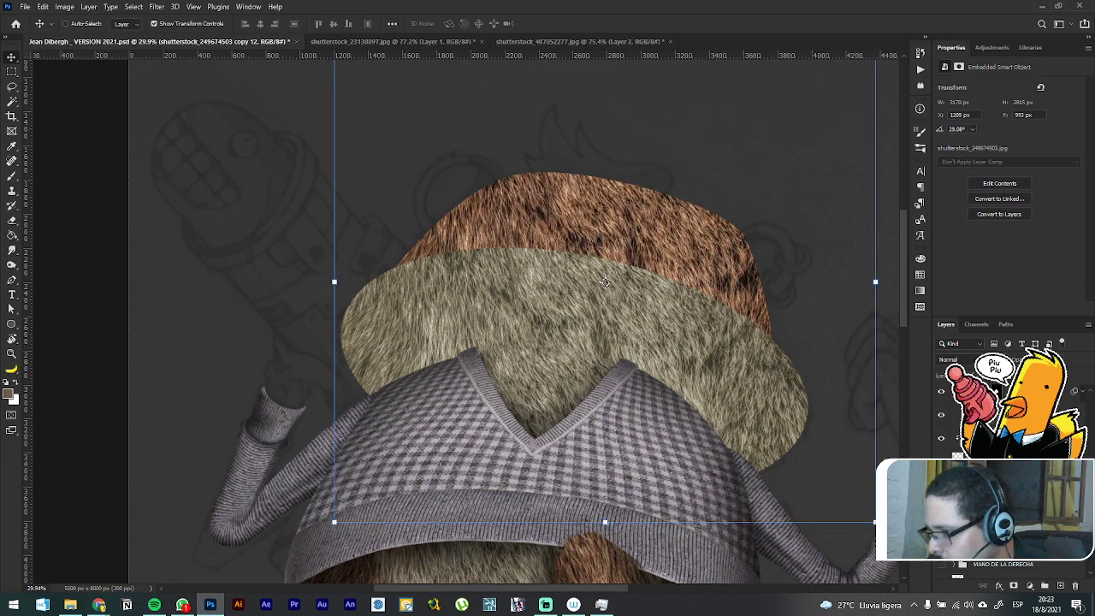
# Step: Duplicate the Exposure adjustment above the ellipse-masked head fur and clip it to that fur layer
pyautogui.scroll(-1, 605, 291)
pyautogui.click(603, 312)
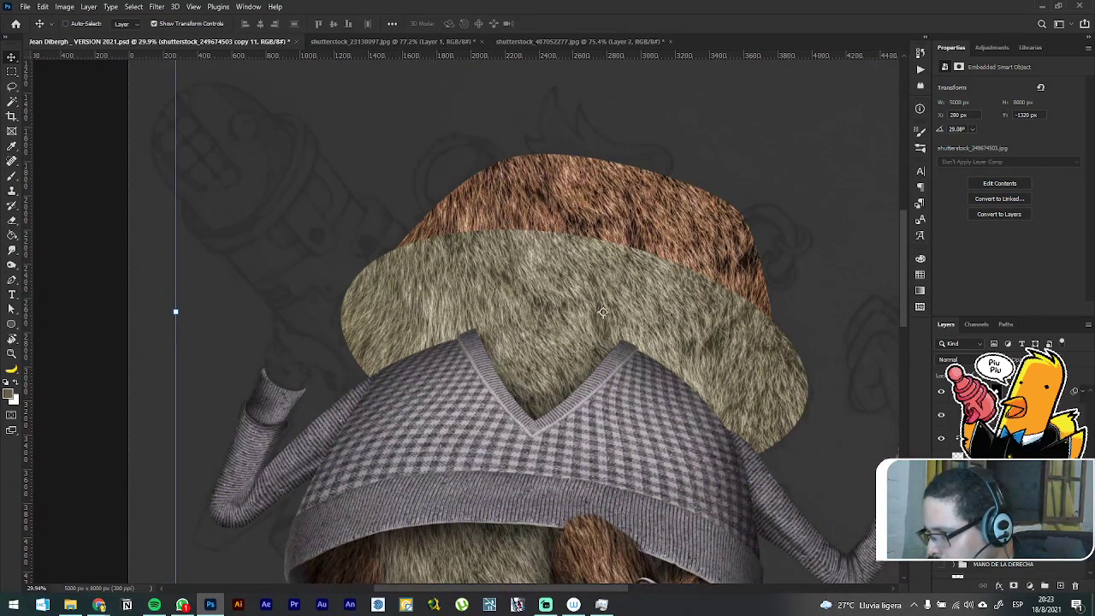
pyautogui.scroll(-3, 1009, 479)
pyautogui.click(996, 514)
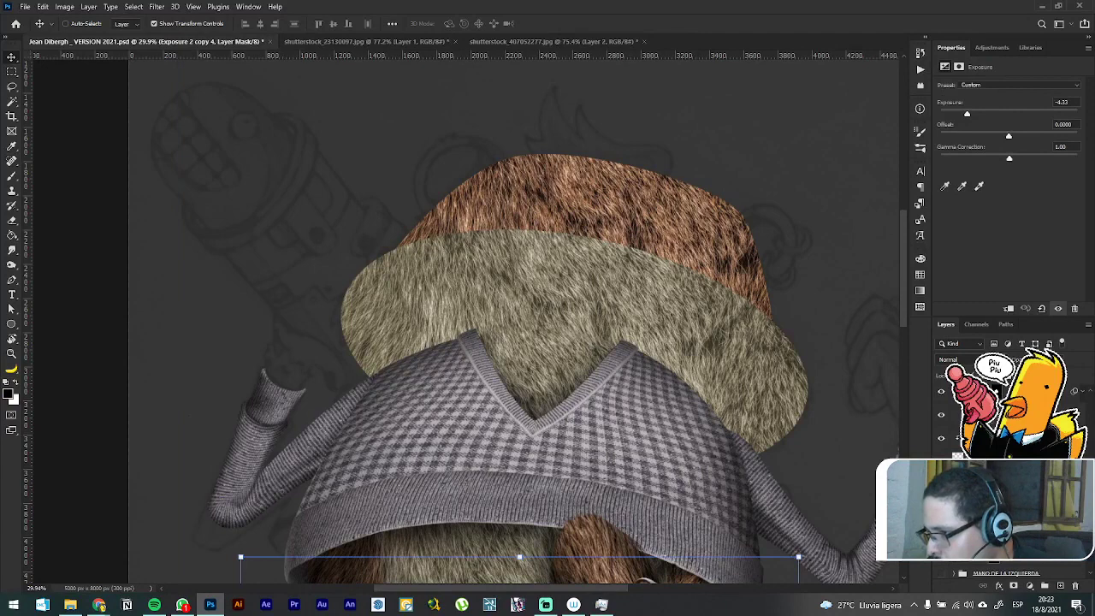
pyautogui.rightClick(966, 483)
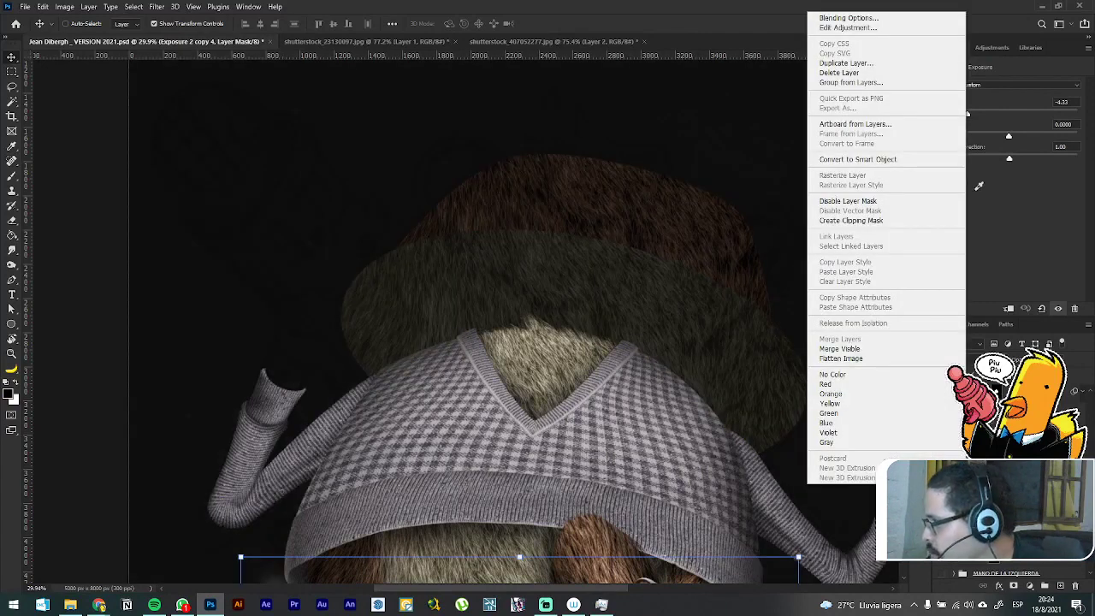
pyautogui.click(855, 220)
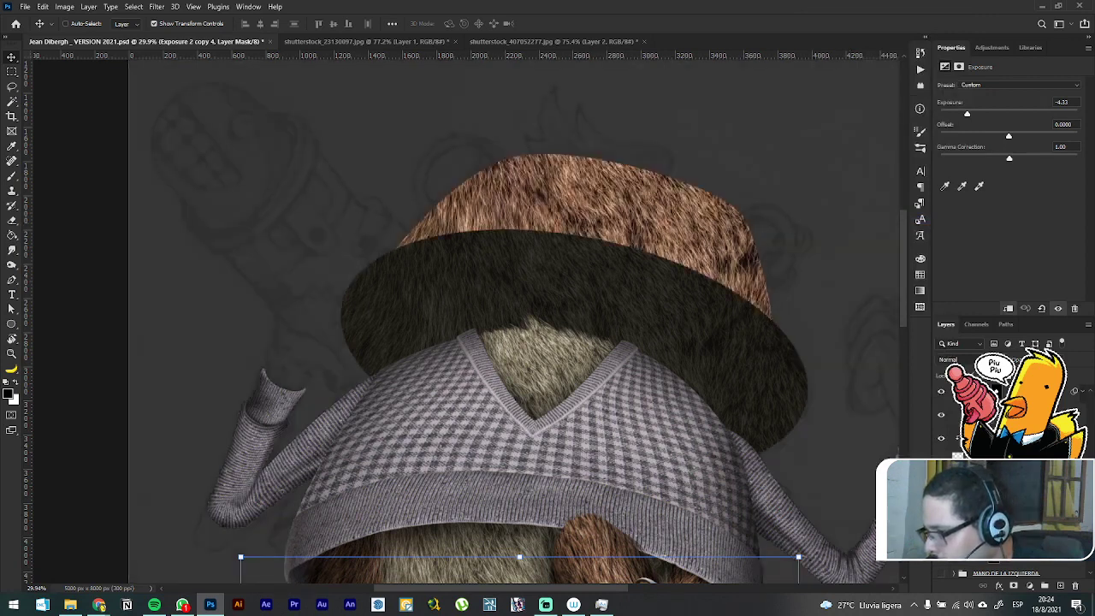
# Step: Replace the duplicated Exposure adjustment's mask with a new one, invert it to black, and ready the Brush tool
pyautogui.rightClick(996, 483)
pyautogui.click(1009, 482)
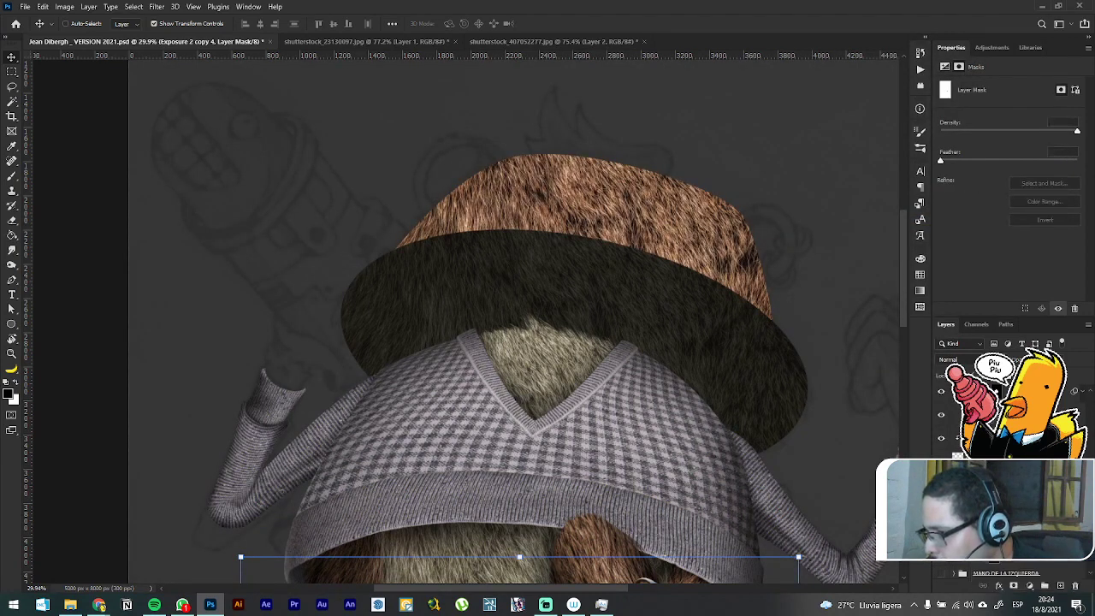
pyautogui.click(1013, 585)
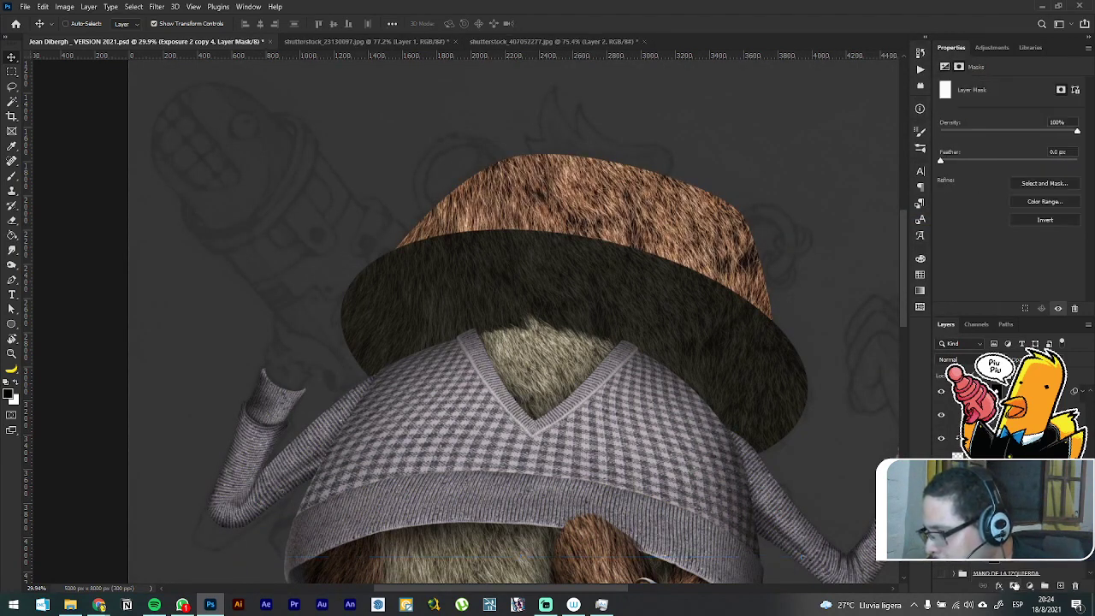
pyautogui.hotkey('ctrl', 'i')
pyautogui.press('b')
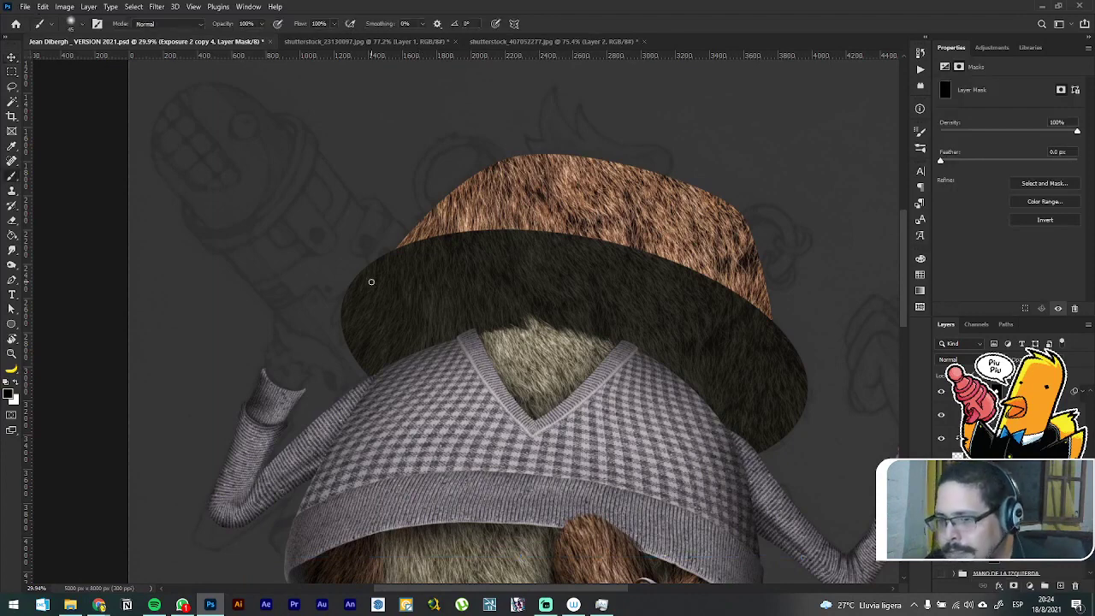
# Step: Enlarge the Soft Round brush to 1600 px and paint white on the clipped Exposure mask to shade the light head fur's edges
pyautogui.rightClick(444, 289)
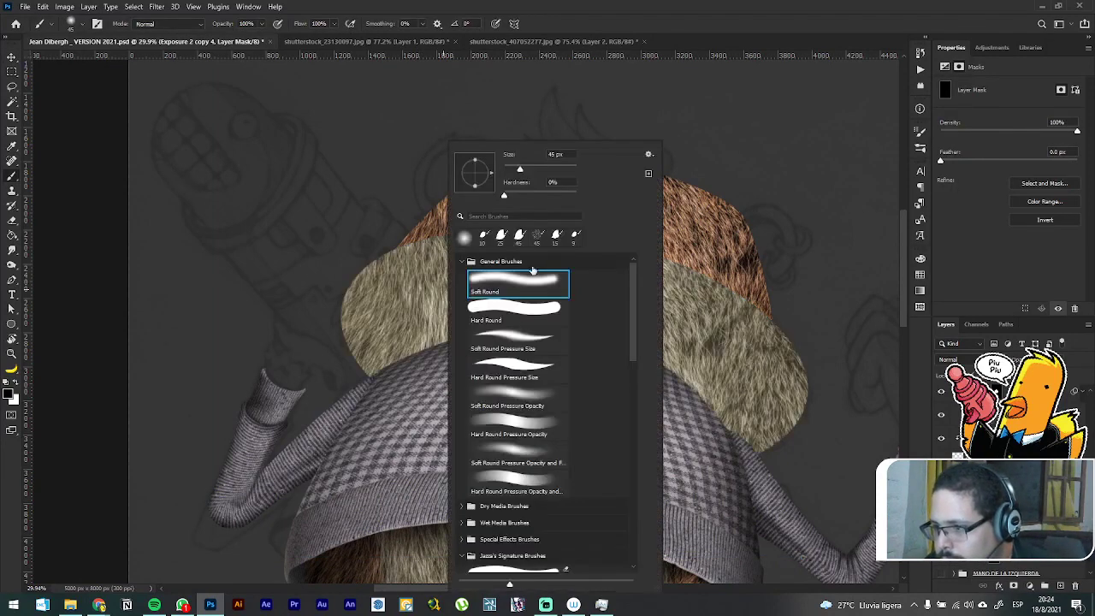
pyautogui.click(565, 169)
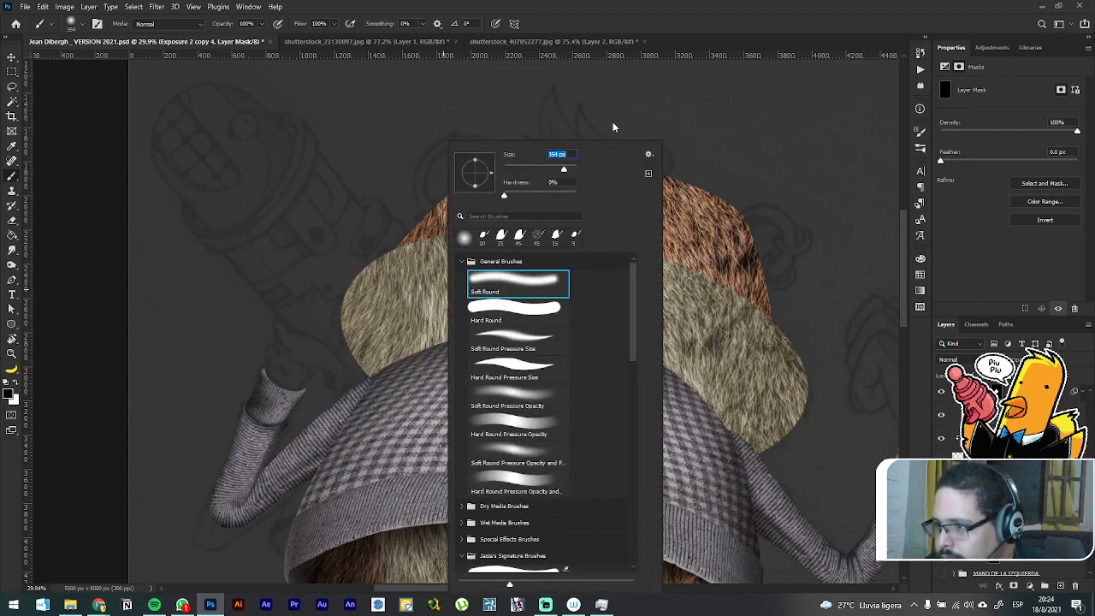
pyautogui.click(701, 20)
pyautogui.scroll(-5, 492, 257)
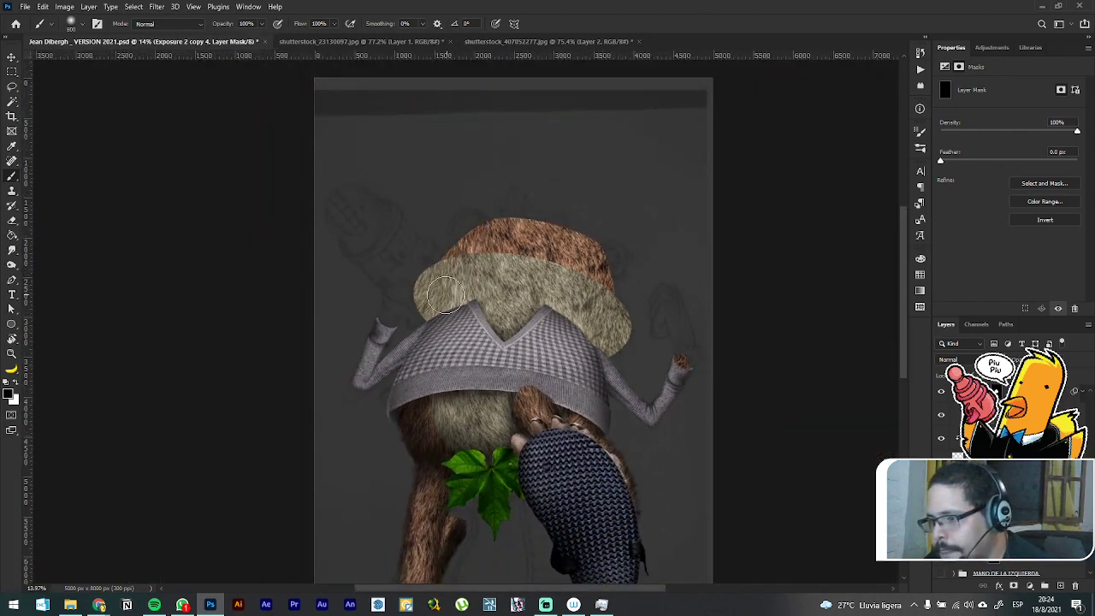
pyautogui.press(']')
pyautogui.press(']')
pyautogui.press(']')
pyautogui.press(']')
pyautogui.press(']')
pyautogui.press(']')
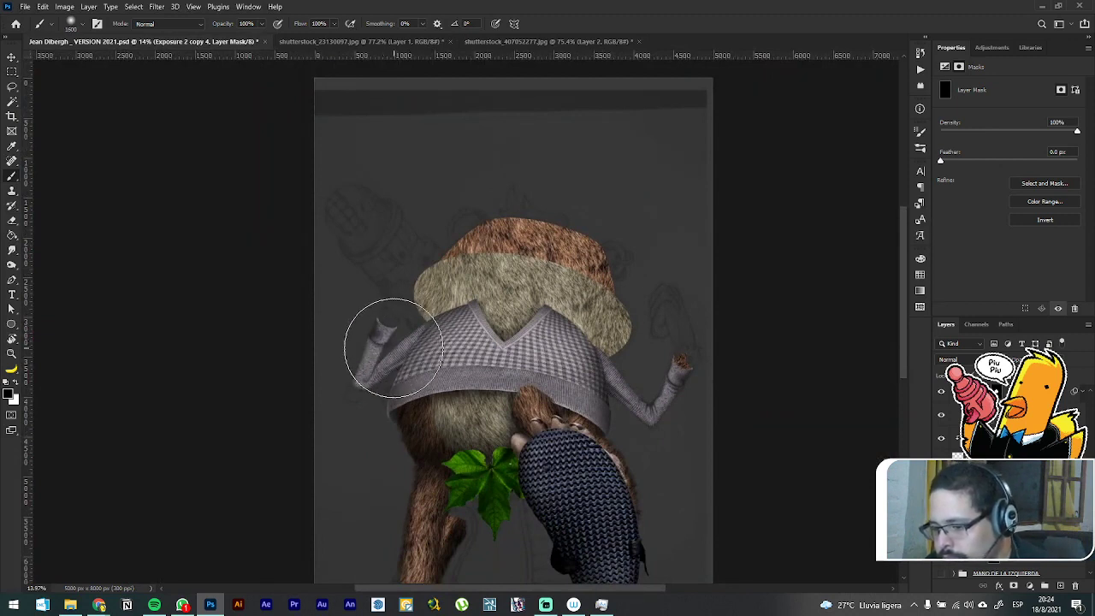
pyautogui.press('x')
pyautogui.click(393, 338)
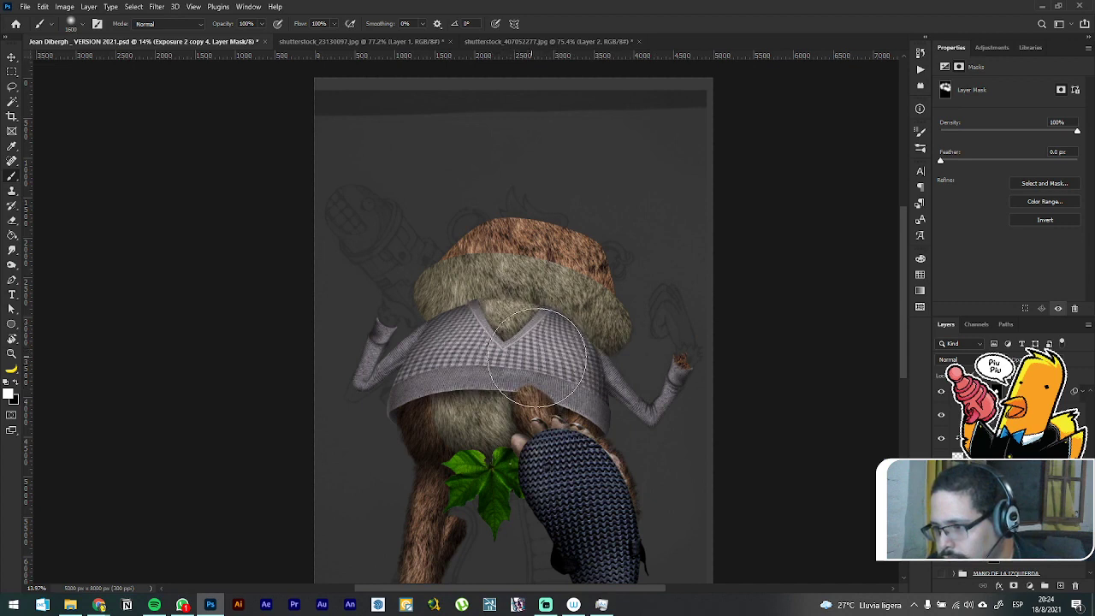
pyautogui.click(484, 349)
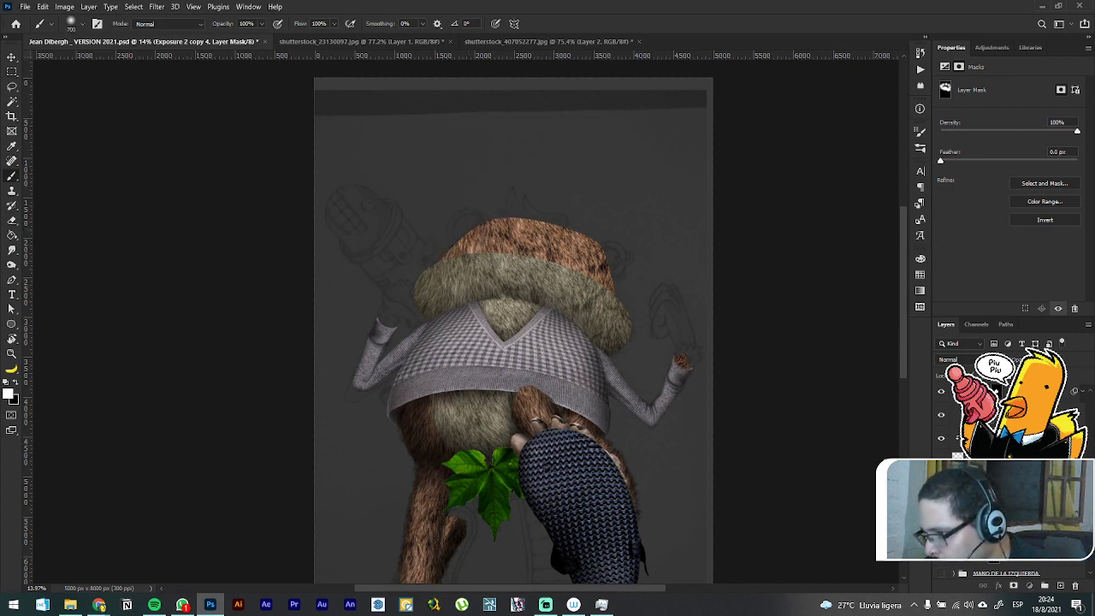
# Step: Duplicate the Exposure adjustment above the brown upper-head fur and clip it to that fur layer
pyautogui.hotkey('ctrl', 'j')
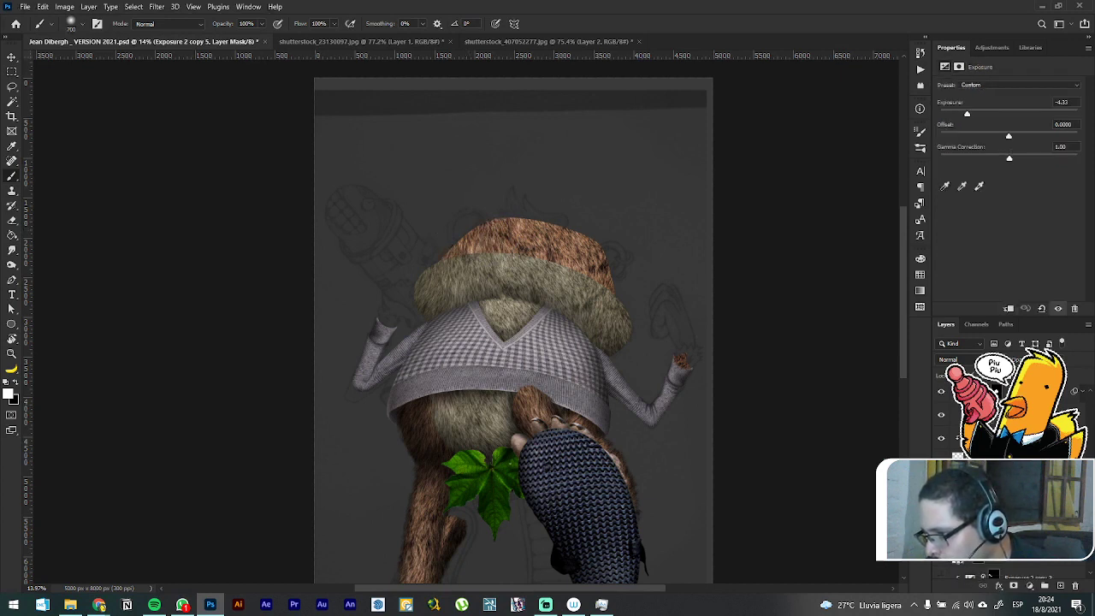
pyautogui.rightClick(1026, 548)
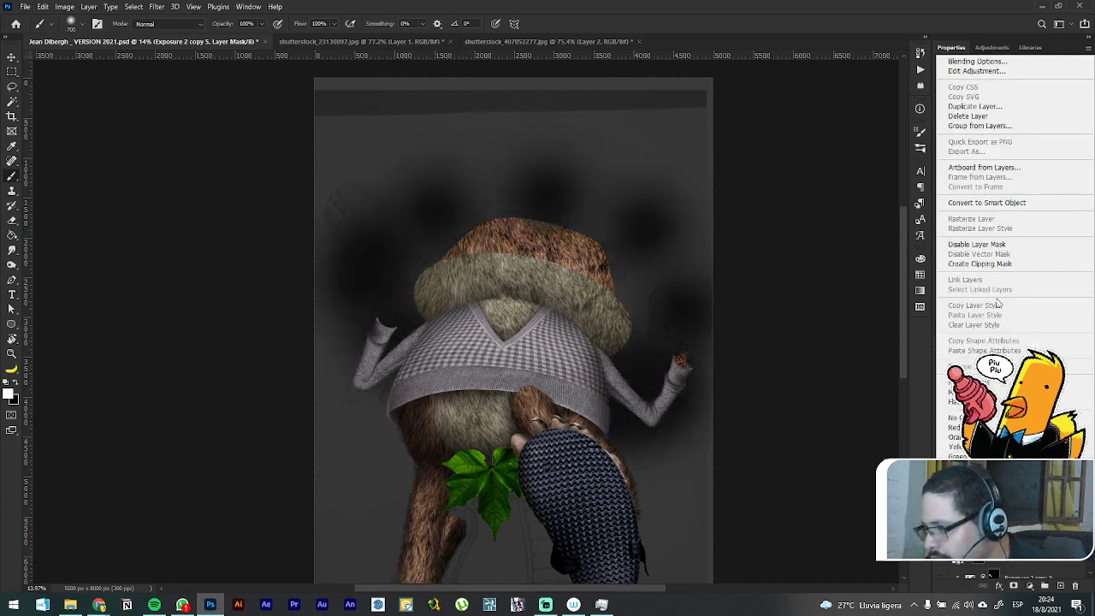
pyautogui.click(983, 264)
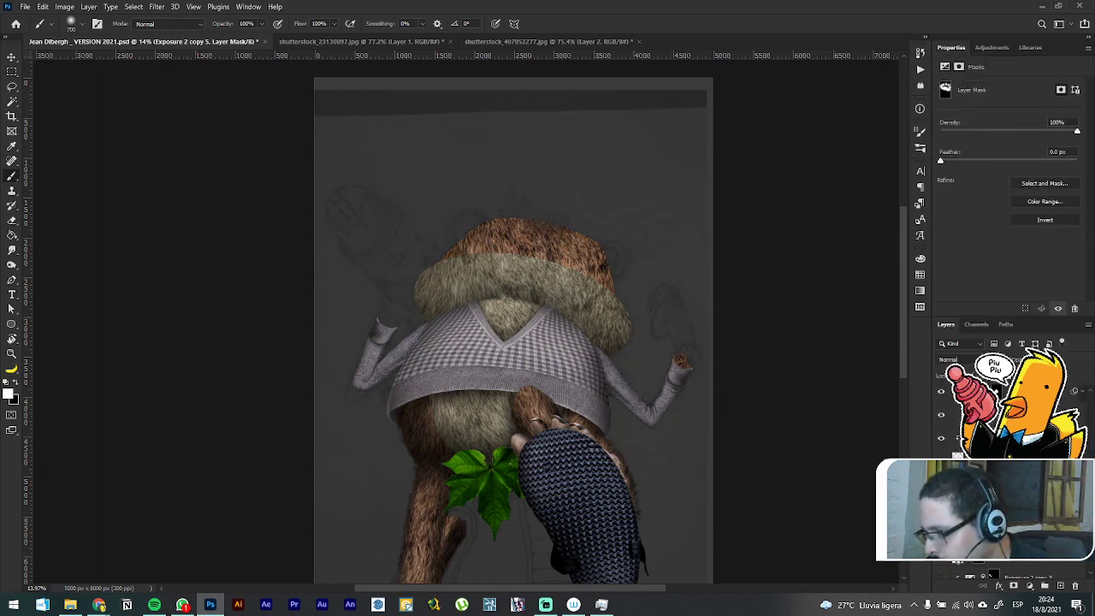
# Step: Replace the duplicated Exposure's mask with a new black one and paint shading on the brown head fur with a soft white 700 px brush
pyautogui.click(1026, 432)
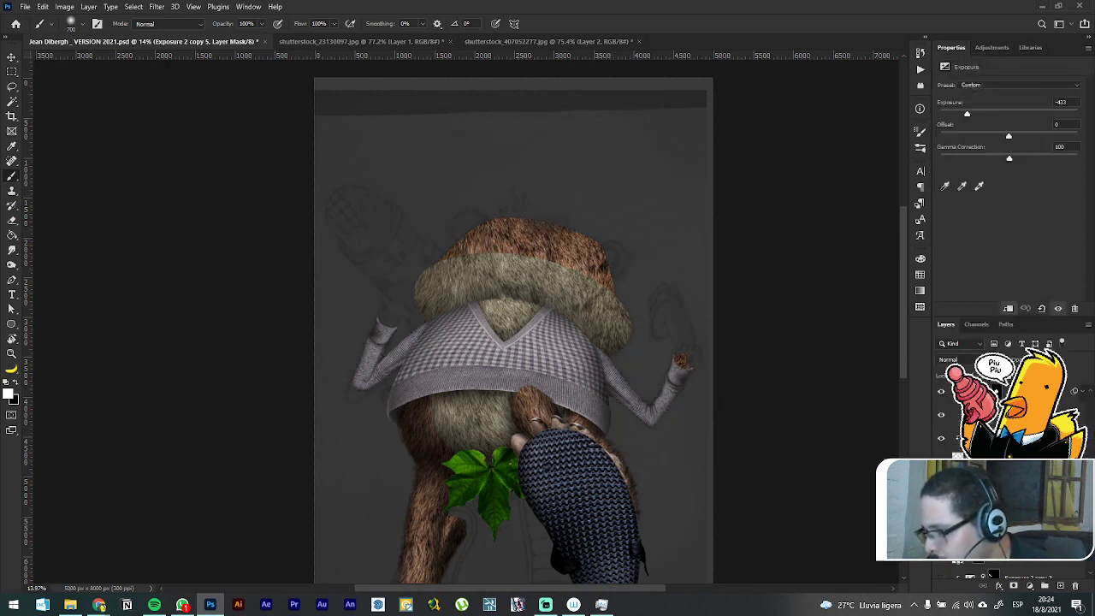
pyautogui.click(1012, 588)
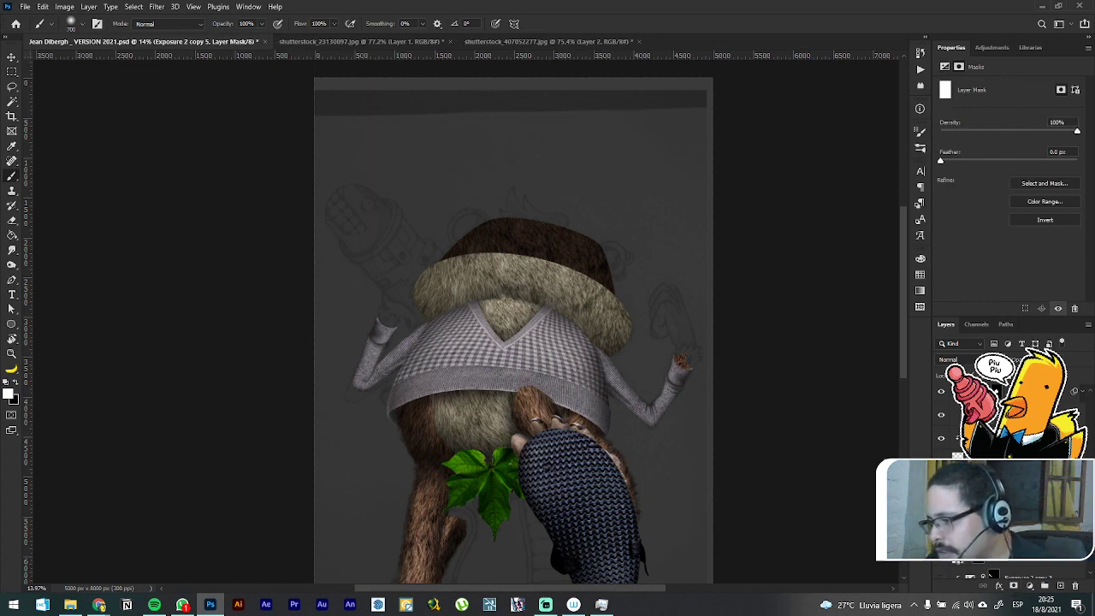
pyautogui.hotkey('ctrl', 'i')
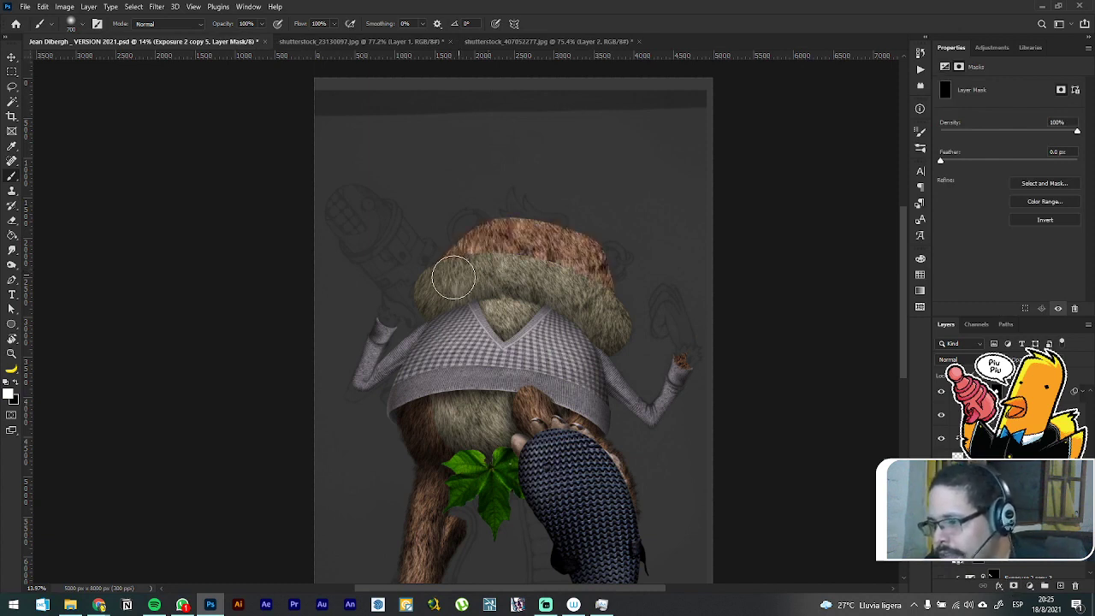
pyautogui.moveTo(455, 277)
pyautogui.mouseDown()
pyautogui.moveTo(529, 273)
pyautogui.moveTo(608, 320)
pyautogui.mouseUp()
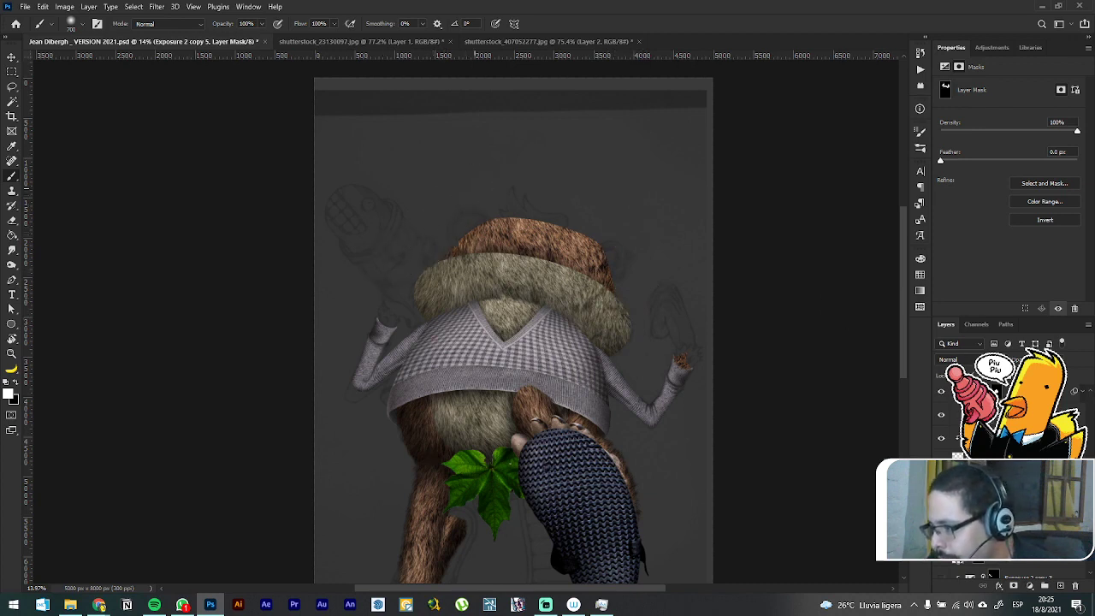
# Step: Collapse the layer mask properties and show the hidden groups holding the hands and the metal mug weapon
pyautogui.doubleClick(955, 49)
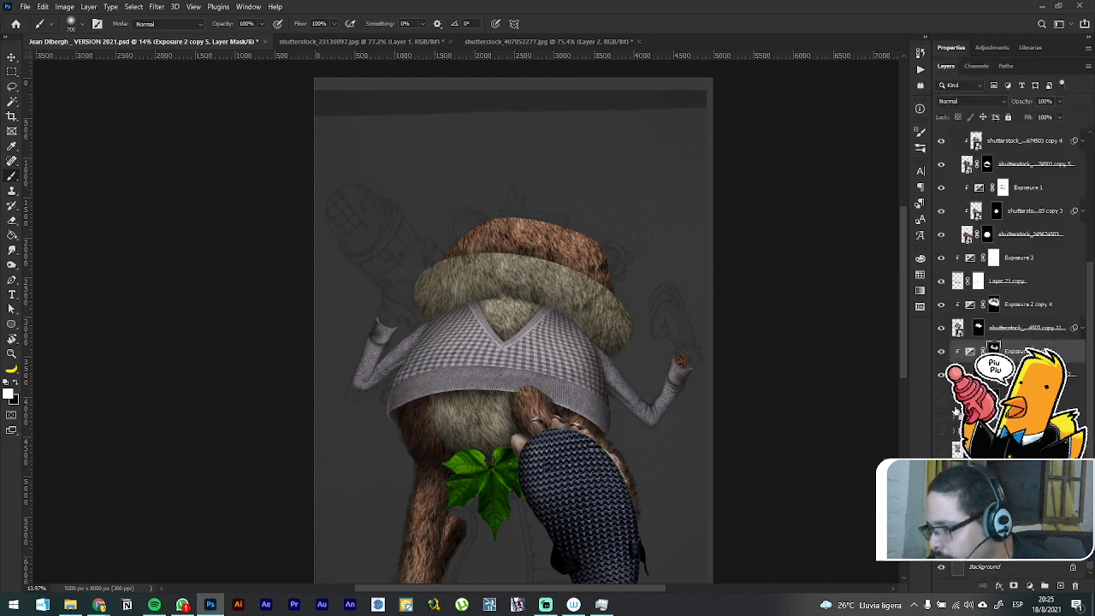
pyautogui.click(941, 399)
pyautogui.click(941, 414)
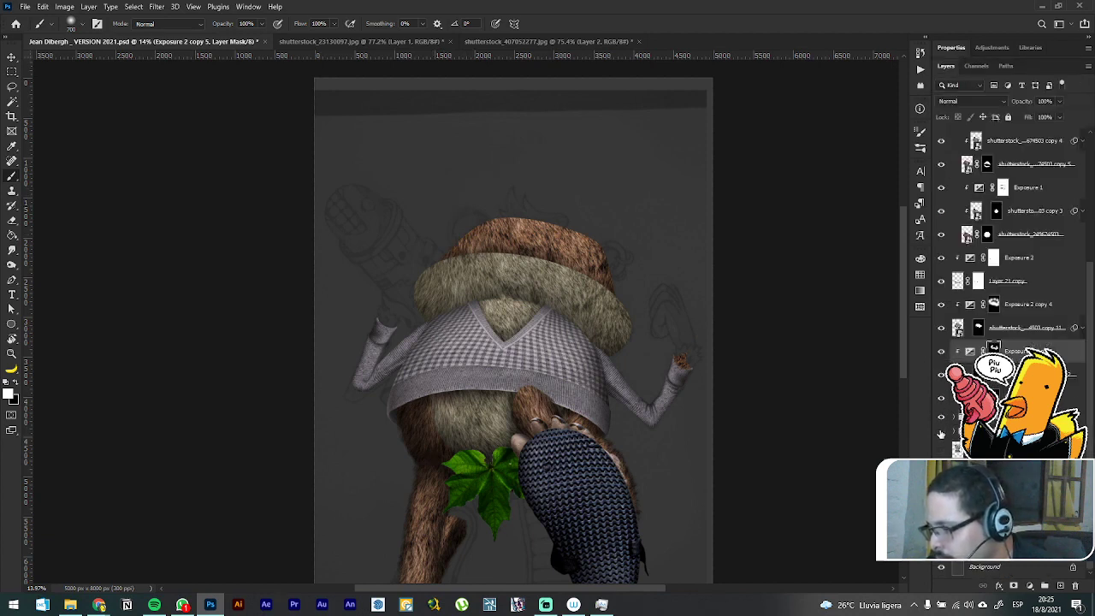
pyautogui.click(941, 434)
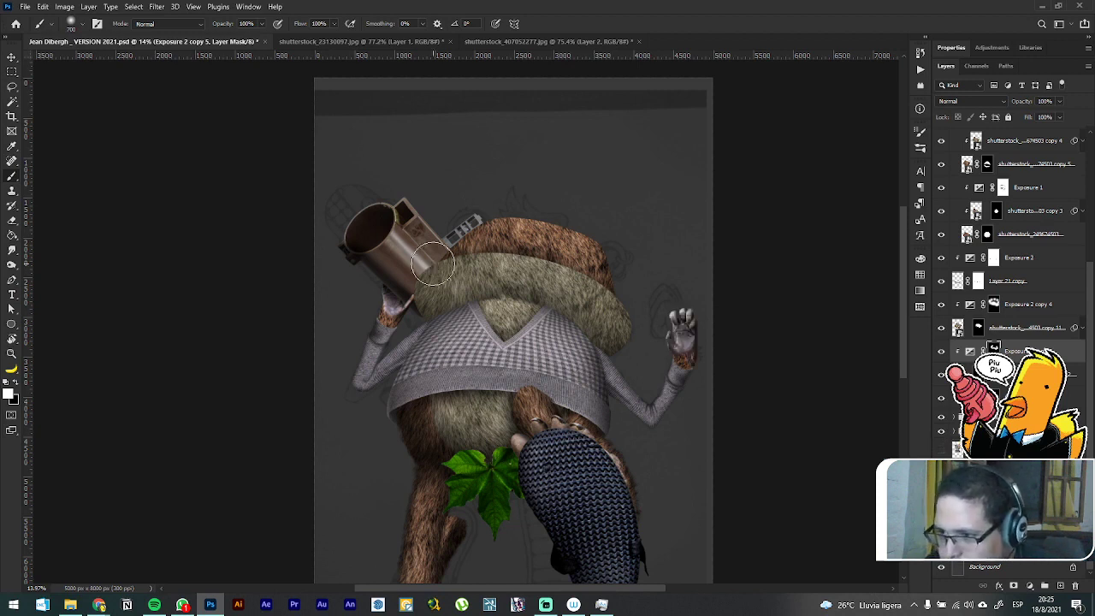
pyautogui.scroll(-1, 484, 209)
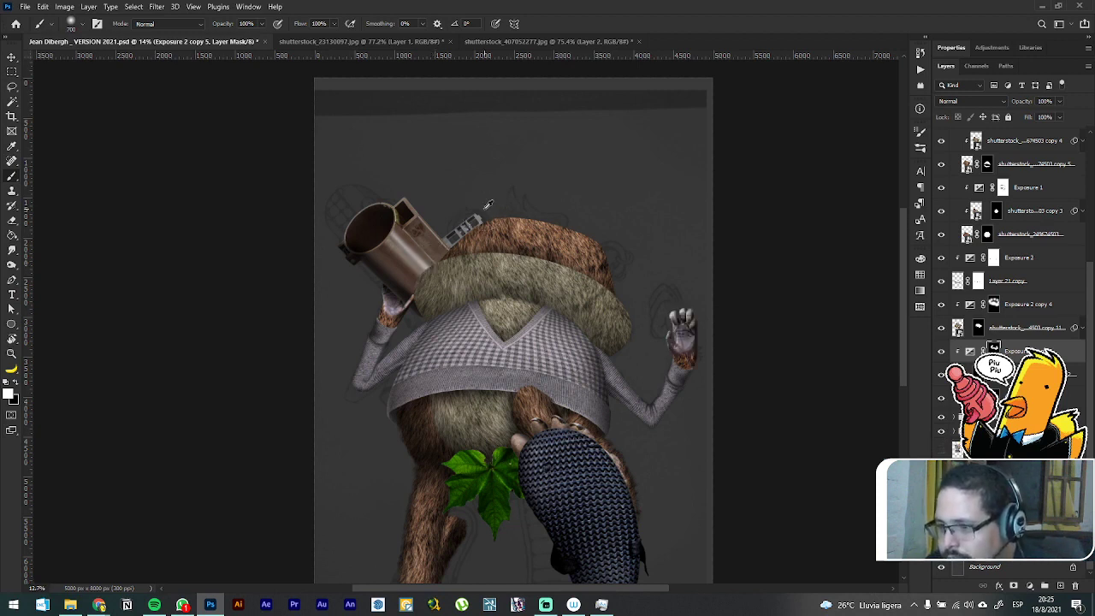
pyautogui.scroll(-2, 473, 207)
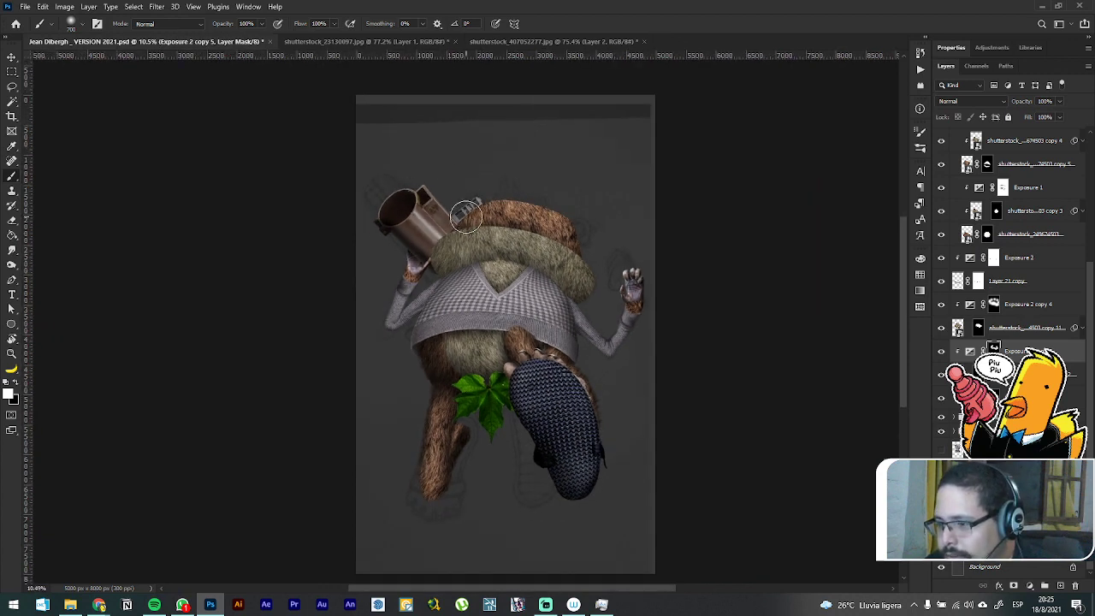
pyautogui.scroll(2, 469, 207)
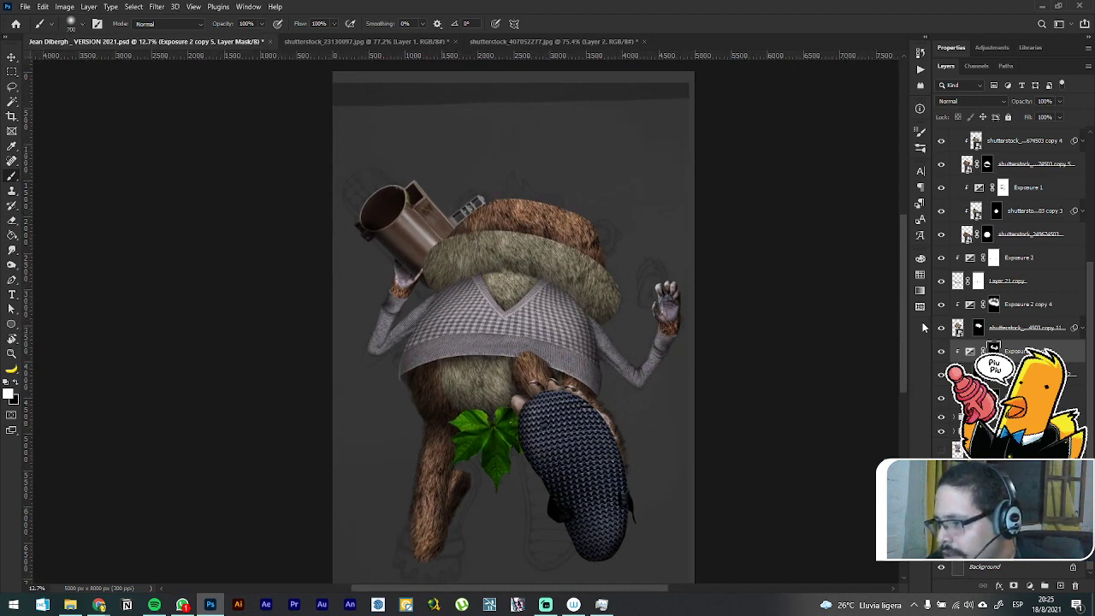
pyautogui.scroll(-2, 617, 261)
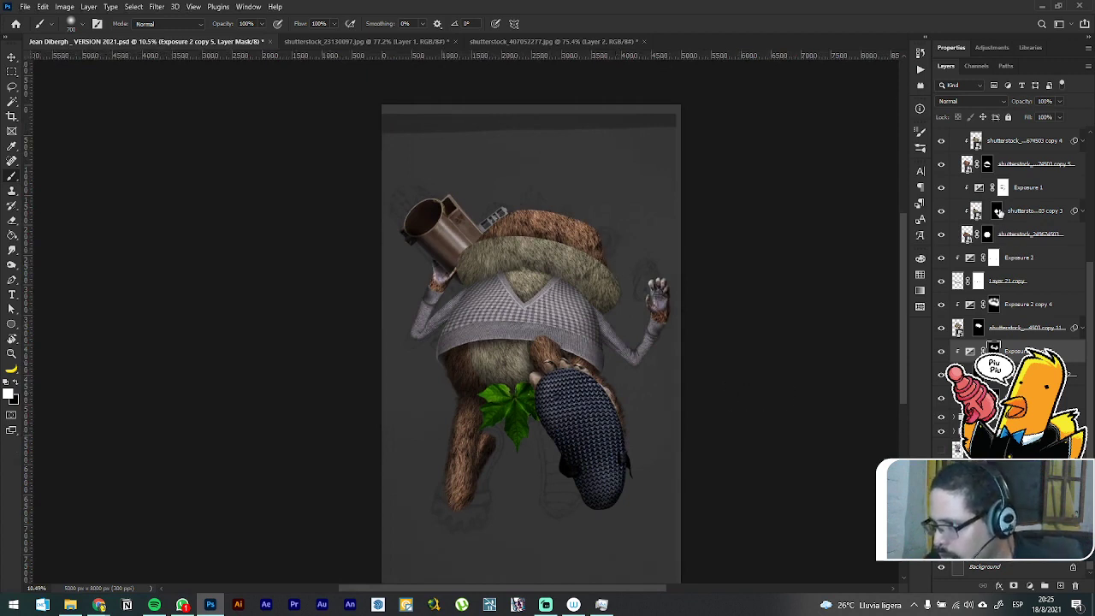
# Step: Collapse the CUERPO group and add a black (000000) Solid Color fill layer directly above the Background
pyautogui.scroll(10, 998, 212)
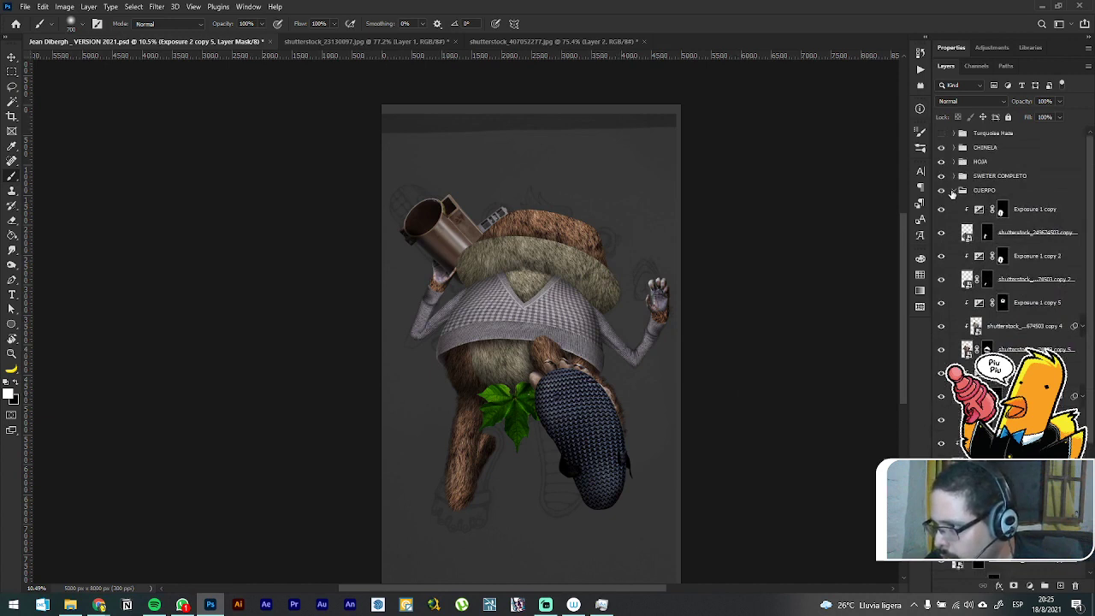
pyautogui.click(954, 192)
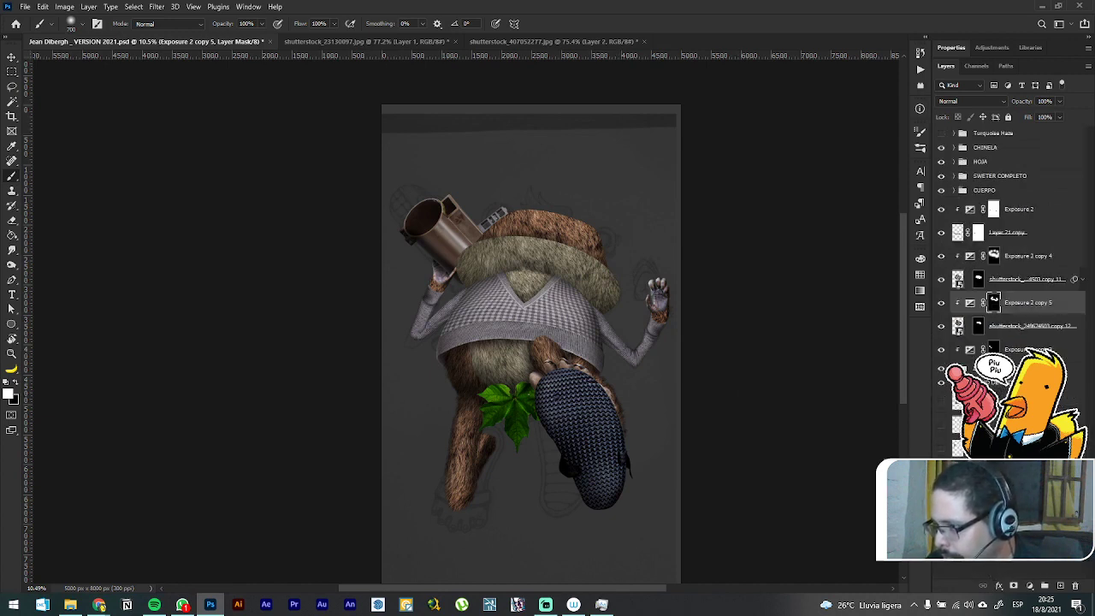
pyautogui.click(1009, 496)
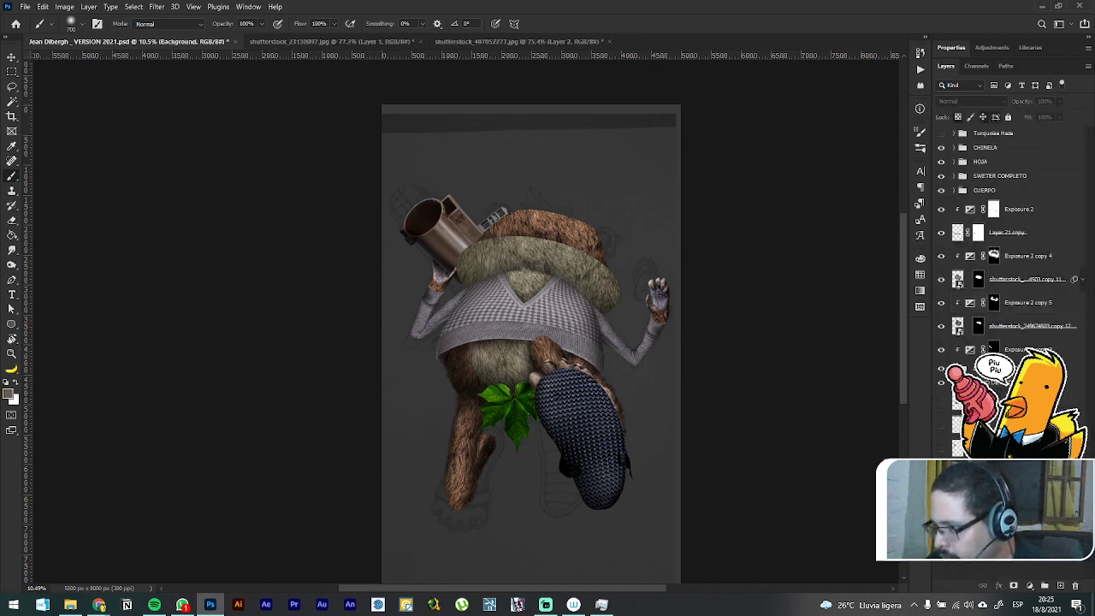
pyautogui.click(1030, 586)
pyautogui.click(1026, 382)
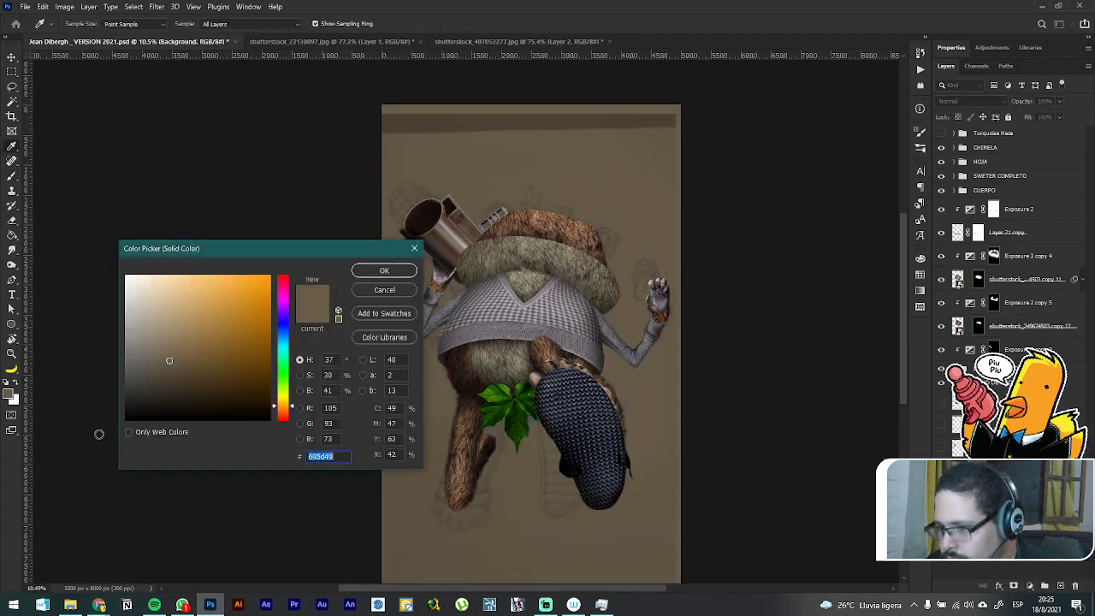
pyautogui.click(127, 418)
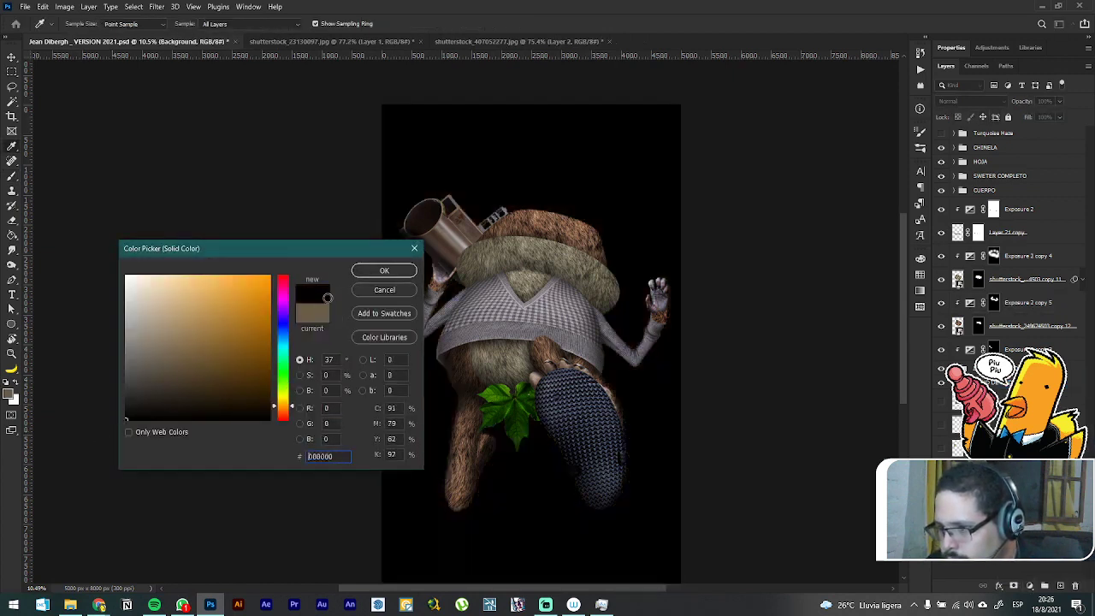
pyautogui.click(386, 271)
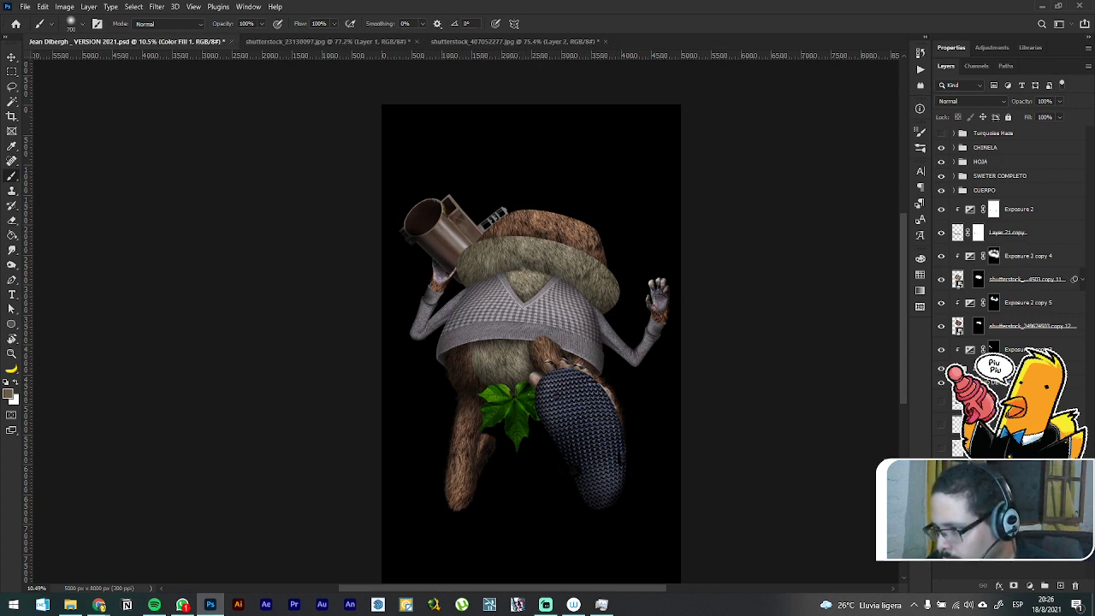
# Step: Lower the black fill layer's opacity to 62%
pyautogui.click(1060, 102)
pyautogui.moveTo(1061, 111); pyautogui.dragTo(1049, 118)
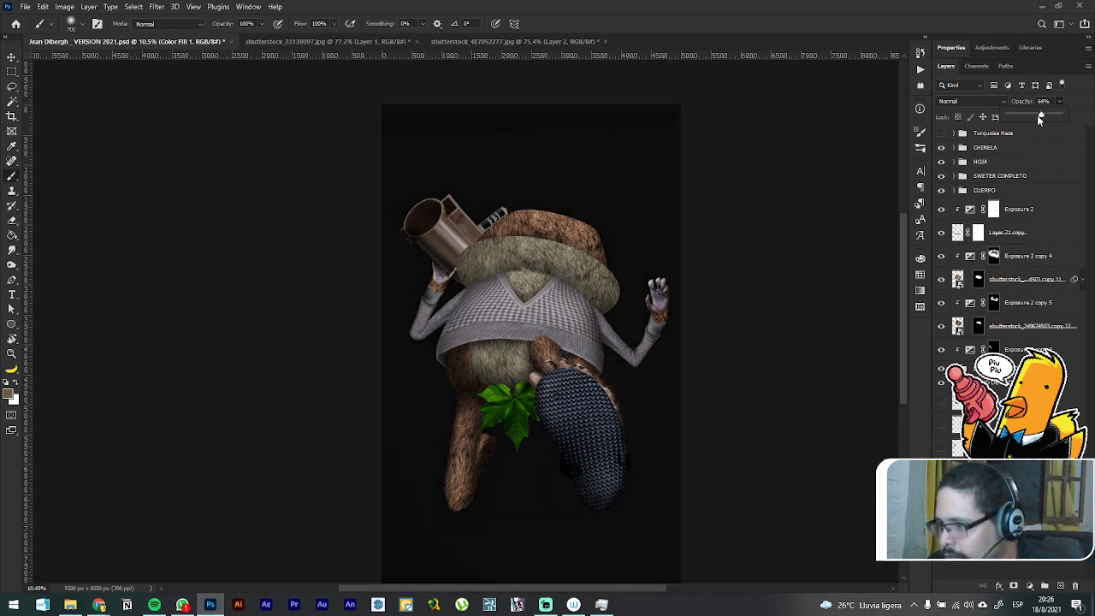
pyautogui.moveTo(1039, 119); pyautogui.dragTo(1038, 119)
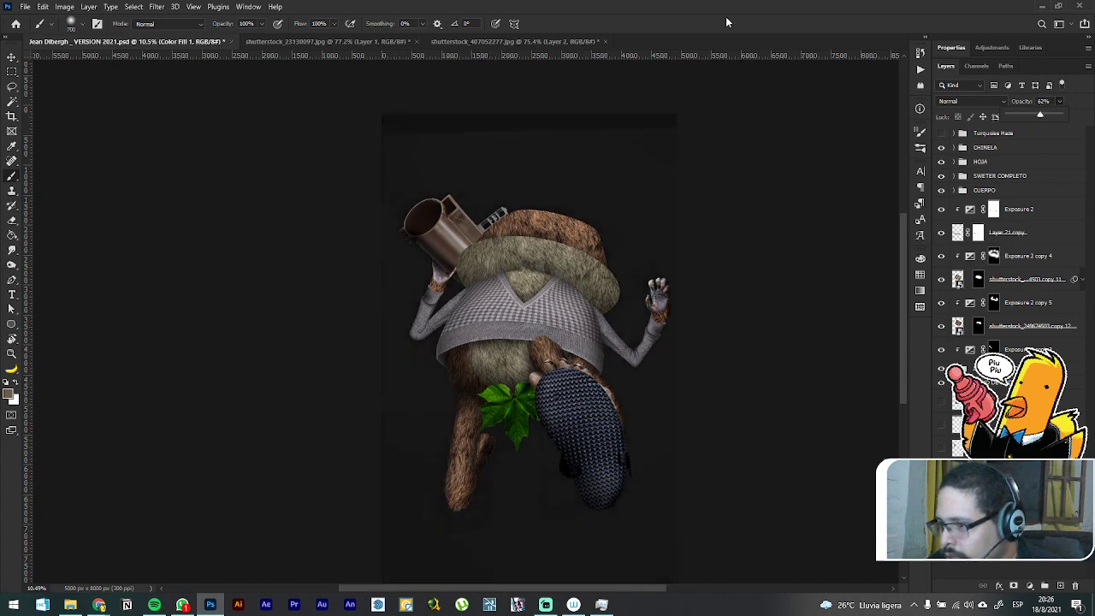
pyautogui.click(675, 126)
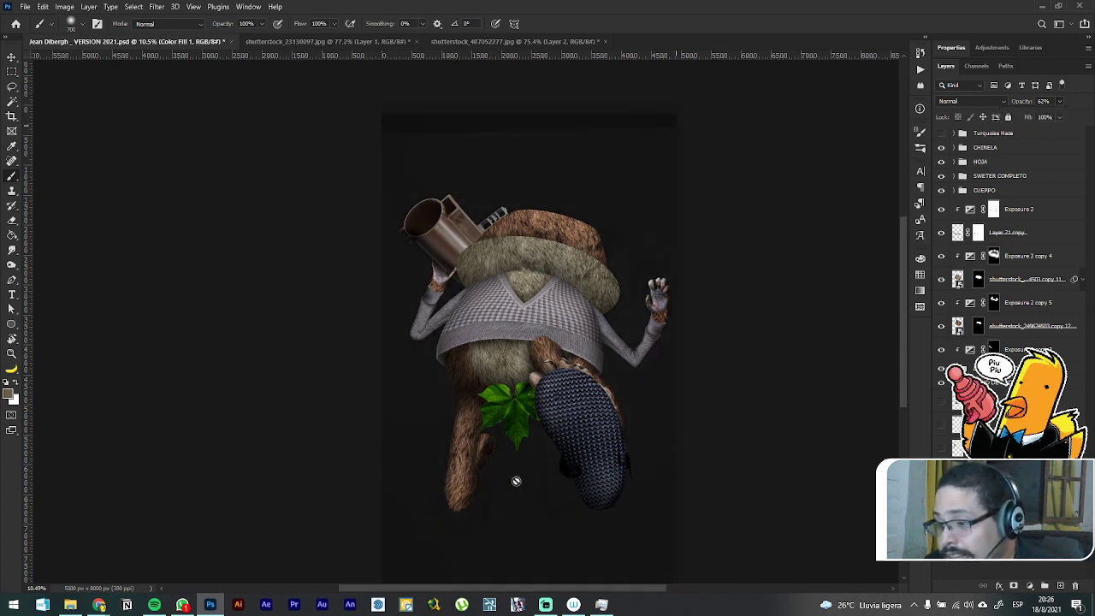
pyautogui.scroll(-1, 516, 519)
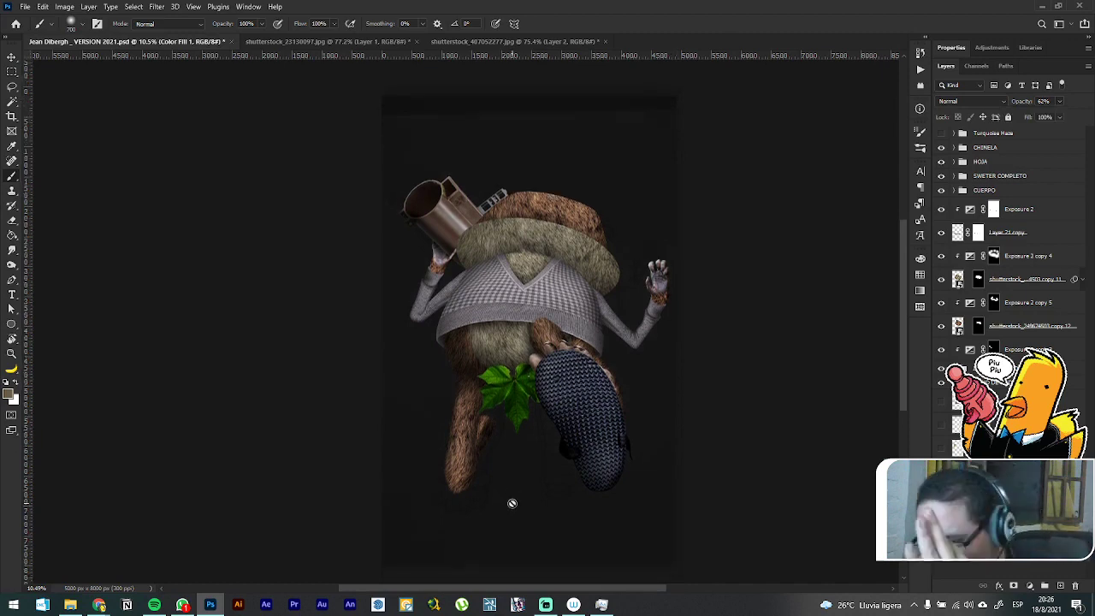
pyautogui.scroll(1, 488, 483)
pyautogui.scroll(12, 462, 501)
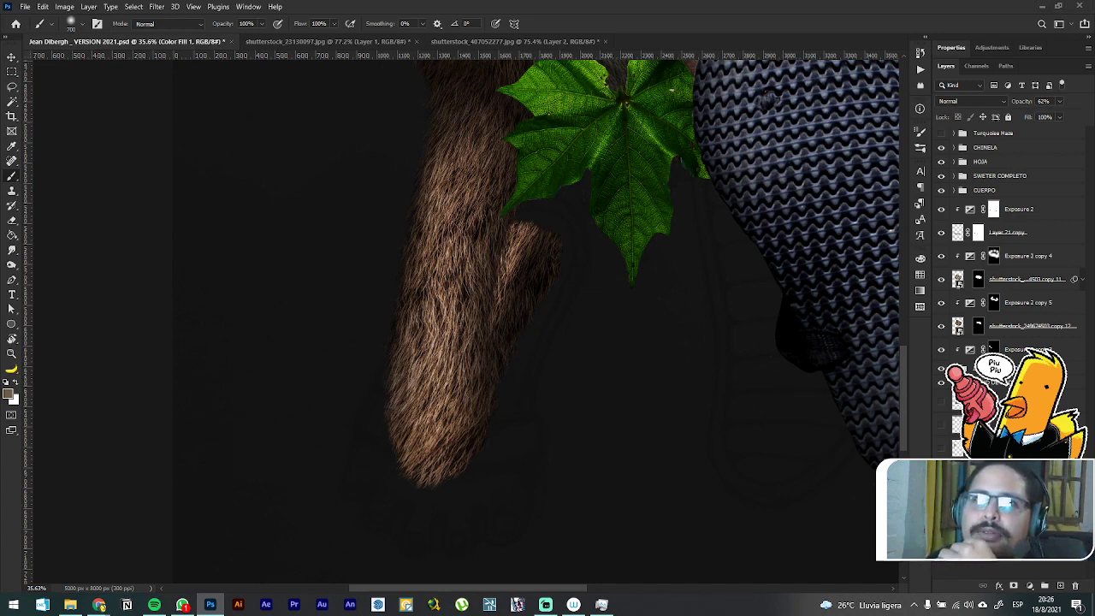
# Step: Close the two chimpanzee source photos, shutterstock_23130097.jpg and shutterstock_407052277.jpg, without saving their changes
pyautogui.hotkey('alt', 'Tab')
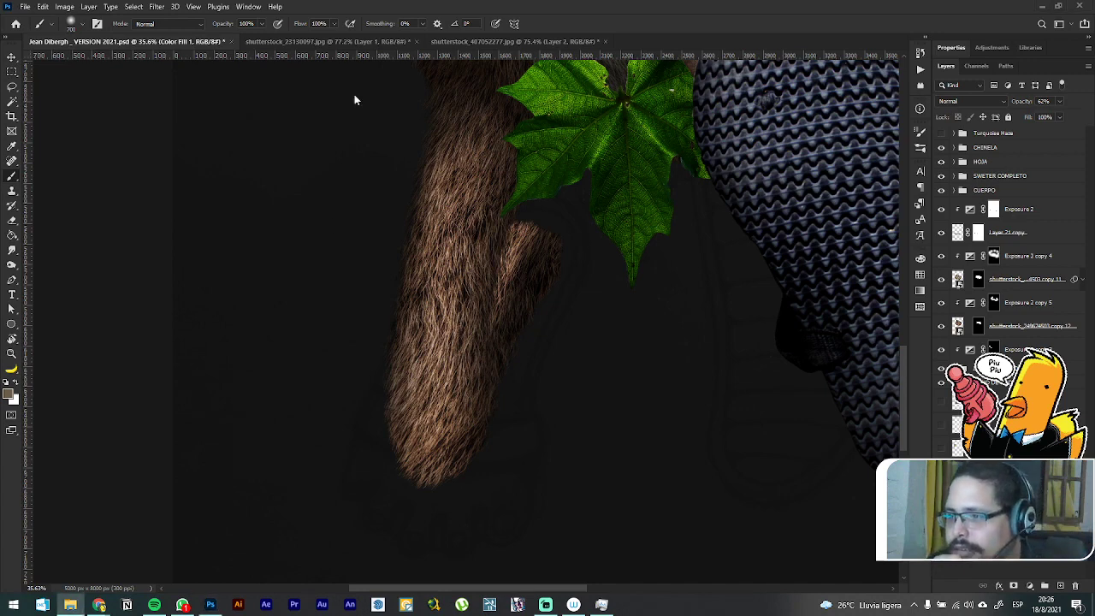
pyautogui.click(360, 45)
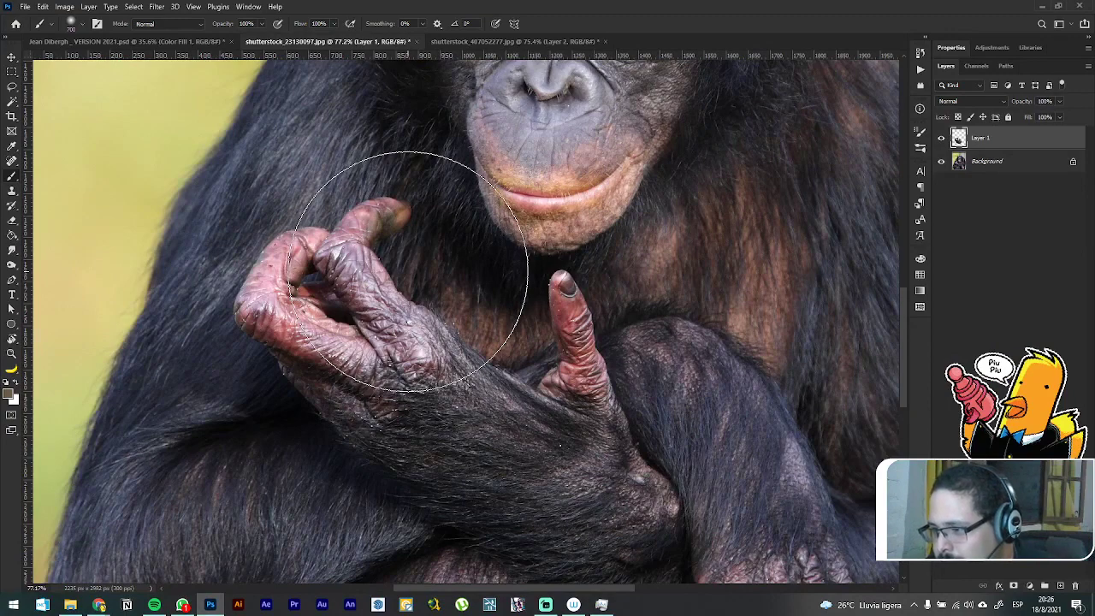
pyautogui.scroll(-3, 410, 272)
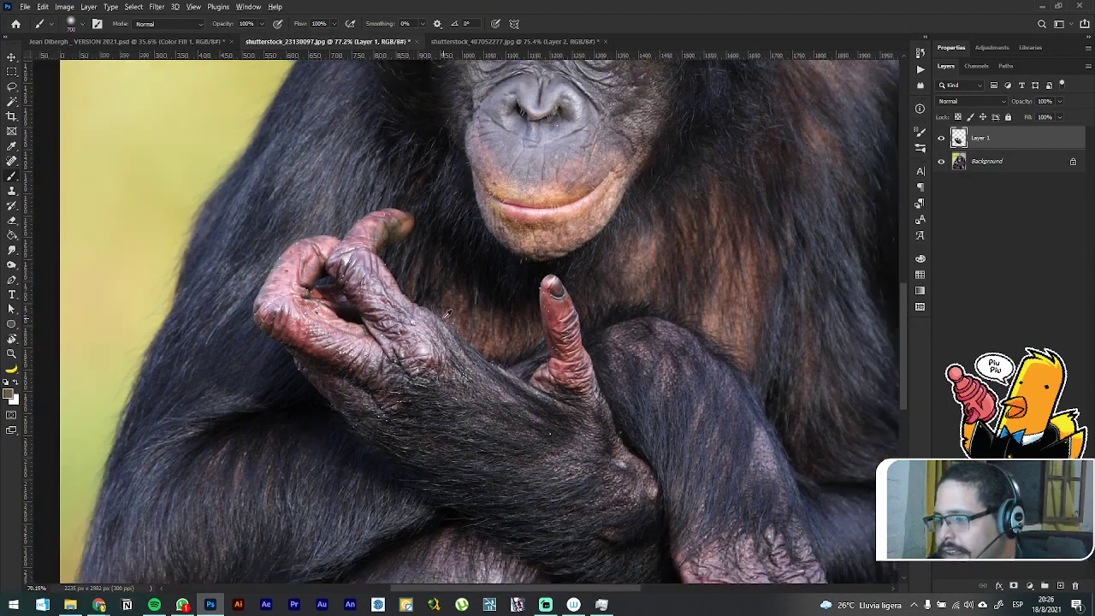
pyautogui.hotkey('ctrl', 'w')
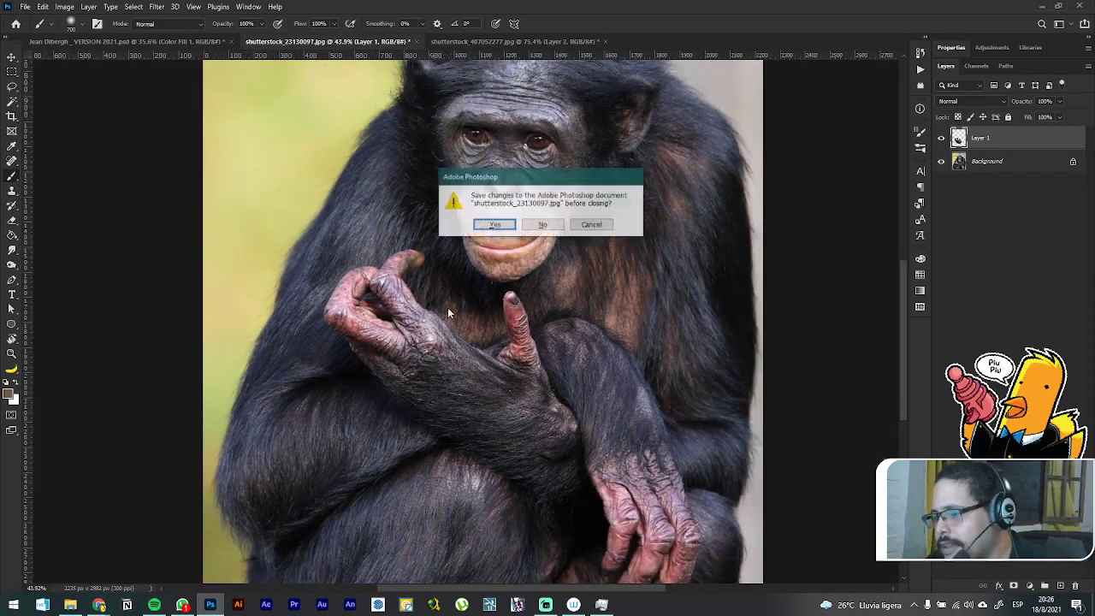
pyautogui.click(540, 226)
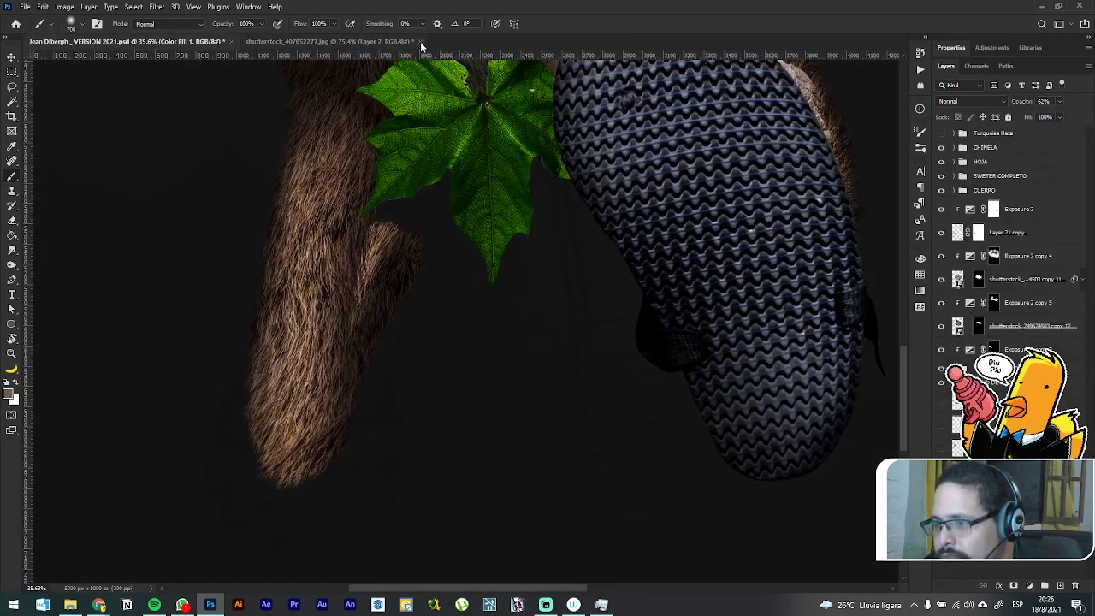
pyautogui.click(420, 41)
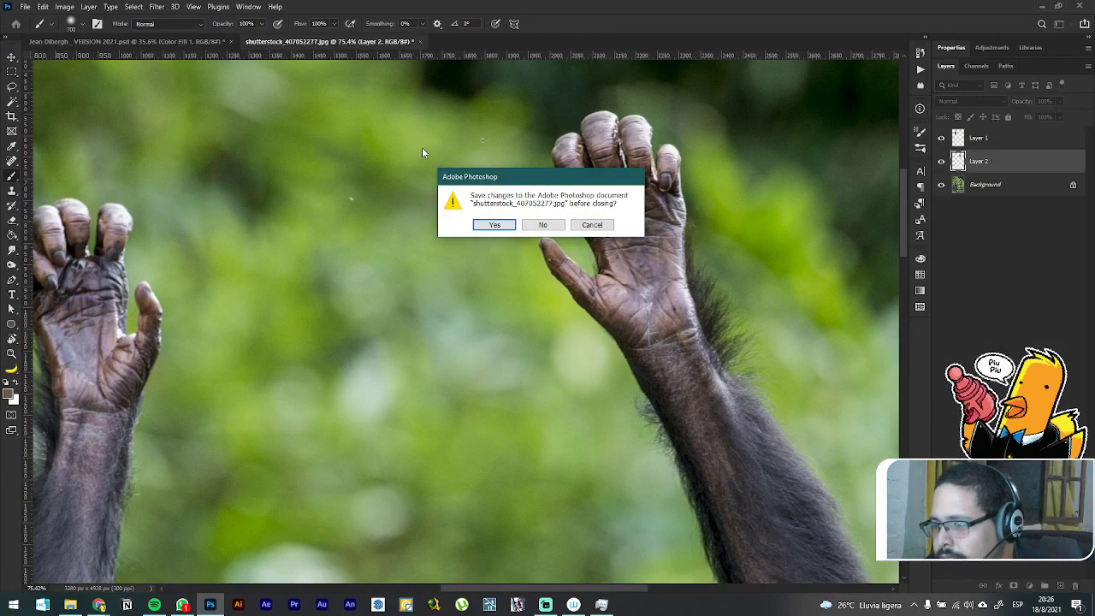
pyautogui.click(543, 225)
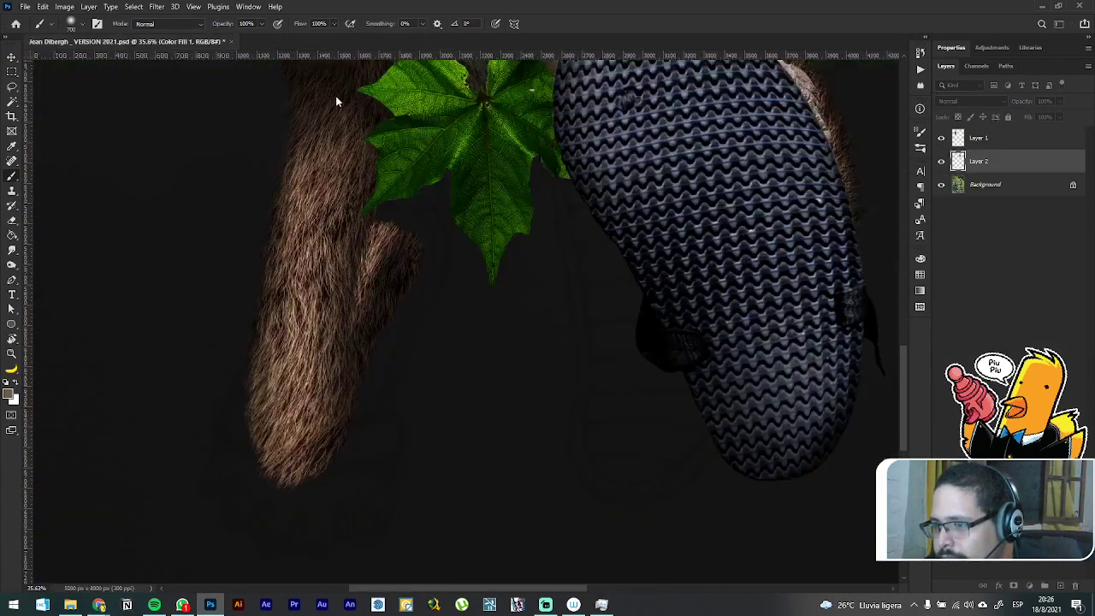
# Step: Show the Turquoise Haze group over the full creature and compare the montage with and without its color grading
pyautogui.scroll(-5, 479, 258)
pyautogui.scroll(-3, 479, 258)
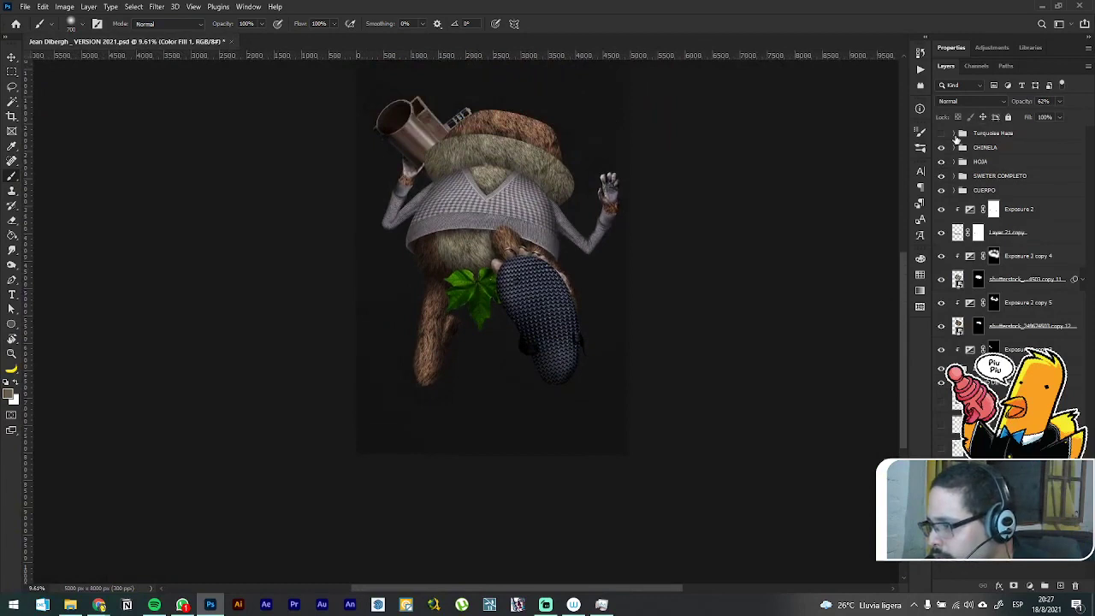
pyautogui.click(941, 133)
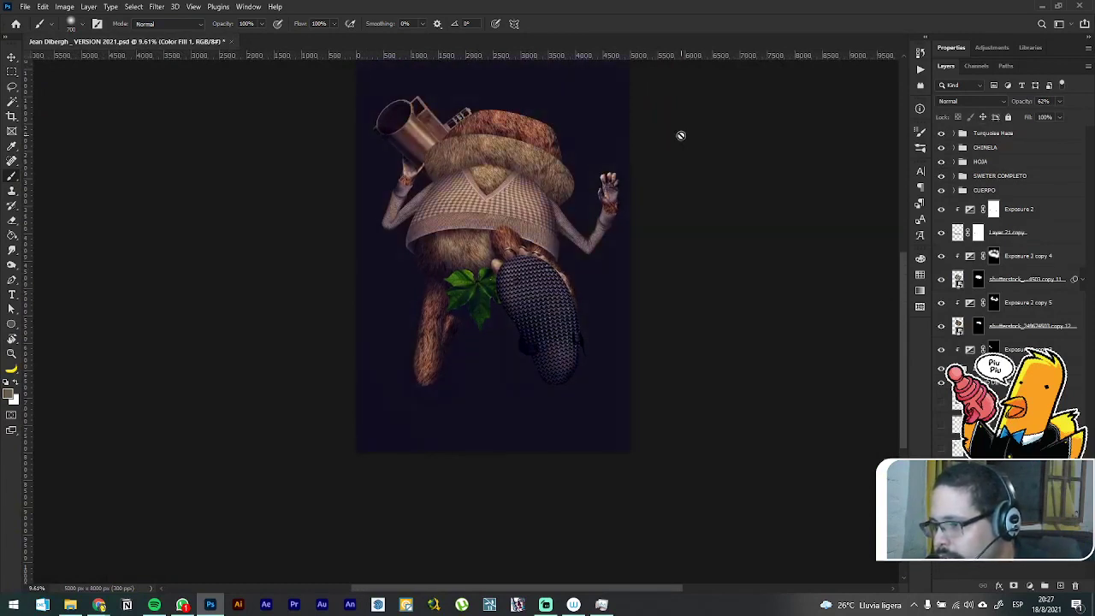
pyautogui.click(12, 57)
pyautogui.moveTo(460, 168); pyautogui.dragTo(459, 224)
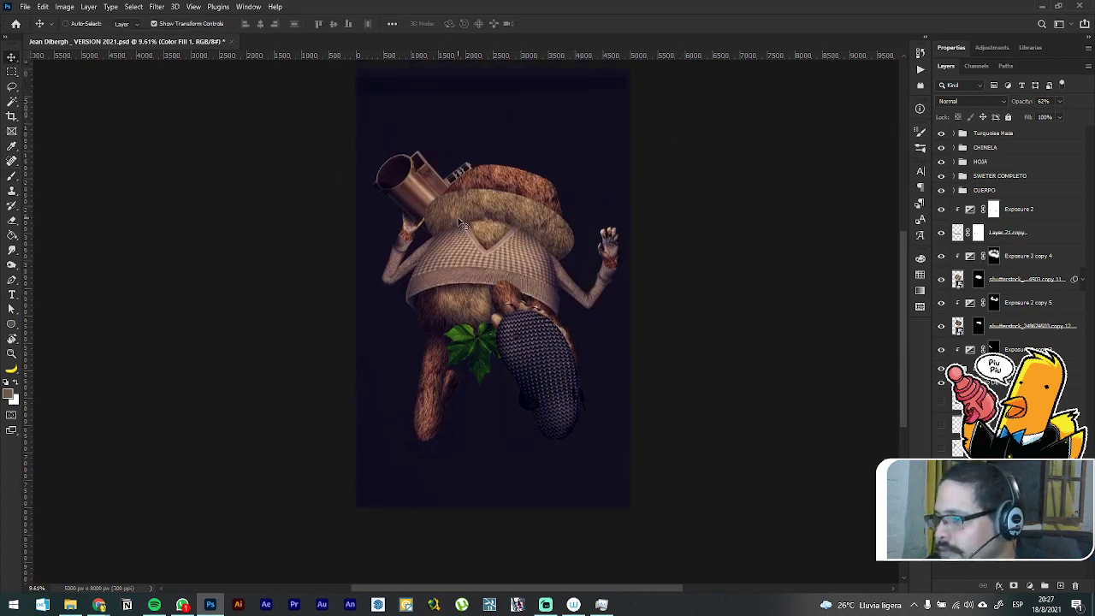
pyautogui.scroll(1, 522, 253)
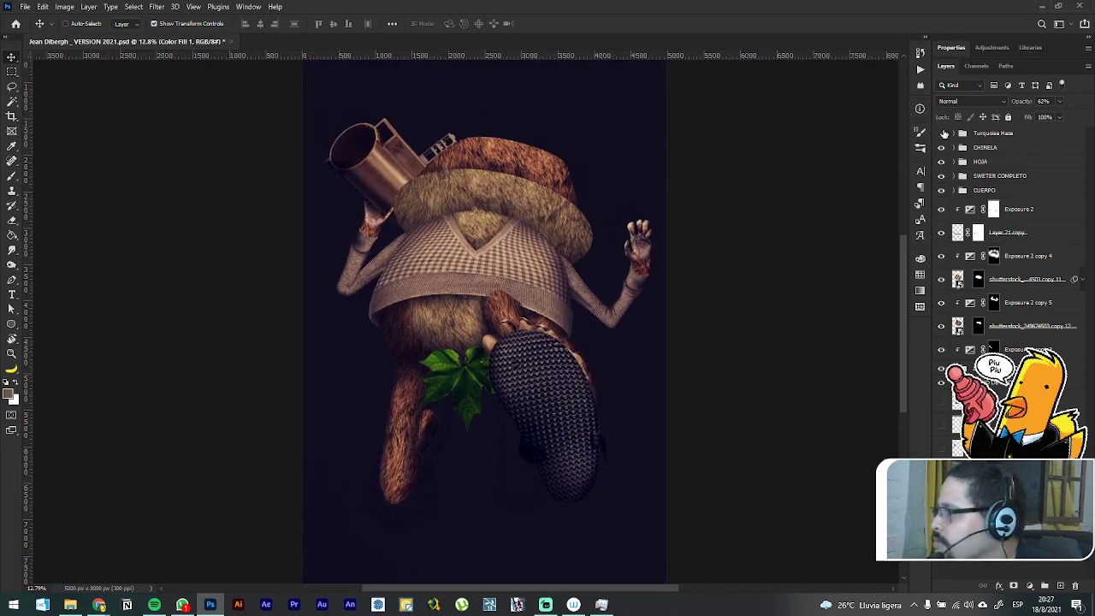
pyautogui.click(945, 134)
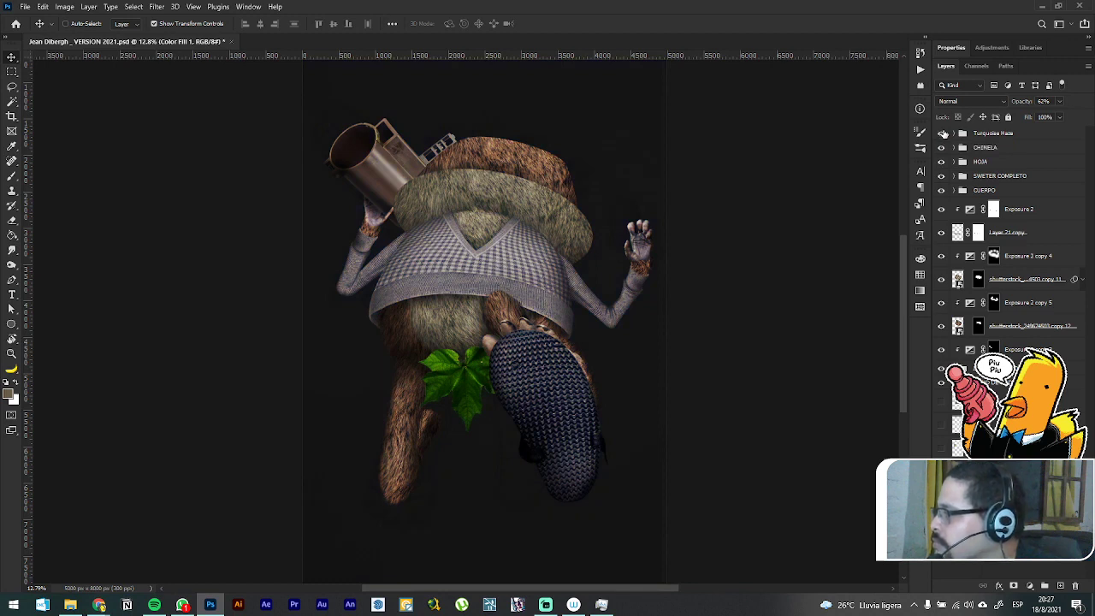
pyautogui.click(944, 134)
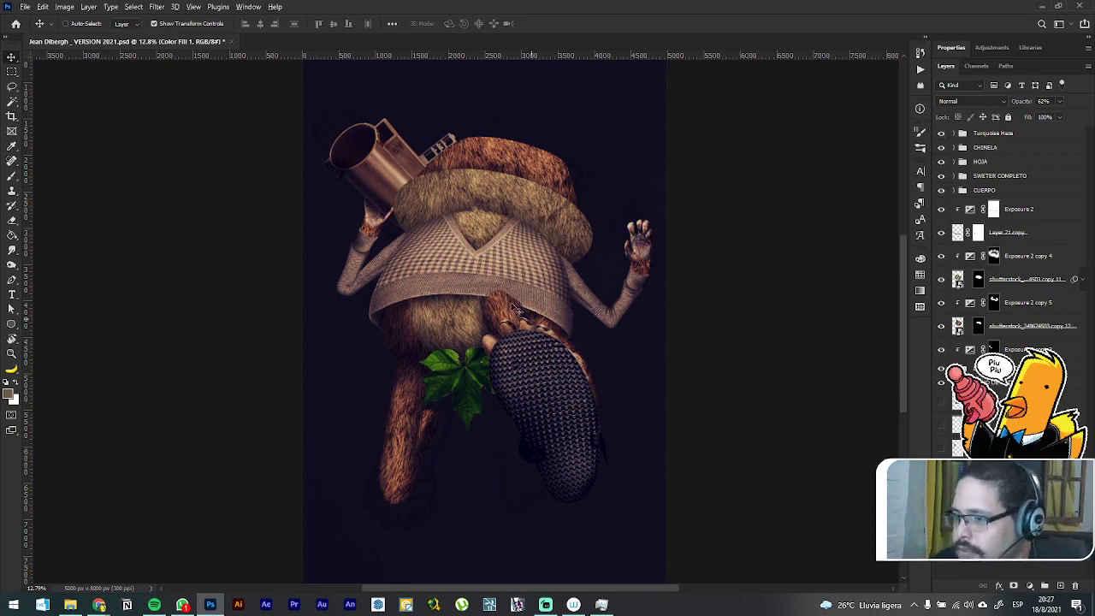
# Step: Check the color-graded creature and save the montage document
pyautogui.scroll(3, 508, 302)
pyautogui.scroll(-1, 507, 302)
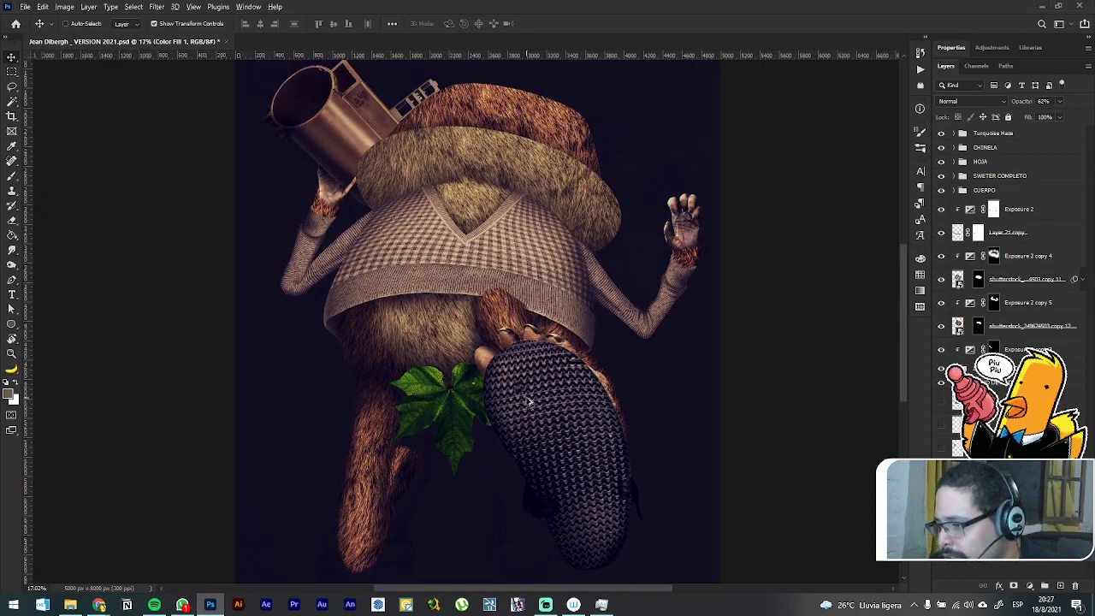
pyautogui.scroll(-1, 530, 402)
pyautogui.scroll(1, 530, 402)
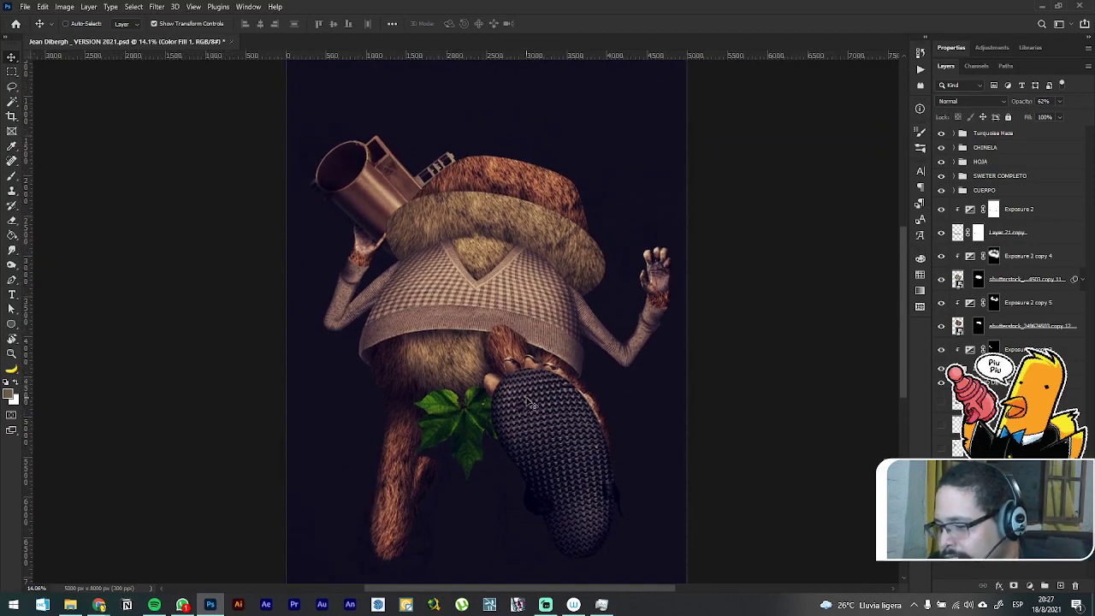
pyautogui.hotkey('ctrl', 's')
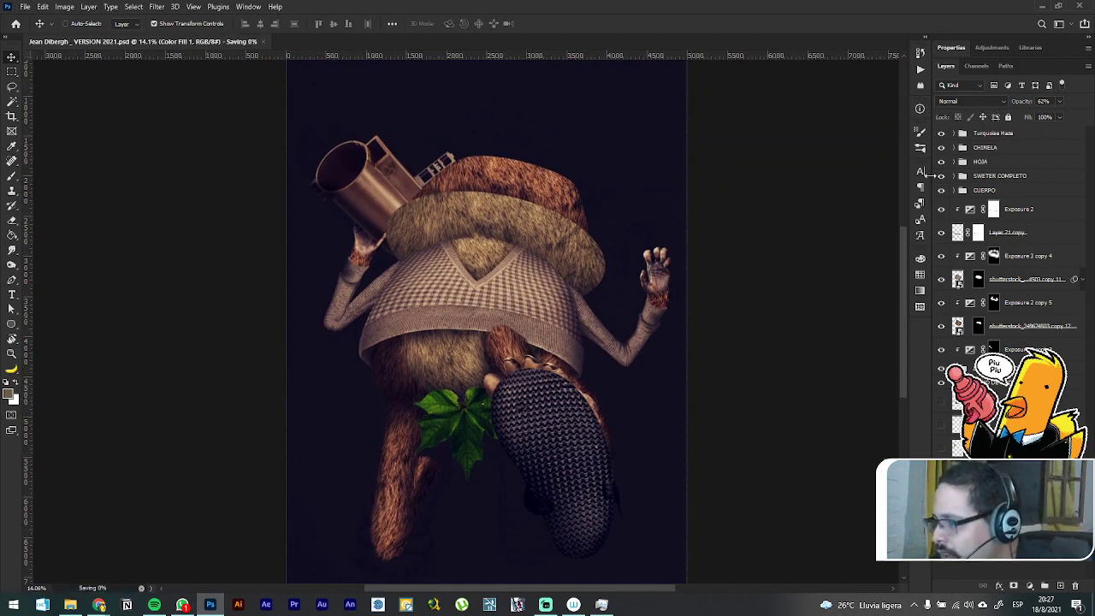
# Step: Add a Levels adjustment layer above the Turquoise Haze group and set its white input level to 195
pyautogui.click(988, 135)
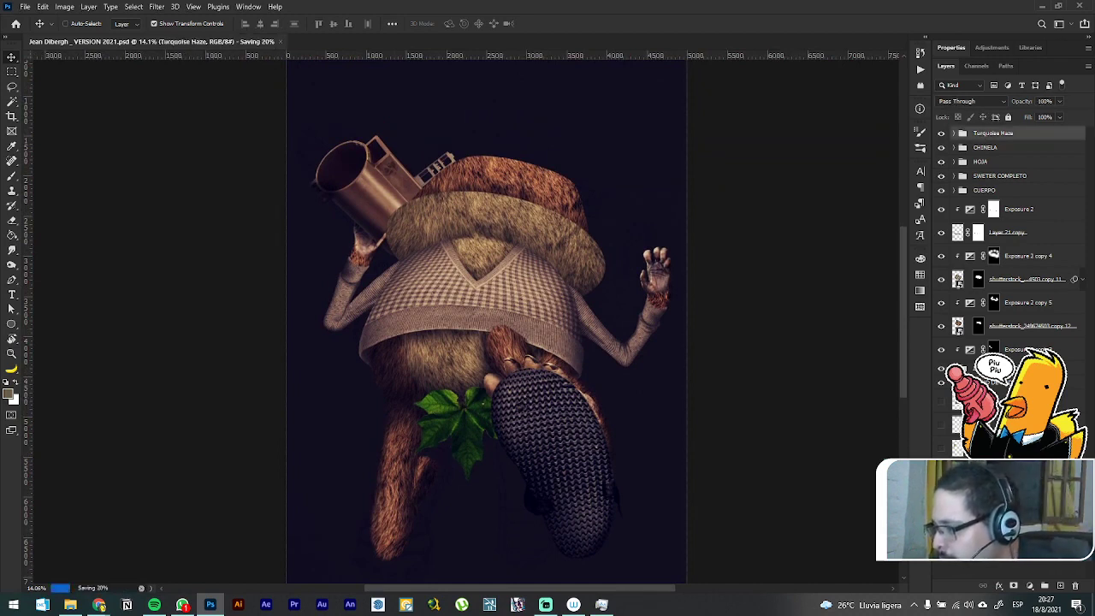
pyautogui.click(1030, 587)
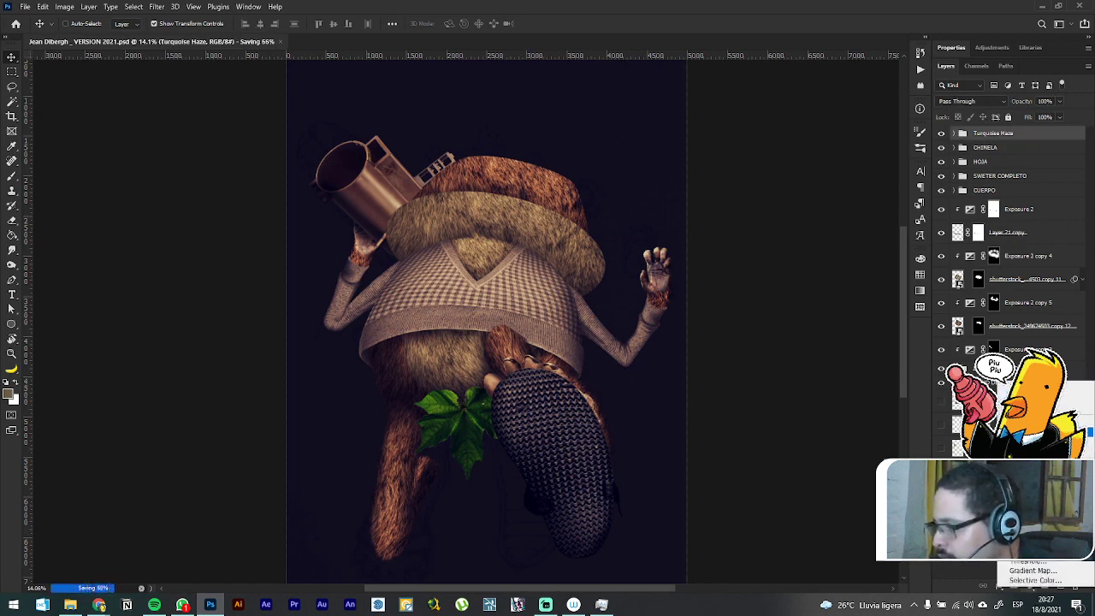
pyautogui.click(1046, 431)
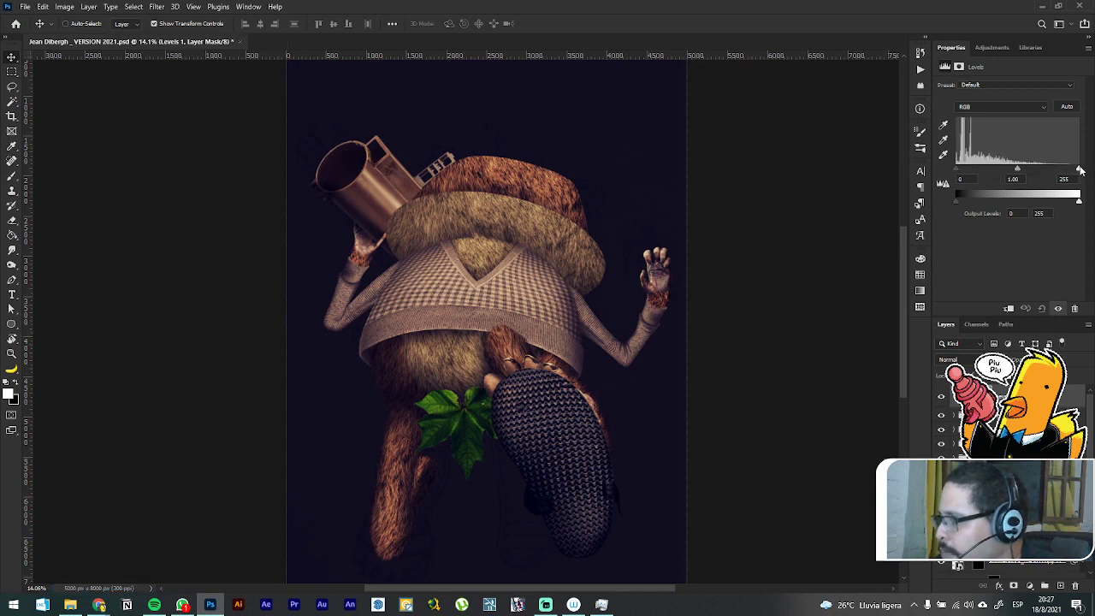
pyautogui.moveTo(1078, 171); pyautogui.dragTo(1051, 174)
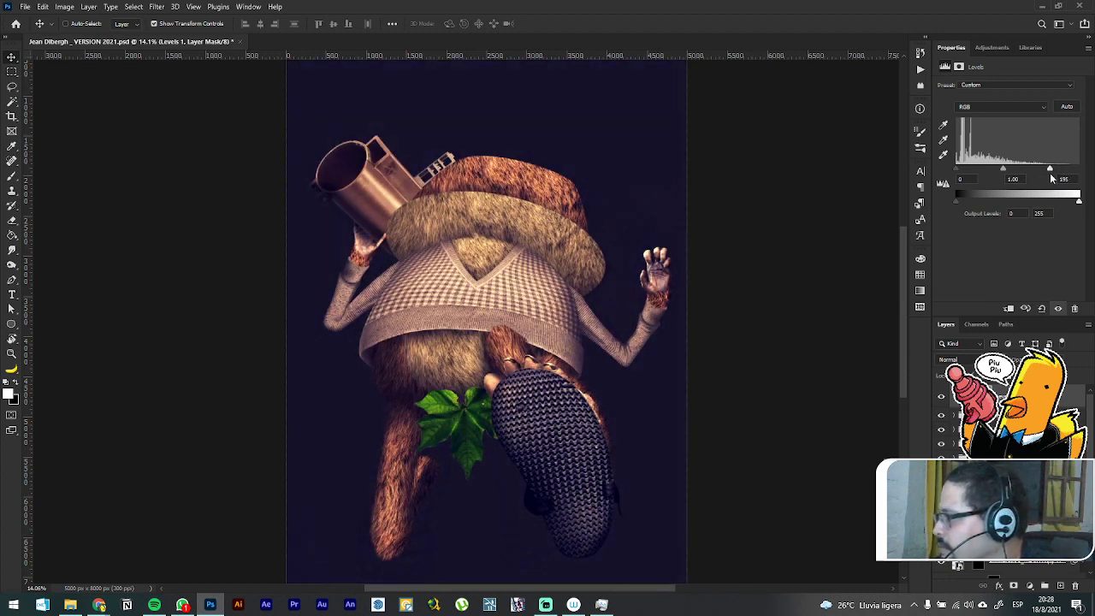